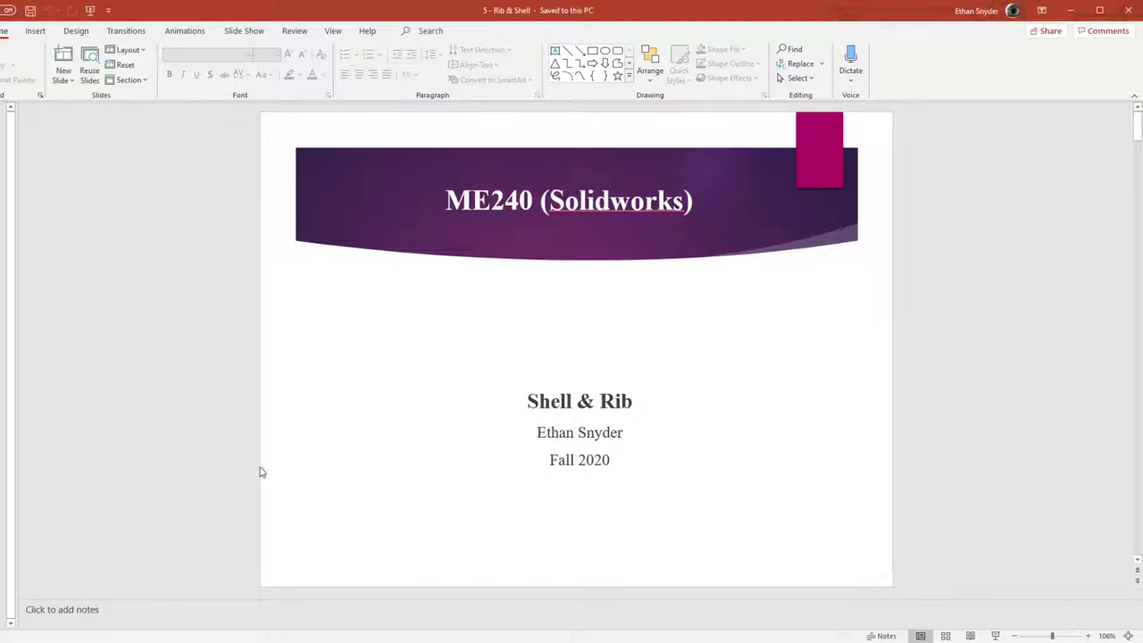
Advance the Rib & Shell deck from the title slide to the Defining Sketches slide
scroll(439, 420, down, 1)
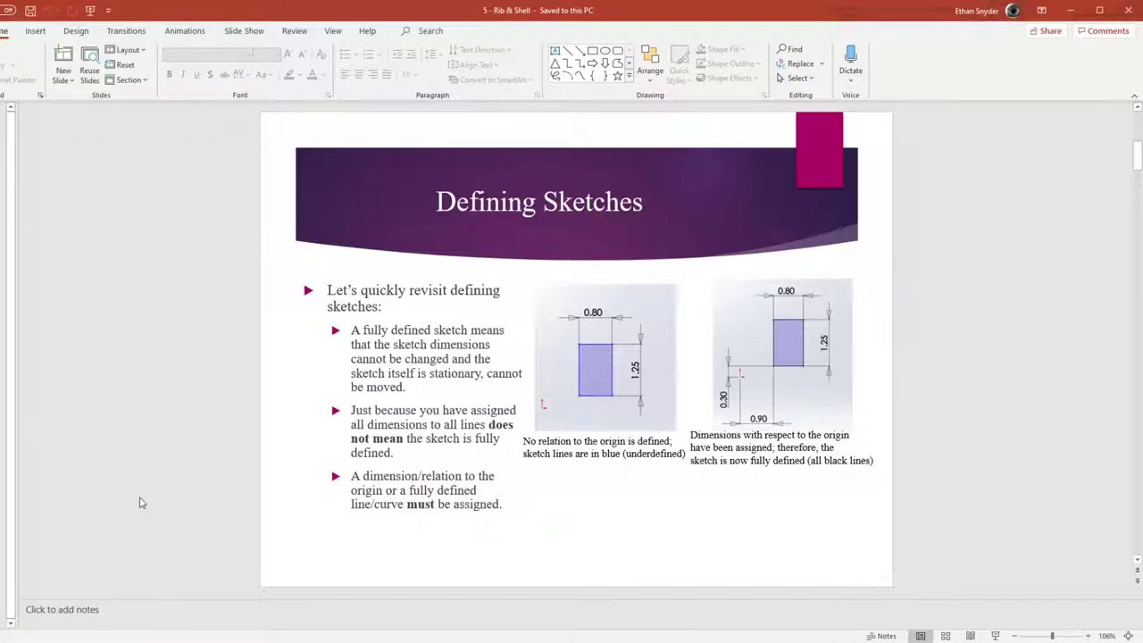
Page past the arc sketch example to the next Defining Sketches slide
scroll(150, 387, down, 2)
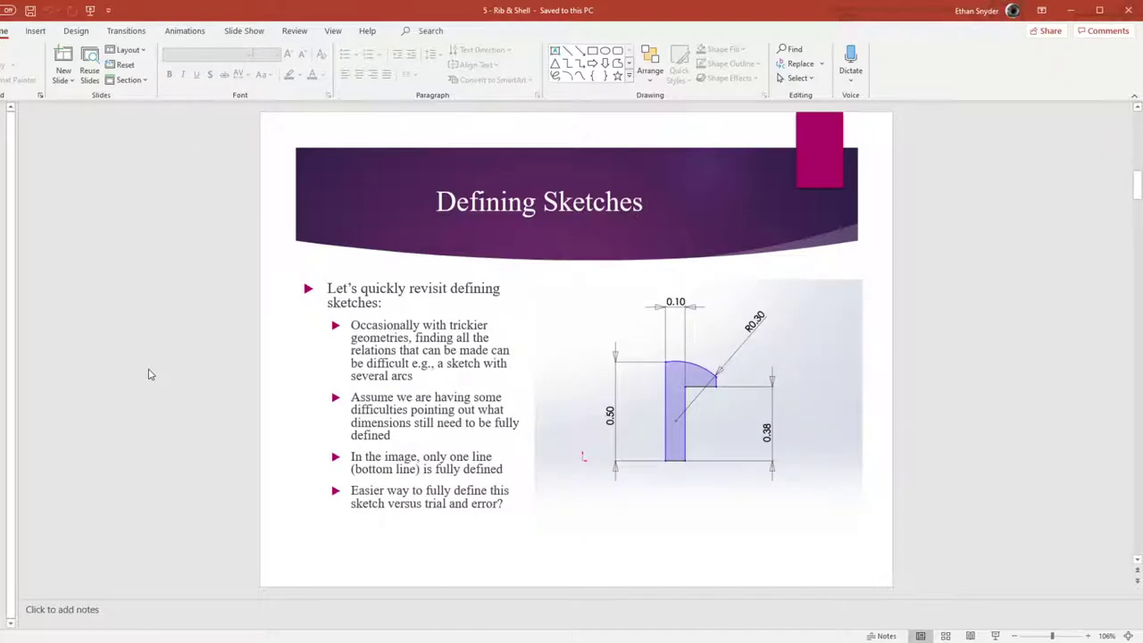
scroll(150, 374, down, 2)
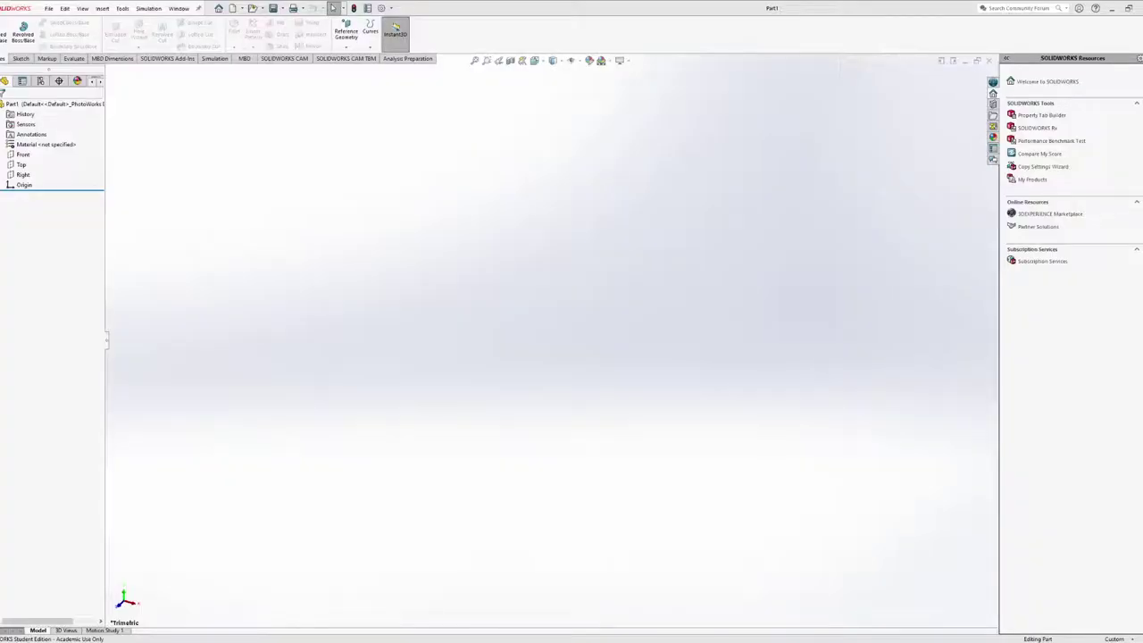
Start a sketch on the Right plane with a thin rectangle right of the origin
click(22, 165)
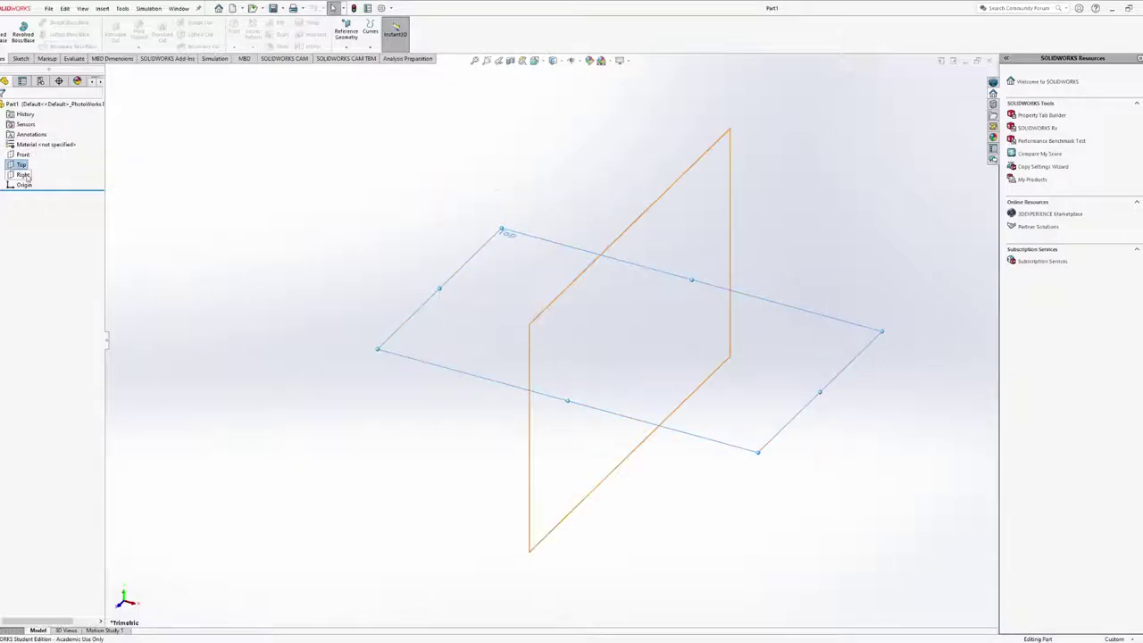
click(24, 175)
click(20, 58)
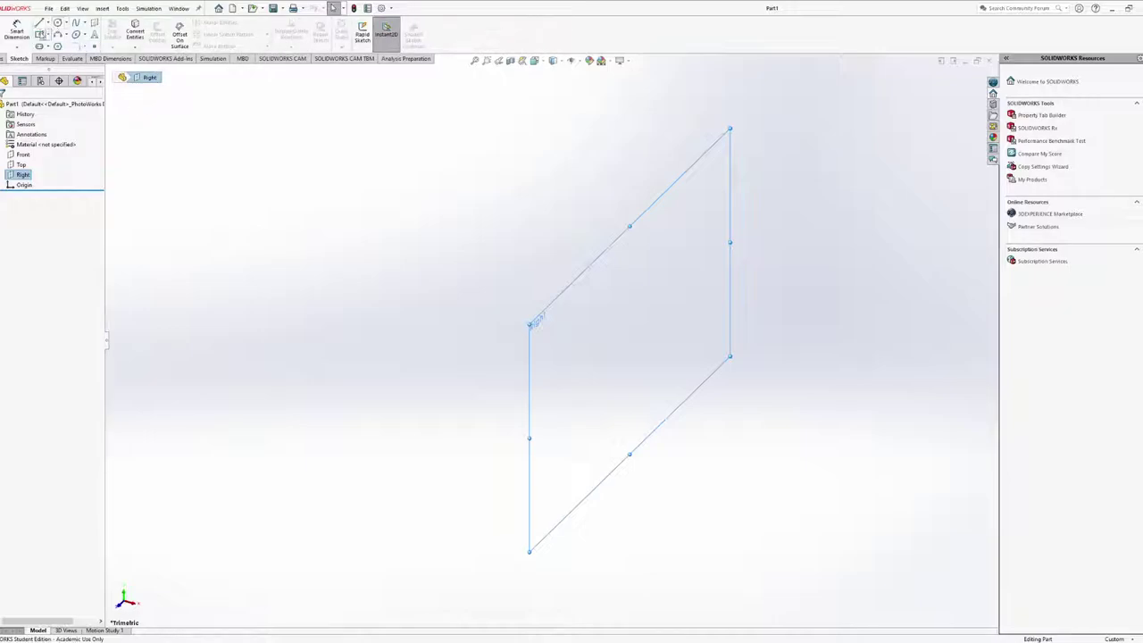
click(38, 34)
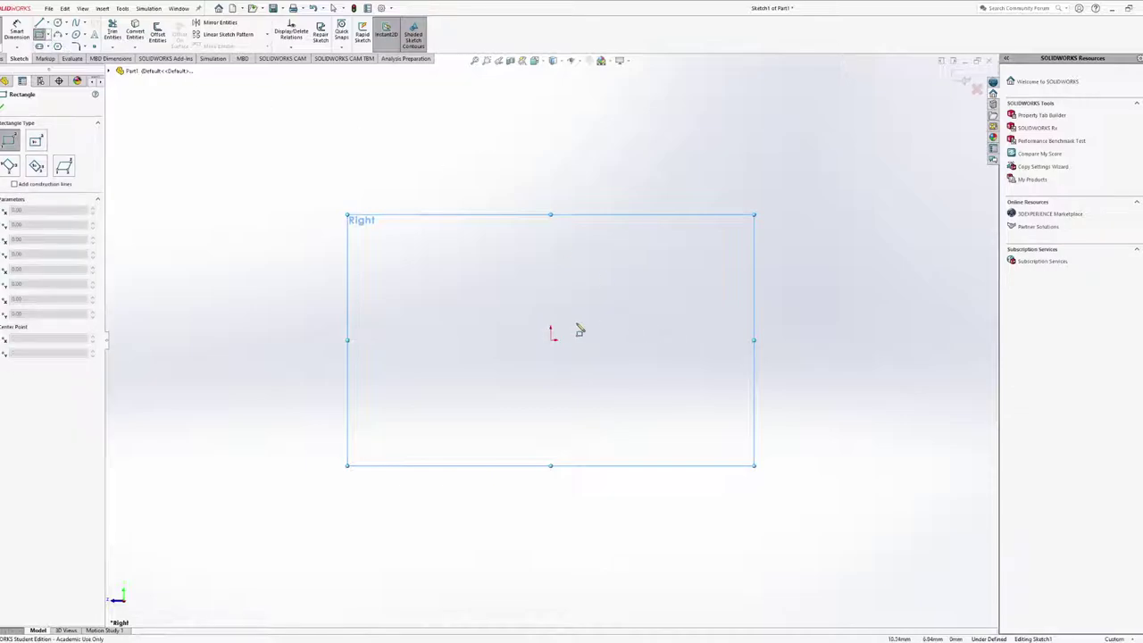
drag(578, 311, 725, 323)
ctrl+middle_drag(793, 375, 681, 383)
scroll(598, 346, down, 3)
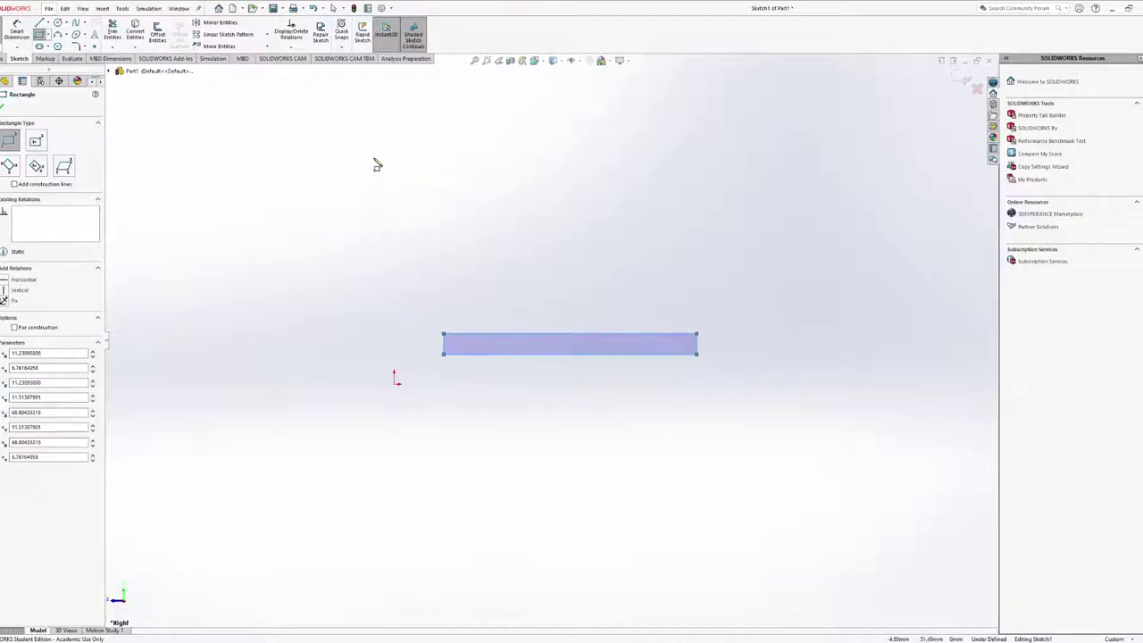
Add a 3-point arc around the rectangle's right end, from lower-right corner to top edge
click(57, 23)
click(58, 34)
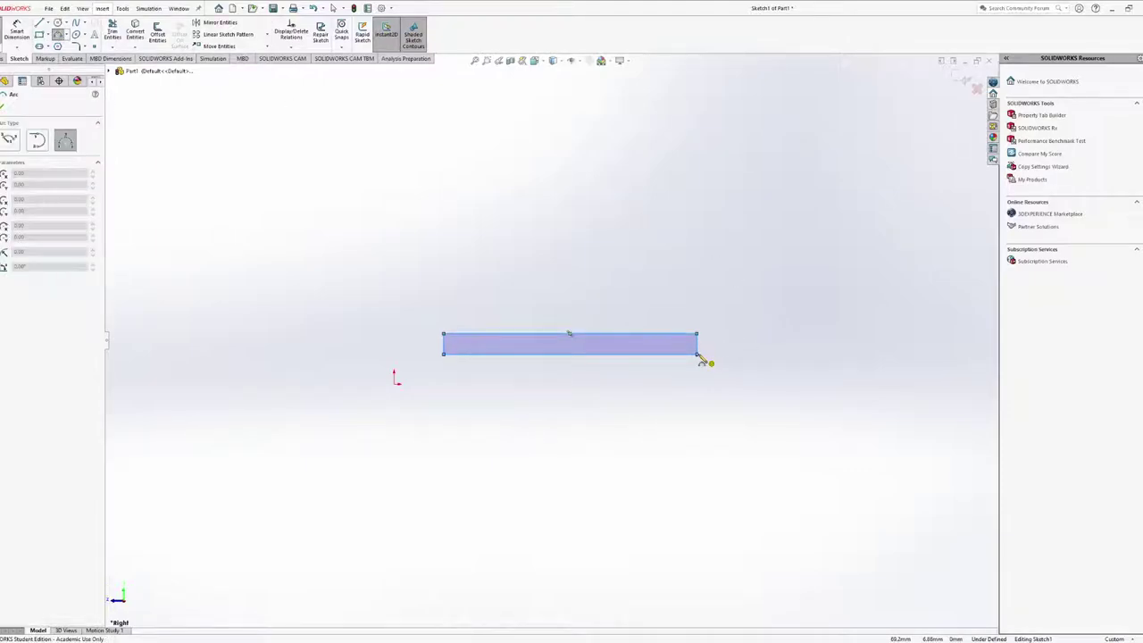
click(697, 354)
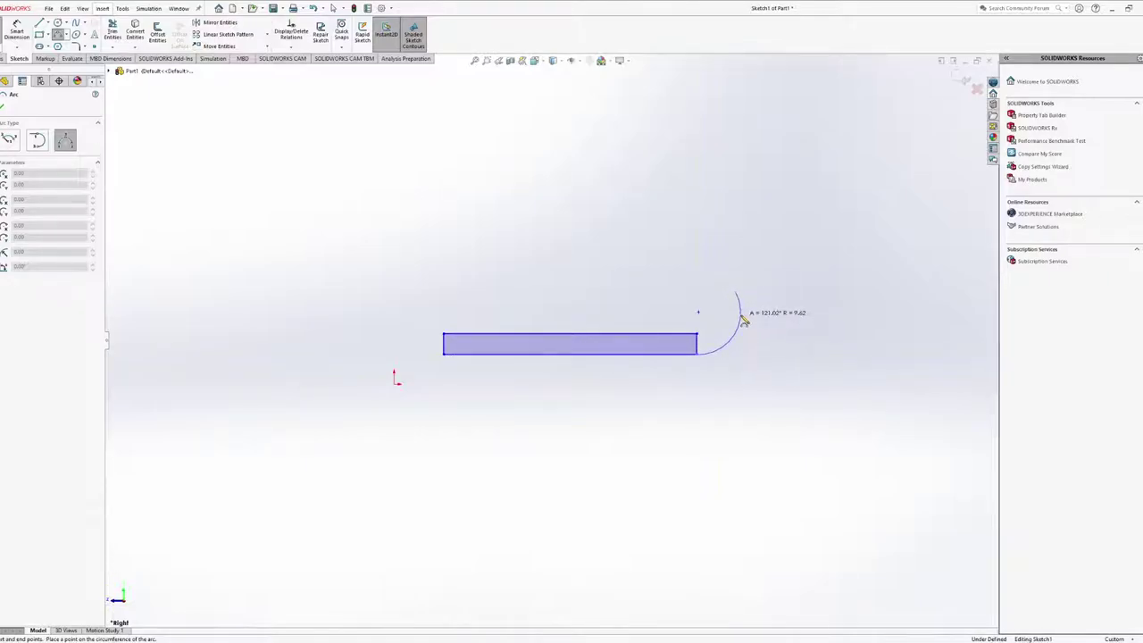
click(742, 317)
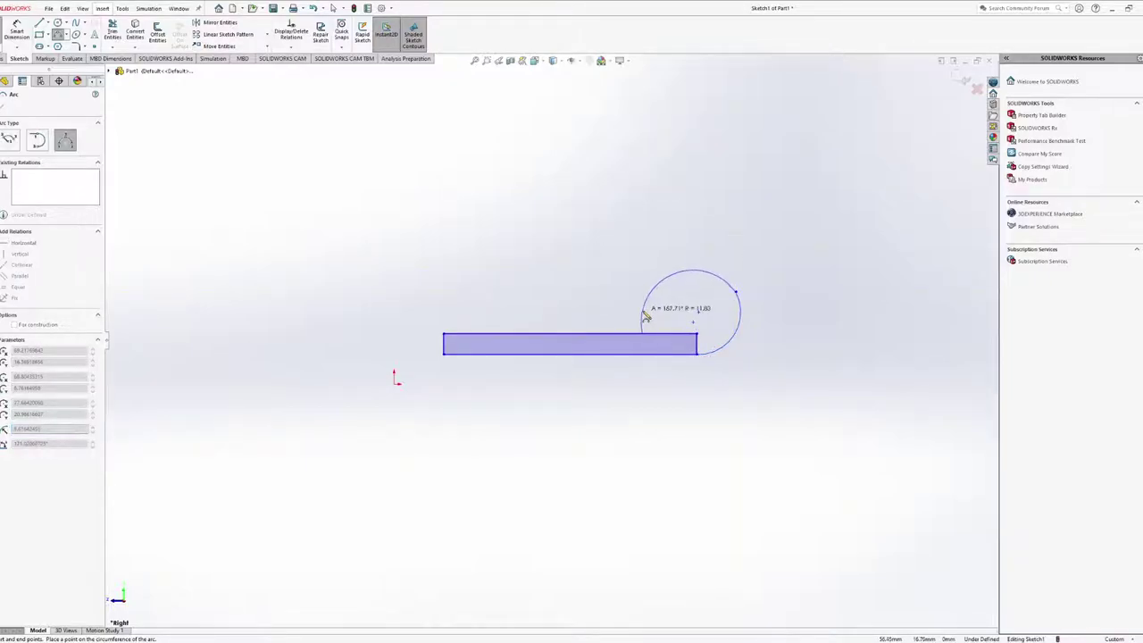
click(642, 318)
Trim the rectangle's right edge and top-edge segment inside the arc
click(113, 31)
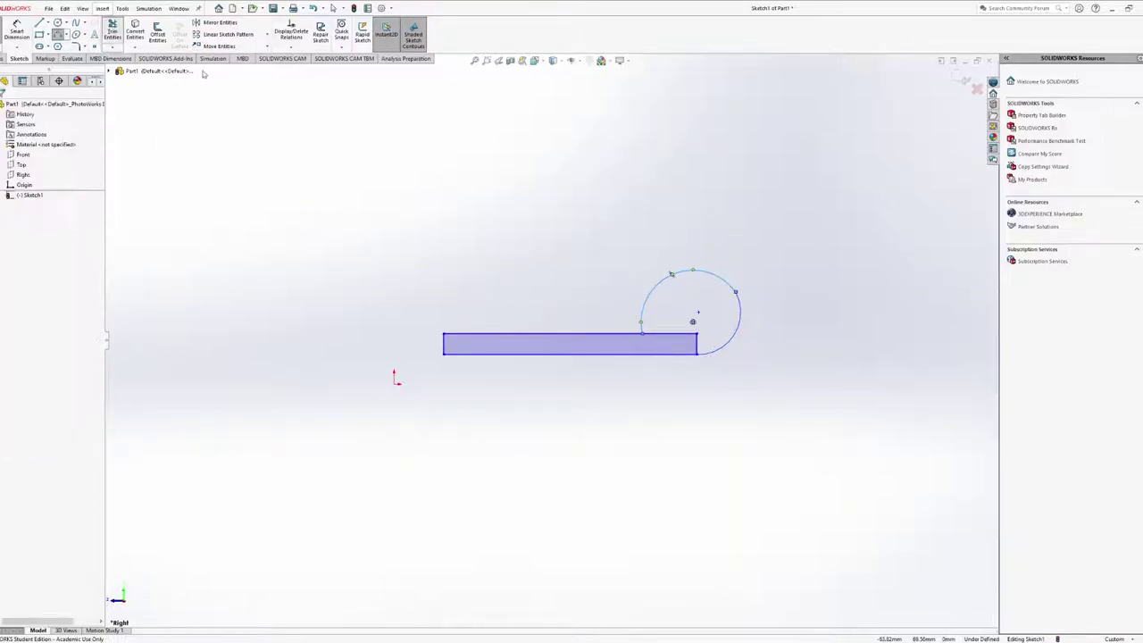
click(697, 347)
click(680, 334)
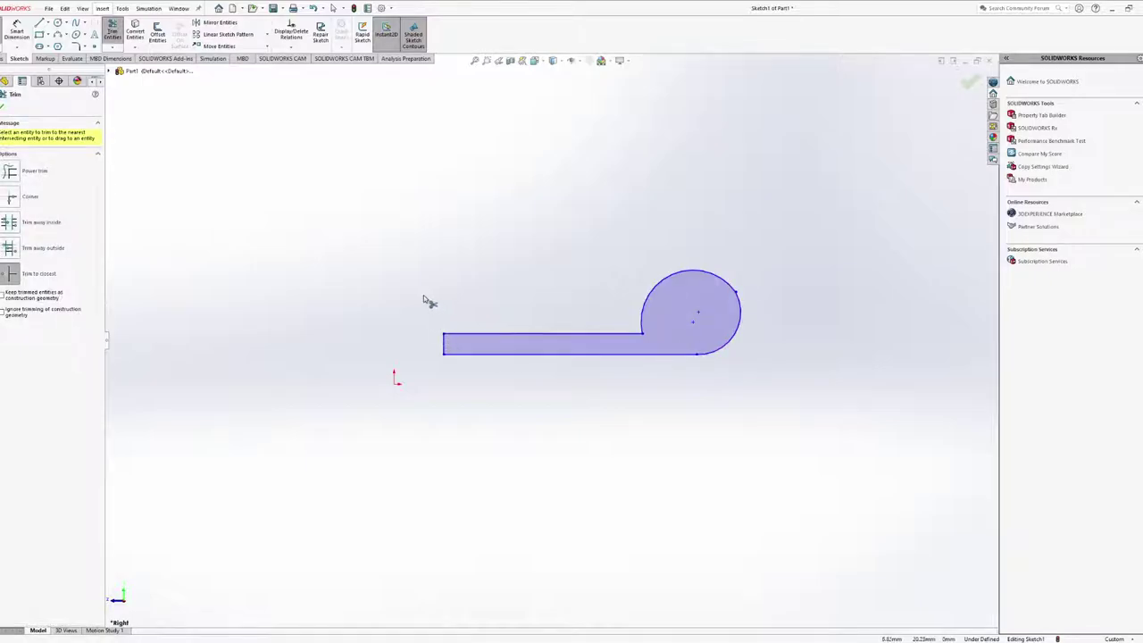
key(Escape)
Dimension the bottom edge to 50 and the round end's radius to 8.5
key(d)
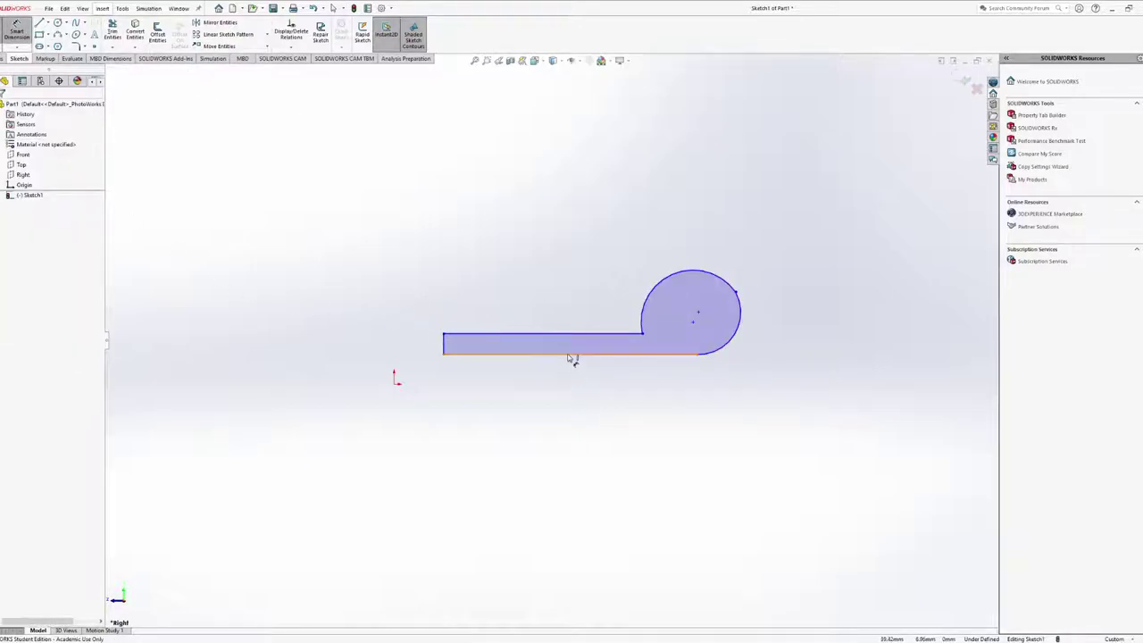
click(571, 357)
click(563, 418)
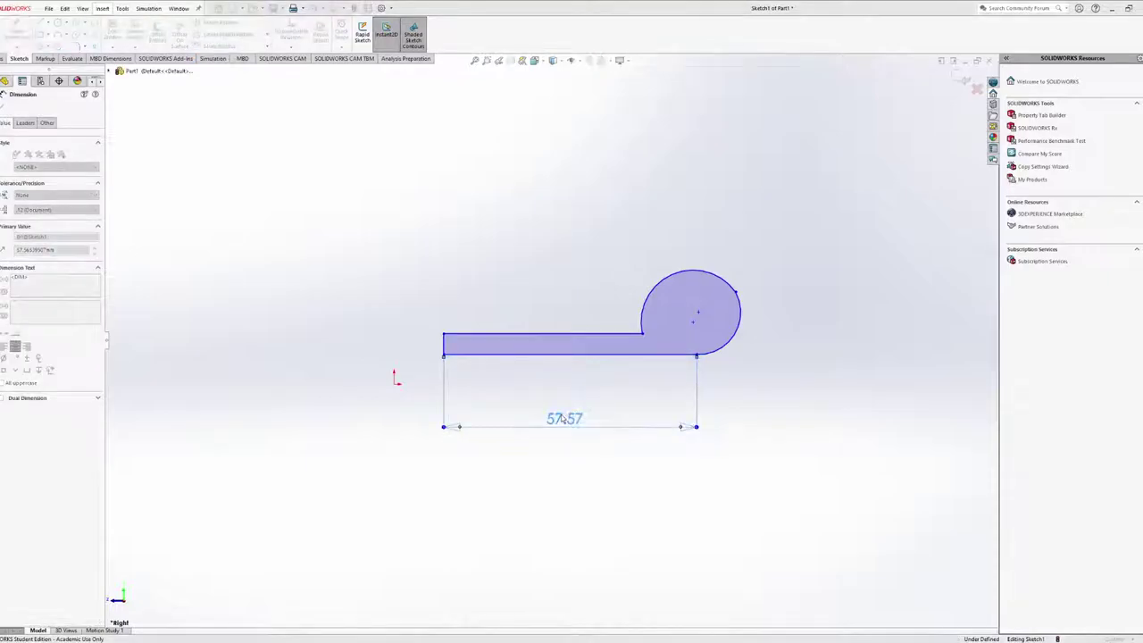
text(50)
key(Return)
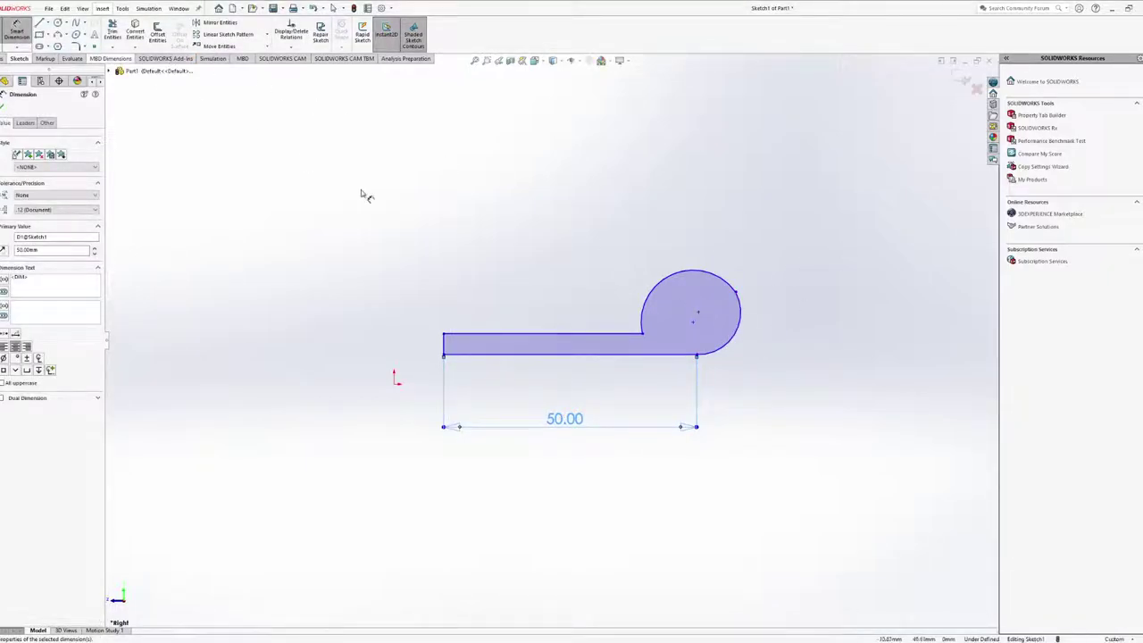
click(724, 351)
click(902, 404)
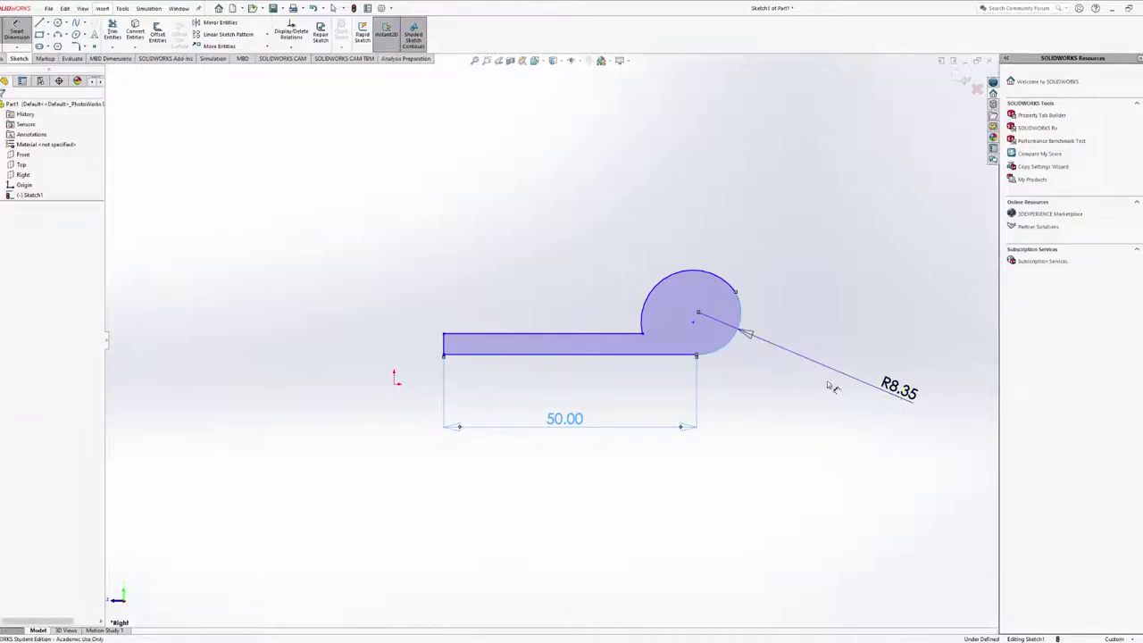
text(8.5)
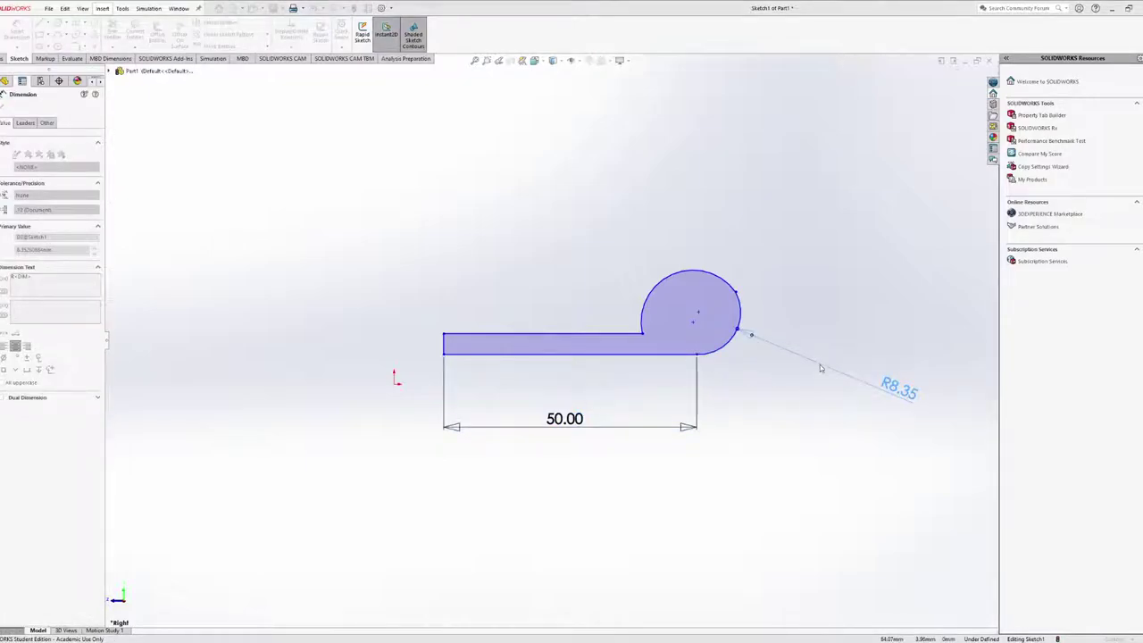
key(Return)
key(Escape)
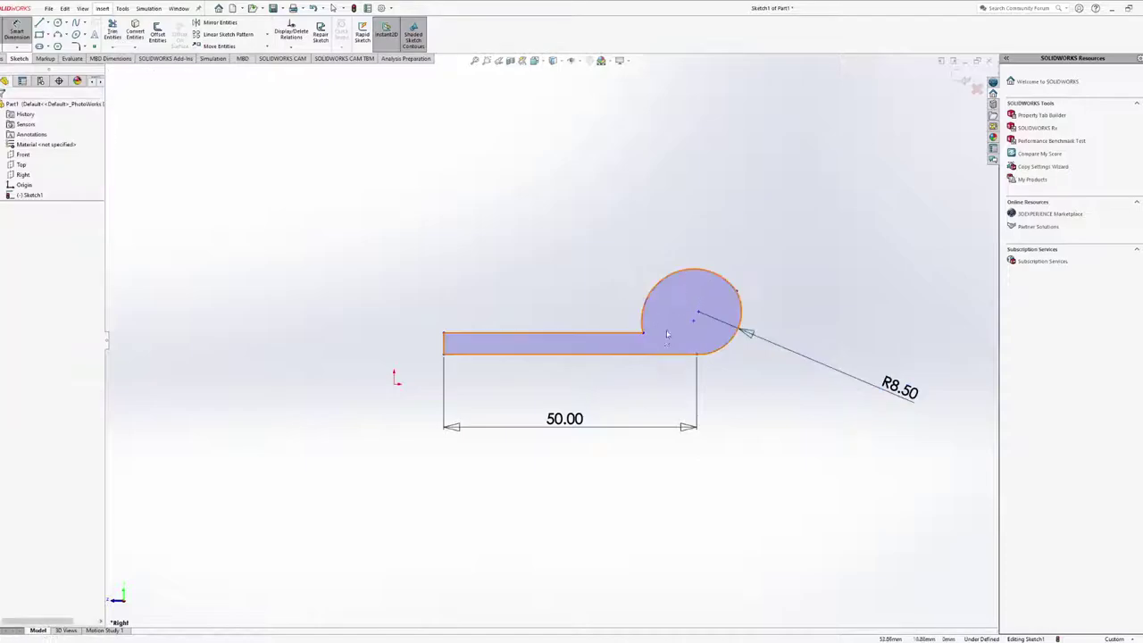
Make the lower arc tangent to the bottom line
scroll(696, 328, down, 3)
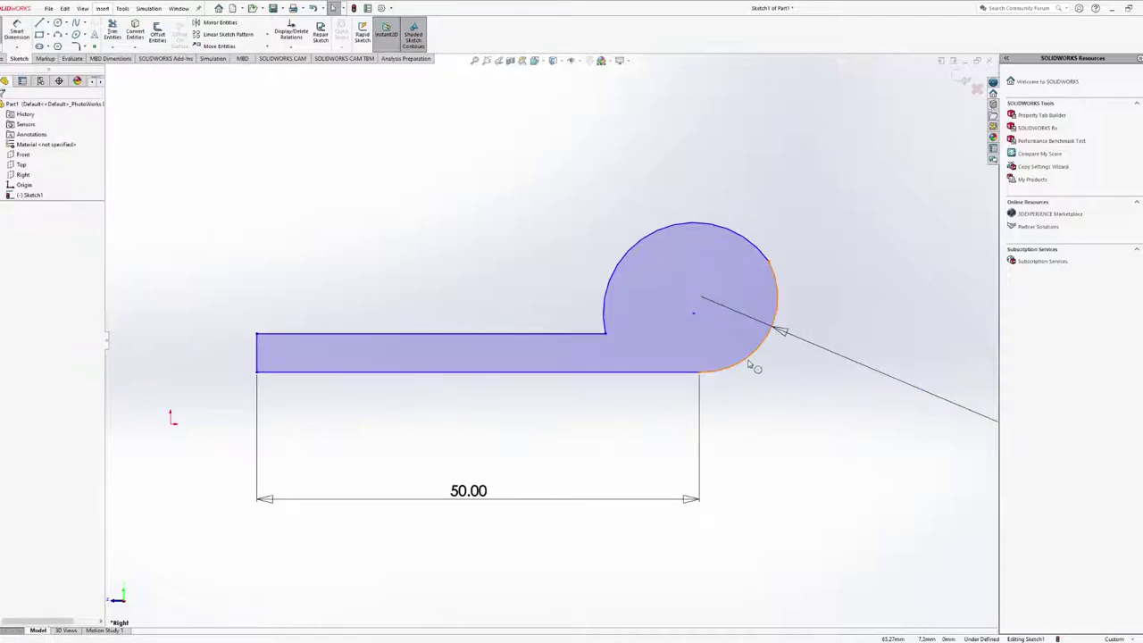
click(756, 364)
click(679, 371)
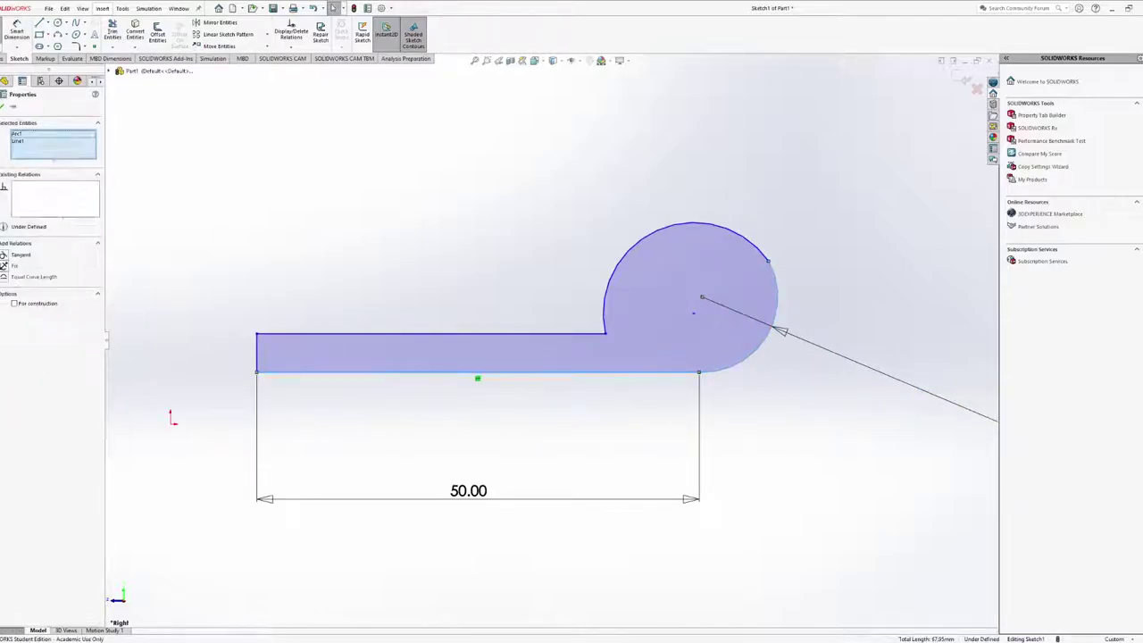
click(18, 254)
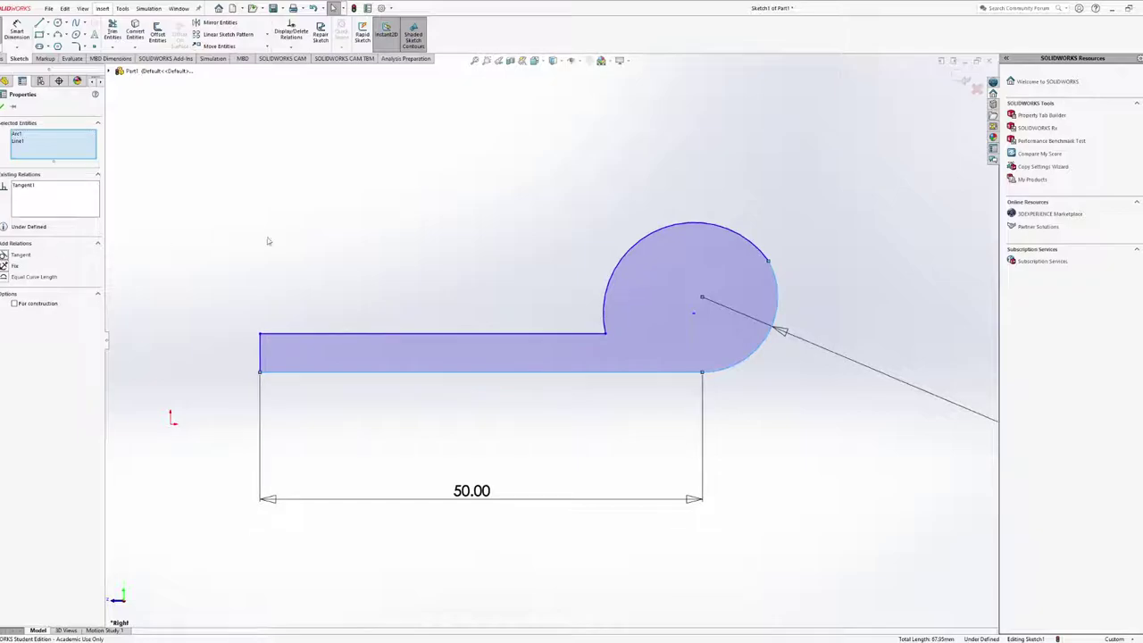
Make the upper and lower arcs tangent to each other
ctrl+click(748, 247)
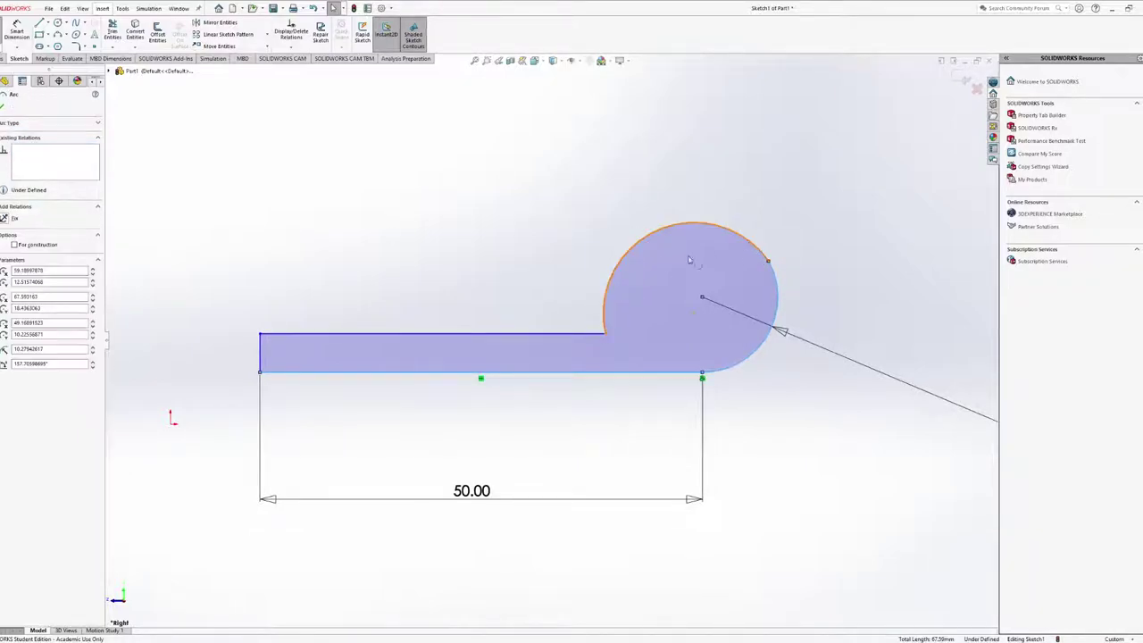
click(329, 250)
click(780, 295)
ctrl+click(779, 296)
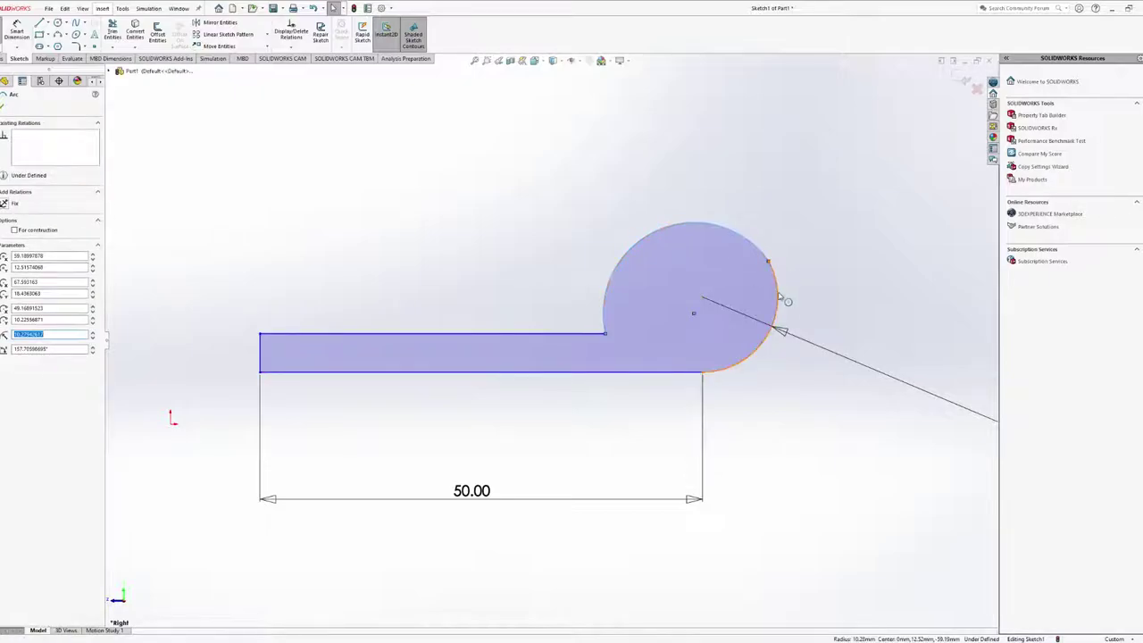
click(5, 267)
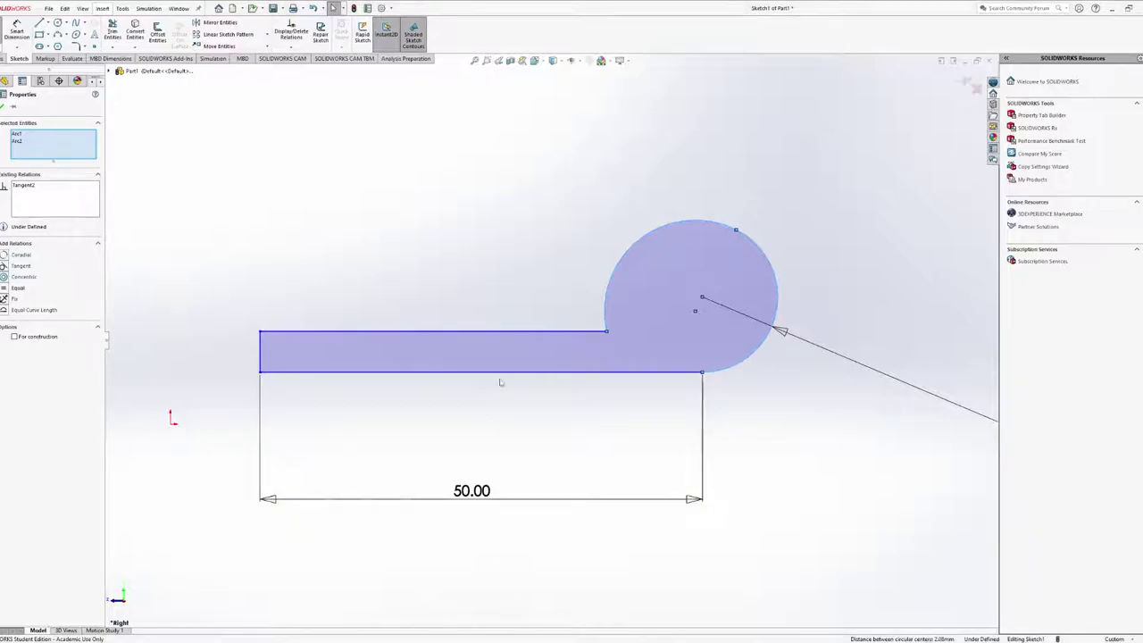
click(730, 378)
Set the upper arc's radius to 10
key(f)
ctrl+middle_drag(473, 401, 577, 410)
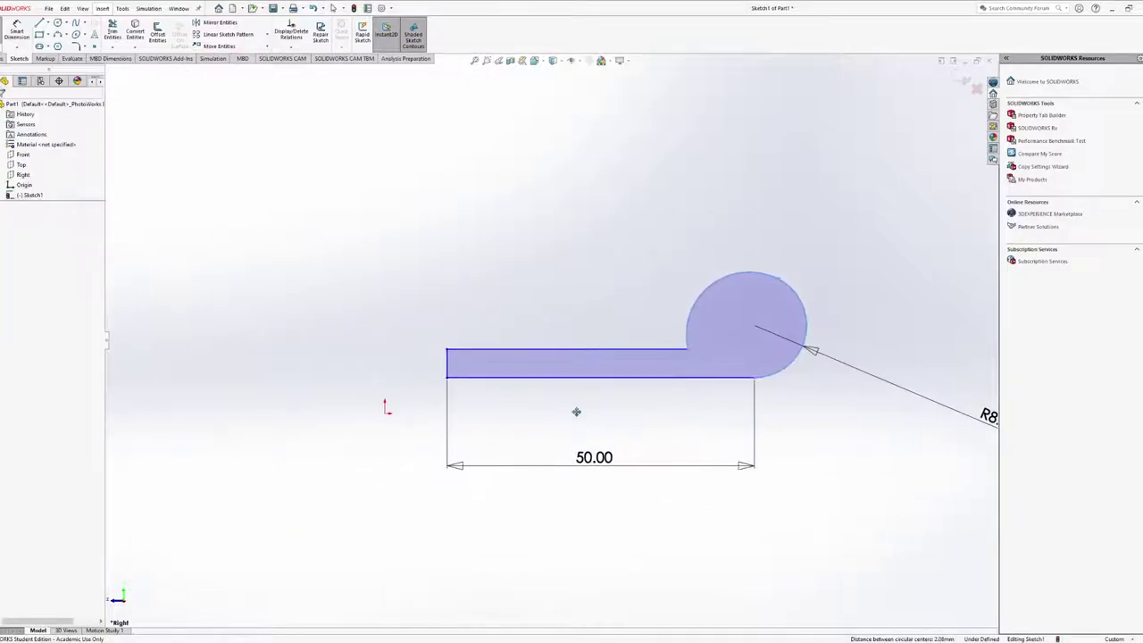
ctrl+middle_drag(723, 371, 634, 407)
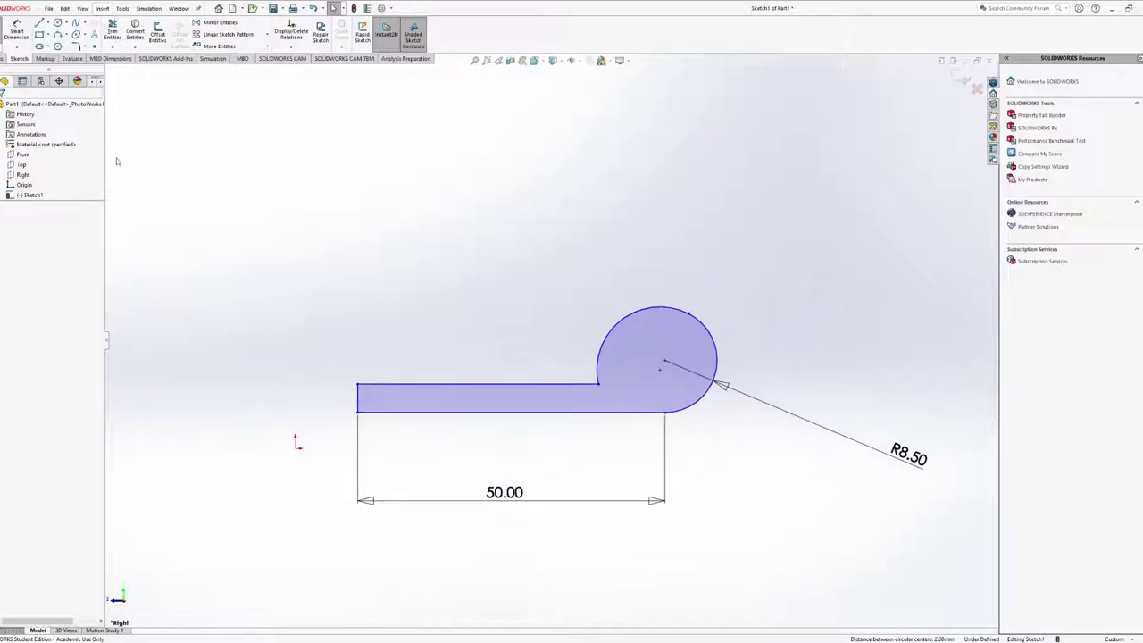
click(17, 30)
click(622, 325)
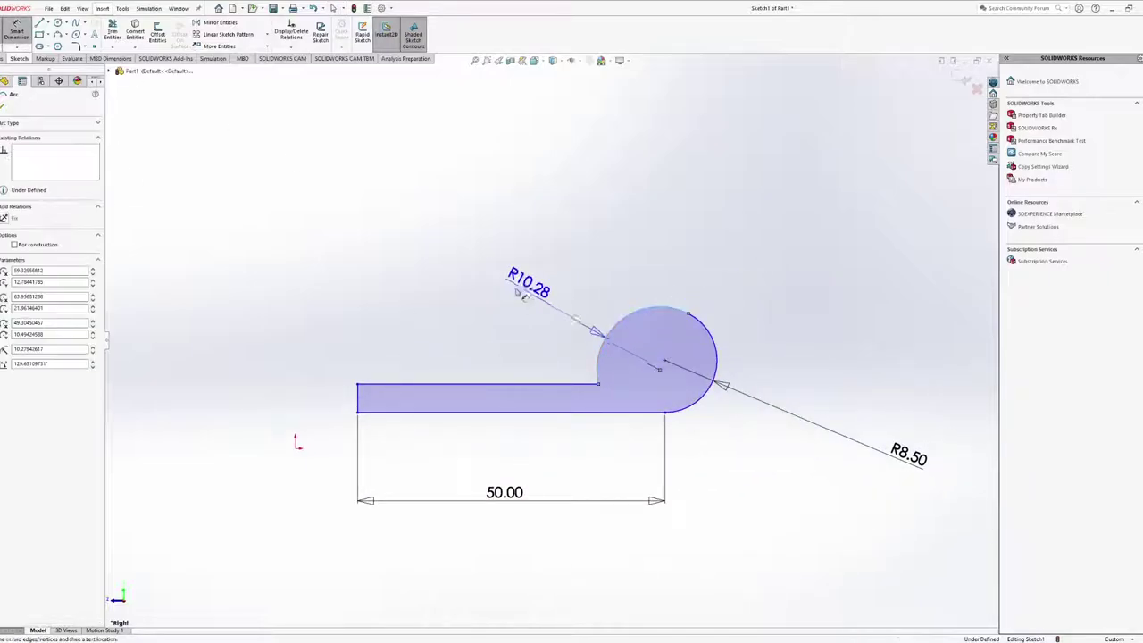
click(492, 293)
text(10)
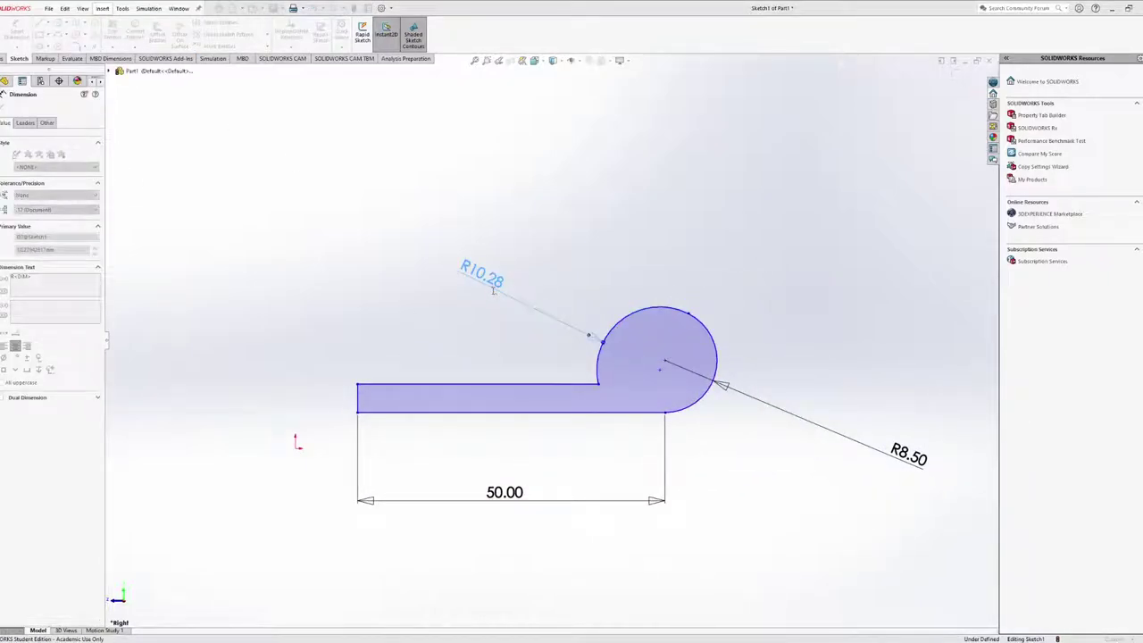
key(Return)
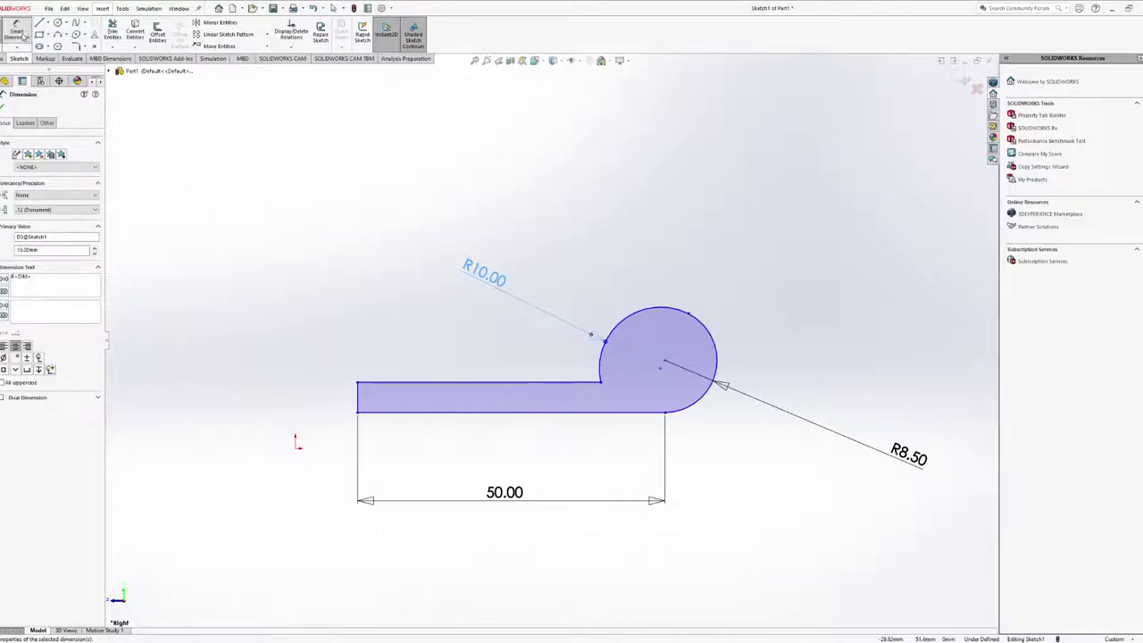
Dimension the bar's left end to 5.00 thickness and move it along the bar
click(357, 397)
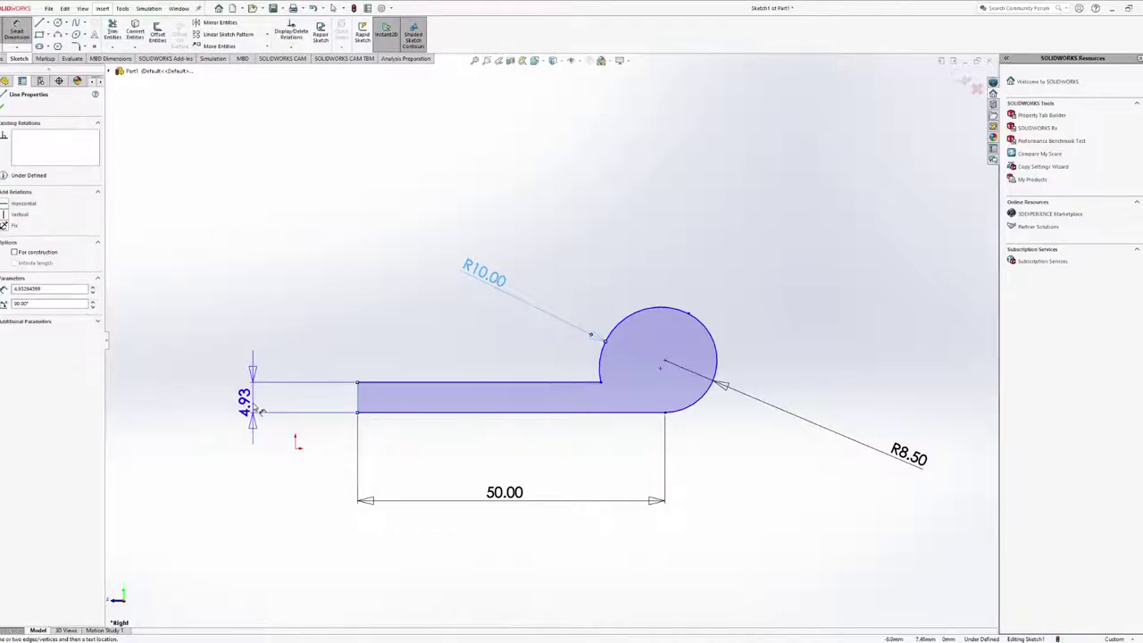
click(253, 395)
text(5)
key(Return)
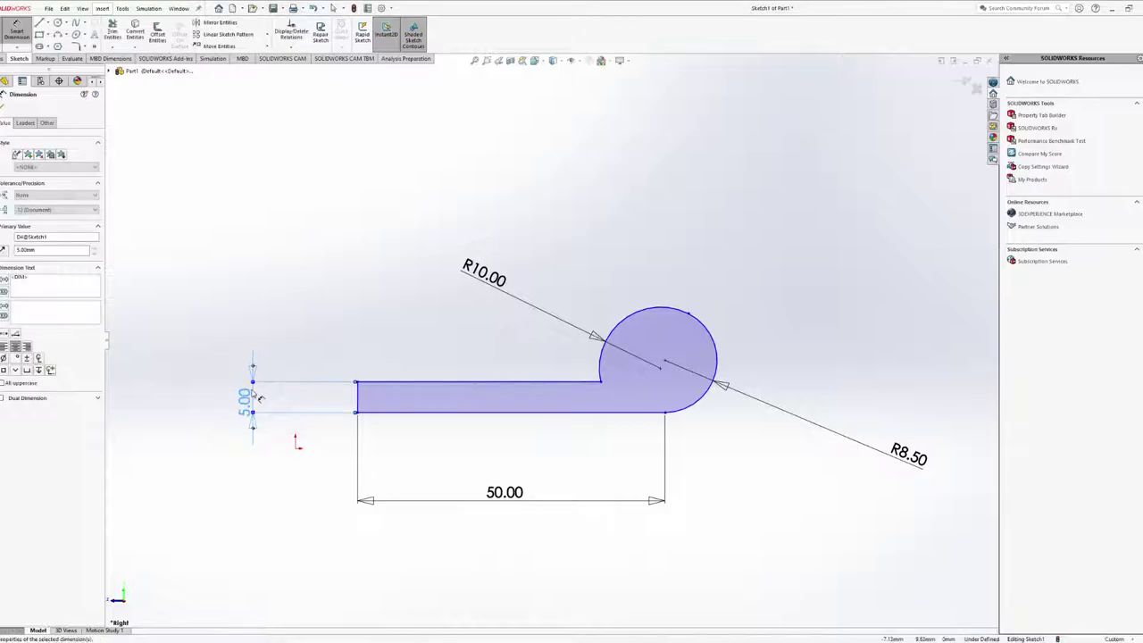
drag(250, 402, 264, 333)
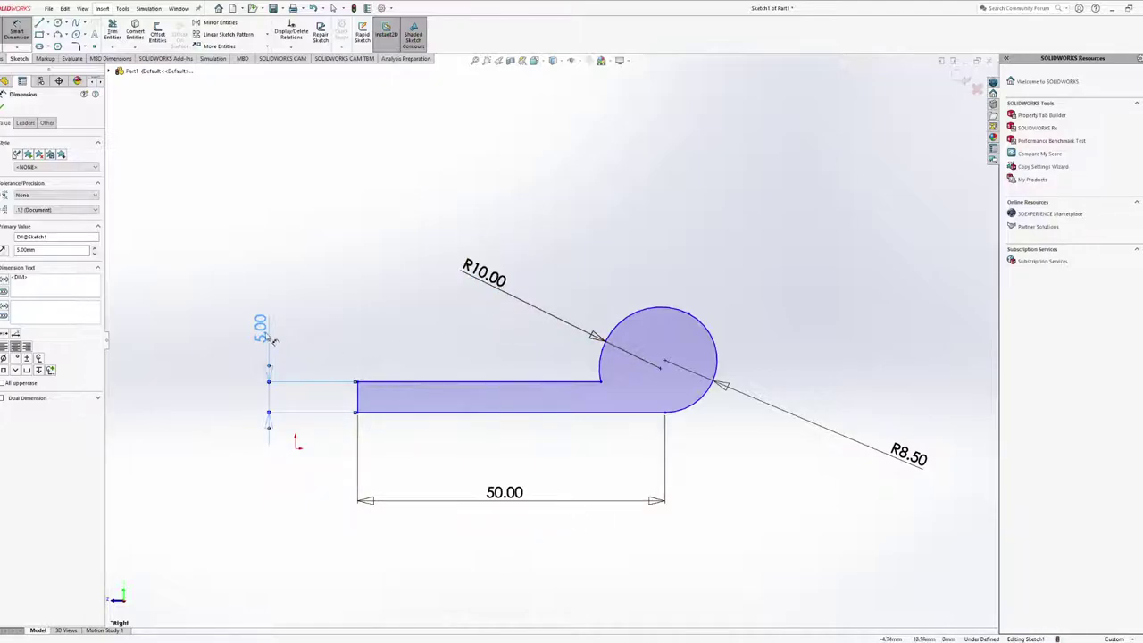
drag(274, 340, 436, 343)
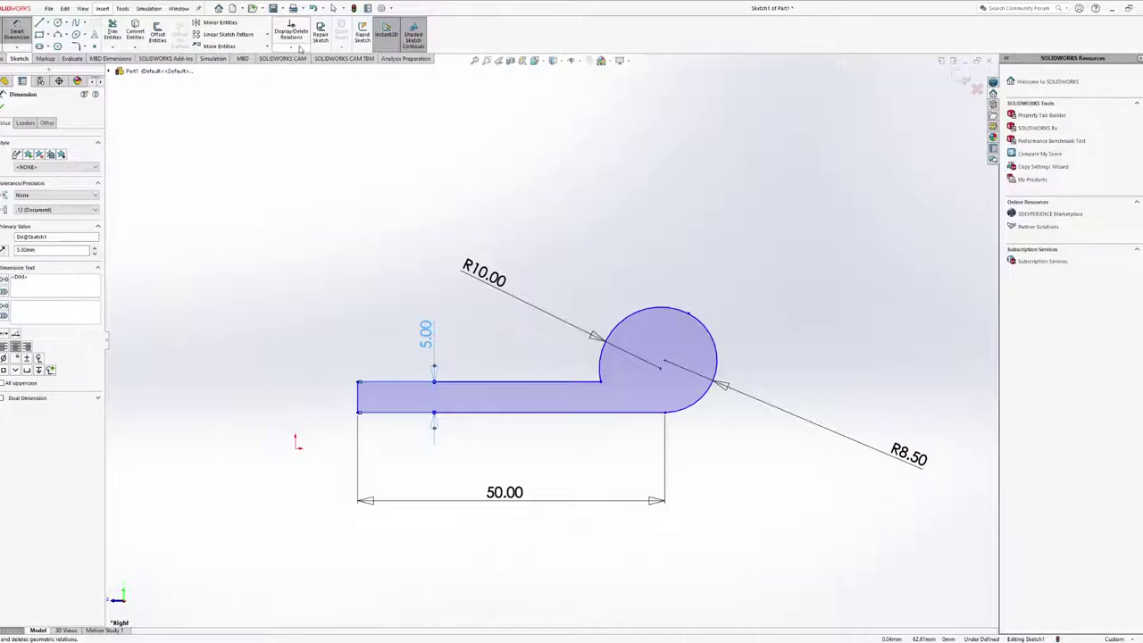
Review the sketch relations list, then bring up the Fully Define Sketch options
click(296, 36)
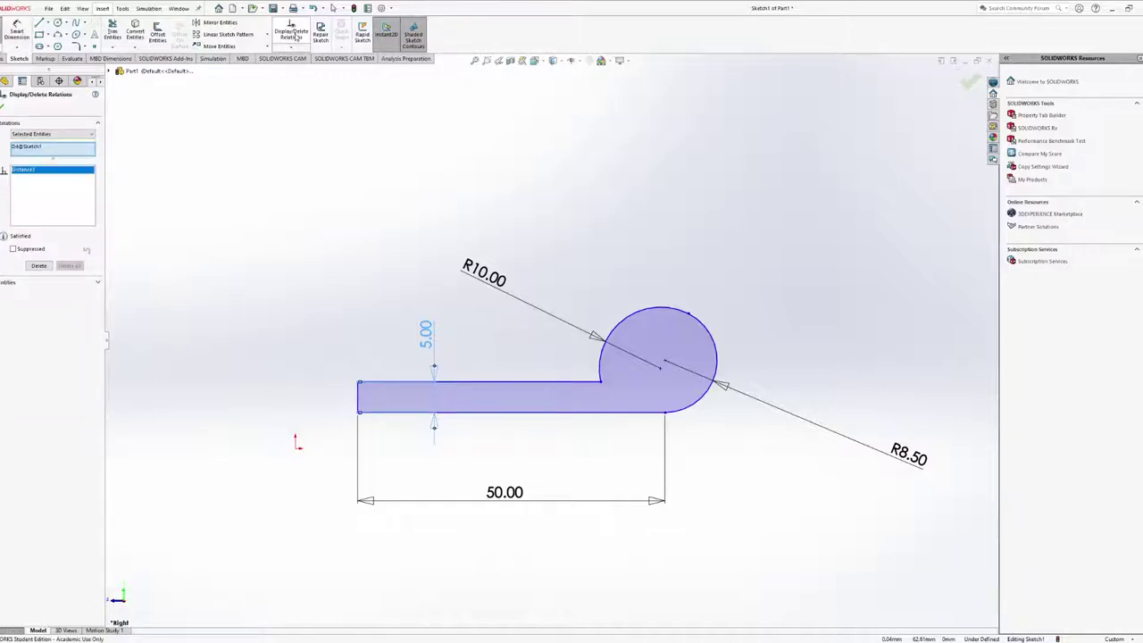
click(5, 107)
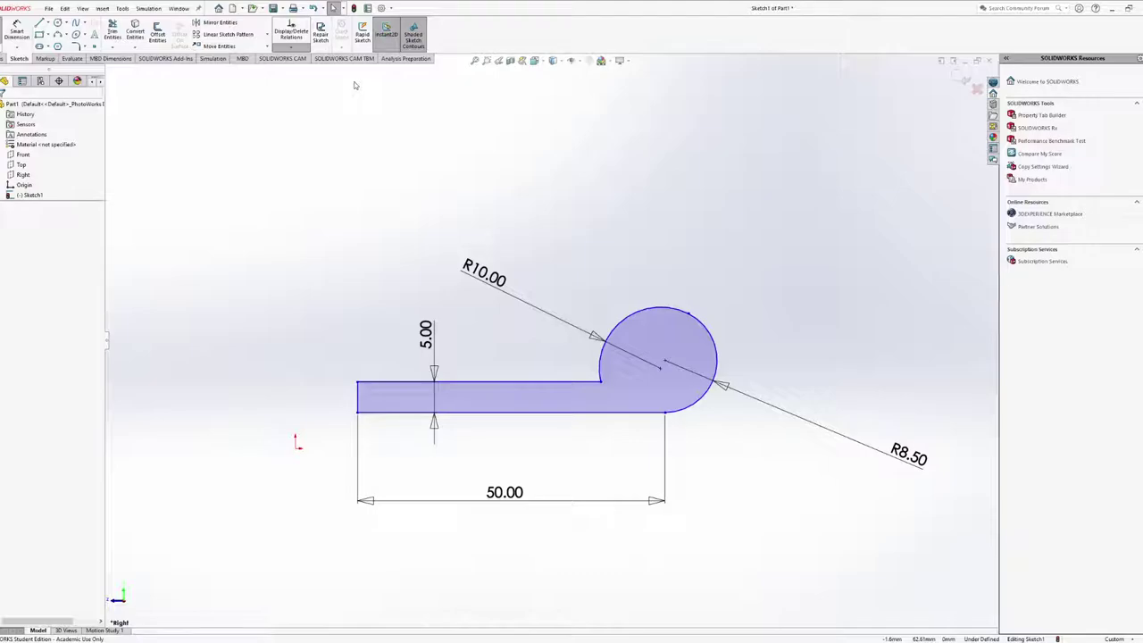
click(290, 46)
click(313, 89)
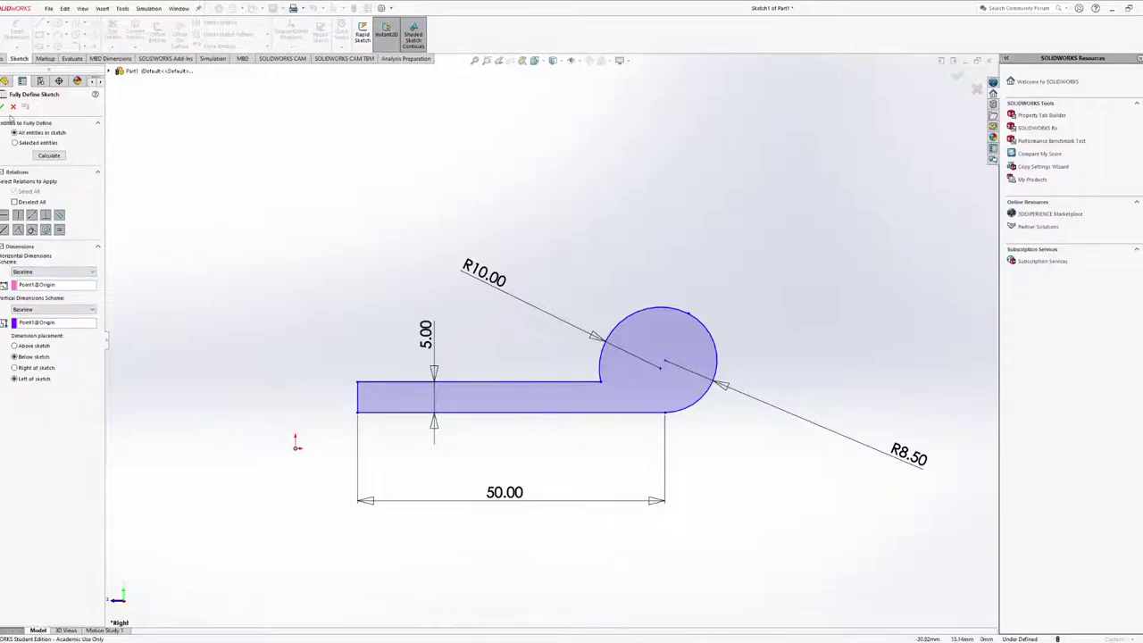
Keep dimensions enabled in Fully Define Sketch and calculate 5.87, 10.13 and 49.69 from the origin
click(46, 175)
click(57, 188)
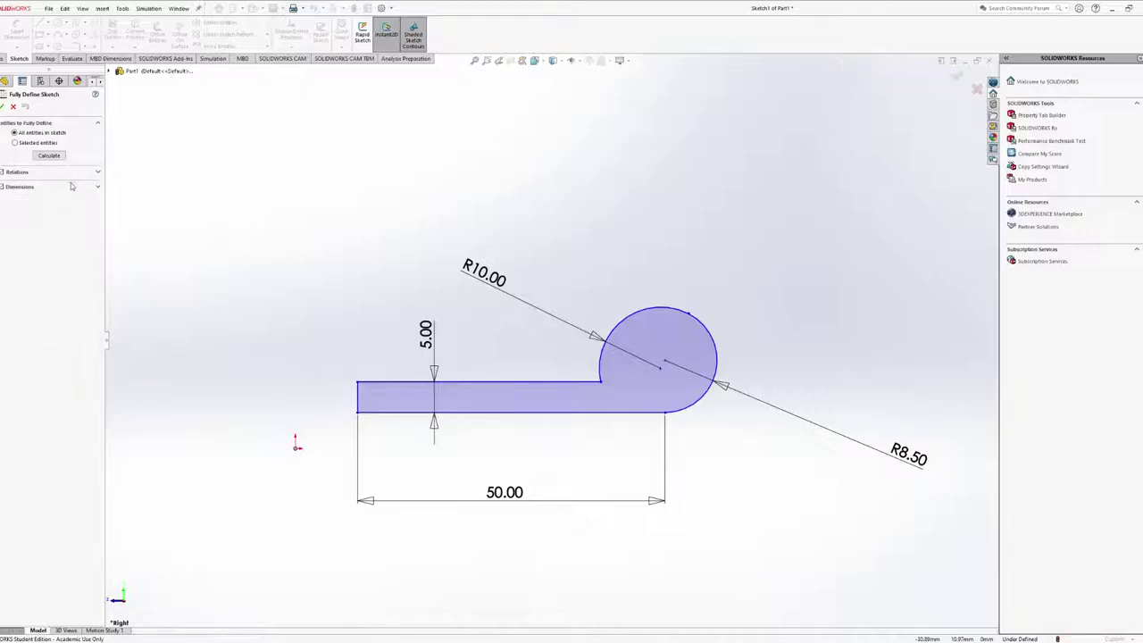
click(27, 173)
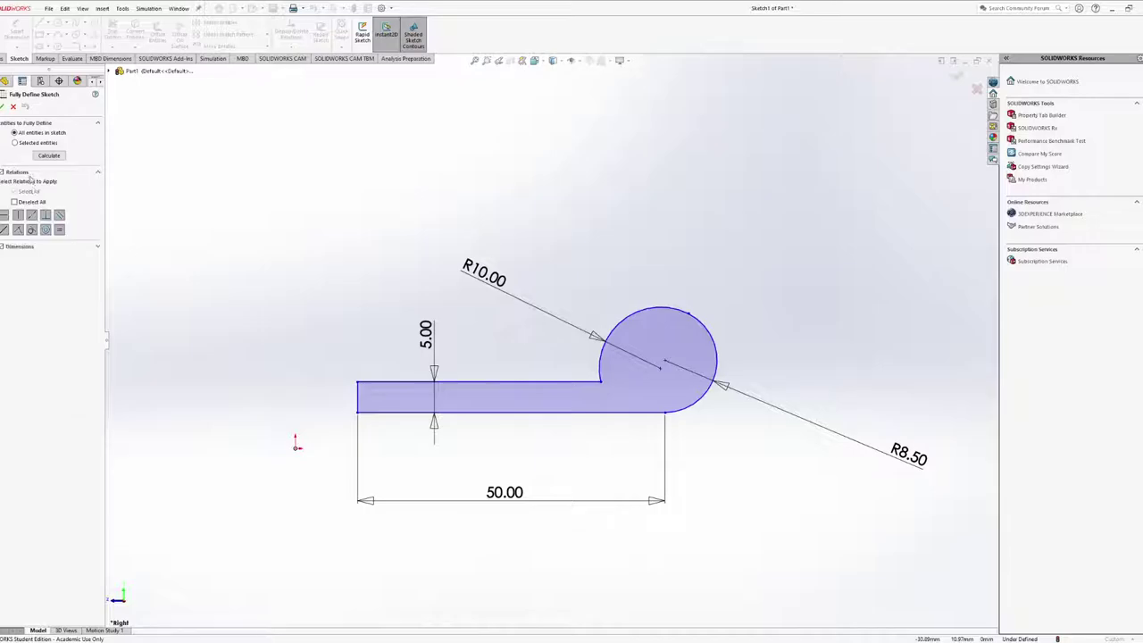
click(18, 247)
click(26, 278)
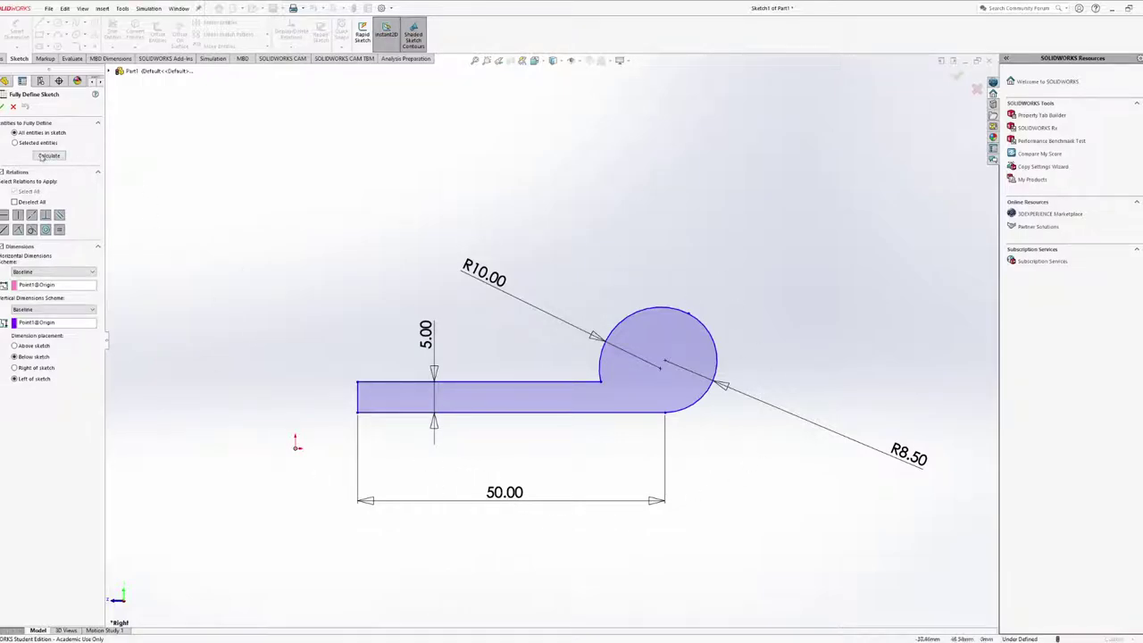
click(42, 157)
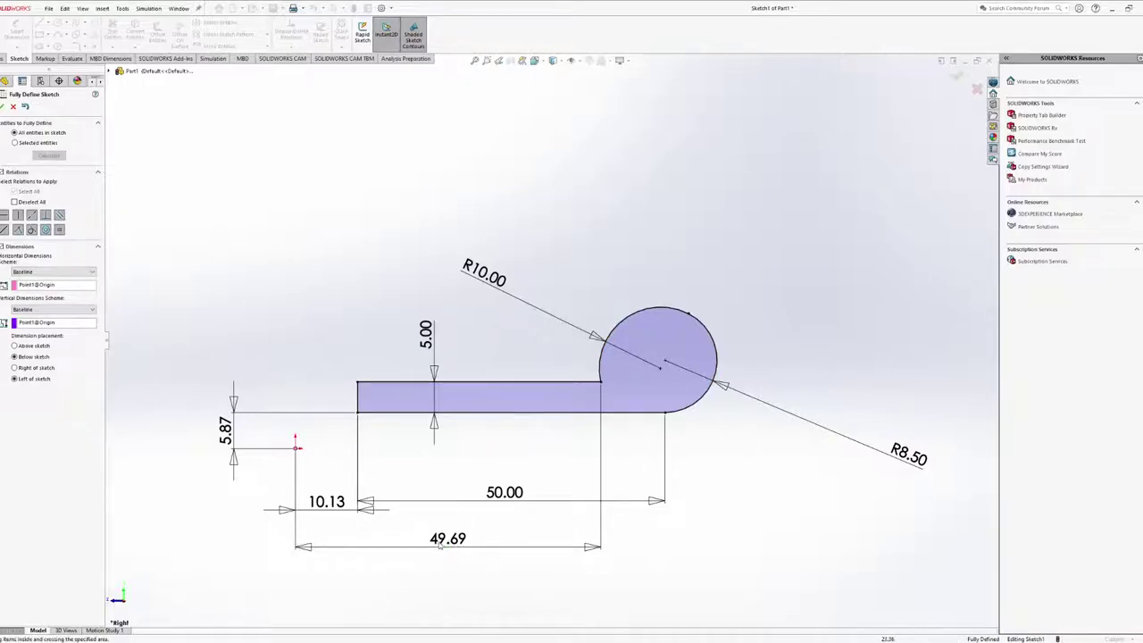
Rerun Fully Define Sketch and accept the added origin dimensions
click(15, 107)
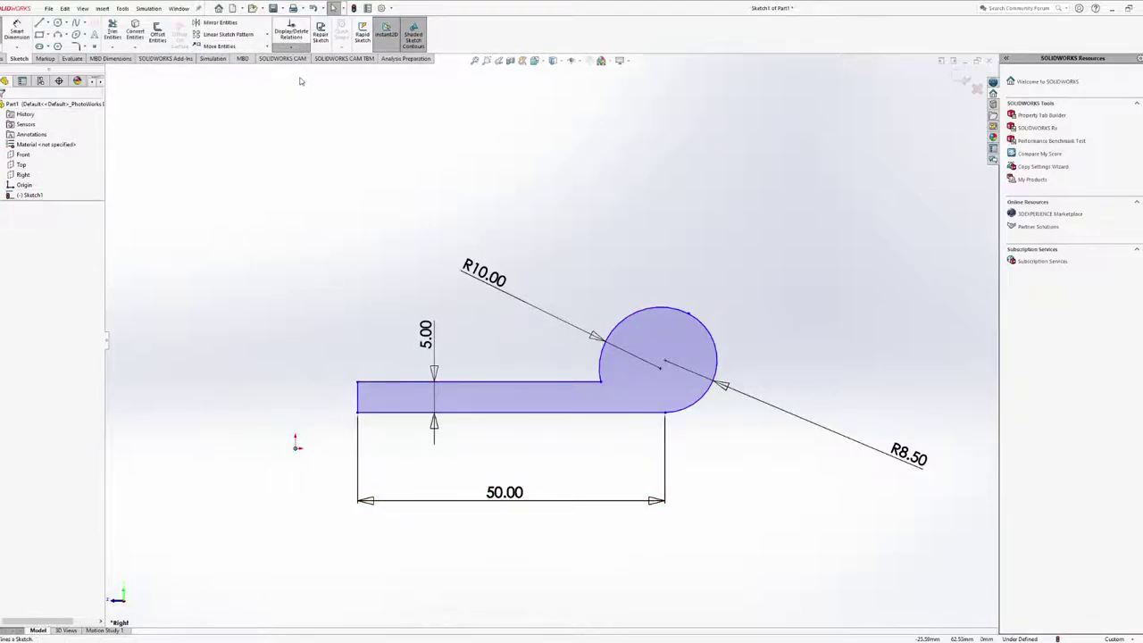
click(291, 47)
click(308, 89)
click(12, 107)
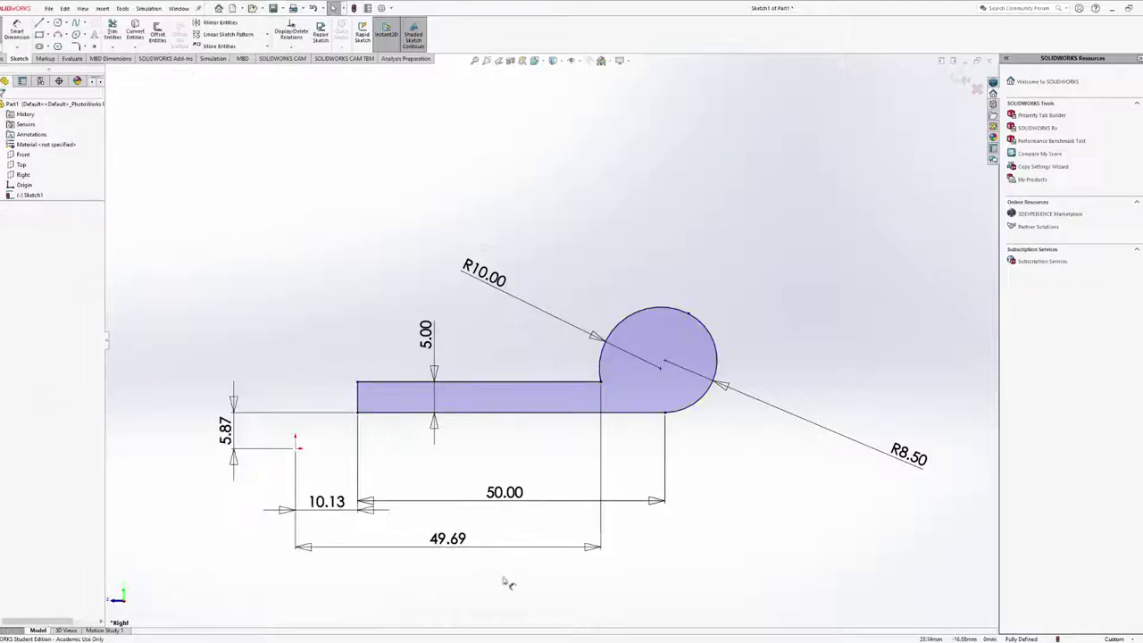
Reposition the 49.69, R8.50 and 10.13 dimensions around the sketch
drag(463, 544, 442, 558)
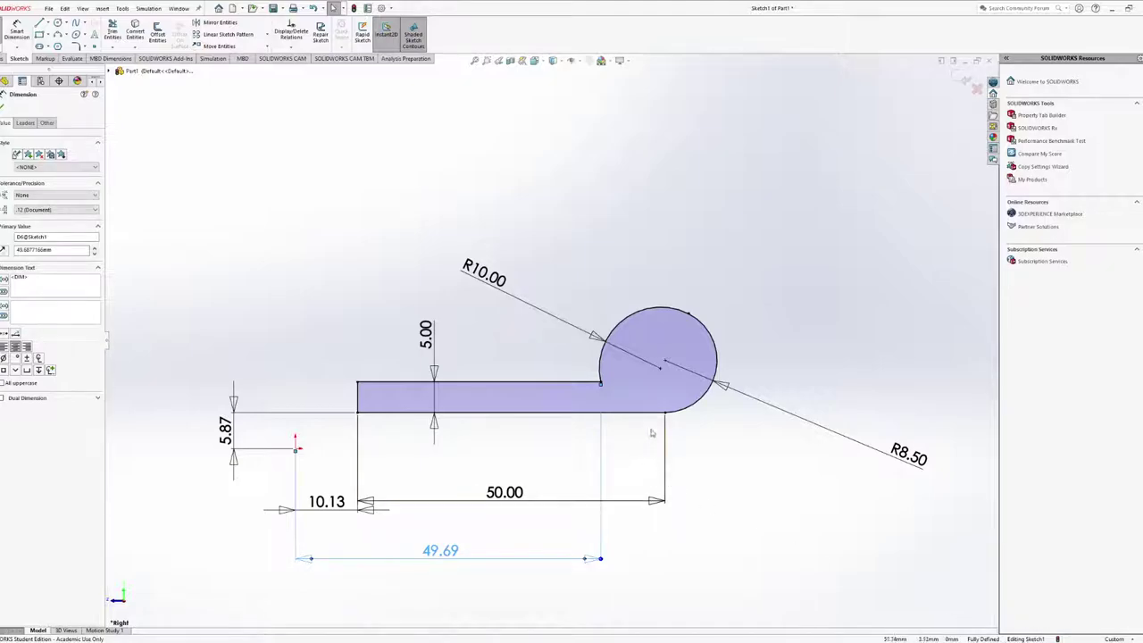
ctrl+middle_drag(747, 385, 768, 360)
drag(929, 434, 821, 378)
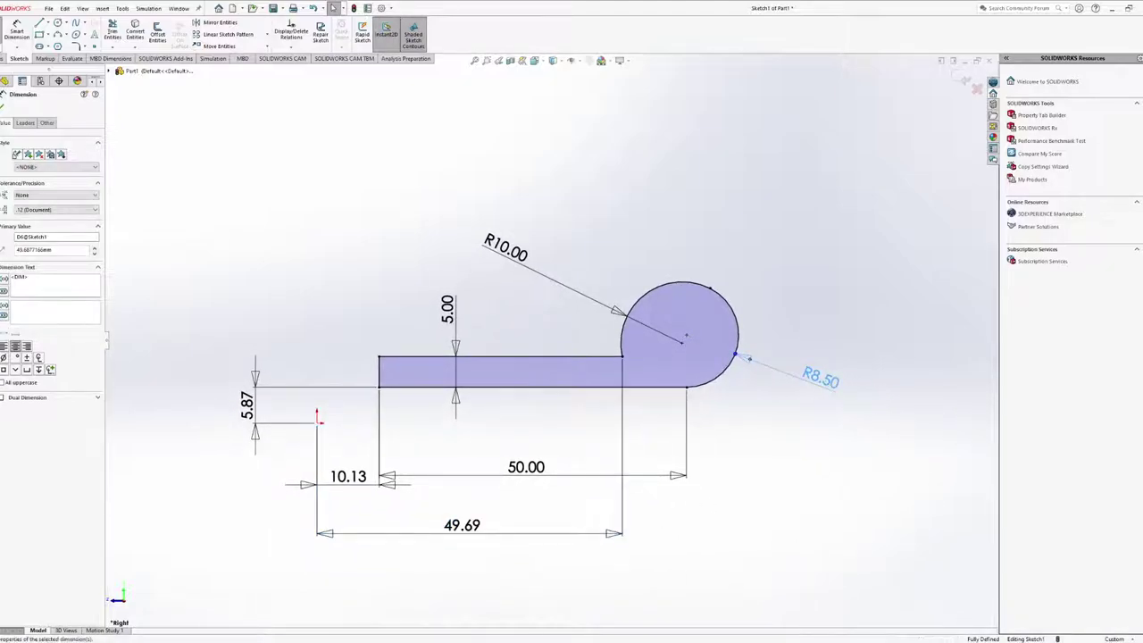
click(465, 525)
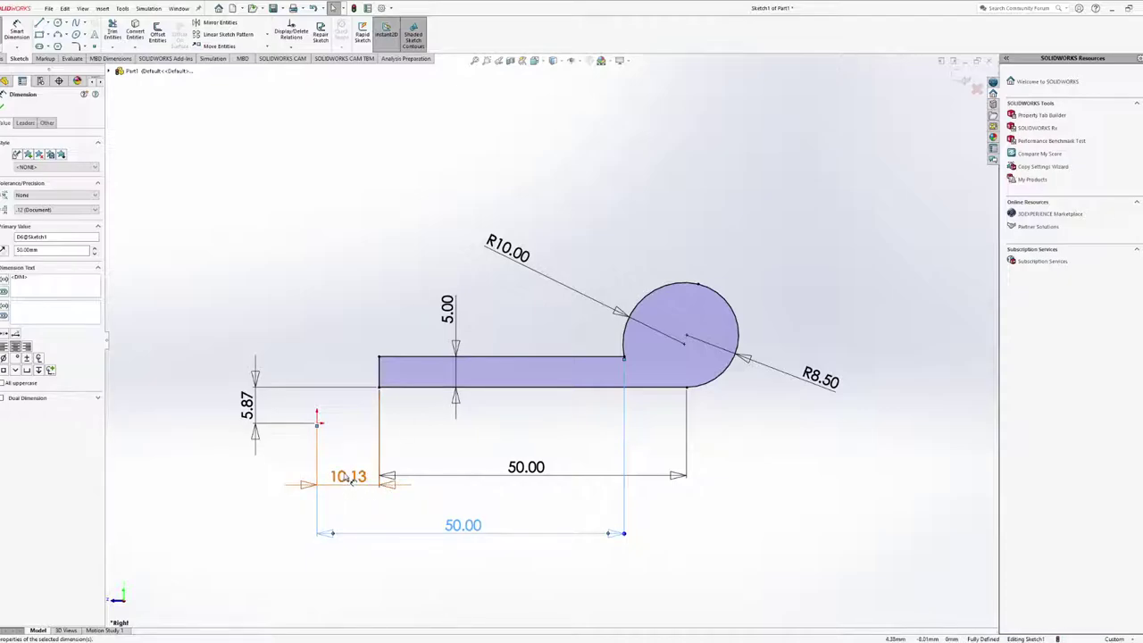
drag(371, 489, 380, 441)
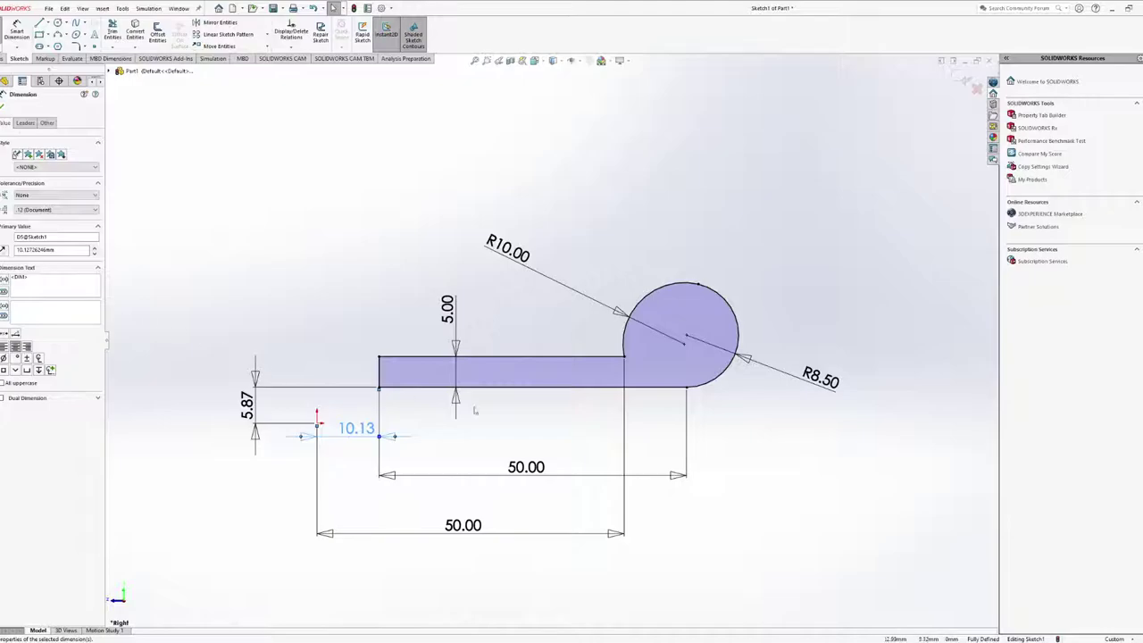
ctrl+middle_drag(535, 416, 600, 405)
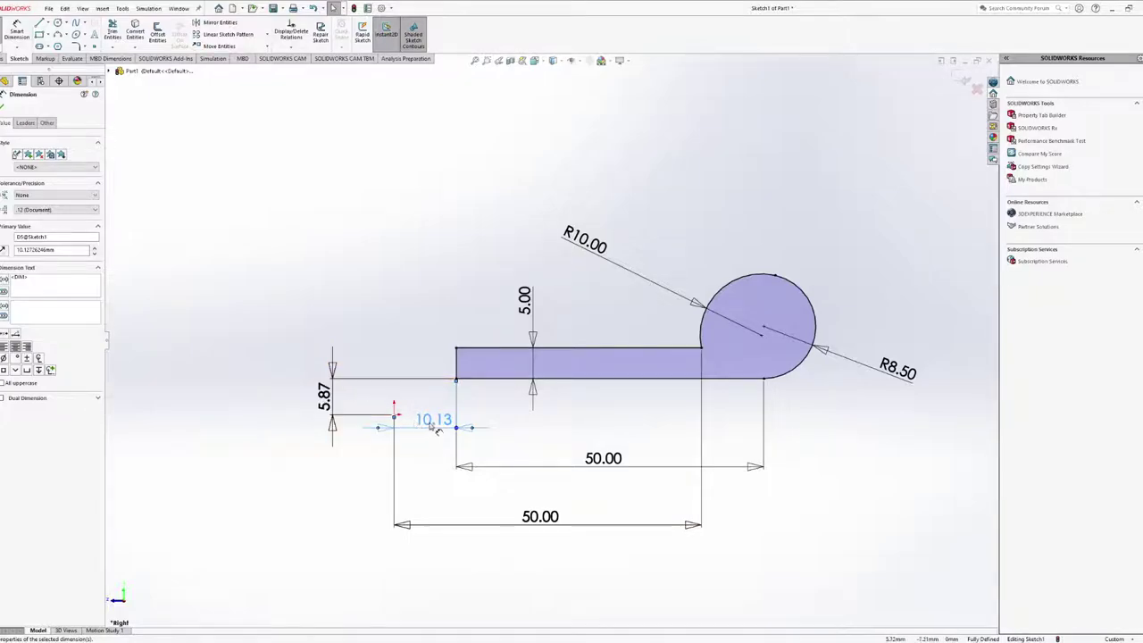
key(Escape)
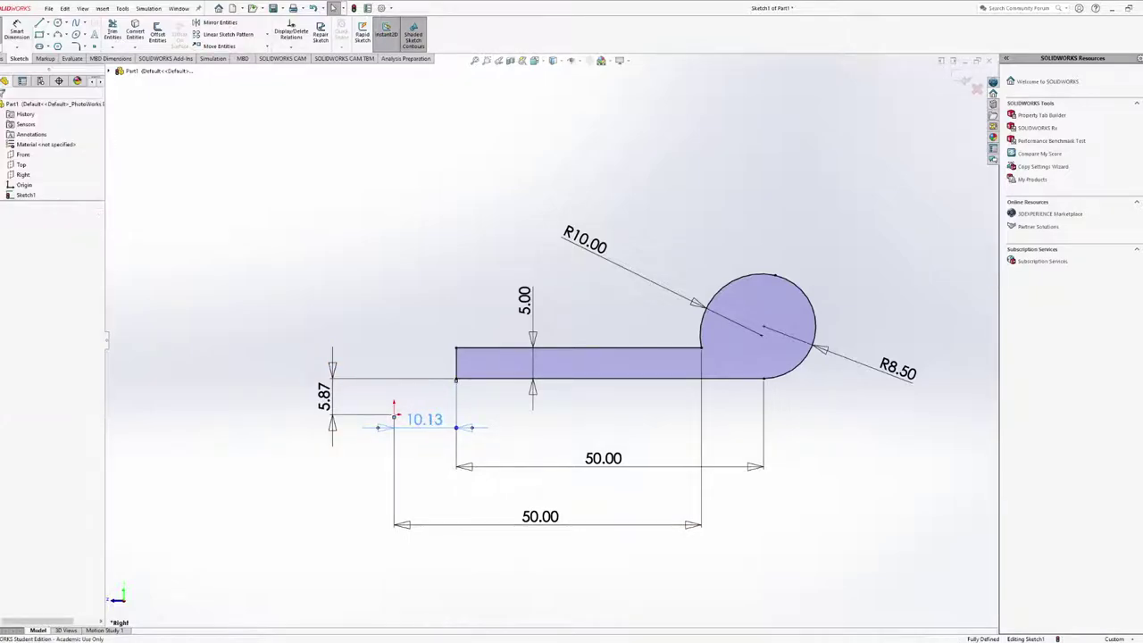
Move the 10.13 dimension down-left and delete it
click(432, 419)
key(Escape)
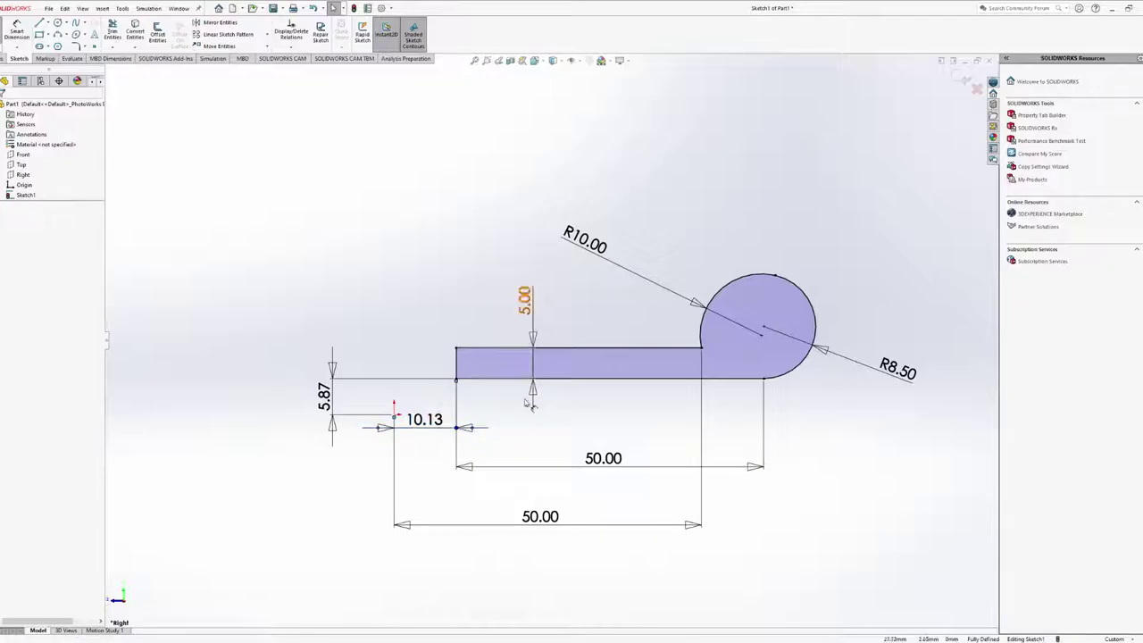
click(427, 422)
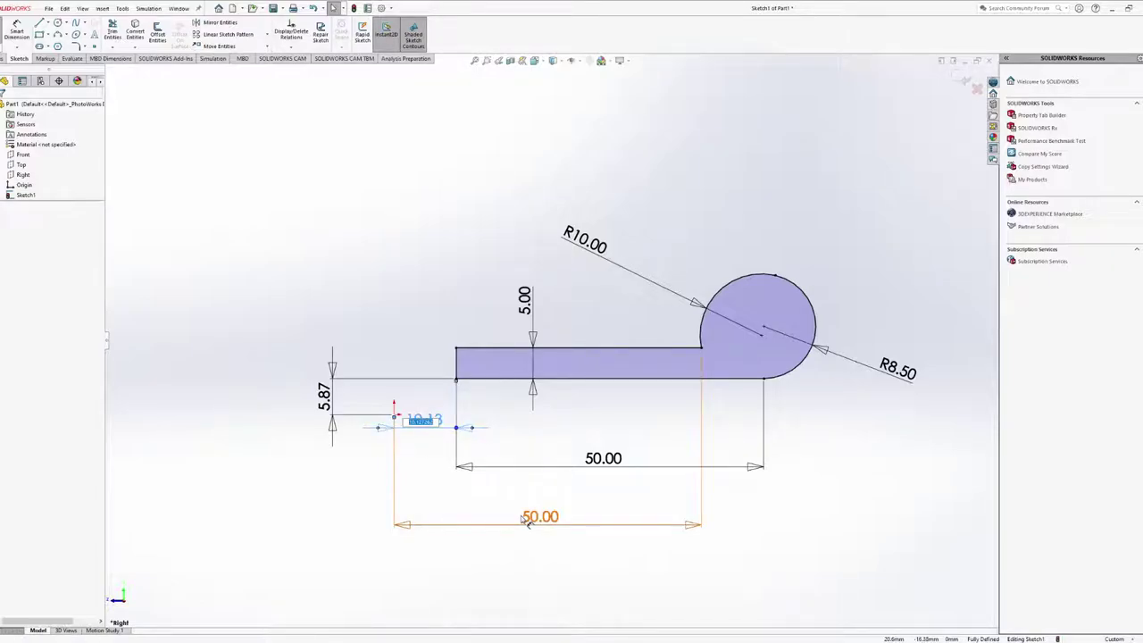
key(Escape)
drag(426, 420, 272, 516)
key(Delete)
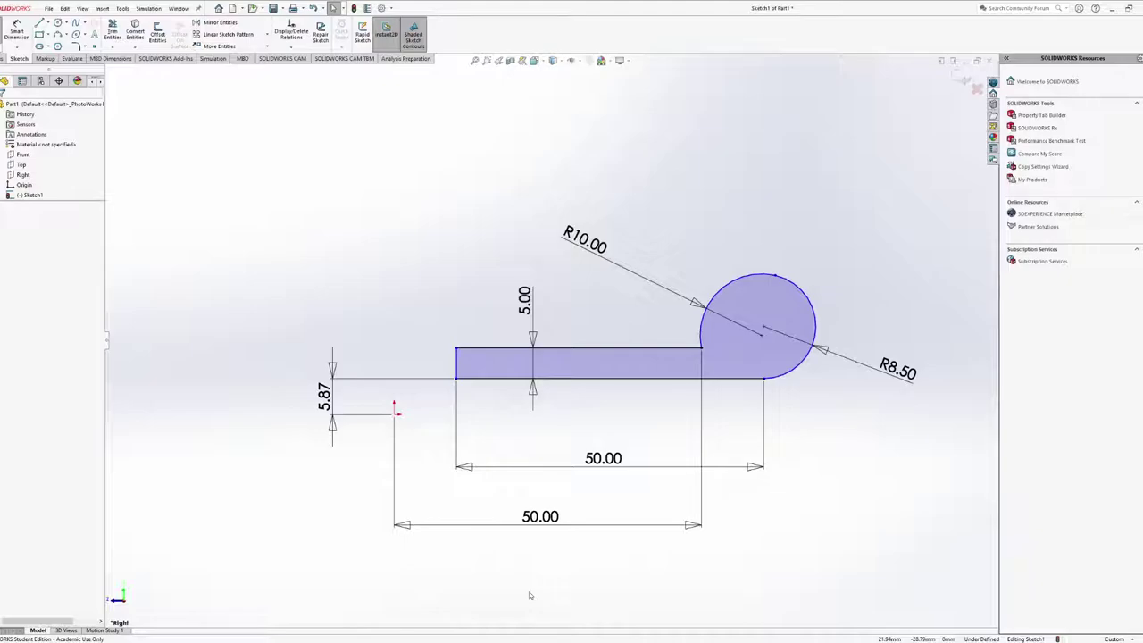
Undo the automatic origin dimensions, keeping 5.00, 50.00, R10.00 and R8.50
ctrl+middle_drag(707, 472, 672, 445)
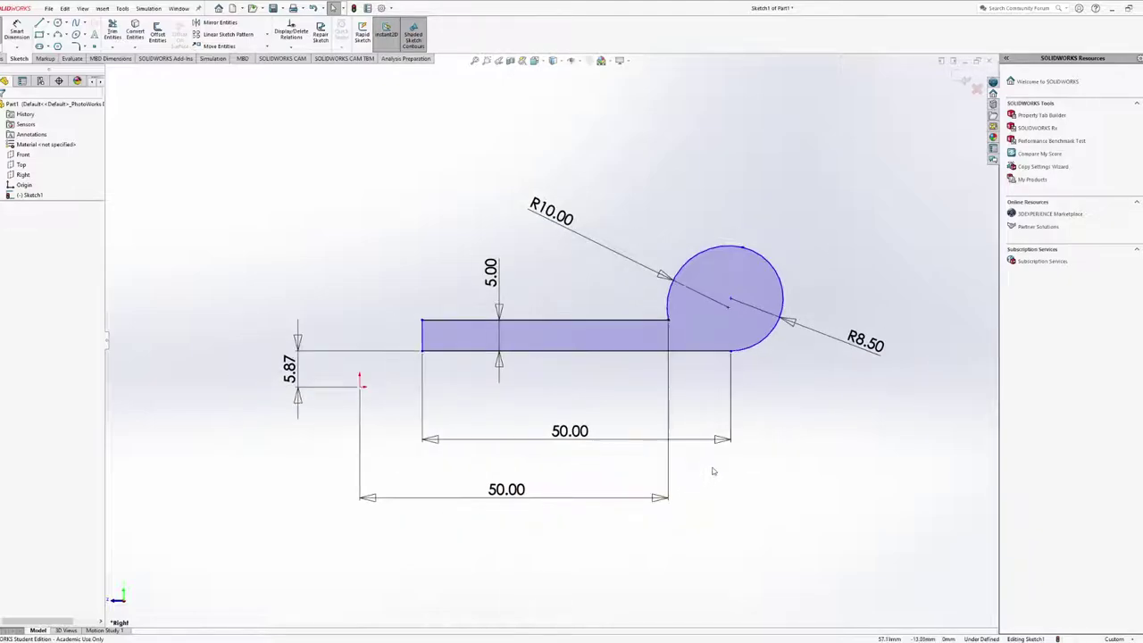
ctrl+middle_drag(706, 369, 726, 398)
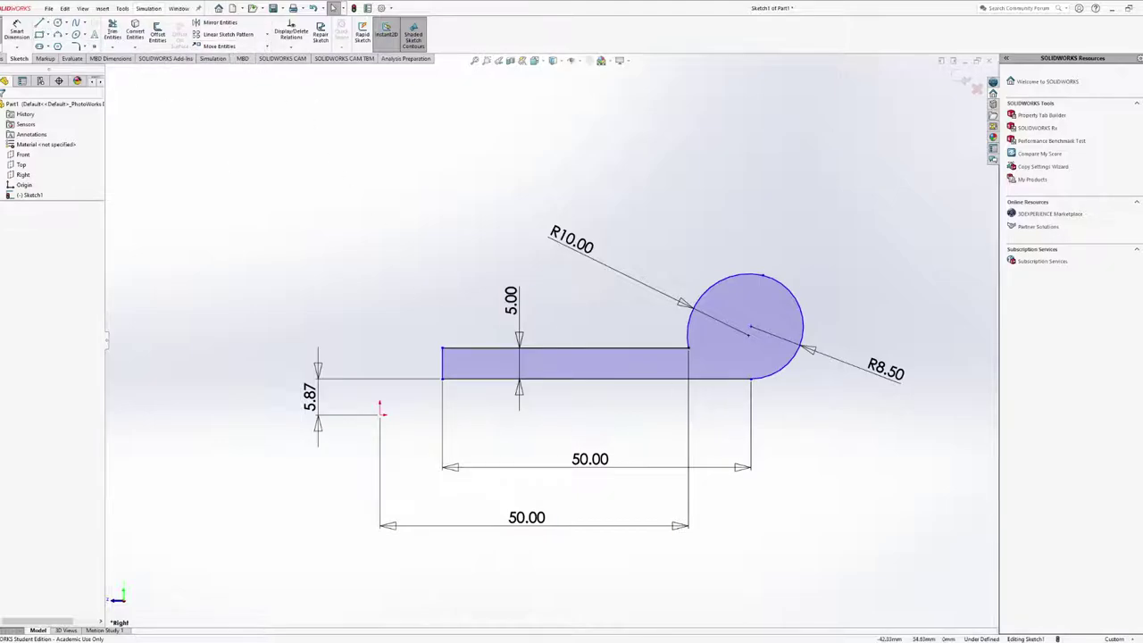
click(529, 520)
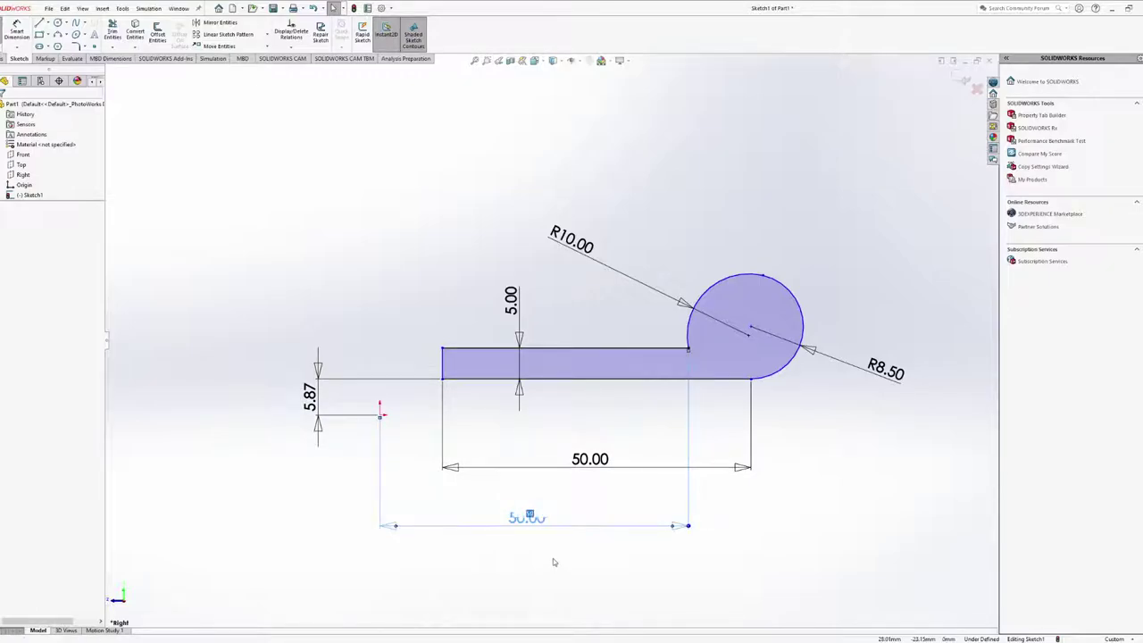
click(601, 563)
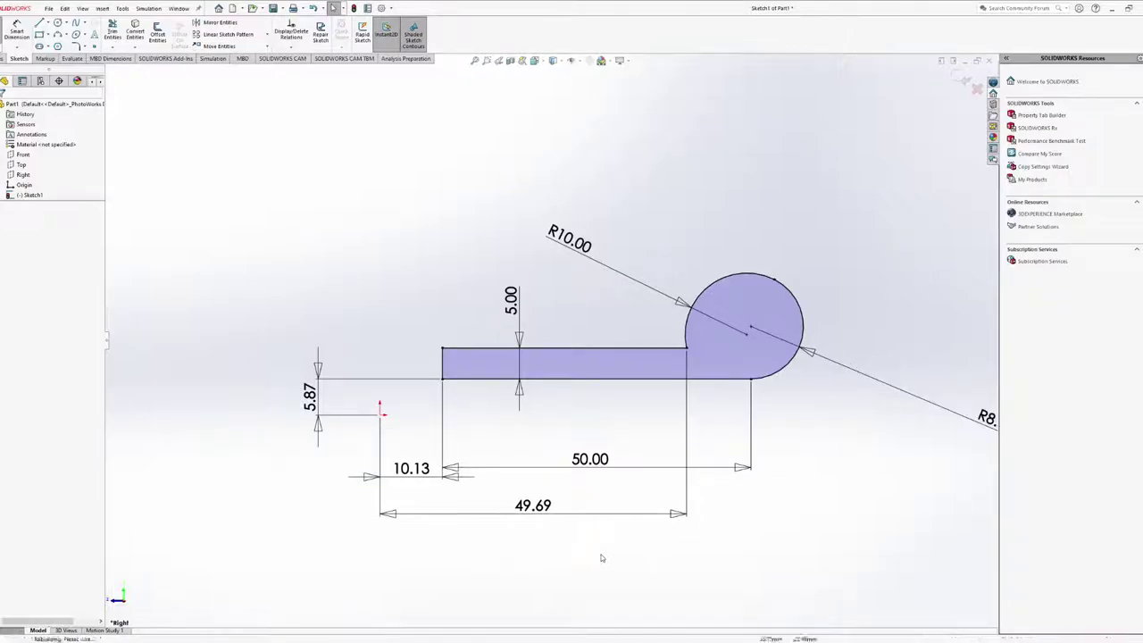
key(ctrl+z)
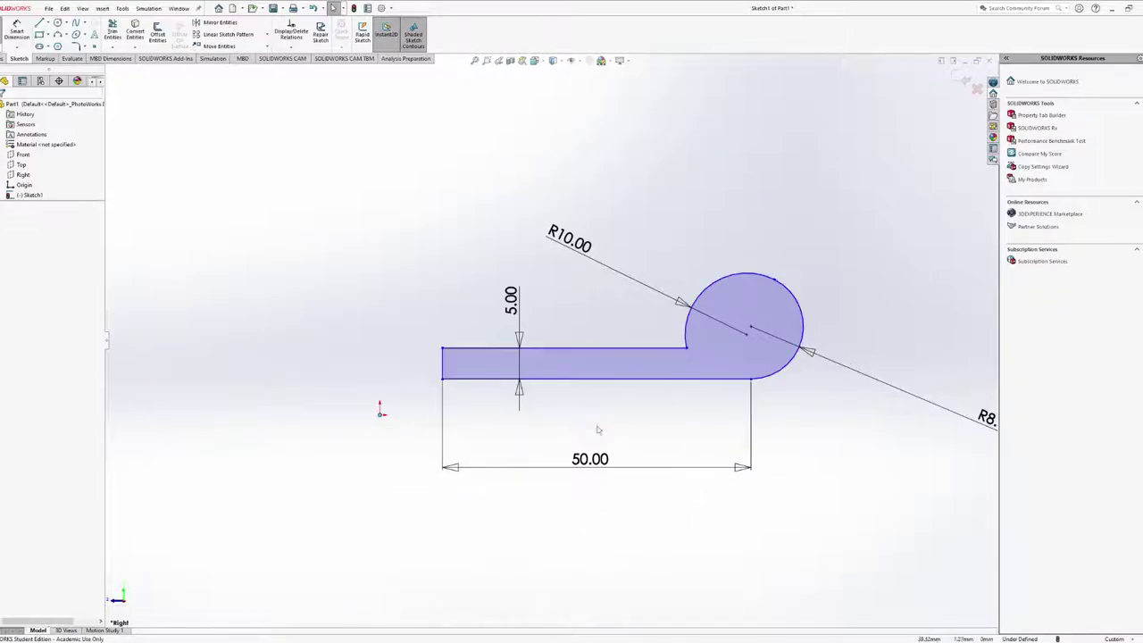
Undo an accidental extra 5.00 dimension on the slot's left end
click(8, 35)
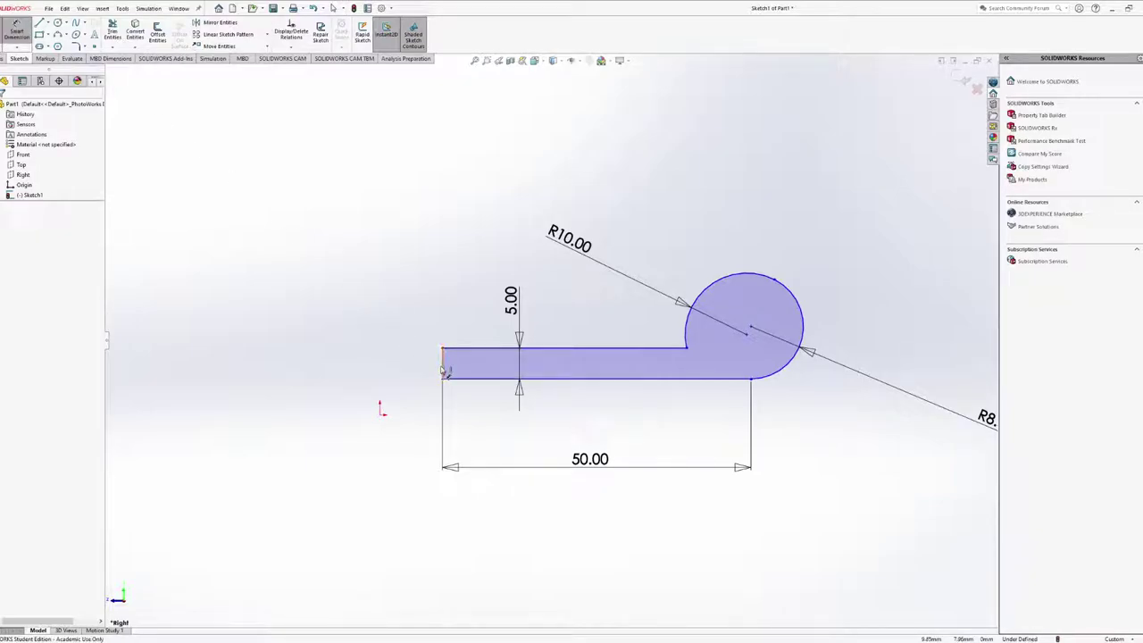
click(442, 364)
click(337, 365)
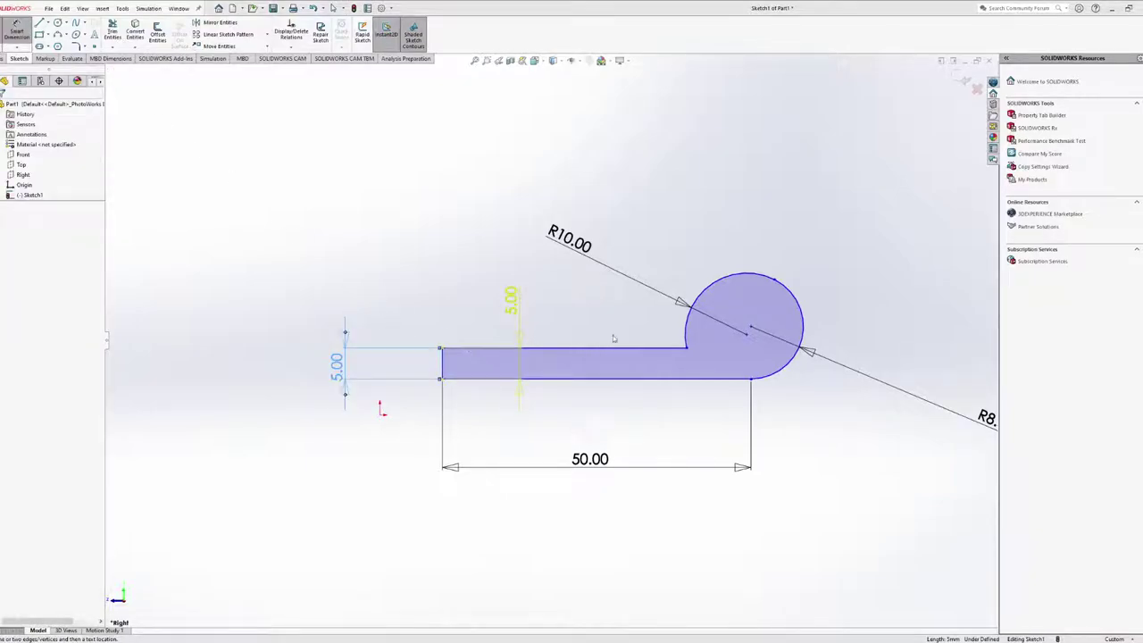
key(ctrl+z)
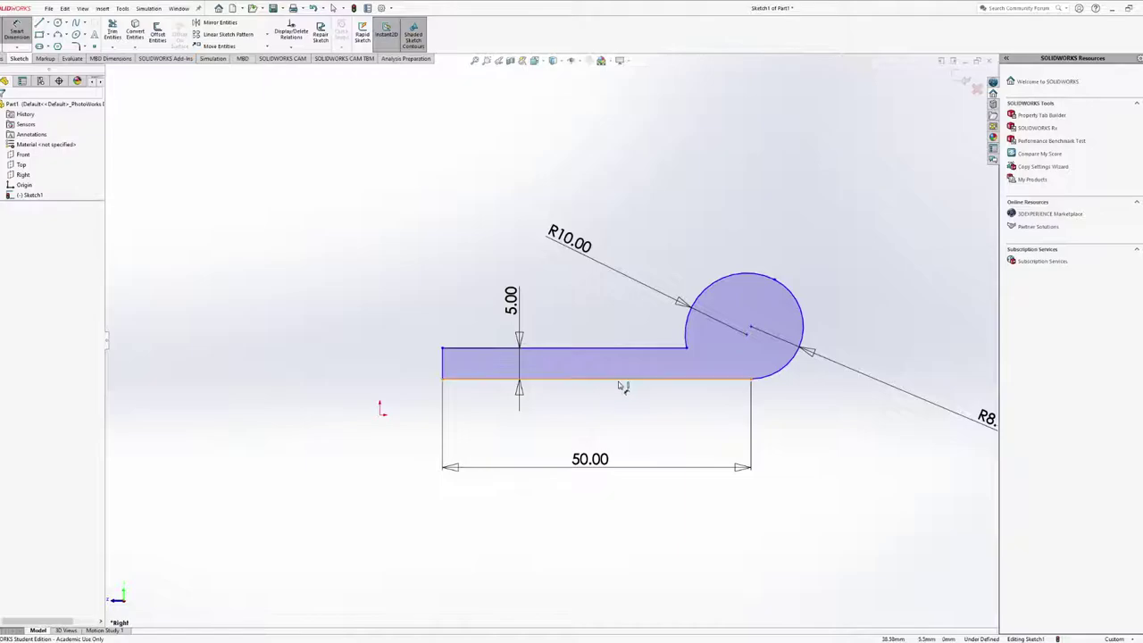
scroll(618, 382, up, 2)
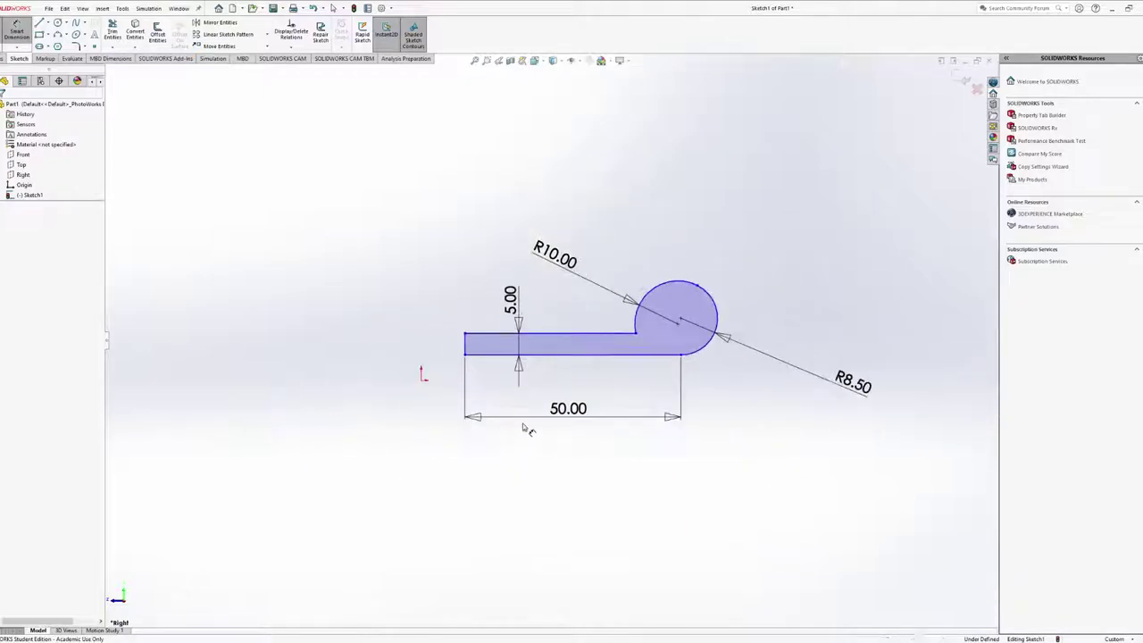
key(Escape)
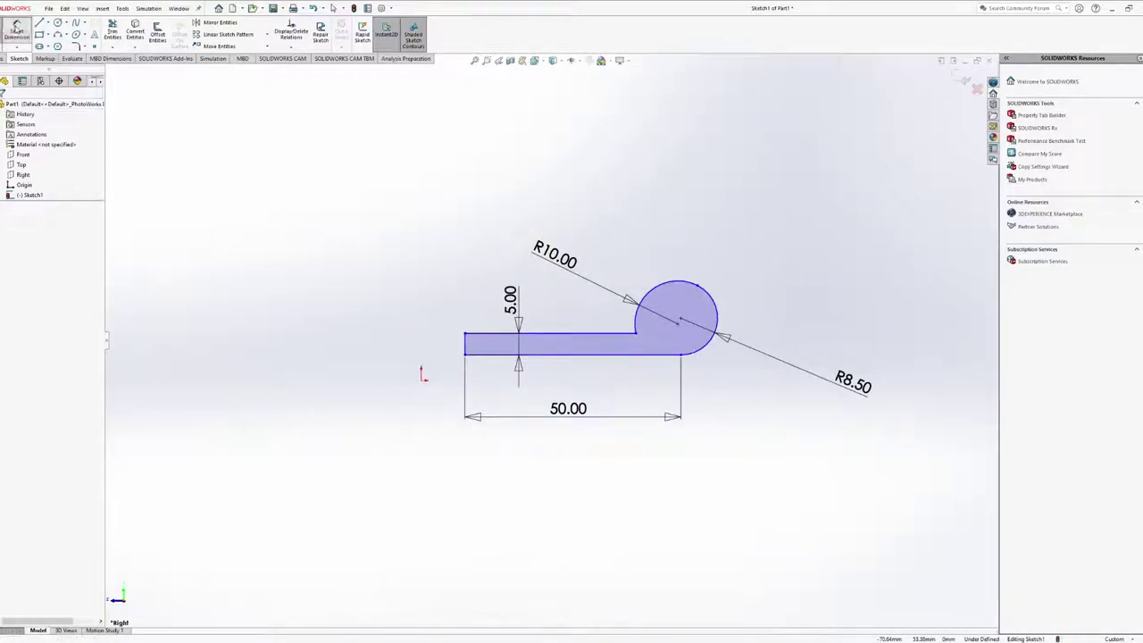
Dimension the slot's straight top edge to 40
click(566, 327)
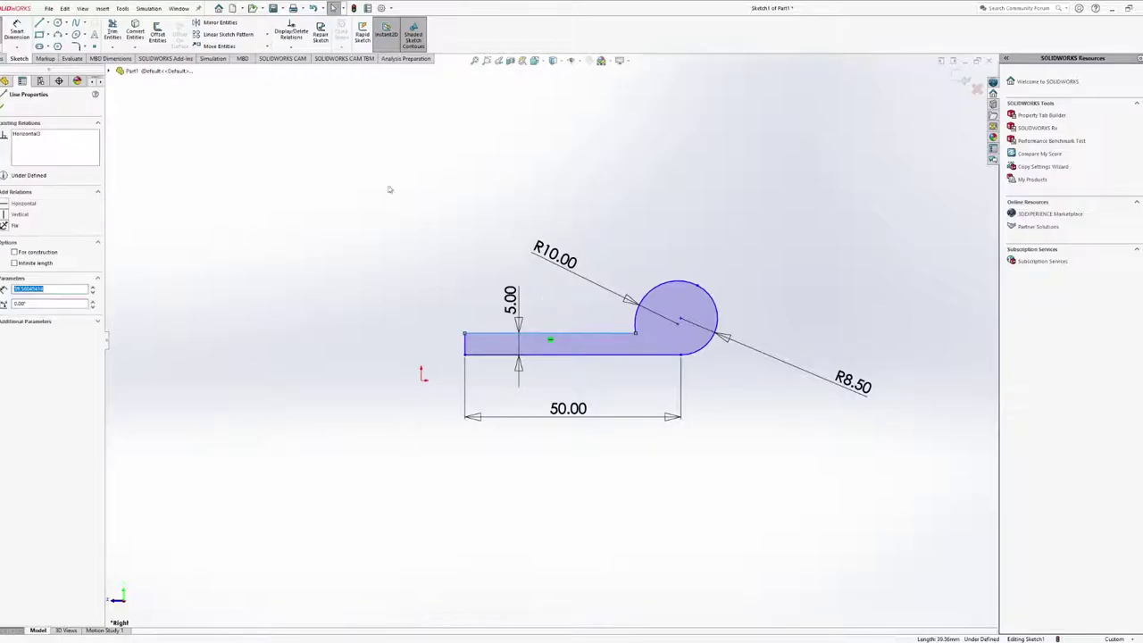
key(d)
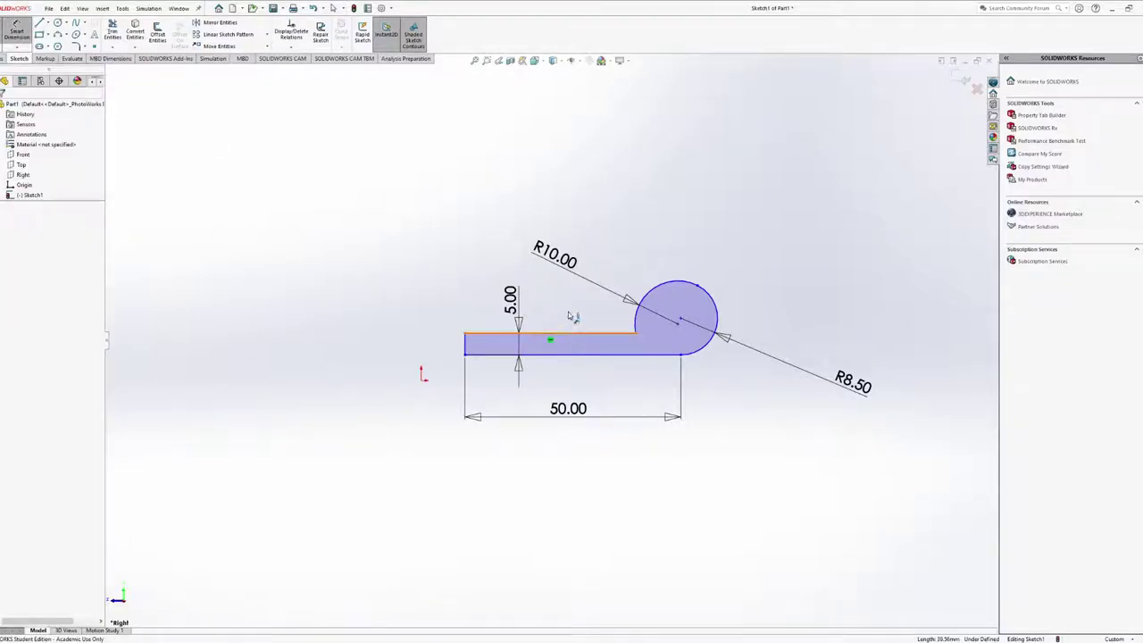
click(569, 332)
click(572, 312)
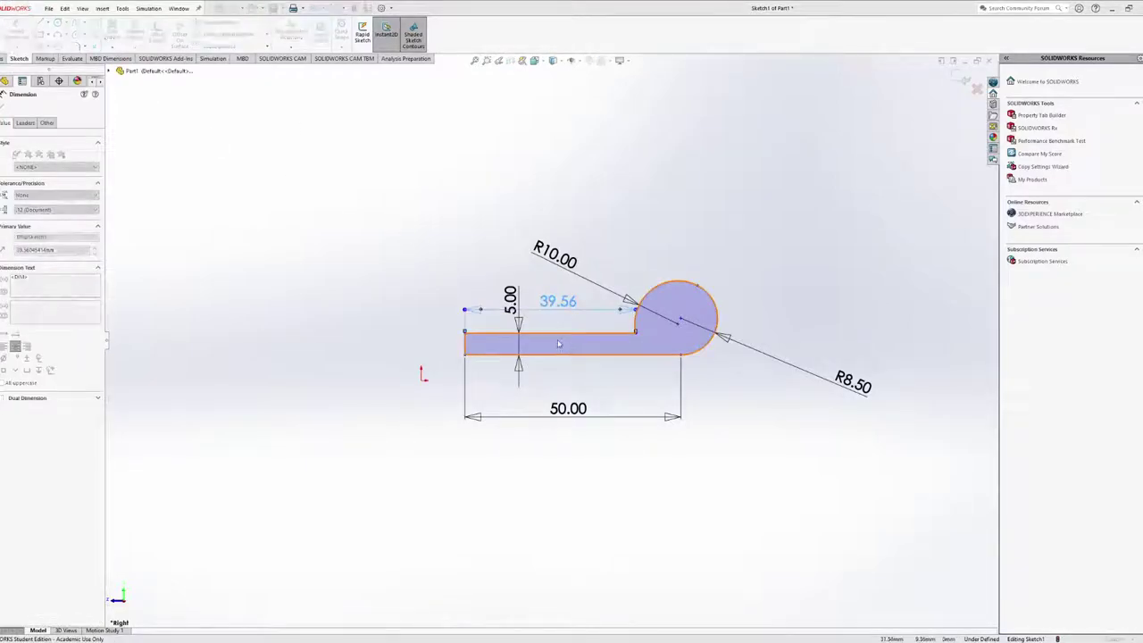
text(40)
key(Return)
key(Escape)
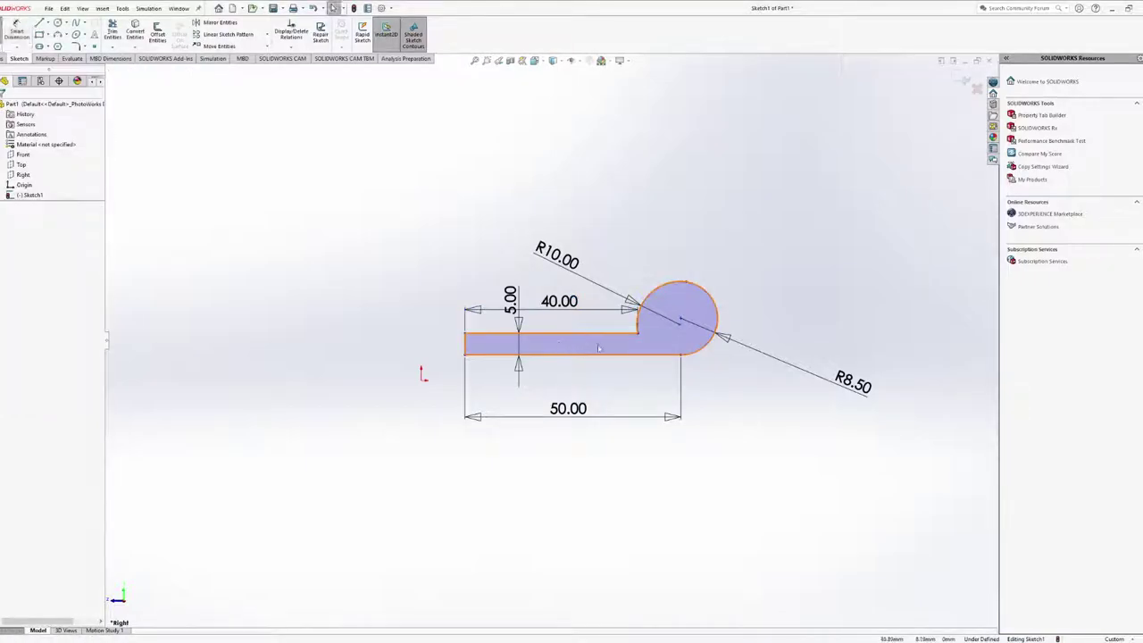
Settle the slot profile back in place and move the 5.00 dimension further left
mouse_move(586, 260)
mouse_down()
mouse_move(614, 244)
mouse_move(410, 250)
mouse_move(722, 244)
mouse_move(655, 329)
mouse_move(723, 263)
mouse_move(534, 336)
mouse_move(474, 316)
mouse_move(631, 311)
mouse_move(484, 319)
mouse_move(616, 325)
mouse_move(599, 325)
mouse_move(616, 331)
mouse_move(615, 351)
mouse_move(684, 326)
mouse_move(616, 359)
mouse_up()
click(725, 263)
ctrl+middle_drag(505, 317, 582, 301)
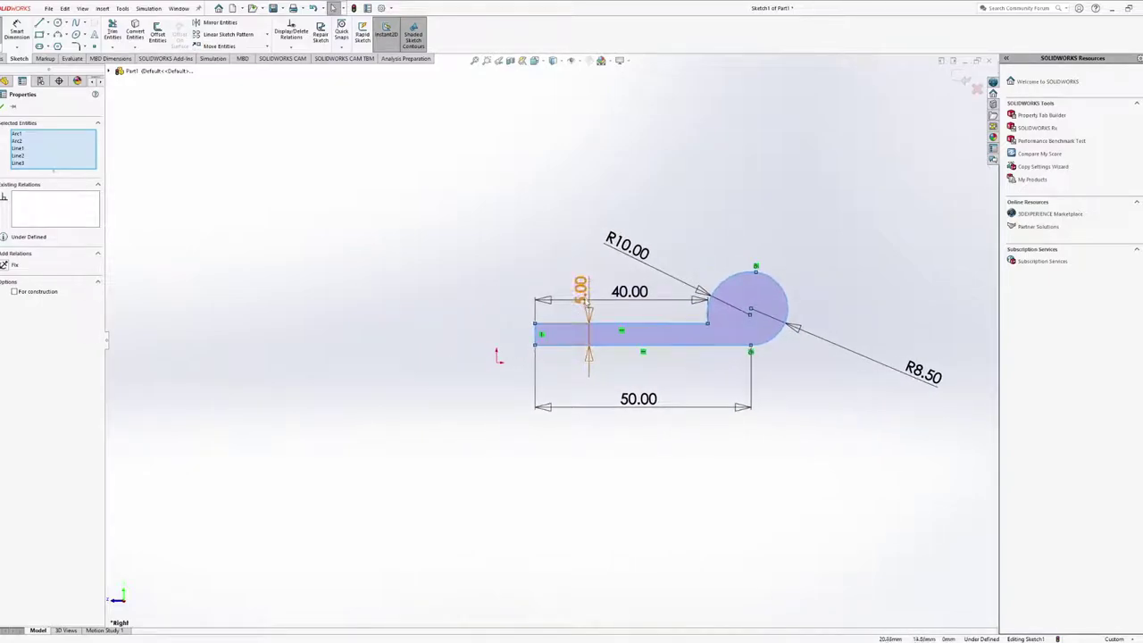
drag(581, 301, 487, 301)
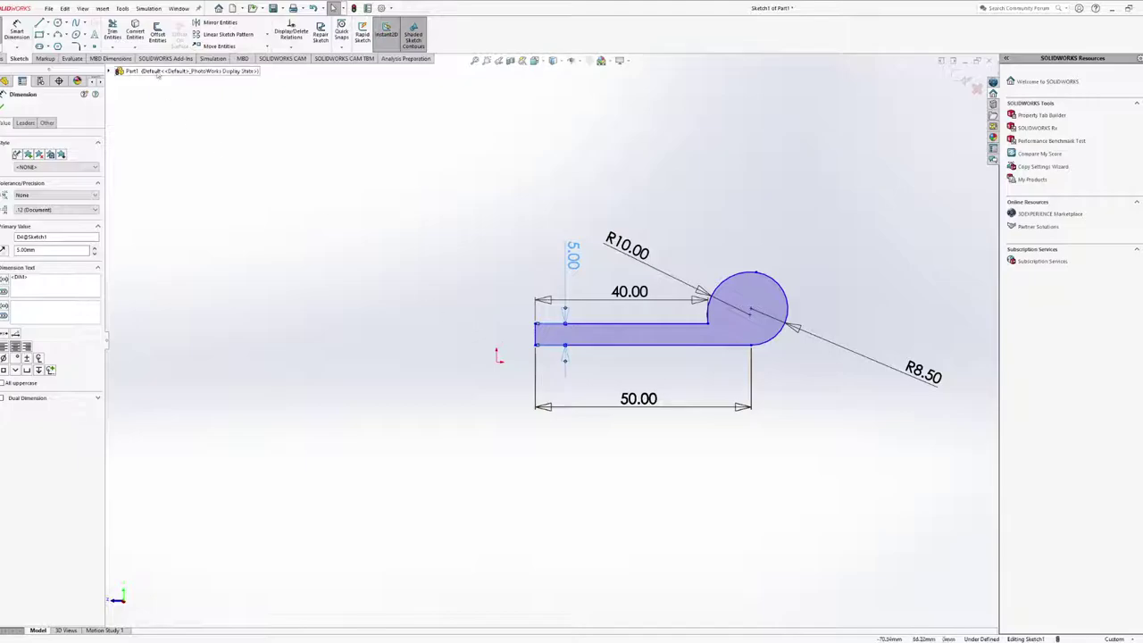
click(462, 318)
Start a horizontal dimension from the origin to the profile's lower-left corner, reading 8.96
scroll(515, 337, down, 1)
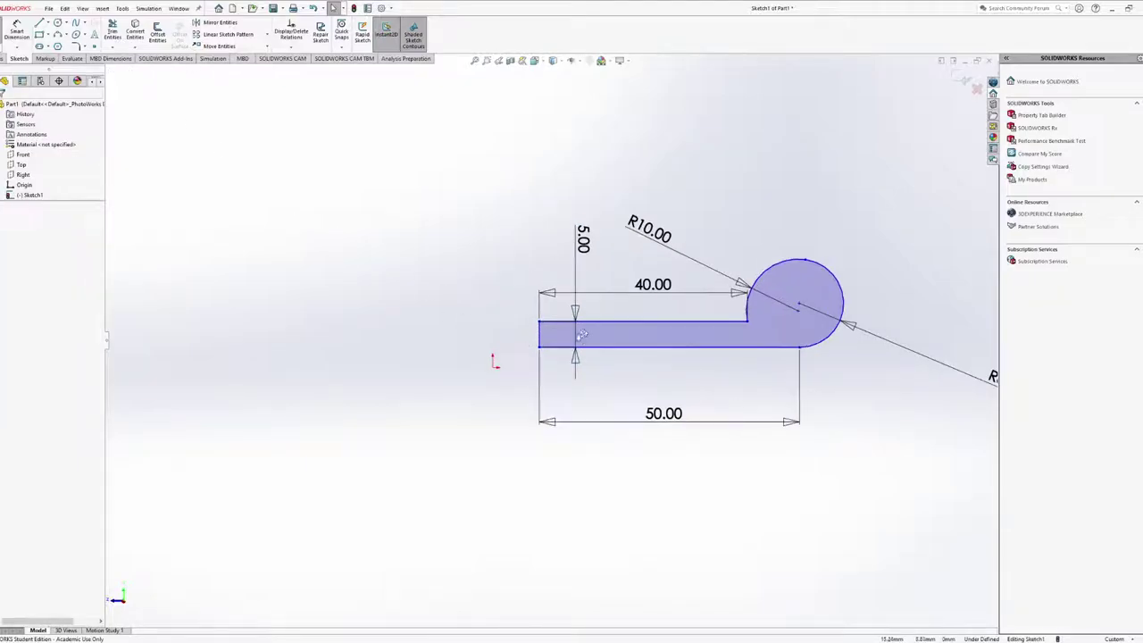
key(d)
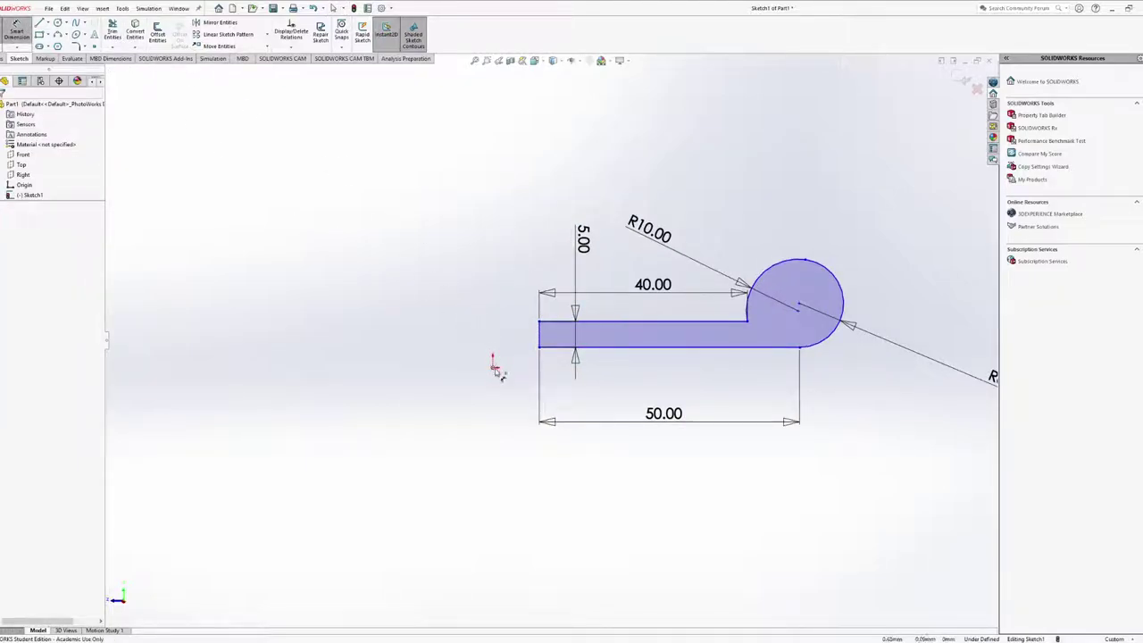
click(494, 363)
click(540, 348)
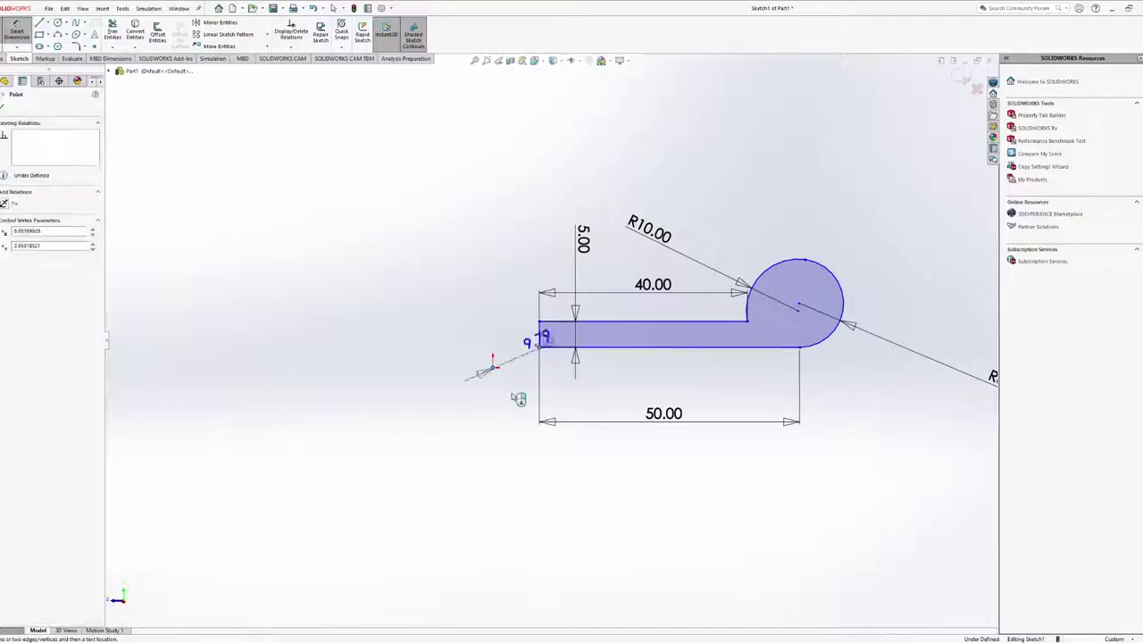
Place the horizontal dimension below the origin and set it to 9.00
click(514, 455)
text(9.00mm)
key(Return)
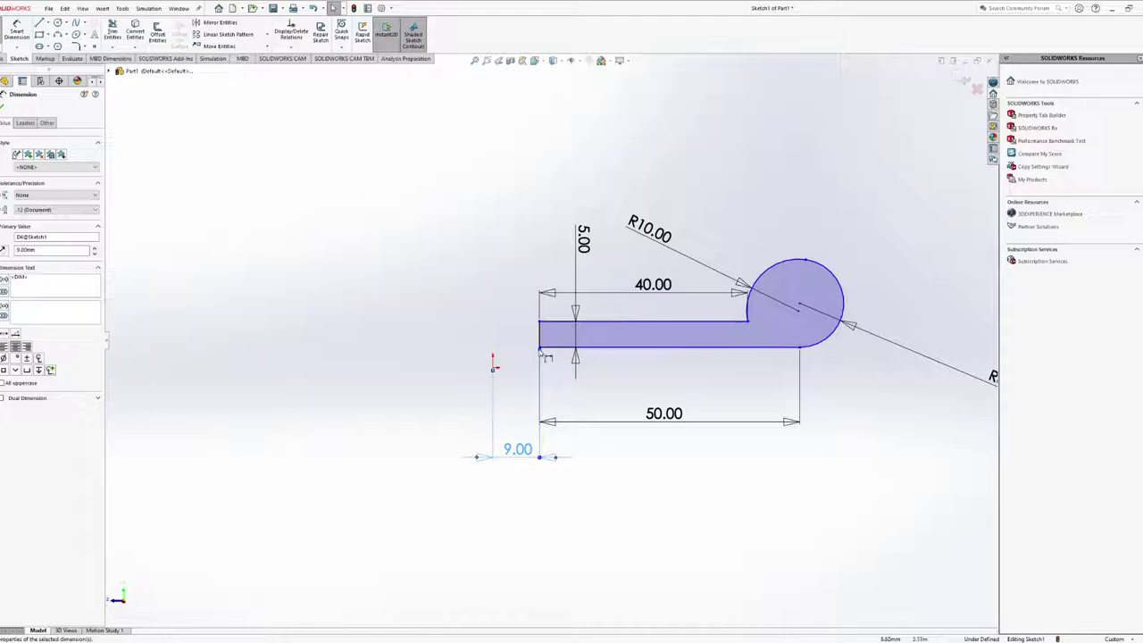
click(493, 366)
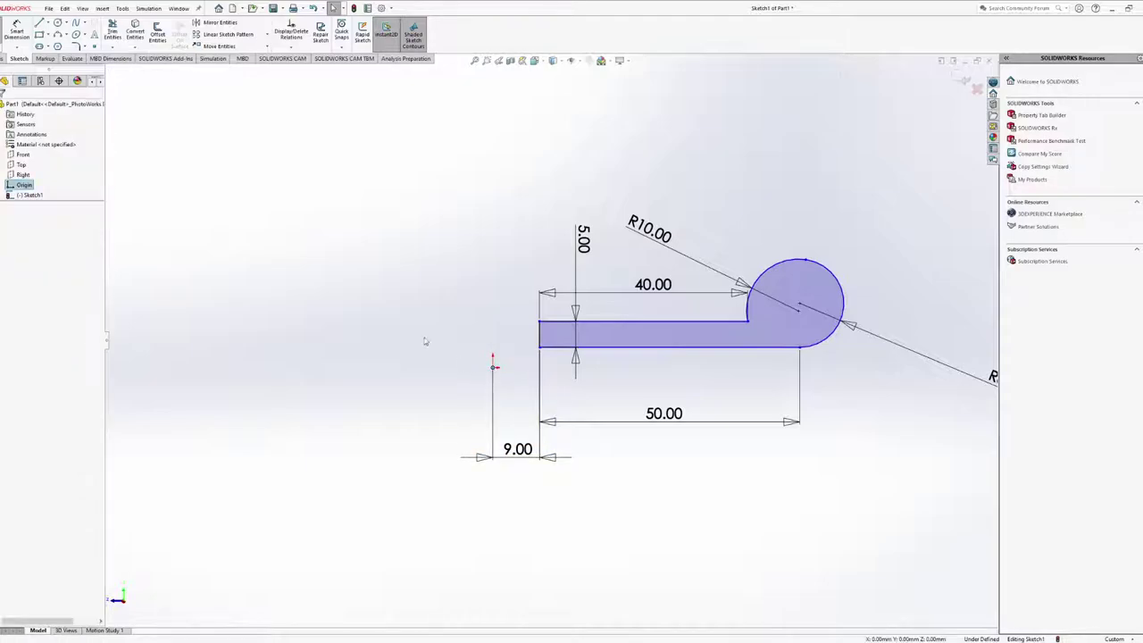
Add a 4.00 vertical dimension from the profile's lower-left corner to the origin
key(d)
click(540, 348)
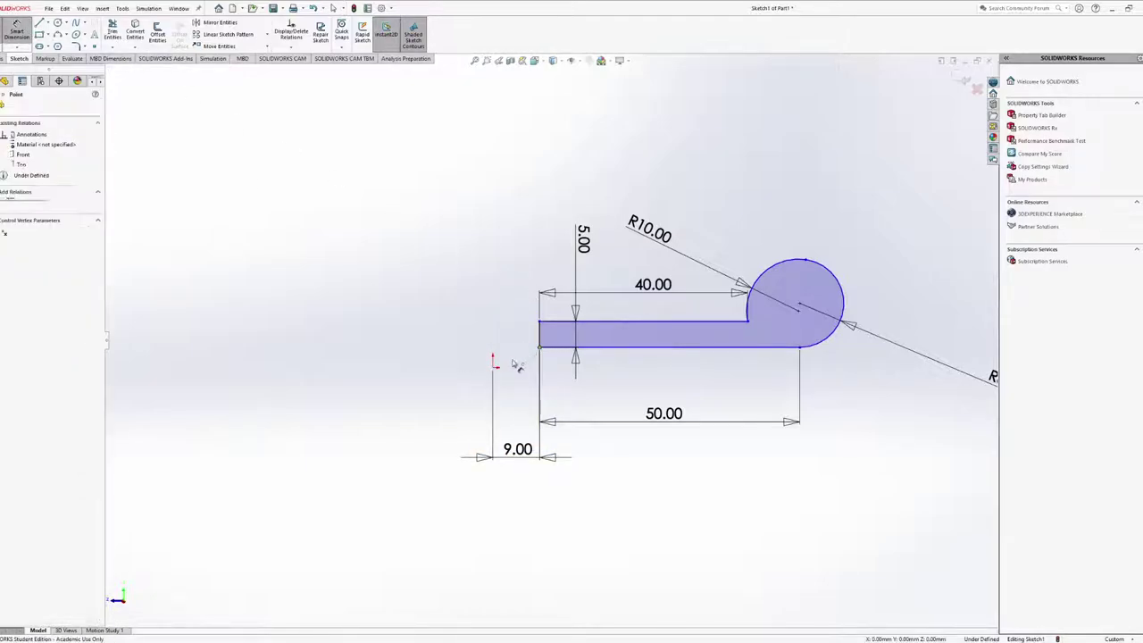
click(493, 367)
click(446, 355)
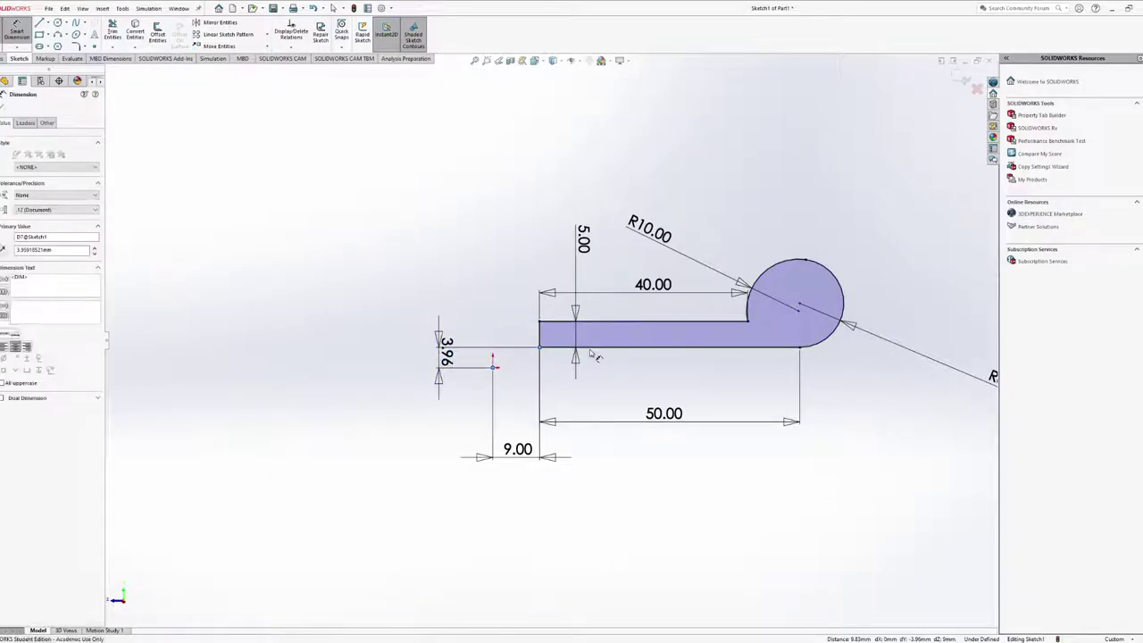
text(4)
key(Return)
Delete the 4.00 vertical dimension, leaving the vertical position unconstrained
key(Escape)
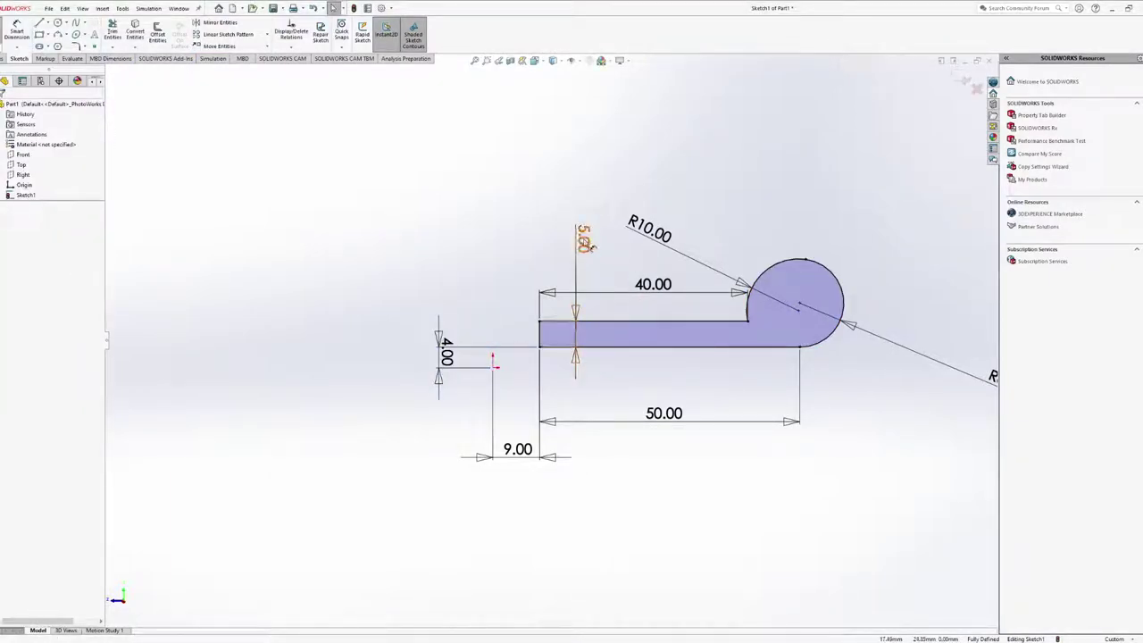
click(582, 241)
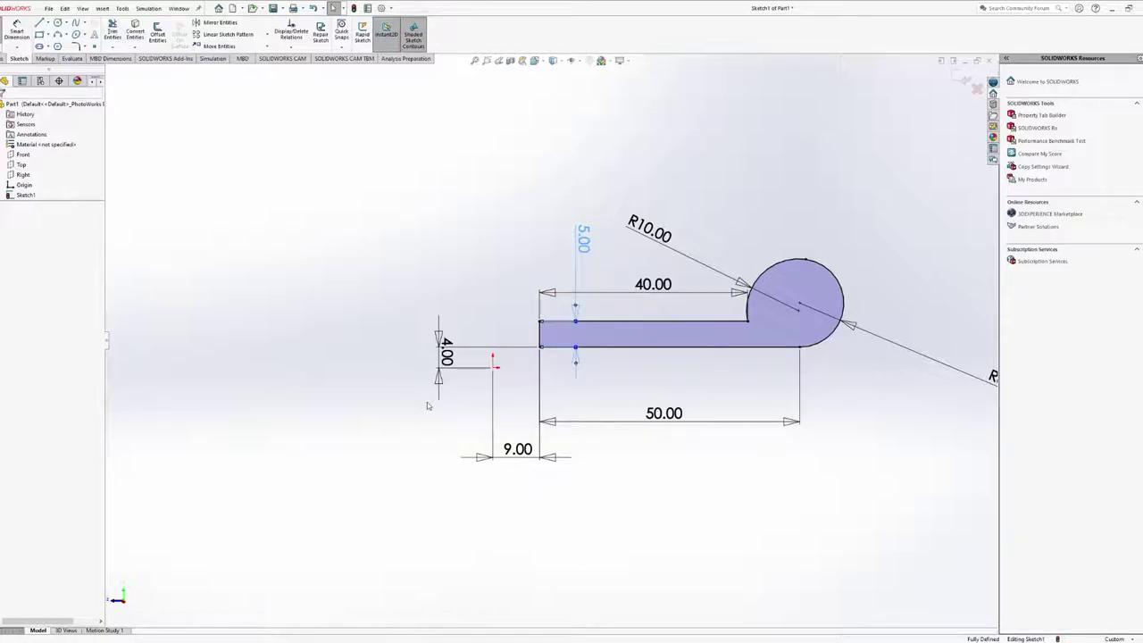
click(444, 354)
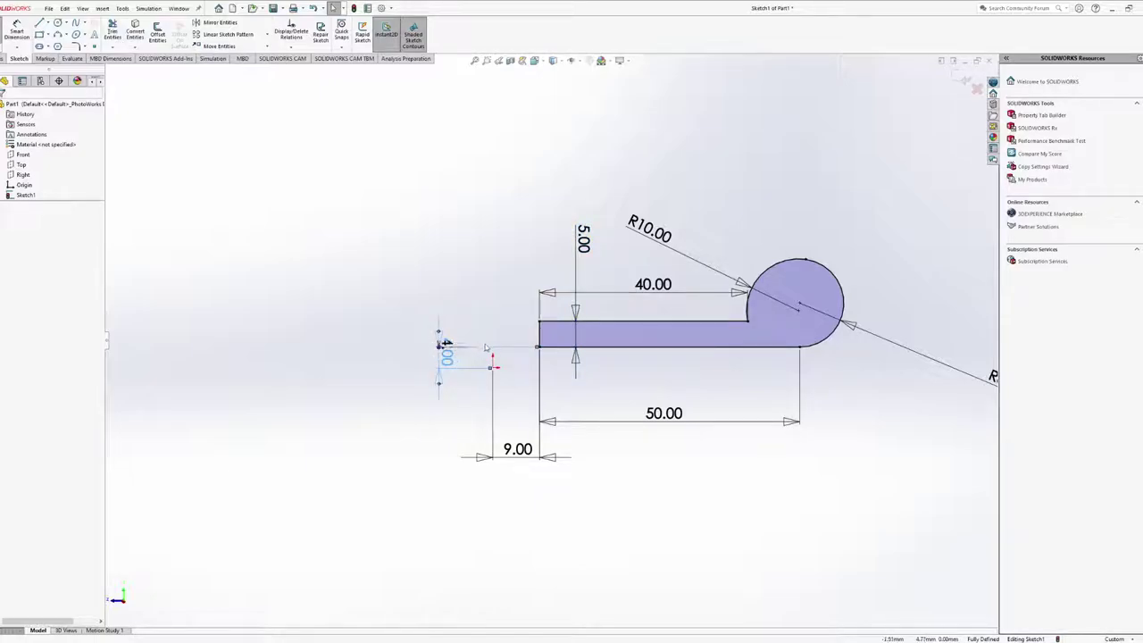
click(447, 354)
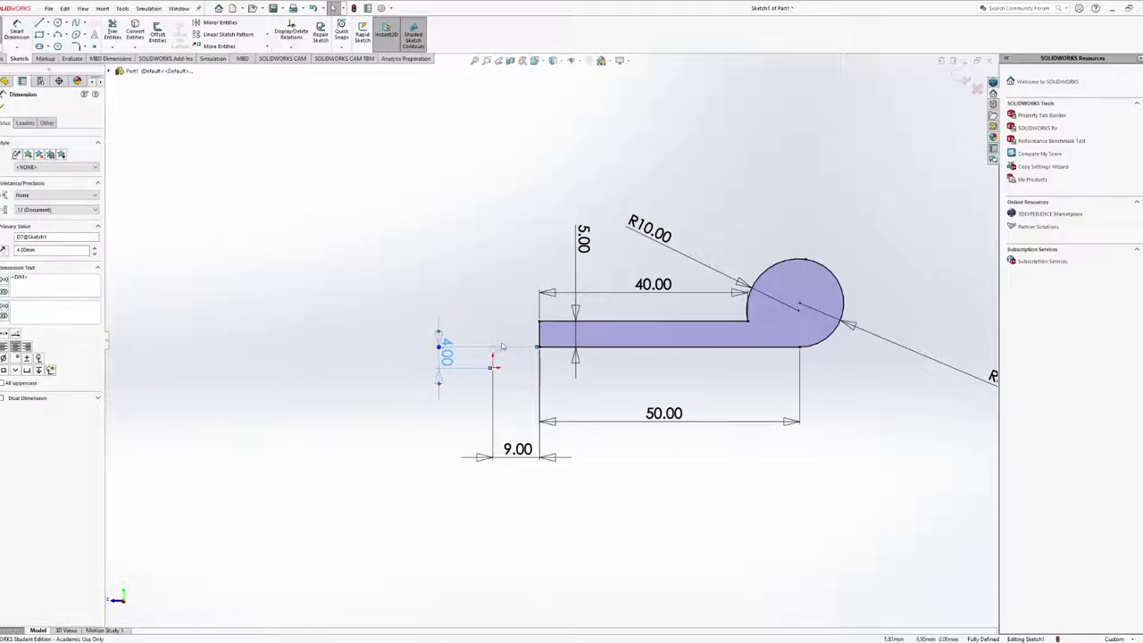
key(Delete)
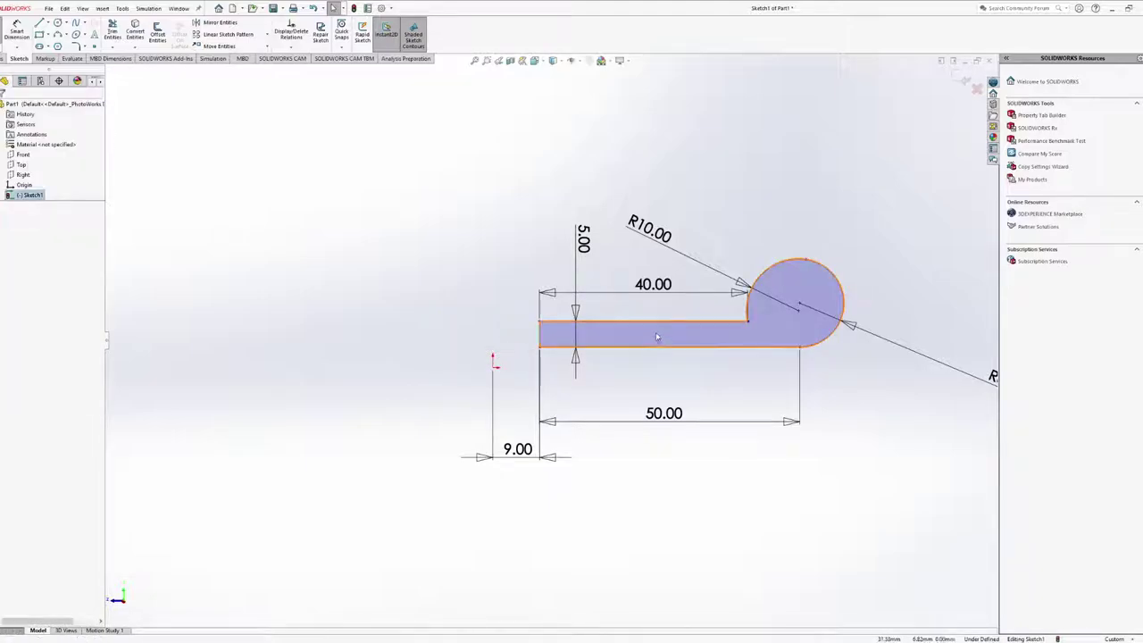
Drag the slot profile up and down, leaving it slightly higher than its start
mouse_move(670, 347)
mouse_down()
mouse_move(666, 230)
mouse_move(668, 407)
mouse_move(668, 190)
mouse_move(664, 350)
mouse_up()
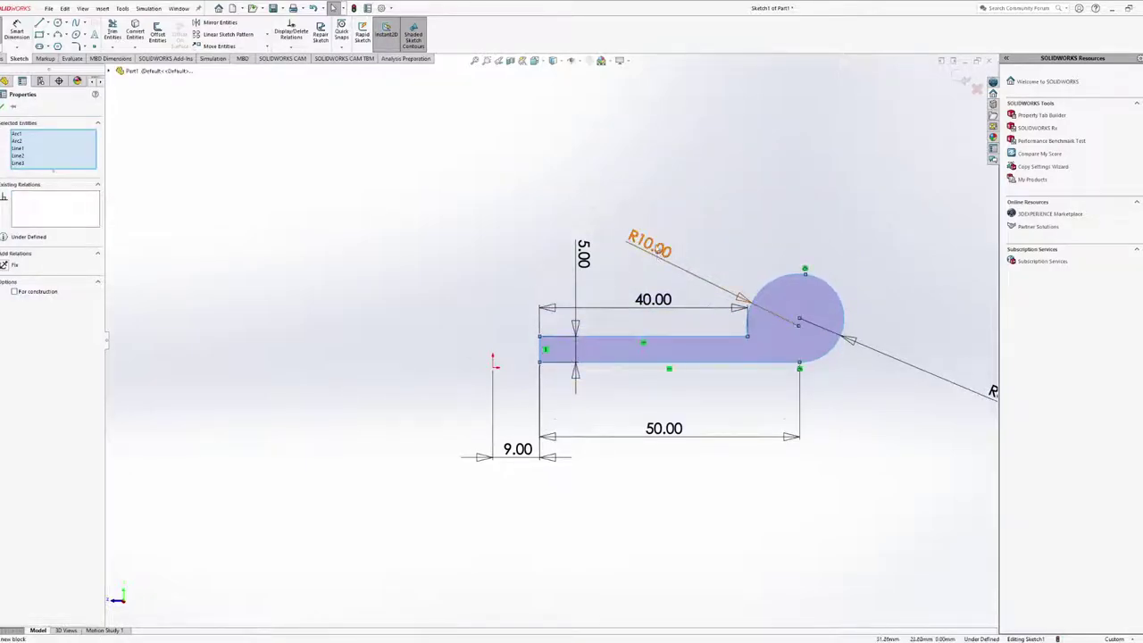
key(Escape)
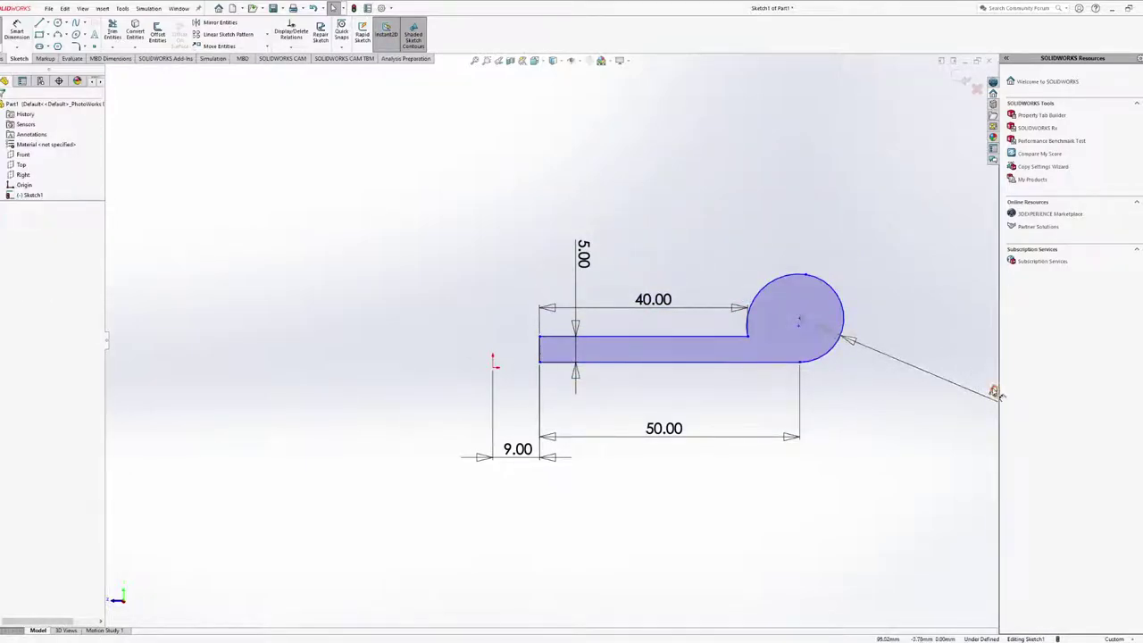
click(853, 342)
key(Escape)
mouse_move(616, 347)
mouse_down()
mouse_move(613, 254)
mouse_move(662, 539)
mouse_move(661, 334)
mouse_up()
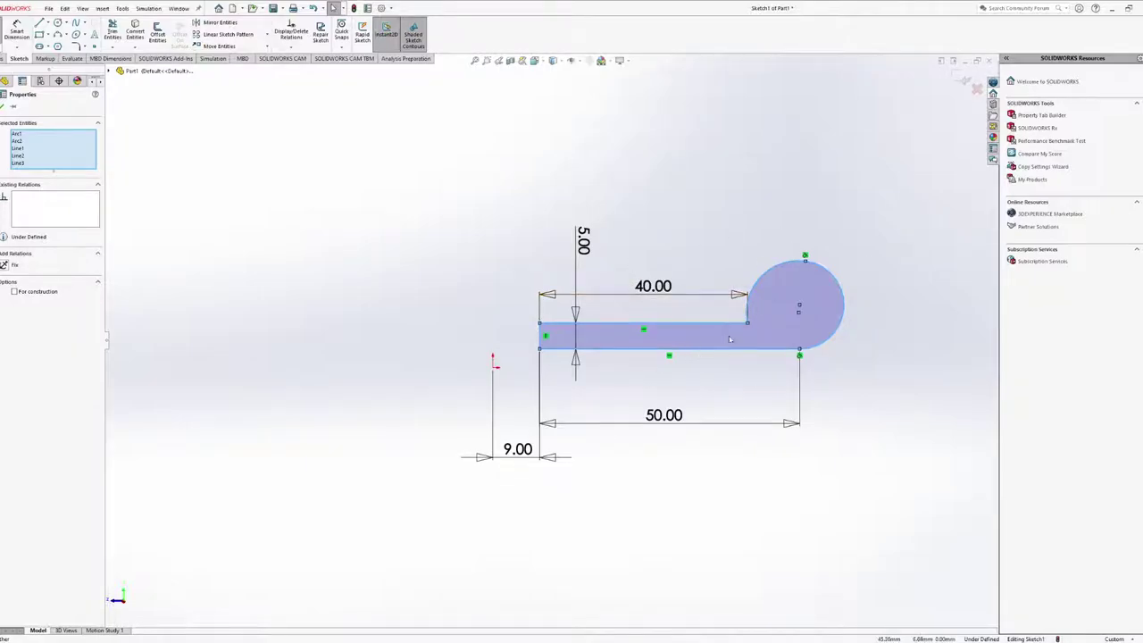
drag(730, 336, 722, 360)
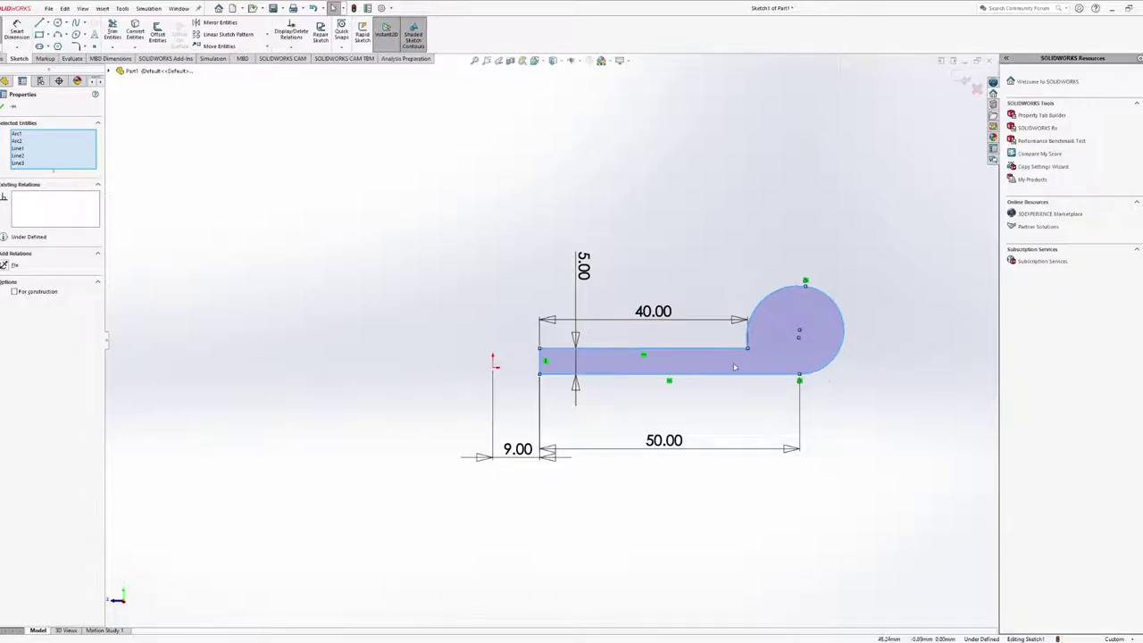
mouse_move(739, 365)
mouse_down()
mouse_move(738, 323)
mouse_move(739, 361)
mouse_move(725, 359)
mouse_up()
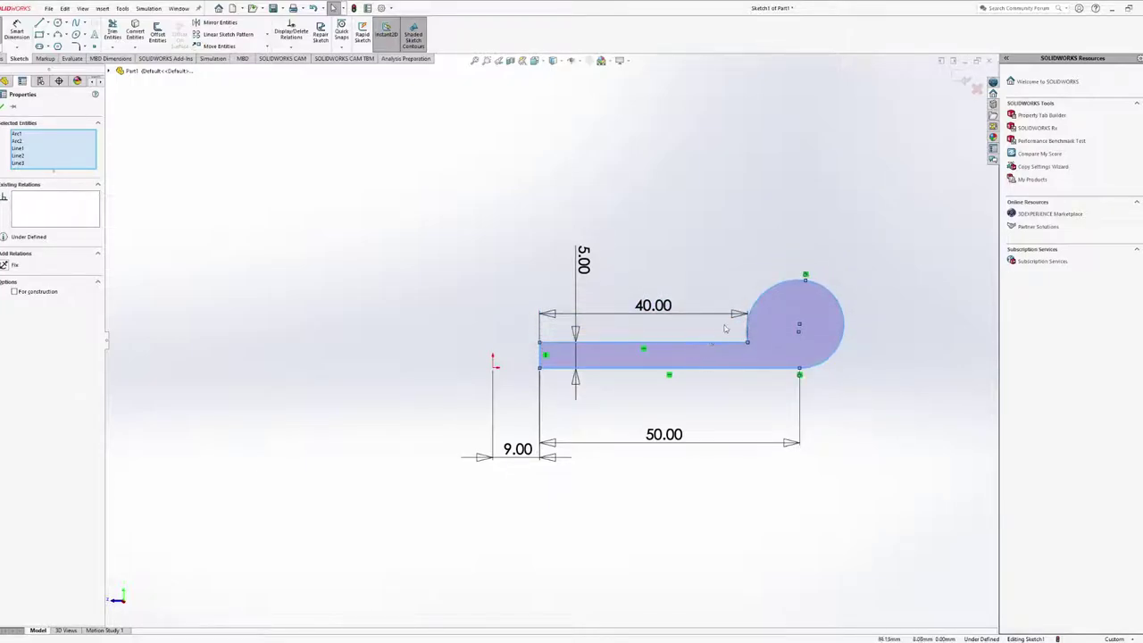
Drag the keyhole profile up, down and back until its strip straddles the origin's level
click(800, 378)
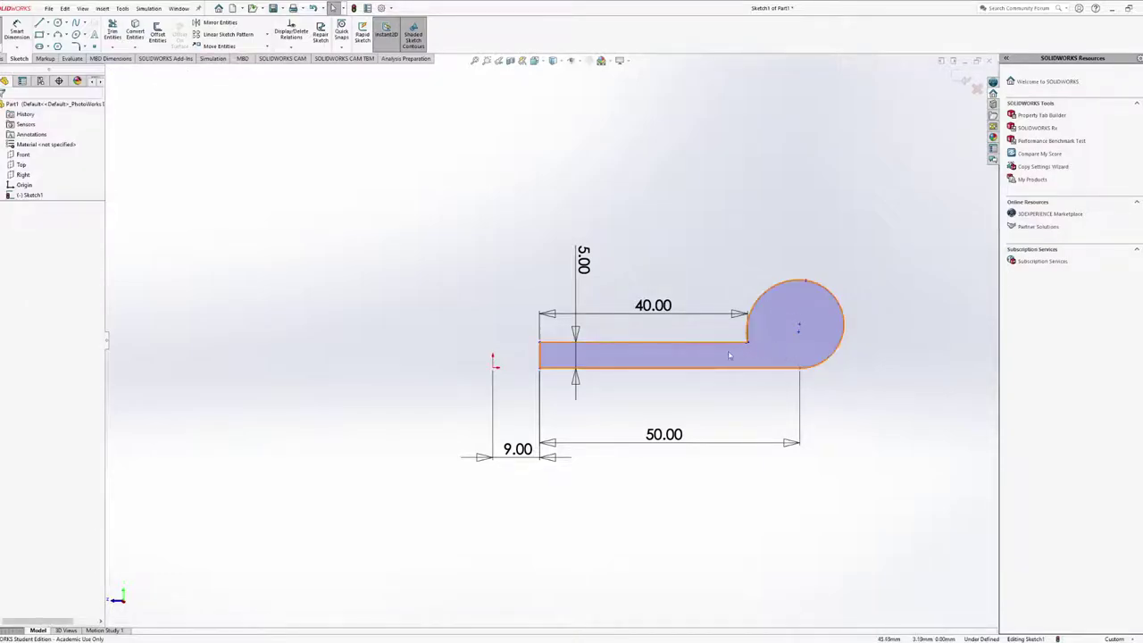
mouse_move(732, 355)
mouse_down()
mouse_move(733, 189)
mouse_move(719, 331)
mouse_move(788, 380)
mouse_up()
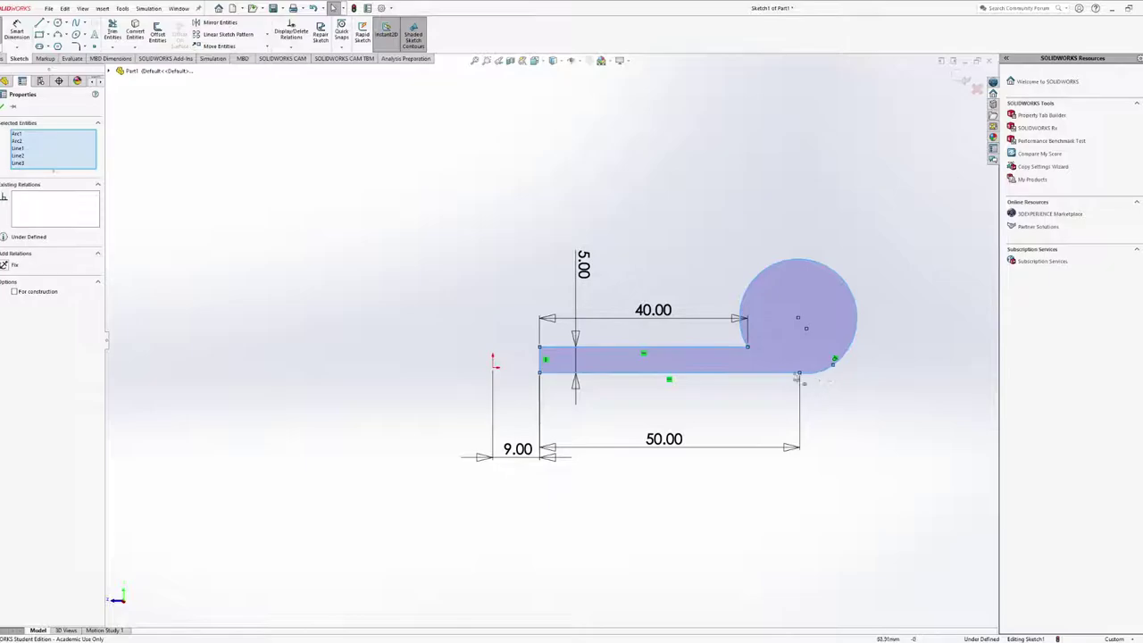
drag(713, 361, 738, 186)
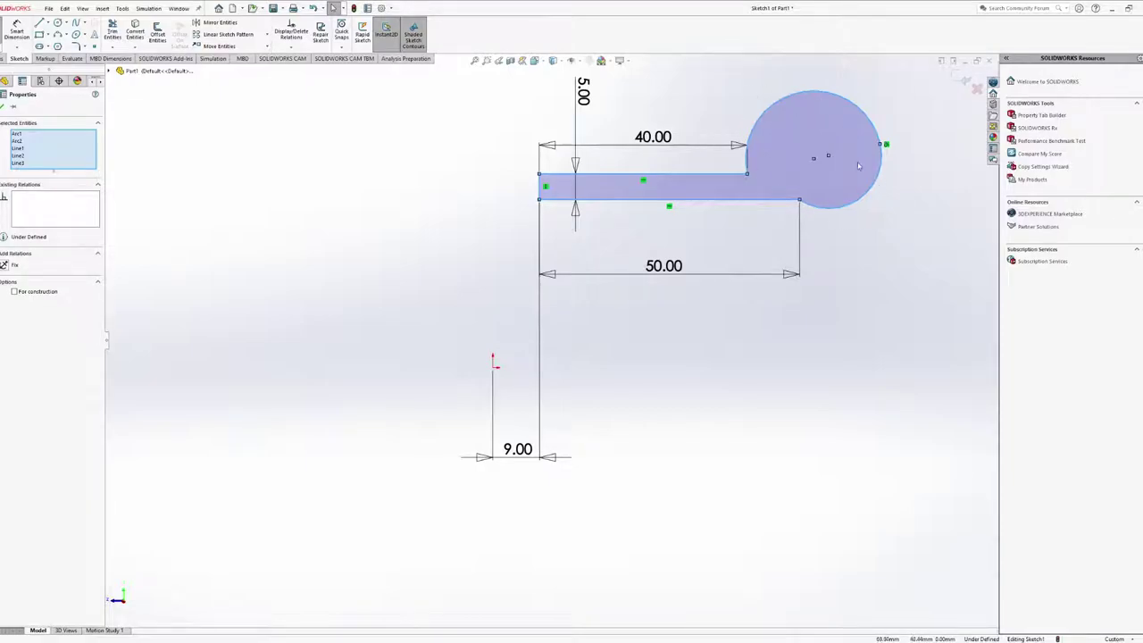
mouse_move(603, 195)
mouse_down()
mouse_move(599, 478)
mouse_move(598, 334)
mouse_move(616, 216)
mouse_move(632, 346)
mouse_up()
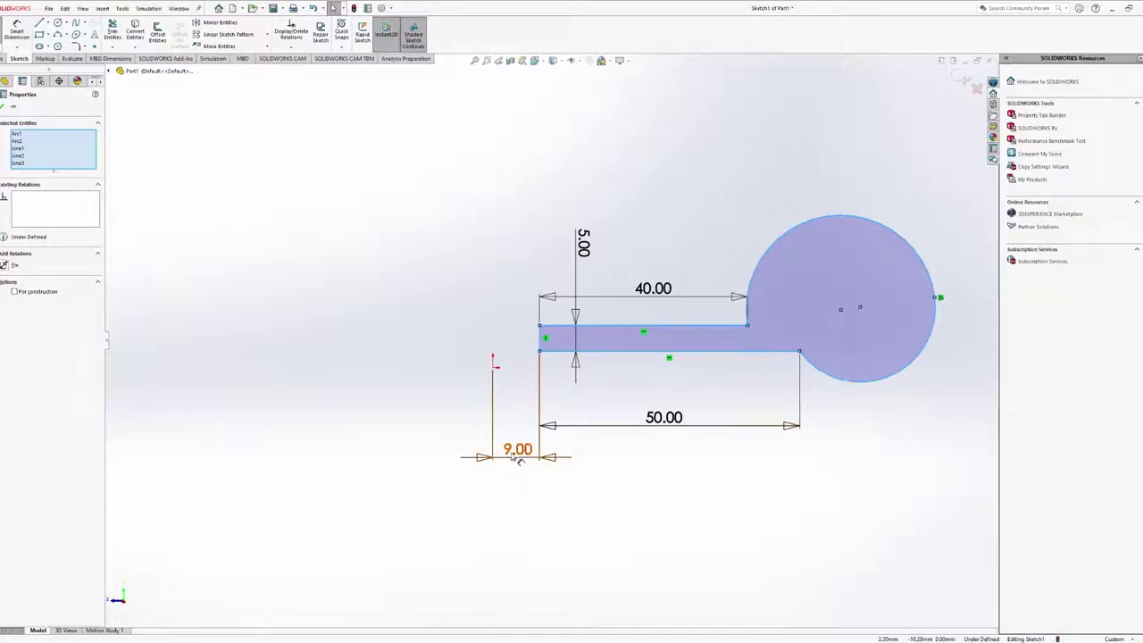
mouse_move(678, 350)
mouse_down()
mouse_move(699, 288)
mouse_move(699, 441)
mouse_move(716, 345)
mouse_move(710, 288)
mouse_move(684, 418)
mouse_move(705, 321)
mouse_move(715, 352)
mouse_move(700, 462)
mouse_move(693, 297)
mouse_move(689, 419)
mouse_move(659, 287)
mouse_move(646, 369)
mouse_up()
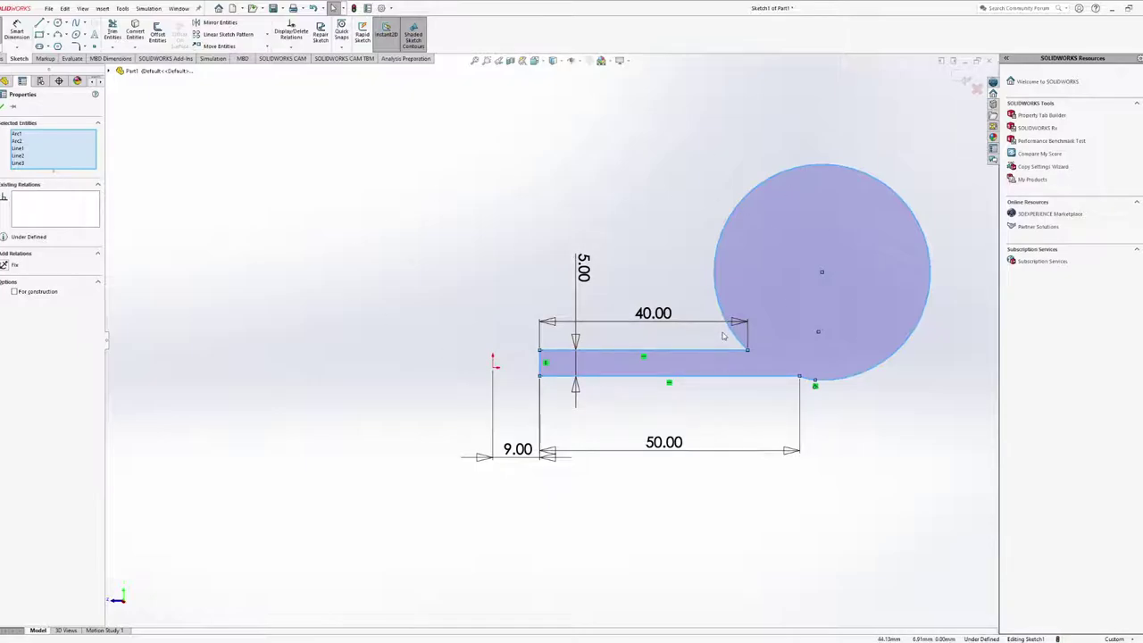
Fully define the sketch relative to the origin with Fully Define Sketch, accepting defaults
click(291, 49)
click(319, 85)
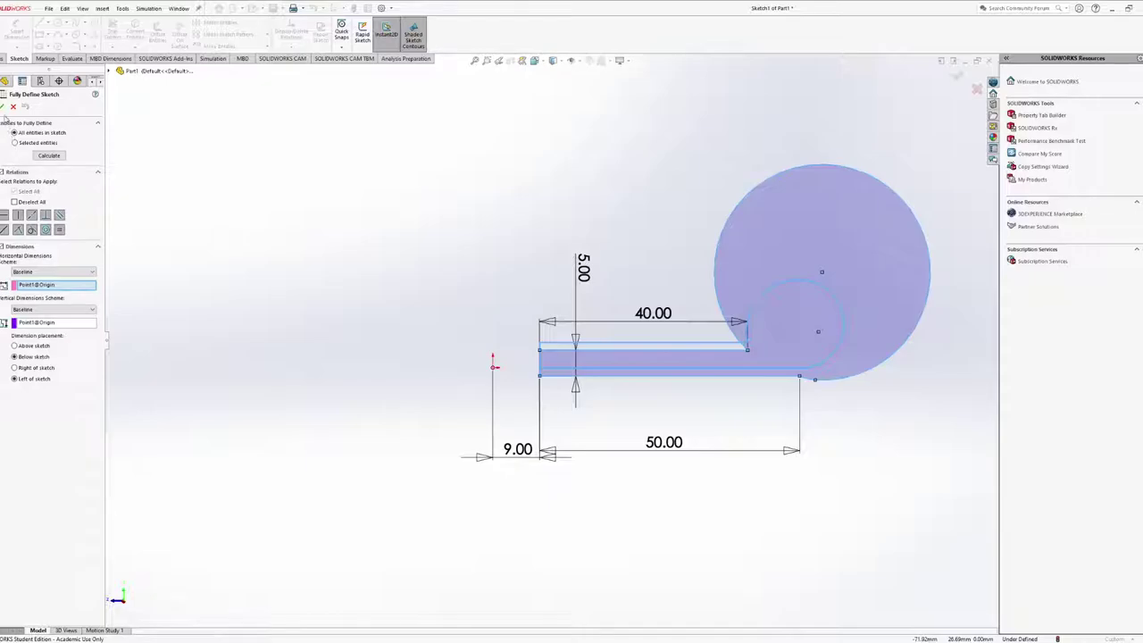
click(2, 107)
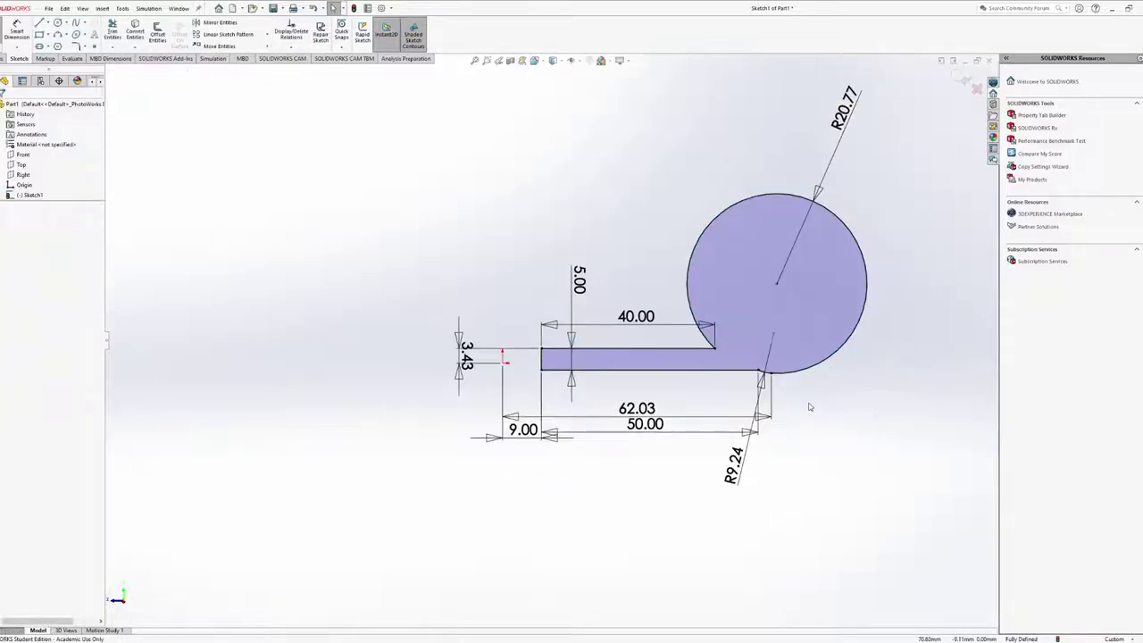
Drag the 9.00 dimension lower beneath the sketch
ctrl+middle_drag(726, 339, 739, 389)
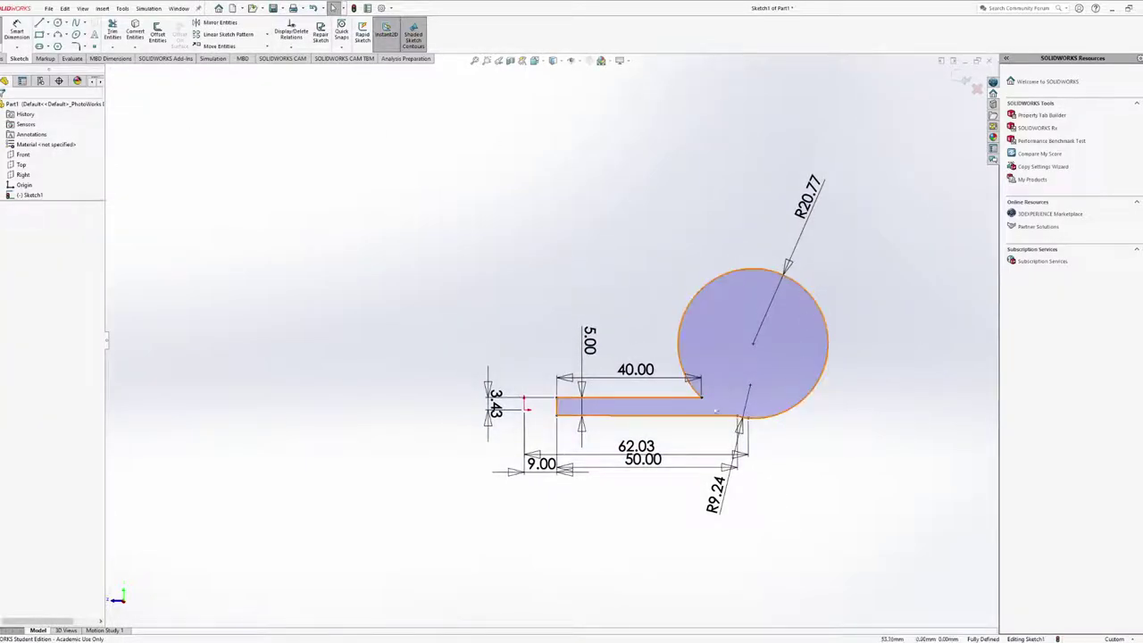
click(672, 410)
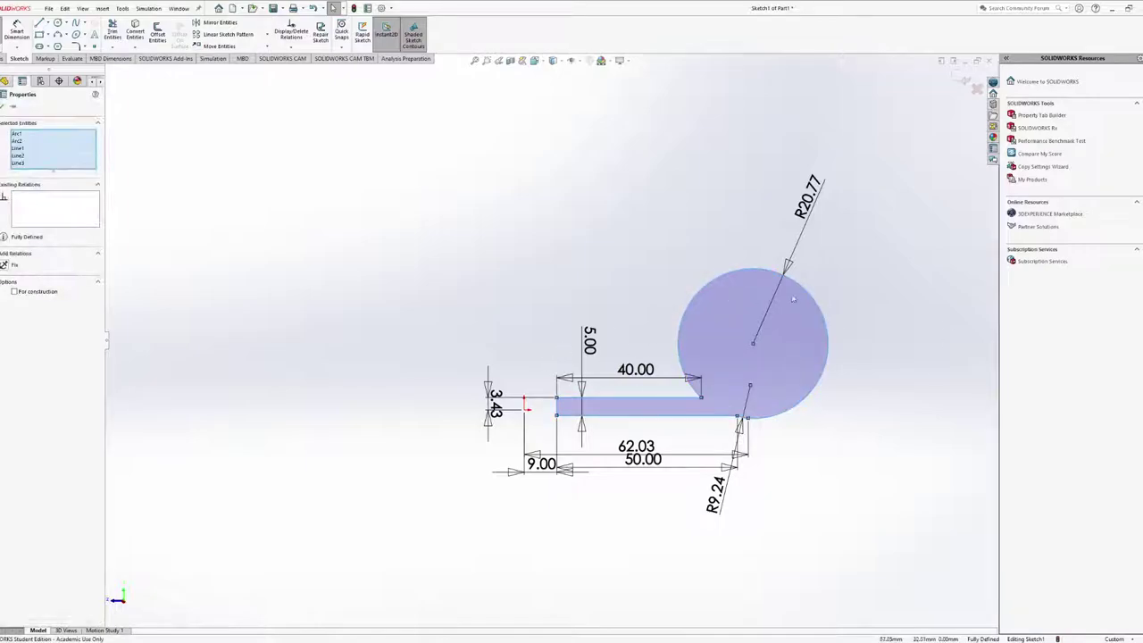
drag(535, 465, 533, 508)
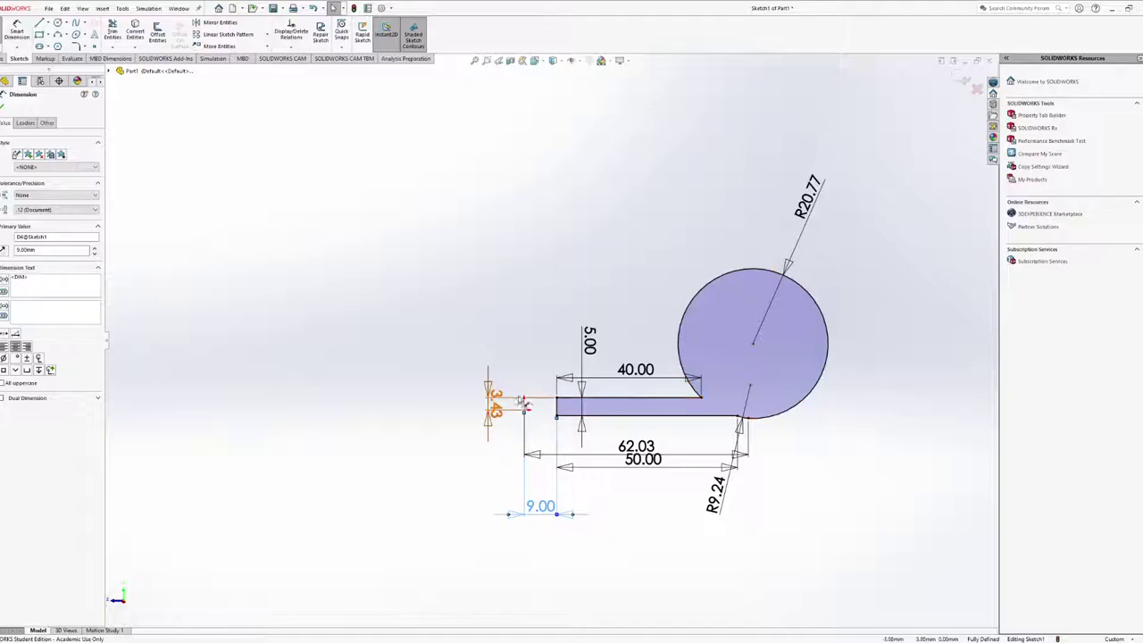
Drag the 3.43 dimension below the slot, then clear the selection
drag(497, 409, 492, 457)
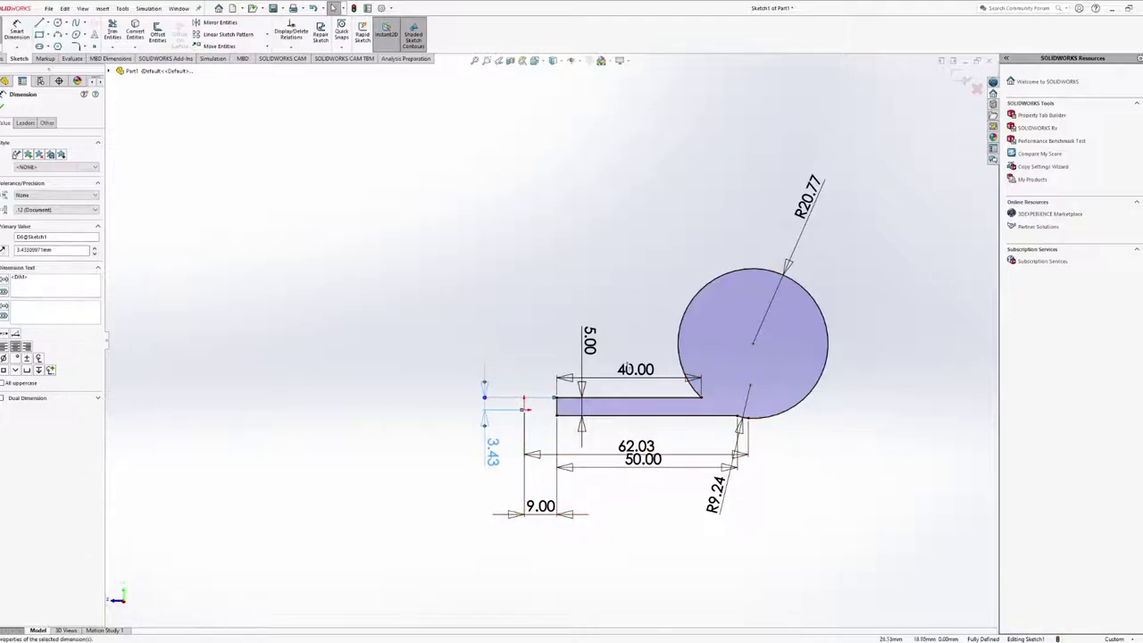
double_click(639, 408)
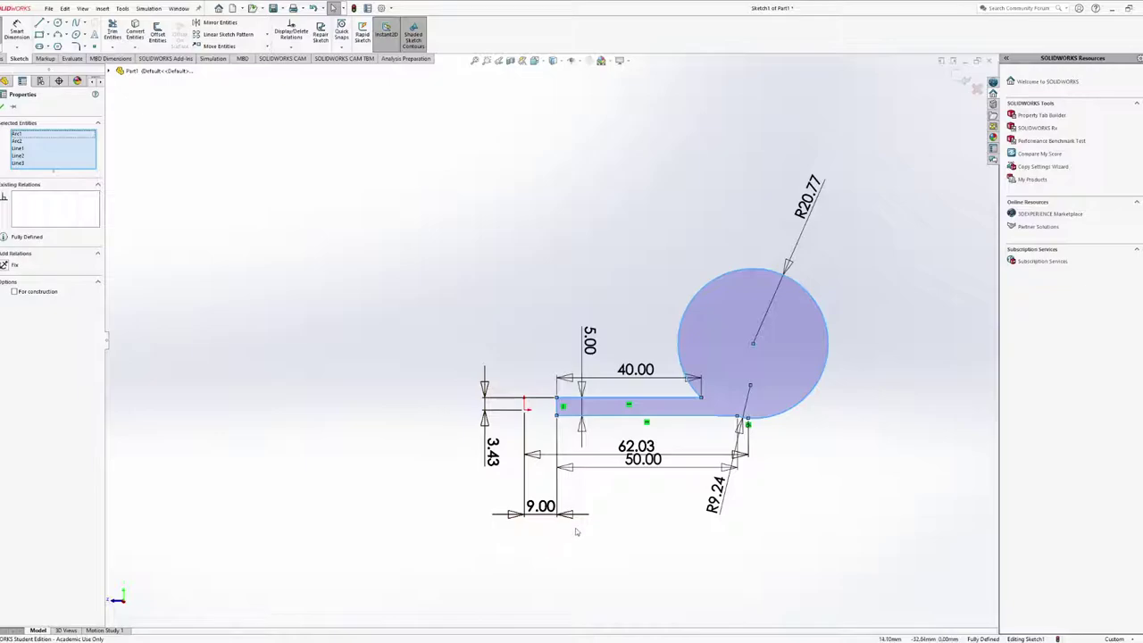
click(643, 508)
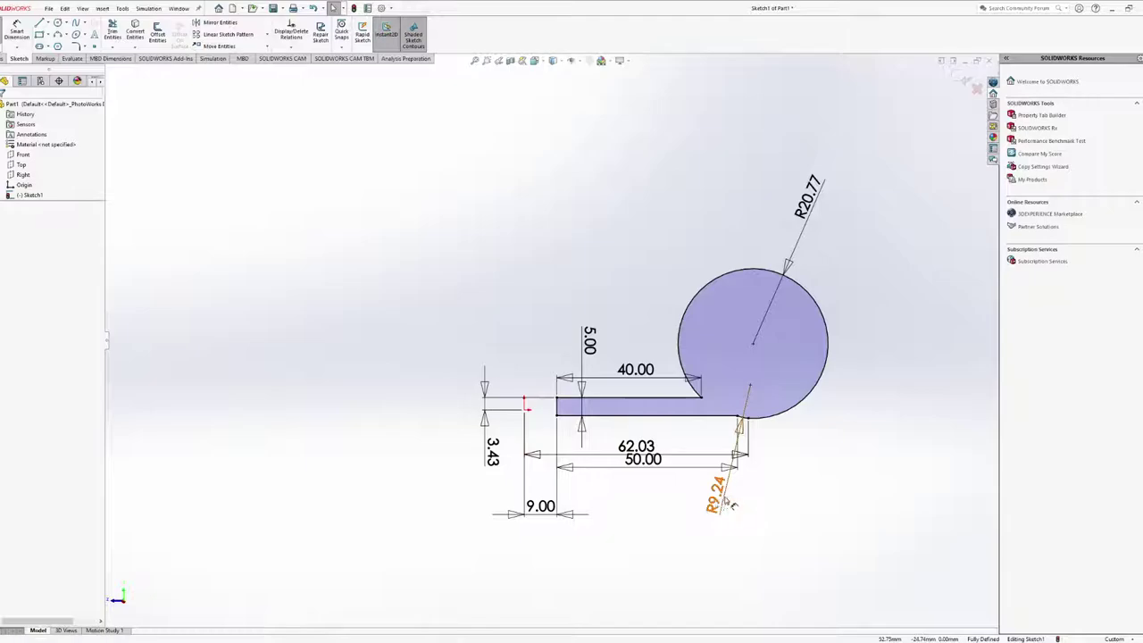
Settle the R9.24 radius dimension to the right of the circle and exit the sketch
drag(717, 493, 856, 413)
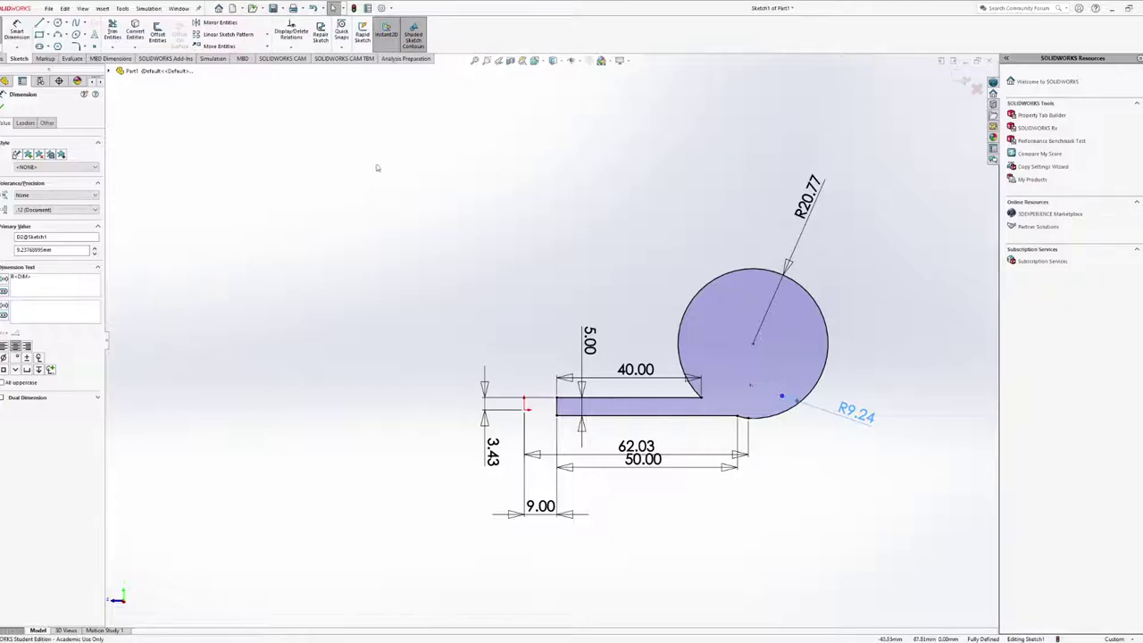
click(306, 113)
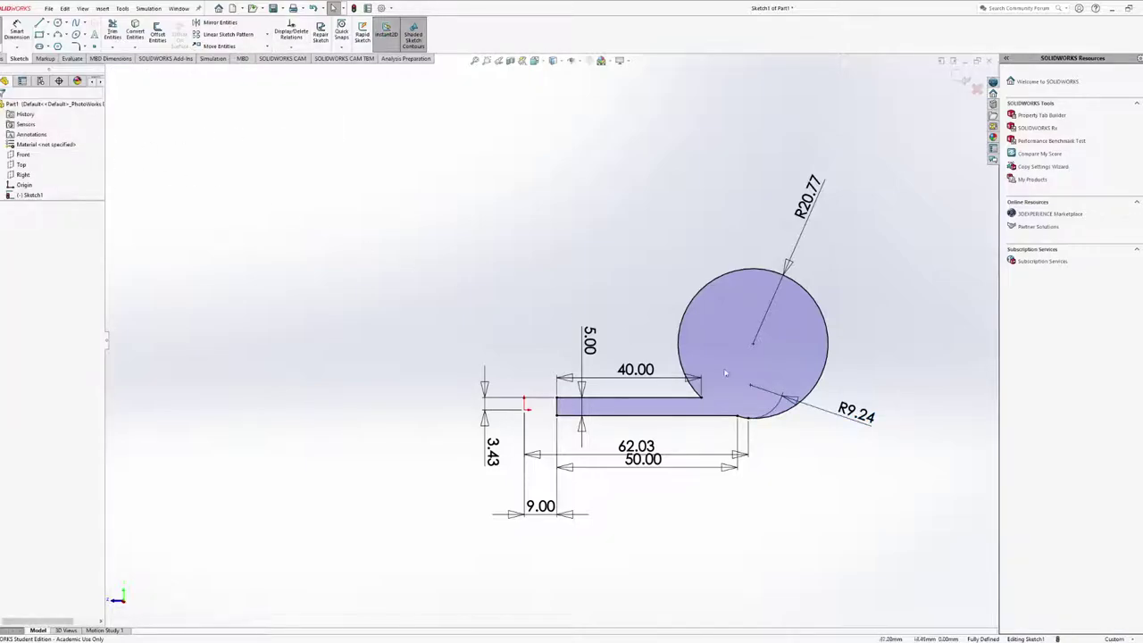
drag(845, 414, 783, 465)
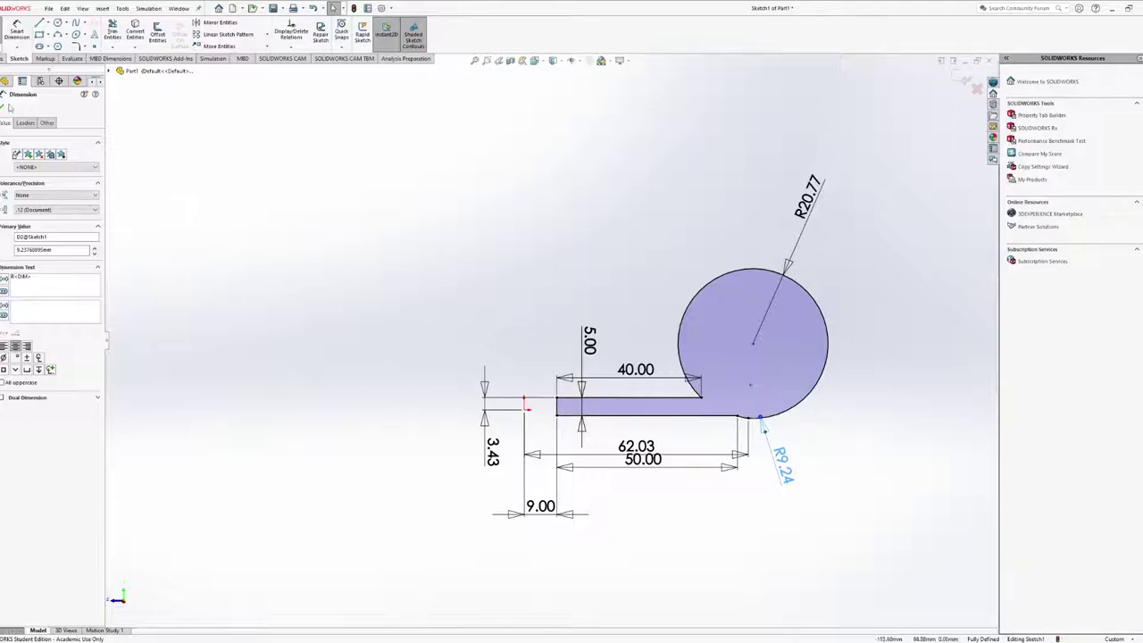
key(Escape)
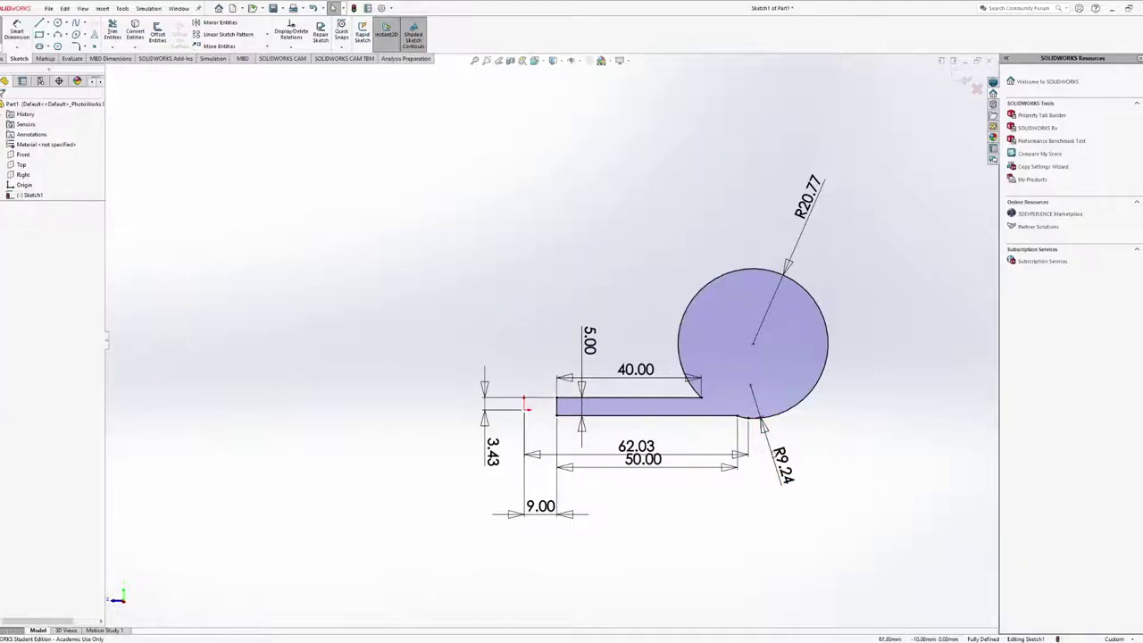
drag(781, 466, 895, 418)
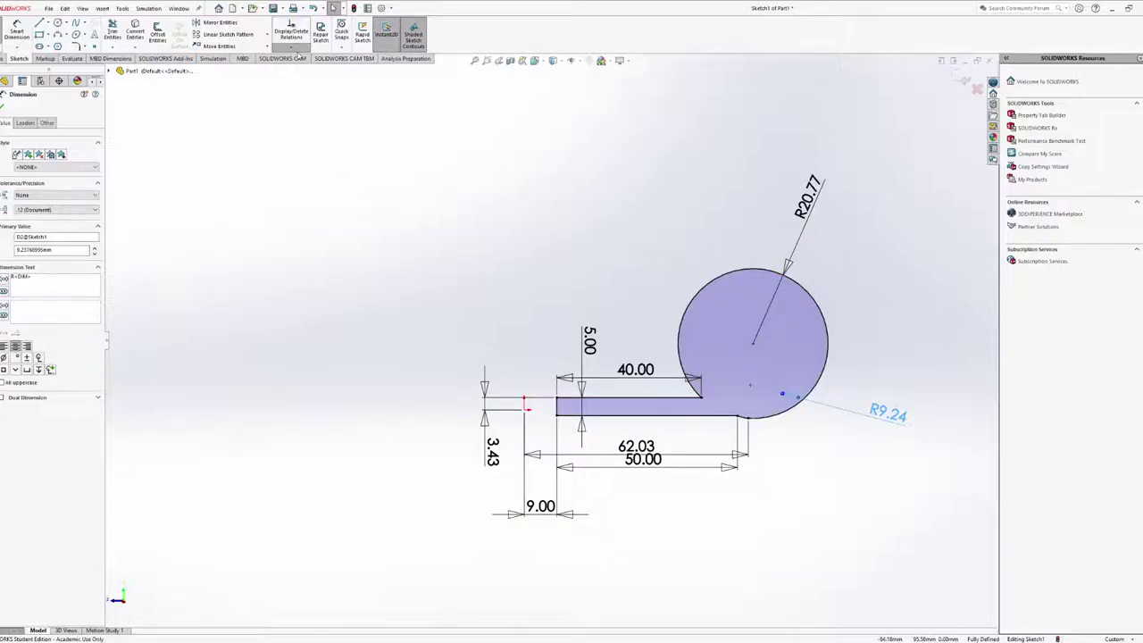
key(Escape)
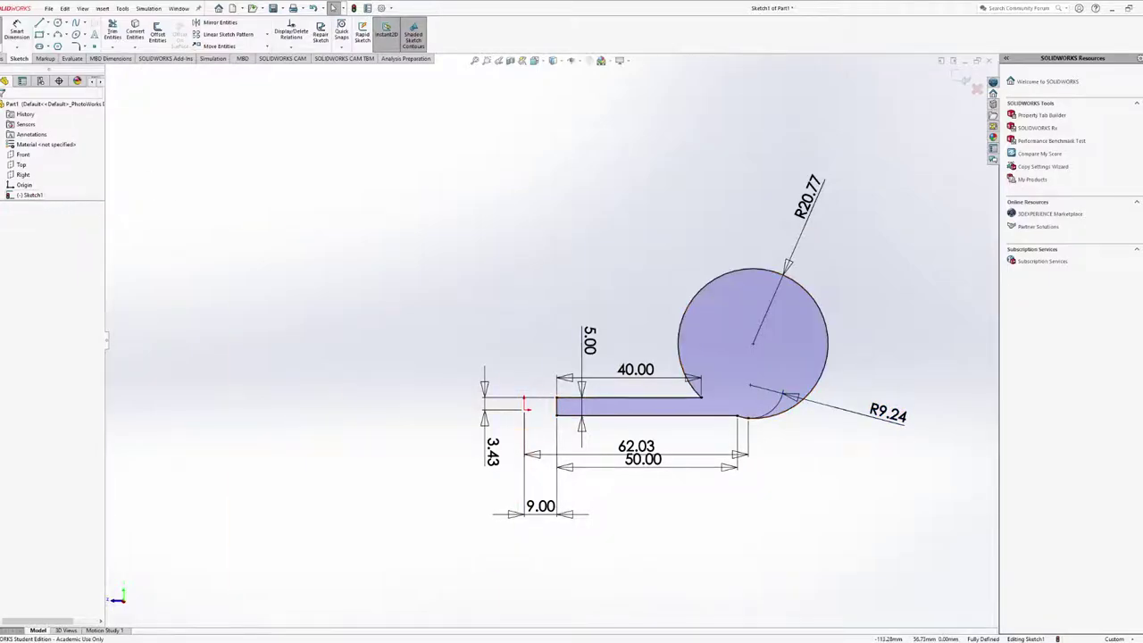
key(ctrl+b)
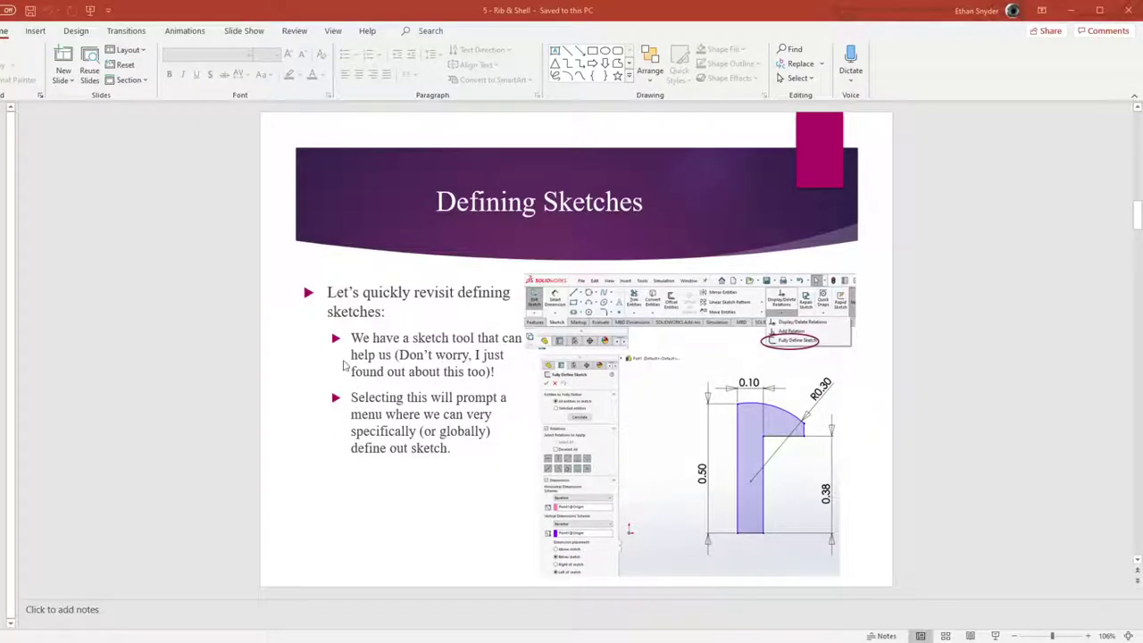
Advance the slides past Defining Sketches to the Shell slide
scroll(260, 598, down, 1)
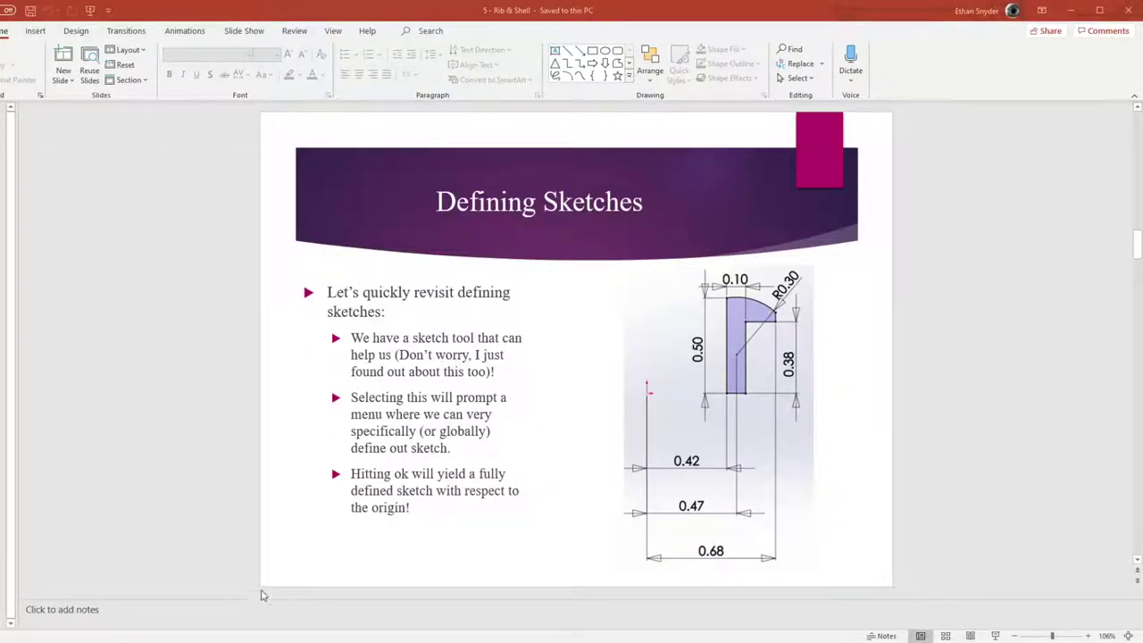
scroll(262, 594, down, 1)
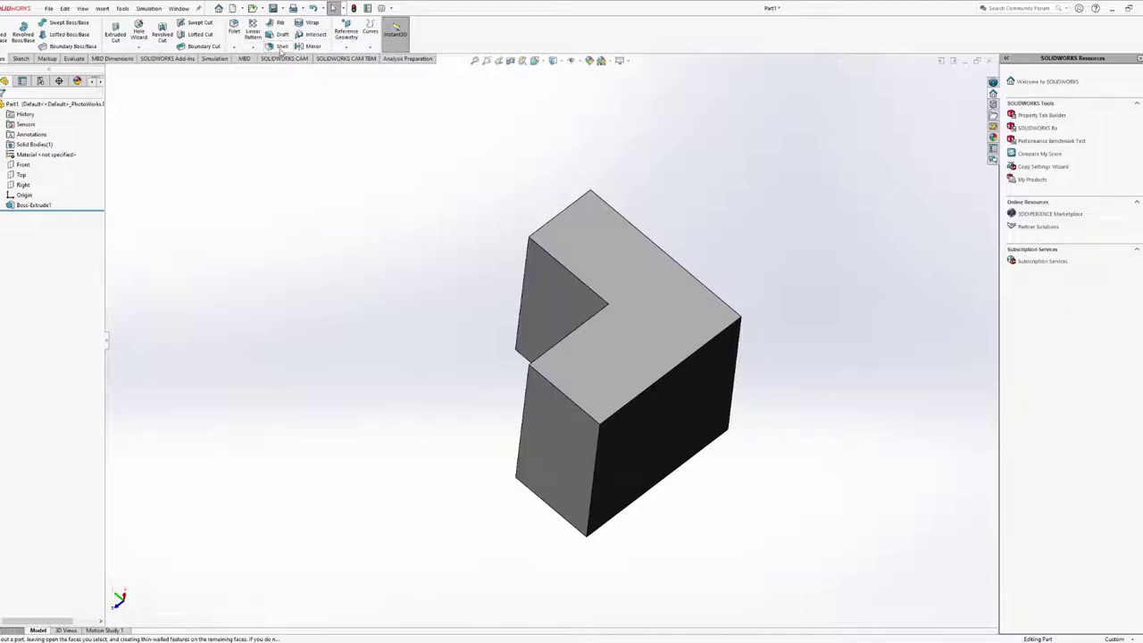
Start a Shell feature on the L-shaped block and orbit the model
click(281, 46)
middle_drag(467, 339, 529, 326)
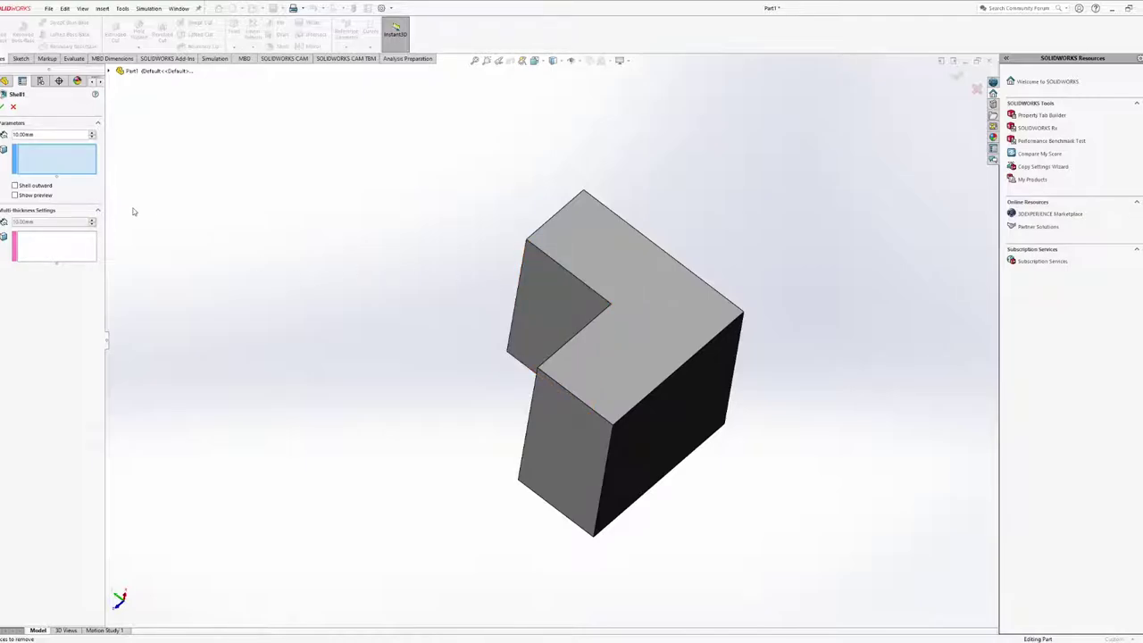
Pick the top face to remove, enter the shell thickness and turn on the preview
middle_drag(313, 381, 536, 358)
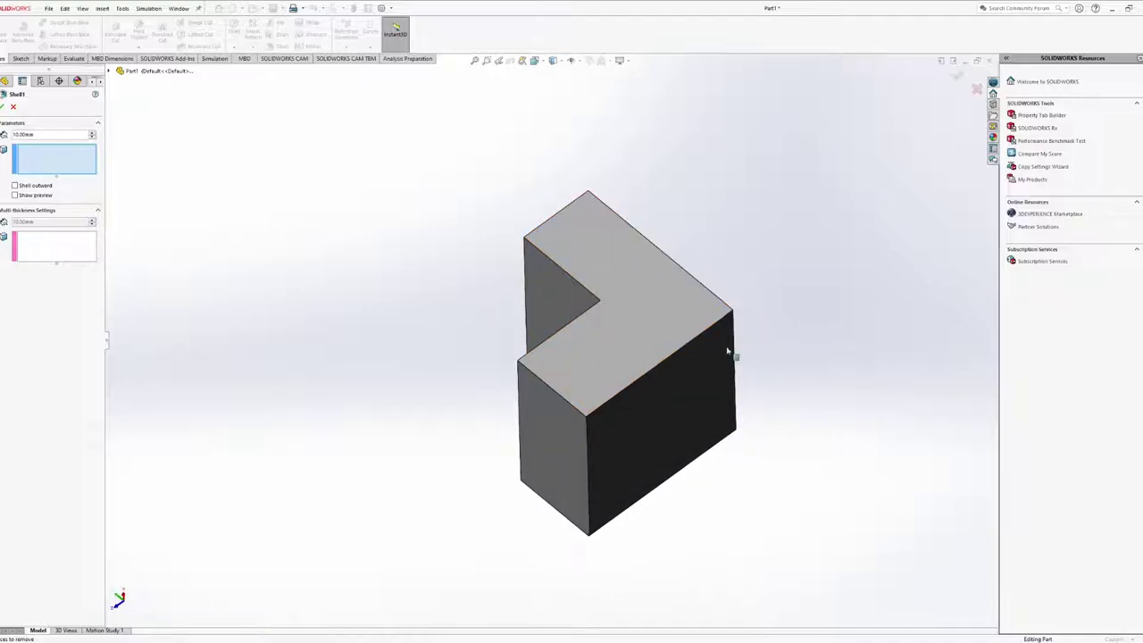
click(650, 303)
middle_drag(408, 441, 416, 340)
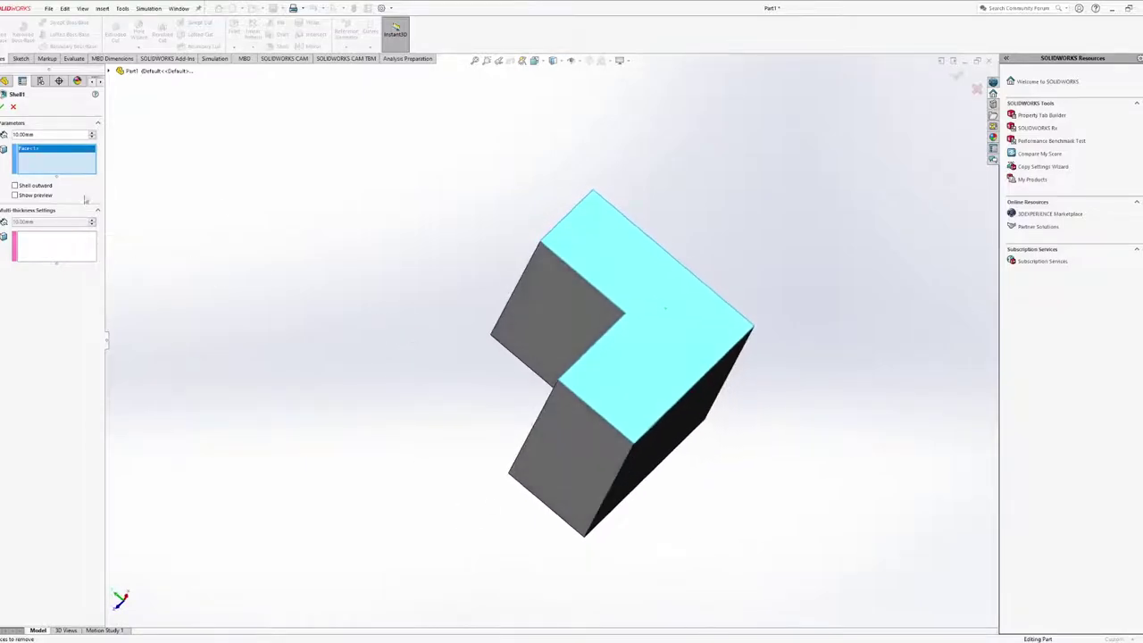
click(48, 133)
text(5)
click(30, 195)
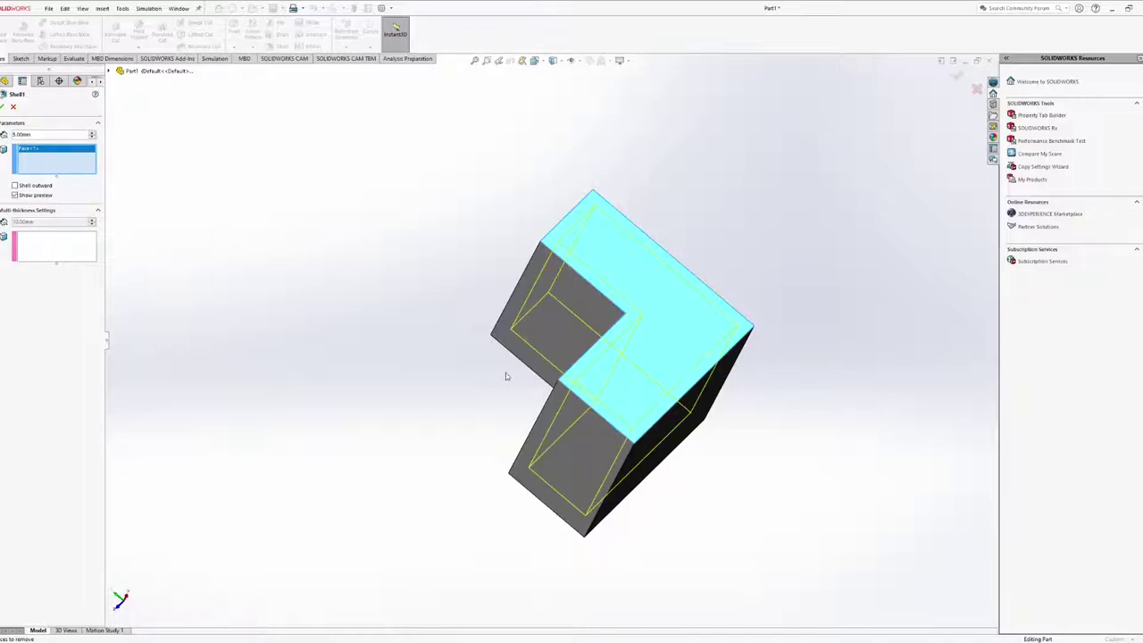
Compare outward and inward shell previews, then apply the 1.00 mm inward shell
mouse_move(505, 375)
middle_down()
mouse_move(451, 298)
mouse_move(457, 271)
mouse_move(408, 227)
mouse_move(481, 239)
mouse_move(558, 333)
mouse_move(565, 317)
mouse_move(533, 322)
mouse_move(524, 375)
mouse_move(509, 362)
middle_up()
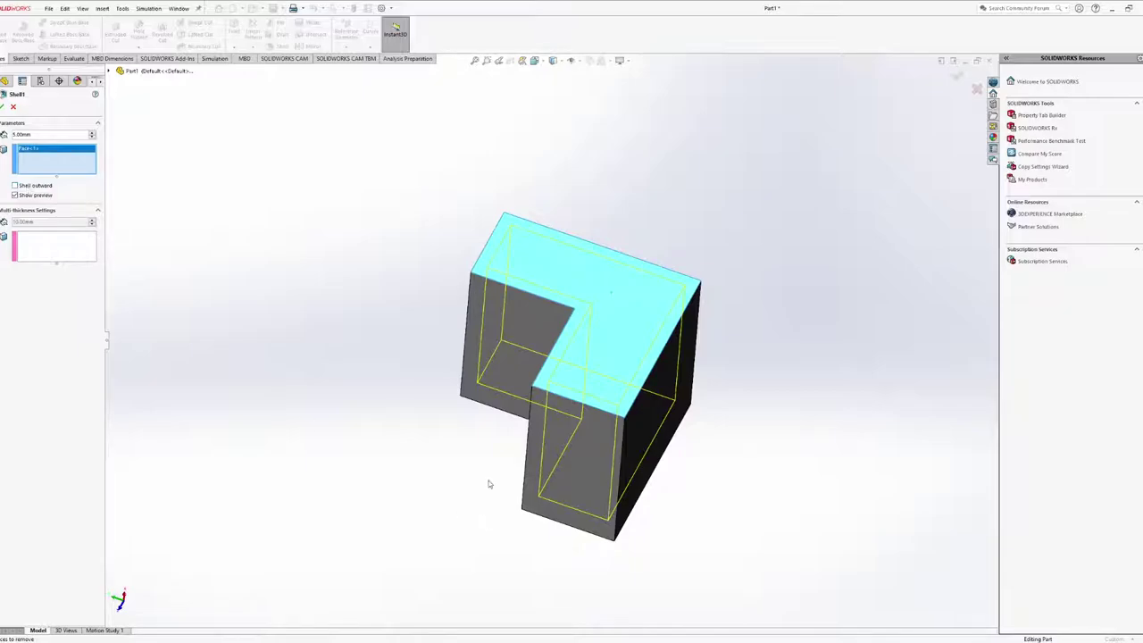
middle_drag(488, 484, 566, 528)
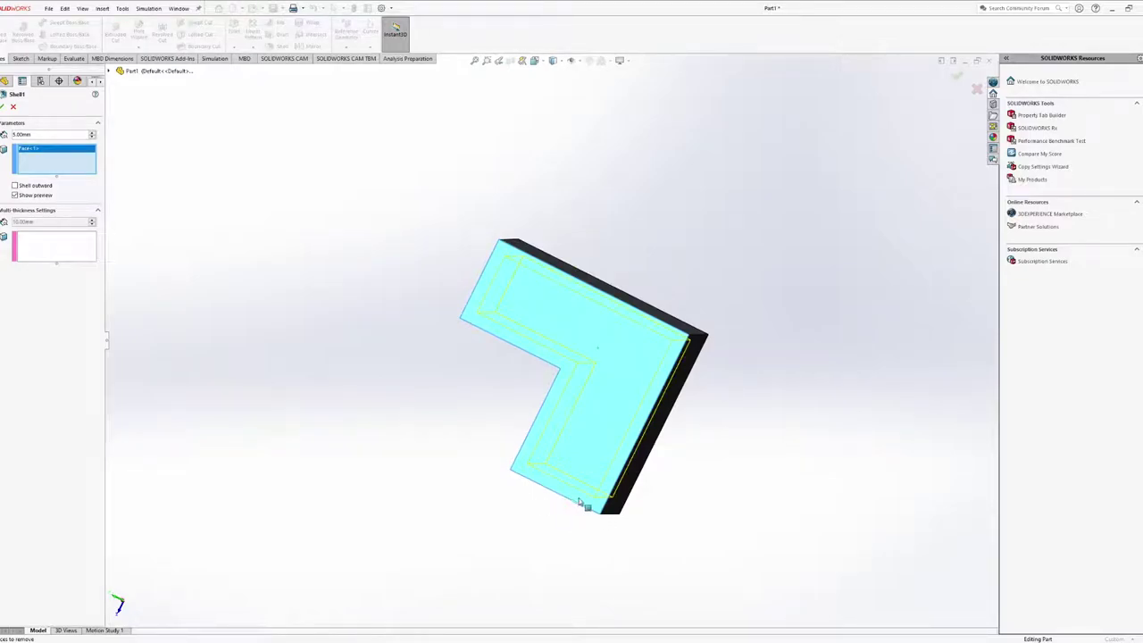
middle_drag(572, 512, 589, 489)
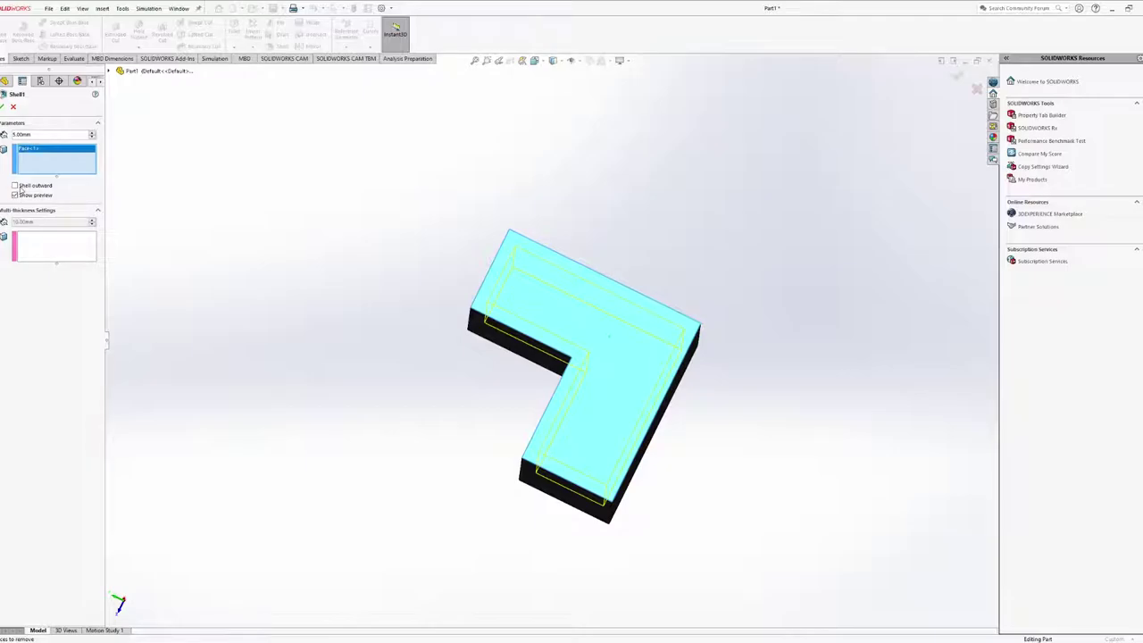
middle_drag(389, 414, 709, 366)
click(47, 187)
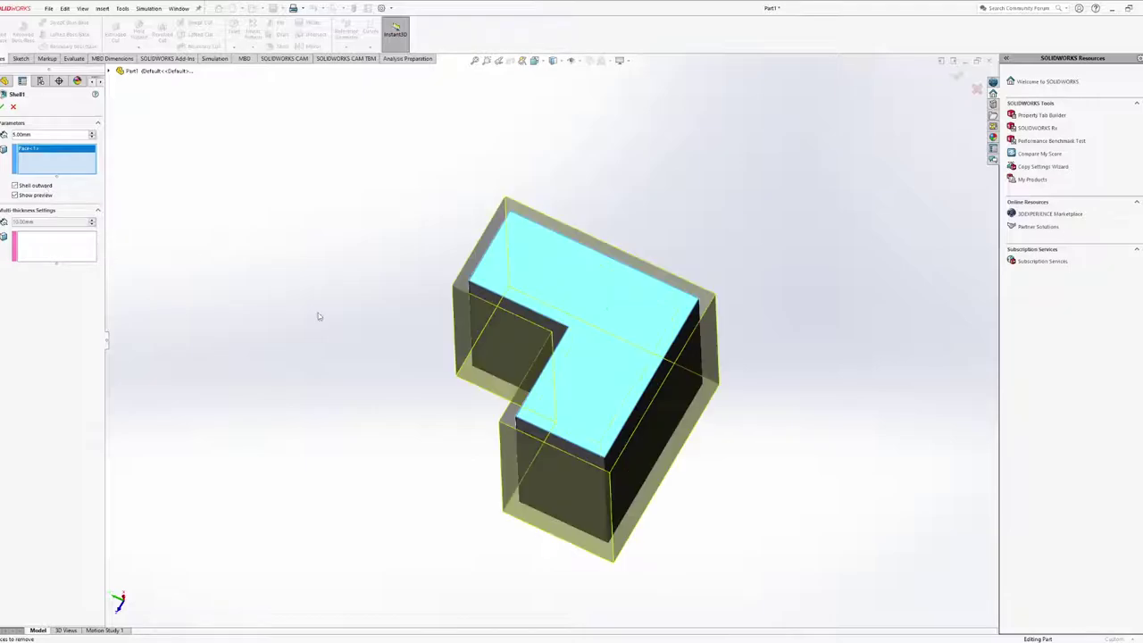
middle_drag(613, 355, 580, 277)
click(36, 186)
middle_drag(554, 357, 511, 319)
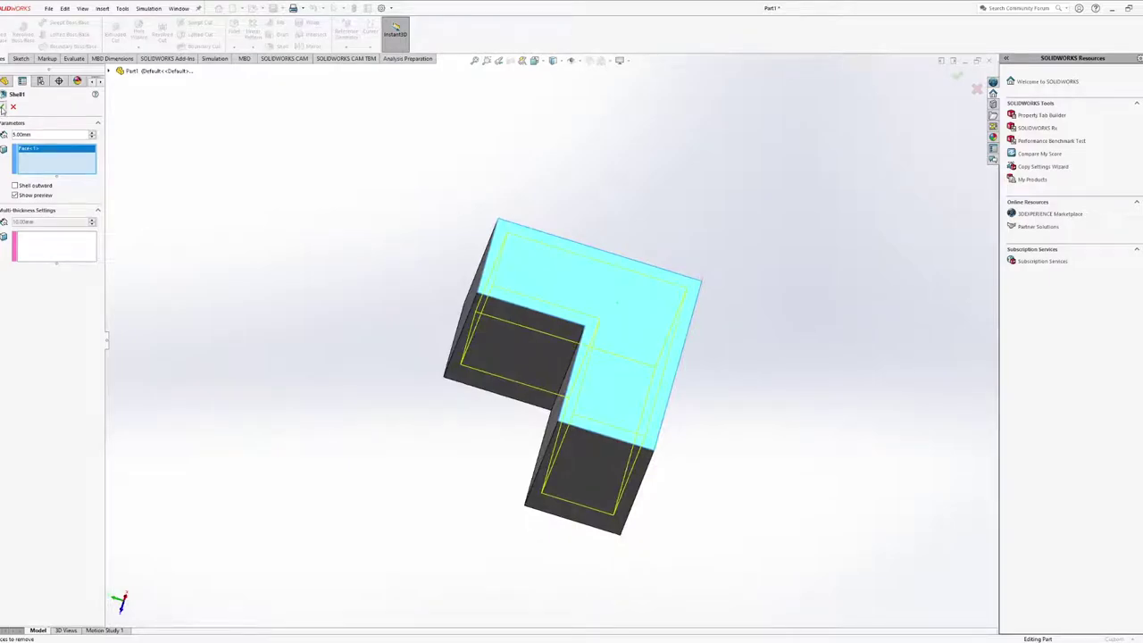
click(4, 106)
Inspect the hollow part, then reopen Shell1 for editing from the FeatureManager tree
middle_drag(612, 396, 676, 360)
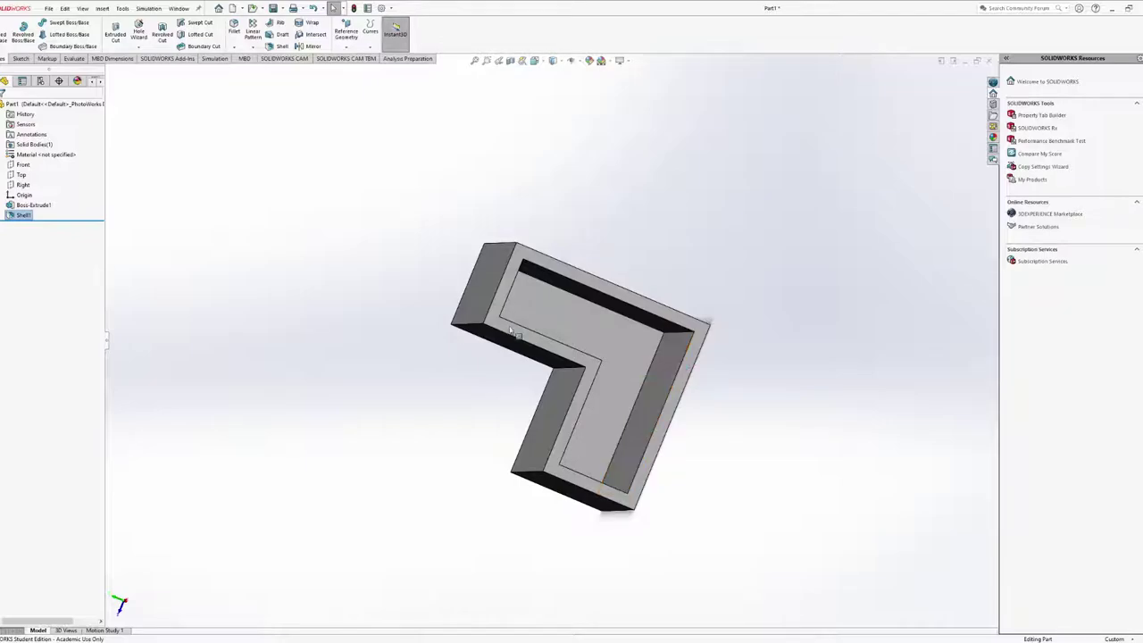
middle_drag(630, 467, 474, 369)
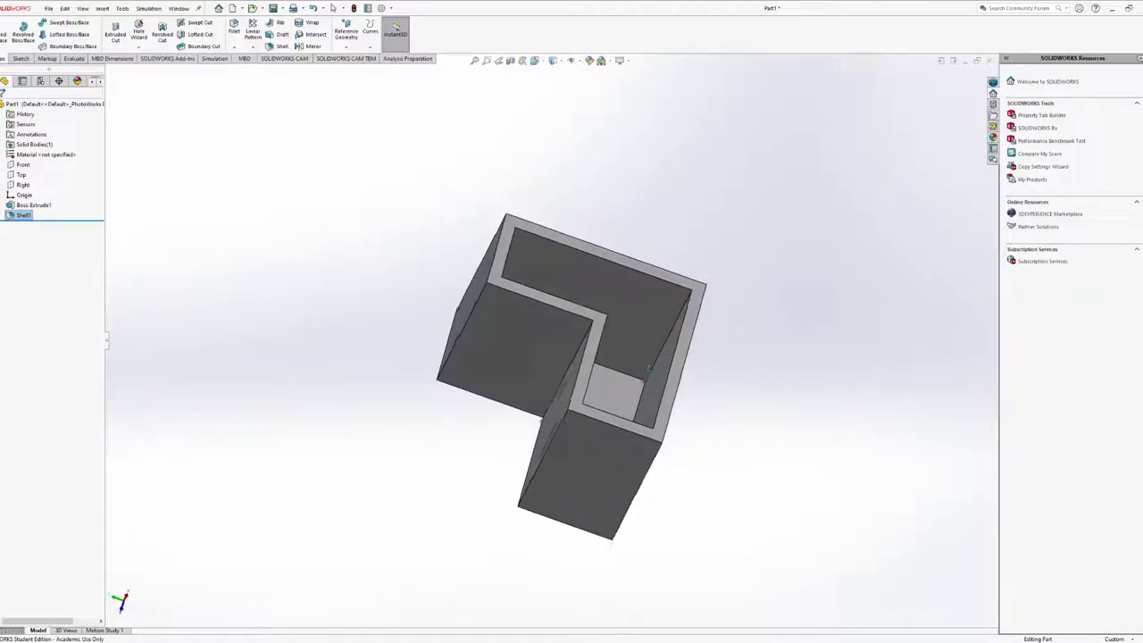
click(22, 215)
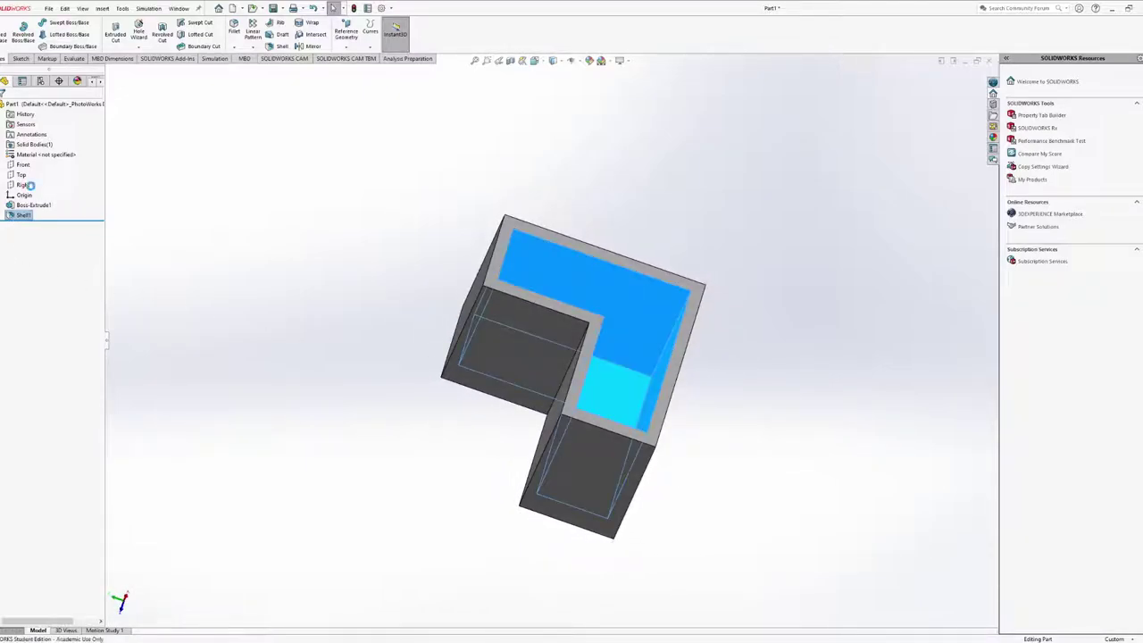
click(13, 209)
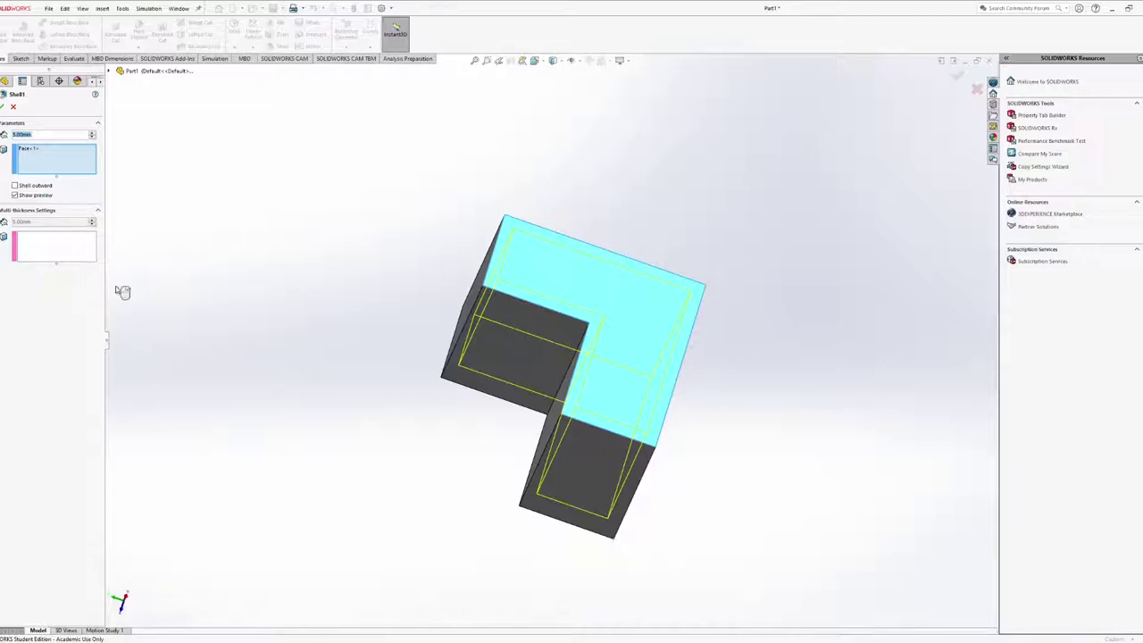
Turn the part to show its L-shaped top and activate Shell1's Multi-thickness Faces box
middle_drag(554, 392, 485, 459)
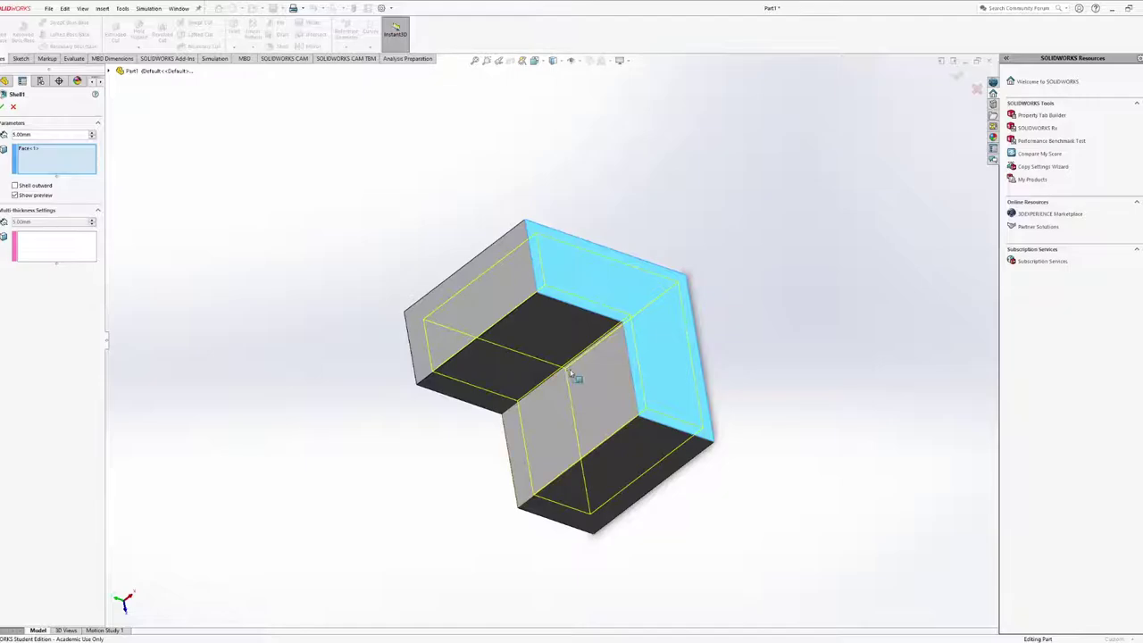
middle_drag(607, 357, 543, 386)
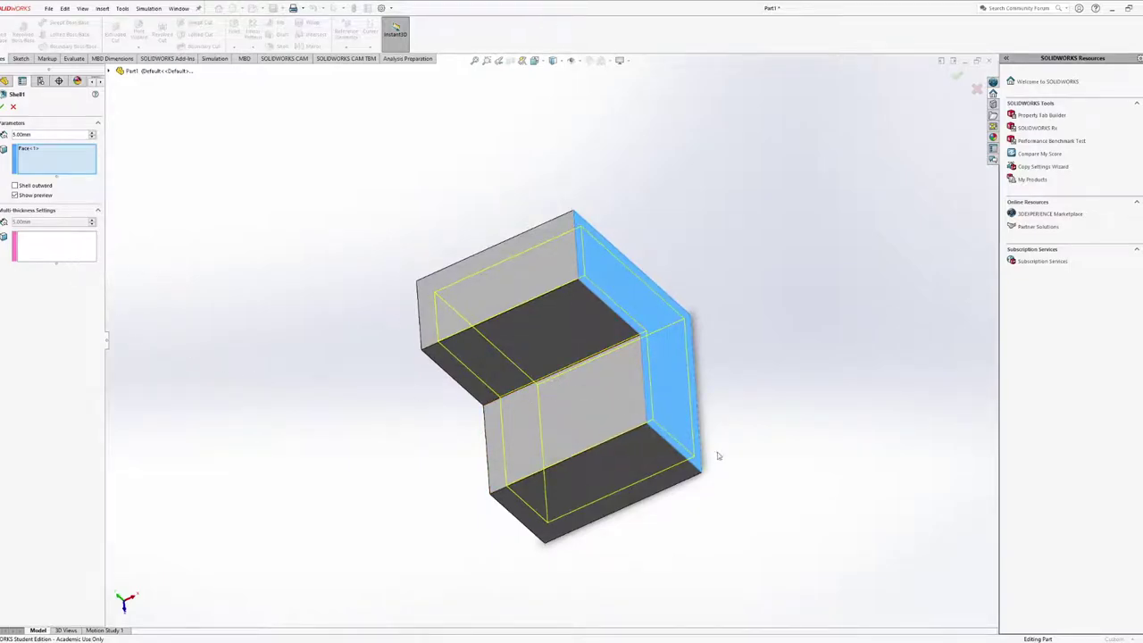
middle_drag(673, 422, 592, 433)
middle_drag(622, 462, 693, 420)
click(71, 254)
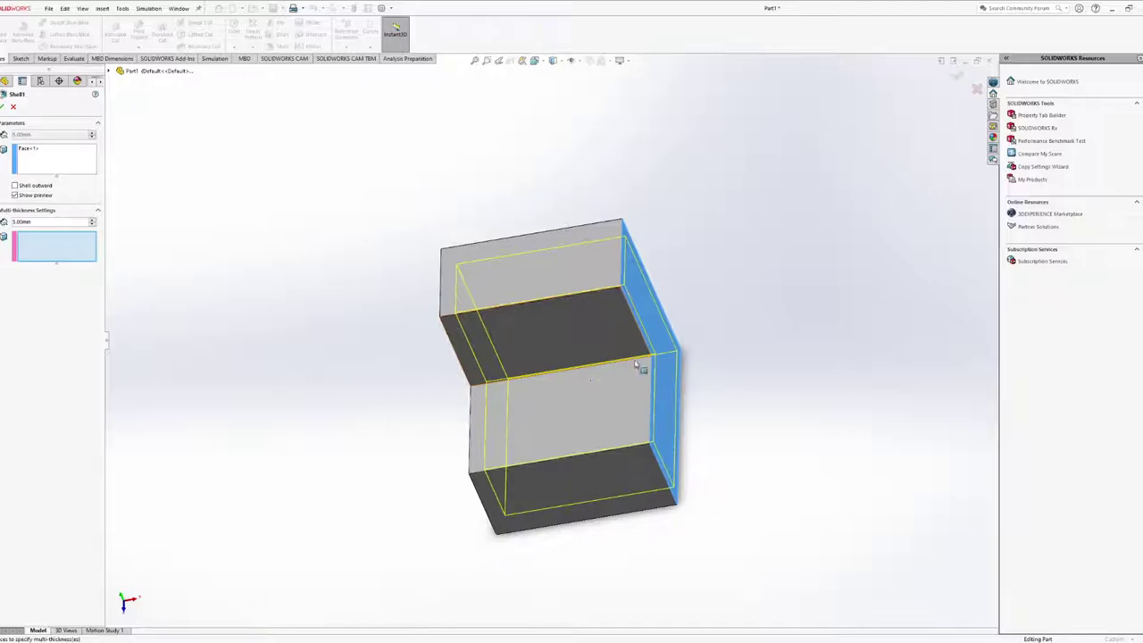
Add the lower and upper stepped side faces to Multi-thickness Faces
middle_drag(642, 365, 543, 364)
middle_drag(669, 349, 584, 283)
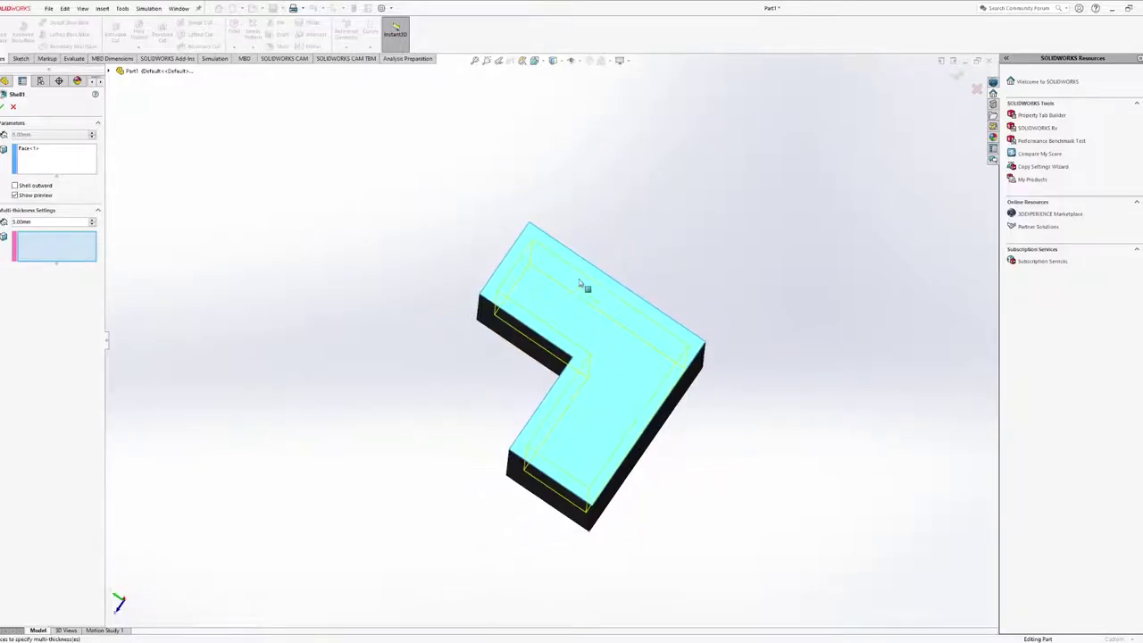
middle_drag(613, 519, 625, 445)
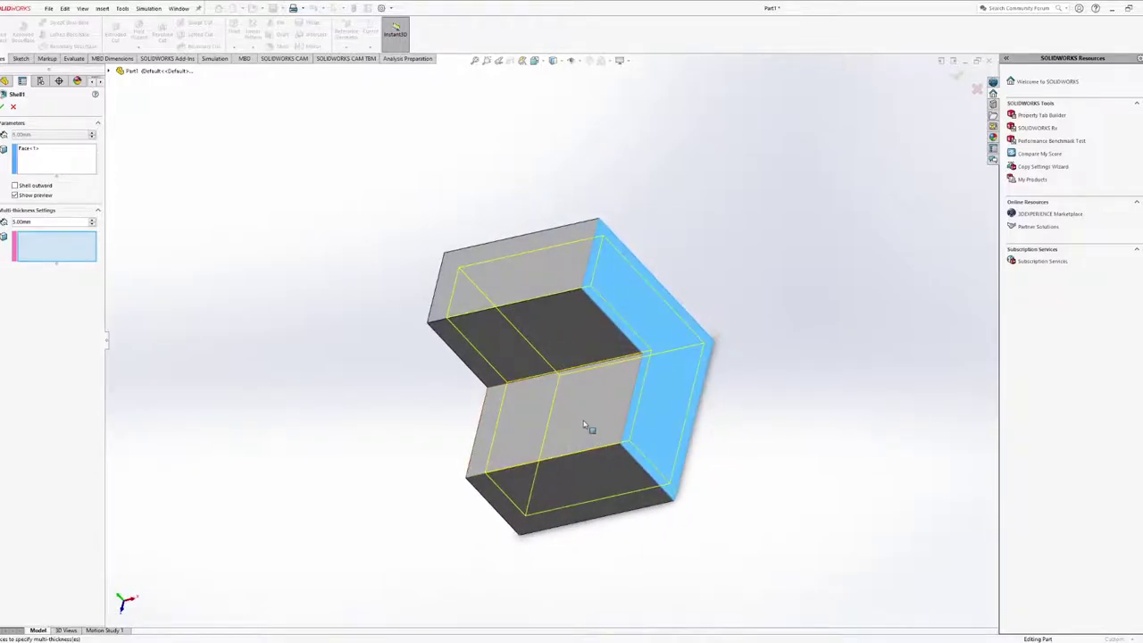
click(585, 426)
click(556, 349)
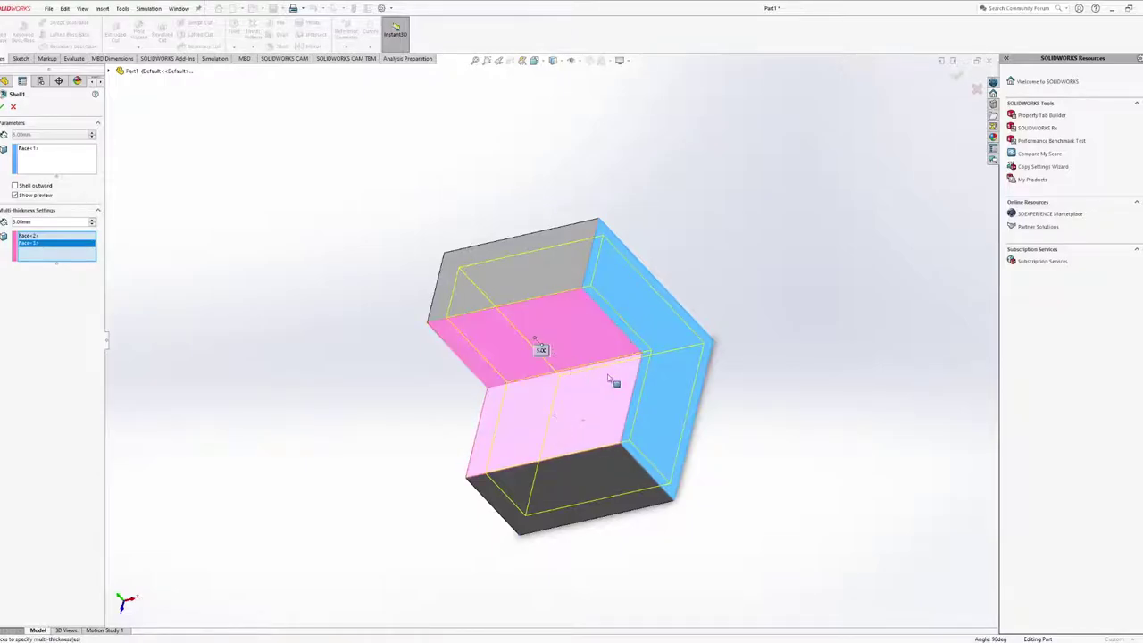
middle_drag(613, 378, 549, 339)
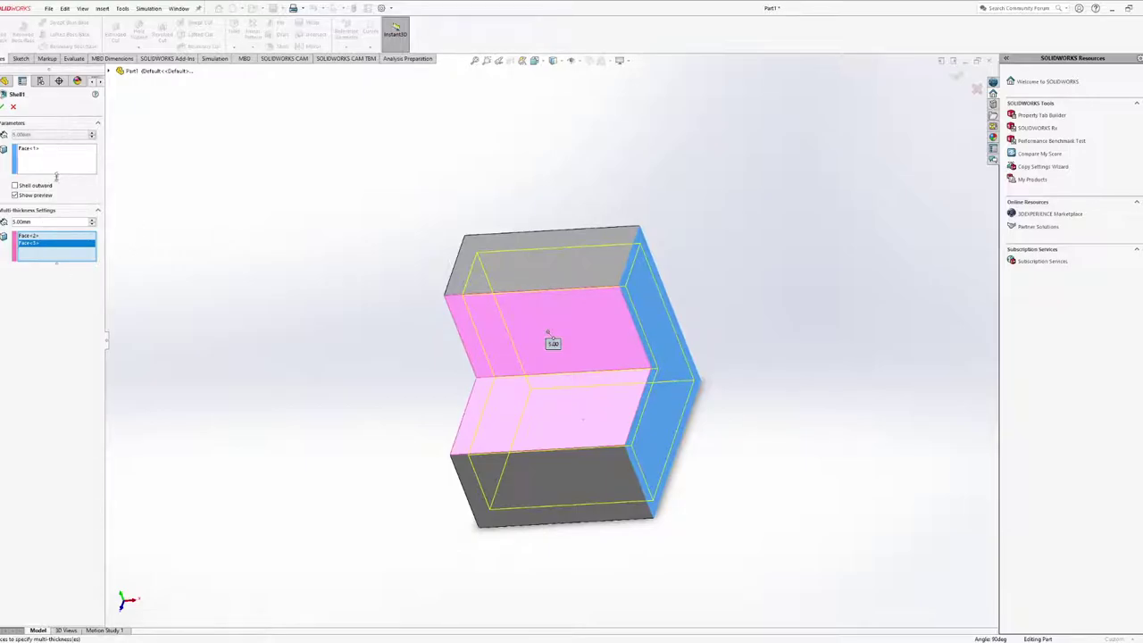
Set the first custom-thickness face to 20 mm
click(92, 221)
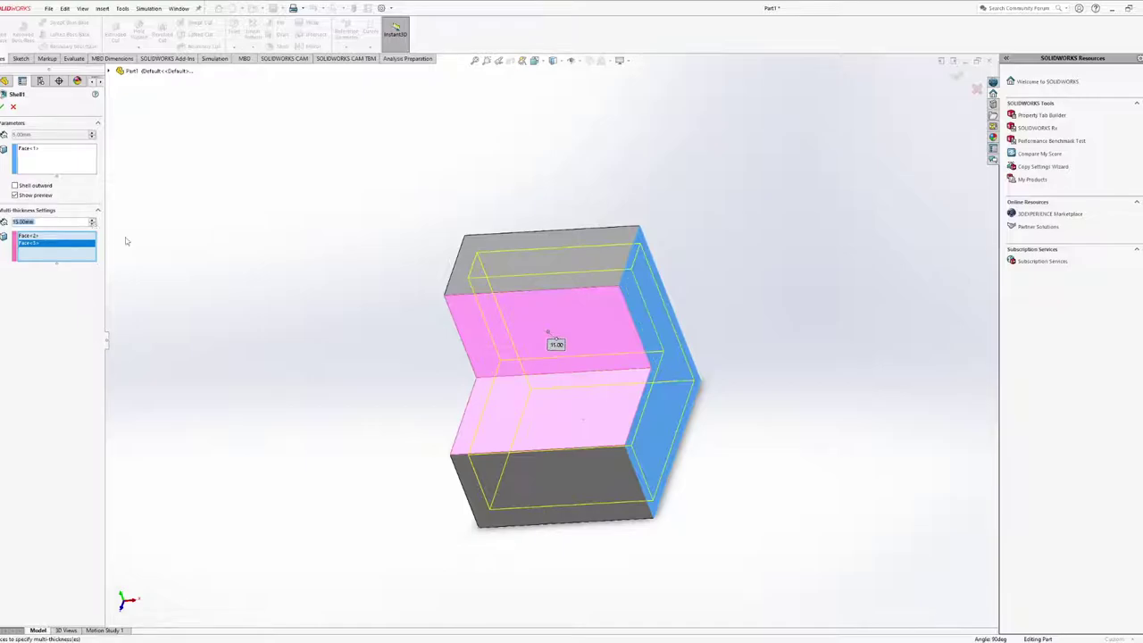
middle_drag(464, 327, 134, 250)
drag(52, 222, 3, 220)
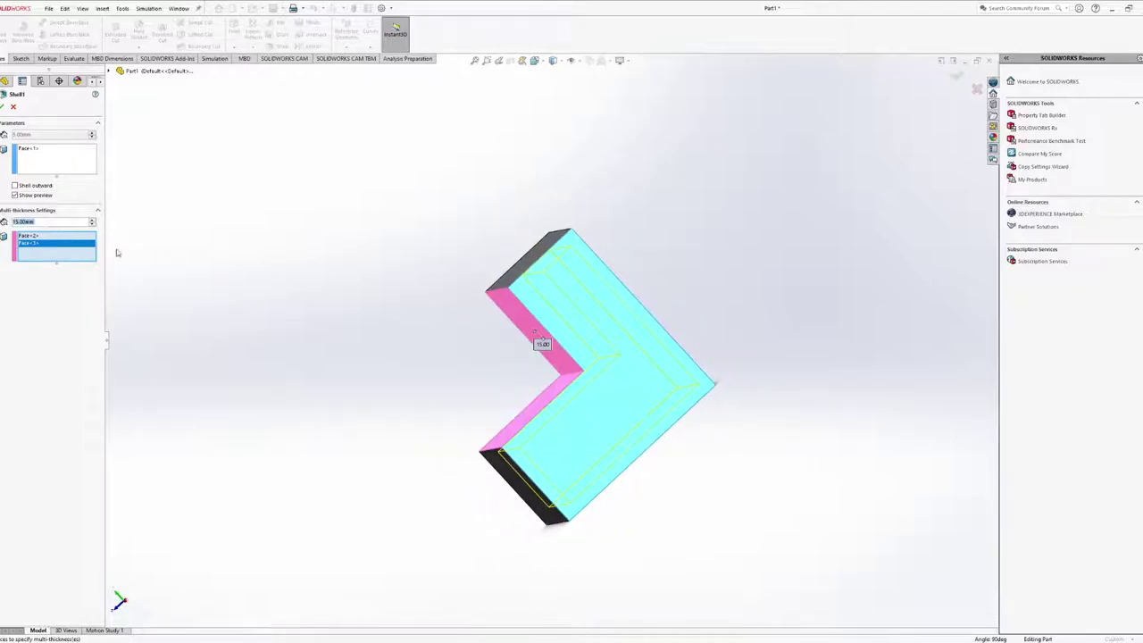
text(20)
key(Return)
Review the Face<2> and Face<3> thicknesses and select Face<2>'s 5.00 mm value
middle_drag(586, 421, 608, 447)
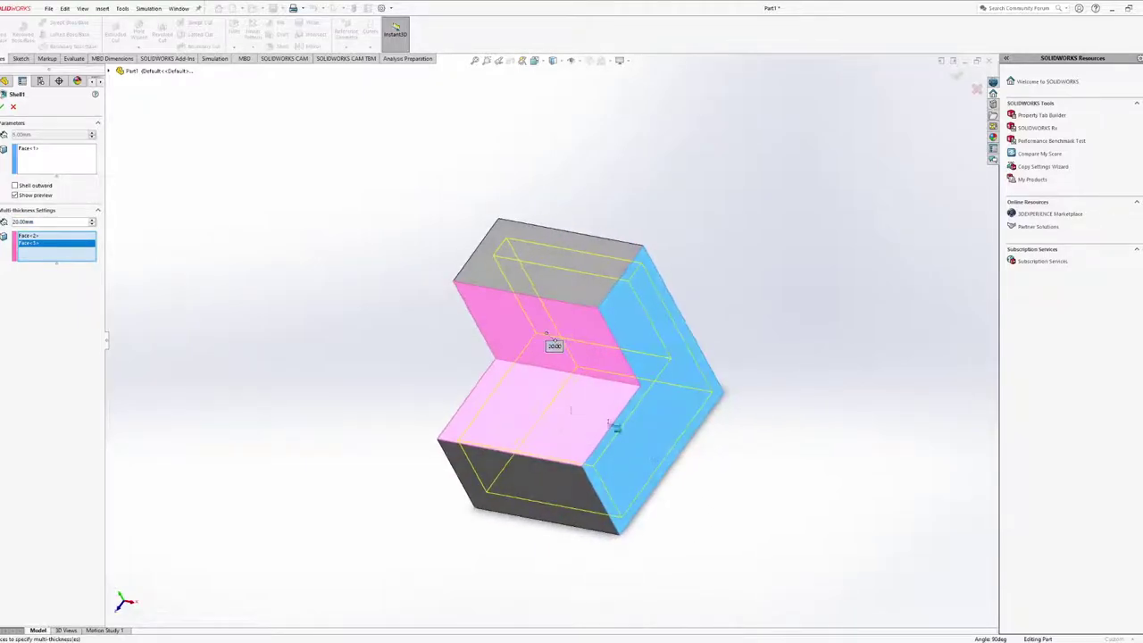
click(33, 237)
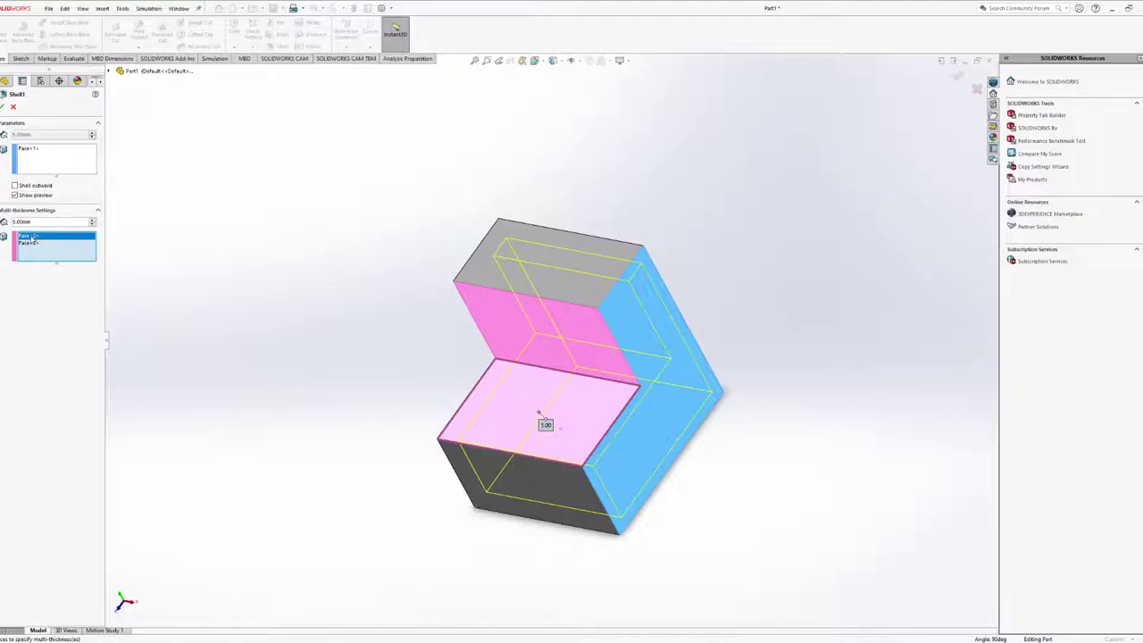
middle_drag(708, 421, 630, 385)
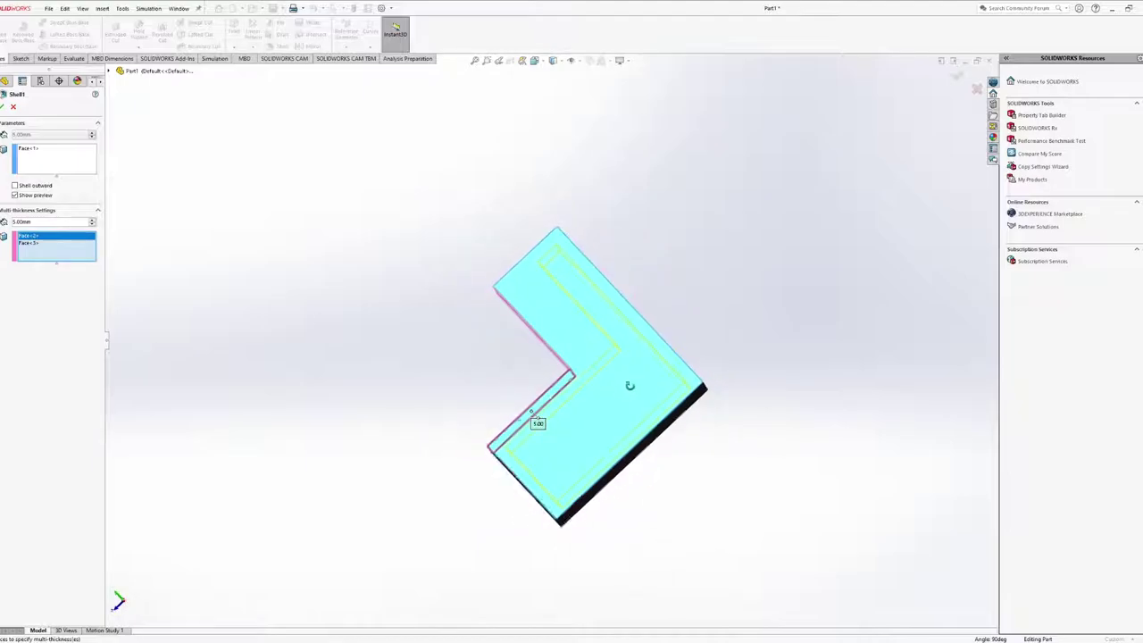
click(28, 244)
click(28, 237)
click(31, 243)
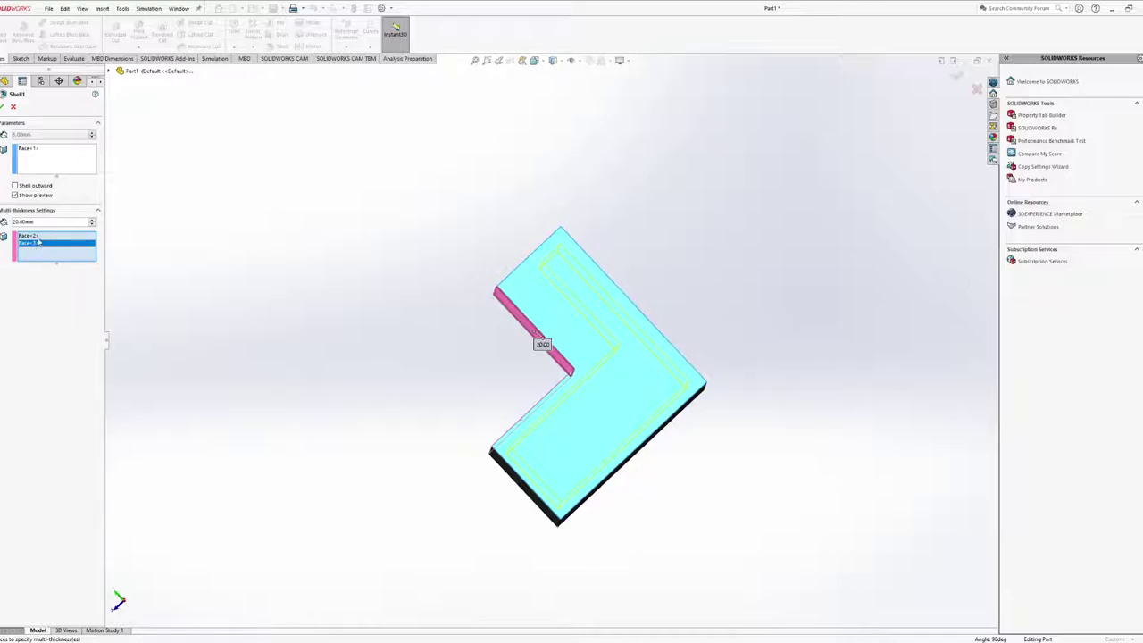
click(36, 236)
double_click(27, 221)
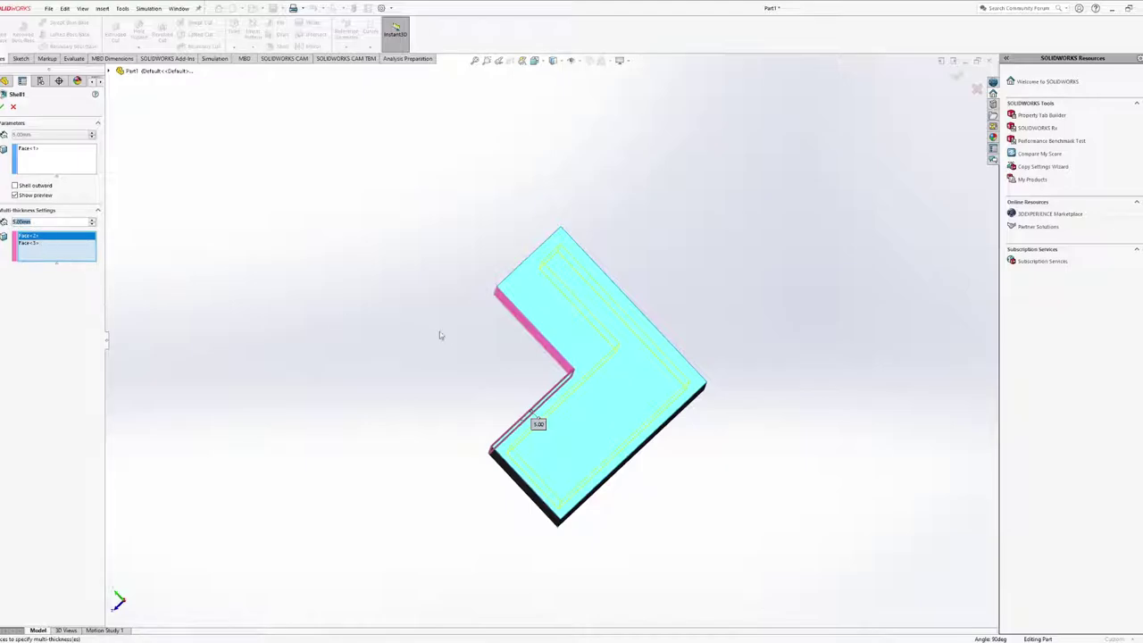
key(ctrl+7)
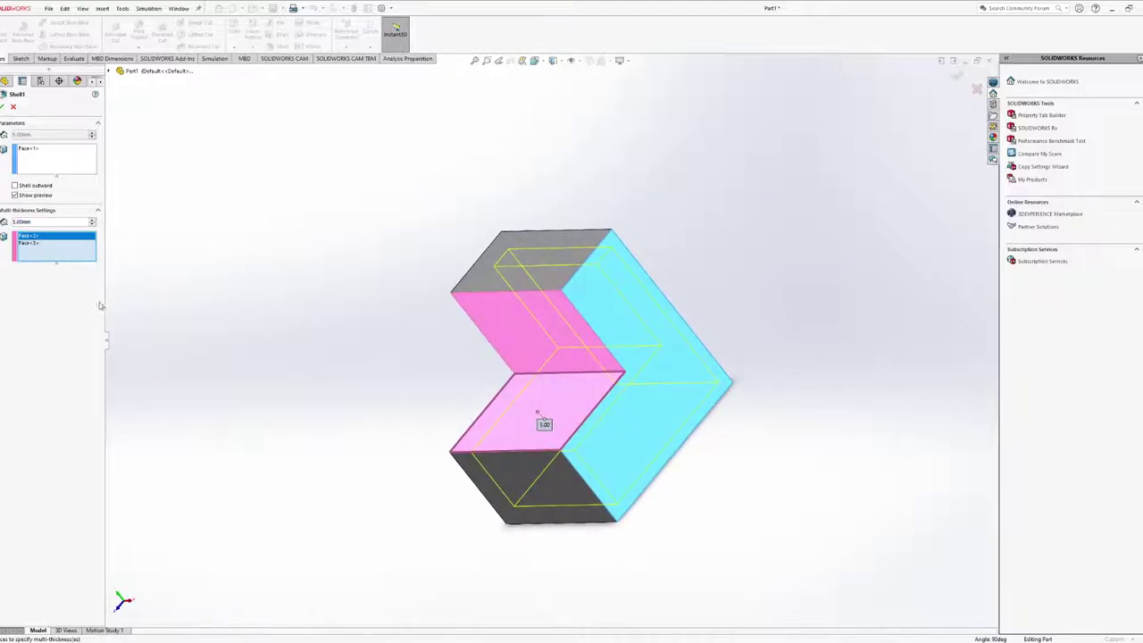
Change Face<2> to 20 mm as well and accept the shell, viewing it isometrically
click(92, 220)
click(25, 243)
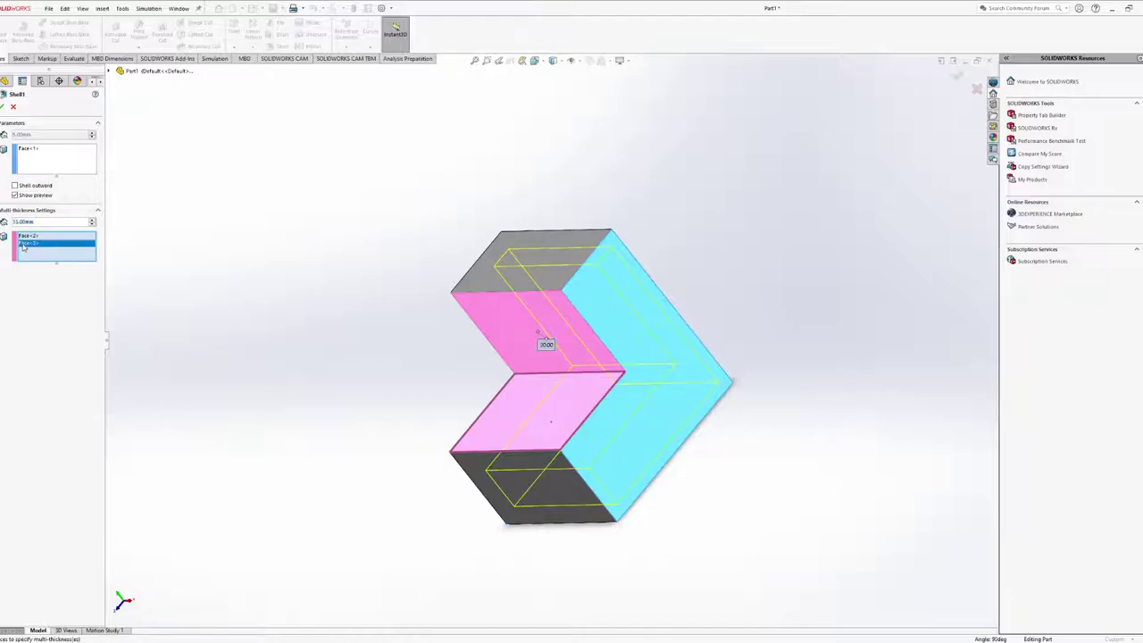
middle_drag(410, 344, 373, 343)
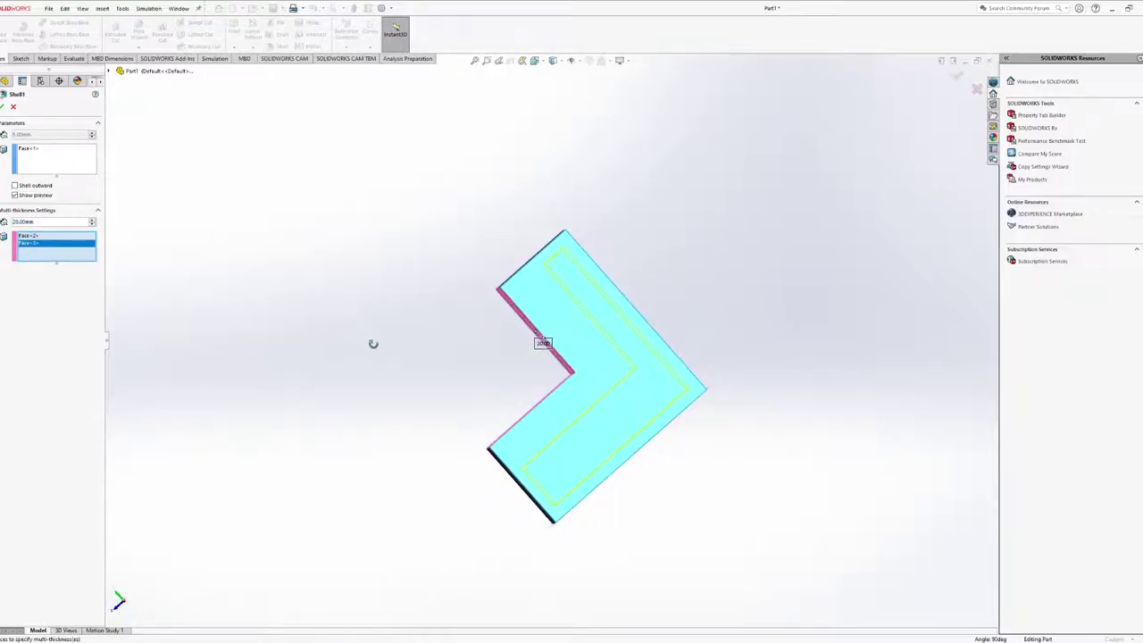
click(26, 236)
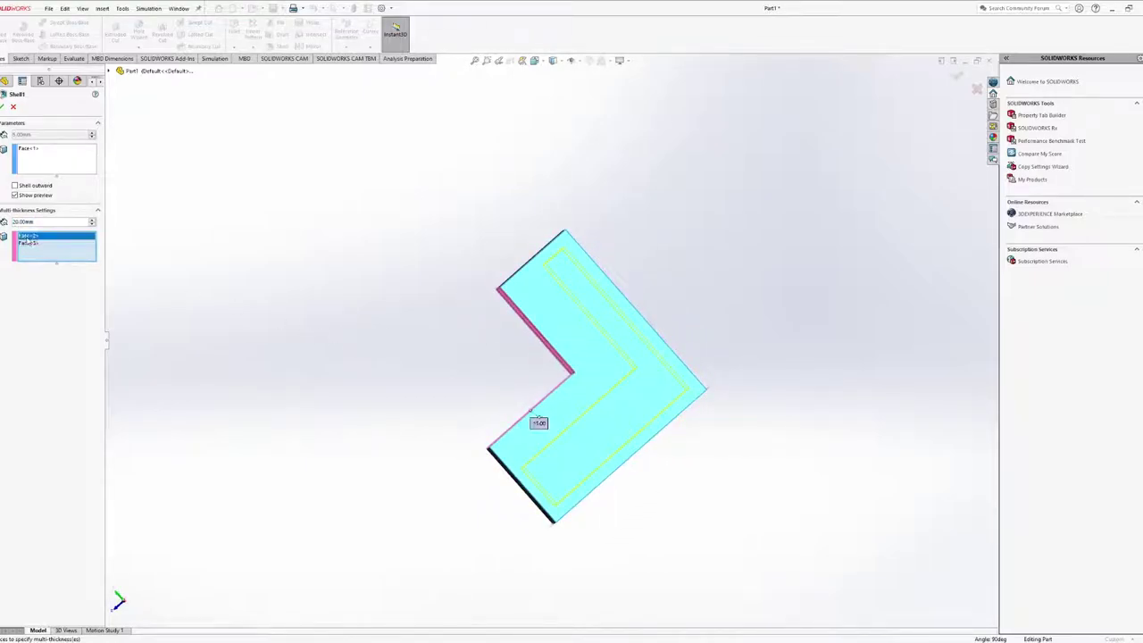
text(20)
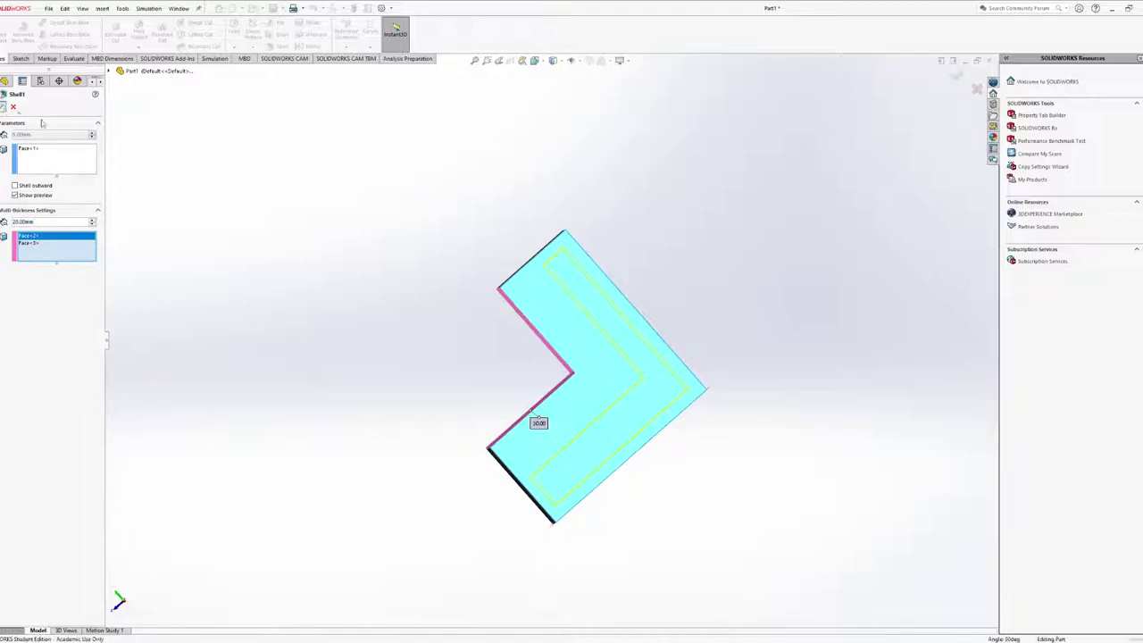
click(4, 106)
middle_drag(713, 430, 544, 438)
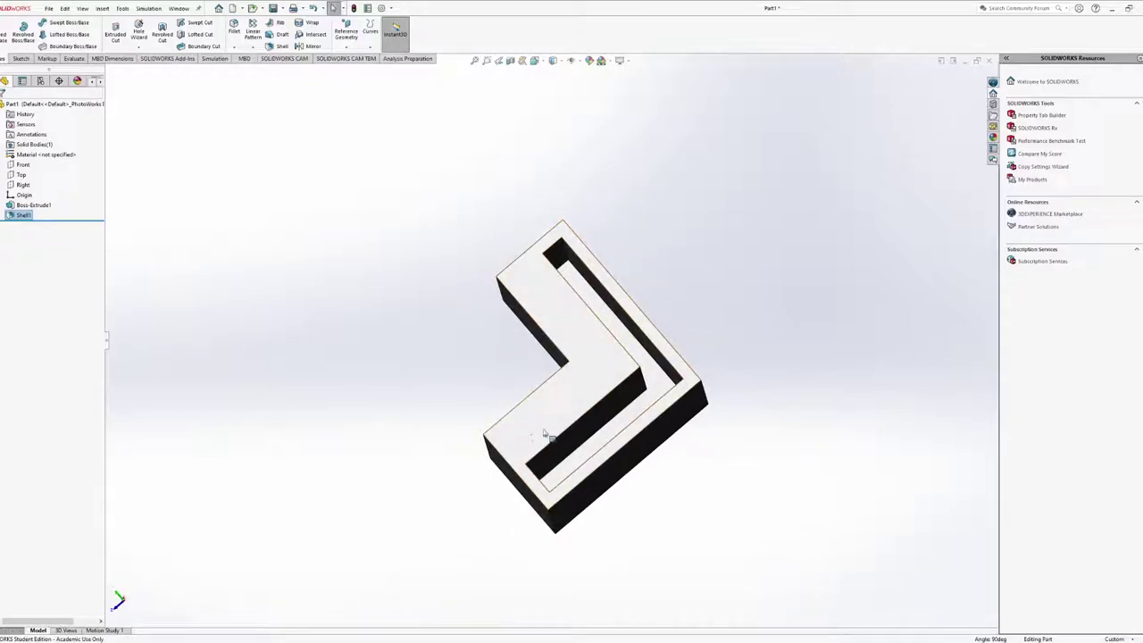
key(ctrl+7)
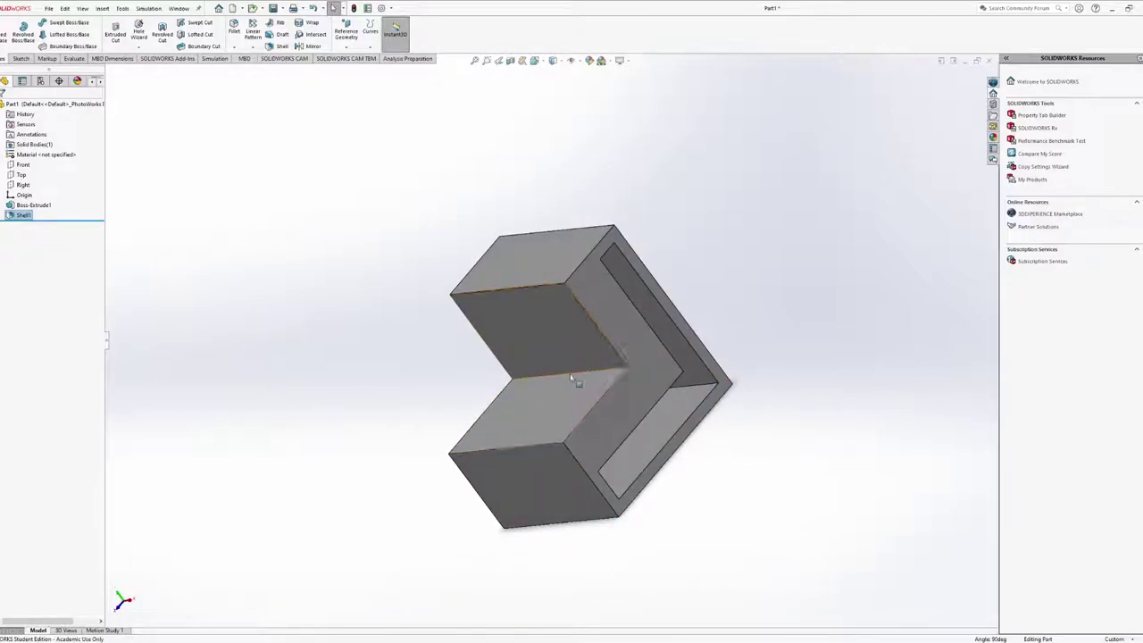
key(shift+Left)
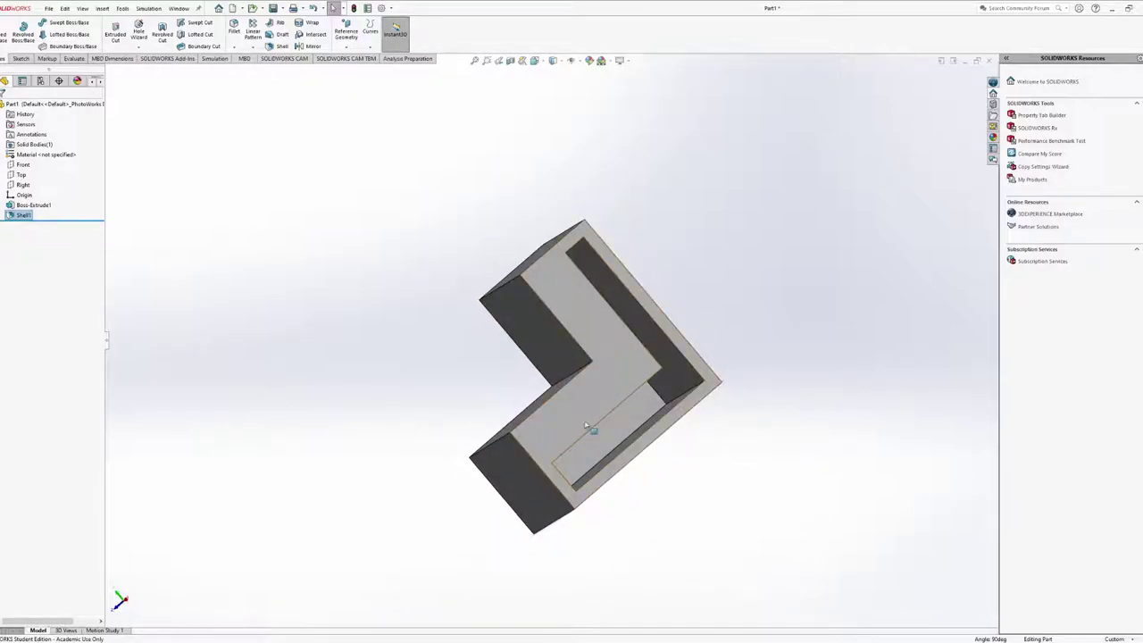
key(ctrl+7)
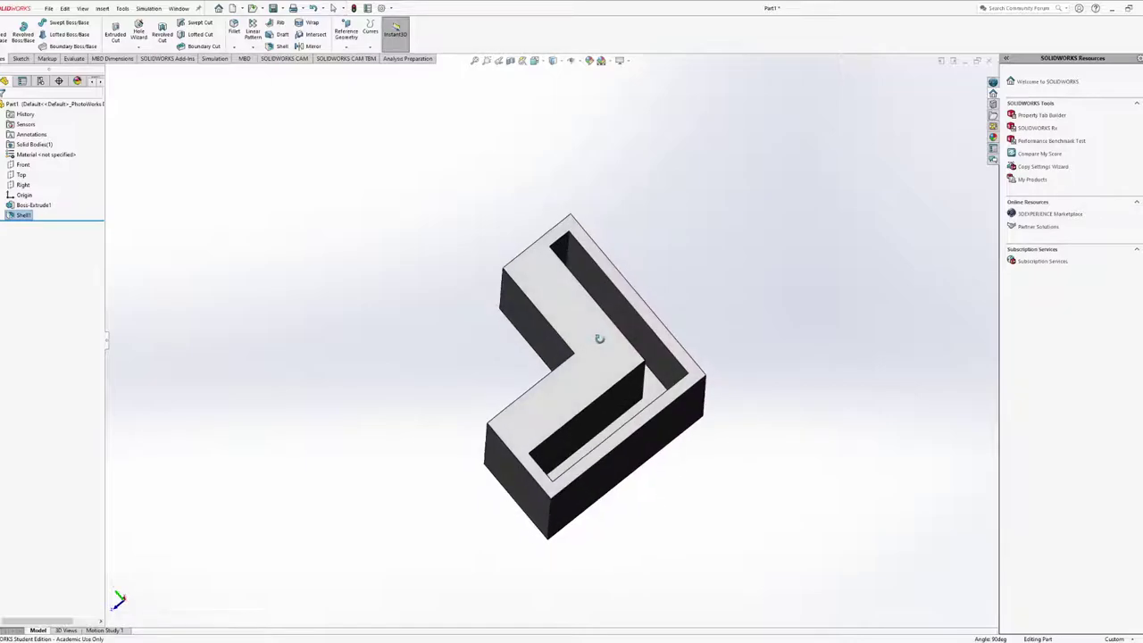
key(Left)
middle_drag(634, 447, 581, 349)
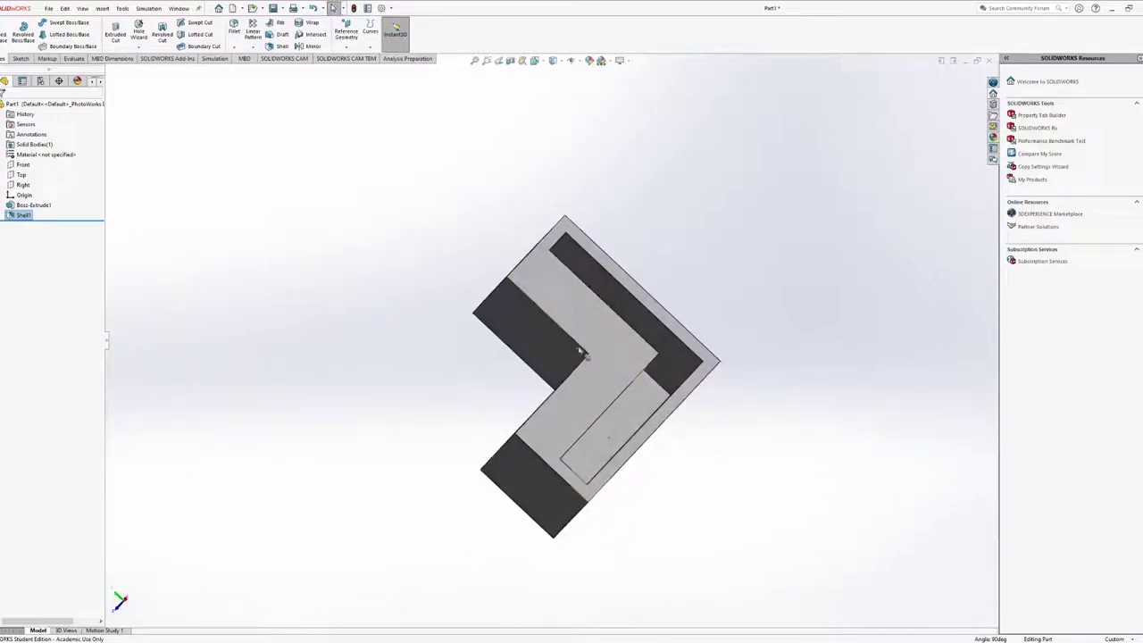
scroll(581, 349, down, 5)
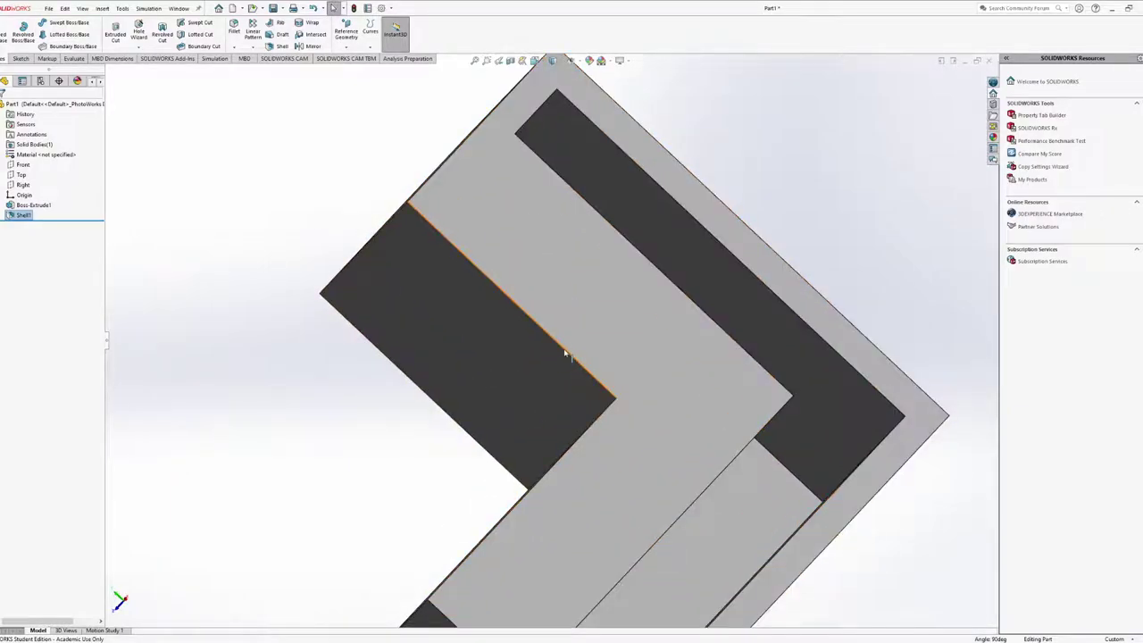
click(563, 351)
middle_drag(566, 345, 635, 297)
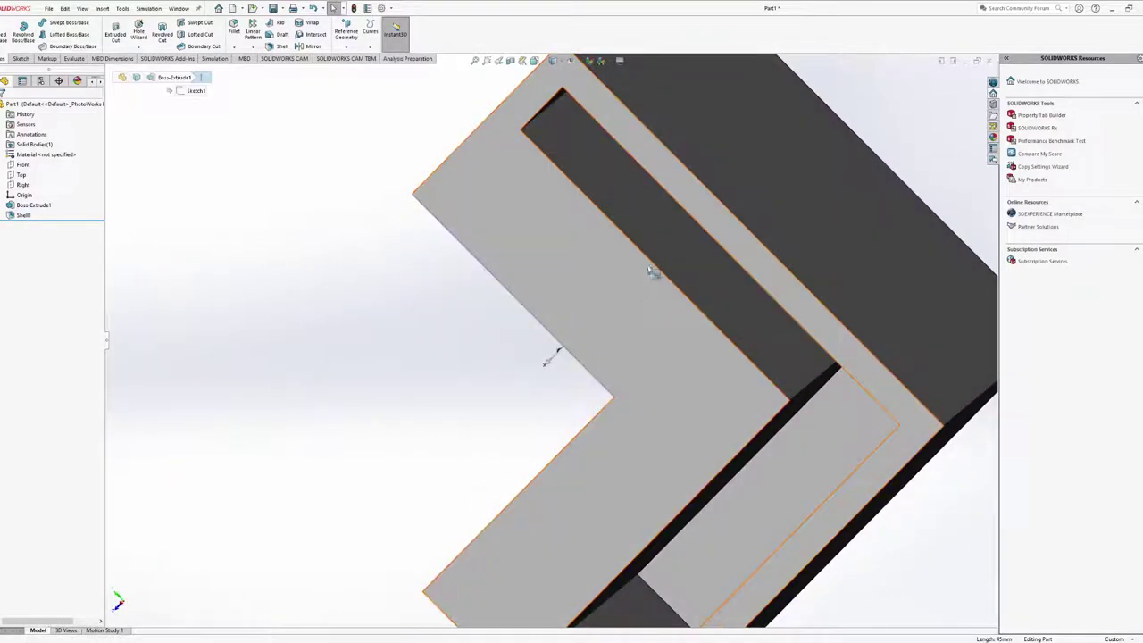
click(653, 267)
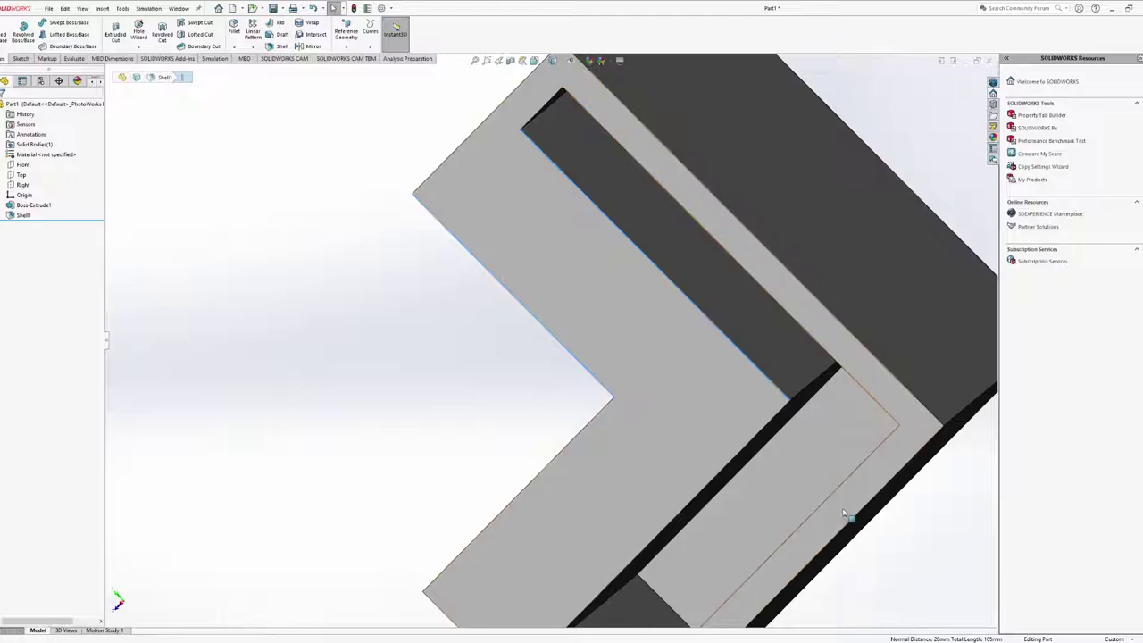
middle_drag(705, 396, 719, 363)
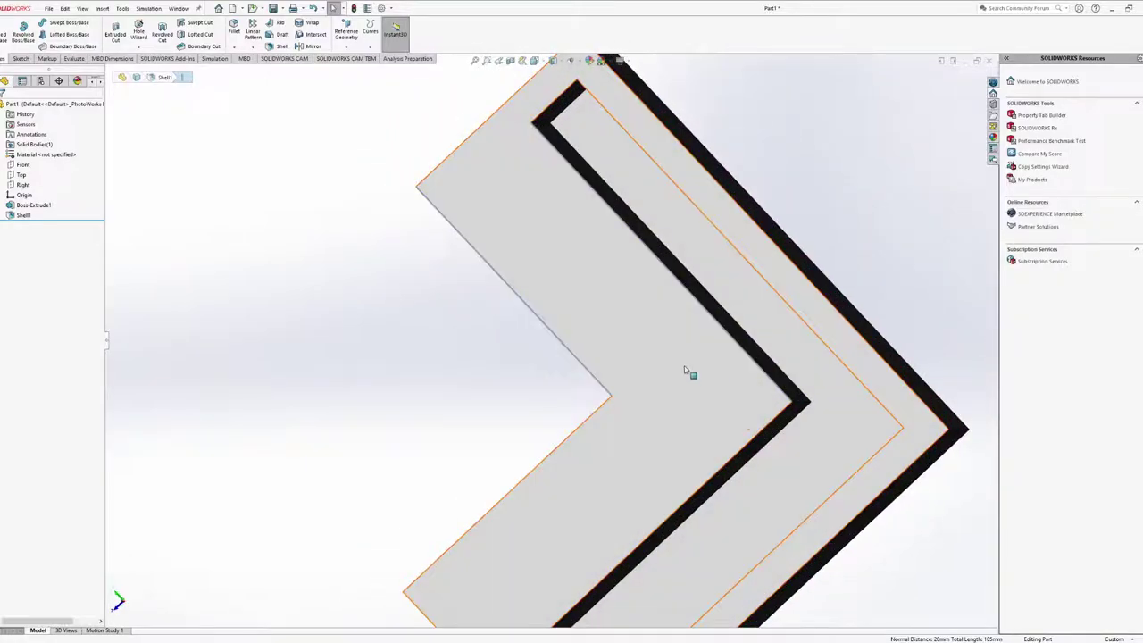
middle_drag(804, 327, 816, 311)
click(812, 286)
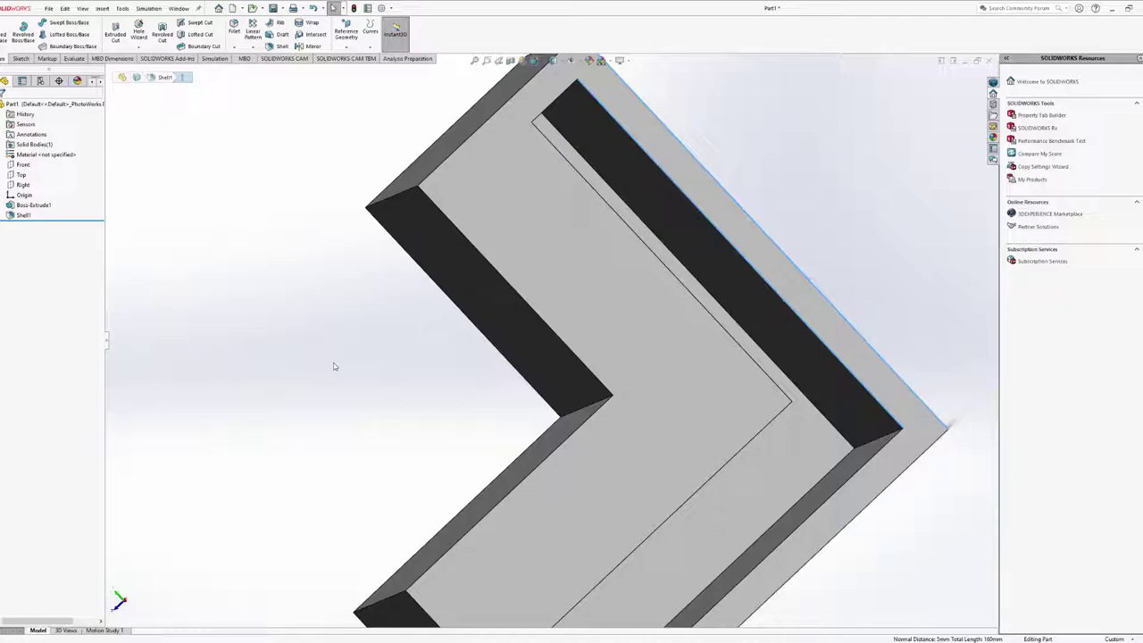
scroll(592, 426, up, 5)
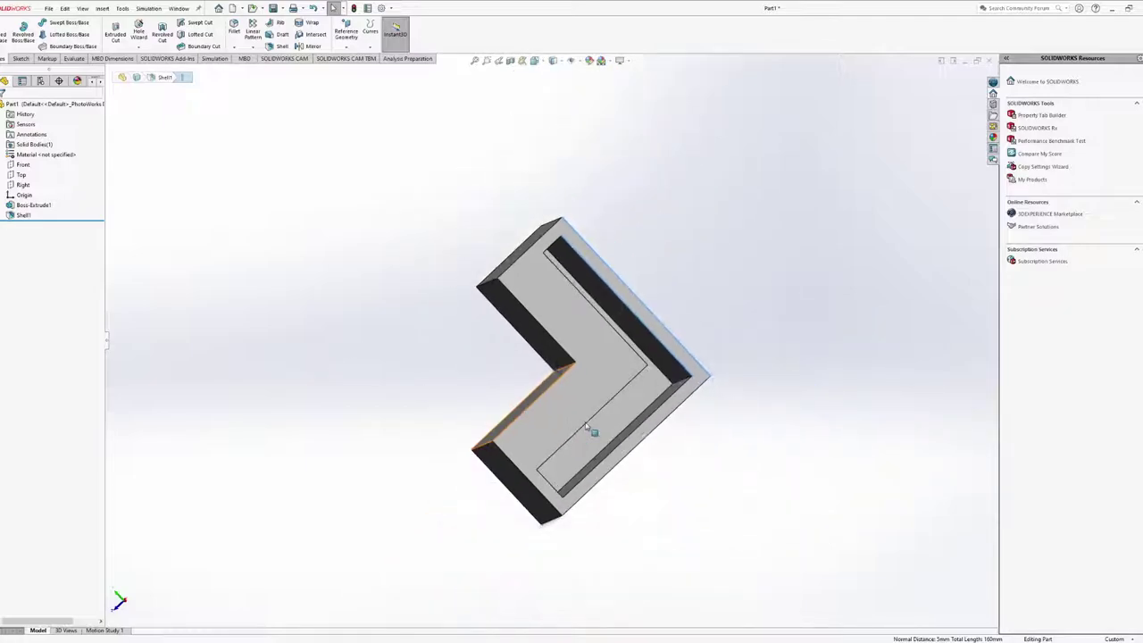
middle_drag(586, 438, 594, 339)
Edit Shell1 and delete the face from the Multi-thickness Faces list
click(45, 216)
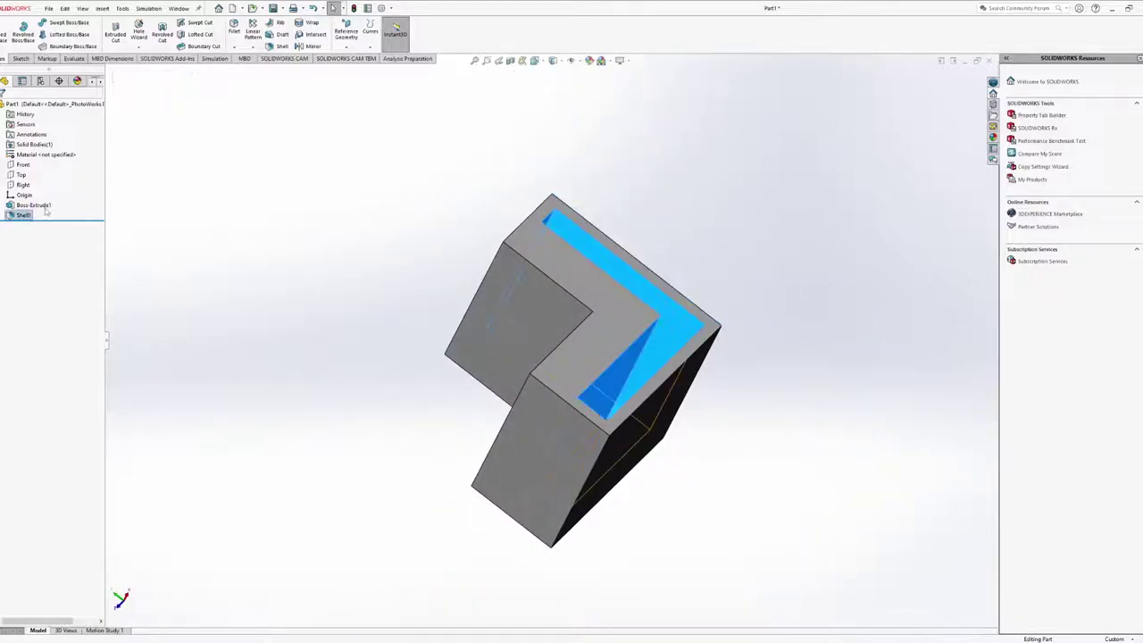
click(44, 192)
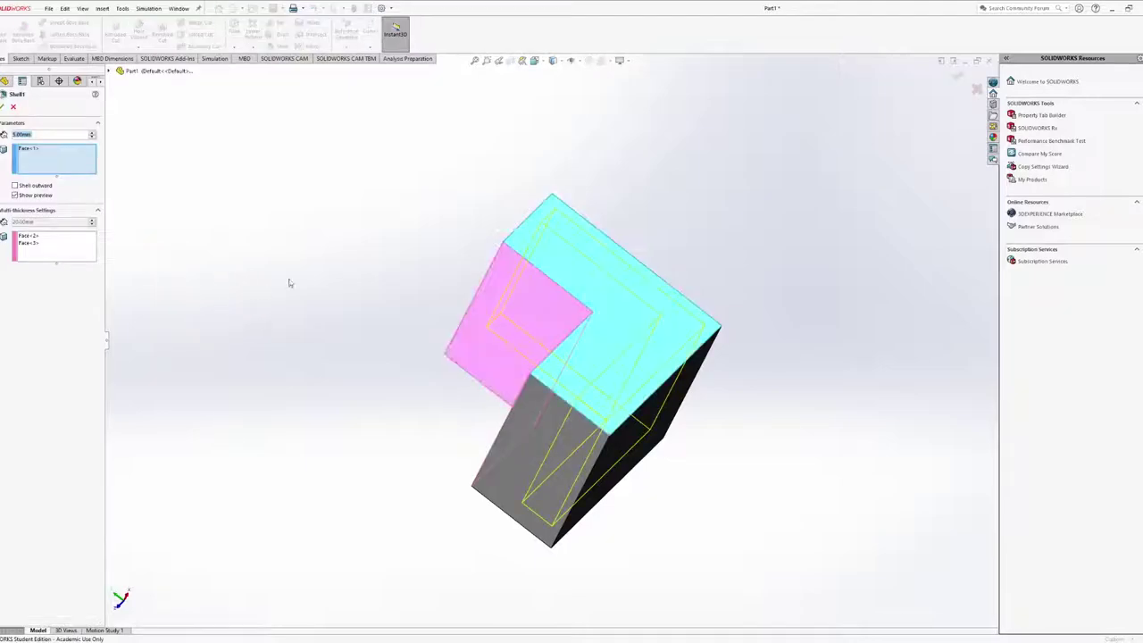
click(31, 244)
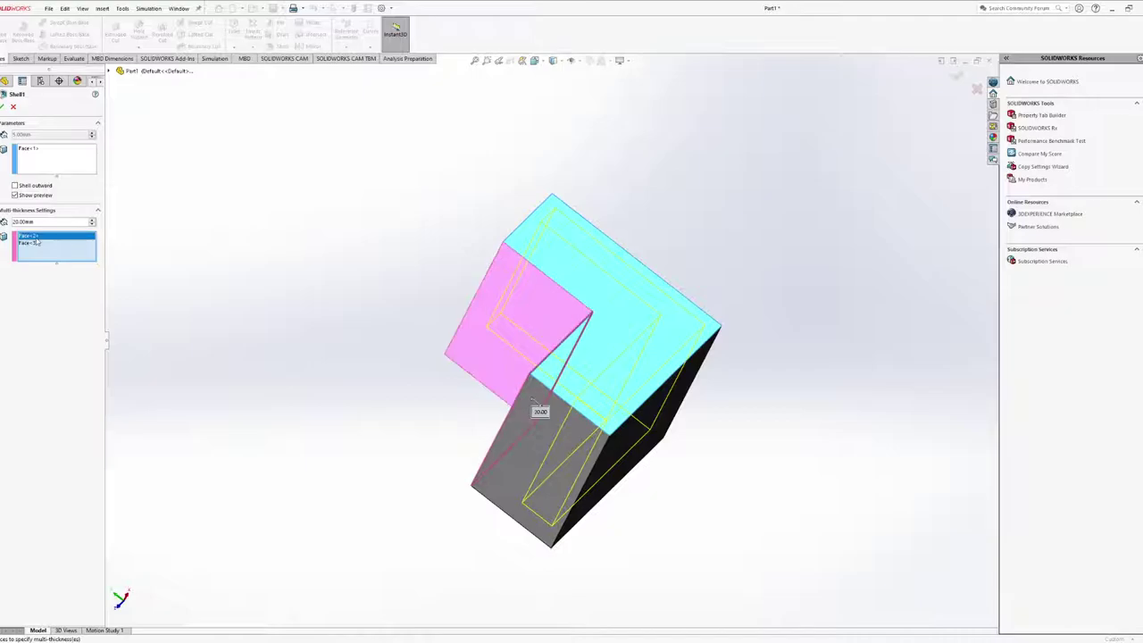
key(Delete)
key(Delete)
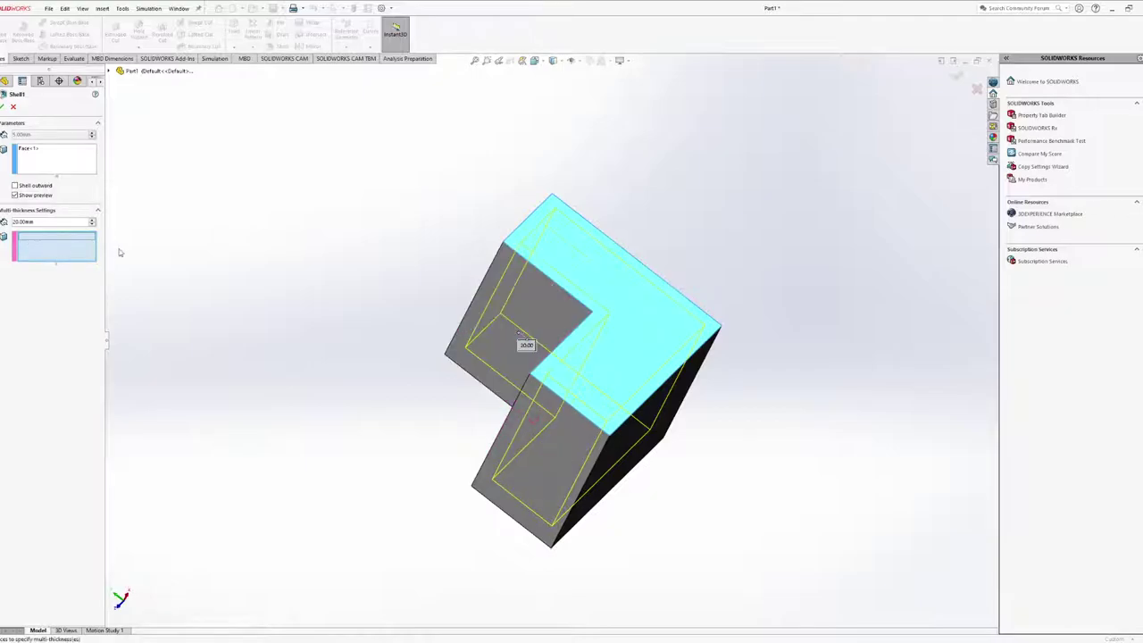
Add the left face as a second face to remove and confirm the 5.00 mm shell
middle_drag(455, 322, 153, 235)
click(53, 159)
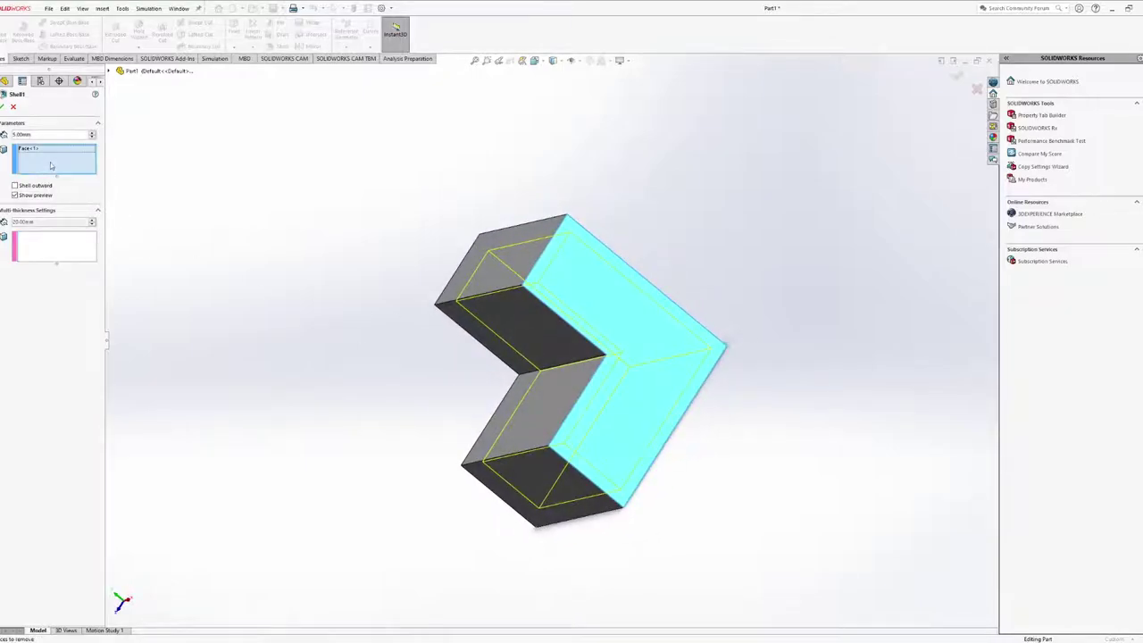
middle_drag(587, 377, 607, 343)
middle_drag(683, 389, 616, 446)
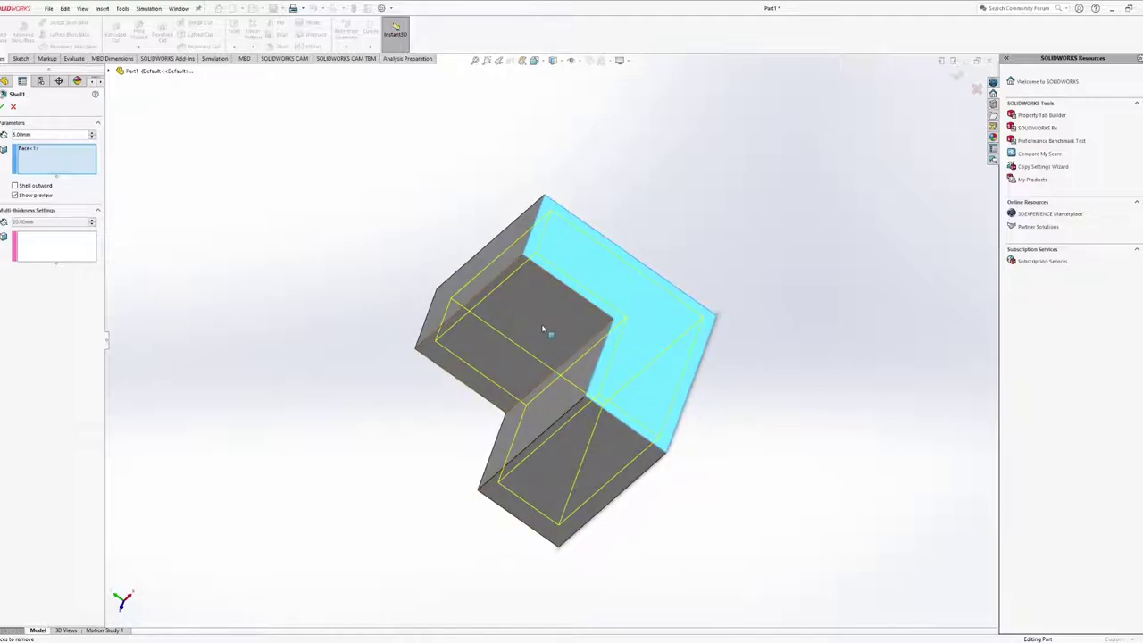
key(ctrl+8)
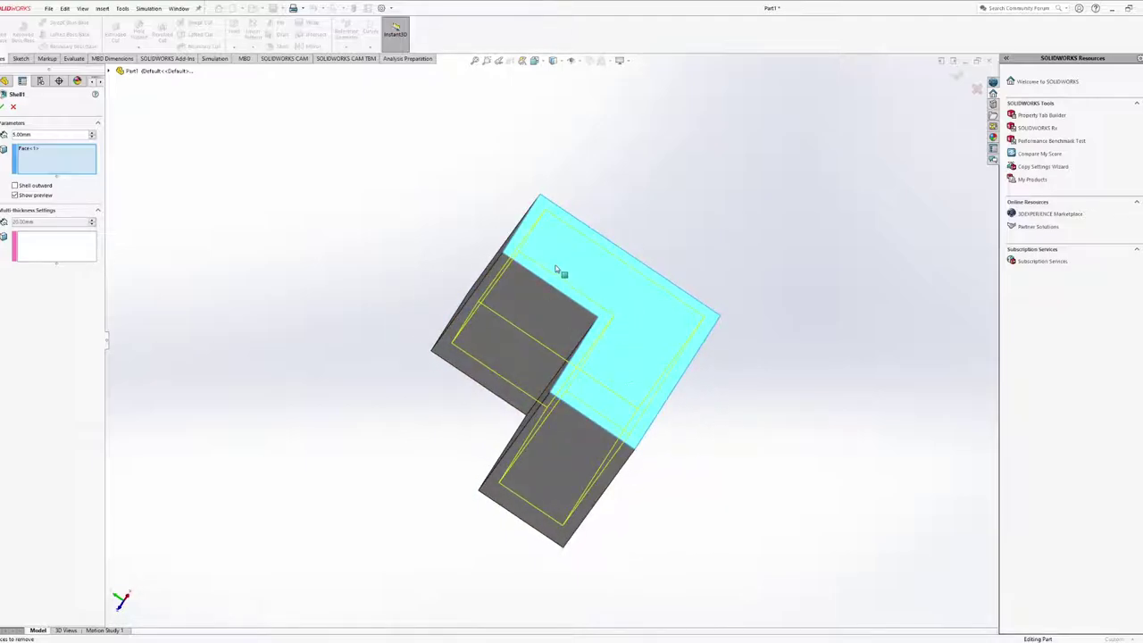
click(515, 325)
middle_drag(531, 368, 565, 352)
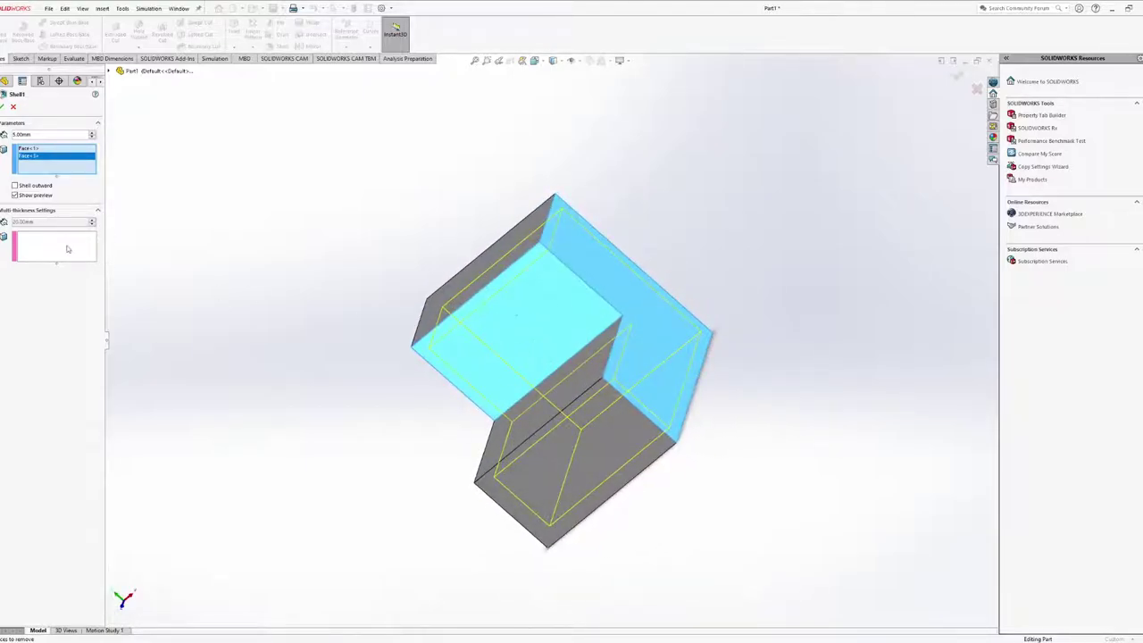
key(Return)
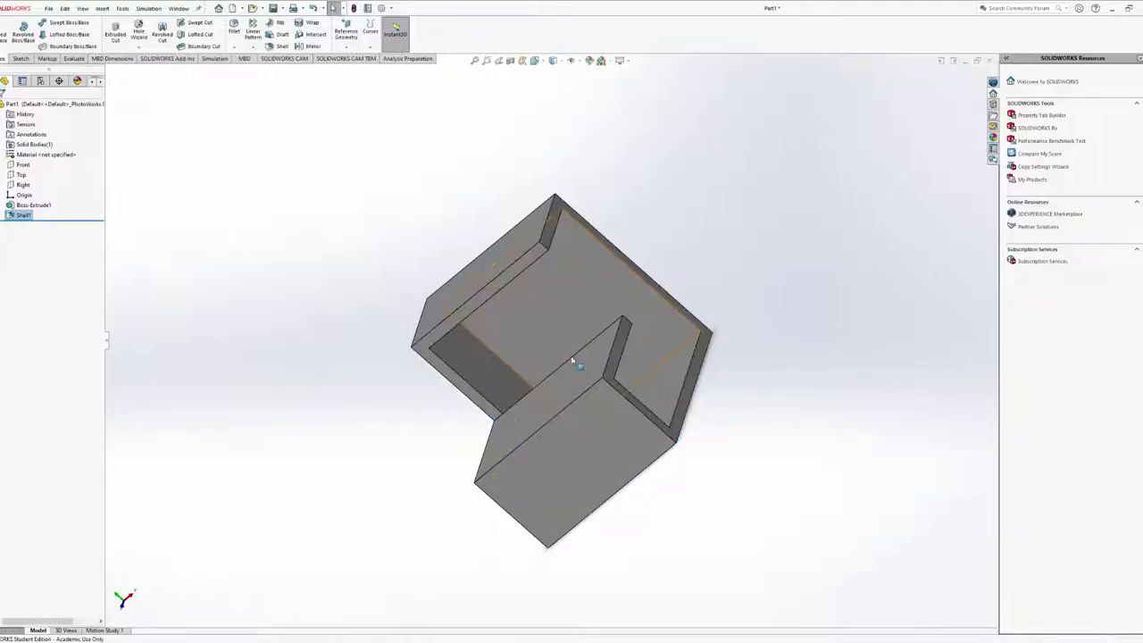
Add the remaining inner side face as Face<3> to remove and rebuild Shell1
middle_drag(571, 357, 563, 321)
middle_drag(597, 444, 561, 341)
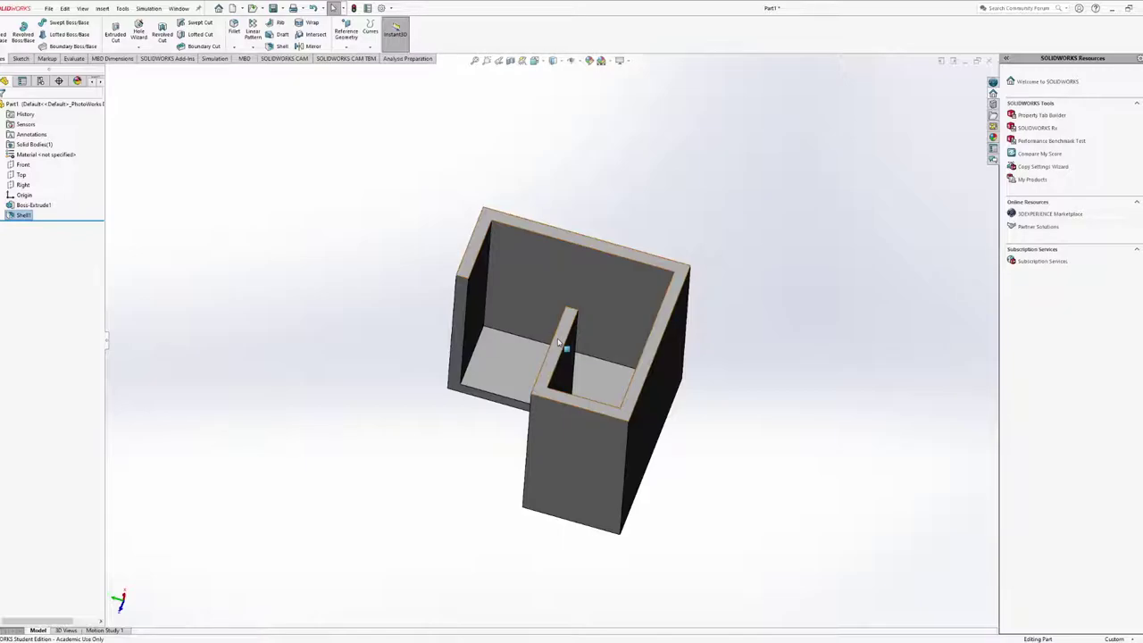
middle_drag(561, 339, 669, 340)
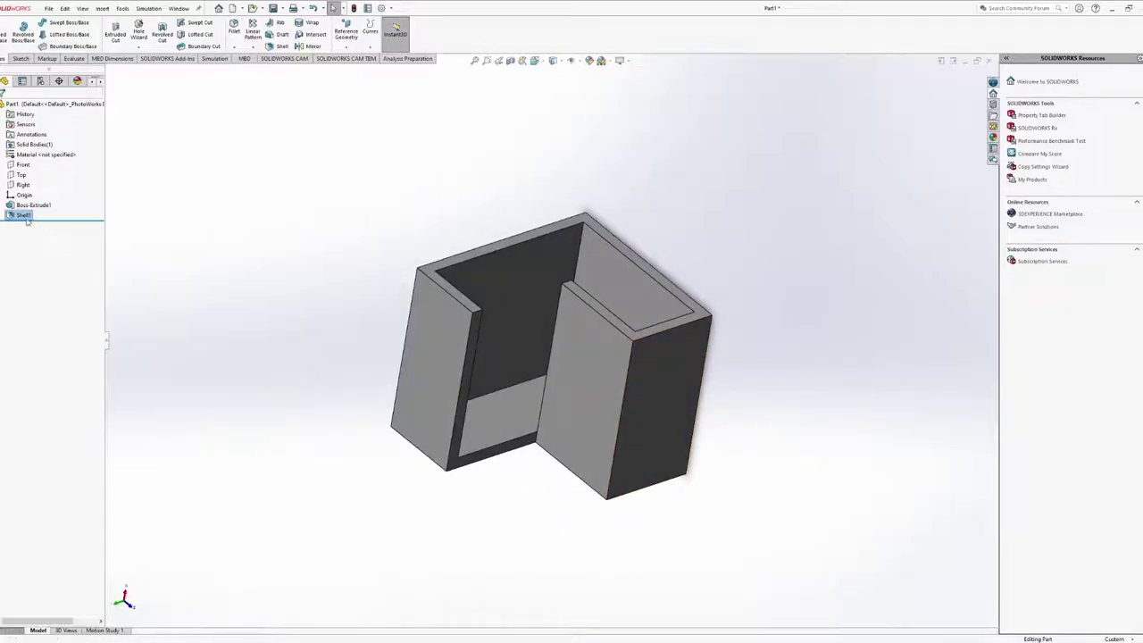
click(561, 403)
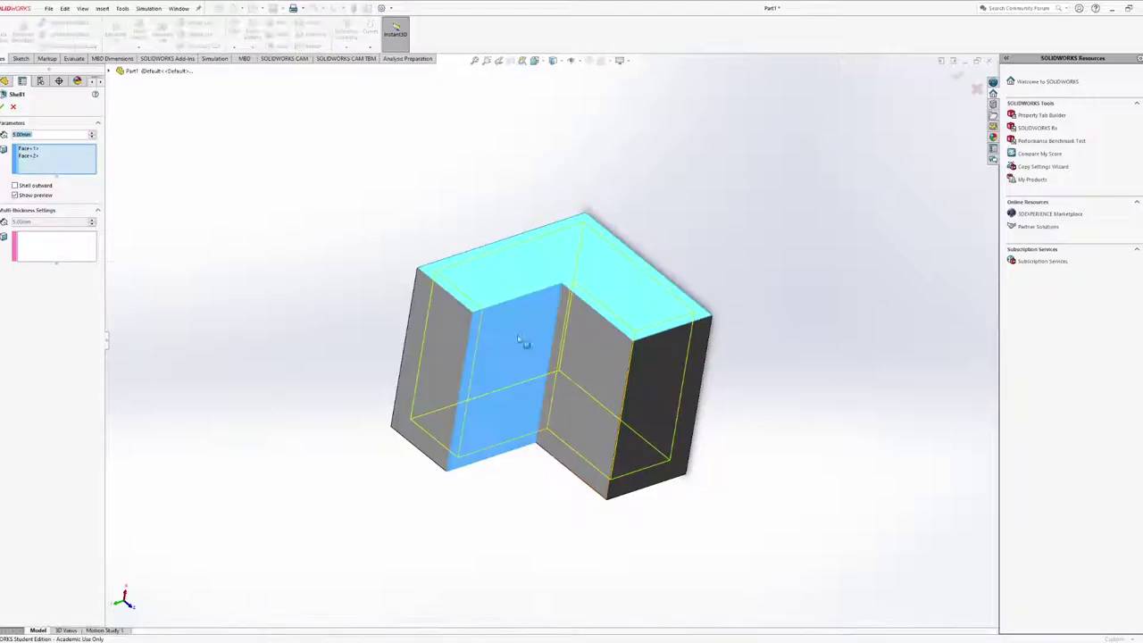
click(575, 393)
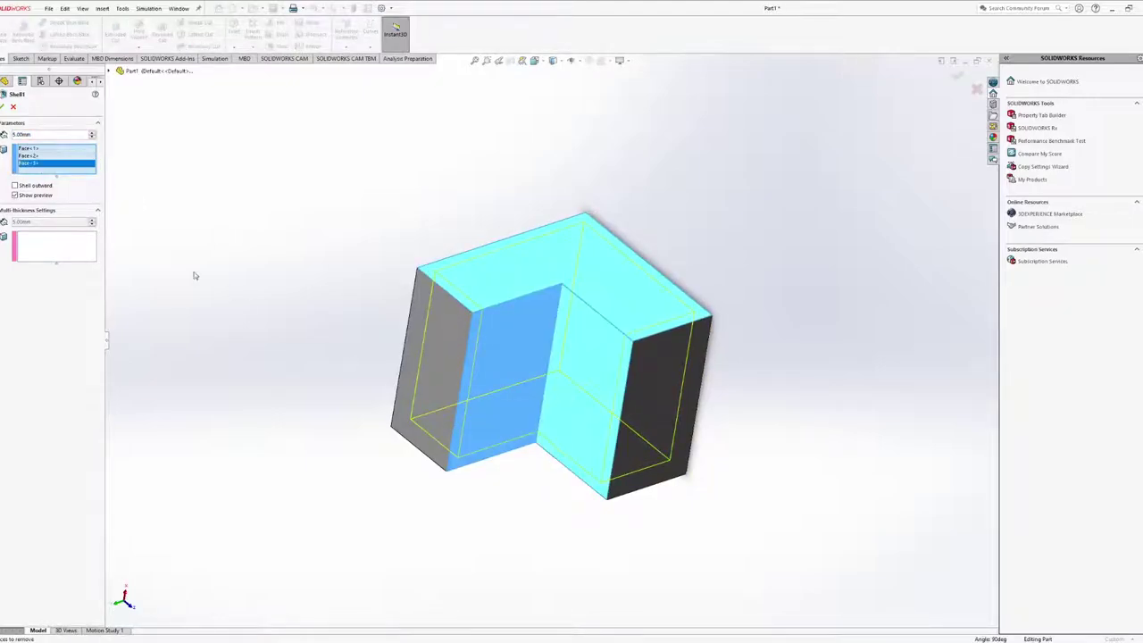
click(5, 107)
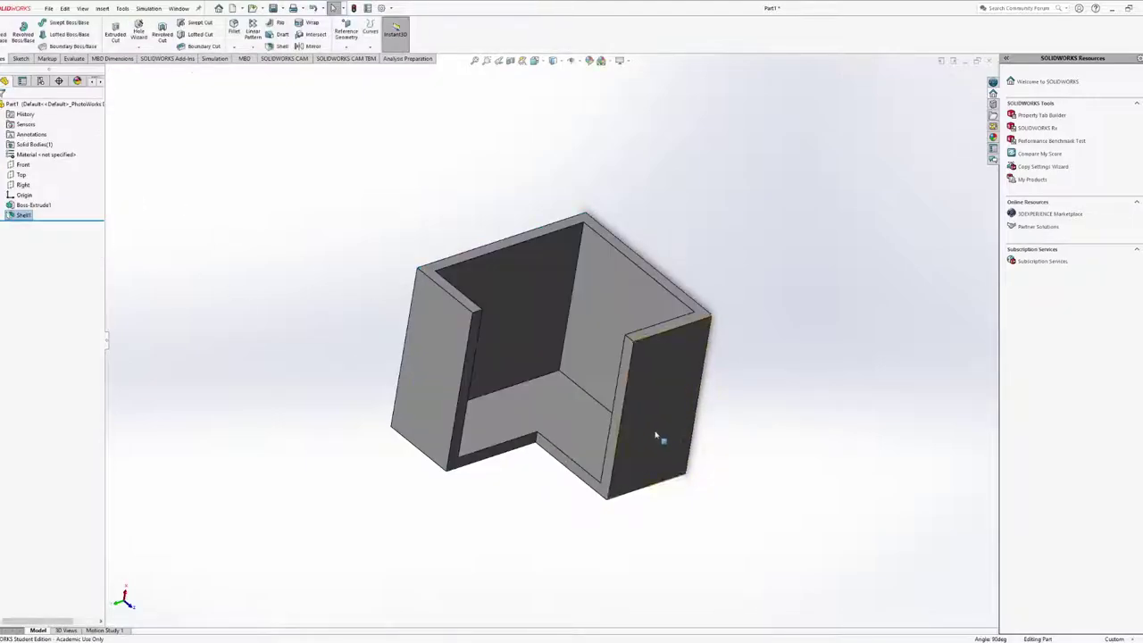
Orbit around the finished corner tray, then switch to the PowerPoint Shell slide
middle_drag(658, 438, 643, 576)
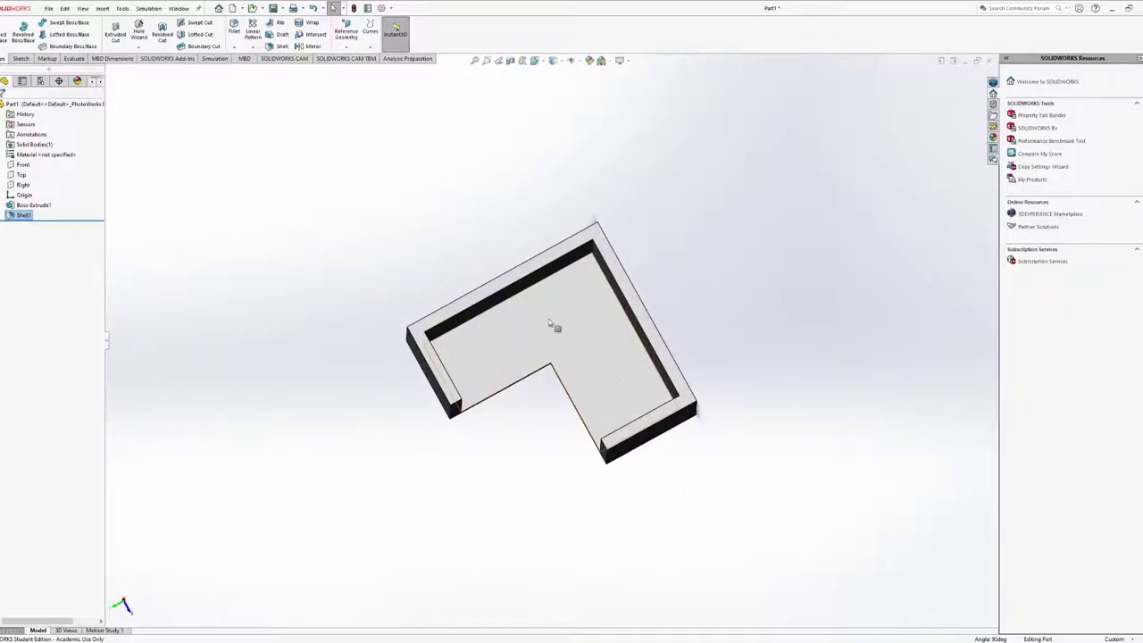
middle_drag(615, 393, 608, 321)
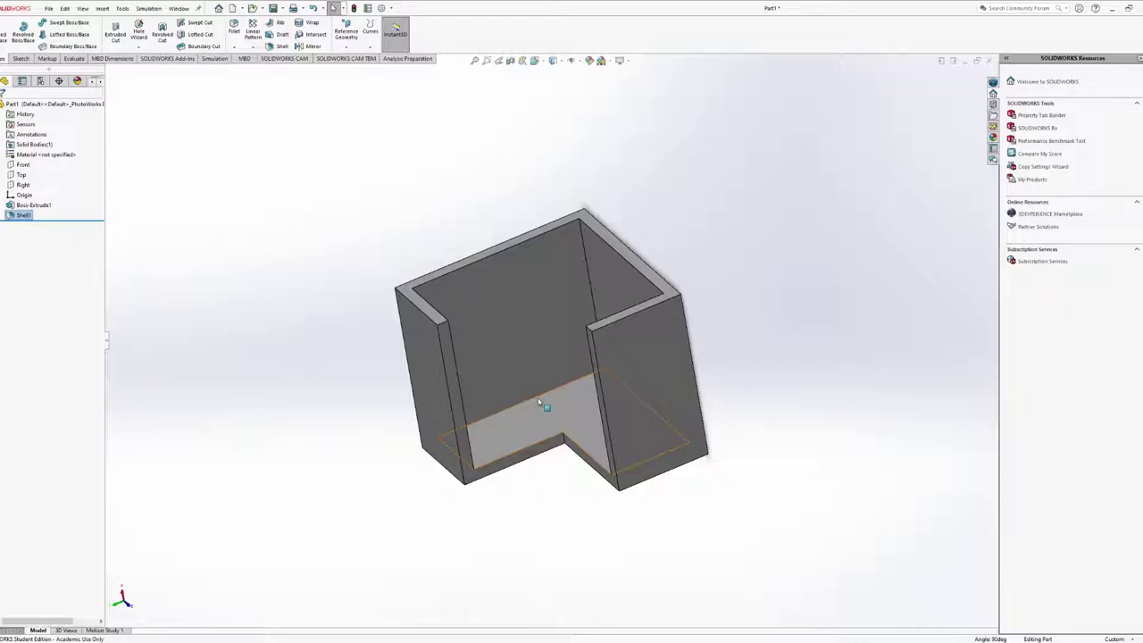
middle_drag(539, 403, 625, 539)
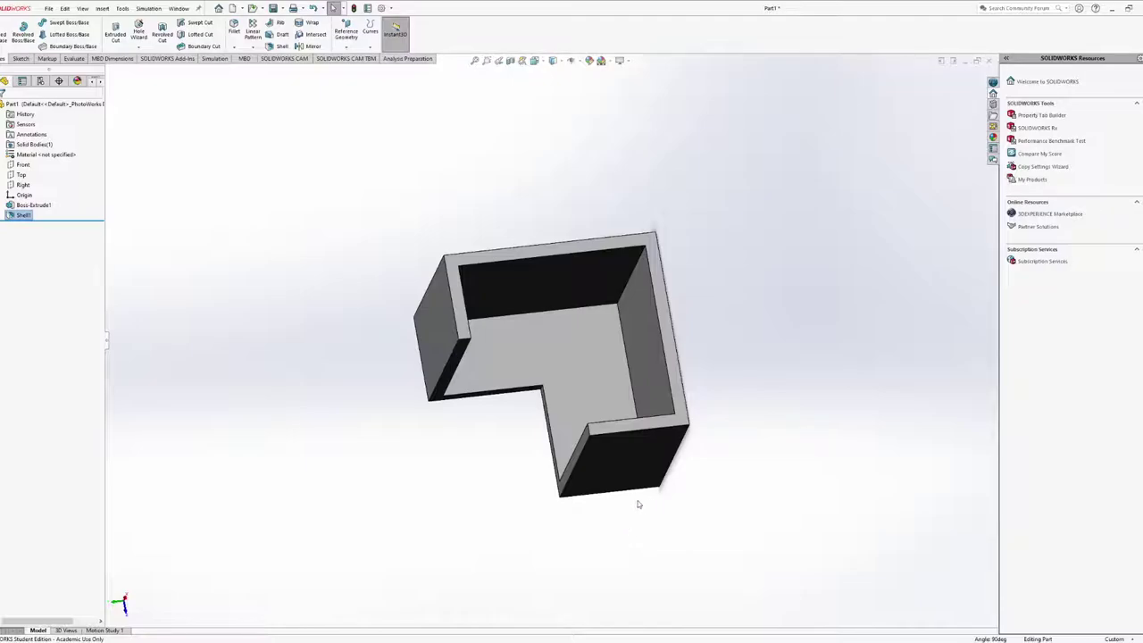
middle_drag(636, 501, 626, 325)
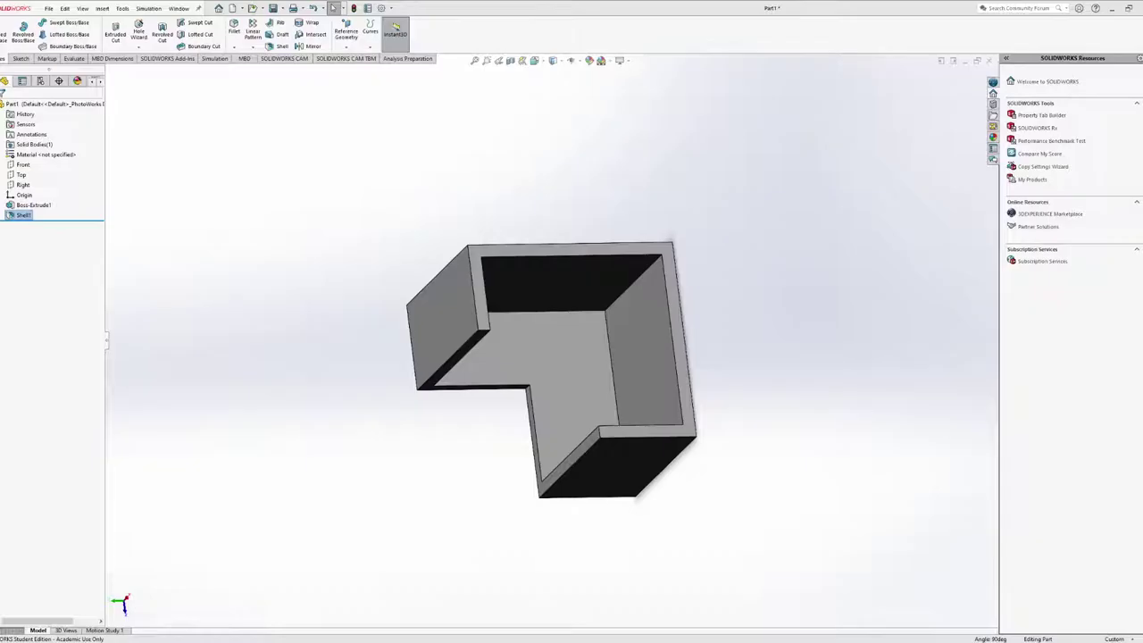
key(alt+Tab)
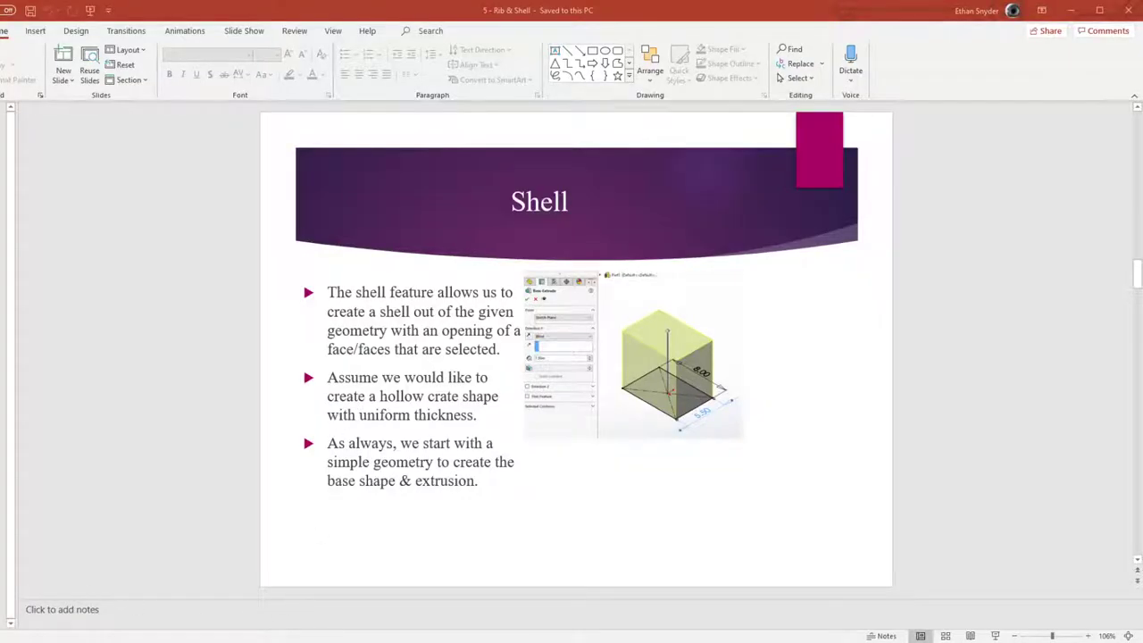
Scroll past the multi-thickness Shell slide to the Rib slide
scroll(449, 308, down, 1)
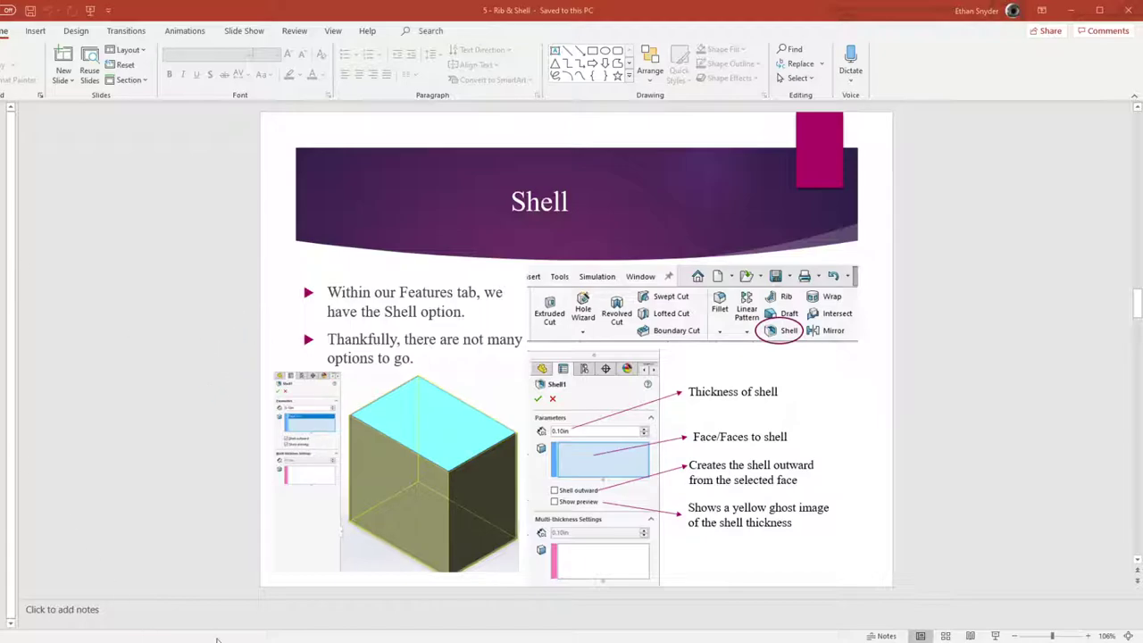
scroll(366, 369, down, 1)
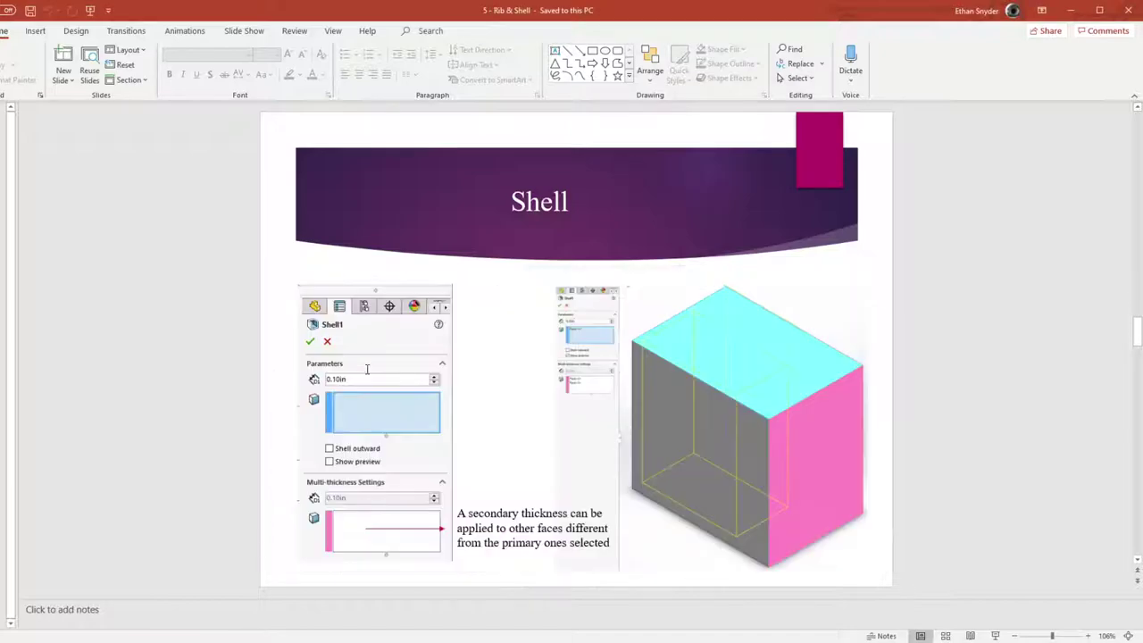
scroll(366, 368, down, 1)
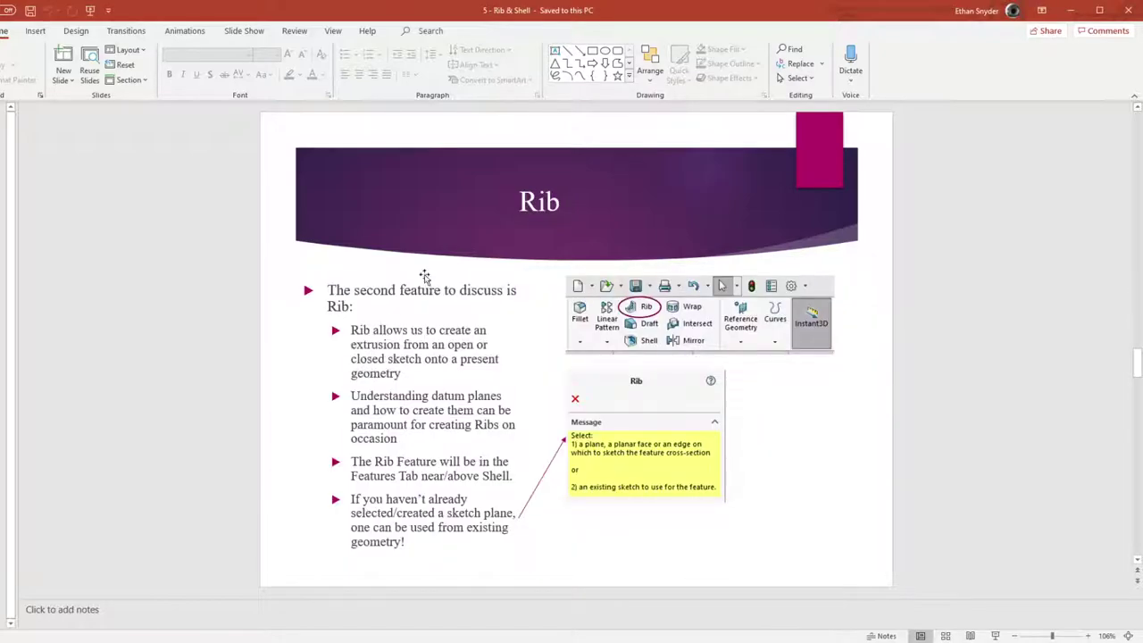
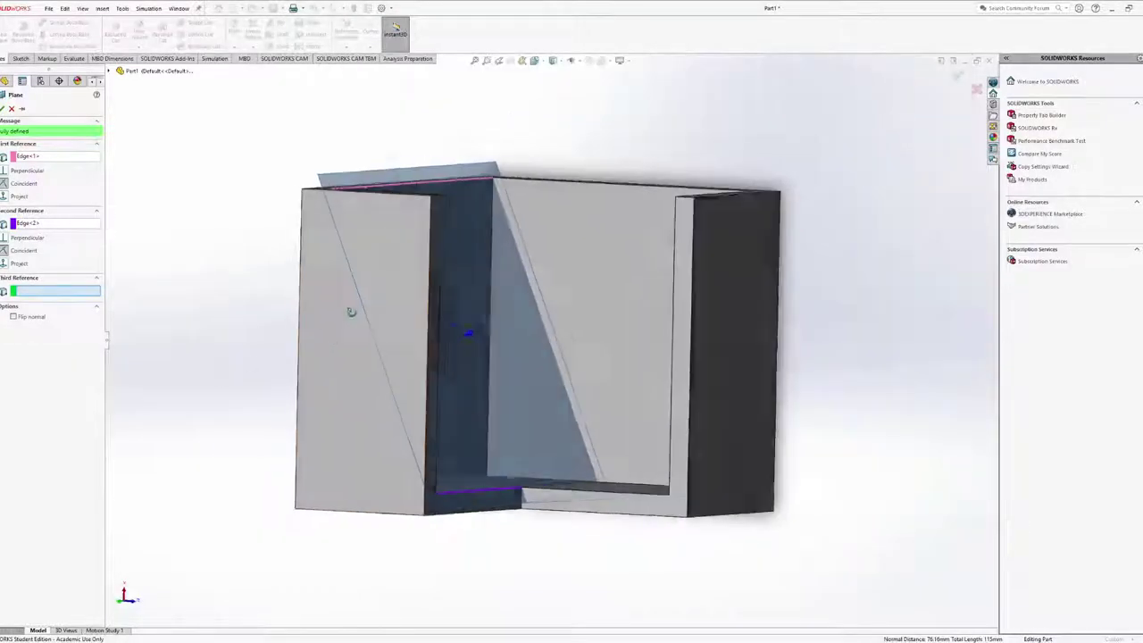
Accept the two-edge Plane2 and open a new sketch on it
middle_drag(349, 309, 281, 358)
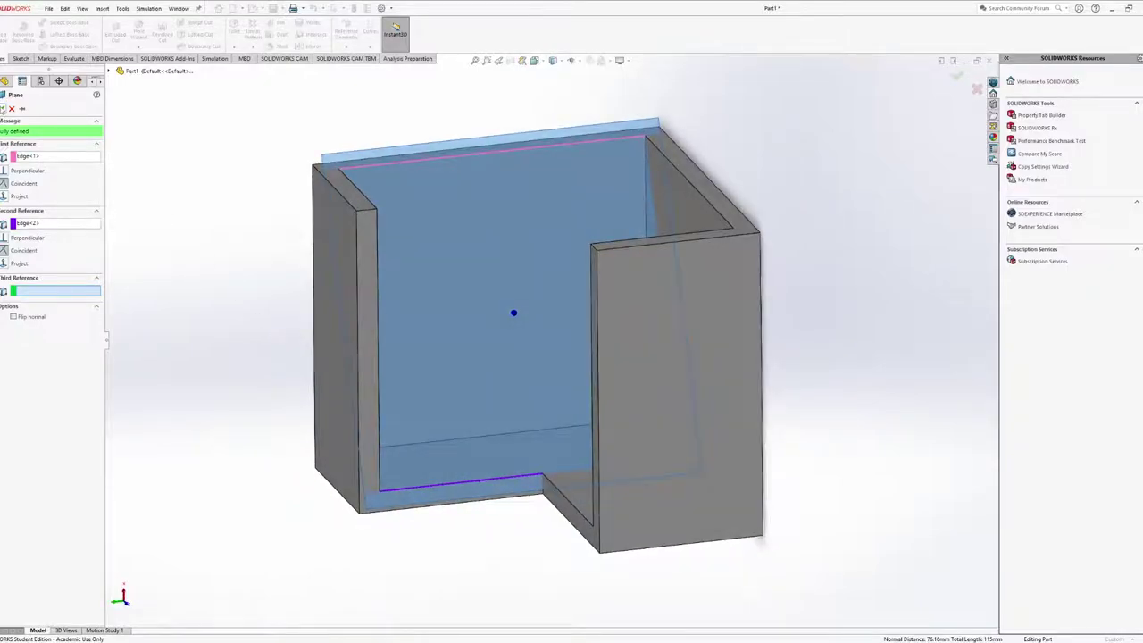
key(Return)
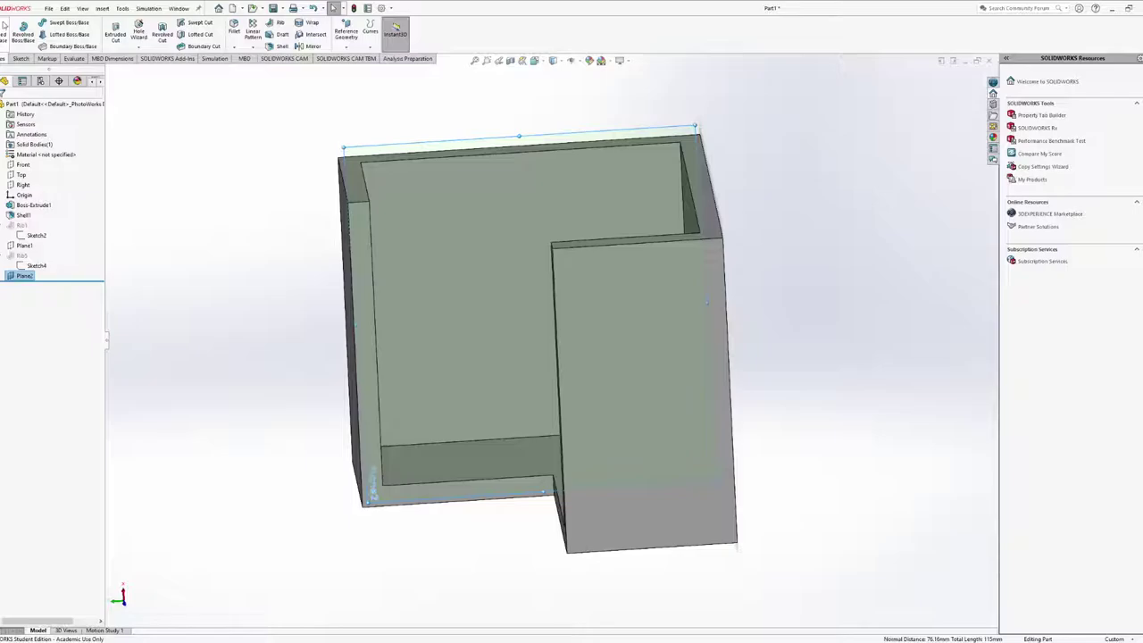
click(20, 58)
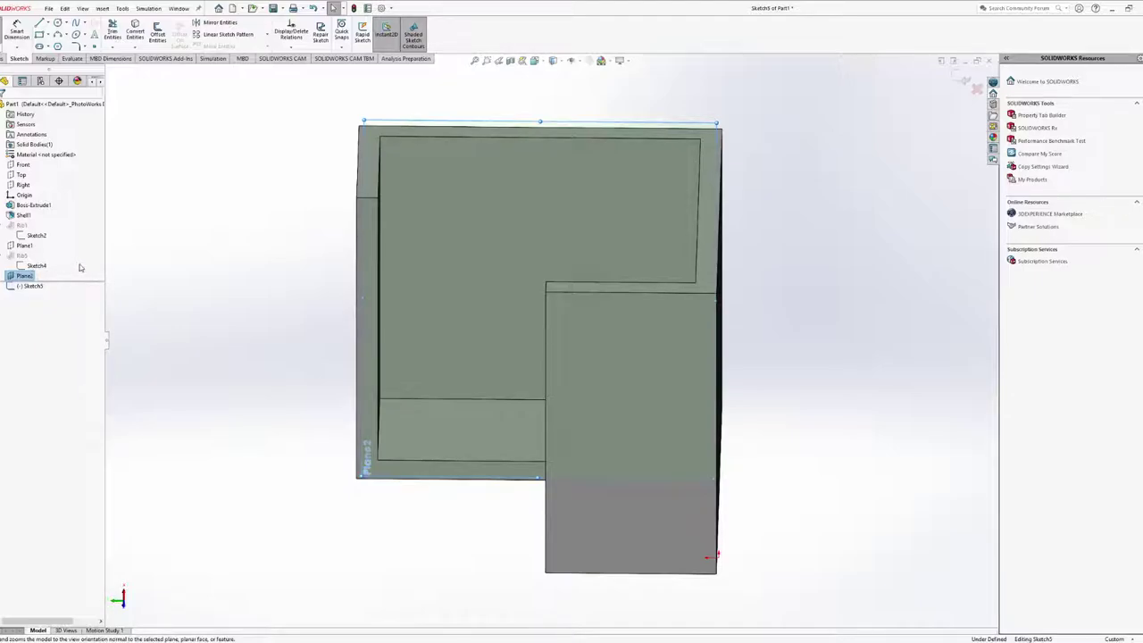
Draw two connected lines from the left wall down to the inner corner and up to the right wall
key(ctrl+8)
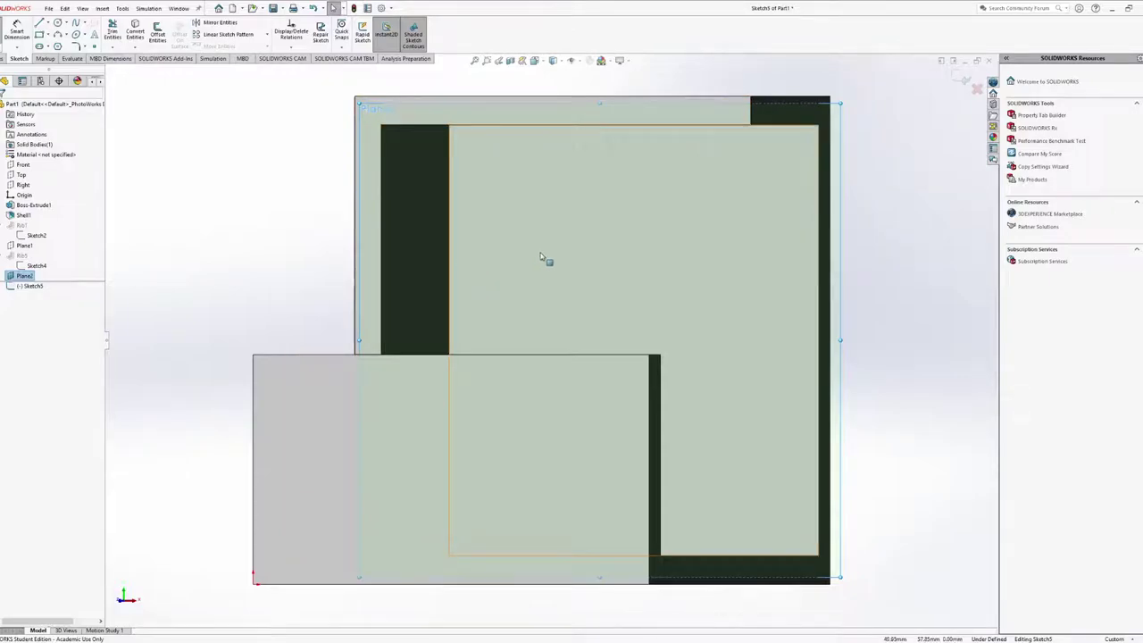
ctrl+middle_drag(637, 262, 568, 242)
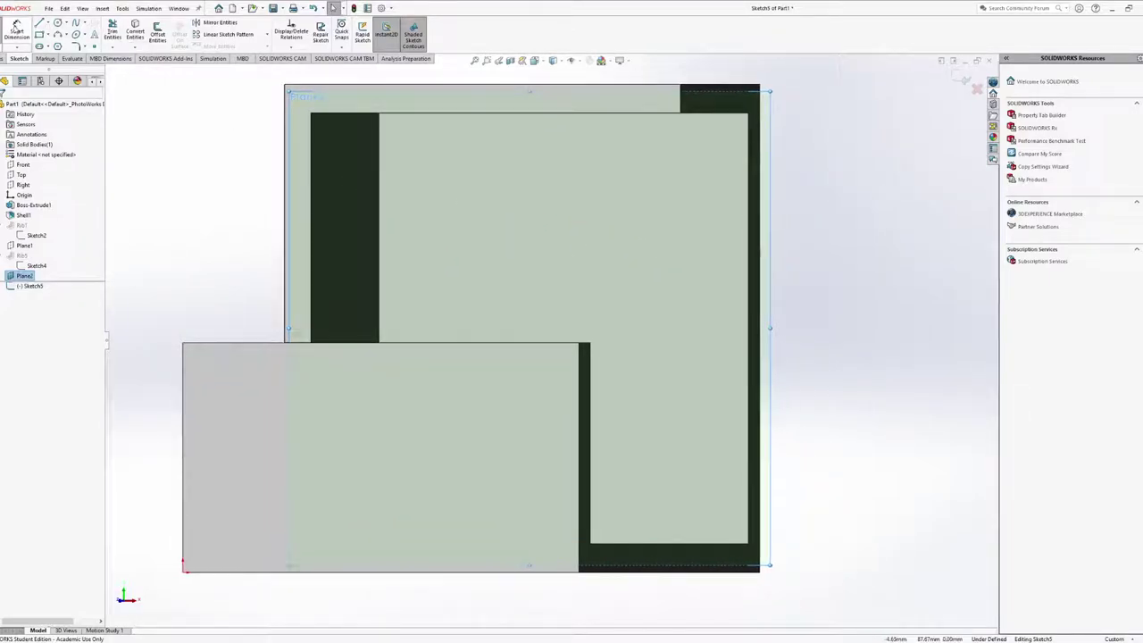
click(38, 23)
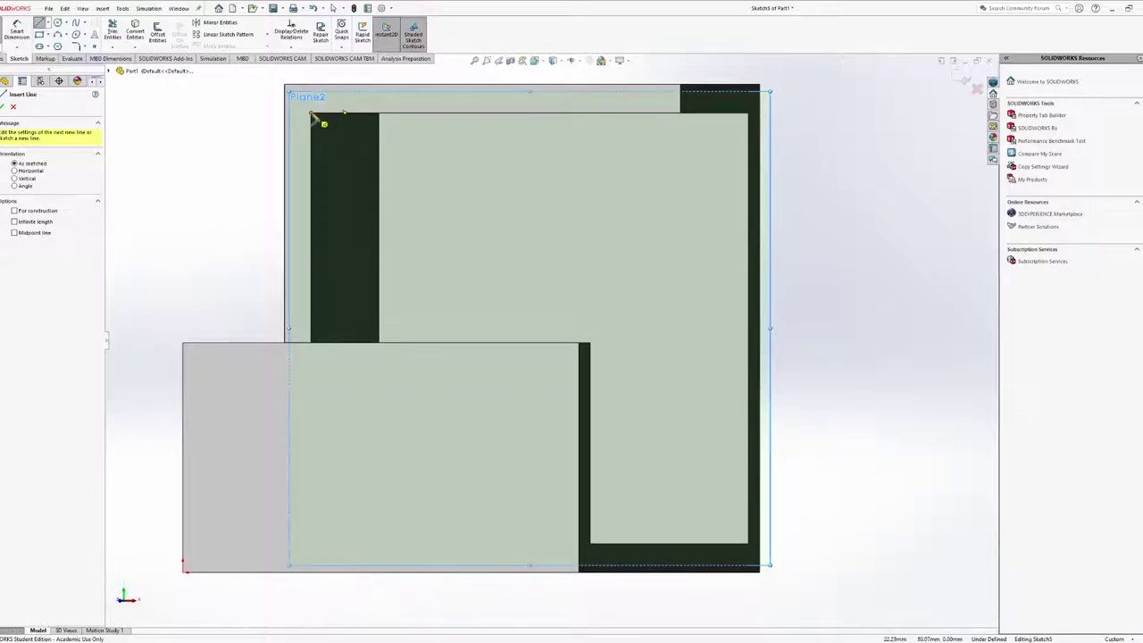
click(310, 228)
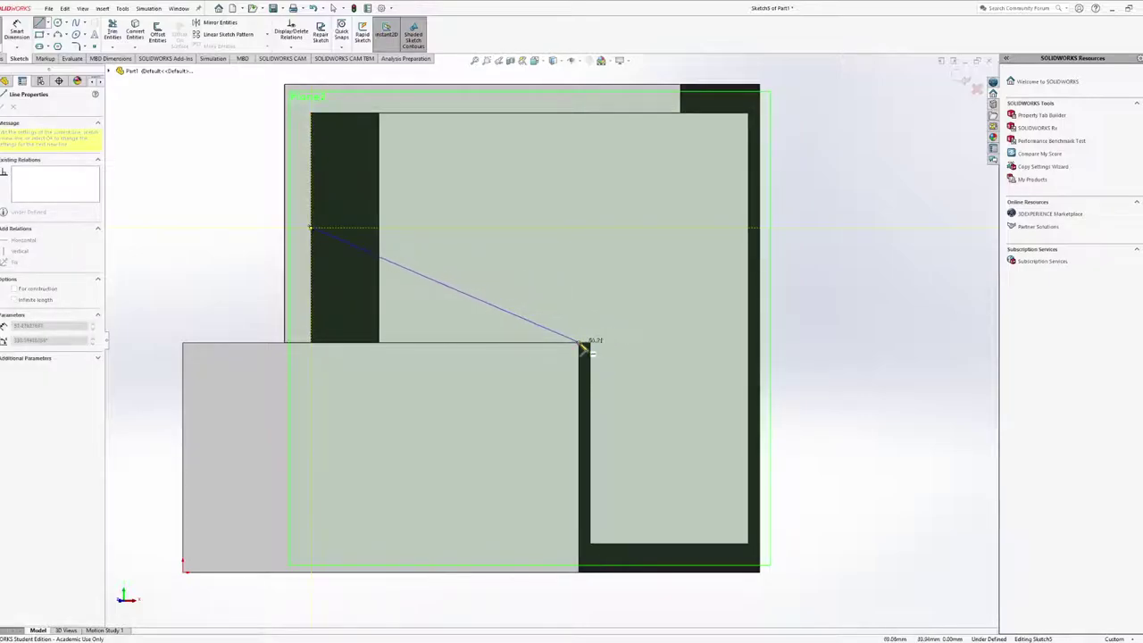
click(580, 342)
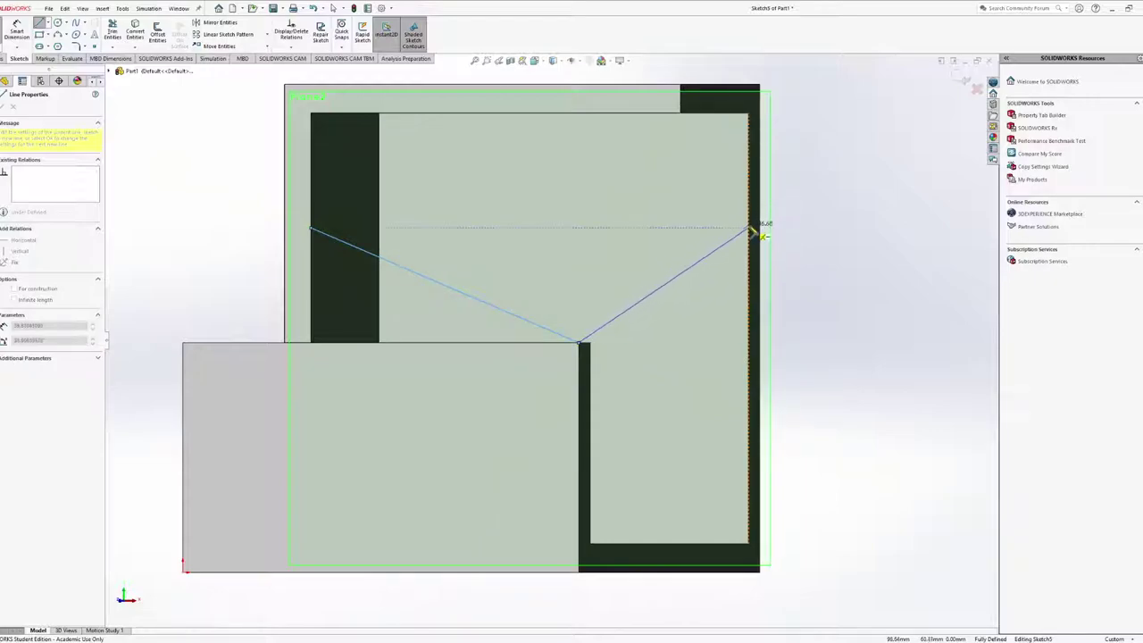
click(750, 227)
click(308, 222)
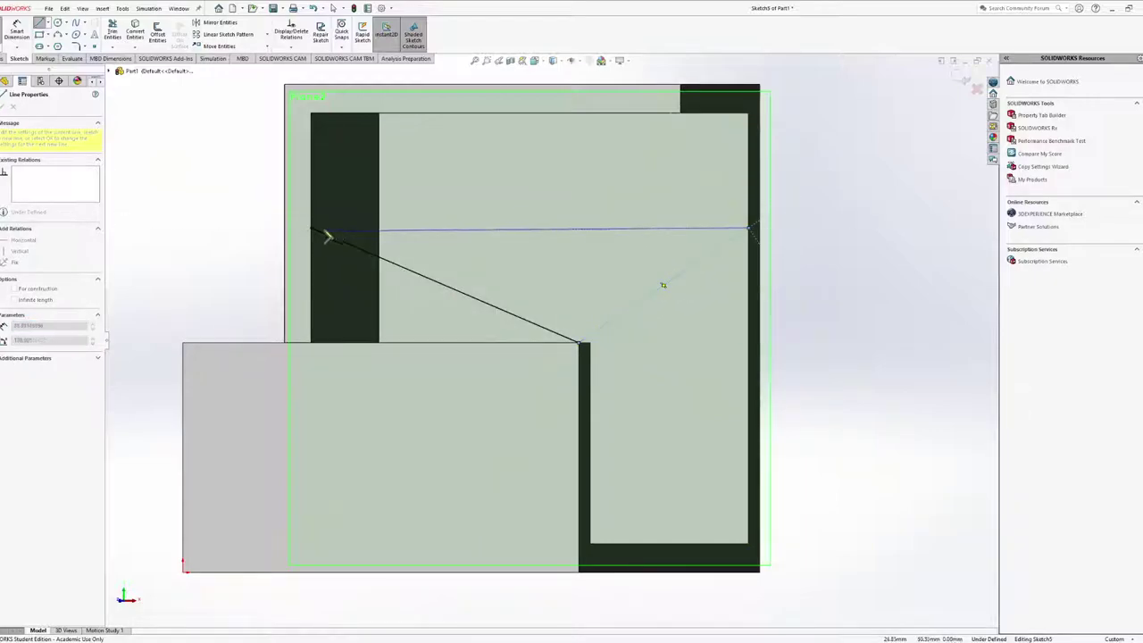
key(Escape)
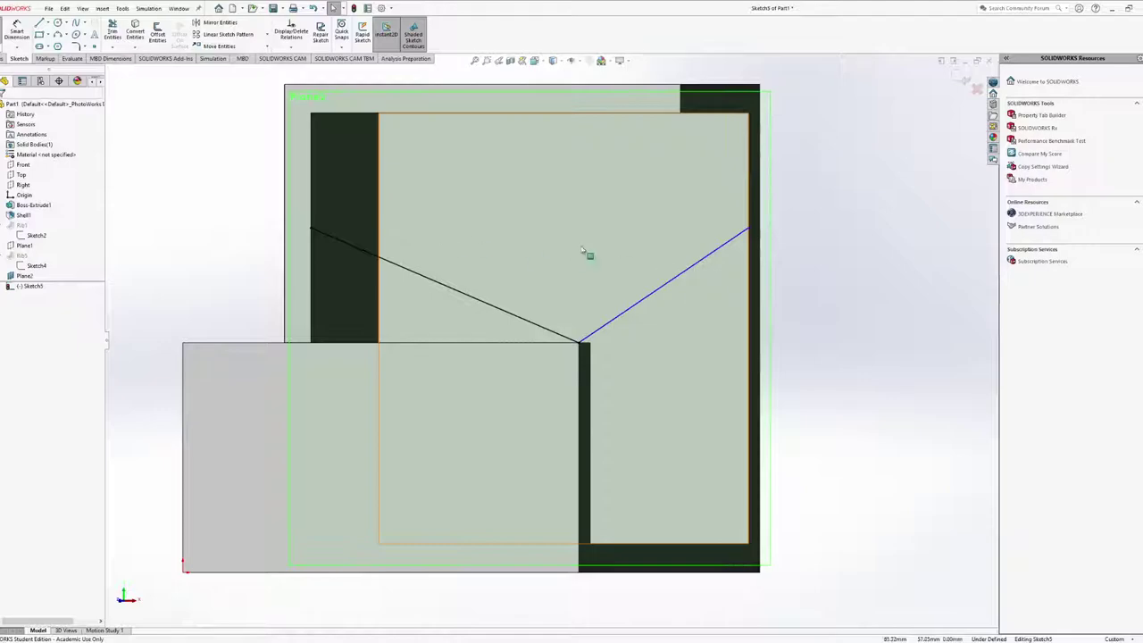
Fully define Sketch5 with automatic relations and dimensions
click(291, 41)
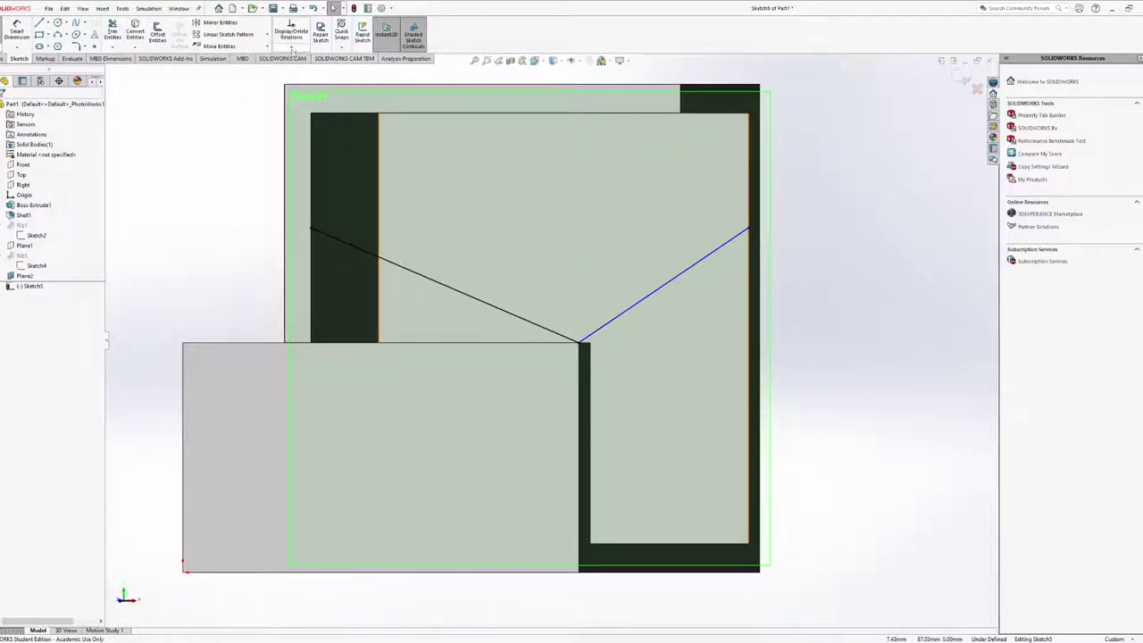
click(295, 54)
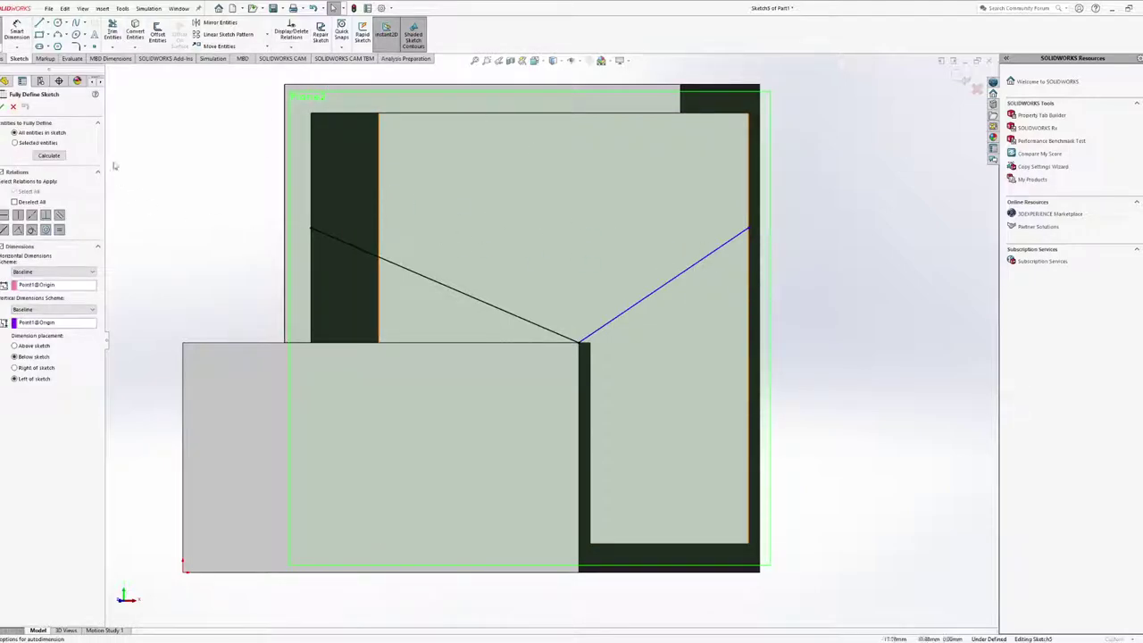
click(4, 106)
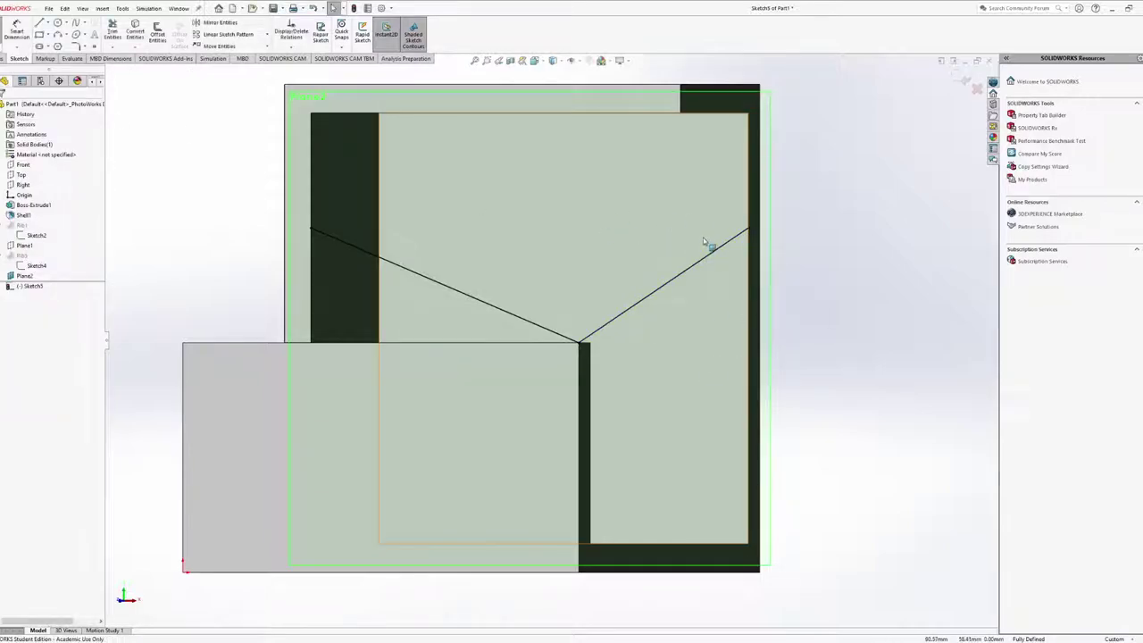
Start a rib from the V-shaped Sketch5, previewing 4.00 mm thick with 1.00° draft
mouse_move(727, 258)
middle_down()
mouse_move(763, 234)
mouse_move(829, 344)
mouse_move(794, 390)
mouse_move(612, 378)
mouse_move(719, 408)
mouse_move(635, 472)
mouse_move(594, 417)
mouse_move(510, 401)
mouse_move(584, 383)
mouse_move(536, 393)
middle_up()
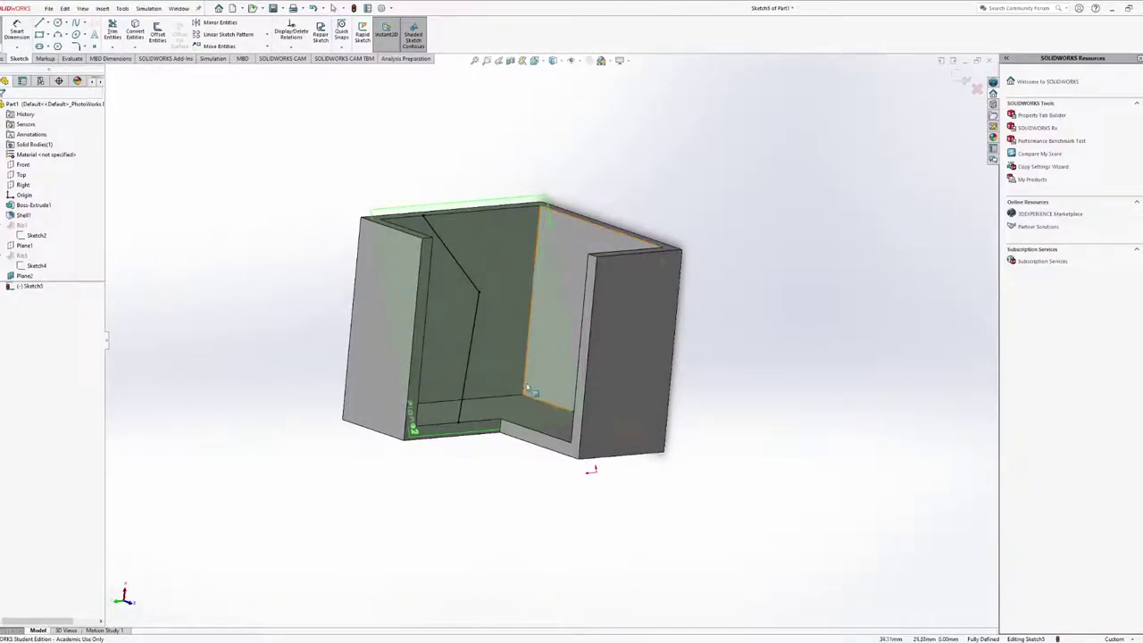
click(18, 256)
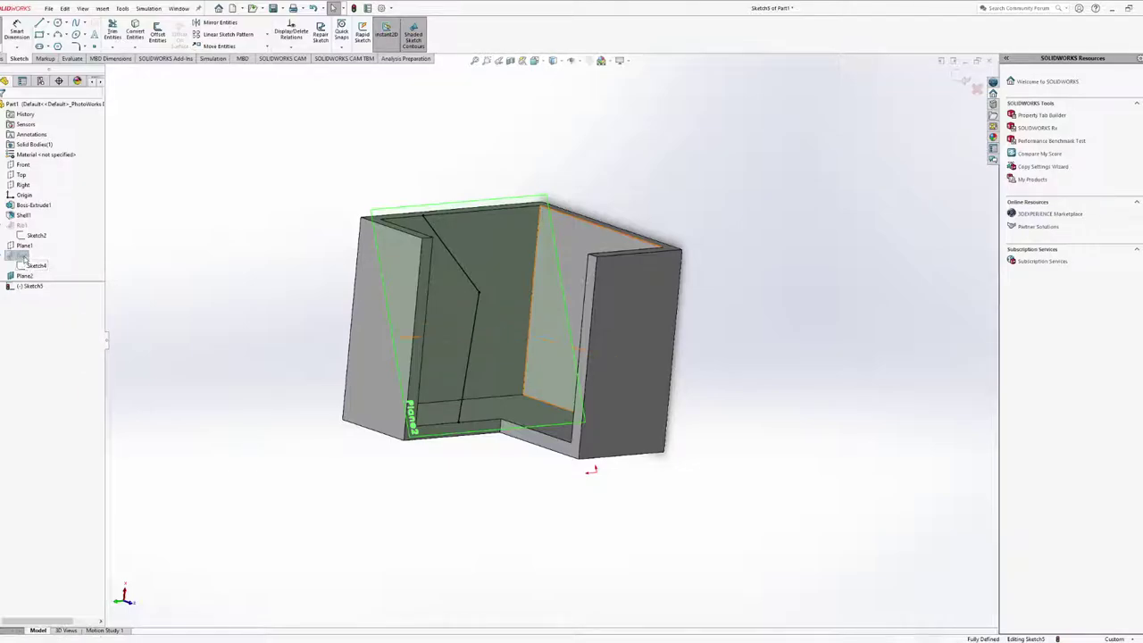
middle_drag(576, 304, 533, 328)
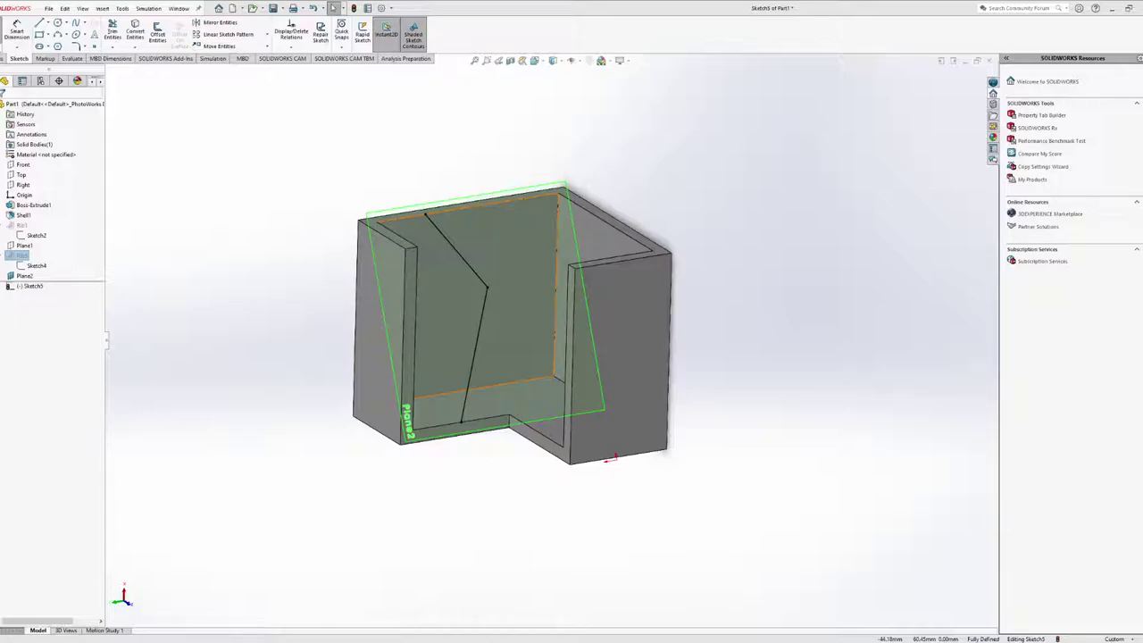
middle_drag(546, 275, 557, 333)
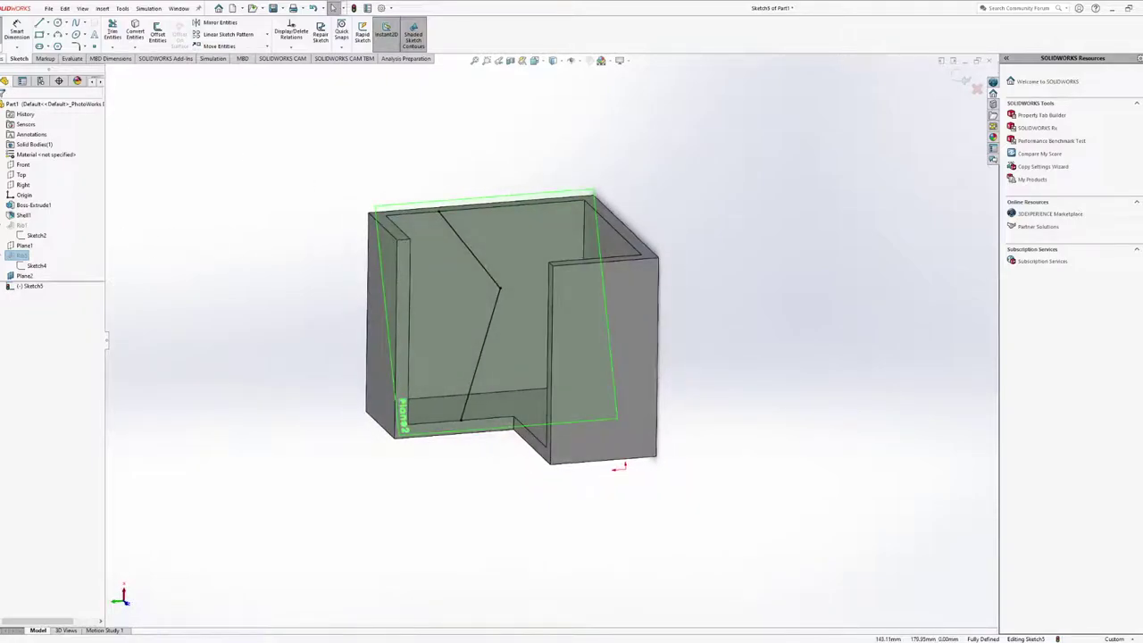
click(5, 58)
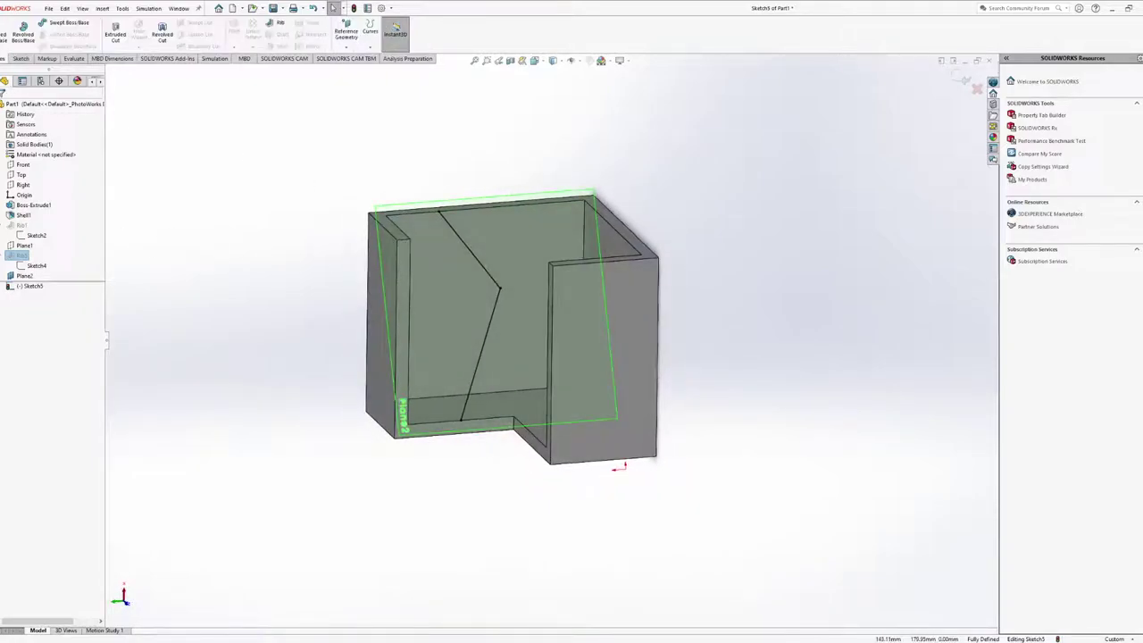
click(280, 24)
Extrude the 4 mm rib normal to the sketch plane and confirm it as Rib6
mouse_move(580, 268)
middle_down()
mouse_move(610, 260)
mouse_move(544, 287)
middle_up()
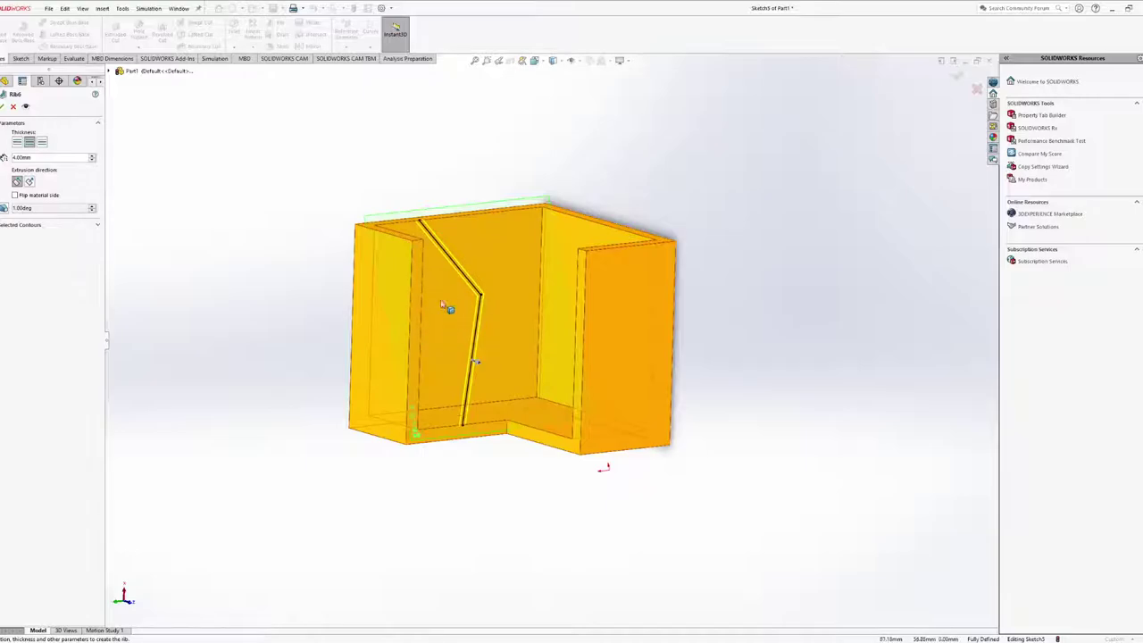
middle_drag(449, 306, 285, 373)
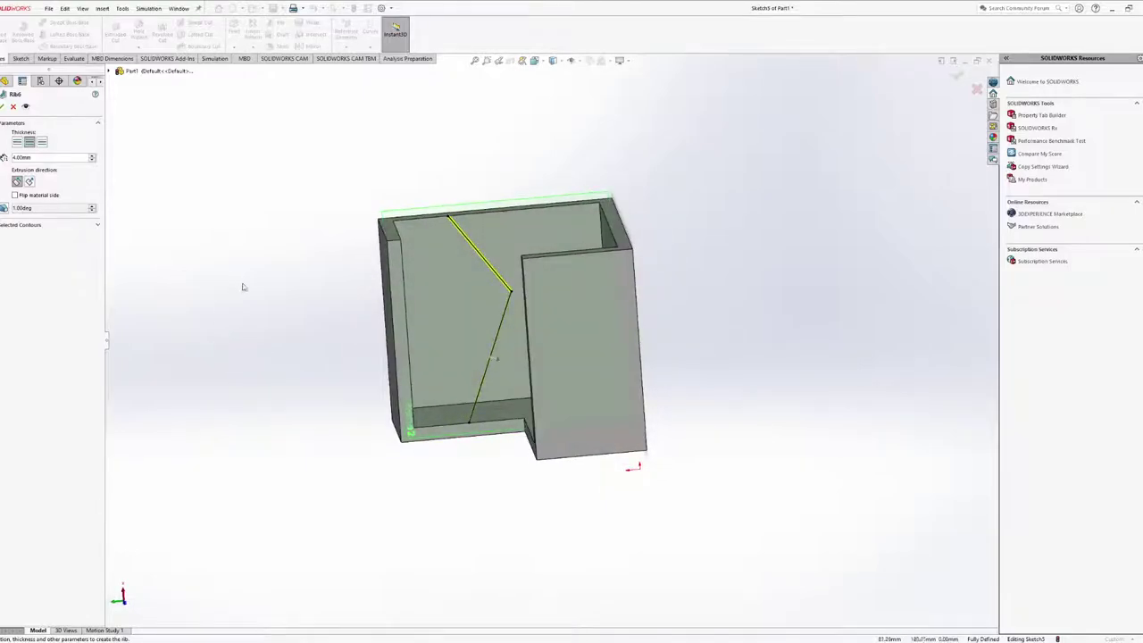
middle_drag(242, 287, 256, 290)
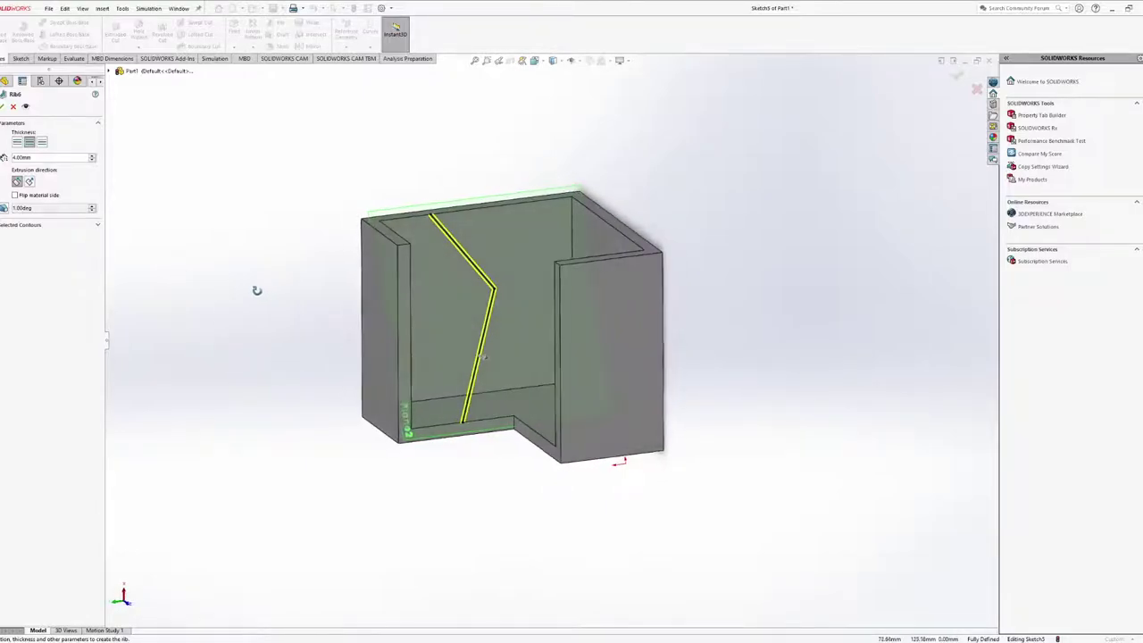
click(28, 182)
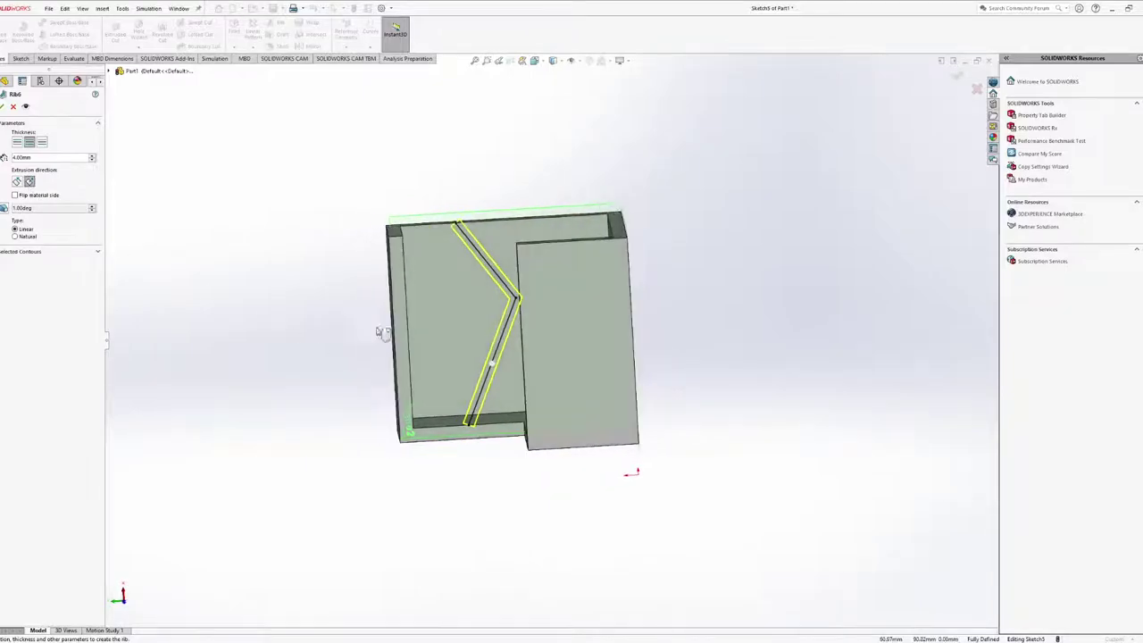
scroll(576, 299, up, 3)
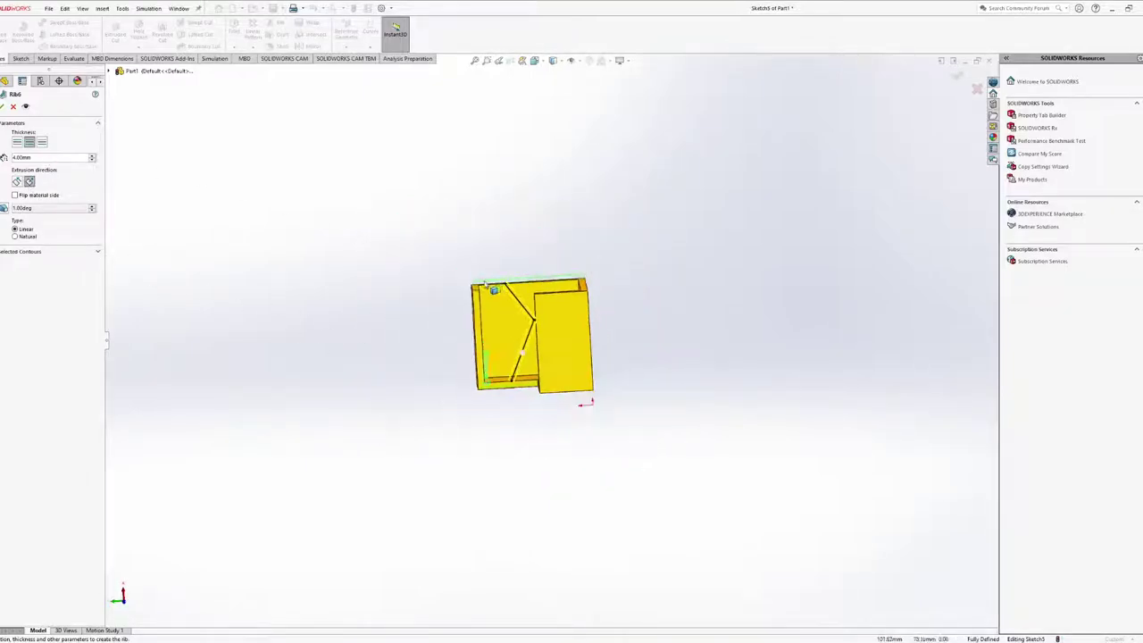
scroll(573, 386, down, 6)
middle_drag(527, 286, 562, 308)
mouse_move(587, 408)
middle_down()
mouse_move(607, 408)
mouse_move(589, 406)
middle_up()
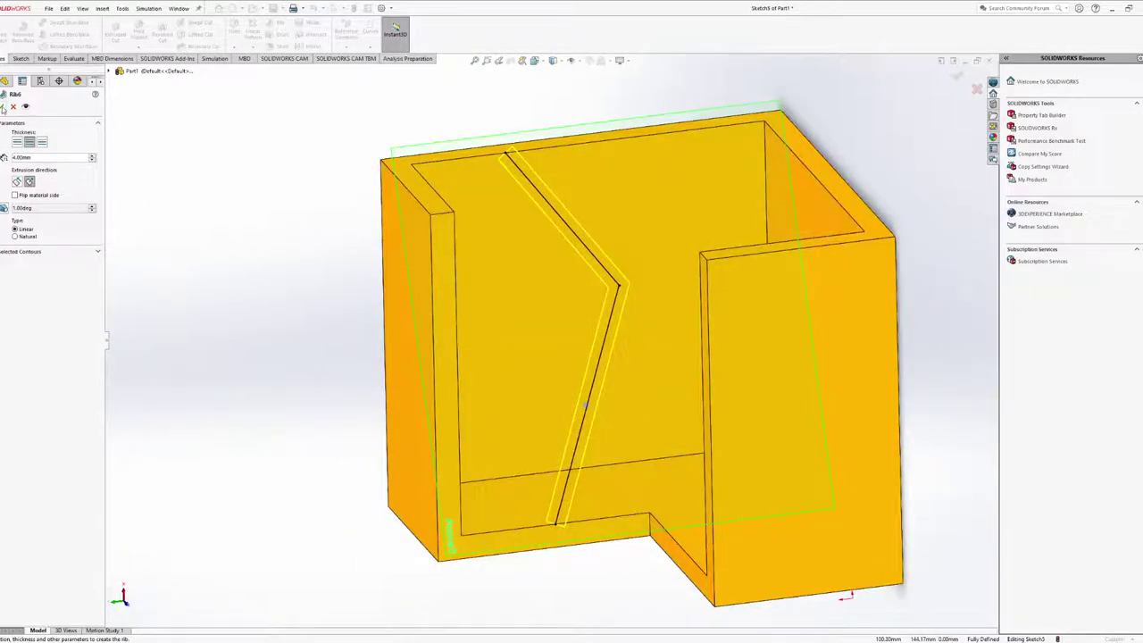
click(3, 106)
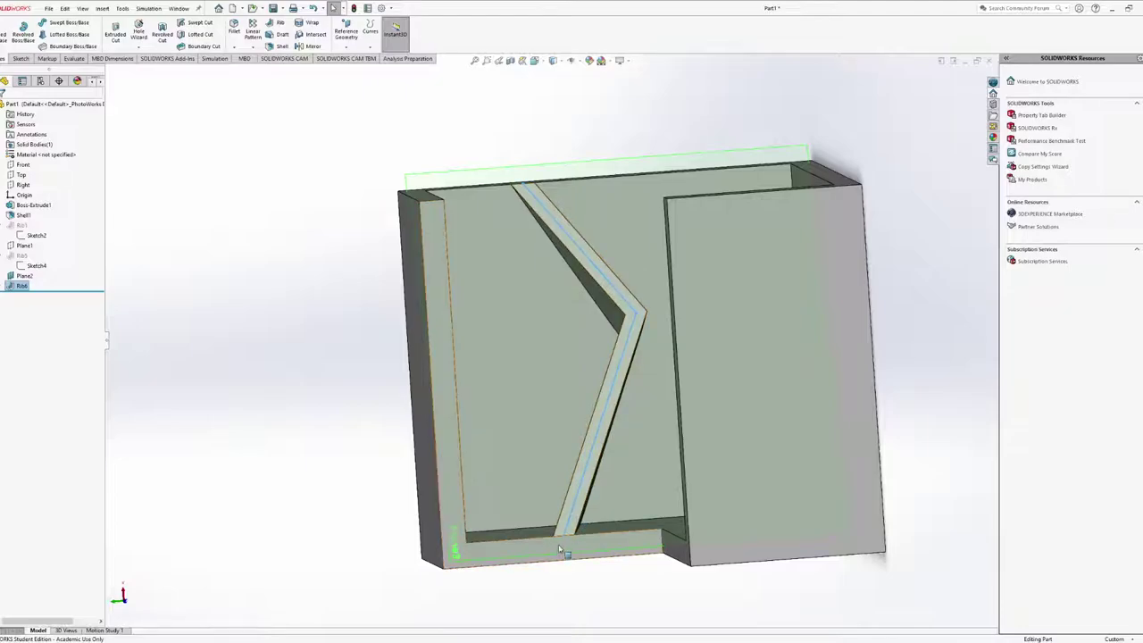
scroll(585, 550, up, 5)
scroll(528, 351, down, 10)
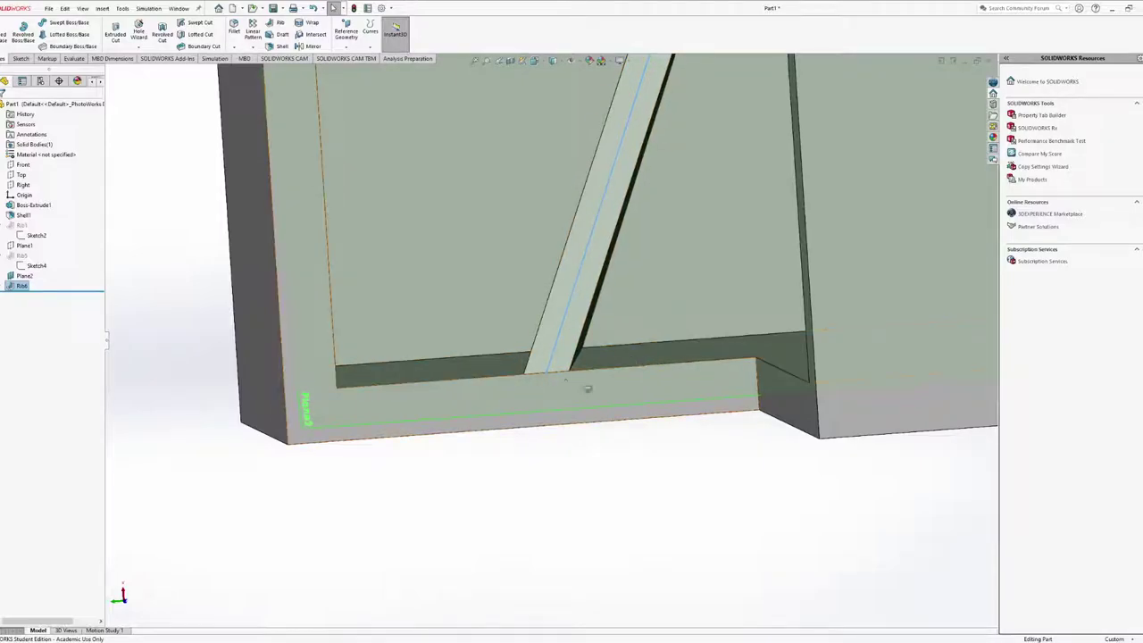
scroll(585, 388, up, 5)
ctrl+middle_drag(584, 390, 638, 384)
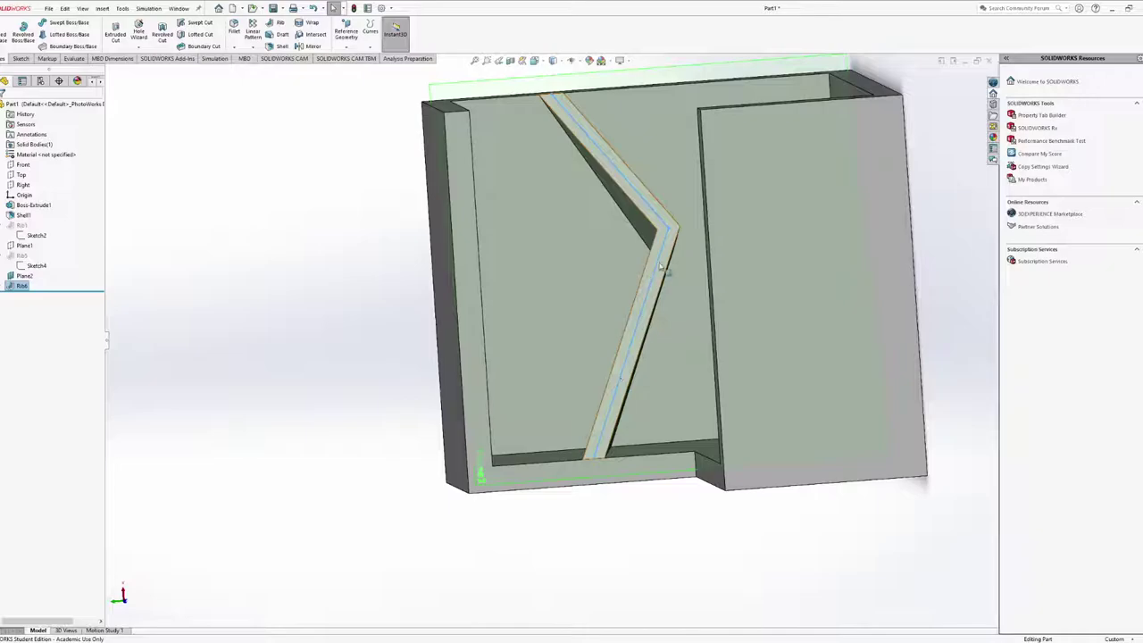
middle_drag(661, 266, 625, 270)
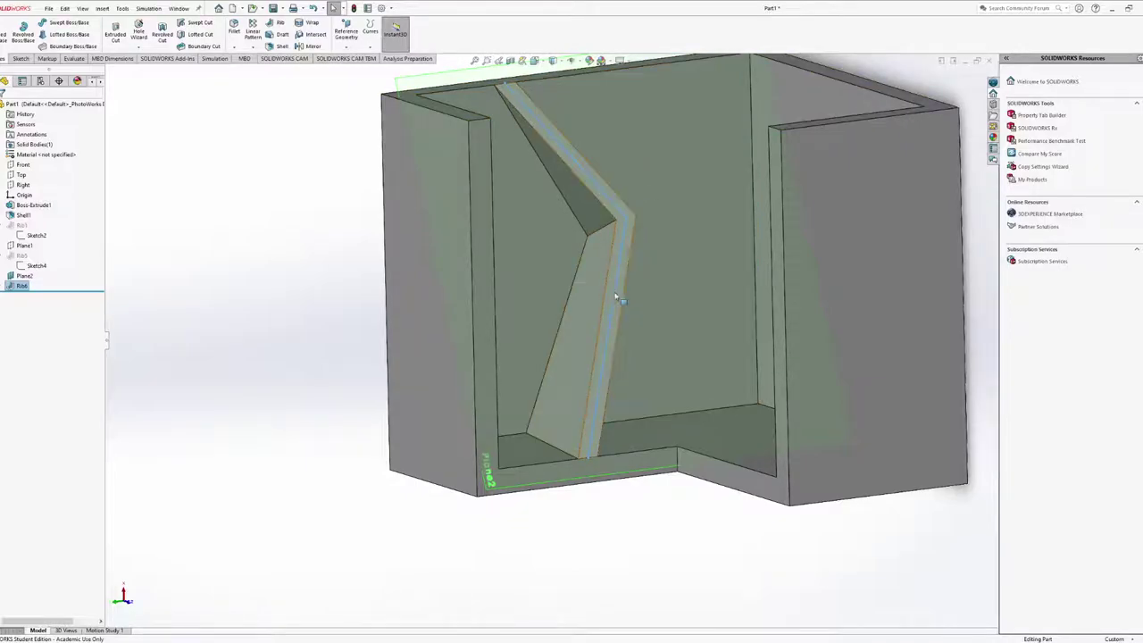
middle_drag(615, 292, 536, 375)
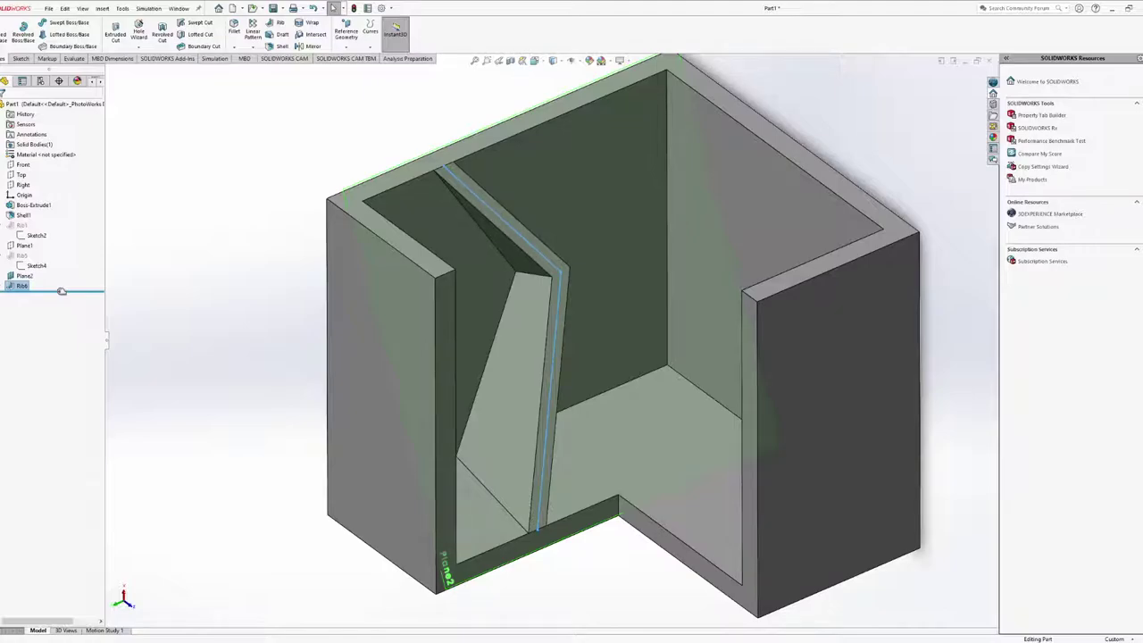
Suppress Rib6 and unsuppress Rib1 to compare the rib variants
click(22, 286)
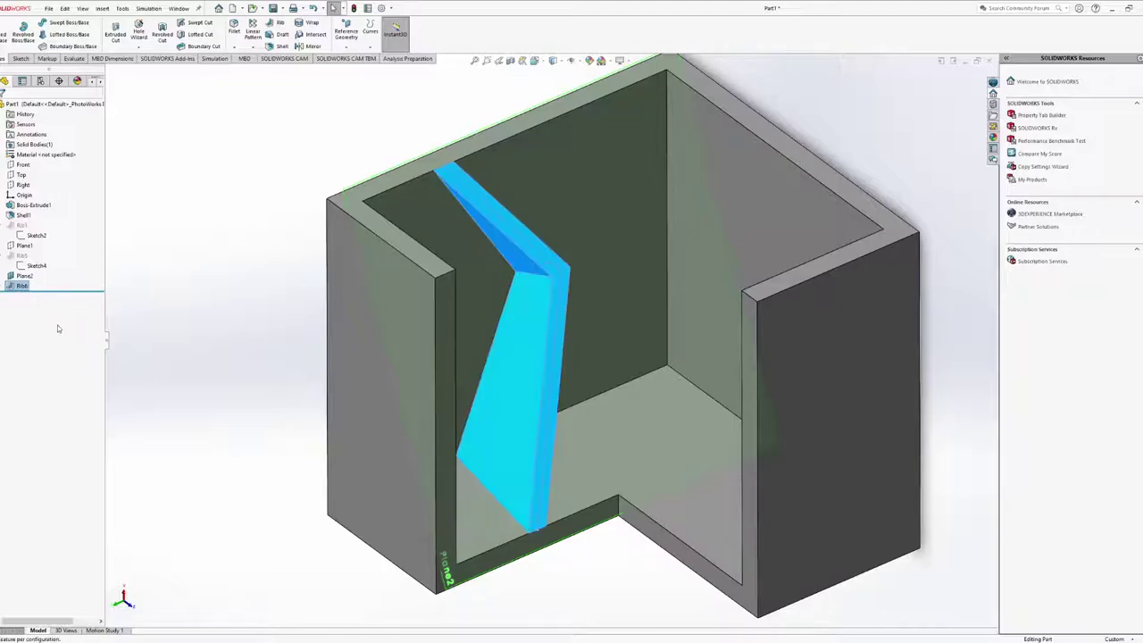
click(52, 262)
click(20, 226)
click(58, 203)
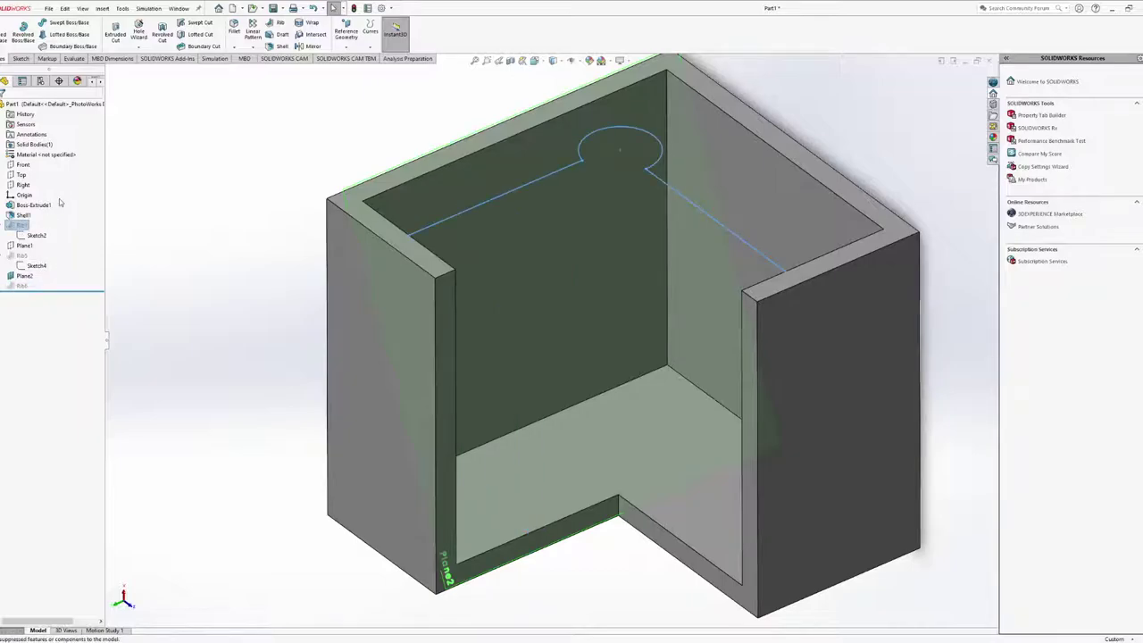
middle_drag(384, 294, 306, 316)
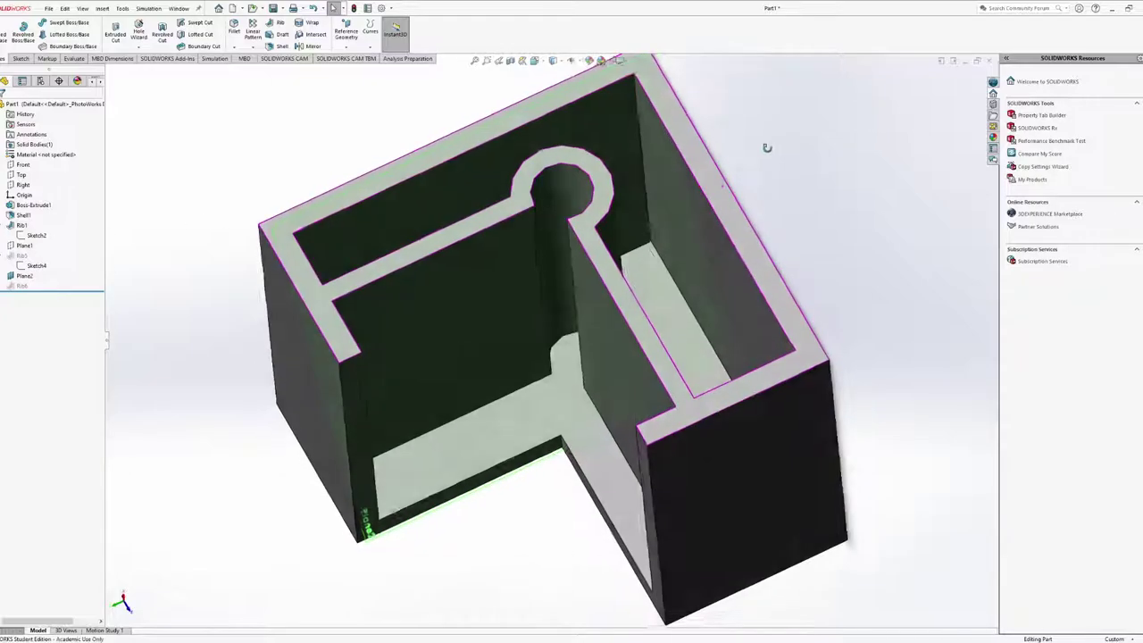
middle_drag(765, 145, 782, 235)
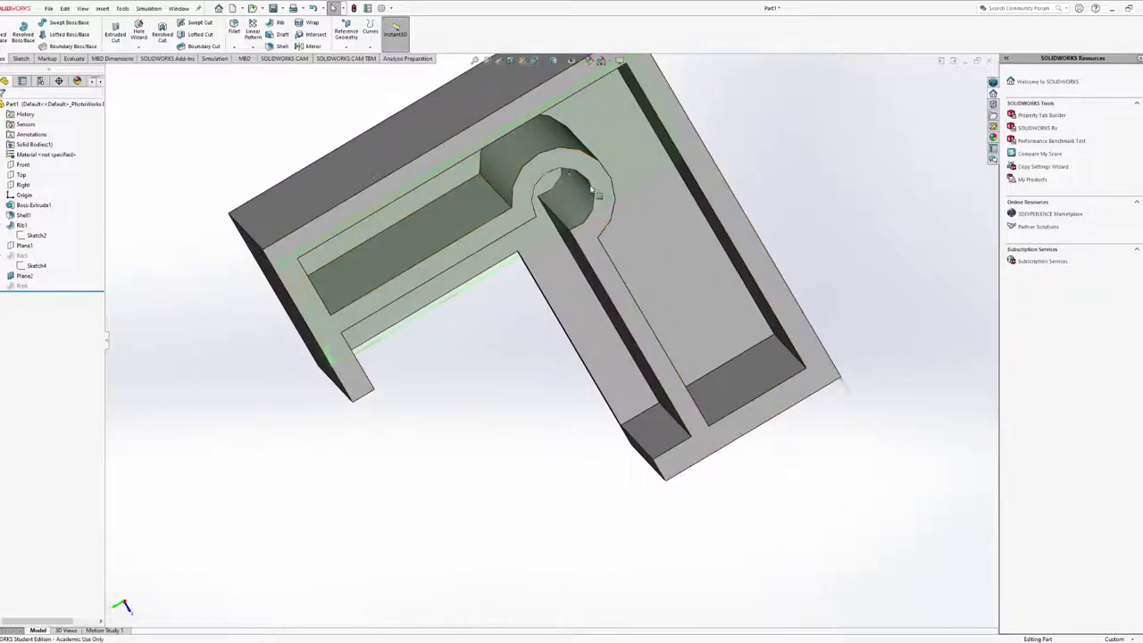
key(ctrl+7)
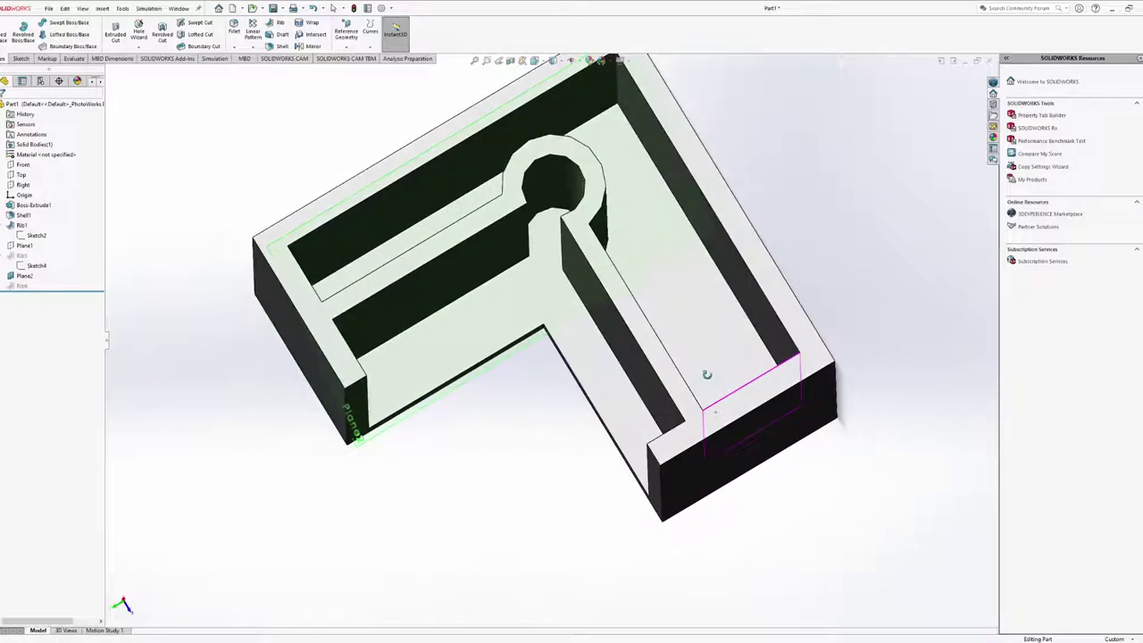
Suppress the round-hub rib and unsuppress the L-shaped Rib5
click(25, 225)
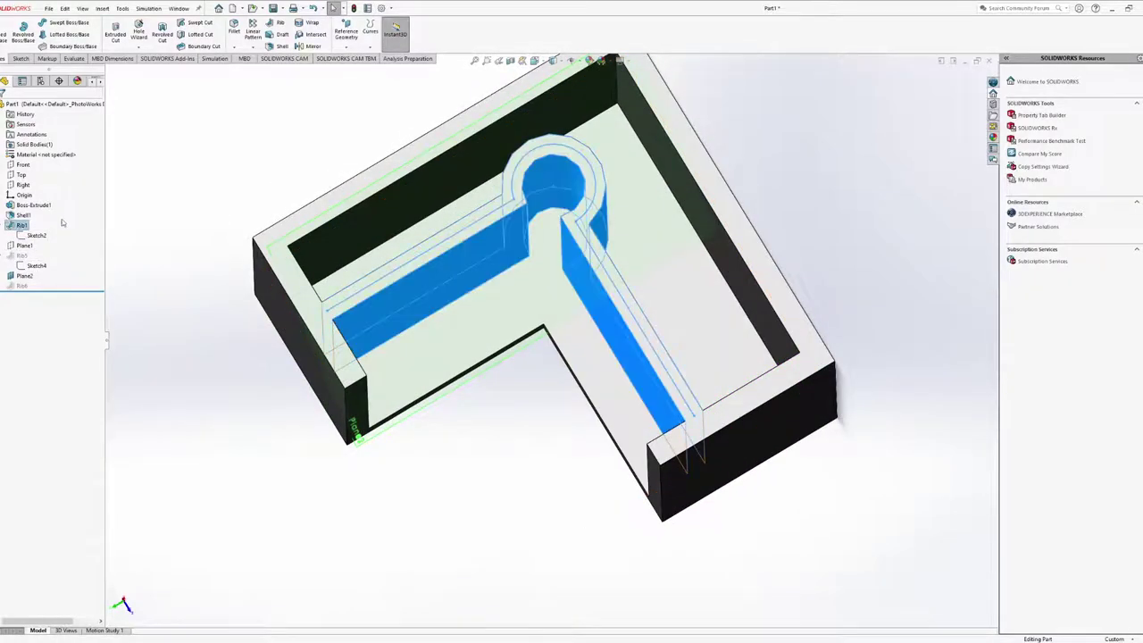
click(53, 205)
click(25, 245)
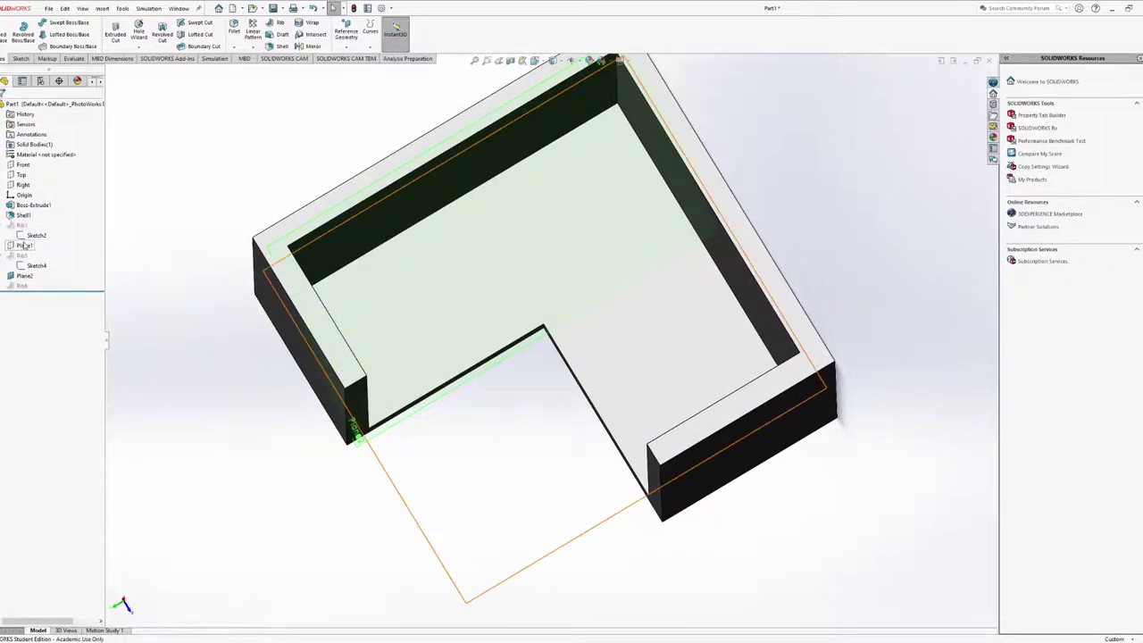
click(15, 256)
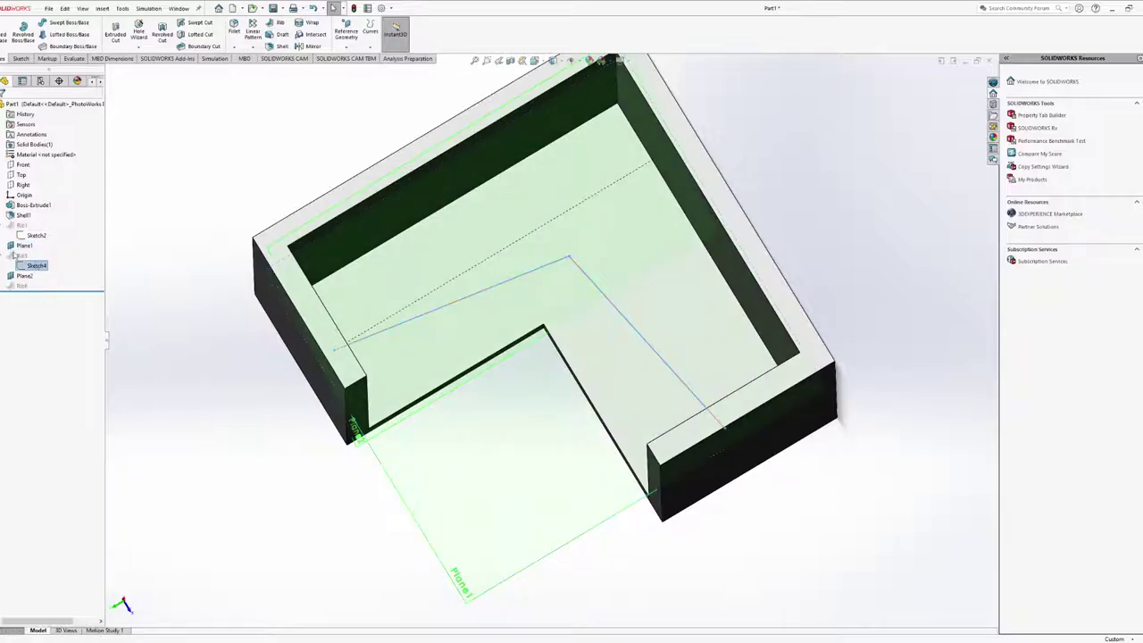
click(50, 230)
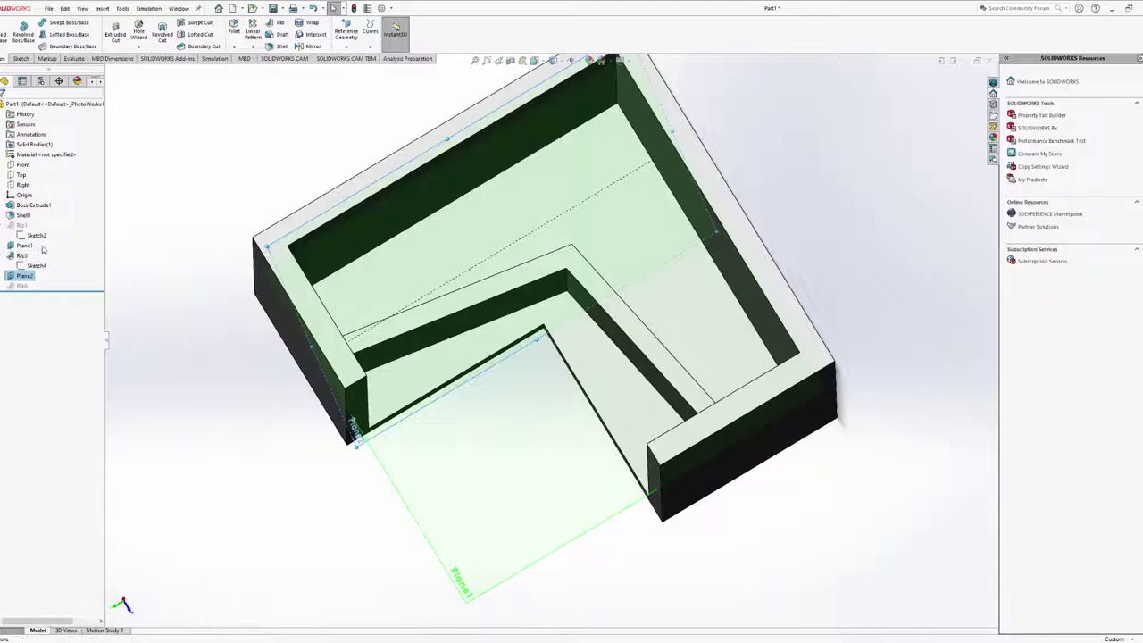
Orbit the part to inspect the L-shaped rib in the inner corner, ending in isometric
middle_drag(439, 312, 472, 112)
middle_drag(599, 265, 522, 420)
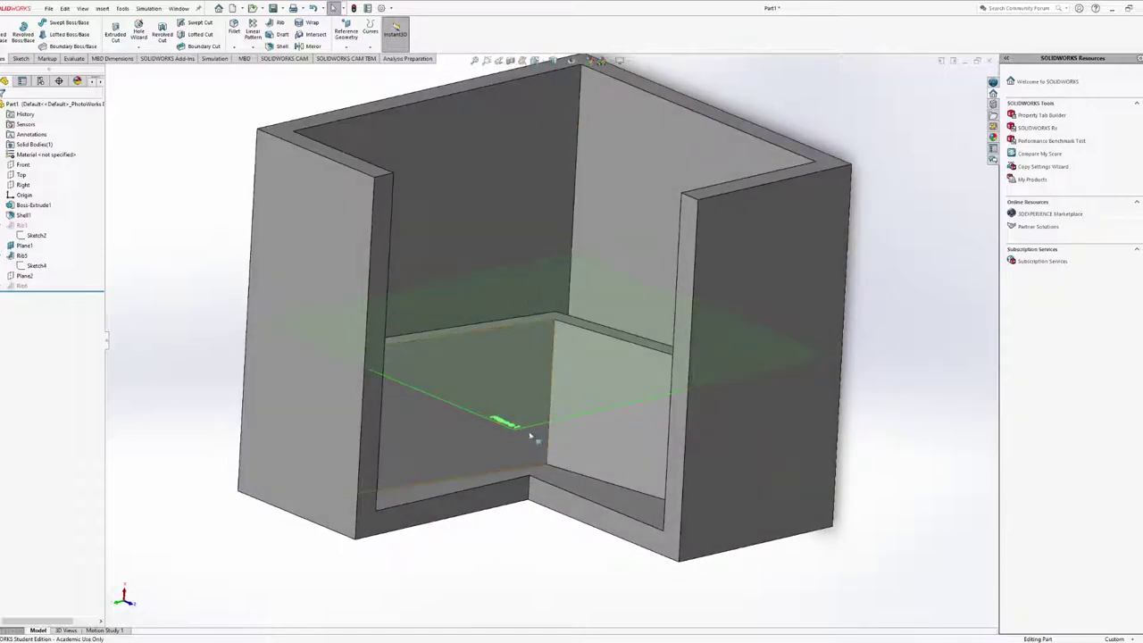
middle_drag(549, 275, 554, 308)
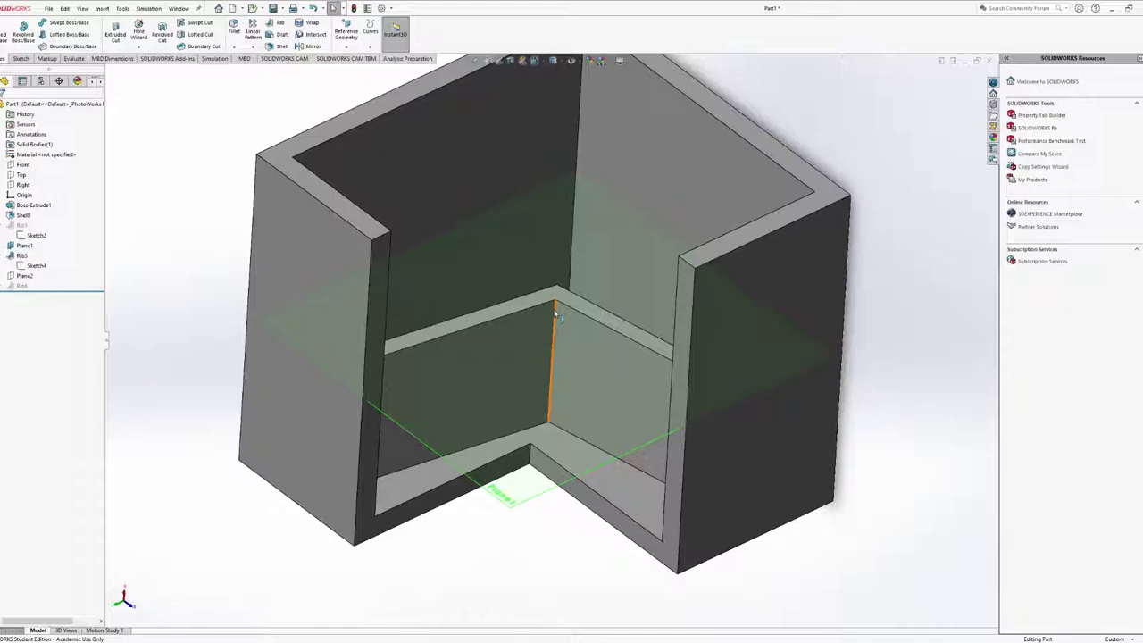
middle_drag(555, 308, 523, 339)
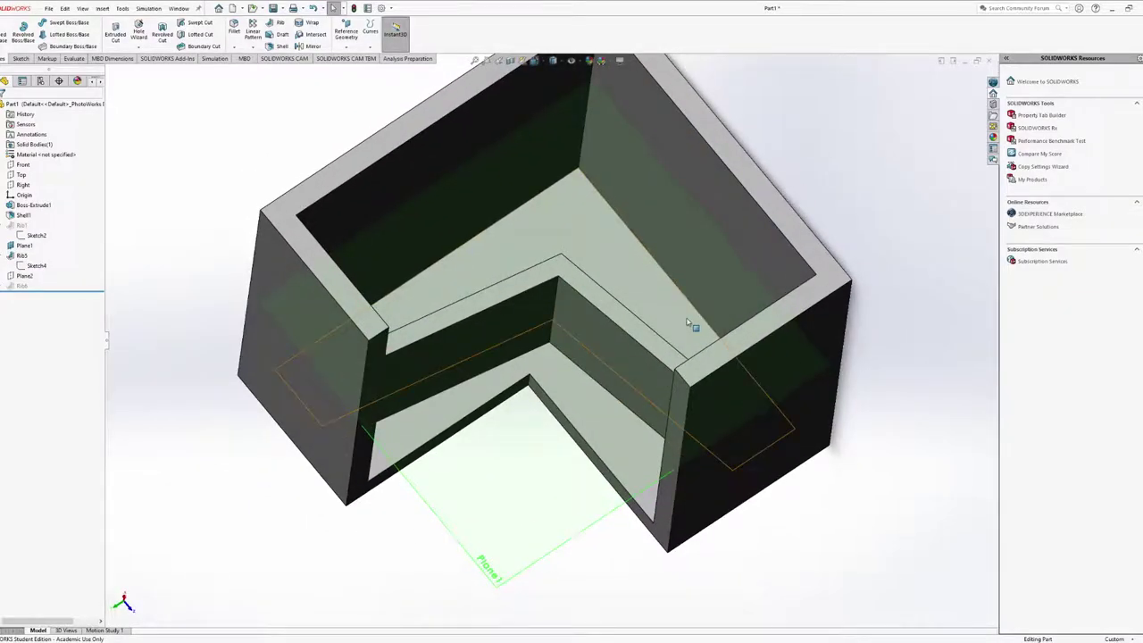
middle_drag(688, 324, 743, 176)
middle_drag(752, 231, 740, 388)
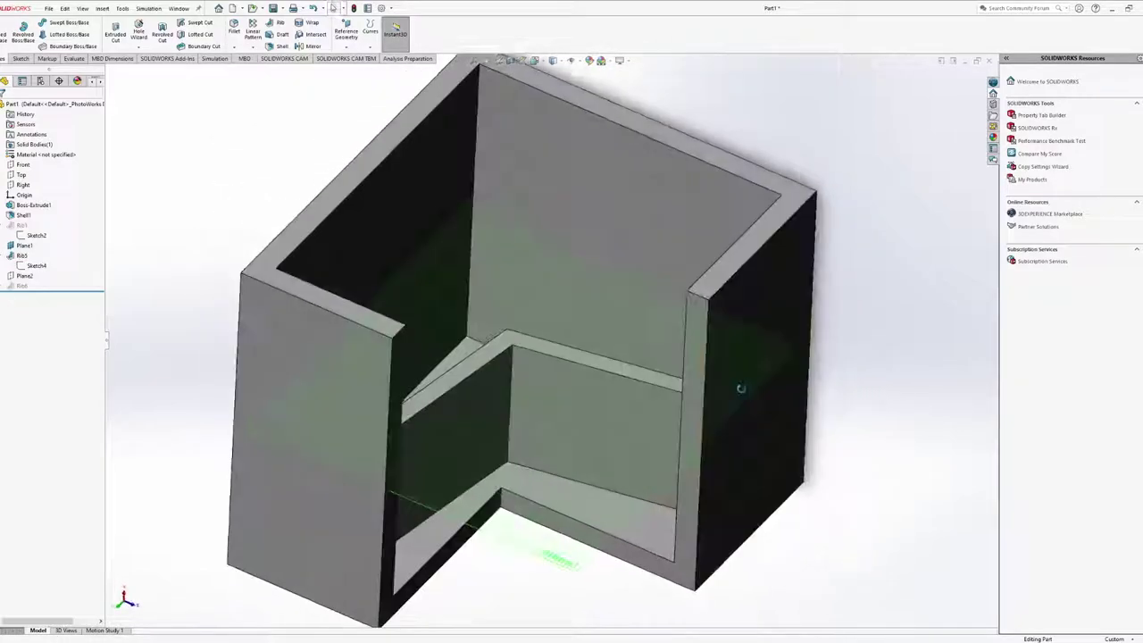
scroll(510, 315, down, 3)
scroll(510, 315, up, 4)
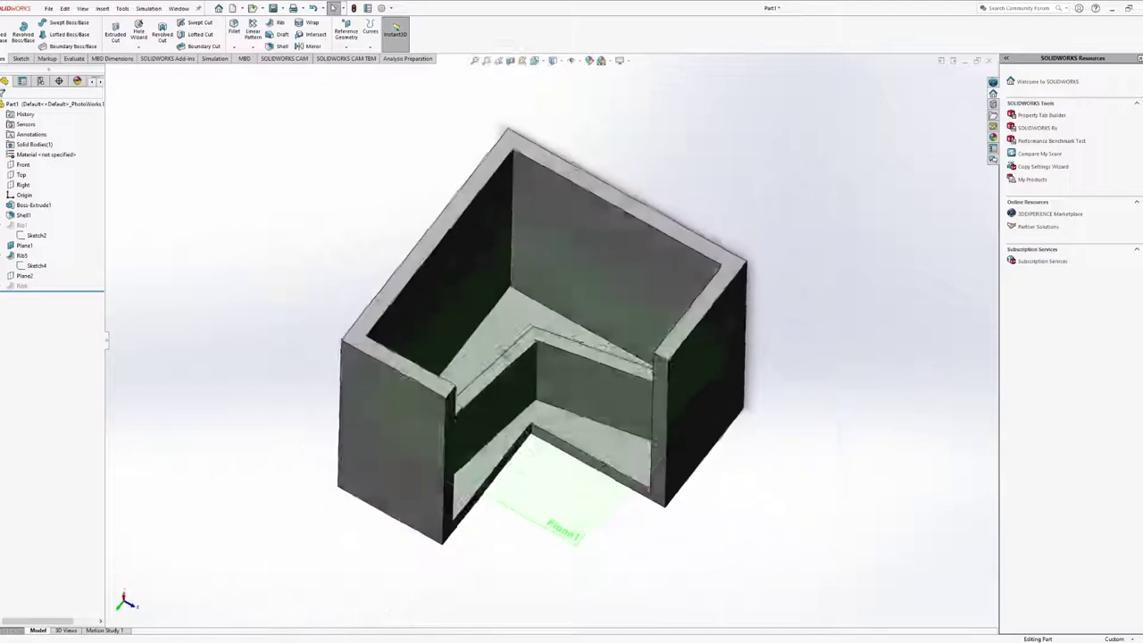
middle_drag(510, 316, 676, 381)
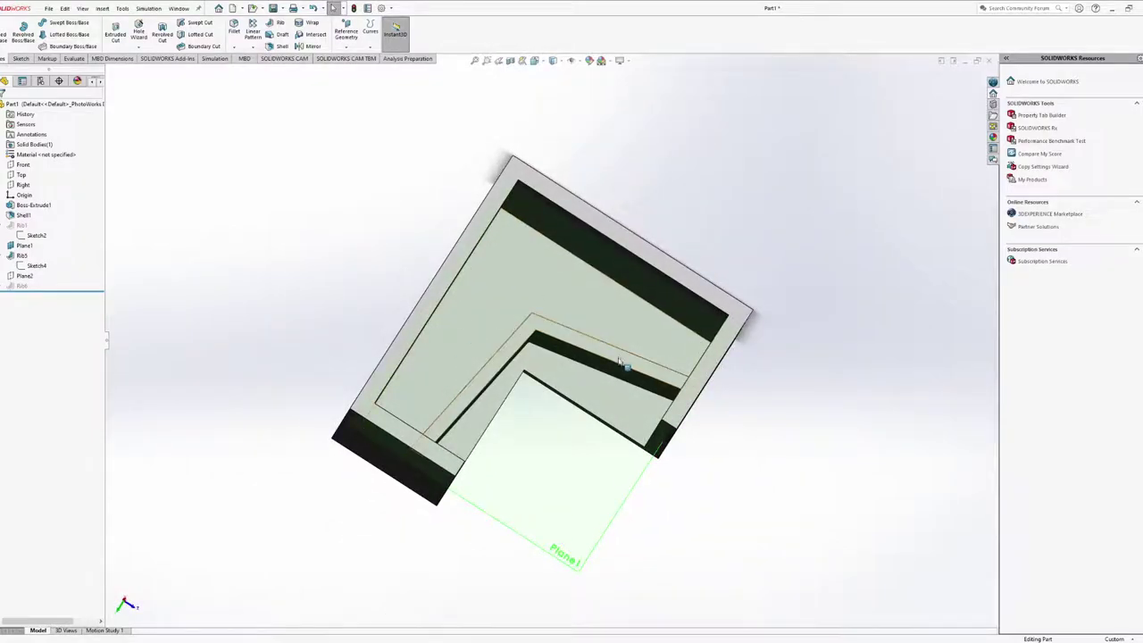
key(ctrl+7)
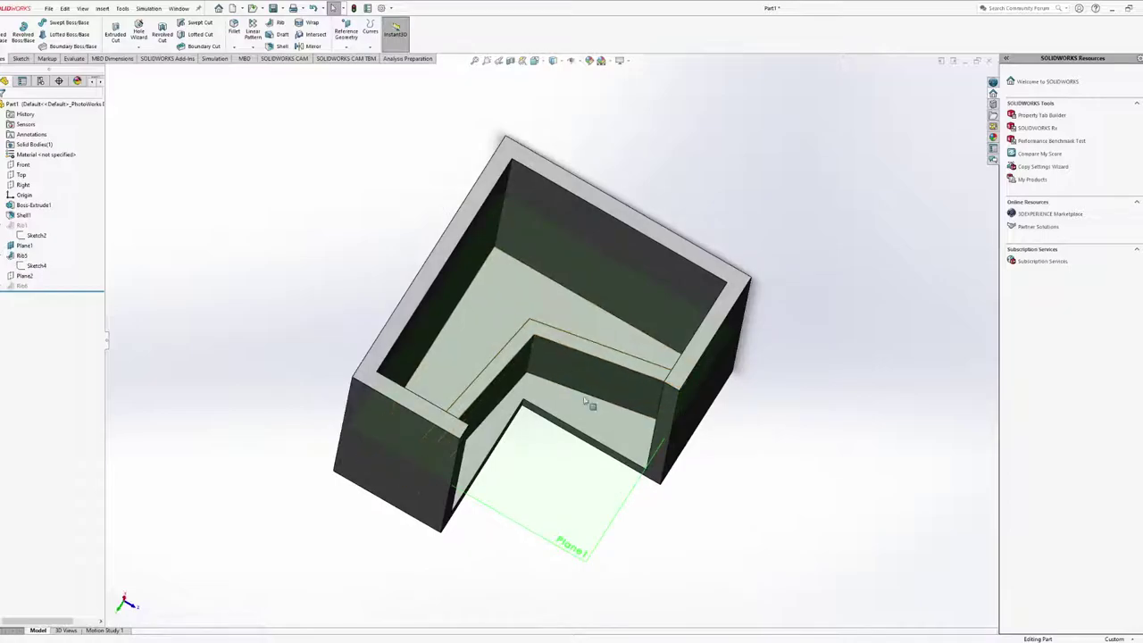
key(ctrl+7)
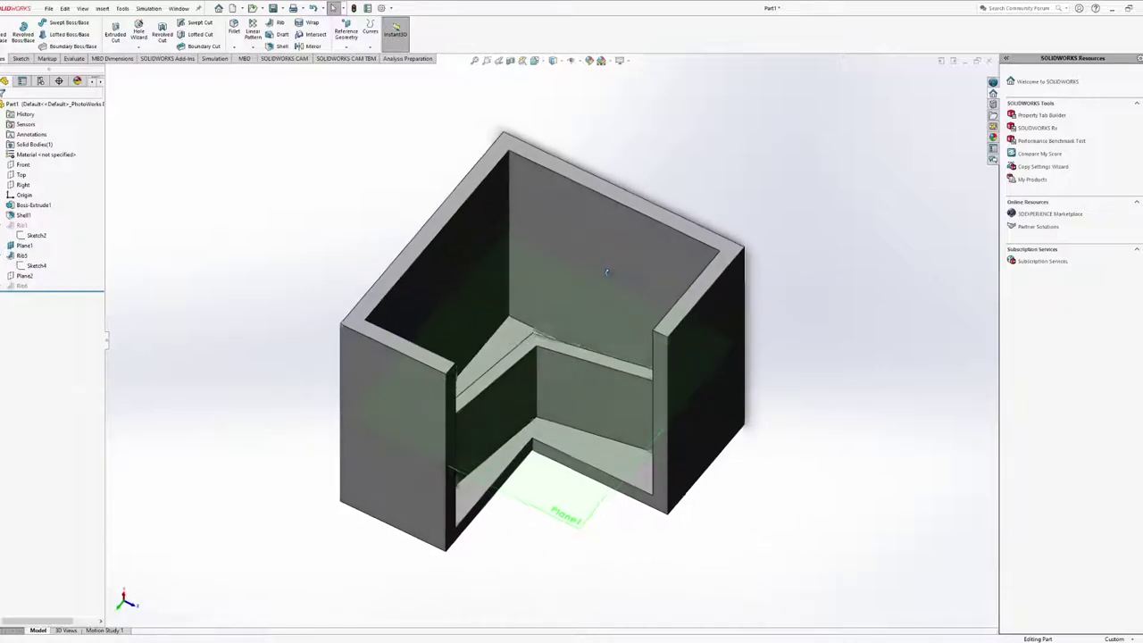
Suppress the L-shaped Rib5 and unsuppress Rib6 to show the V-shaped wall
click(21, 255)
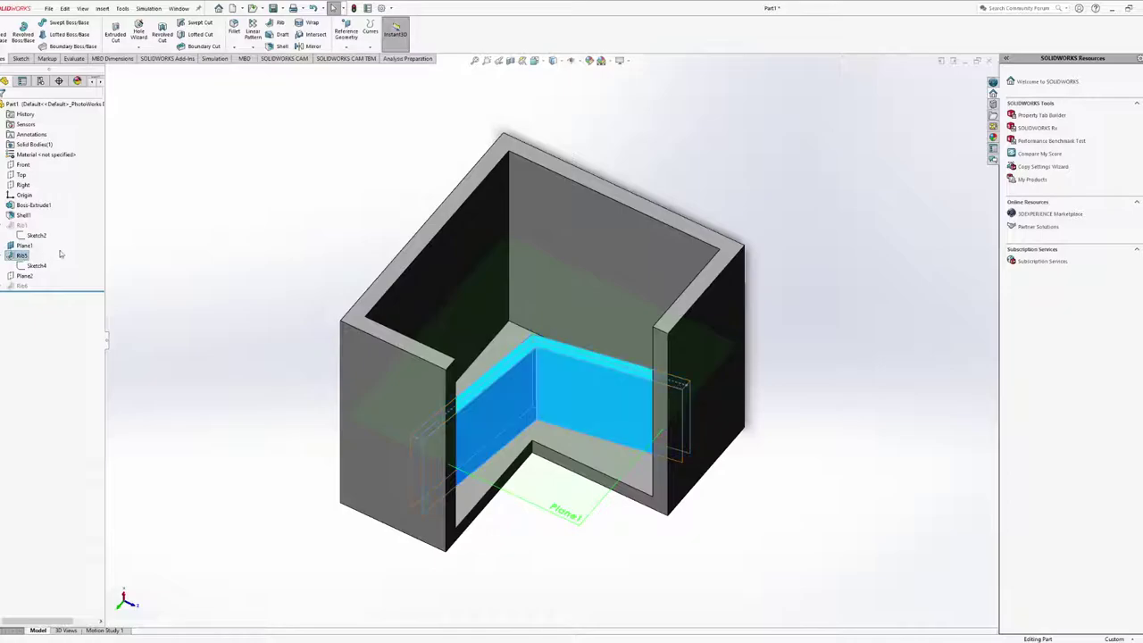
click(25, 276)
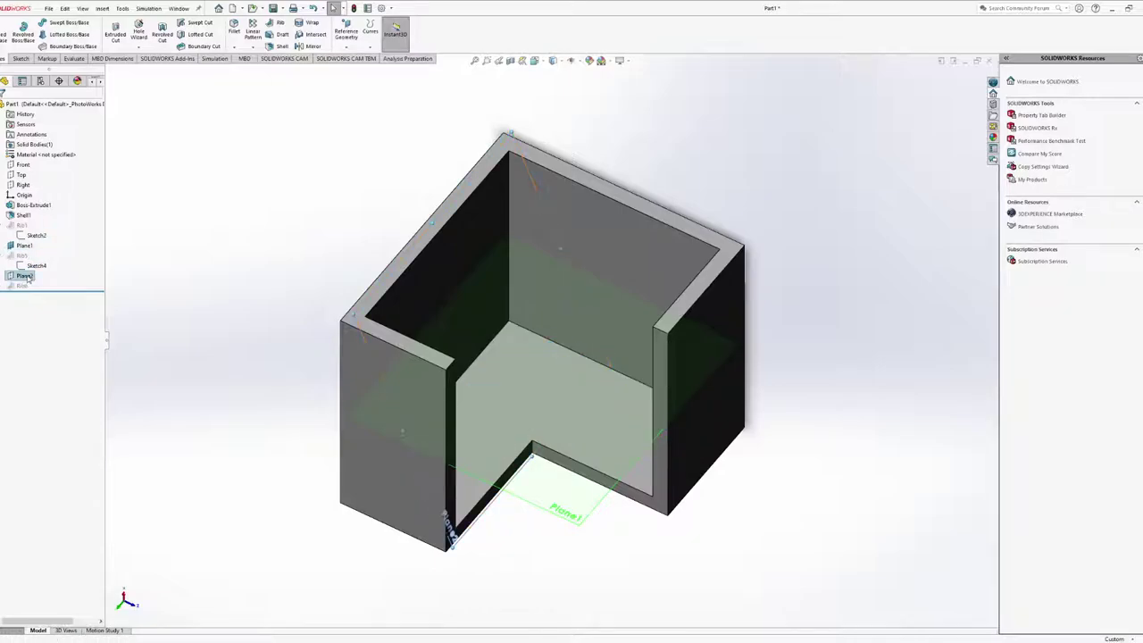
key(Down)
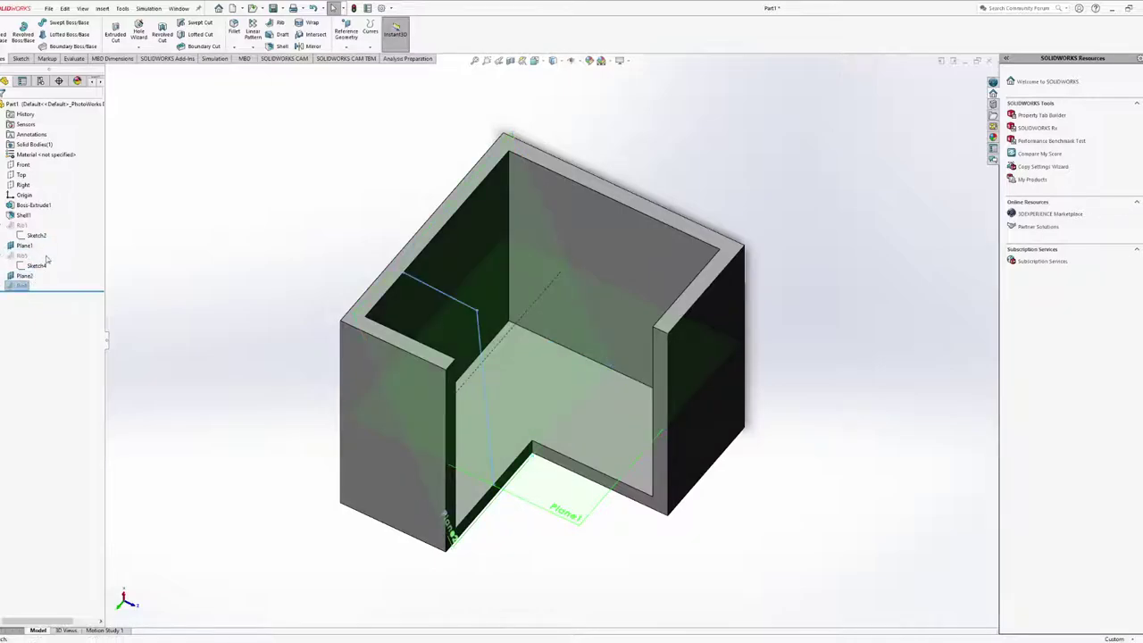
click(21, 284)
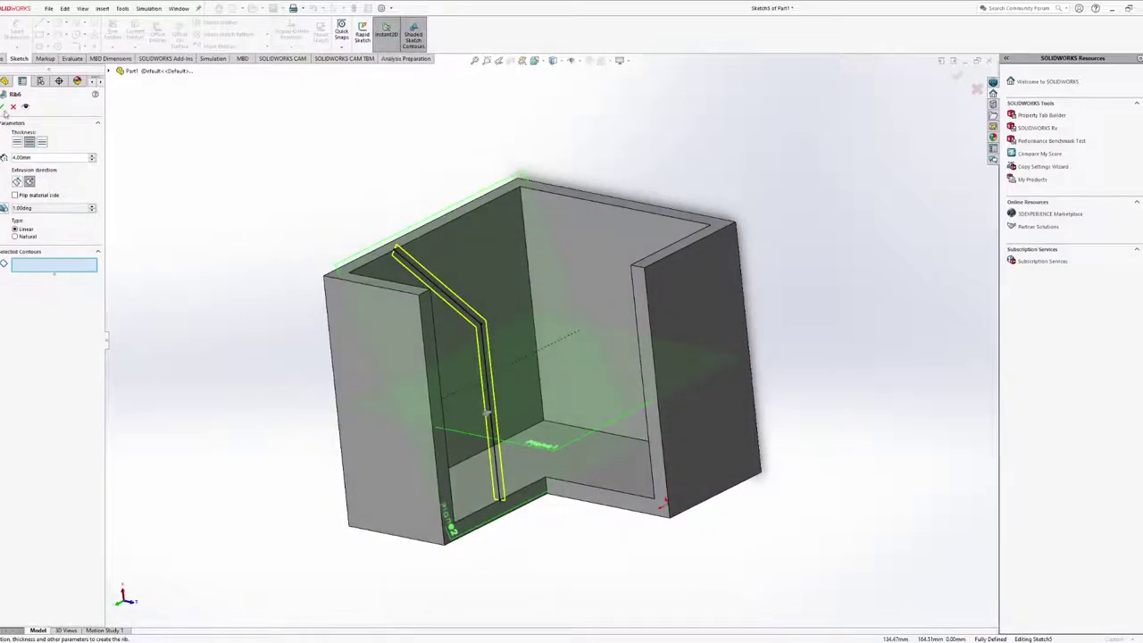
click(4, 107)
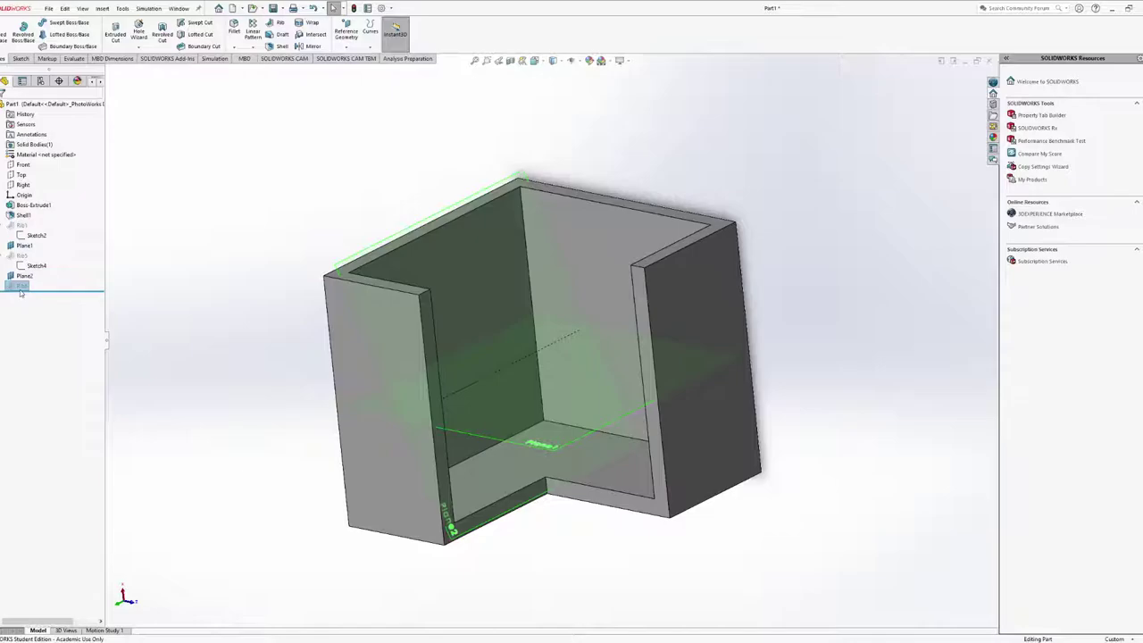
click(50, 259)
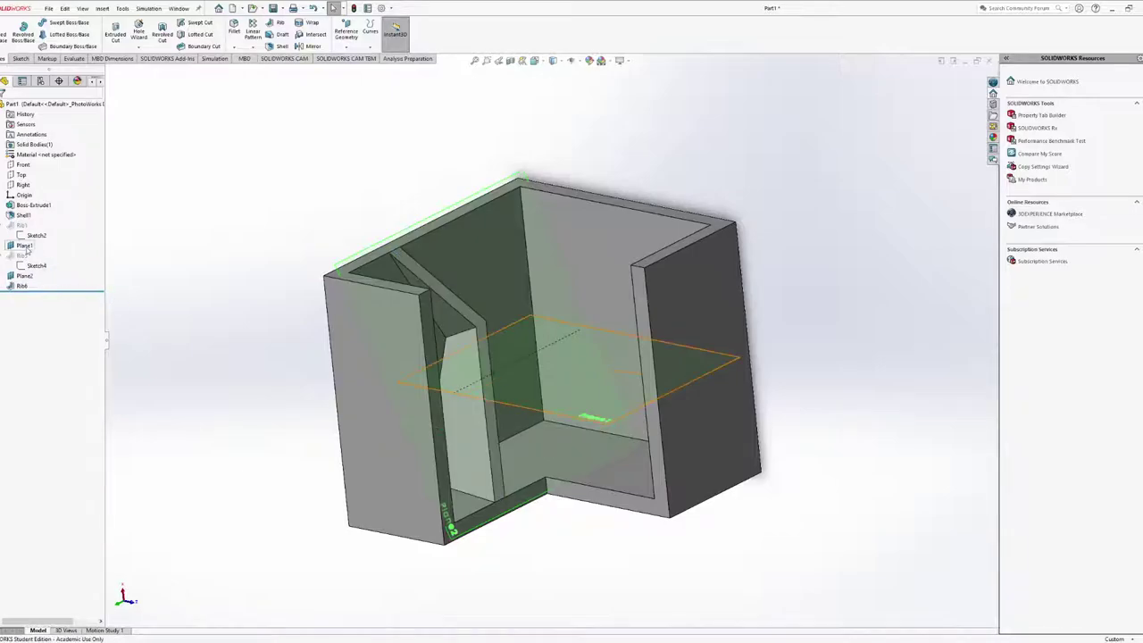
click(27, 246)
key(Escape)
middle_drag(500, 375, 517, 480)
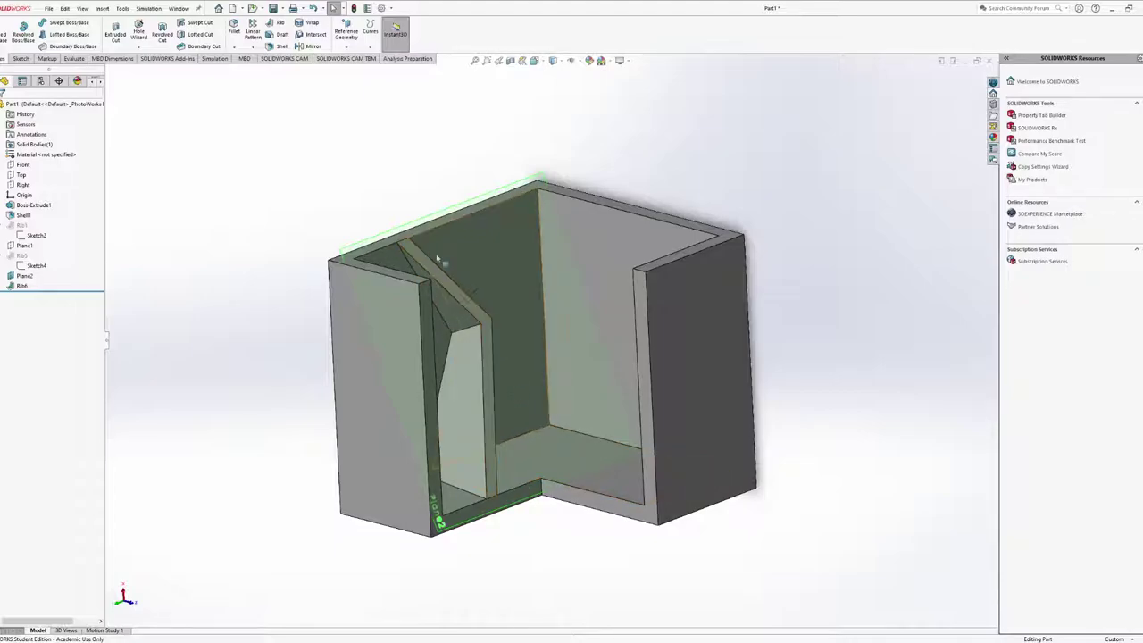
middle_drag(529, 415, 536, 446)
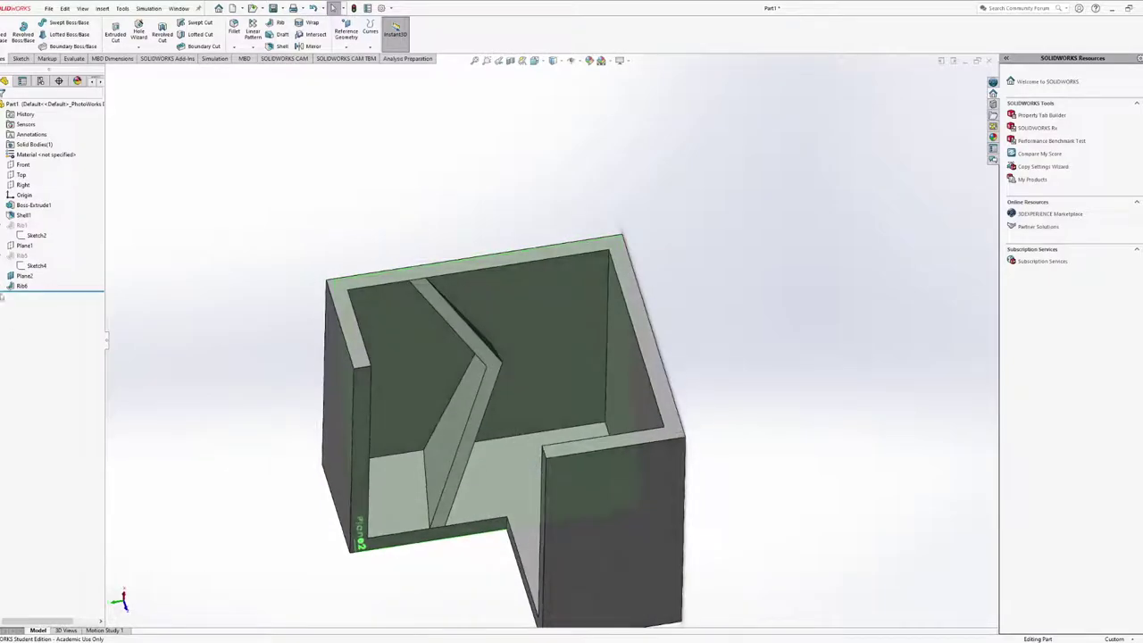
Edit Sketch5 under Rib6 and add a short line right of the rib's bend point
click(3, 289)
click(32, 295)
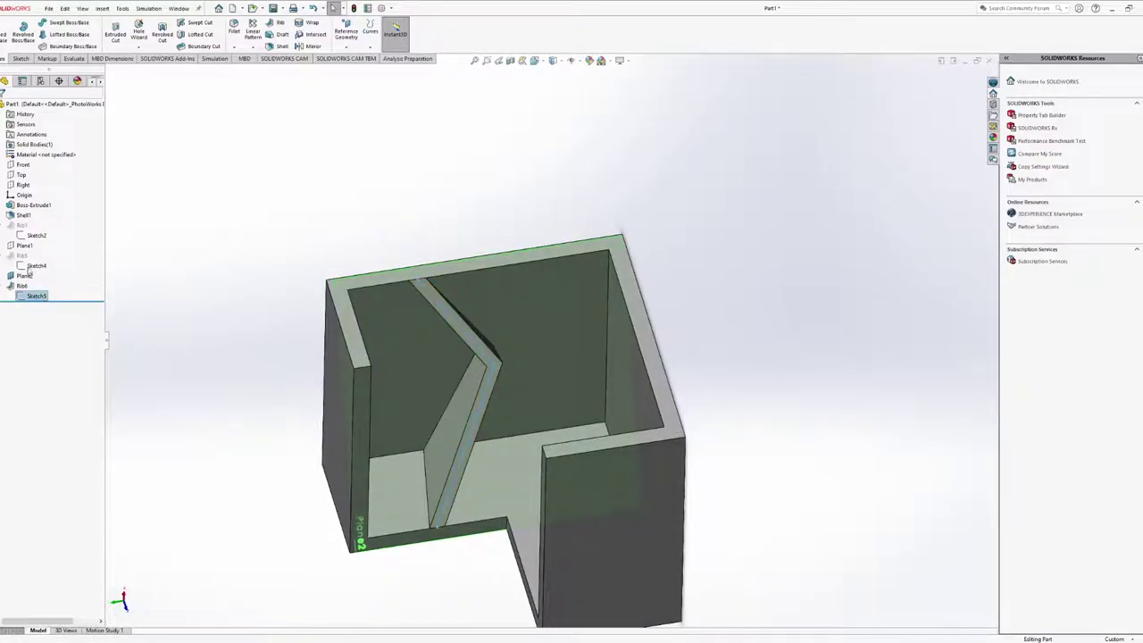
click(43, 267)
middle_drag(500, 375, 205, 152)
click(38, 24)
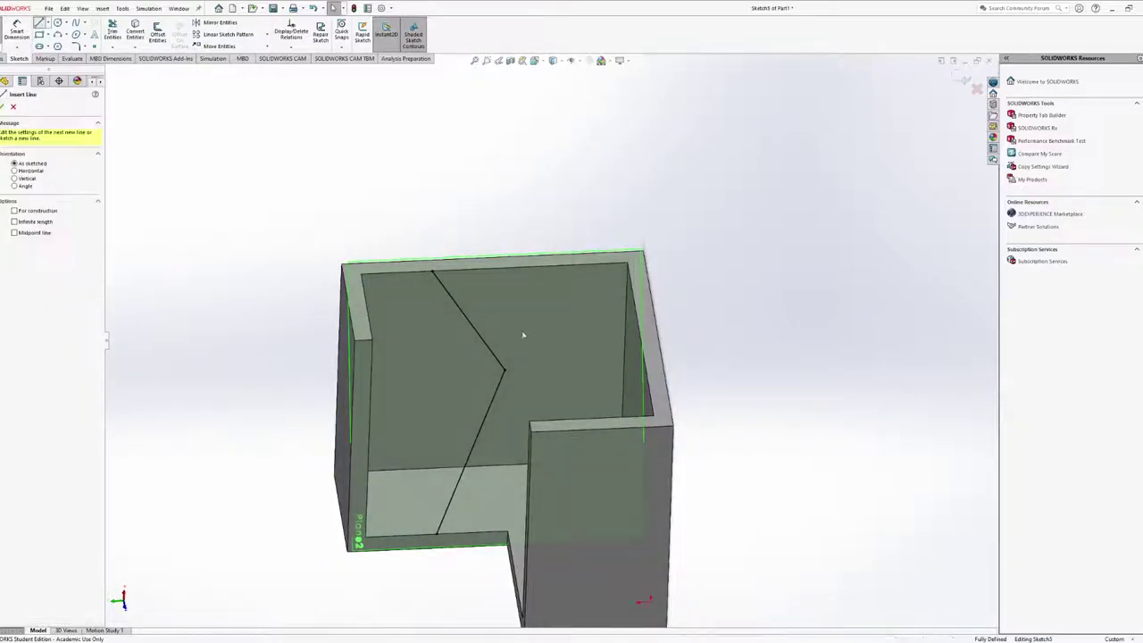
click(505, 369)
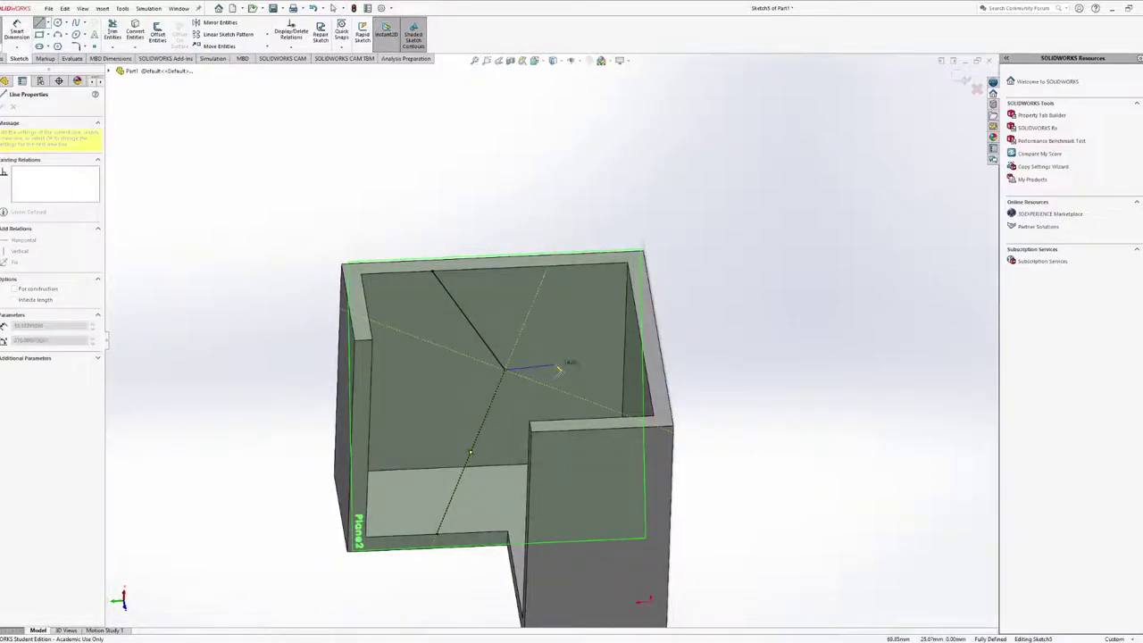
click(556, 364)
key(Escape)
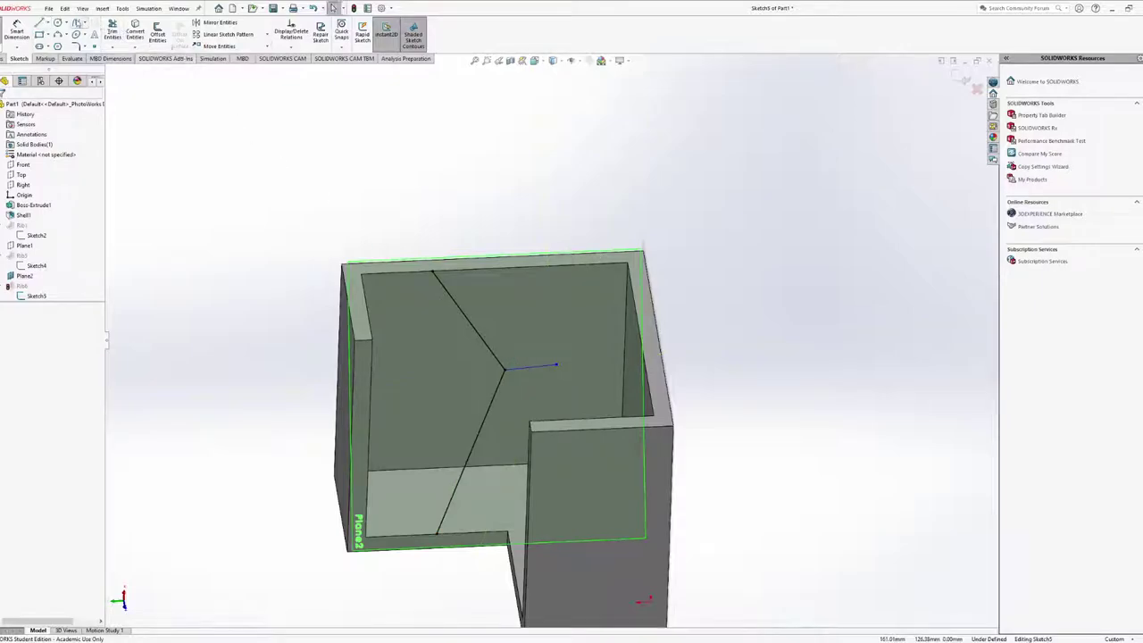
Draw a ⌀10.18 circle at the end of the new line
click(57, 22)
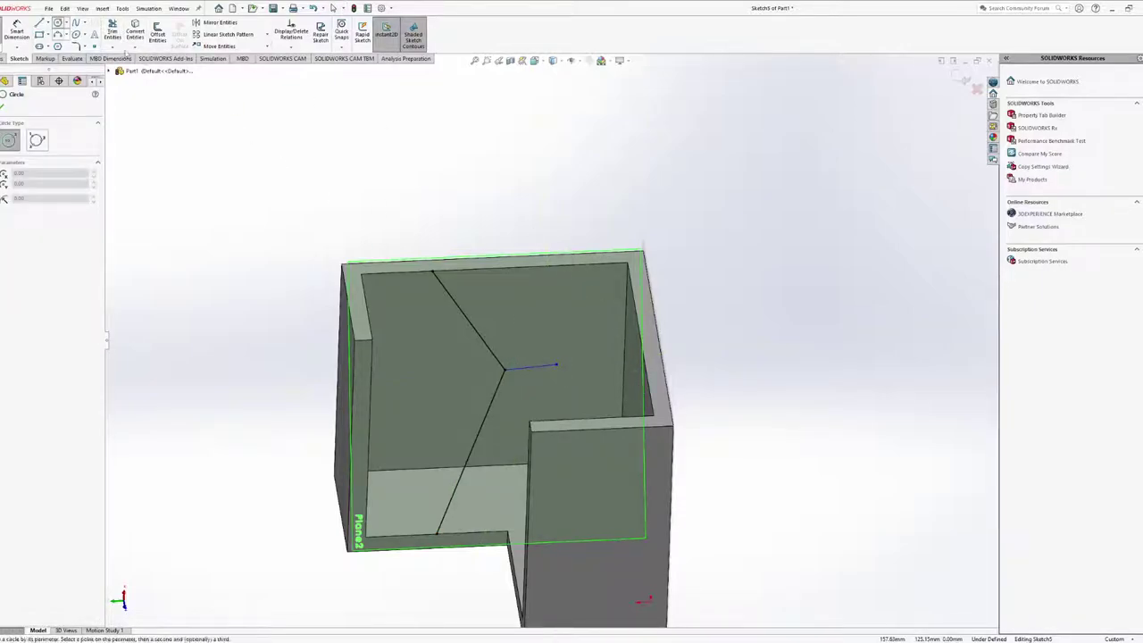
click(556, 364)
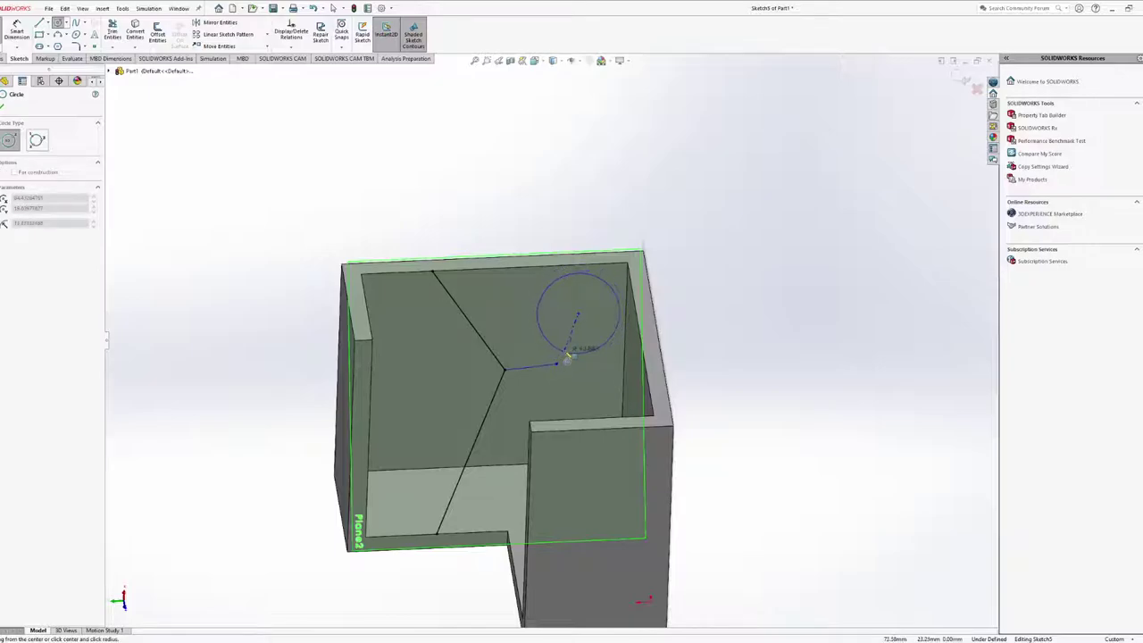
key(Escape)
key(Return)
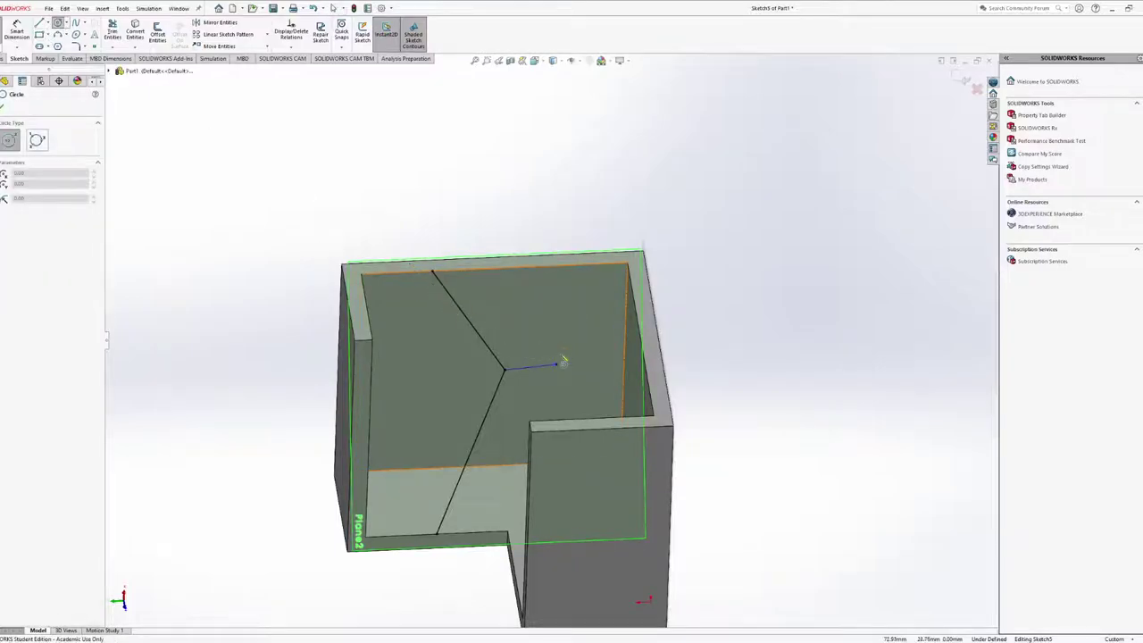
click(565, 358)
click(557, 366)
key(Escape)
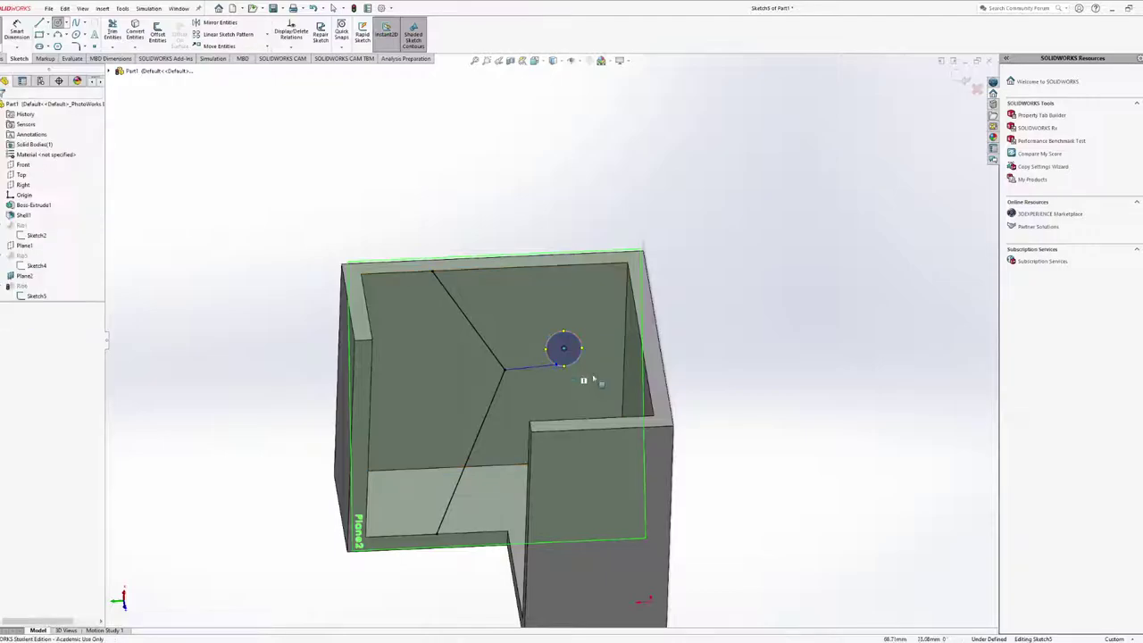
scroll(548, 368, down, 3)
middle_drag(542, 364, 542, 361)
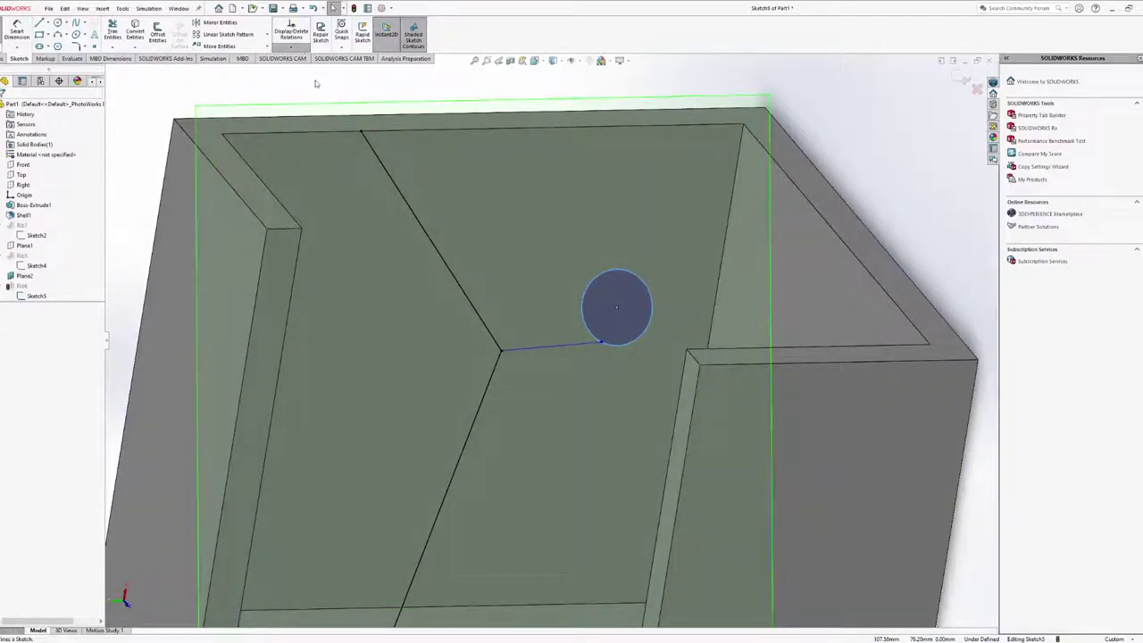
Fully define Sketch5 and exit it, rebuilding Rib6 with an error
click(291, 39)
click(313, 85)
click(13, 94)
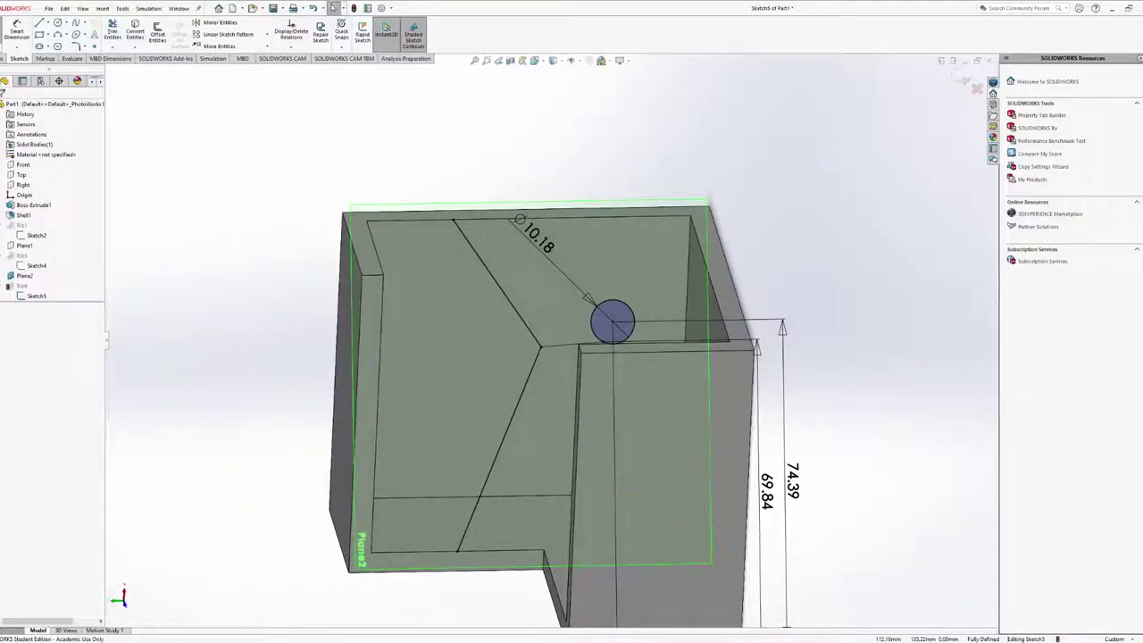
click(965, 79)
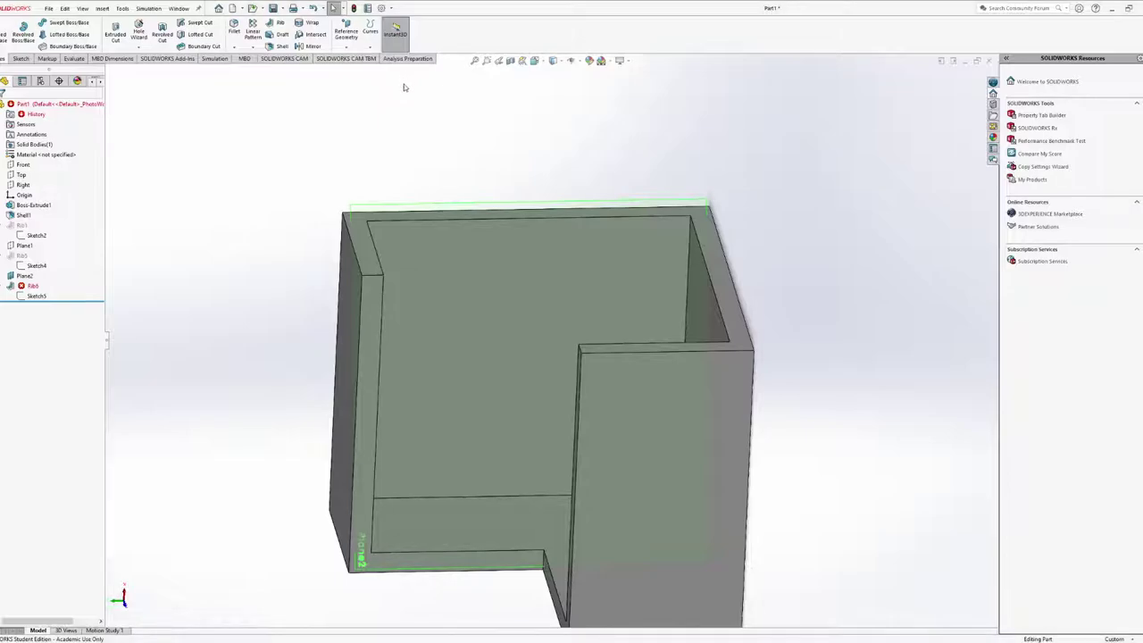
Reopen Sketch5, select the ⌀10.18 circle and delete it with its dimension
middle_drag(404, 84, 595, 270)
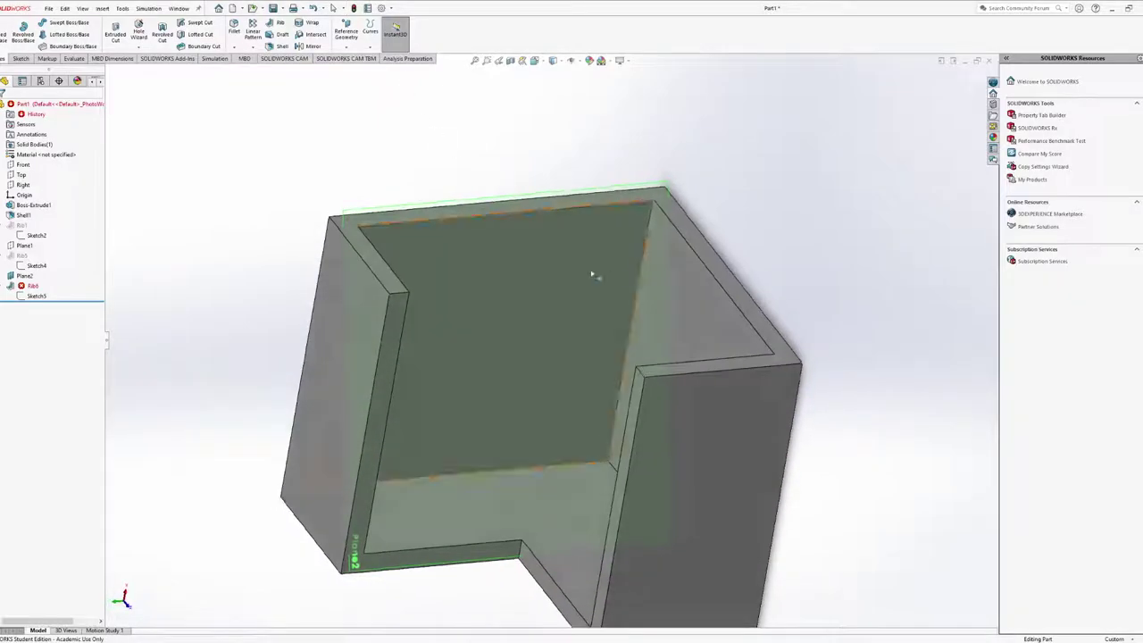
click(33, 295)
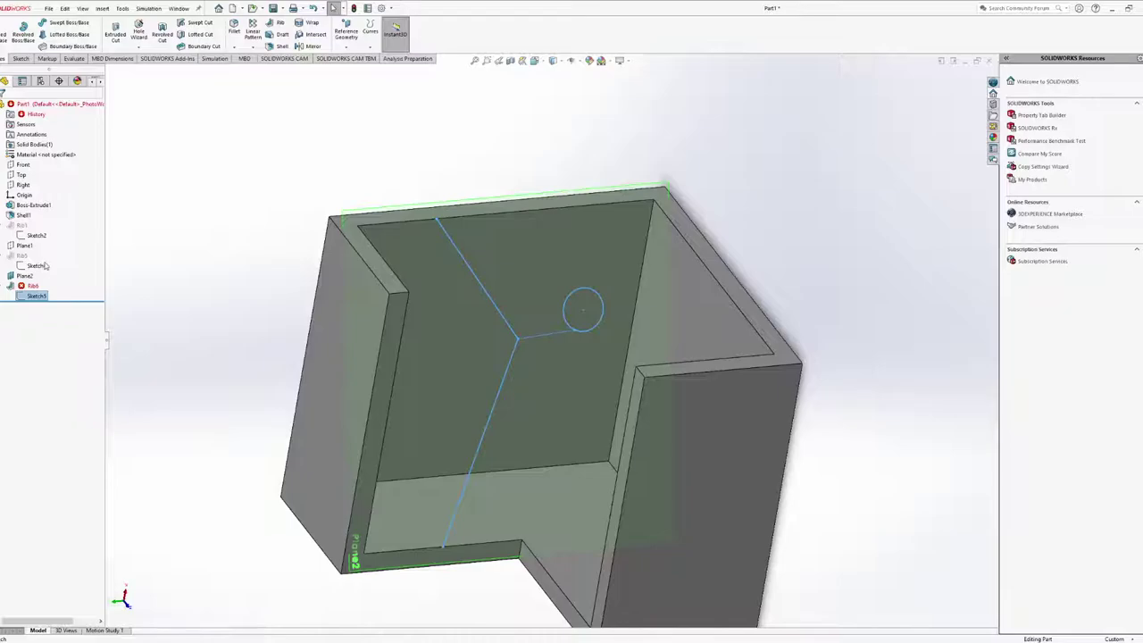
click(35, 295)
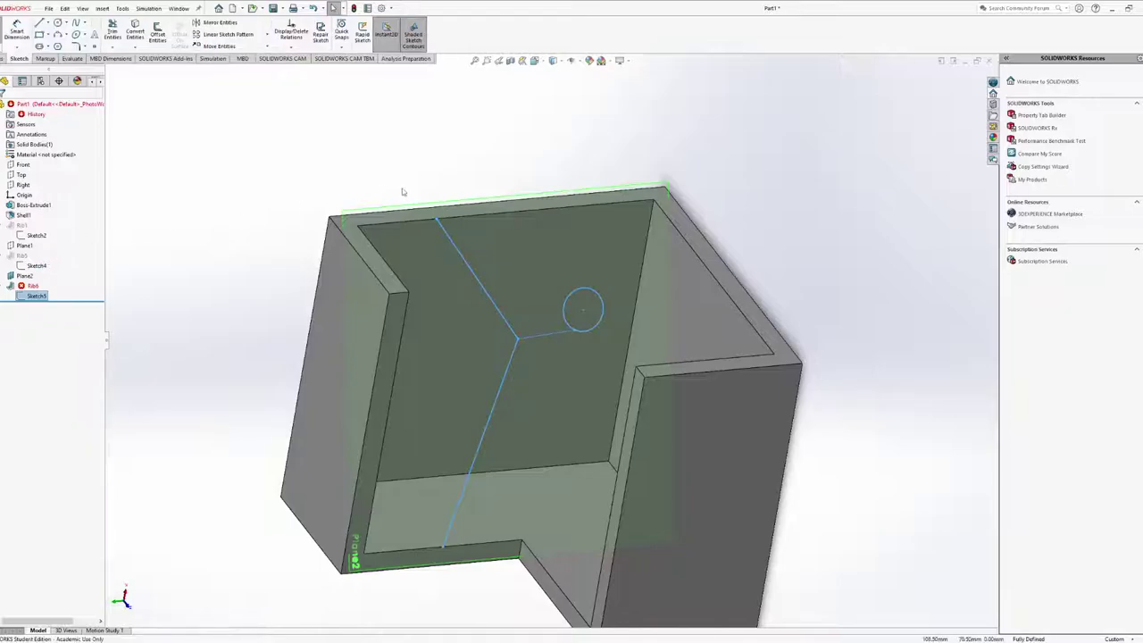
scroll(616, 308, up, 5)
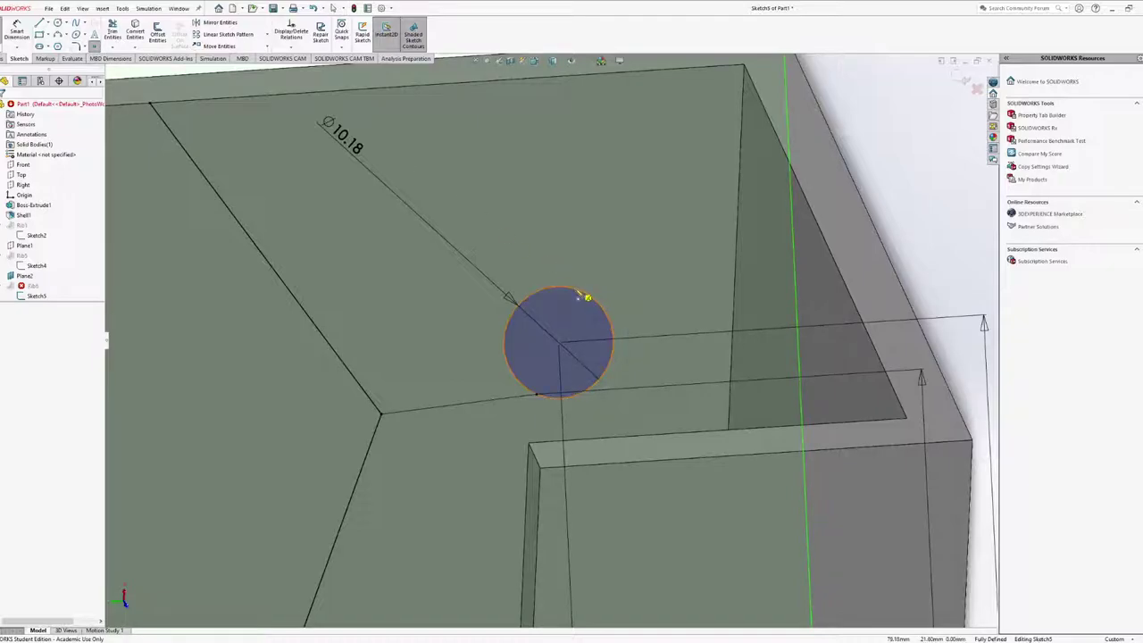
click(582, 296)
click(112, 31)
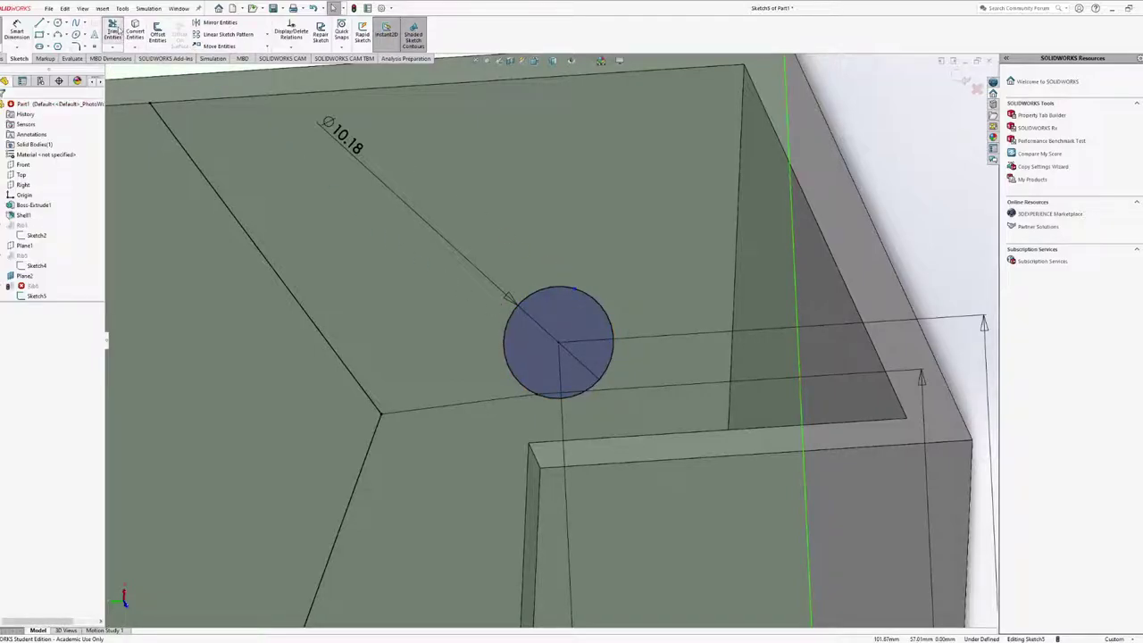
key(Escape)
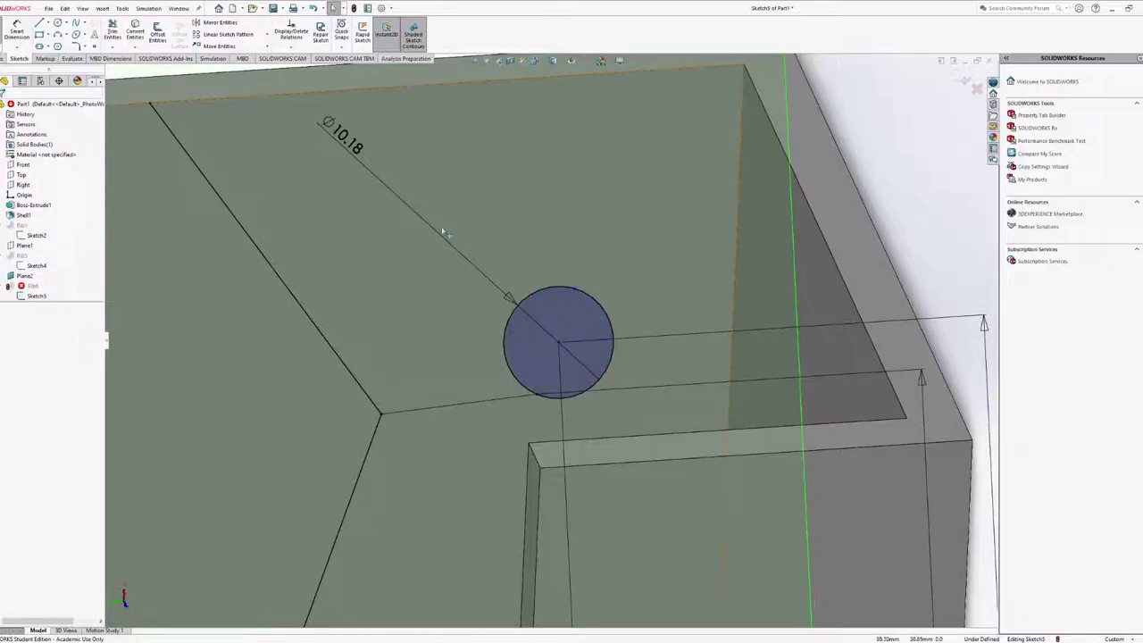
click(576, 286)
key(Escape)
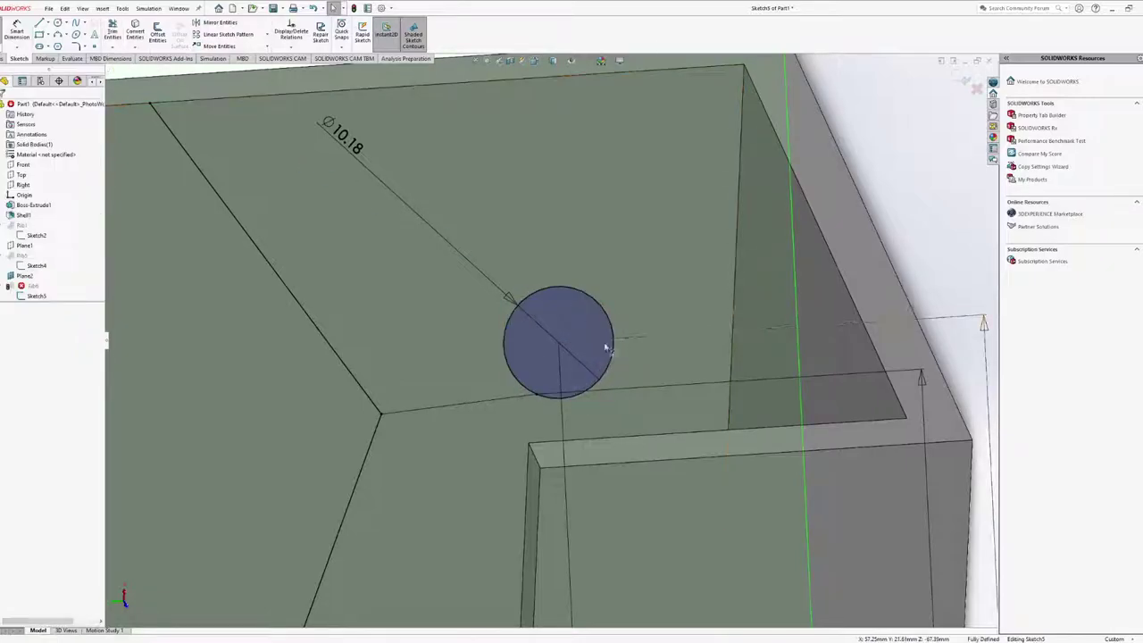
click(610, 328)
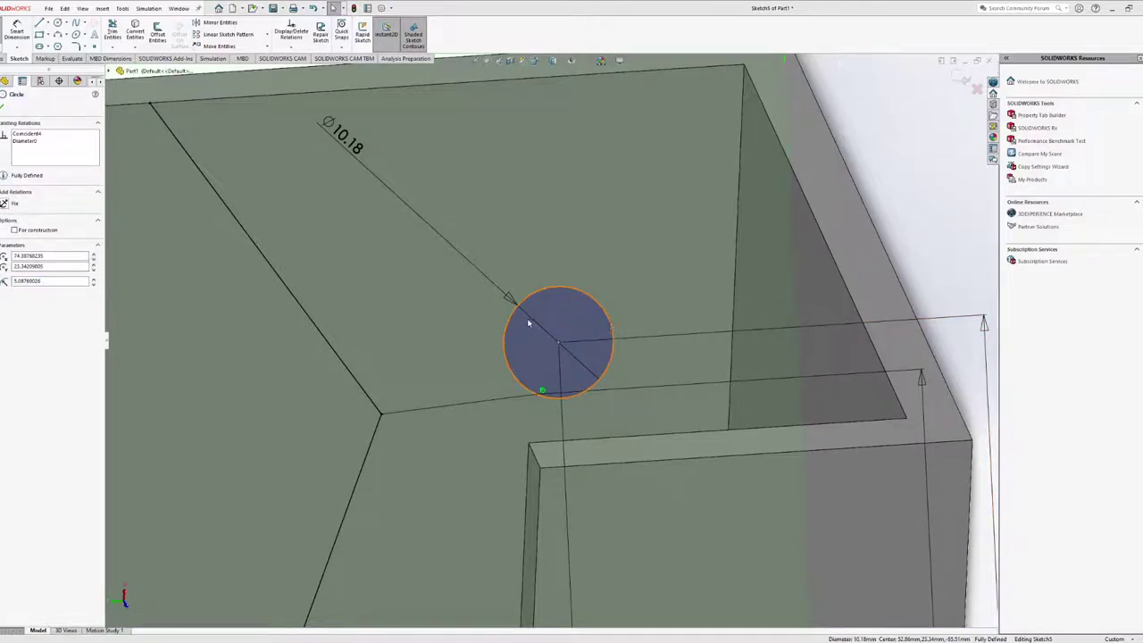
key(Delete)
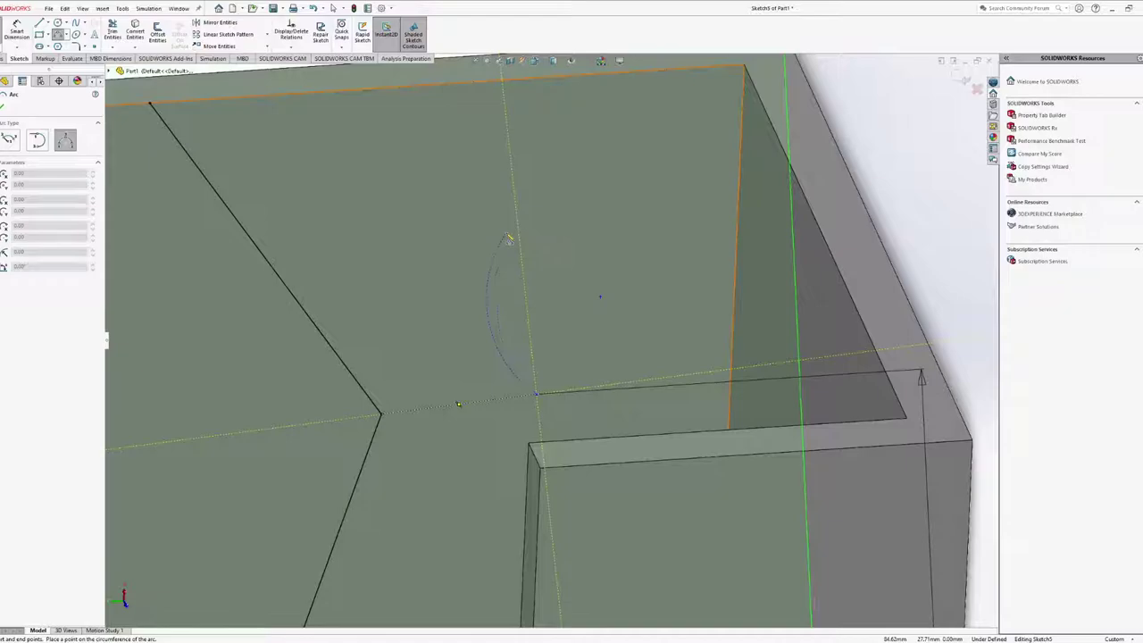
Draw a 3-point R7.47 arc curving right from the line end
click(603, 282)
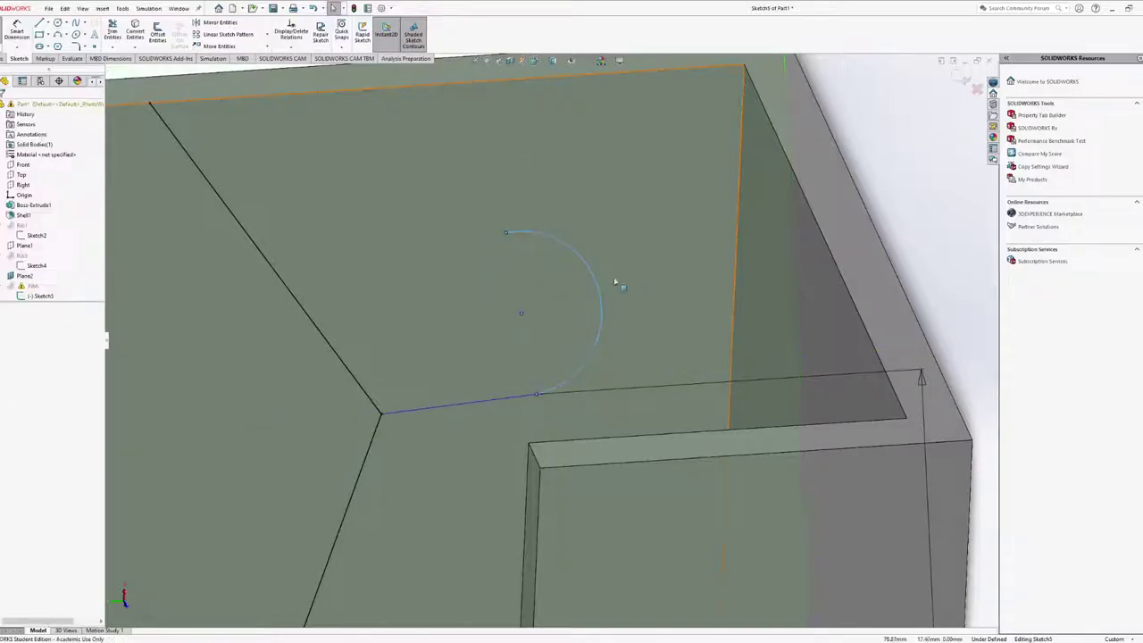
click(553, 241)
key(Delete)
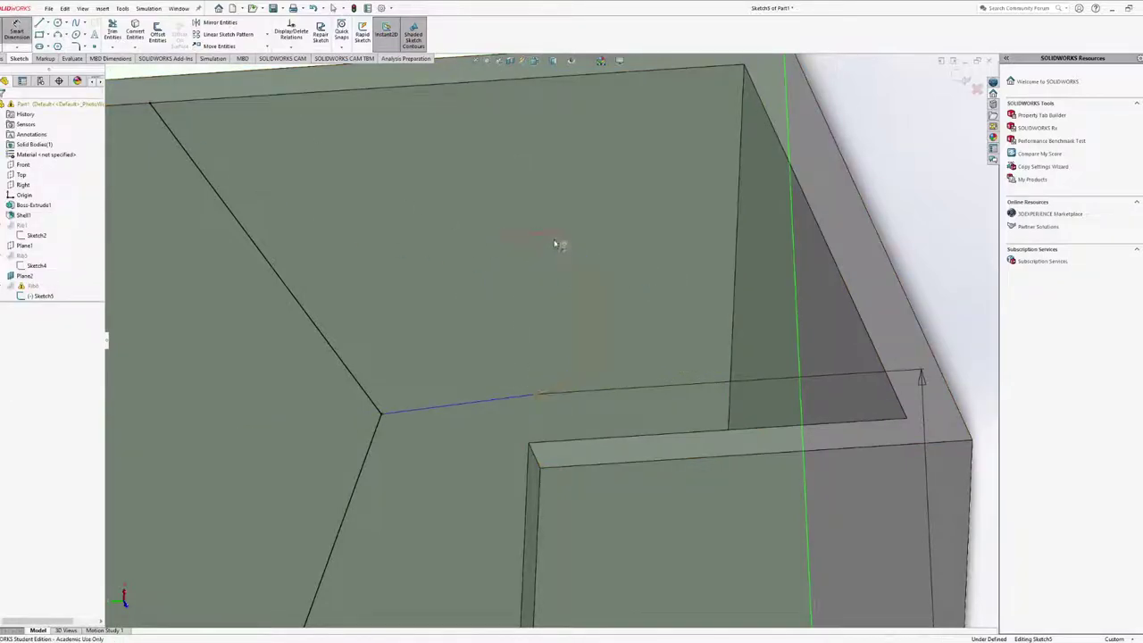
key(ctrl+z)
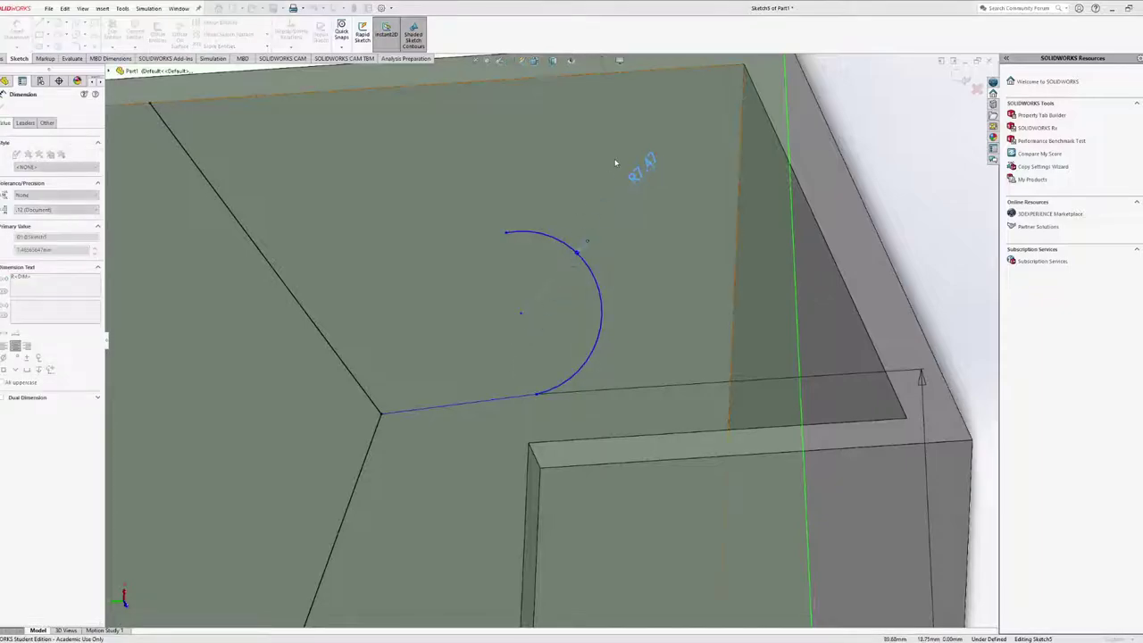
scroll(507, 379, up, 5)
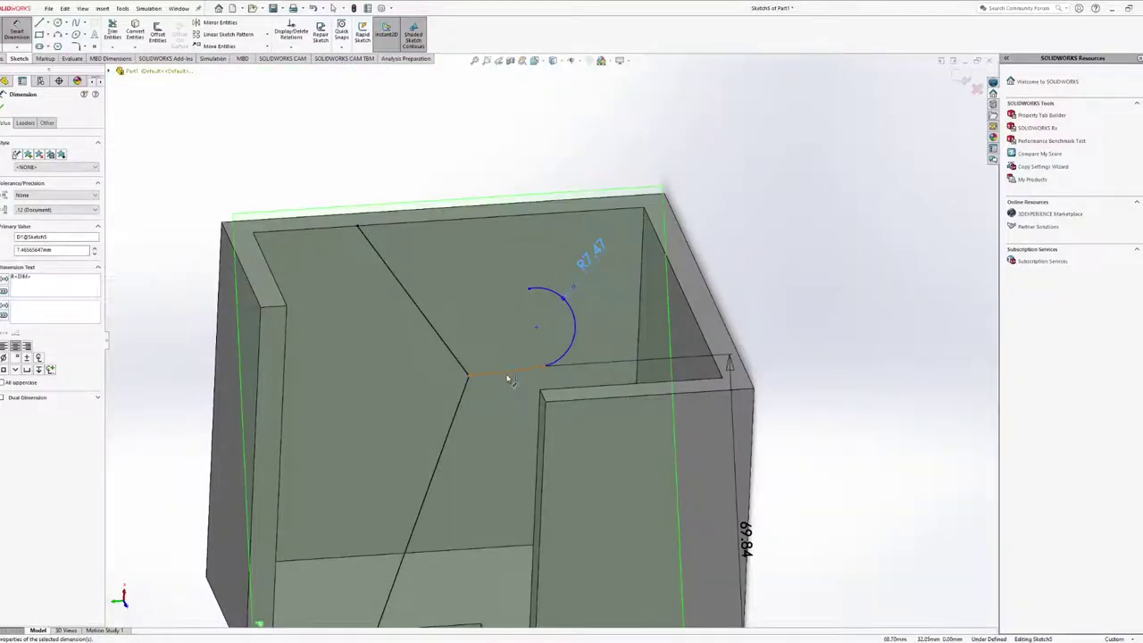
Dimension the line under the arc 14.39, fully define Sketch5, and exit to rebuild
click(513, 370)
click(517, 406)
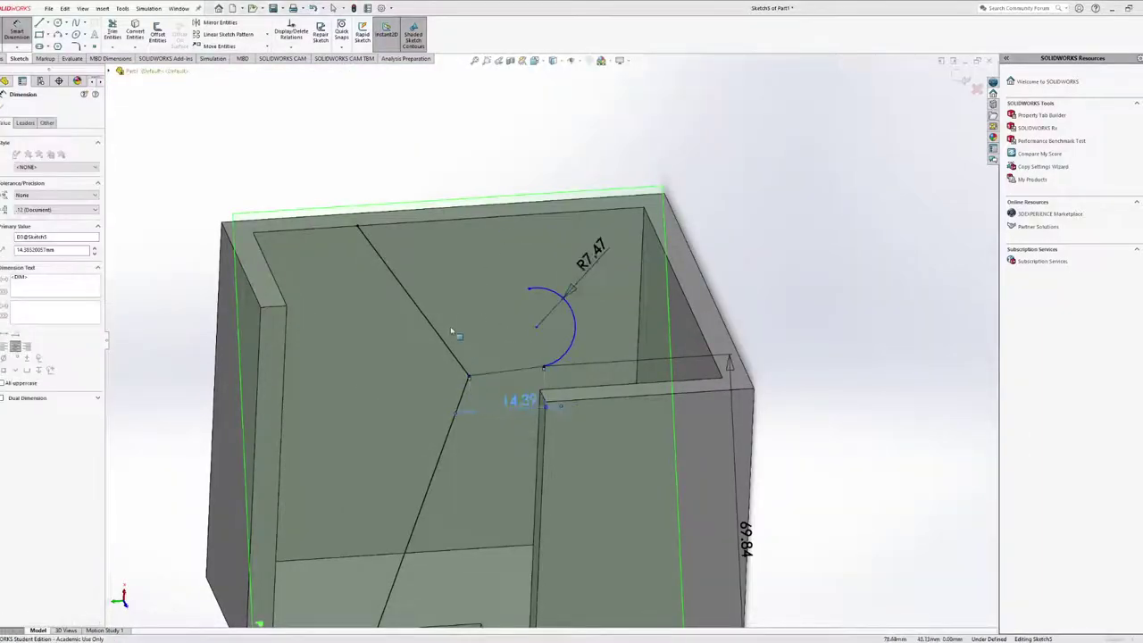
click(327, 70)
click(6, 107)
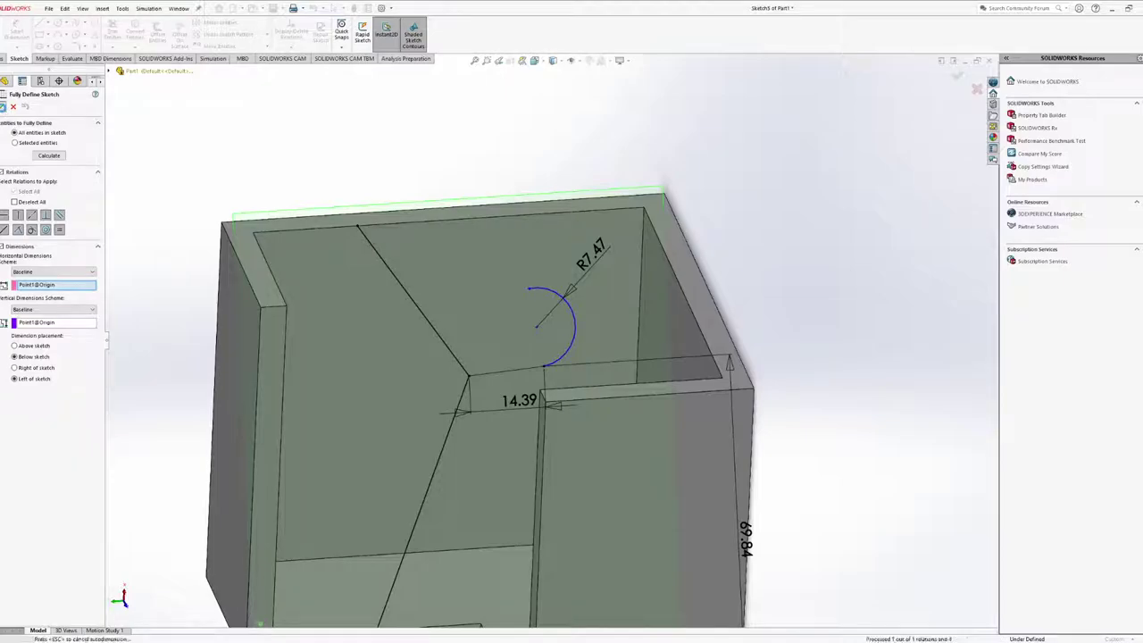
scroll(581, 418, up, 4)
middle_drag(576, 432, 541, 439)
key(ctrl+b)
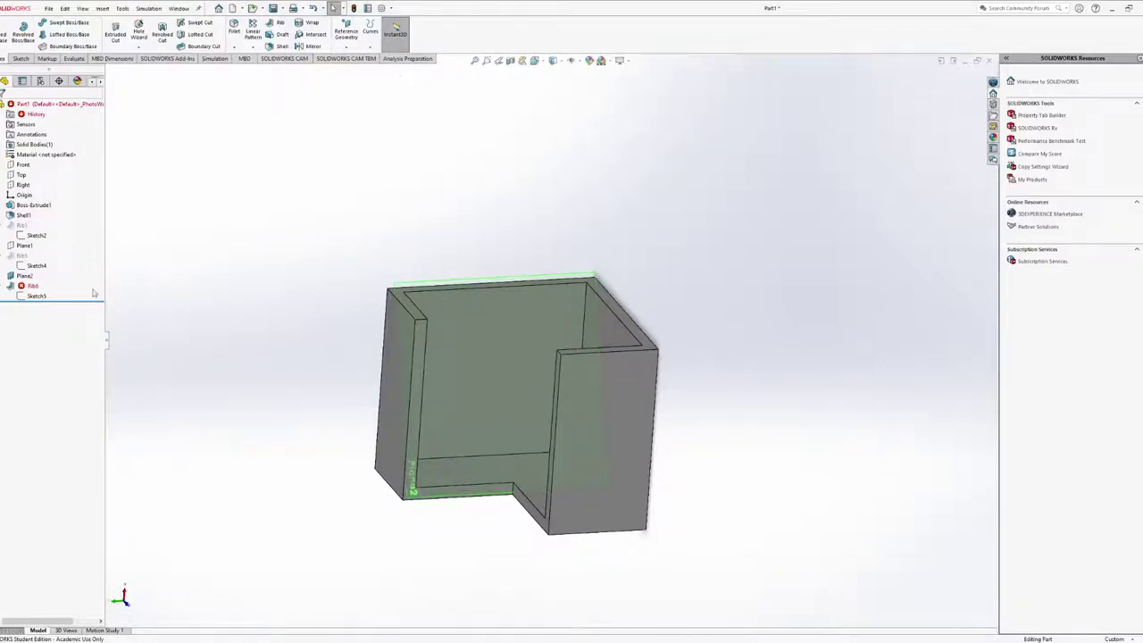
click(33, 286)
Delete the failed Rib6, then start and cancel a new rib from Sketch5
key(Delete)
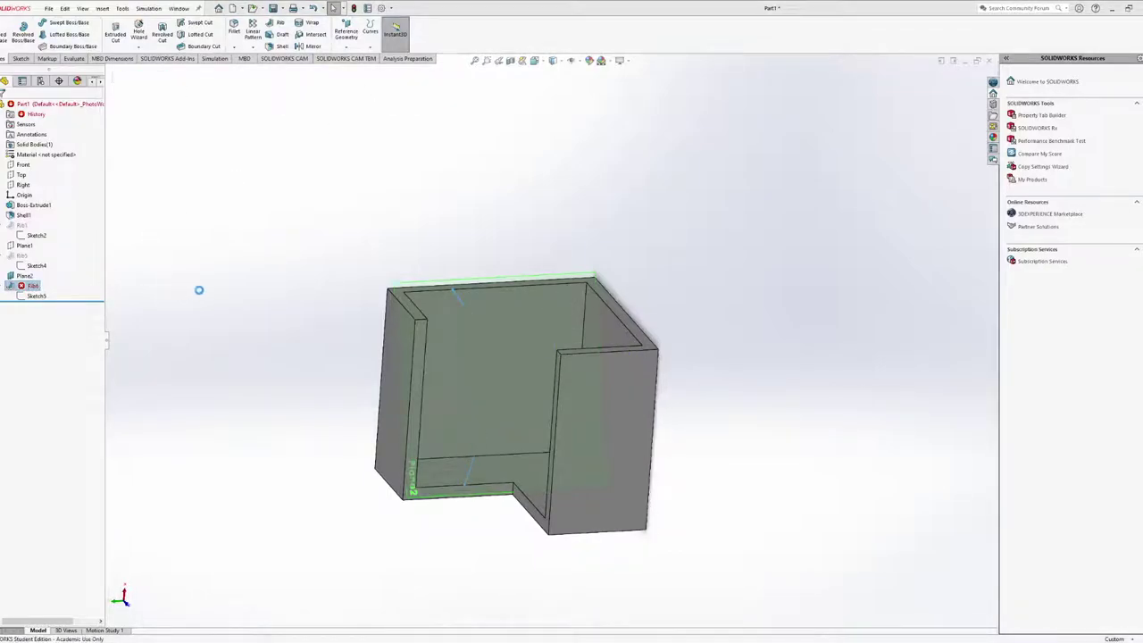
scroll(199, 288, down, 1)
click(27, 285)
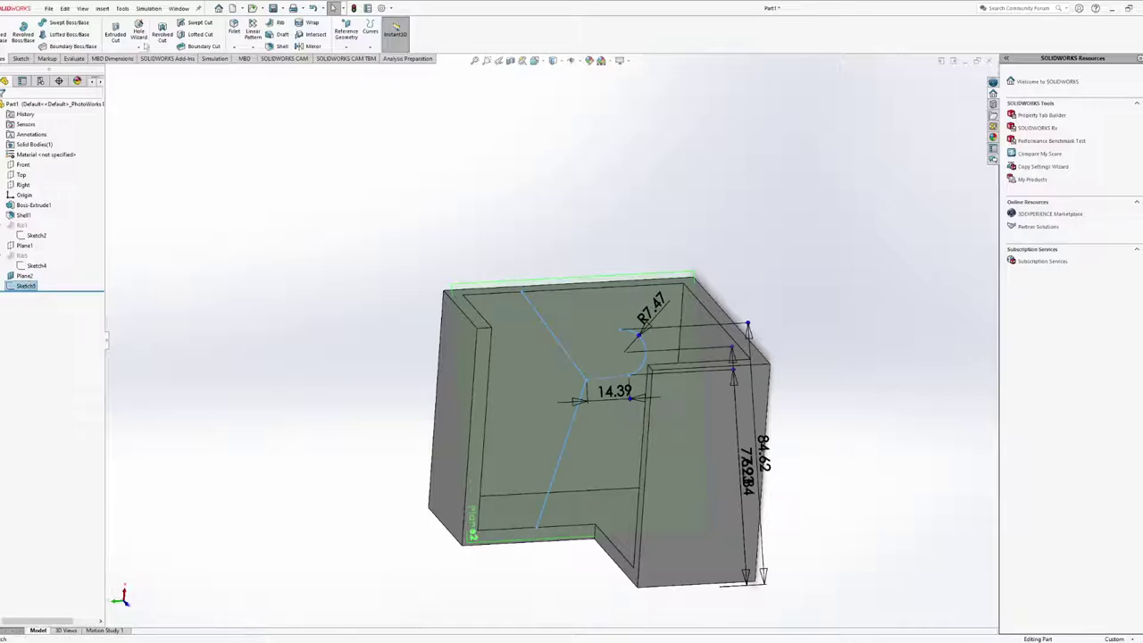
click(278, 24)
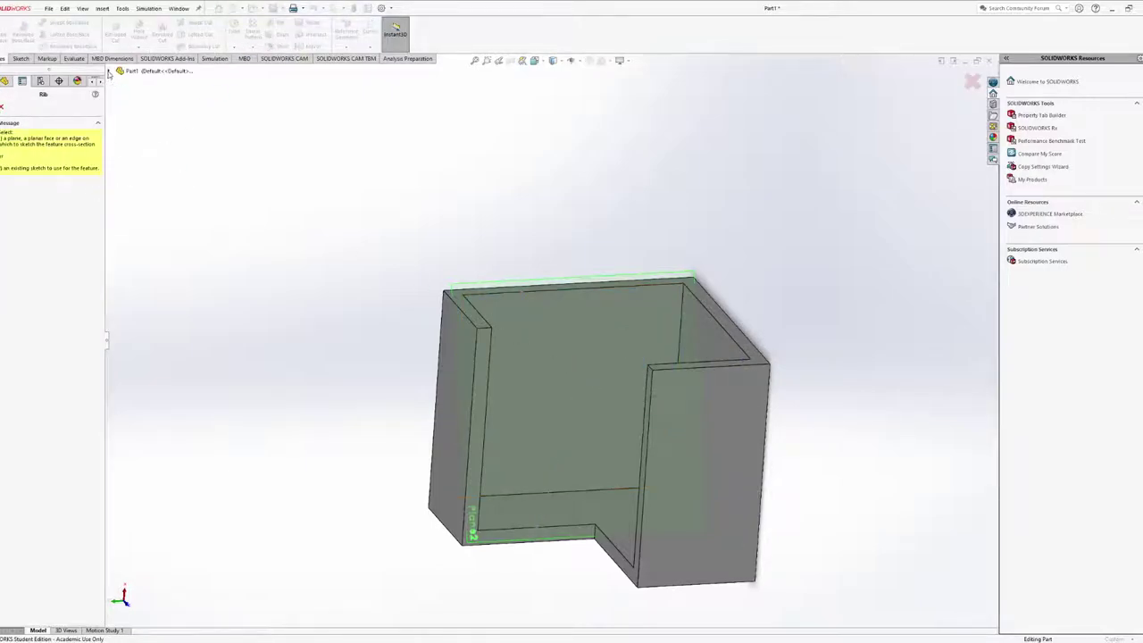
key(Escape)
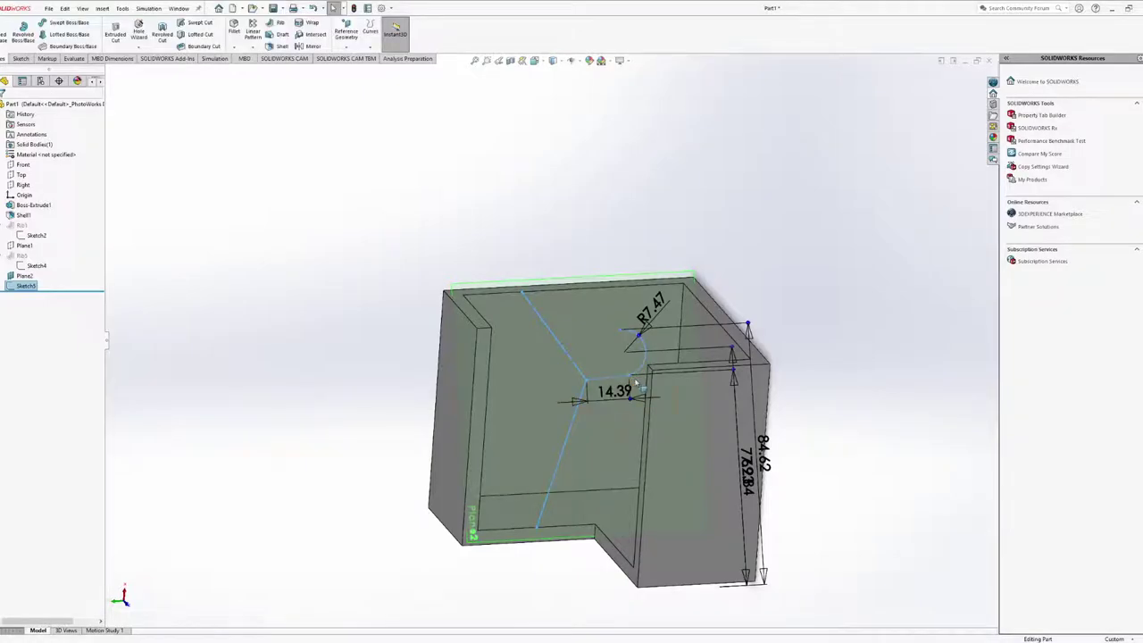
Inspect the standalone Sketch5's arc inside the box and reselect Sketch5
middle_drag(630, 333, 623, 366)
scroll(616, 394, up, 3)
scroll(616, 393, up, 3)
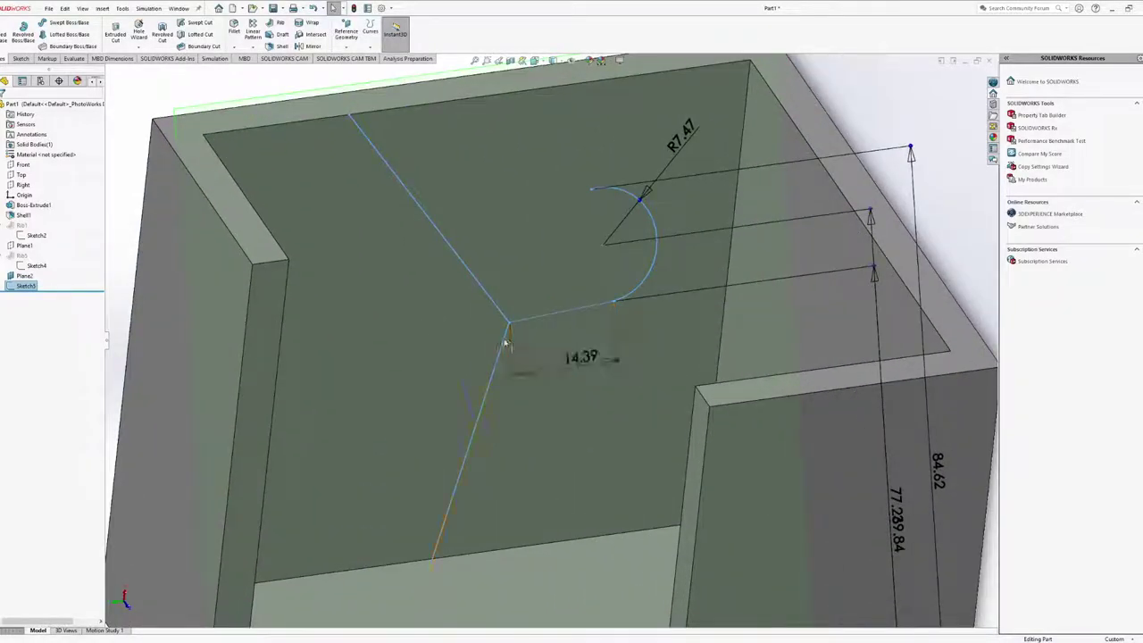
key(Escape)
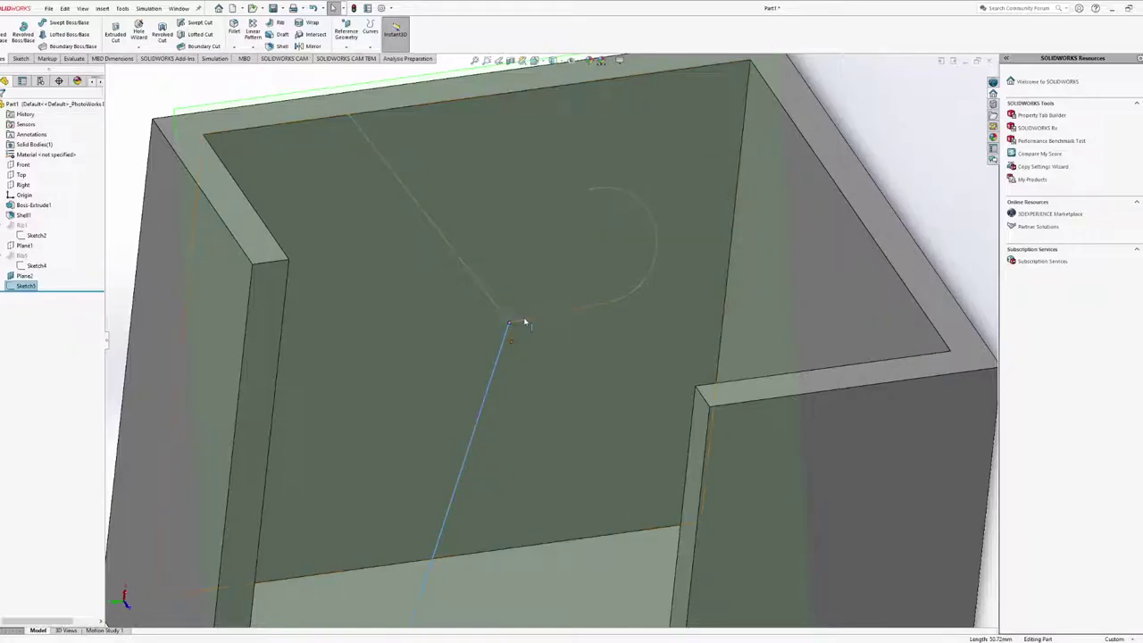
click(655, 277)
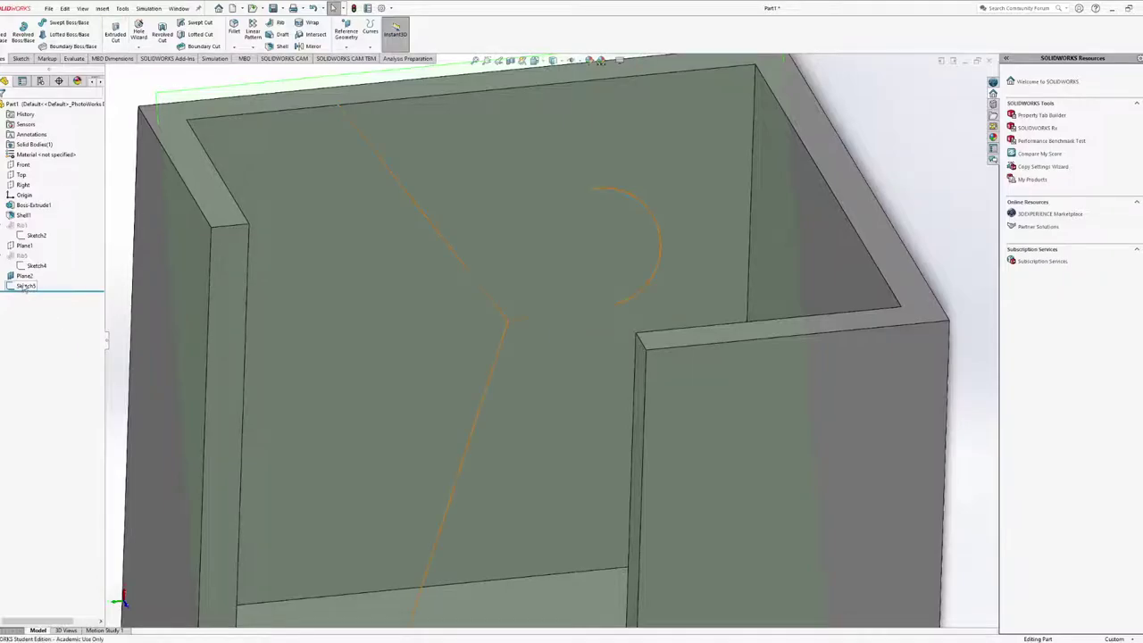
click(25, 286)
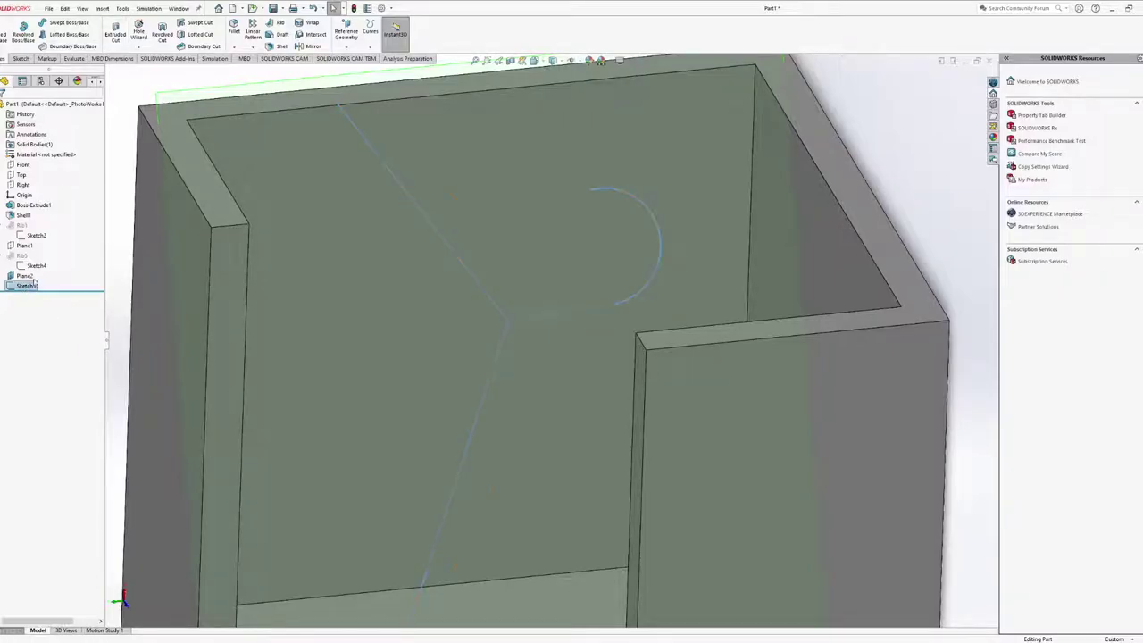
Reopen Sketch5 and undo the 14.39 line and R7.47 arc with their dimensions
click(37, 257)
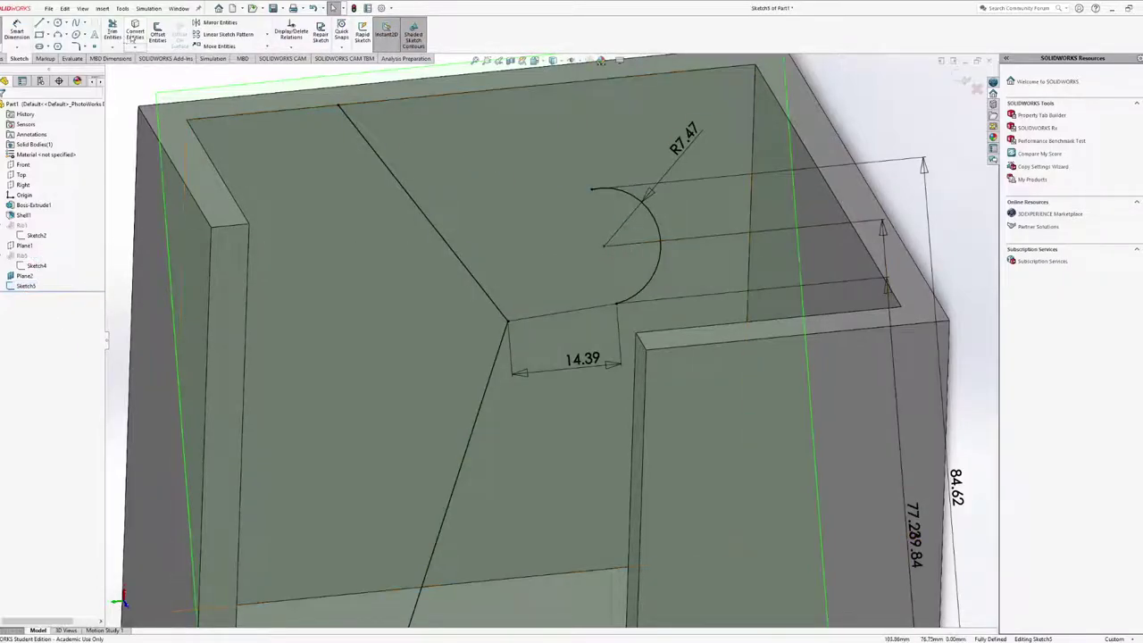
click(59, 34)
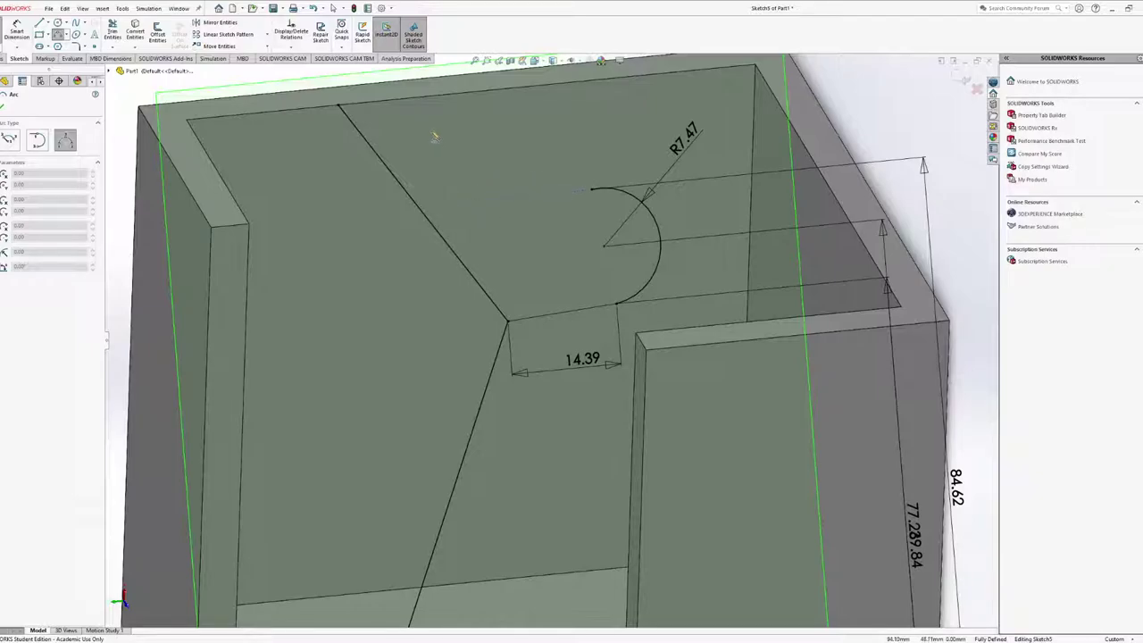
key(Escape)
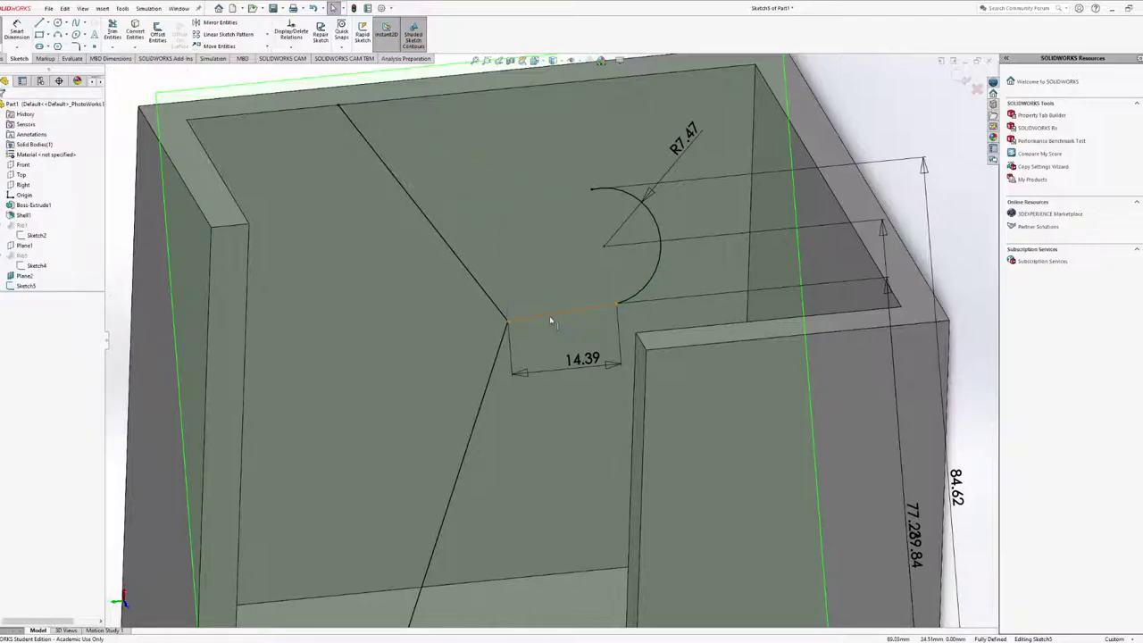
click(560, 313)
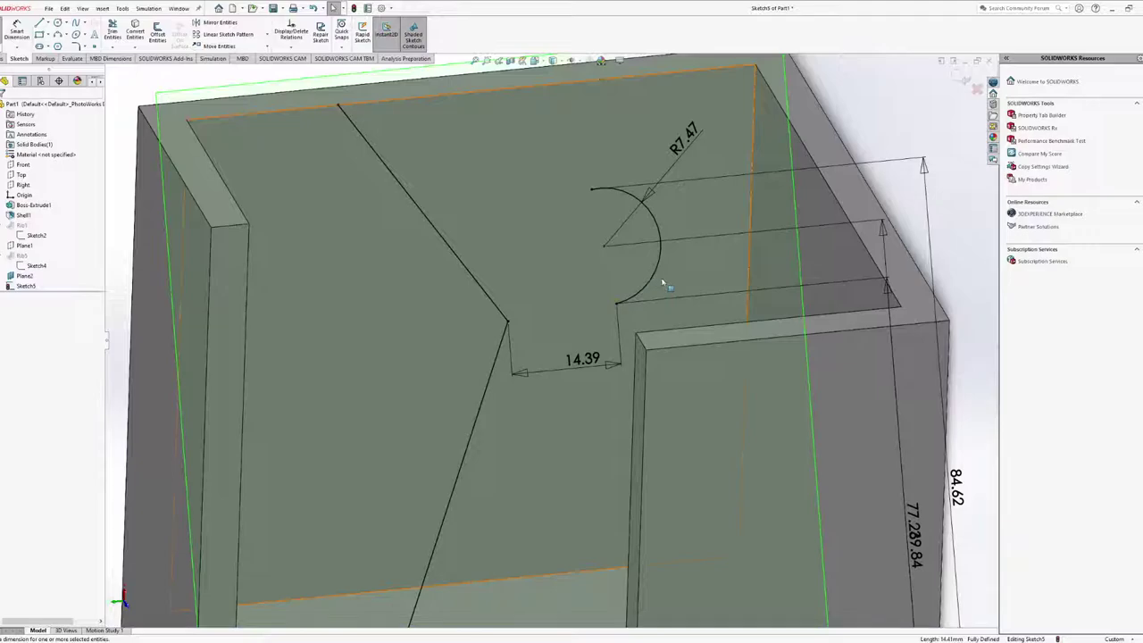
click(657, 277)
key(ctrl+z)
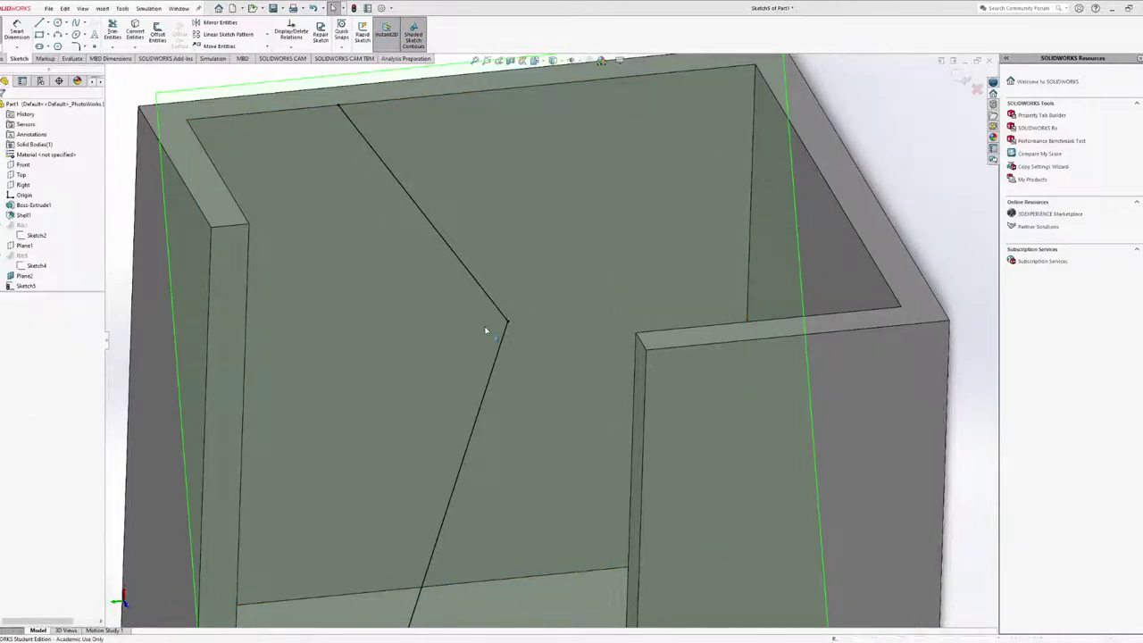
Delete the upper diagonal sketch line
click(496, 310)
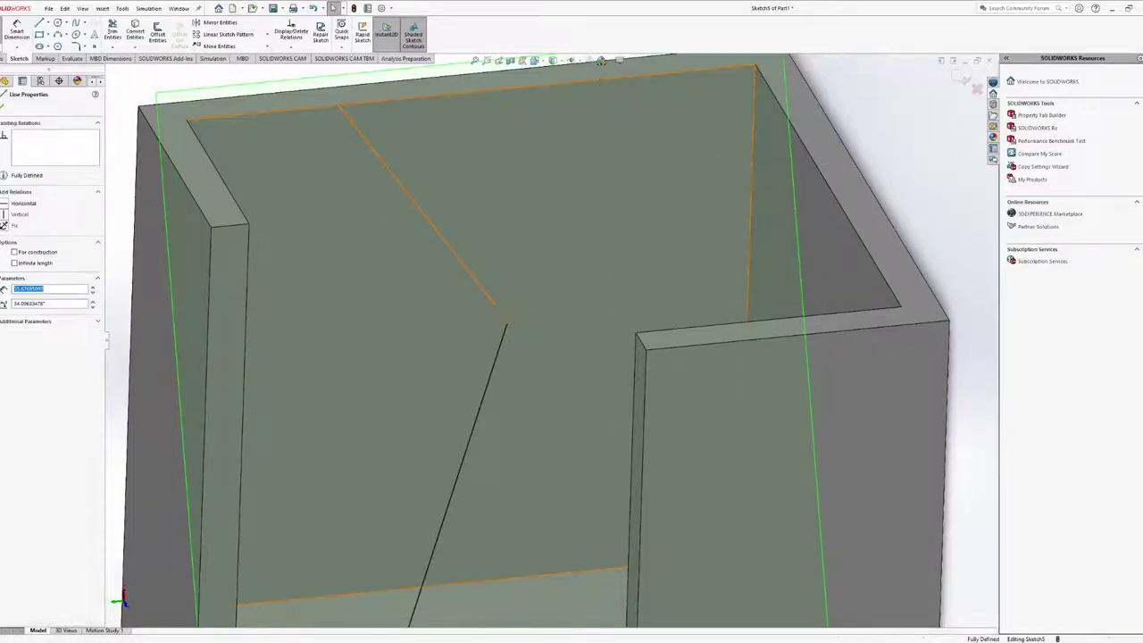
key(Delete)
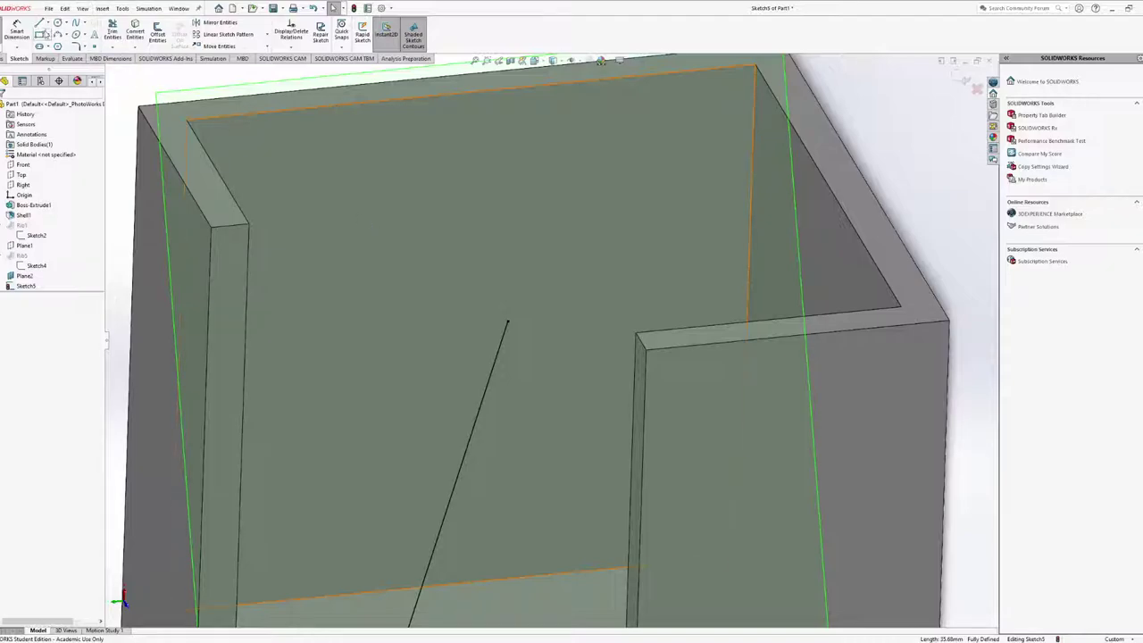
click(57, 34)
Draw an arc from the line's end toward the centre and dimension its radius to 6 mm
click(508, 322)
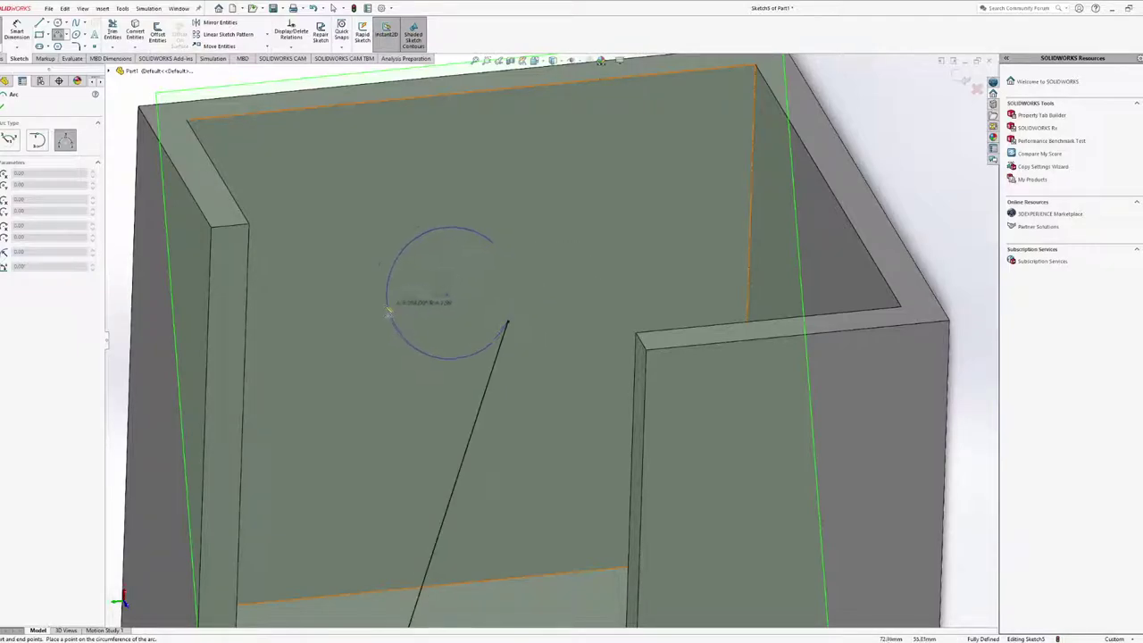
click(582, 276)
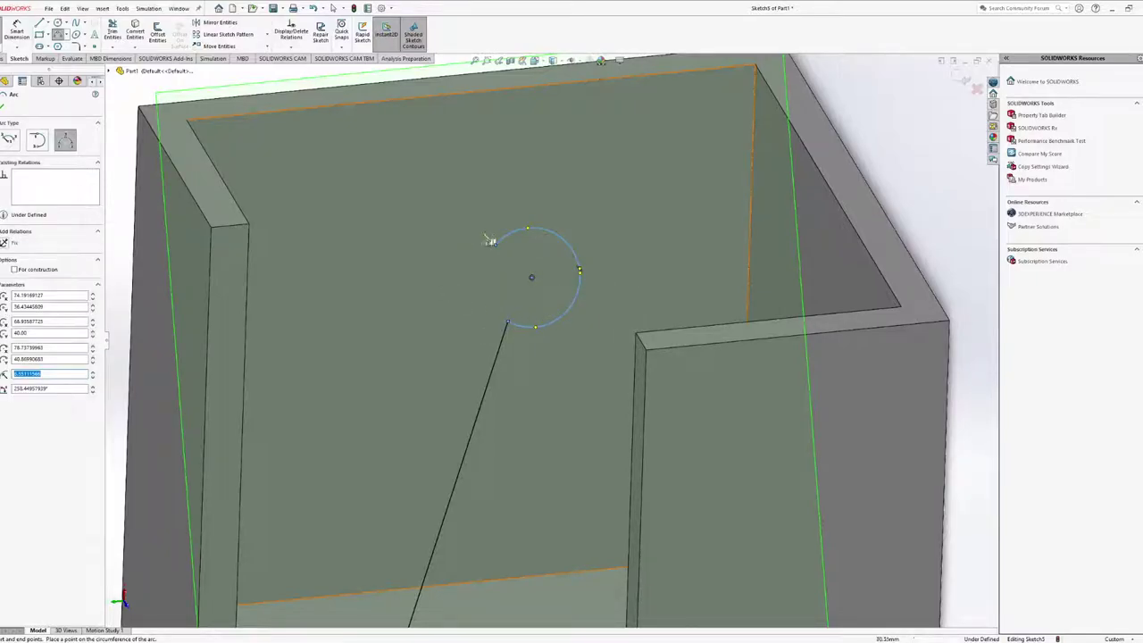
key(Escape)
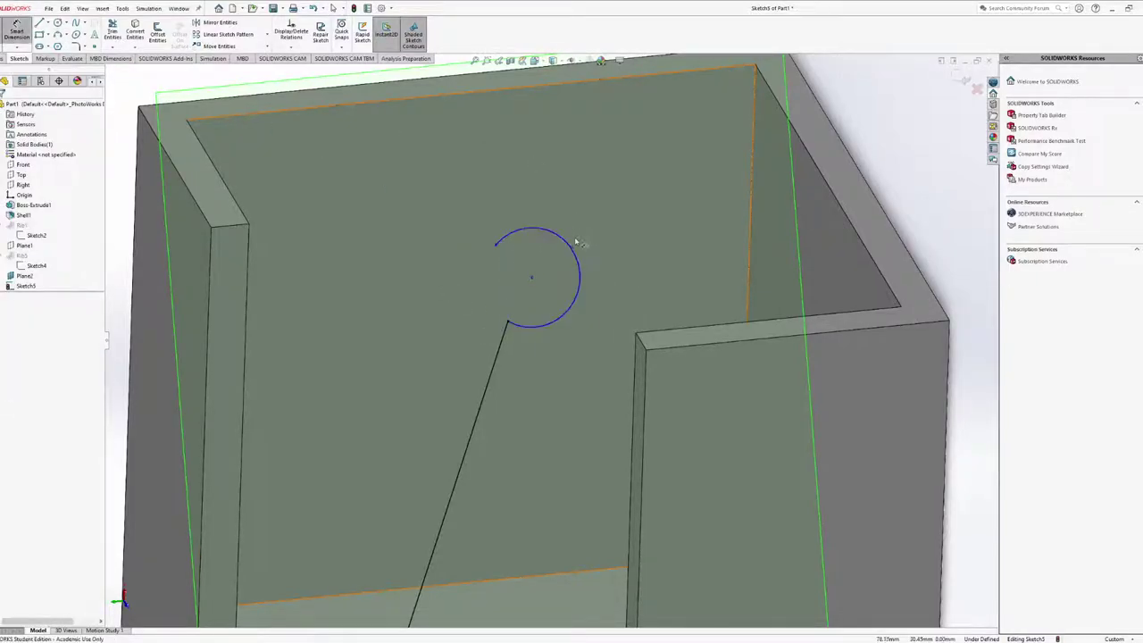
click(574, 248)
click(670, 185)
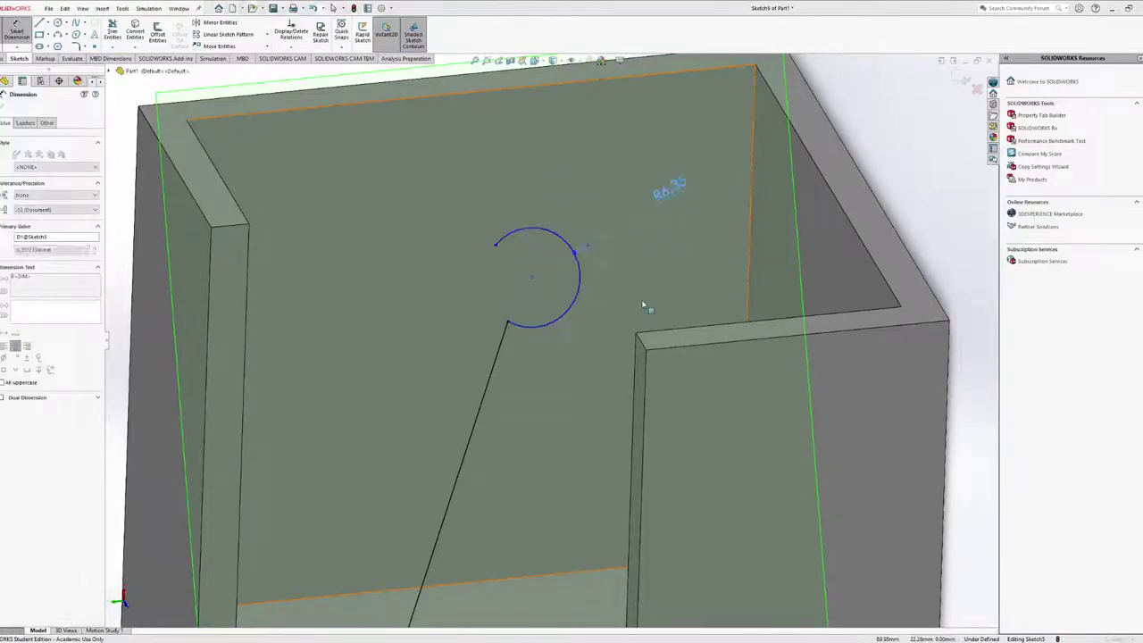
text(6)
key(Return)
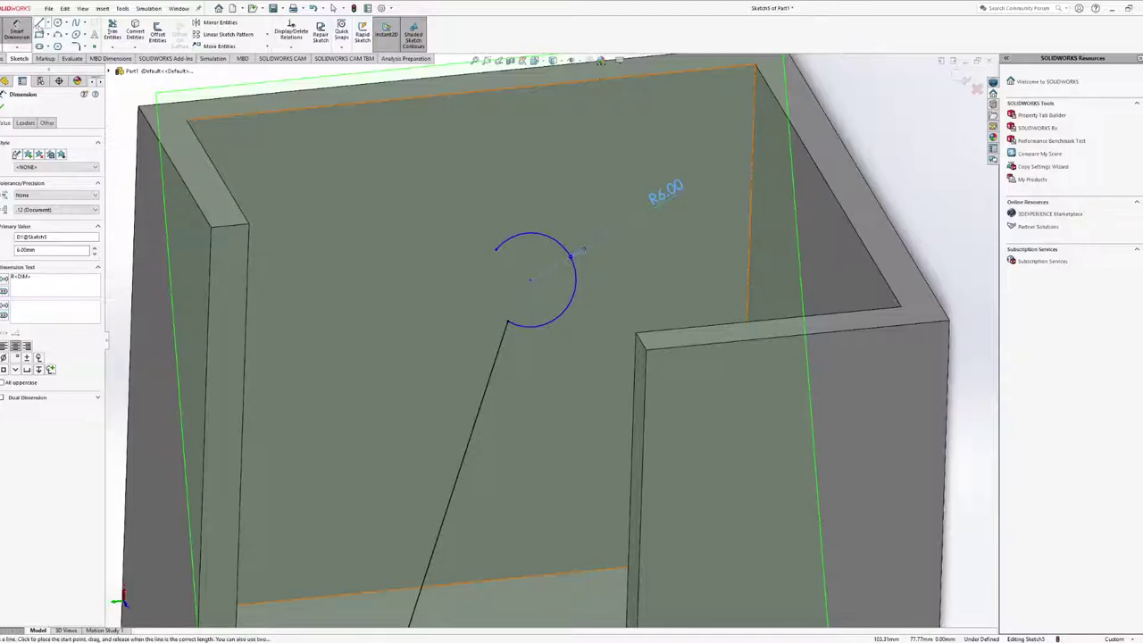
Draw a line from the arc's open end to the box's back edge
click(39, 23)
click(495, 248)
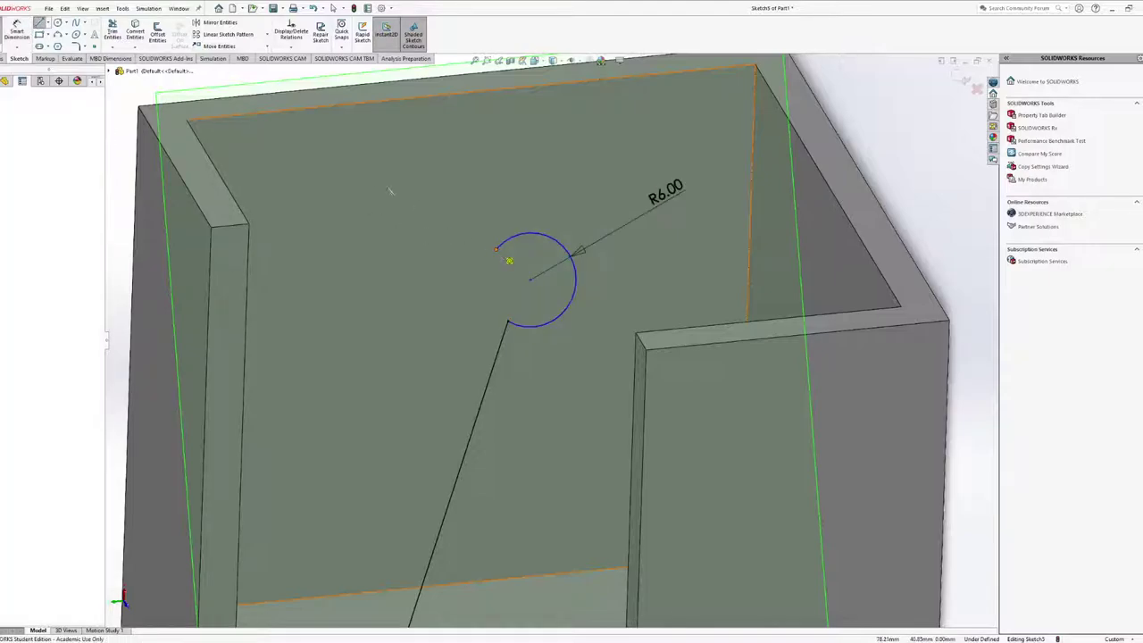
click(272, 113)
key(Escape)
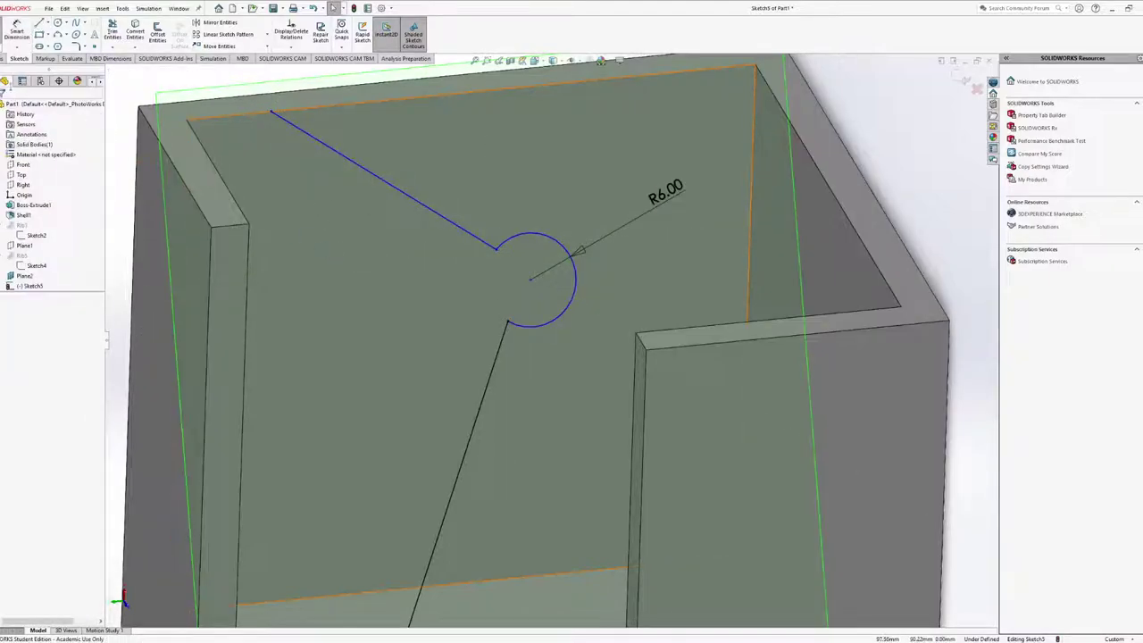
Exit the sketch and build a 4 mm rib from Sketch5 with its extrusion direction flipped
key(ctrl+Return)
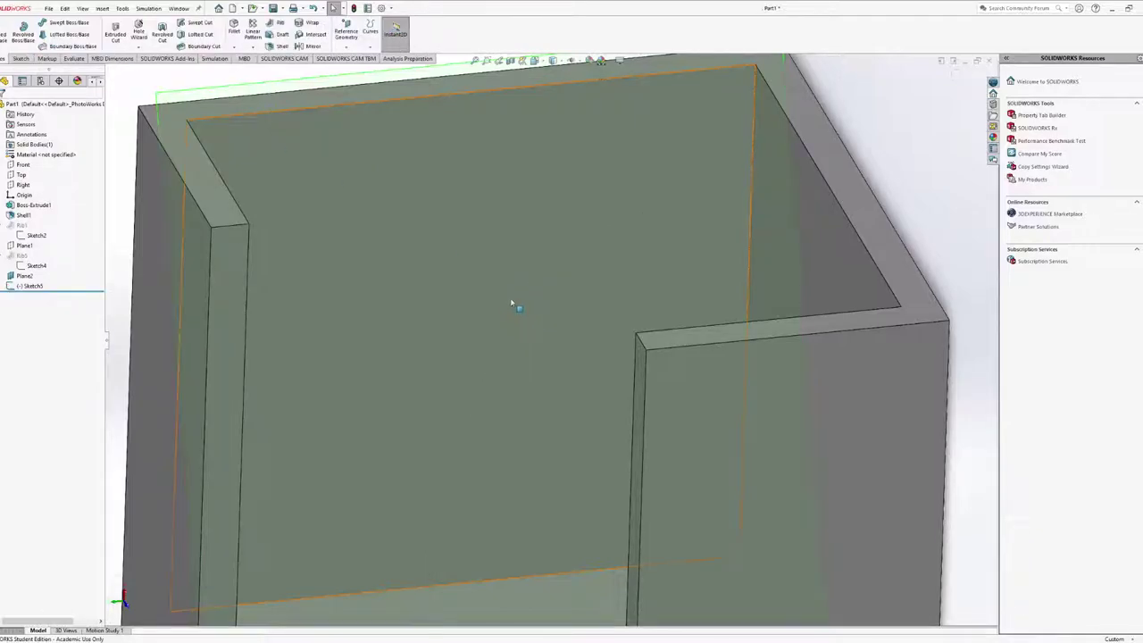
click(32, 287)
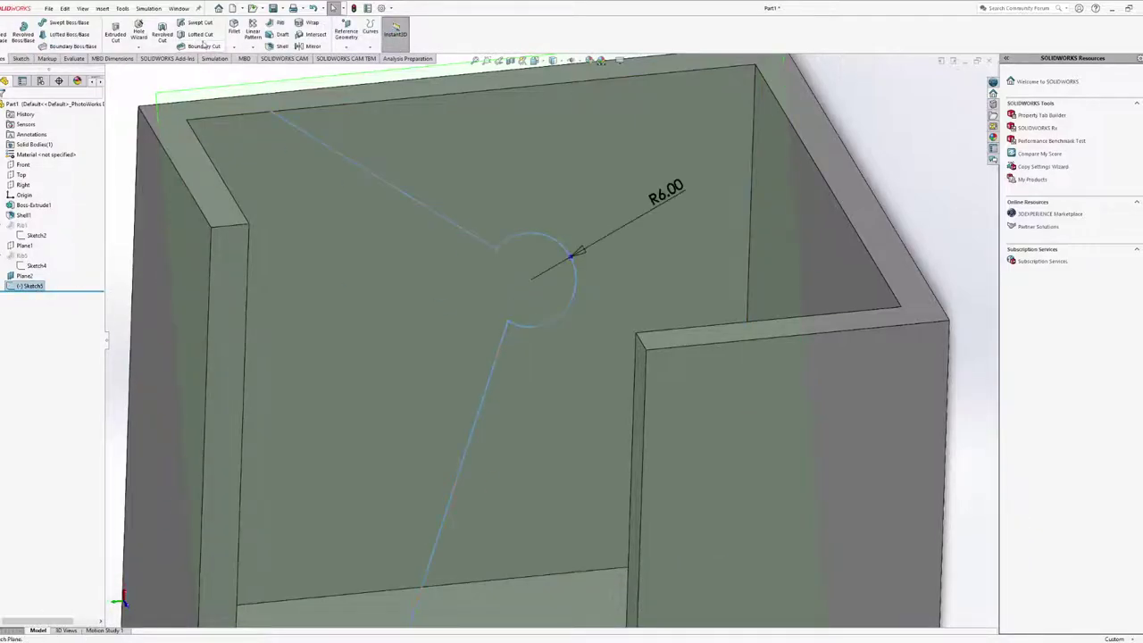
click(275, 22)
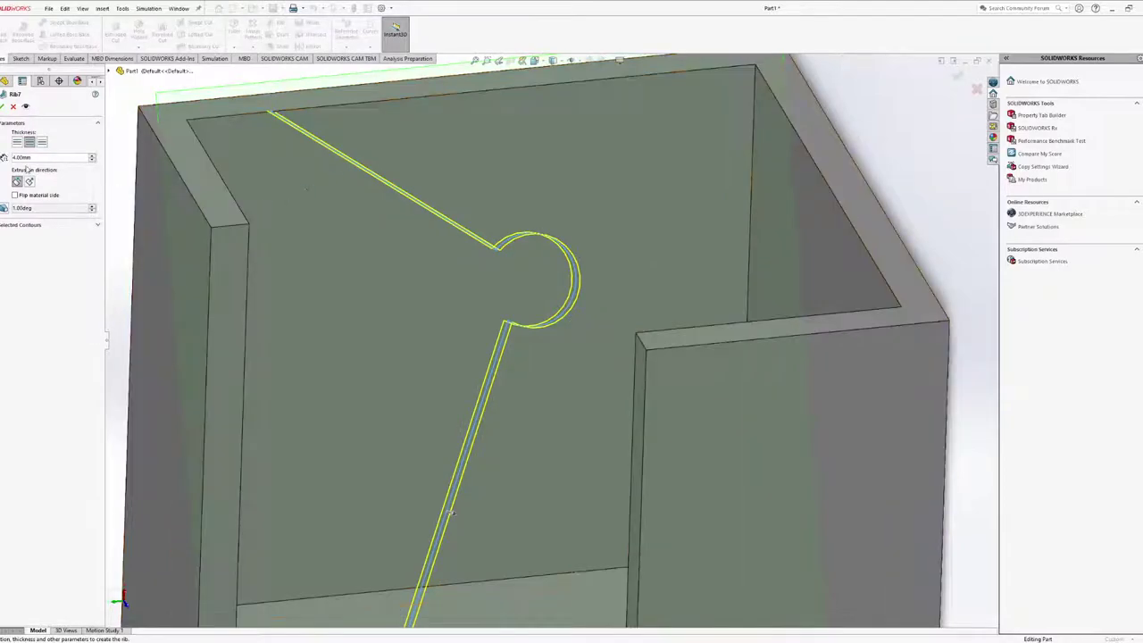
click(29, 181)
click(5, 105)
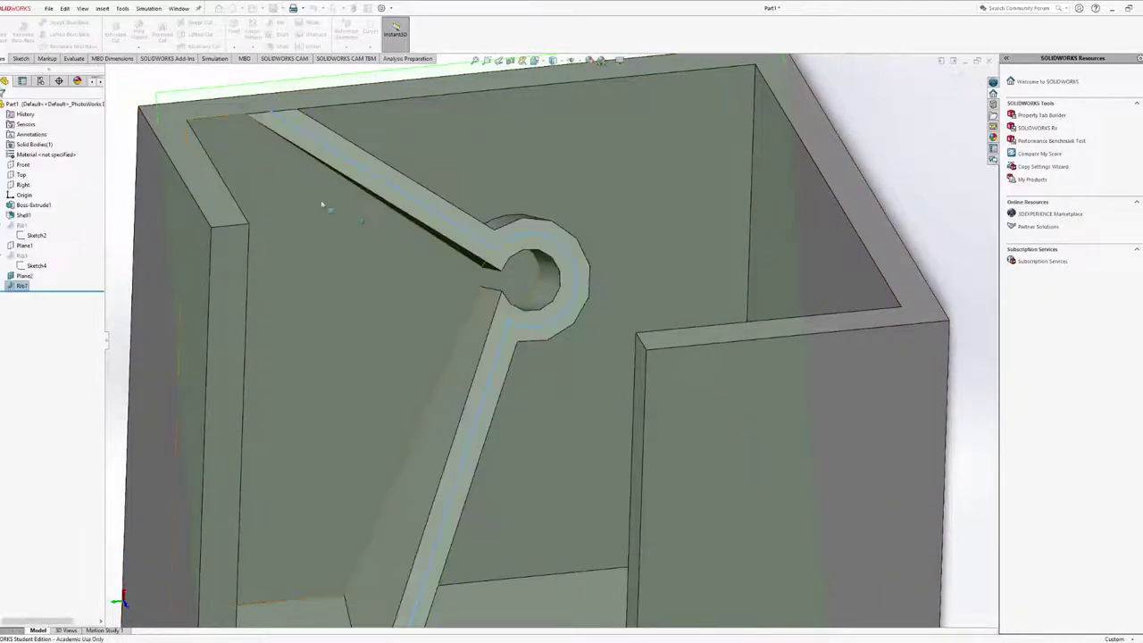
Orbit the part to inspect Rib7 from above, the sides and the back
scroll(506, 268, up, 6)
middle_drag(505, 268, 488, 288)
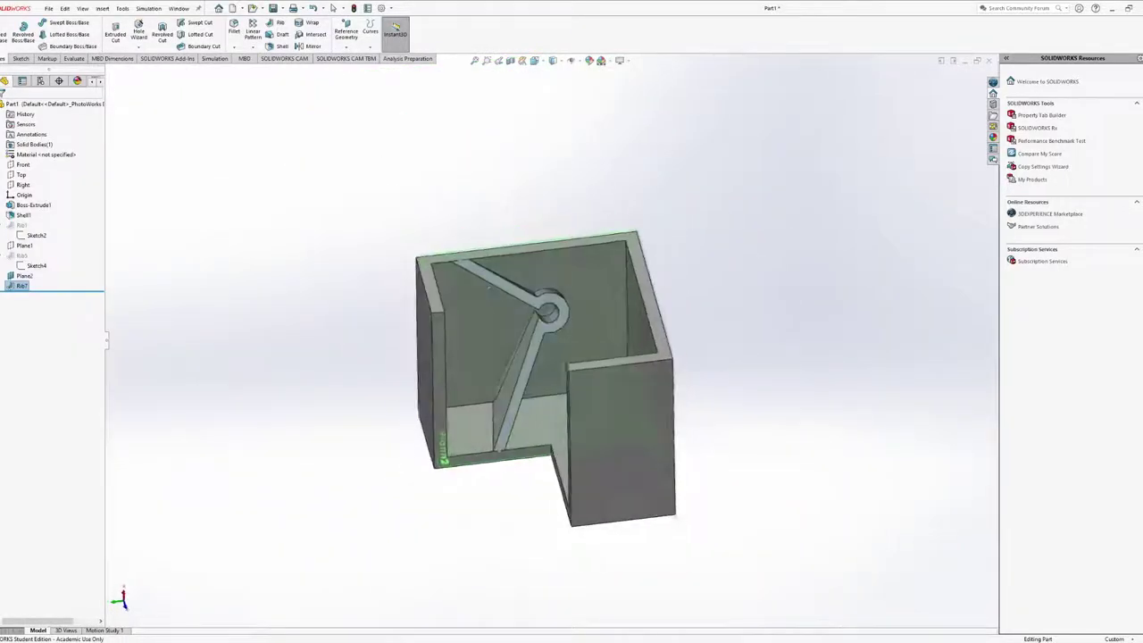
scroll(488, 287, down, 10)
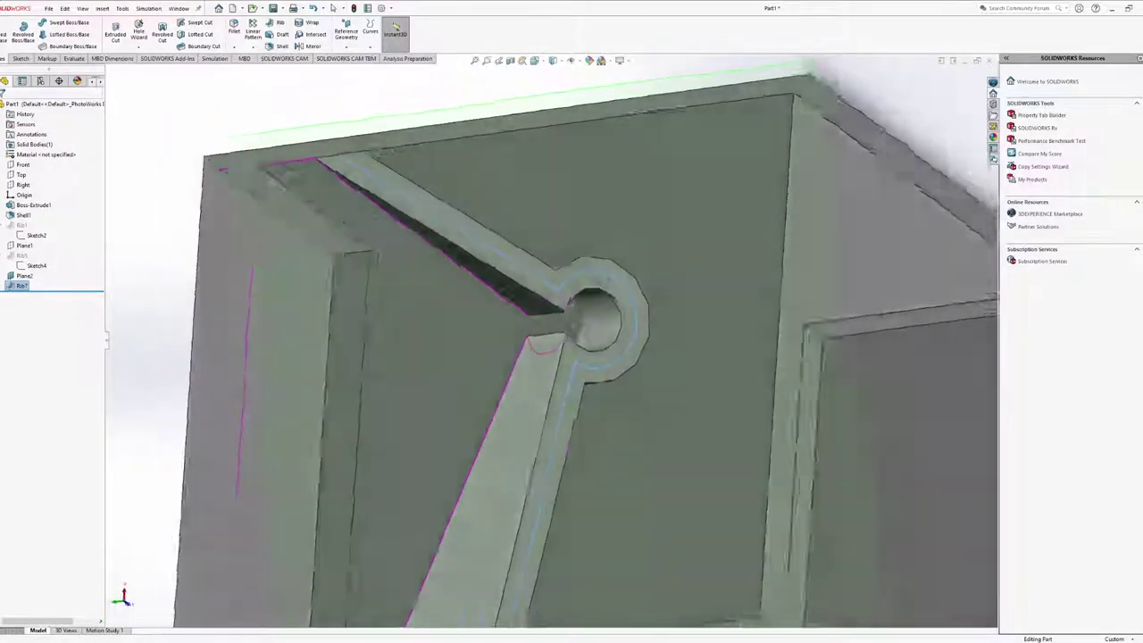
scroll(572, 301, up, 3)
middle_drag(572, 301, 500, 299)
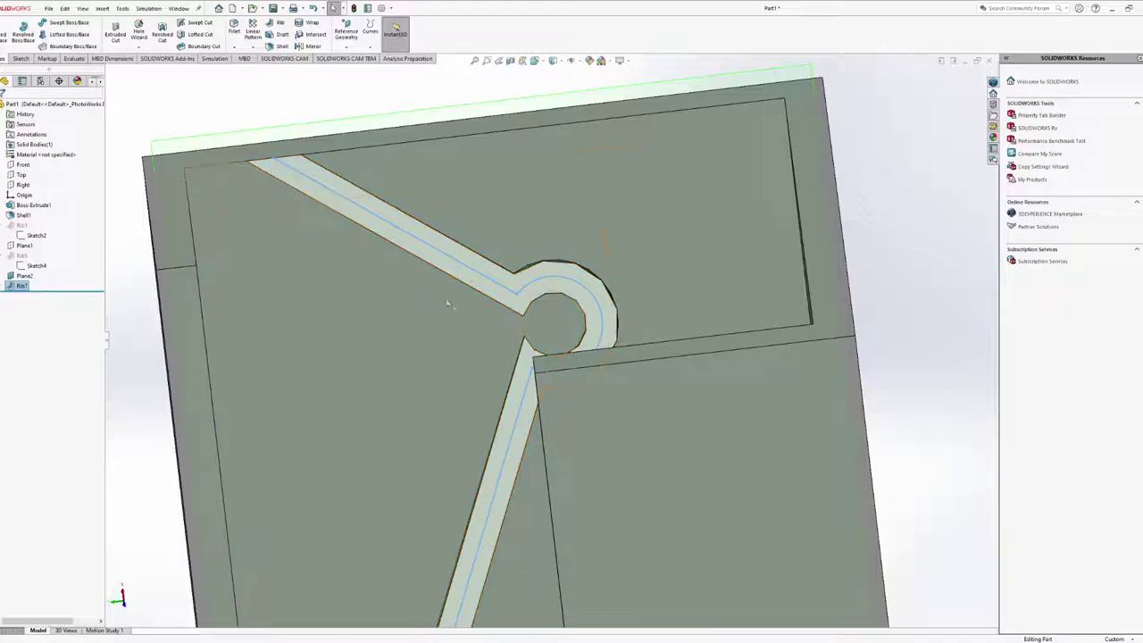
scroll(582, 308, up, 5)
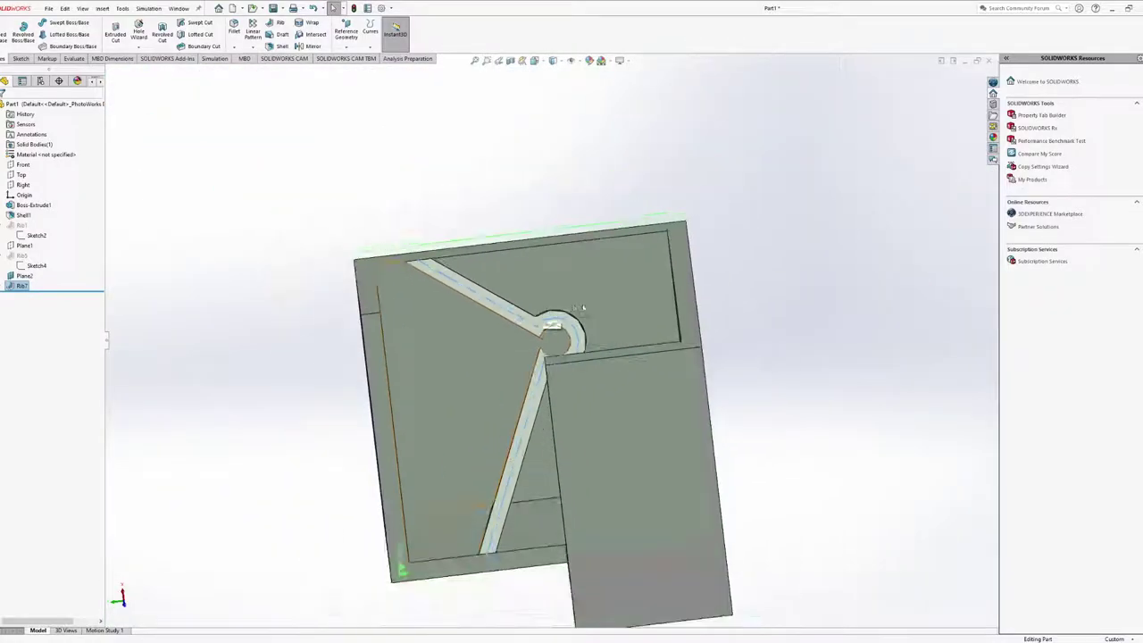
middle_drag(583, 308, 566, 264)
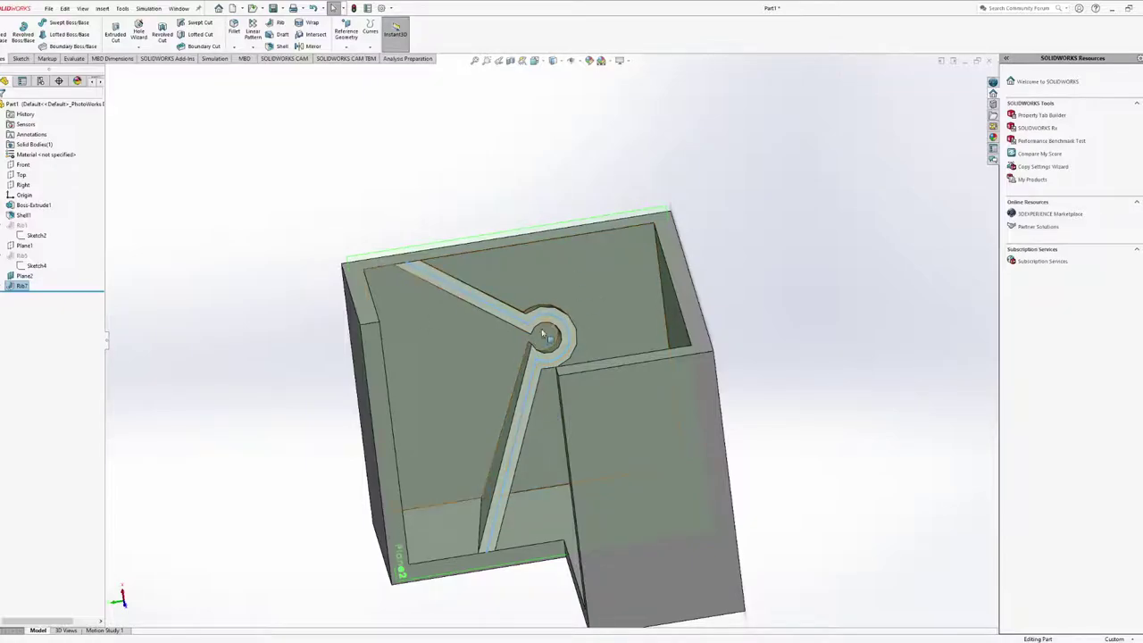
middle_drag(542, 334, 536, 297)
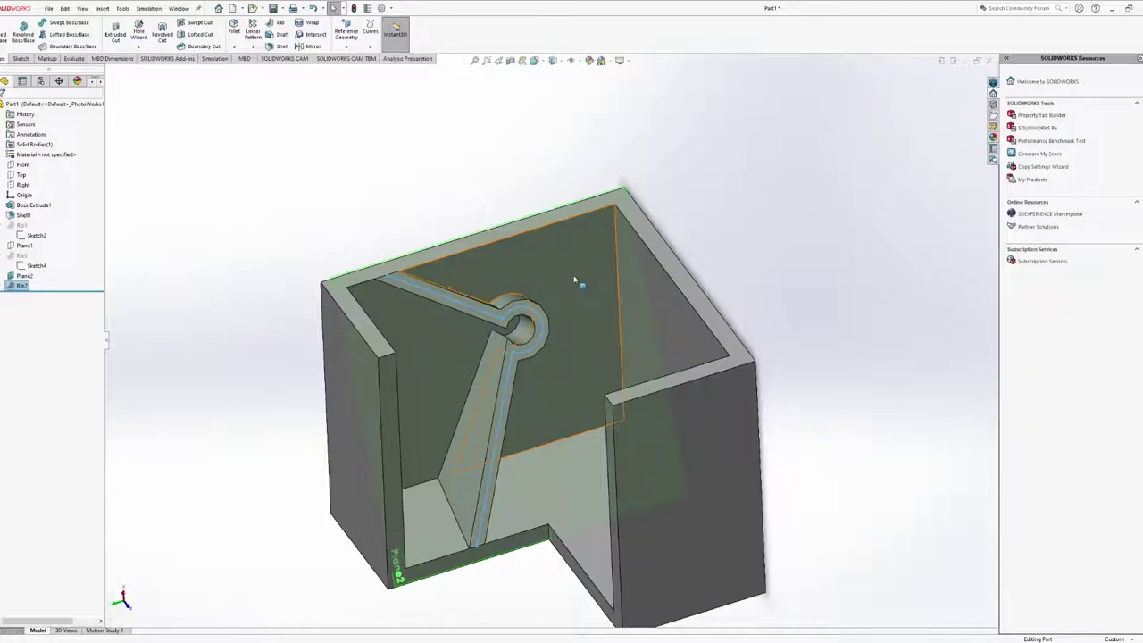
middle_drag(545, 278, 627, 294)
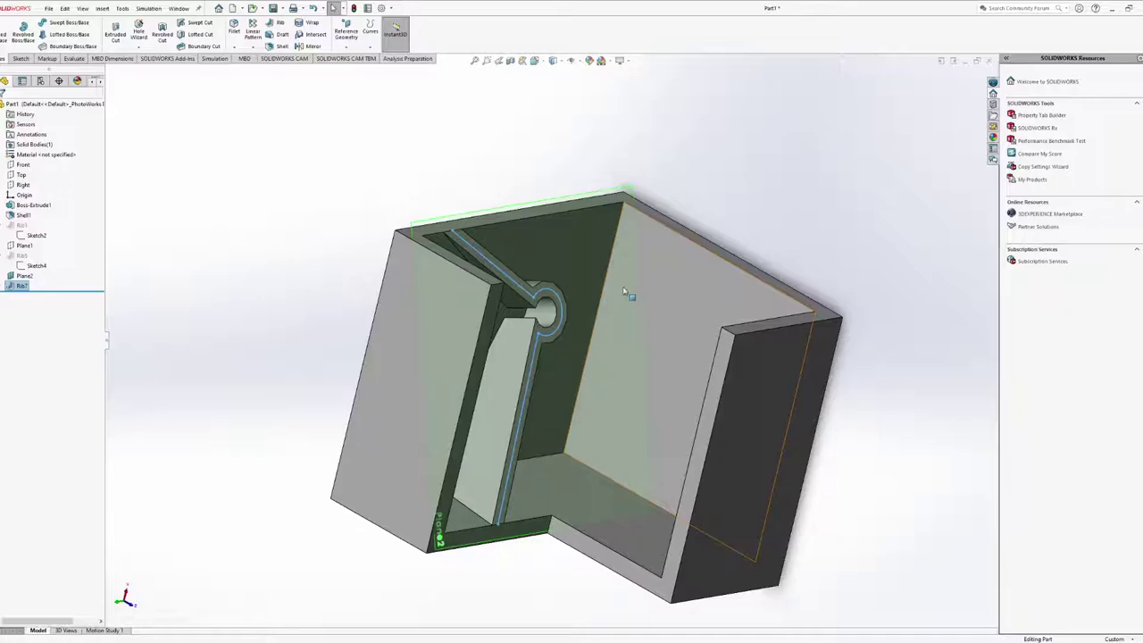
middle_drag(627, 294, 614, 259)
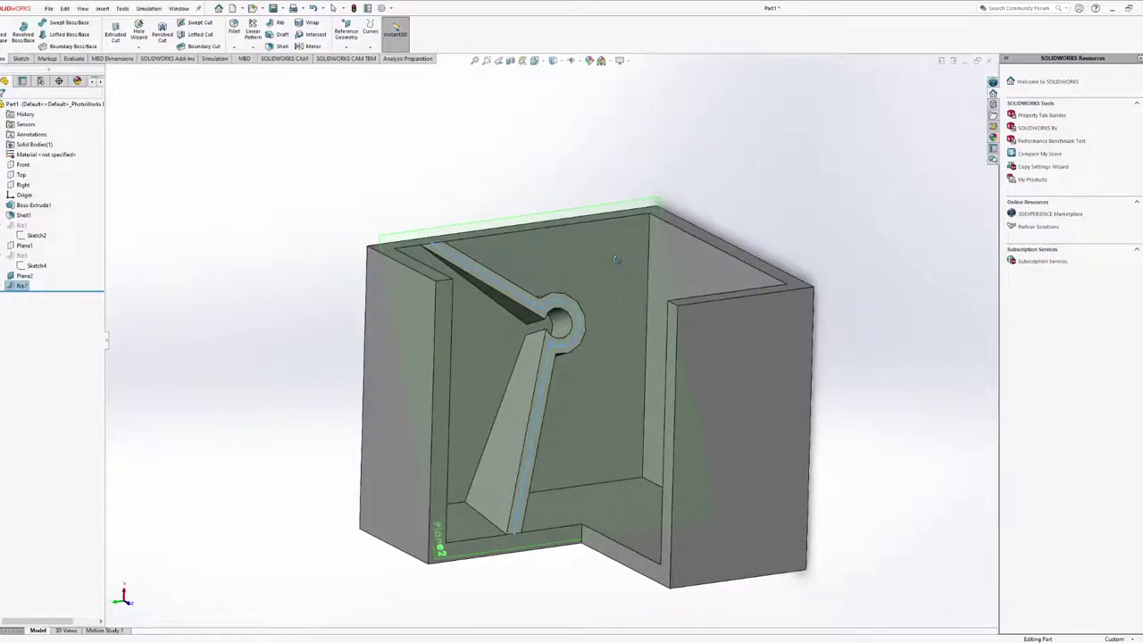
key(Escape)
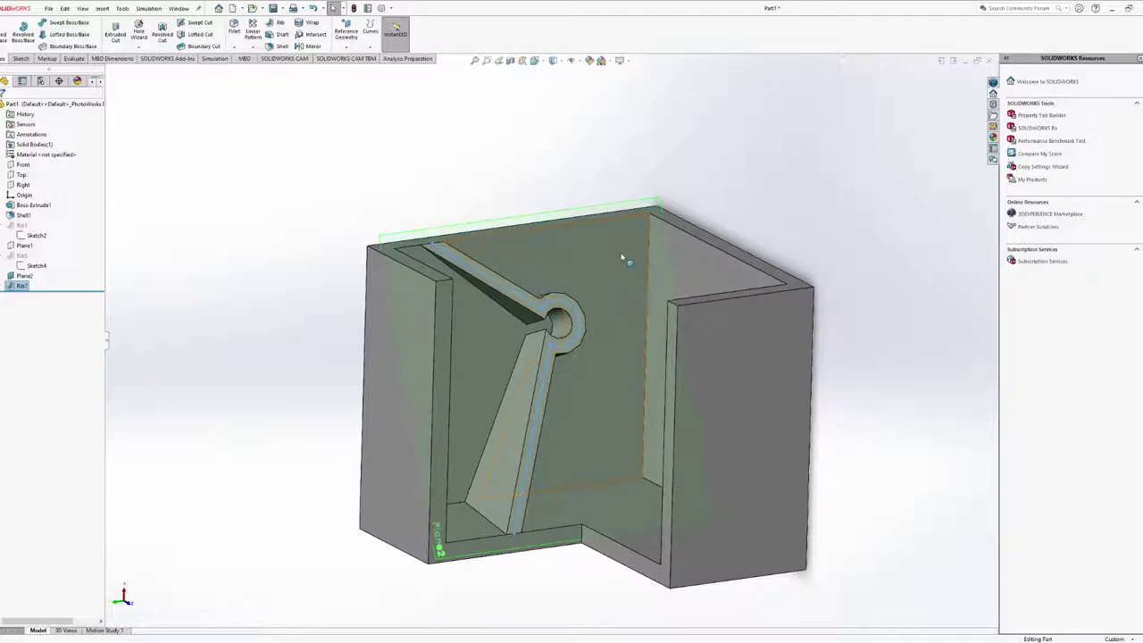
middle_drag(589, 246, 617, 358)
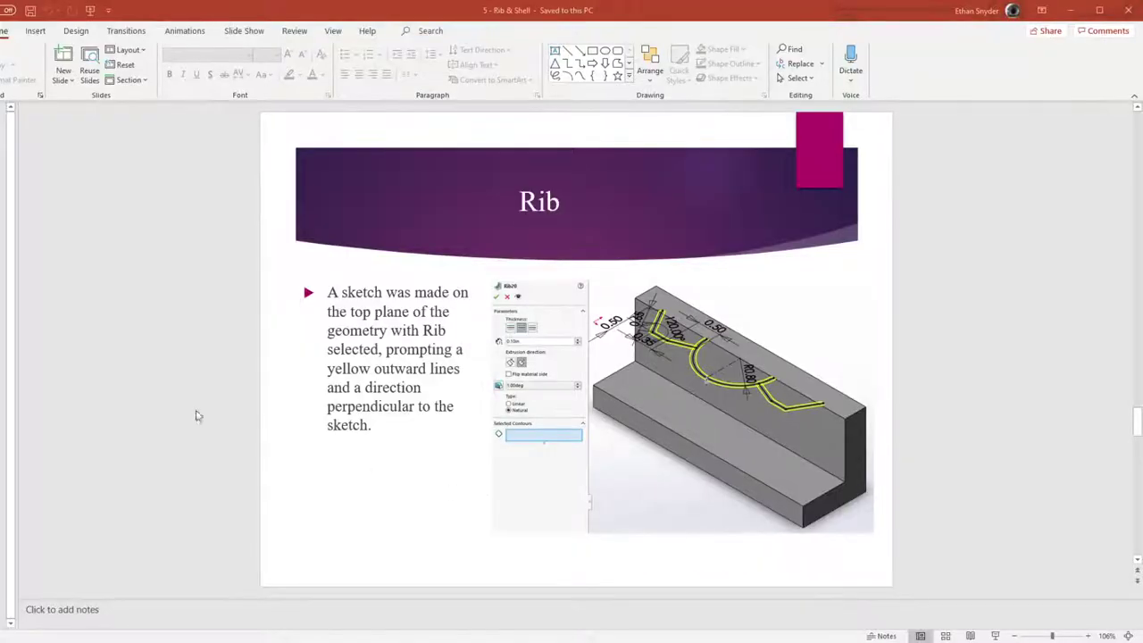
Scroll the deck down to the 'Rib (Other options; datum planes)' slide
scroll(107, 382, down, 1)
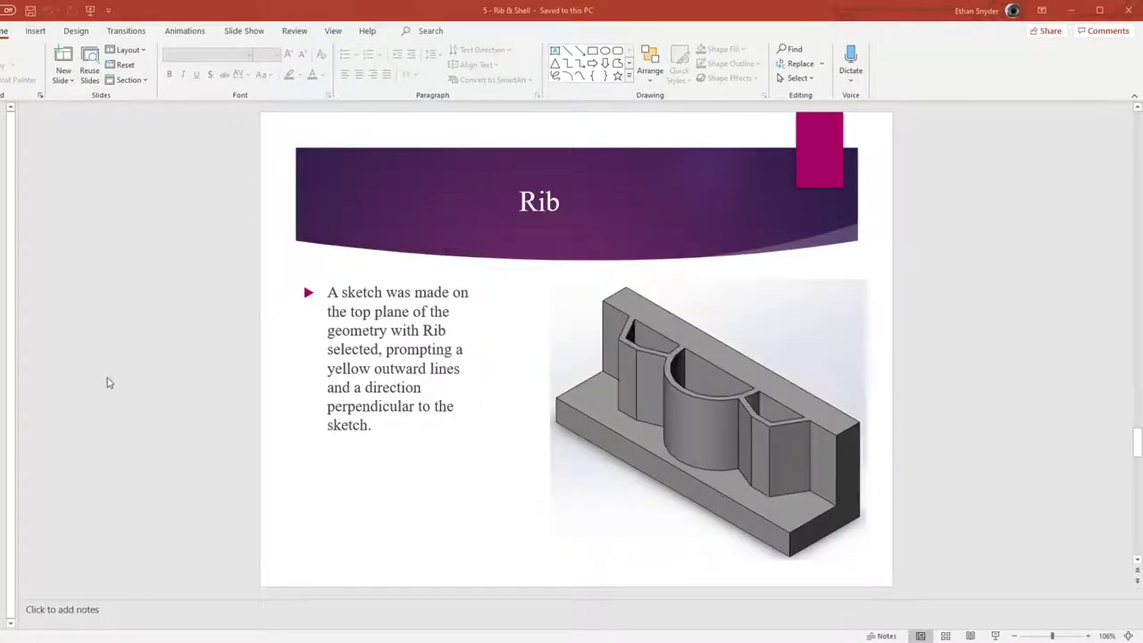
scroll(107, 382, down, 1)
scroll(113, 379, down, 1)
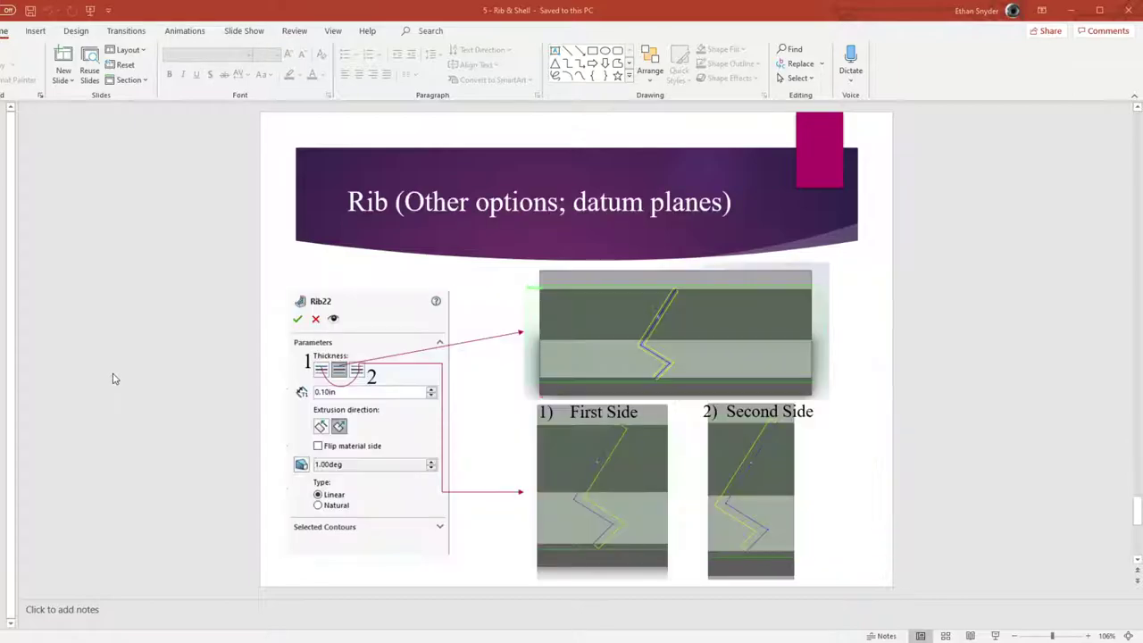
scroll(113, 379, down, 1)
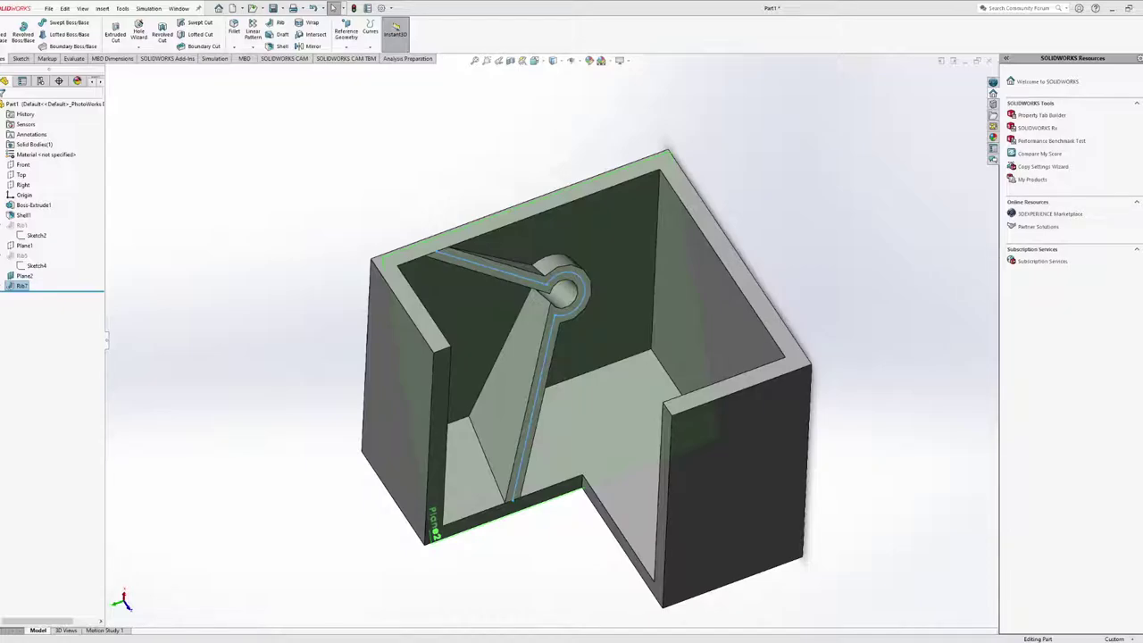
middle_drag(572, 357, 537, 324)
scroll(537, 324, down, 5)
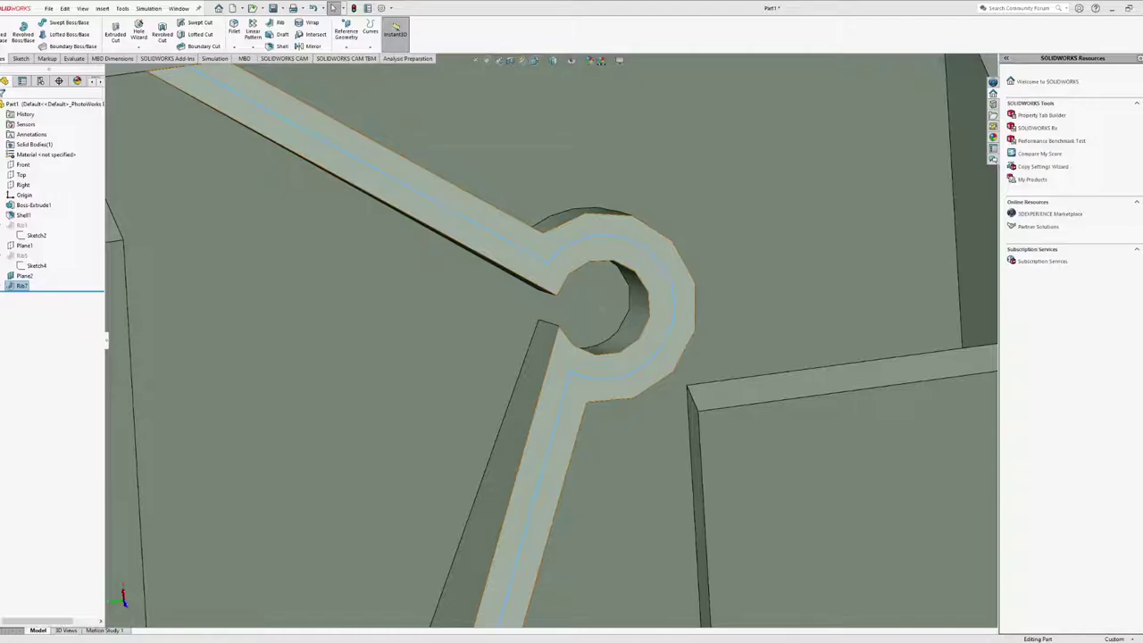
scroll(629, 416, up, 10)
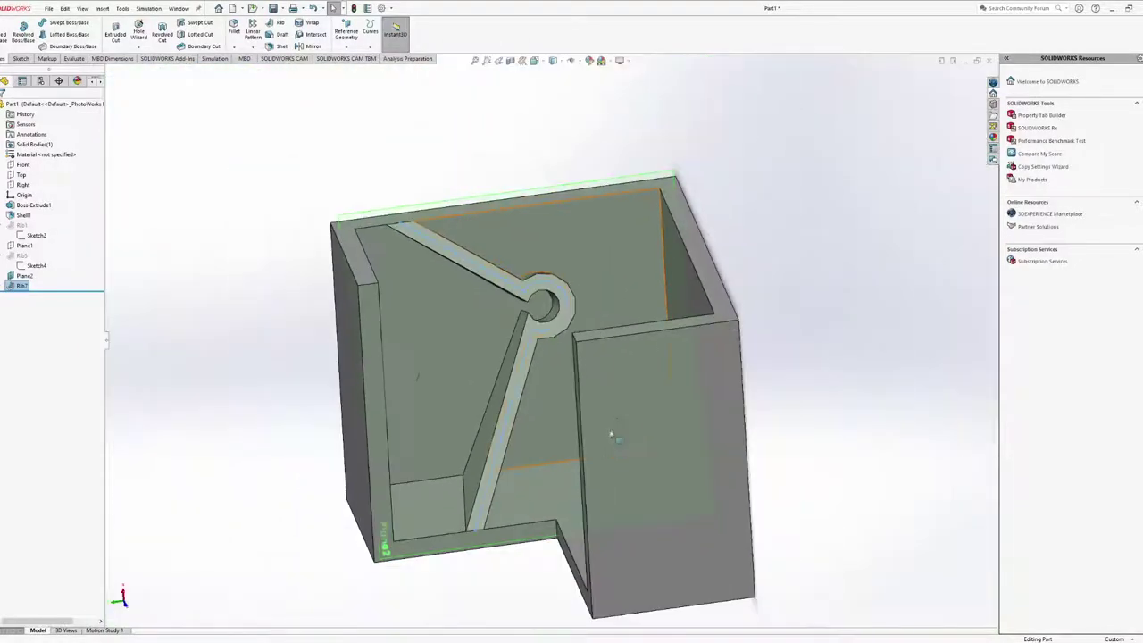
middle_drag(617, 393, 682, 365)
scroll(535, 435, down, 10)
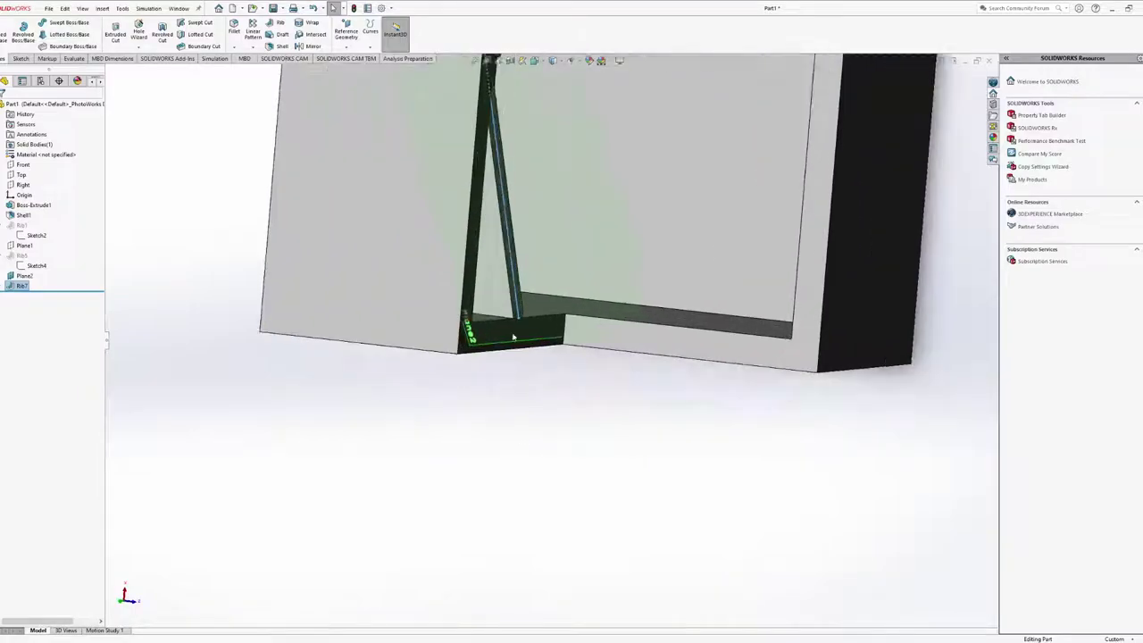
scroll(569, 432, down, 4)
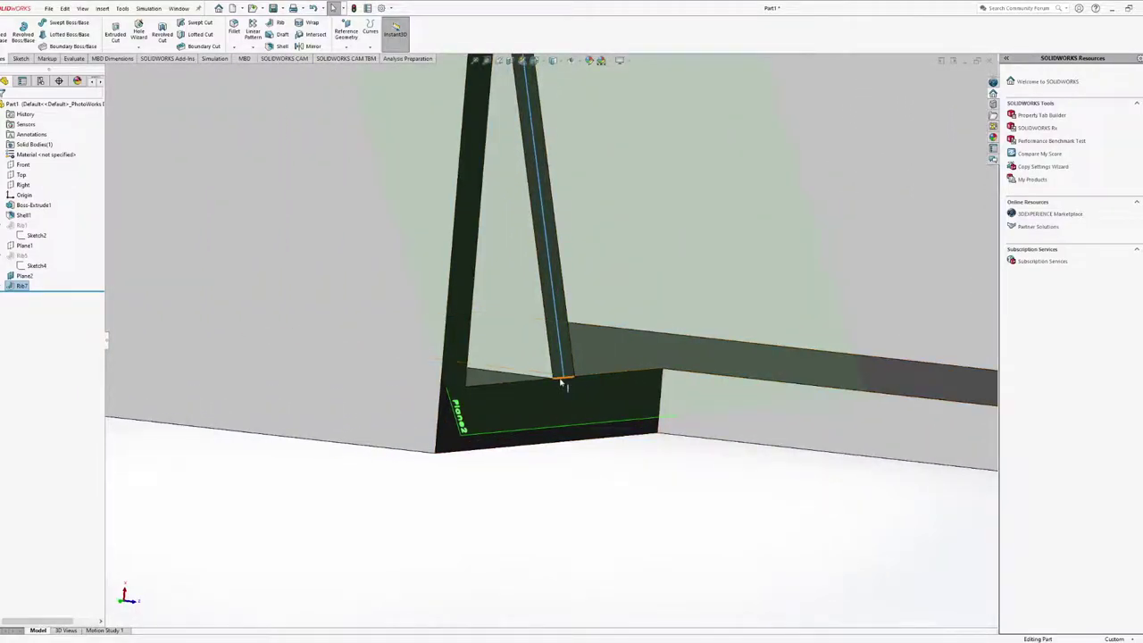
scroll(558, 384, down, 2)
middle_drag(554, 375, 544, 513)
scroll(558, 383, up, 5)
scroll(553, 357, down, 1)
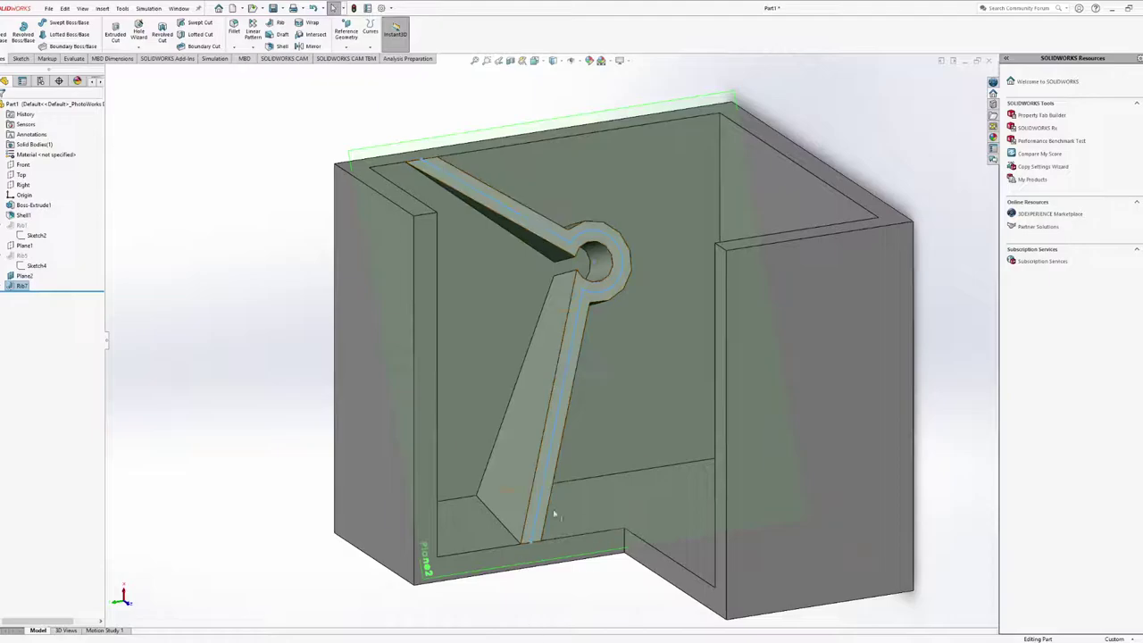
middle_drag(539, 555, 544, 585)
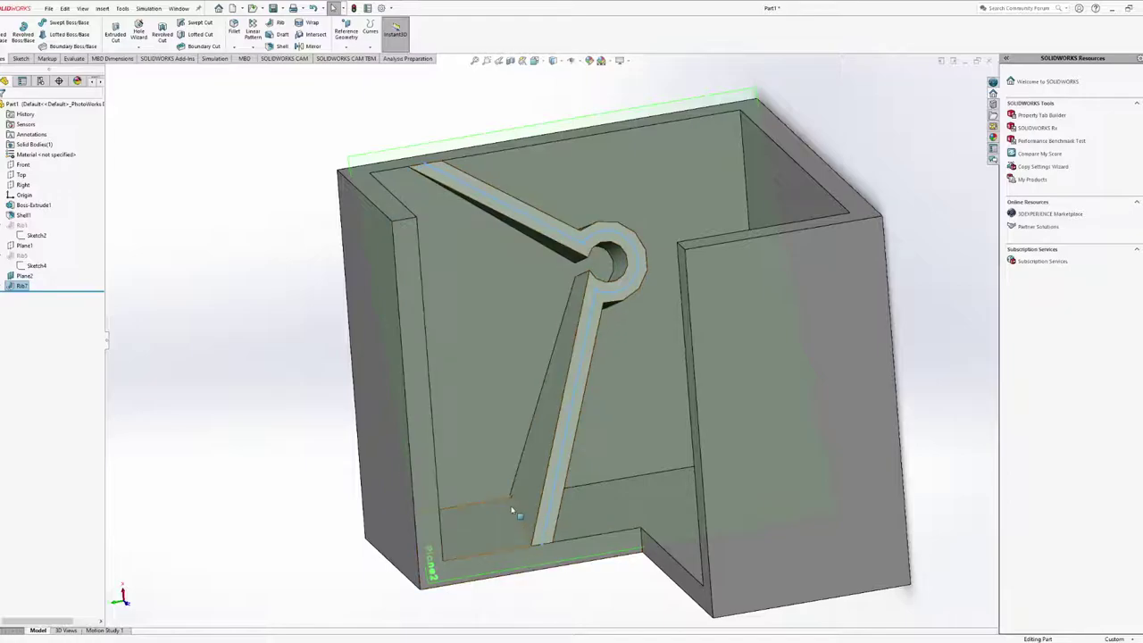
middle_drag(530, 275, 589, 322)
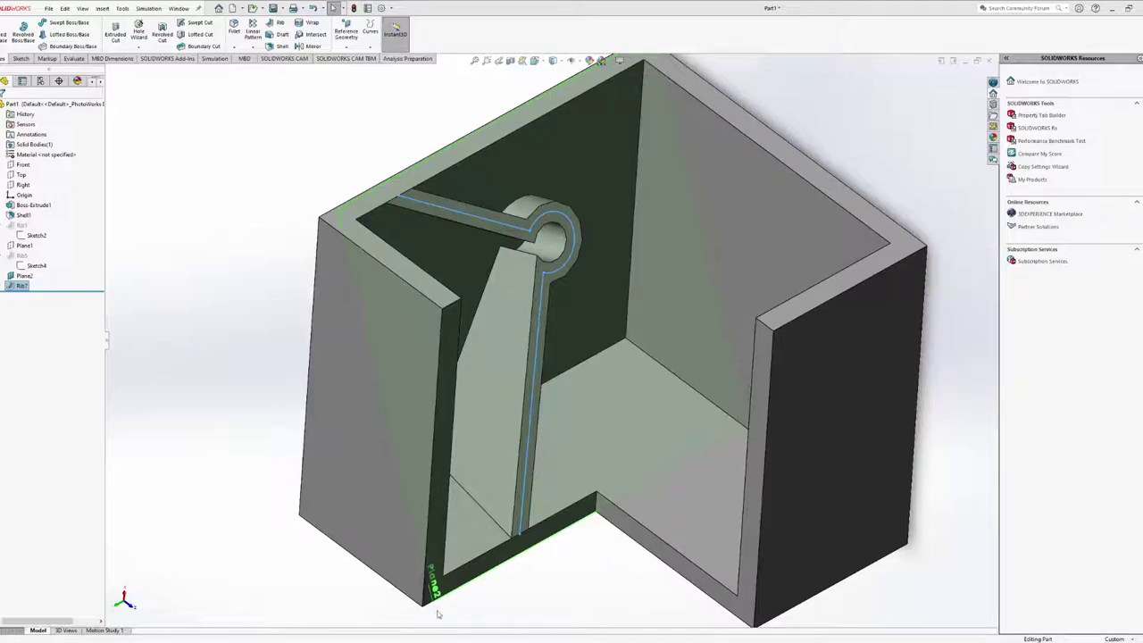
Suppress Rib7 and select the box's Shell1 feature
click(24, 288)
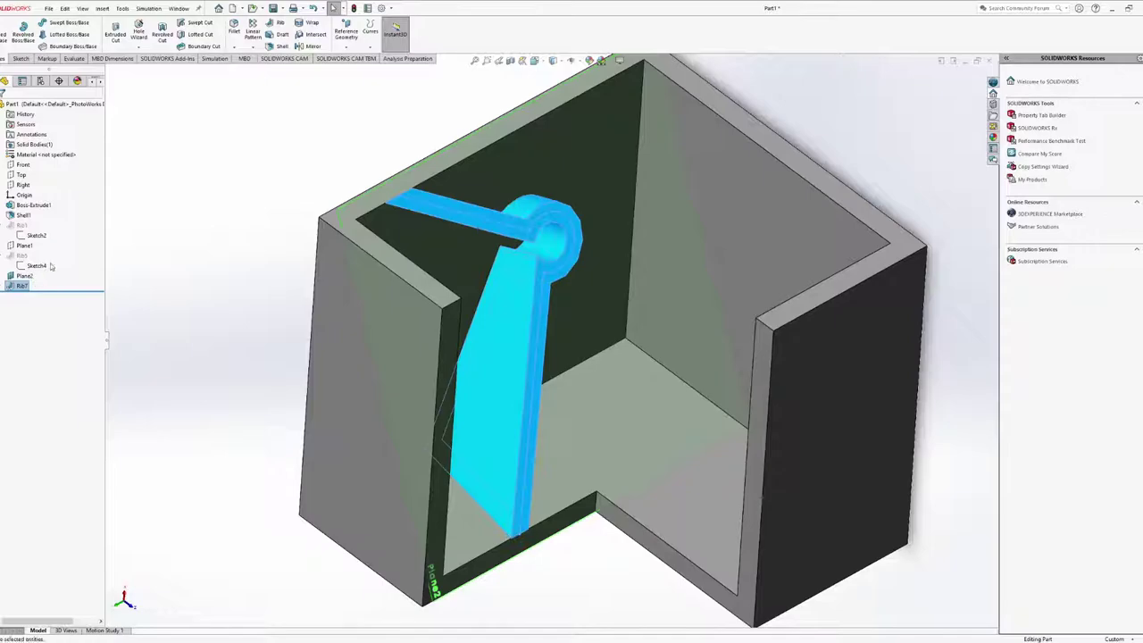
click(82, 258)
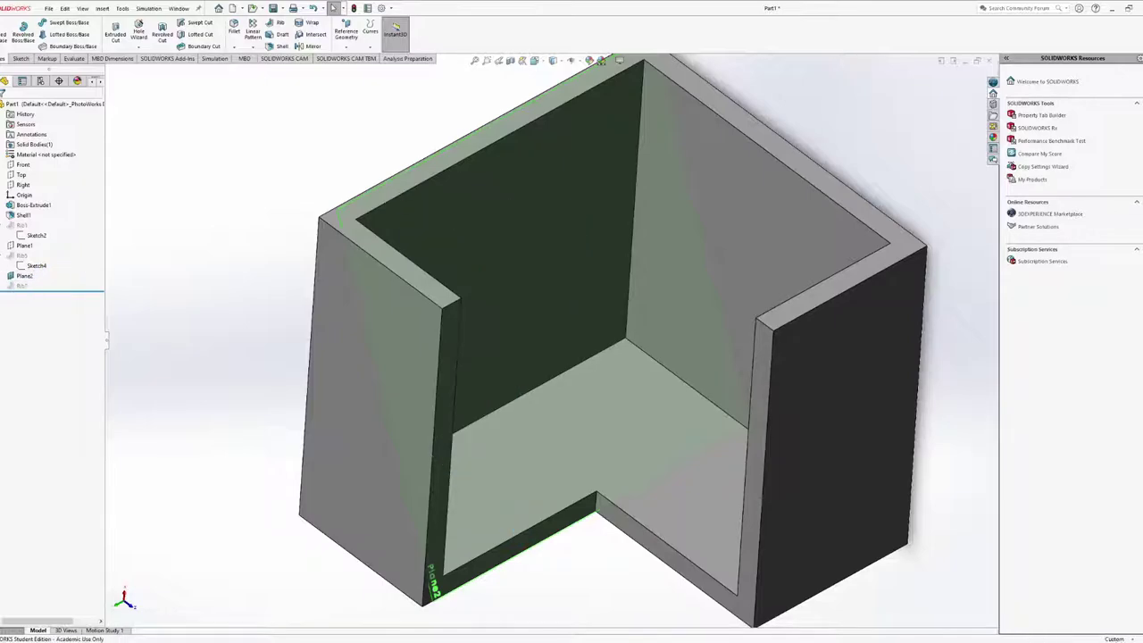
click(22, 216)
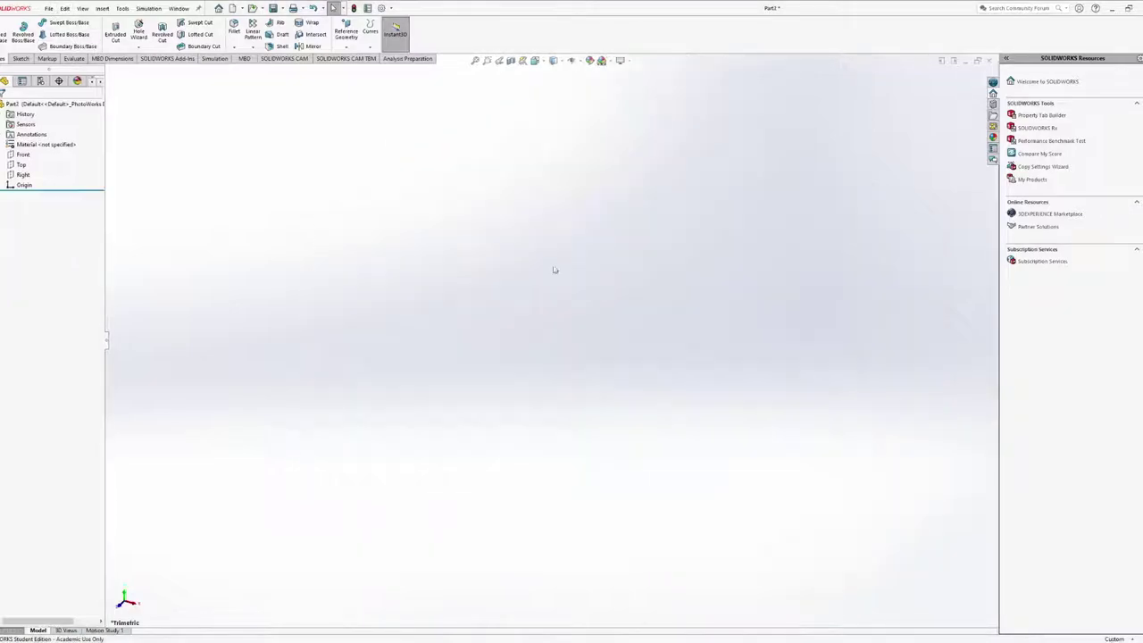
Start a sketch on the Top plane and draw a corner rectangle from the origin
click(21, 165)
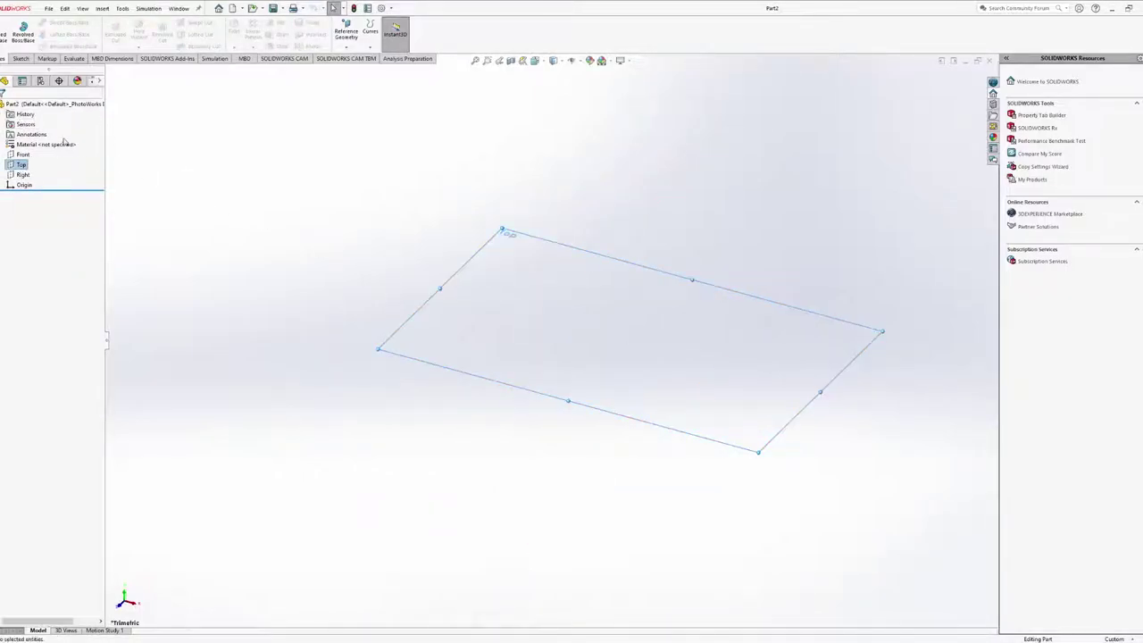
click(30, 149)
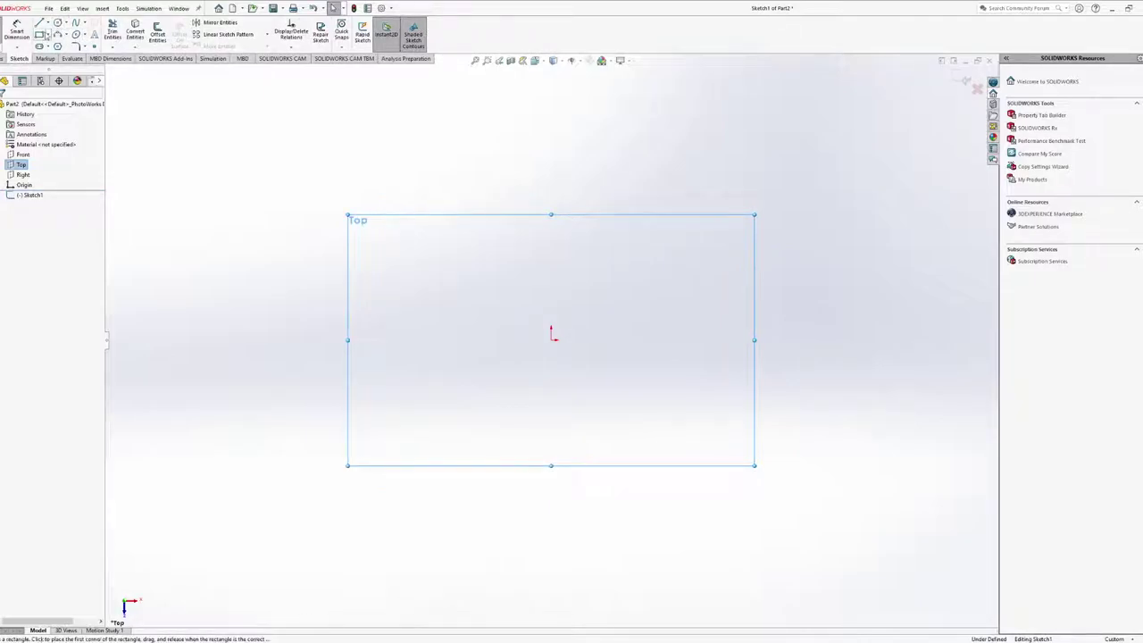
click(39, 34)
drag(551, 339, 702, 266)
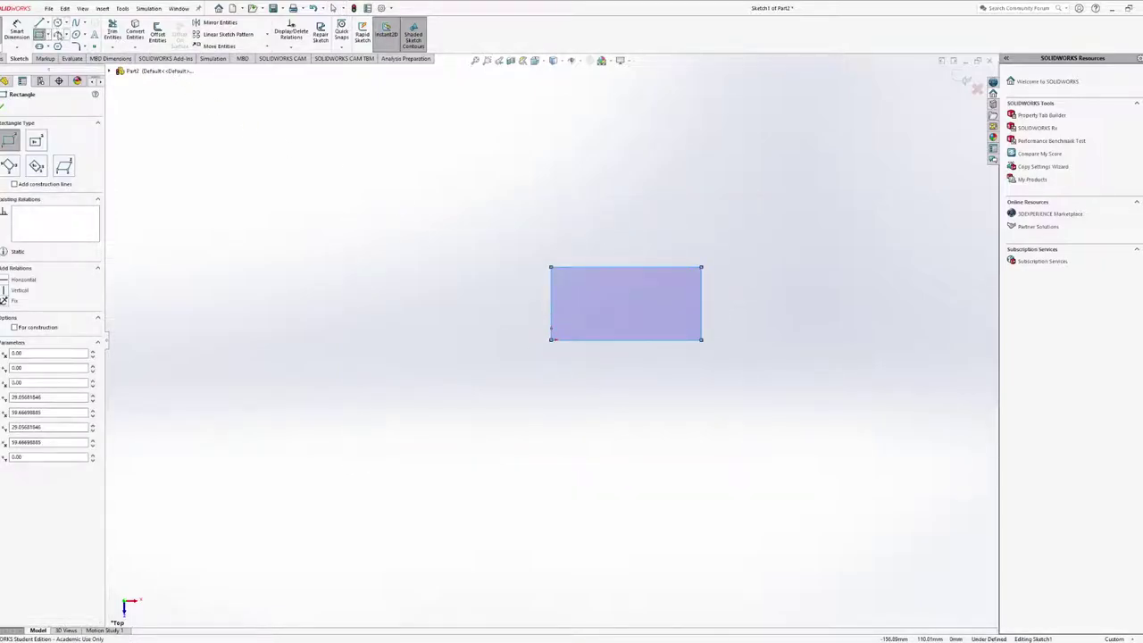
Attempt a three-point arc on the rectangle's right end, then delete the stray arc
click(58, 34)
click(702, 339)
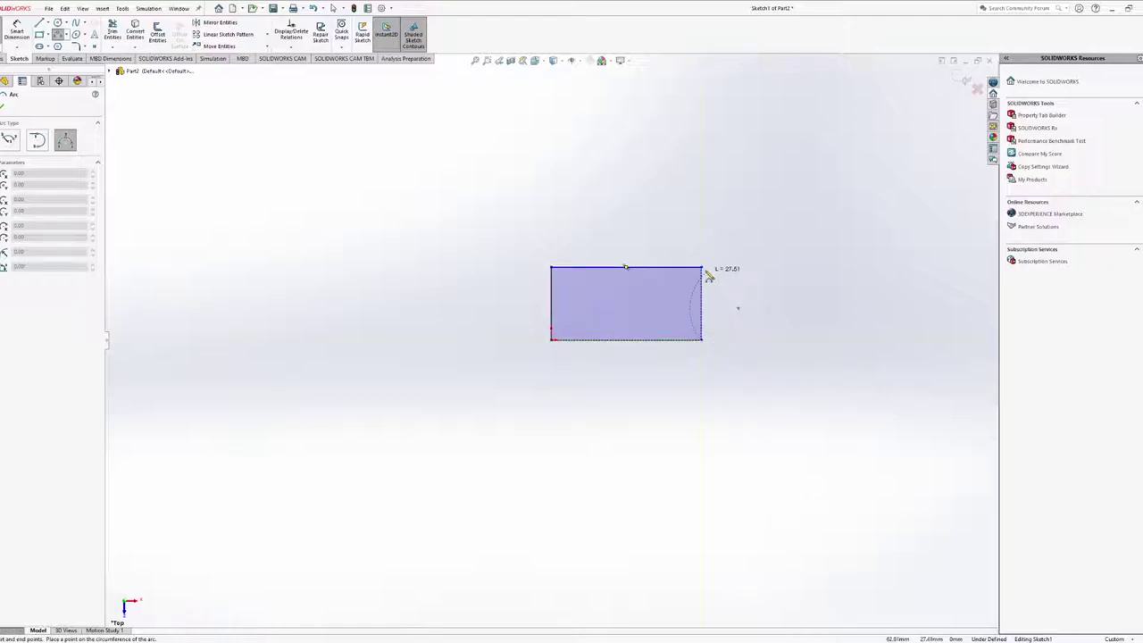
click(703, 267)
click(741, 295)
key(ctrl+z)
scroll(724, 331, down, 1)
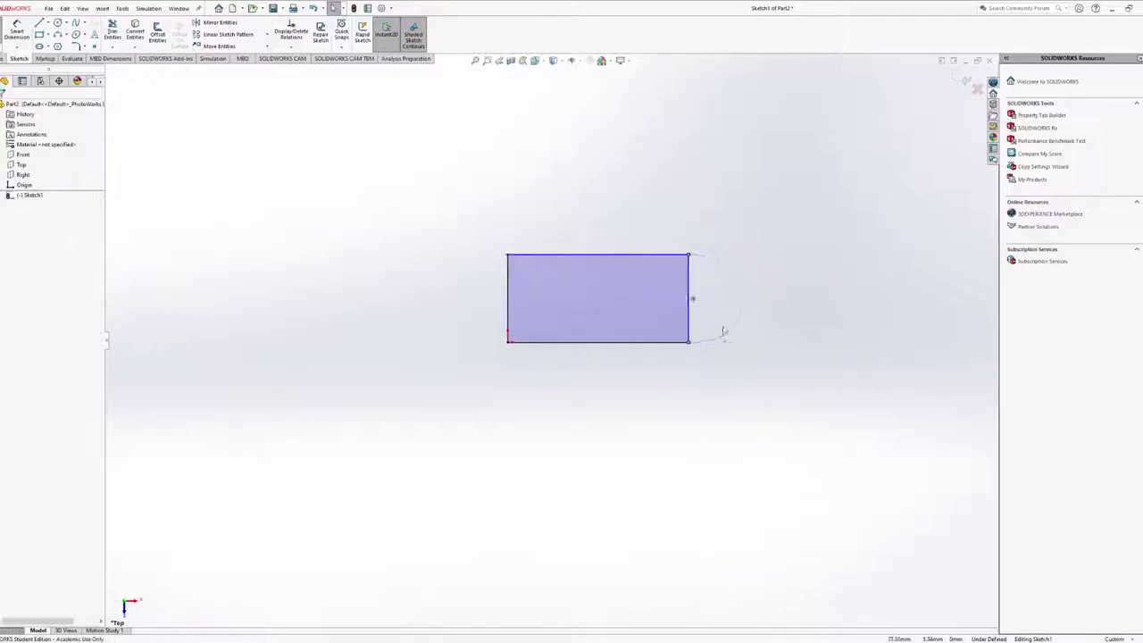
scroll(724, 331, down, 2)
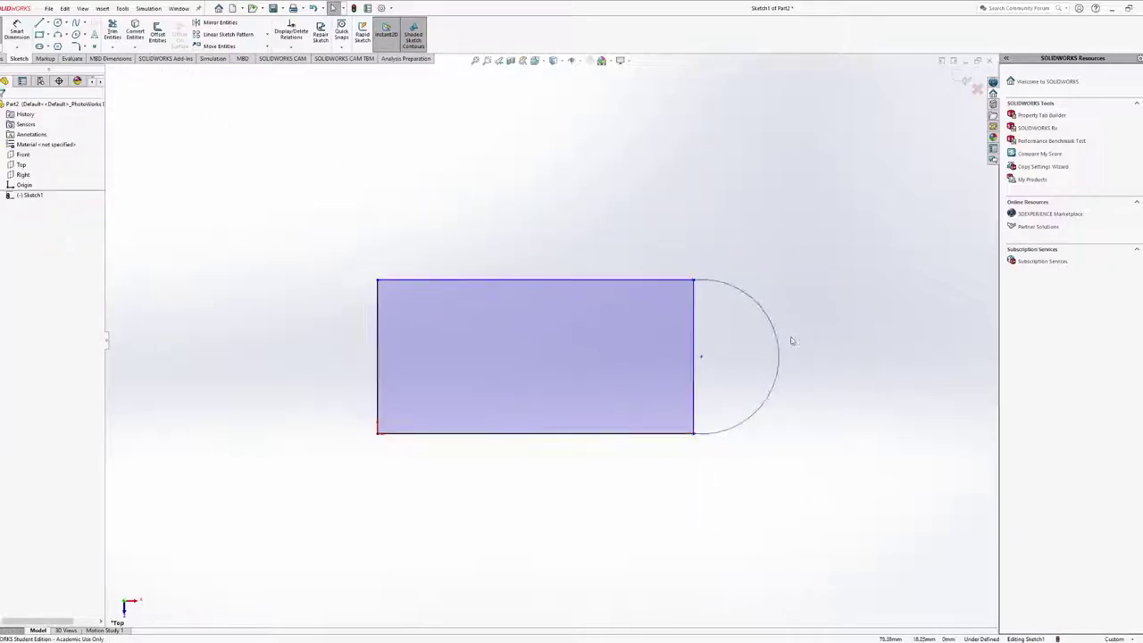
click(775, 336)
key(Delete)
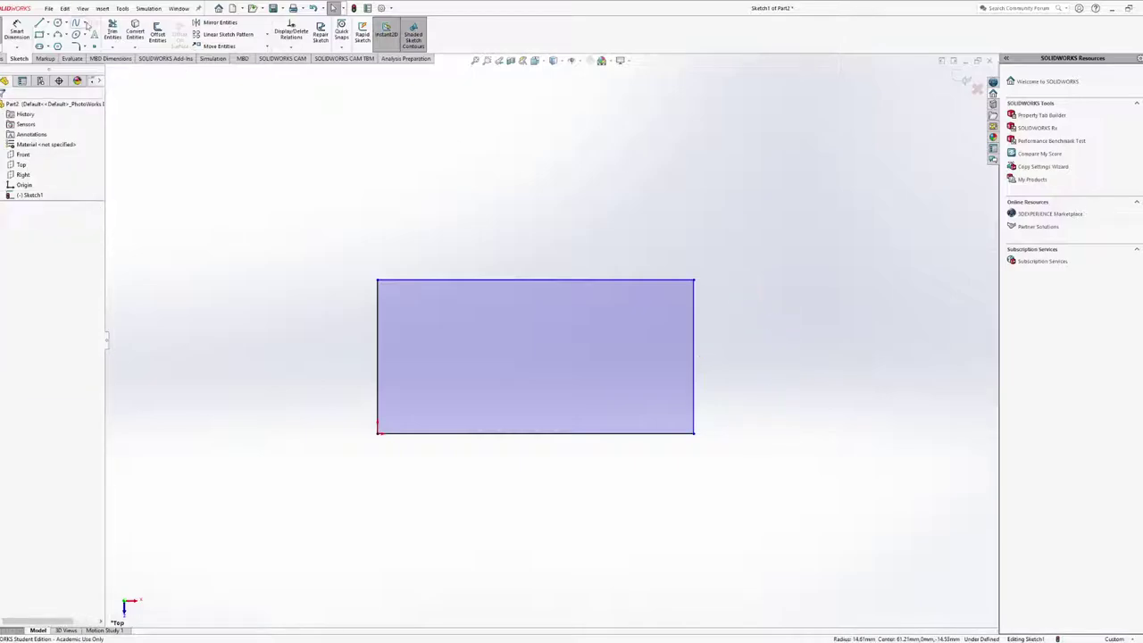
Draw an outward half-circle arc between the rectangle's right-hand corners
click(58, 34)
click(694, 433)
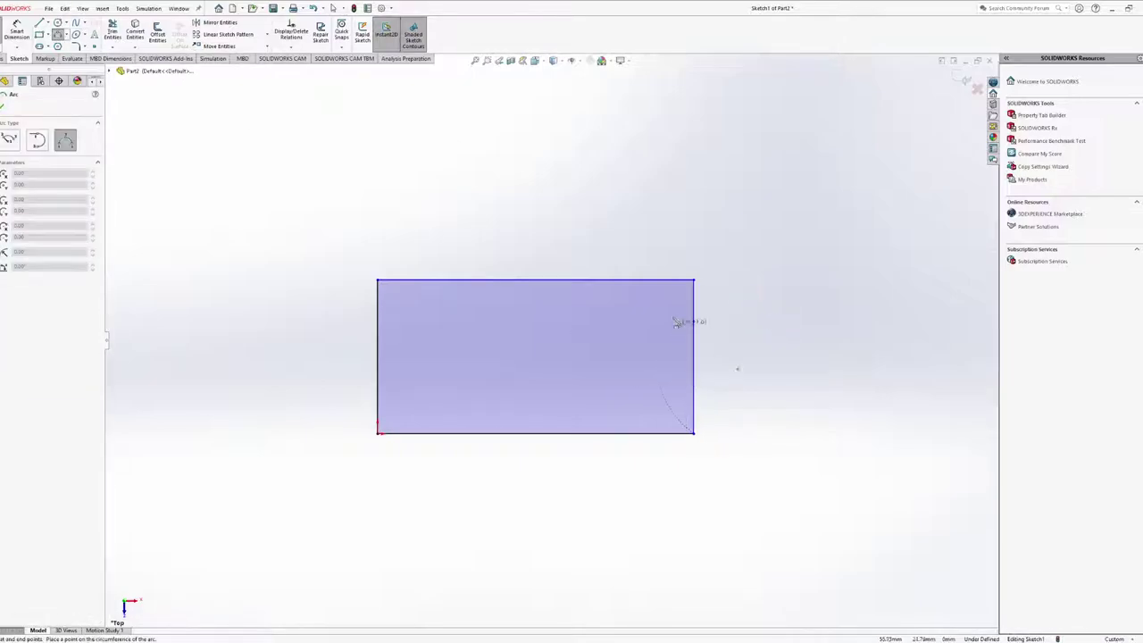
click(694, 280)
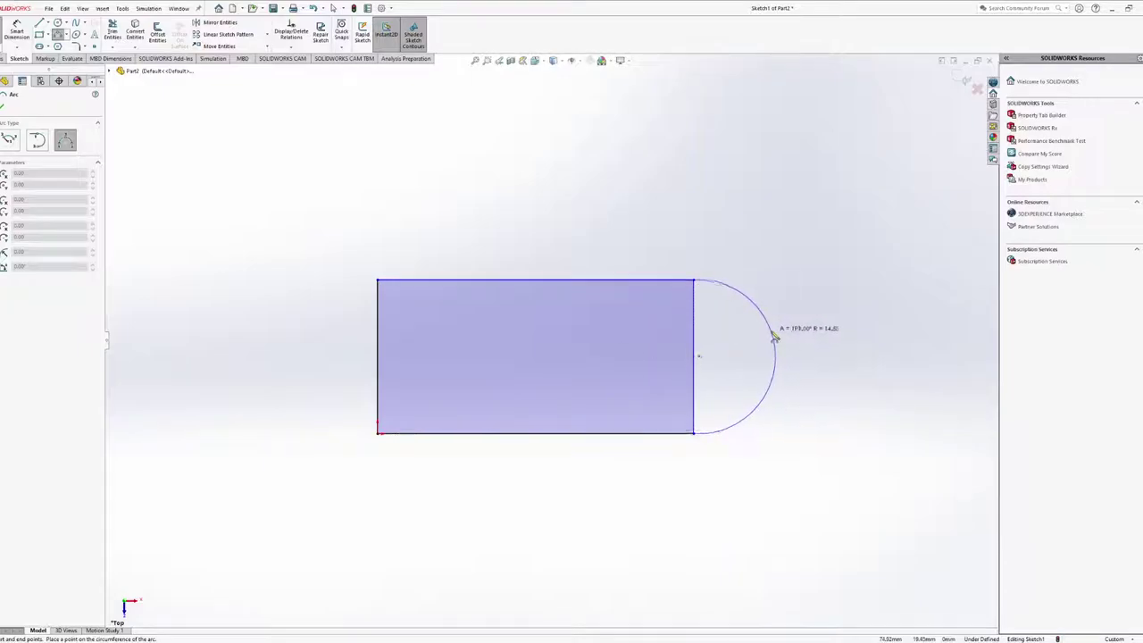
click(770, 336)
key(Escape)
Trim the rectangle's right edge inside the arc and begin a boss extrude of the profile
key(t)
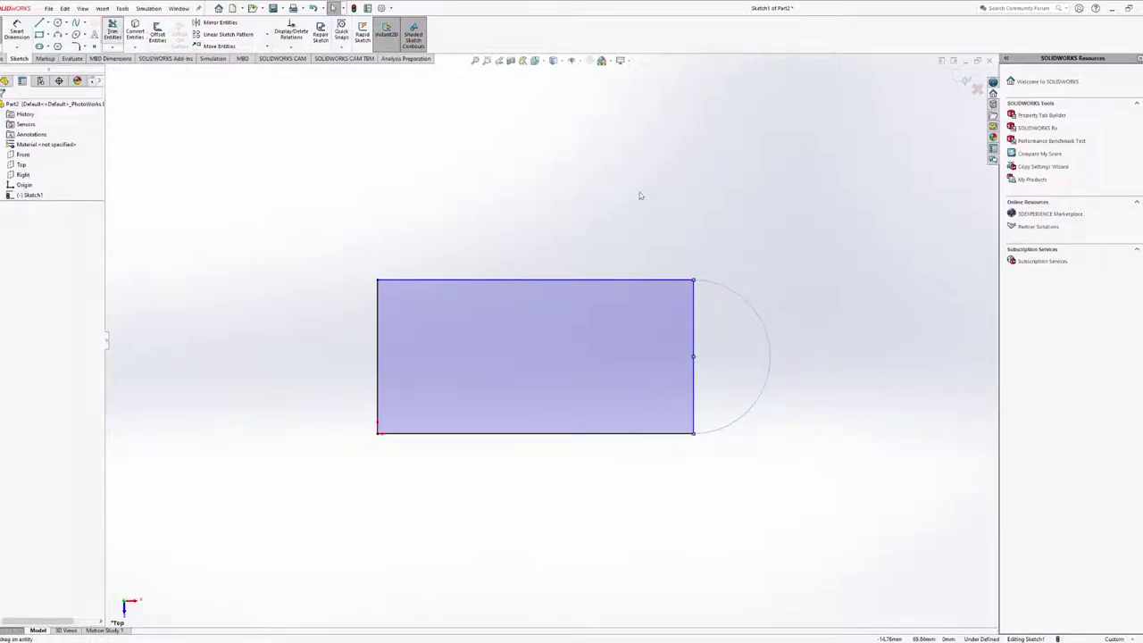
click(694, 320)
key(Escape)
scroll(550, 343, up, 3)
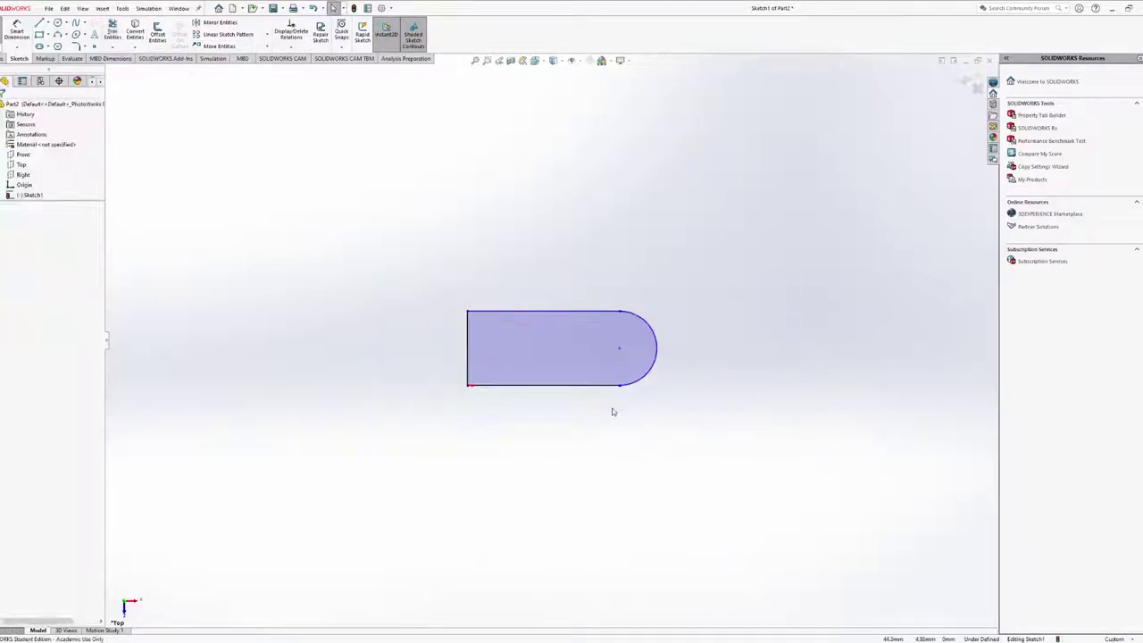
mouse_move(596, 360)
middle_down()
mouse_move(526, 263)
mouse_move(549, 326)
middle_up()
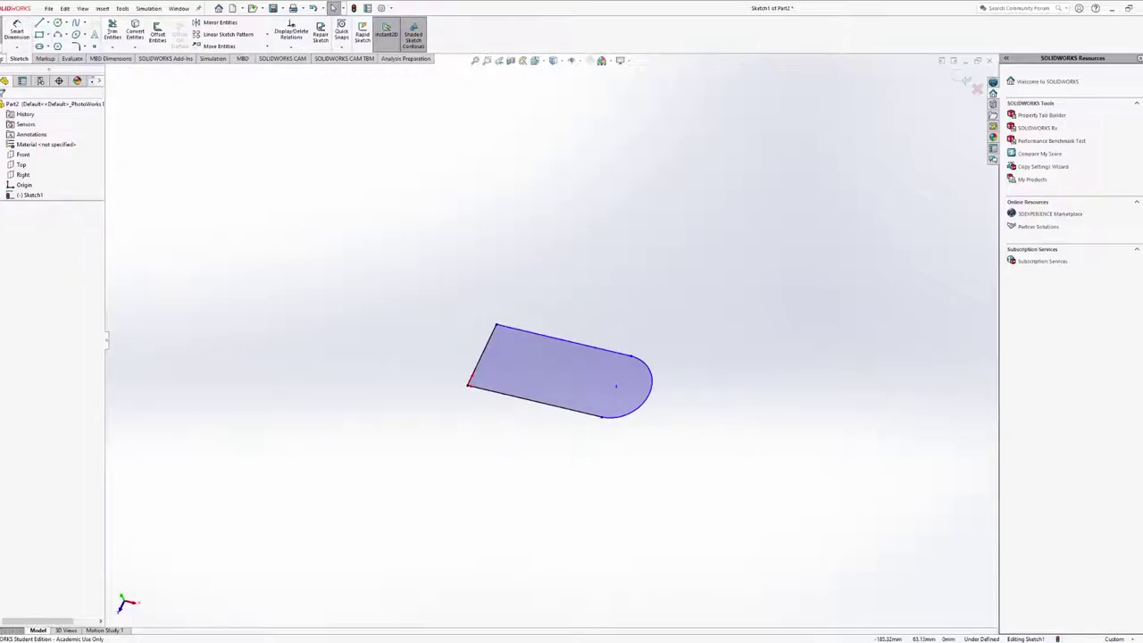
click(4, 58)
click(3, 38)
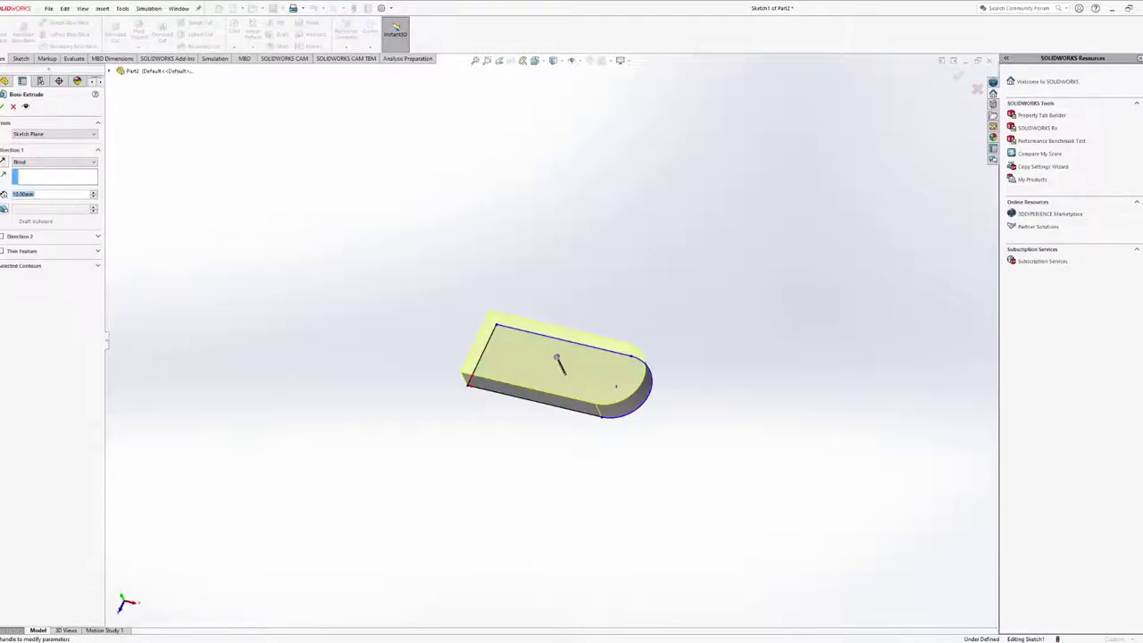
Extrude the rounded profile 40.00 mm deep as Boss-Extrude1
scroll(70, 200, up, 3)
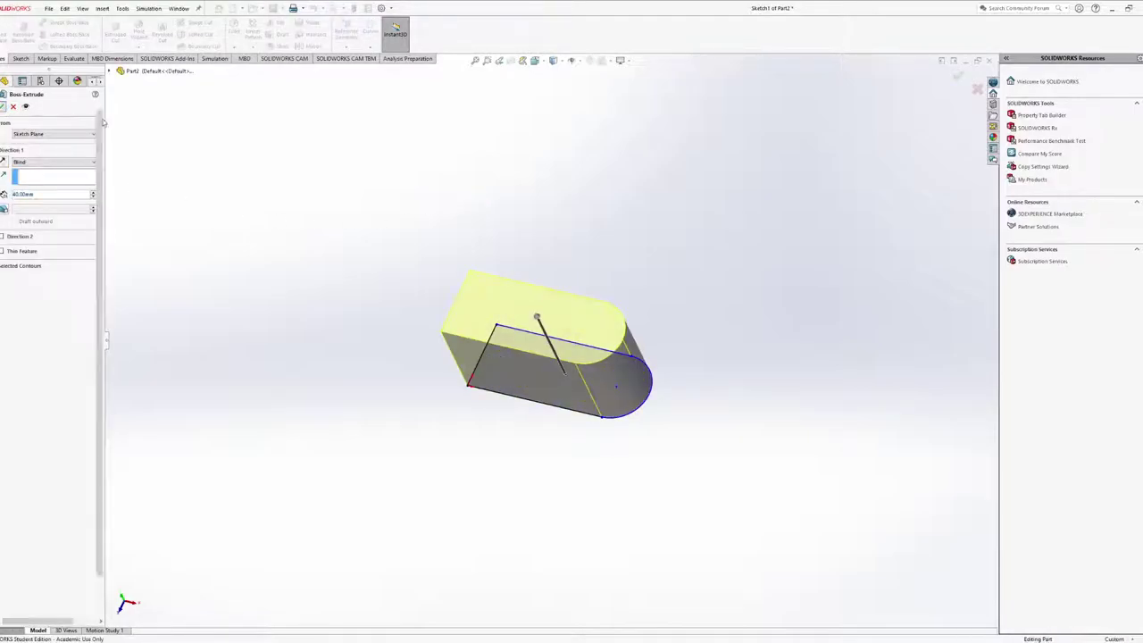
click(5, 107)
middle_drag(536, 196, 655, 339)
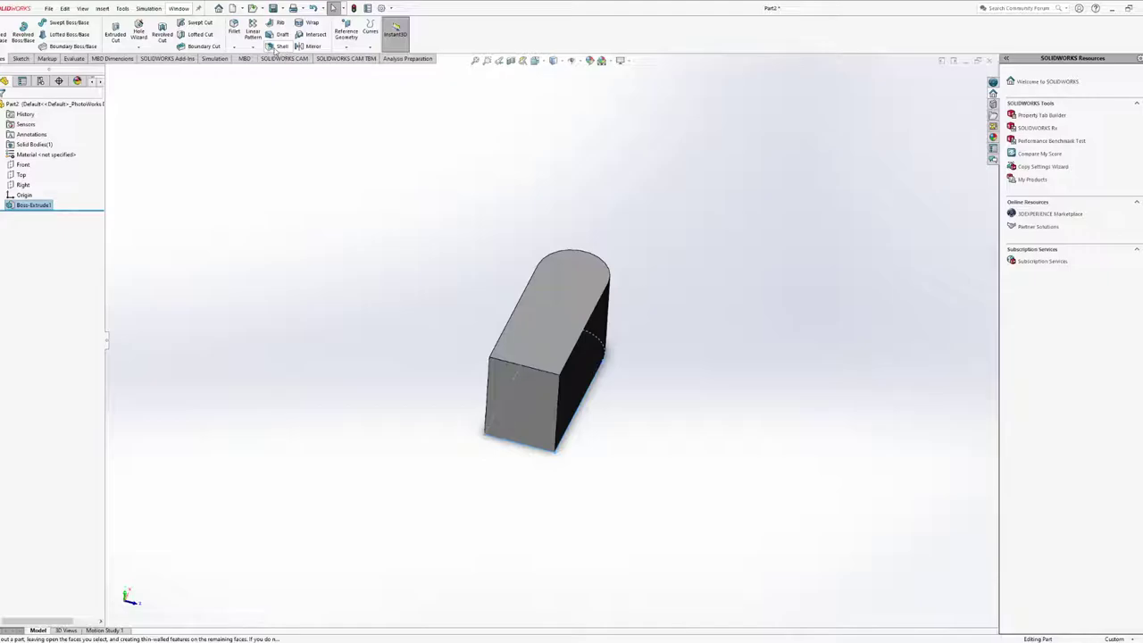
Start a 2.50 mm Shell on the block with Show preview enabled
click(278, 45)
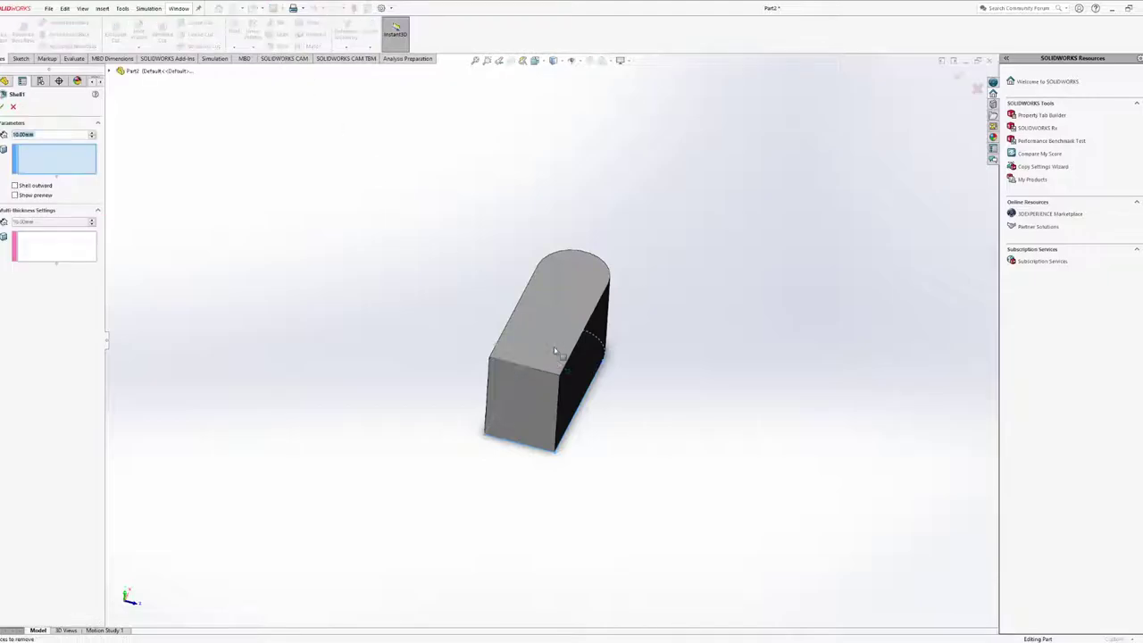
middle_drag(375, 291, 309, 248)
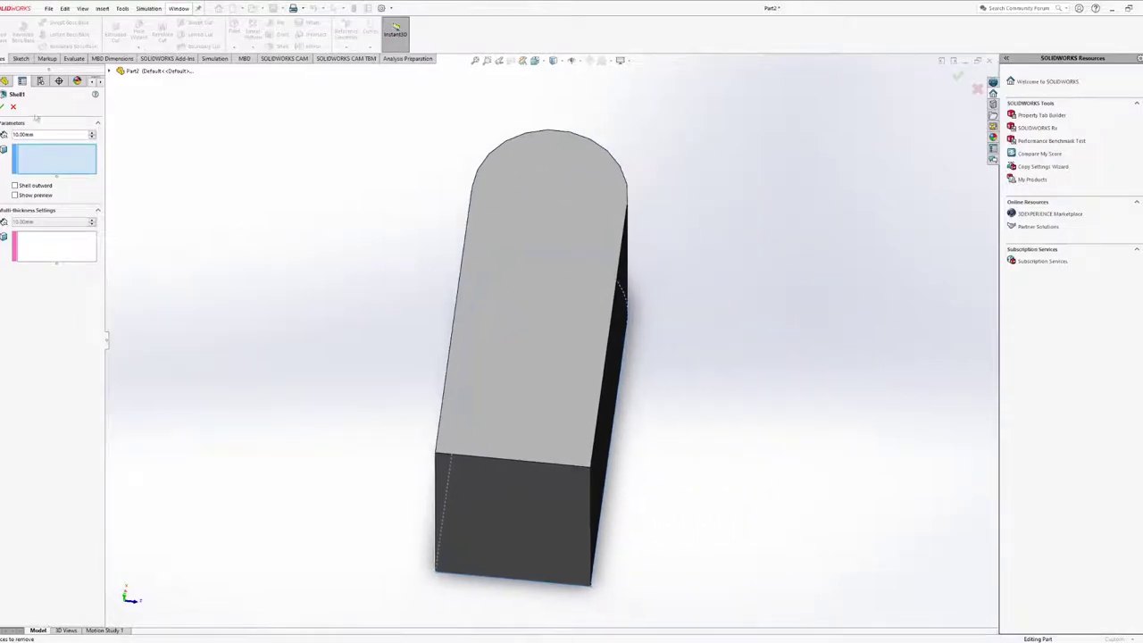
middle_drag(448, 295, 432, 319)
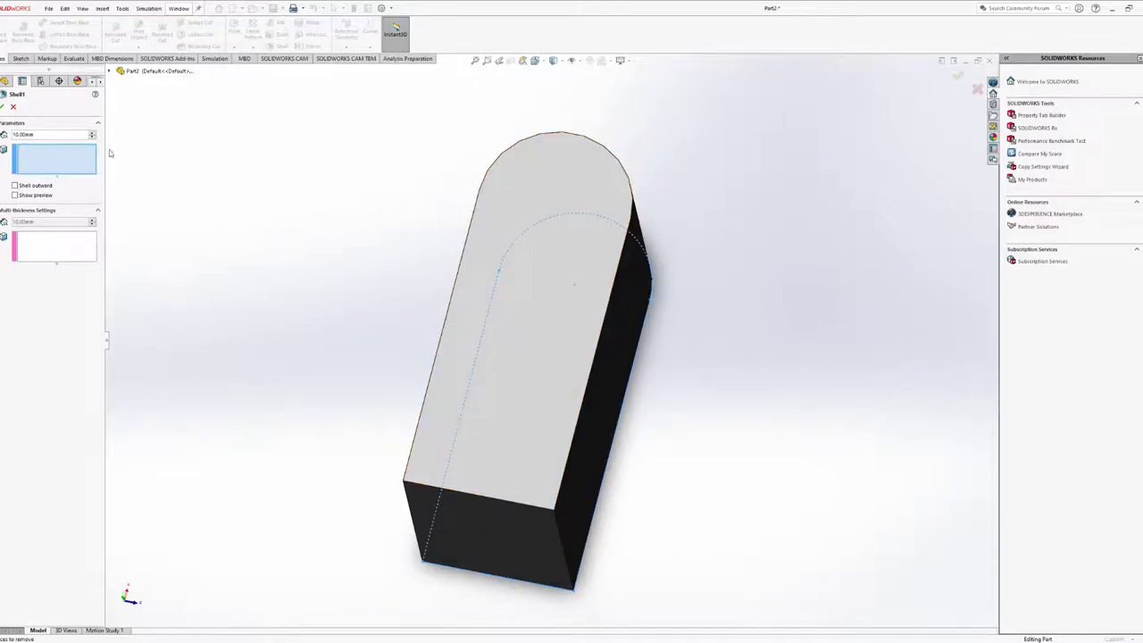
middle_drag(666, 348, 671, 273)
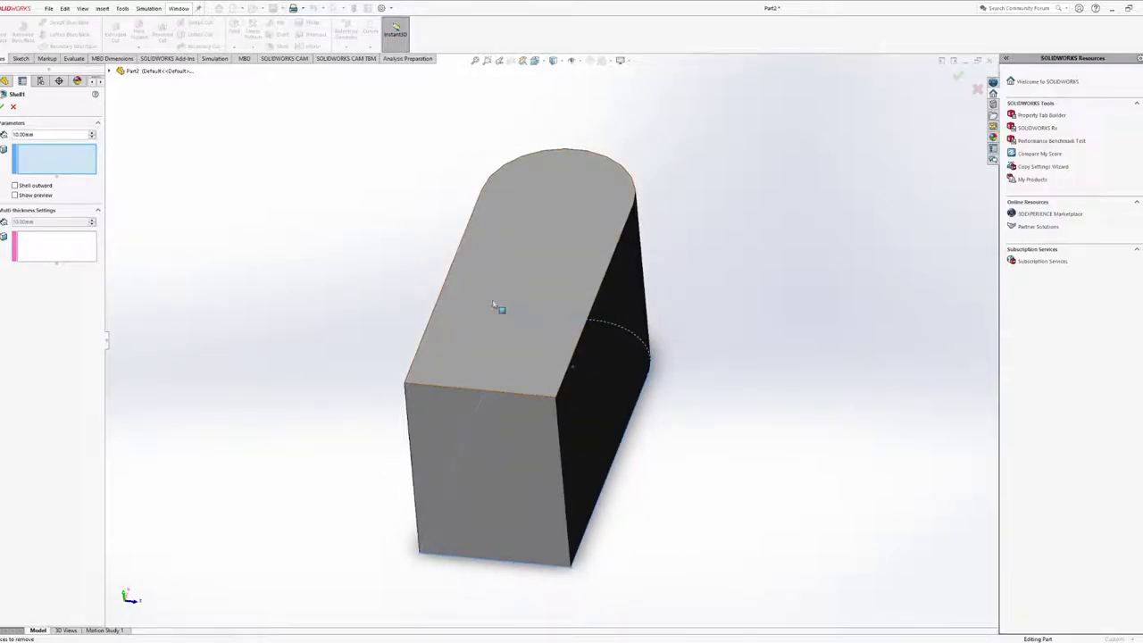
click(42, 195)
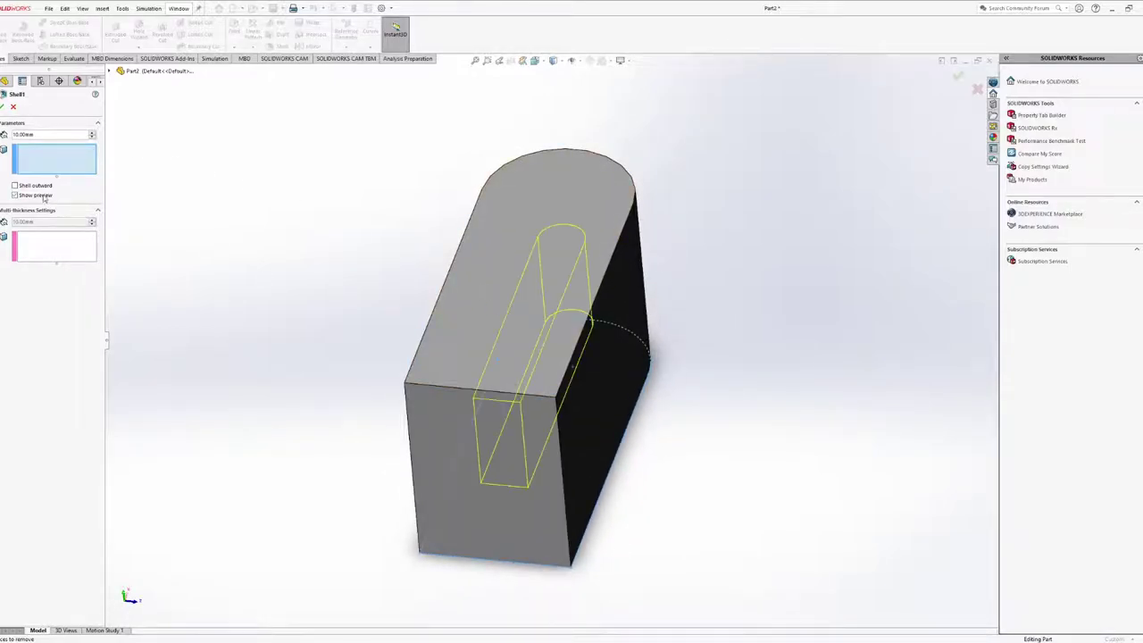
middle_drag(556, 319, 554, 390)
Choose the end face and the front face as open faces and apply the shell
click(527, 302)
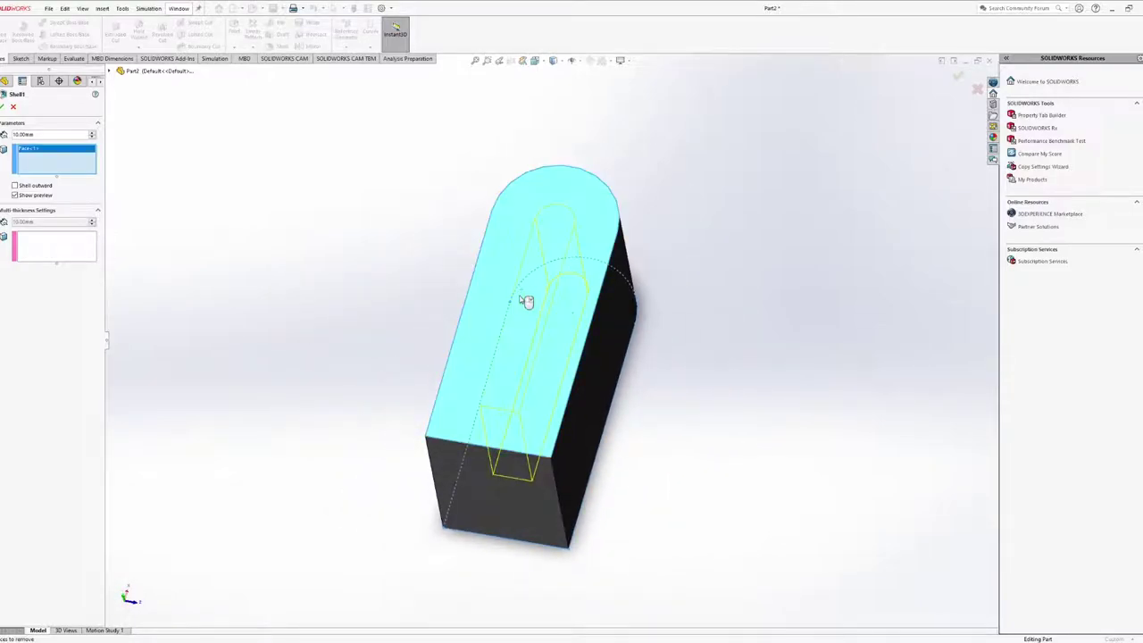
middle_drag(526, 302, 521, 225)
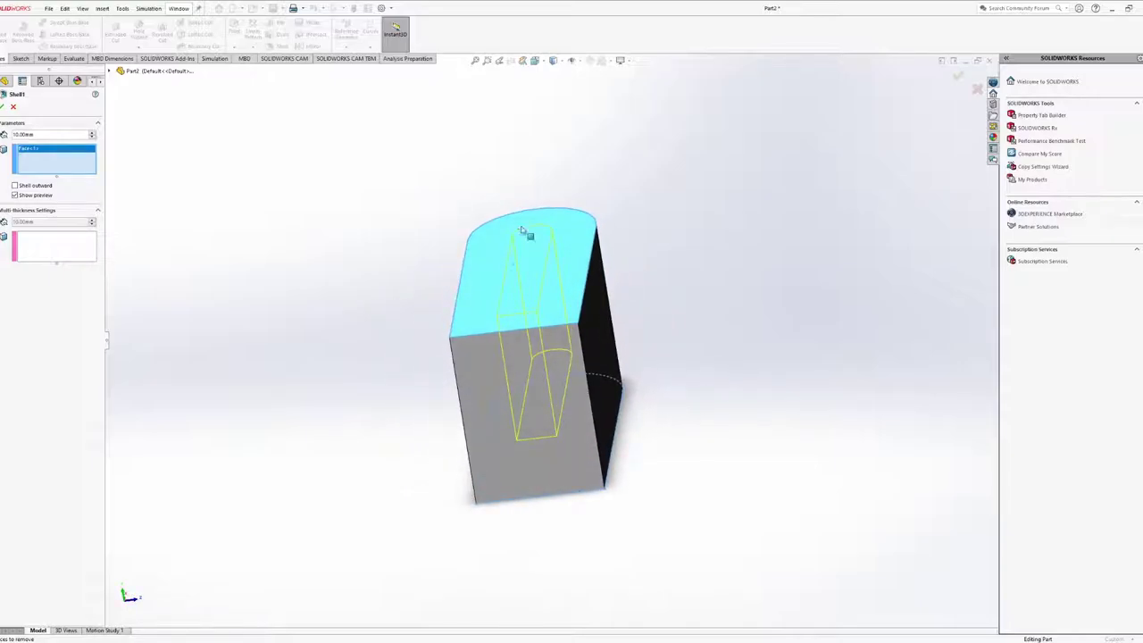
middle_drag(556, 316, 566, 362)
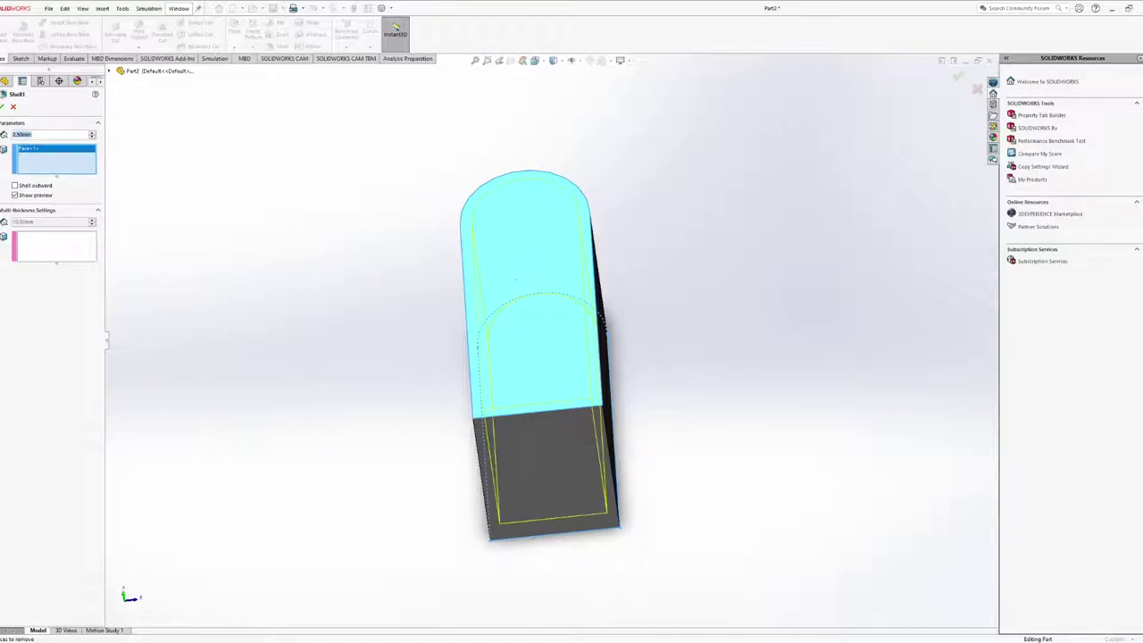
middle_drag(539, 312, 517, 219)
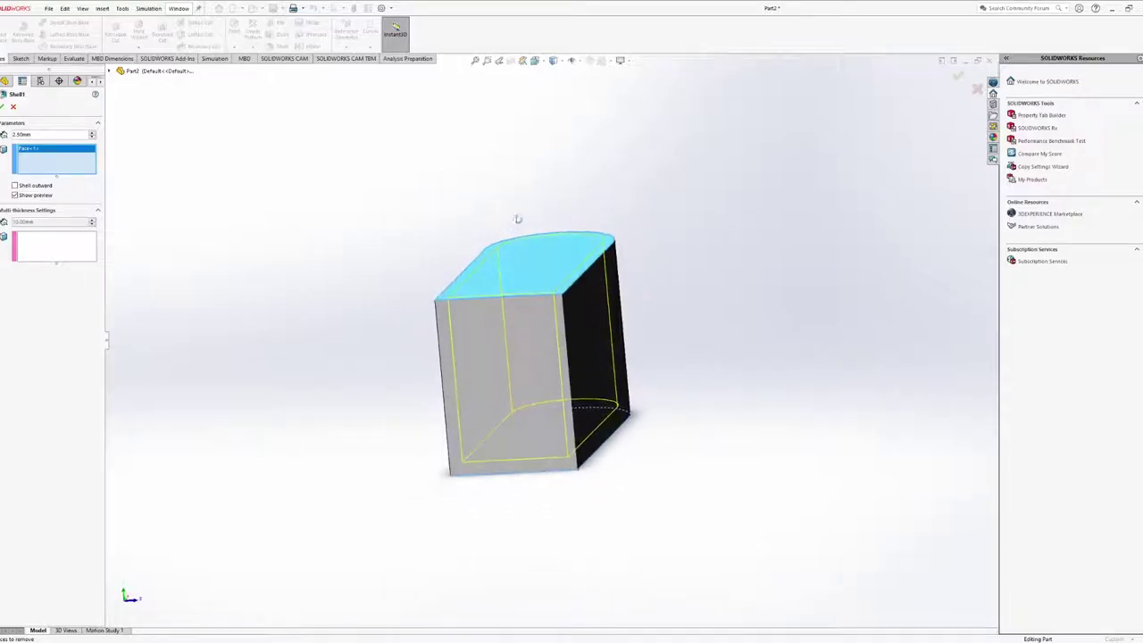
click(517, 357)
middle_drag(518, 349, 511, 304)
click(4, 107)
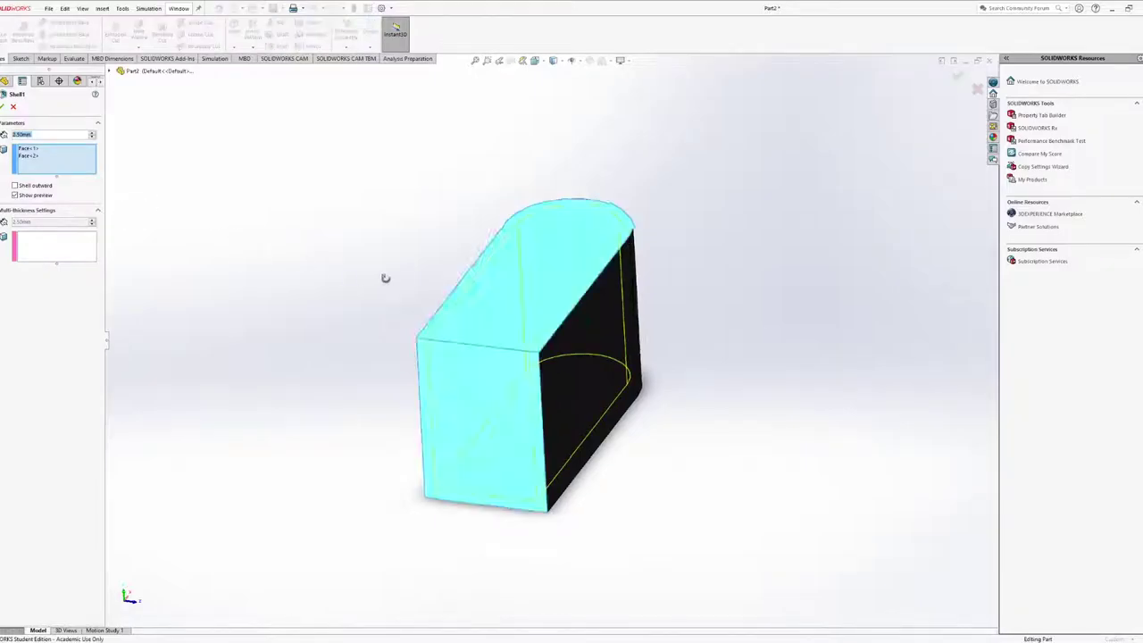
Remove the extra face from the Faces to Remove list
middle_drag(382, 275, 377, 375)
click(28, 149)
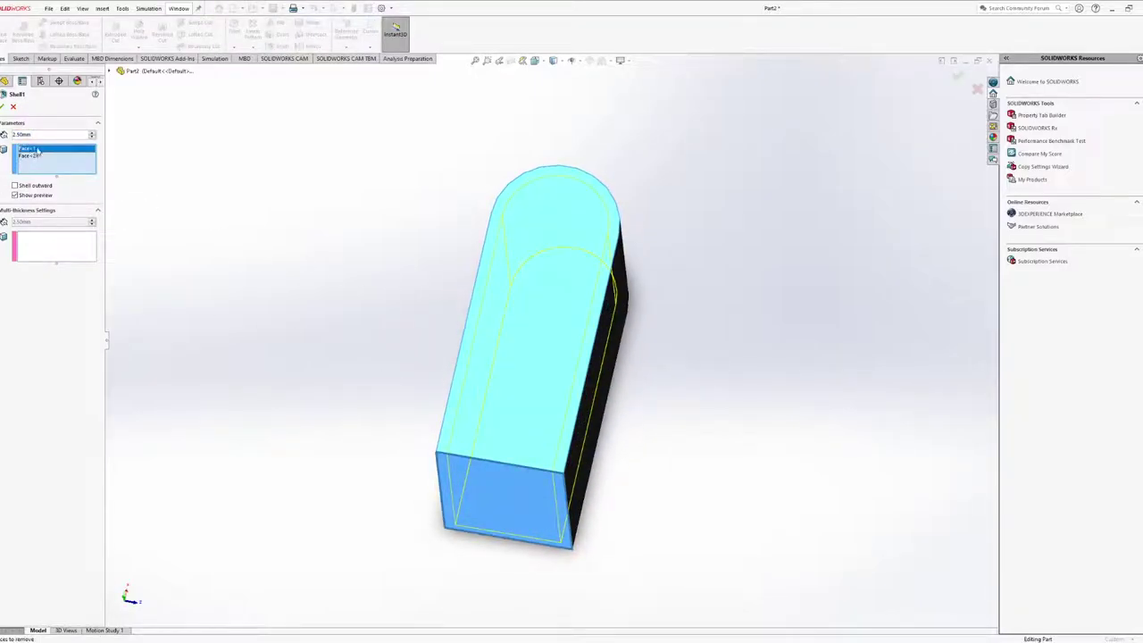
click(24, 156)
key(Delete)
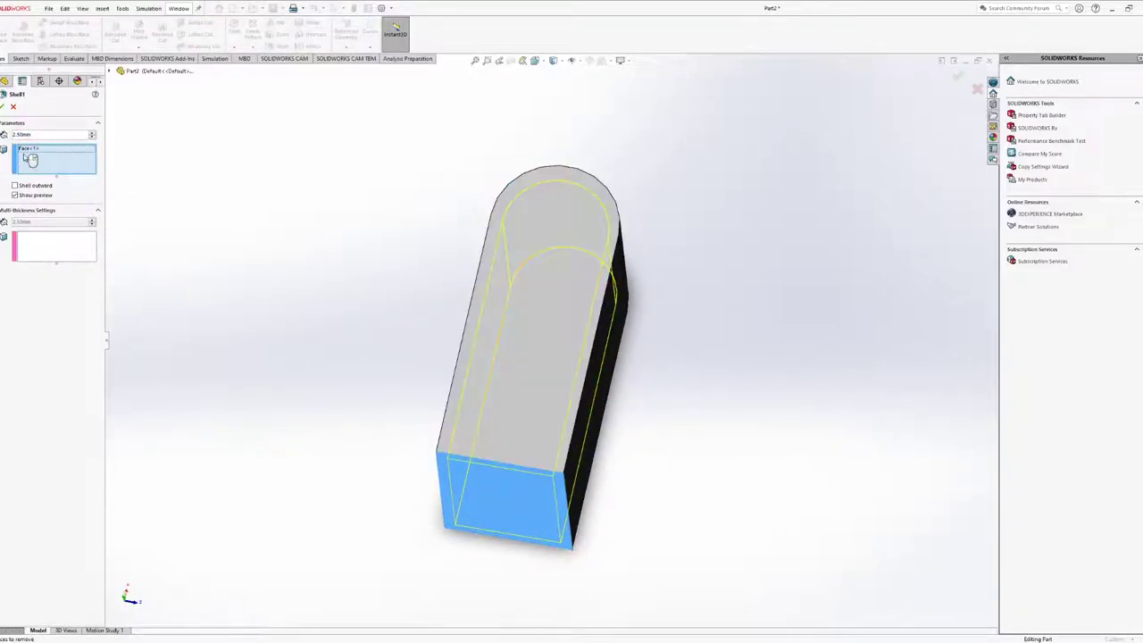
Make the rounded-end face the only face removed, dropping the front face
click(42, 243)
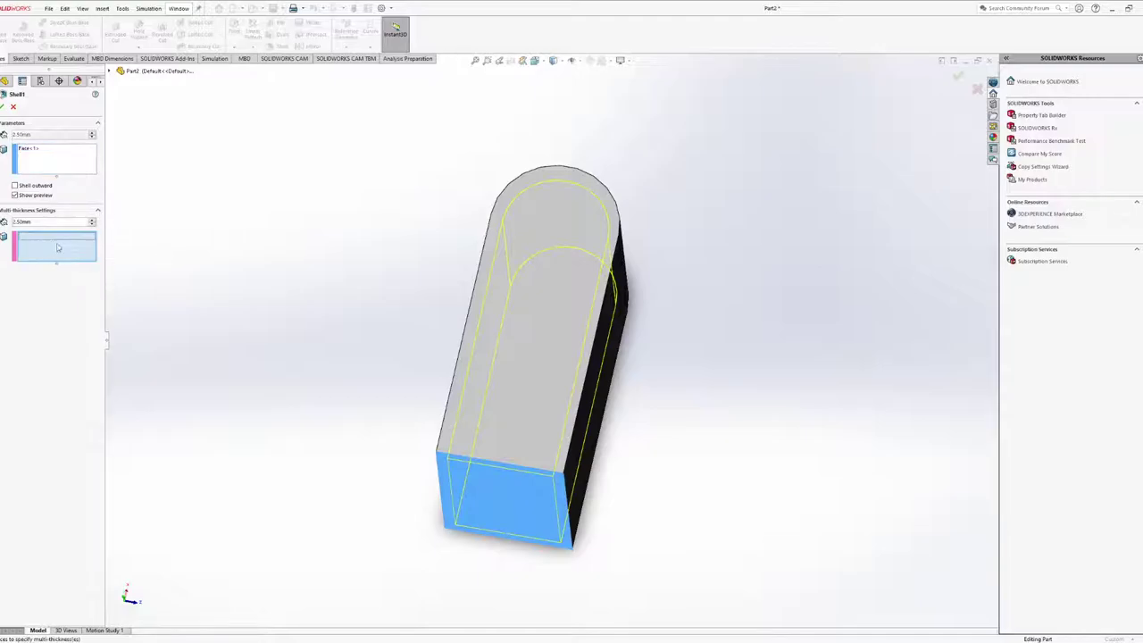
mouse_move(536, 358)
middle_down()
mouse_move(518, 378)
mouse_move(572, 371)
mouse_move(527, 375)
middle_up()
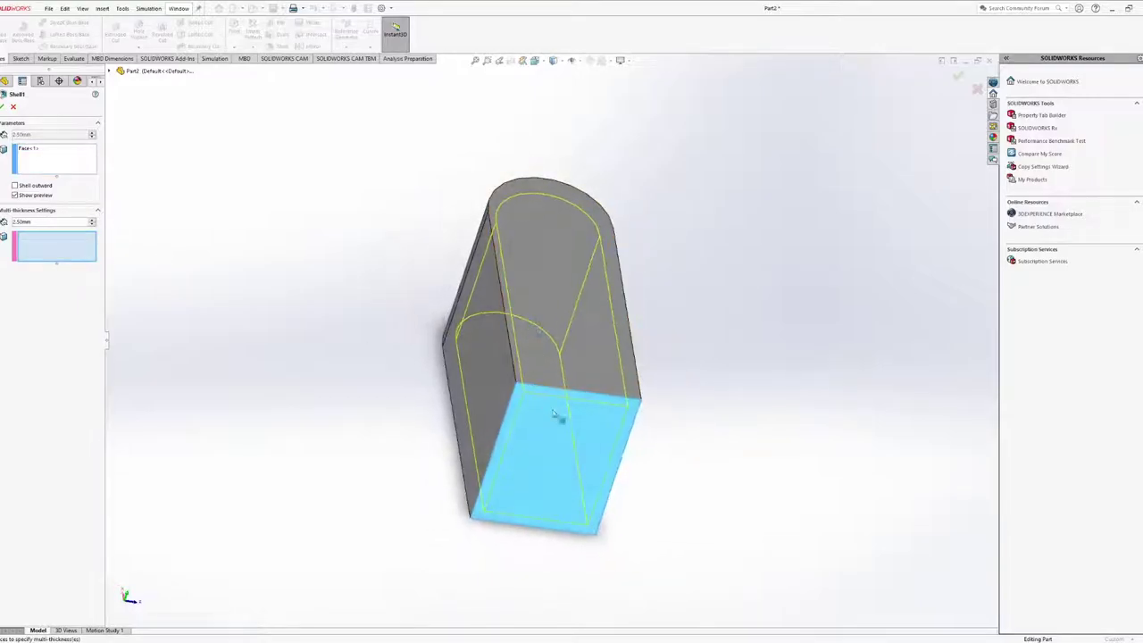
click(31, 150)
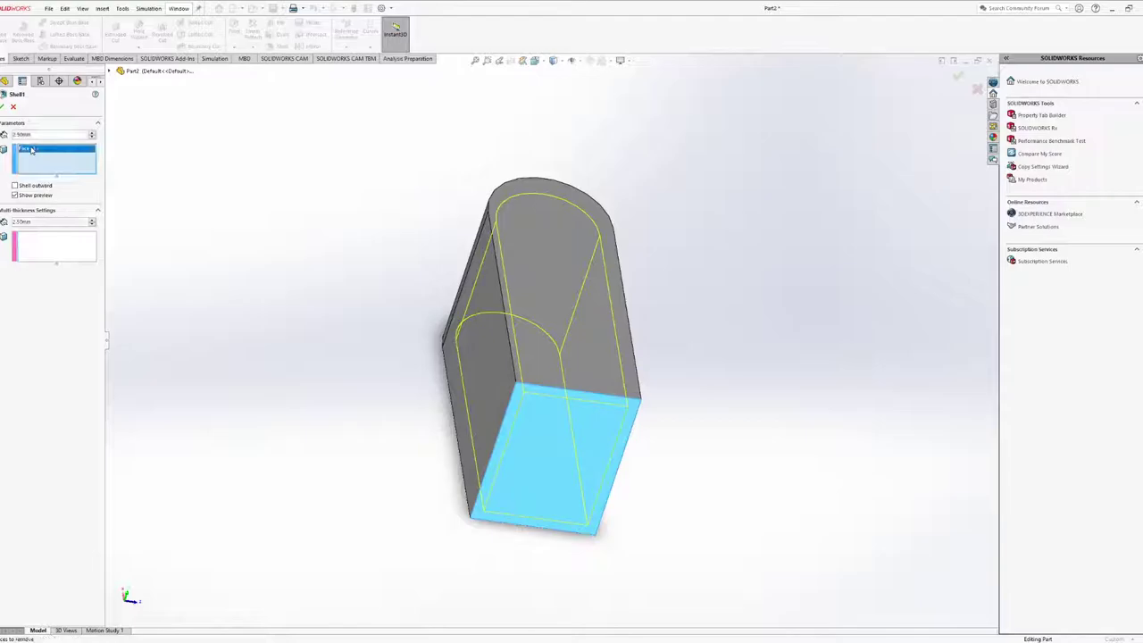
click(569, 312)
click(577, 426)
Add two side faces under Multi-thickness at 5 mm
middle_drag(528, 389, 474, 365)
click(54, 245)
click(474, 365)
click(560, 382)
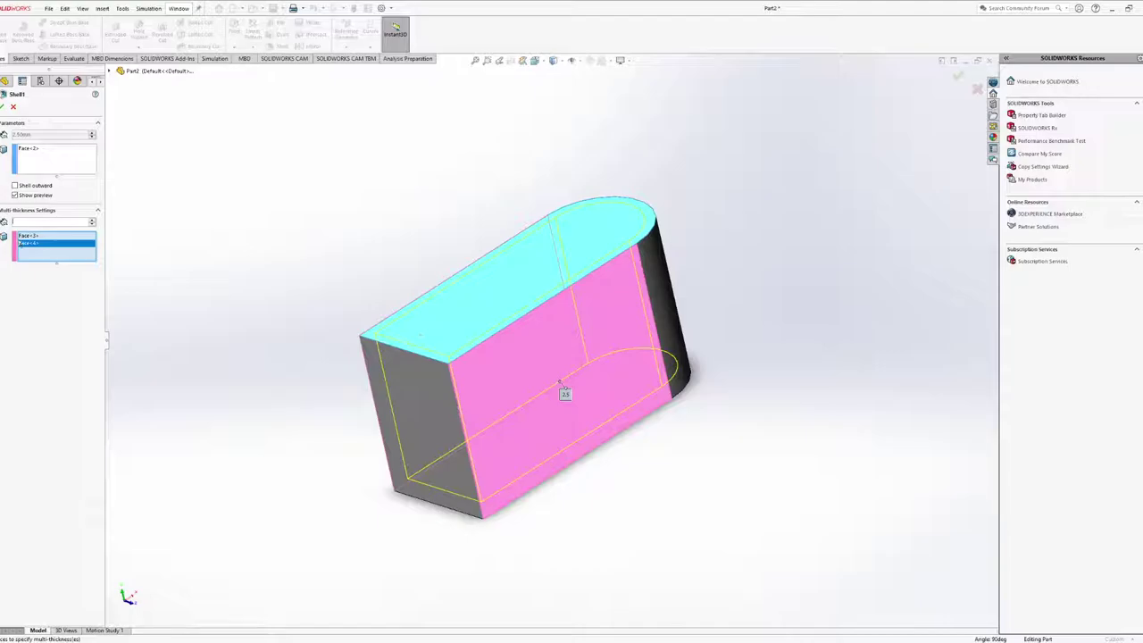
text(5.00mm)
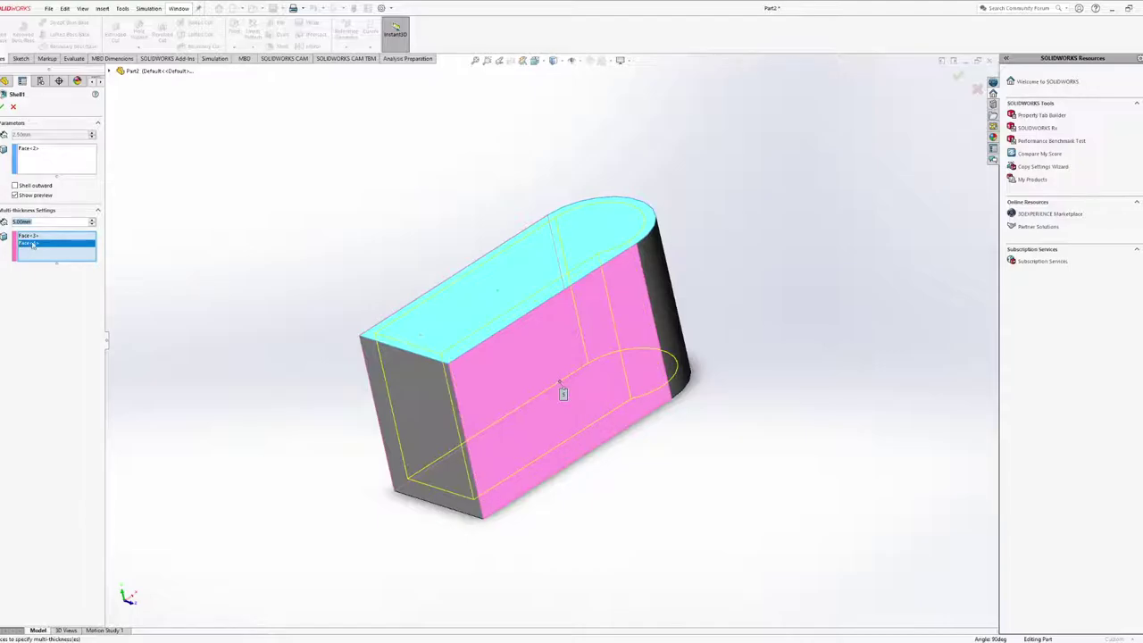
Check Face<3> and Face<4> are at 5 mm, then accept Shell1
click(30, 235)
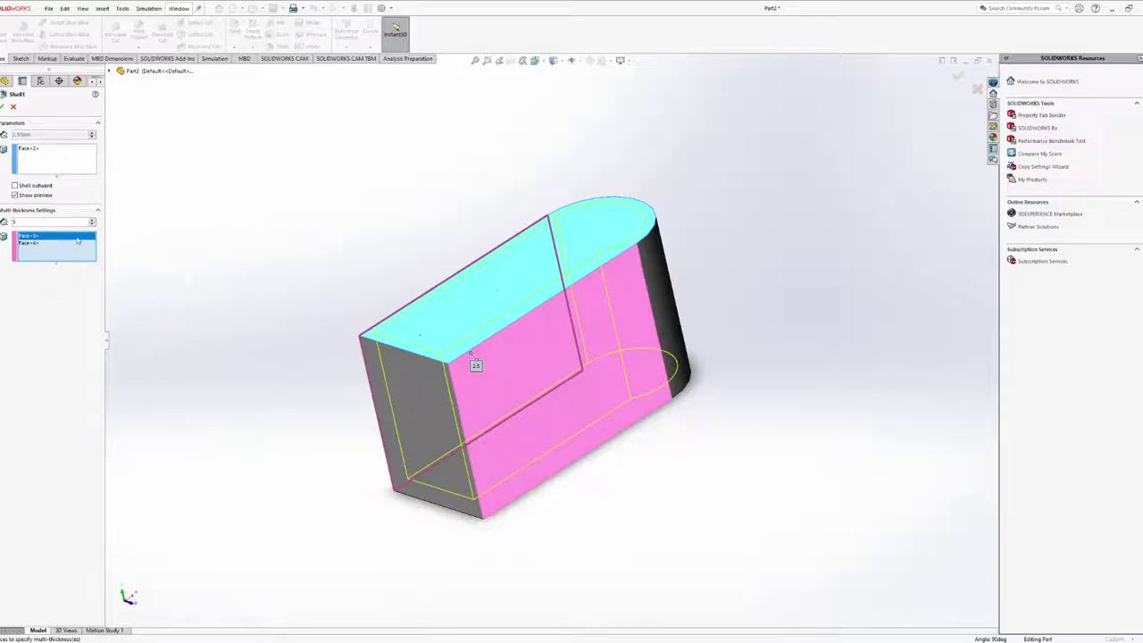
click(40, 243)
click(37, 236)
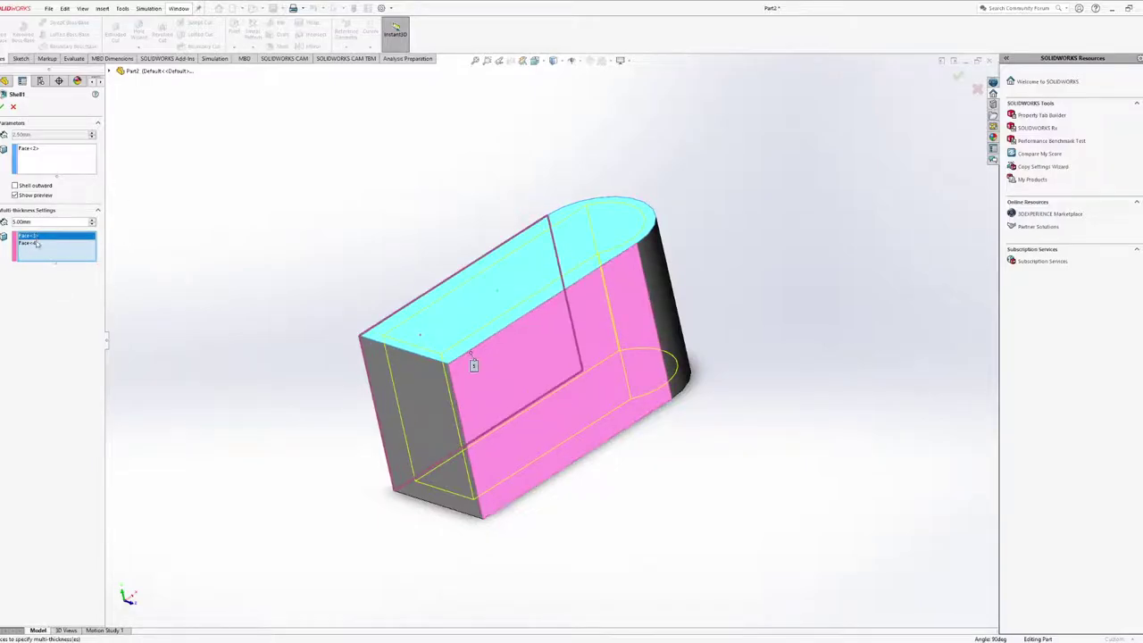
click(33, 244)
click(37, 236)
middle_drag(300, 259, 502, 290)
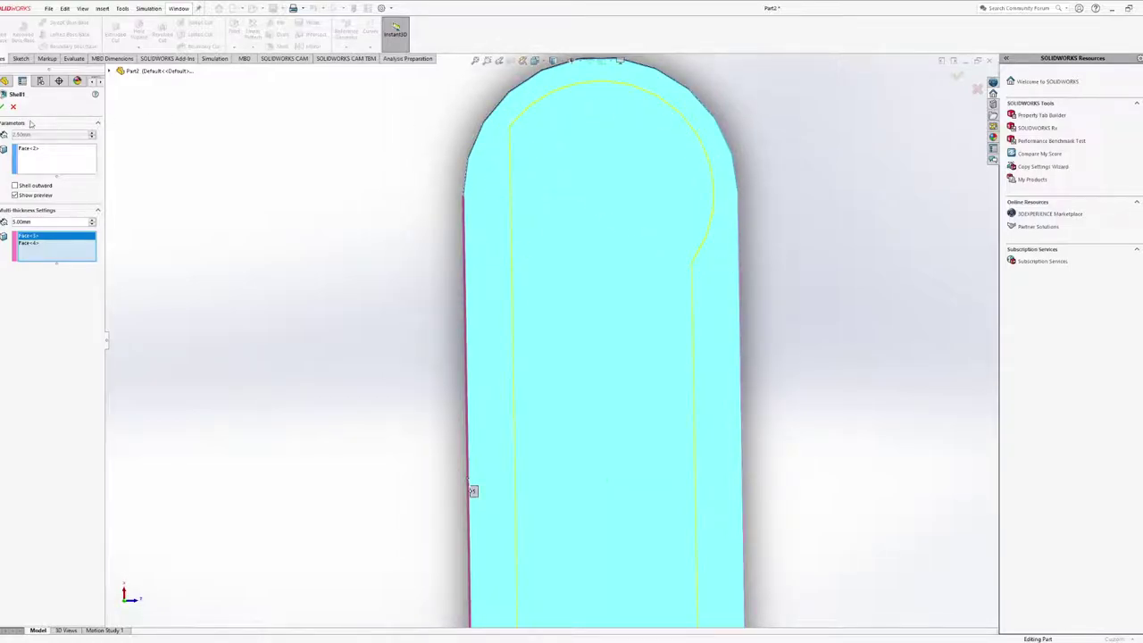
click(5, 107)
scroll(676, 309, up, 4)
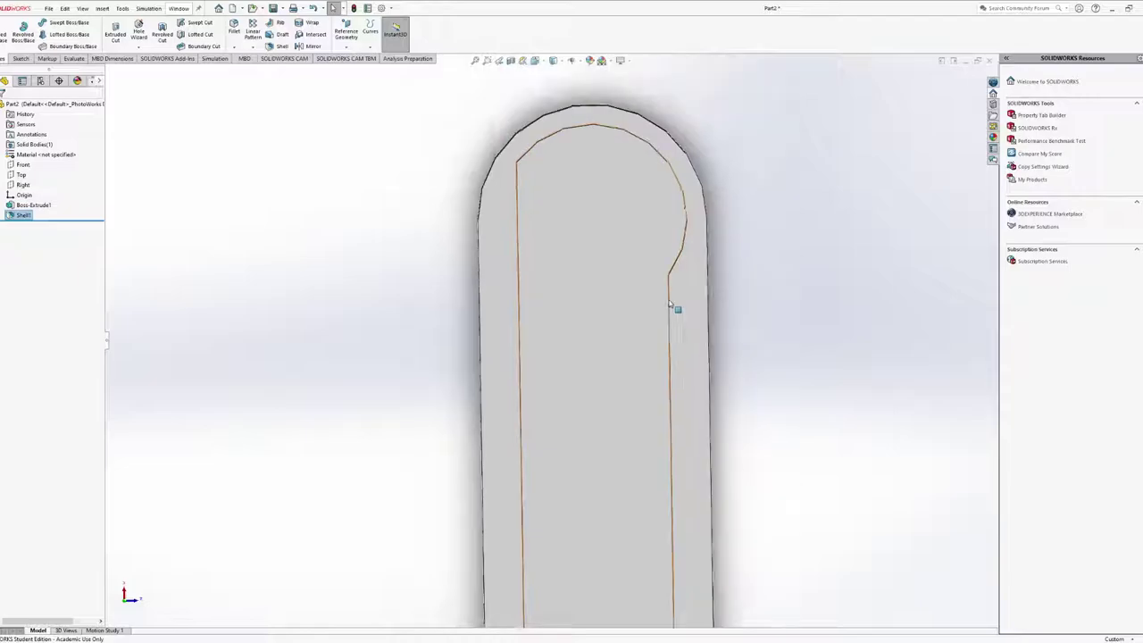
middle_drag(644, 364, 618, 268)
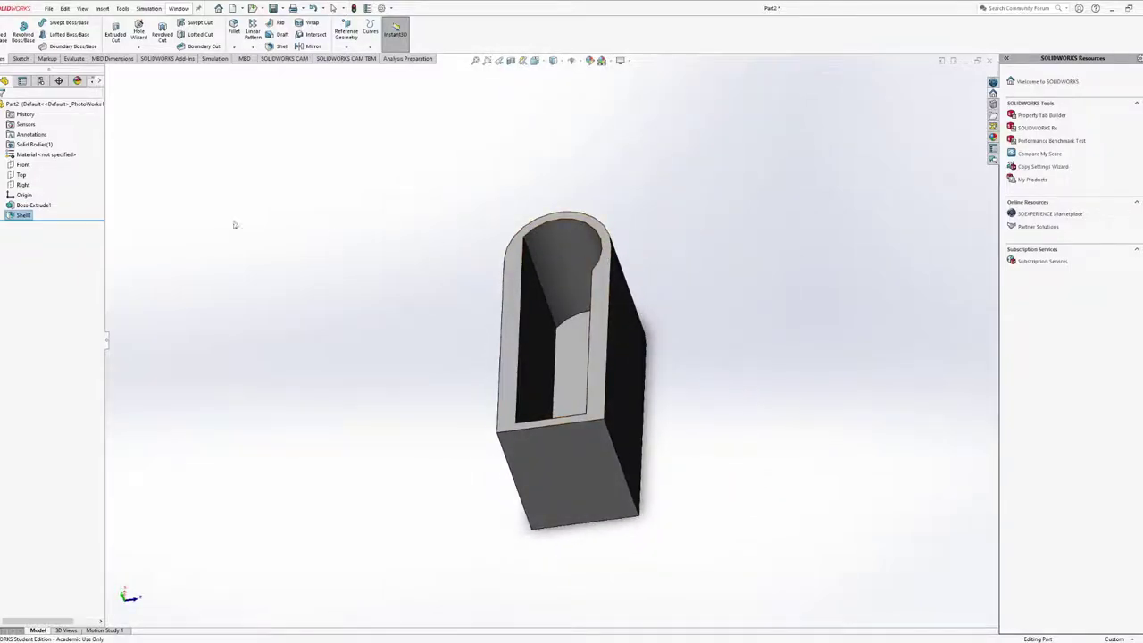
Reopen Shell1 and delete the two thickened side faces from the multi-thickness list
click(21, 217)
click(30, 197)
middle_drag(585, 384, 535, 375)
middle_drag(411, 268, 541, 345)
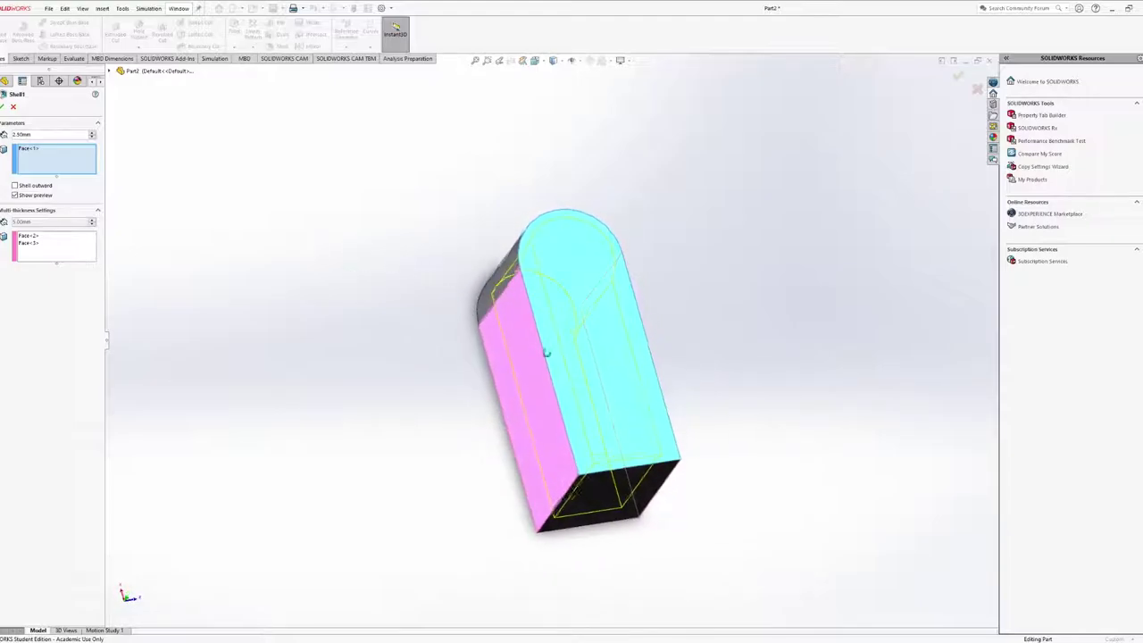
click(36, 236)
click(30, 244)
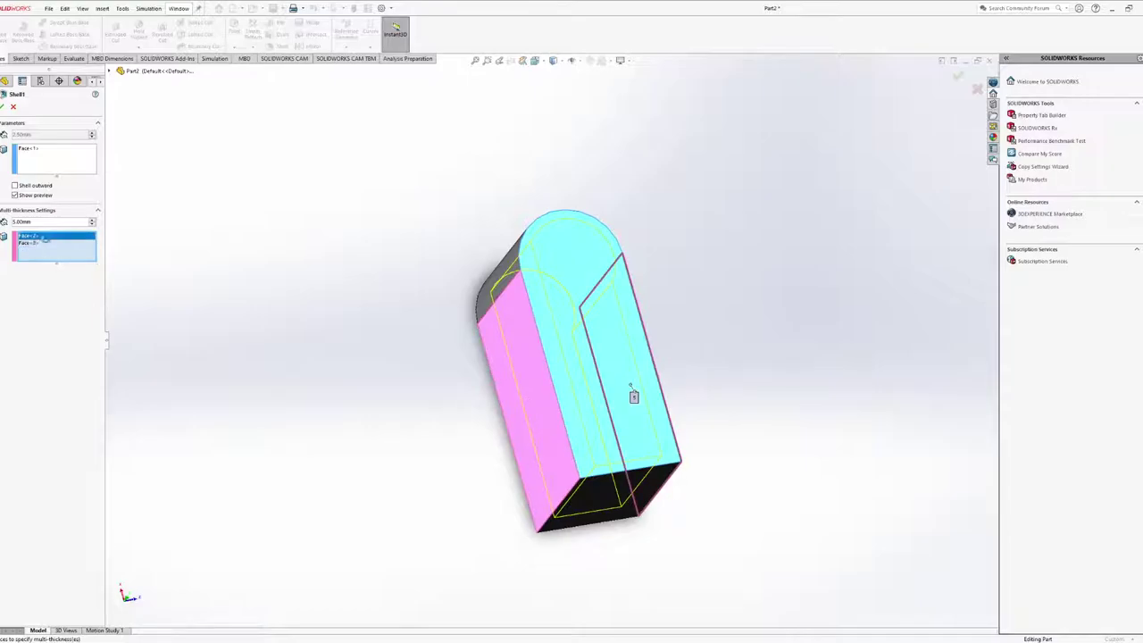
key(Delete)
key(Delete)
Give the bottom end face a 15 mm thickness and accept the shell
middle_drag(276, 279, 289, 258)
middle_drag(589, 324, 664, 366)
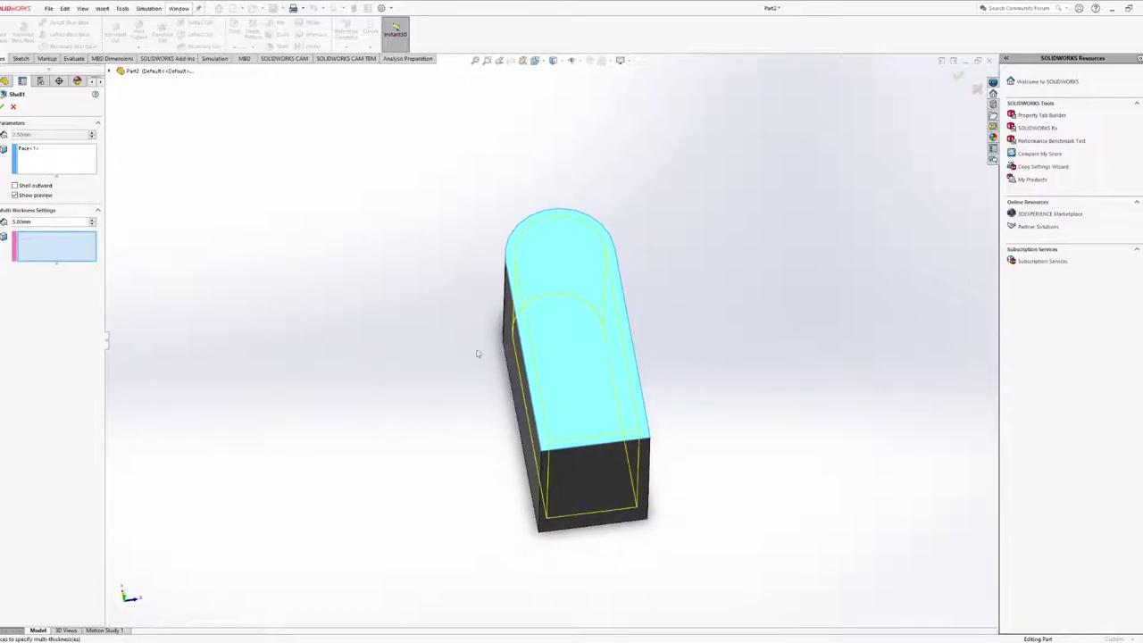
click(601, 487)
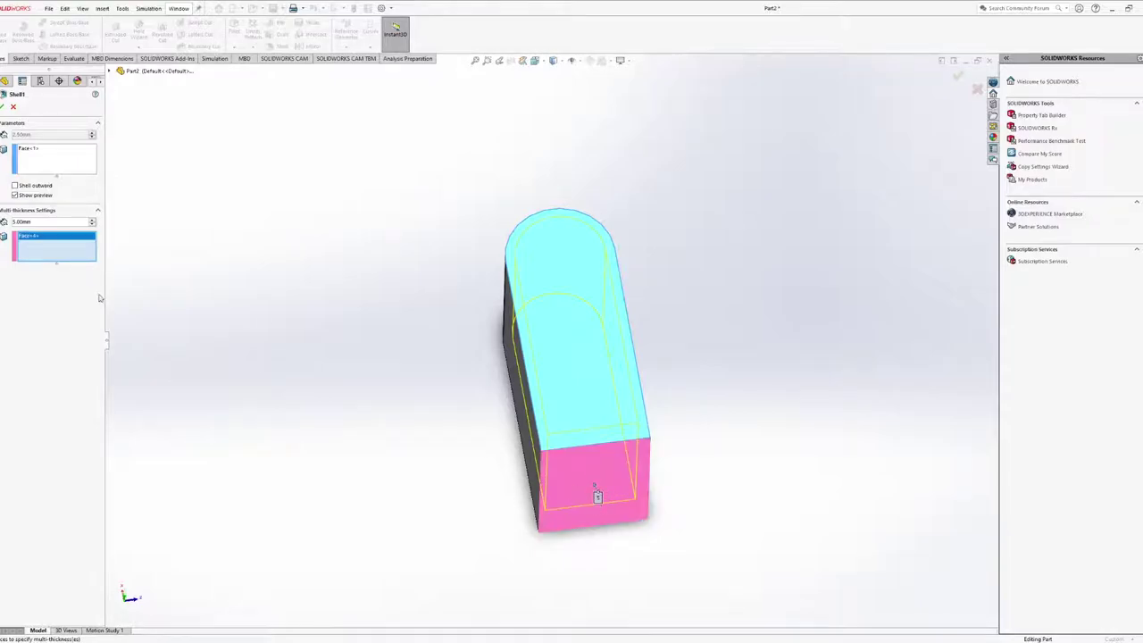
mouse_move(598, 497)
middle_down()
mouse_move(469, 408)
mouse_move(608, 503)
middle_up()
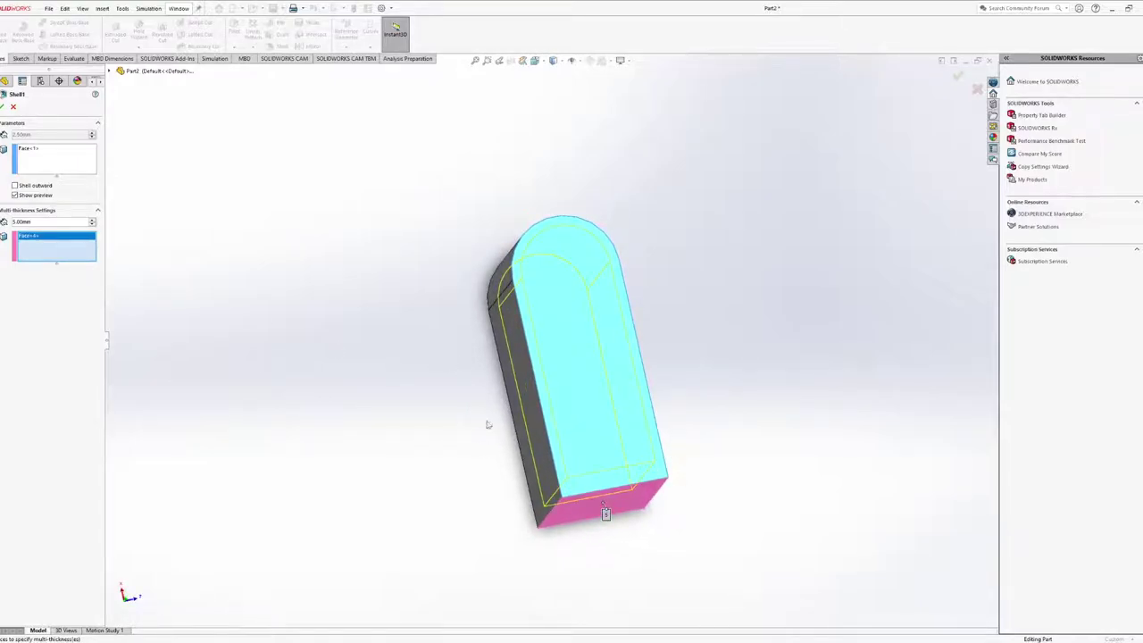
click(92, 219)
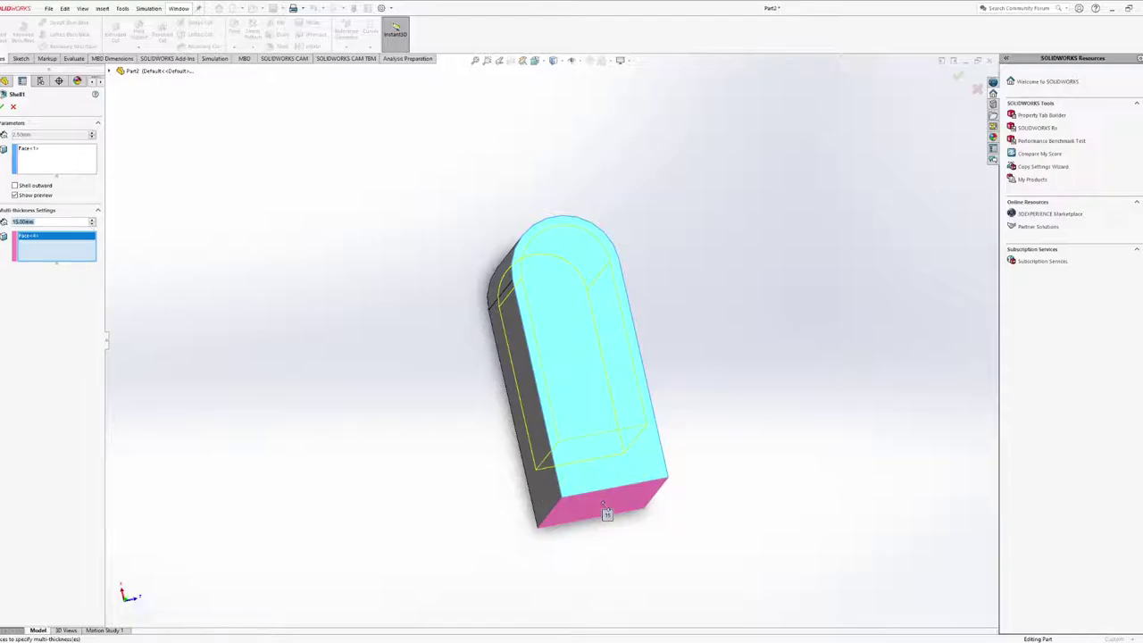
key(Return)
middle_drag(645, 459, 612, 475)
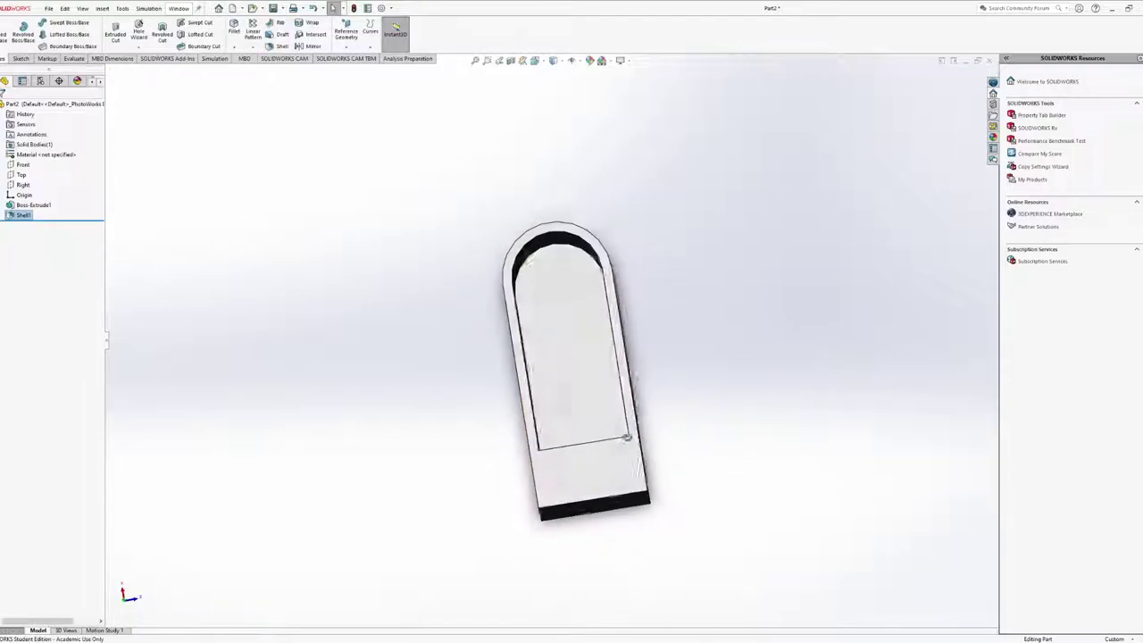
Check the bottom wall's front and right edge lengths, then reopen Shell1 for editing
scroll(607, 473, down, 5)
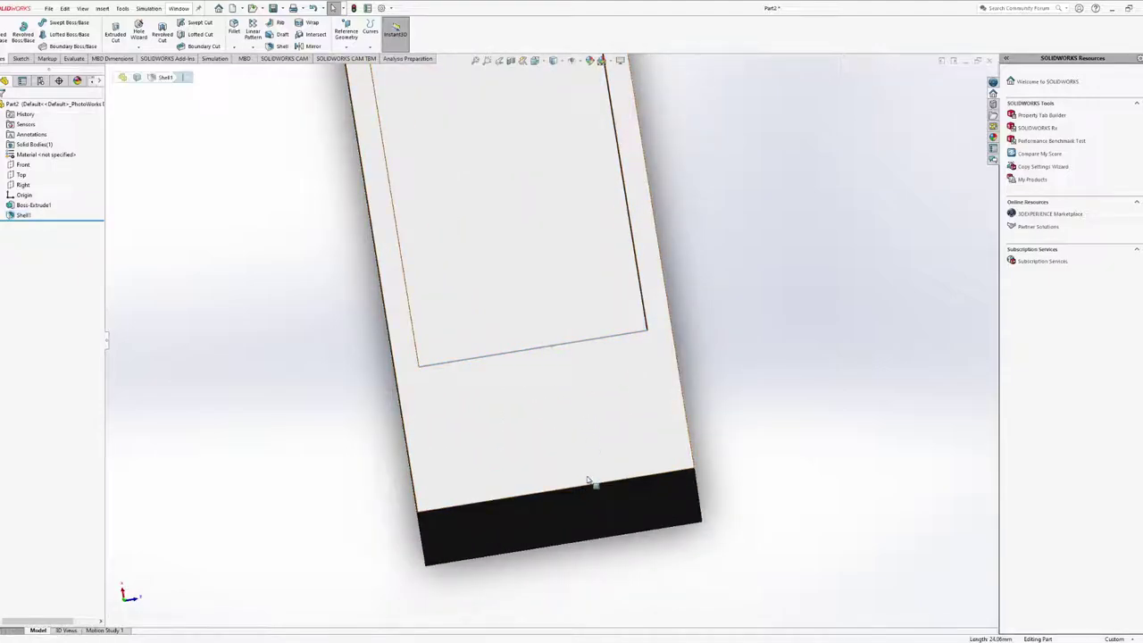
click(590, 486)
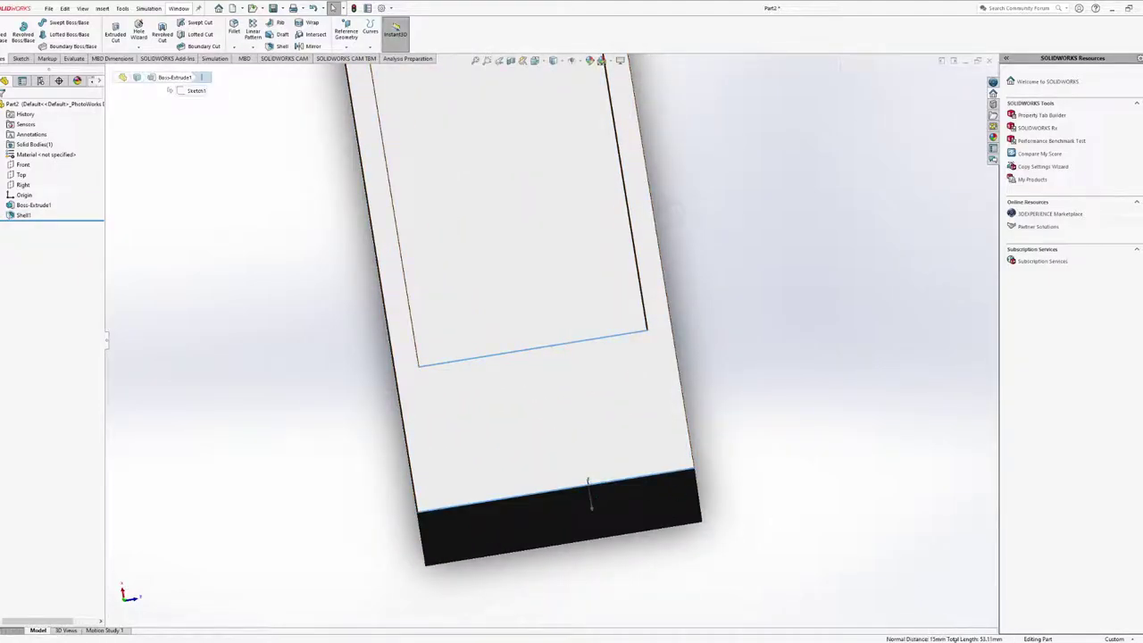
click(661, 268)
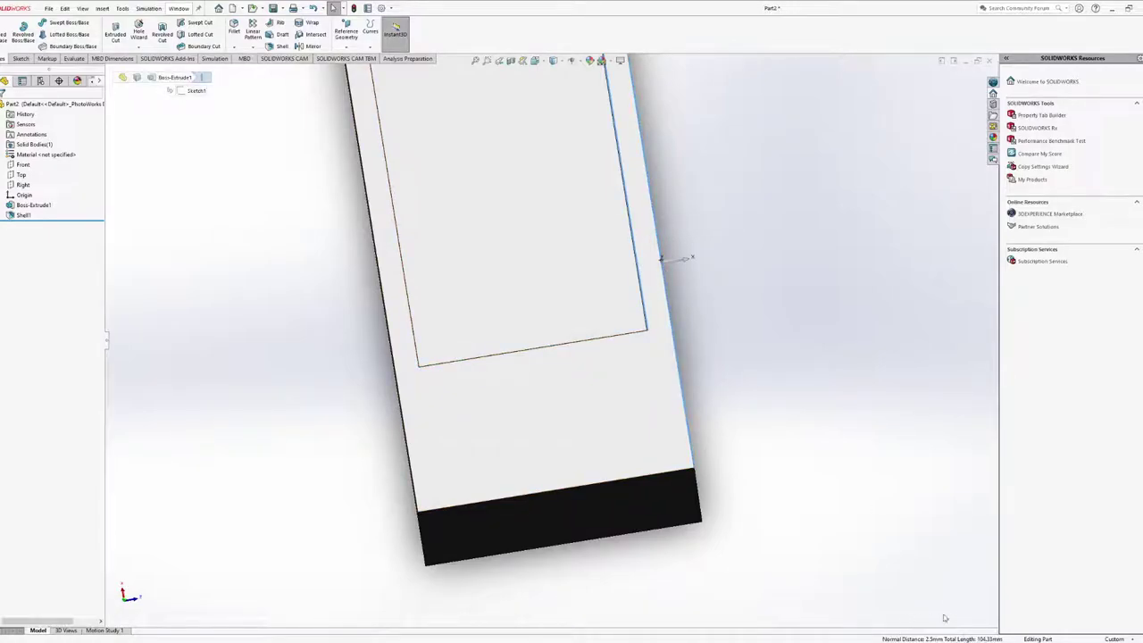
click(27, 216)
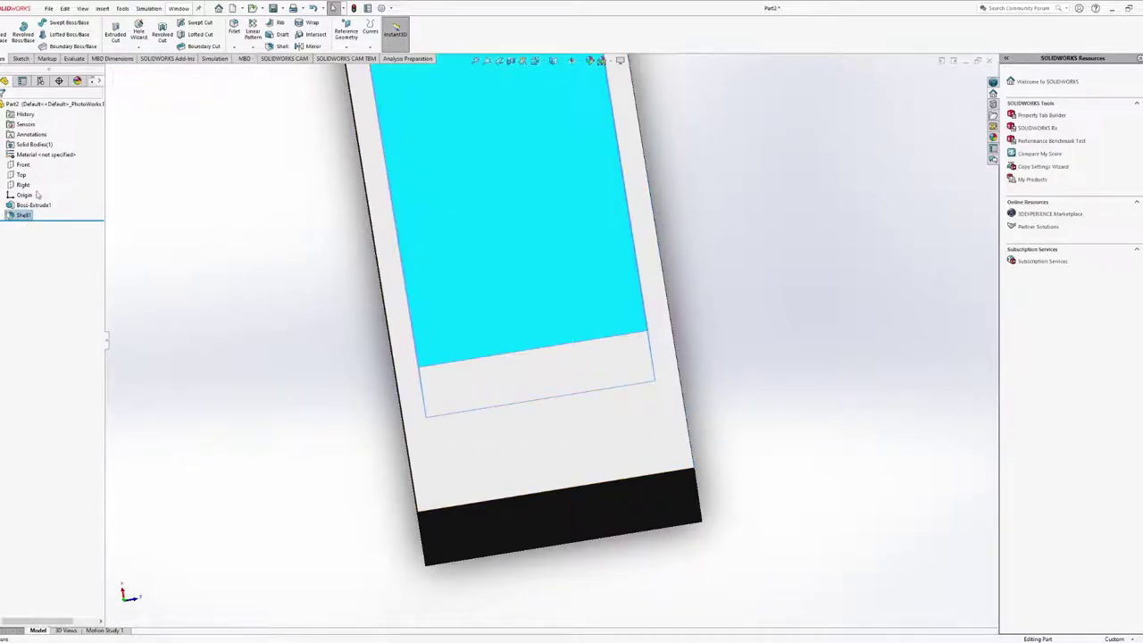
click(39, 207)
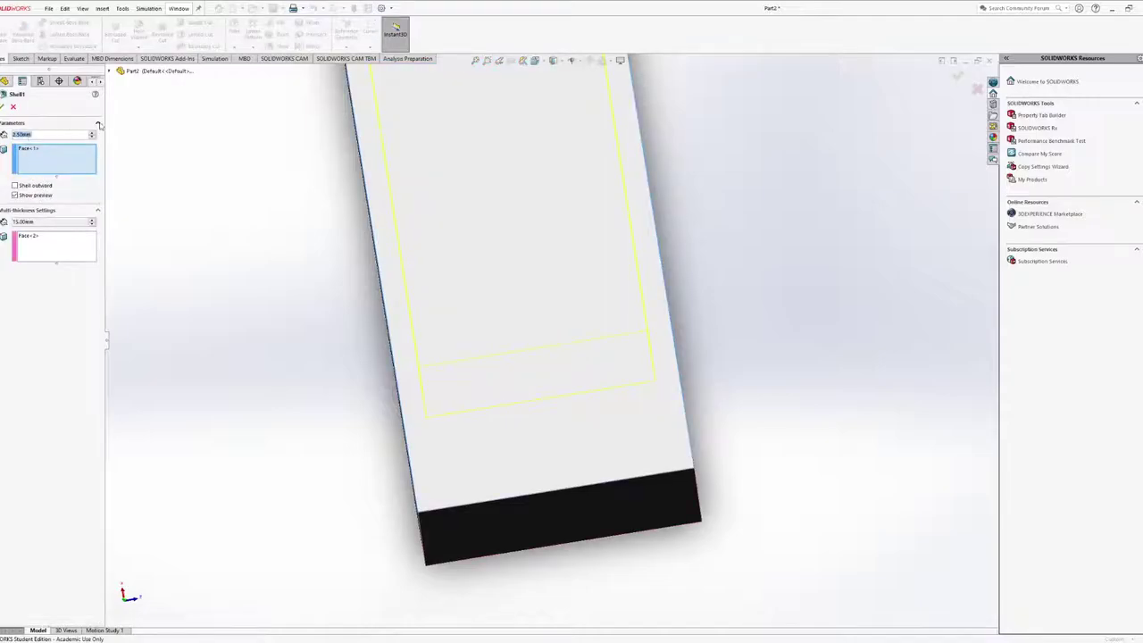
Confirm Shell1 unchanged, keeping 2.50 mm walls and the 15 mm bottom wall
click(3, 105)
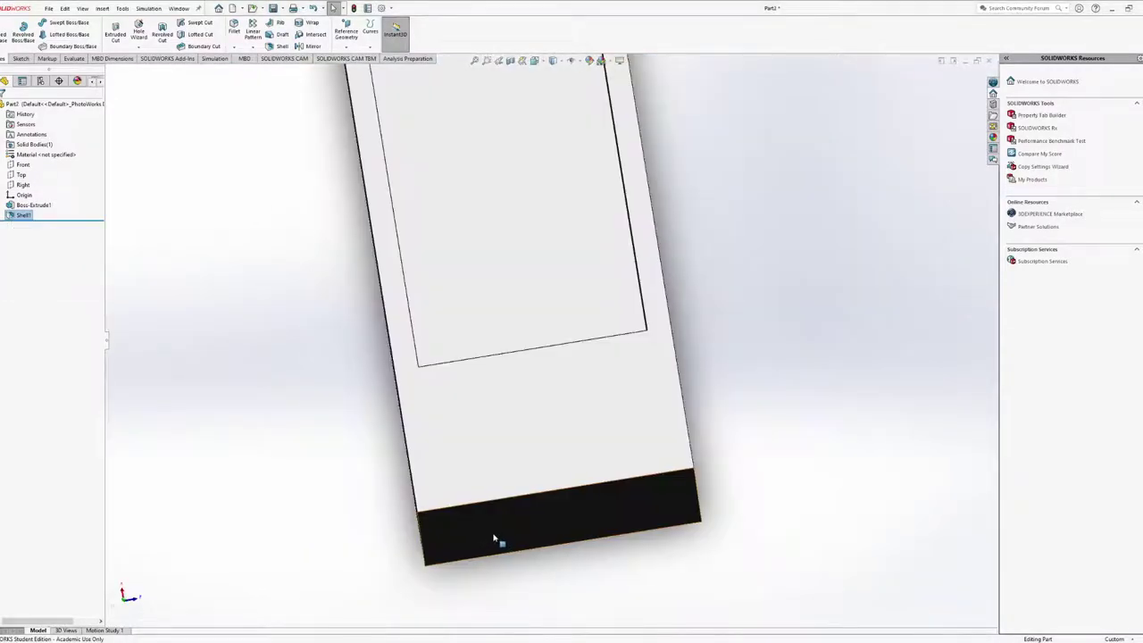
middle_drag(494, 538, 548, 379)
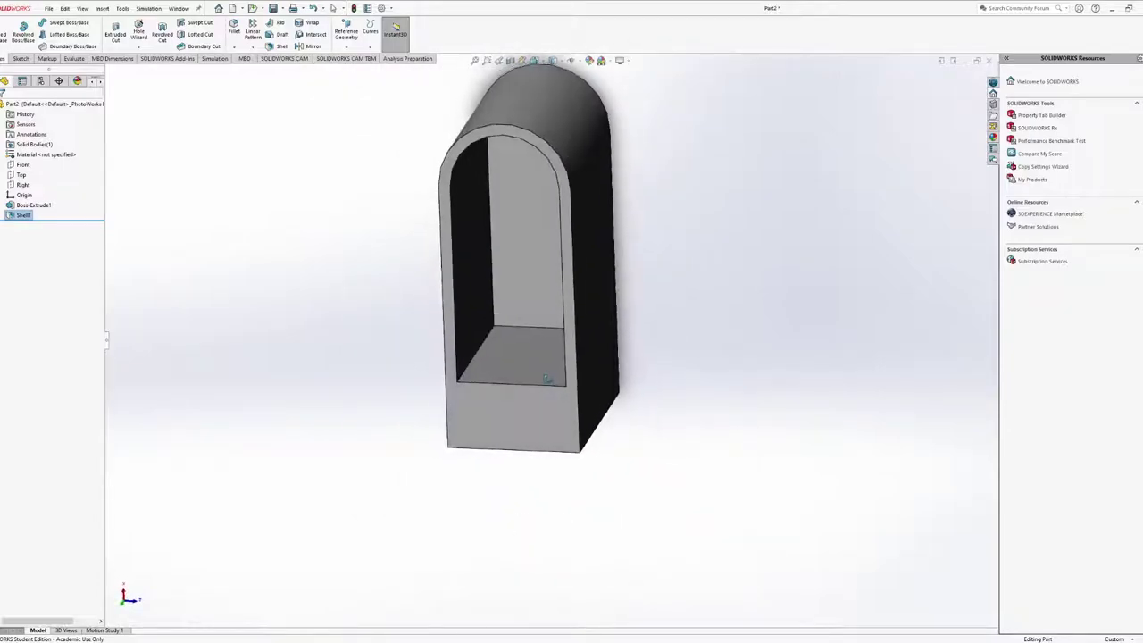
click(25, 215)
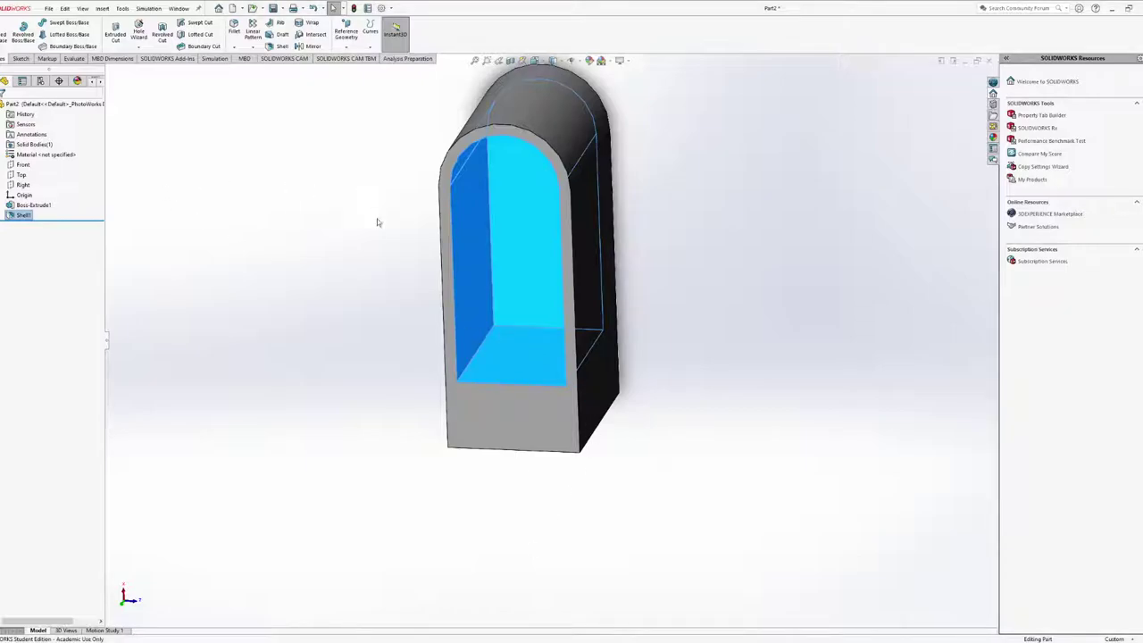
ctrl+middle_drag(378, 223, 427, 174)
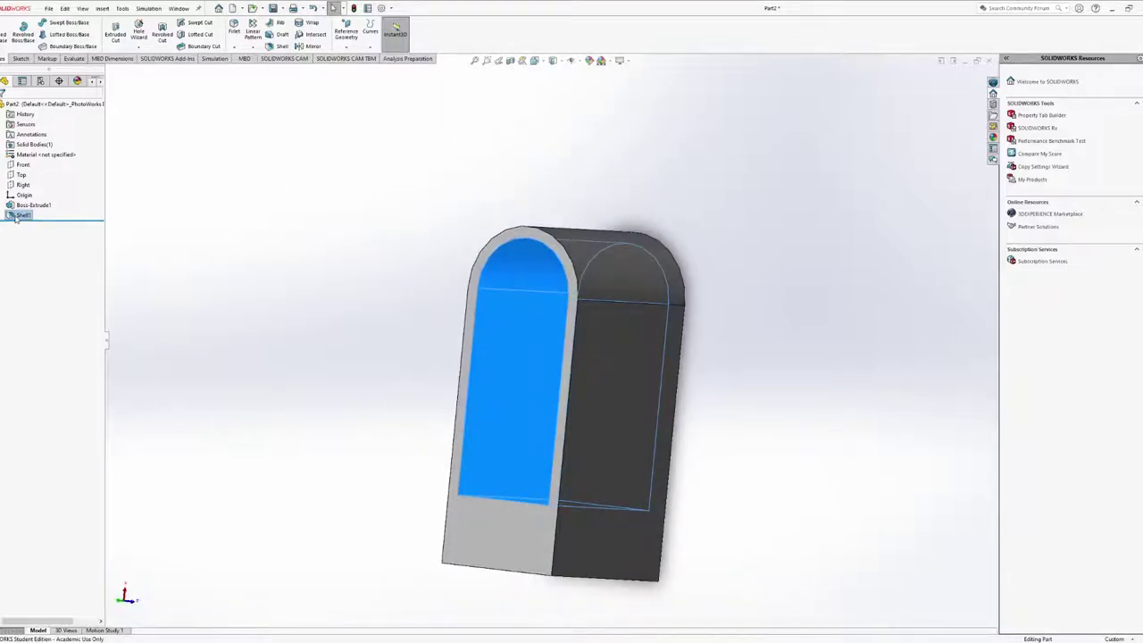
click(34, 191)
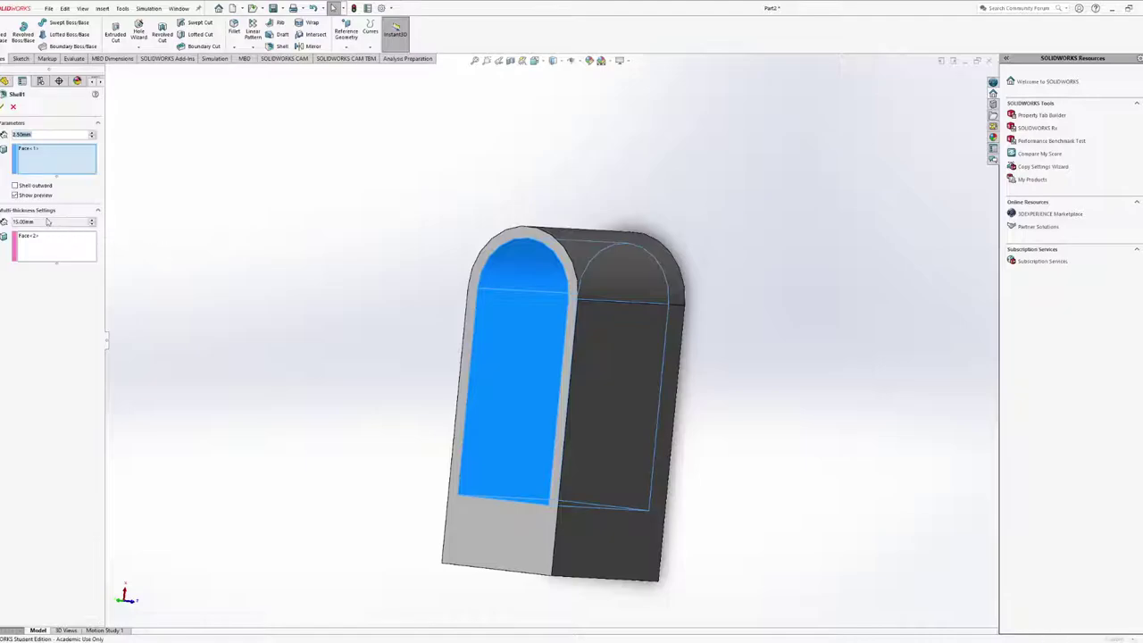
click(32, 240)
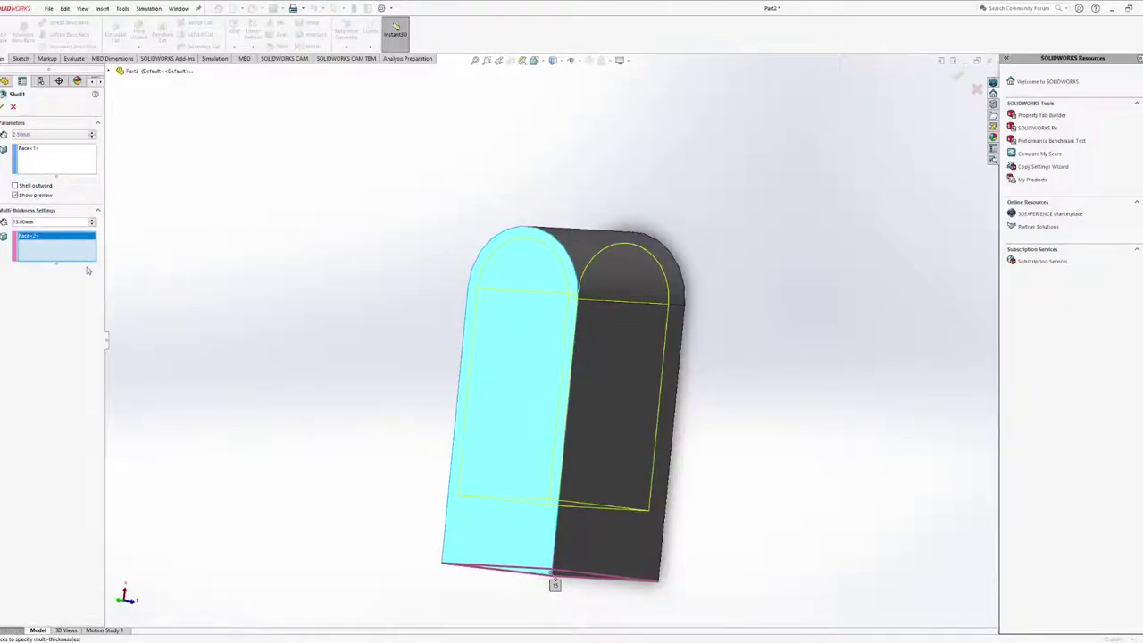
key(Return)
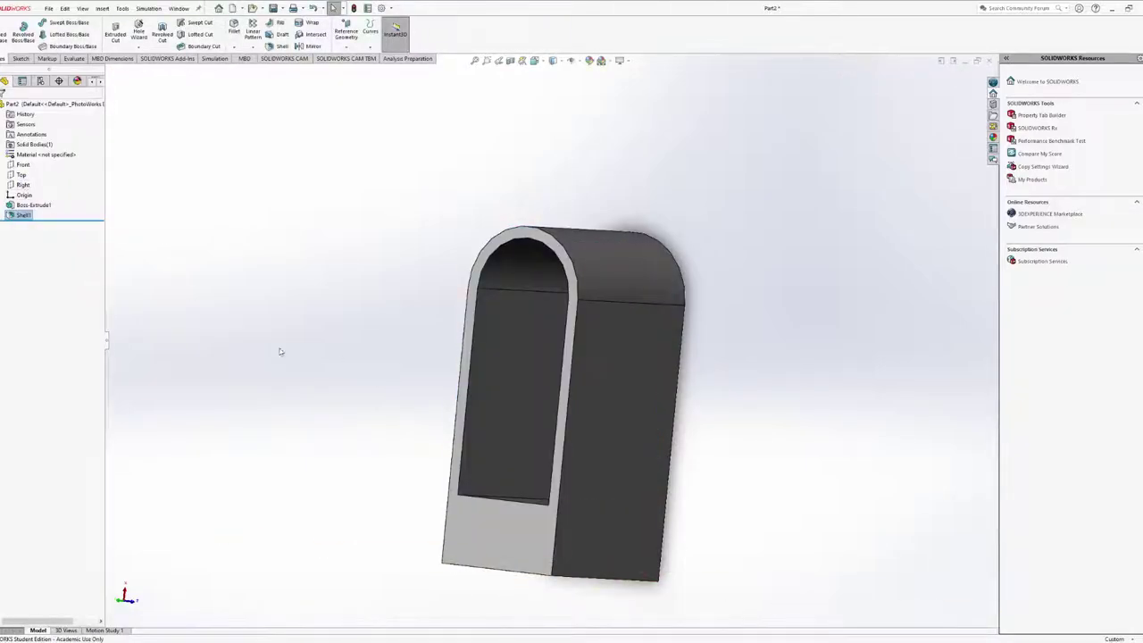
click(27, 216)
click(40, 191)
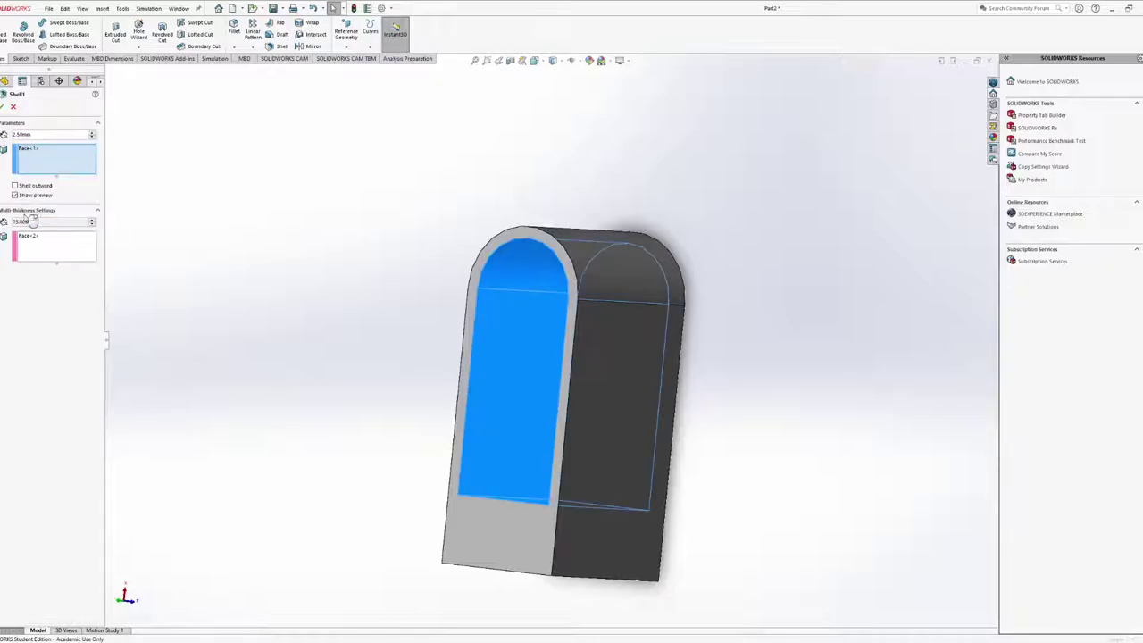
click(29, 238)
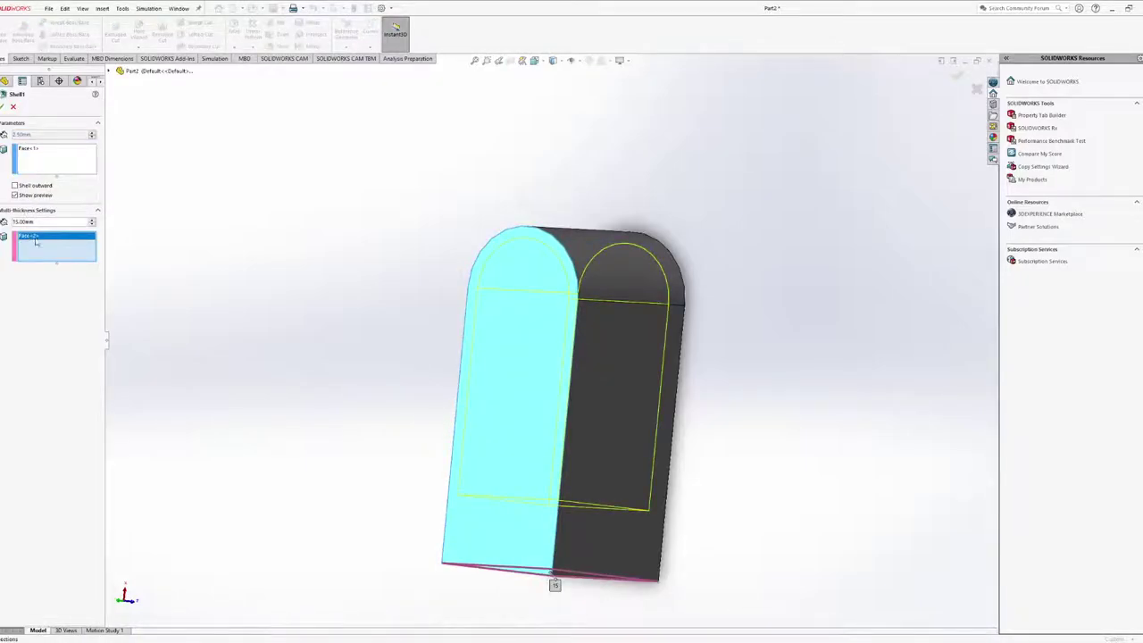
key(Delete)
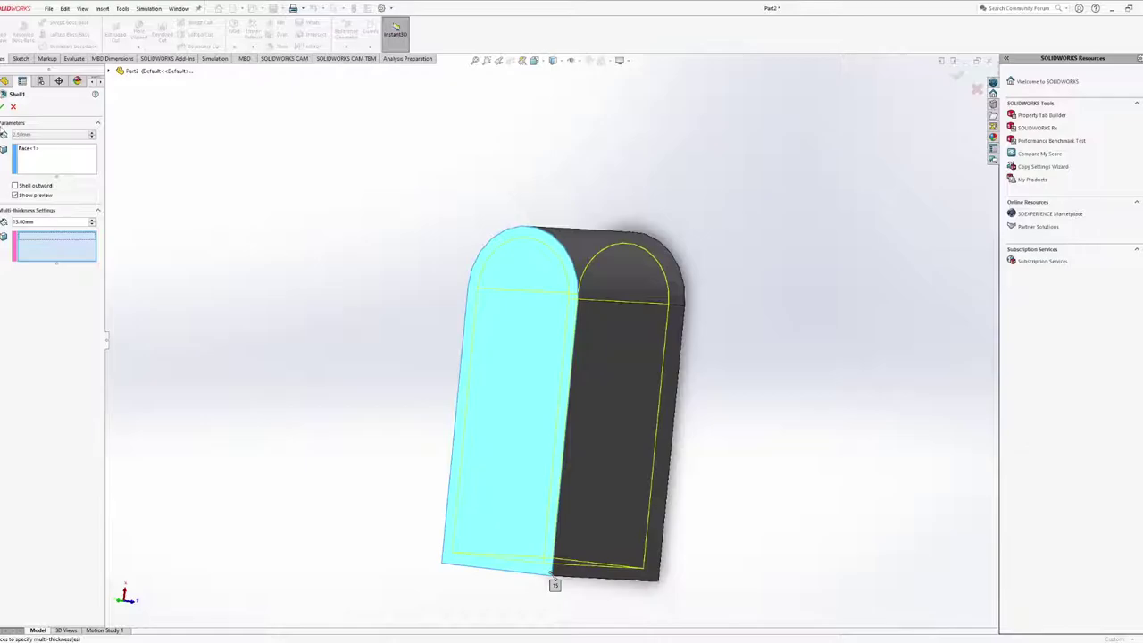
key(Return)
middle_drag(546, 447, 581, 459)
middle_drag(671, 434, 910, 349)
middle_drag(688, 391, 393, 419)
middle_drag(571, 446, 748, 480)
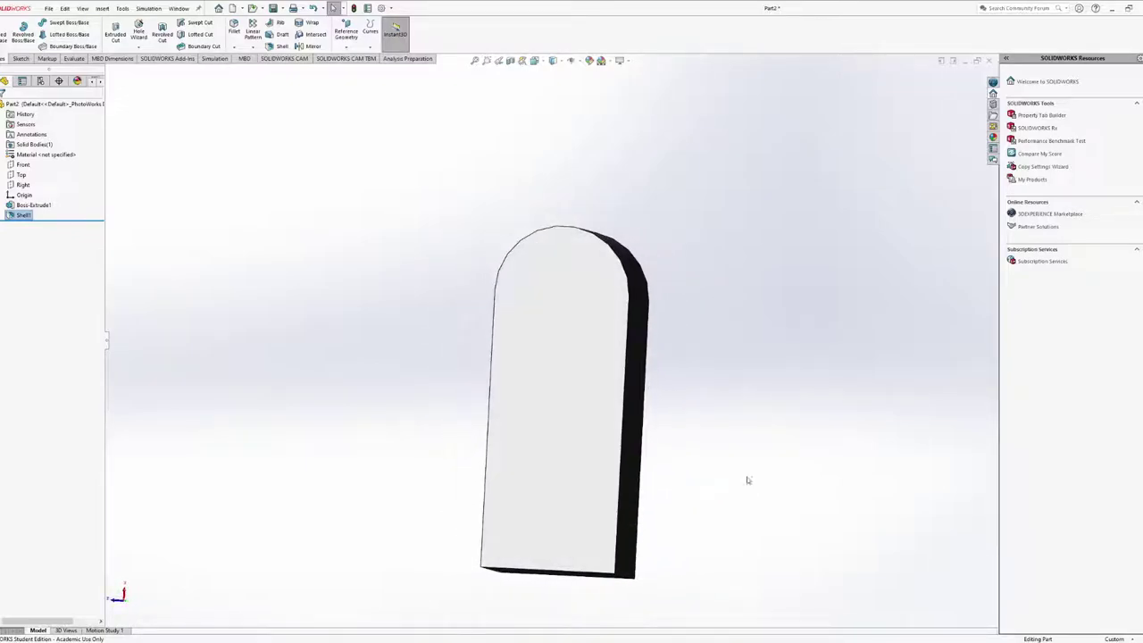
middle_drag(513, 424, 362, 450)
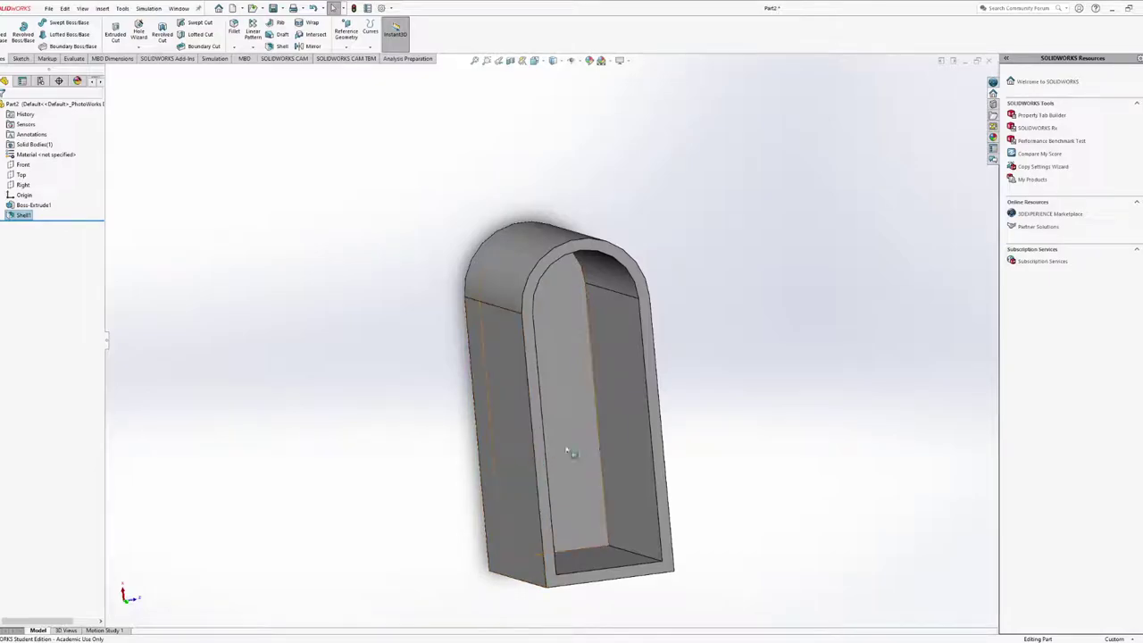
middle_drag(561, 461, 634, 375)
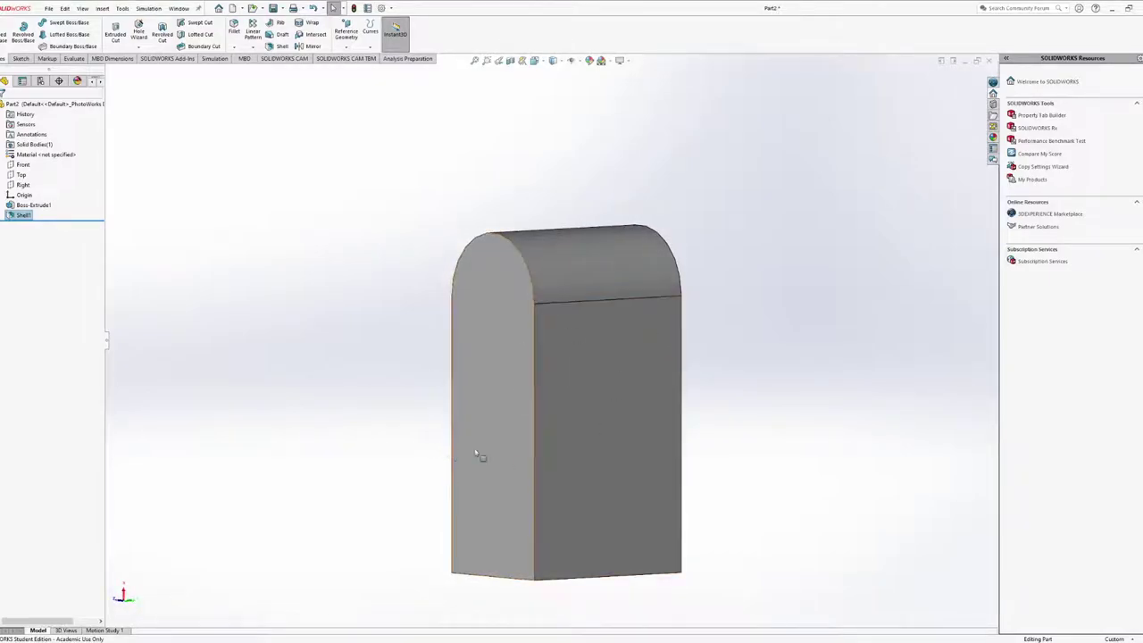
middle_drag(476, 459, 653, 321)
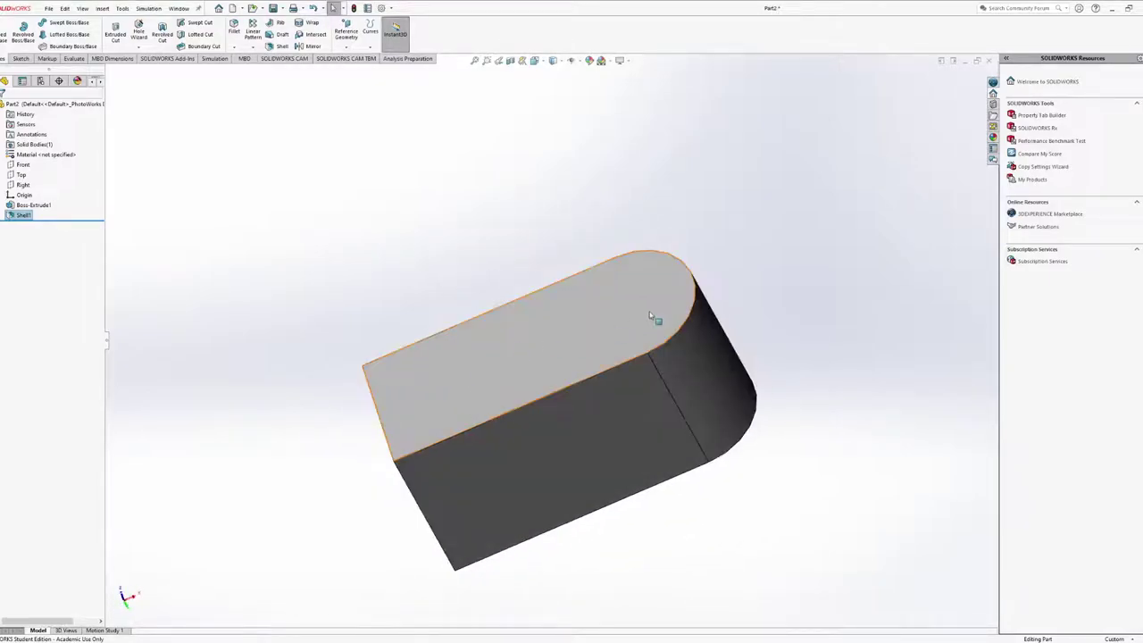
middle_drag(372, 391, 447, 388)
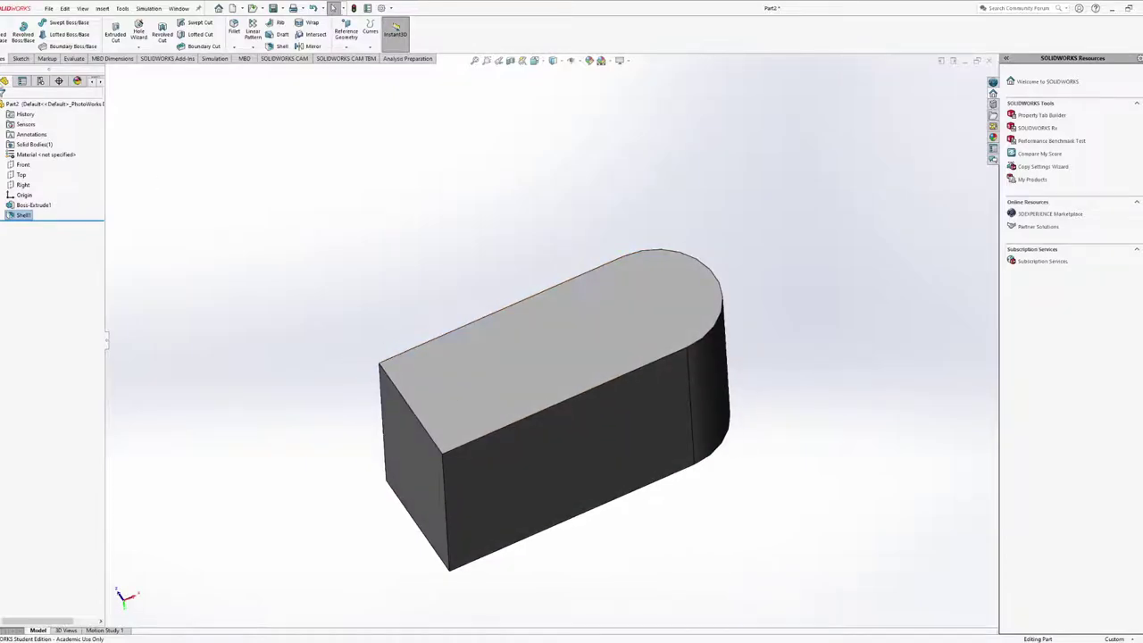
Start a sketch on the flat face, view it normal, and draw a corner rectangle
click(22, 59)
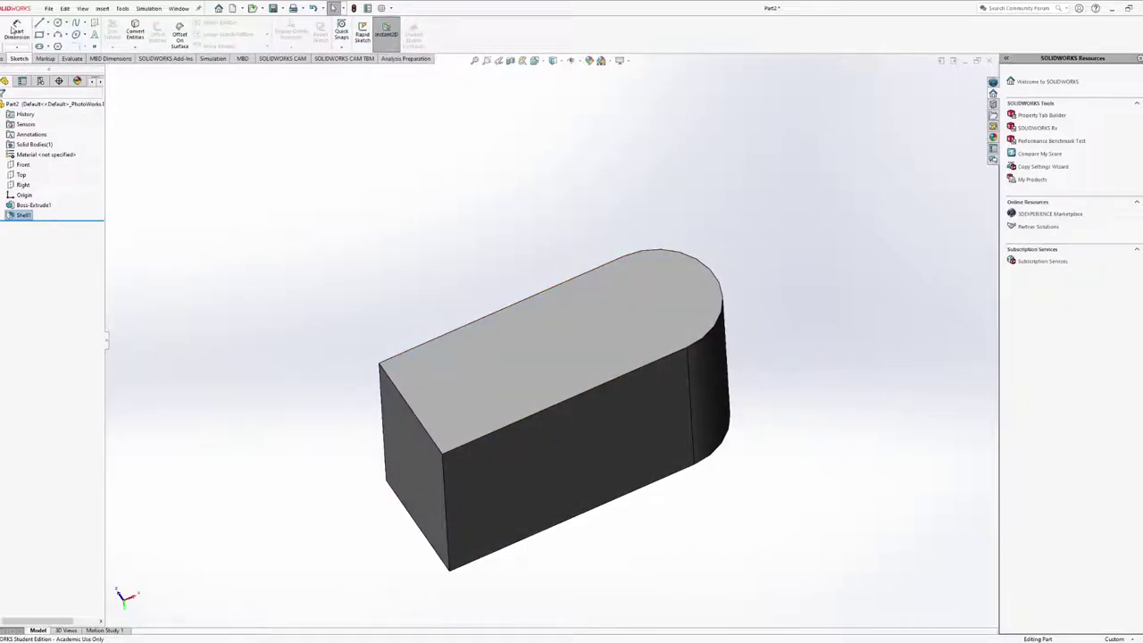
middle_drag(605, 339, 612, 419)
click(612, 419)
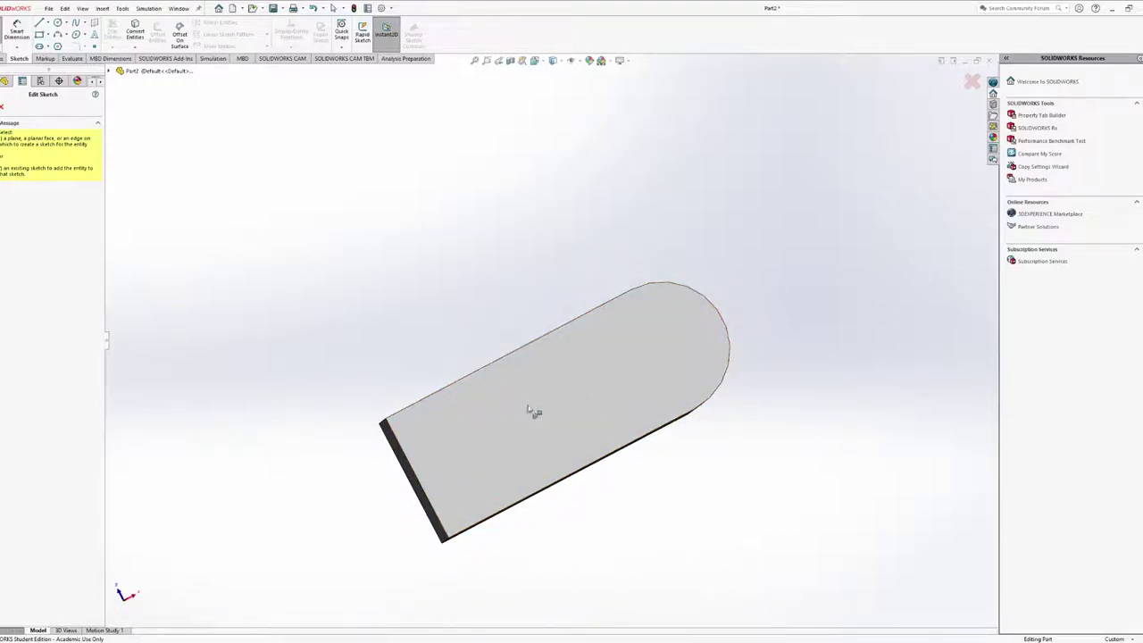
key(r)
mouse_move(645, 390)
middle_down()
mouse_move(633, 400)
mouse_move(638, 384)
middle_up()
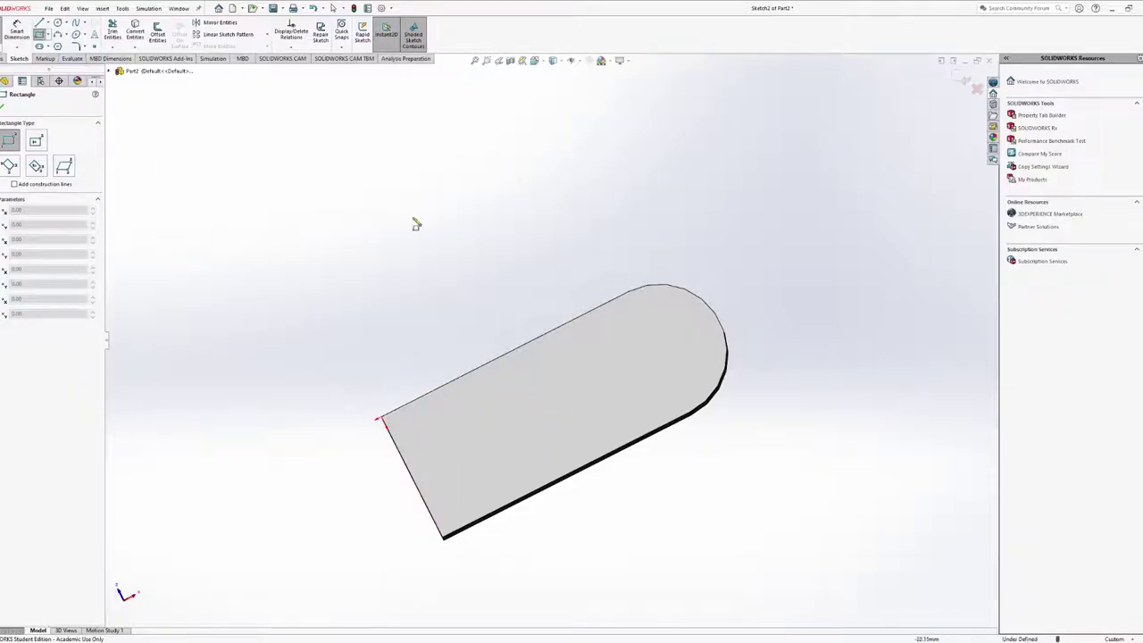
click(553, 60)
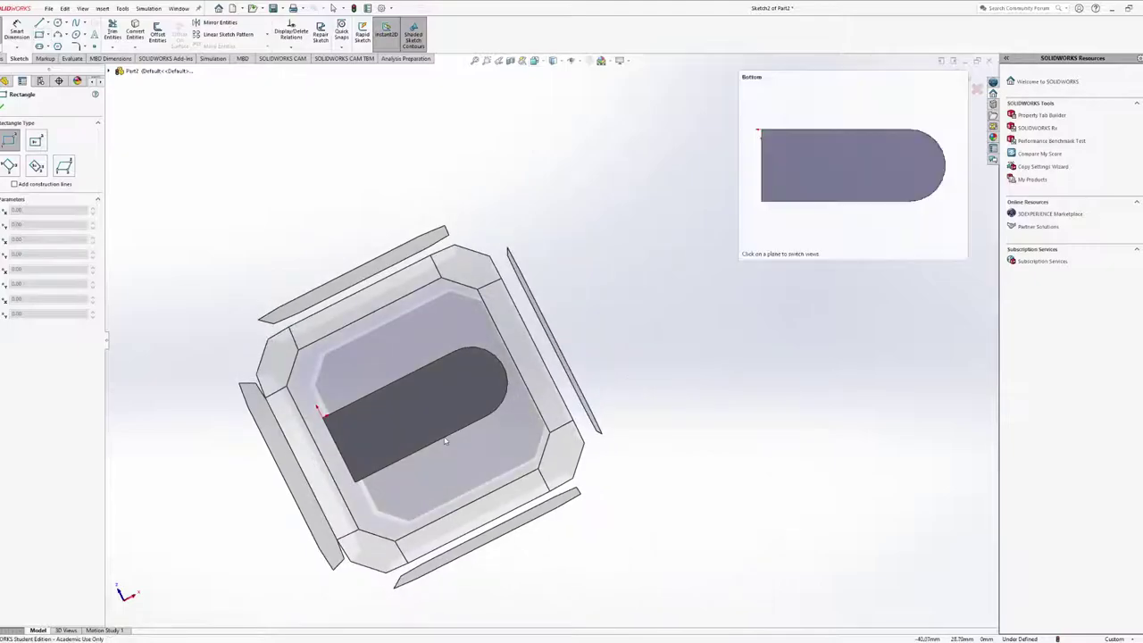
click(471, 431)
click(340, 290)
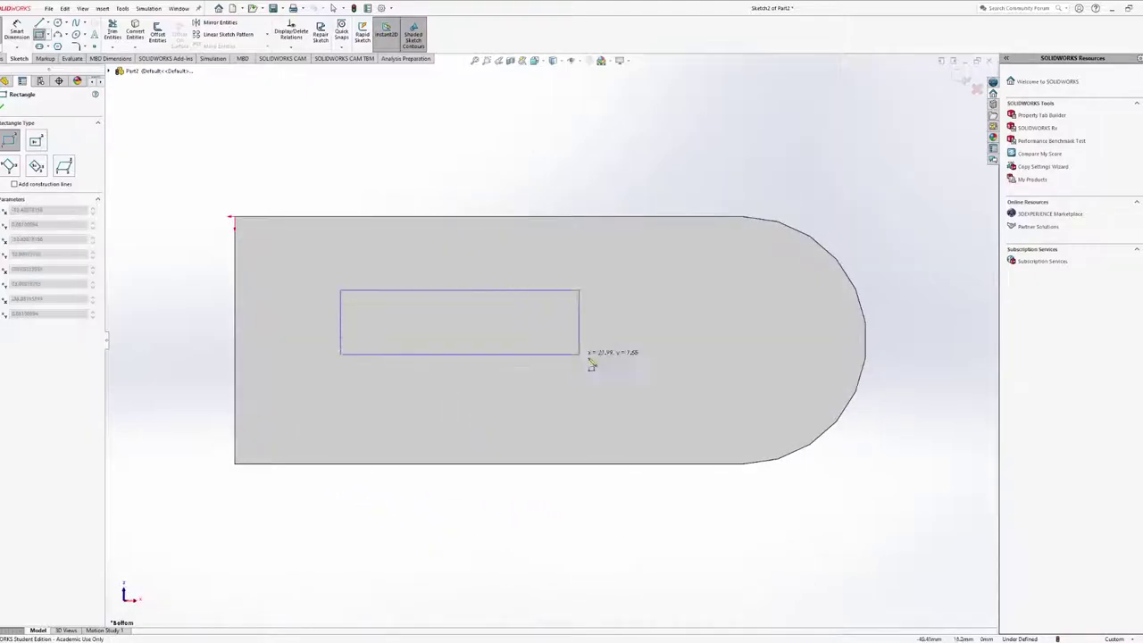
click(674, 385)
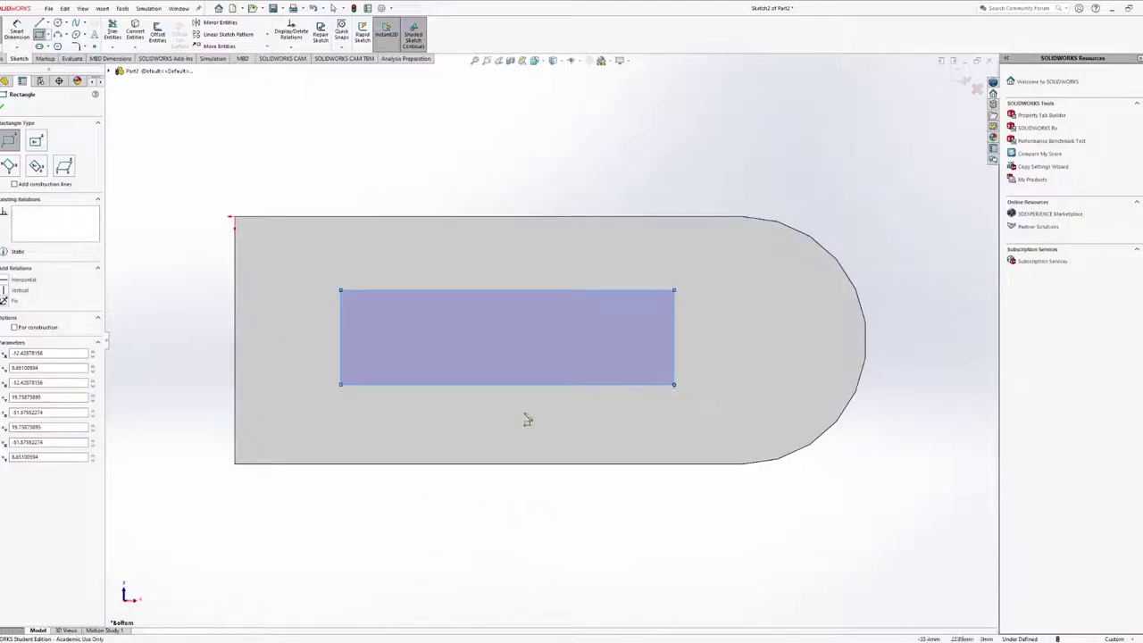
Dimension the rectangle 8.50 from the top edge and 12.00 from the left edge
click(29, 21)
click(477, 291)
click(470, 216)
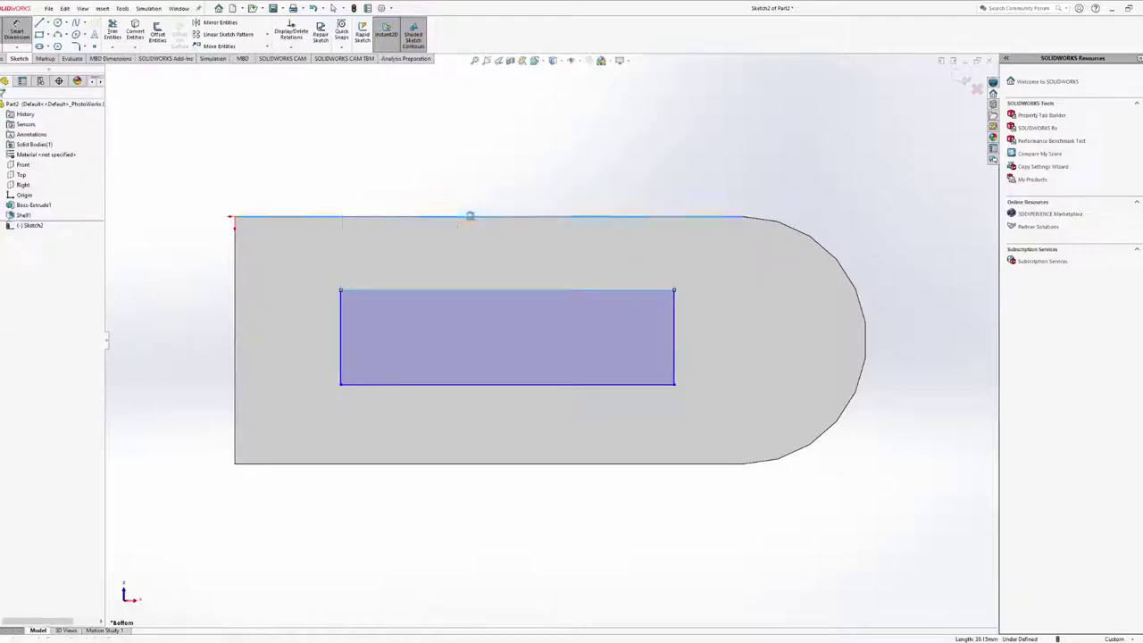
click(475, 145)
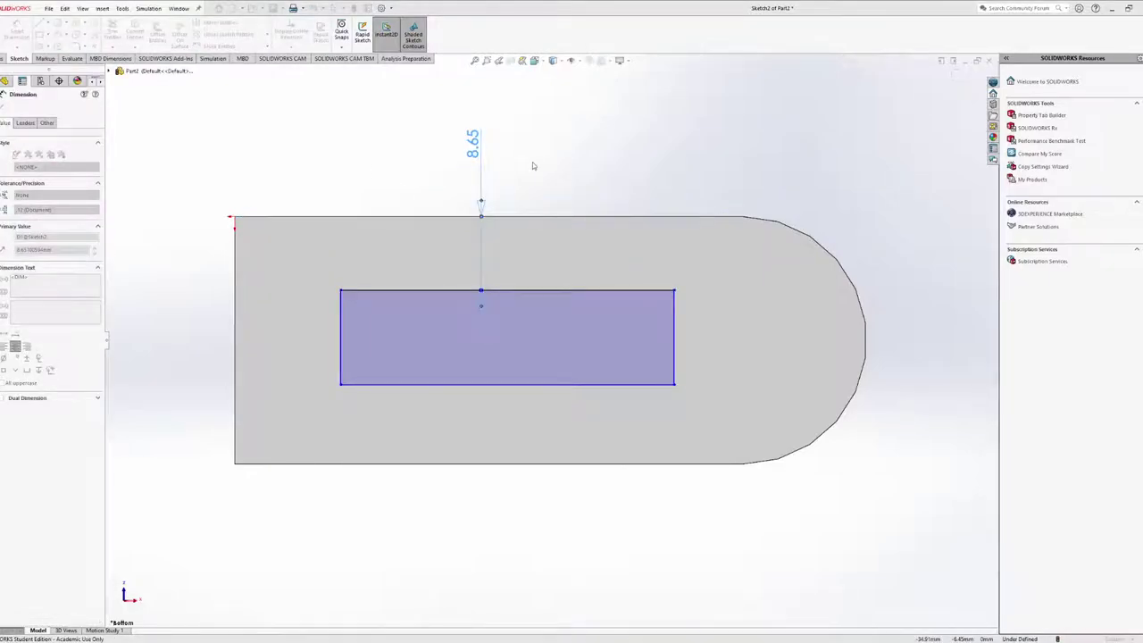
text(8.5)
key(Return)
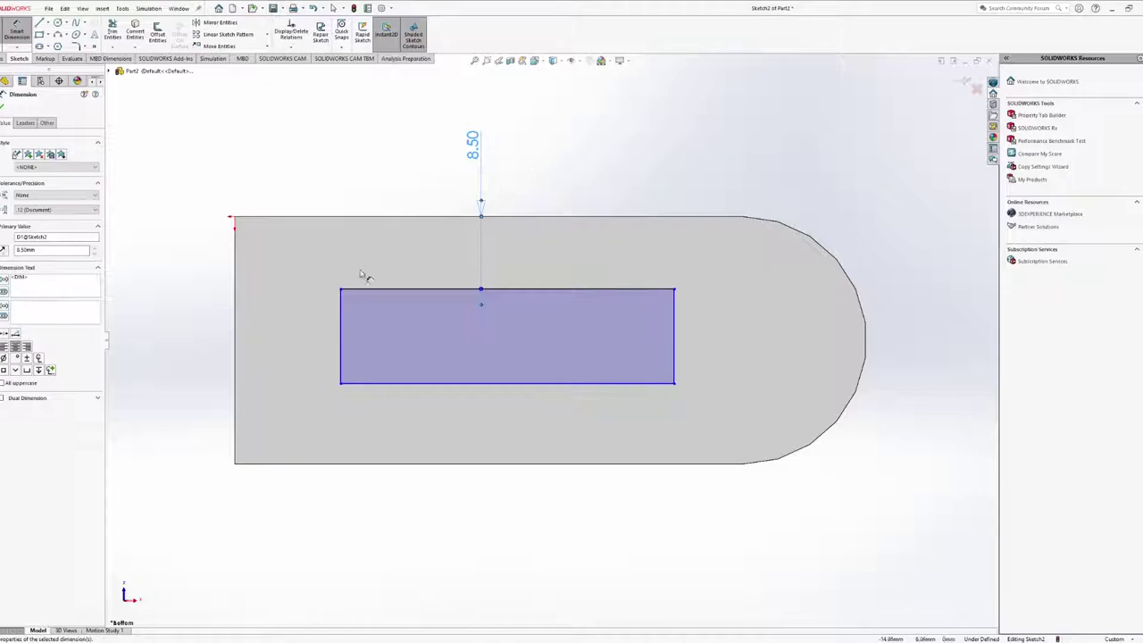
click(342, 335)
click(234, 326)
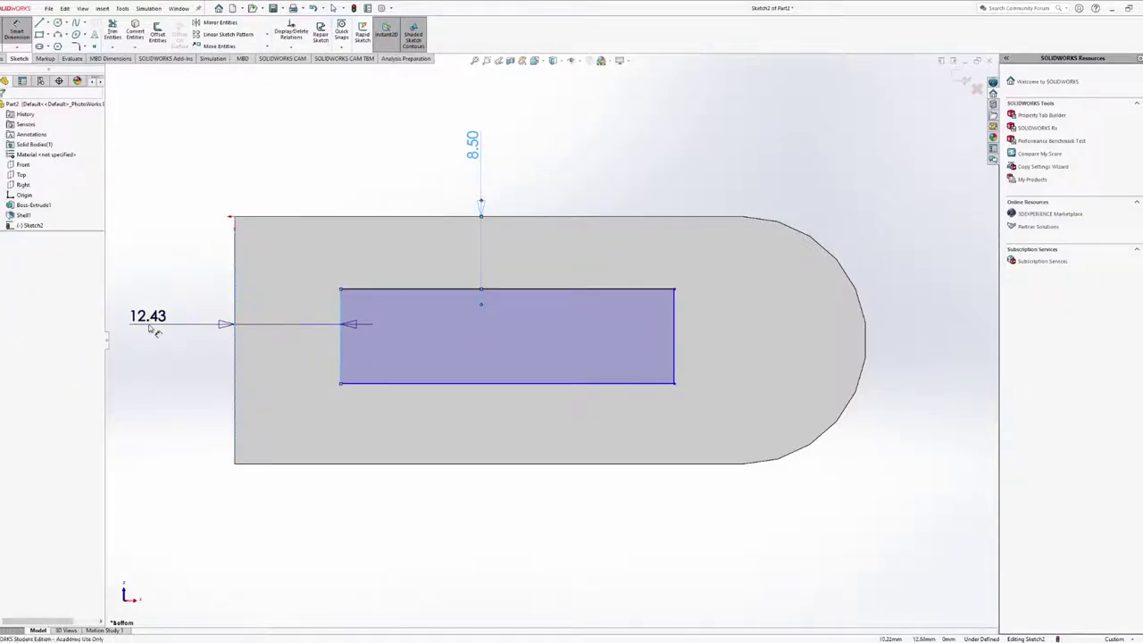
click(152, 331)
text(12)
key(Return)
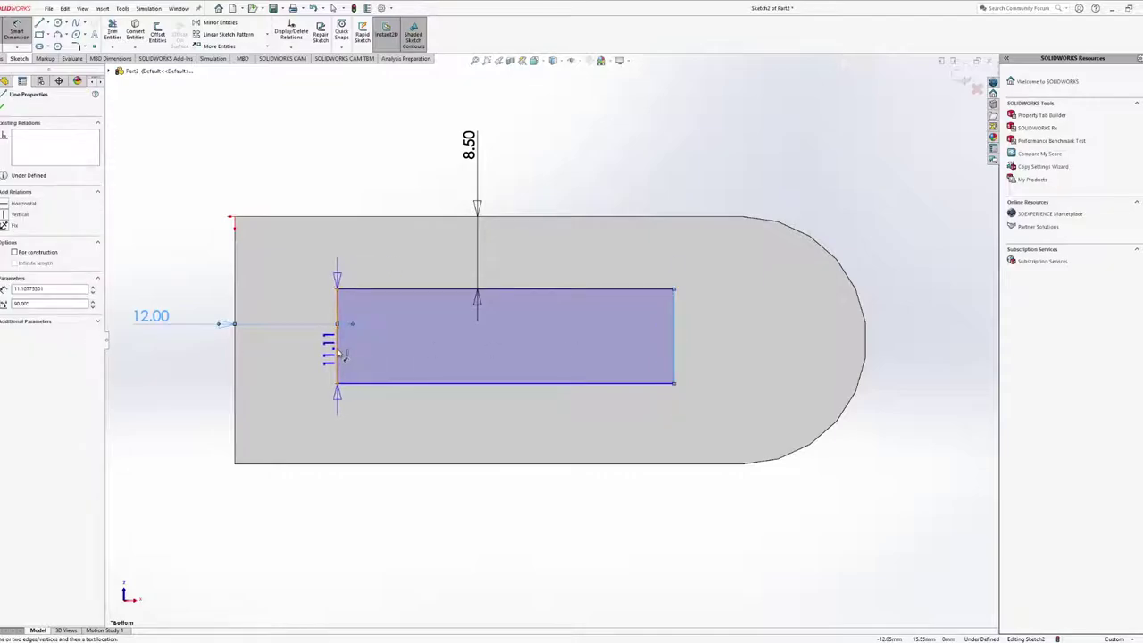
Size the rectangle 40.00 wide and 10.00 high, fully defining it
click(380, 384)
click(514, 583)
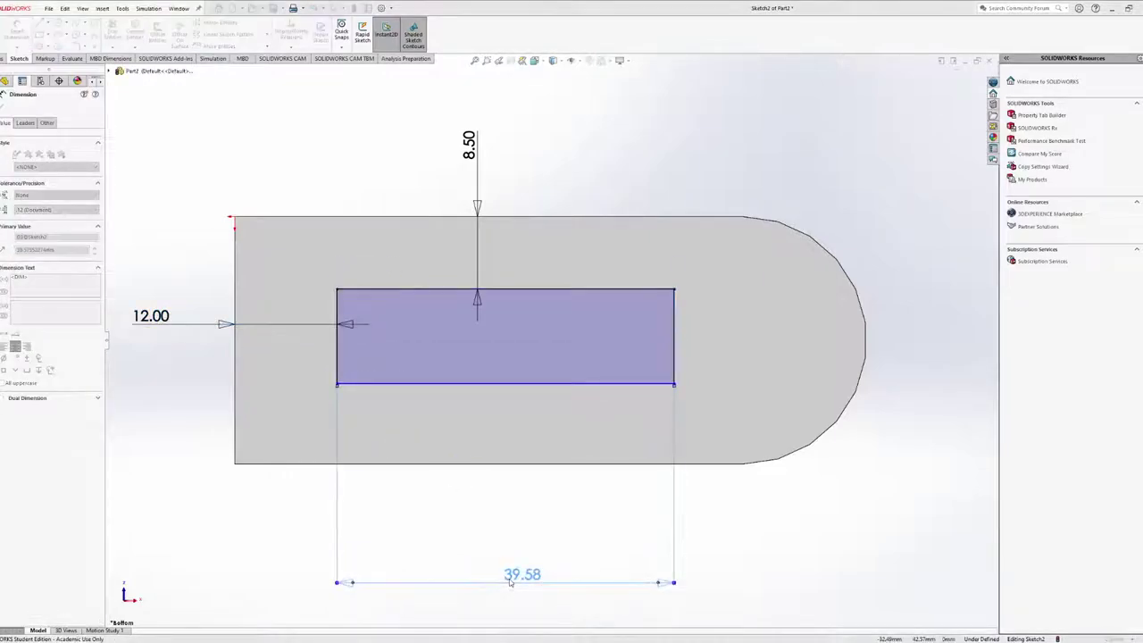
text(40)
key(Return)
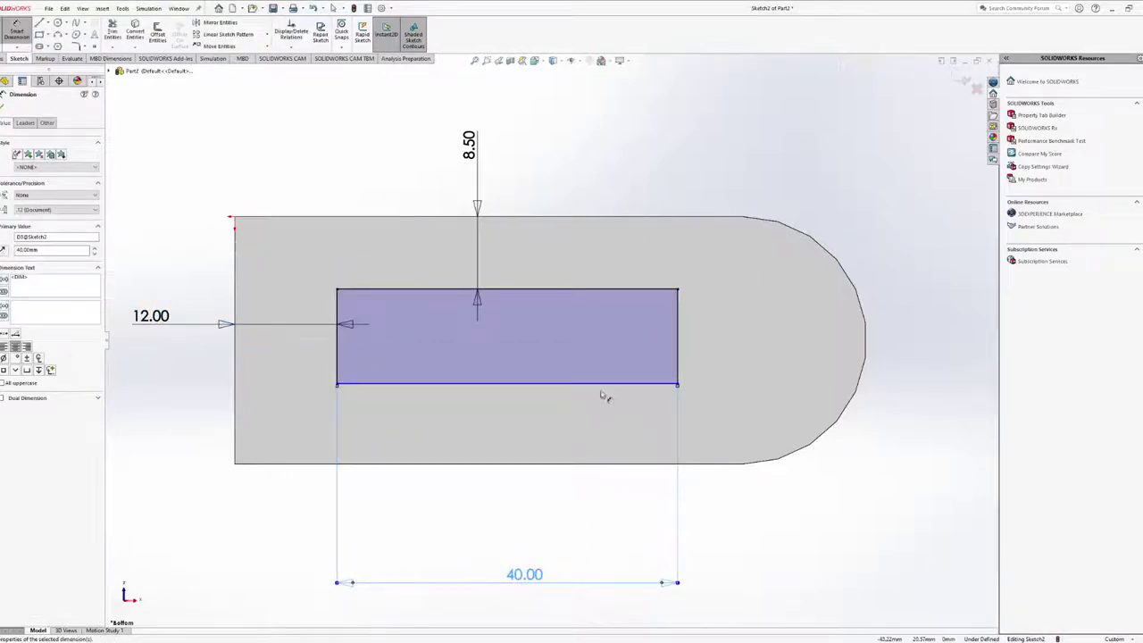
click(680, 340)
click(752, 340)
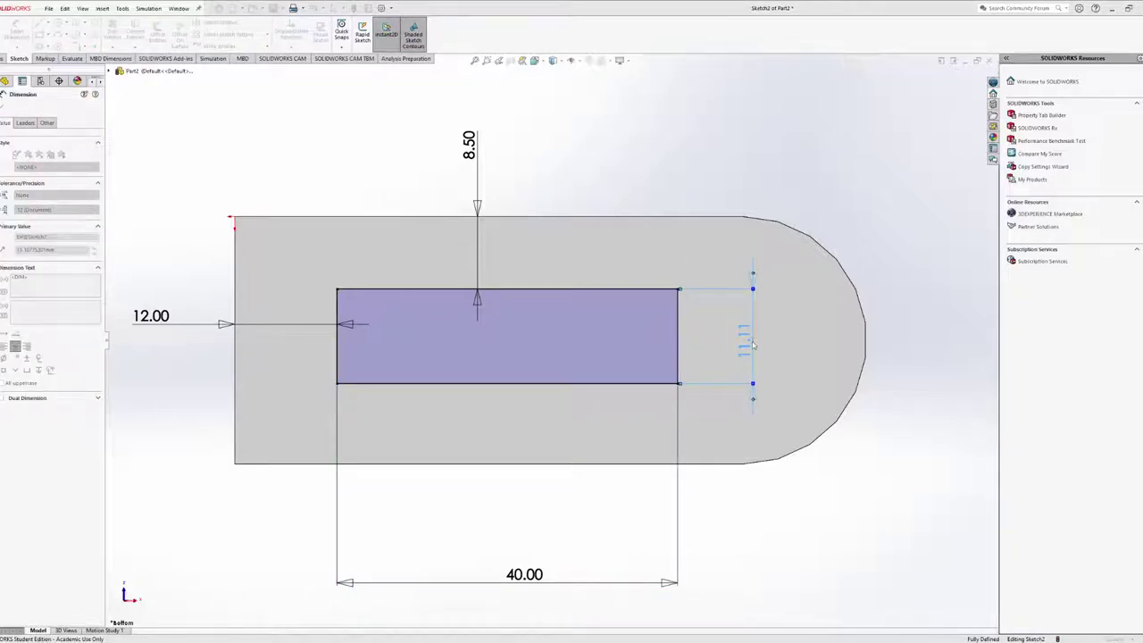
text(10)
key(Return)
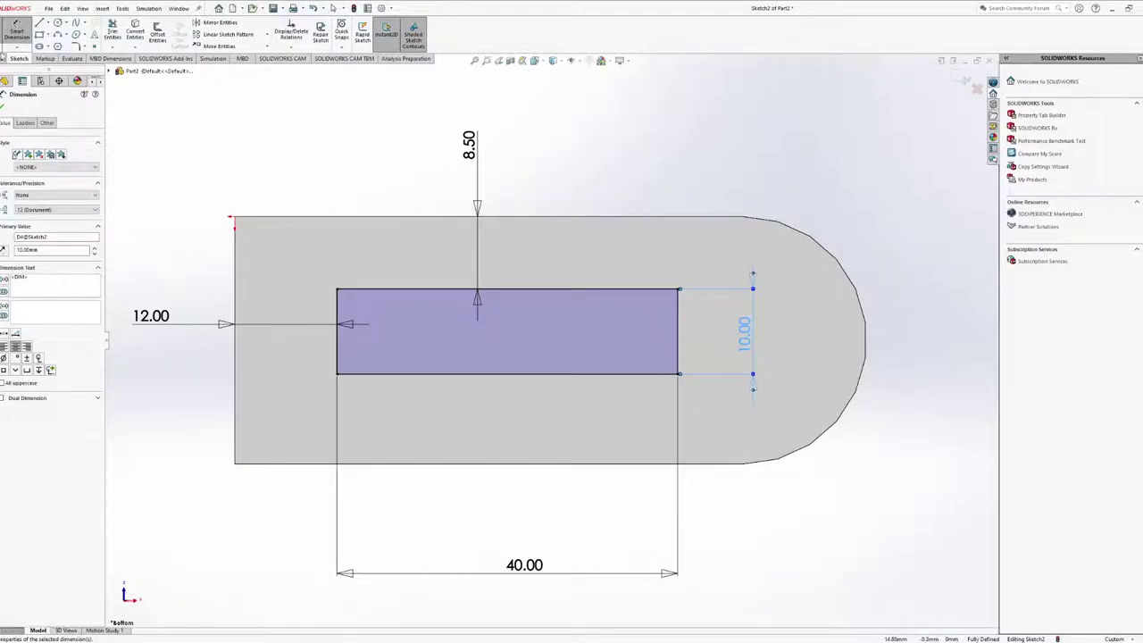
click(3, 58)
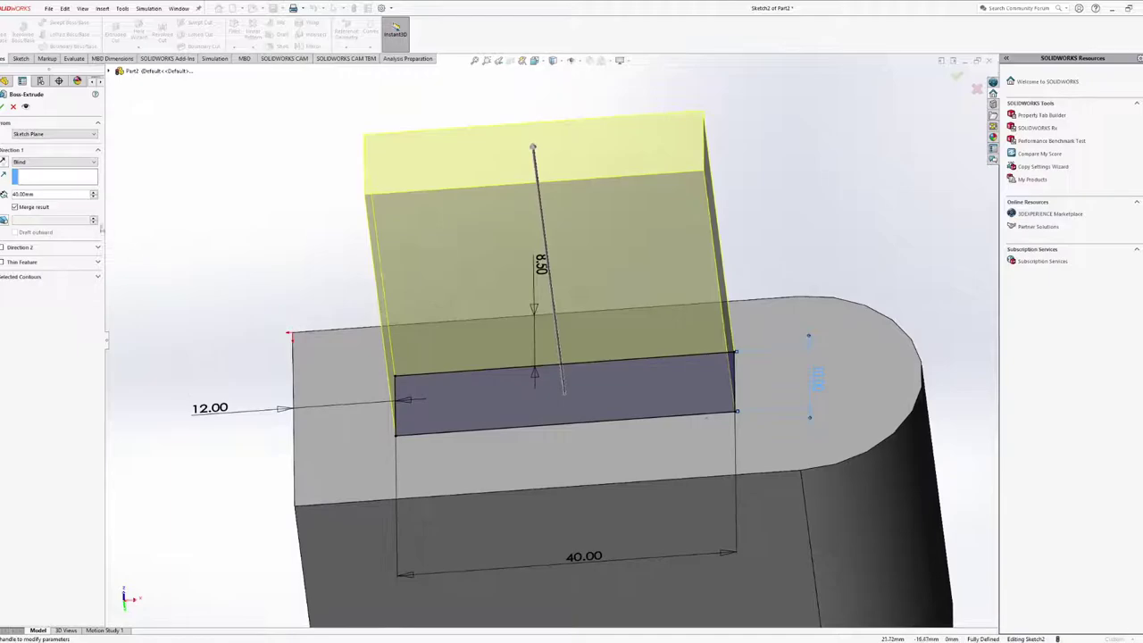
Extrude the 40 × 10 rectangle into a raised block with reduced depth
click(94, 198)
click(94, 197)
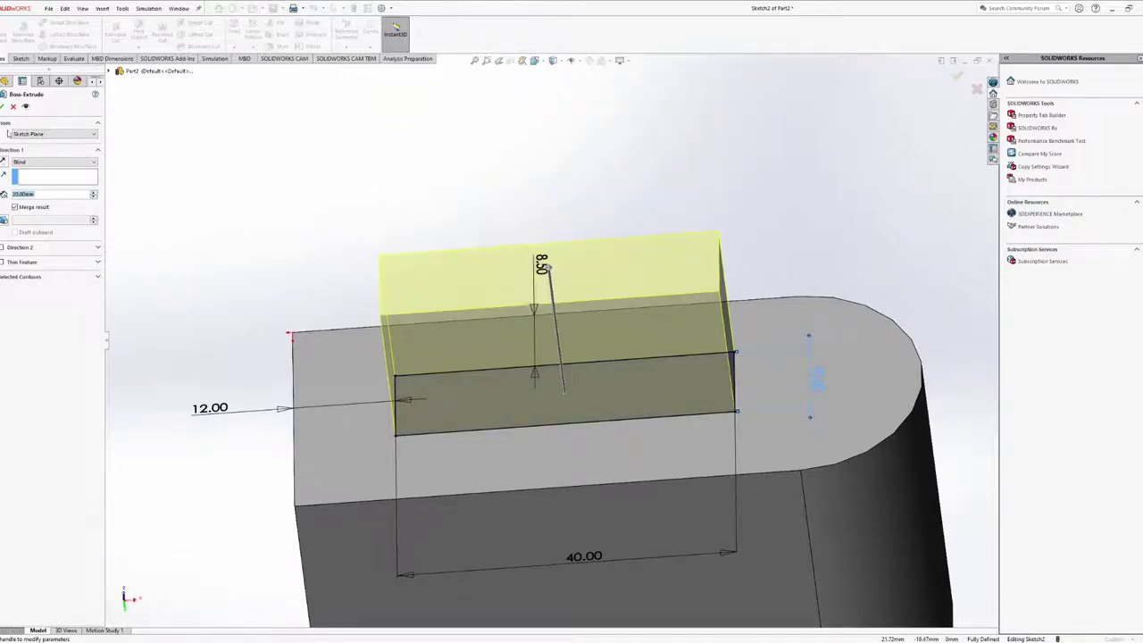
click(3, 106)
Inspect the new block and select Shell1 in the feature tree
scroll(556, 474, up, 3)
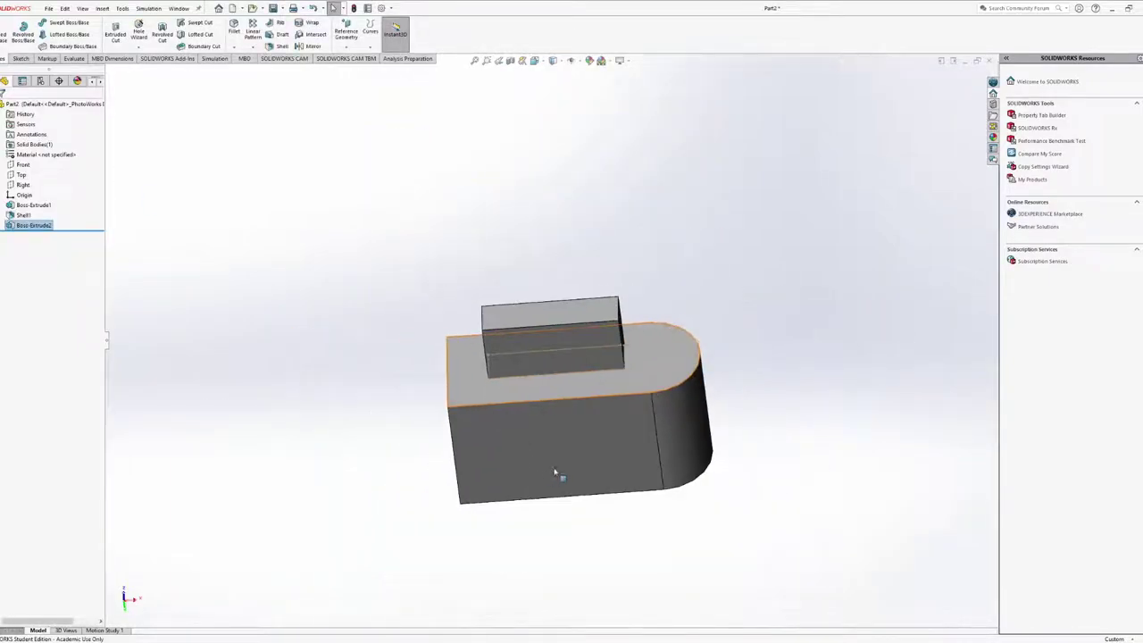
middle_drag(556, 474, 541, 395)
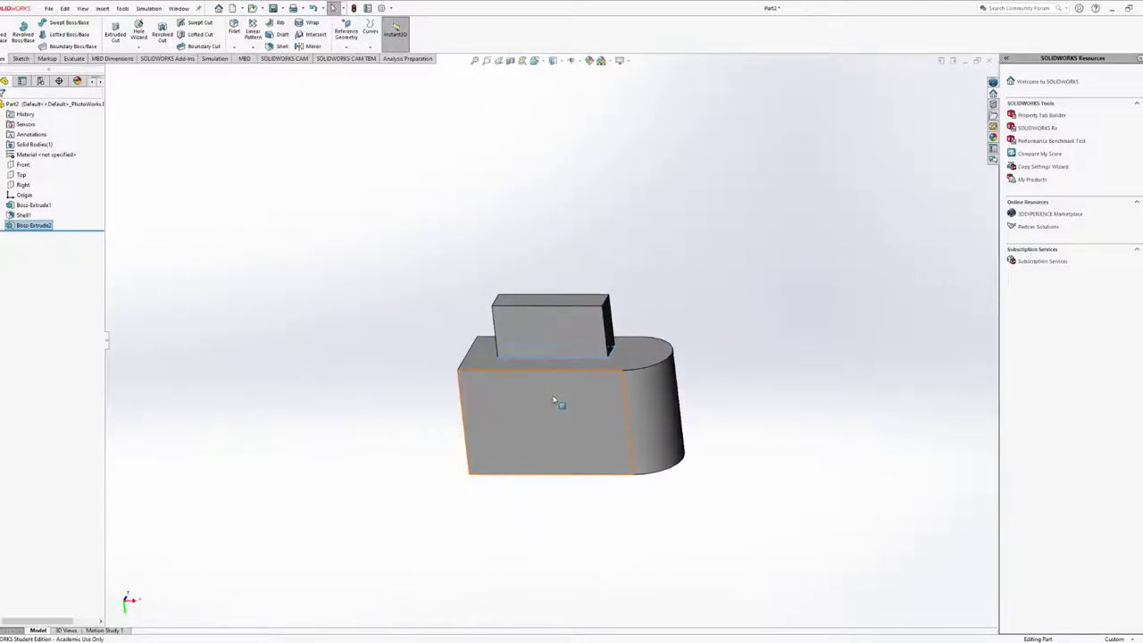
mouse_move(541, 327)
middle_down()
mouse_move(508, 332)
mouse_move(536, 330)
middle_up()
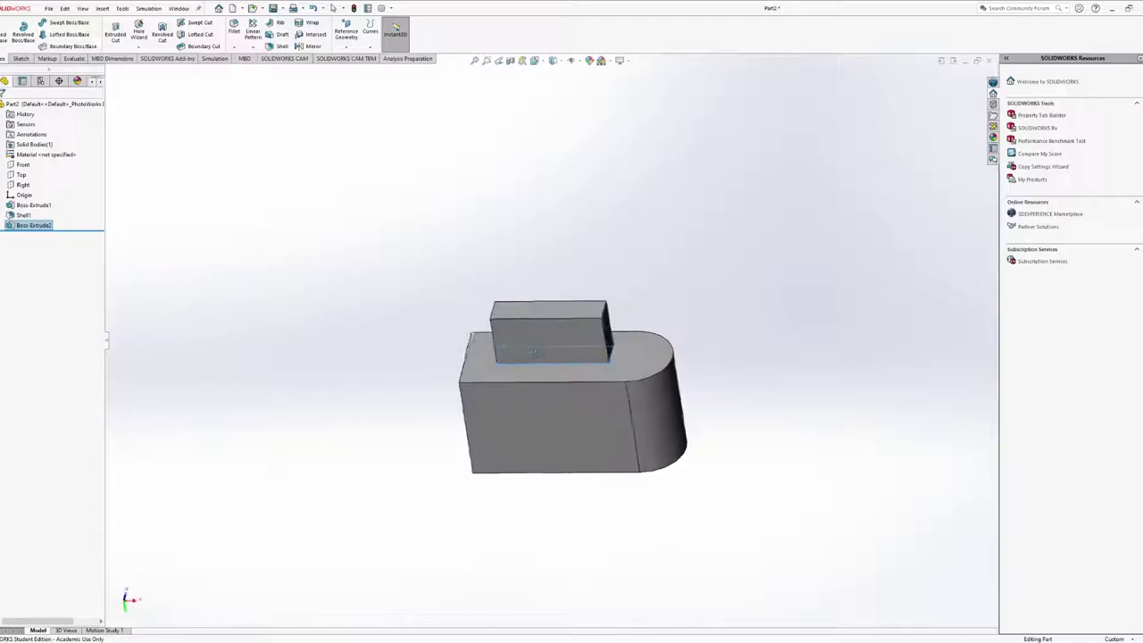
click(21, 216)
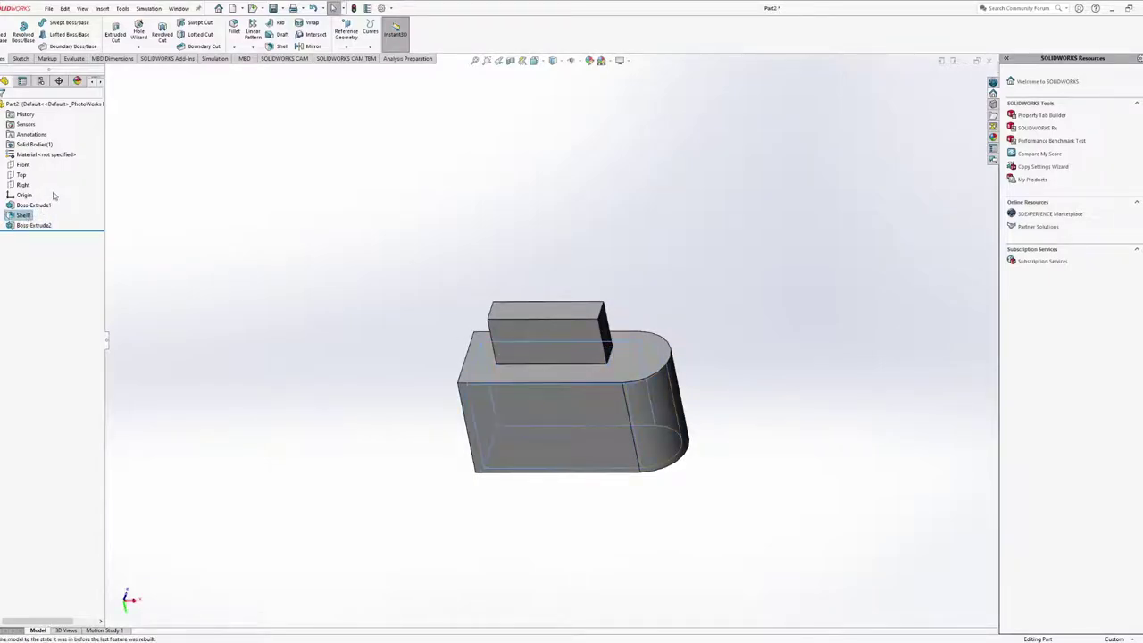
Suppress Shell1, then shell the part at 2.50 mm leaving the flat face opposite the block open
click(42, 194)
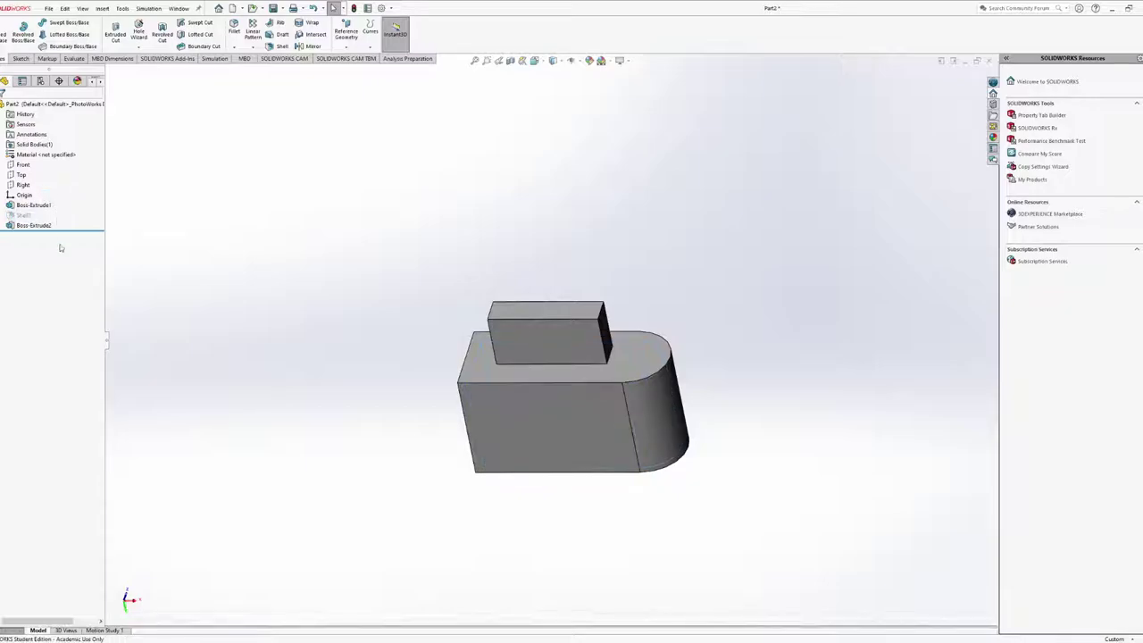
middle_drag(446, 205, 596, 335)
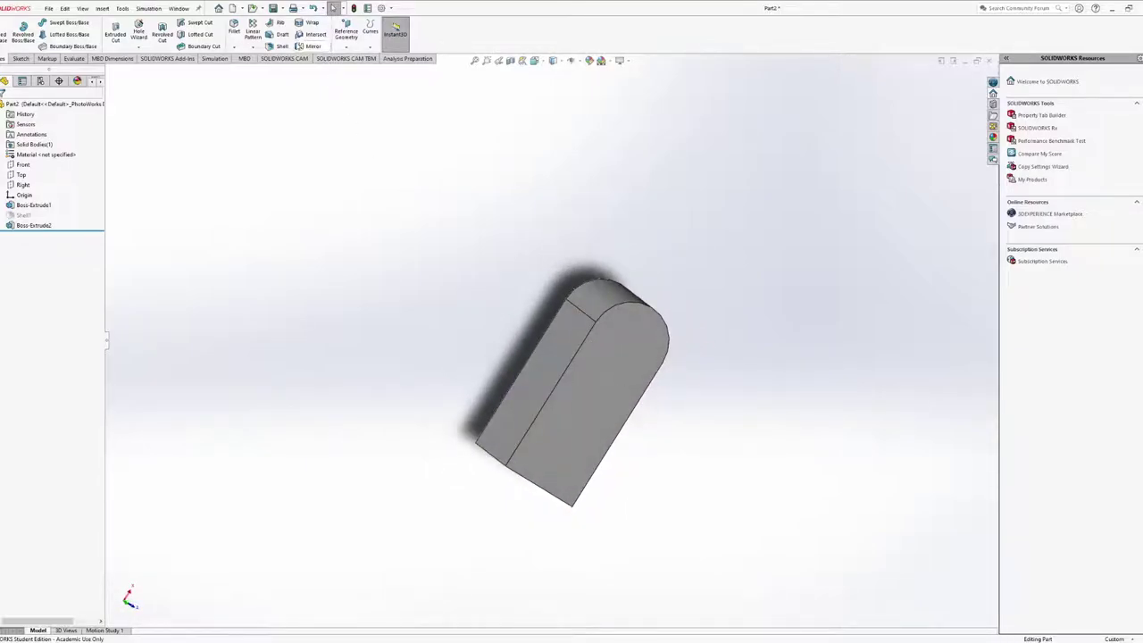
click(283, 48)
middle_drag(709, 365, 791, 414)
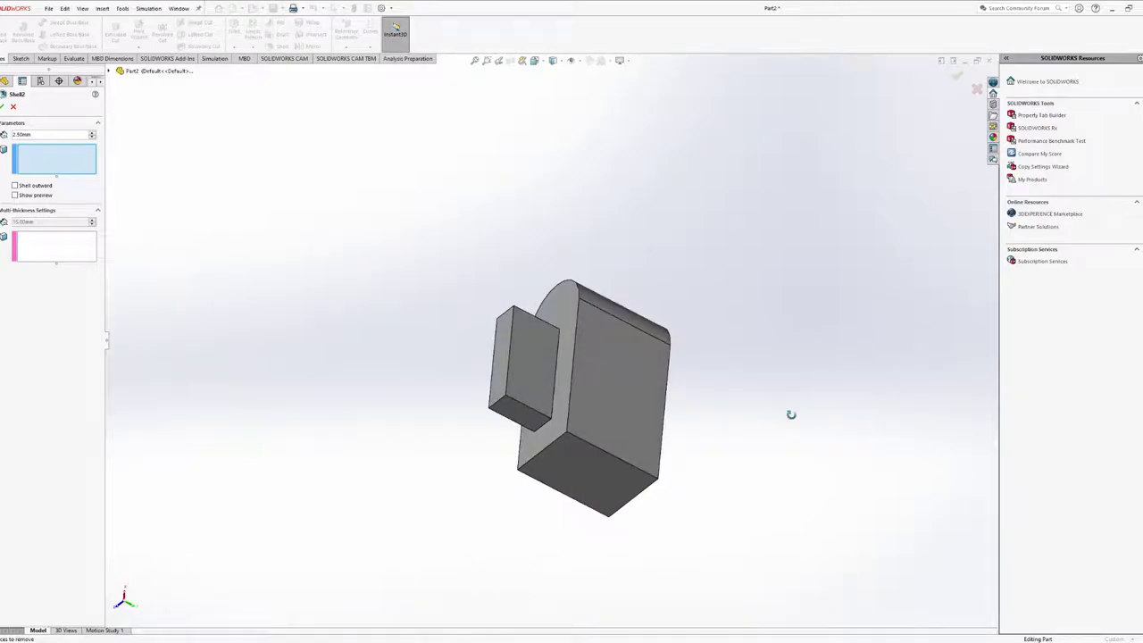
middle_drag(790, 414, 853, 355)
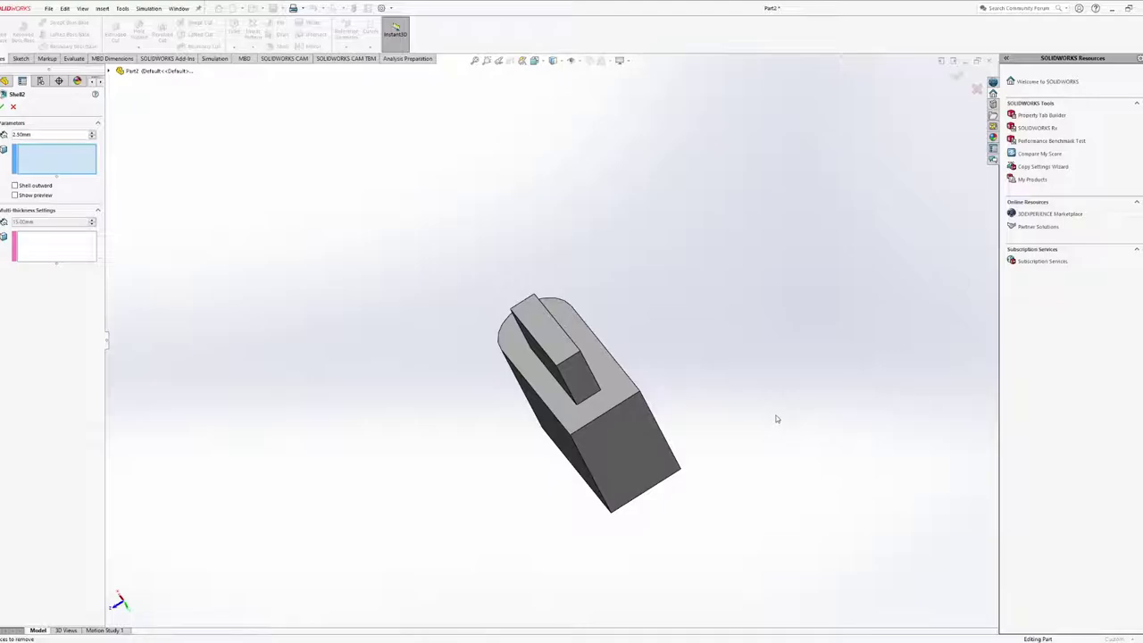
middle_drag(768, 440, 559, 299)
click(526, 398)
middle_drag(491, 492, 411, 259)
middle_drag(482, 525, 431, 507)
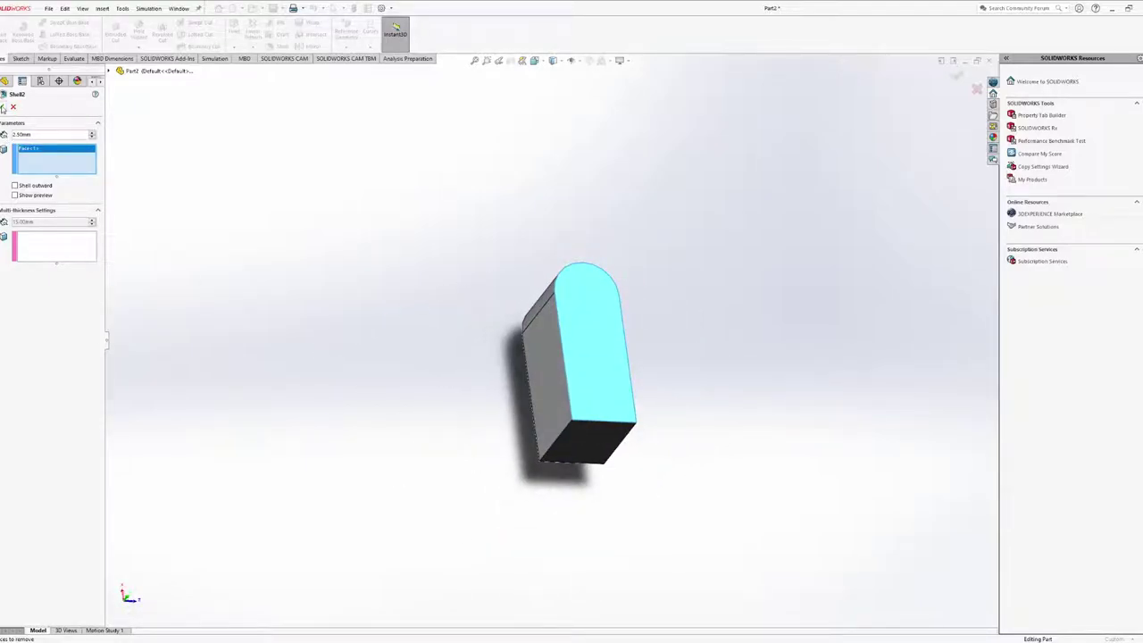
click(4, 106)
middle_drag(240, 247, 421, 326)
scroll(554, 397, down, 2)
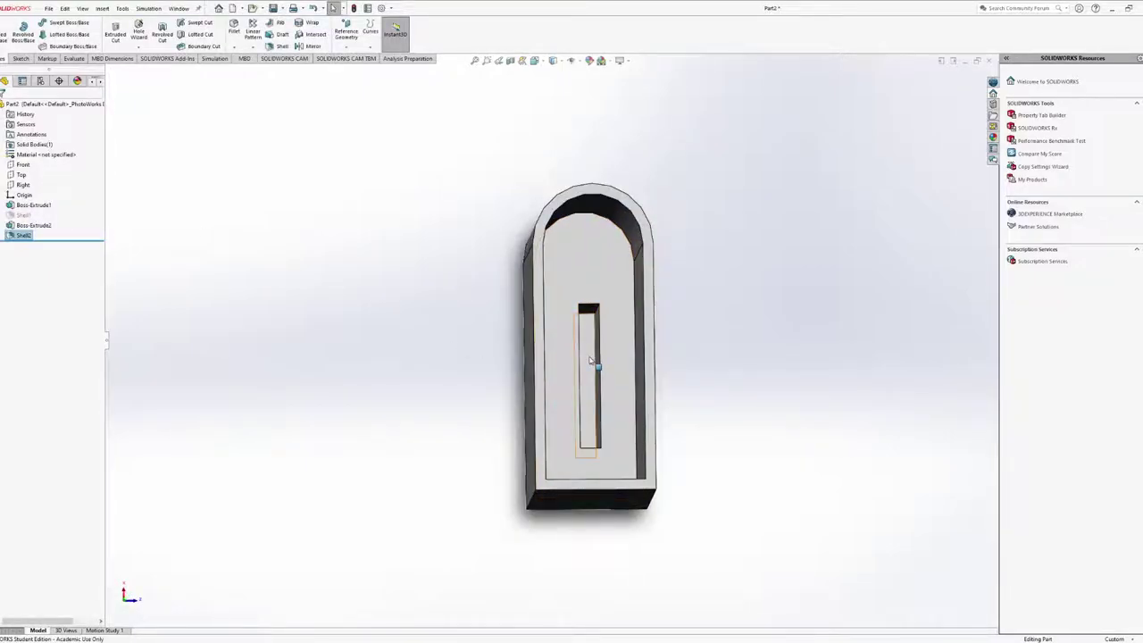
middle_drag(581, 346, 786, 415)
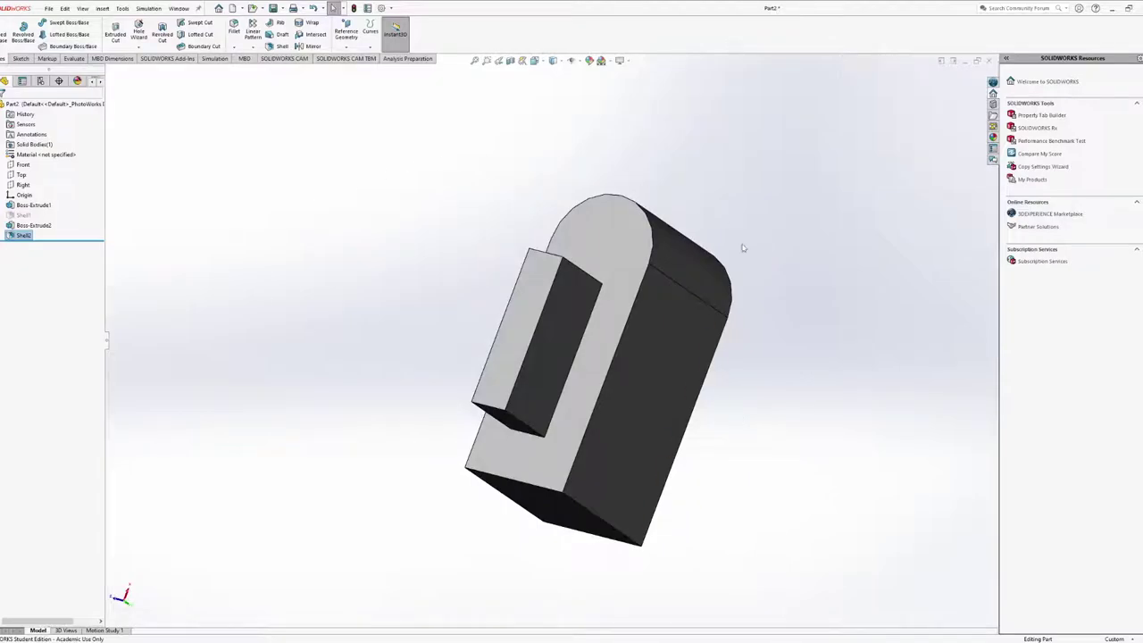
middle_drag(801, 341, 843, 329)
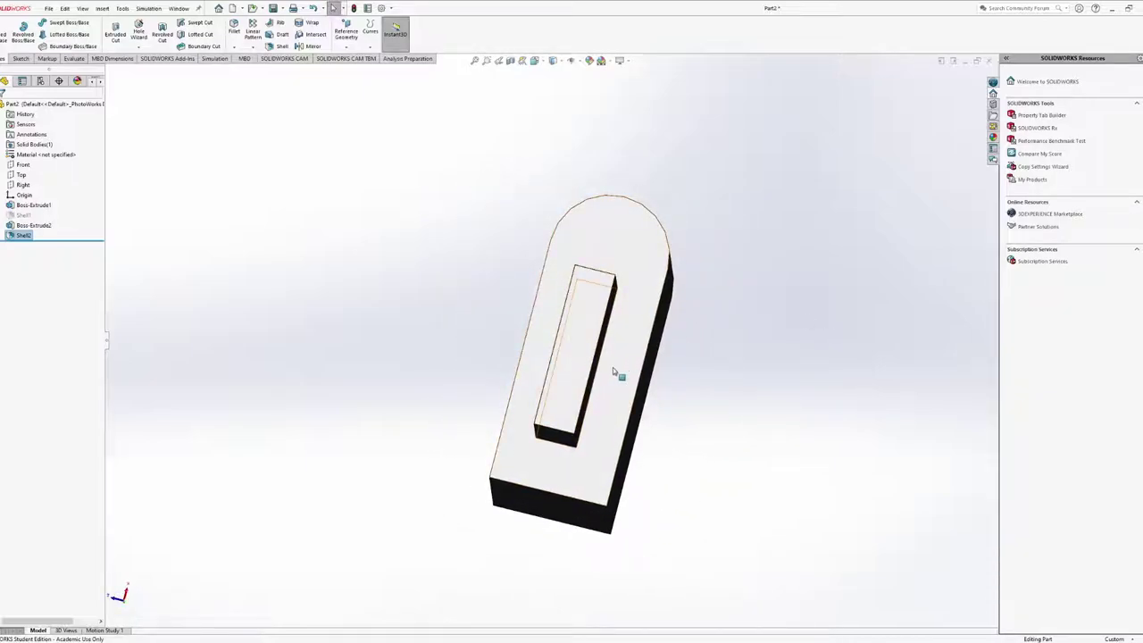
middle_drag(612, 367, 406, 366)
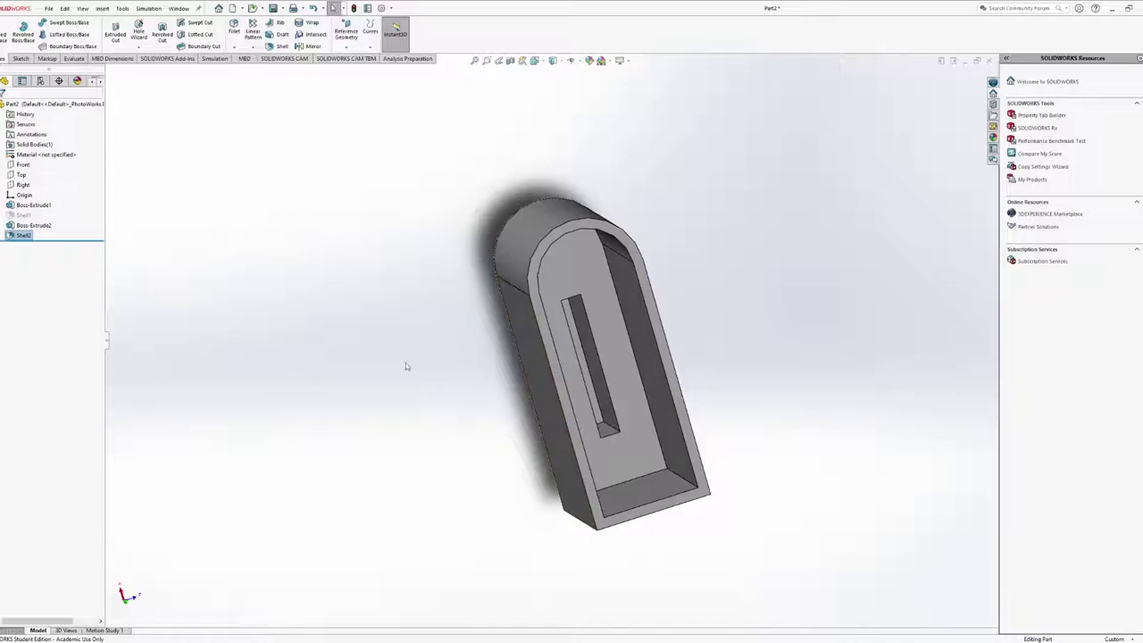
middle_drag(349, 303, 608, 317)
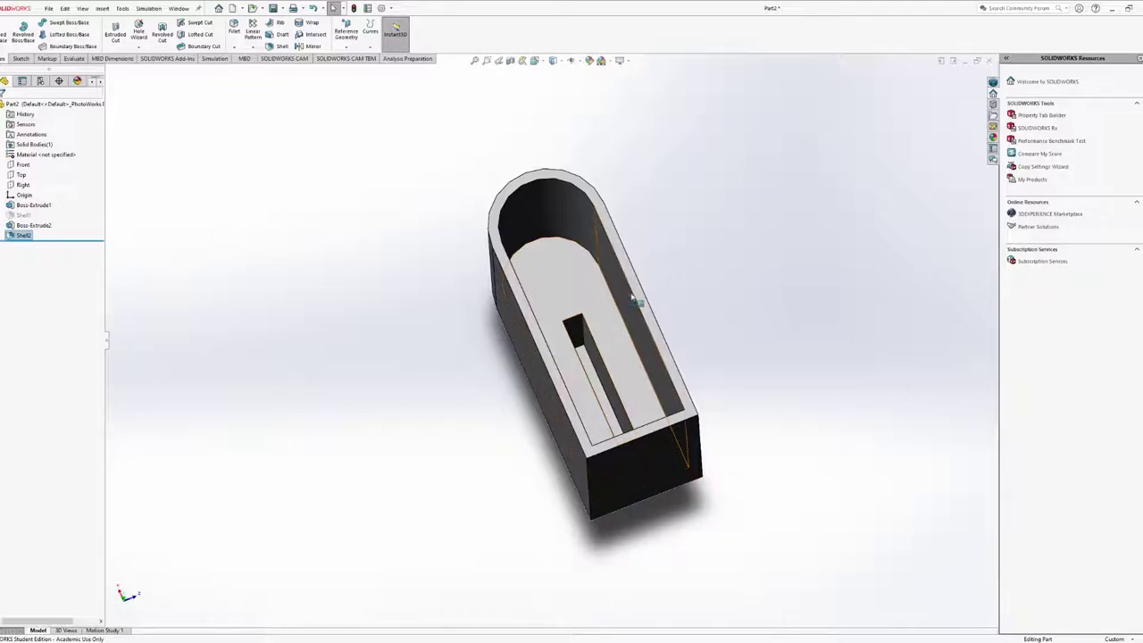
middle_drag(607, 327, 657, 324)
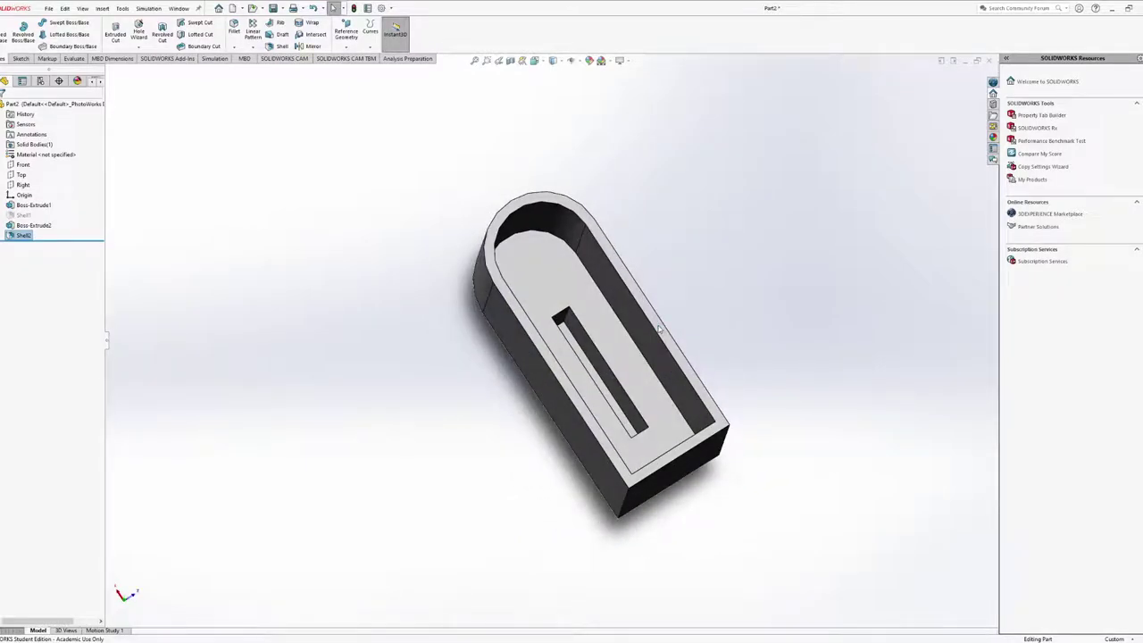
click(20, 236)
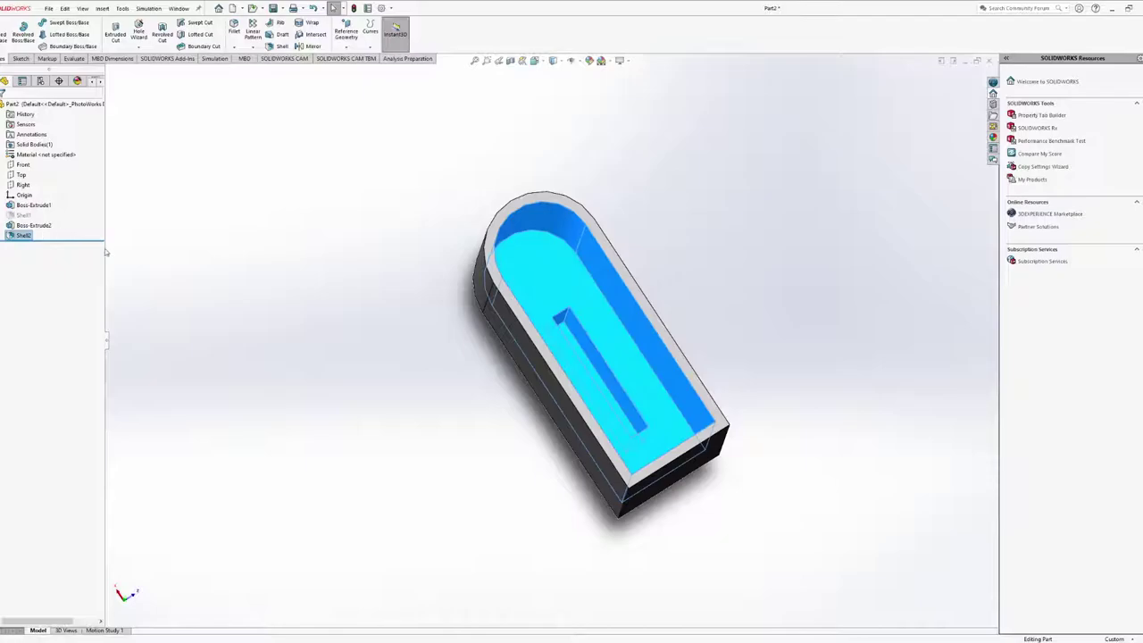
click(23, 217)
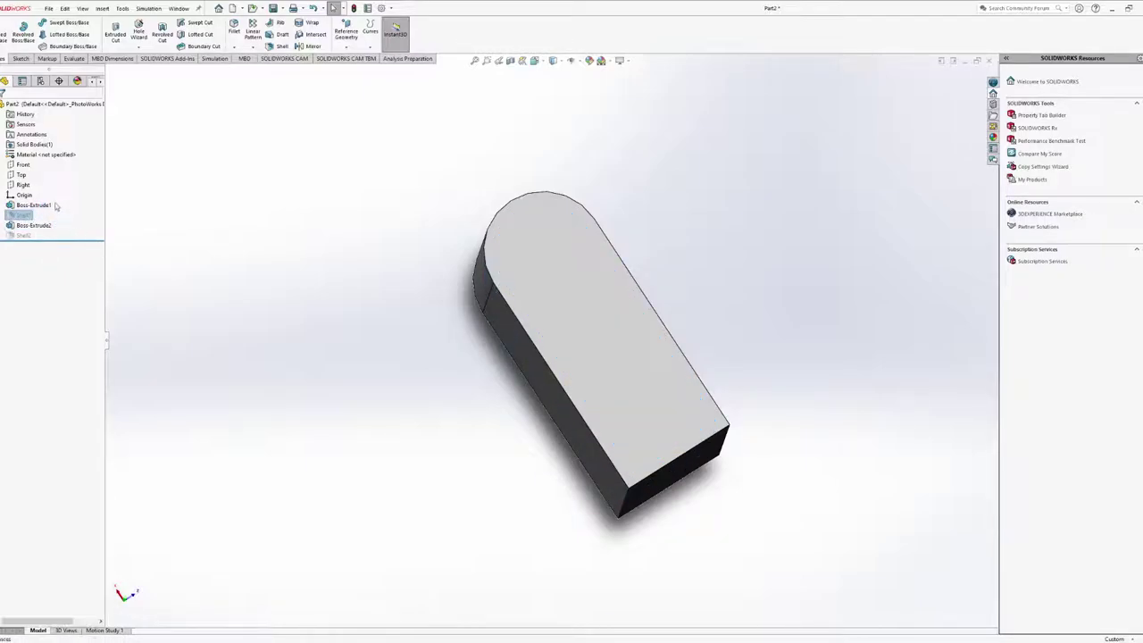
middle_drag(500, 321, 575, 384)
middle_drag(558, 345, 578, 343)
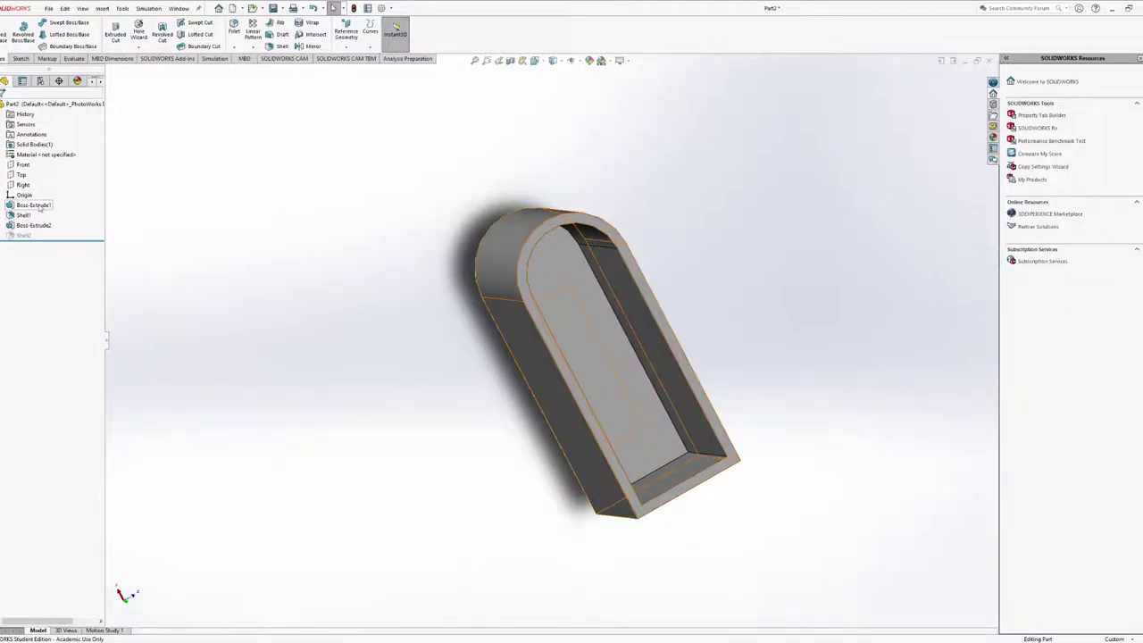
click(22, 216)
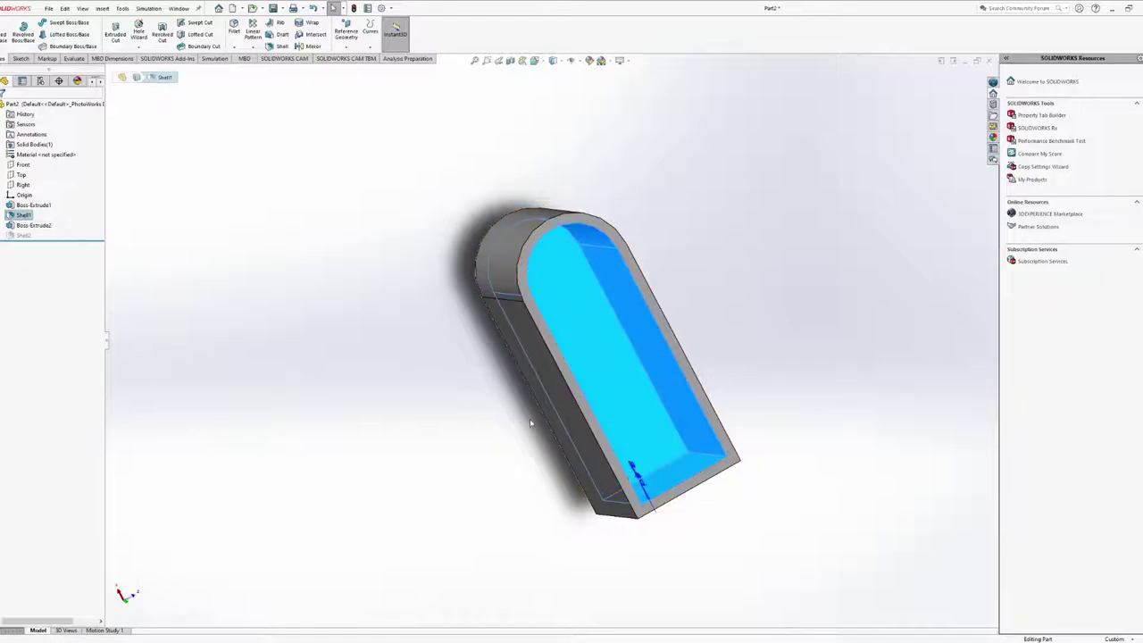
middle_drag(531, 423, 732, 365)
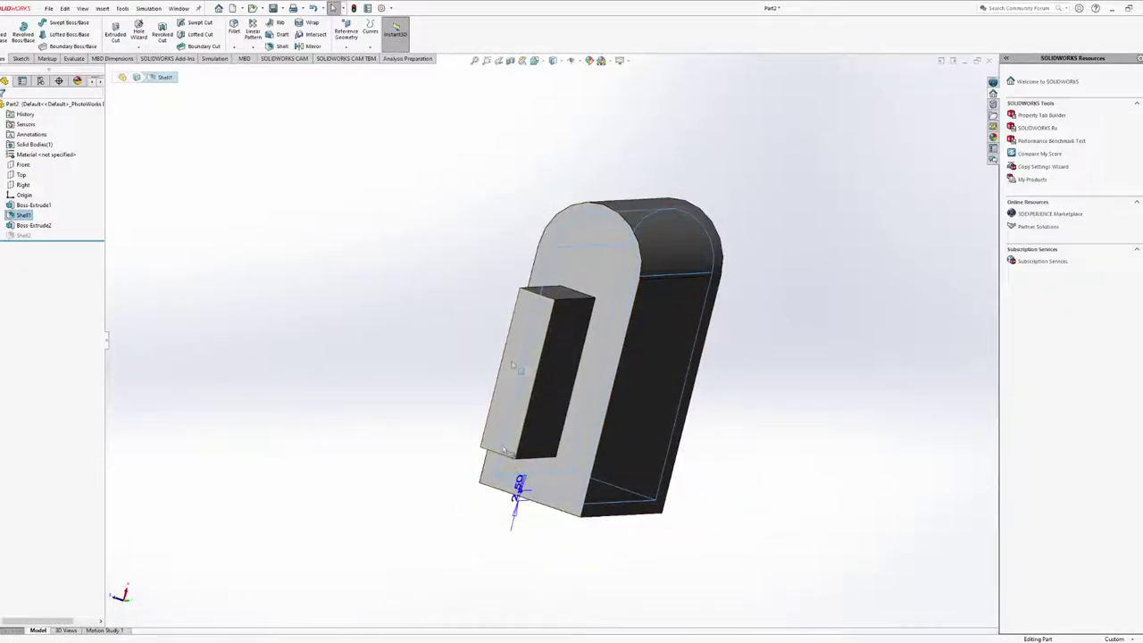
middle_drag(556, 388, 500, 364)
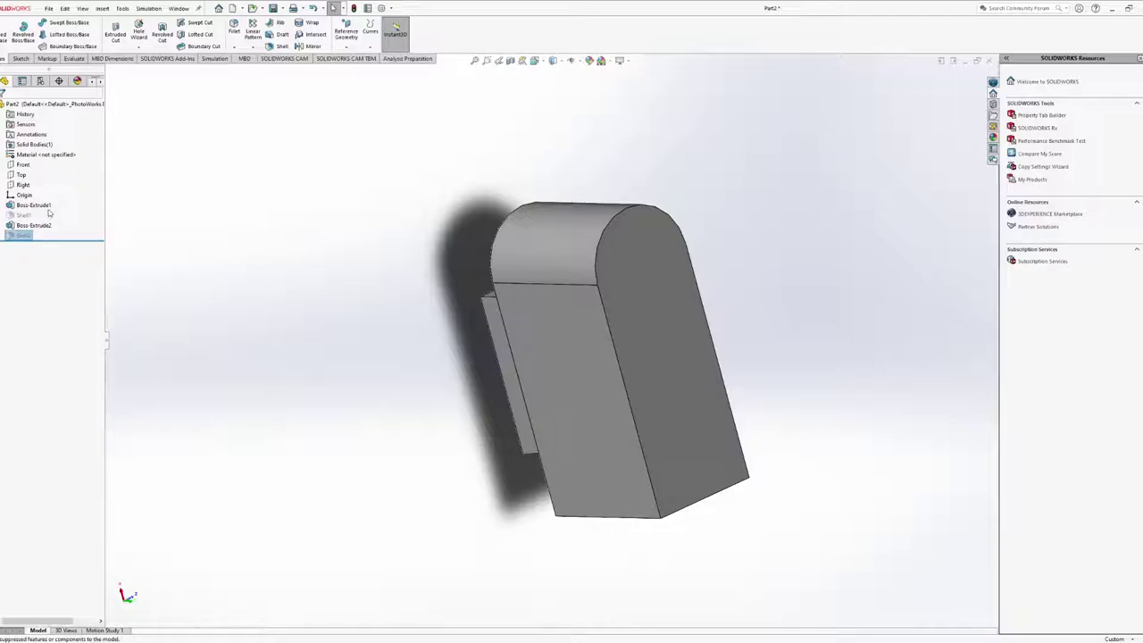
middle_drag(466, 489, 479, 449)
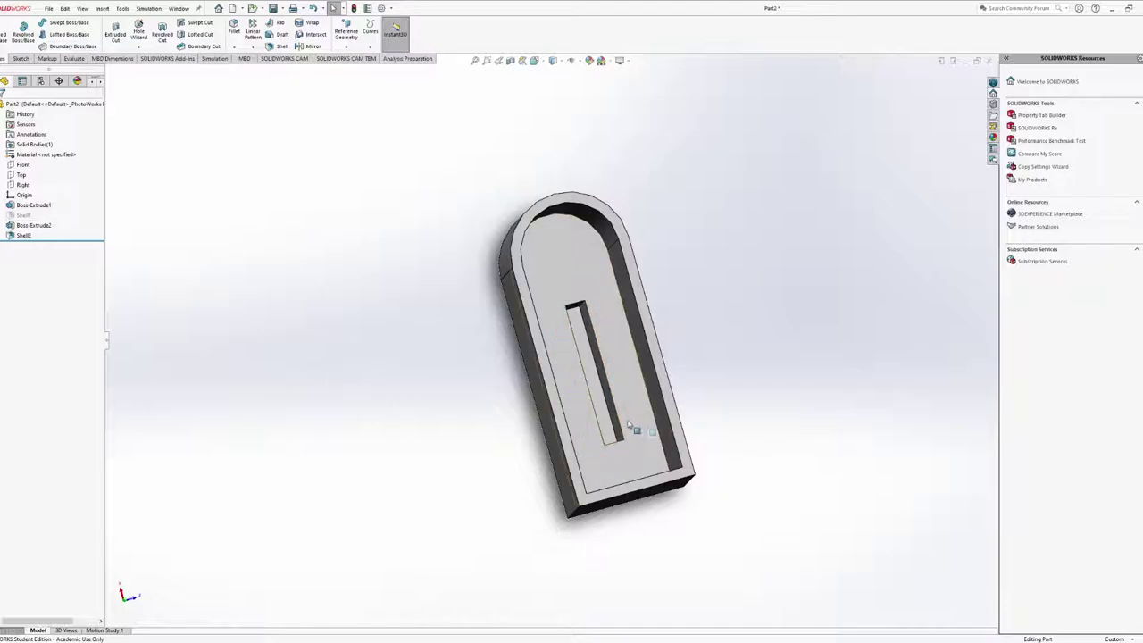
Orbit the hollow part to inspect its interior, slot, flat bottom and rounded outer side
middle_drag(585, 393, 613, 446)
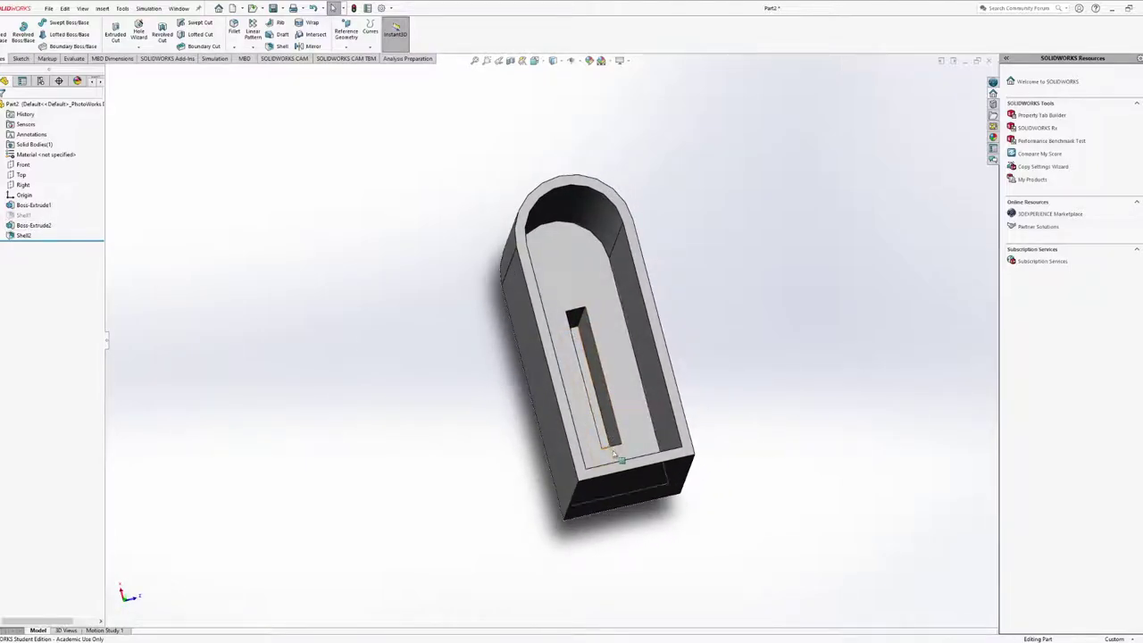
middle_drag(612, 389, 608, 346)
middle_drag(593, 416, 628, 398)
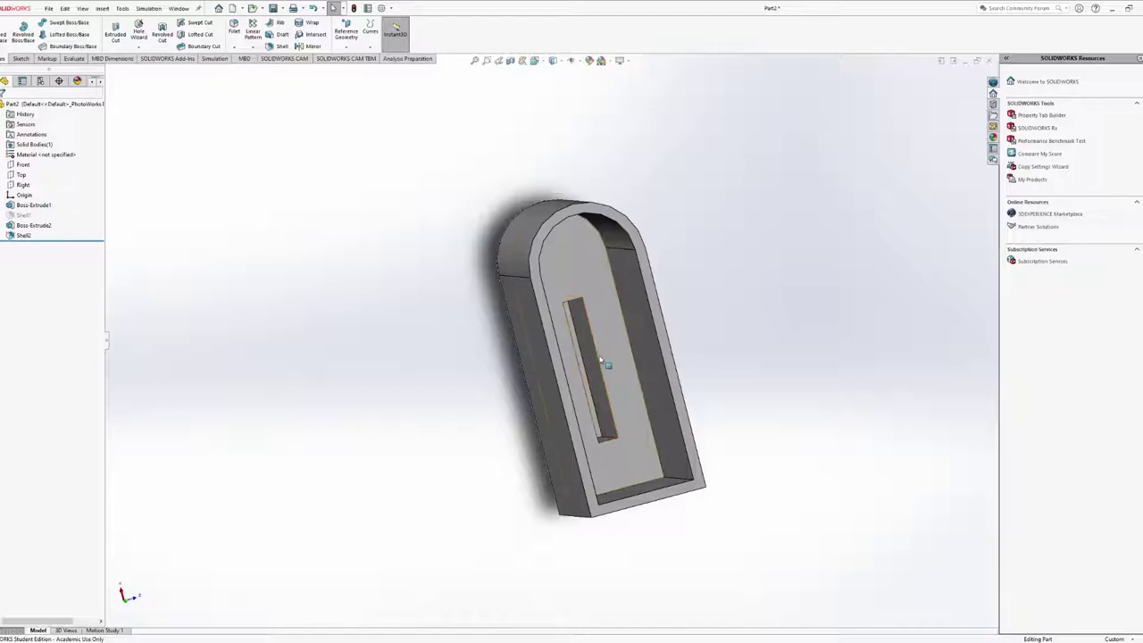
middle_drag(601, 361, 581, 344)
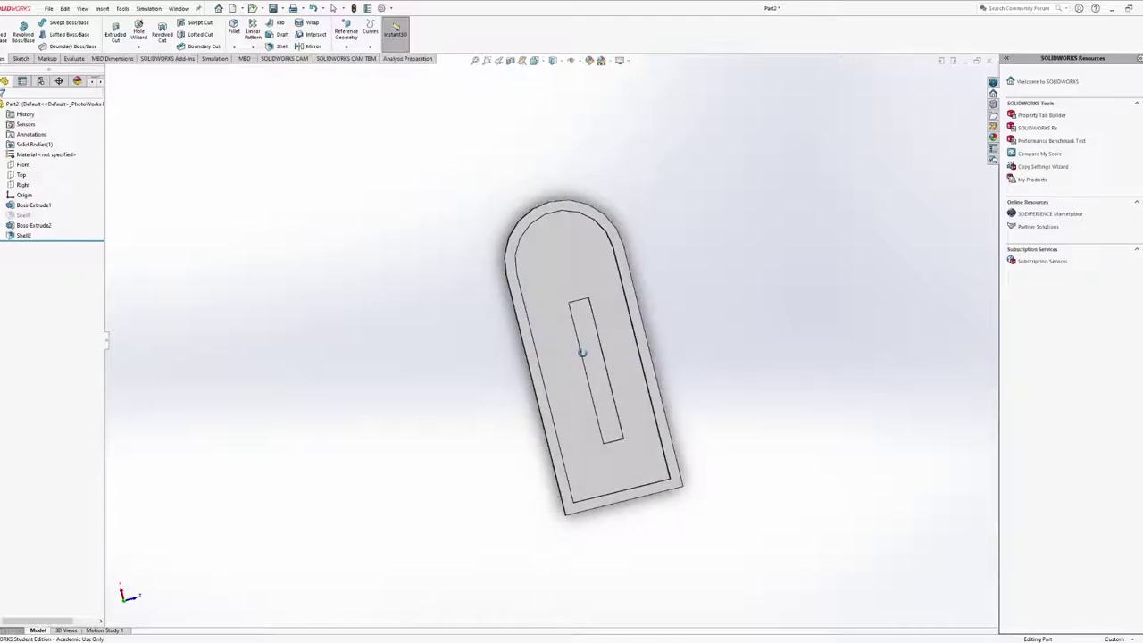
middle_drag(581, 352, 596, 332)
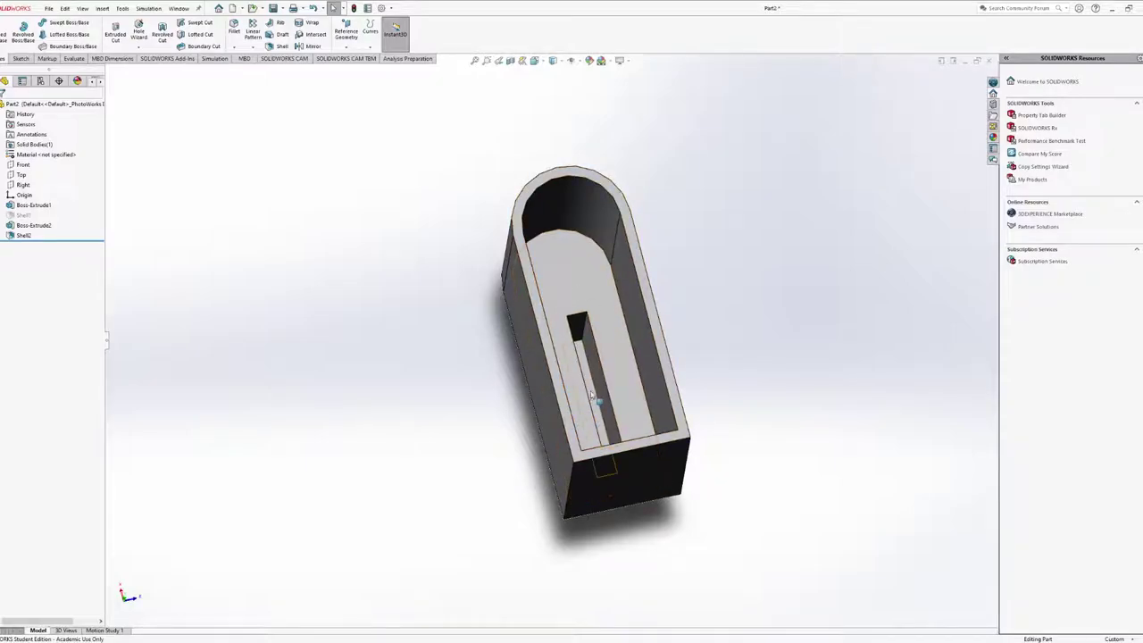
mouse_move(592, 396)
middle_down()
mouse_move(688, 414)
mouse_move(699, 399)
mouse_move(669, 414)
middle_up()
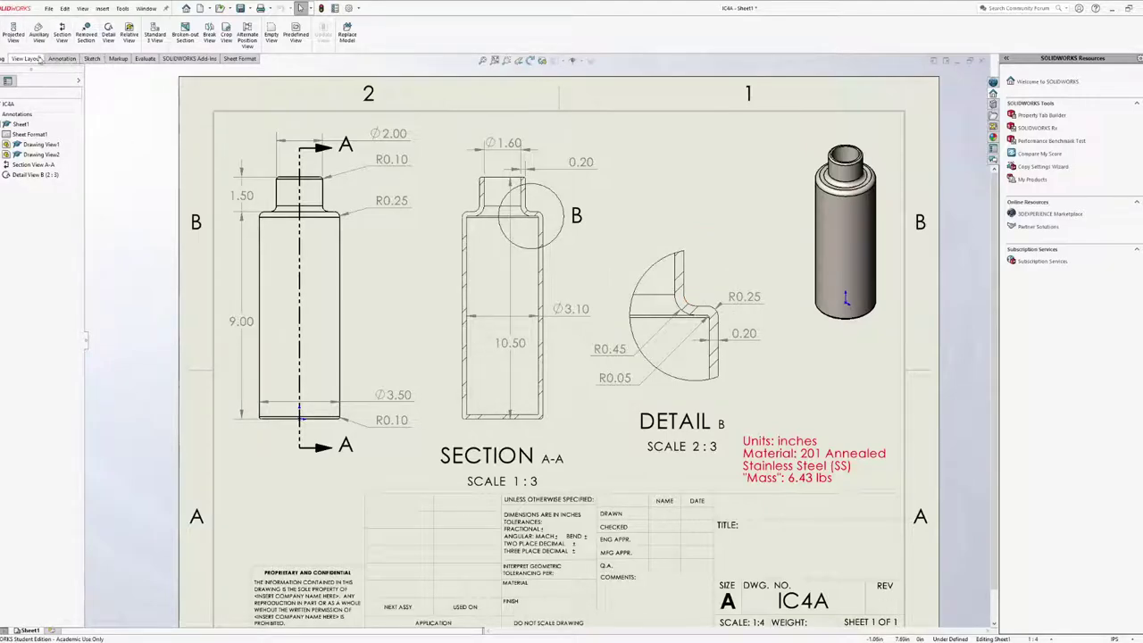
Add an R0.25 radius dimension to the fillet arc in Detail B with horizontal text
click(91, 58)
click(4, 33)
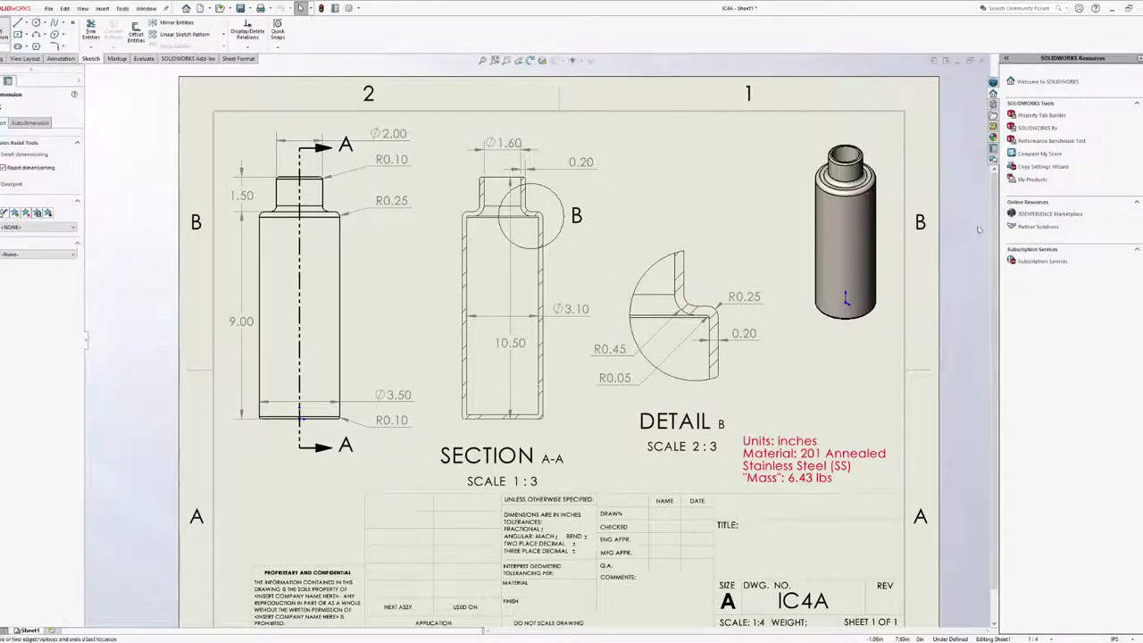
click(691, 307)
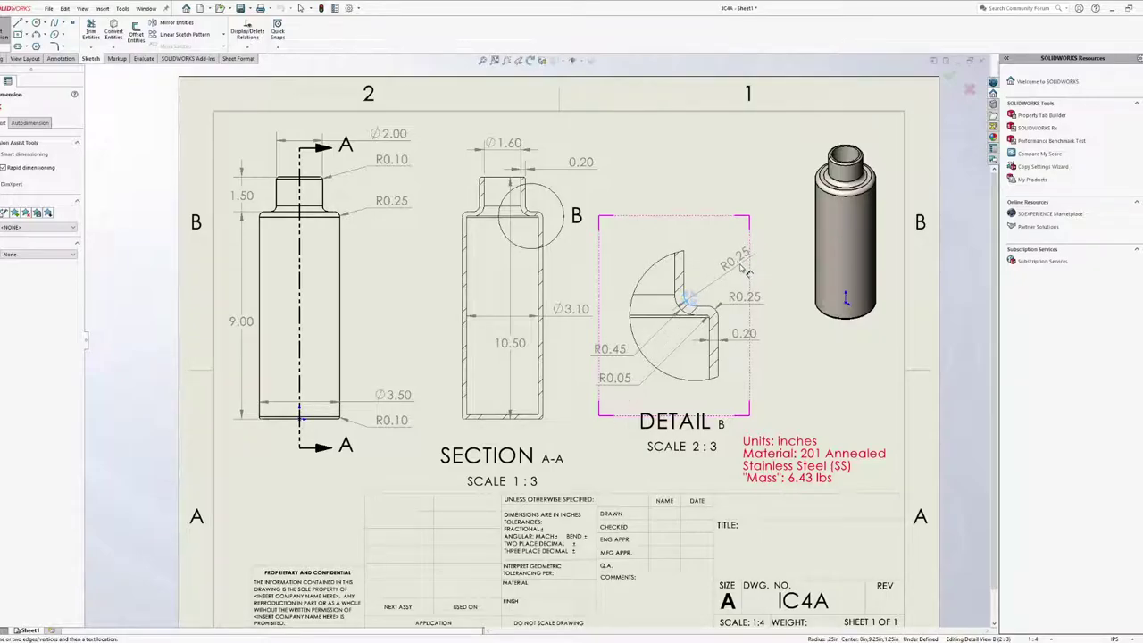
click(746, 272)
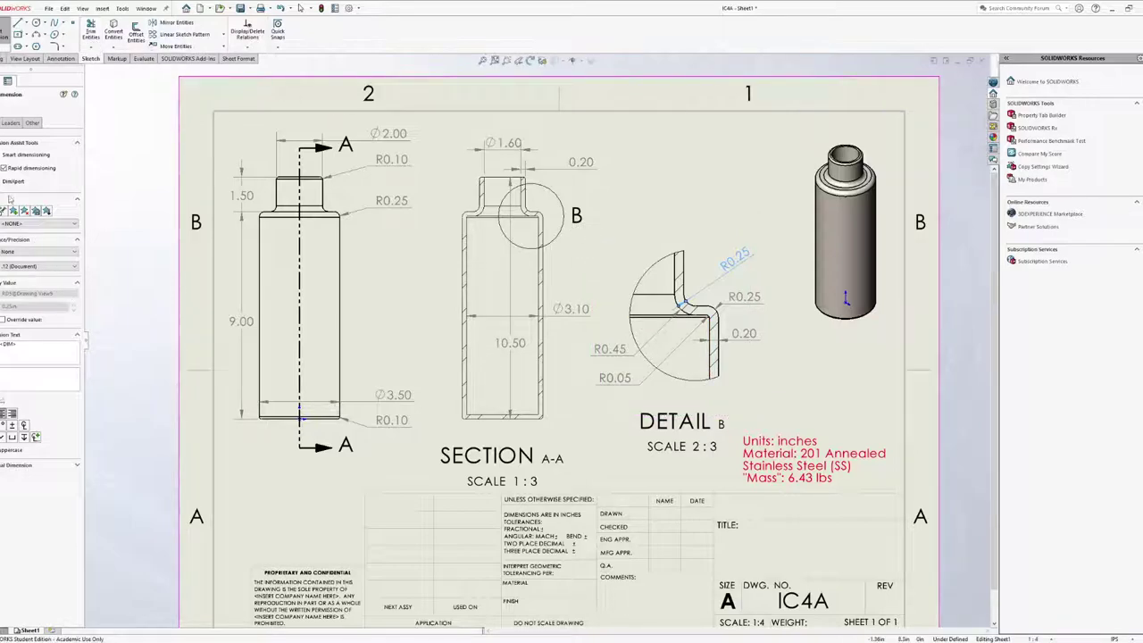
click(11, 123)
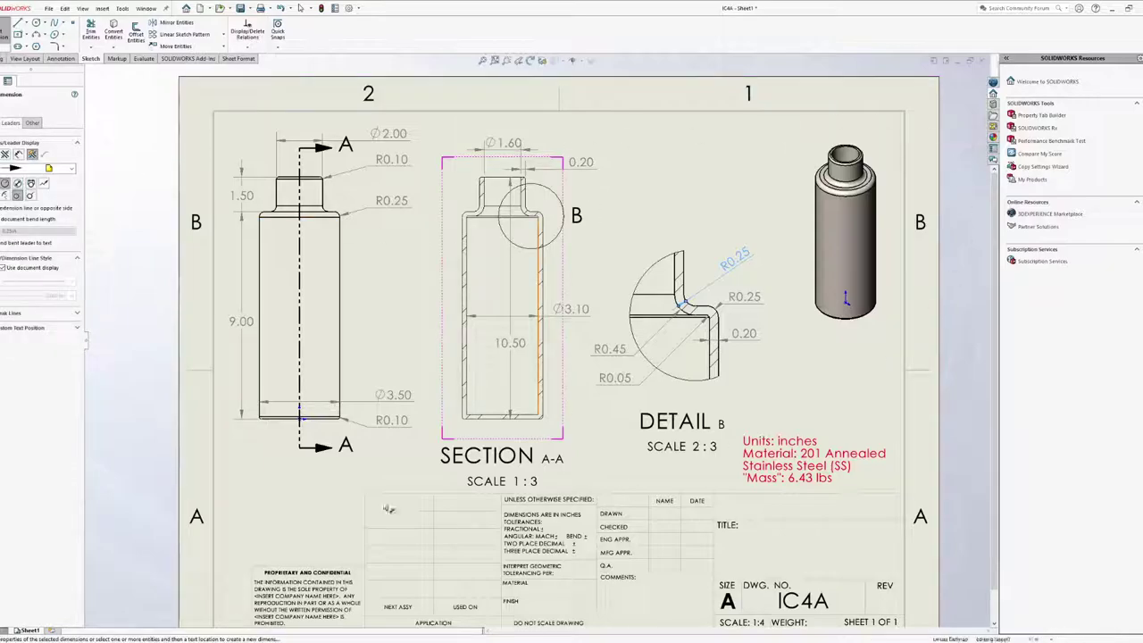
click(21, 329)
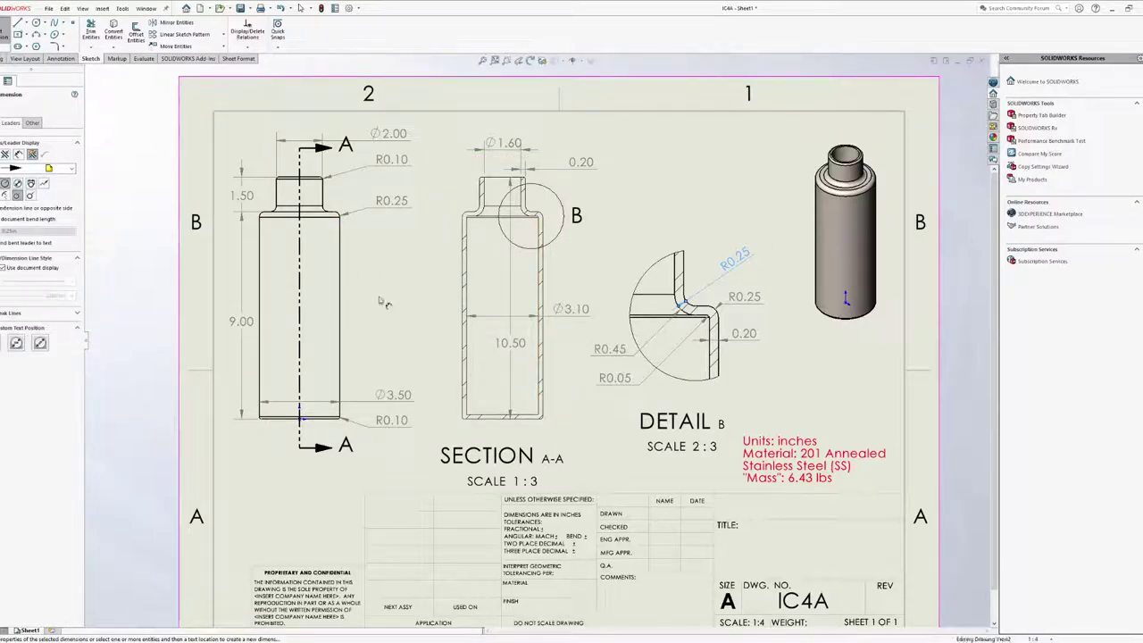
click(16, 342)
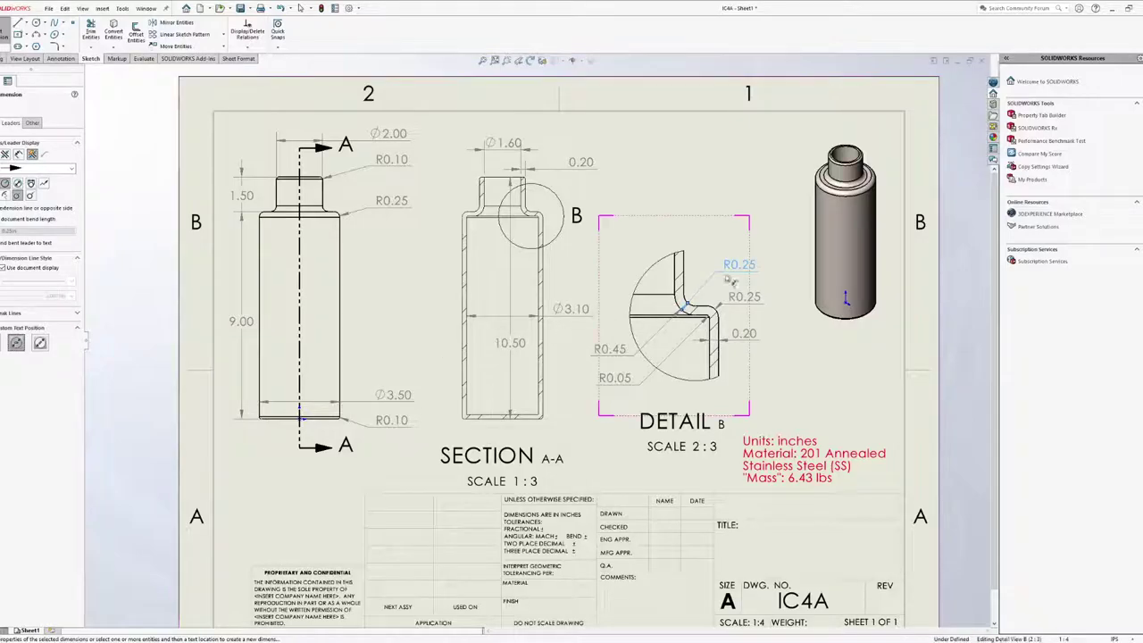
drag(739, 264, 741, 271)
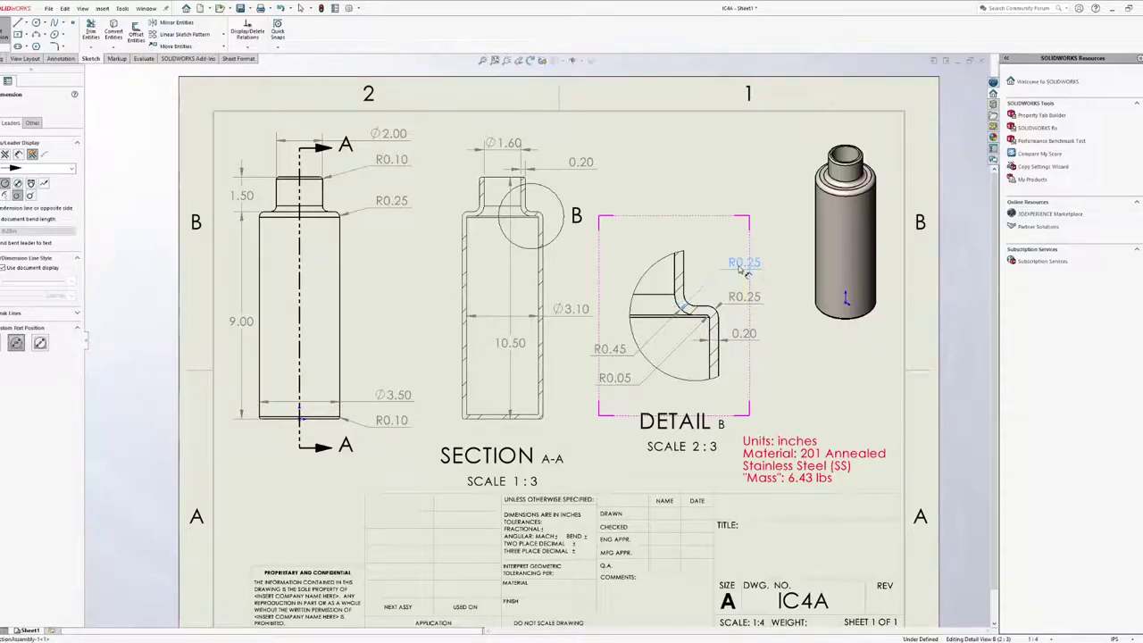
Move the R0.25 dimension lower in Detail B, discarding an extra dimension attempt
click(692, 292)
key(Escape)
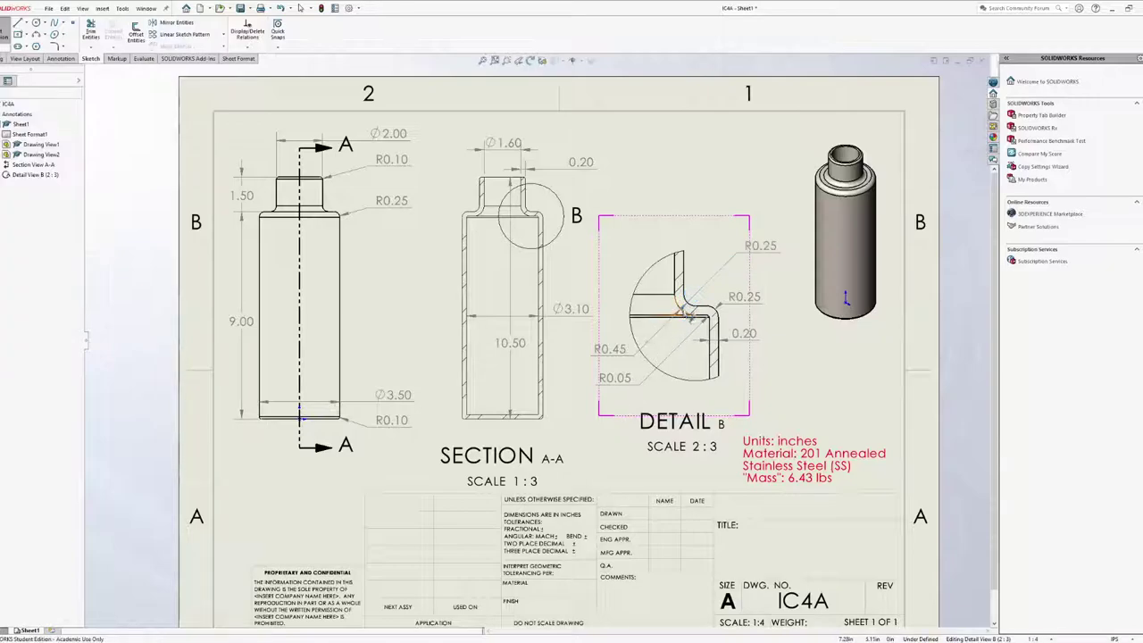
click(759, 245)
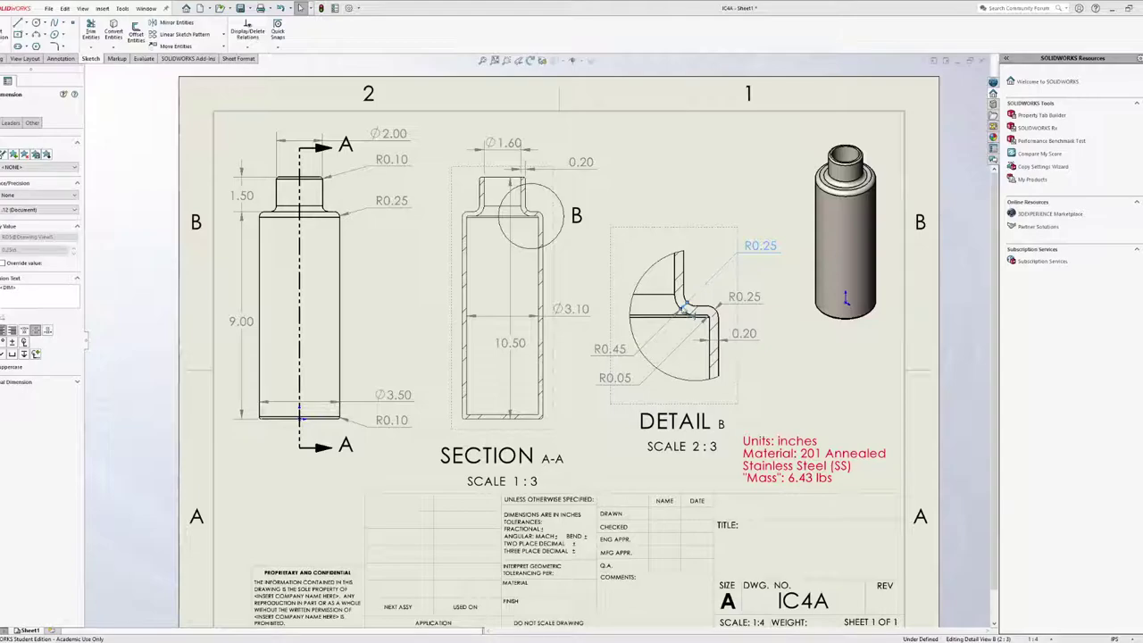
key(Escape)
drag(761, 245, 755, 264)
click(625, 223)
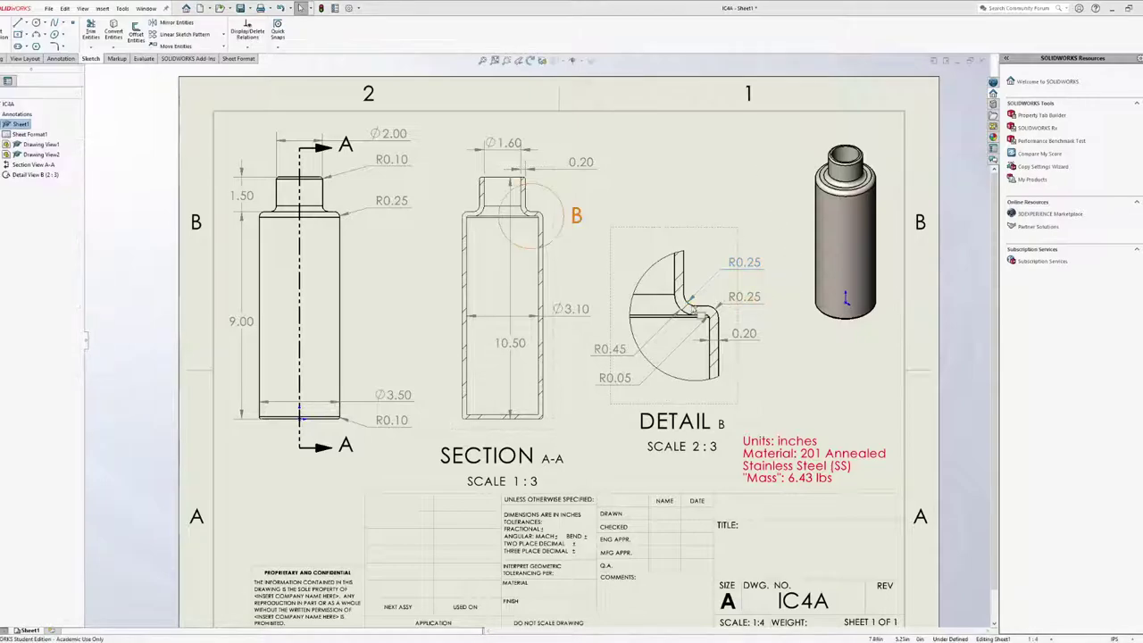
click(539, 212)
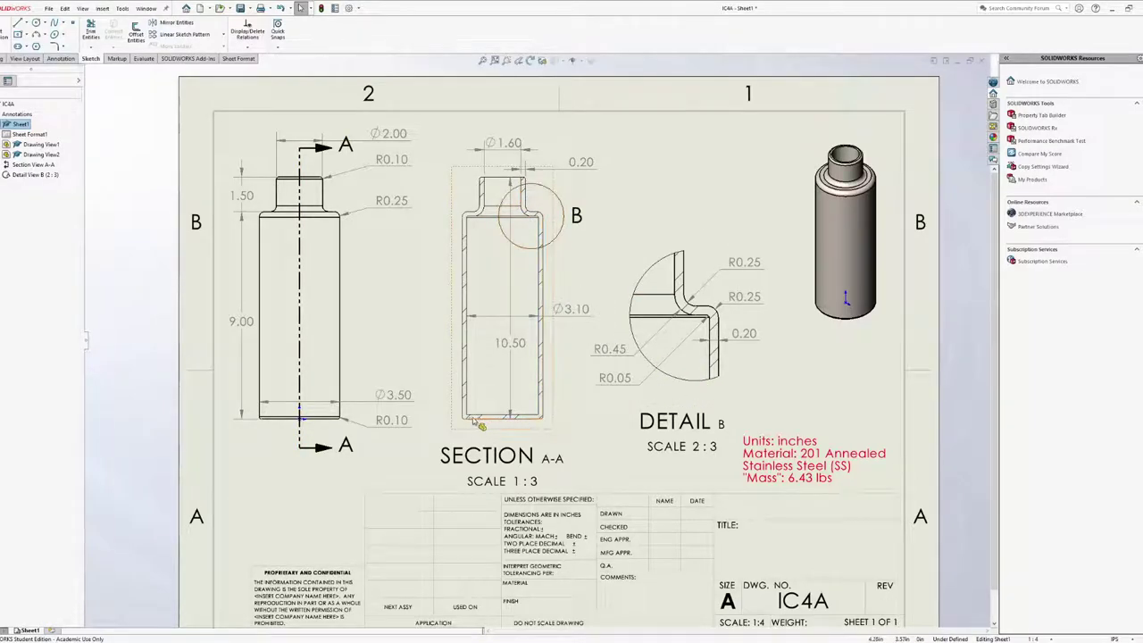
Select the R0.10 dimension and save the IC4A drawing
click(401, 429)
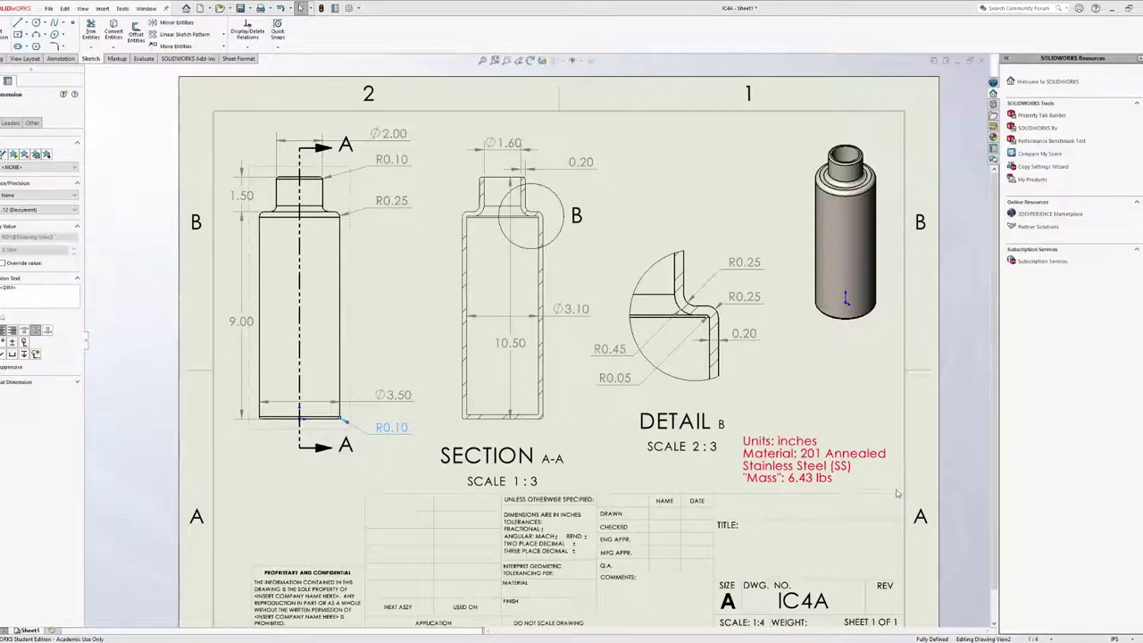
key(ctrl+s)
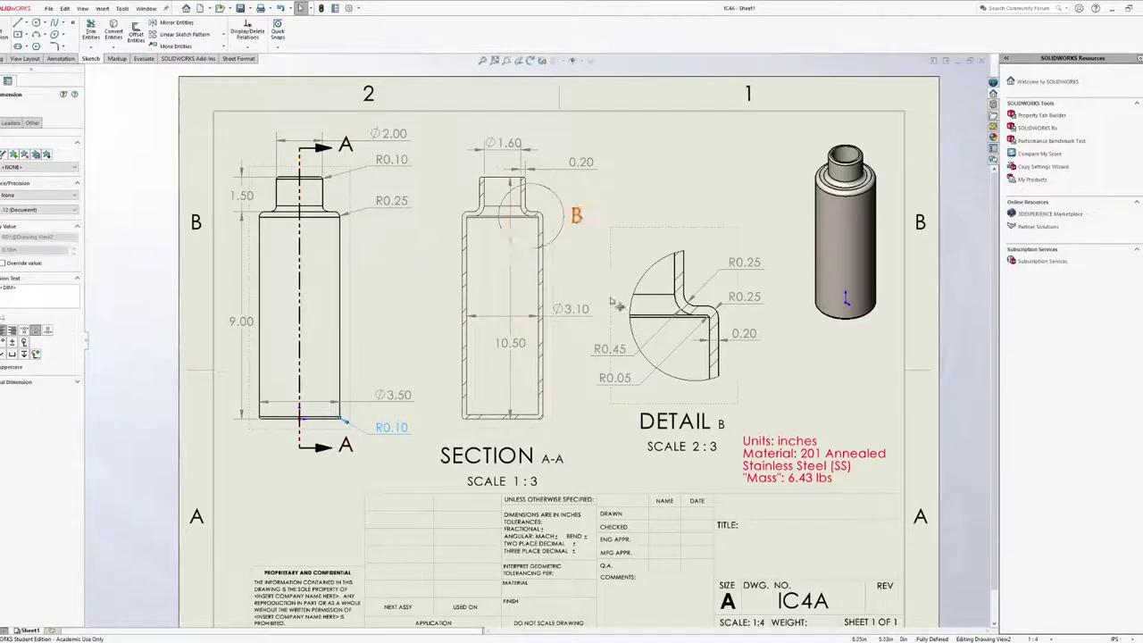
scroll(513, 299, up, 3)
scroll(510, 335, down, 4)
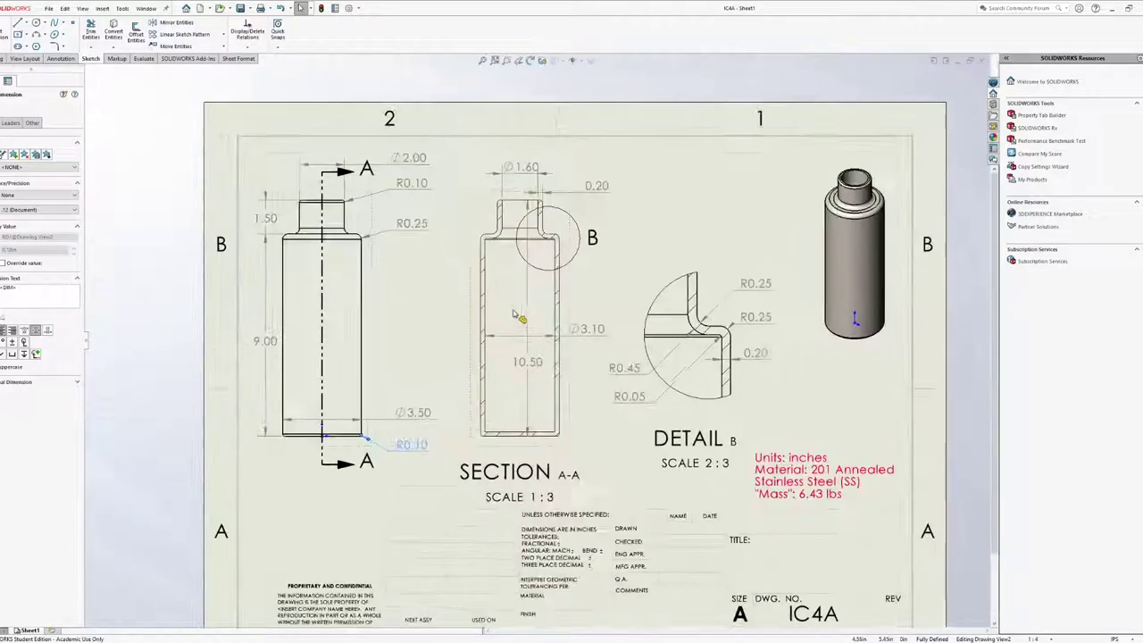
scroll(505, 354, down, 1)
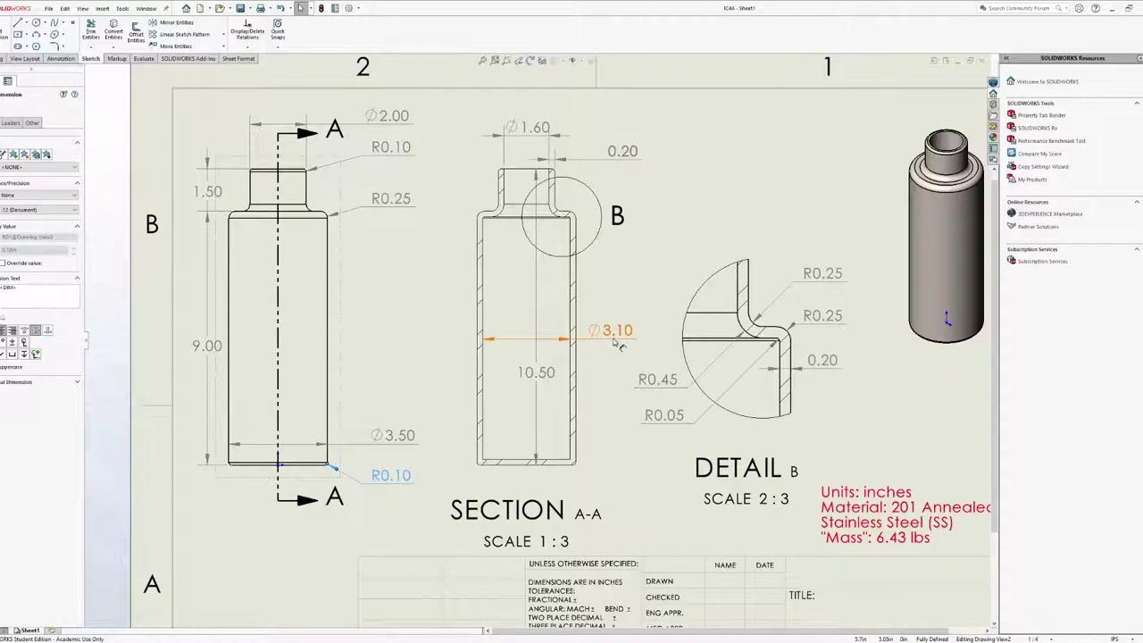
click(424, 360)
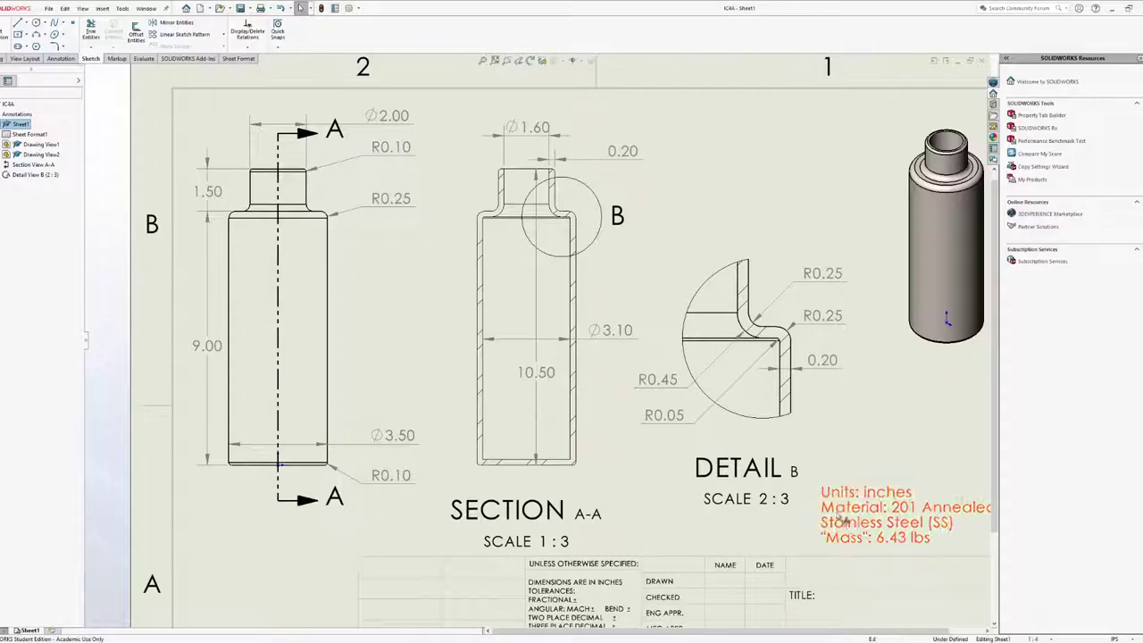
Enter 'Hydroflask' as a note in the title block's TITLE field and position it
middle_drag(783, 471, 639, 344)
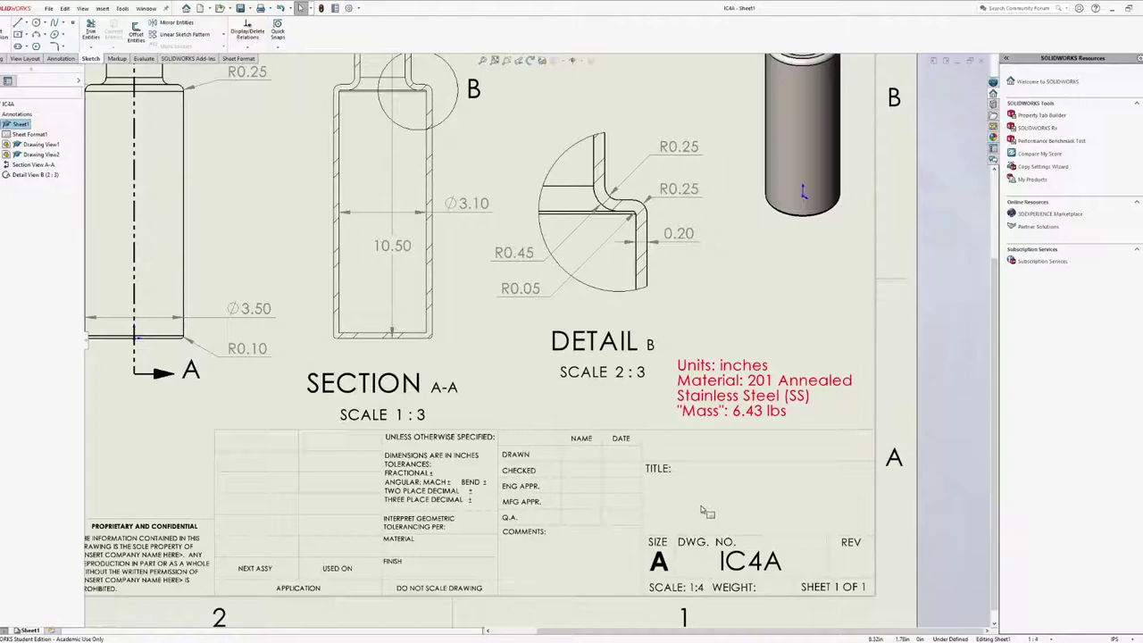
click(676, 496)
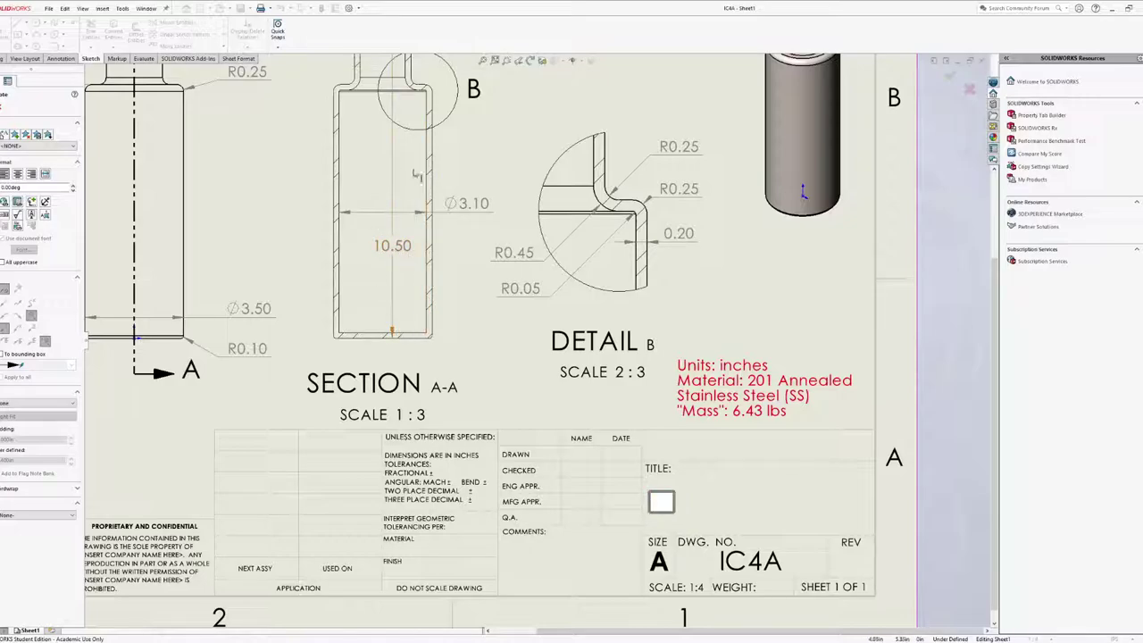
middle_drag(514, 186, 531, 272)
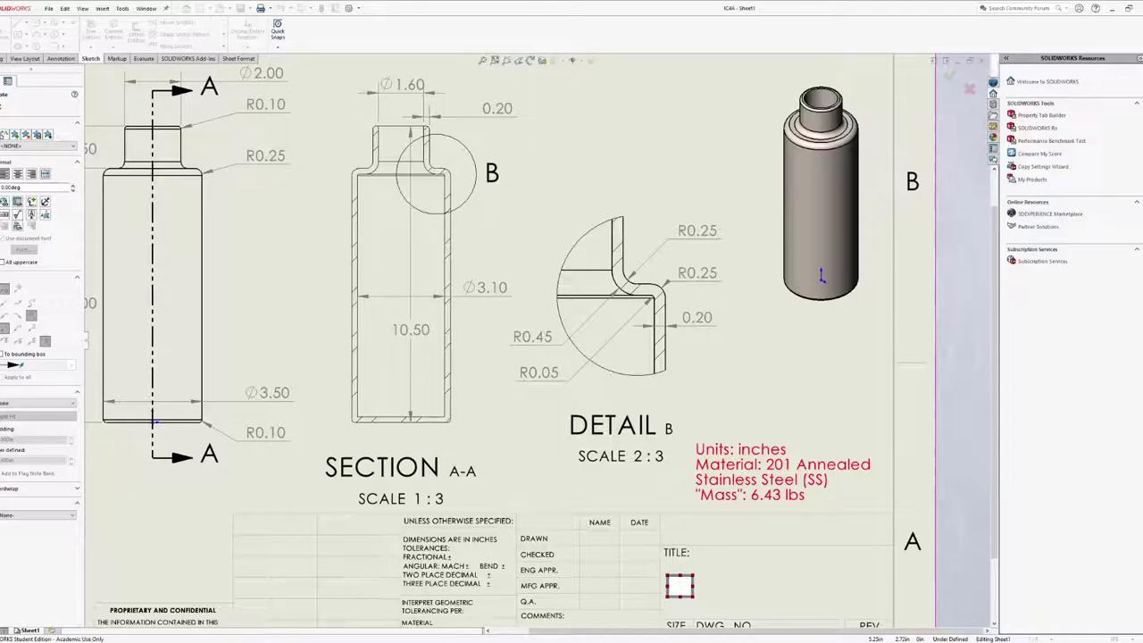
key(BackSpace)
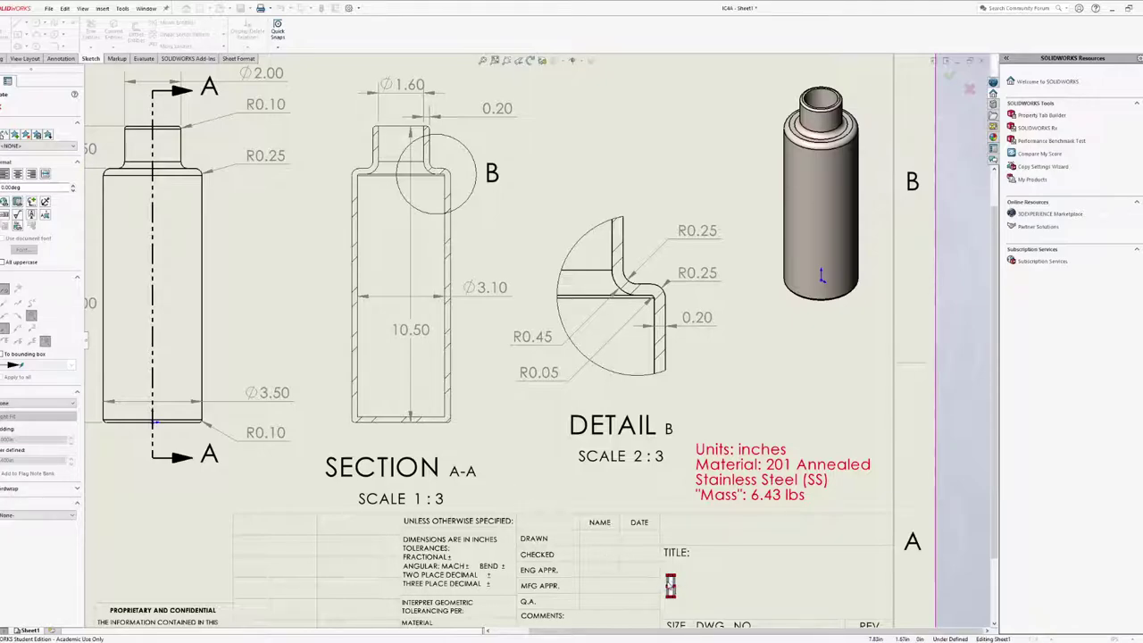
text(Hydro)
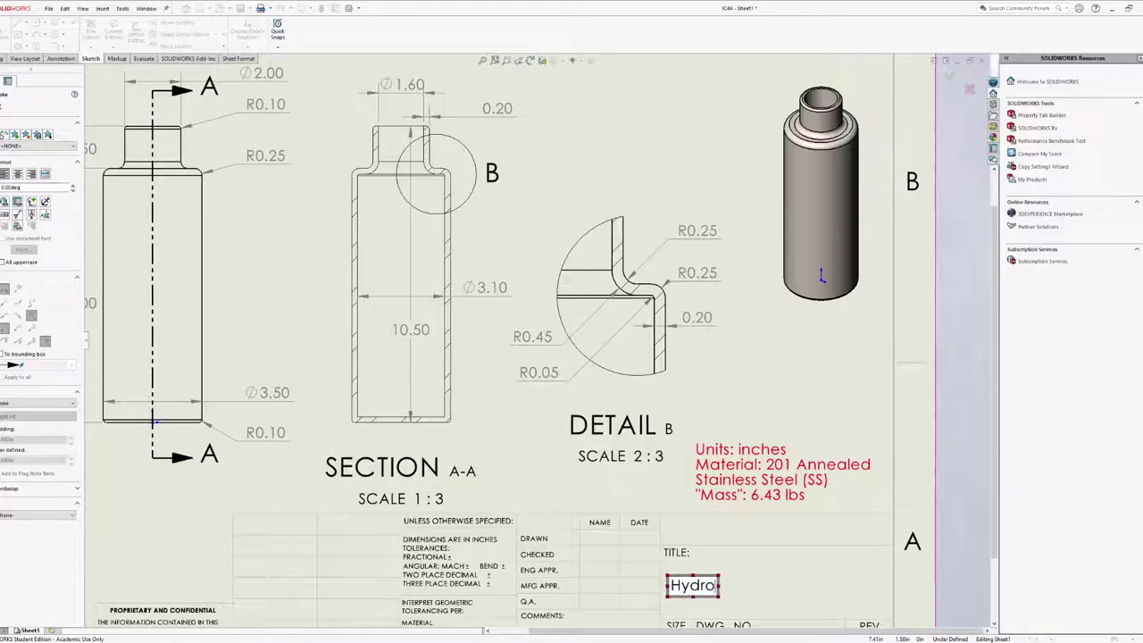
text(flask)
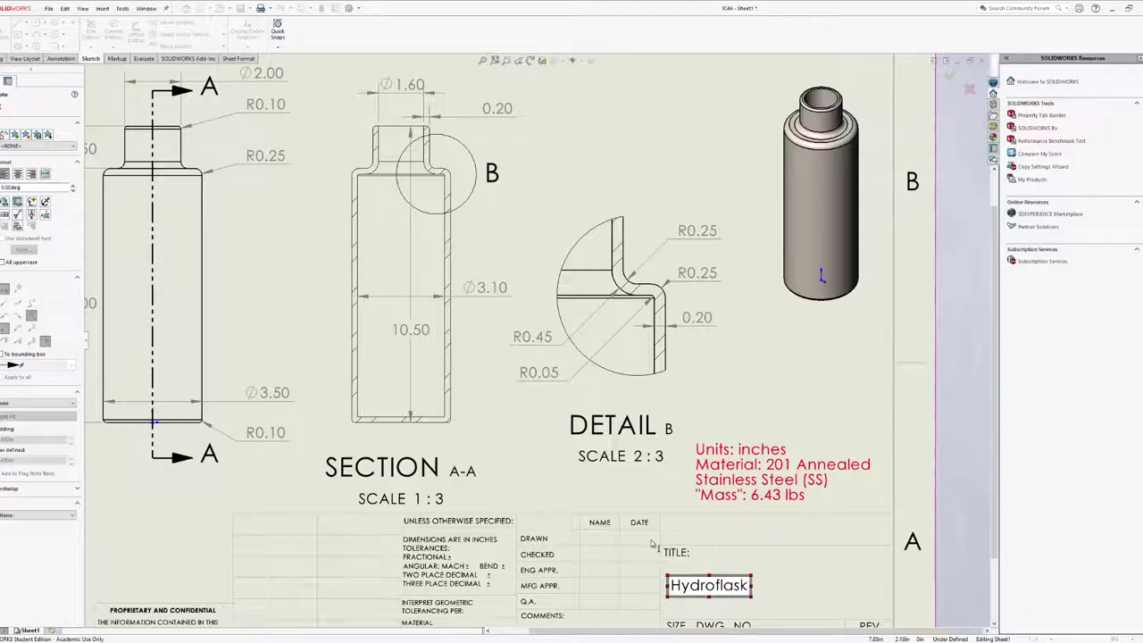
double_click(716, 593)
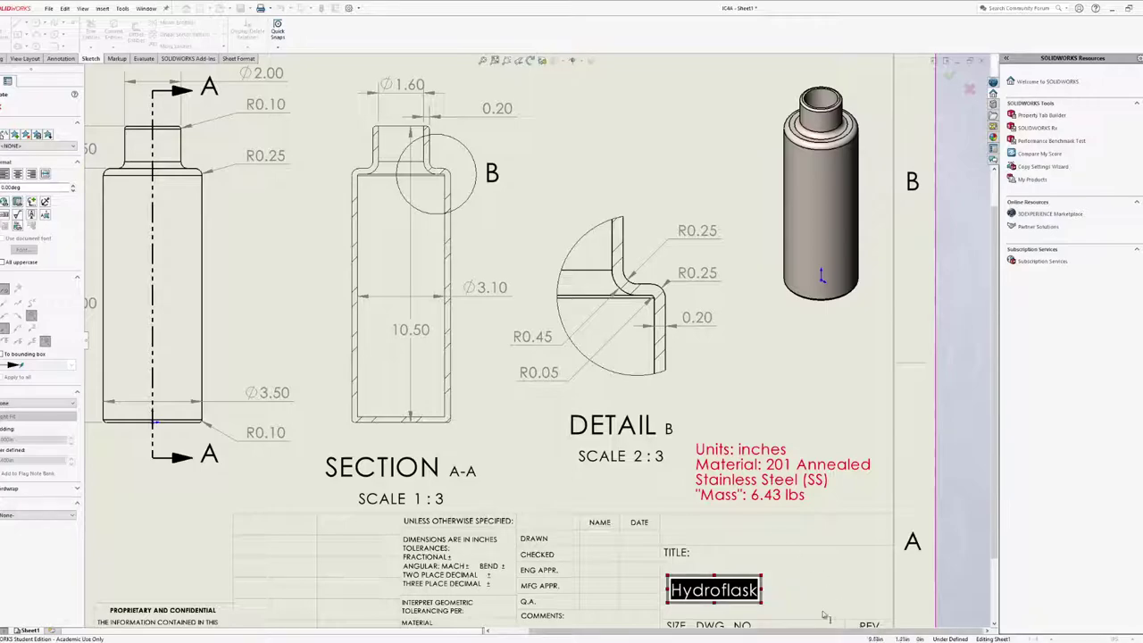
click(794, 564)
mouse_move(725, 589)
mouse_down()
mouse_move(719, 547)
mouse_move(735, 586)
mouse_move(719, 578)
mouse_up()
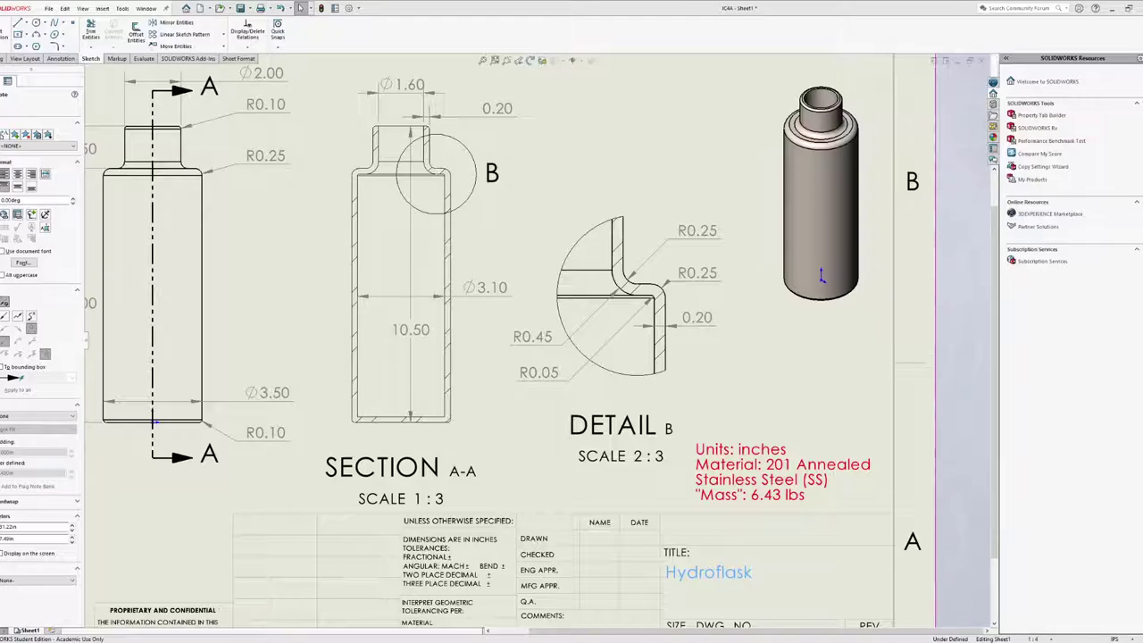
Place a ⌀1.60 ↓1.25 hole callout on the neck opening edge in Section A-A
mouse_move(501, 349)
ctrl+middle_down()
mouse_move(600, 499)
mouse_move(630, 497)
ctrl+middle_up()
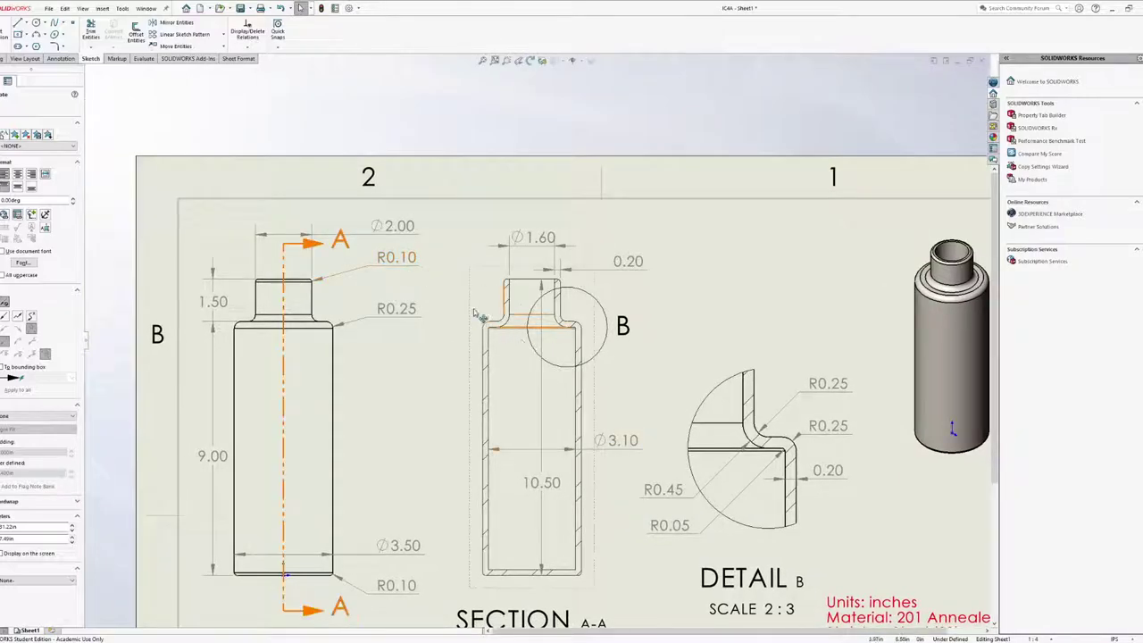
click(61, 59)
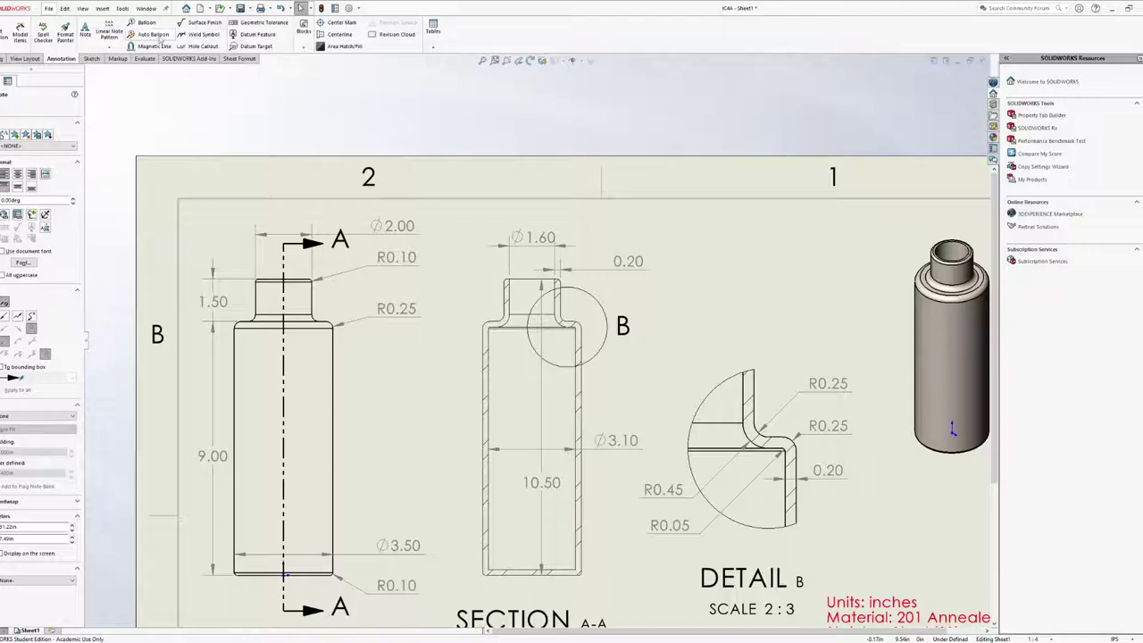
click(202, 46)
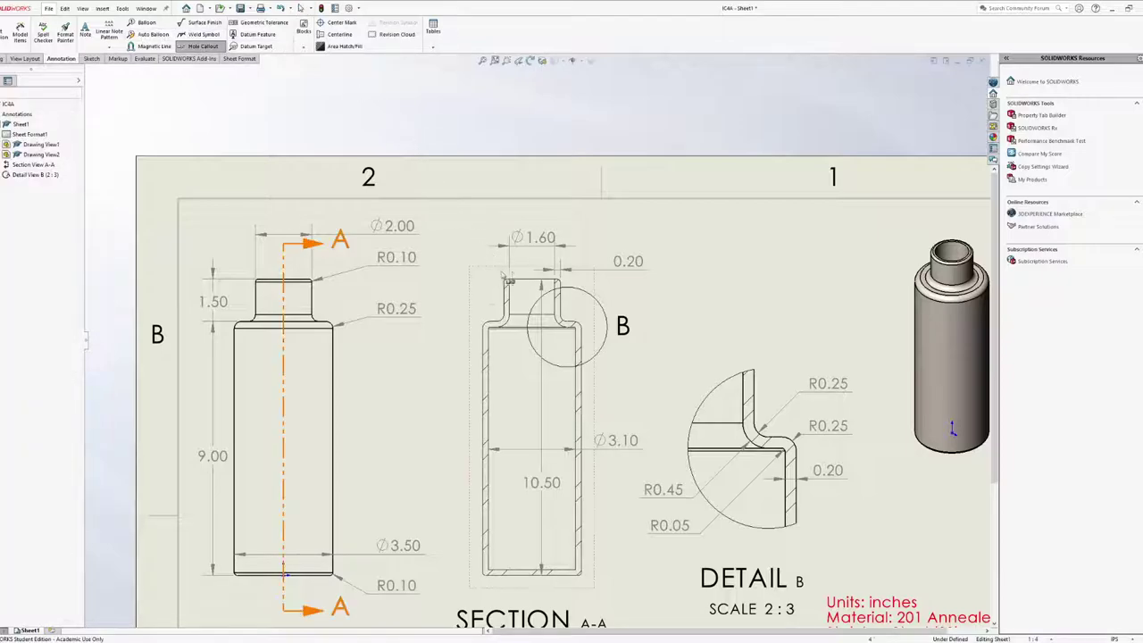
click(528, 284)
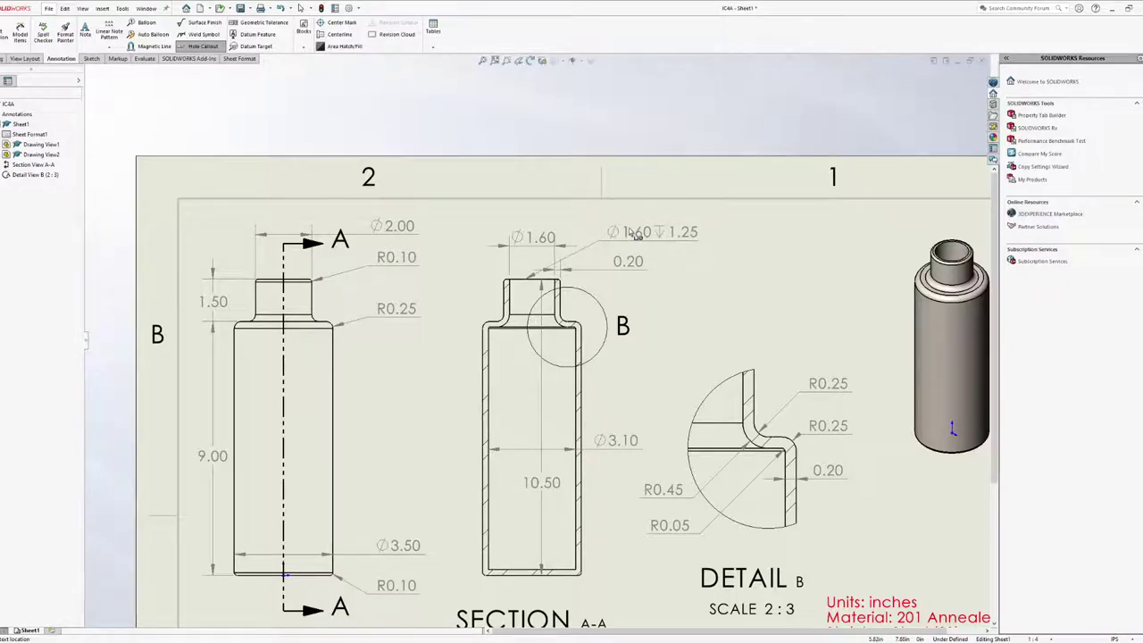
click(632, 230)
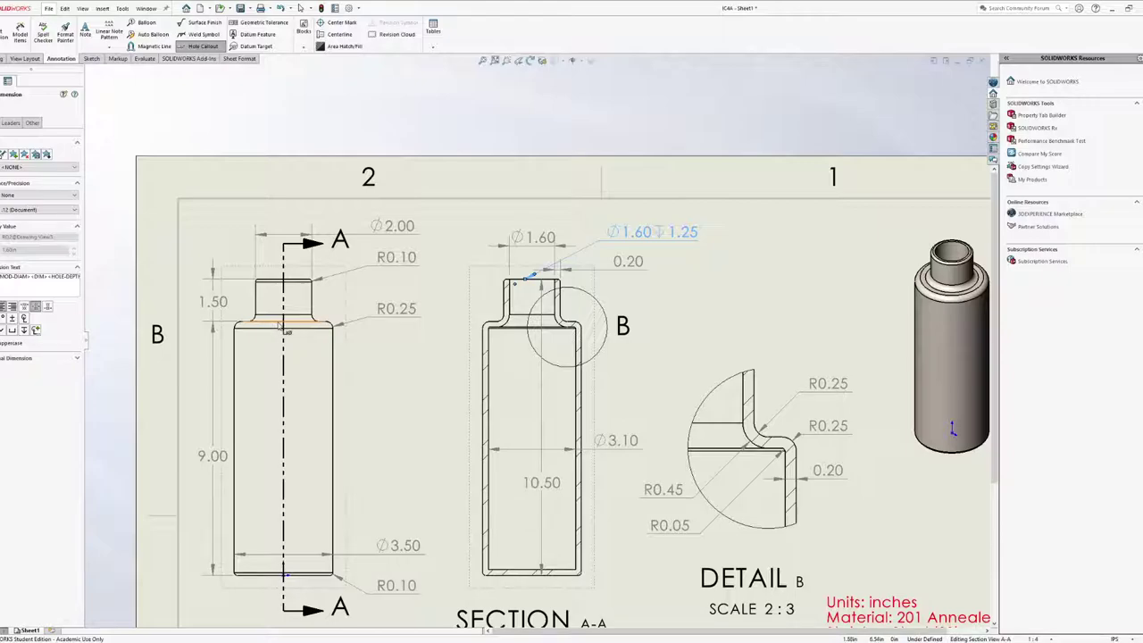
Remove the ⌀1.60 ↓1.25 hole callout from Section A-A, keeping its ⌀1.60, 0.20, ⌀3.10 and 10.50 dimensions
key(f)
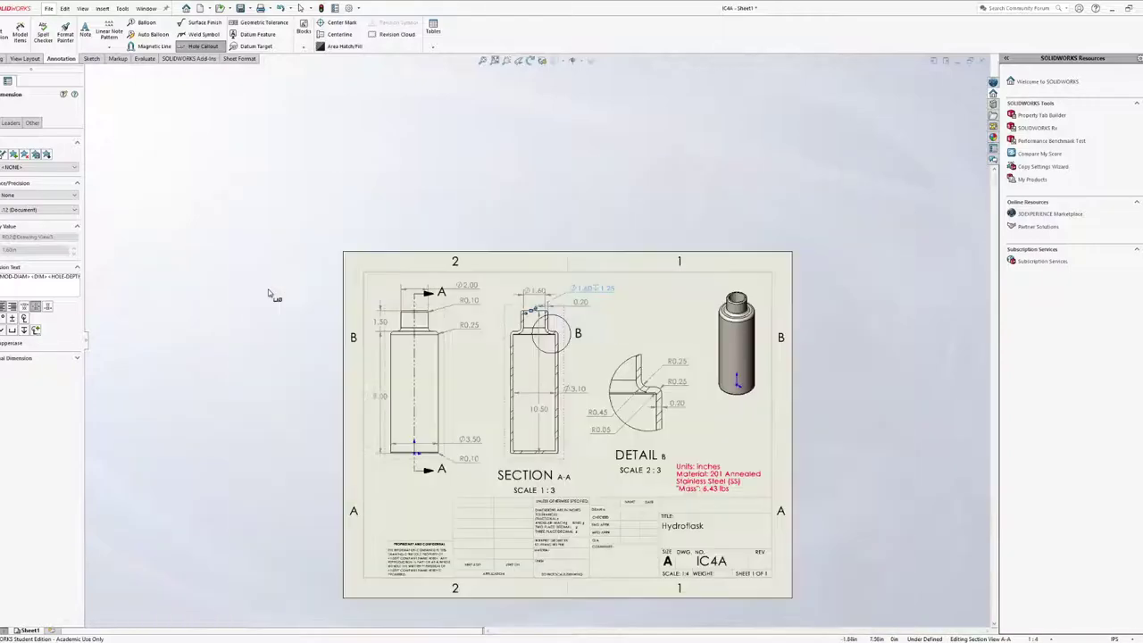
scroll(525, 347, down, 5)
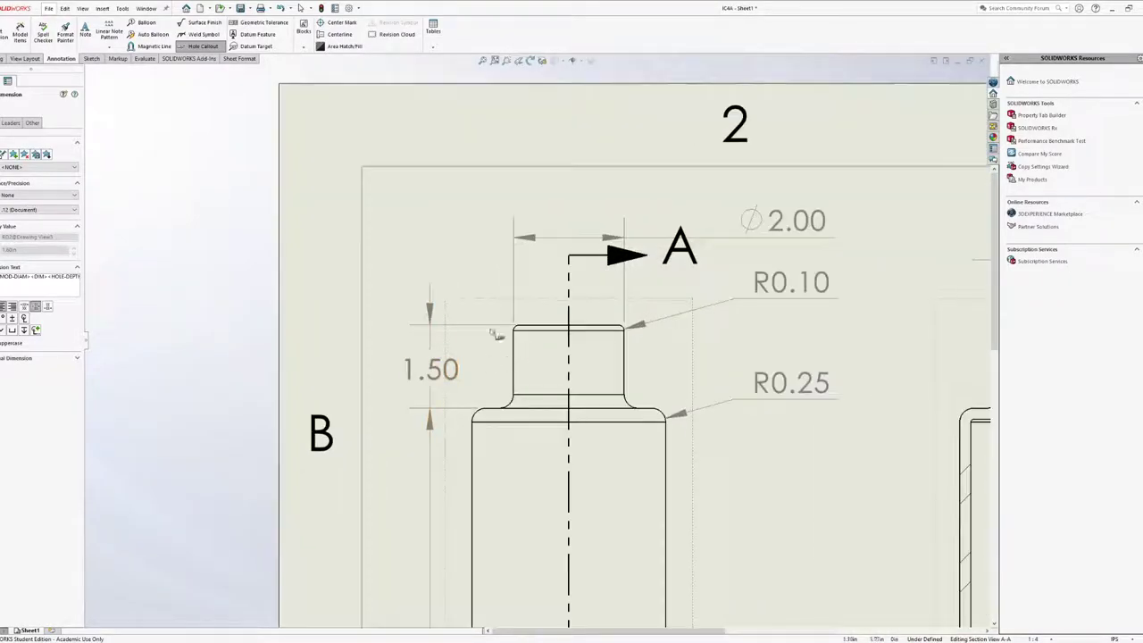
scroll(518, 348, down, 3)
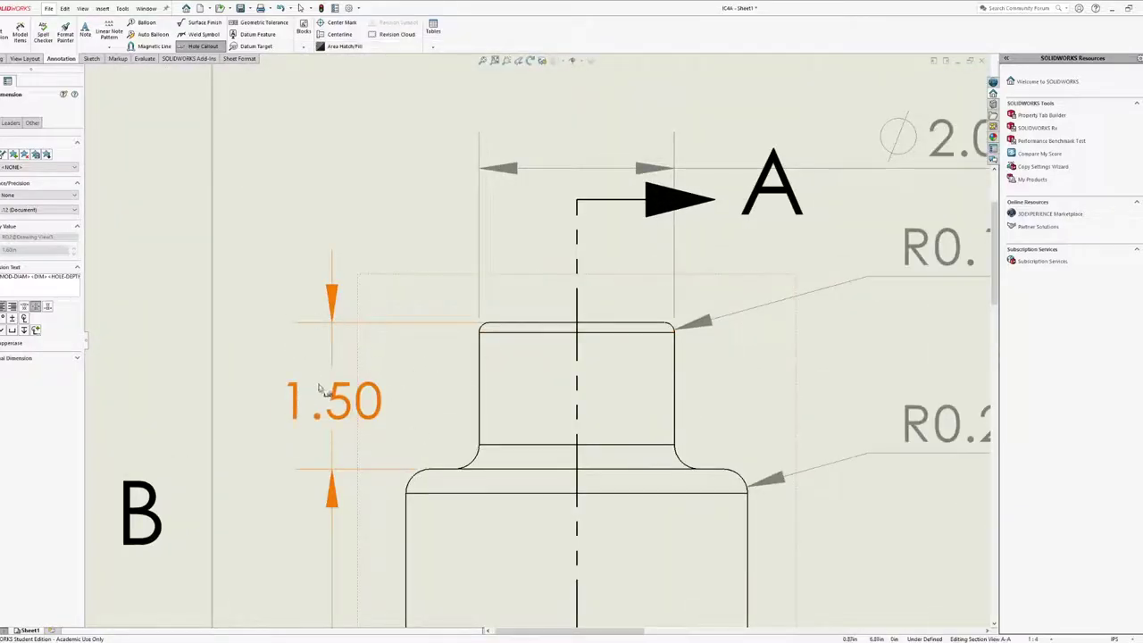
scroll(536, 348, up, 4)
middle_drag(600, 401, 457, 342)
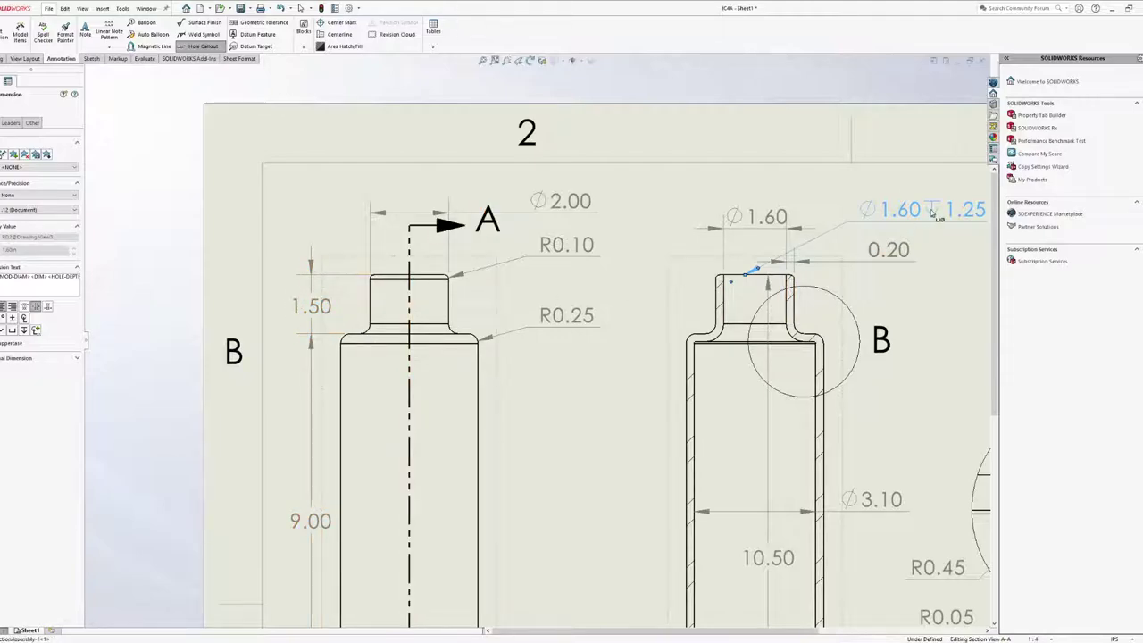
key(Escape)
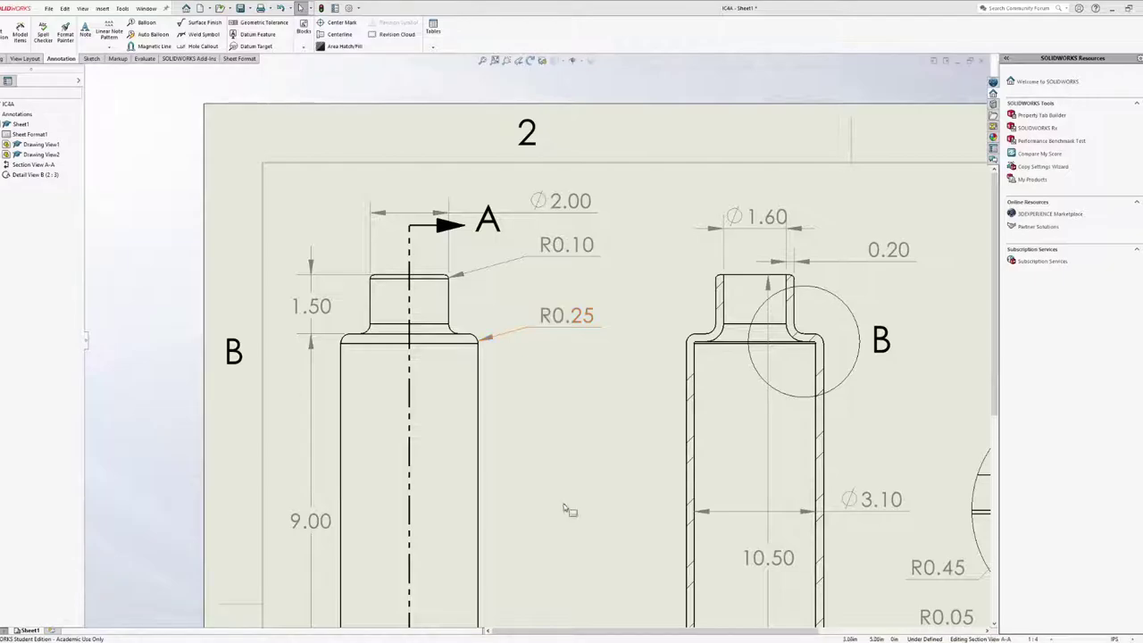
scroll(591, 391, down, 1)
scroll(559, 394, up, 1)
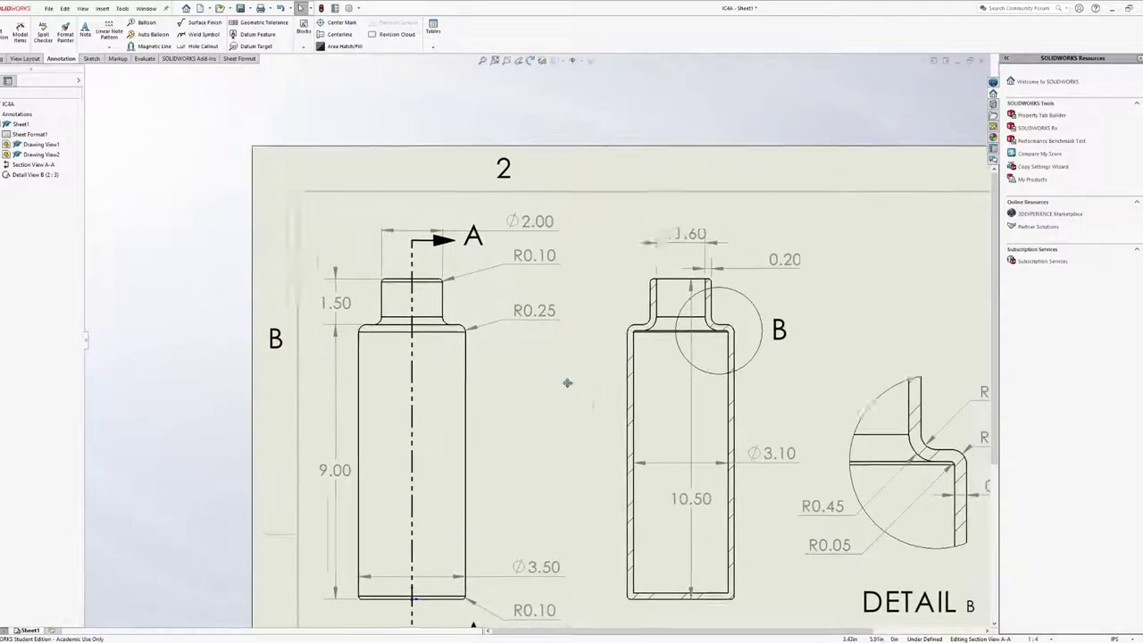
Move the Ø1.60 neck dimension back to its original spot above the section view
click(662, 236)
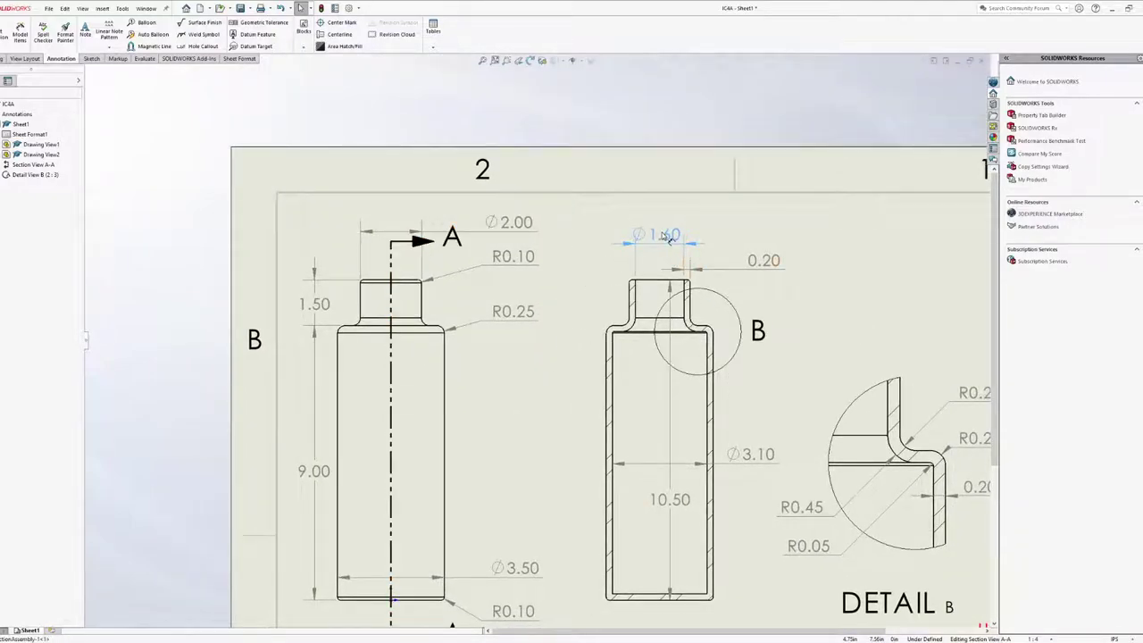
click(671, 234)
mouse_move(673, 235)
mouse_down()
mouse_move(704, 241)
mouse_move(676, 230)
mouse_up()
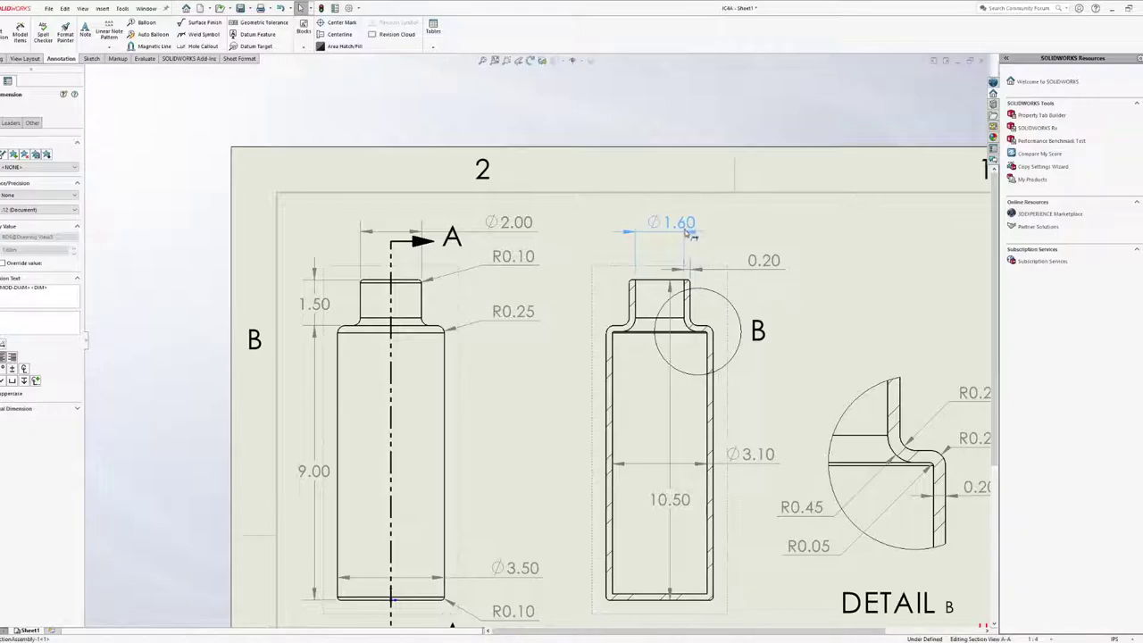
drag(687, 229, 686, 226)
click(784, 239)
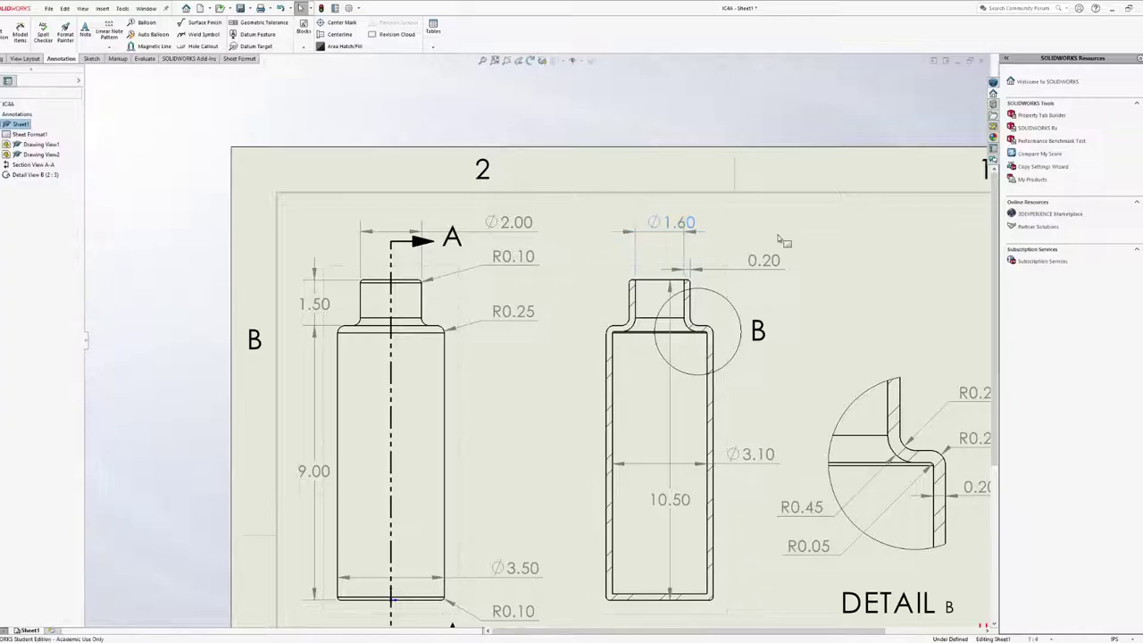
click(679, 230)
scroll(725, 351, down, 1)
Fit the whole sheet in view and save the IC4A drawing
key(f)
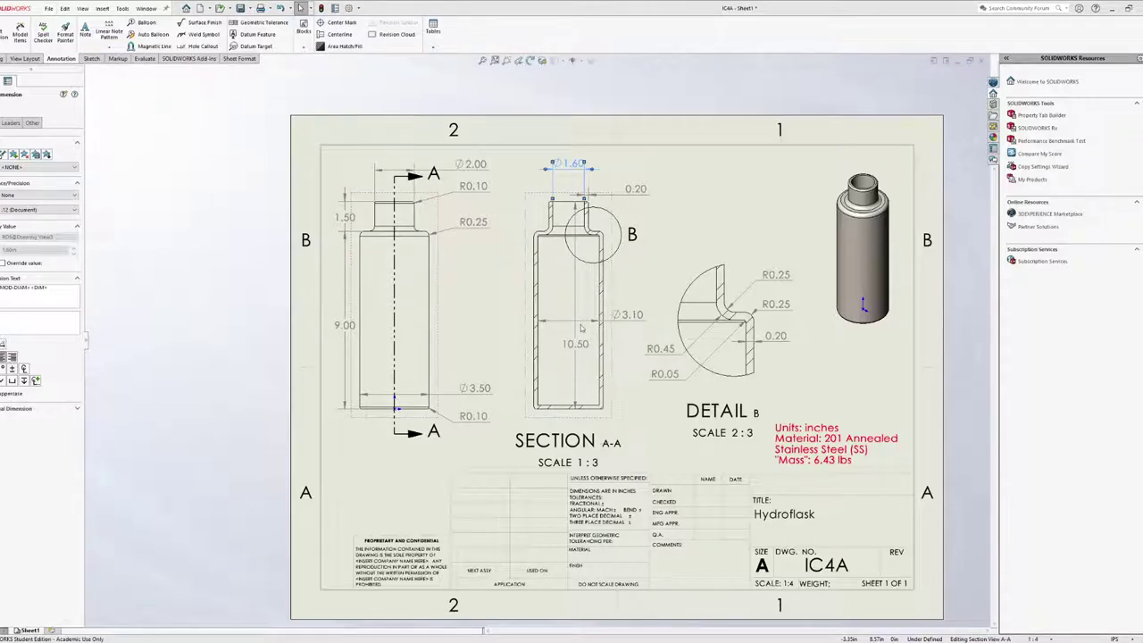
key(ctrl+s)
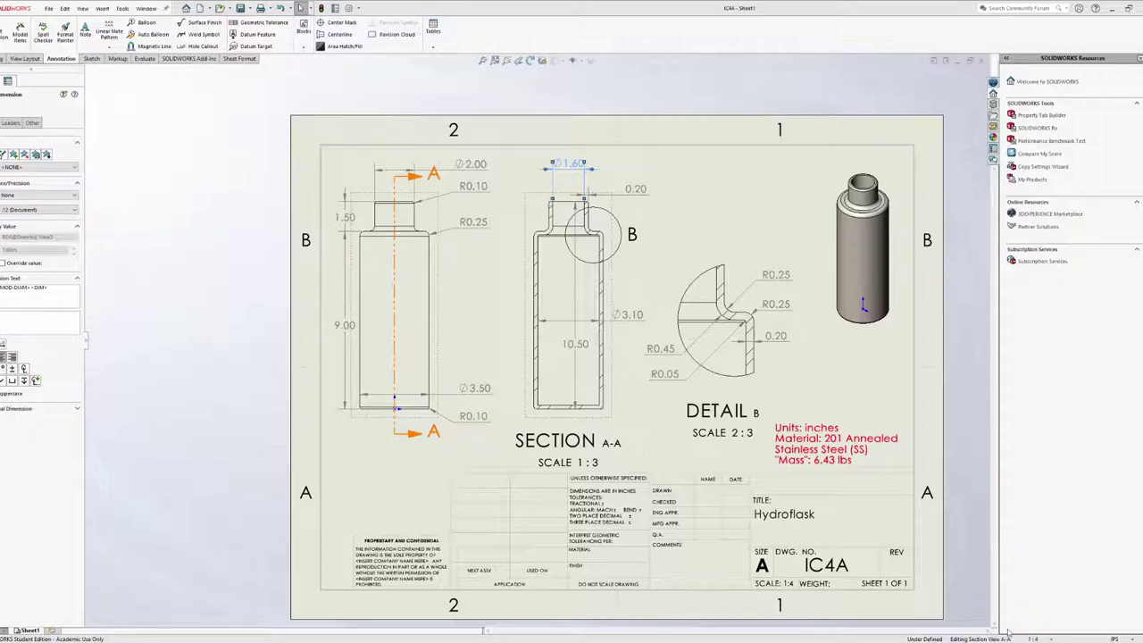
click(613, 341)
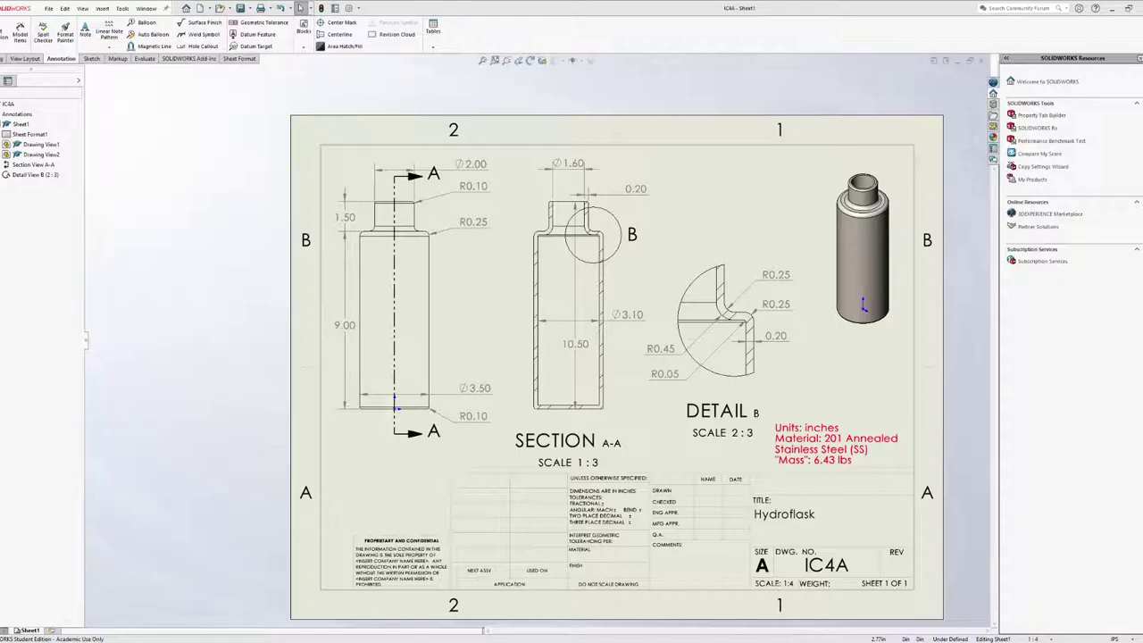
key(ctrl+Tab)
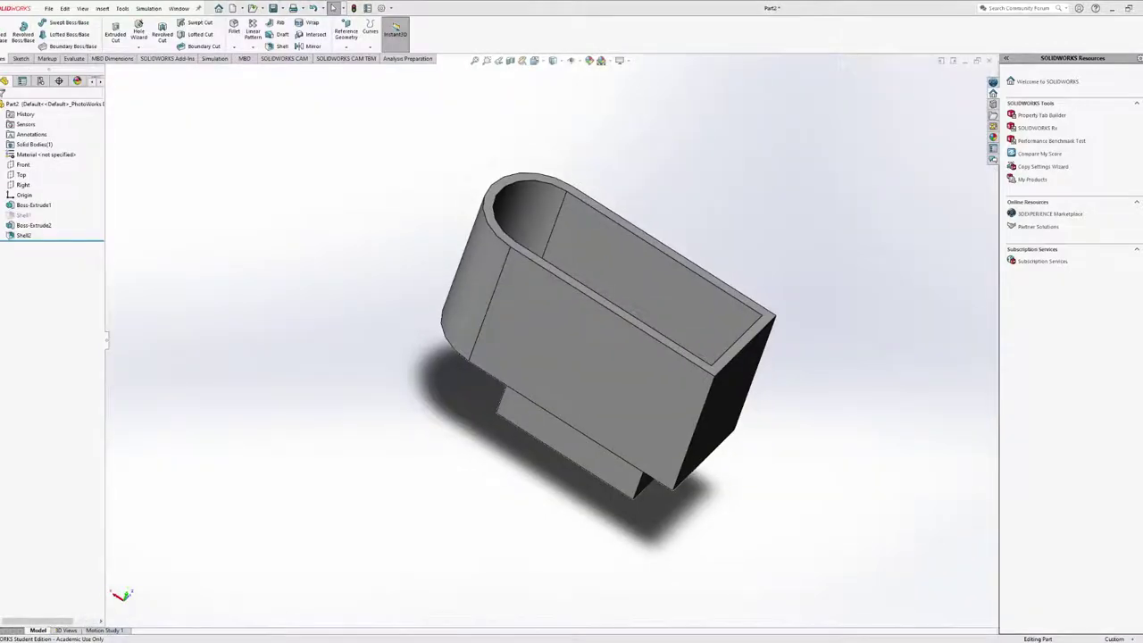
key(ctrl+Tab)
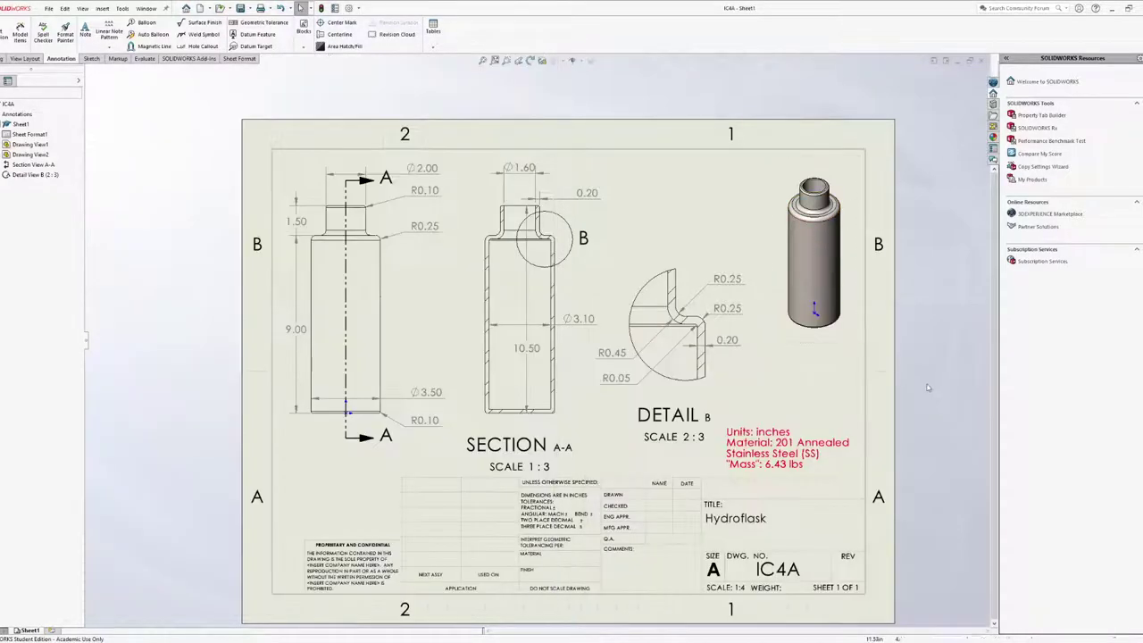
scroll(510, 368, down, 1)
scroll(516, 373, up, 2)
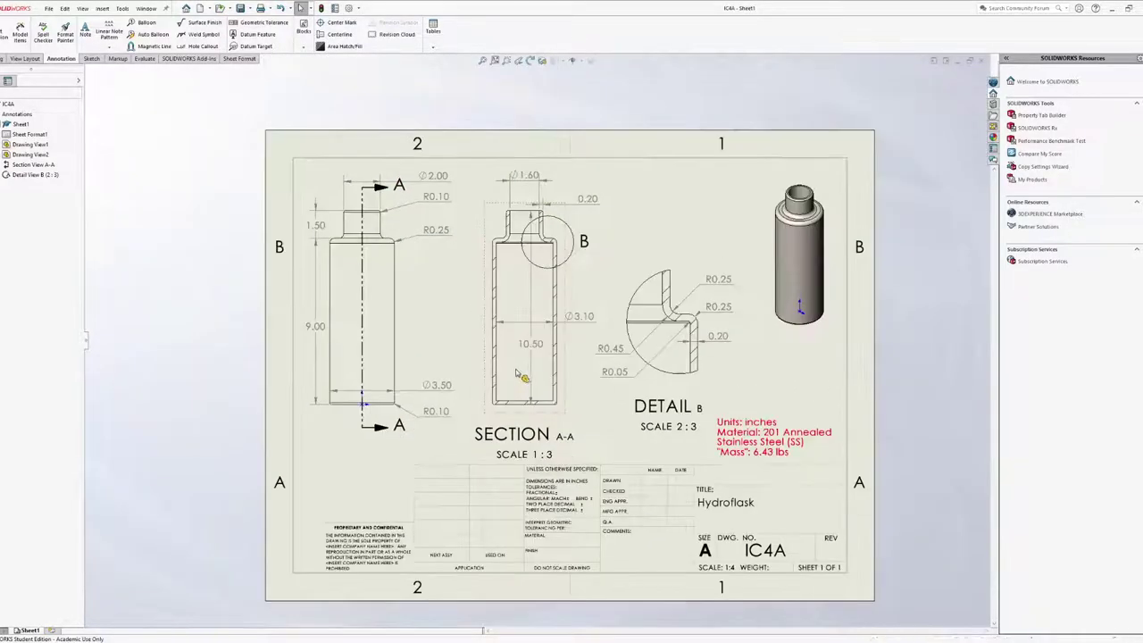
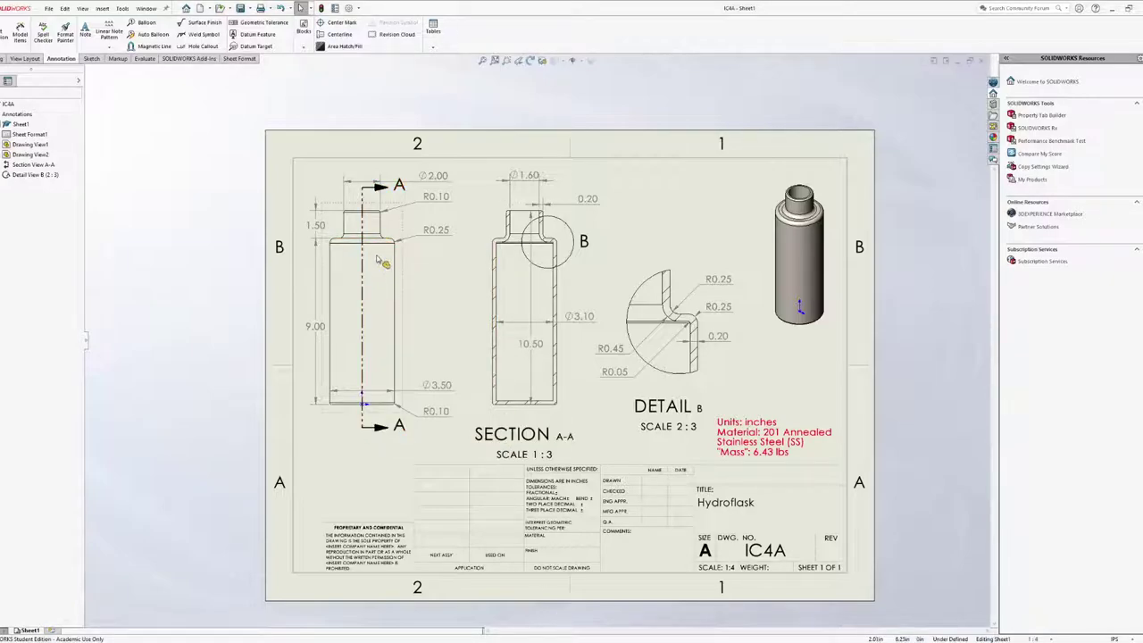
Zoom around the Hydroflask drawing and clear the 1.50 dimension selection before moving to Part1
scroll(379, 266, up, 5)
scroll(564, 382, down, 8)
scroll(564, 382, down, 6)
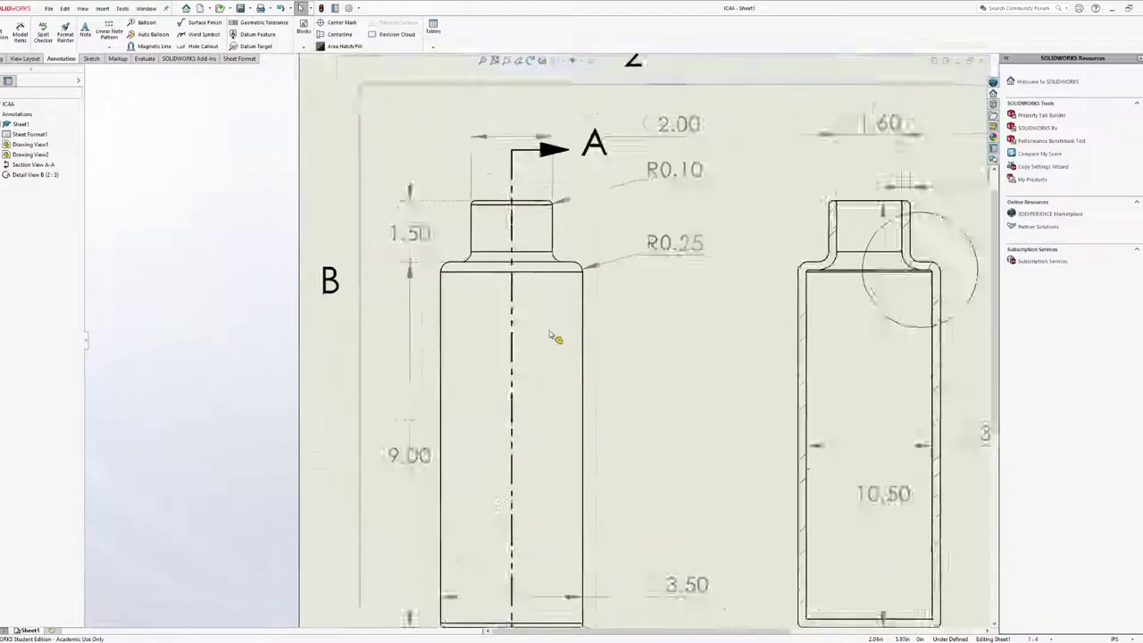
scroll(521, 350, down, 2)
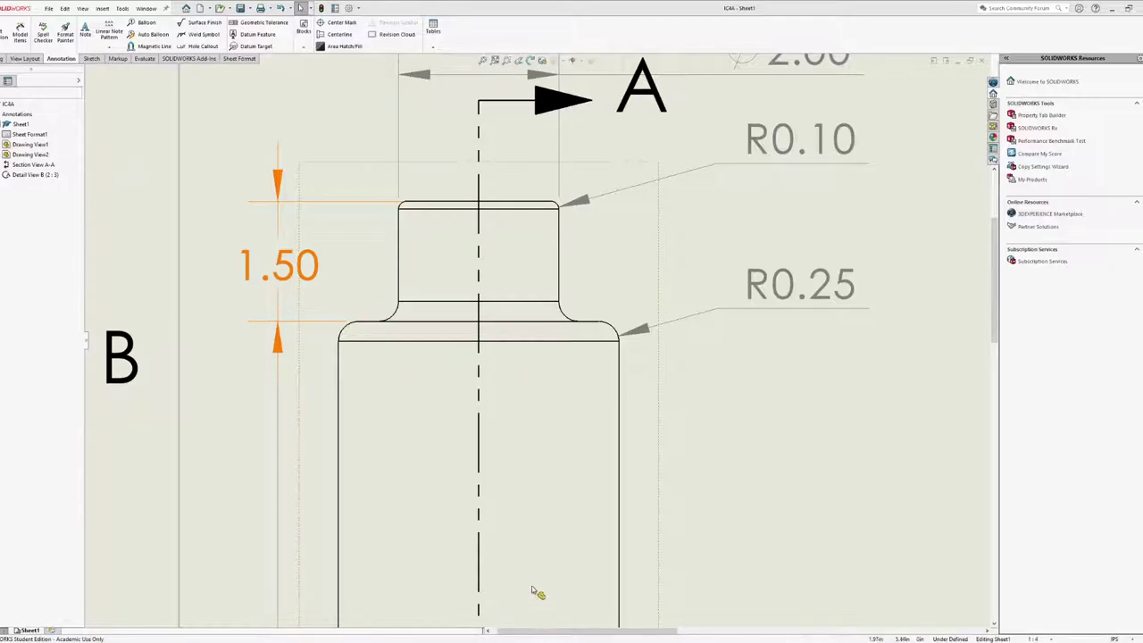
click(564, 525)
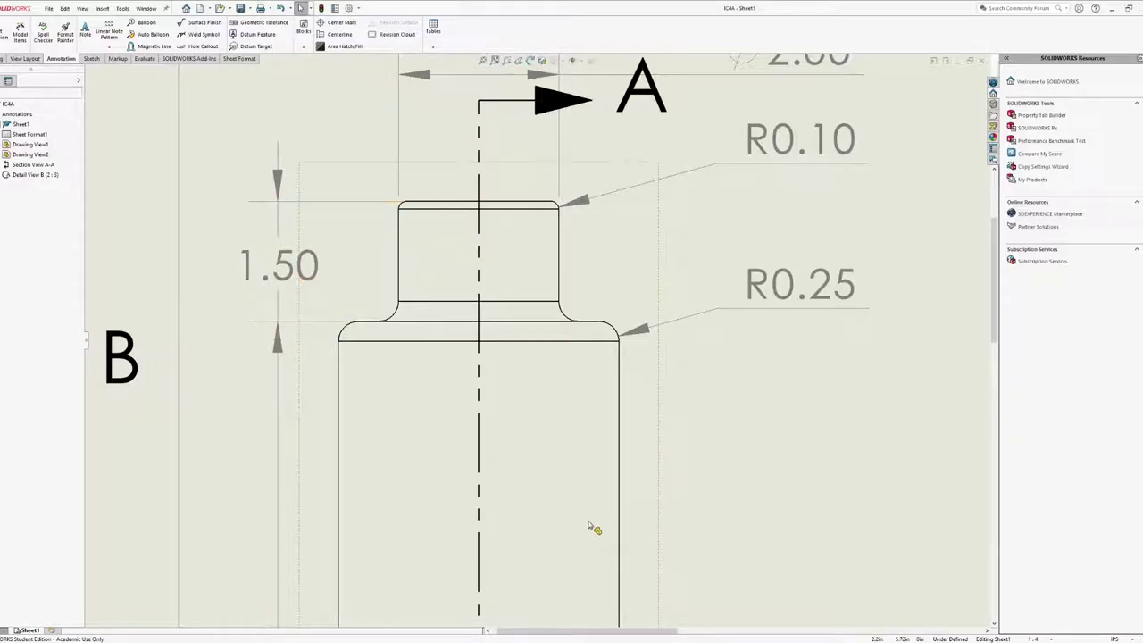
scroll(587, 529, down, 5)
scroll(584, 535, down, 1)
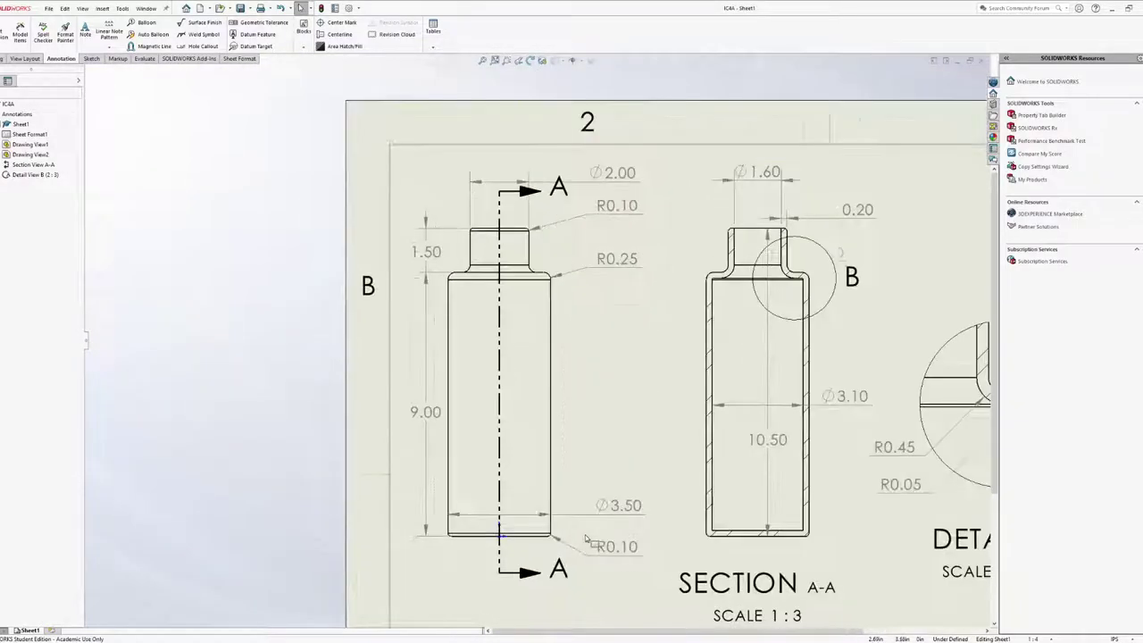
scroll(516, 549, up, 3)
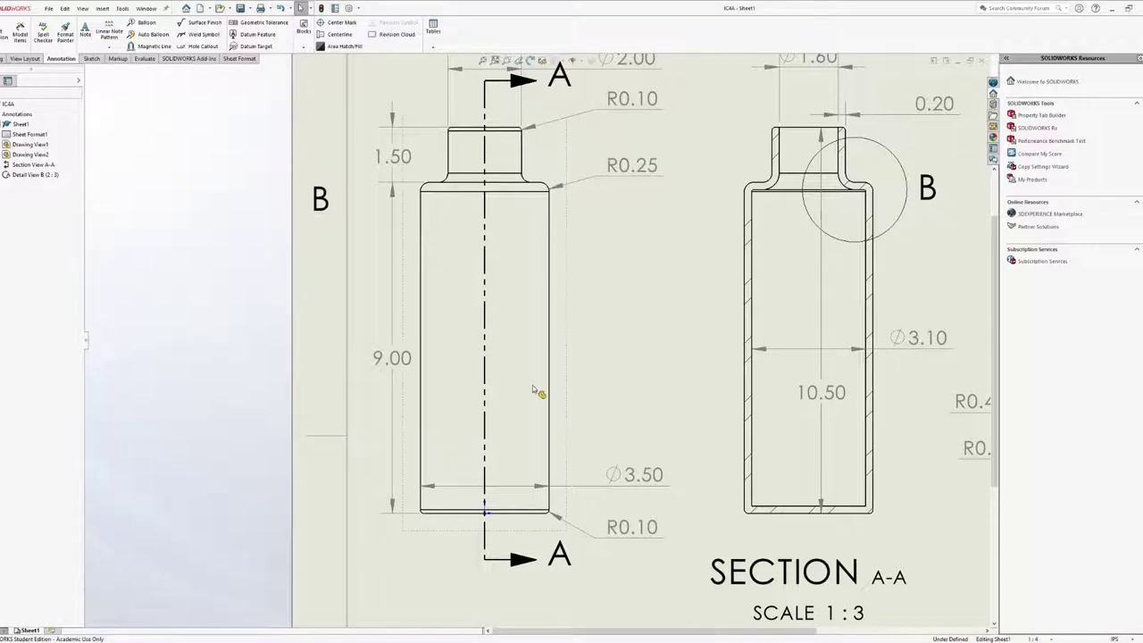
scroll(532, 391, up, 3)
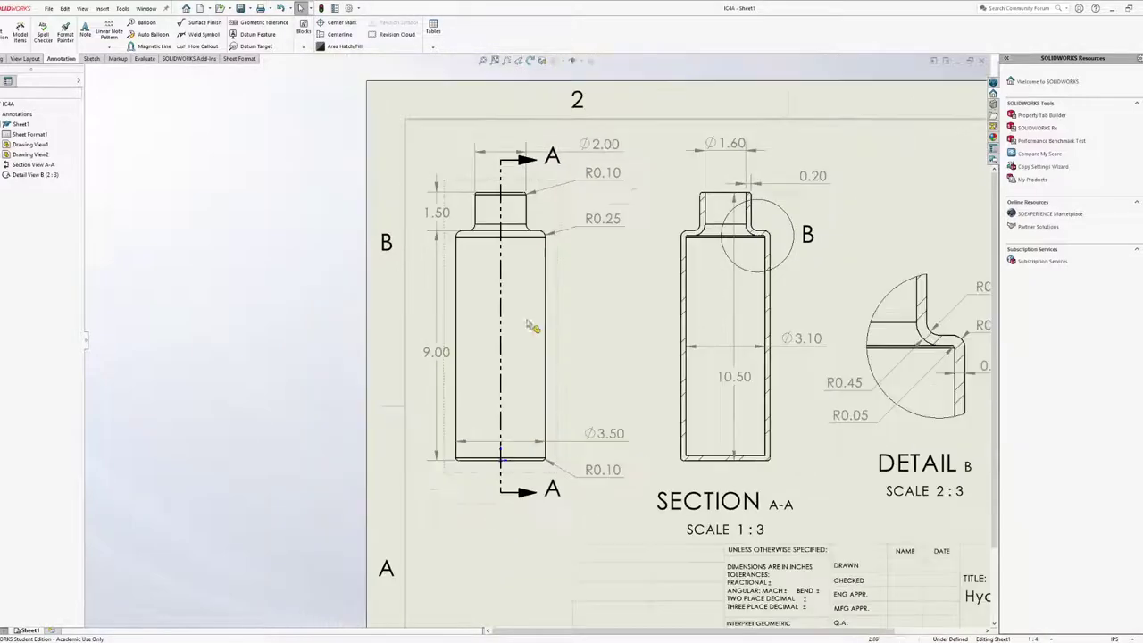
scroll(523, 331, down, 5)
scroll(515, 270, down, 5)
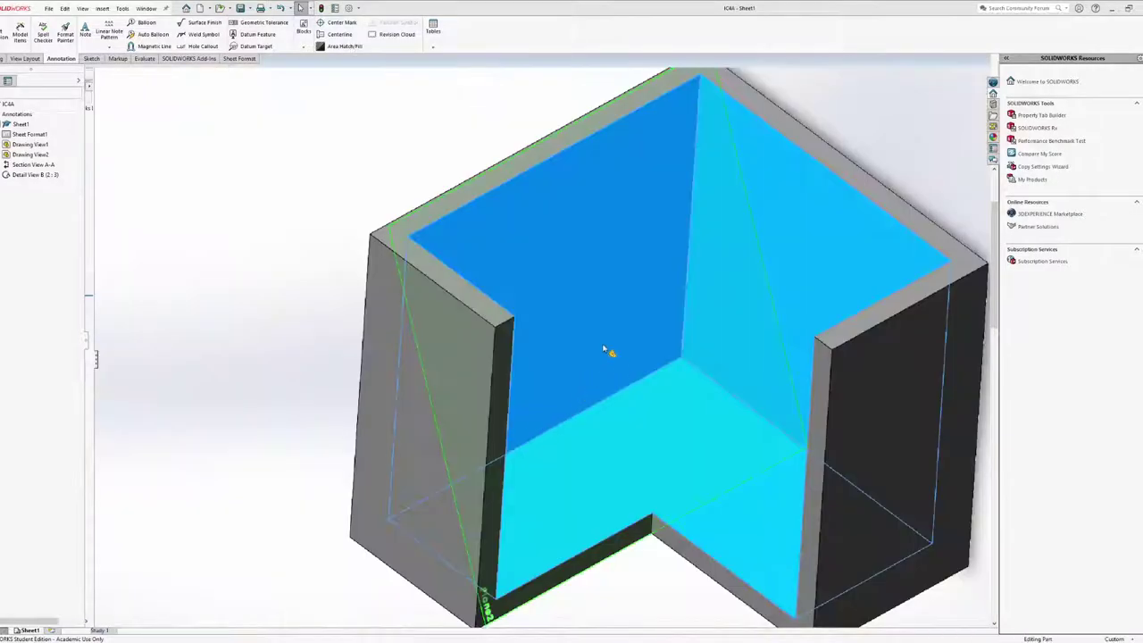
Display the rib sketch's dimensions and unsuppress Rib1 in the shelled part
mouse_move(607, 349)
middle_down()
mouse_move(467, 365)
mouse_move(266, 464)
mouse_move(116, 357)
middle_up()
click(21, 286)
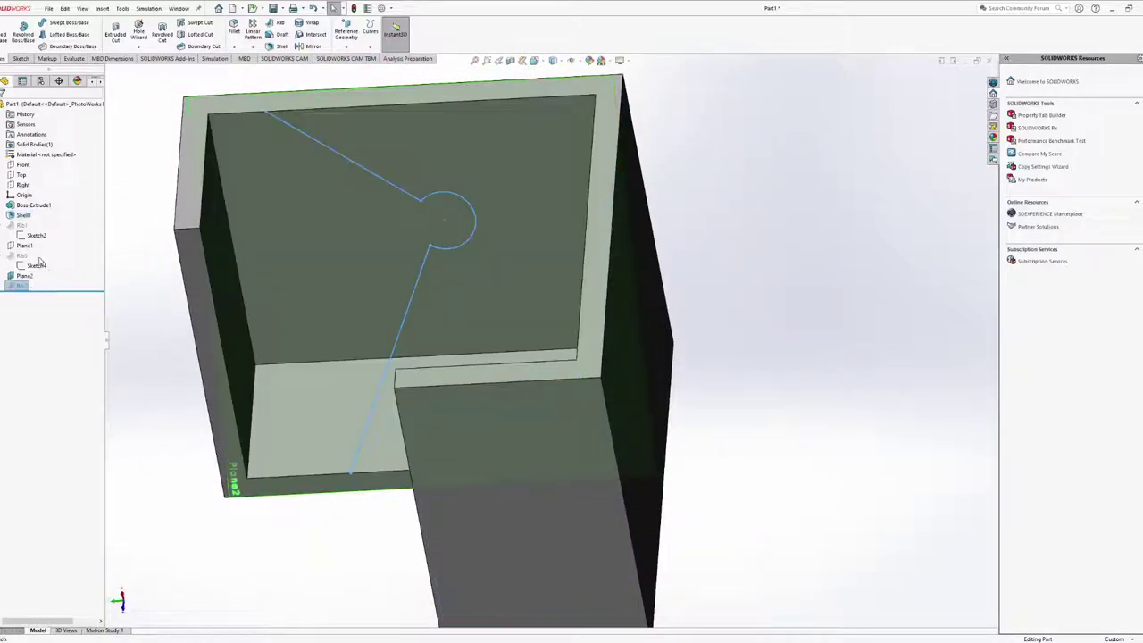
double_click(21, 226)
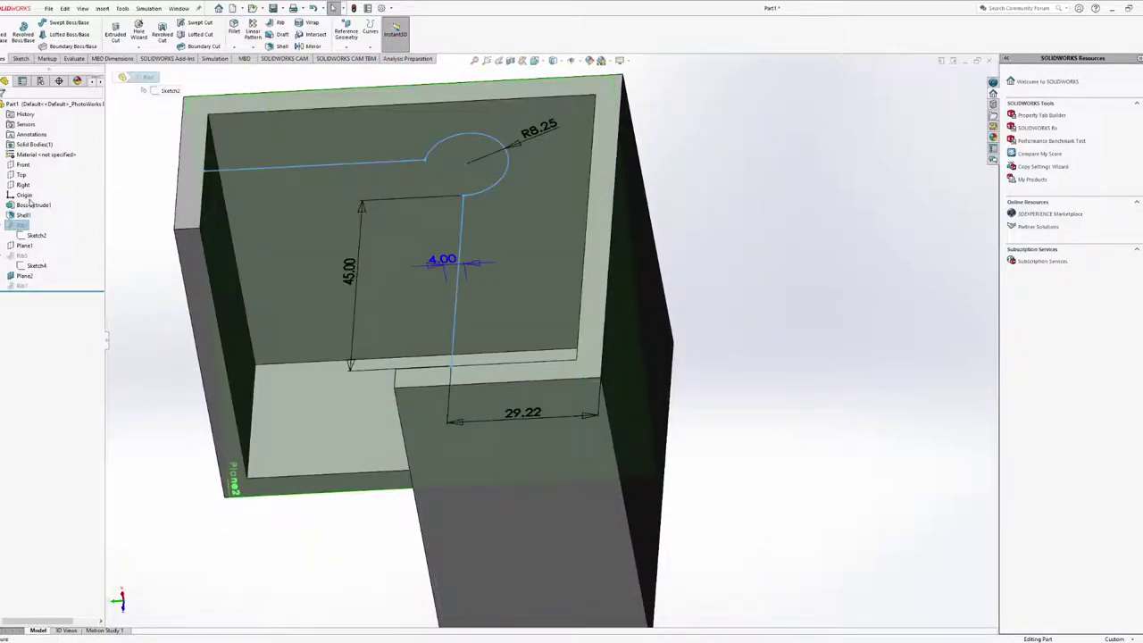
click(56, 203)
Measure the rib edges to confirm 4 mm thickness, then edit the Rib1 feature
middle_drag(280, 308, 378, 365)
scroll(324, 286, down, 5)
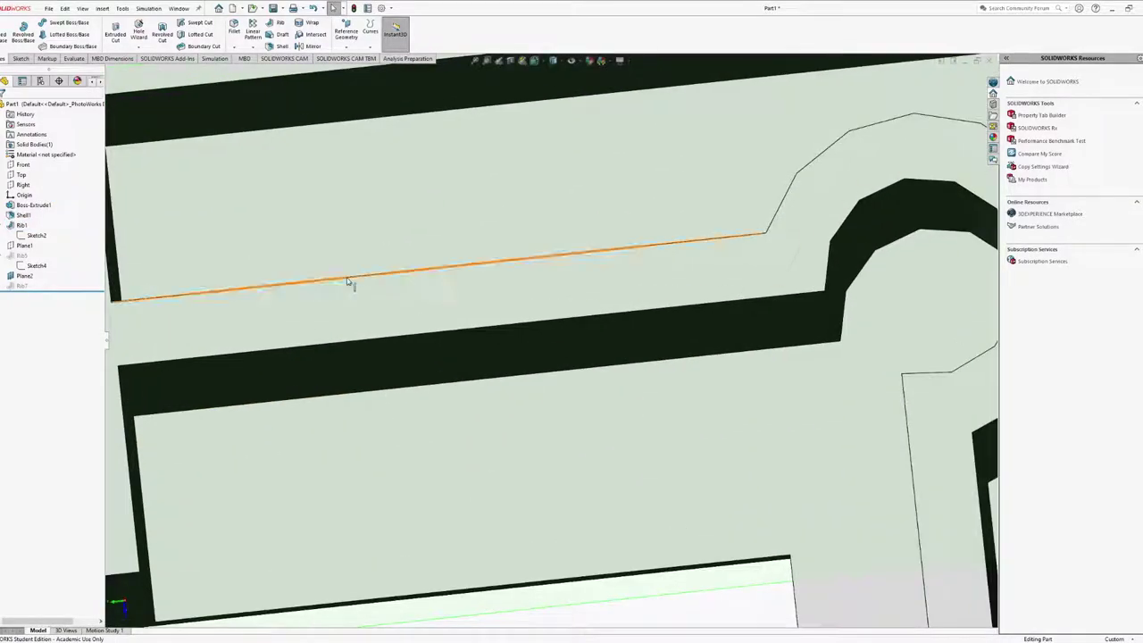
click(352, 288)
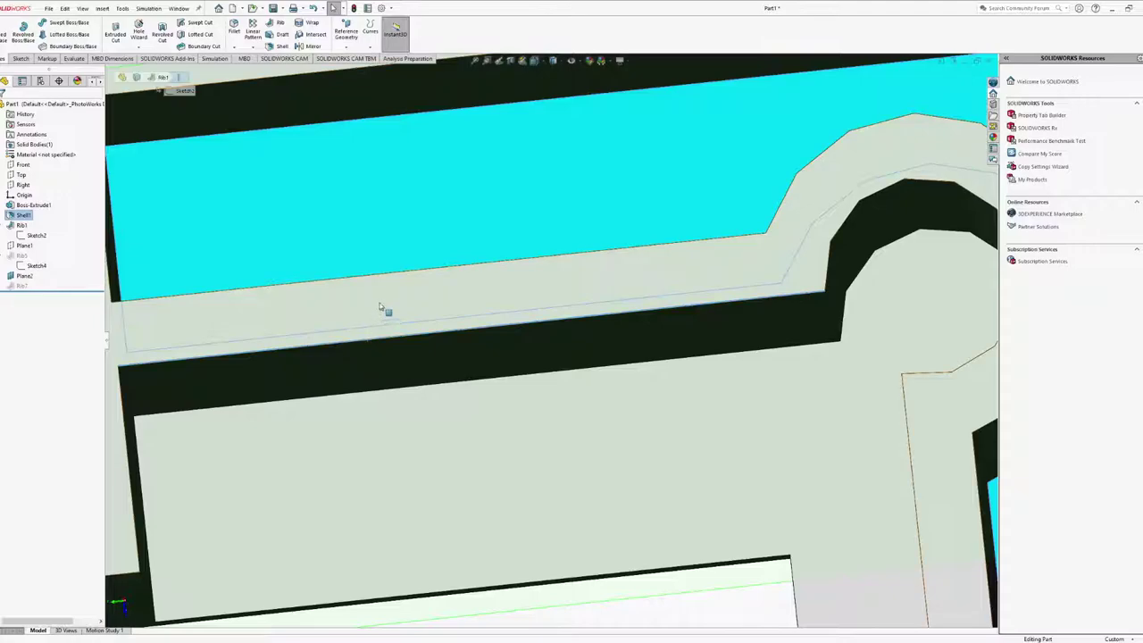
click(386, 279)
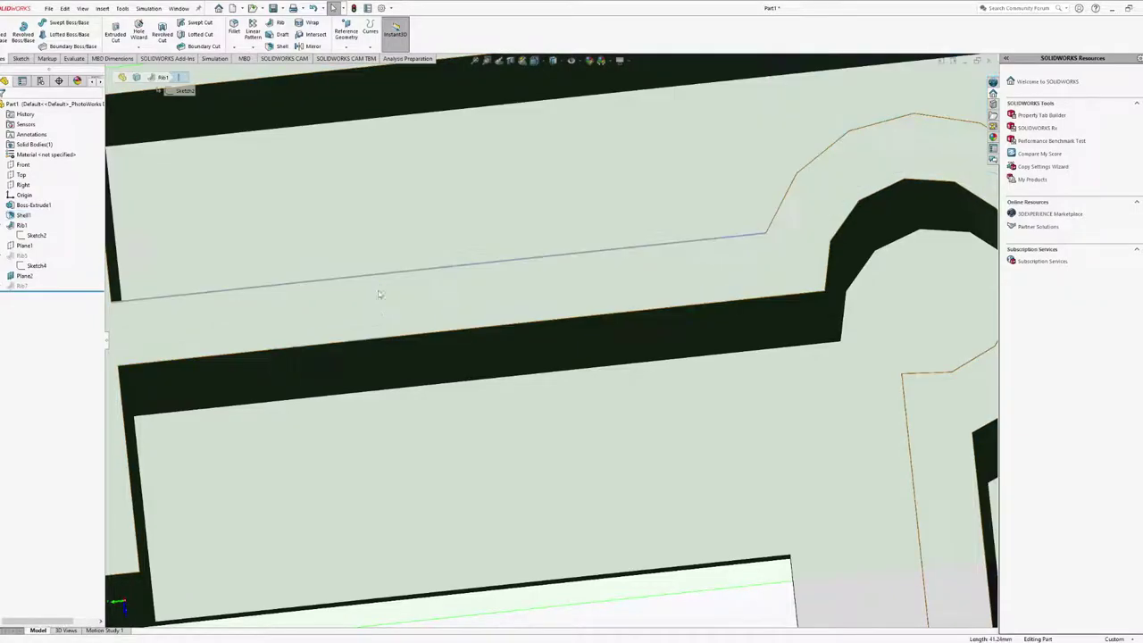
ctrl+click(396, 342)
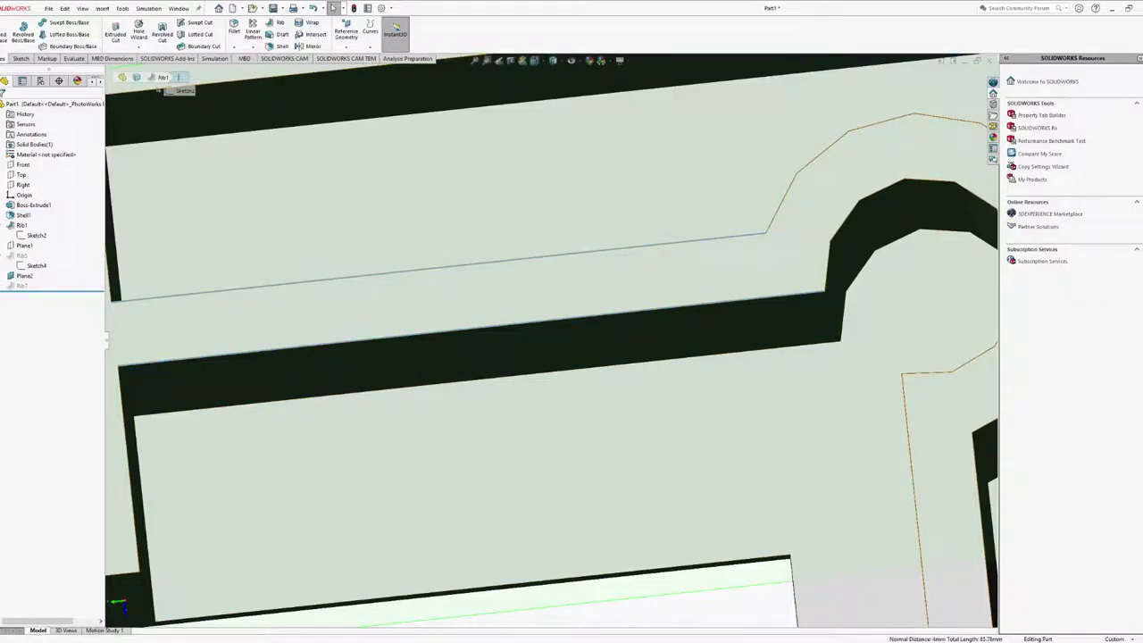
key(f)
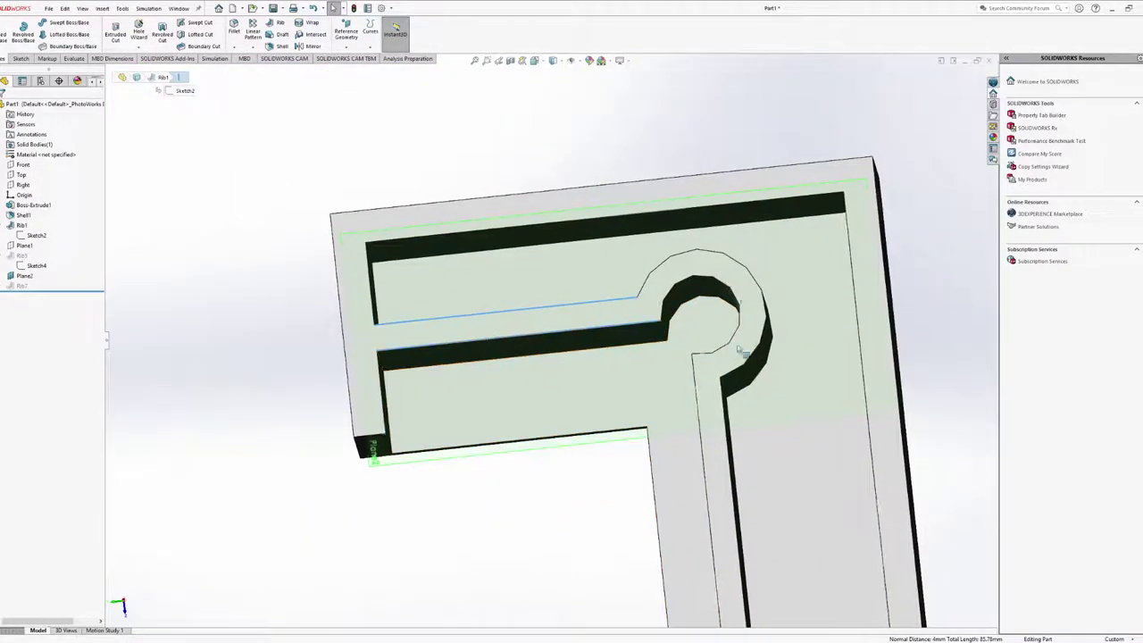
click(22, 225)
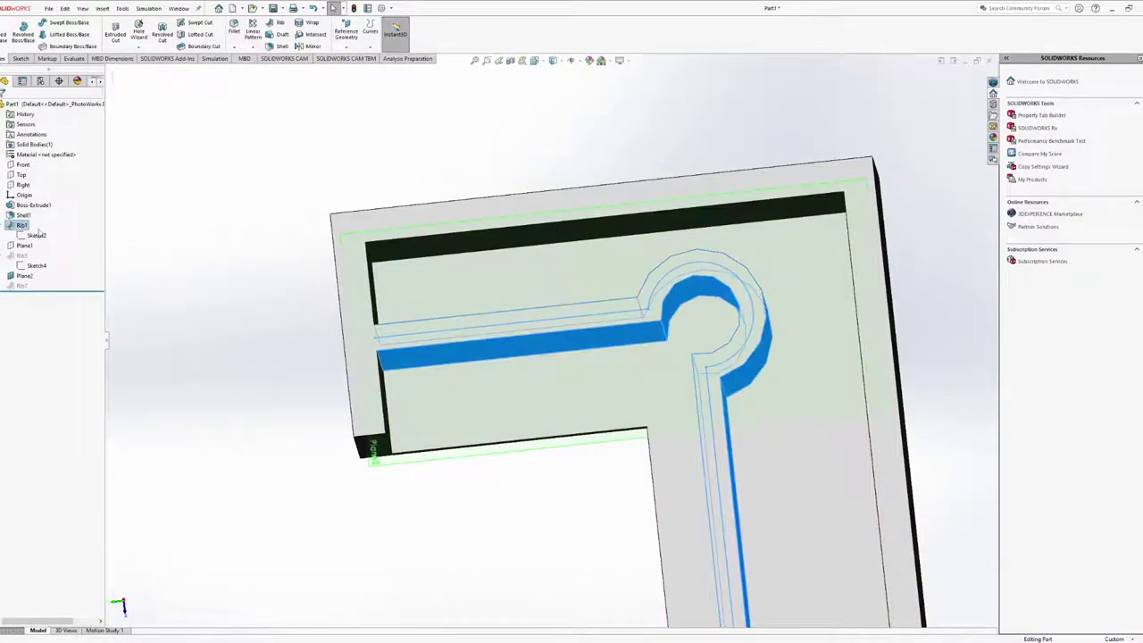
click(40, 203)
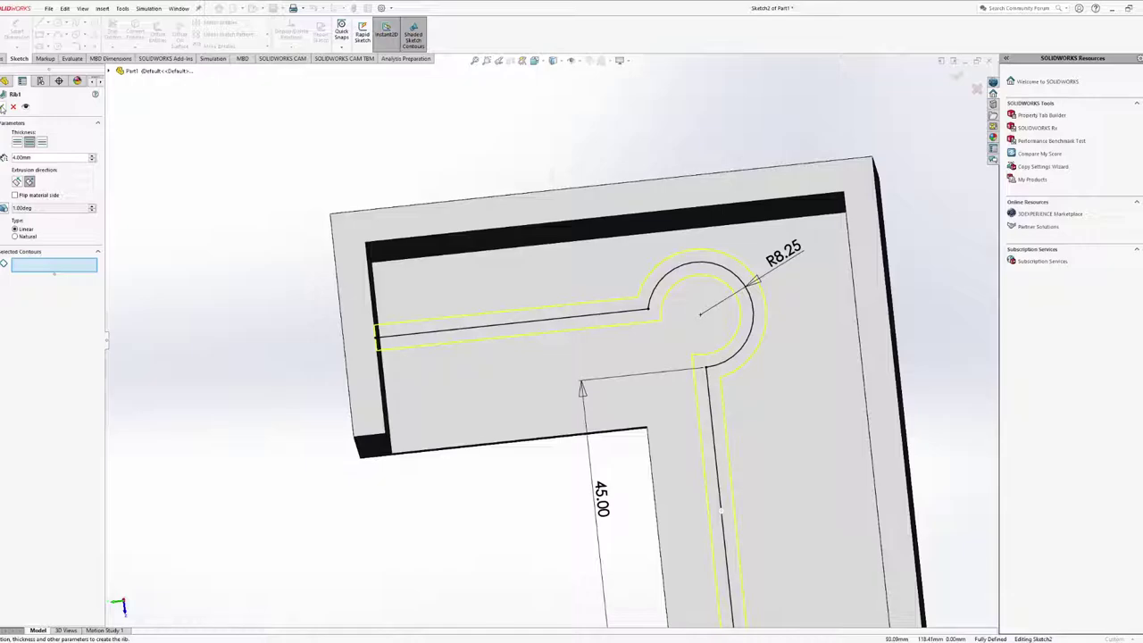
Accept the Rib1 edit so the 4 mm rib rebuilds around the circular boss
click(5, 106)
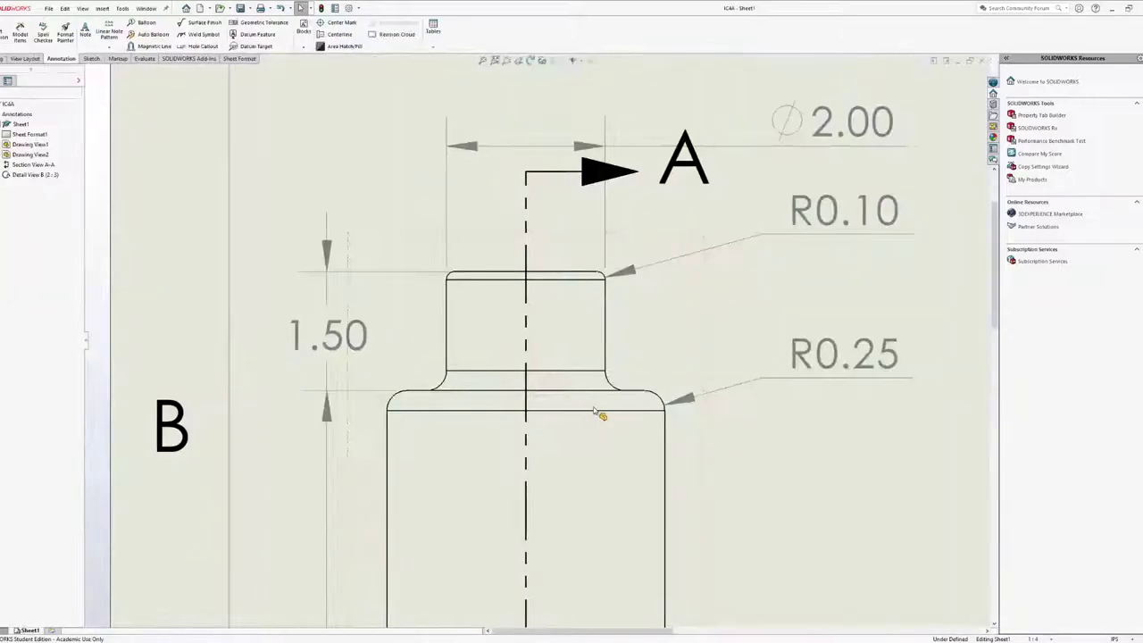
Pan the IC4B box drawing, then switch to the IC4A Hydroflask drawing window
scroll(598, 408, down, 4)
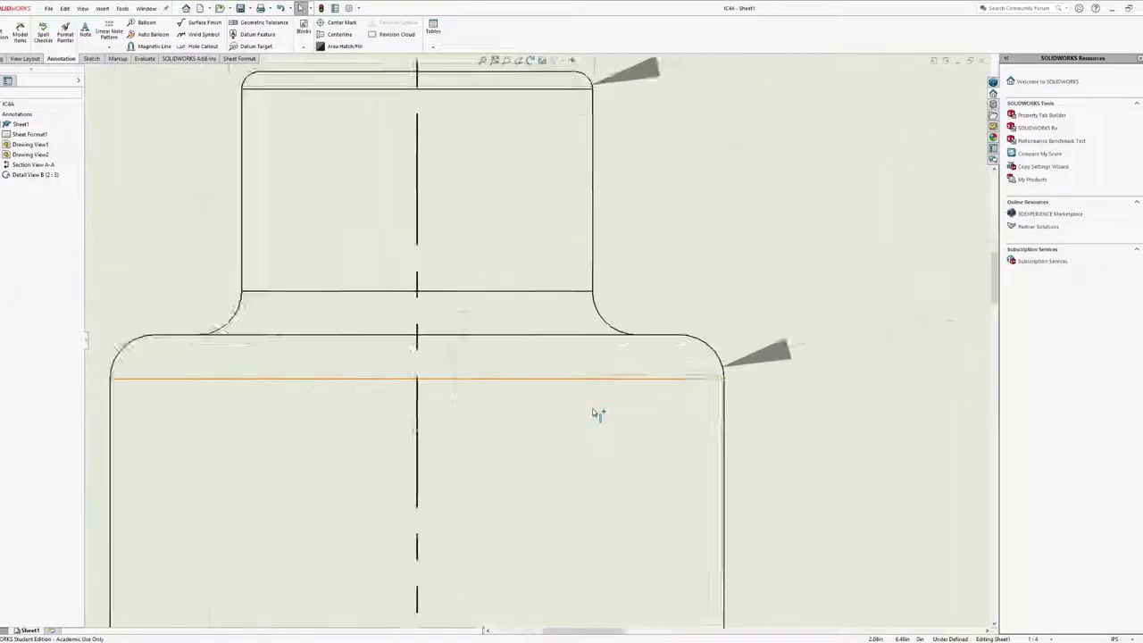
scroll(594, 411, up, 6)
scroll(611, 417, up, 3)
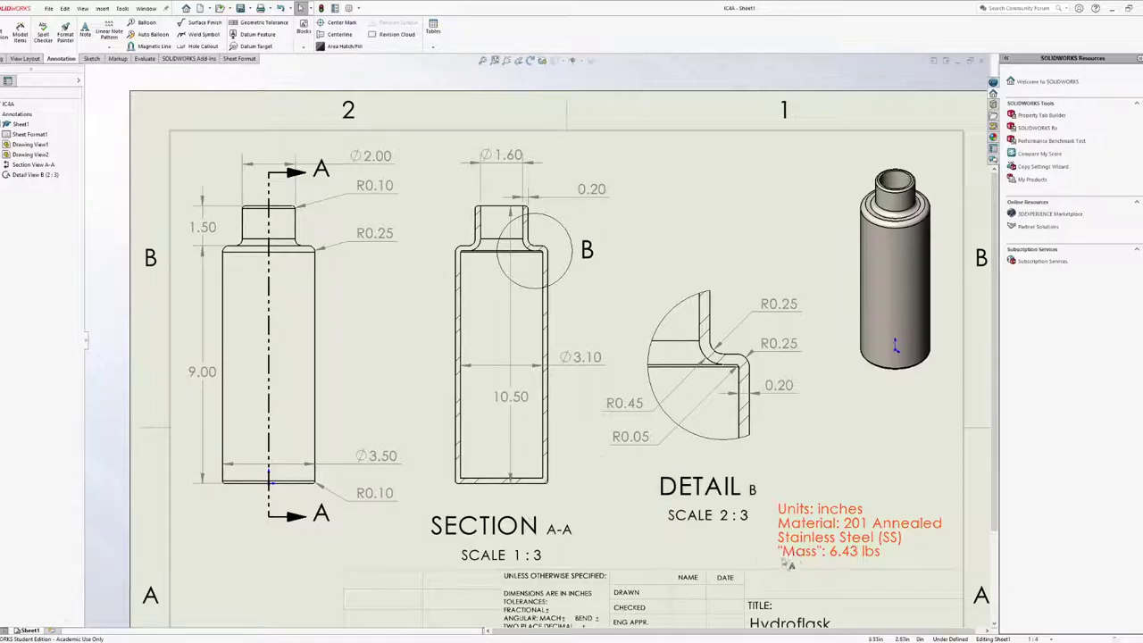
scroll(875, 562, up, 3)
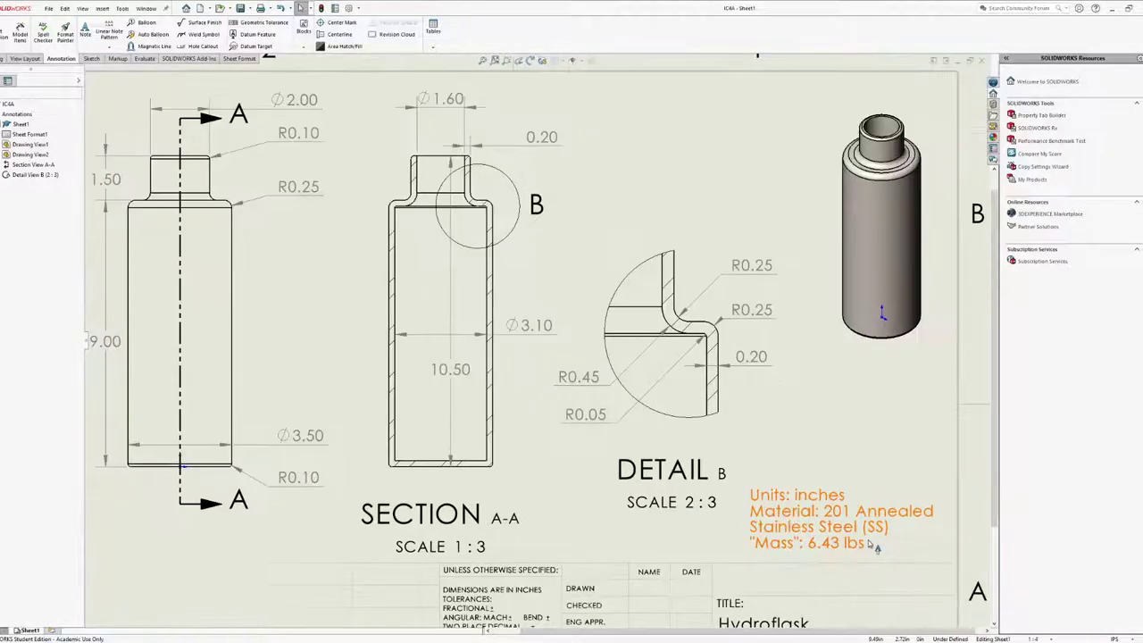
mouse_move(676, 506)
middle_down()
mouse_move(711, 488)
mouse_move(711, 458)
middle_up()
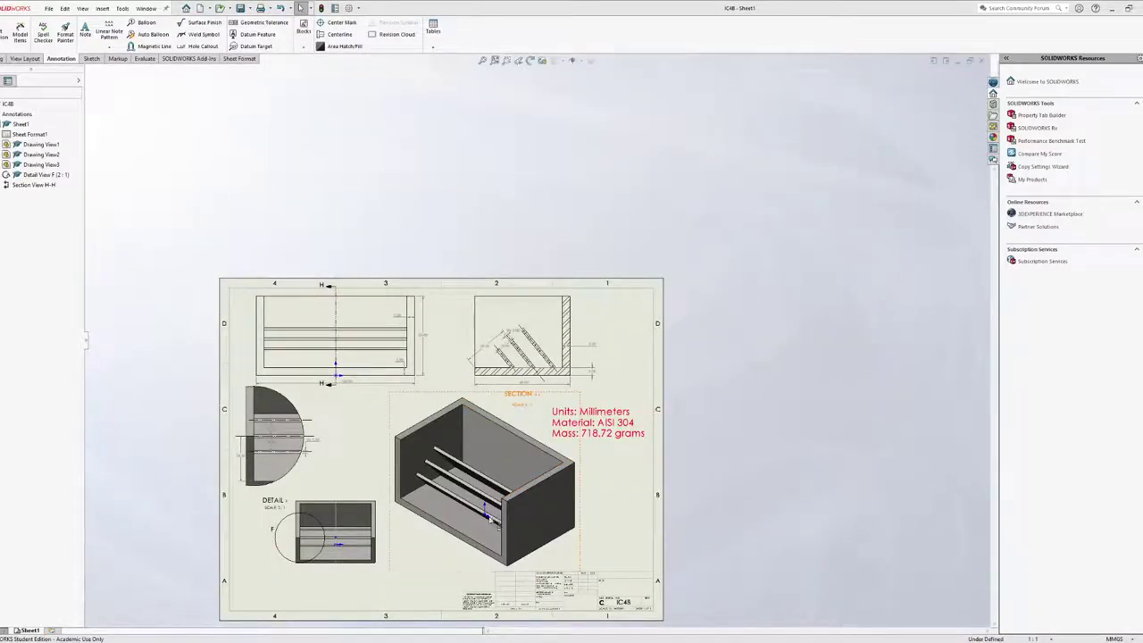
mouse_move(440, 642)
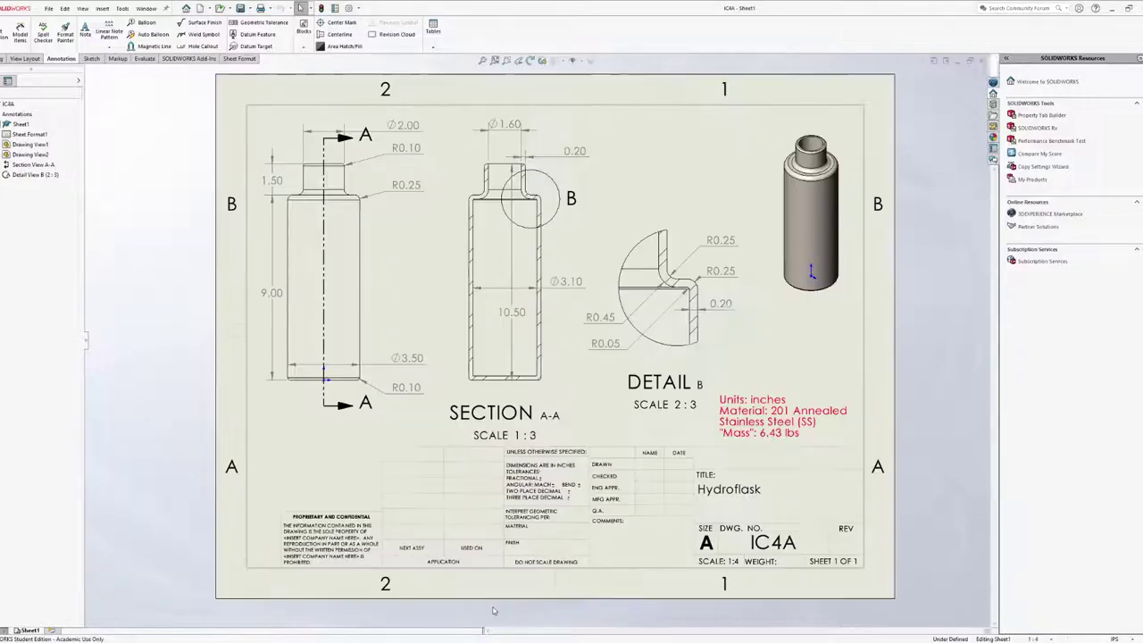
click(441, 642)
scroll(594, 485, up, 1)
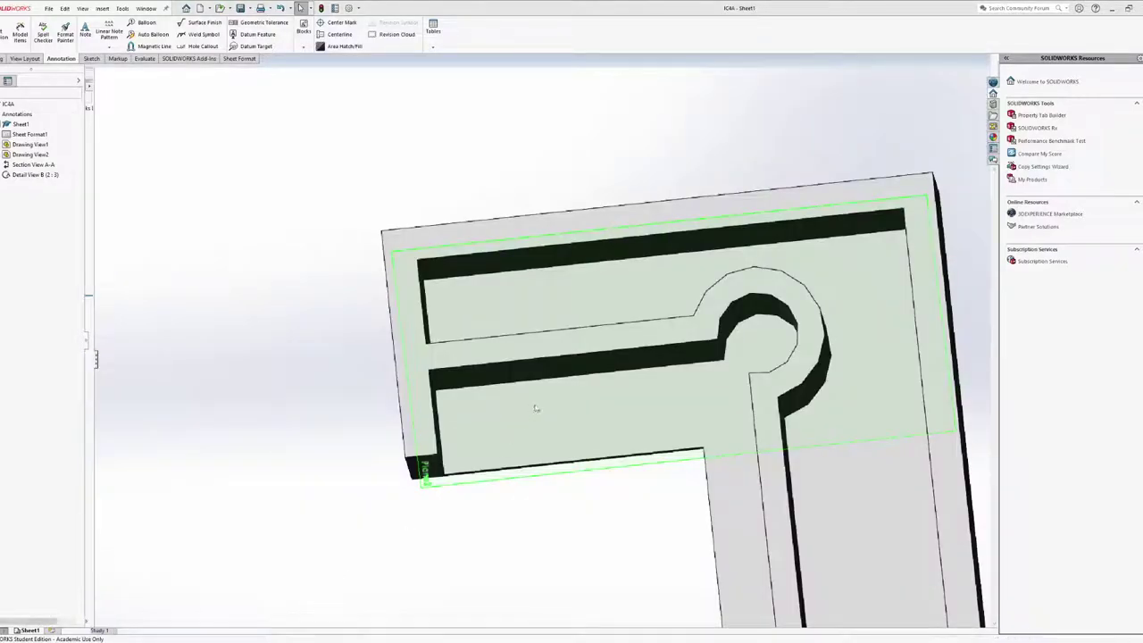
mouse_move(536, 408)
middle_down()
mouse_move(541, 365)
mouse_move(528, 329)
middle_up()
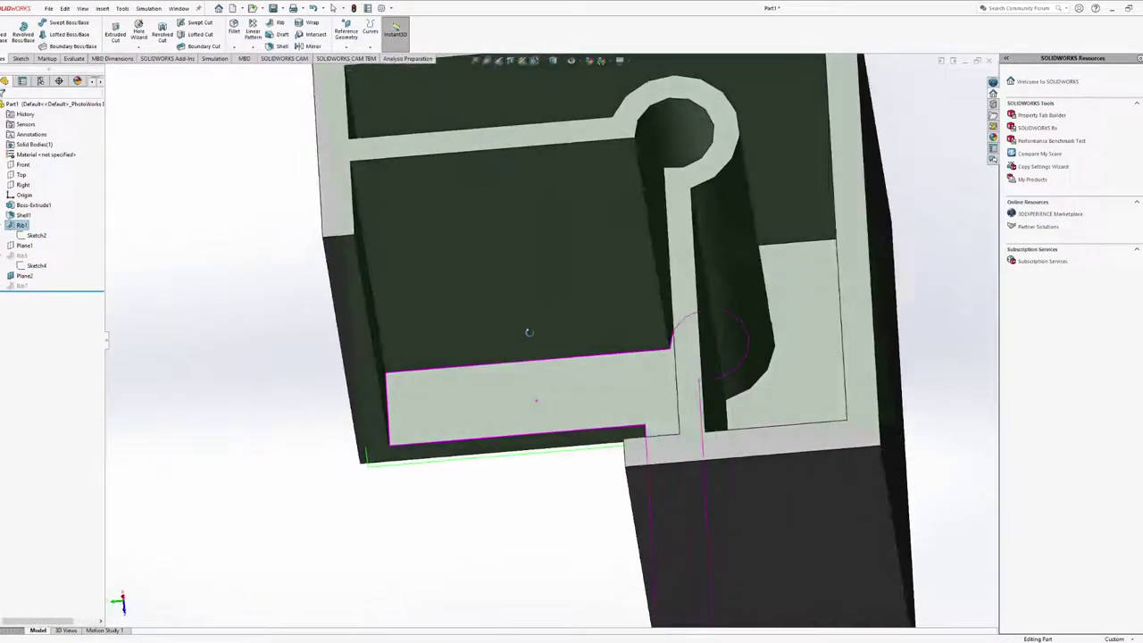
scroll(535, 357, down, 2)
scroll(533, 364, up, 2)
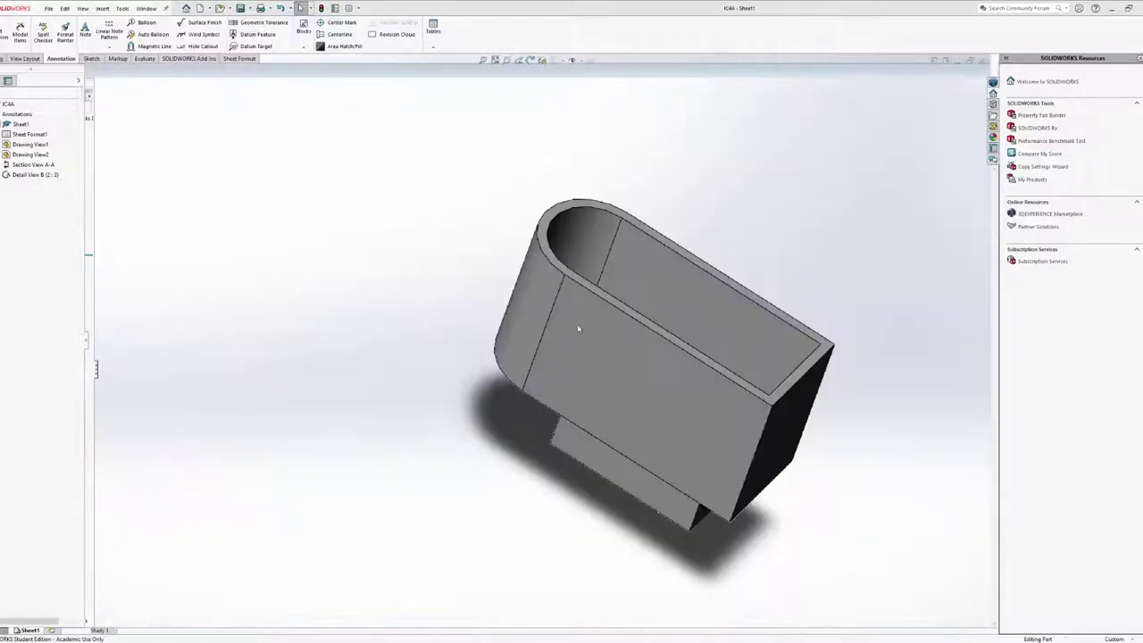
Orbit Part2 and expand Boss-Extrude2 to select Sketch2 (10.00, 40.00, 8.50, 12.00)
mouse_move(586, 327)
middle_down()
mouse_move(491, 416)
mouse_move(543, 255)
mouse_move(542, 215)
mouse_move(645, 301)
mouse_move(697, 222)
mouse_move(699, 149)
mouse_move(688, 174)
middle_up()
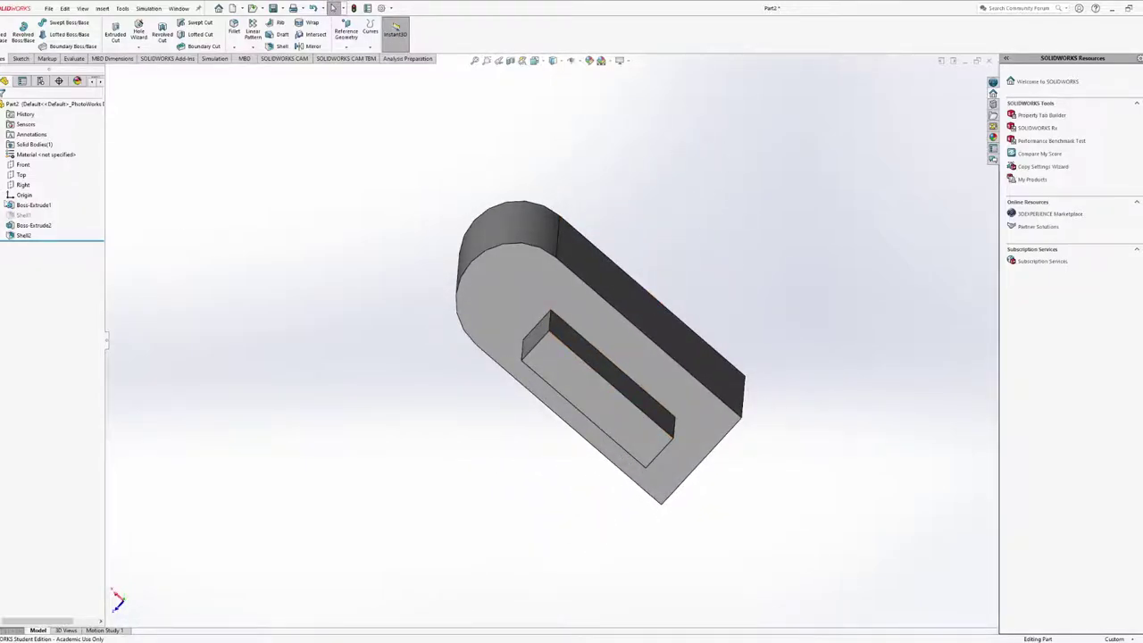
click(27, 225)
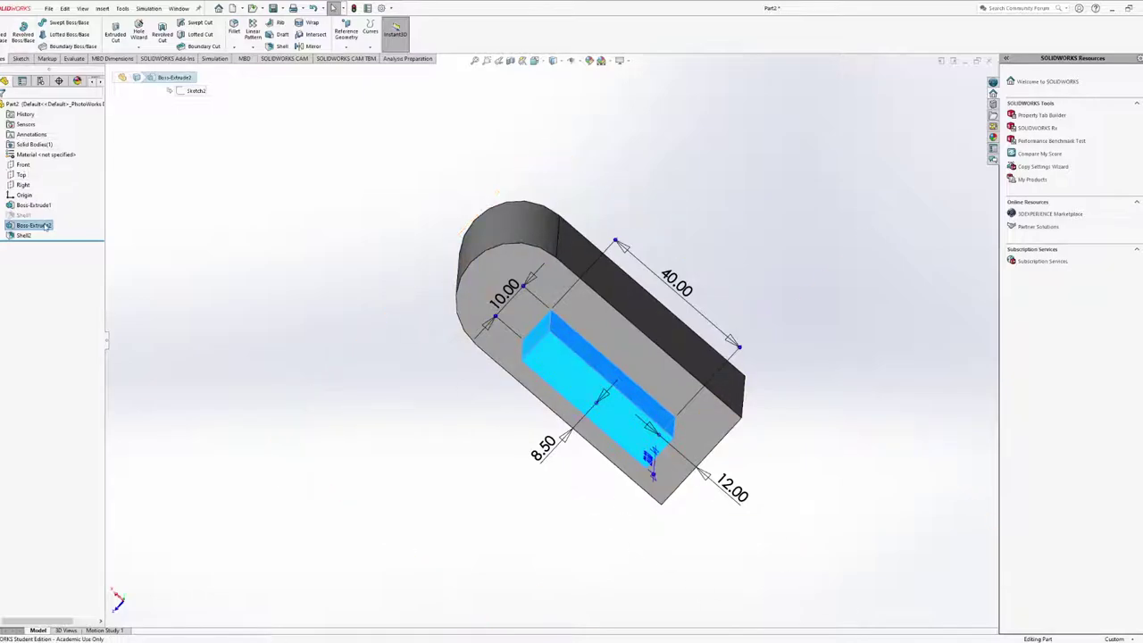
click(4, 225)
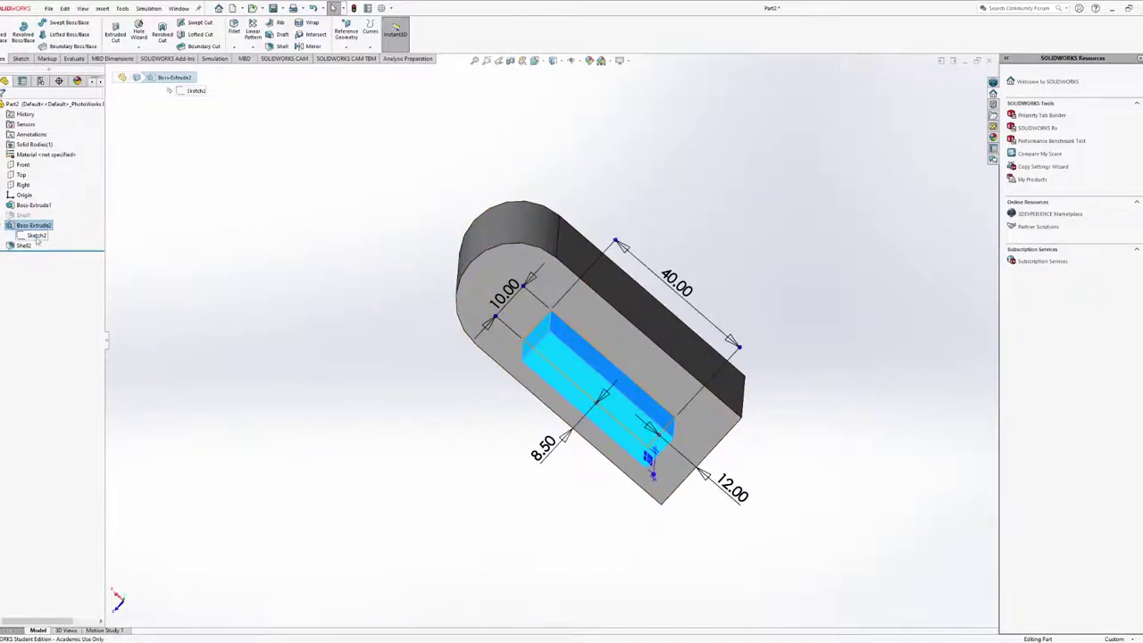
click(36, 235)
Change Sketch2's 10.00 distance to 15 and rebuild the part with Ctrl+B
click(42, 214)
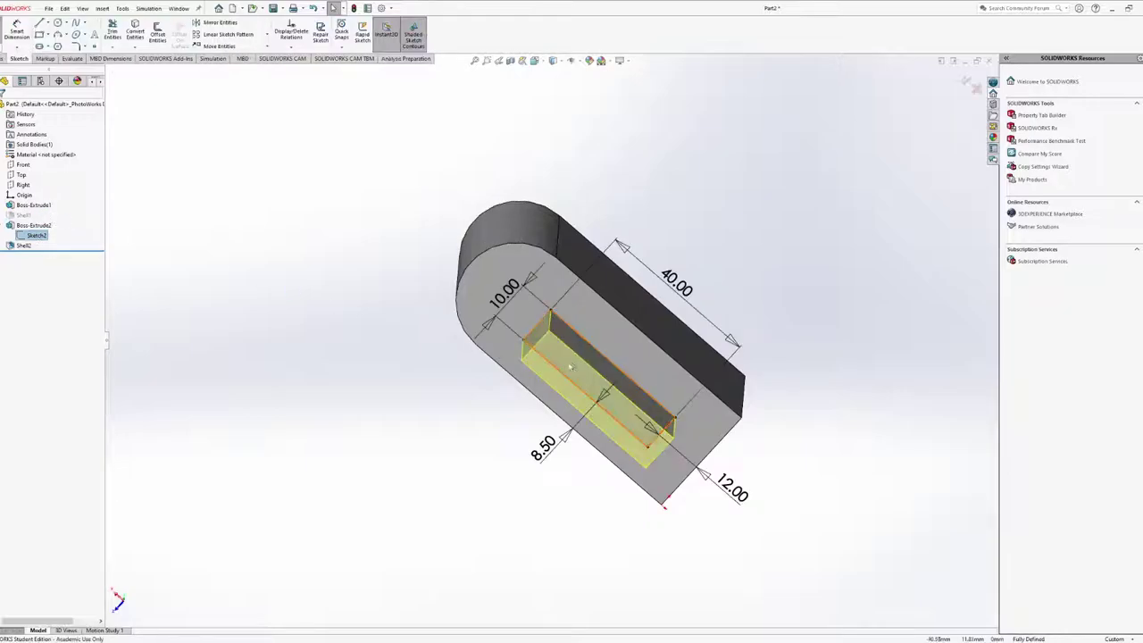
click(509, 293)
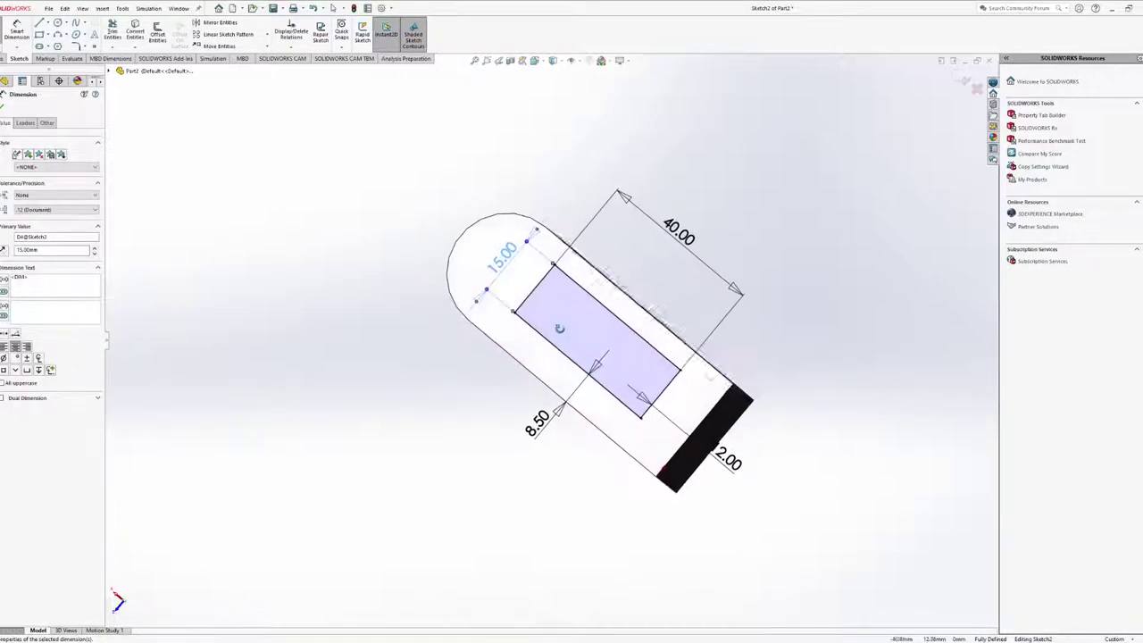
click(3, 107)
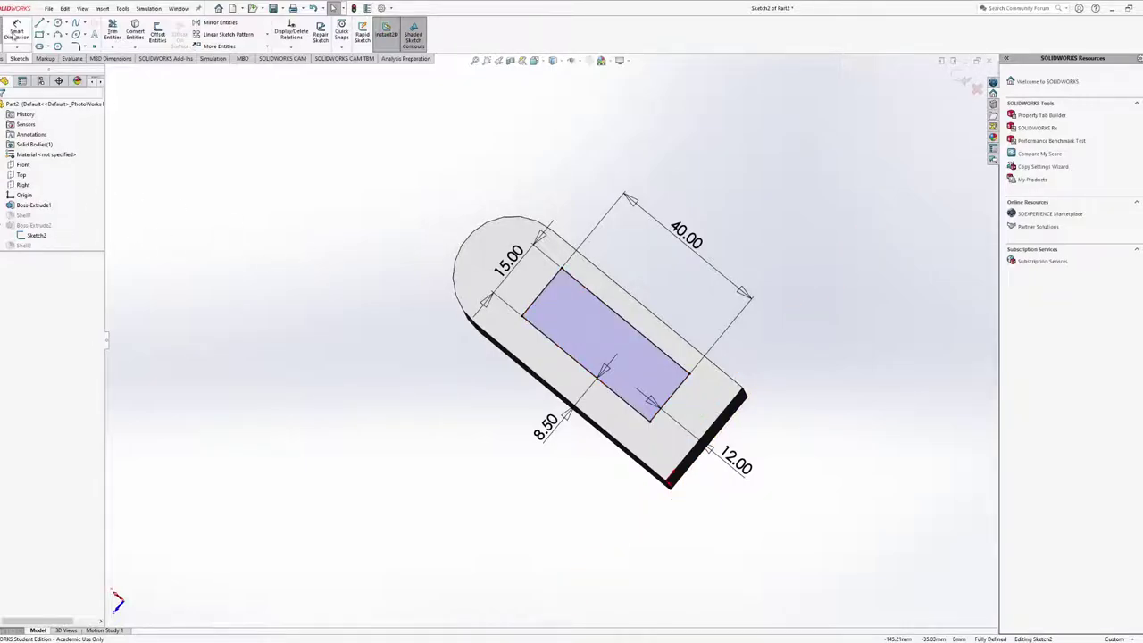
key(ctrl+b)
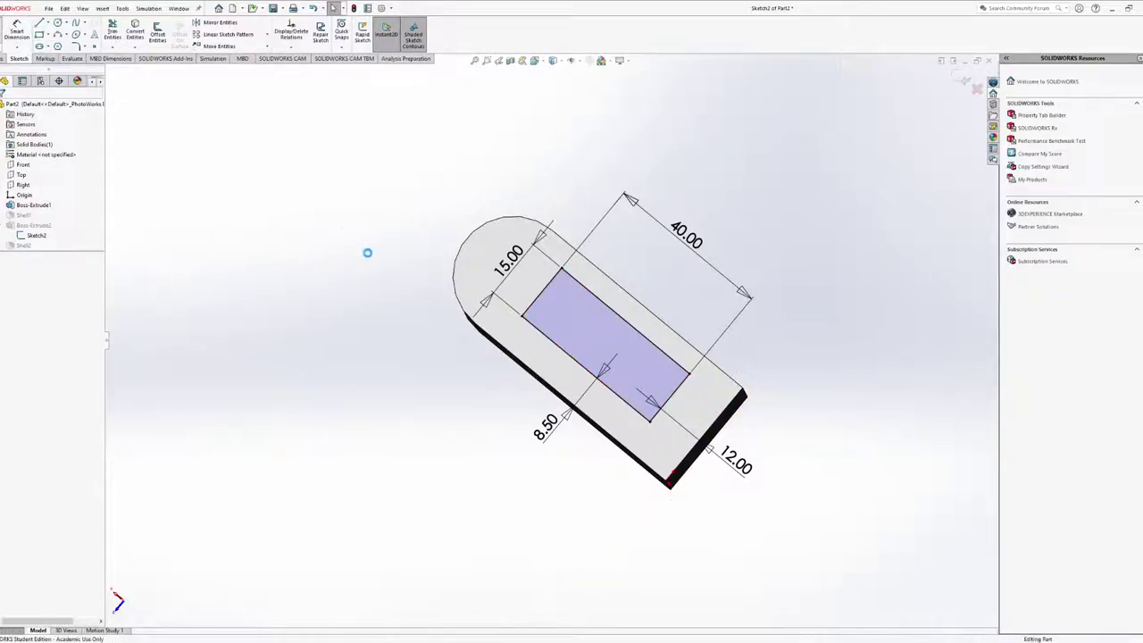
middle_drag(479, 343, 224, 195)
Start a fillet and select the four edges where the raised block meets the base
click(234, 29)
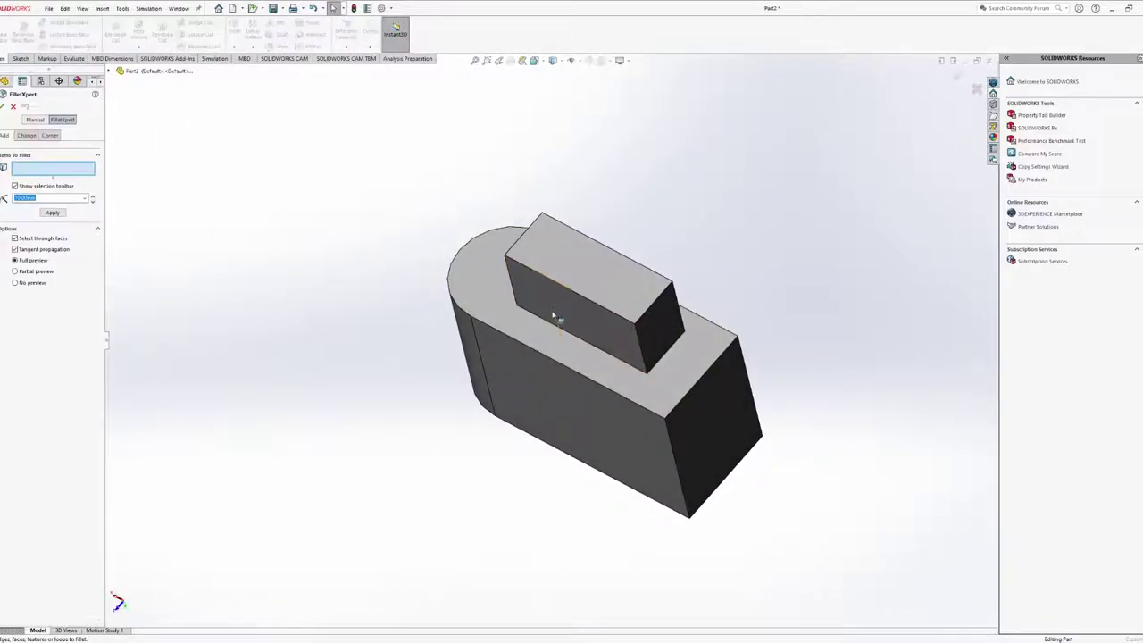
scroll(586, 376, down, 5)
ctrl+middle_drag(586, 376, 517, 356)
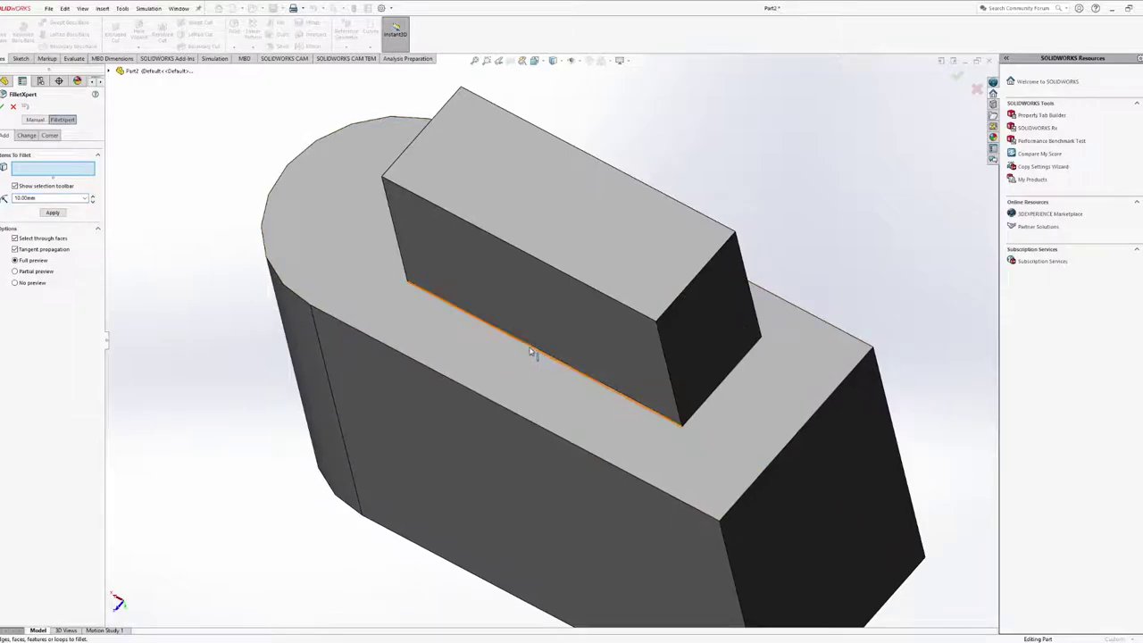
click(531, 349)
click(721, 399)
middle_drag(722, 399, 717, 426)
click(743, 301)
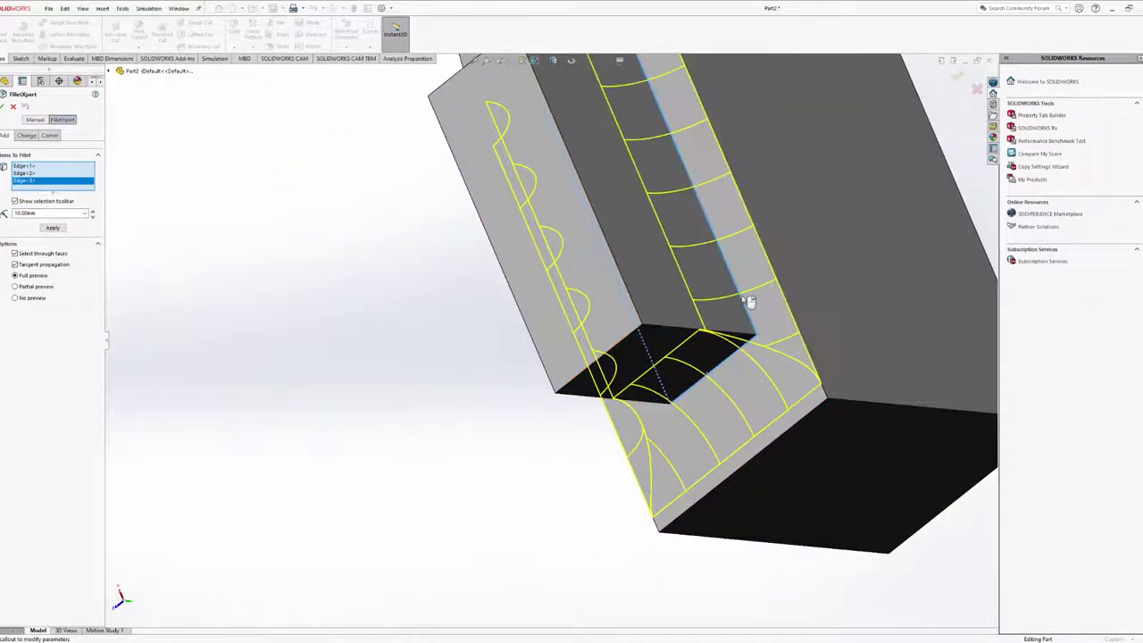
middle_drag(740, 300, 832, 383)
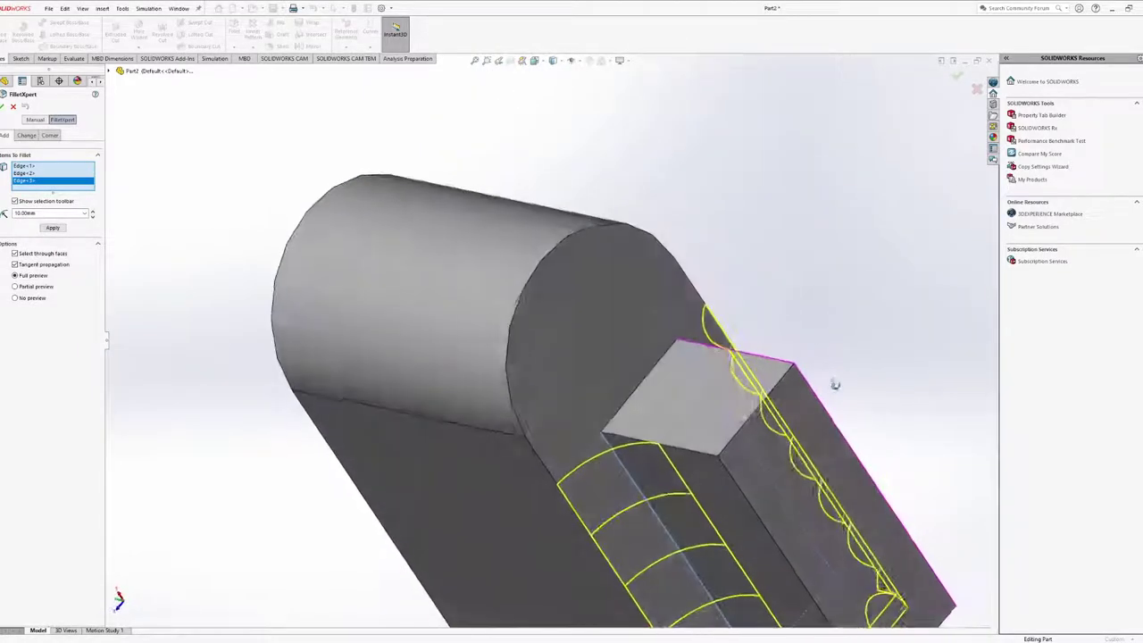
click(630, 418)
middle_drag(630, 417, 86, 318)
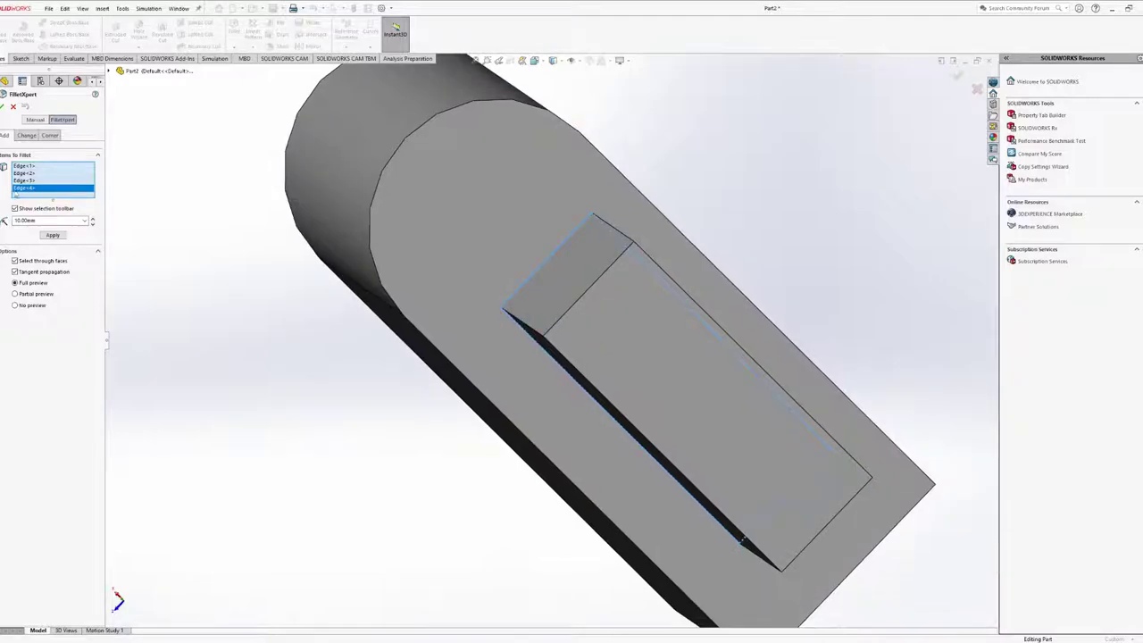
Edit the fillet radius, ending at 3 mm, and check the preview from above
double_click(32, 220)
text(5)
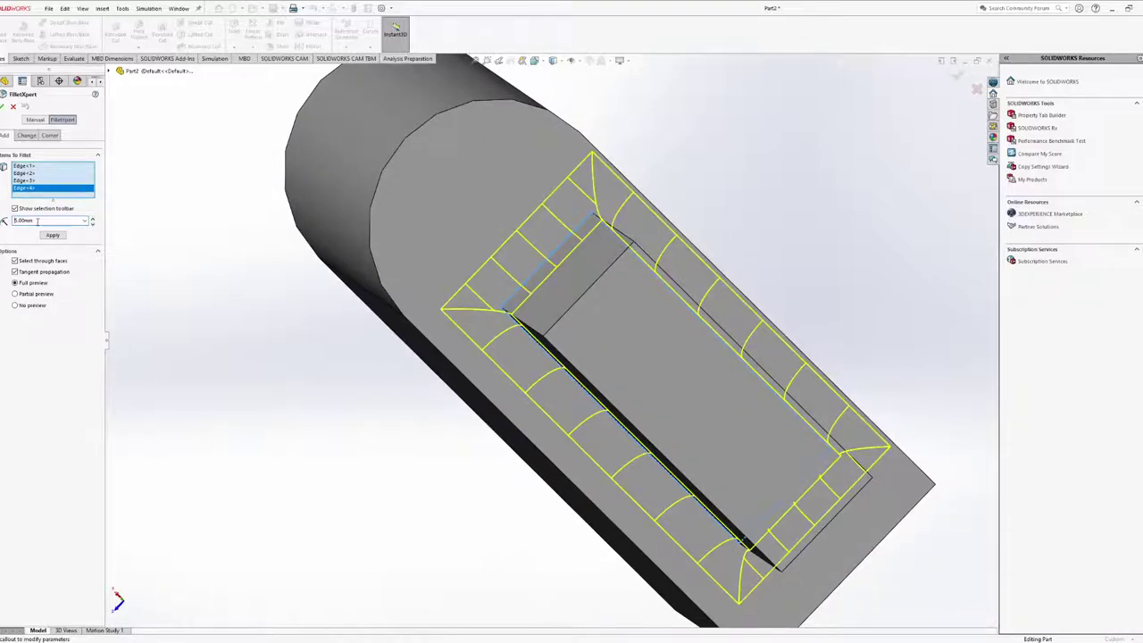
double_click(37, 220)
middle_drag(379, 406, 16, 124)
Apply the 3 mm Fillet1 and orbit to inspect it and the hollow open face
click(2, 105)
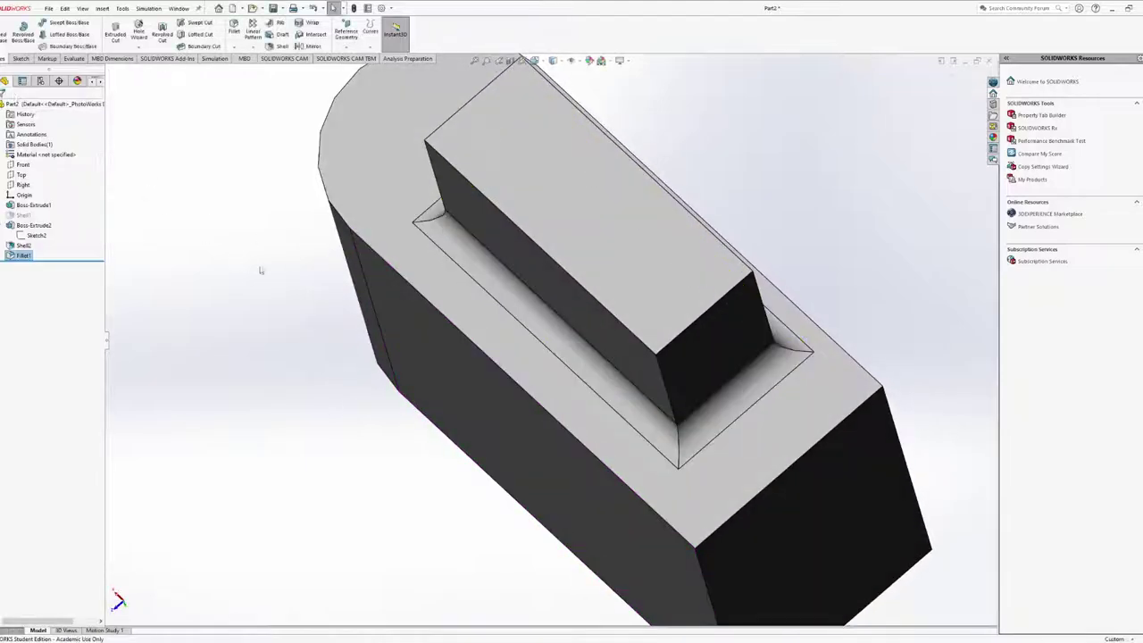
middle_drag(258, 255, 348, 257)
scroll(490, 306, down, 3)
scroll(480, 321, up, 8)
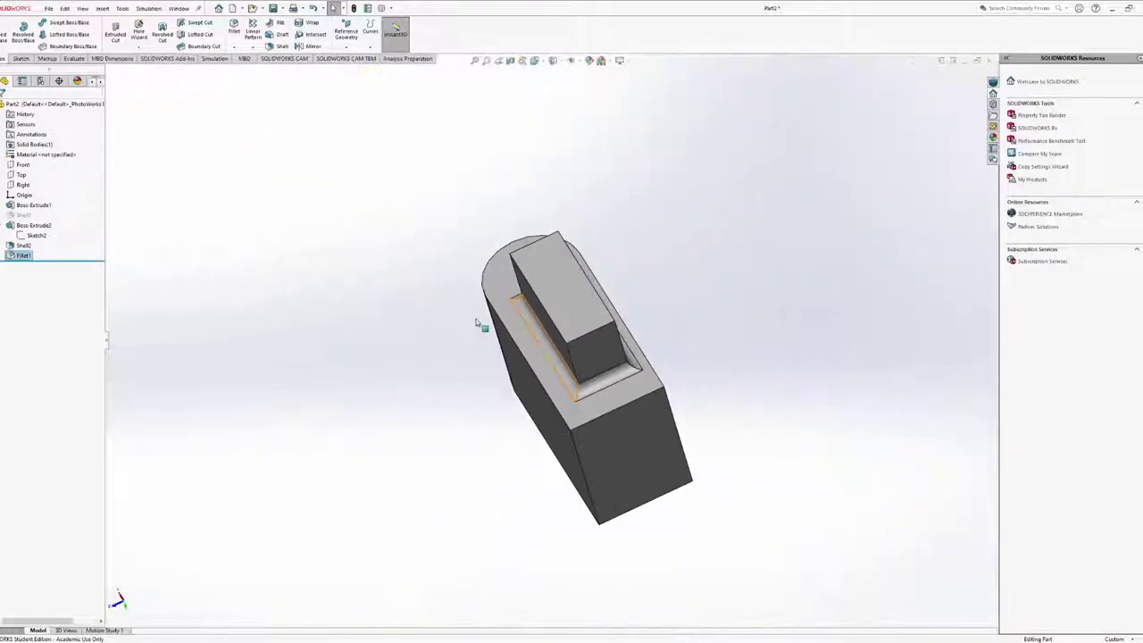
mouse_move(479, 322)
middle_down()
mouse_move(500, 309)
mouse_move(489, 314)
middle_up()
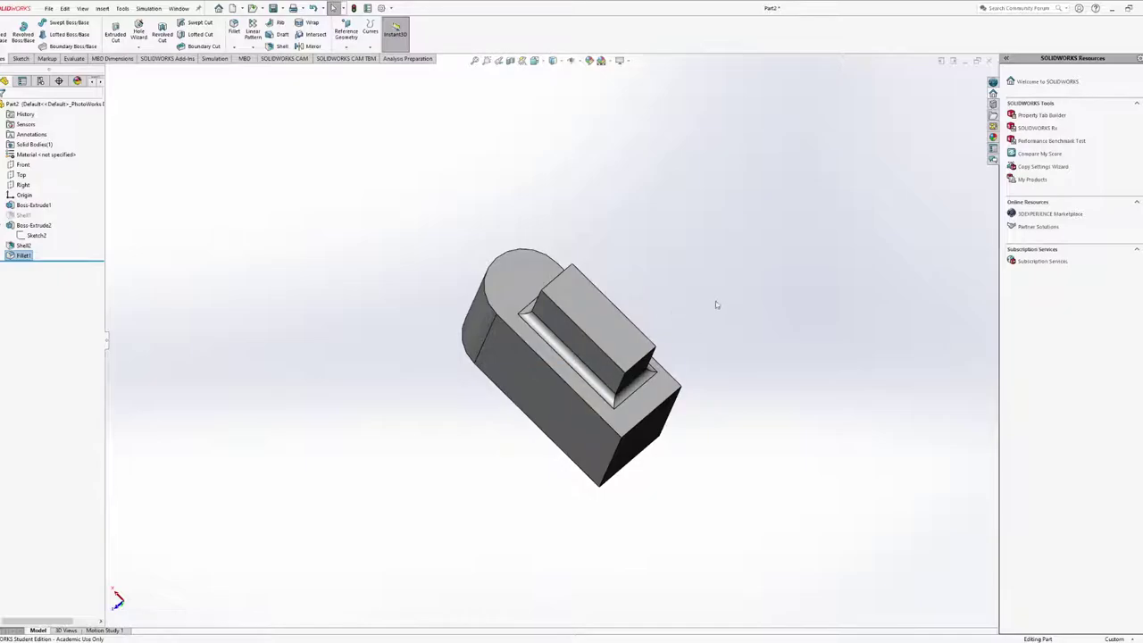
middle_drag(715, 304, 411, 331)
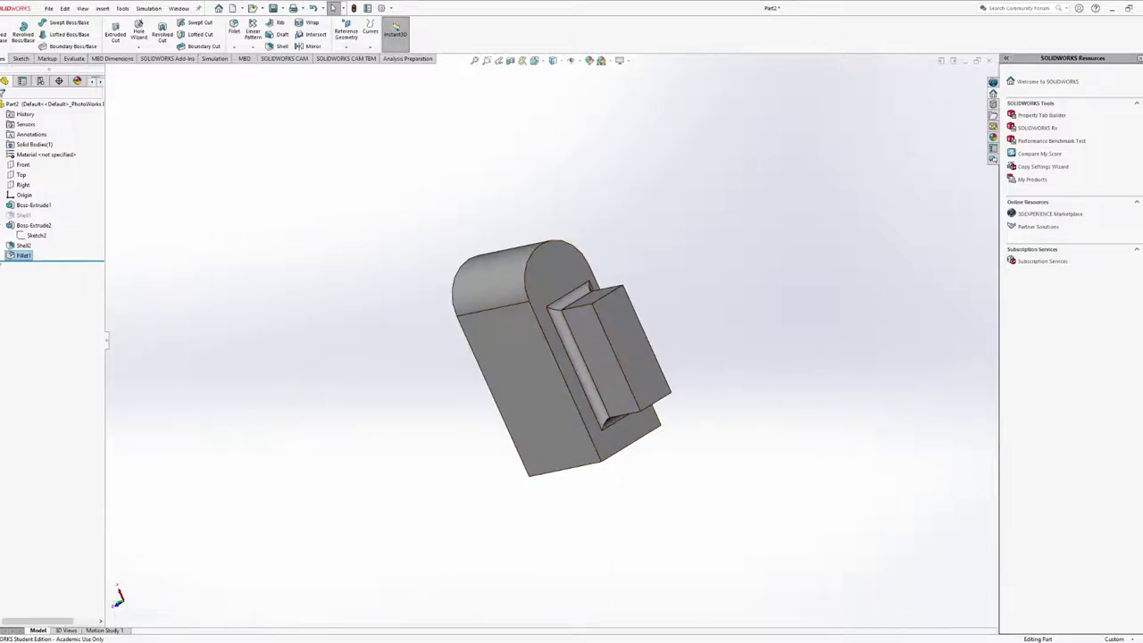
Suppress Shell2 so Part2 is solid again, then check its back face
click(20, 247)
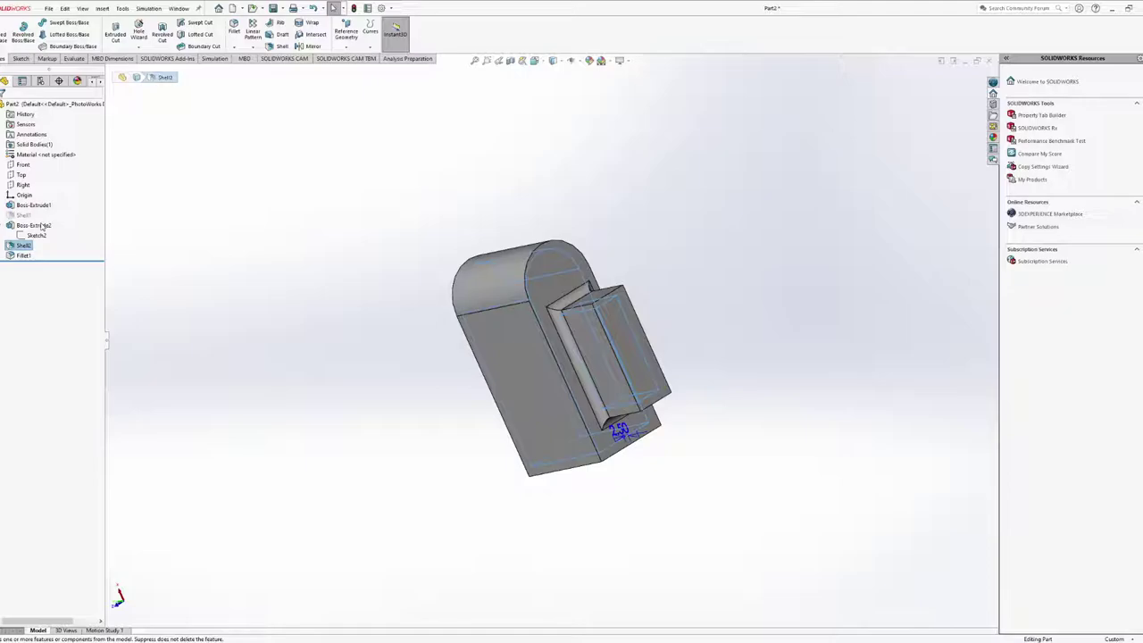
click(42, 227)
middle_drag(536, 375, 594, 310)
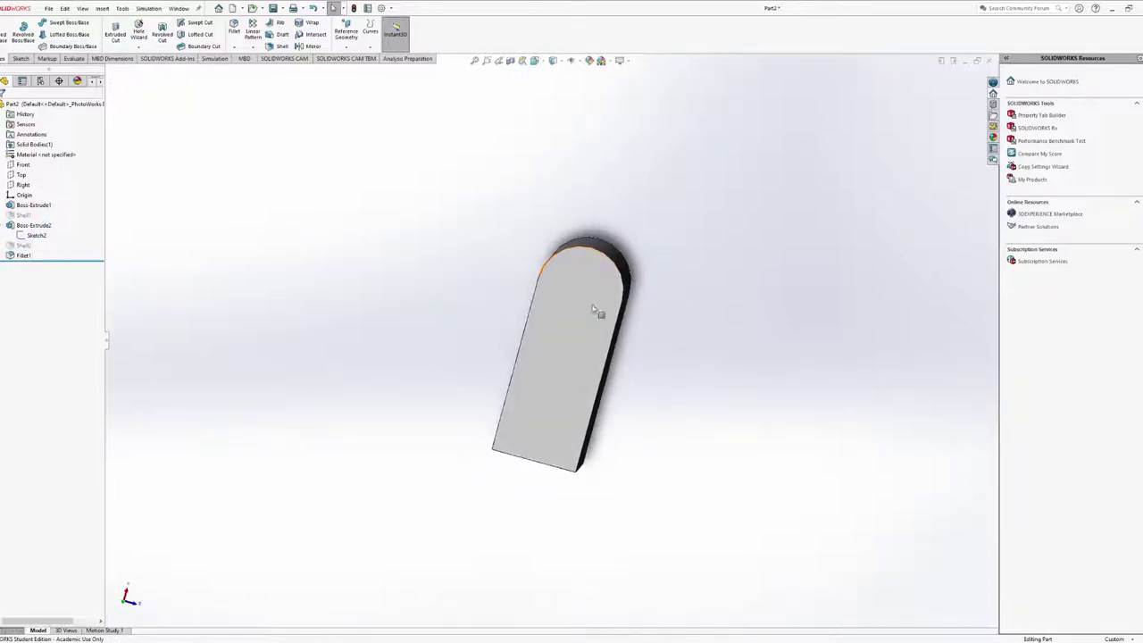
click(594, 310)
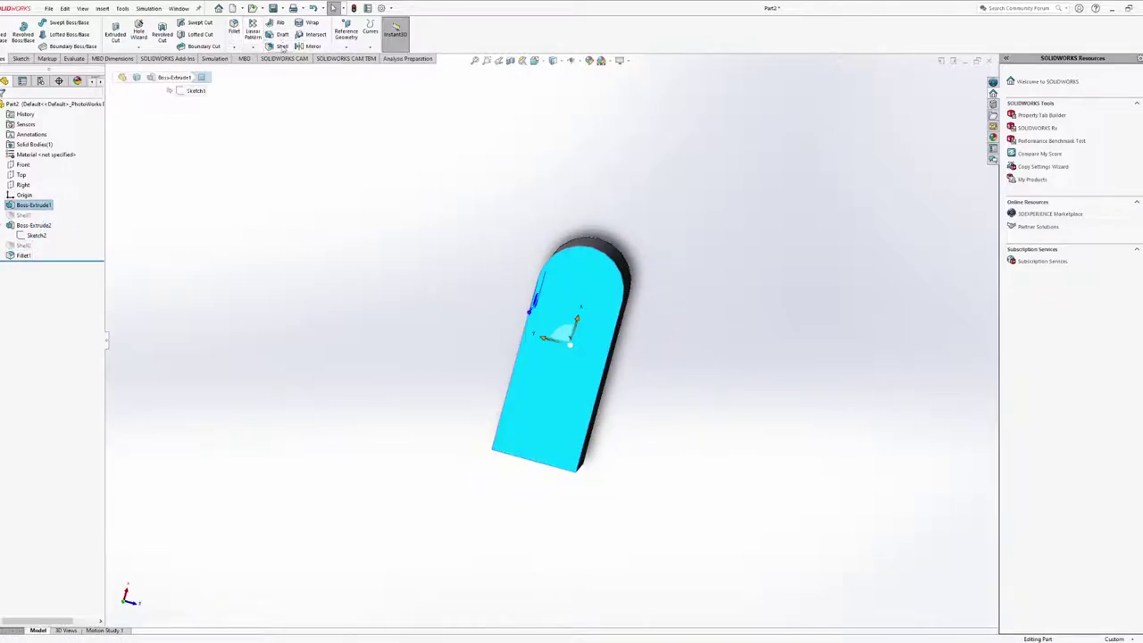
key(Escape)
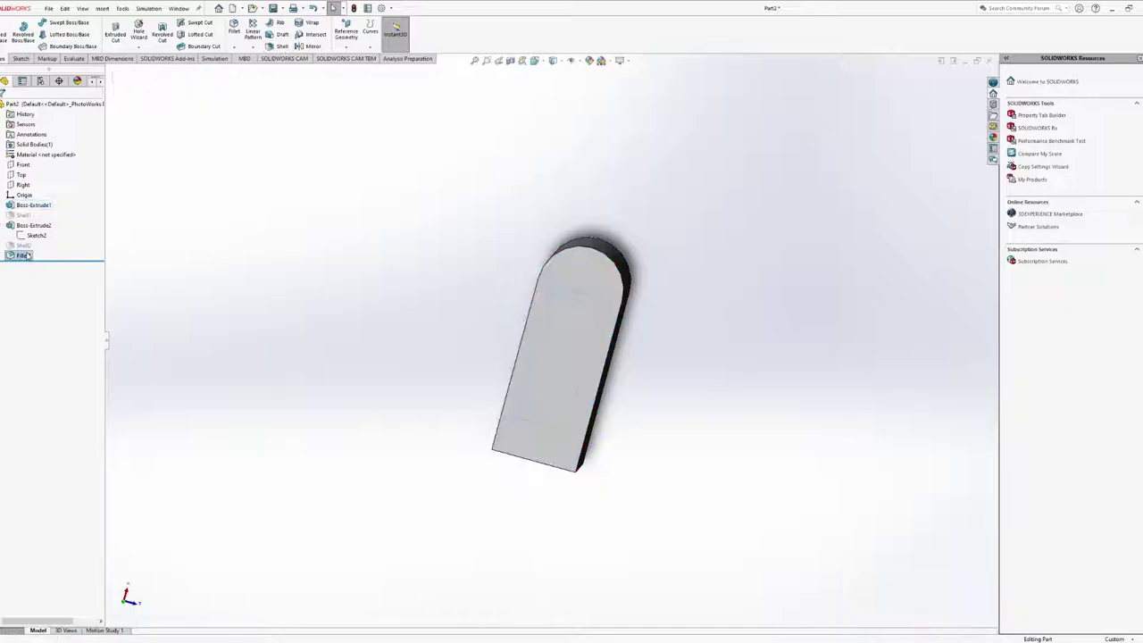
Abandon the first shell attempt and create a 2.50 mm shell open at the front face
click(22, 245)
click(31, 214)
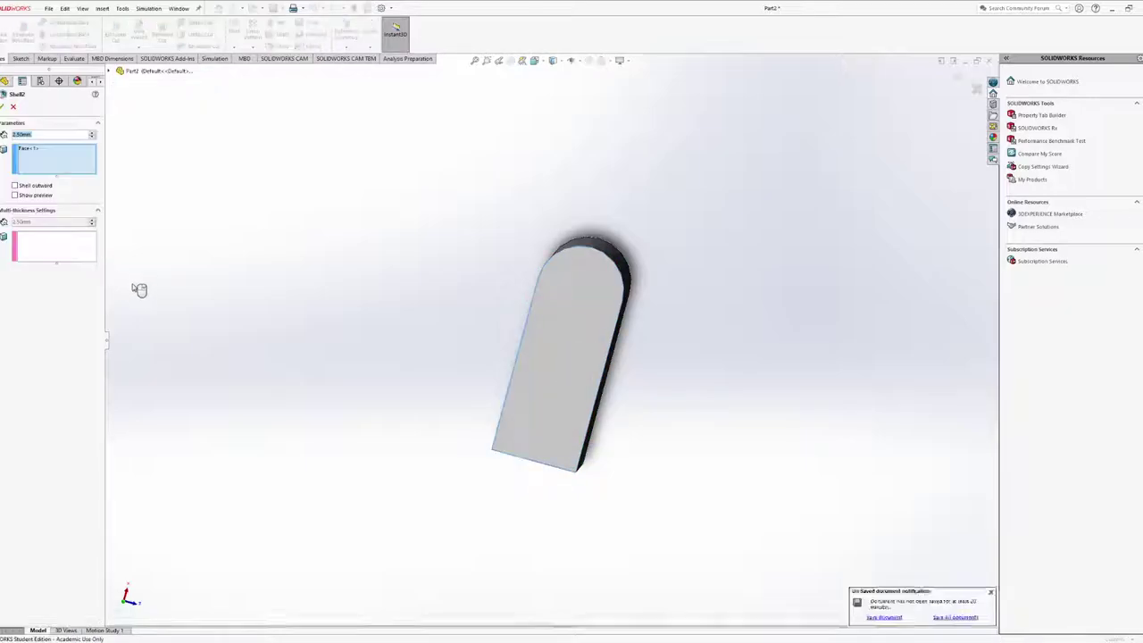
key(Escape)
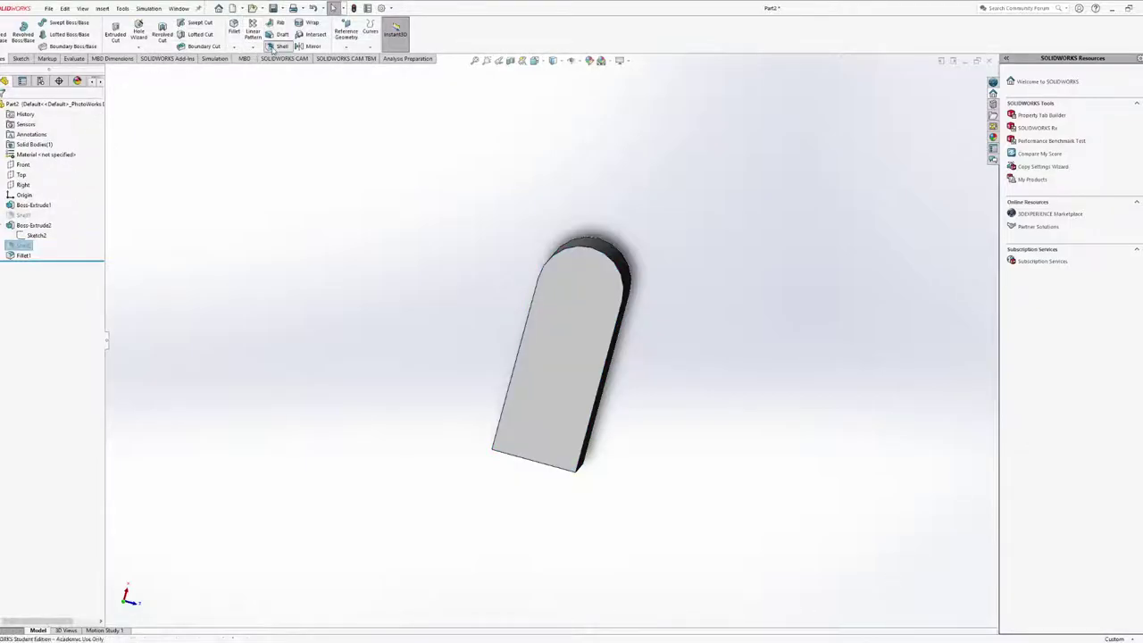
click(276, 45)
click(535, 347)
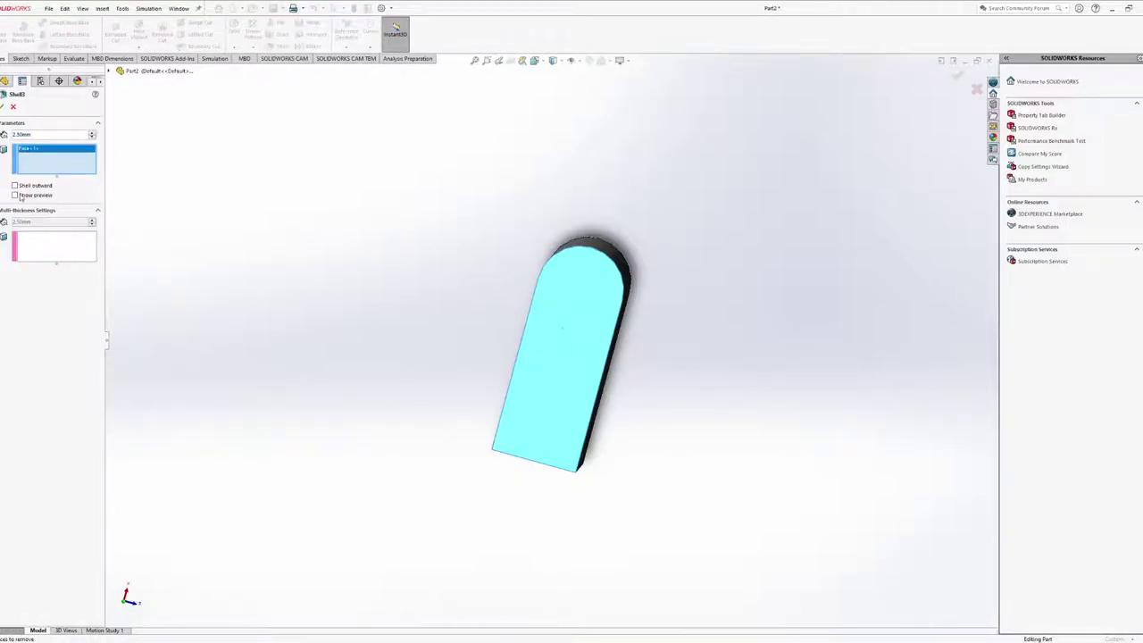
click(5, 106)
Orbit into the hollow and select the inner fillet faces to check radius and wall thickness
scroll(416, 377, down, 6)
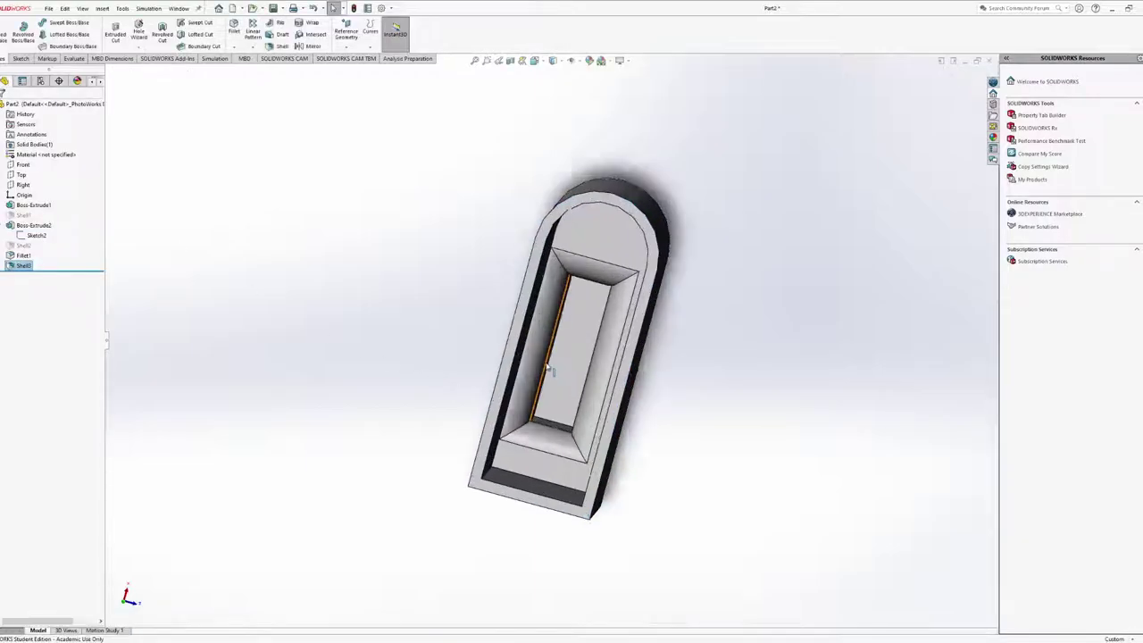
mouse_move(572, 295)
middle_down()
mouse_move(582, 276)
mouse_move(584, 313)
middle_up()
click(643, 350)
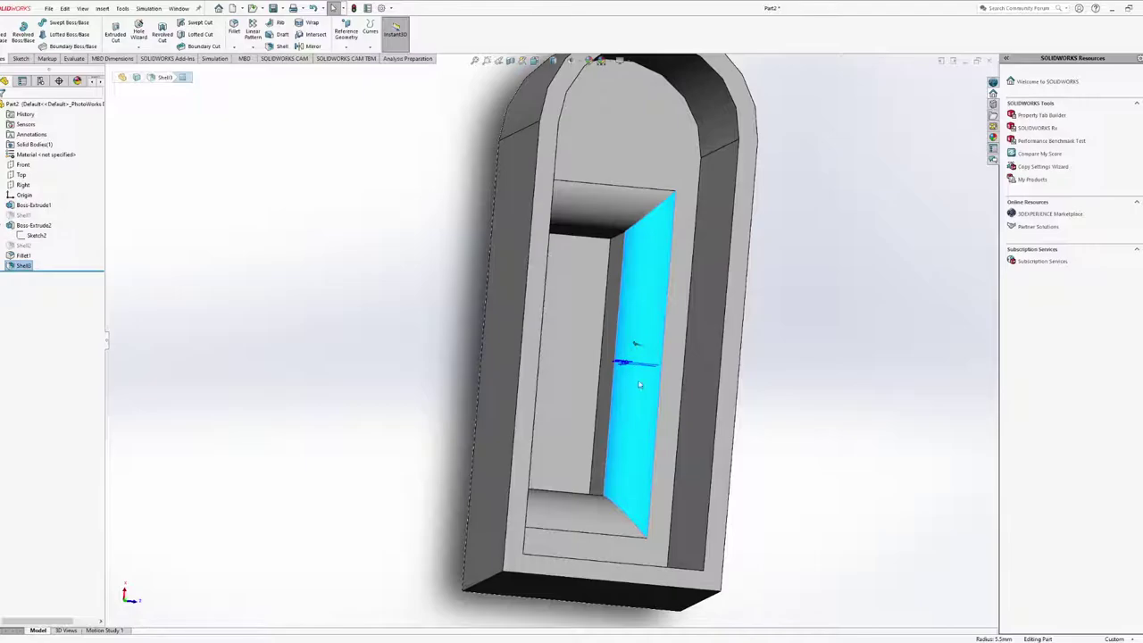
middle_drag(639, 384, 584, 306)
click(598, 339)
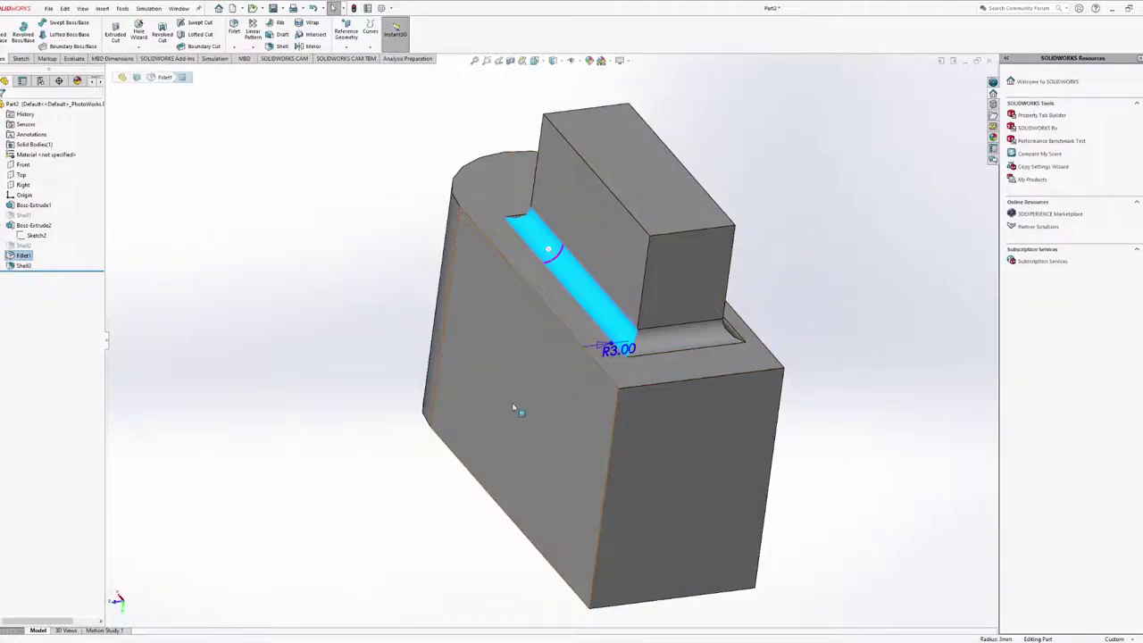
middle_drag(514, 408, 619, 346)
click(616, 327)
scroll(611, 371, down, 3)
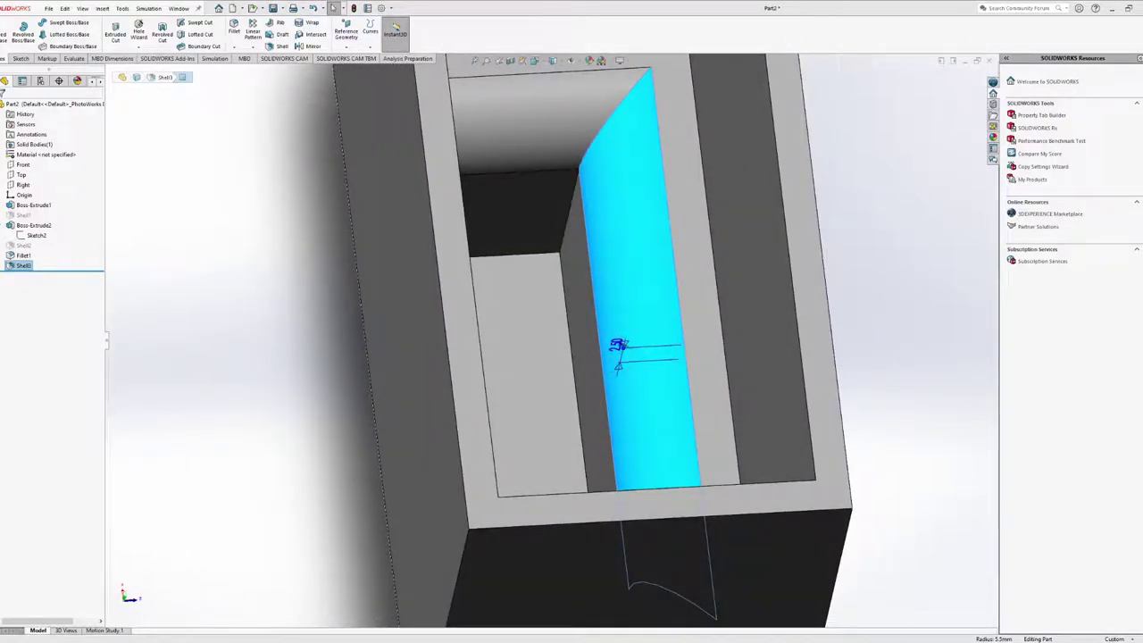
middle_drag(656, 323, 625, 375)
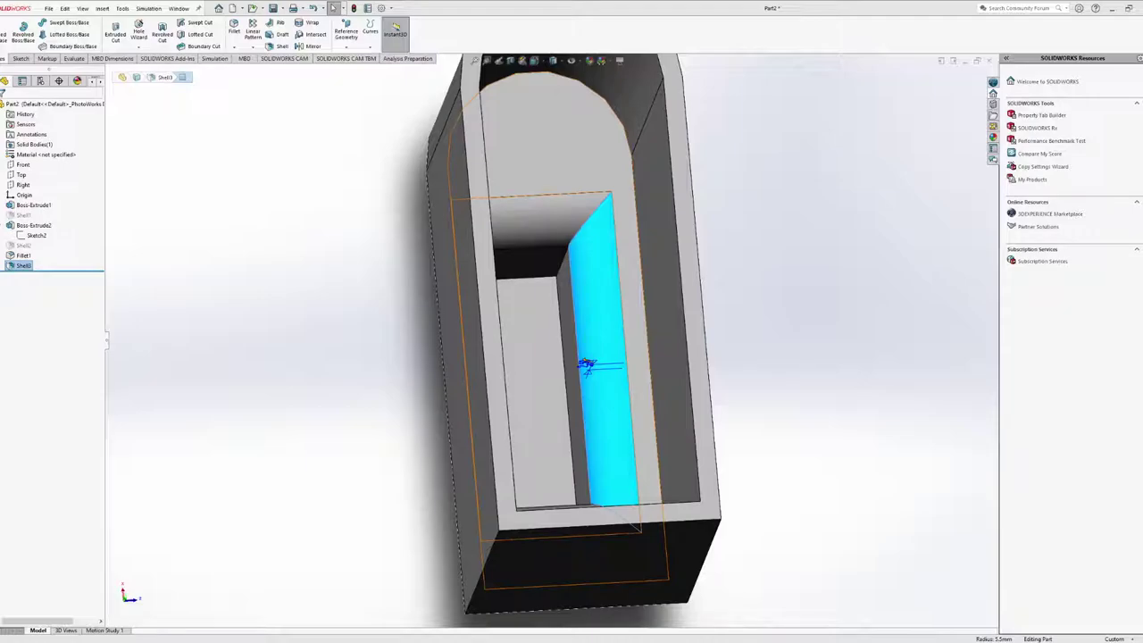
middle_drag(625, 375, 548, 196)
Create a zonal section view of Part2 offset 21 mm and accept it
click(511, 63)
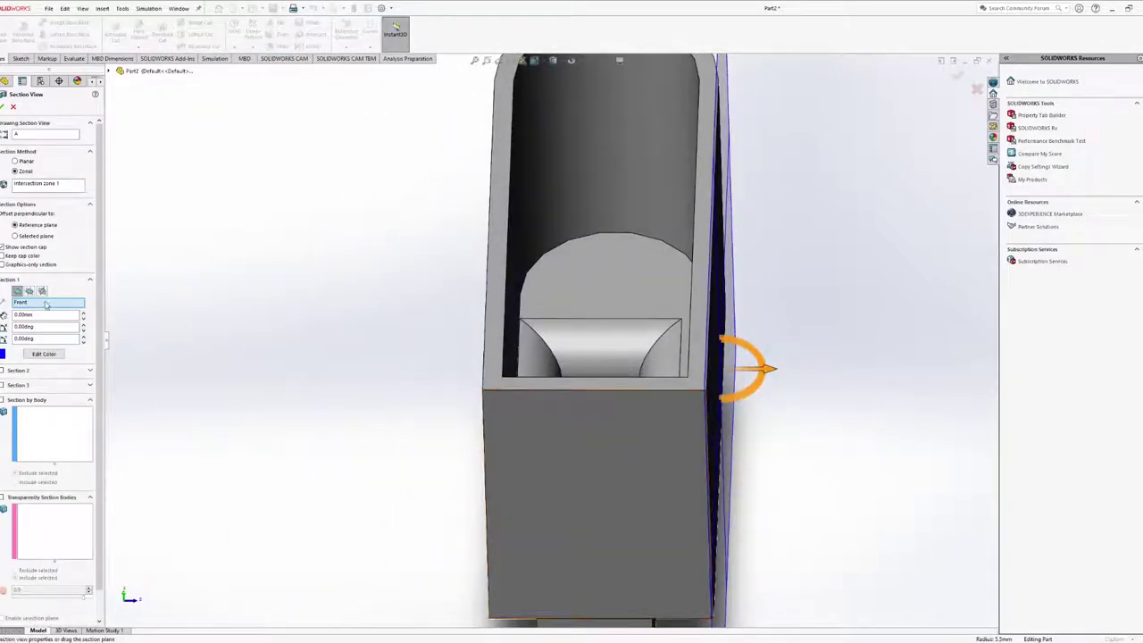
click(29, 292)
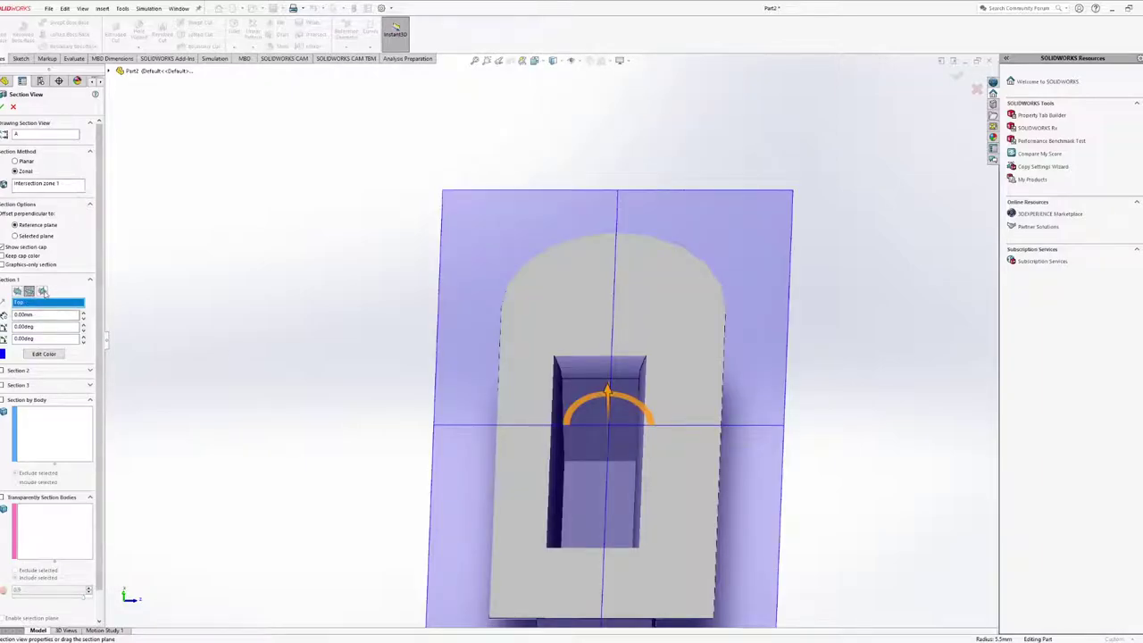
click(42, 291)
middle_drag(364, 368, 525, 406)
drag(525, 406, 347, 275)
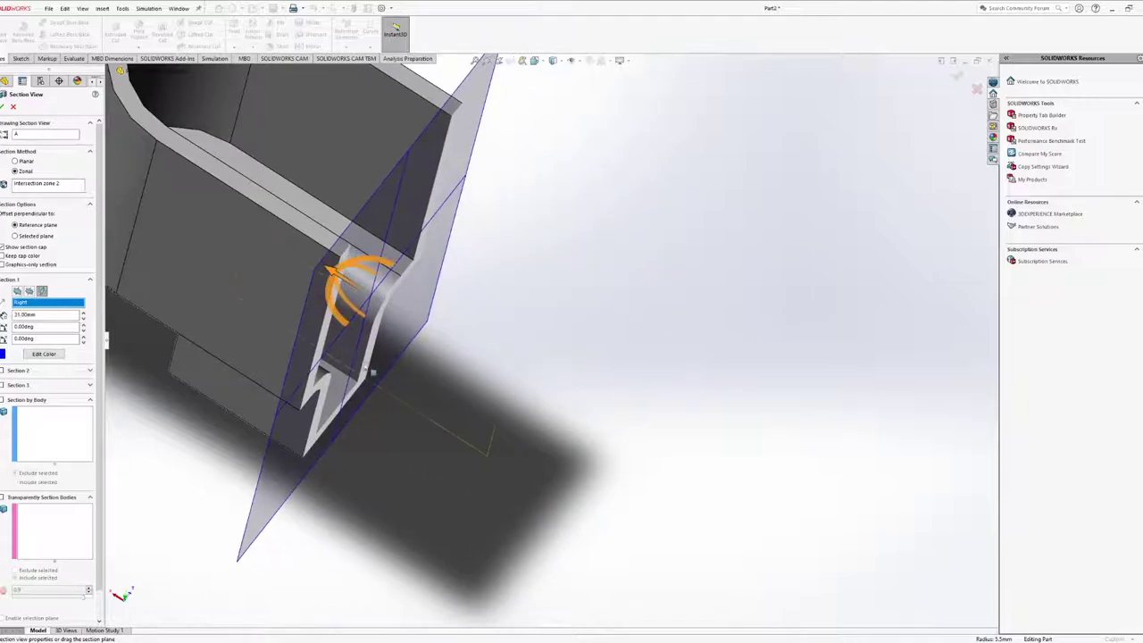
middle_drag(347, 275, 304, 294)
click(3, 106)
Select the neck fillet face to show the 2.50 Shell3 thickness and orbit around it
scroll(523, 523, down, 8)
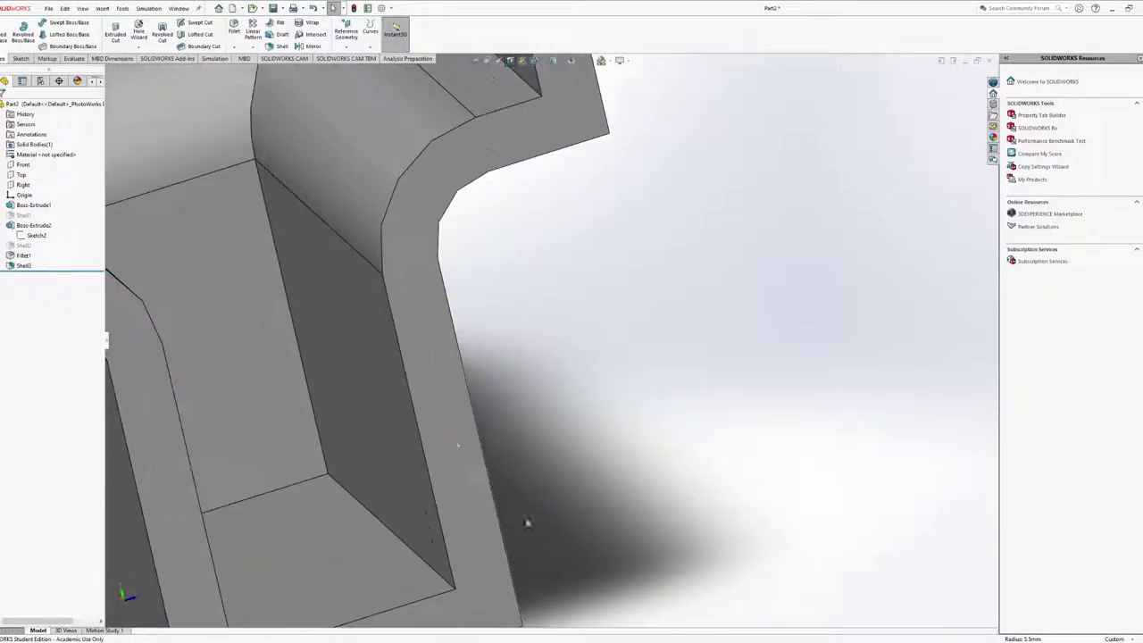
scroll(445, 342, up, 5)
scroll(484, 348, down, 2)
click(486, 366)
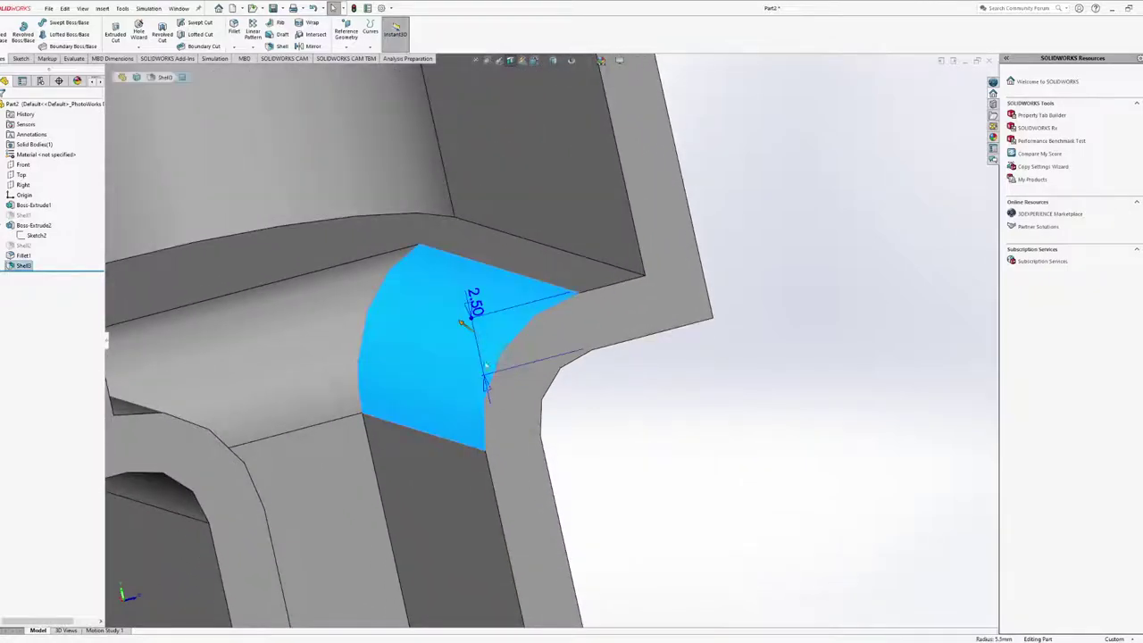
middle_drag(613, 489, 787, 577)
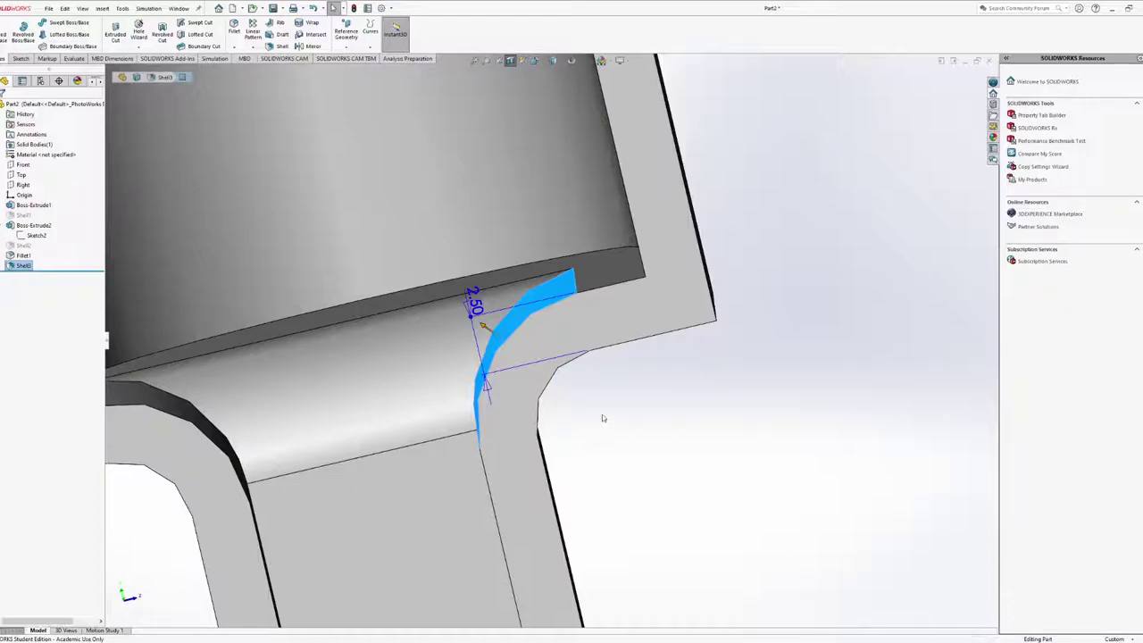
mouse_move(602, 415)
middle_down()
mouse_move(602, 401)
mouse_move(592, 416)
middle_up()
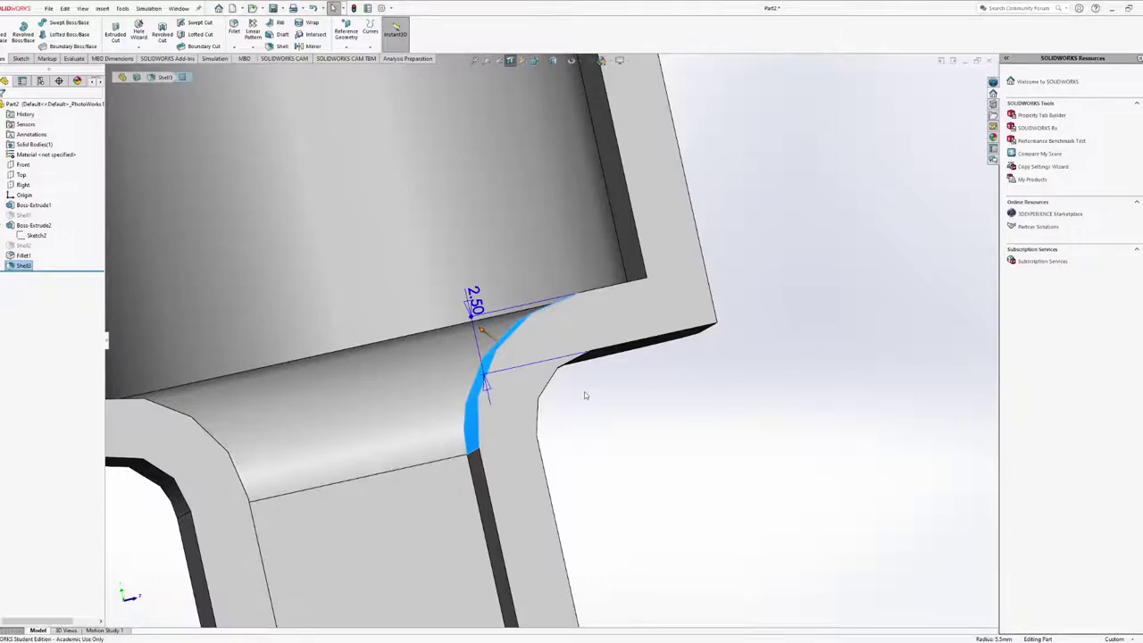
middle_drag(582, 390, 550, 397)
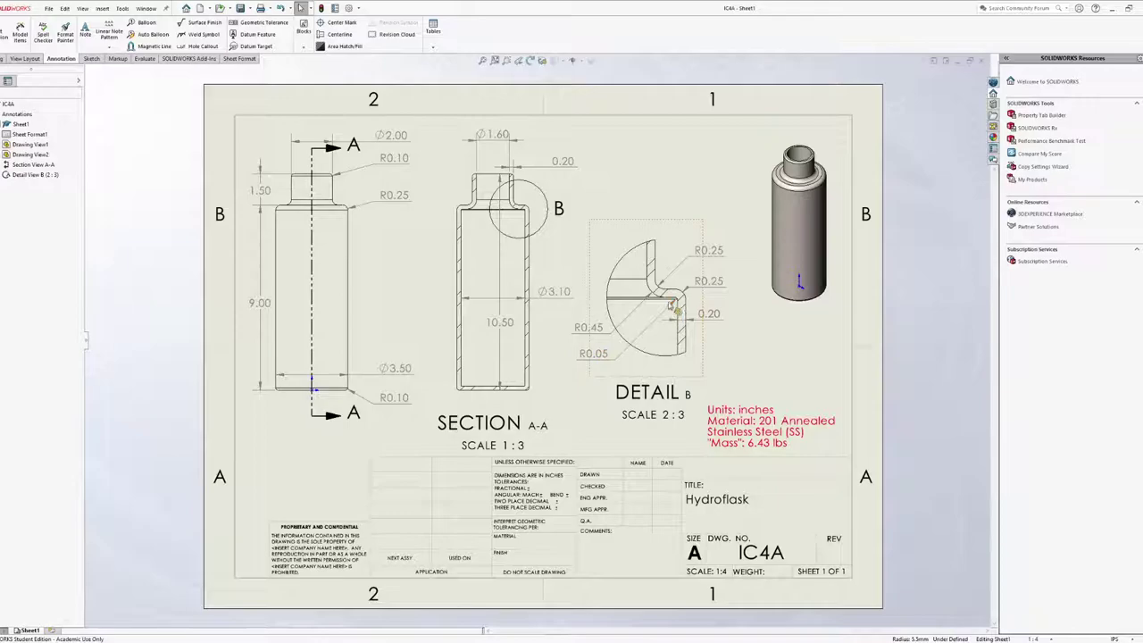
Bring the Part2 sectioned neck-wall close-up, with its curved fillet corner, back into view
scroll(438, 356, up, 3)
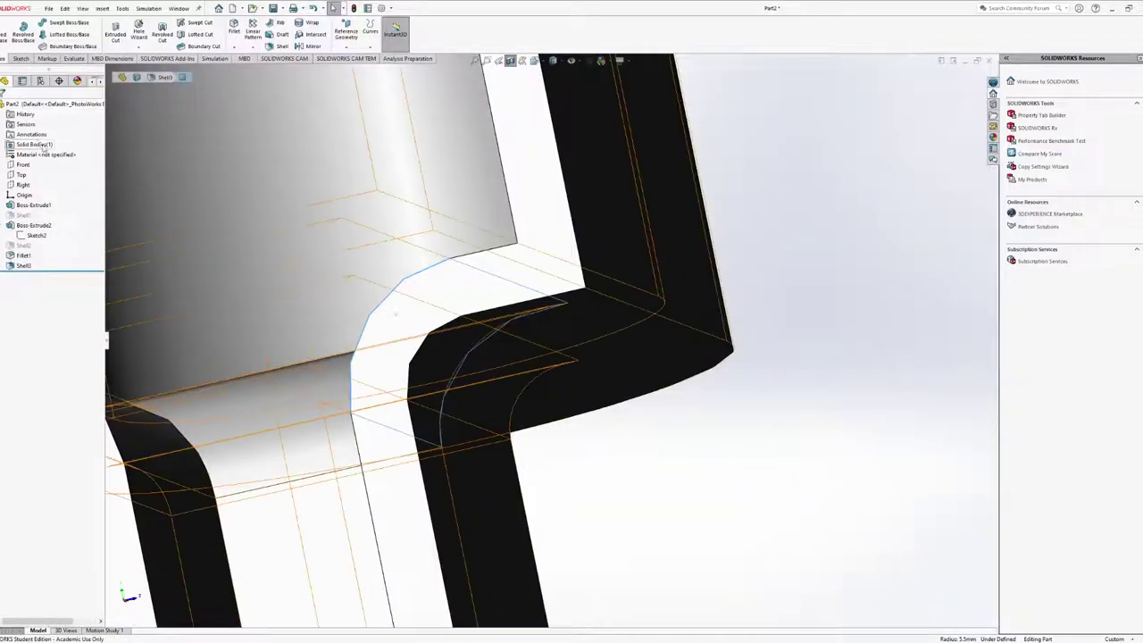
Set Part2's unassigned material to AISI 1020, then view the whole part at an angle
click(40, 154)
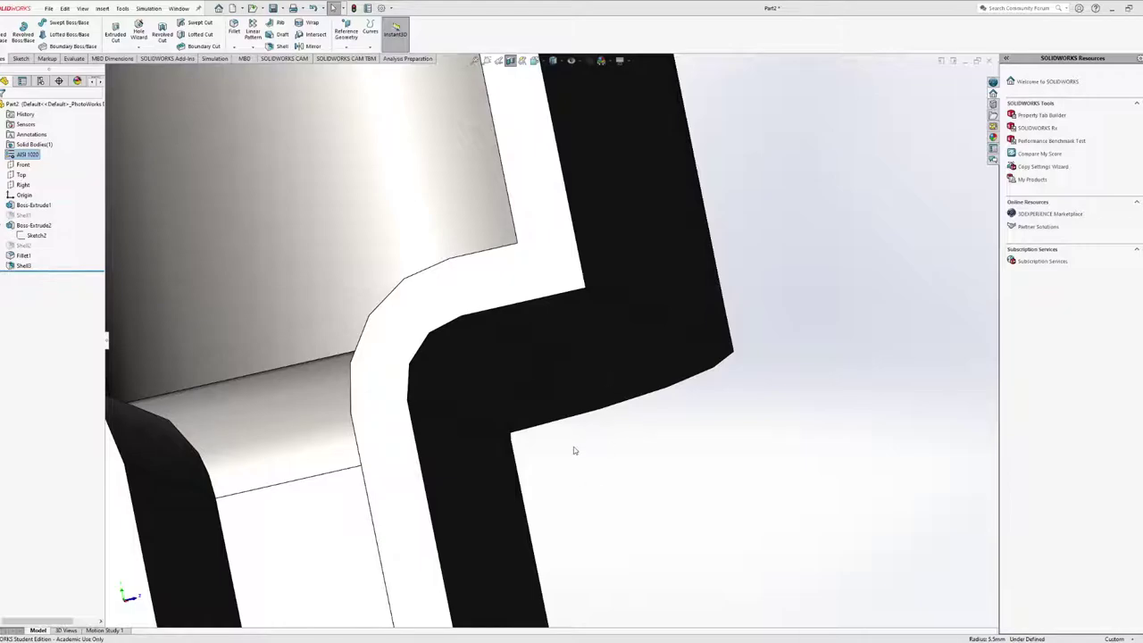
click(600, 452)
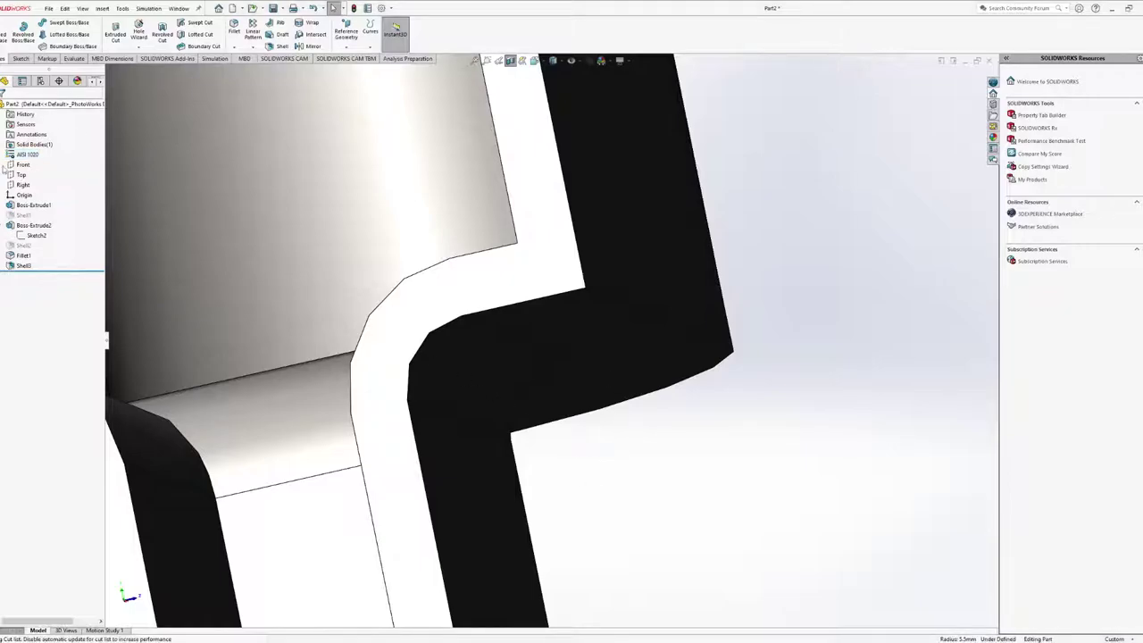
scroll(441, 250, up, 8)
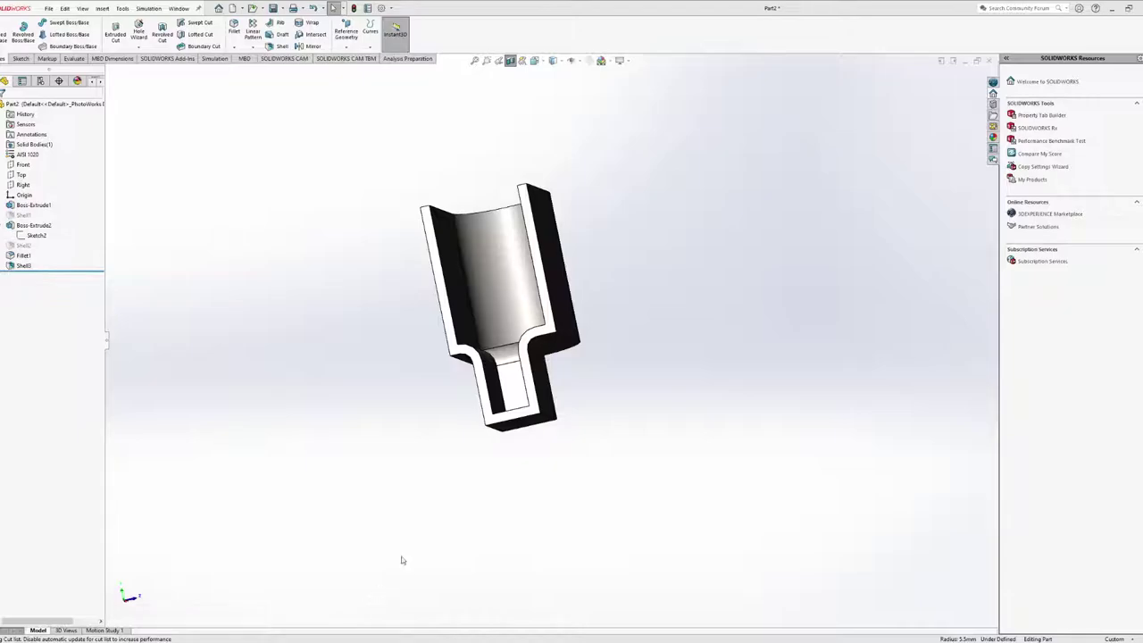
scroll(400, 556, down, 3)
scroll(508, 416, up, 4)
middle_drag(547, 335, 387, 359)
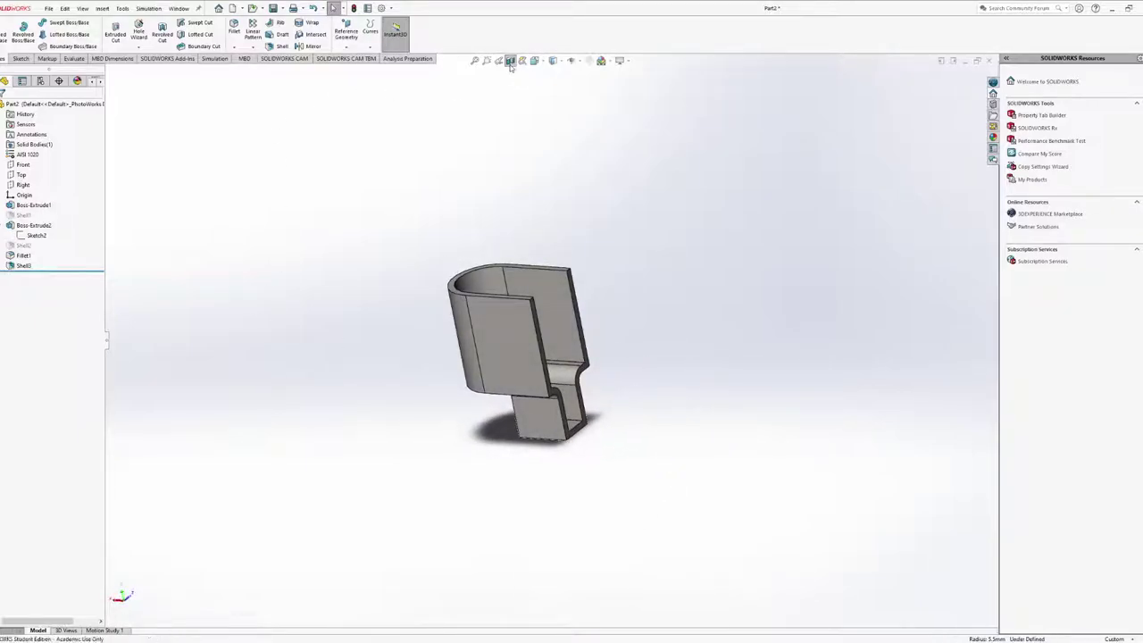
middle_drag(473, 268, 472, 298)
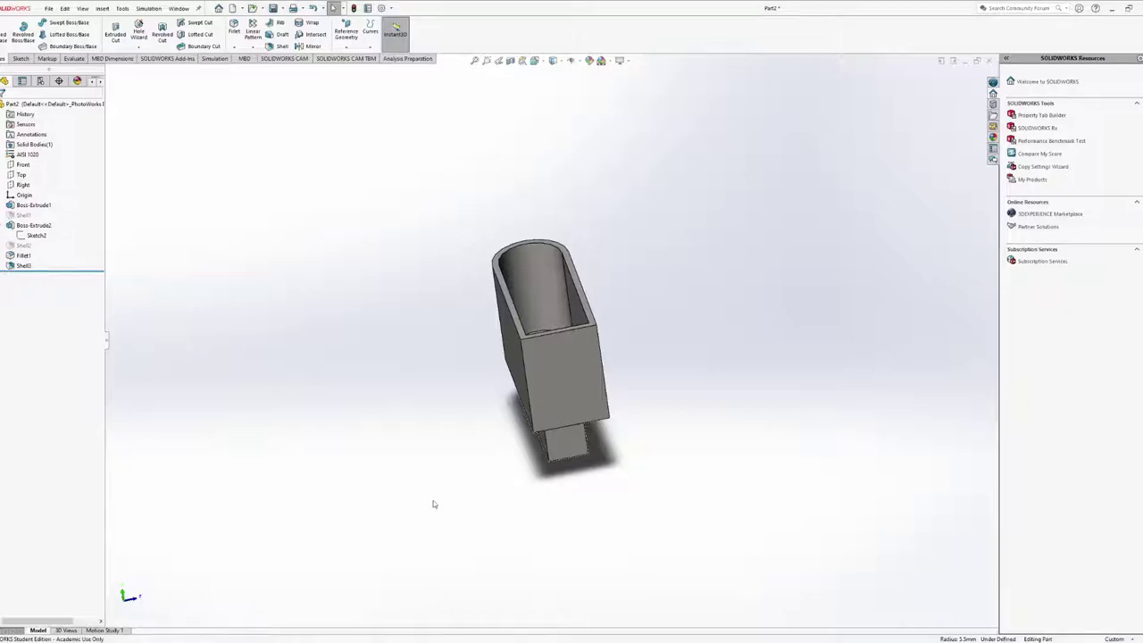
middle_drag(509, 210, 562, 232)
key(f)
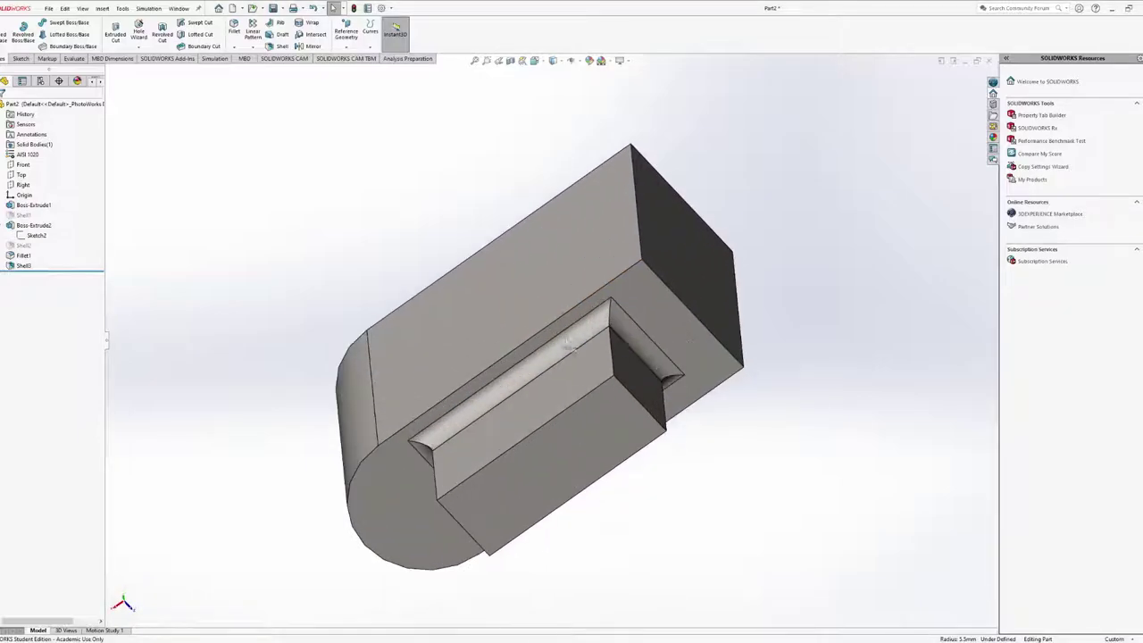
click(568, 349)
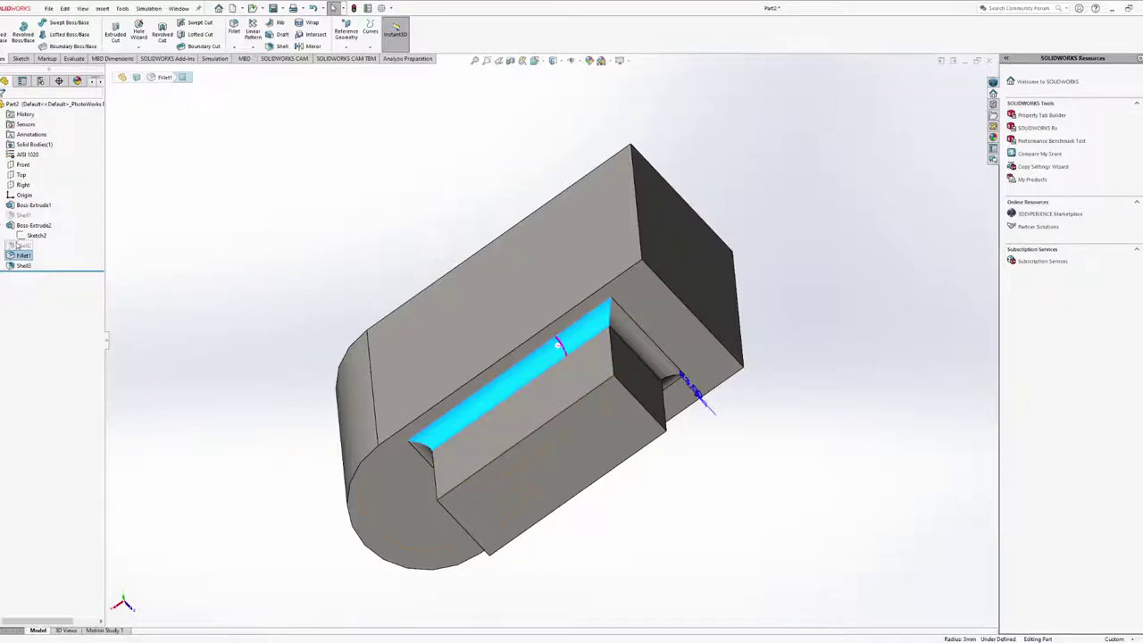
middle_drag(536, 393, 568, 435)
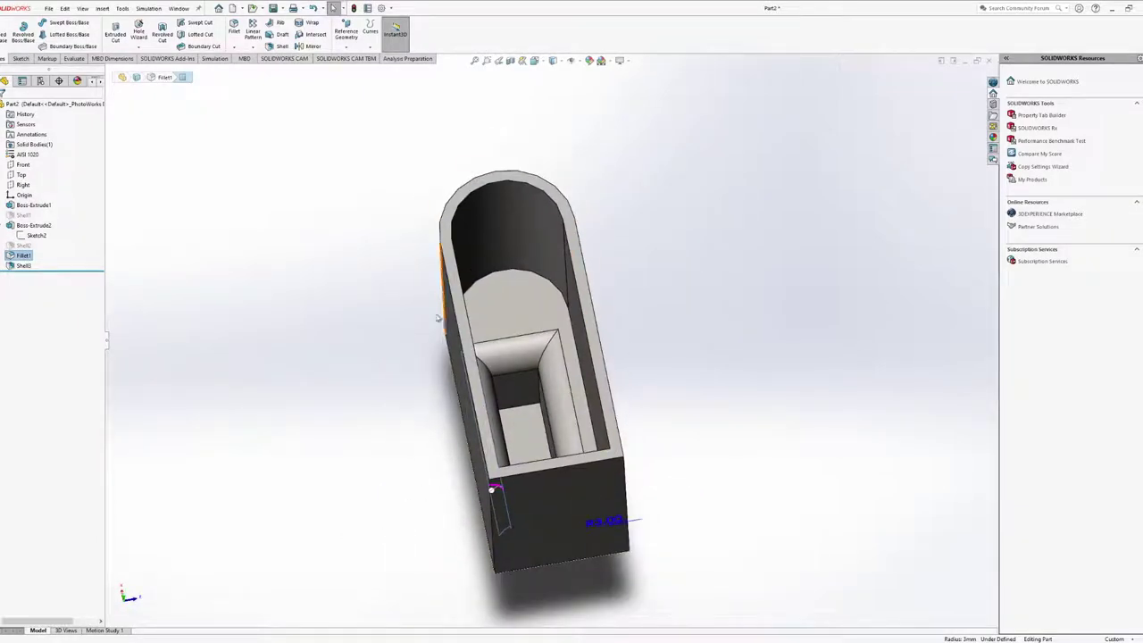
middle_drag(446, 429, 444, 309)
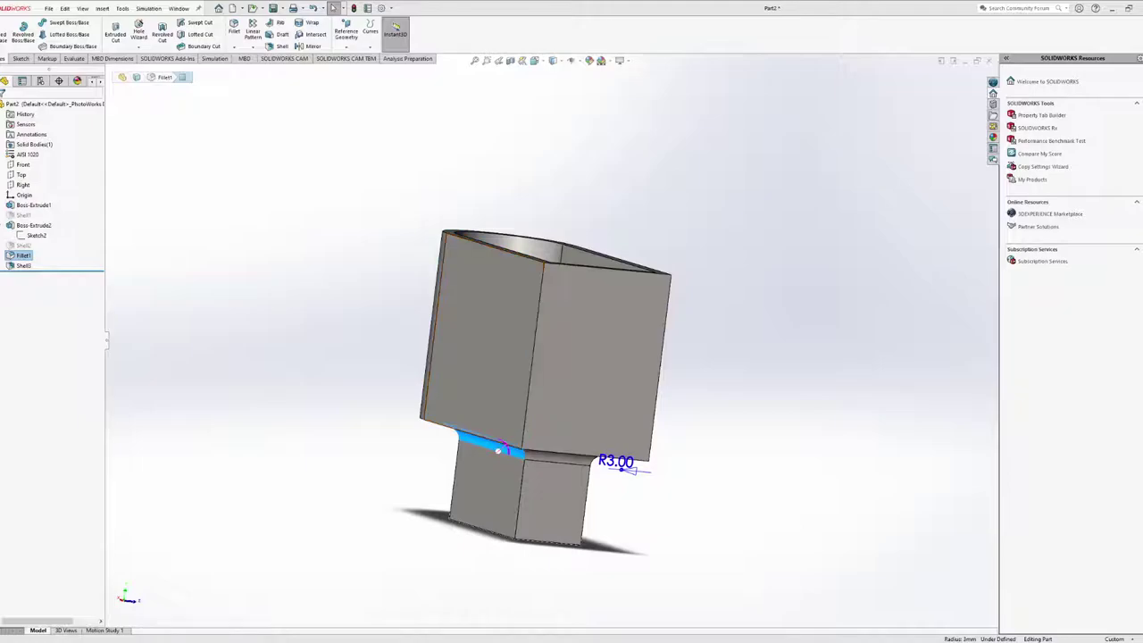
key(alt+Tab)
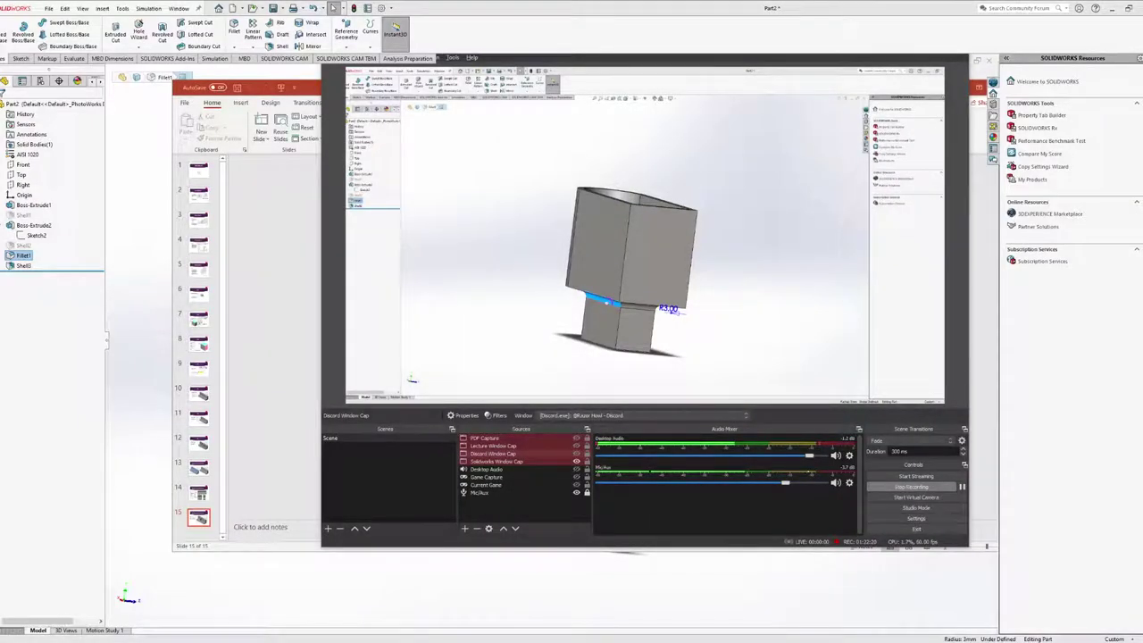
key(alt+Tab)
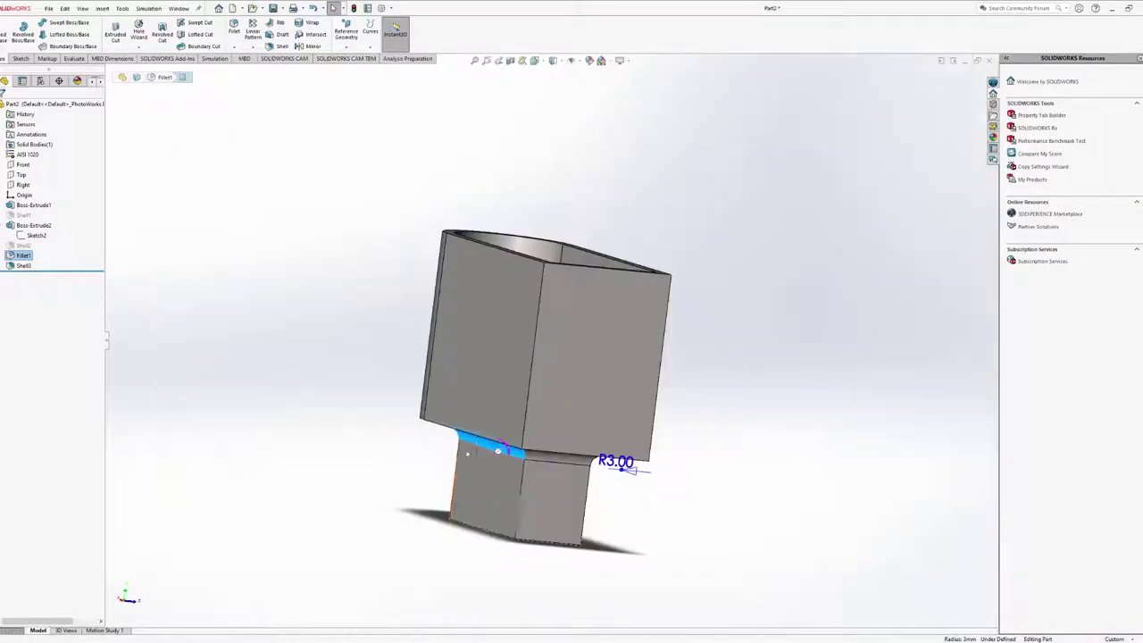
middle_drag(469, 378, 426, 366)
scroll(348, 410, down, 2)
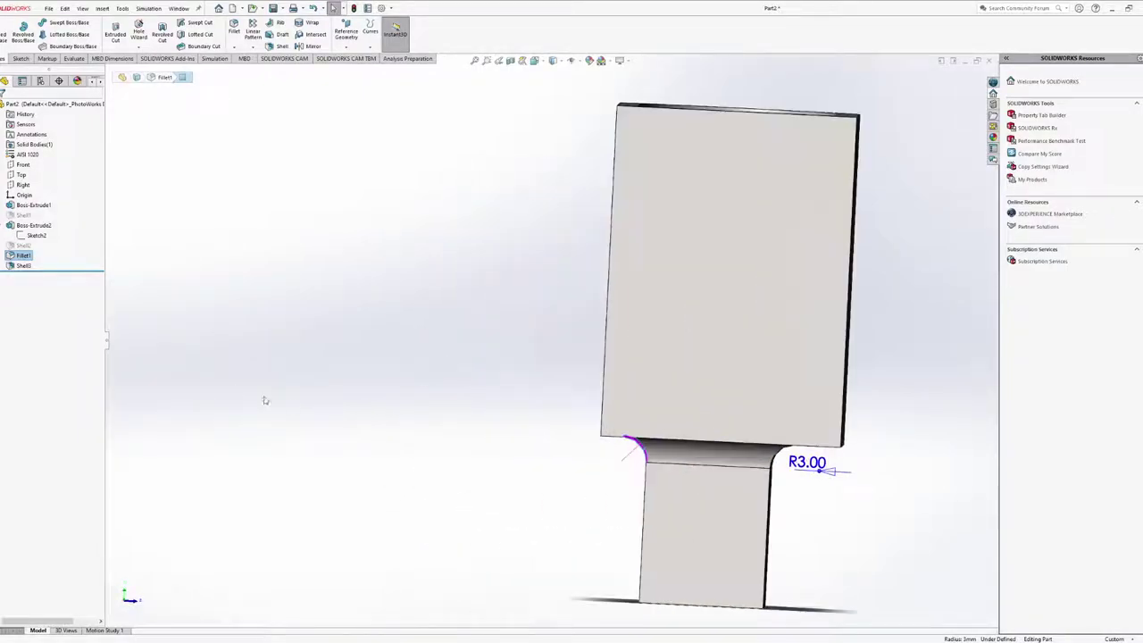
click(25, 258)
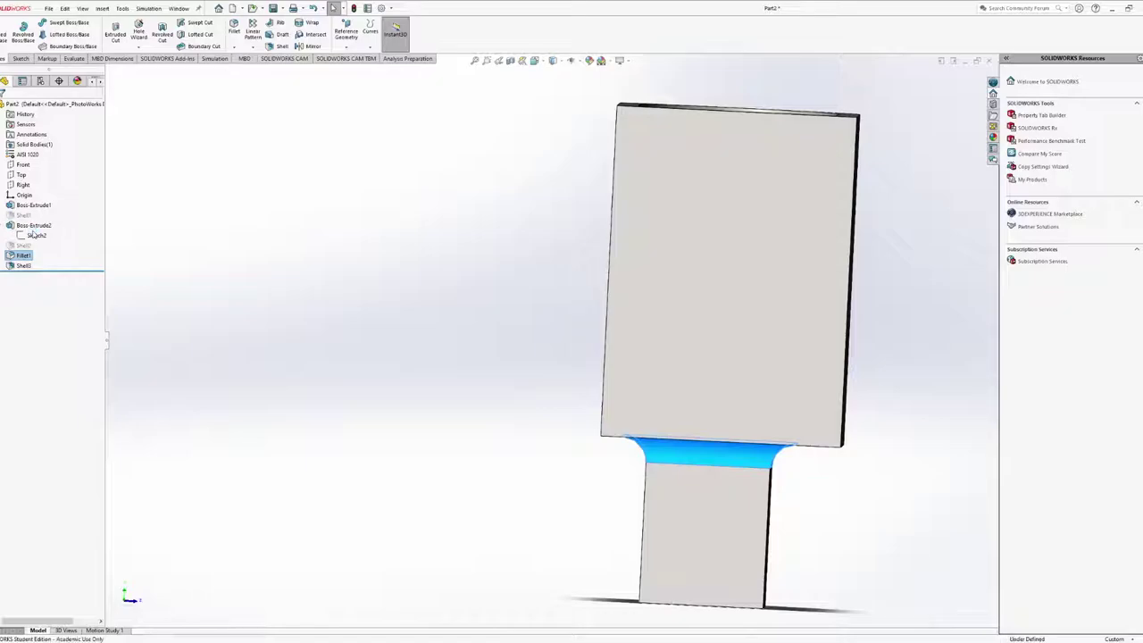
Change Fillet1's radius to 1.00 mm and inspect the filleted inner cavity
click(33, 230)
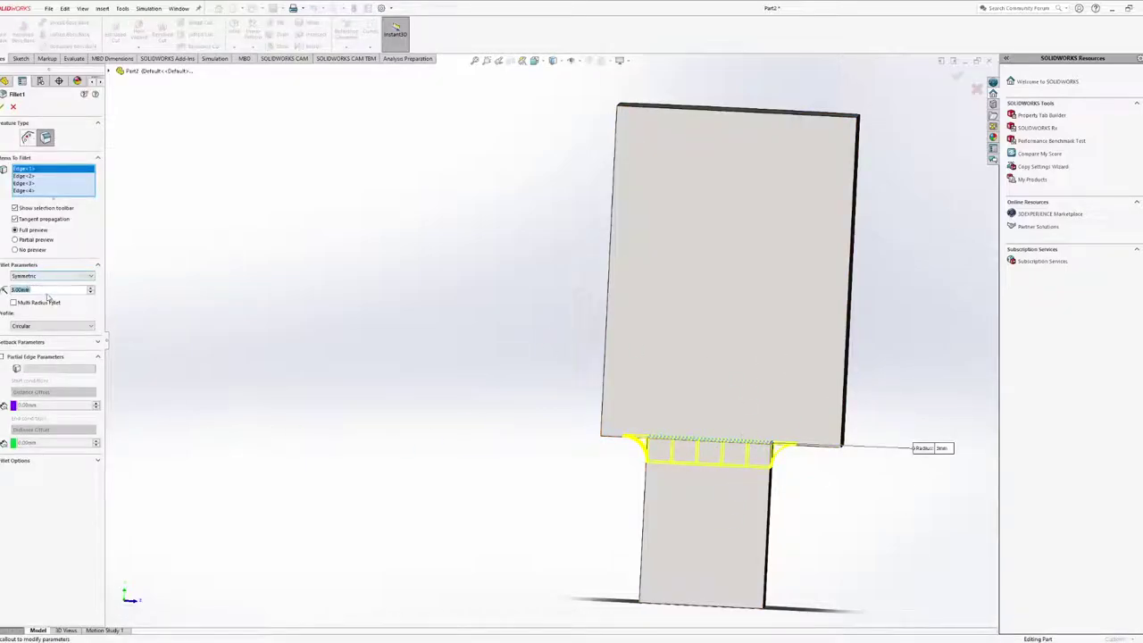
text(1)
key(Return)
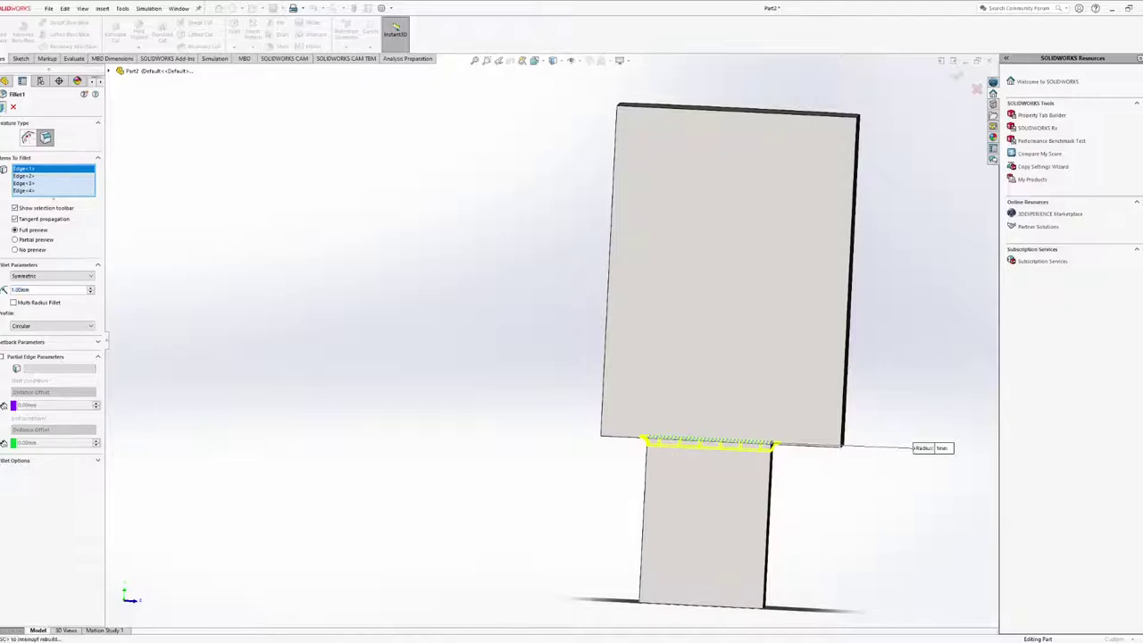
middle_drag(633, 378, 616, 418)
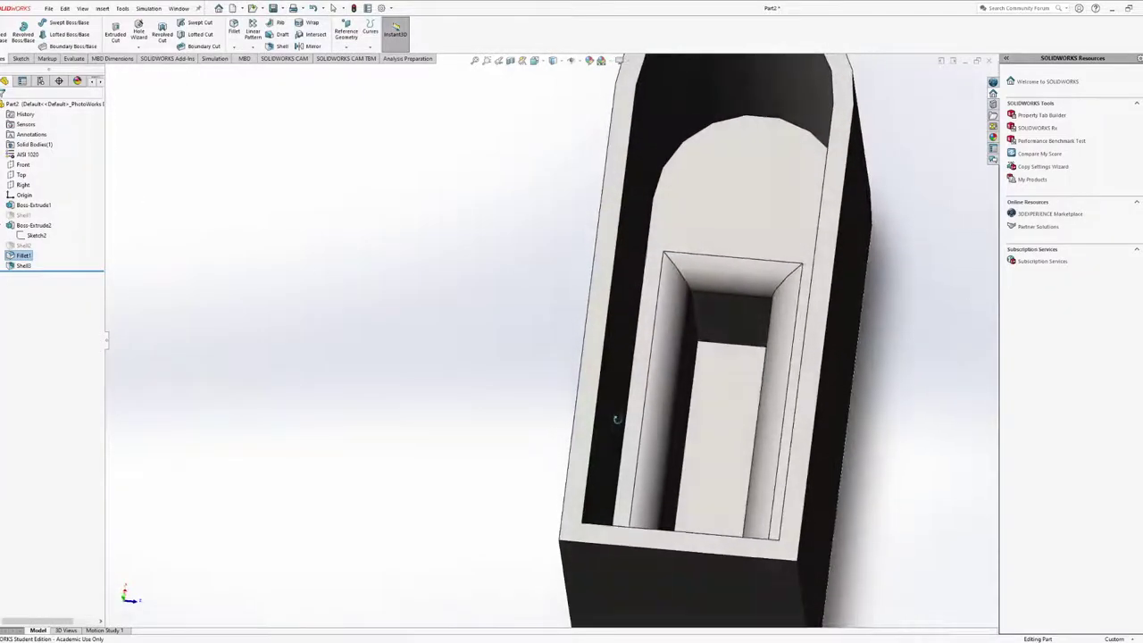
click(662, 392)
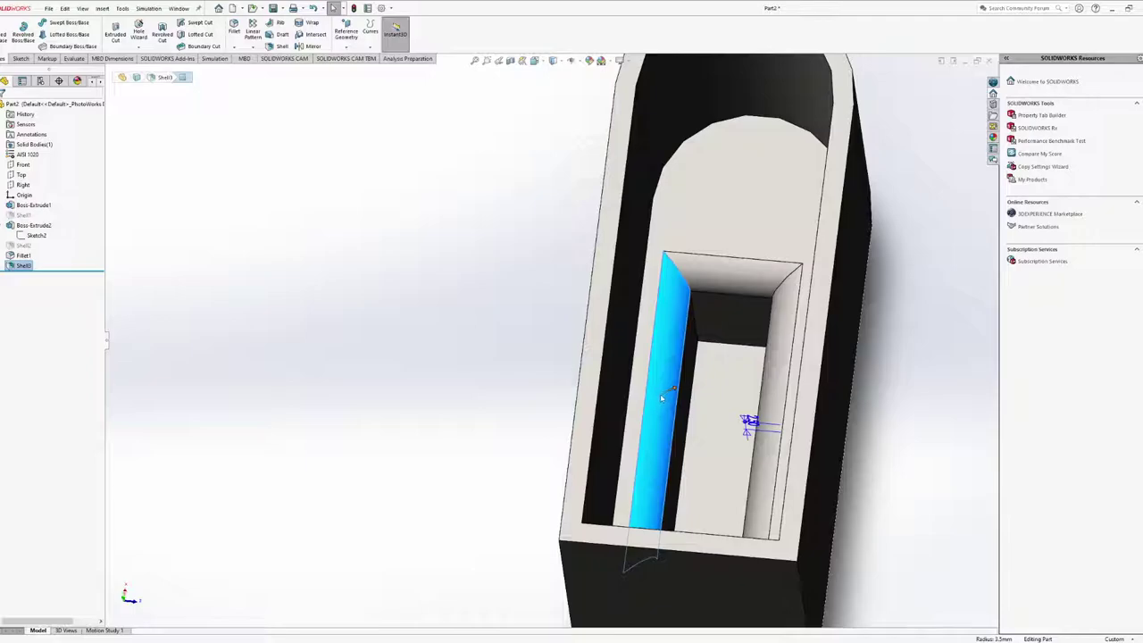
middle_drag(665, 406, 689, 198)
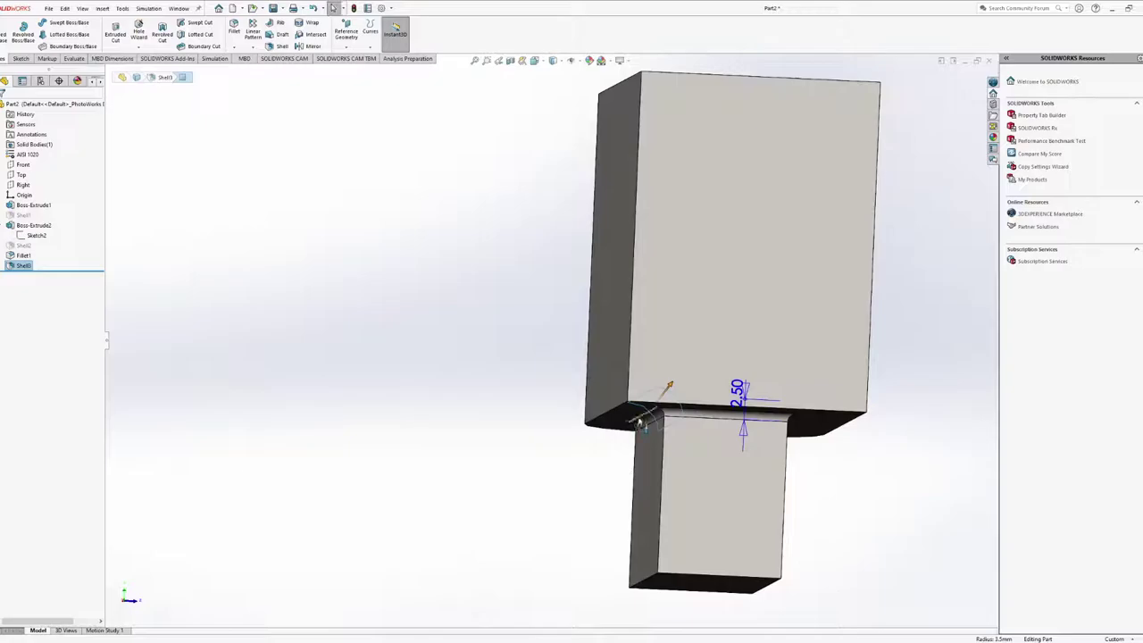
Rotate the model to check the R1.00 neck fillet and inner shell faces from several sides
scroll(645, 412, down, 5)
click(641, 389)
key(ctrl+8)
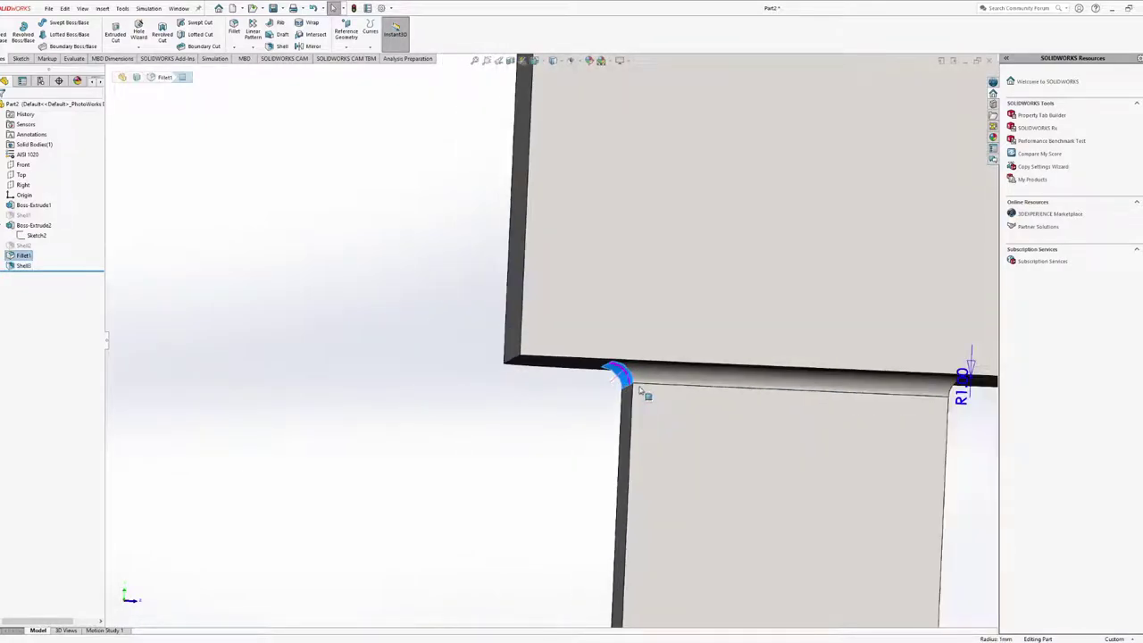
key(Left)
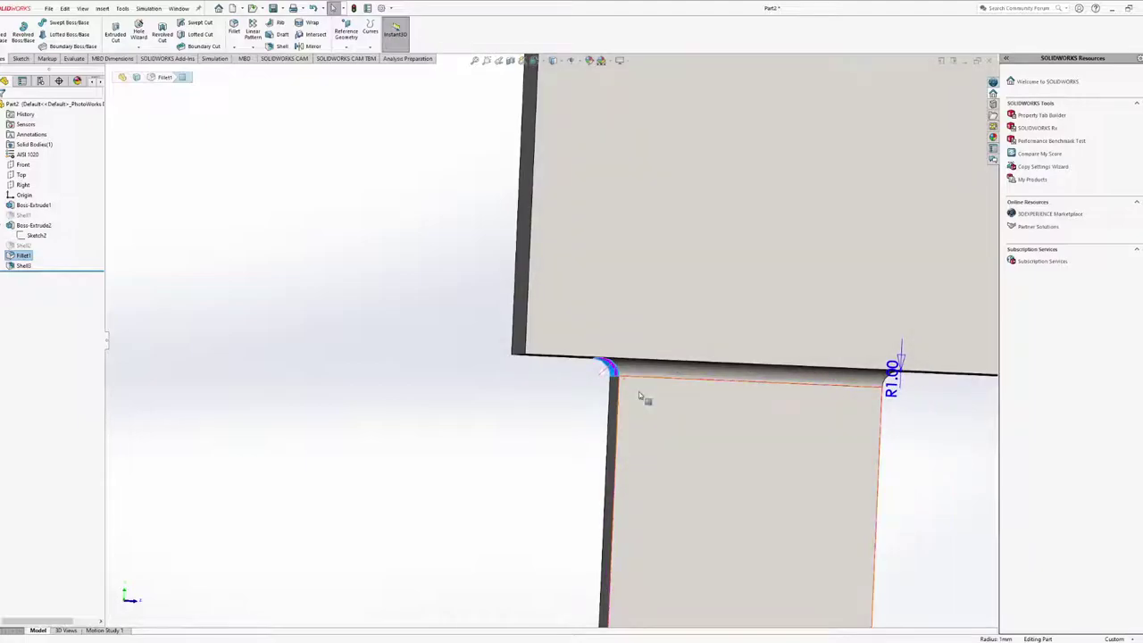
key(Left)
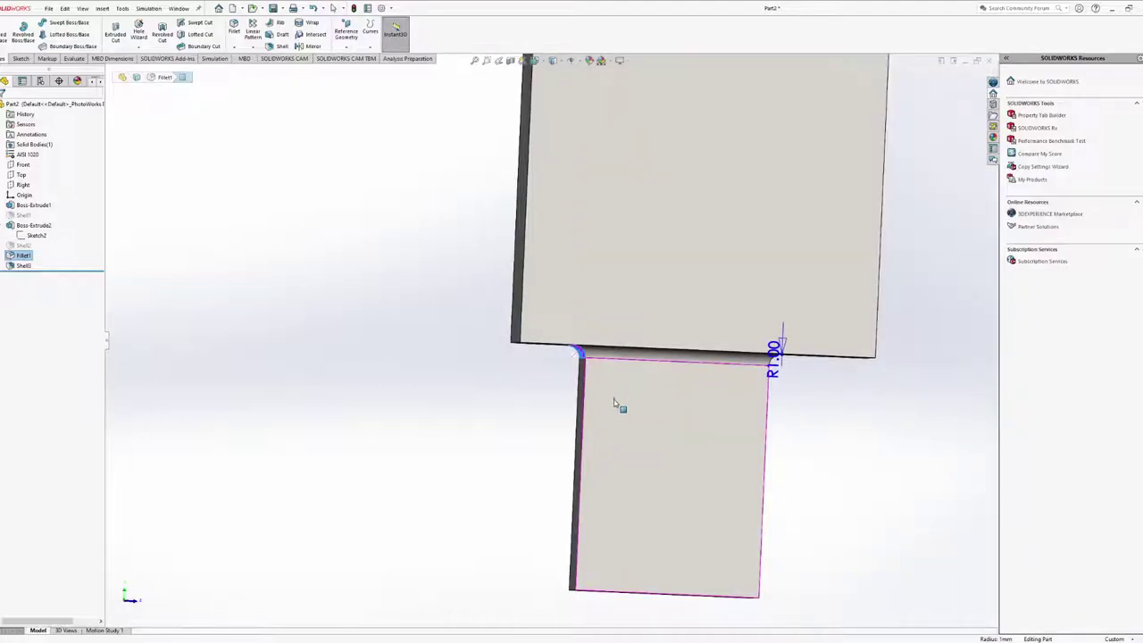
mouse_move(617, 401)
middle_down()
mouse_move(605, 396)
mouse_move(618, 395)
mouse_move(574, 293)
mouse_move(580, 273)
mouse_move(607, 388)
middle_up()
middle_drag(566, 354, 612, 261)
click(532, 304)
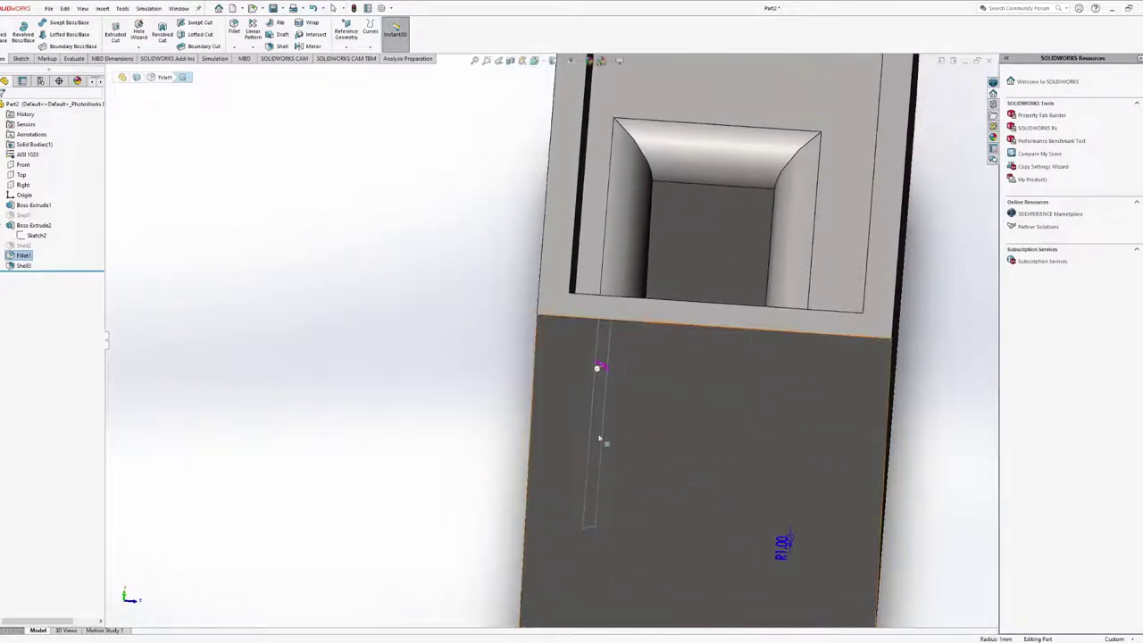
click(612, 259)
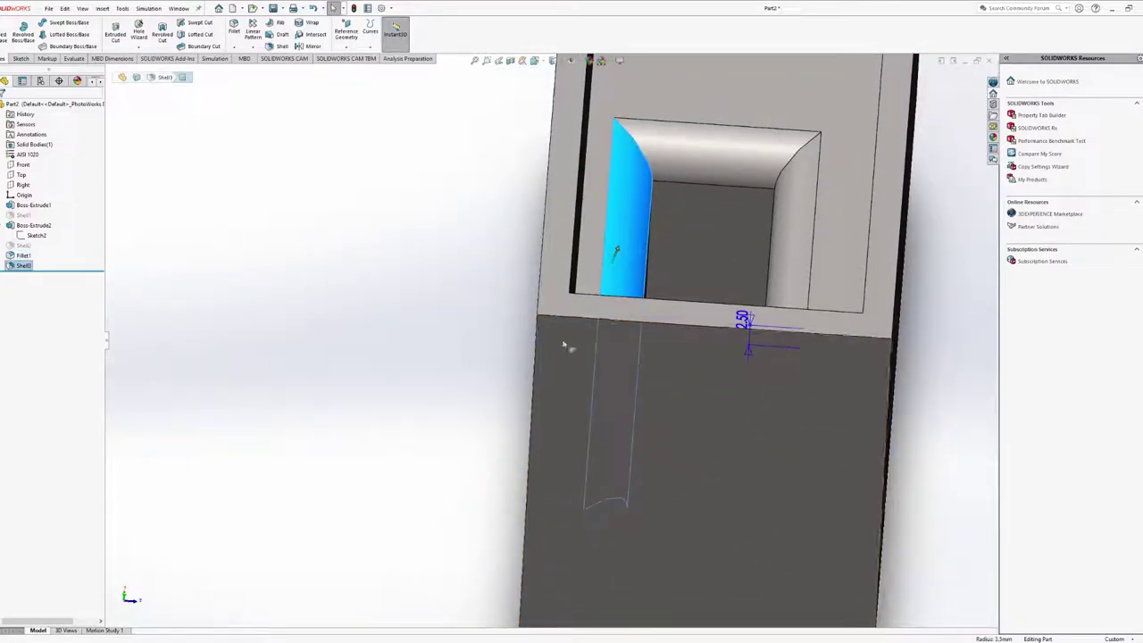
Reopen Shell3 and accept its 2.50 mm wall thickness unchanged, then orbit the hollow block
click(25, 265)
click(34, 243)
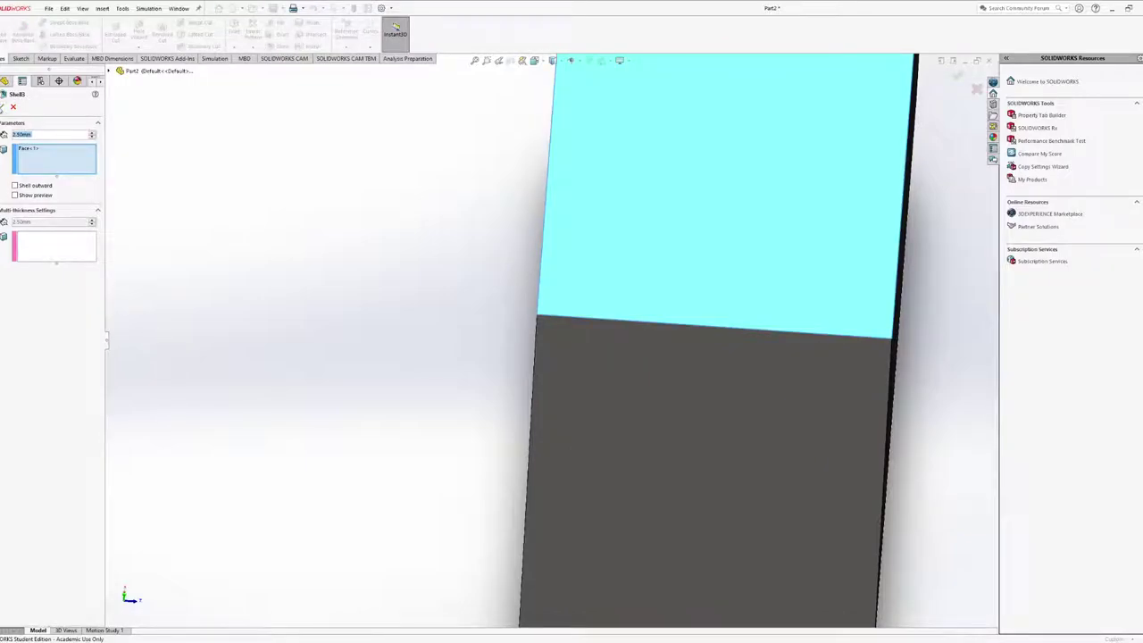
click(3, 106)
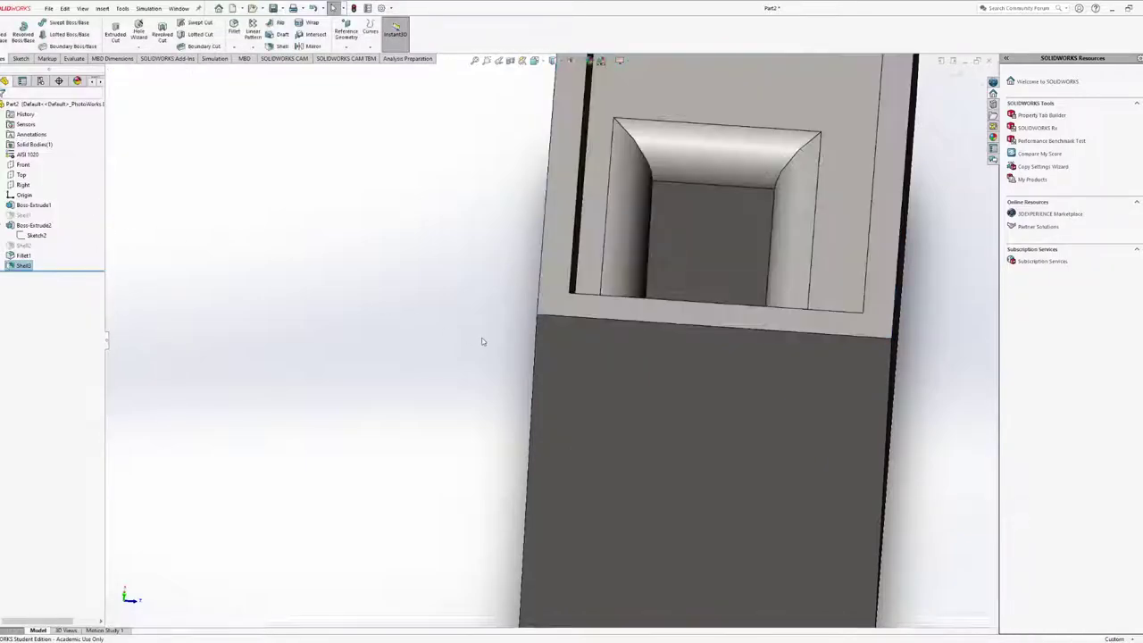
middle_drag(483, 339, 597, 375)
middle_drag(553, 497, 602, 316)
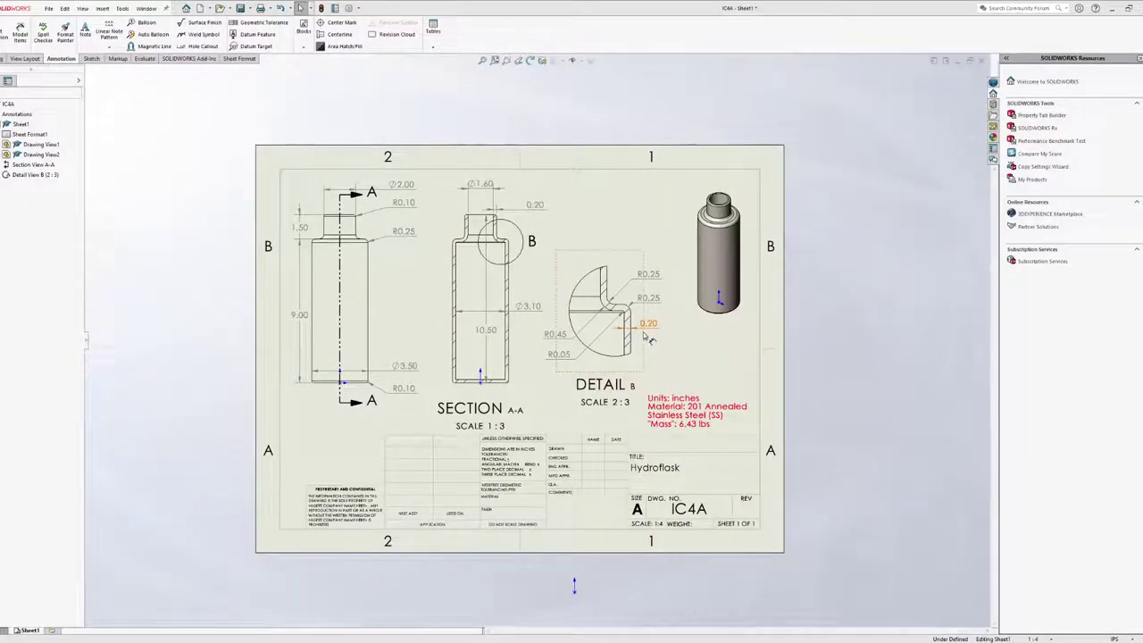
scroll(644, 337, down, 5)
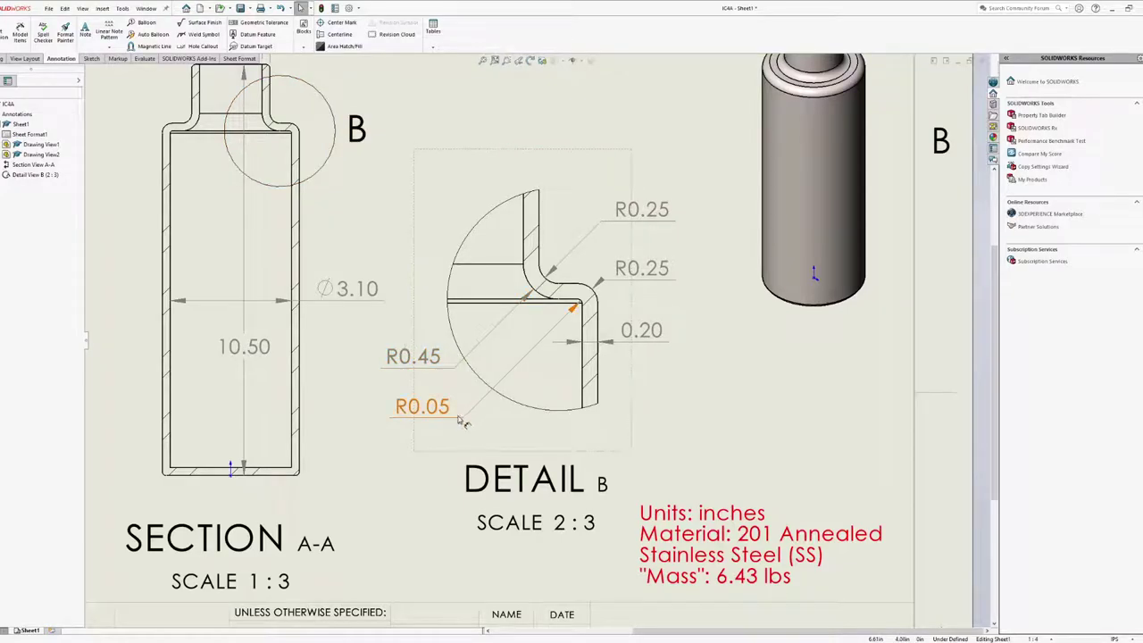
scroll(461, 433, up, 5)
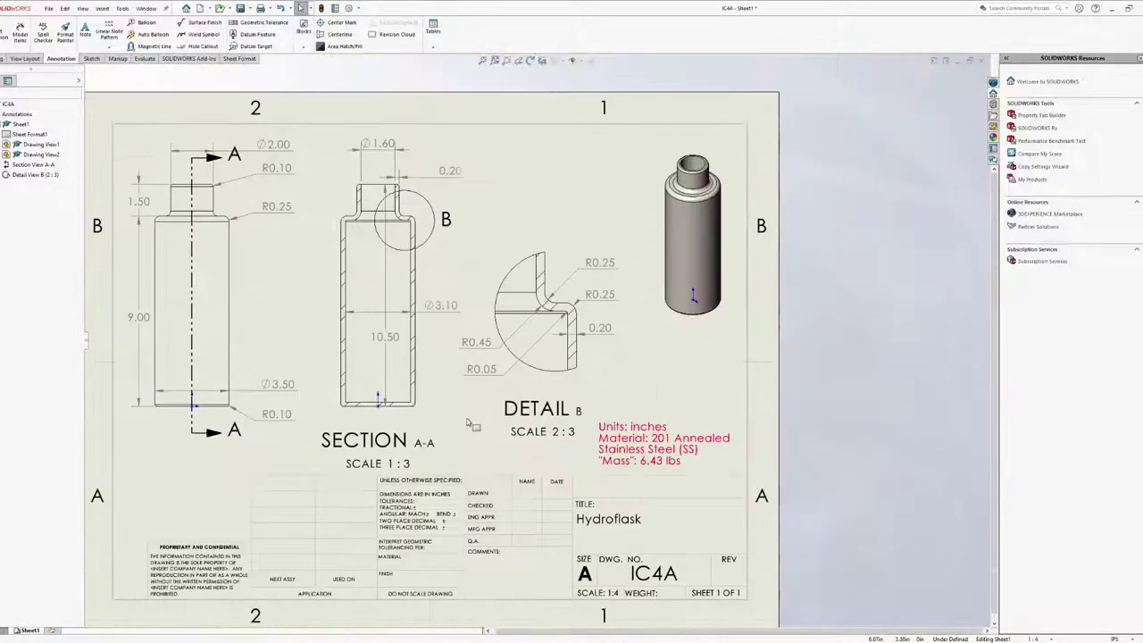
scroll(486, 415, down, 2)
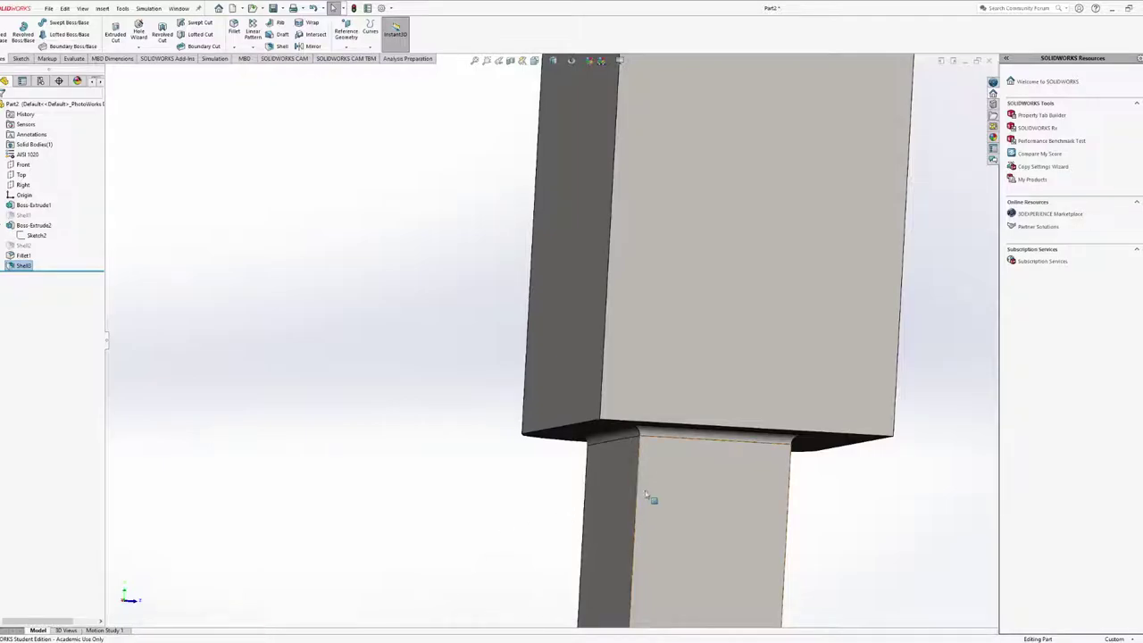
Orbit Part2 to look down into its hollow top
scroll(678, 508, down, 2)
scroll(578, 332, up, 8)
middle_drag(583, 333, 508, 622)
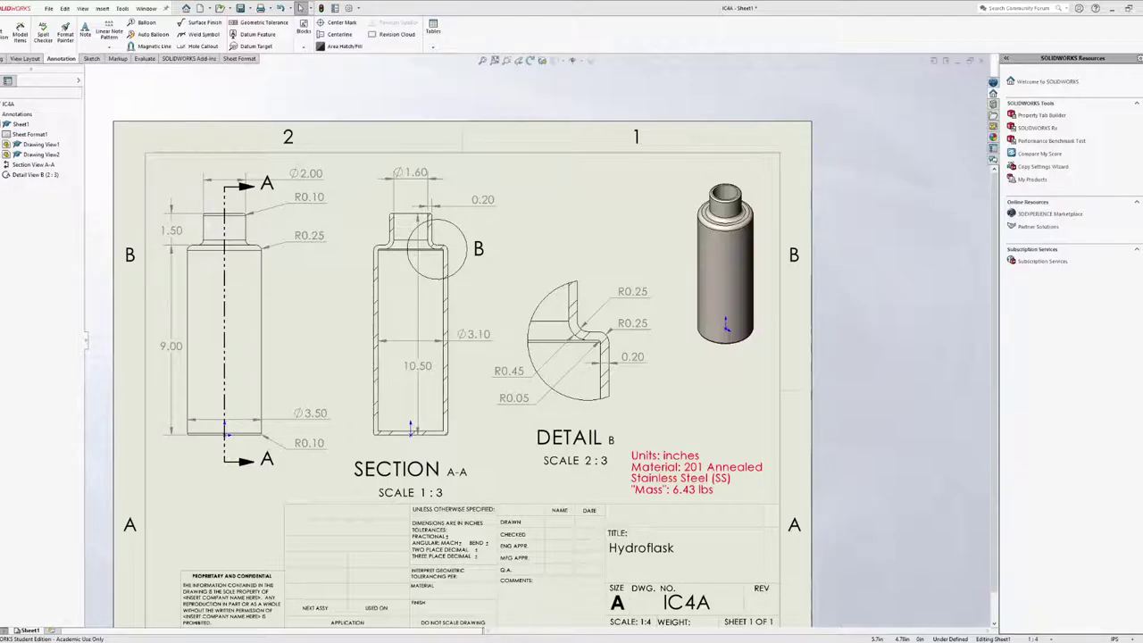
scroll(535, 592, up, 2)
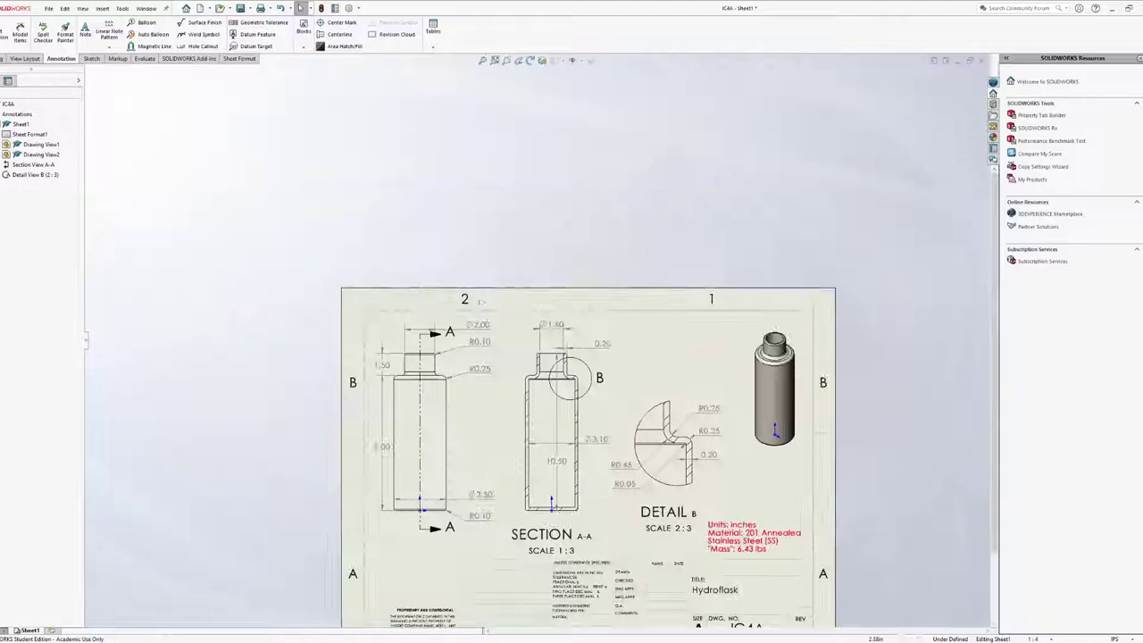
scroll(482, 423, down, 5)
scroll(303, 366, down, 5)
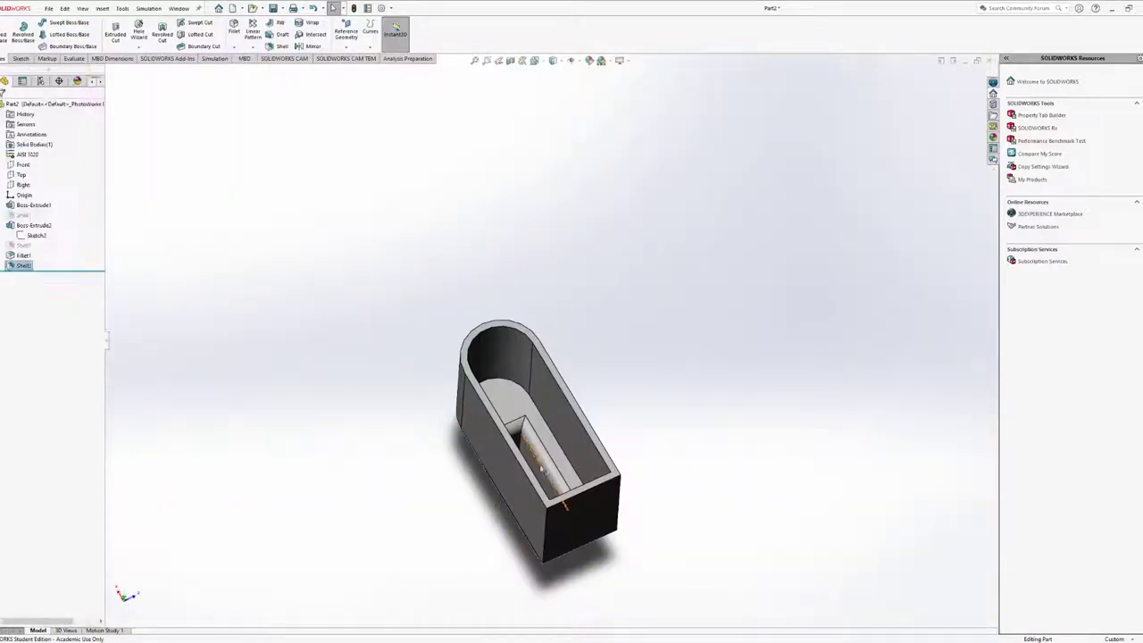
Orbit Part2 around the pocket and suppress Fillet1, removing the rounded recess edges
mouse_move(616, 402)
middle_down()
mouse_move(654, 432)
mouse_move(727, 345)
mouse_move(584, 446)
middle_up()
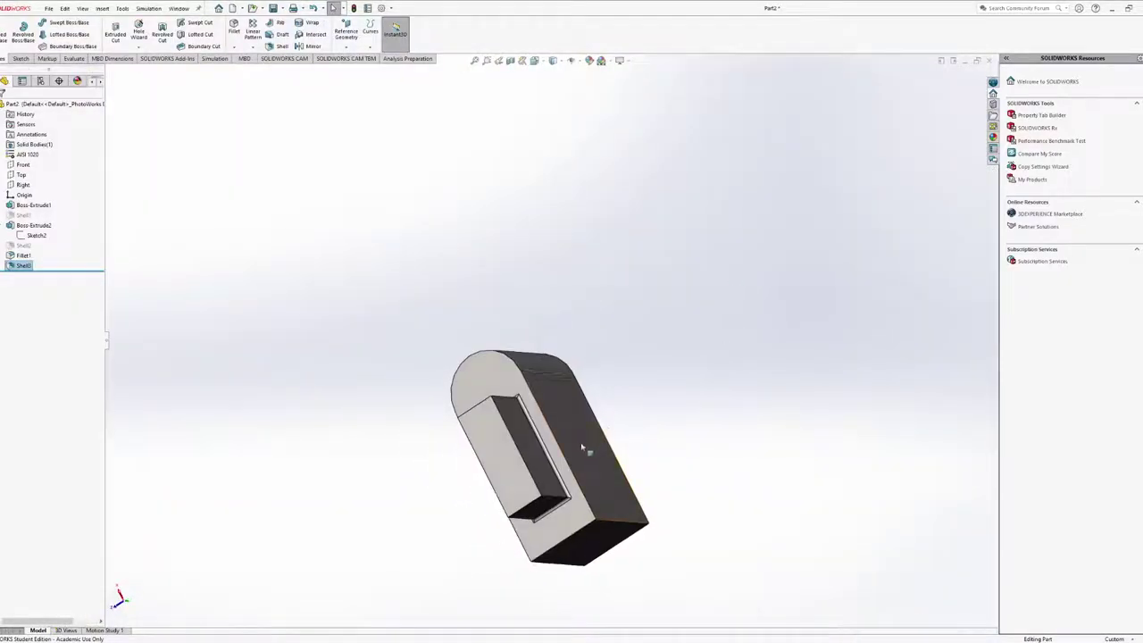
scroll(584, 446, up, 5)
middle_drag(446, 548, 464, 549)
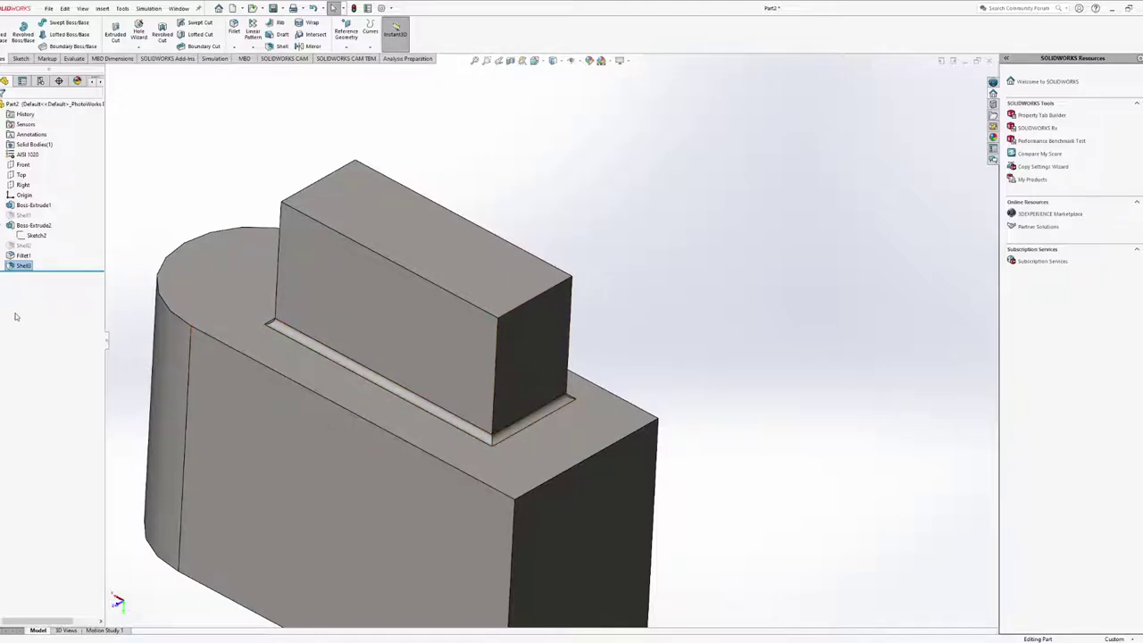
click(23, 256)
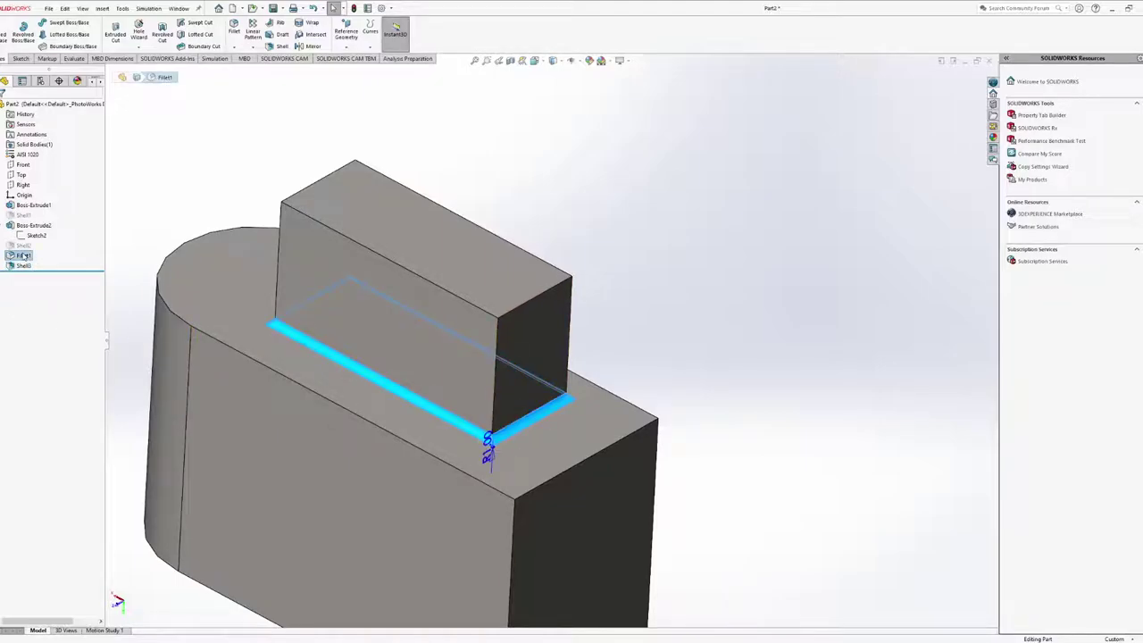
click(42, 228)
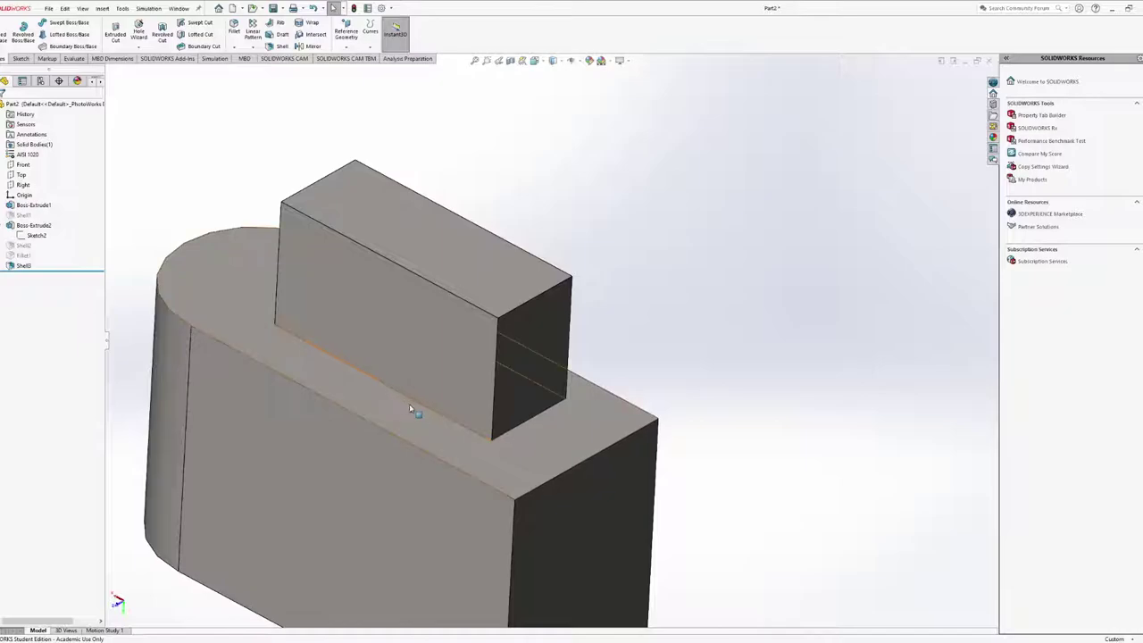
click(525, 428)
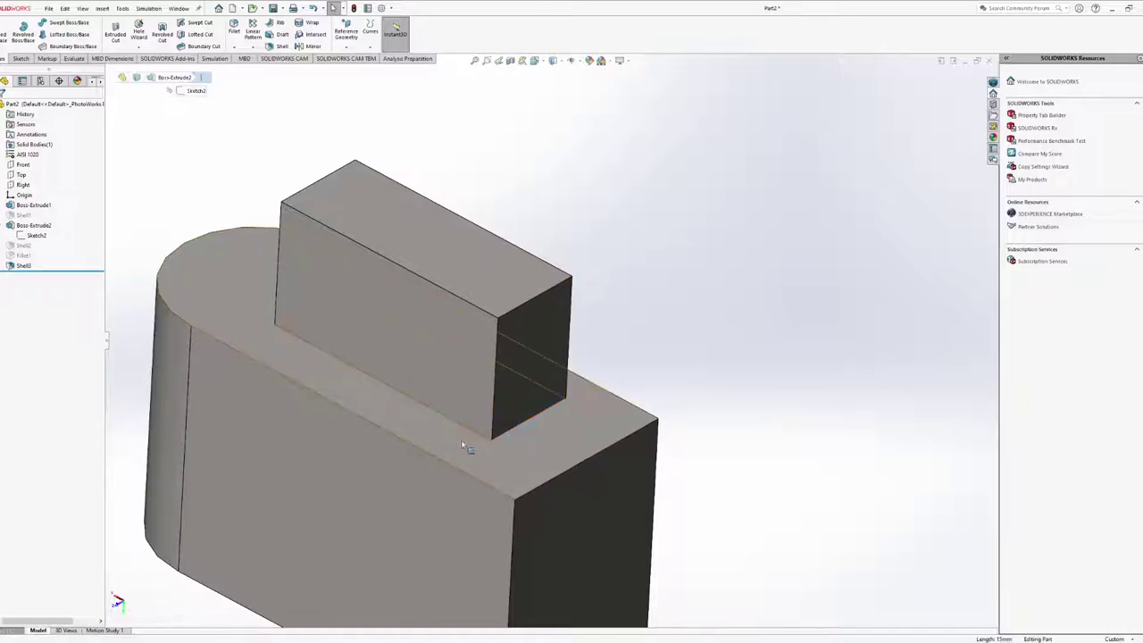
Try a fillet on the top face around the boss slot, cancel it, and fit the part
mouse_move(450, 425)
middle_down()
mouse_move(530, 454)
mouse_move(594, 403)
mouse_move(587, 425)
mouse_move(263, 172)
middle_up()
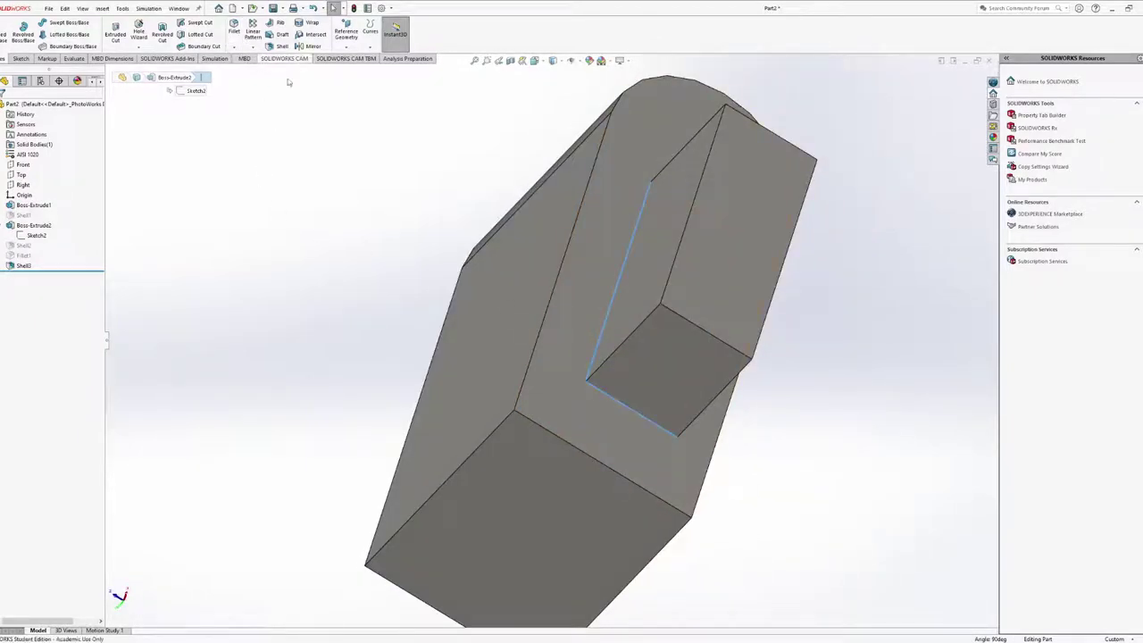
middle_drag(288, 82, 666, 435)
scroll(634, 324, up, 3)
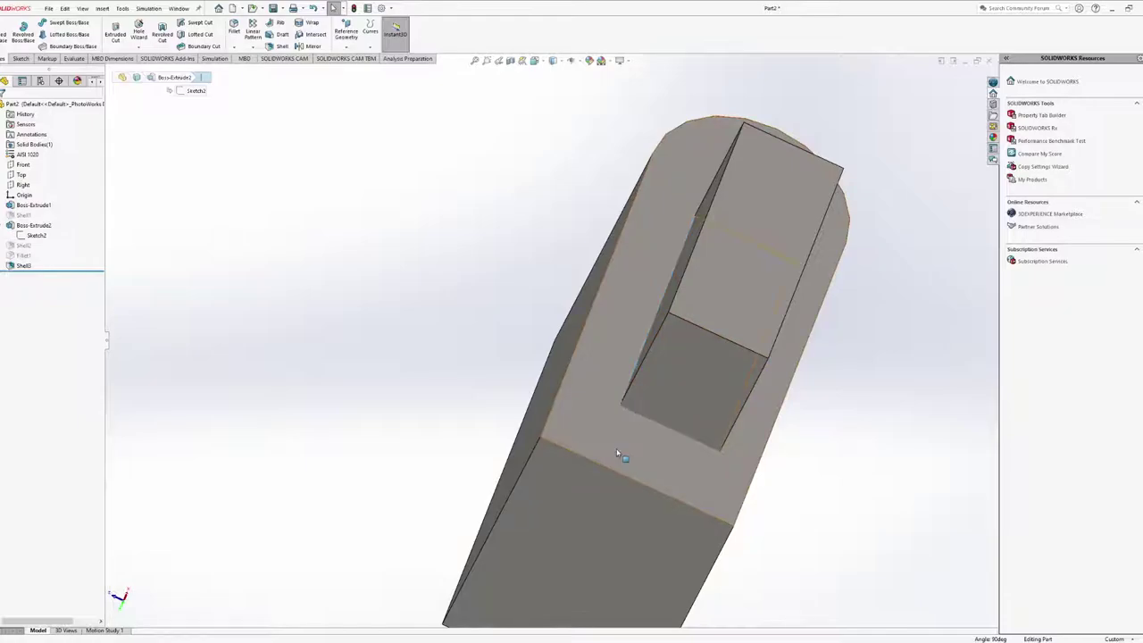
click(609, 412)
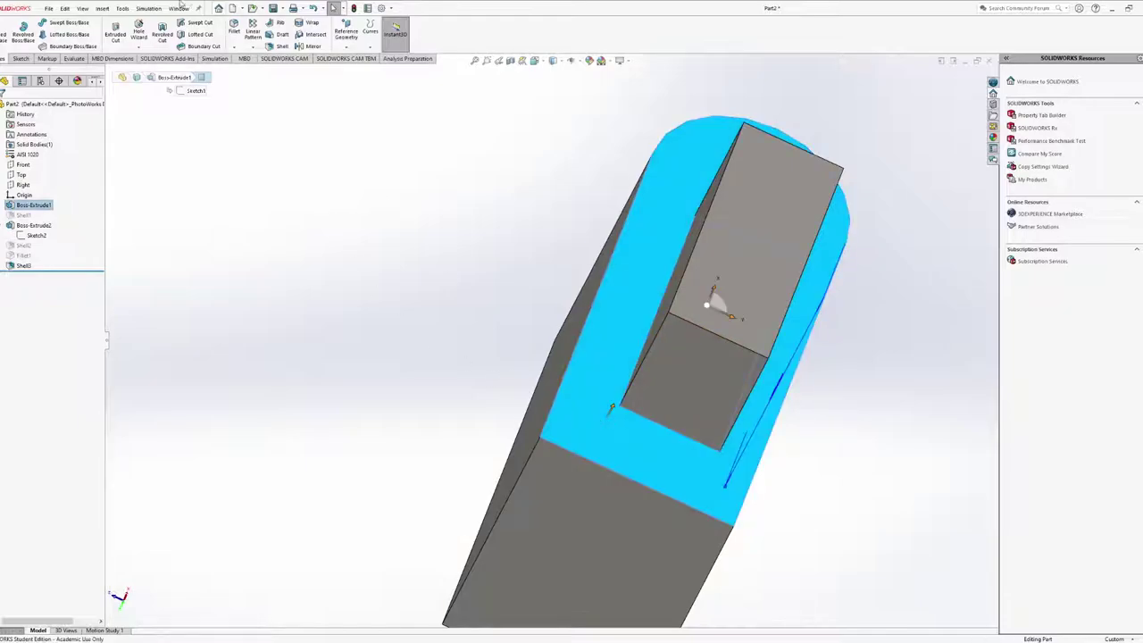
click(234, 26)
middle_drag(536, 233, 590, 252)
middle_drag(593, 405, 345, 395)
key(Escape)
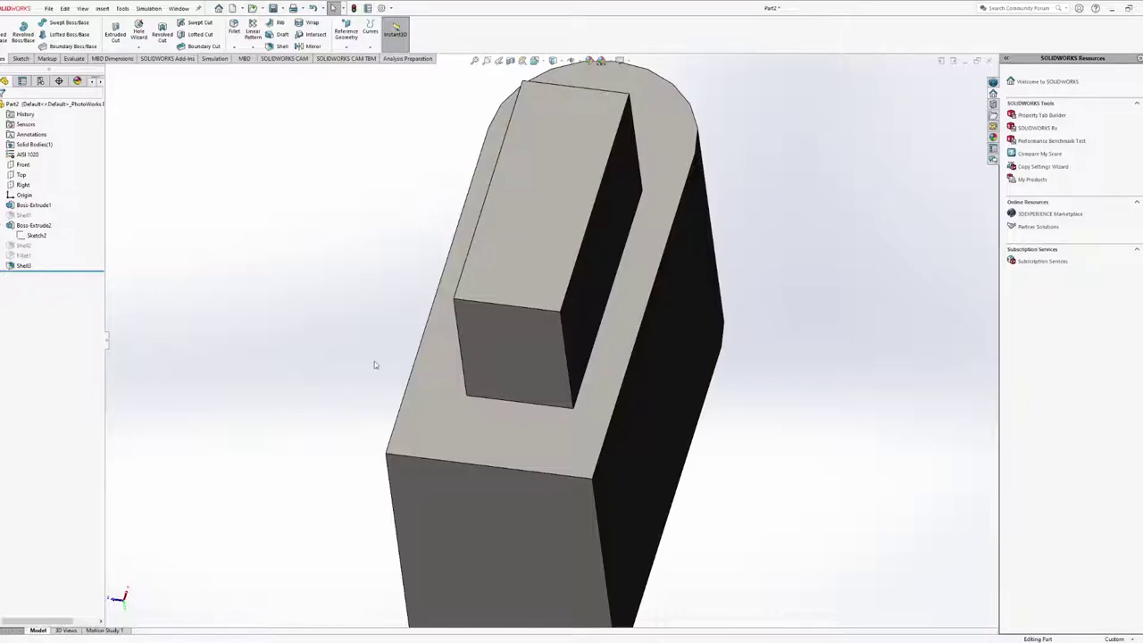
key(f)
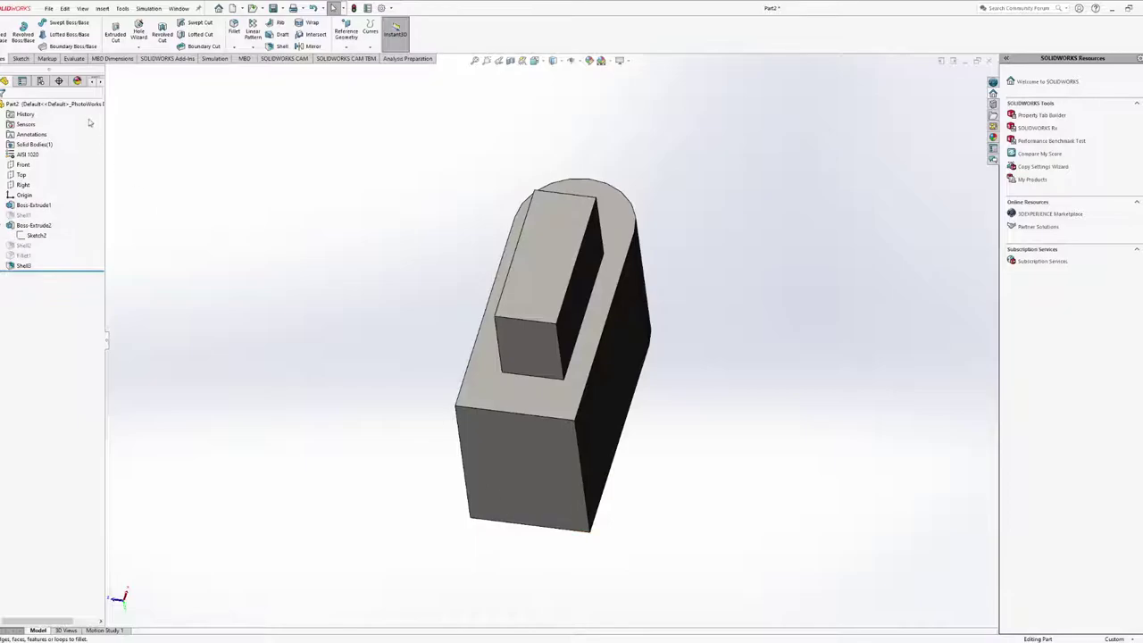
Browse the Sketch and Annotation commands on the IC4A drawing, ending on View Layout
click(21, 58)
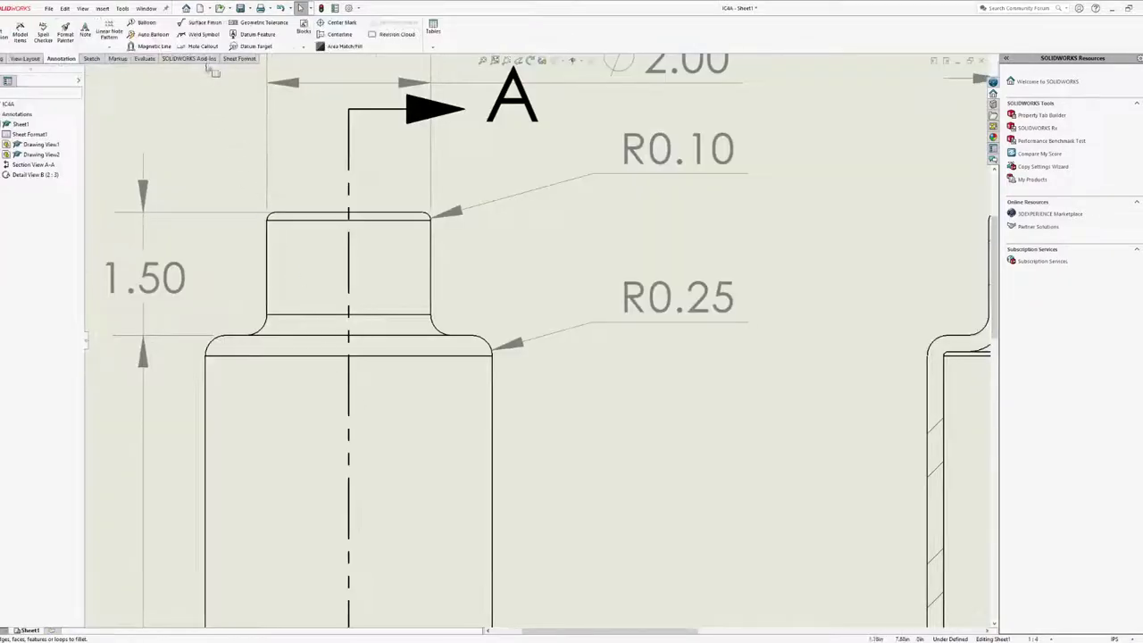
click(91, 59)
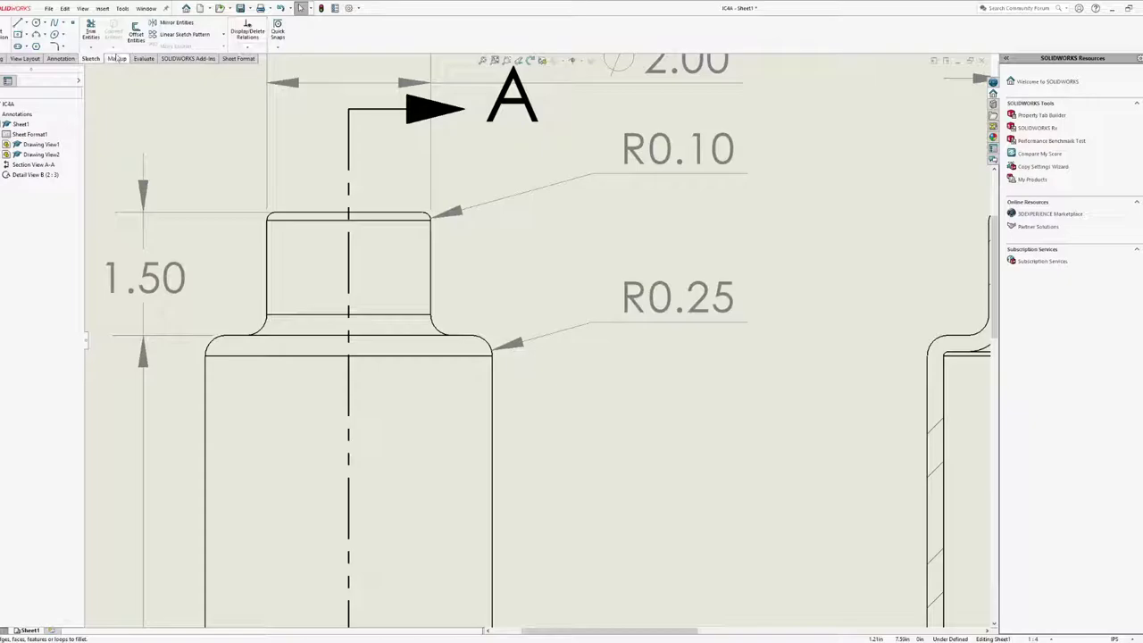
click(70, 59)
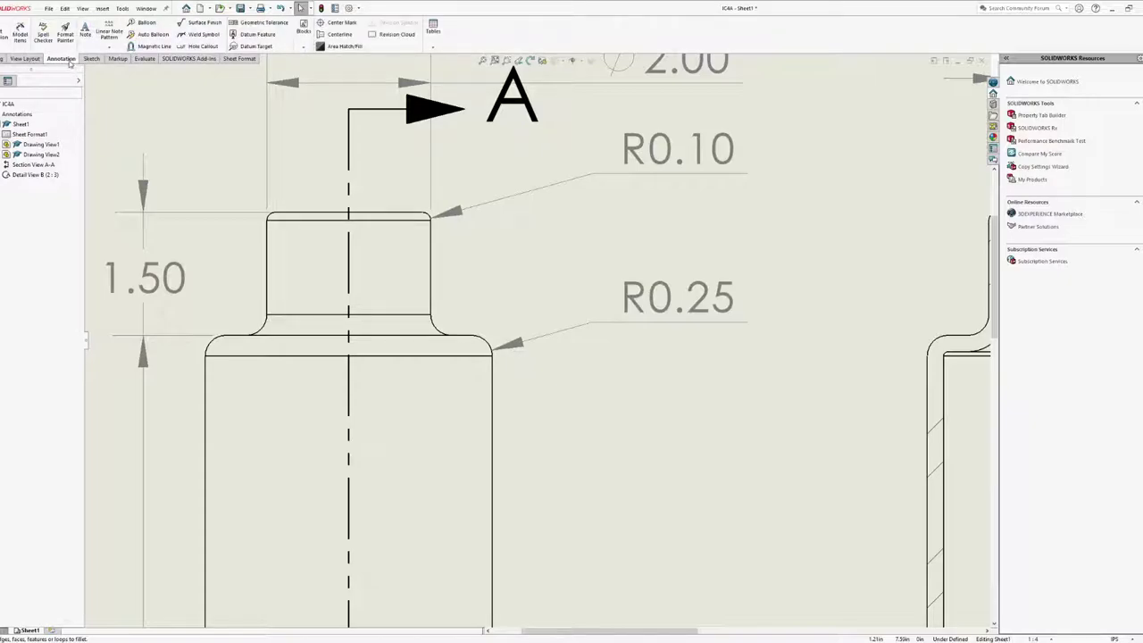
click(25, 59)
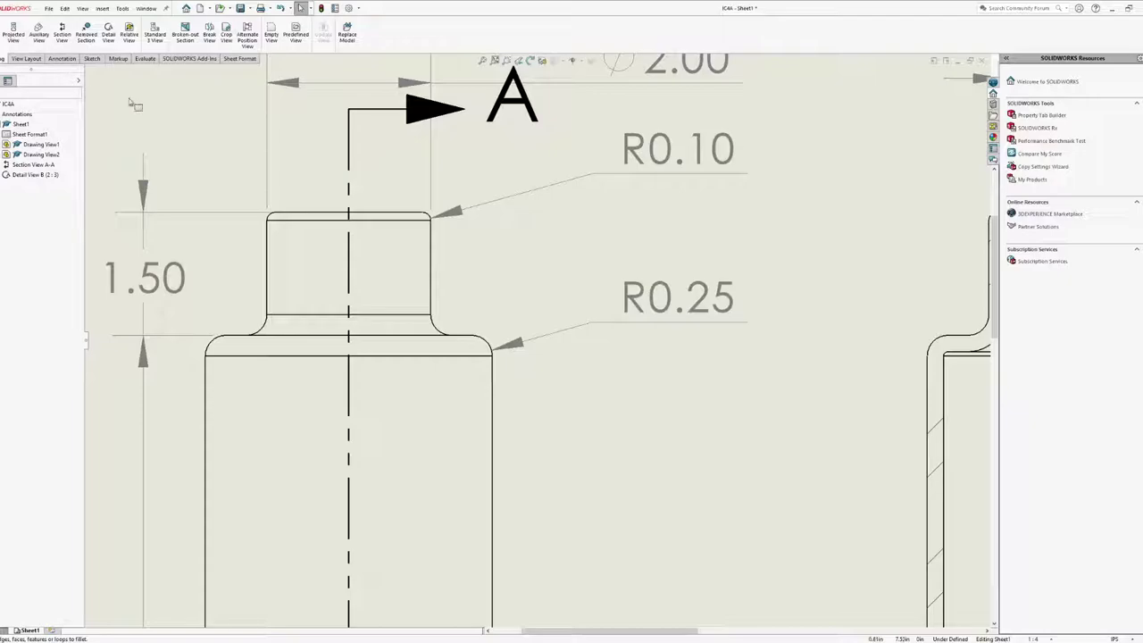
scroll(428, 166, up, 3)
scroll(445, 198, up, 3)
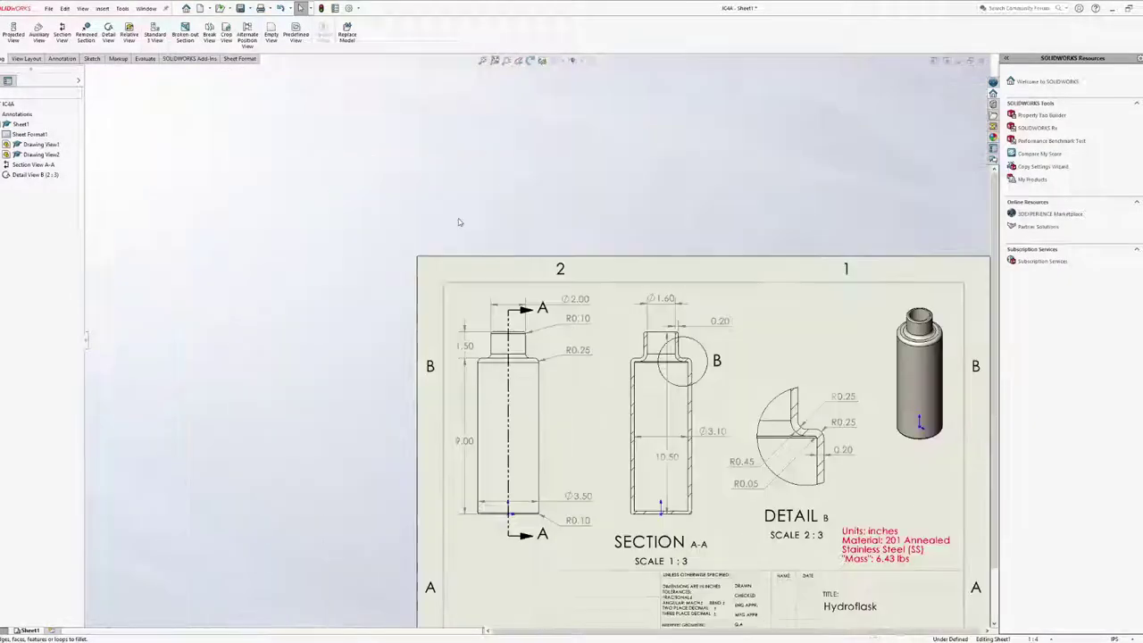
scroll(488, 334, down, 2)
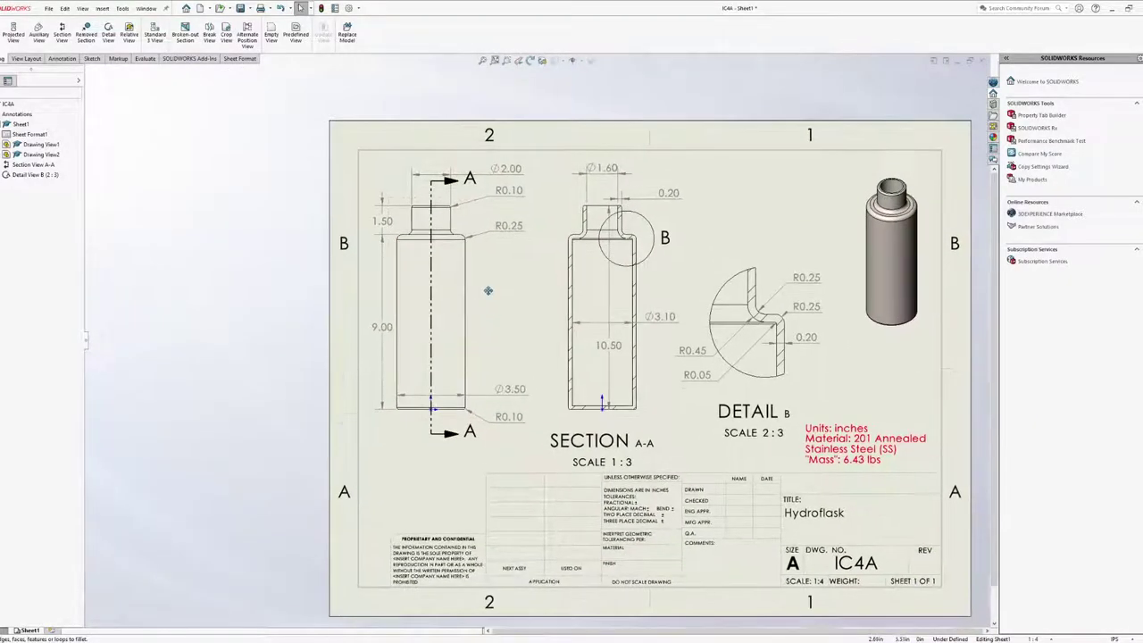
middle_drag(491, 337, 475, 284)
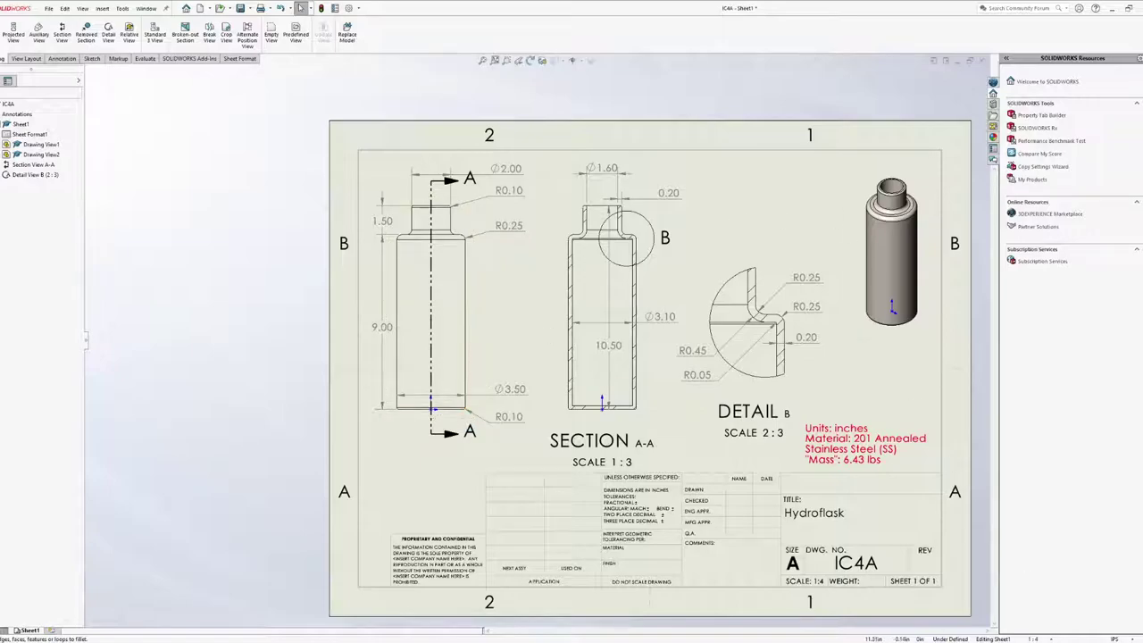
scroll(600, 402, down, 4)
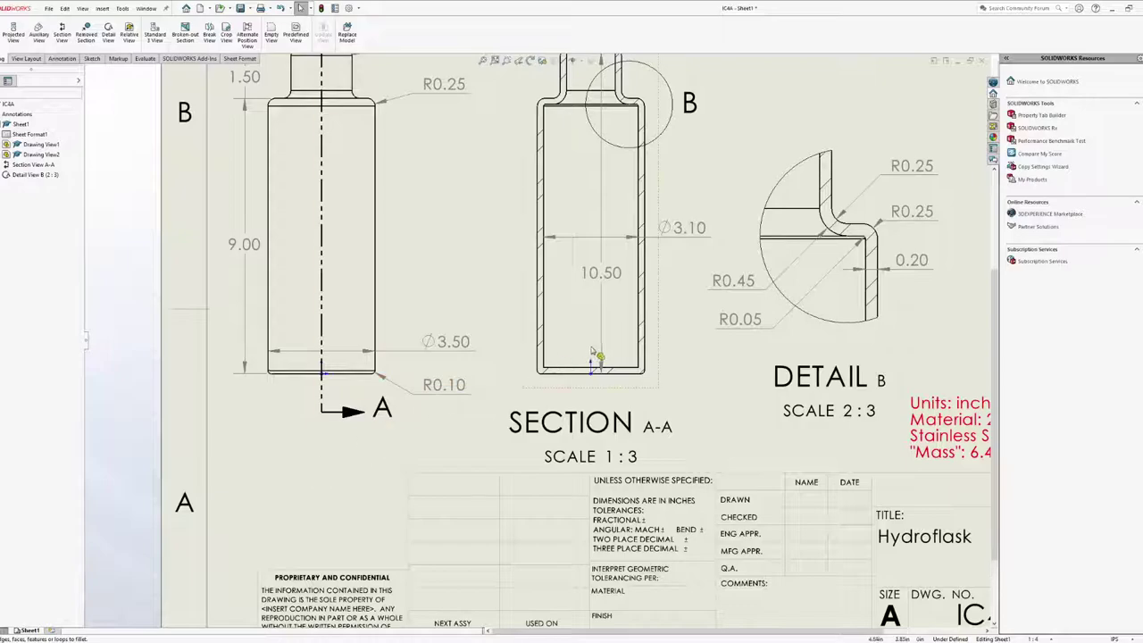
Fit the Hydroflask sheet, pan to its border, and select the R0.10 radius at the bottle base
key(f)
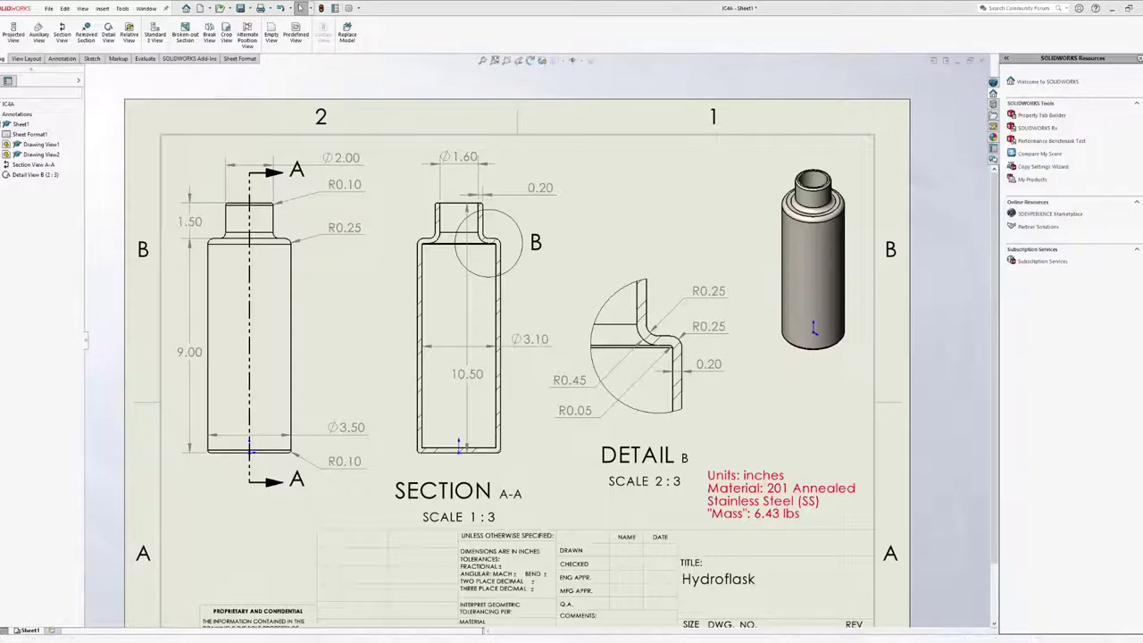
scroll(498, 475, down, 2)
scroll(498, 475, down, 2)
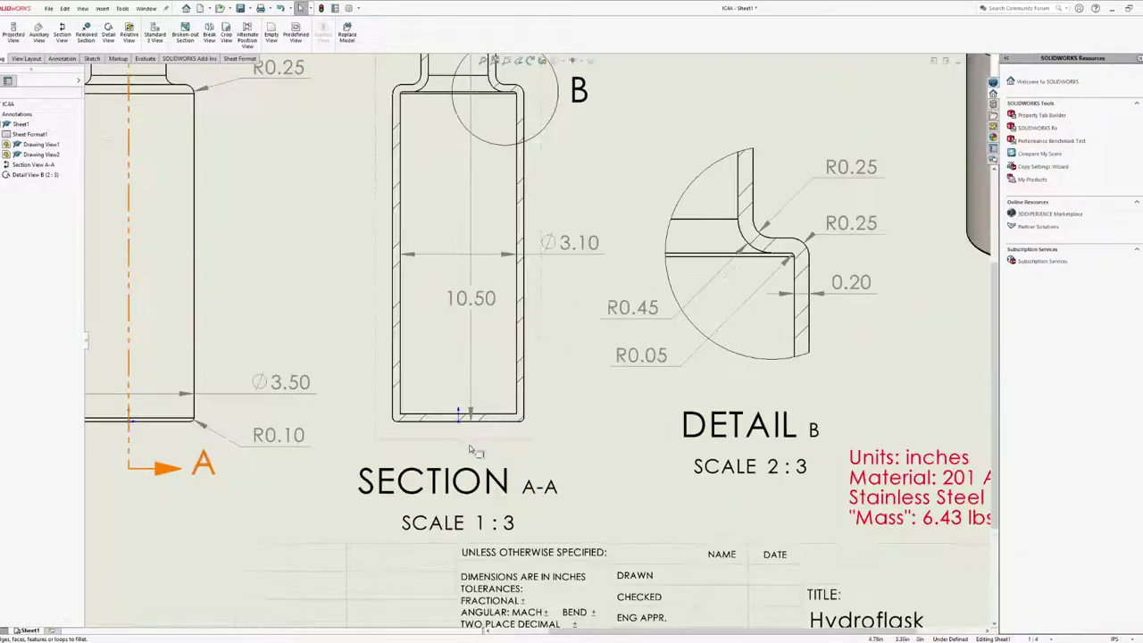
scroll(462, 435, up, 3)
mouse_move(441, 333)
ctrl+middle_down()
mouse_move(475, 417)
mouse_move(455, 384)
ctrl+middle_up()
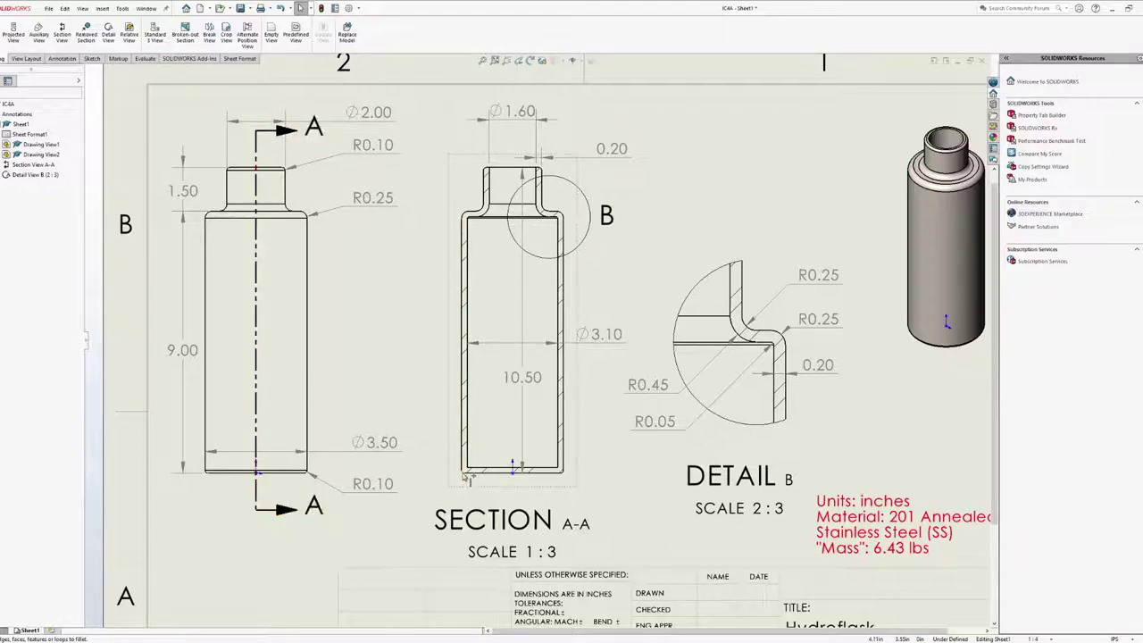
click(382, 483)
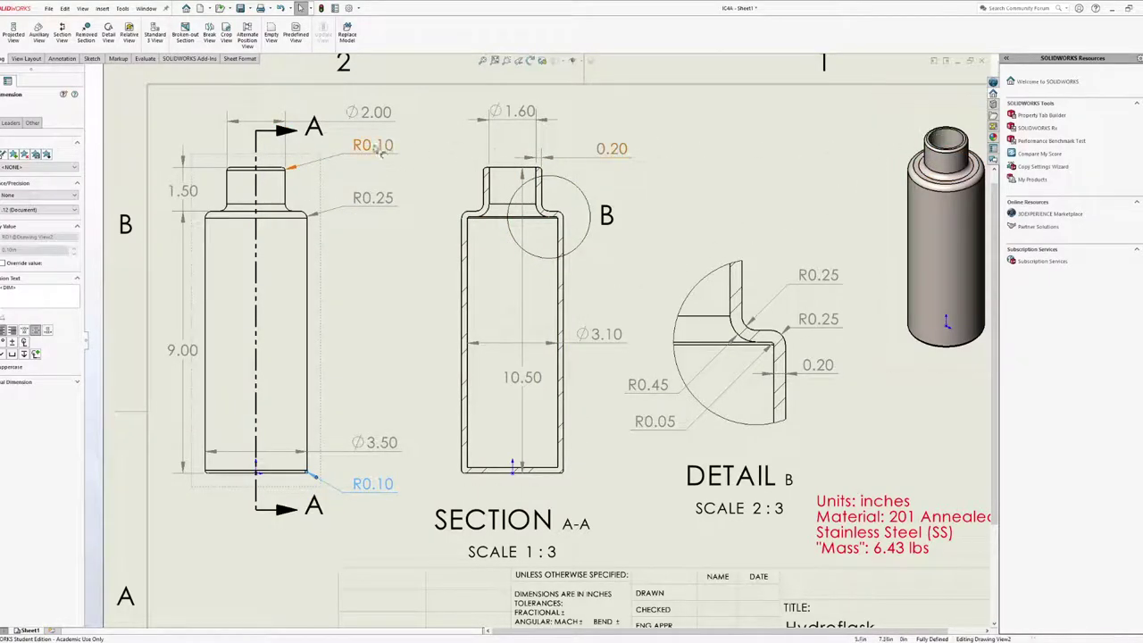
key(f)
scroll(555, 314, down, 10)
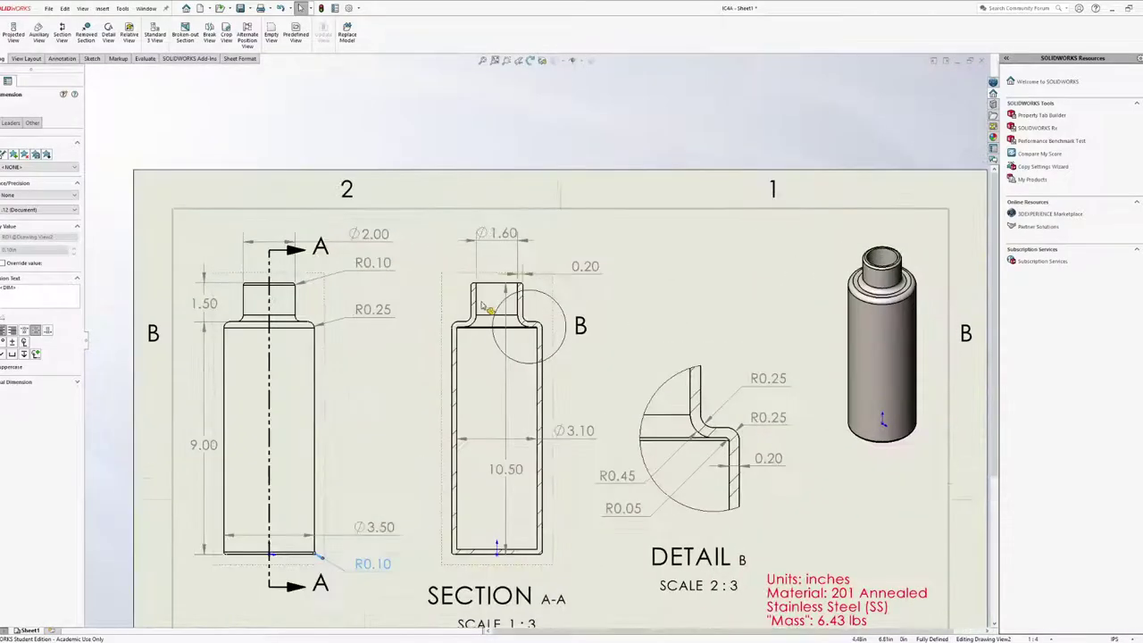
scroll(555, 314, down, 2)
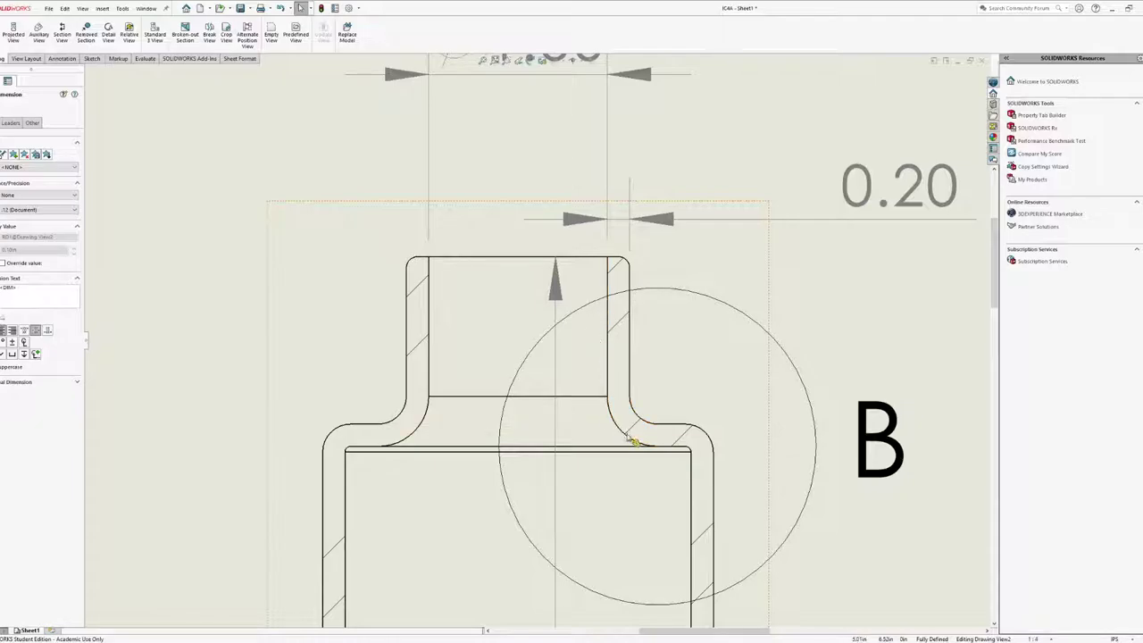
scroll(500, 415, up, 10)
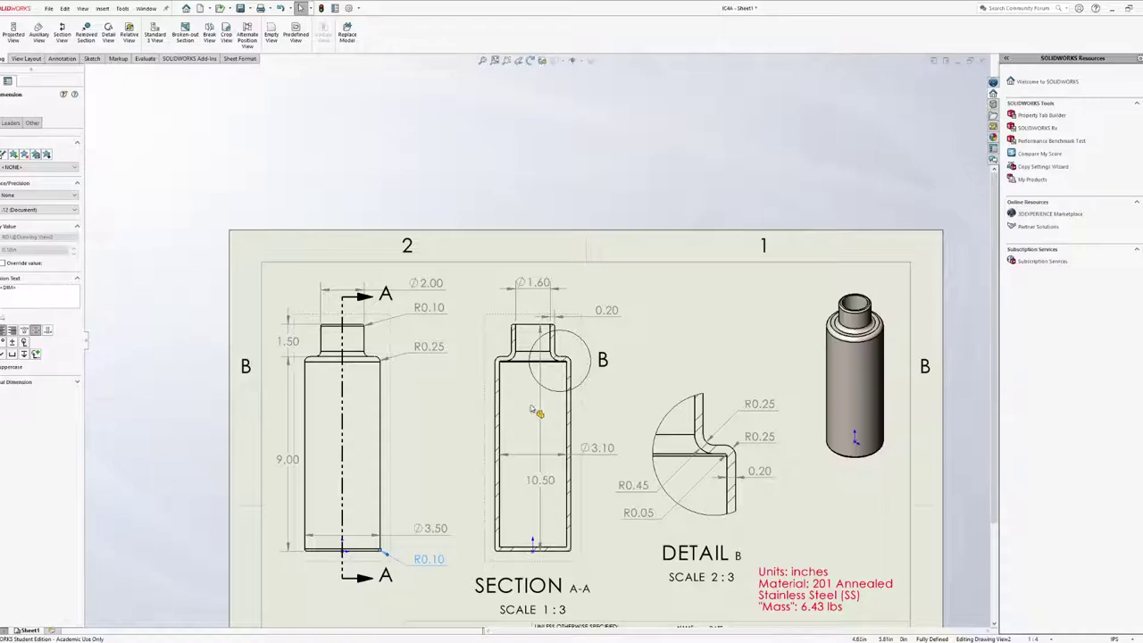
scroll(536, 587, up, 5)
scroll(556, 427, down, 10)
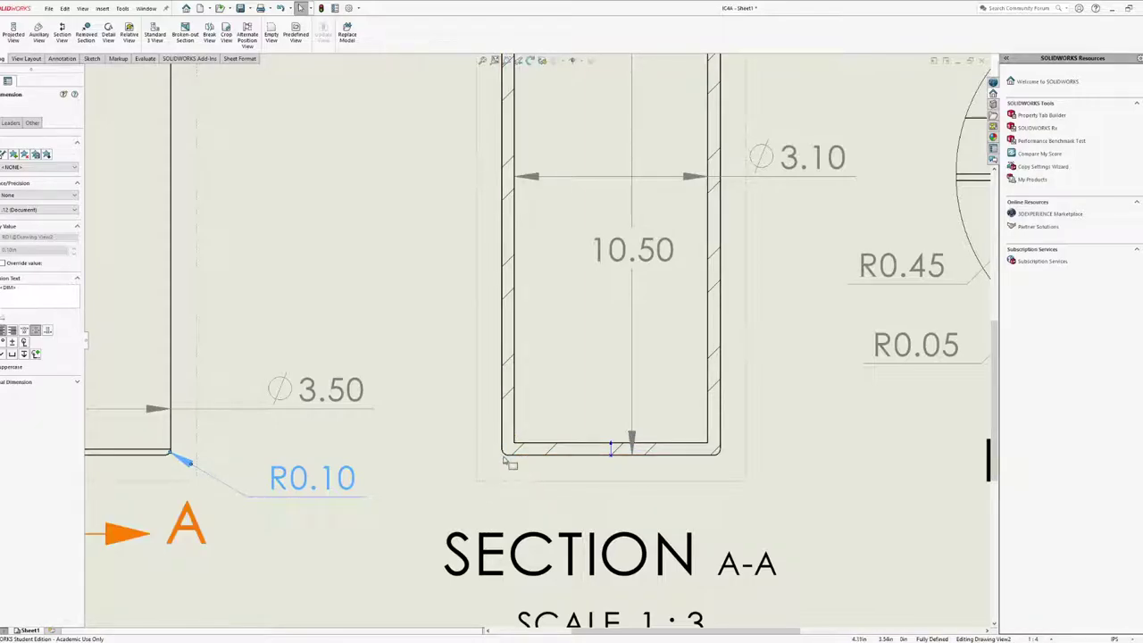
scroll(510, 460, up, 2)
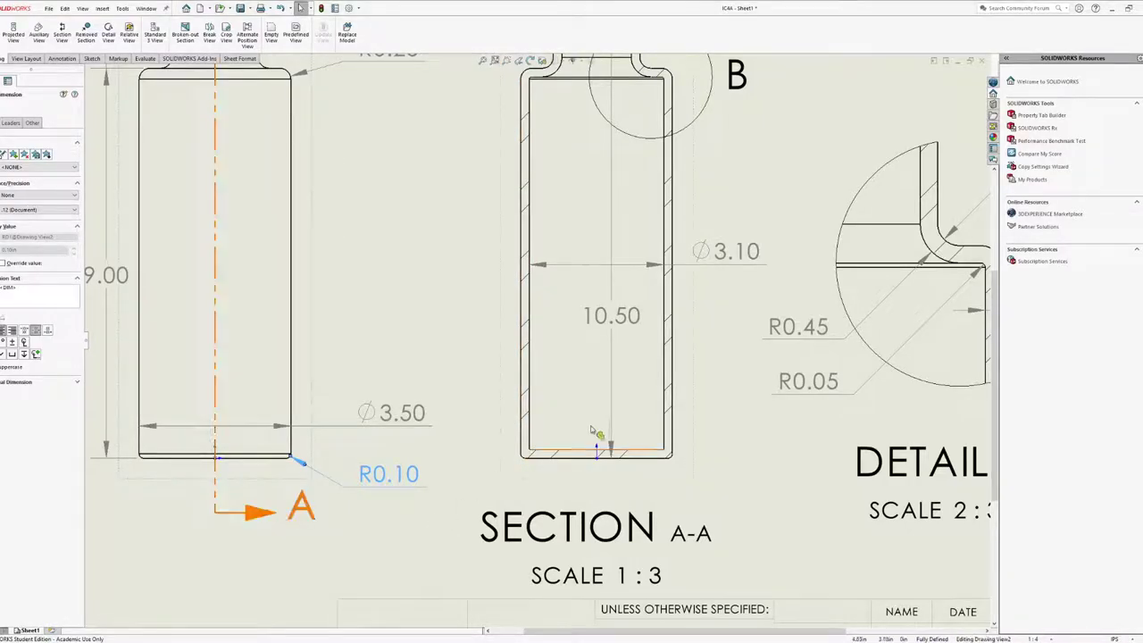
scroll(592, 428, down, 2)
ctrl+middle_drag(540, 373, 581, 541)
scroll(584, 477, up, 3)
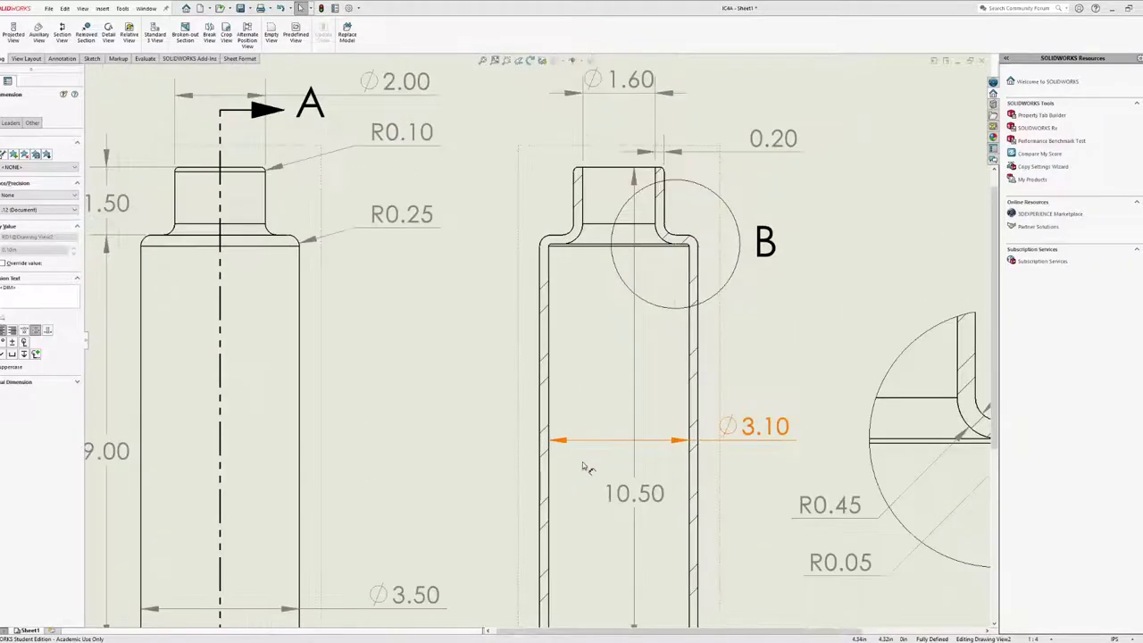
middle_drag(555, 437, 581, 412)
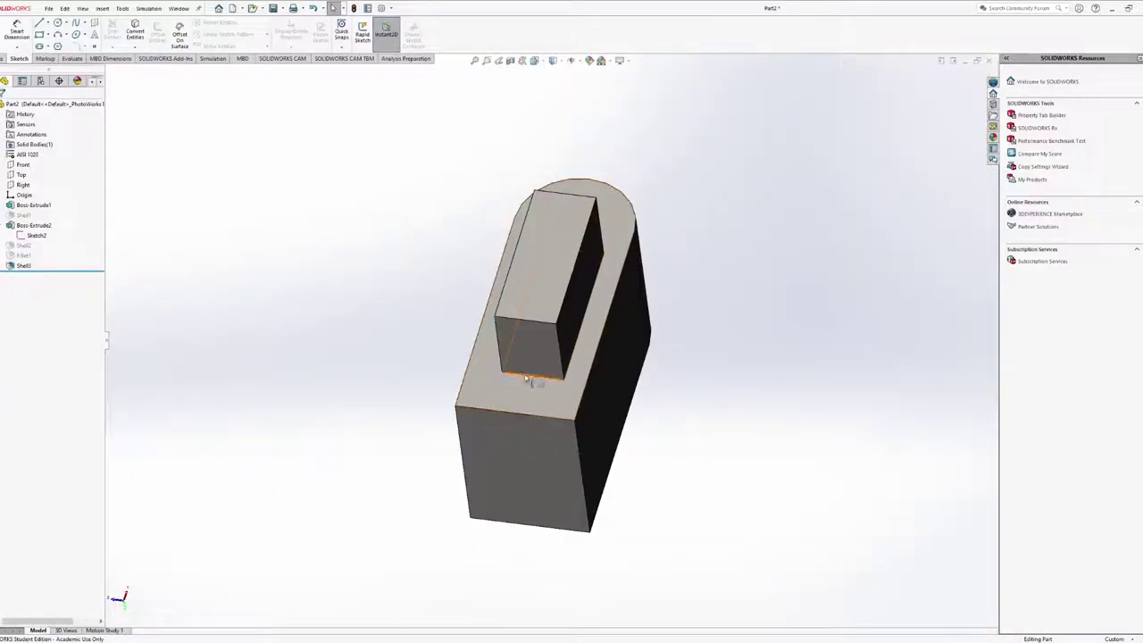
Orbit Part2 to its raised block and select the block's top and vertical edges
mouse_move(715, 187)
middle_down()
mouse_move(758, 173)
mouse_move(479, 360)
mouse_move(606, 373)
mouse_move(684, 360)
mouse_move(666, 365)
middle_up()
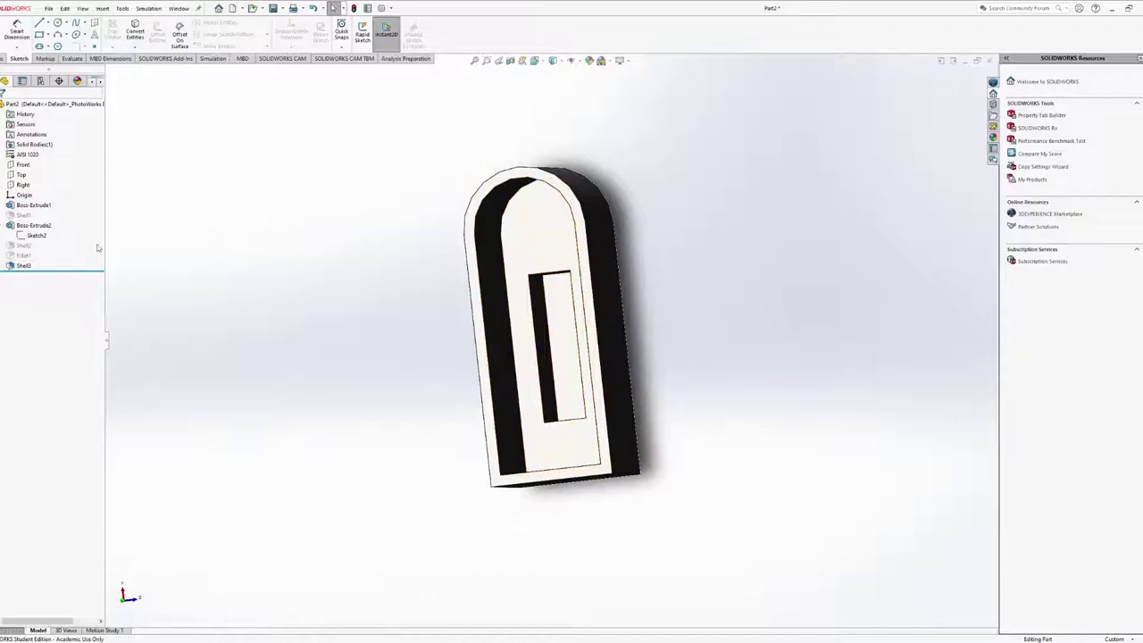
mouse_move(541, 296)
middle_down()
mouse_move(339, 316)
mouse_move(289, 196)
mouse_move(571, 352)
mouse_move(572, 308)
mouse_move(533, 255)
middle_up()
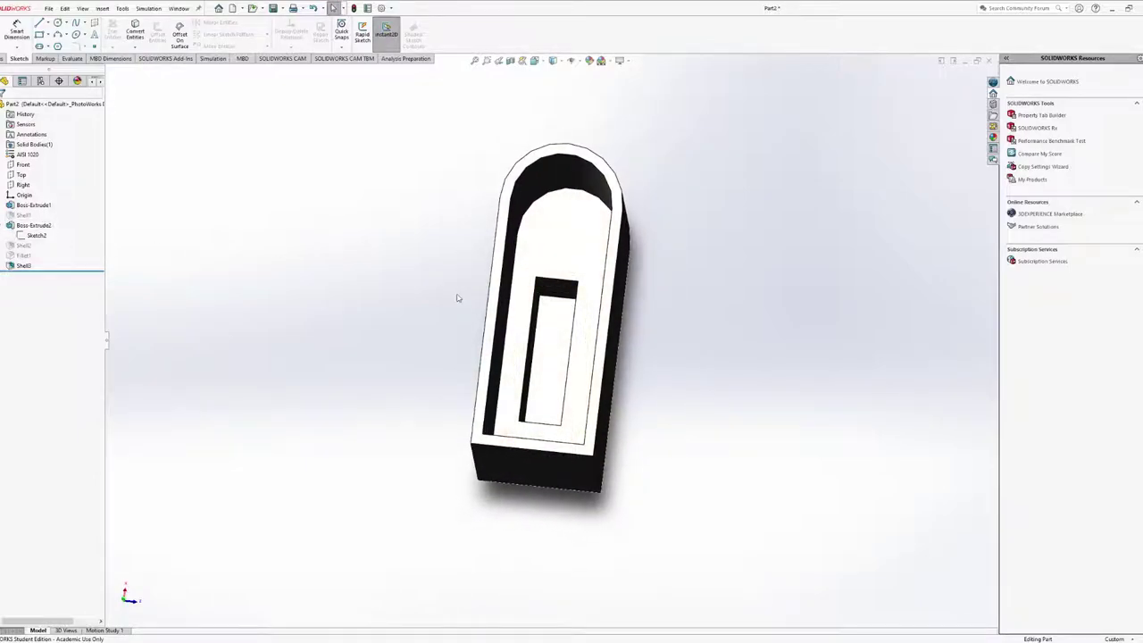
middle_drag(458, 298, 188, 231)
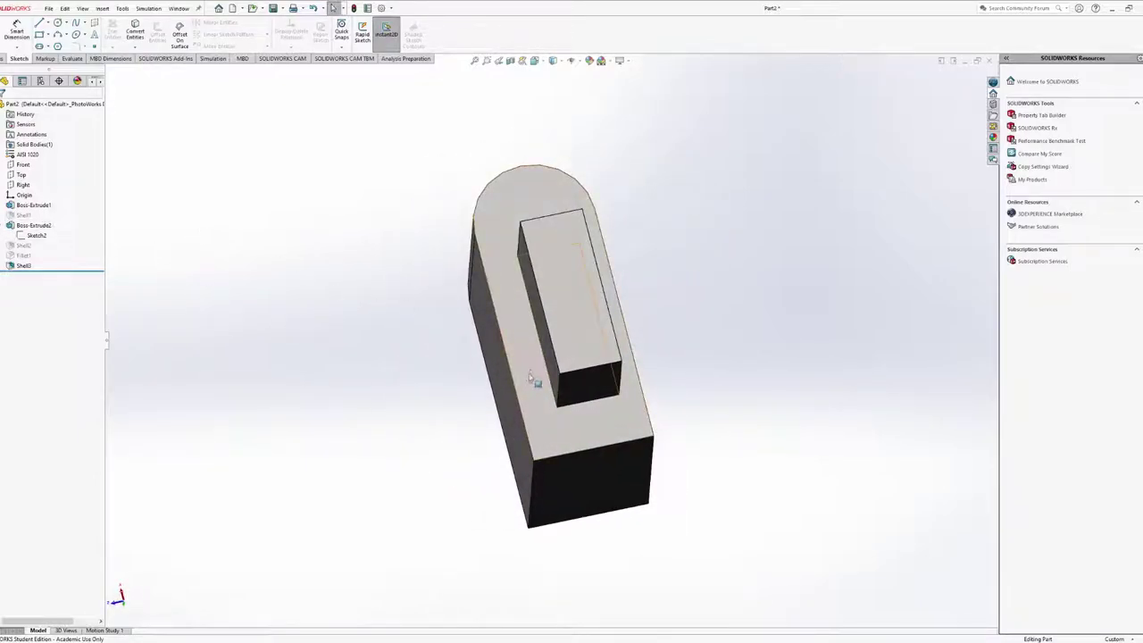
middle_drag(518, 368, 334, 362)
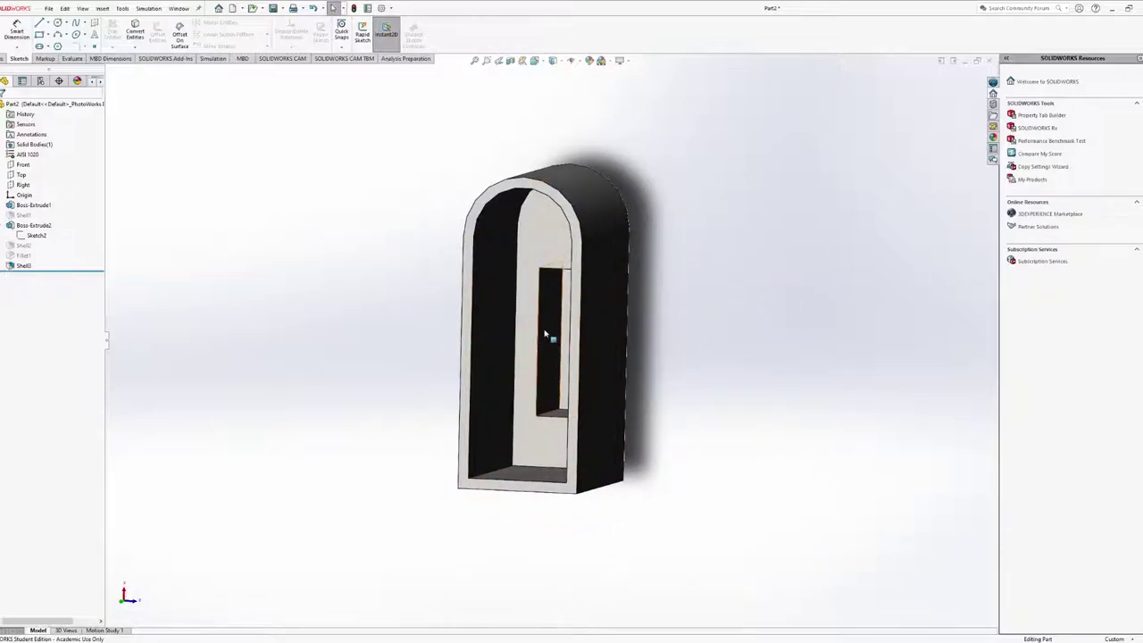
middle_drag(570, 305, 548, 363)
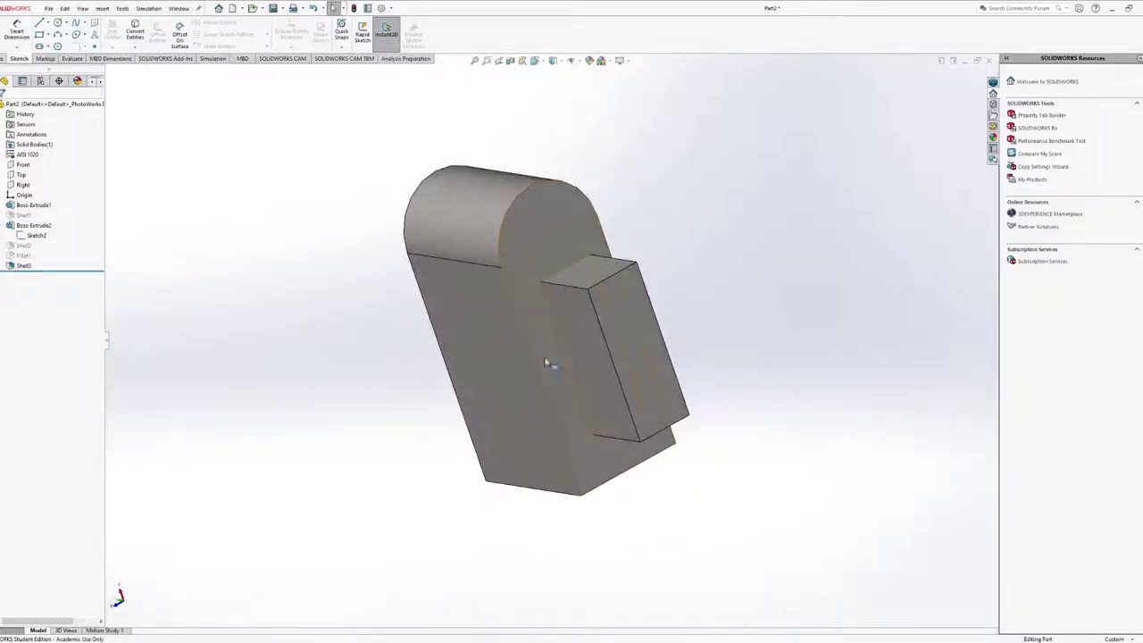
click(560, 273)
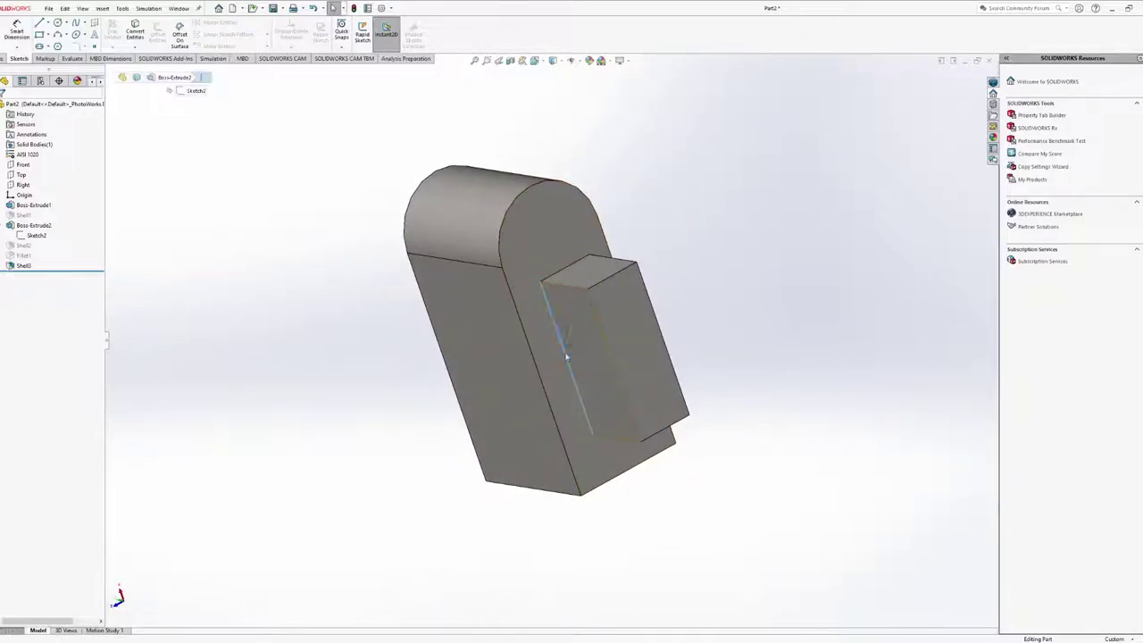
click(560, 275)
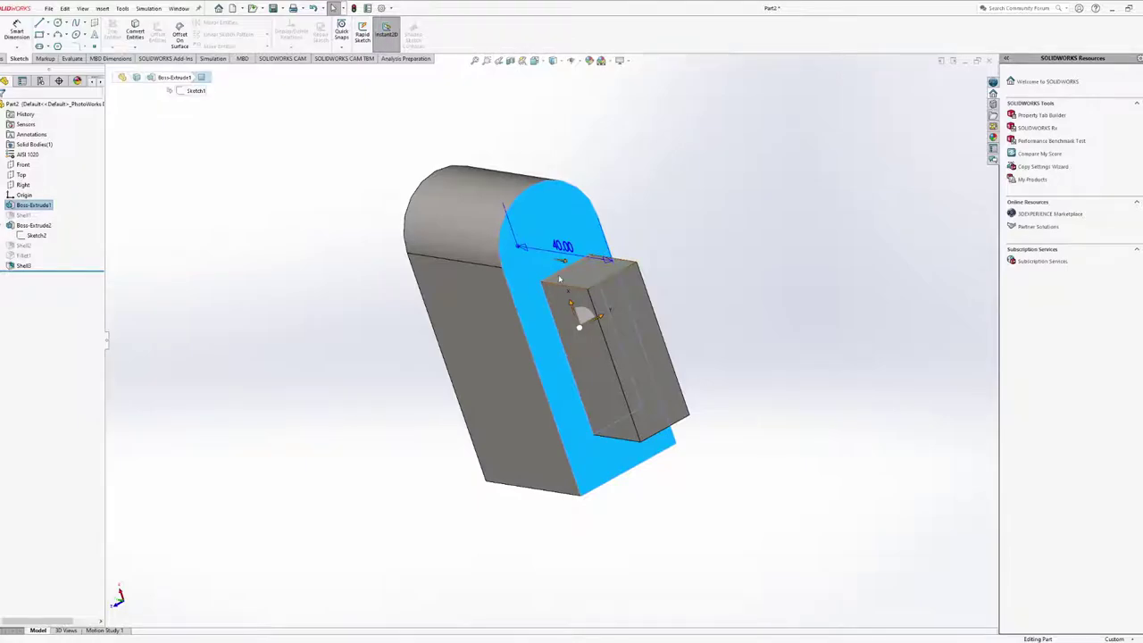
click(561, 272)
ctrl+click(552, 316)
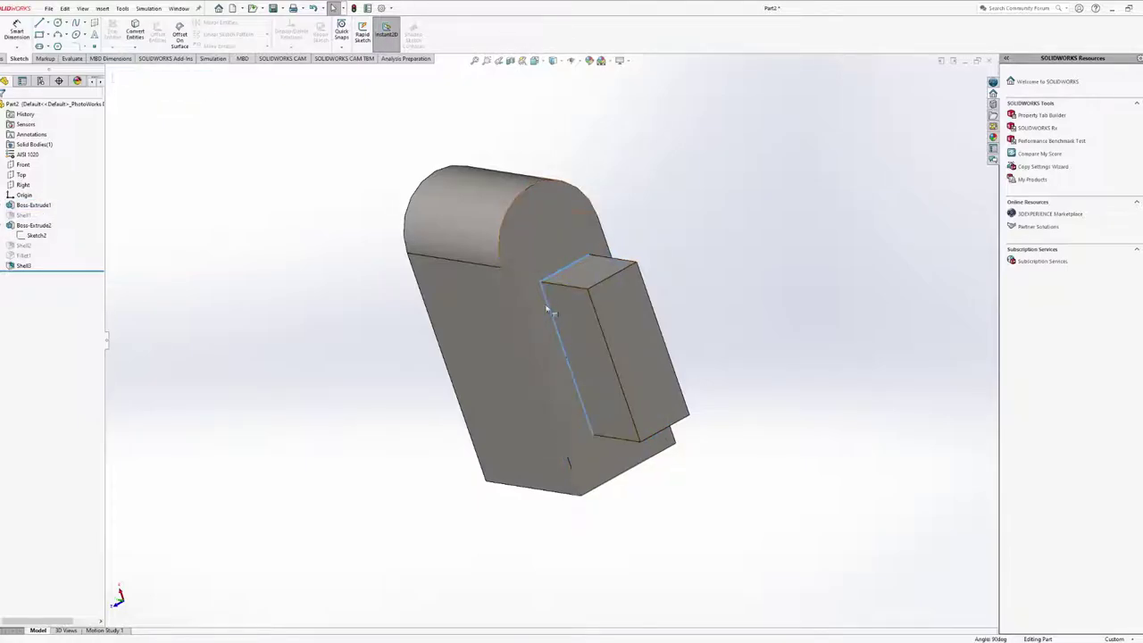
click(4, 58)
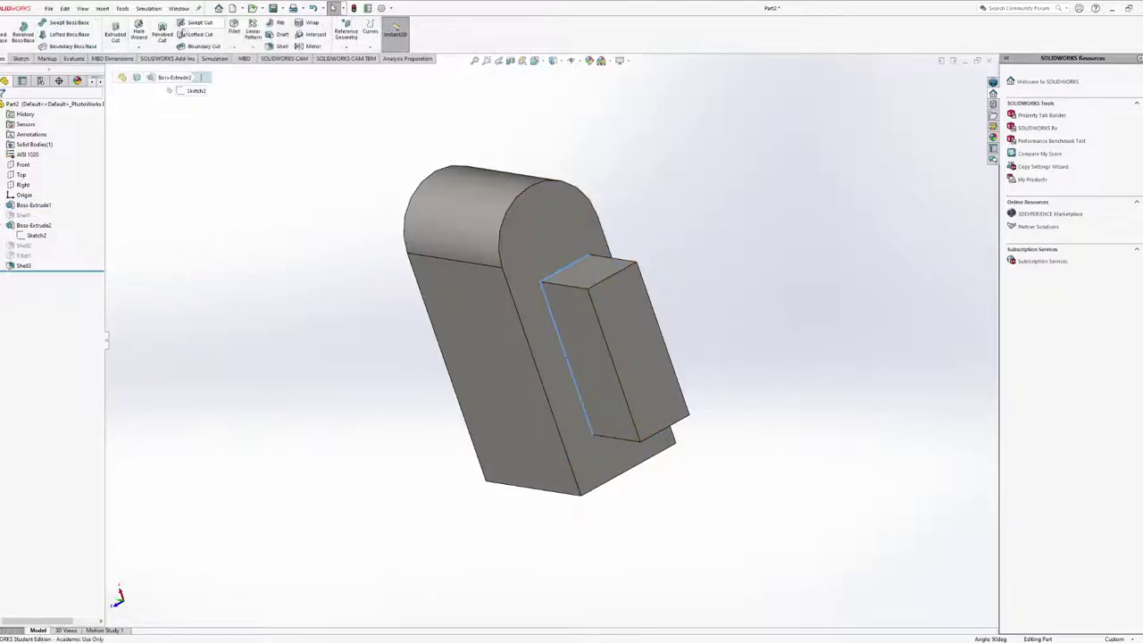
Fillet the raised block's two selected edges and orbit to inspect the result
click(234, 32)
middle_drag(365, 286, 219, 170)
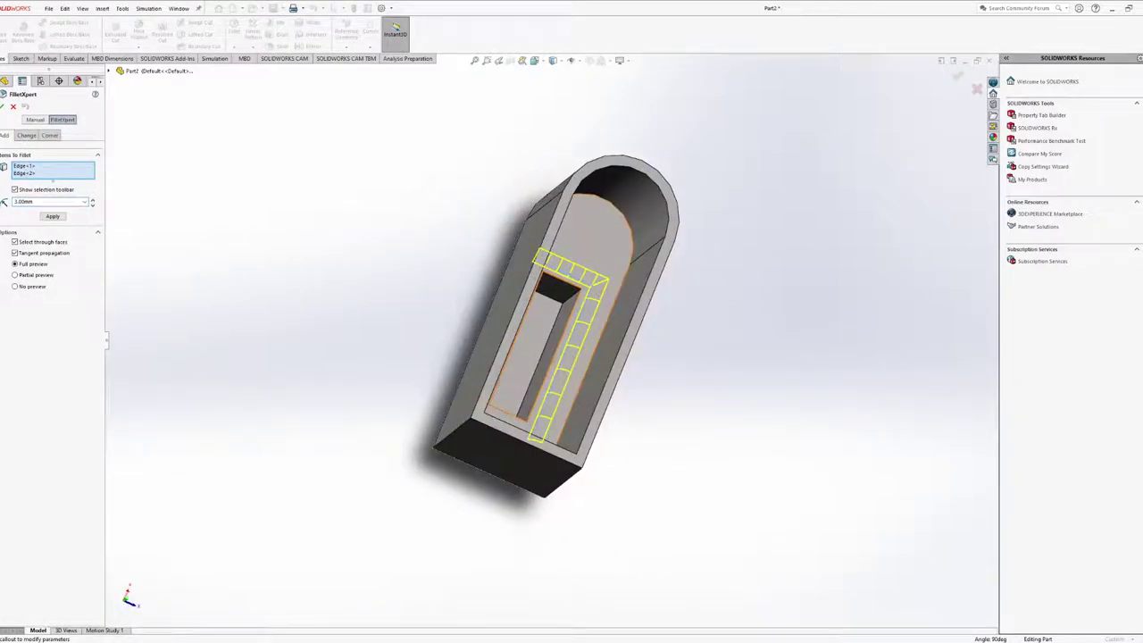
click(4, 105)
middle_drag(536, 322, 587, 286)
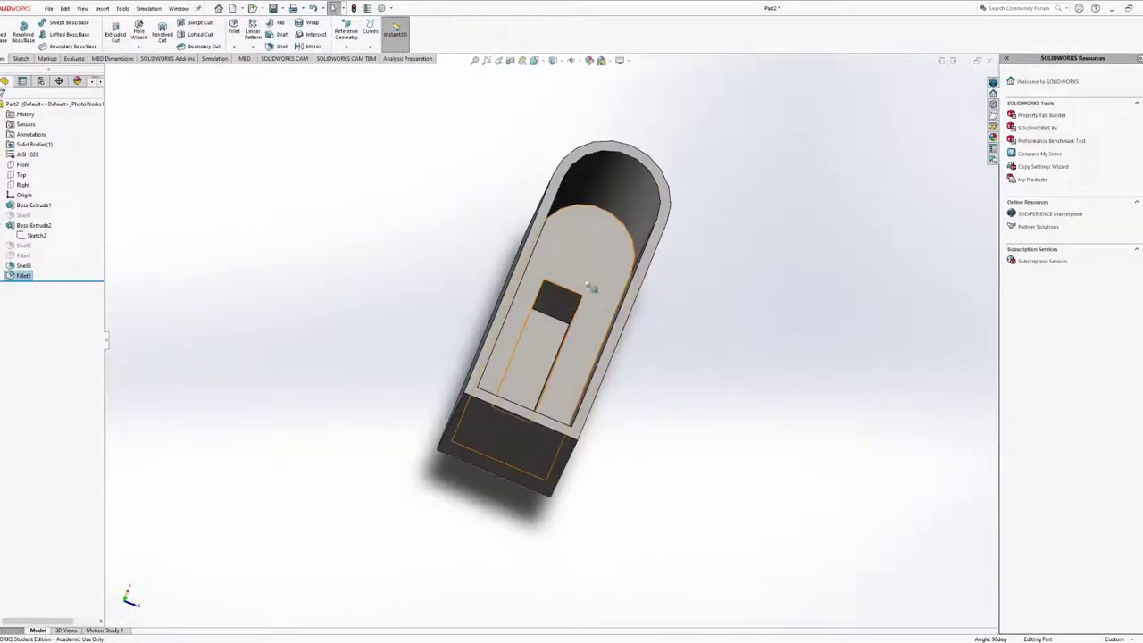
middle_drag(581, 344, 342, 189)
key(shift+Left)
key(shift+Left)
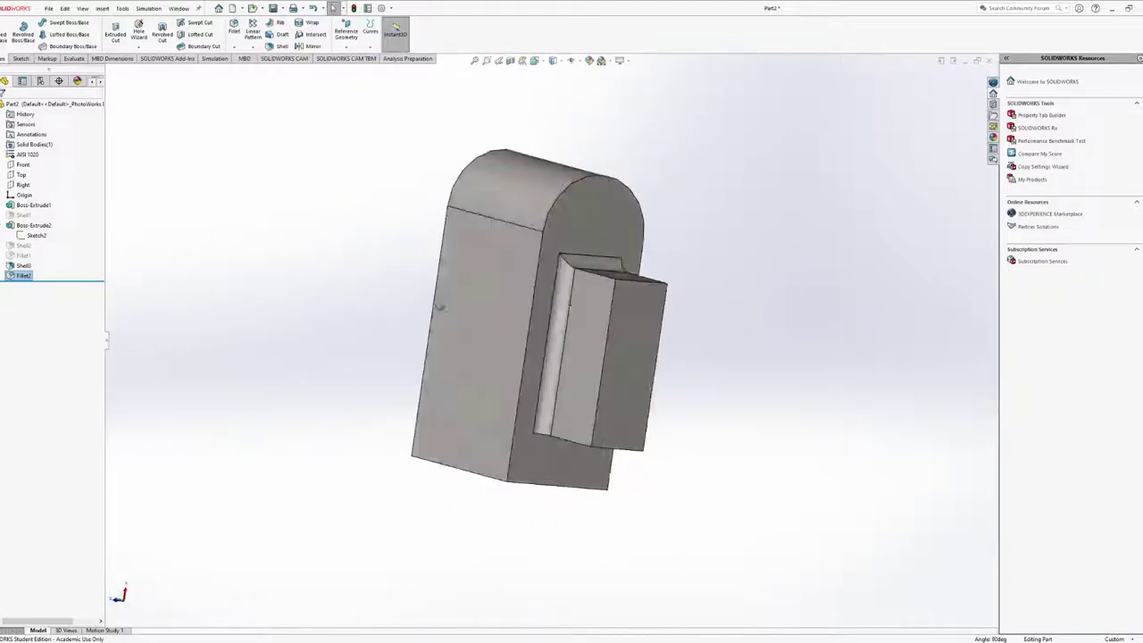
Roll the history back before Shell3 and unsuppress Fillet1
click(24, 275)
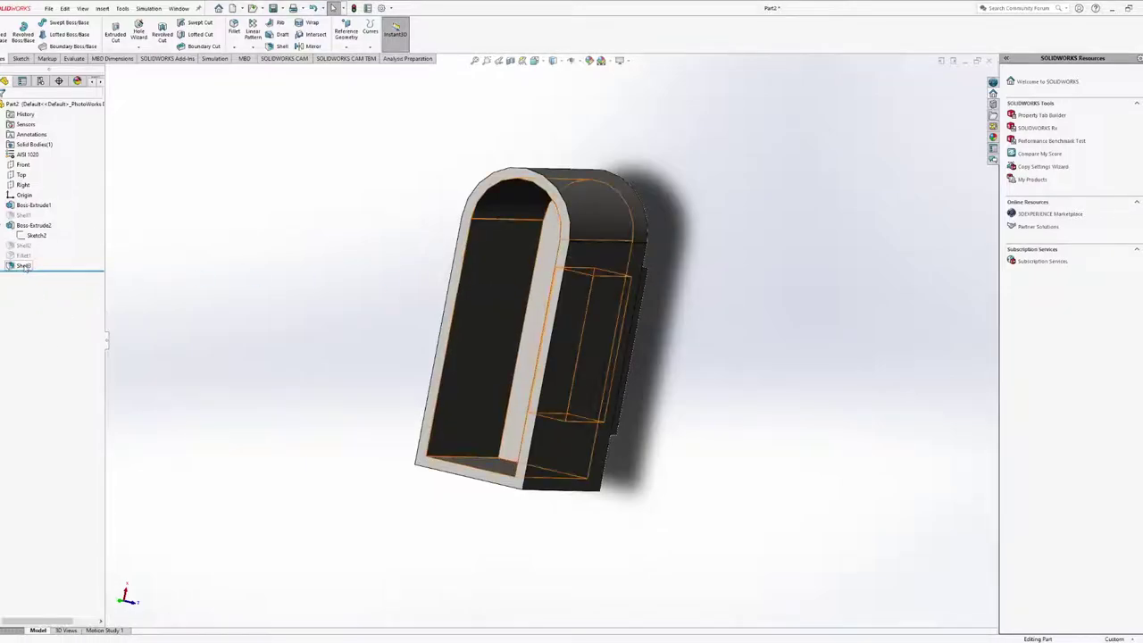
click(19, 265)
drag(36, 280, 27, 259)
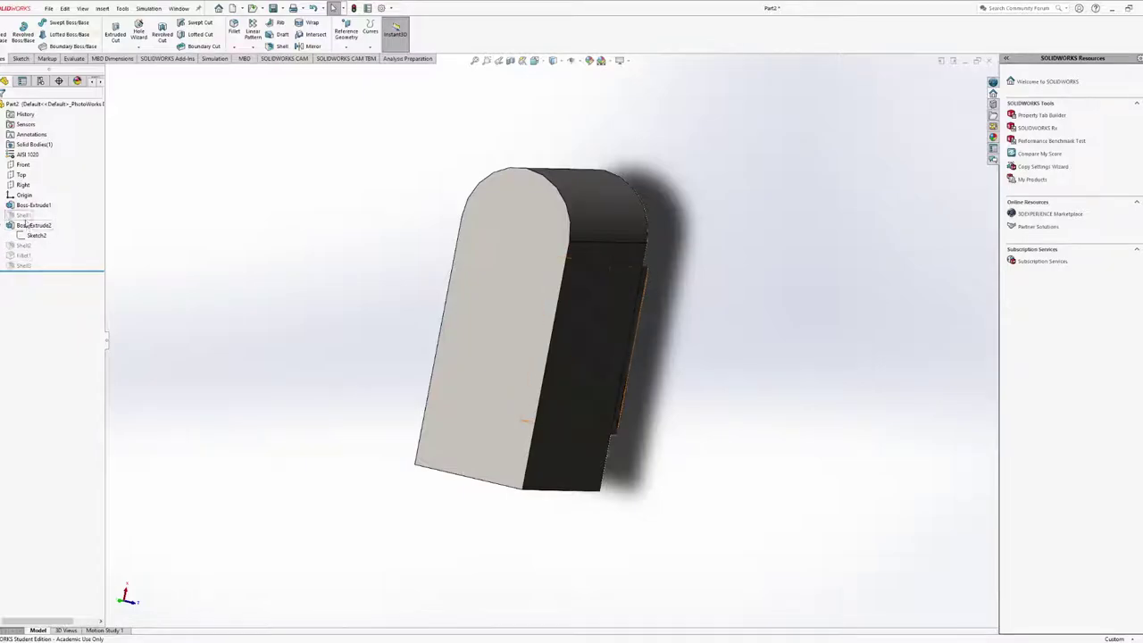
click(24, 256)
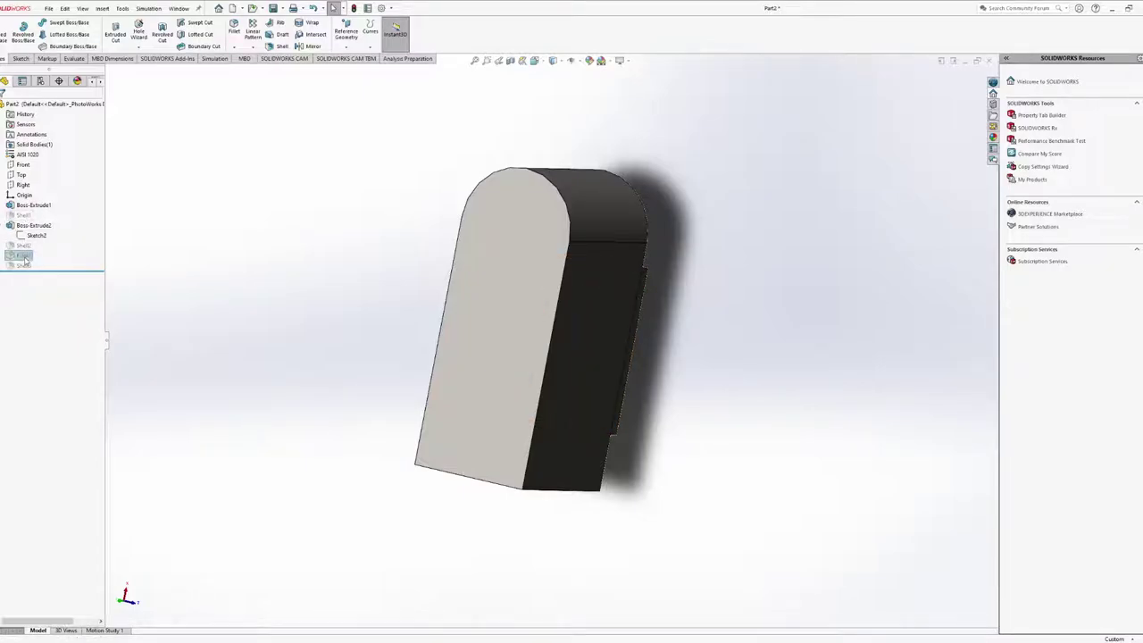
click(41, 239)
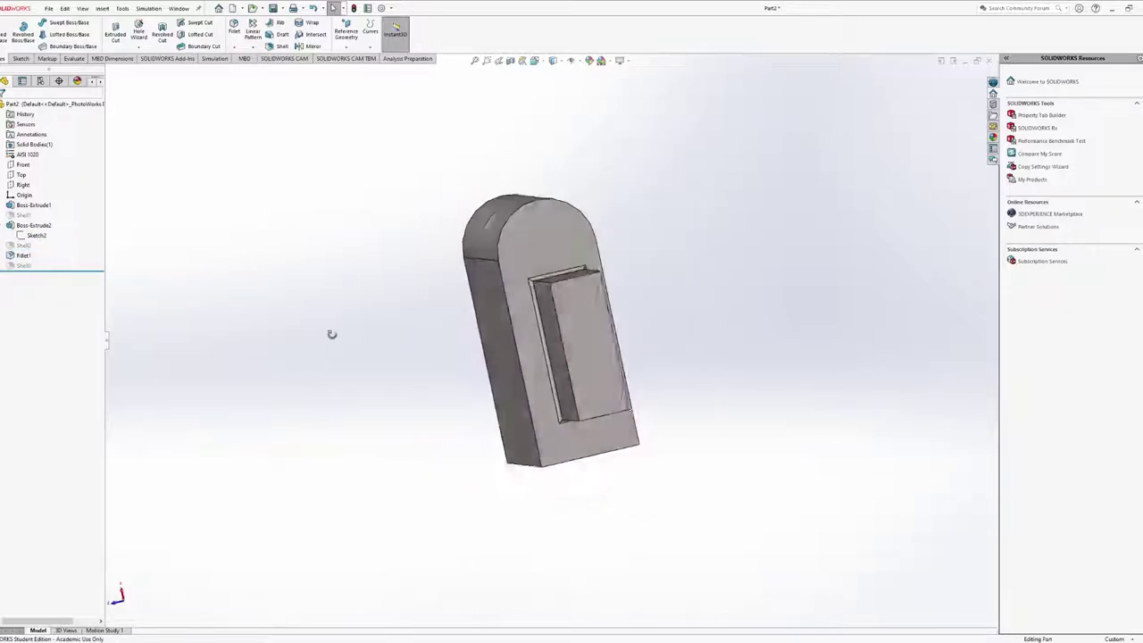
Unsuppress Shell3 to hollow the part again, and orbit into the cavity and underside
middle_drag(329, 331, 316, 224)
click(23, 265)
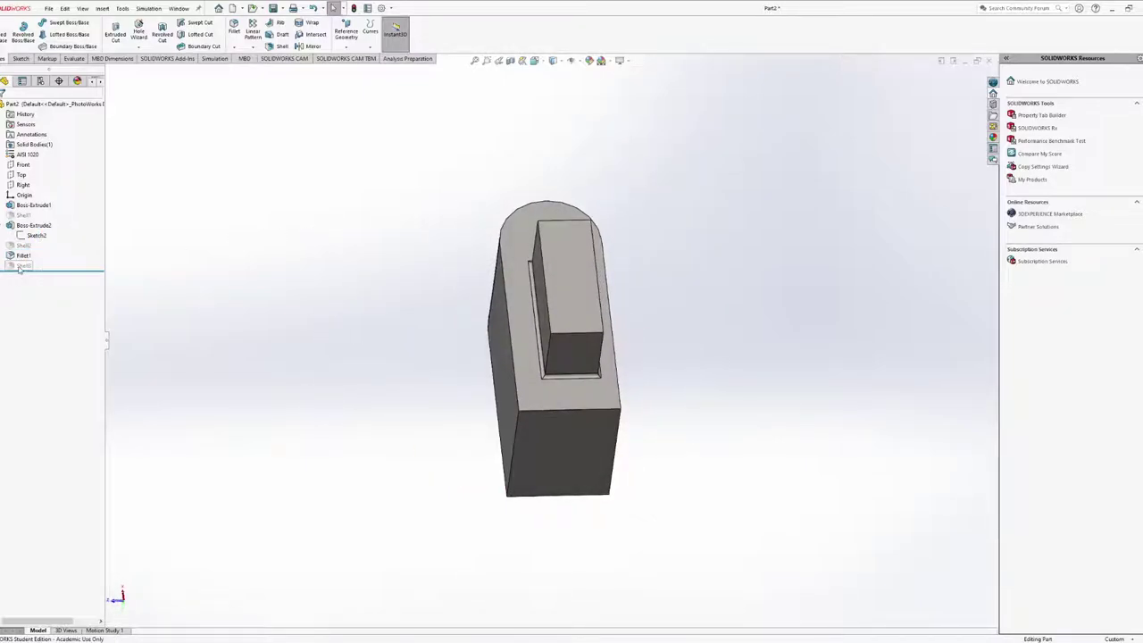
click(41, 248)
middle_drag(288, 318, 668, 225)
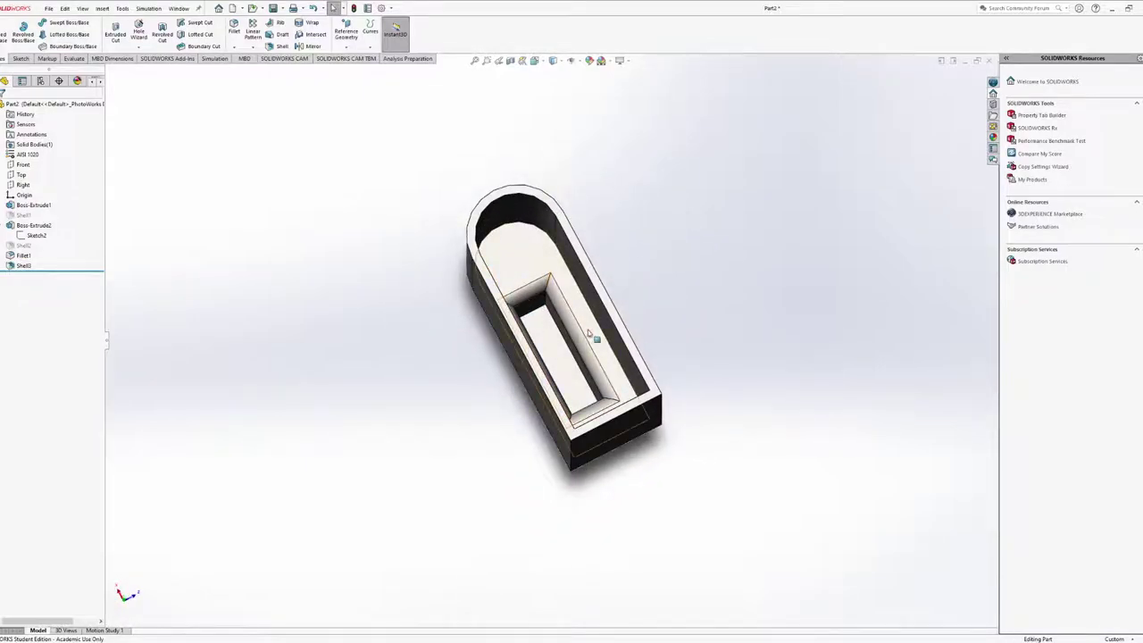
middle_drag(587, 330, 375, 416)
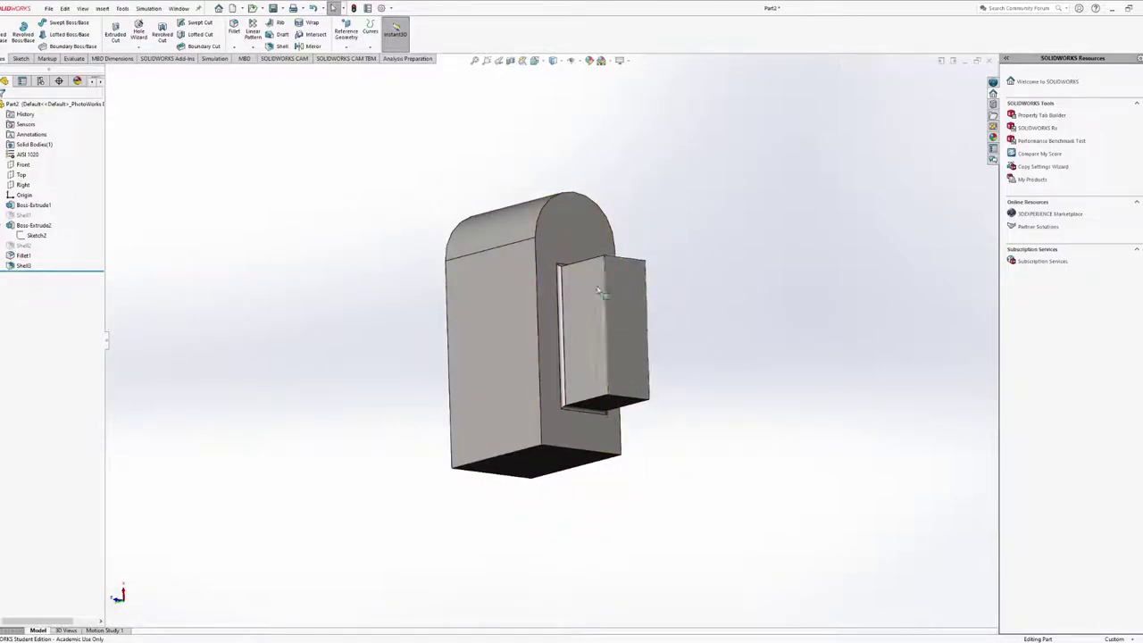
middle_drag(605, 418, 689, 120)
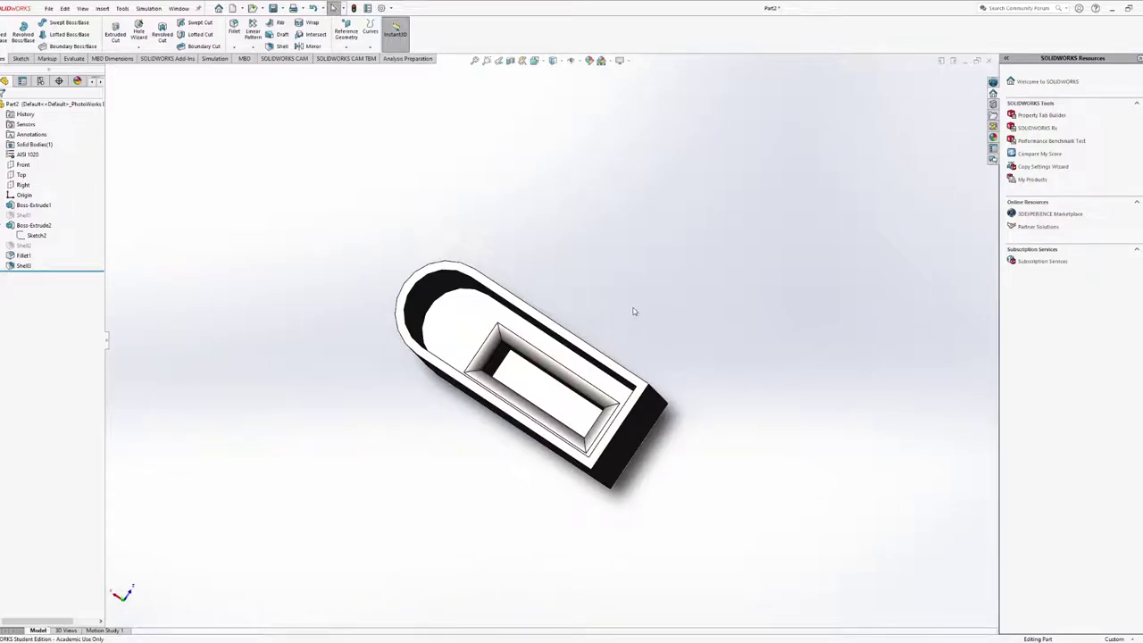
middle_drag(611, 336, 705, 288)
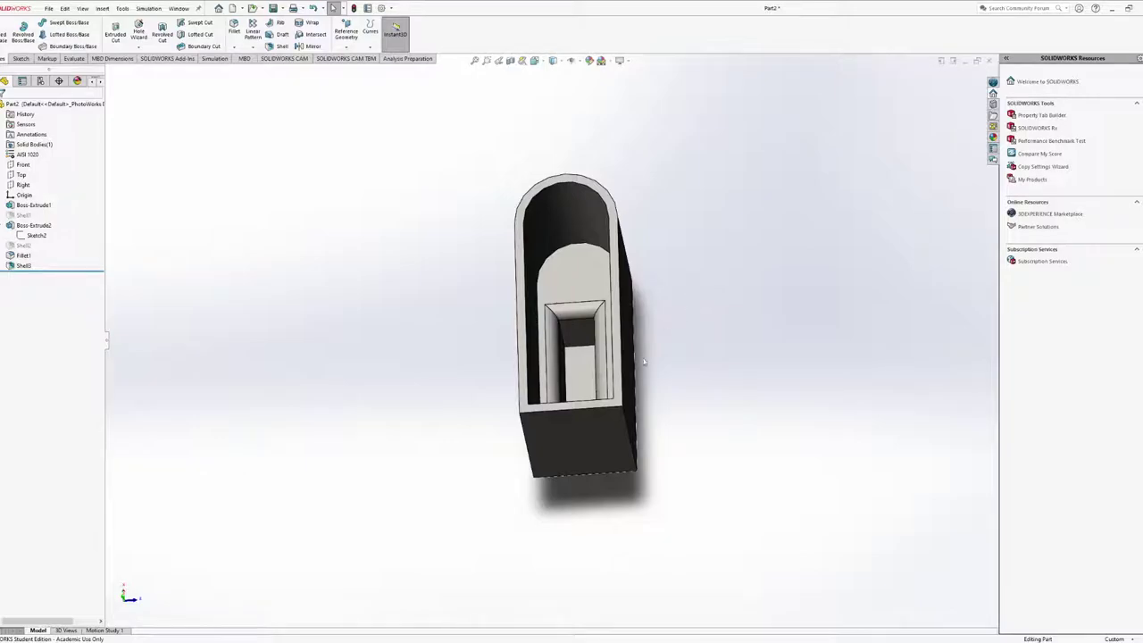
middle_drag(643, 360, 455, 331)
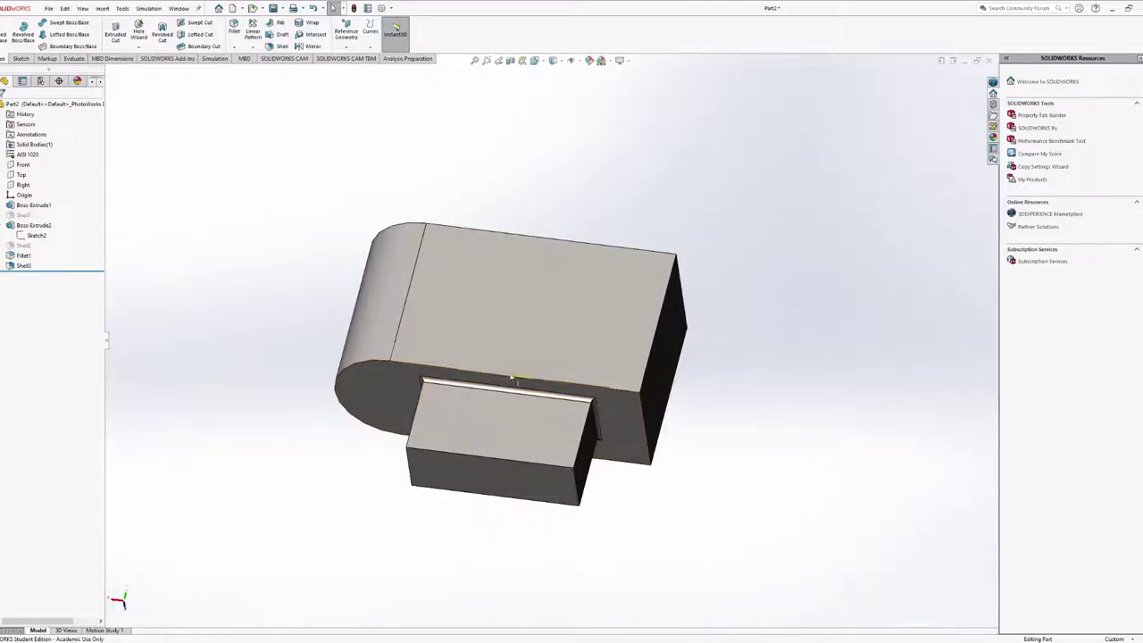
middle_drag(556, 396, 474, 402)
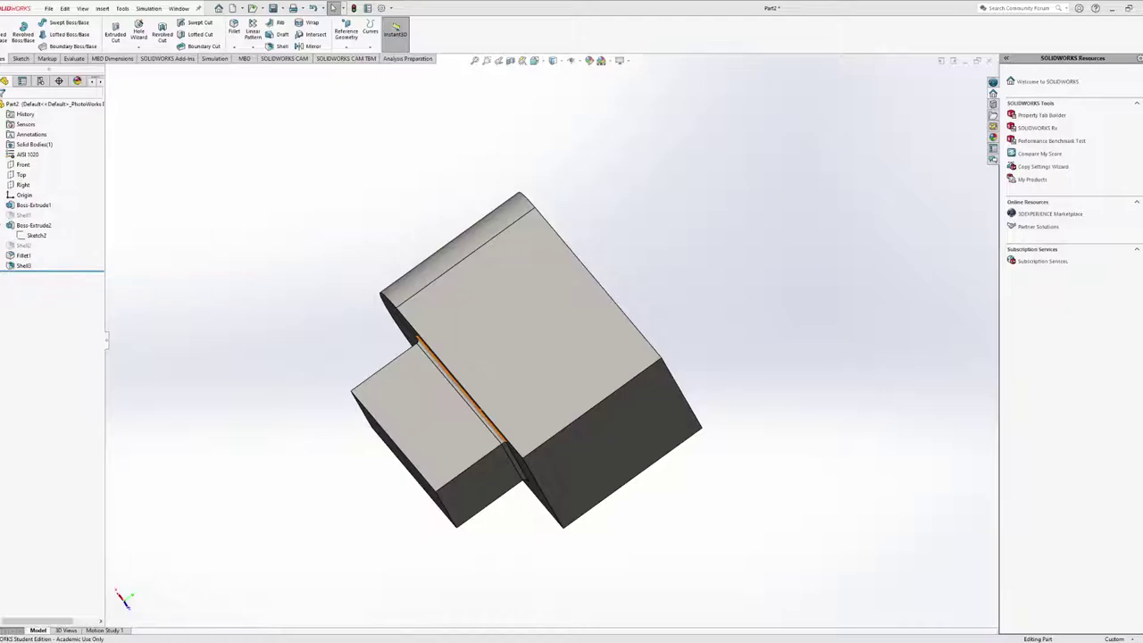
middle_drag(434, 403, 374, 268)
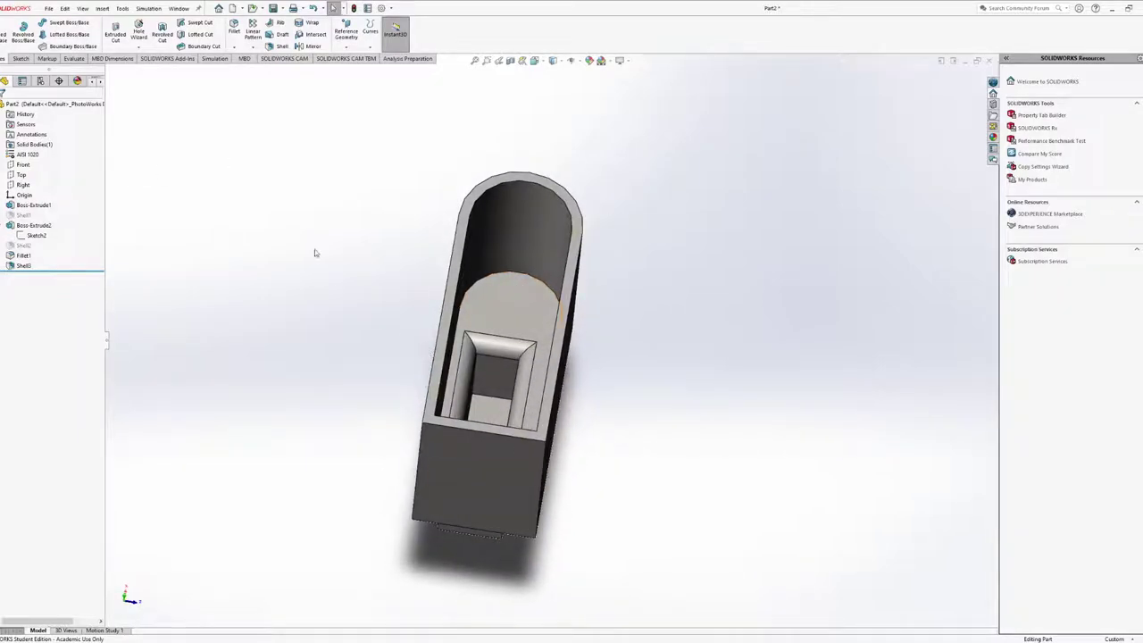
Suppress Shell3 so the part is solid, and open Fillet1 for editing
click(25, 265)
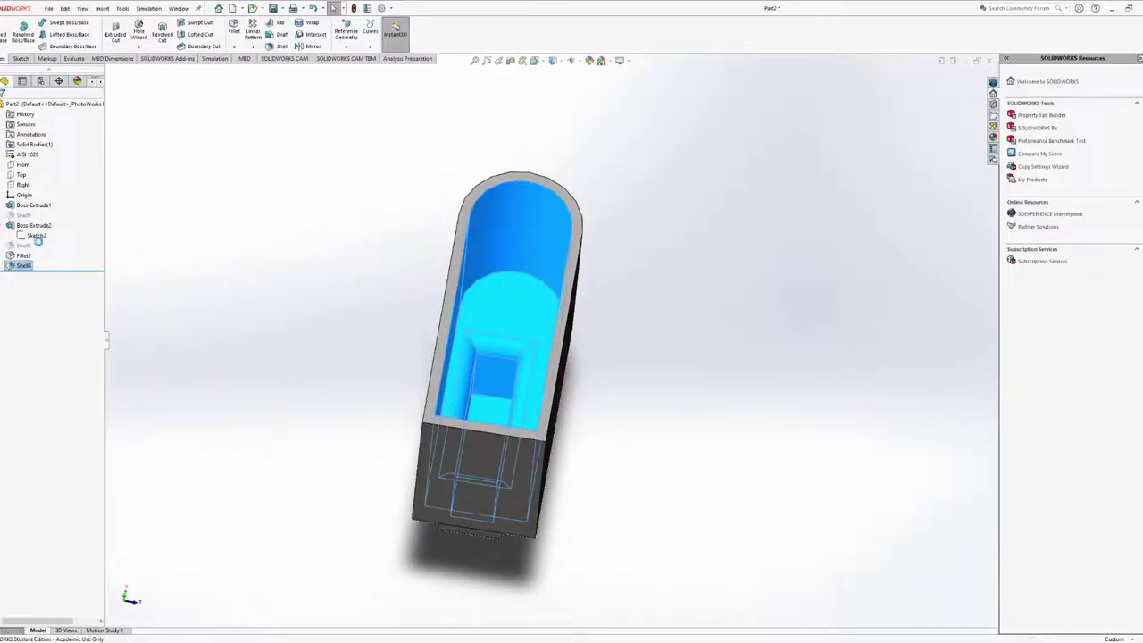
click(50, 241)
click(23, 255)
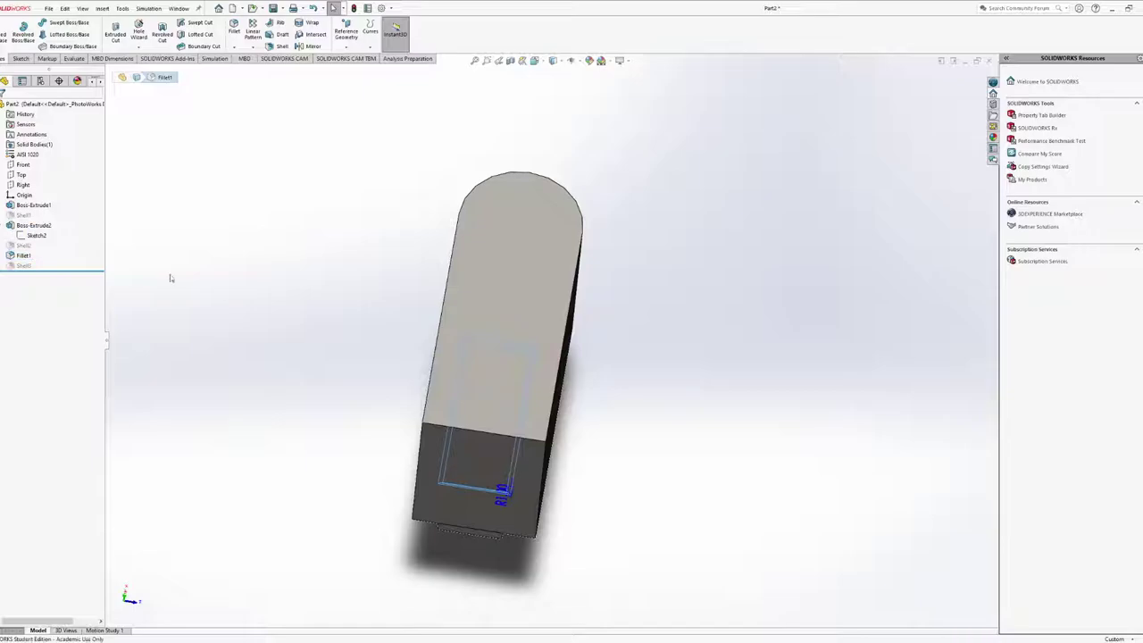
click(408, 380)
middle_drag(282, 359, 506, 225)
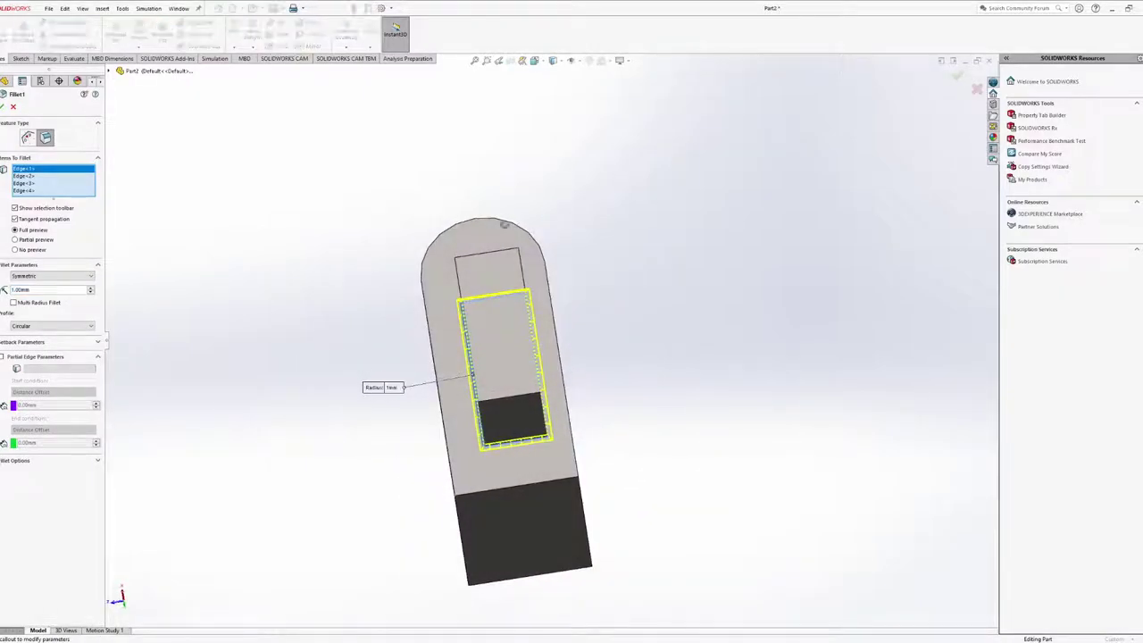
click(41, 288)
middle_drag(303, 369, 361, 332)
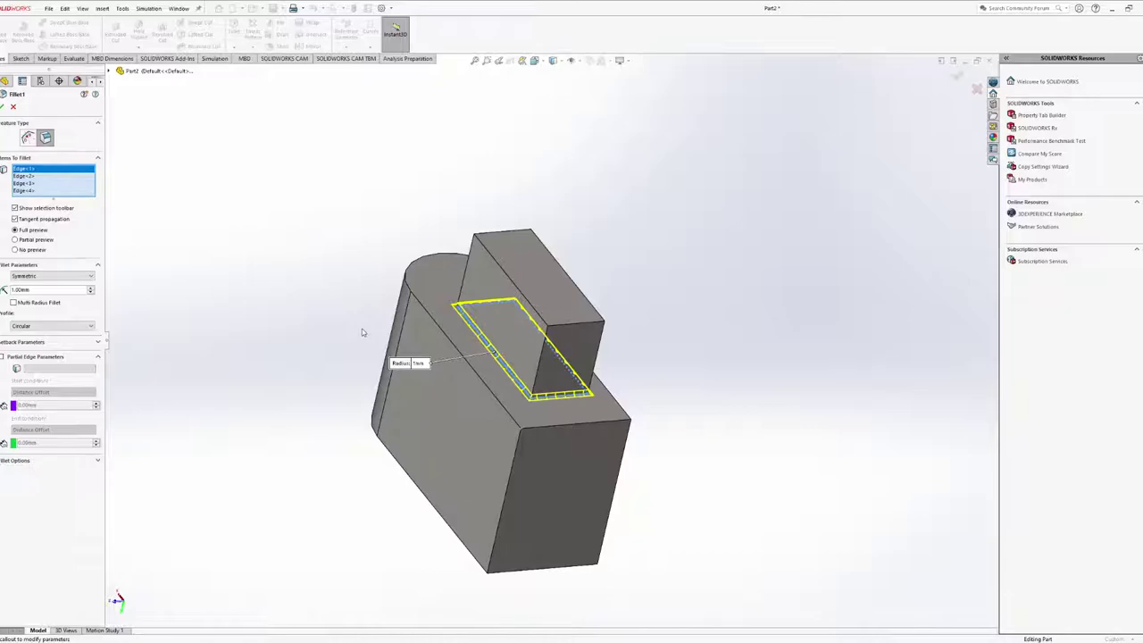
Change Fillet1's radius from 1.00 mm to 2.00 mm and review the wider rounding
drag(57, 289, 9, 290)
text(2)
key(Return)
middle_drag(312, 396, 427, 290)
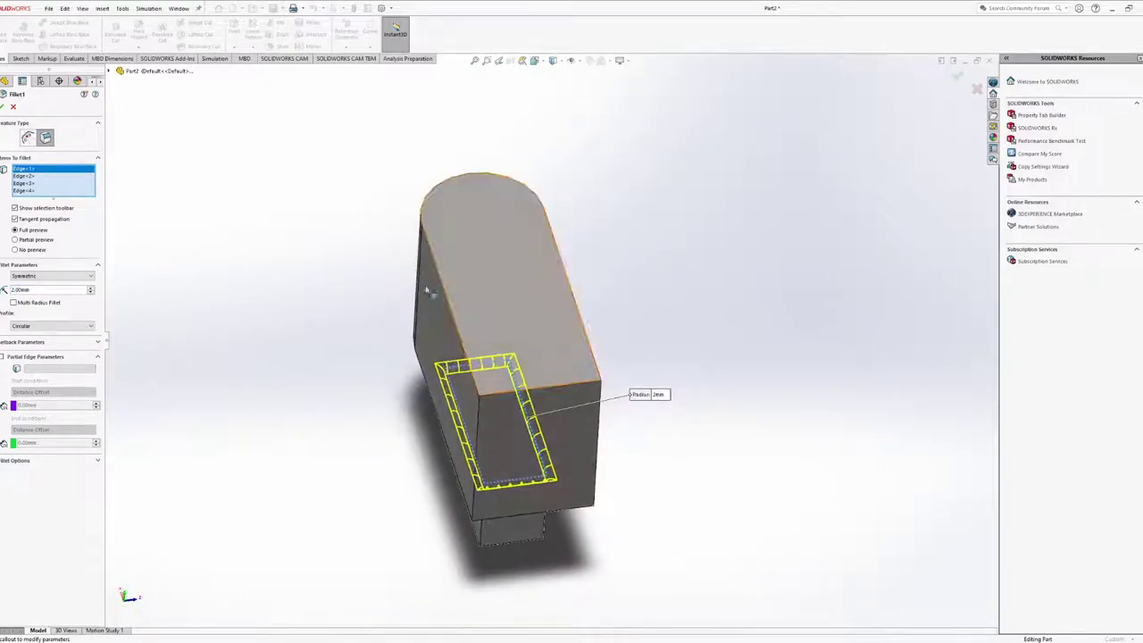
click(3, 106)
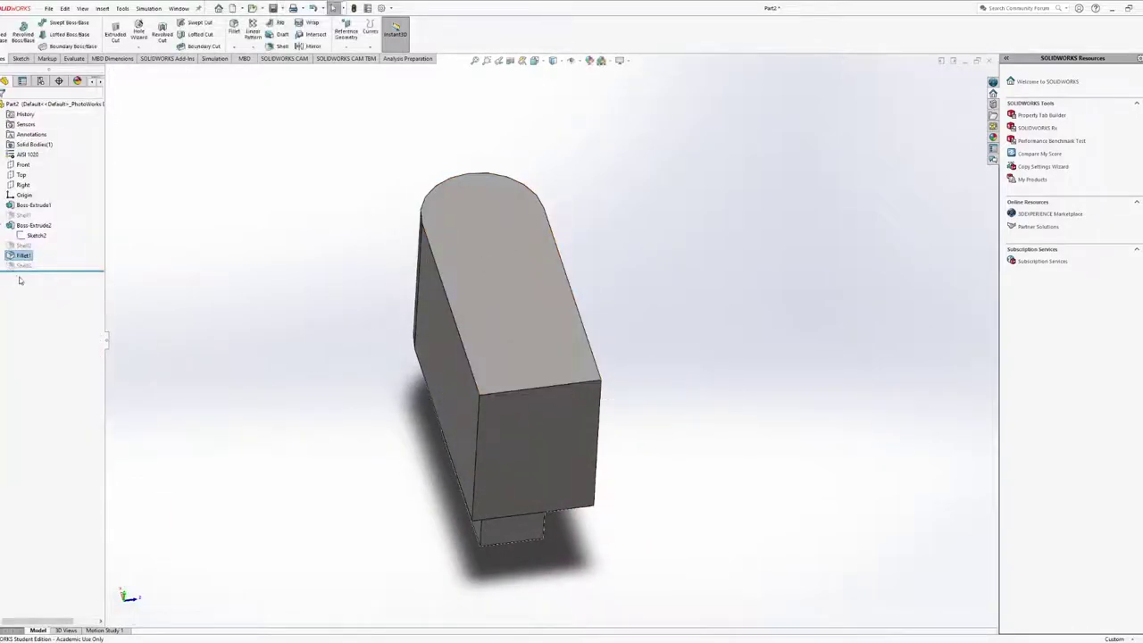
middle_drag(428, 278, 404, 208)
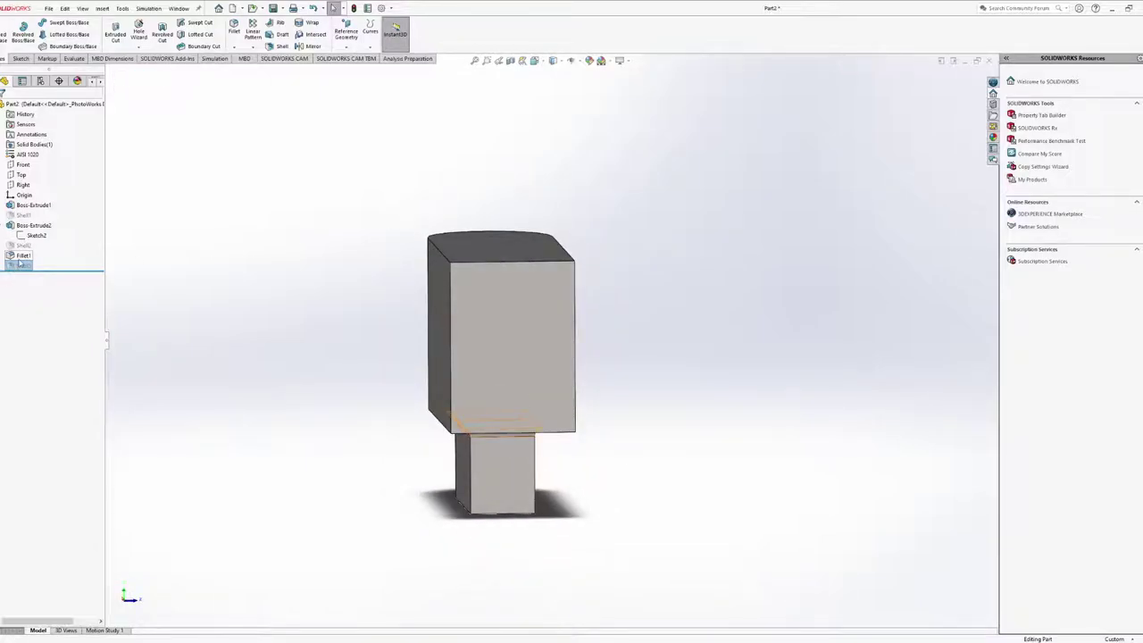
click(21, 257)
middle_drag(476, 390, 482, 417)
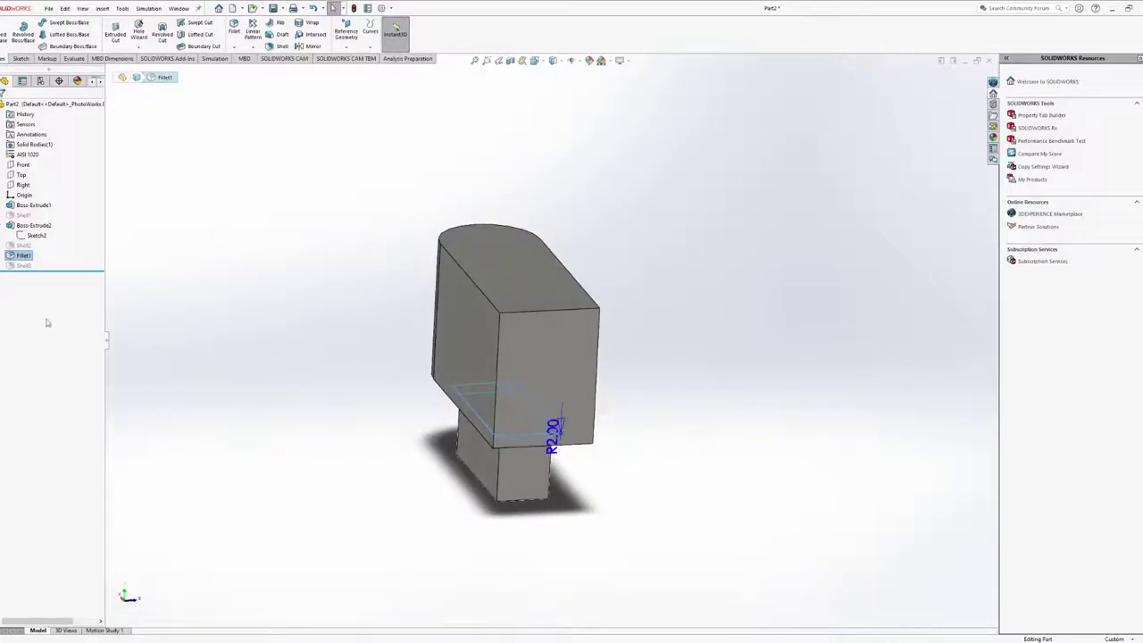
Edit the suppressed Shell3 feature and change its thickness to 7.50
click(23, 265)
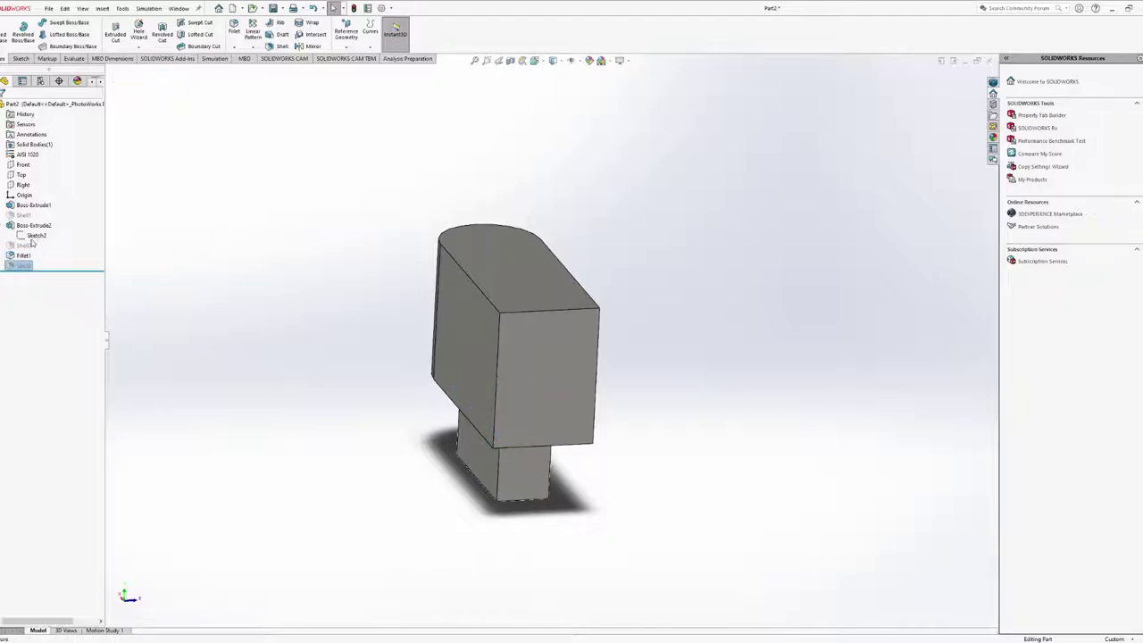
click(32, 241)
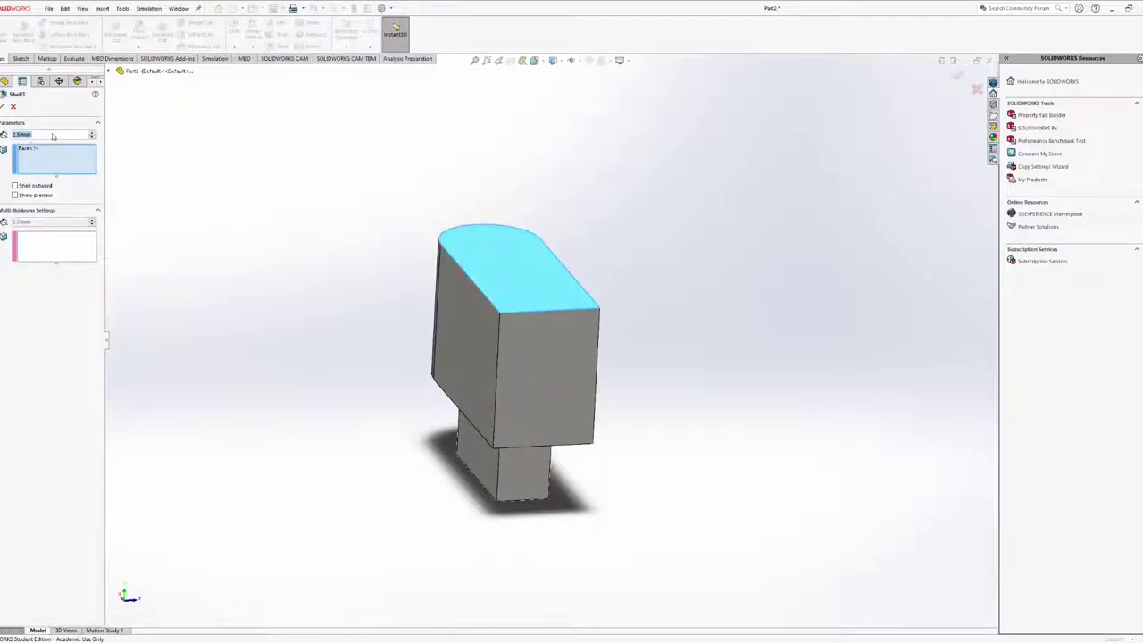
click(53, 136)
double_click(18, 134)
text(7.50)
click(3, 106)
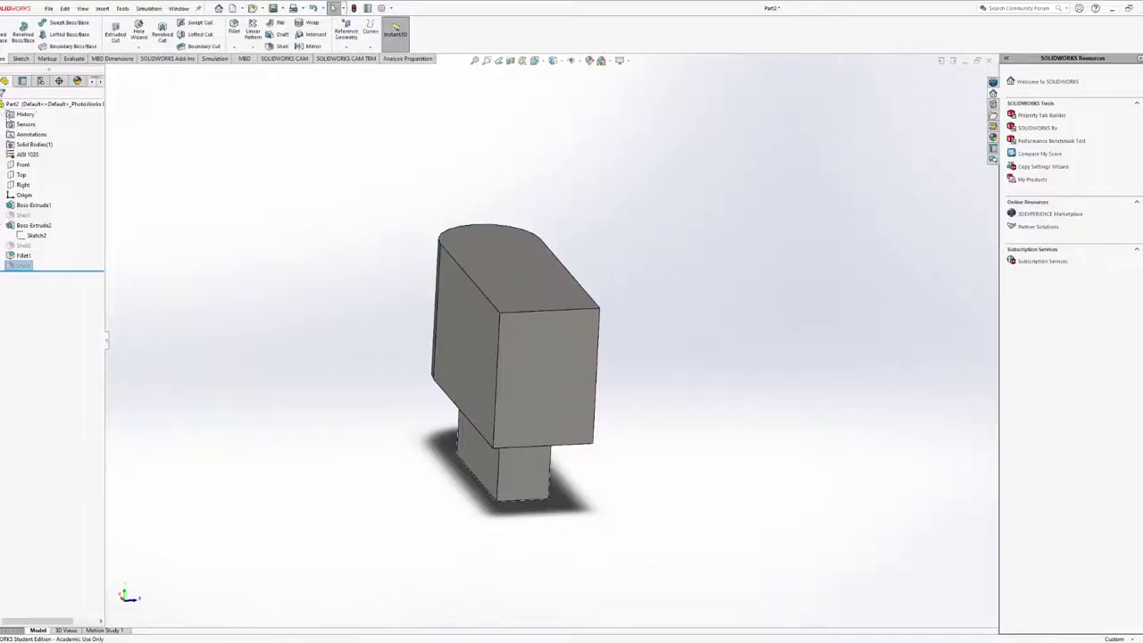
Unsuppress Shell3 so the part becomes hollow again
middle_drag(446, 255, 518, 316)
click(517, 316)
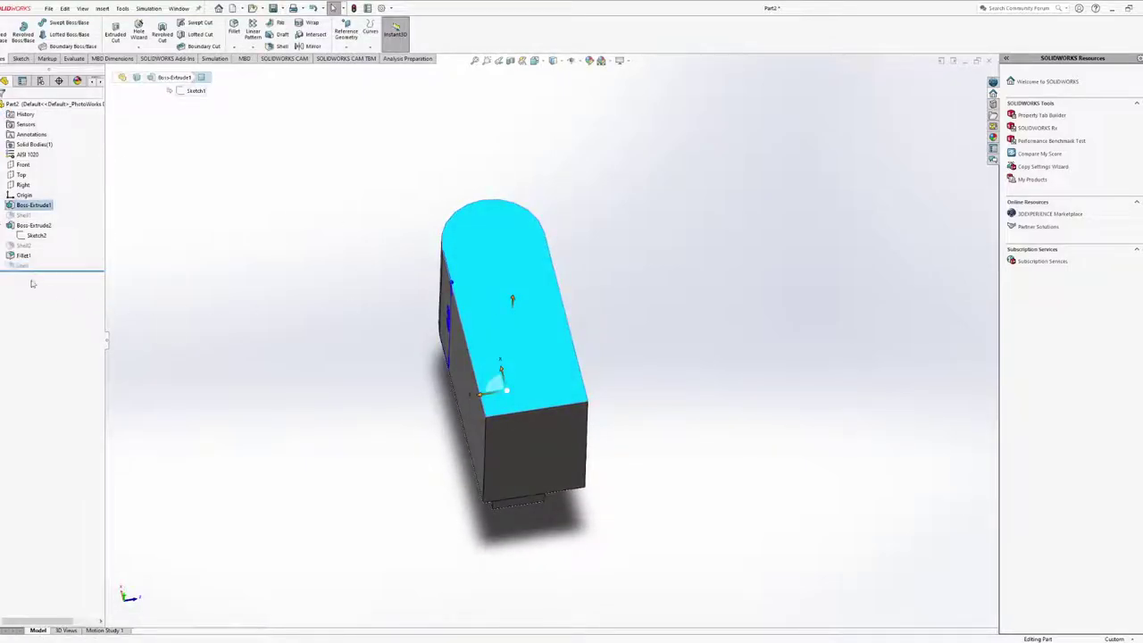
key(Escape)
click(50, 243)
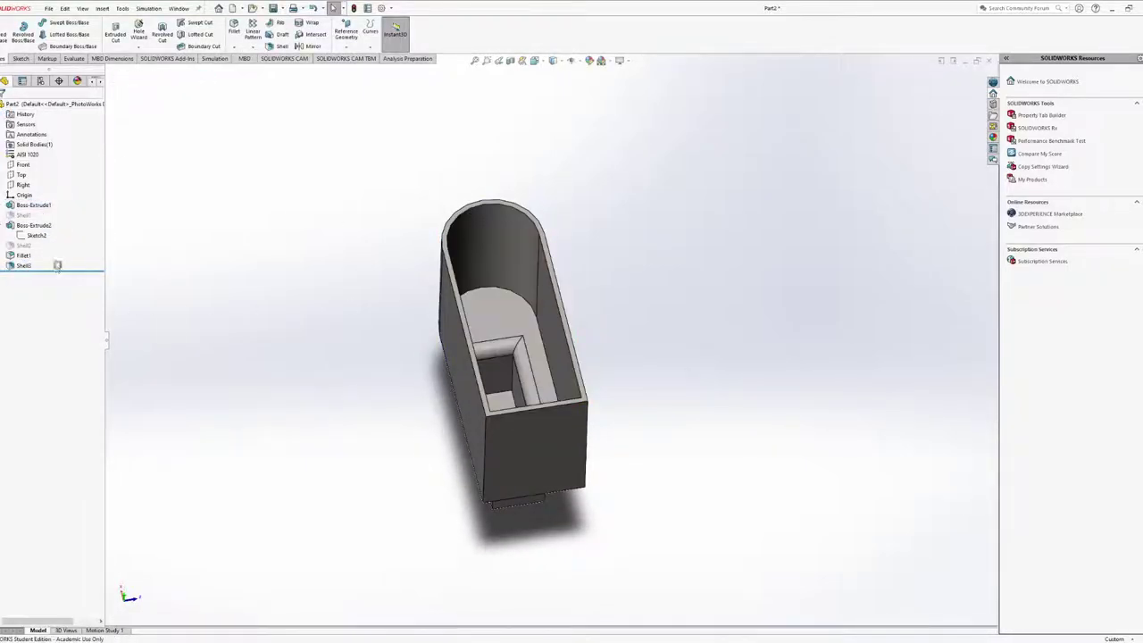
Select inner faces to check the R2.00 fillet and 1.50 wall dimension
middle_drag(390, 319, 407, 151)
middle_drag(504, 415, 480, 407)
click(509, 401)
click(480, 406)
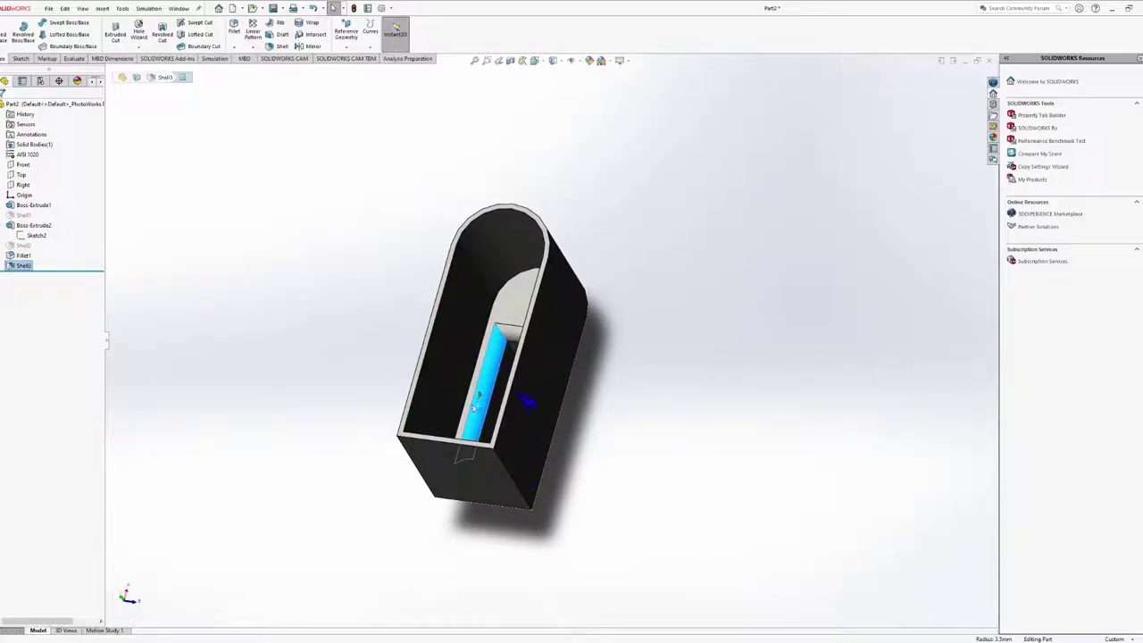
middle_drag(375, 434, 428, 373)
scroll(431, 384, up, 2)
scroll(479, 383, down, 3)
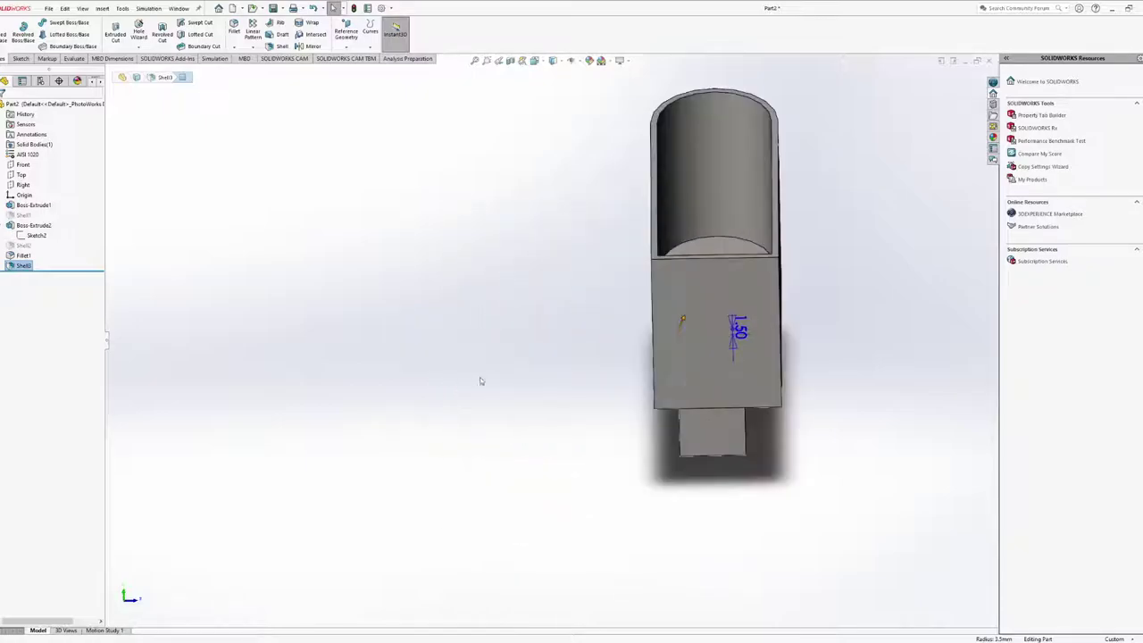
scroll(473, 402, up, 1)
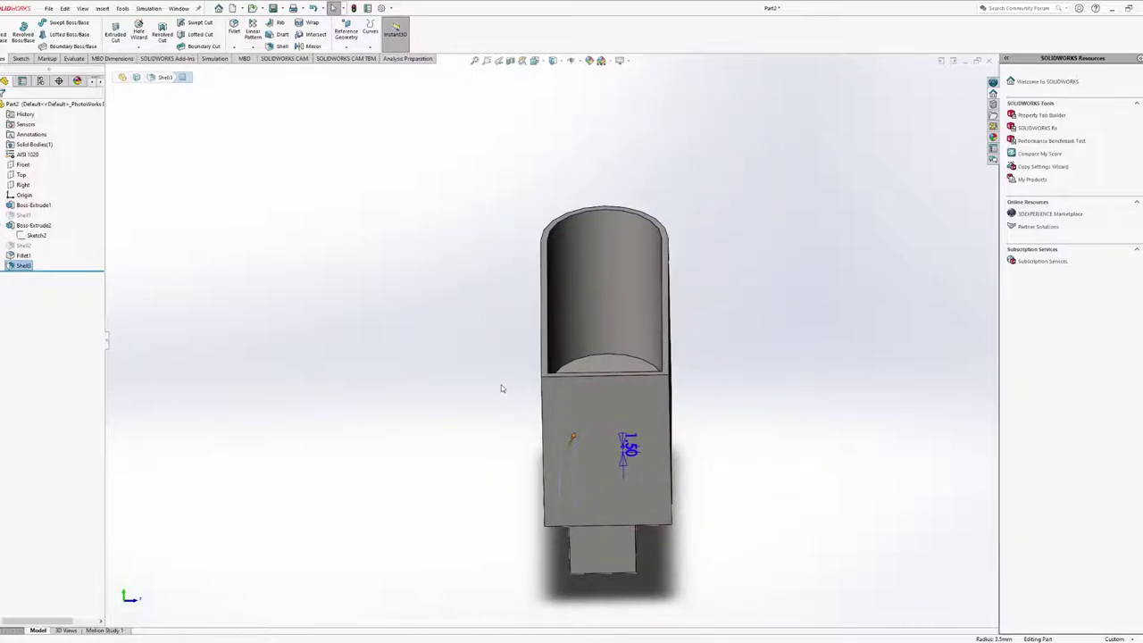
middle_drag(501, 387, 464, 321)
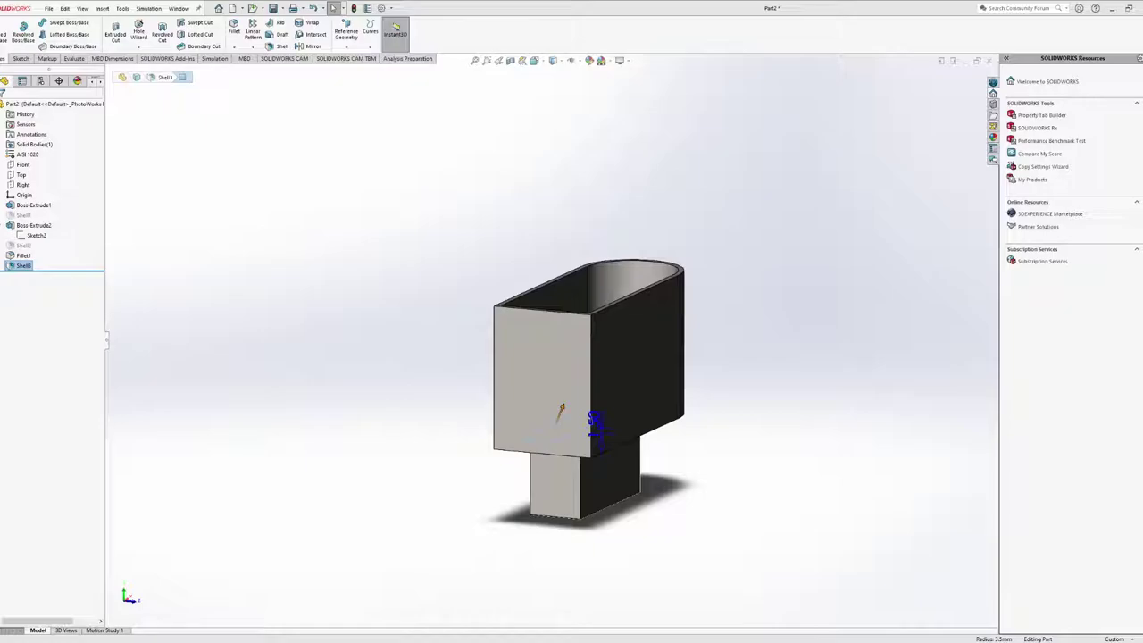
Orbit the shelled part to inspect its rounded opening, side wall and front face
middle_drag(582, 401, 571, 420)
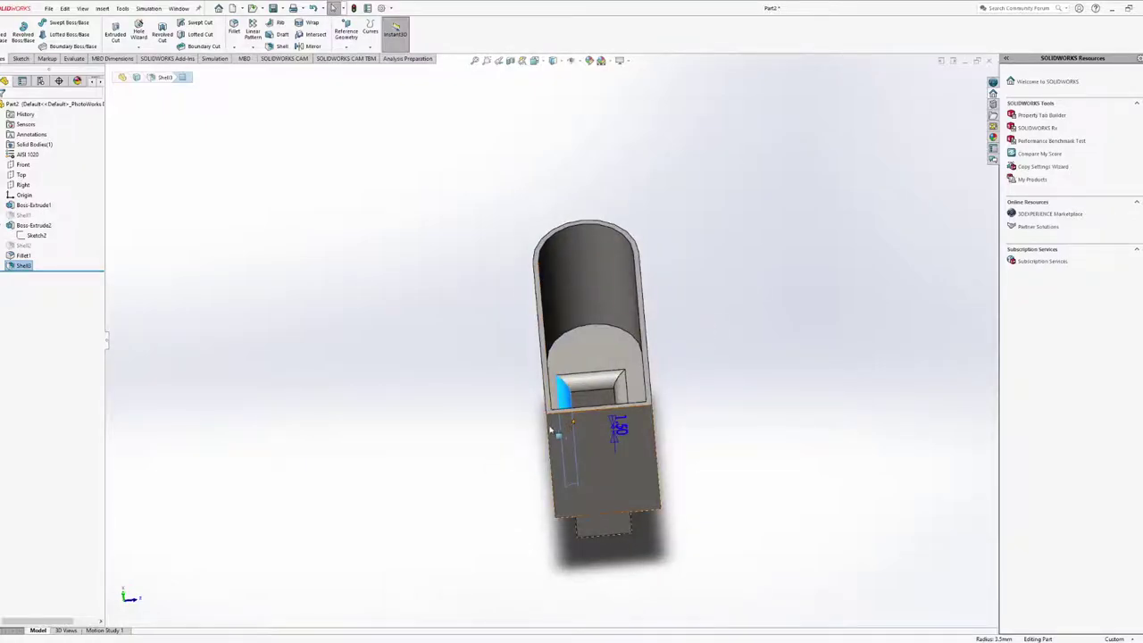
middle_drag(611, 354, 367, 345)
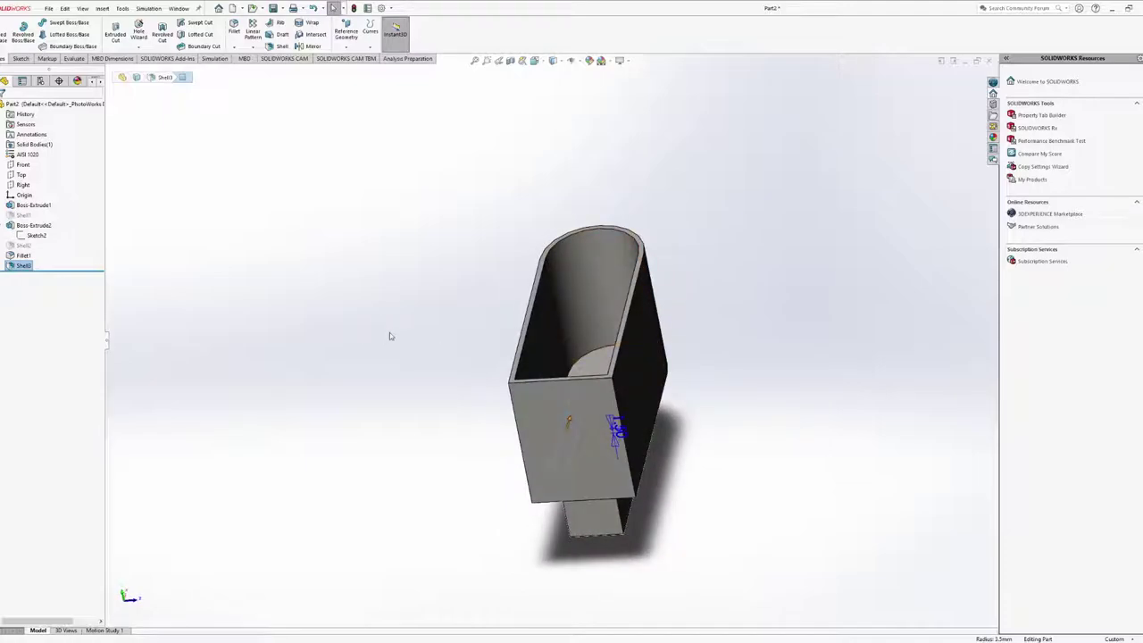
middle_drag(616, 384, 571, 322)
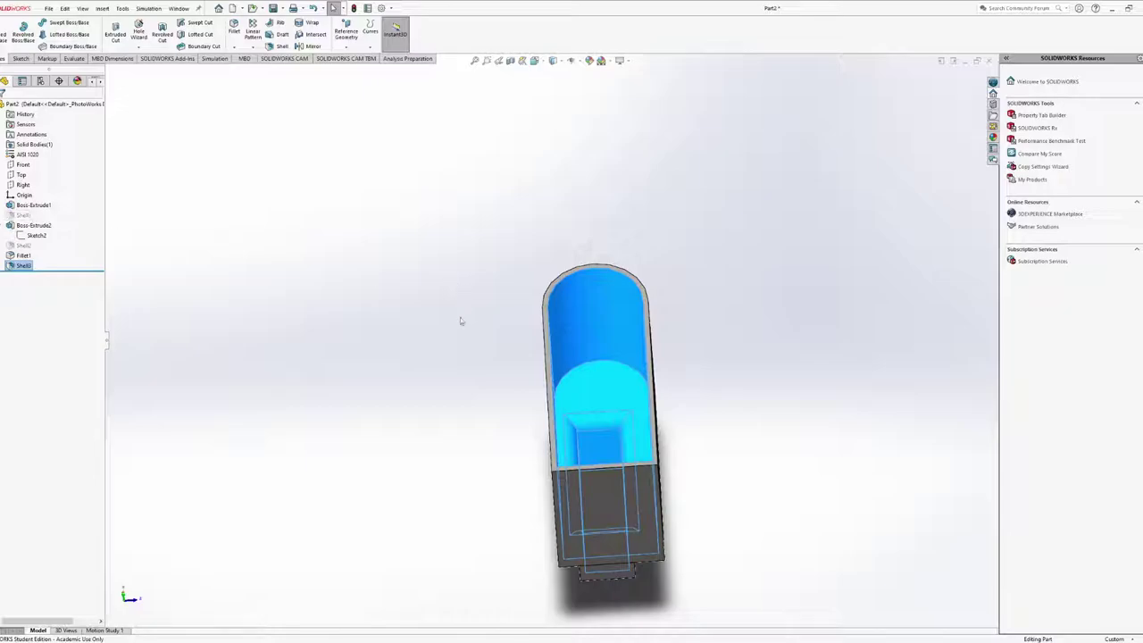
middle_drag(462, 321, 452, 214)
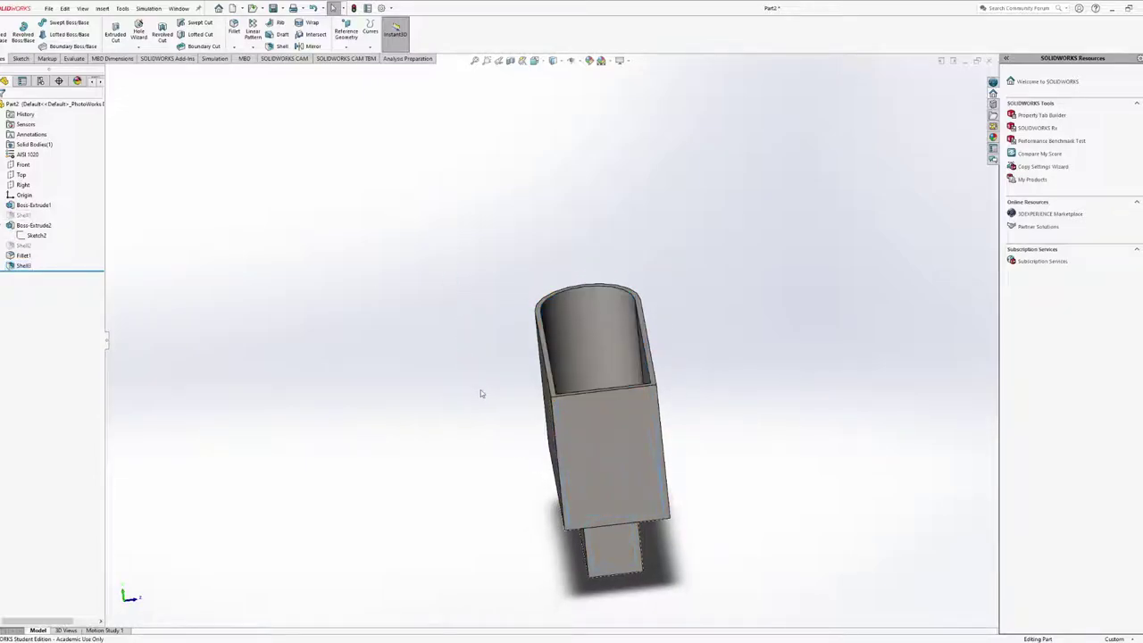
middle_drag(480, 393, 510, 445)
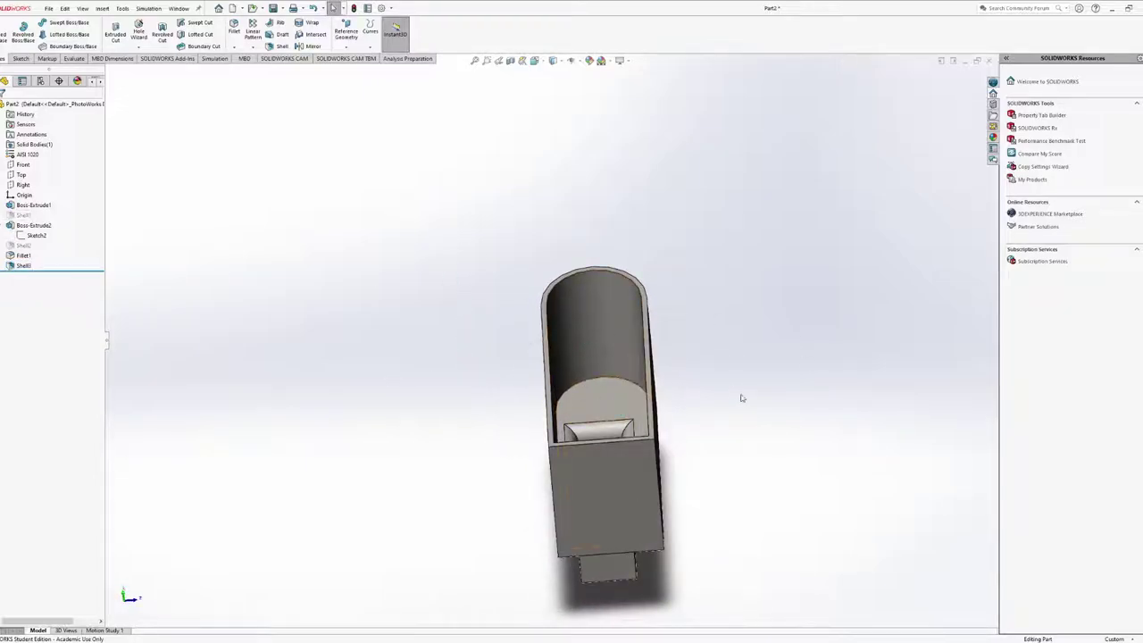
middle_drag(740, 395, 590, 349)
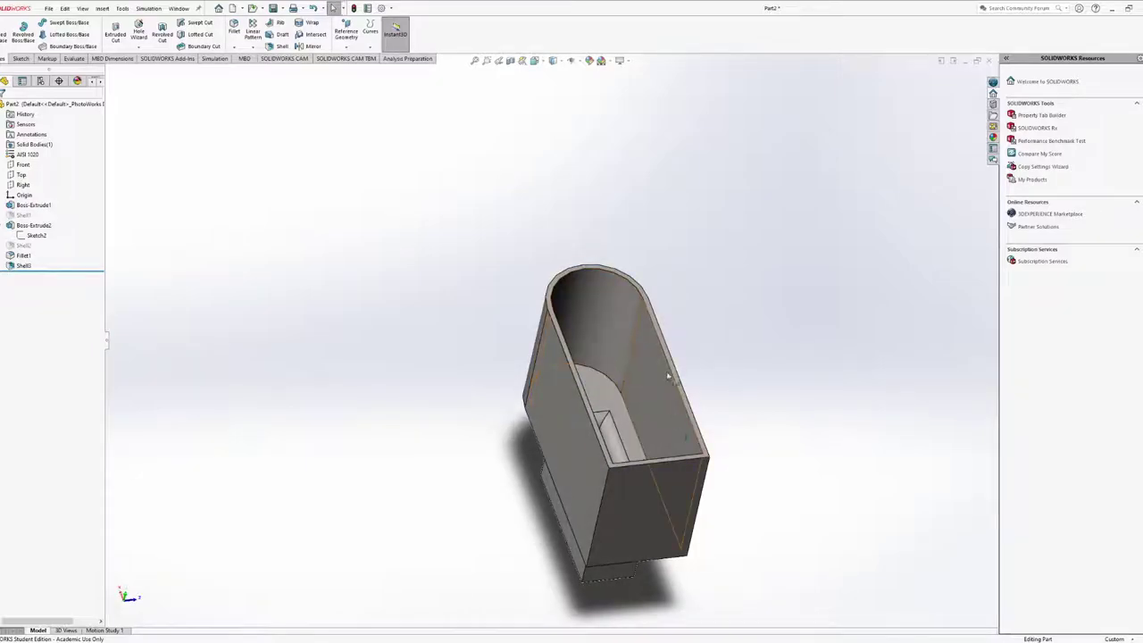
mouse_move(676, 382)
middle_down()
mouse_move(668, 397)
mouse_move(654, 384)
middle_up()
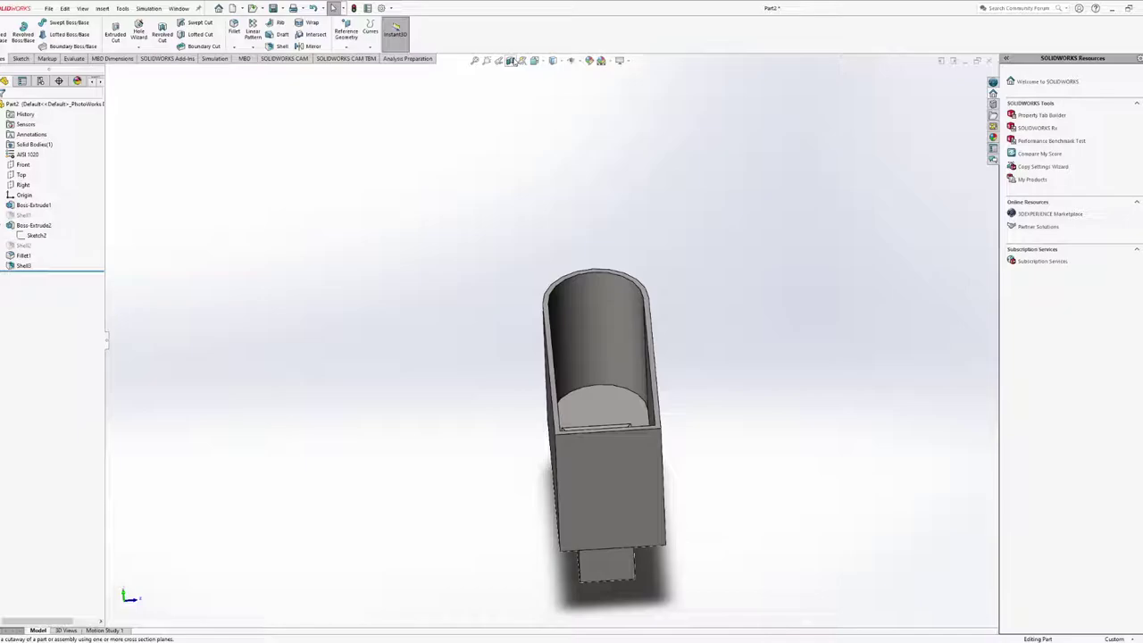
Apply a section view on the Right plane and orbit onto the cut interior
click(510, 61)
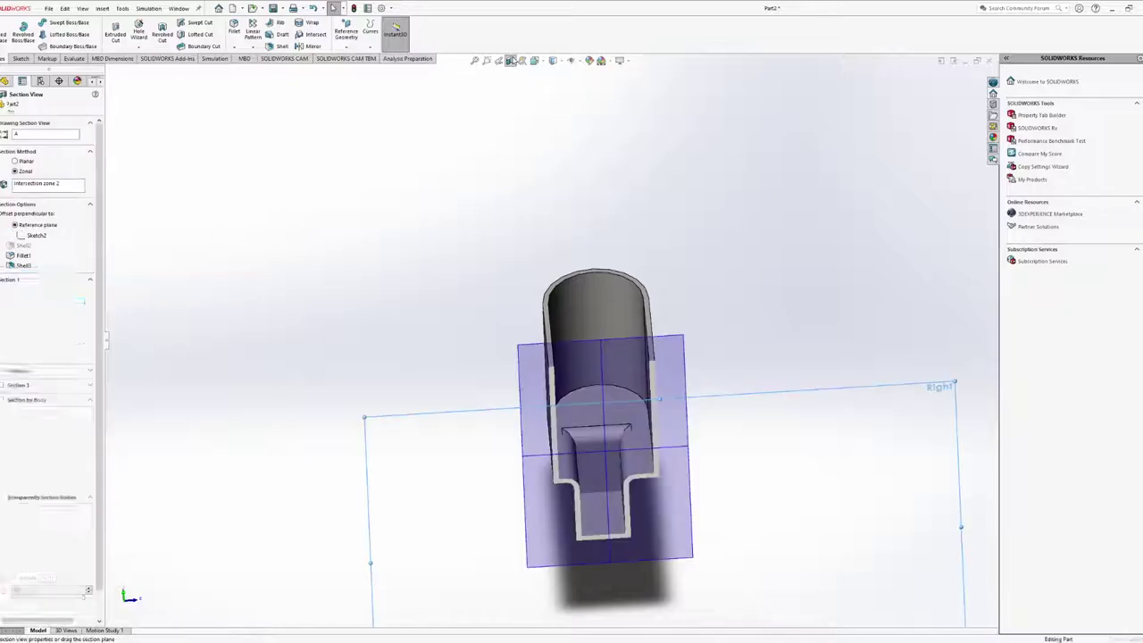
scroll(612, 489, down, 5)
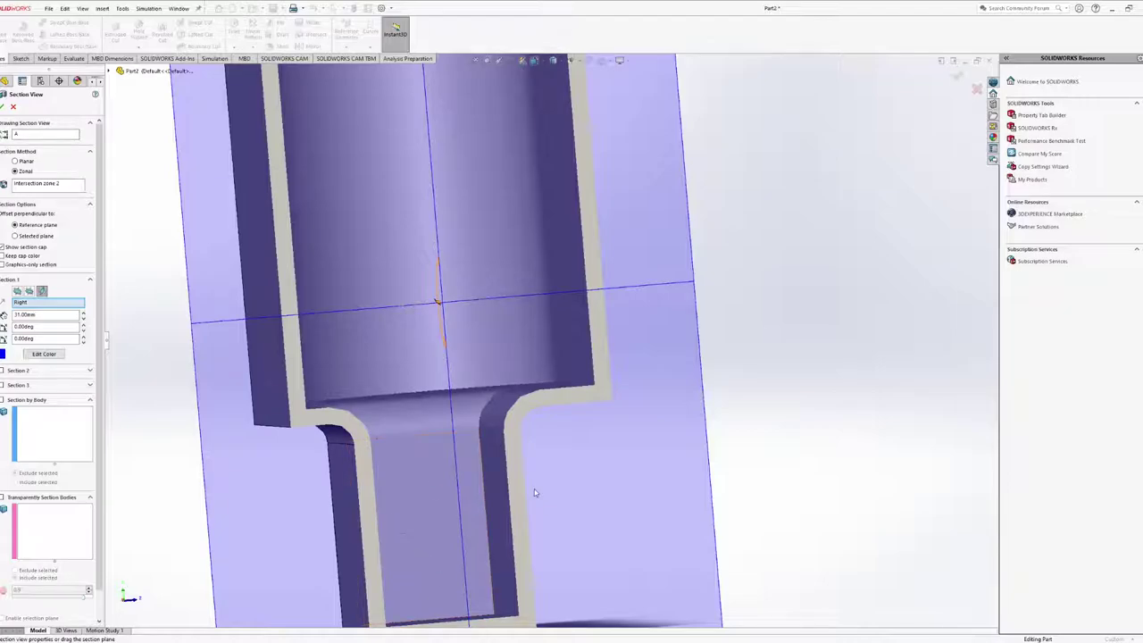
scroll(530, 492, up, 5)
mouse_move(530, 492)
middle_down()
mouse_move(500, 402)
mouse_move(528, 477)
middle_up()
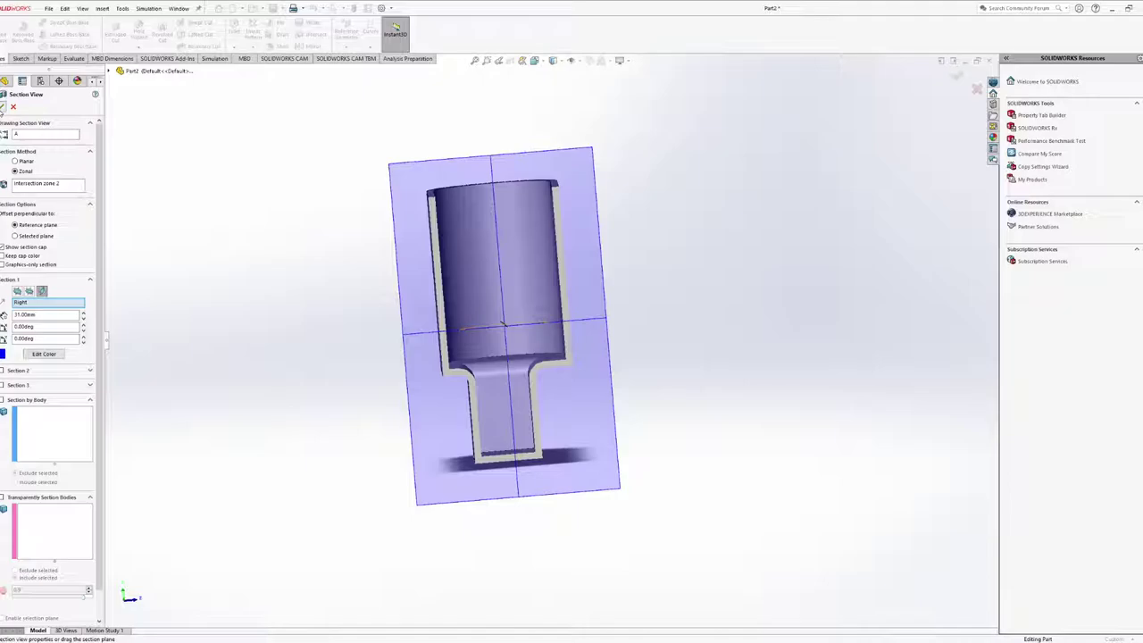
click(3, 106)
middle_drag(556, 383, 572, 419)
scroll(571, 420, down, 5)
Select the neck and inner fillet faces of the section to reveal their dimensions
scroll(561, 338, down, 2)
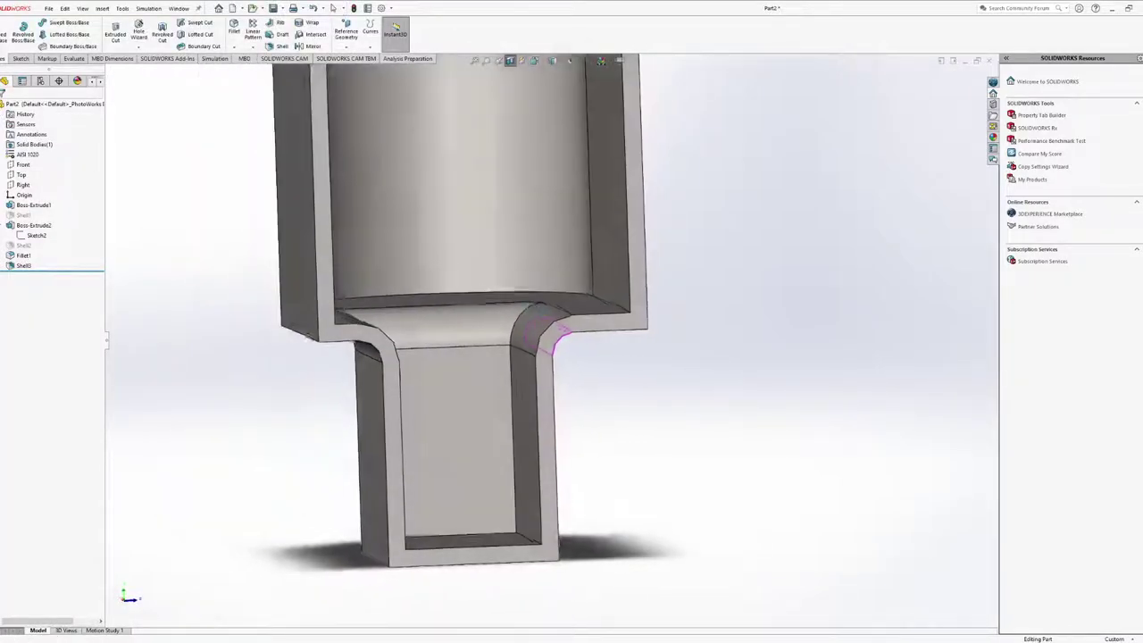
middle_drag(555, 339, 546, 265)
click(530, 311)
click(562, 355)
click(546, 333)
scroll(558, 443, down, 3)
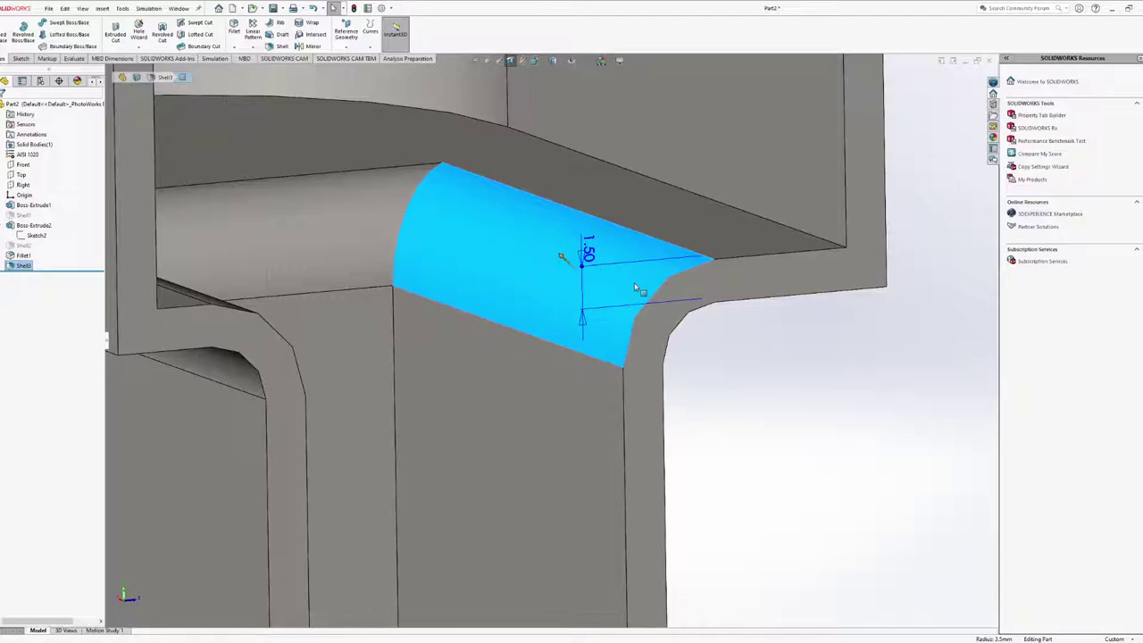
mouse_move(636, 287)
middle_down()
mouse_move(658, 312)
mouse_move(628, 284)
middle_up()
Zoom into the filleted corner and check the outer fillet's R2.00 radius and 1.50 thickness
click(333, 8)
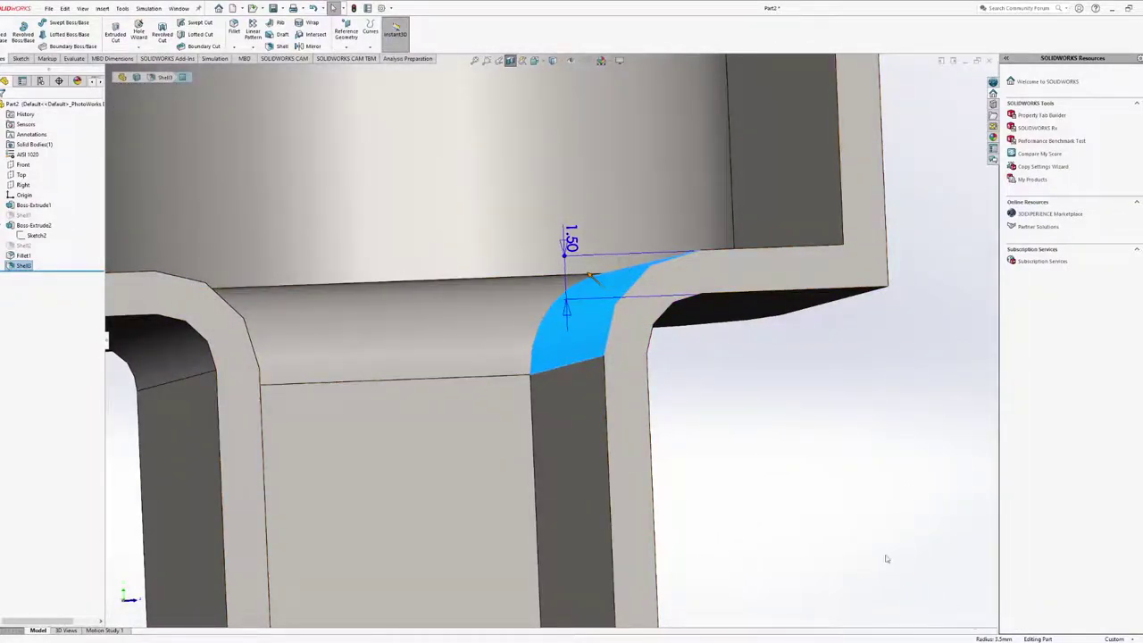
middle_drag(887, 559, 643, 338)
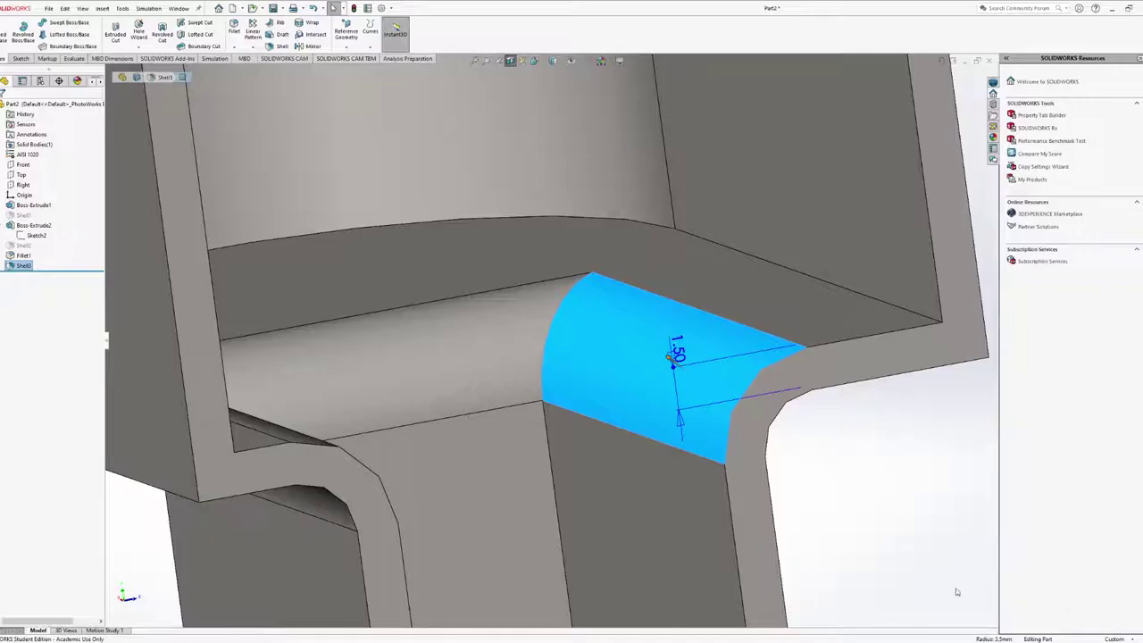
middle_drag(955, 591, 807, 455)
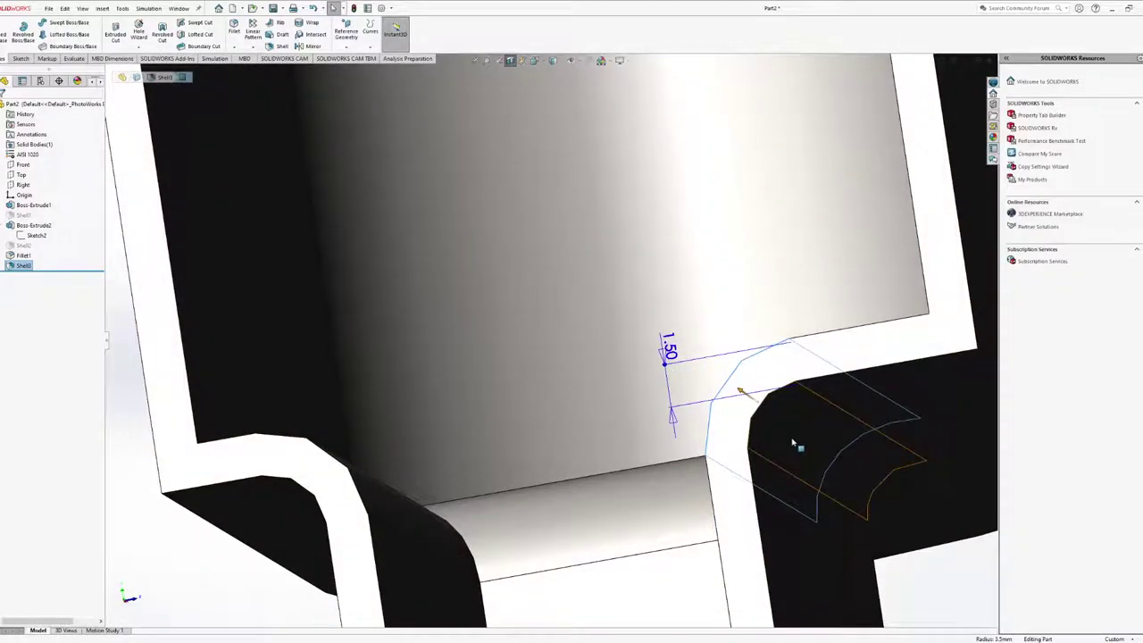
click(791, 443)
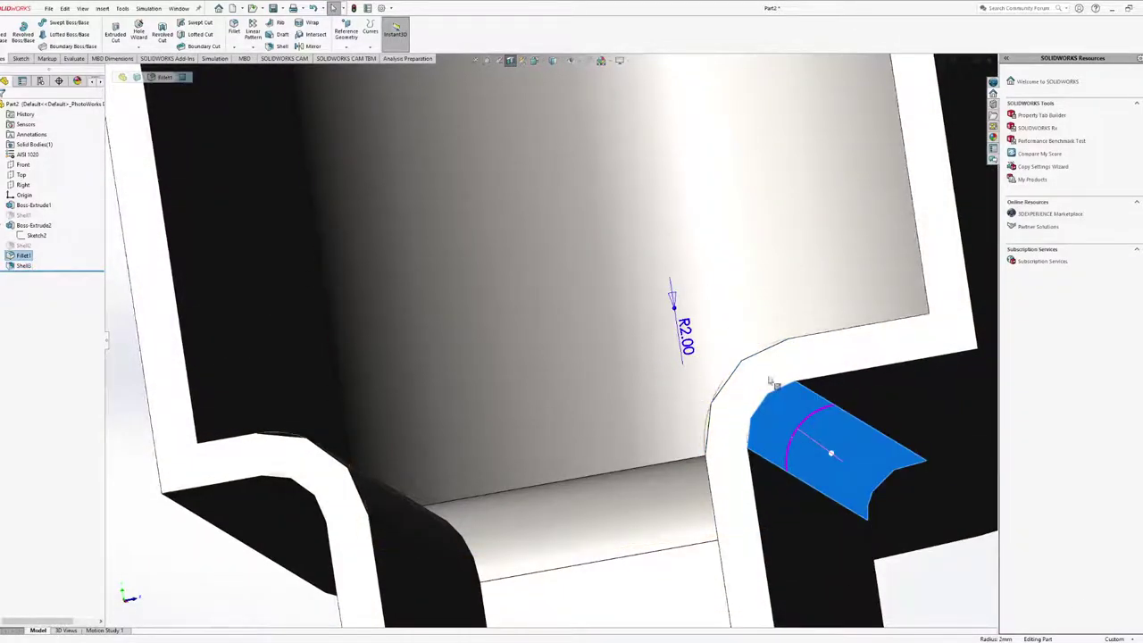
mouse_move(773, 382)
middle_down()
mouse_move(761, 404)
mouse_move(768, 392)
mouse_move(694, 385)
mouse_move(763, 393)
mouse_move(738, 368)
mouse_move(826, 444)
middle_up()
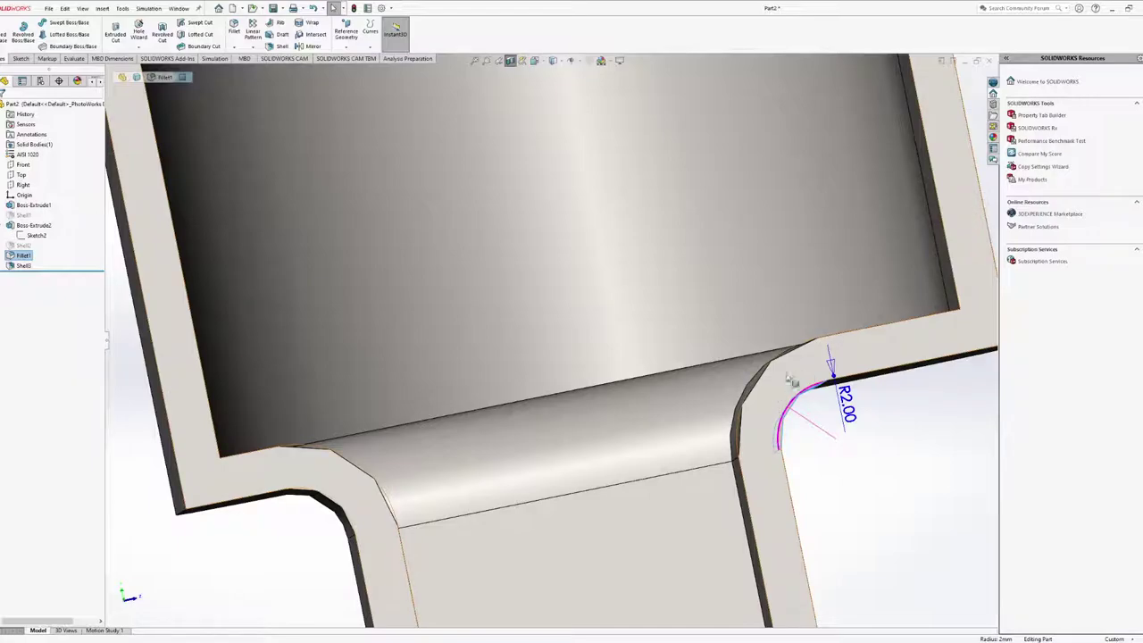
middle_drag(745, 397, 748, 404)
click(748, 403)
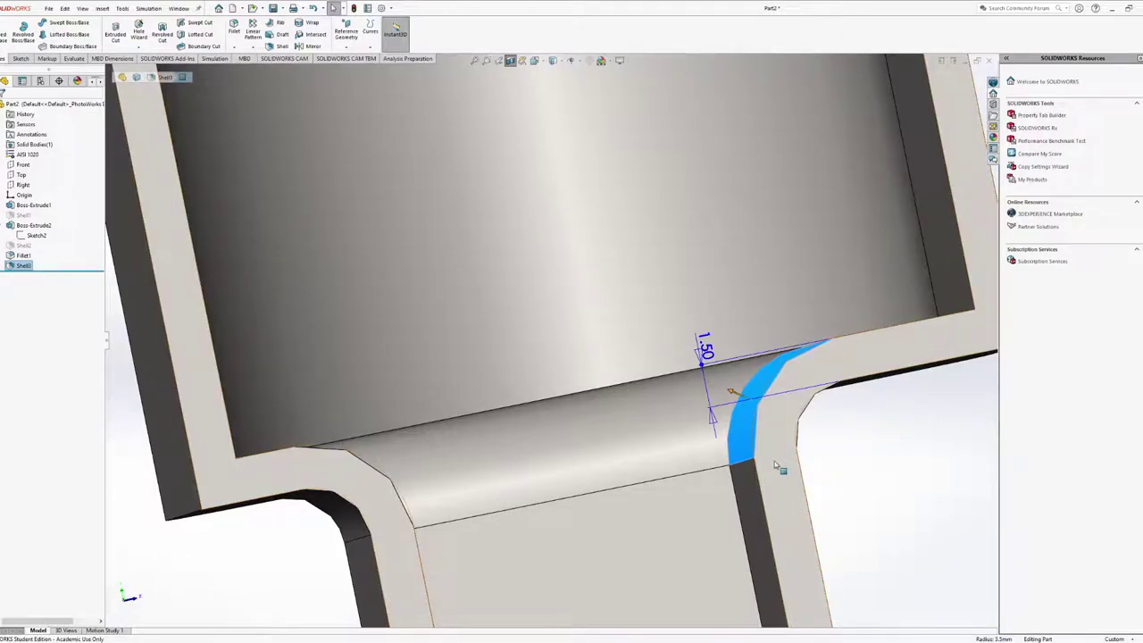
Show the cylindrical face's 1.50 thickness dimension and drag it to the face's upper right edge
middle_drag(823, 423, 669, 400)
click(582, 383)
click(607, 368)
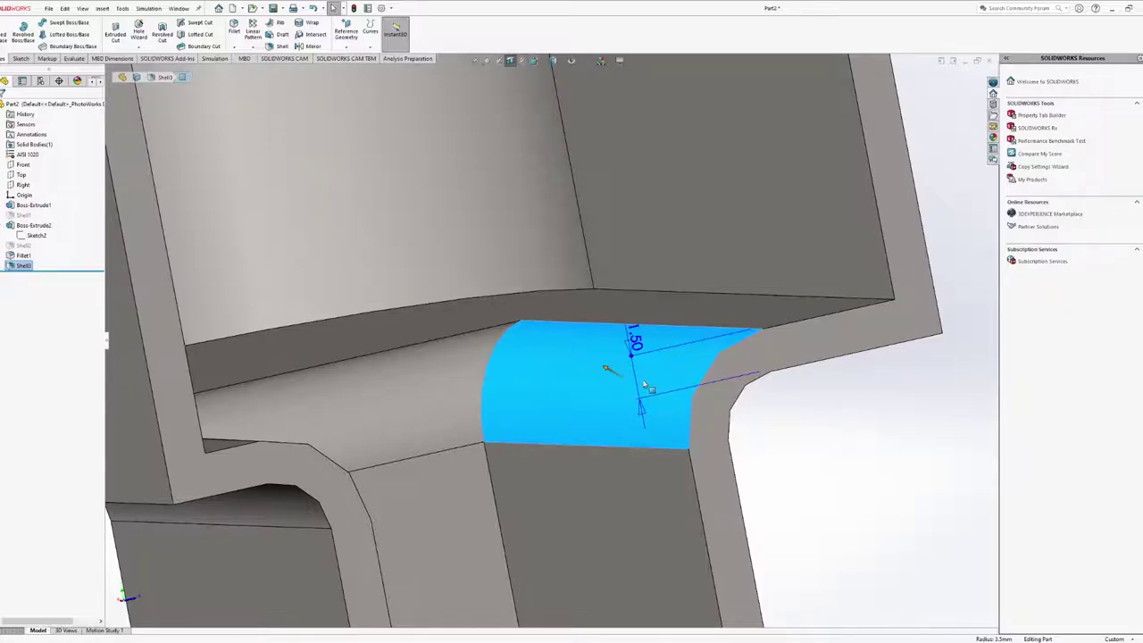
middle_drag(641, 382, 610, 373)
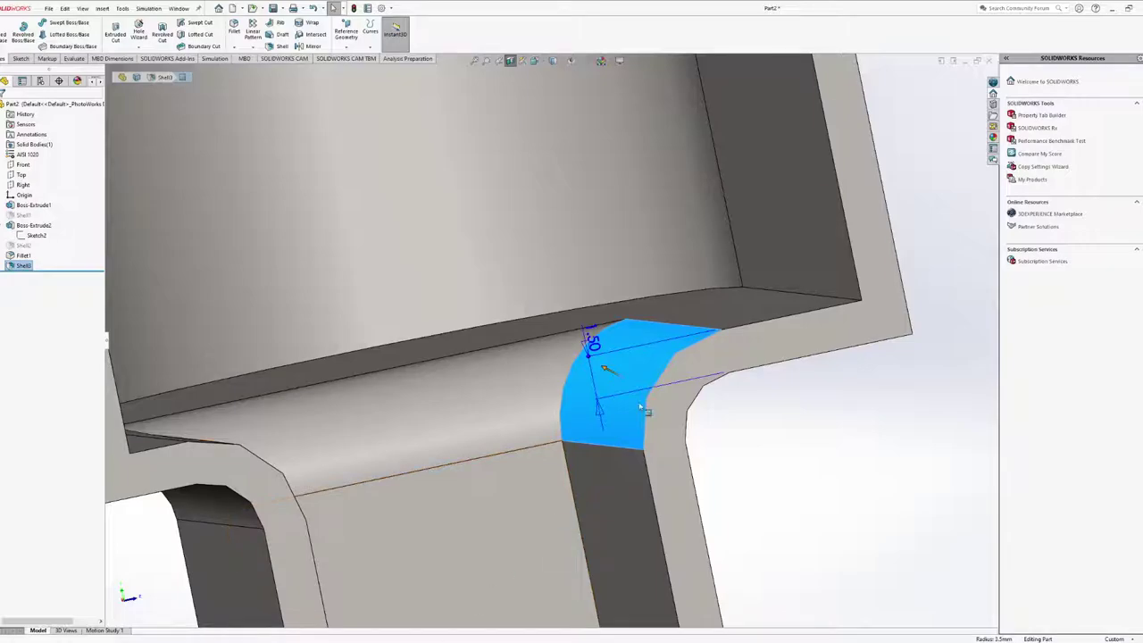
drag(591, 344, 734, 279)
middle_drag(735, 279, 778, 301)
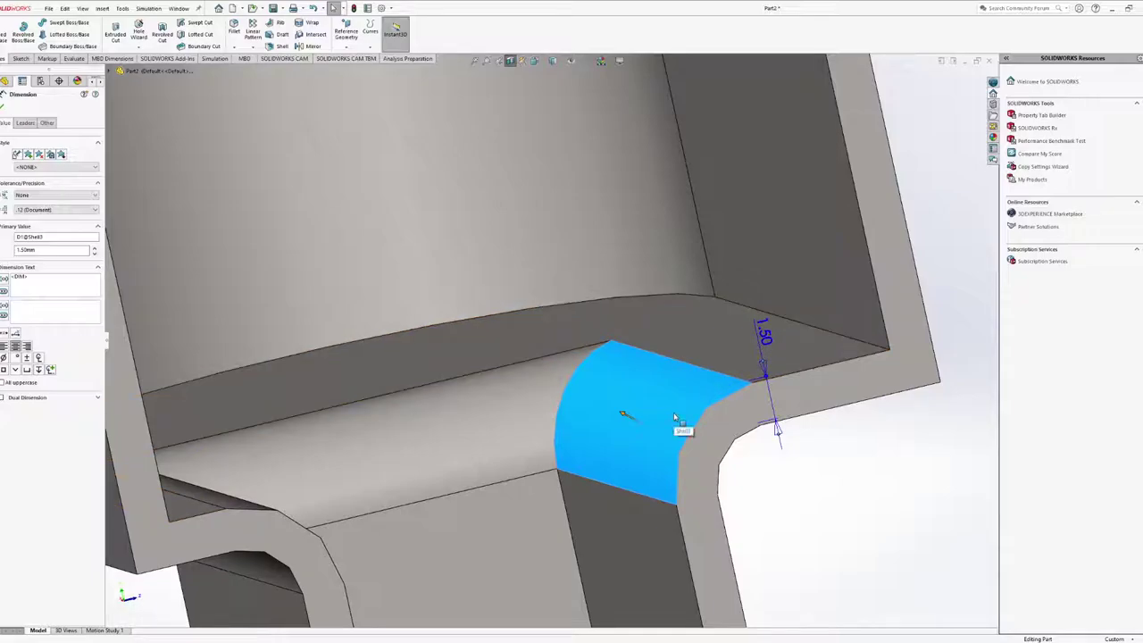
Dismiss the 1.50 dimension, then check the 3.5 mm inner fillet and the 11 mm inner edge
click(817, 542)
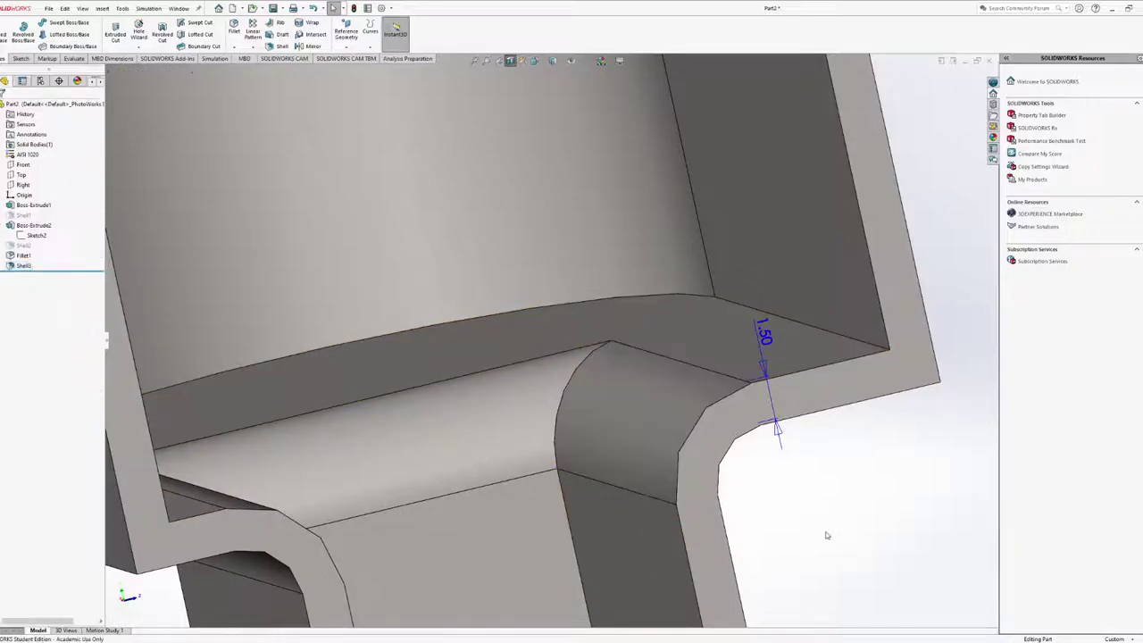
click(640, 478)
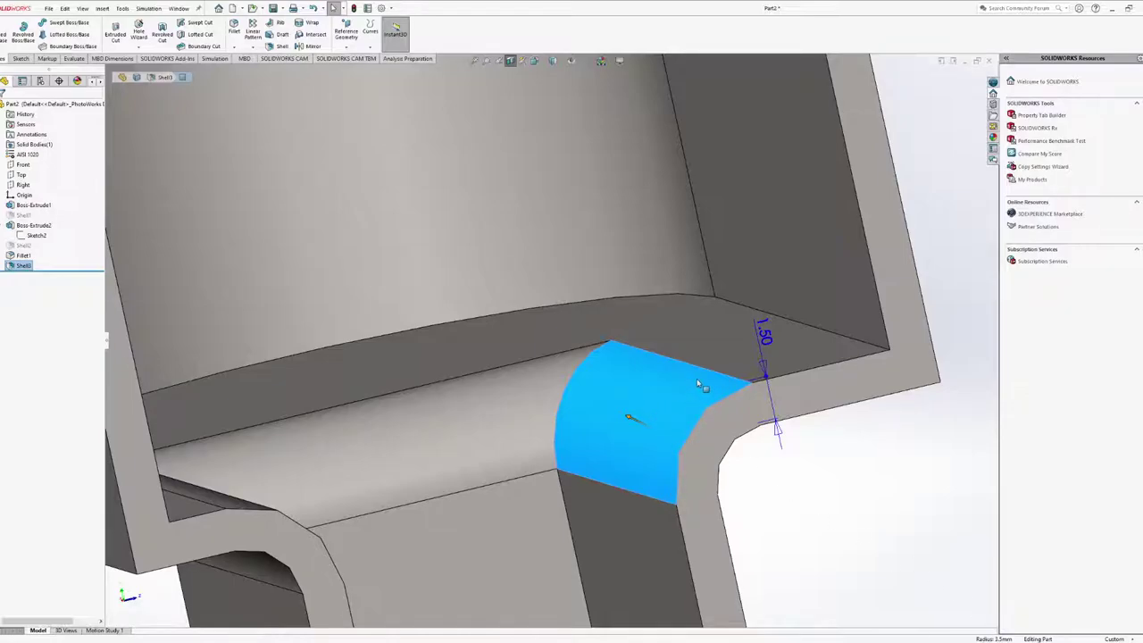
click(504, 369)
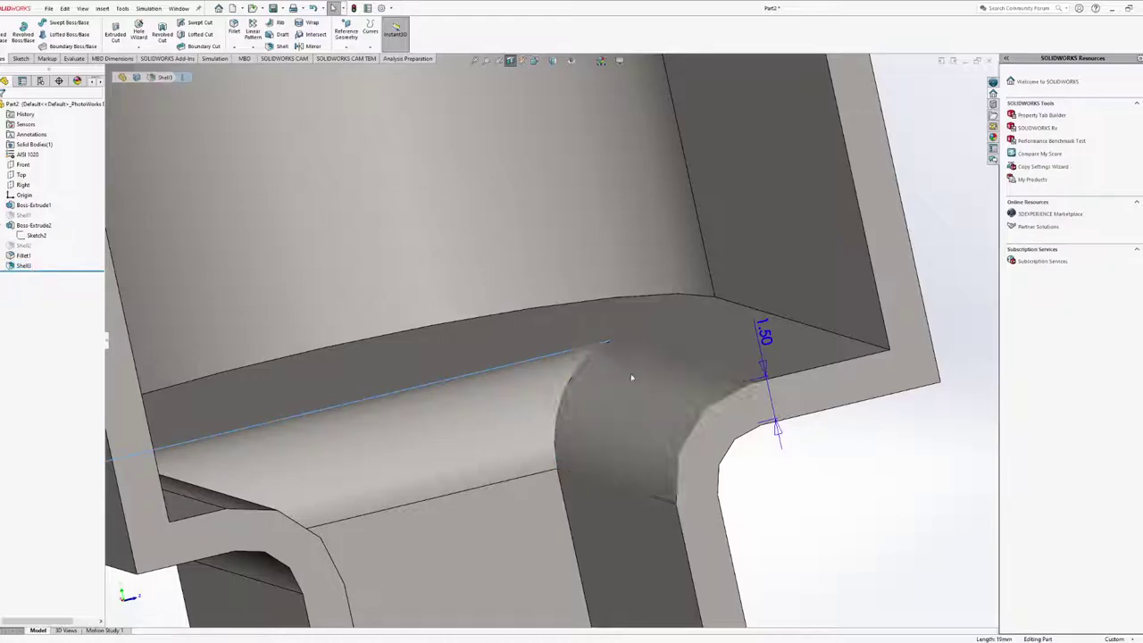
middle_drag(857, 397, 603, 332)
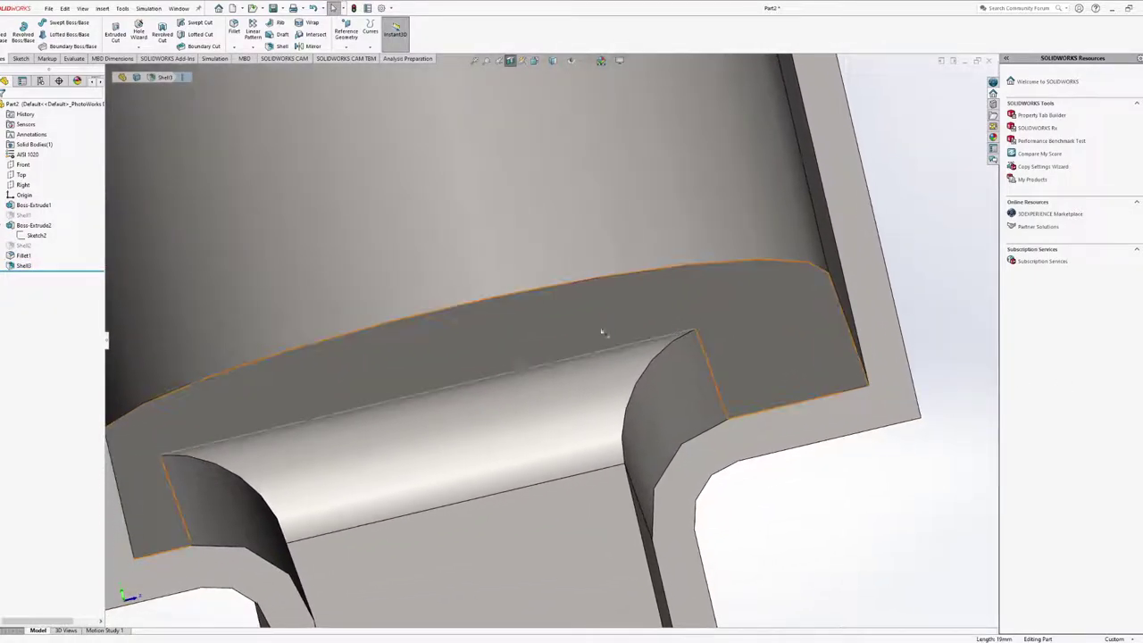
click(425, 396)
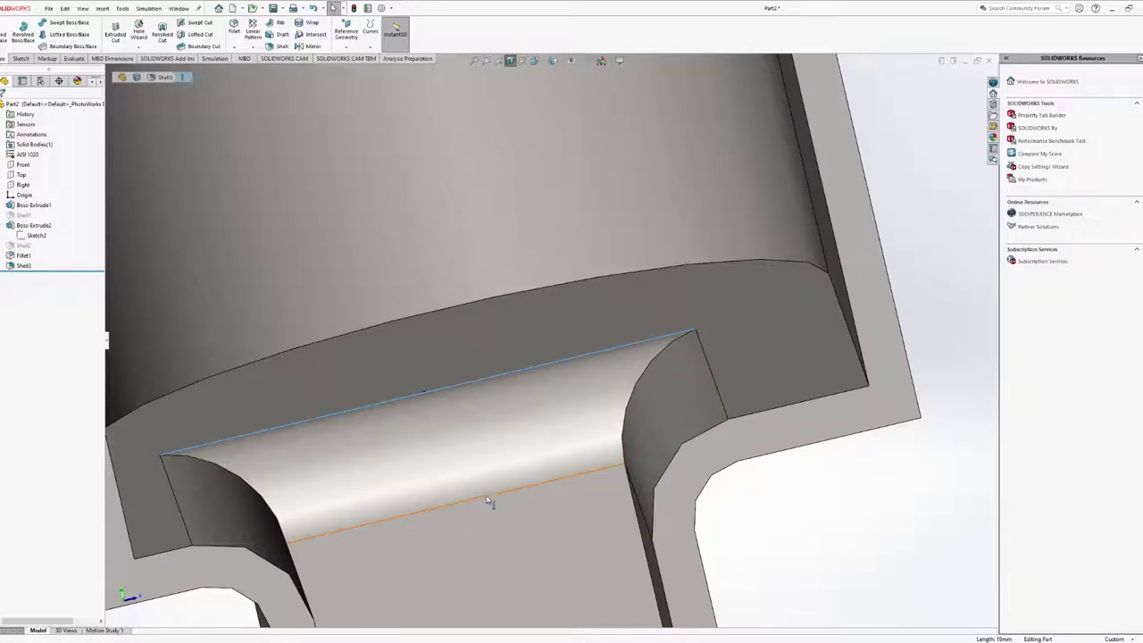
key(Escape)
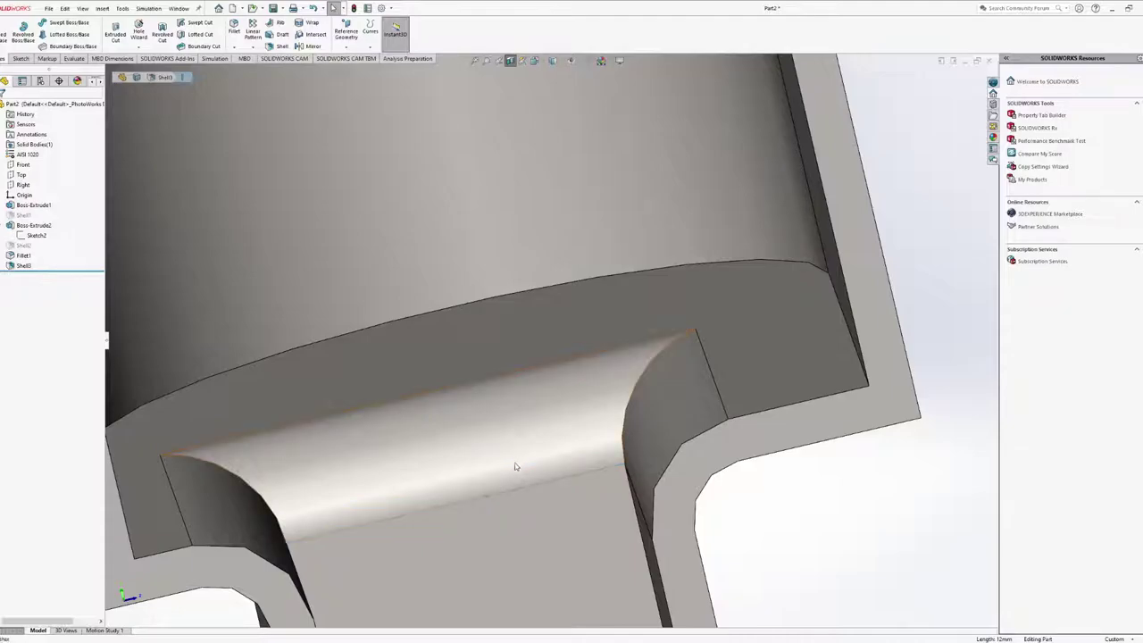
scroll(555, 359, up, 5)
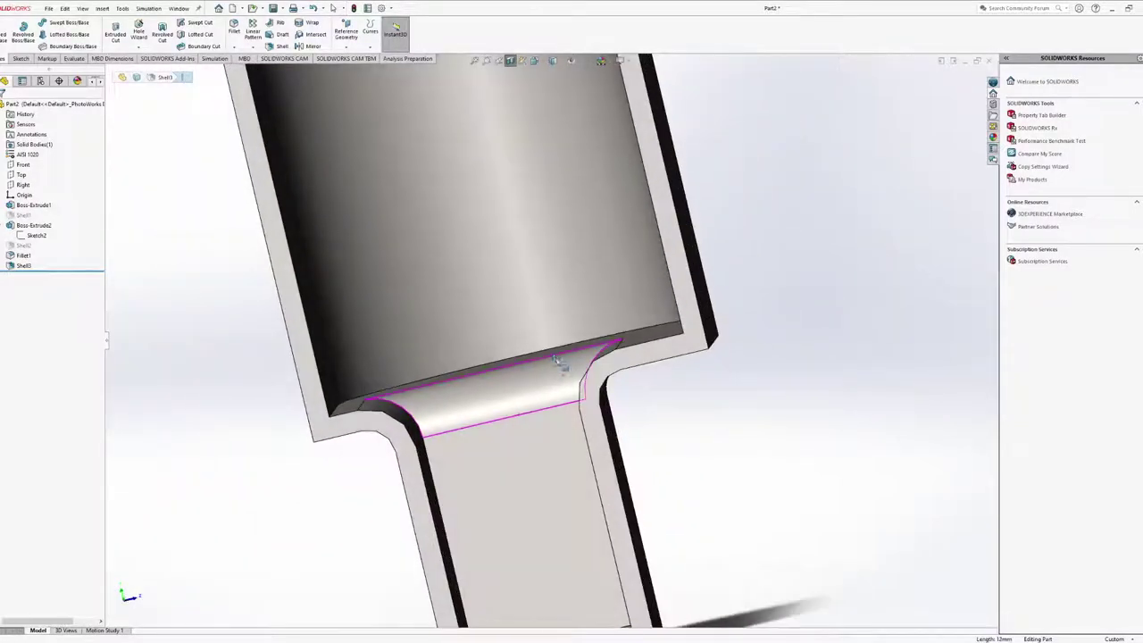
middle_drag(556, 358, 388, 357)
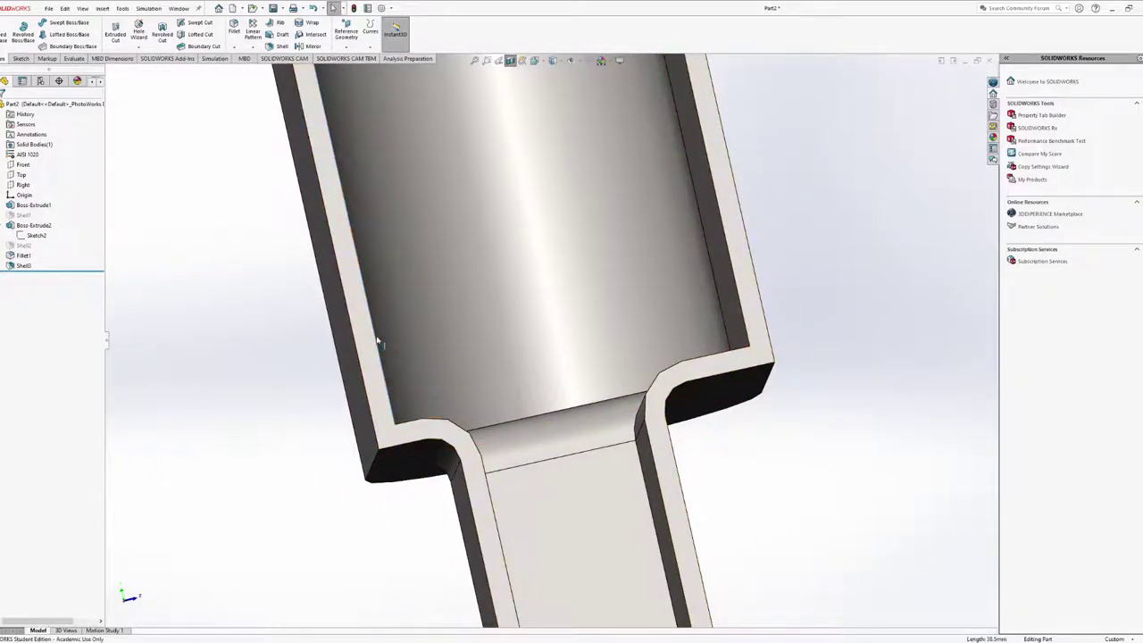
ctrl+middle_drag(586, 301, 535, 383)
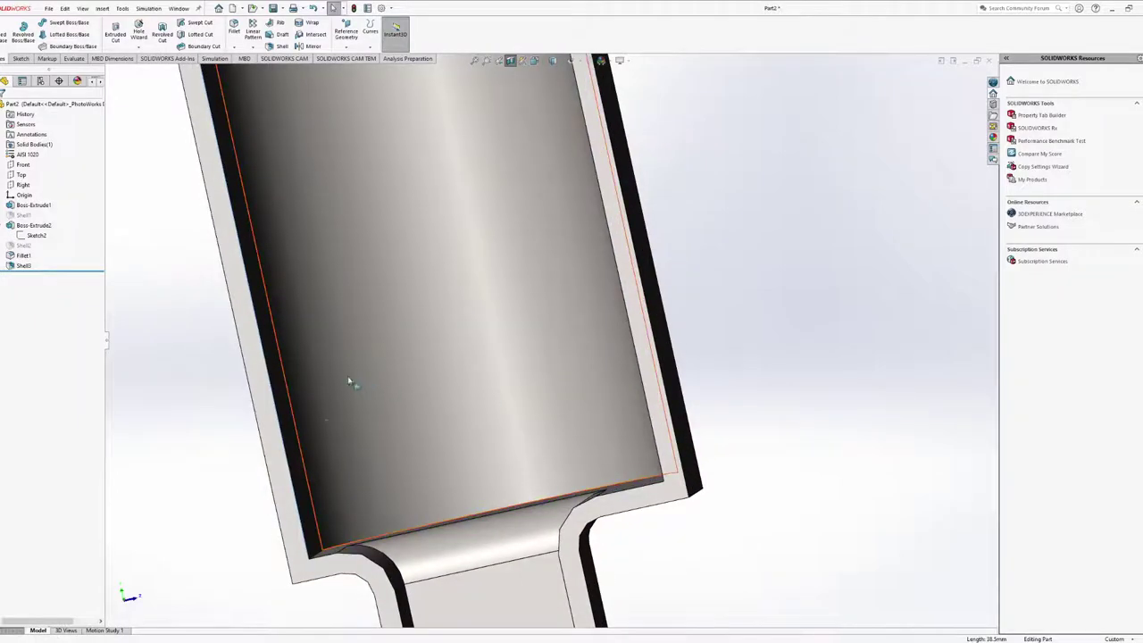
middle_drag(349, 383, 214, 407)
click(242, 395)
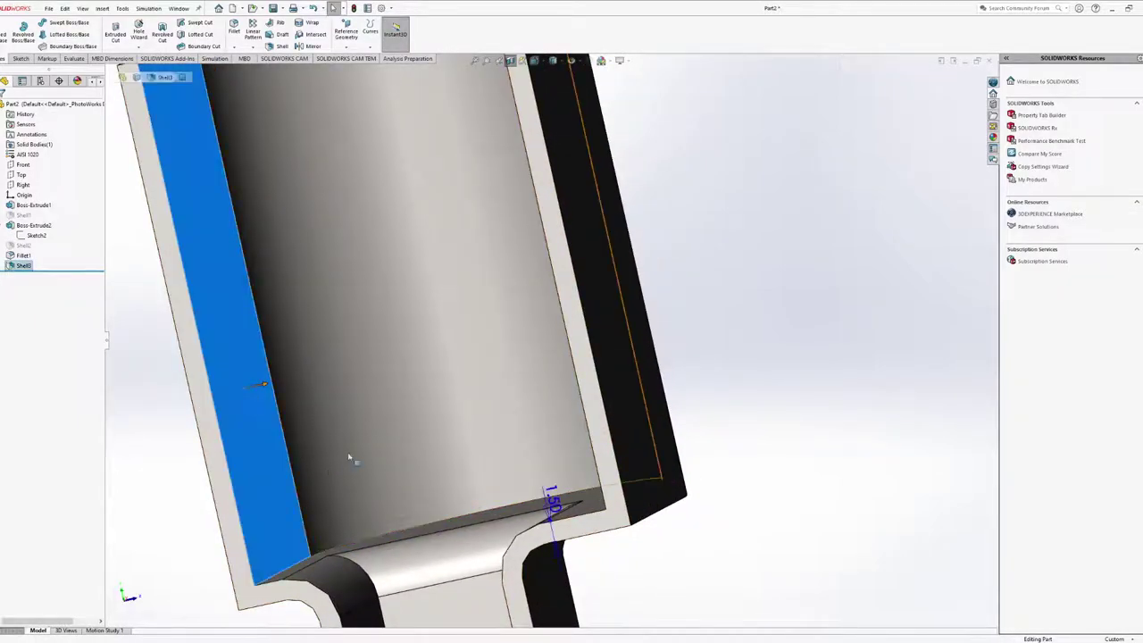
middle_drag(352, 458, 454, 396)
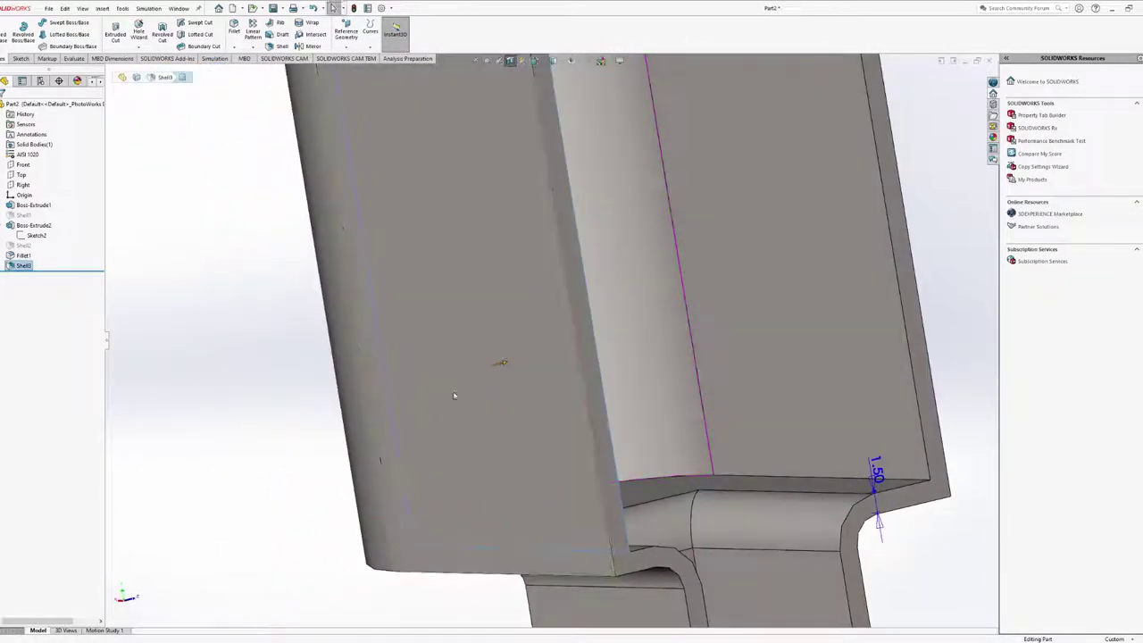
click(806, 325)
middle_drag(806, 325, 773, 355)
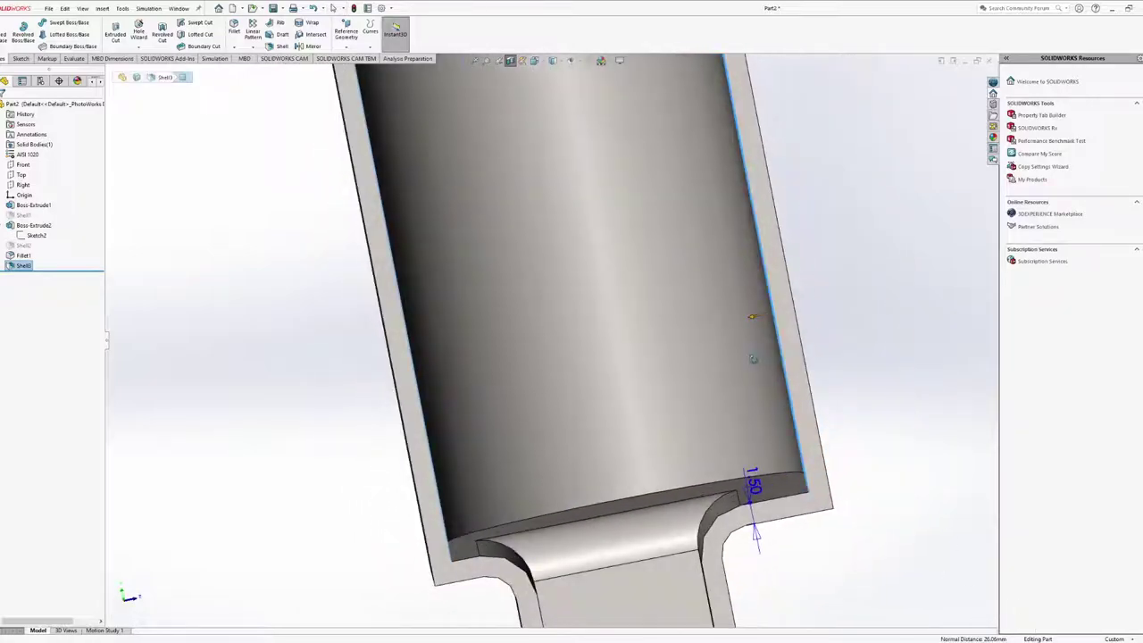
middle_drag(758, 316, 887, 237)
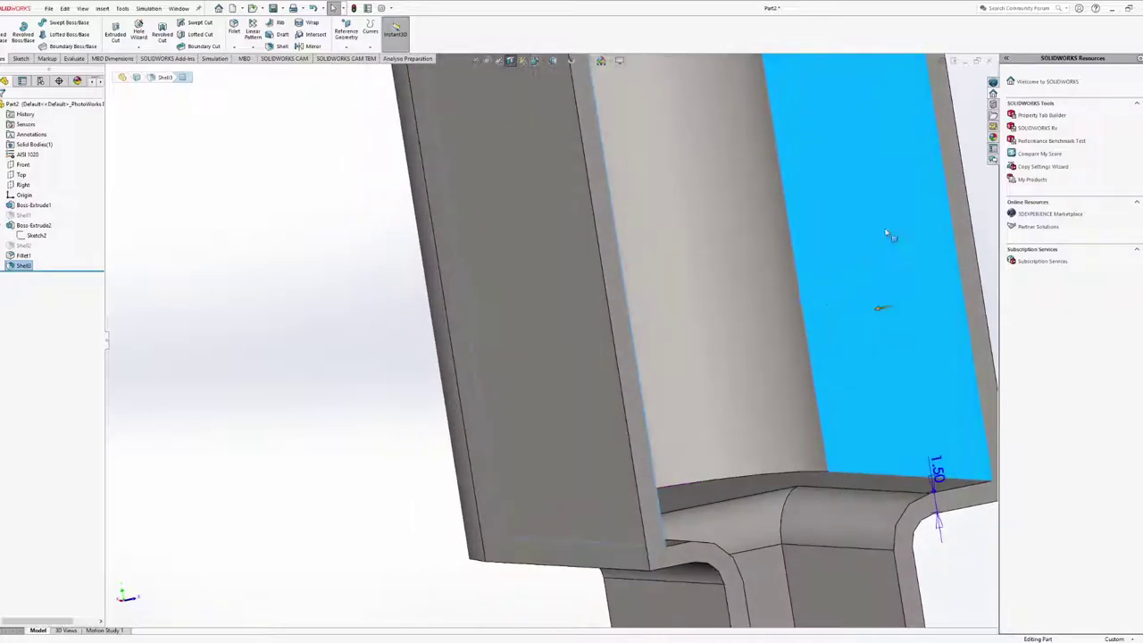
middle_drag(883, 298, 497, 258)
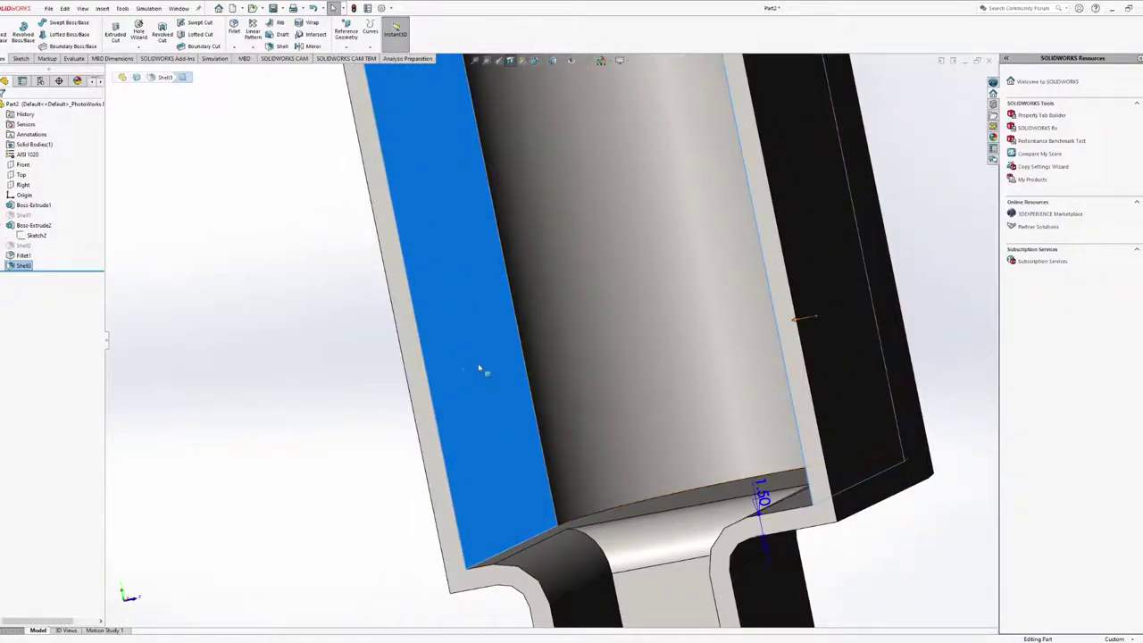
click(427, 369)
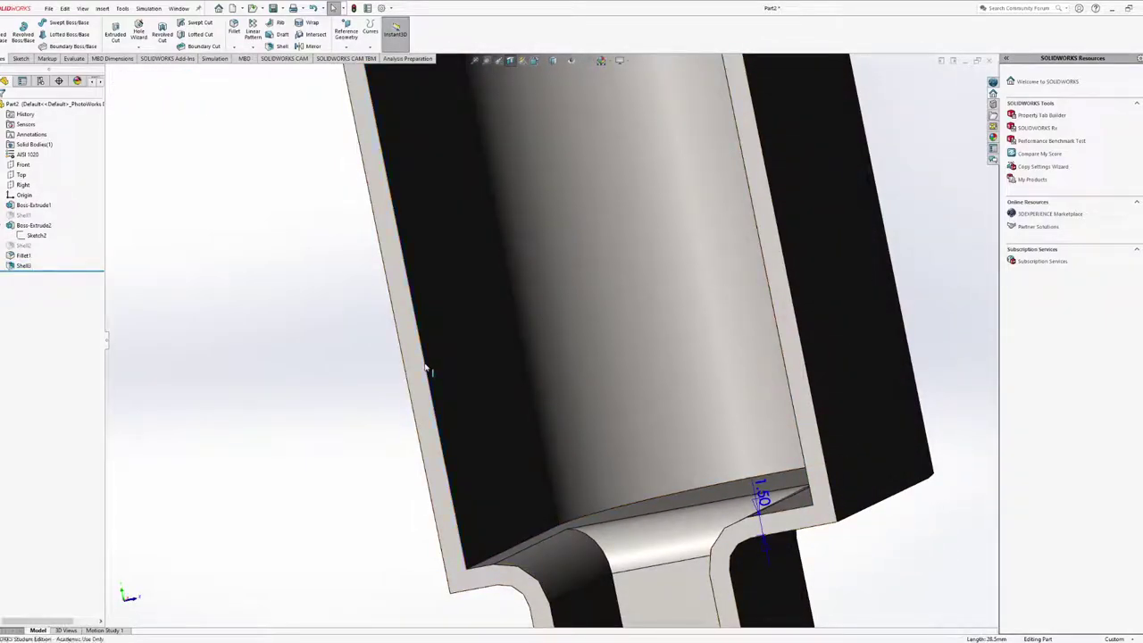
middle_drag(623, 378, 556, 402)
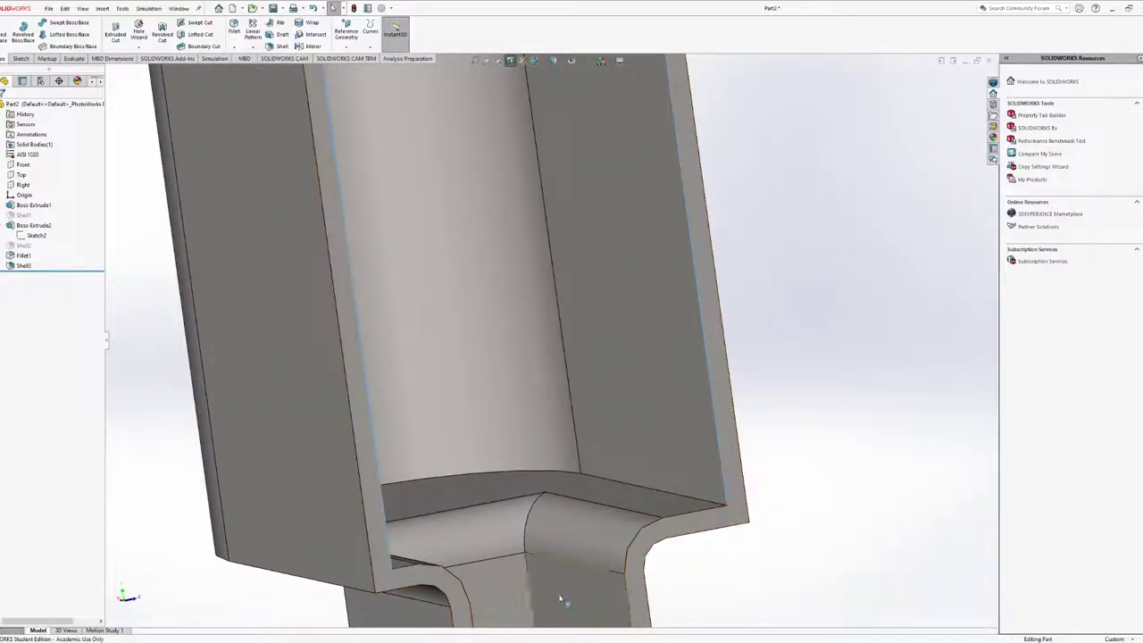
mouse_move(538, 456)
middle_down()
mouse_move(532, 382)
mouse_move(533, 411)
mouse_move(557, 410)
mouse_move(555, 375)
middle_up()
scroll(533, 424, up, 3)
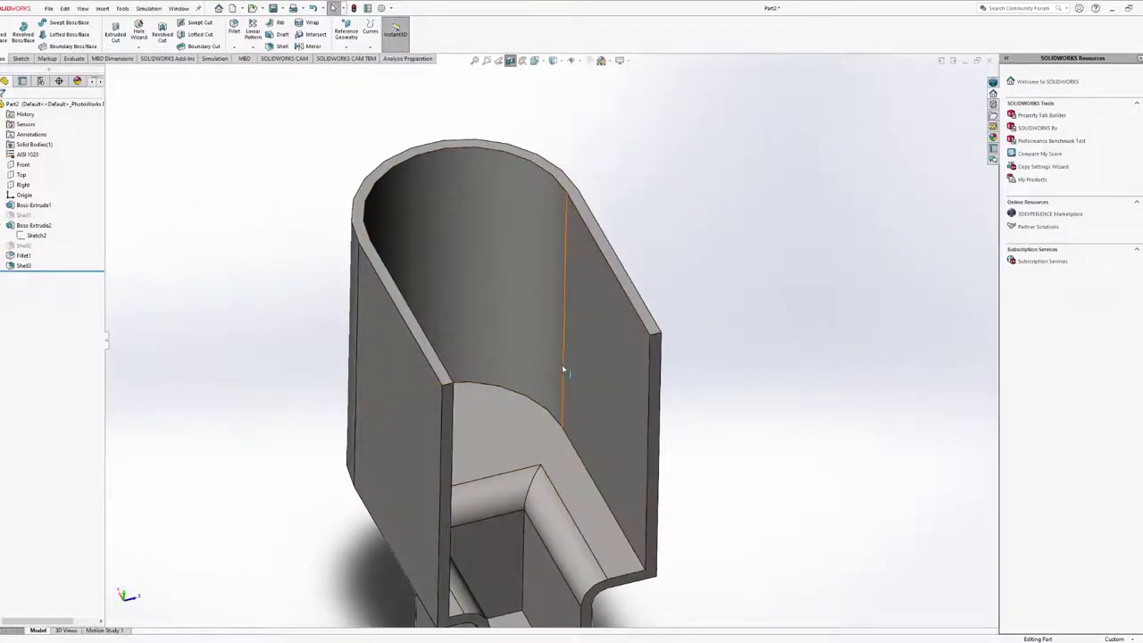
middle_drag(562, 365, 487, 380)
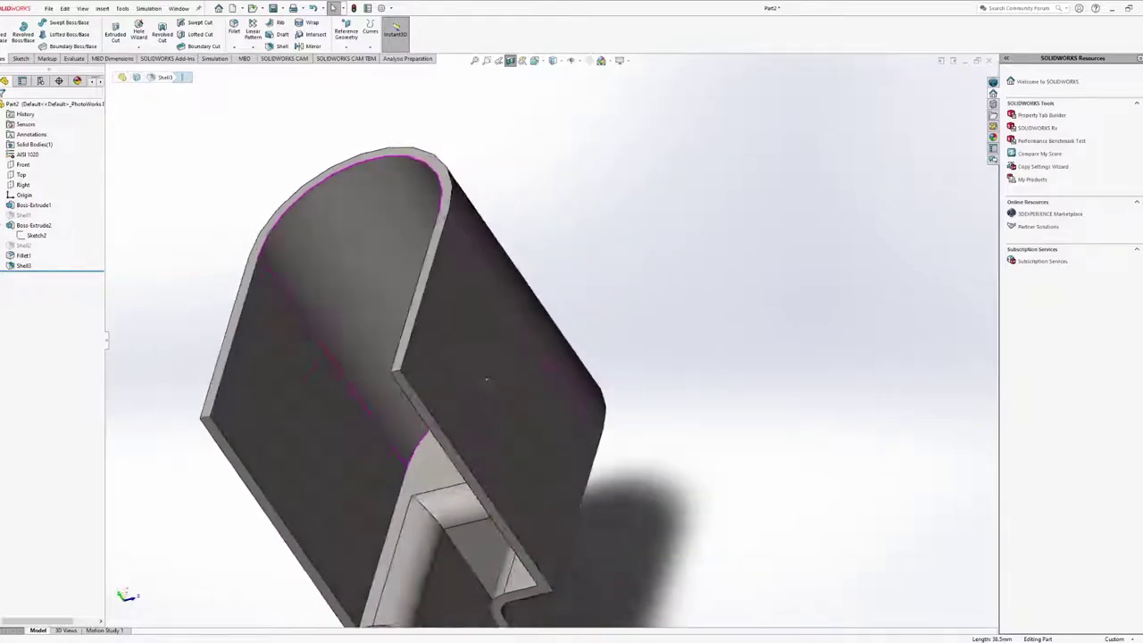
ctrl+click(358, 383)
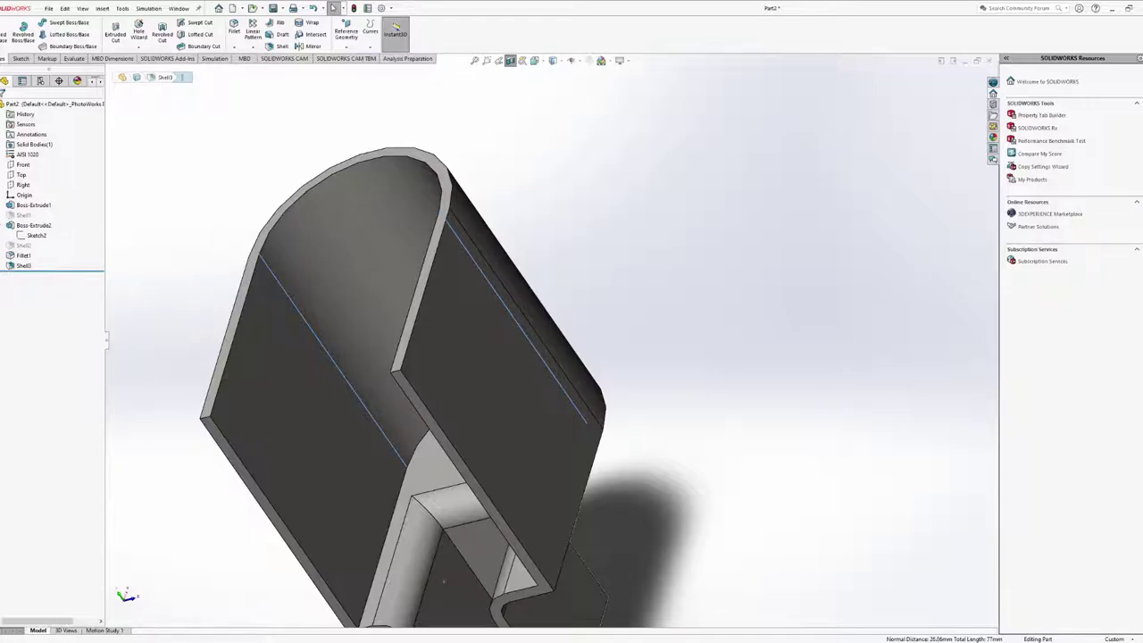
middle_drag(513, 402, 445, 273)
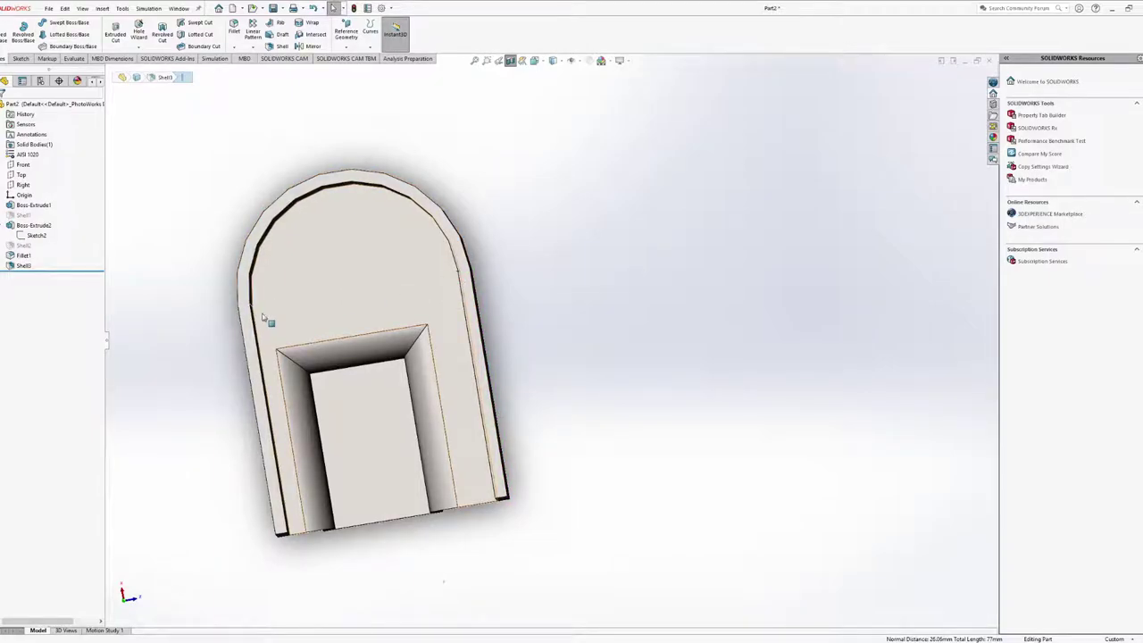
middle_drag(369, 426, 449, 380)
middle_drag(594, 492, 575, 426)
scroll(580, 492, up, 5)
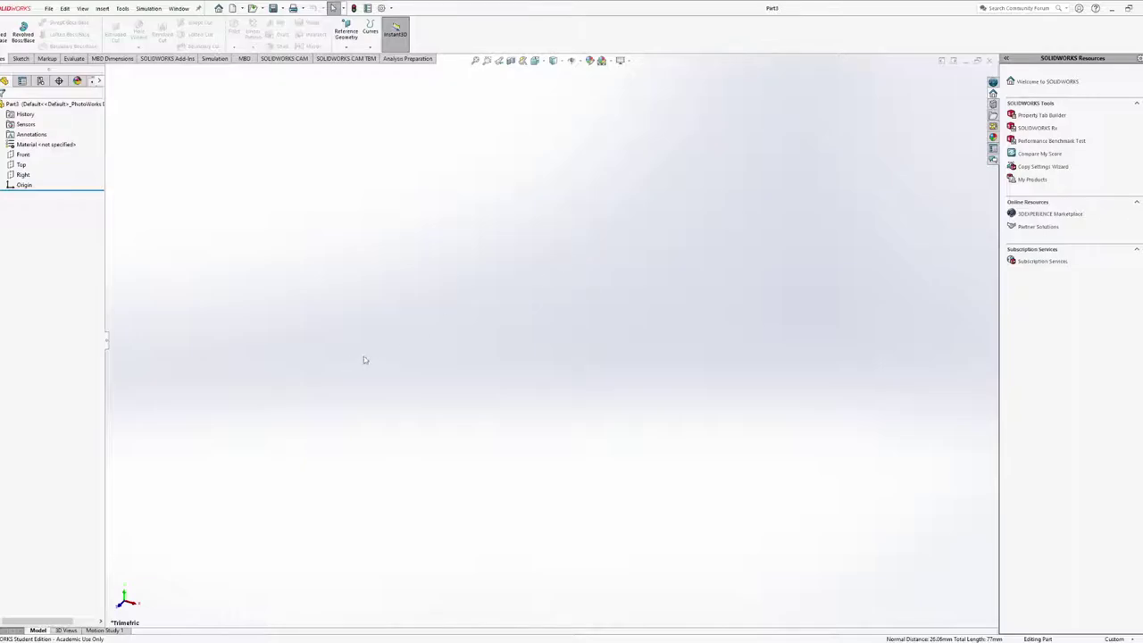
Select the new part's Right plane and start a rectangle sketch on it
click(21, 164)
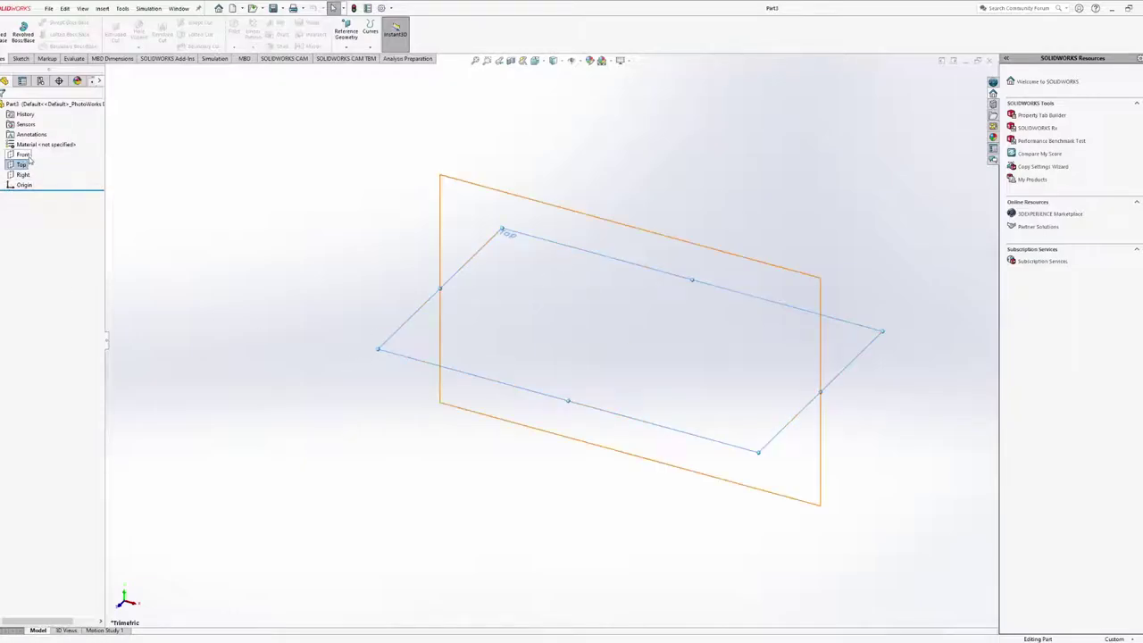
click(20, 59)
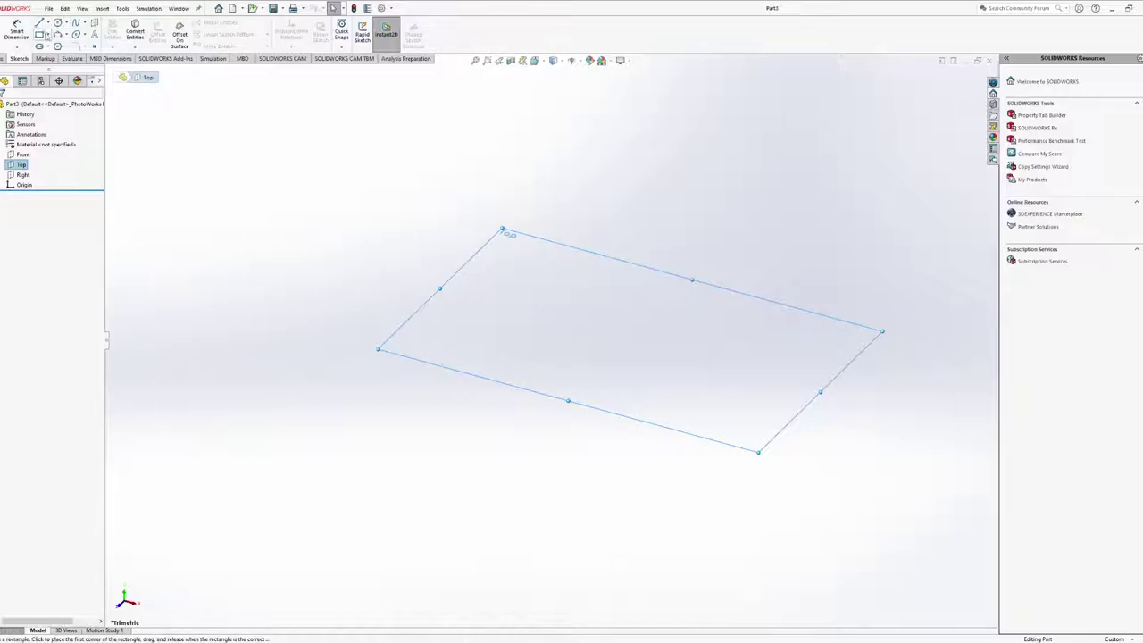
click(22, 174)
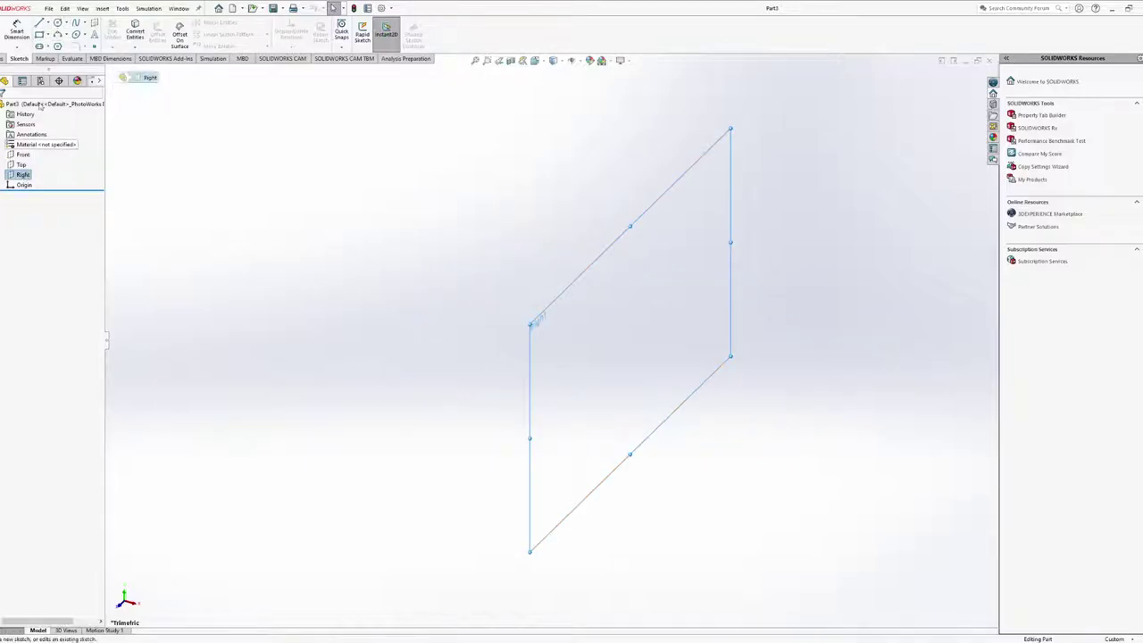
click(40, 35)
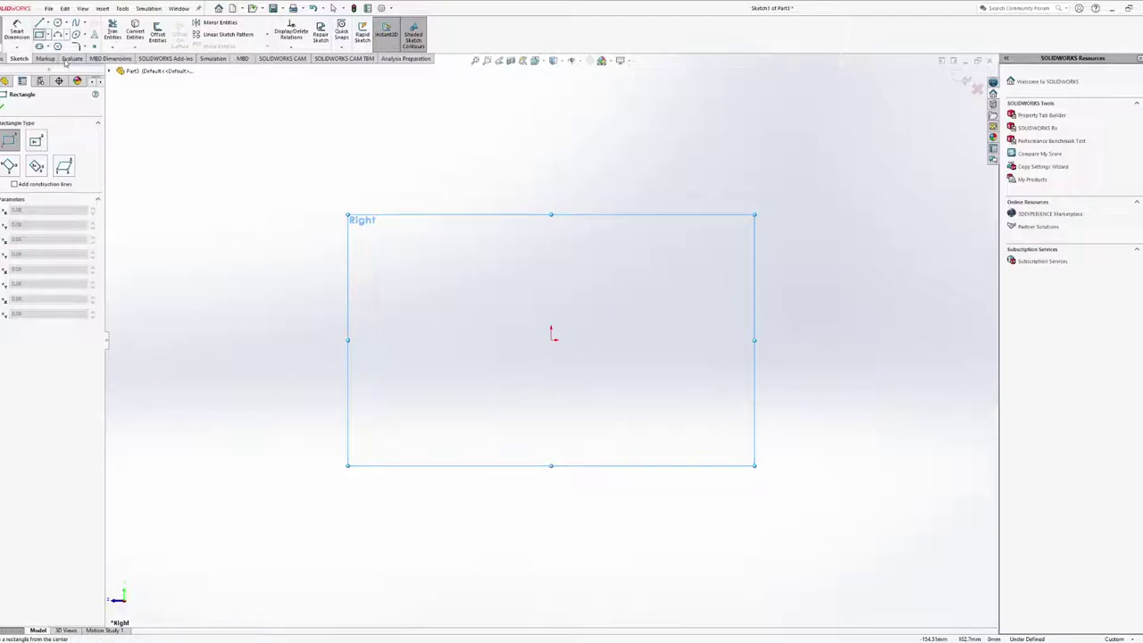
Draw a centre rectangle at the origin and a tall corner rectangle rising from its top-right corner
click(65, 61)
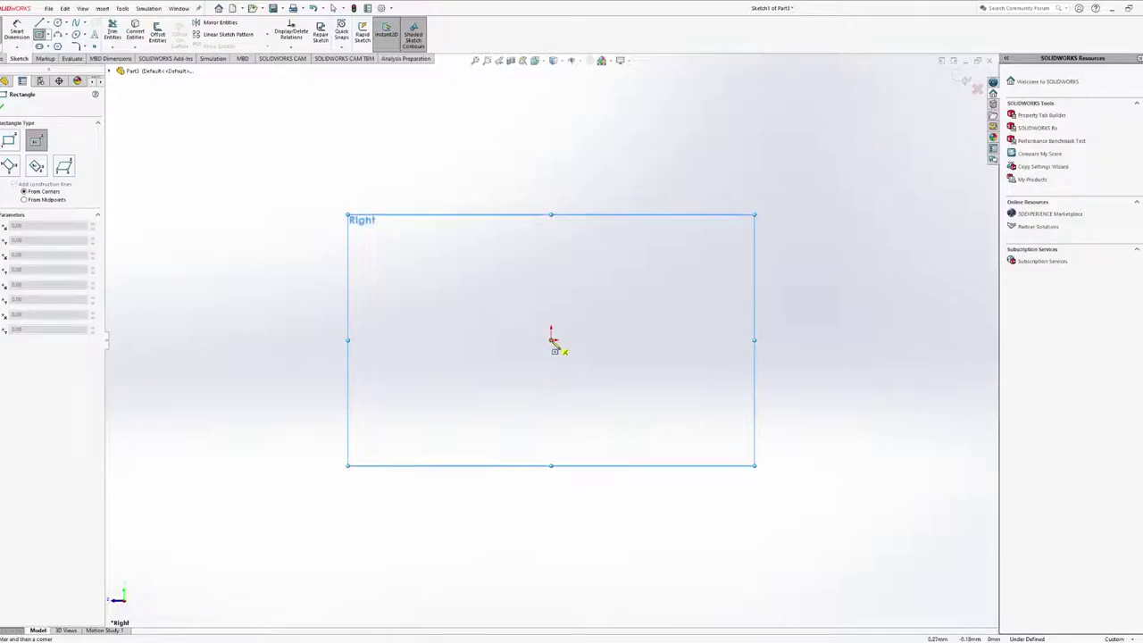
click(552, 337)
click(725, 411)
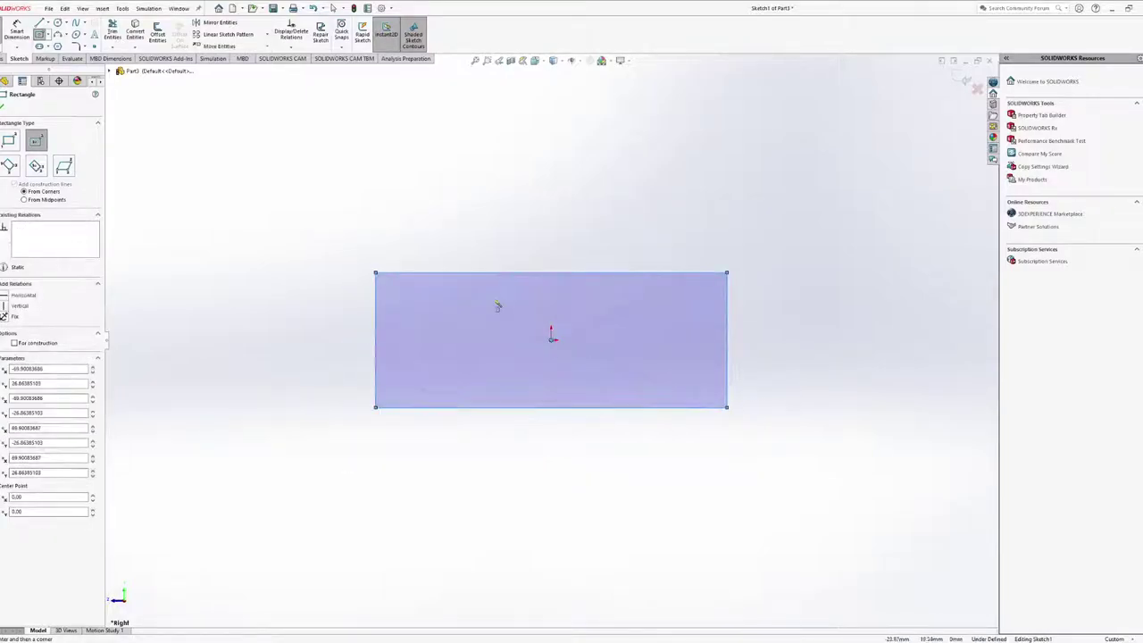
middle_drag(497, 306, 506, 368)
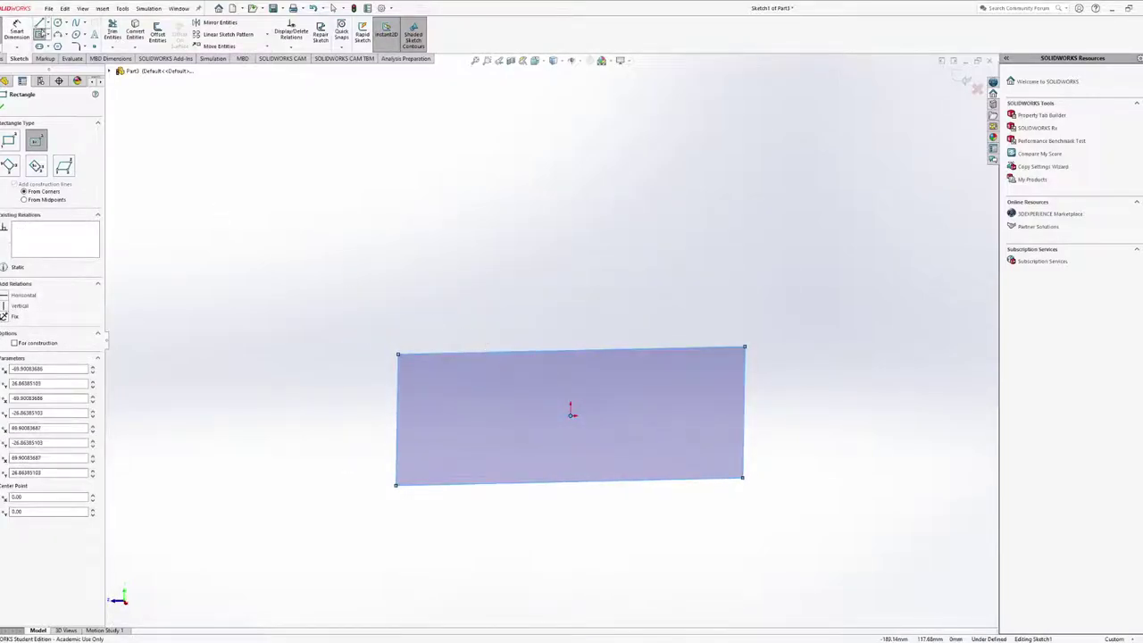
click(60, 53)
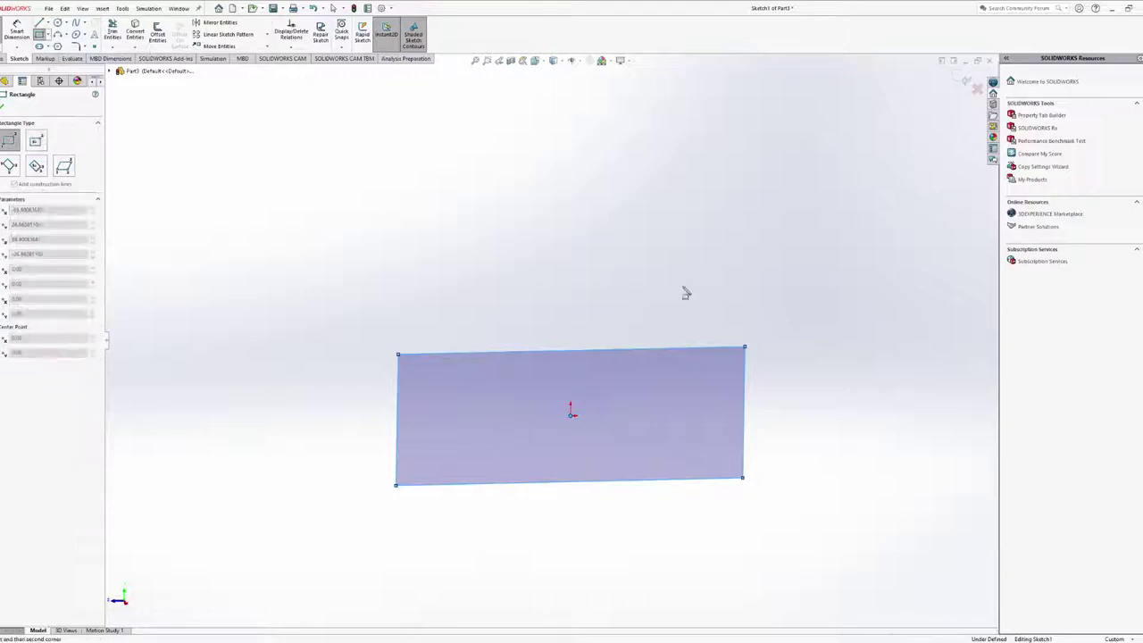
click(747, 348)
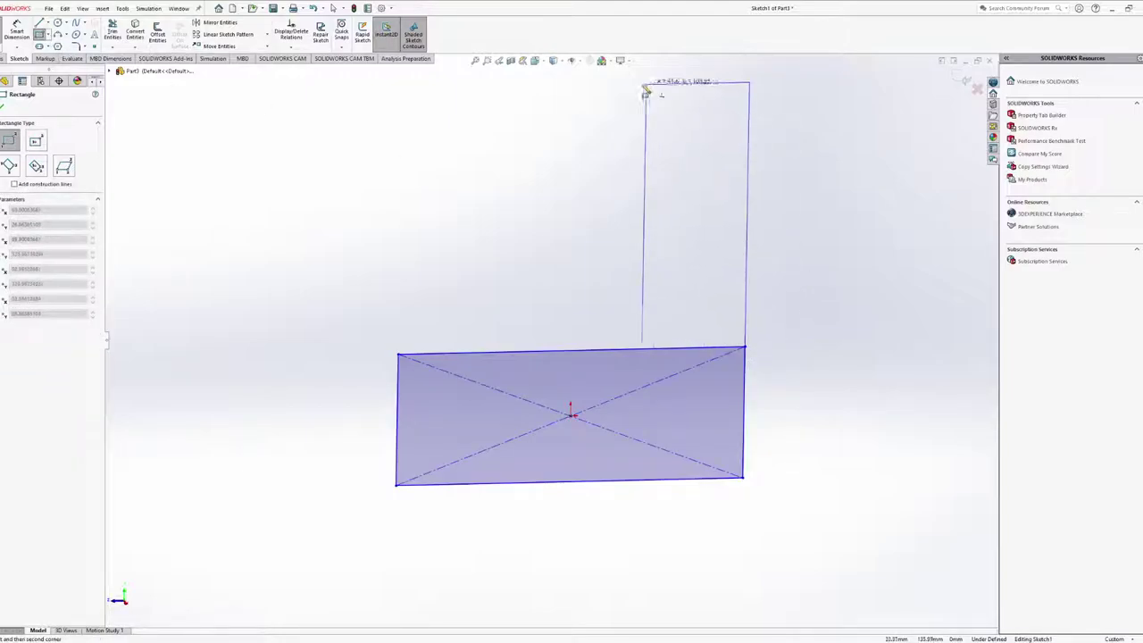
click(647, 88)
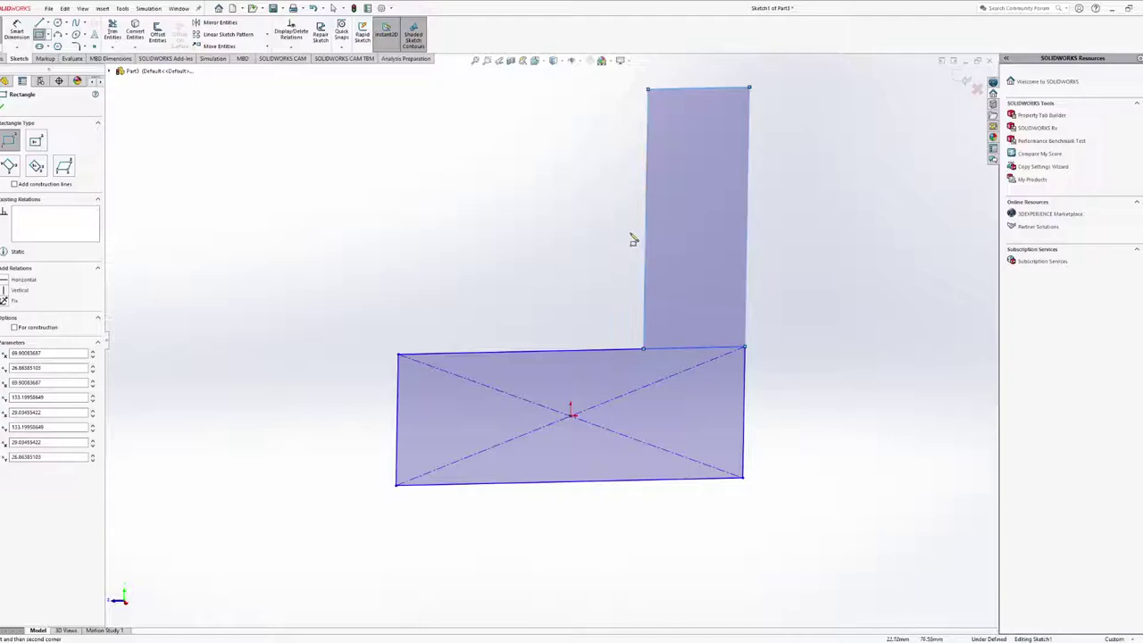
key(Escape)
mouse_move(648, 284)
middle_down()
mouse_move(638, 332)
mouse_move(637, 276)
mouse_move(495, 268)
middle_up()
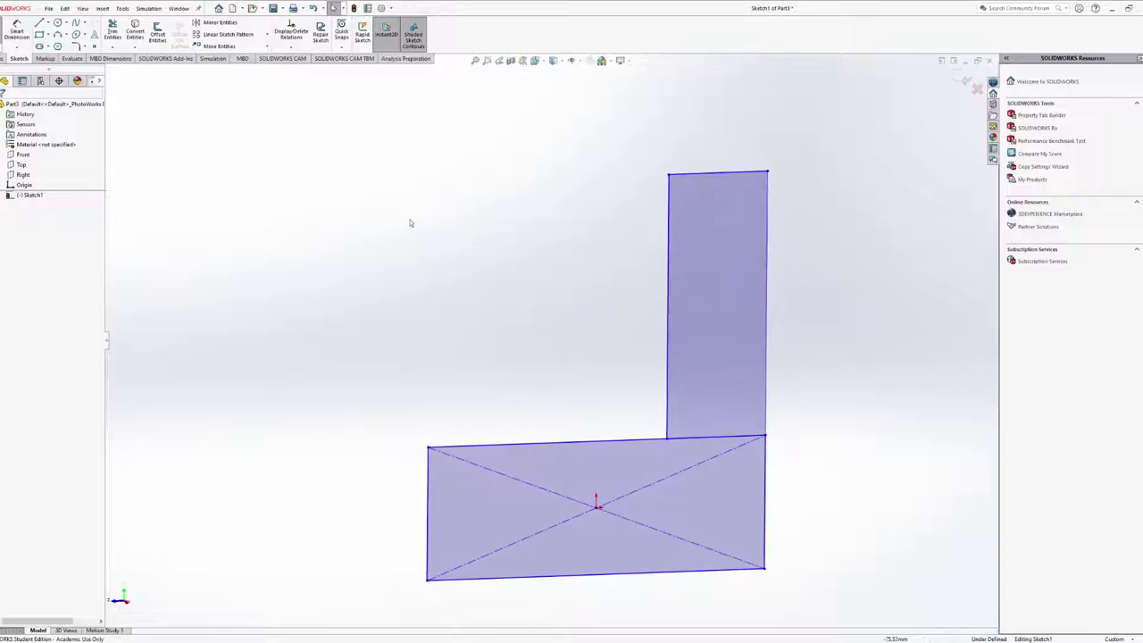
Trim the shared edge to merge the rectangles, then fully define Sketch1
click(112, 31)
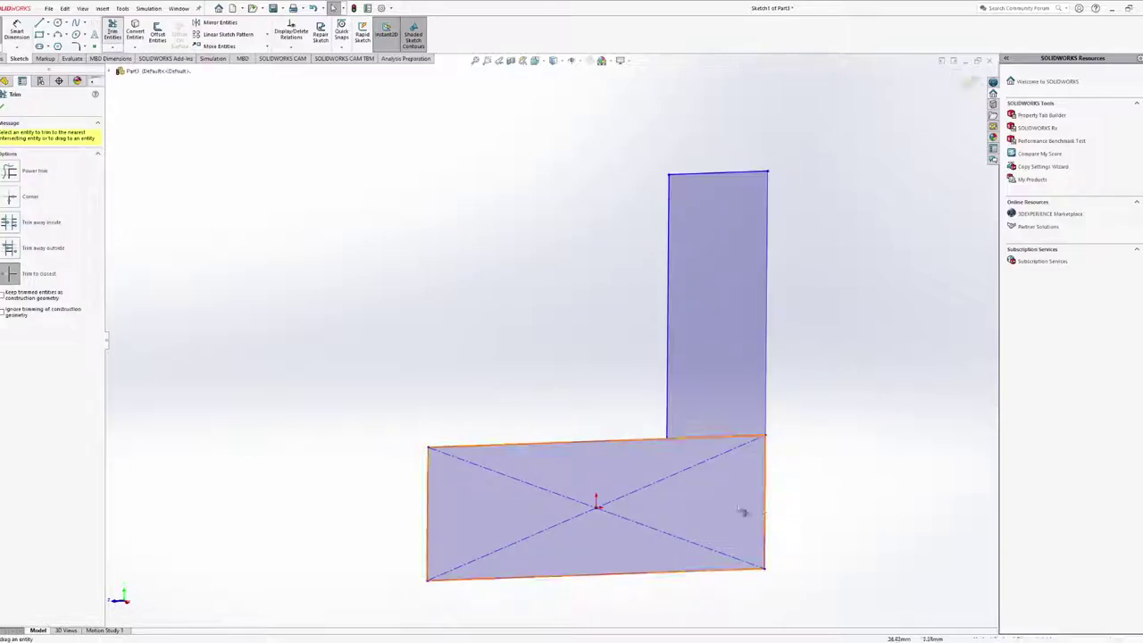
click(714, 440)
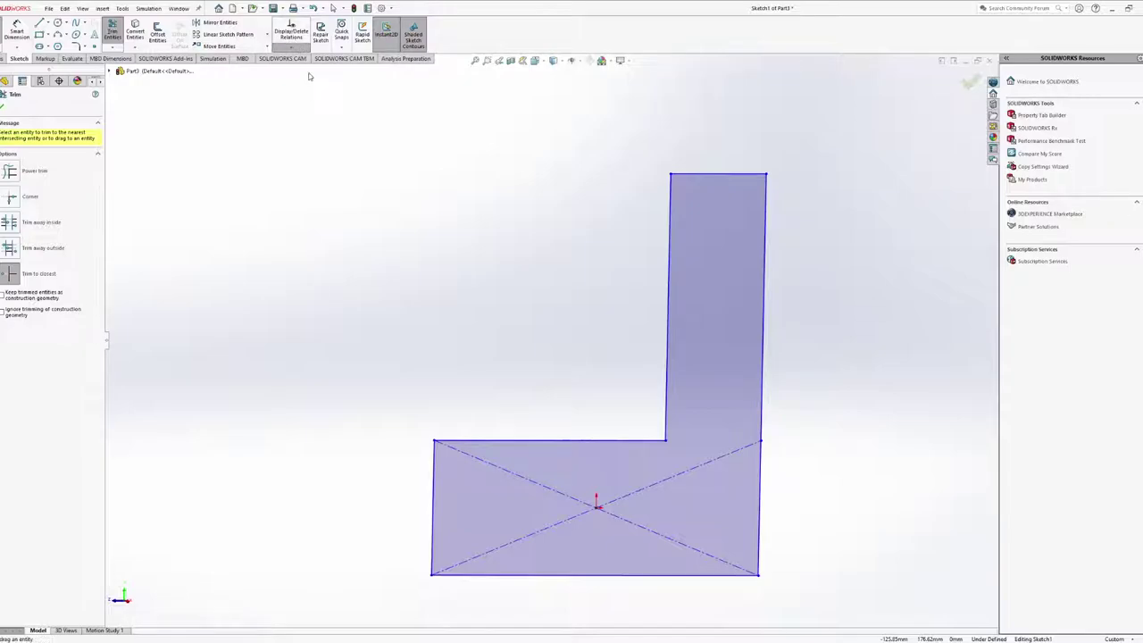
click(5, 107)
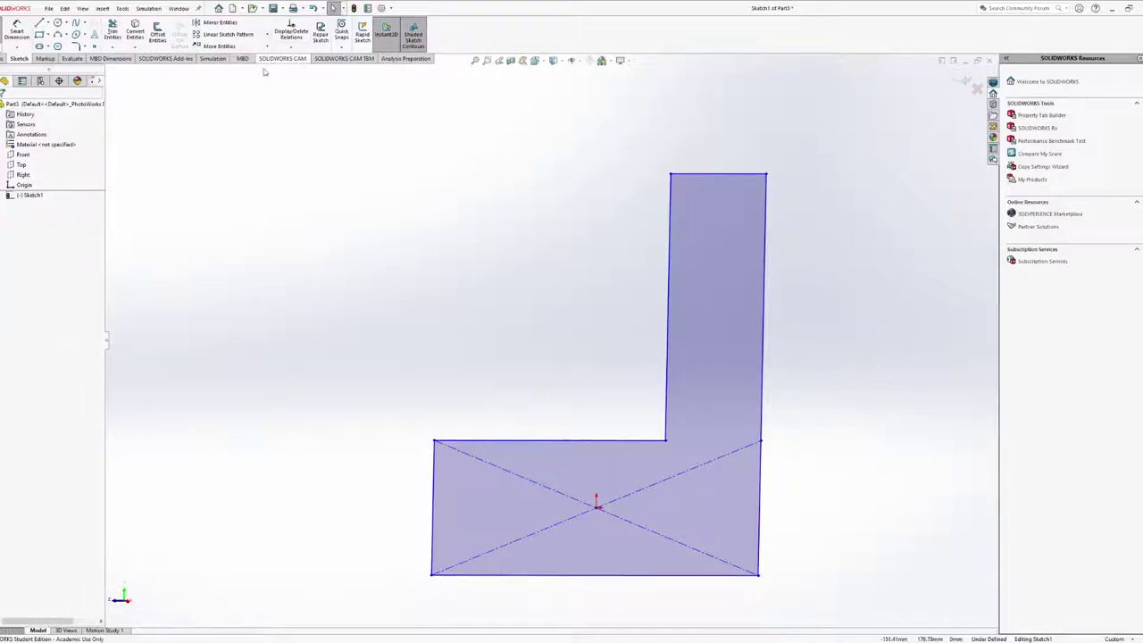
click(20, 194)
click(292, 46)
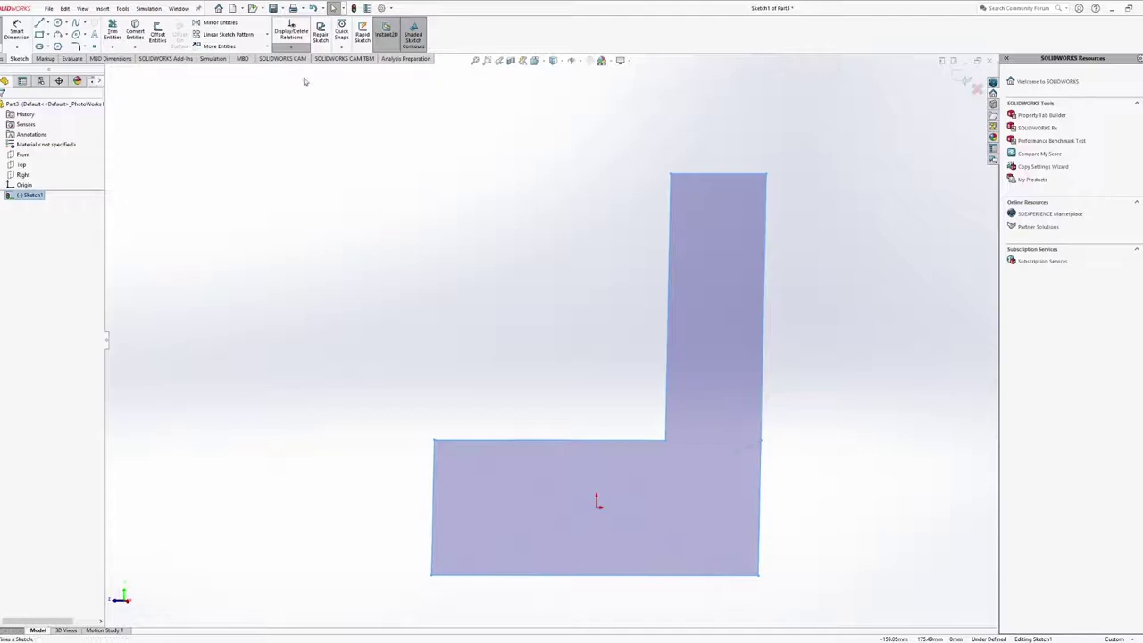
click(306, 84)
click(5, 107)
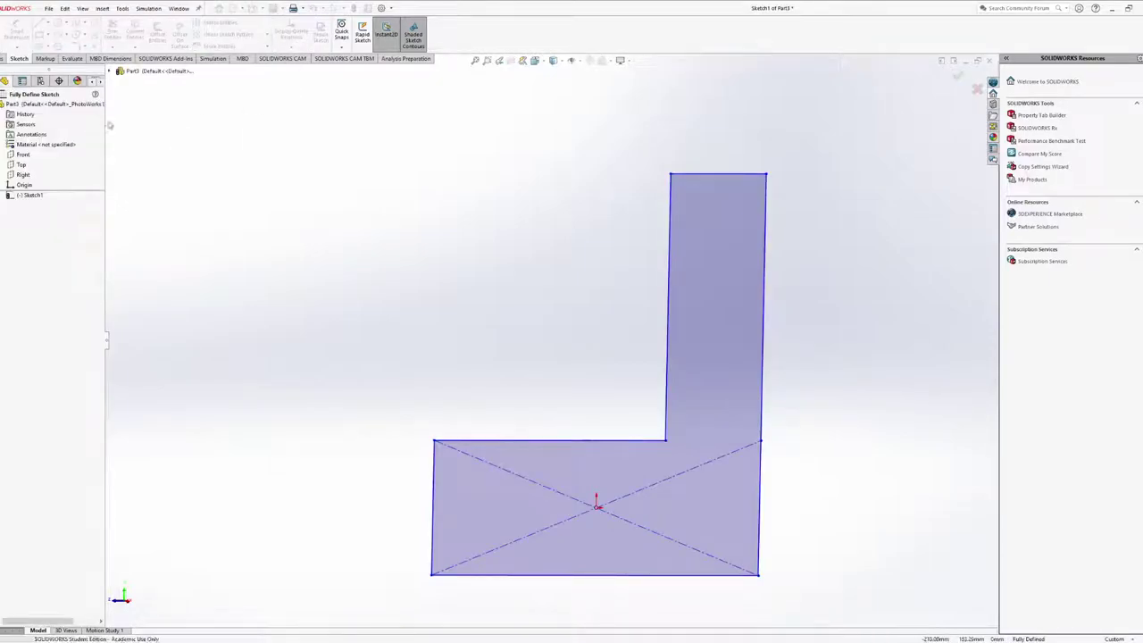
Arrange the 133.20, 26.86, 69.90 and 29.03 dimensions neatly around the L-shape
ctrl+middle_drag(531, 364, 500, 309)
scroll(502, 311, up, 2)
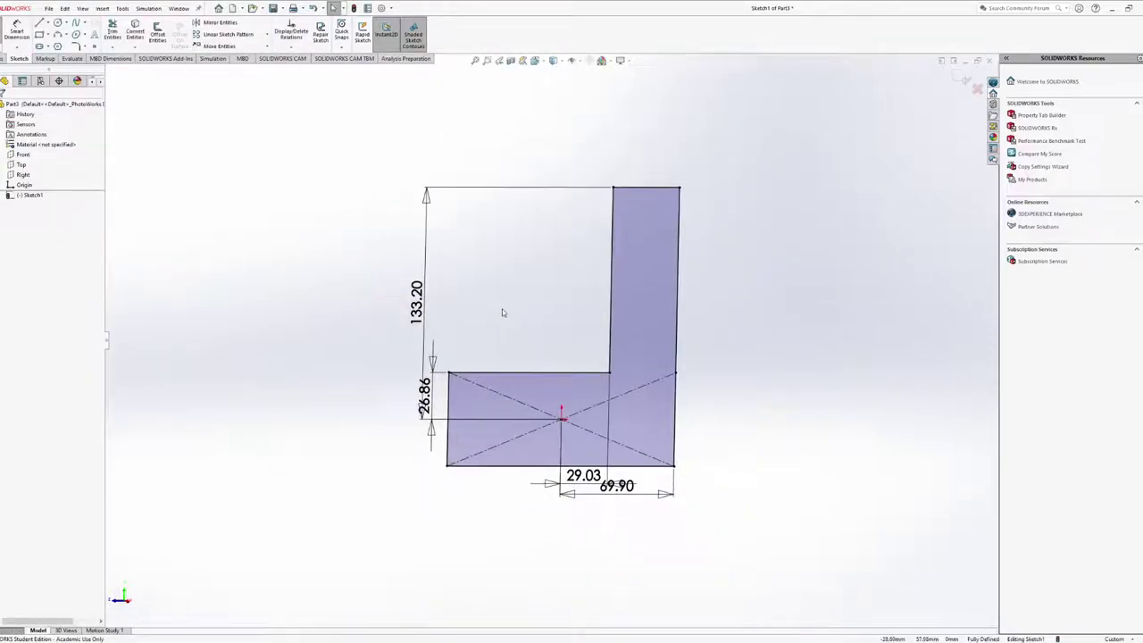
drag(419, 294, 522, 284)
drag(425, 394, 381, 401)
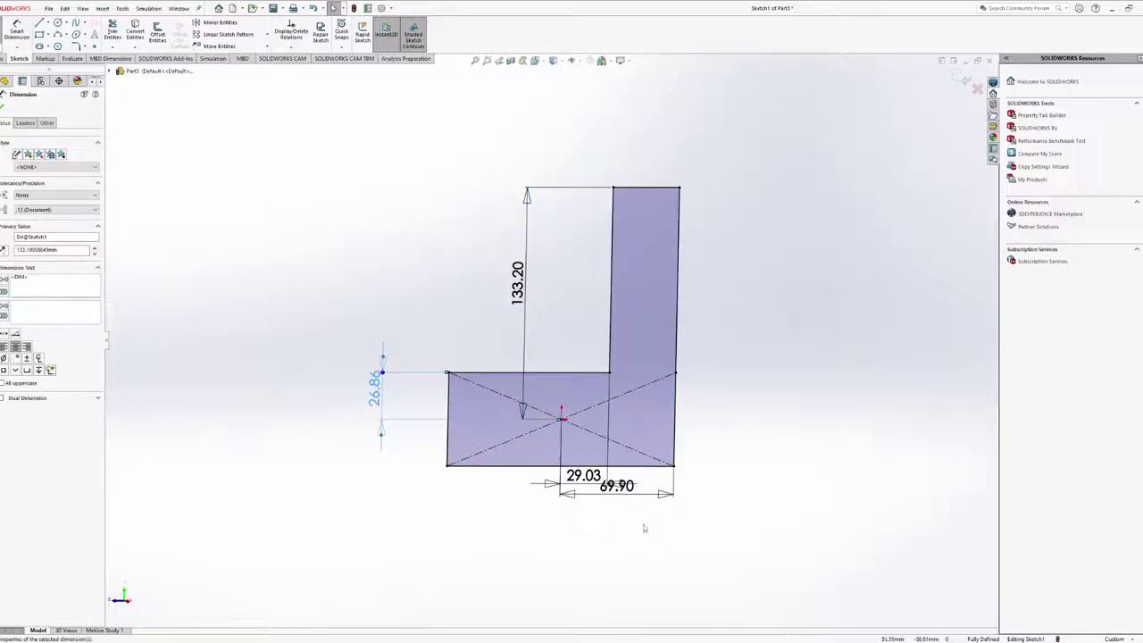
drag(625, 487, 655, 532)
drag(593, 488, 488, 500)
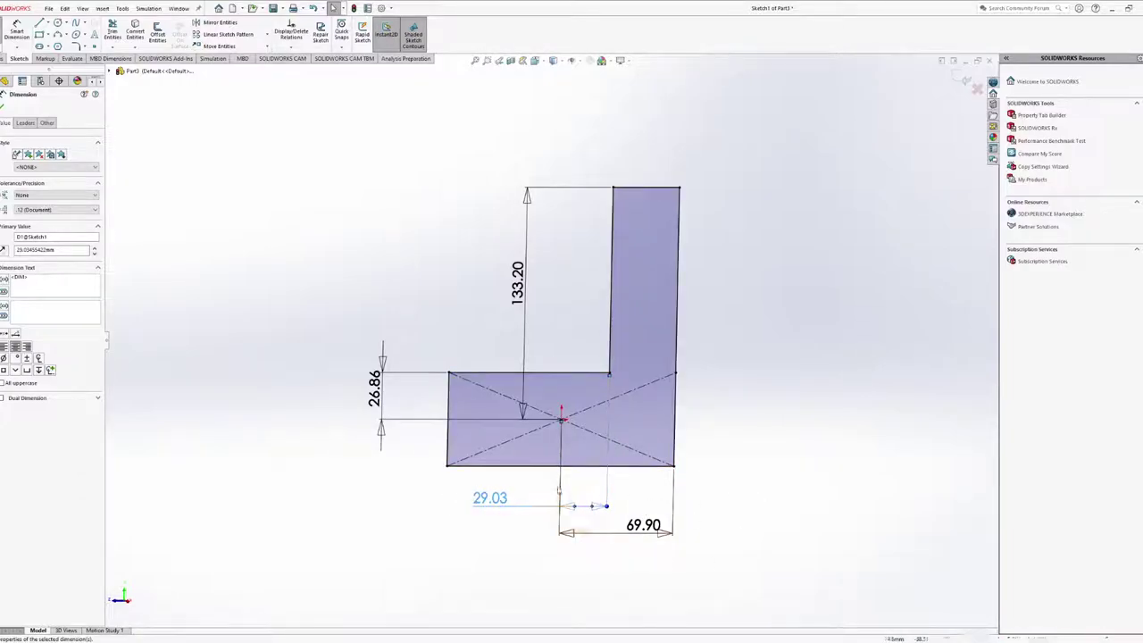
middle_drag(549, 457, 607, 462)
Extrude Sketch1 with Mid Plane to a 175 mm depth as Boss-Extrude1
click(2, 58)
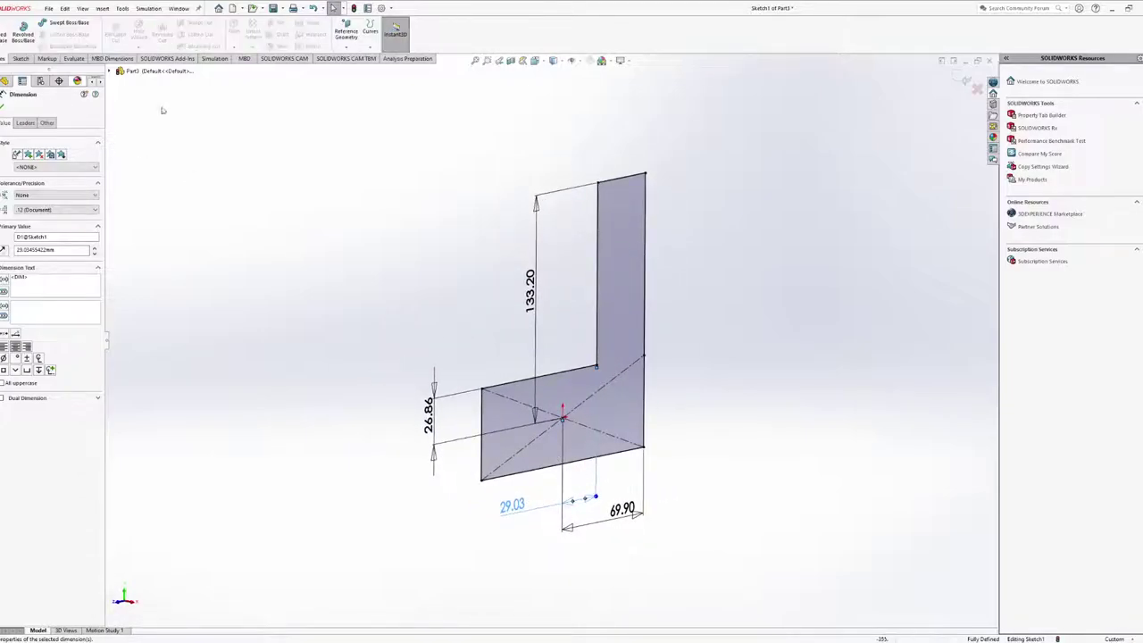
click(7, 40)
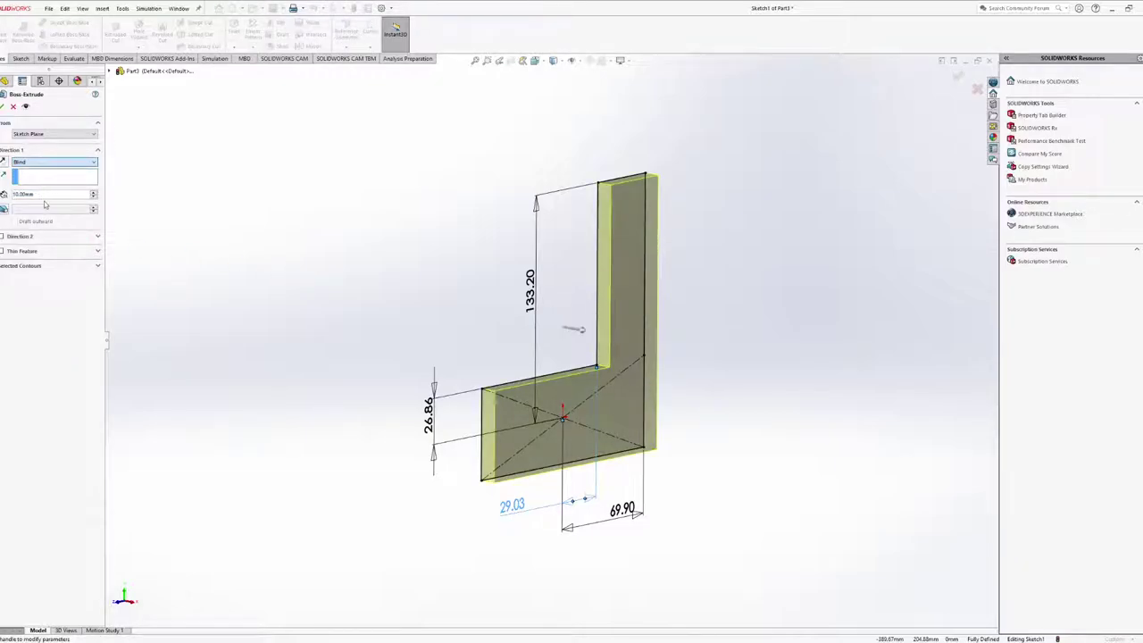
key(m)
key(Tab)
drag(571, 329, 680, 348)
text(178)
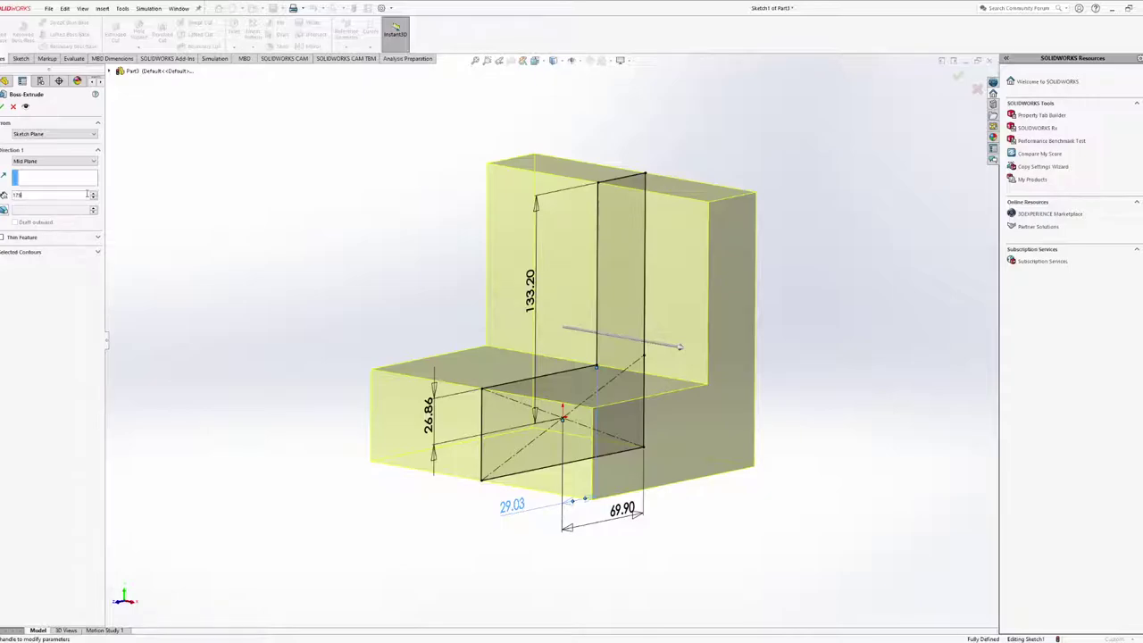
key(Return)
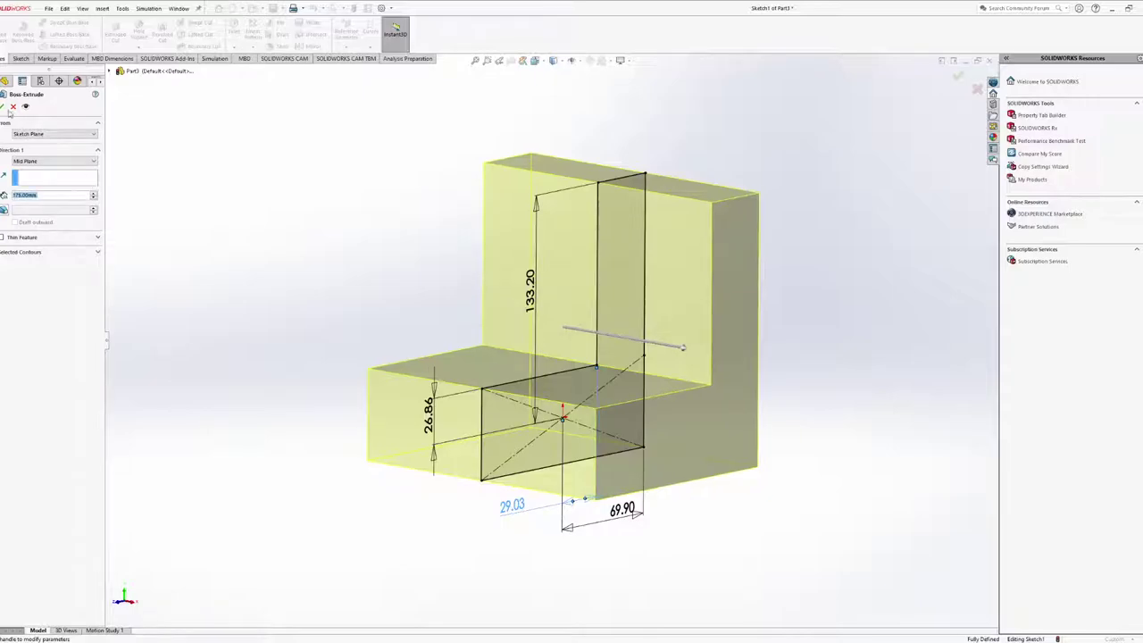
click(5, 106)
middle_drag(566, 294, 640, 360)
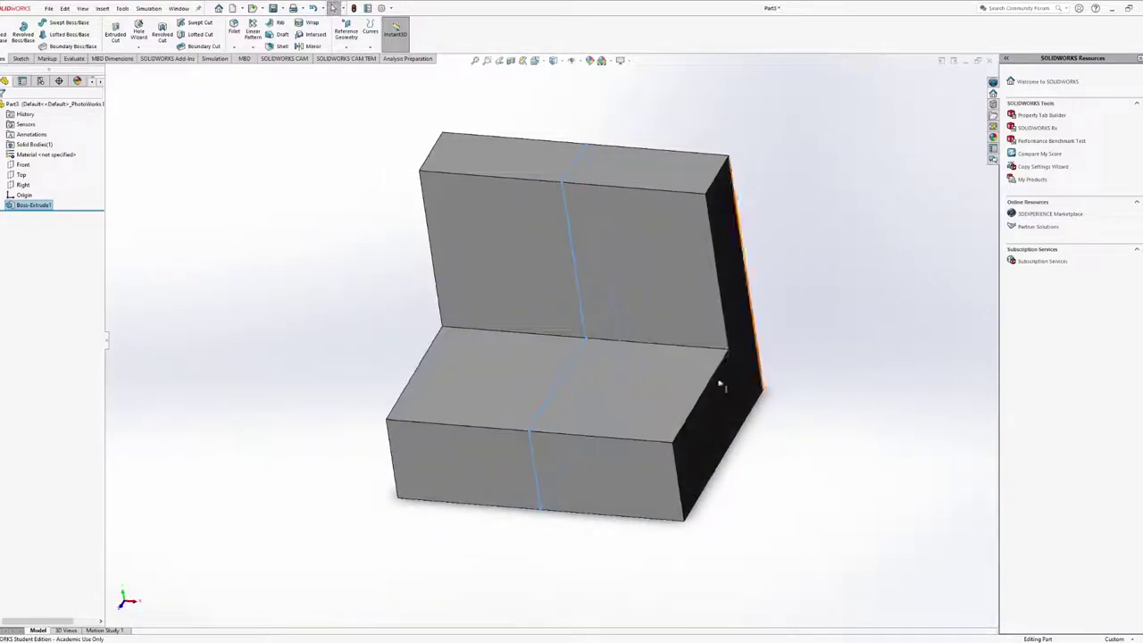
Orbit the L-block around its underside and front to an isometric-like view
middle_drag(720, 384, 673, 316)
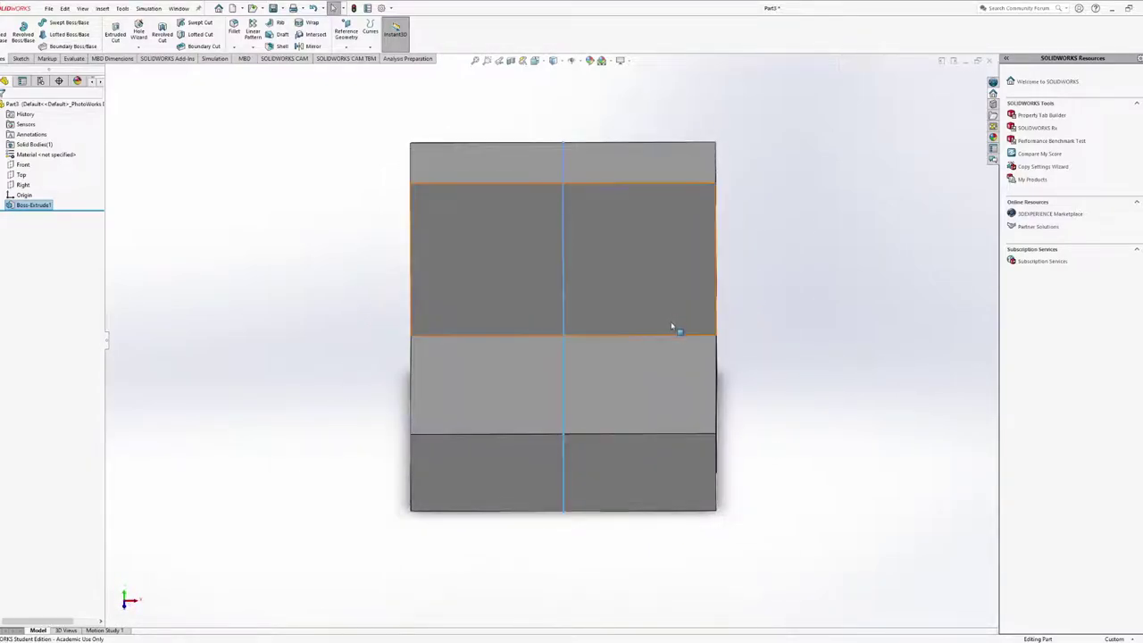
middle_drag(630, 357, 739, 349)
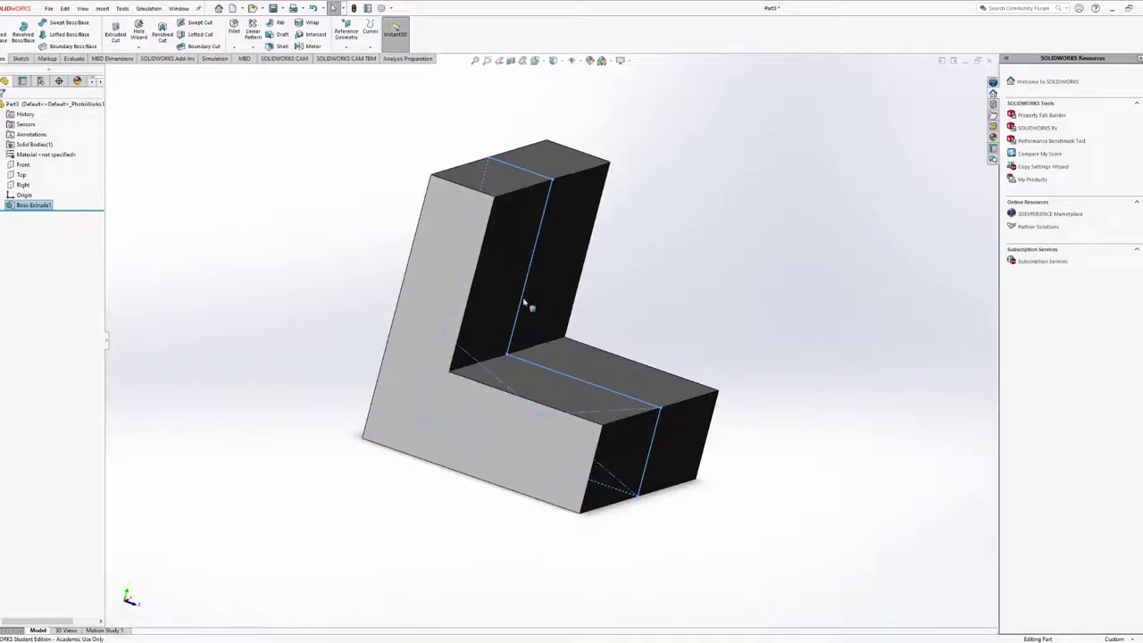
middle_drag(540, 260, 463, 282)
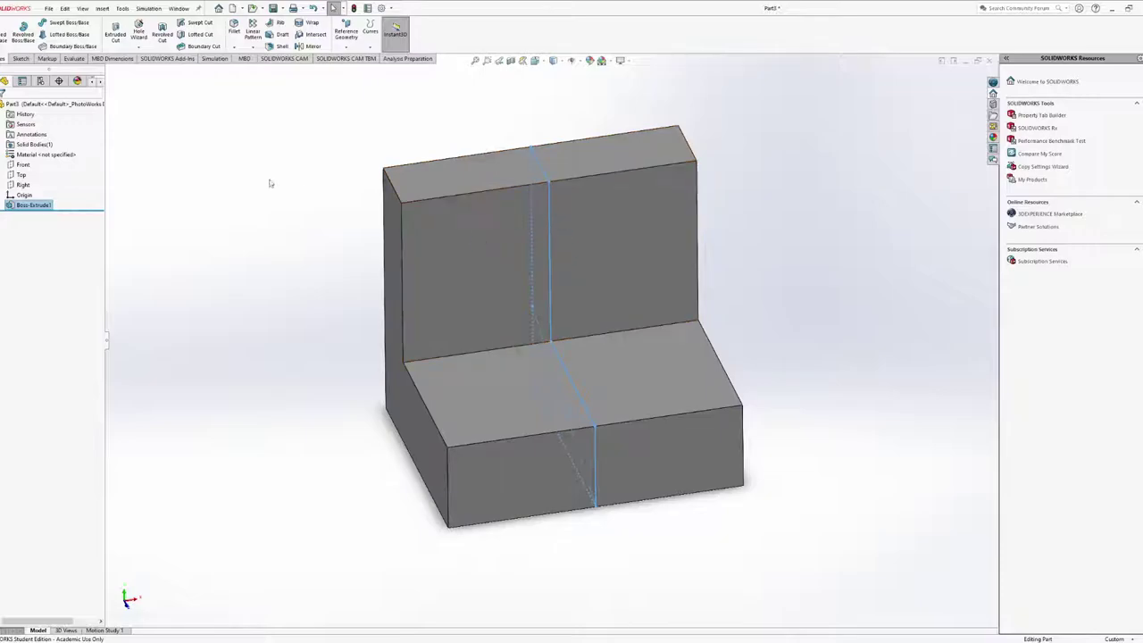
middle_drag(518, 337, 488, 340)
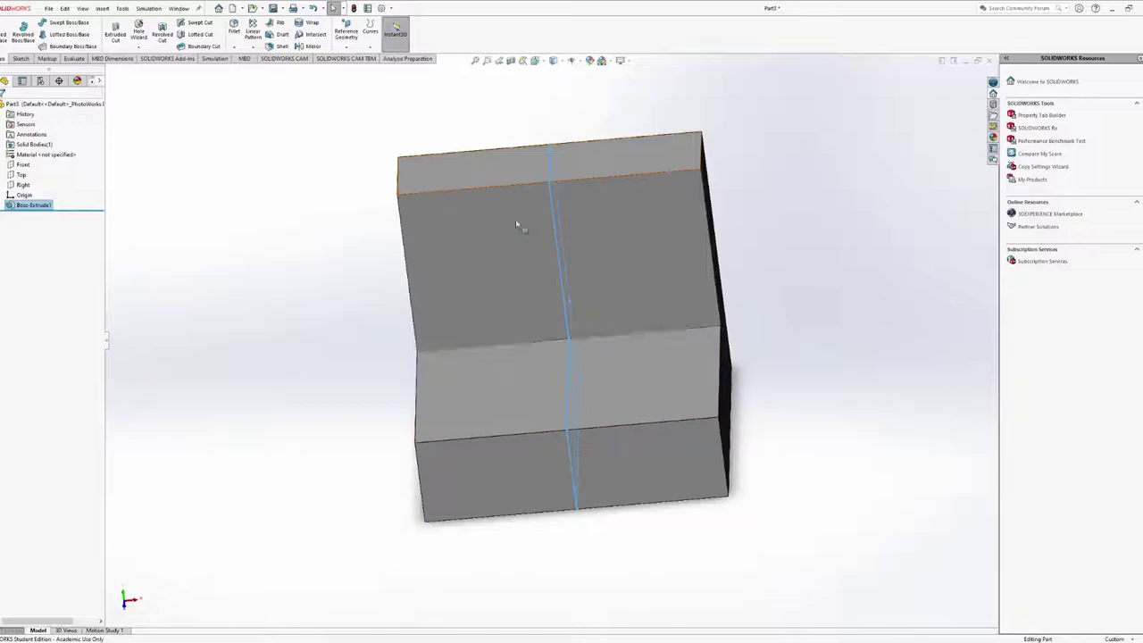
middle_drag(521, 224, 556, 193)
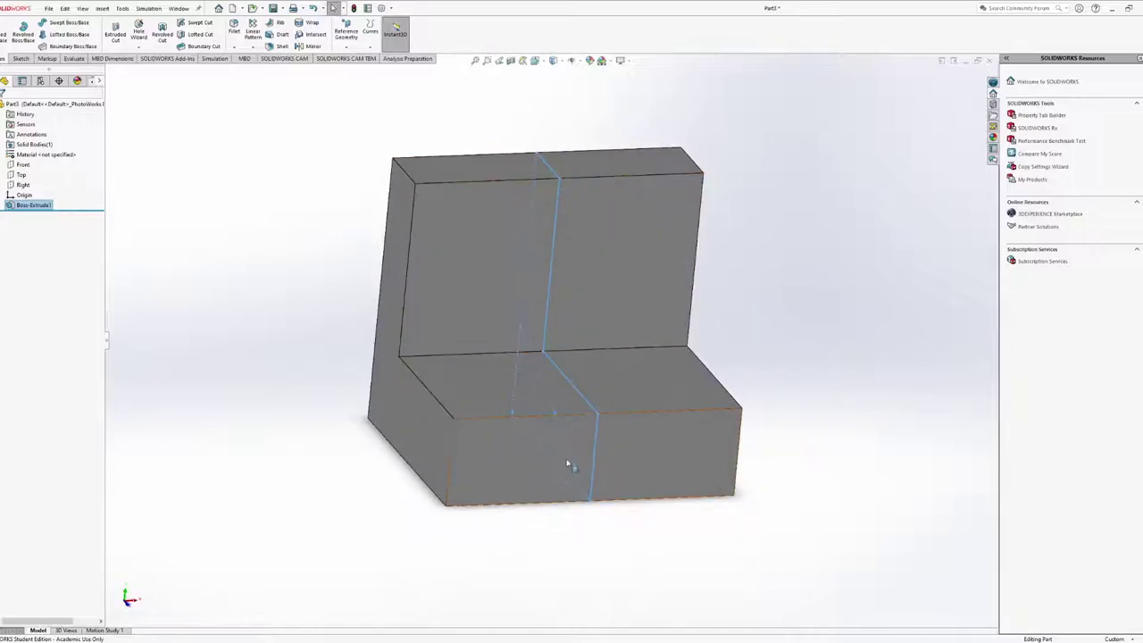
Select the upright's 175 mm top front edge together with the lower step's front edge
click(576, 418)
click(515, 175)
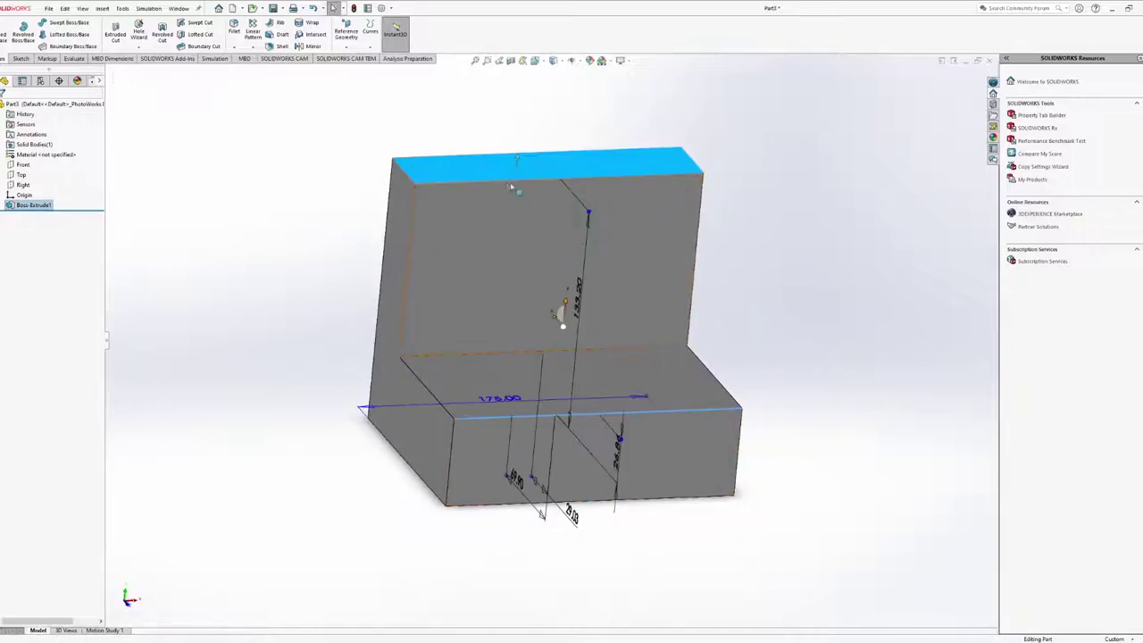
click(509, 183)
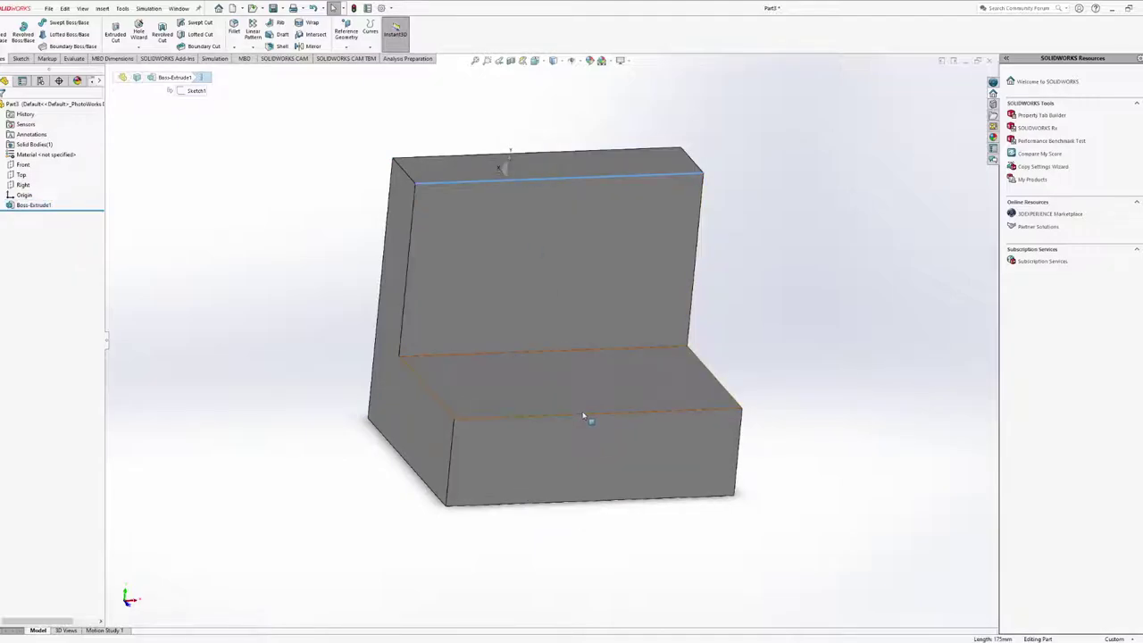
ctrl+click(585, 416)
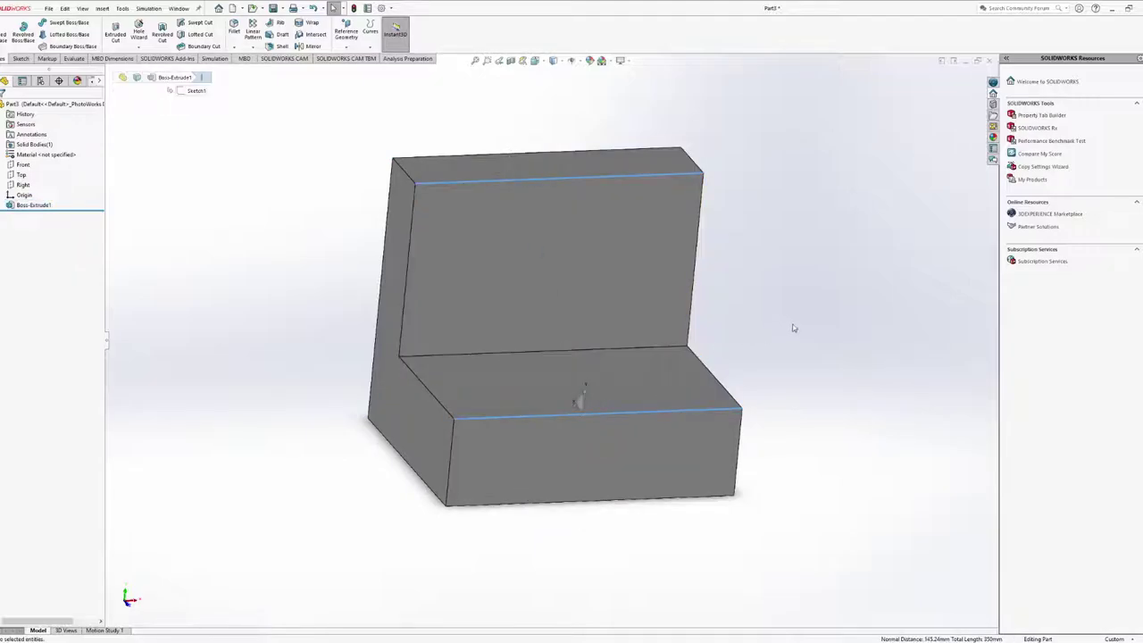
middle_drag(737, 324, 652, 337)
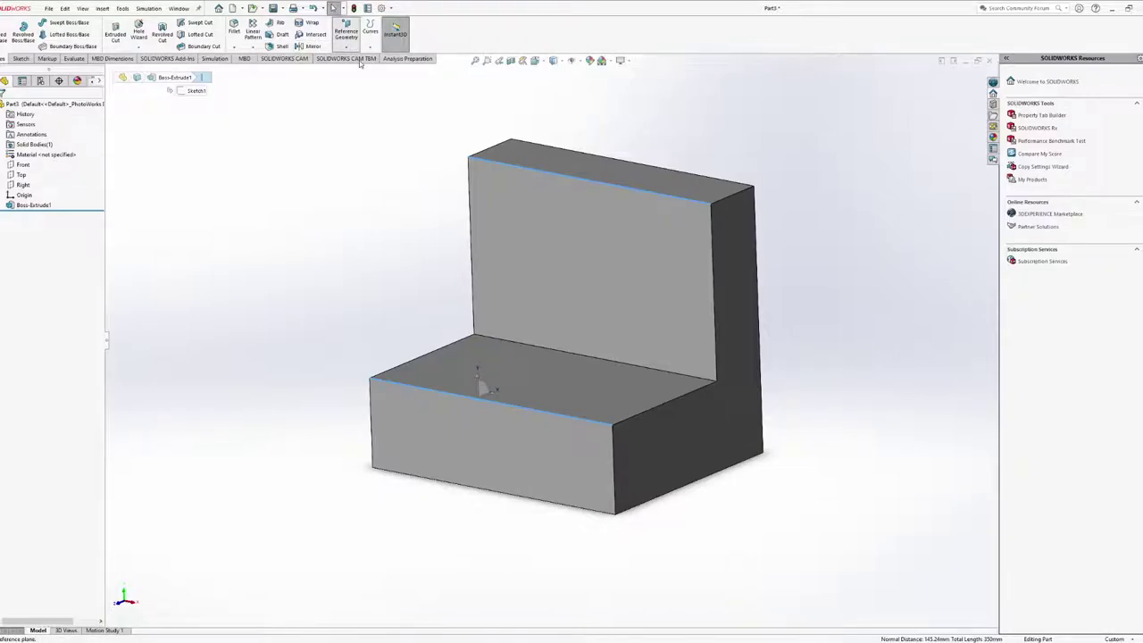
Create Plane1 through the two selected edges and view it Normal To
click(345, 32)
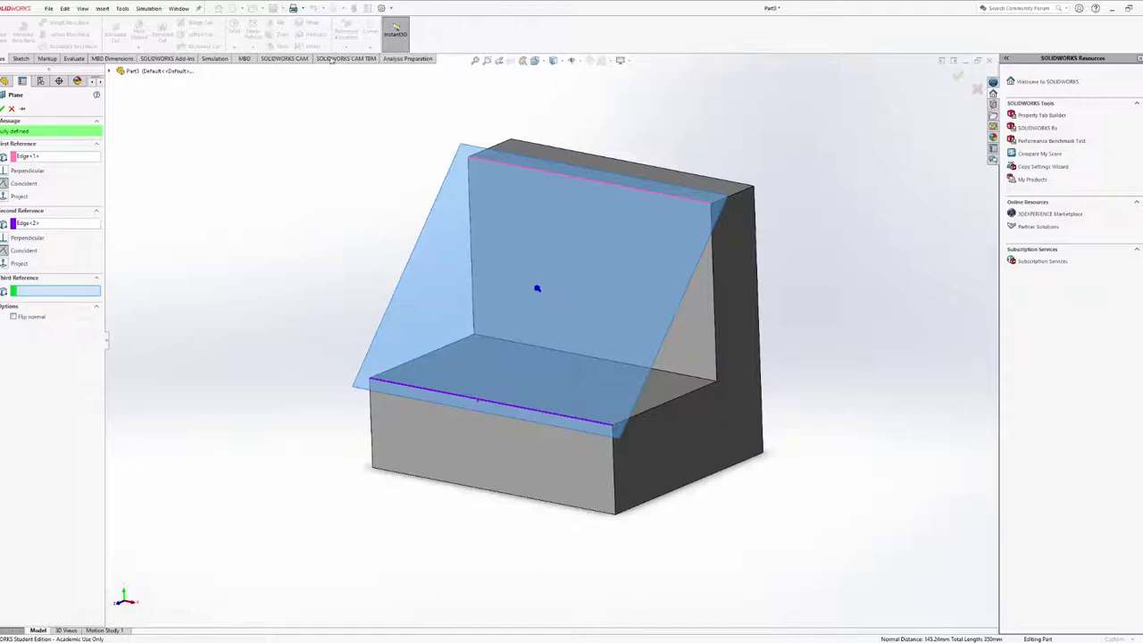
middle_drag(557, 245, 572, 203)
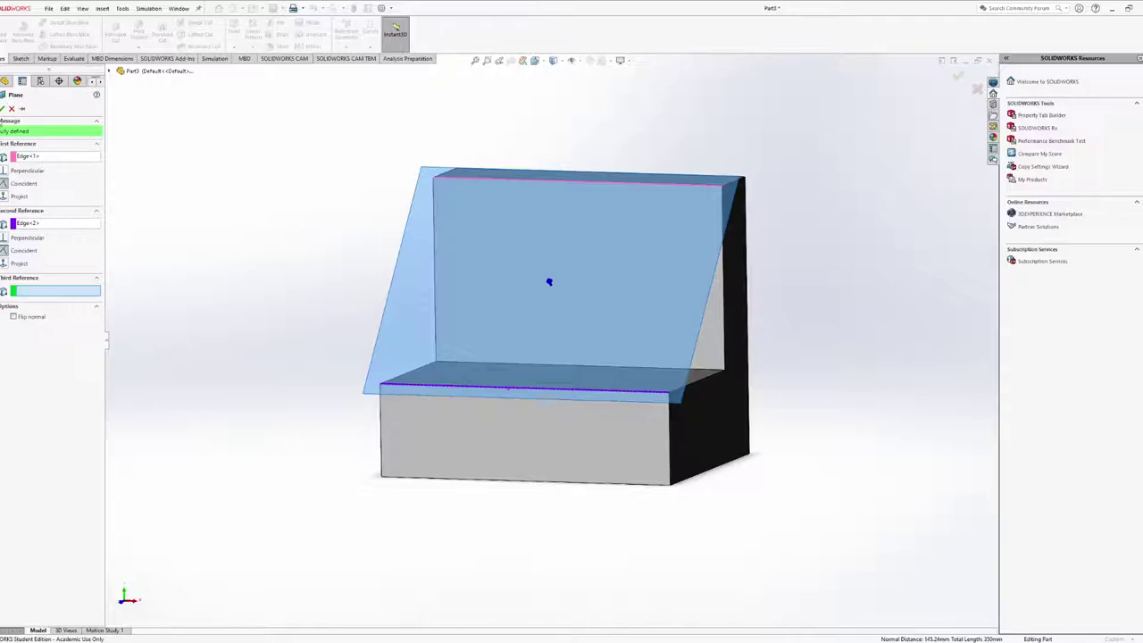
key(Return)
middle_drag(613, 247, 466, 333)
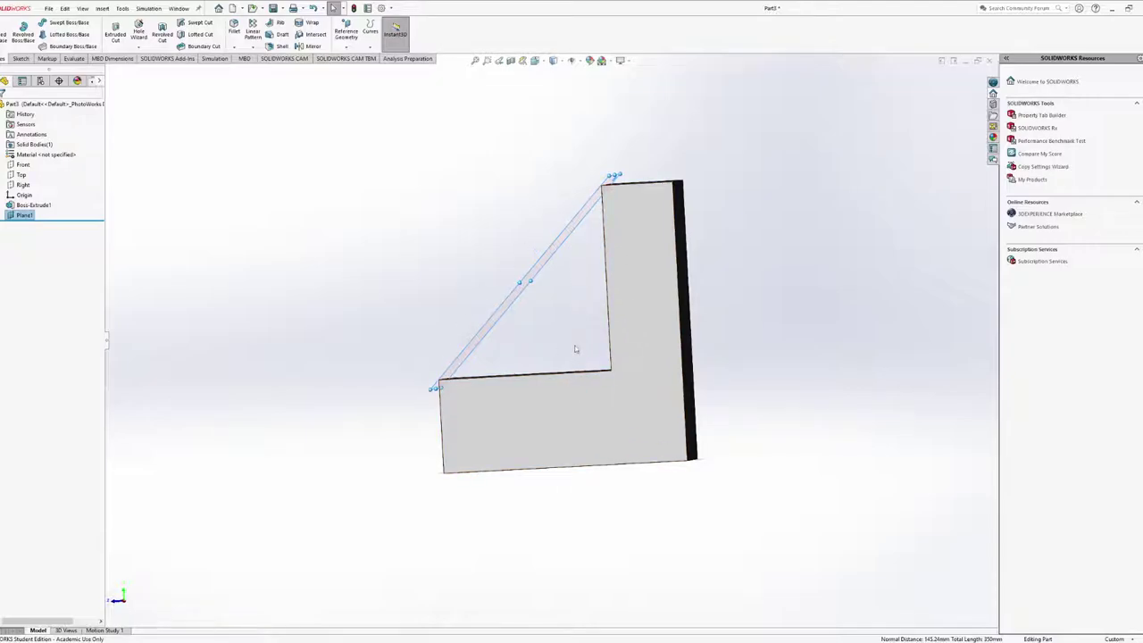
middle_drag(577, 350, 740, 326)
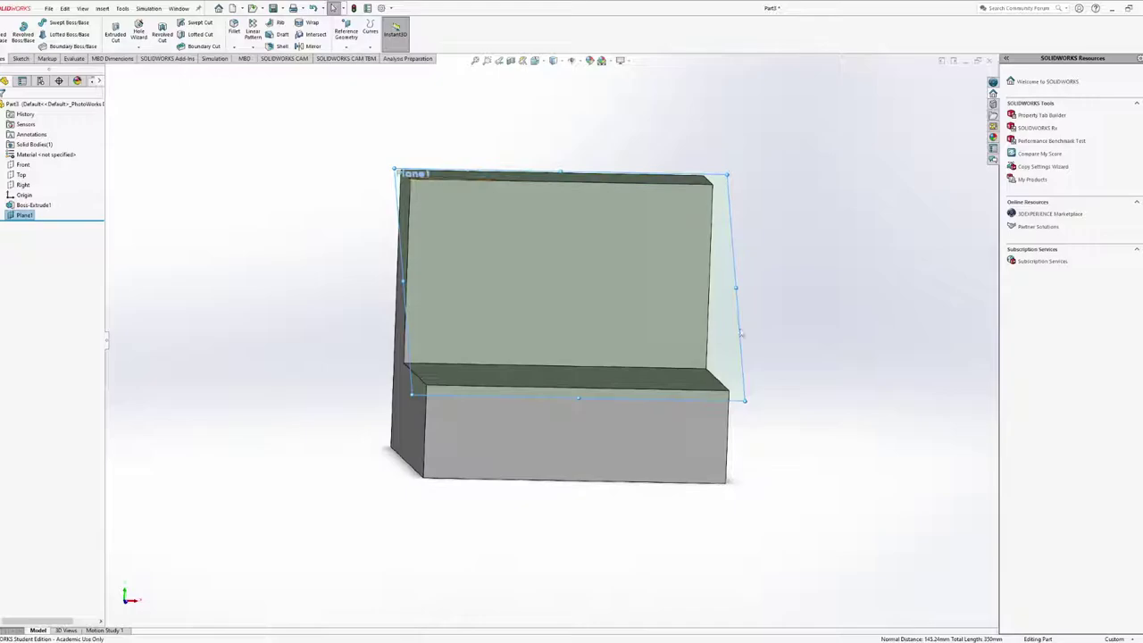
click(76, 205)
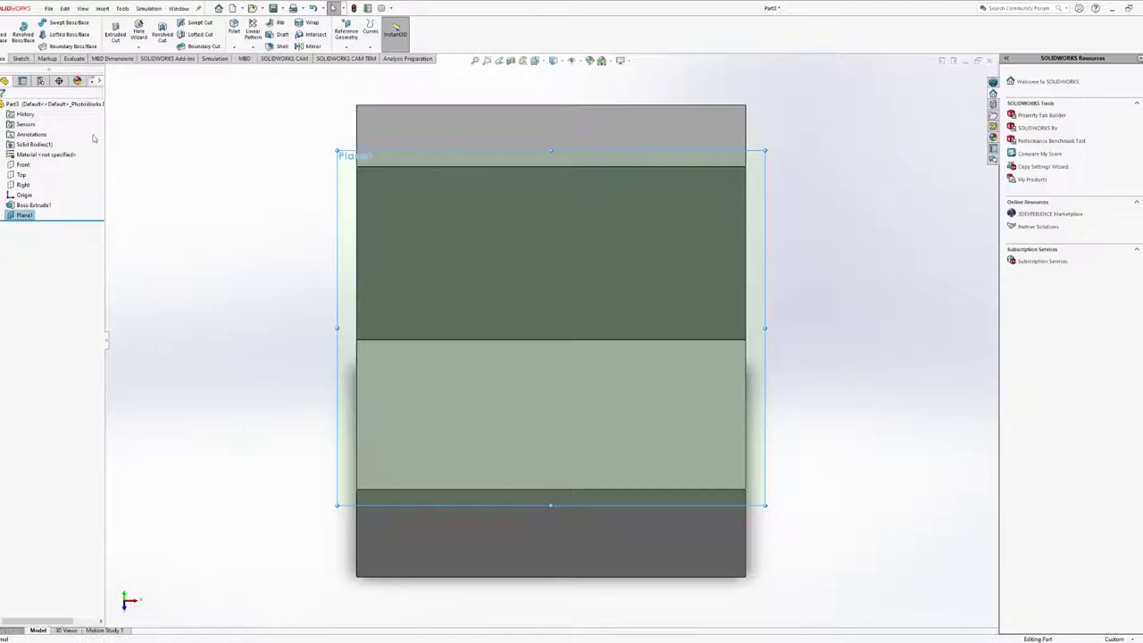
click(209, 382)
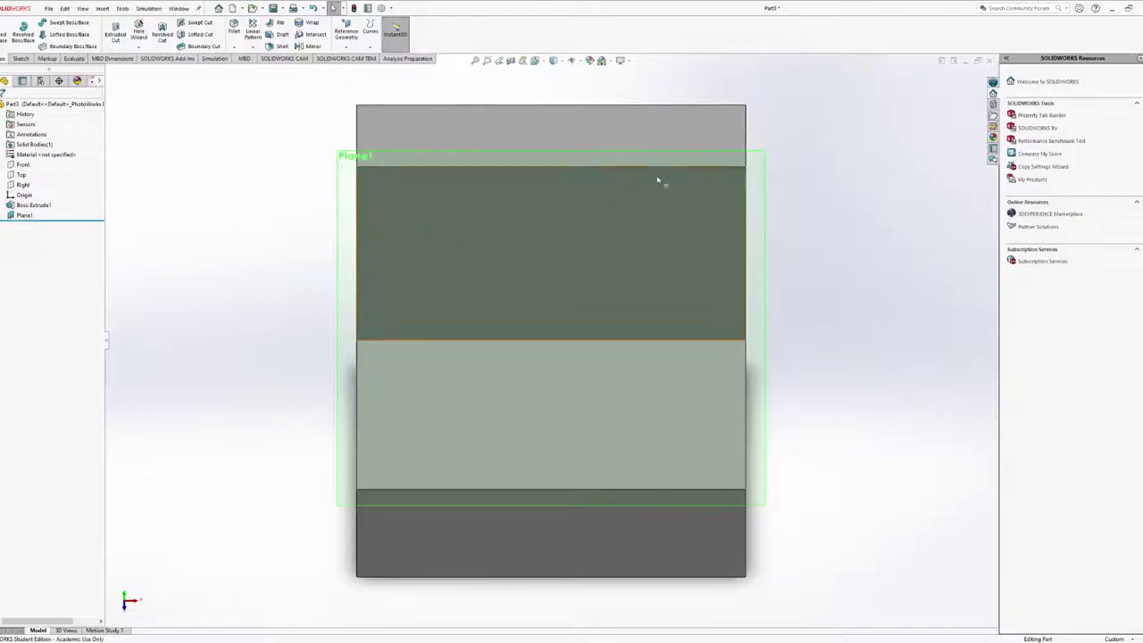
Start a sketch on Plane1 and draw a slanted line from the lower edge up and left
click(20, 58)
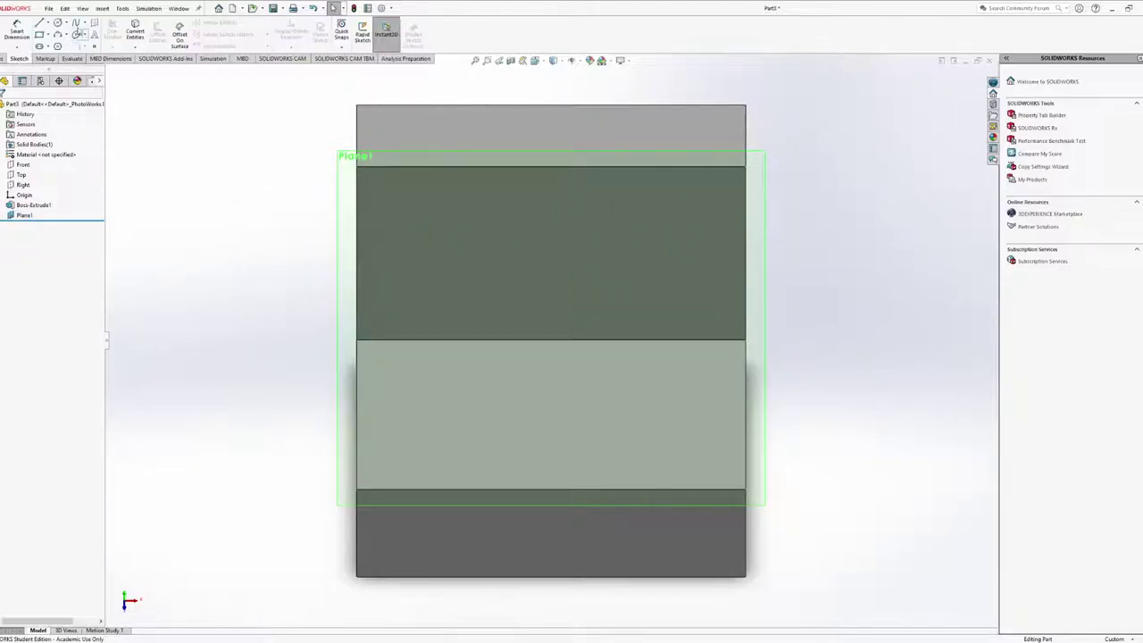
click(38, 23)
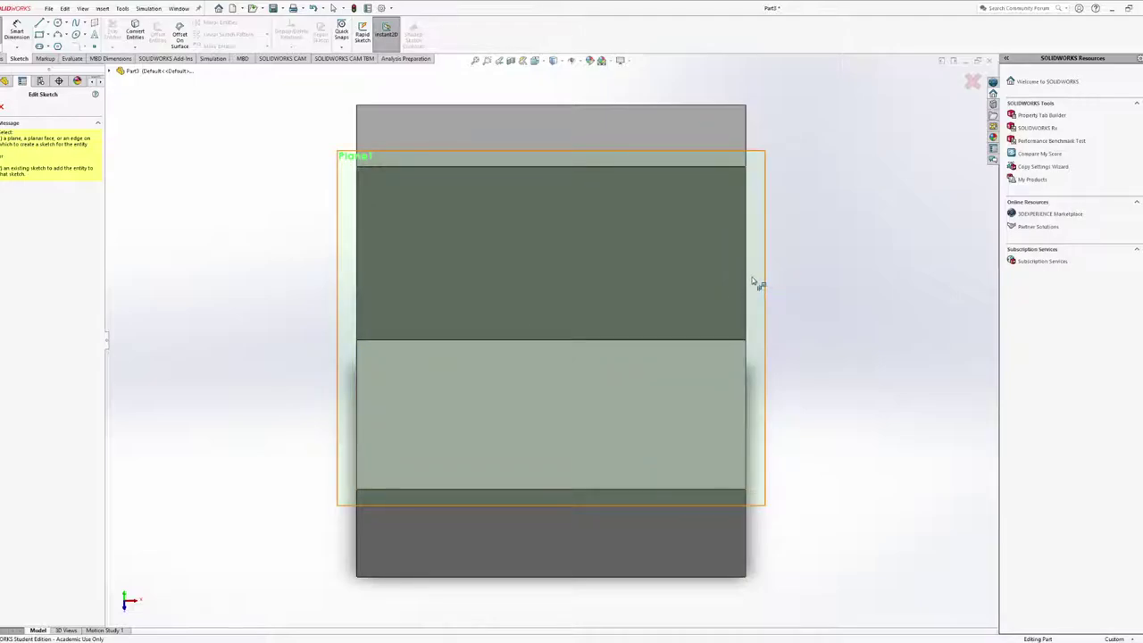
click(350, 310)
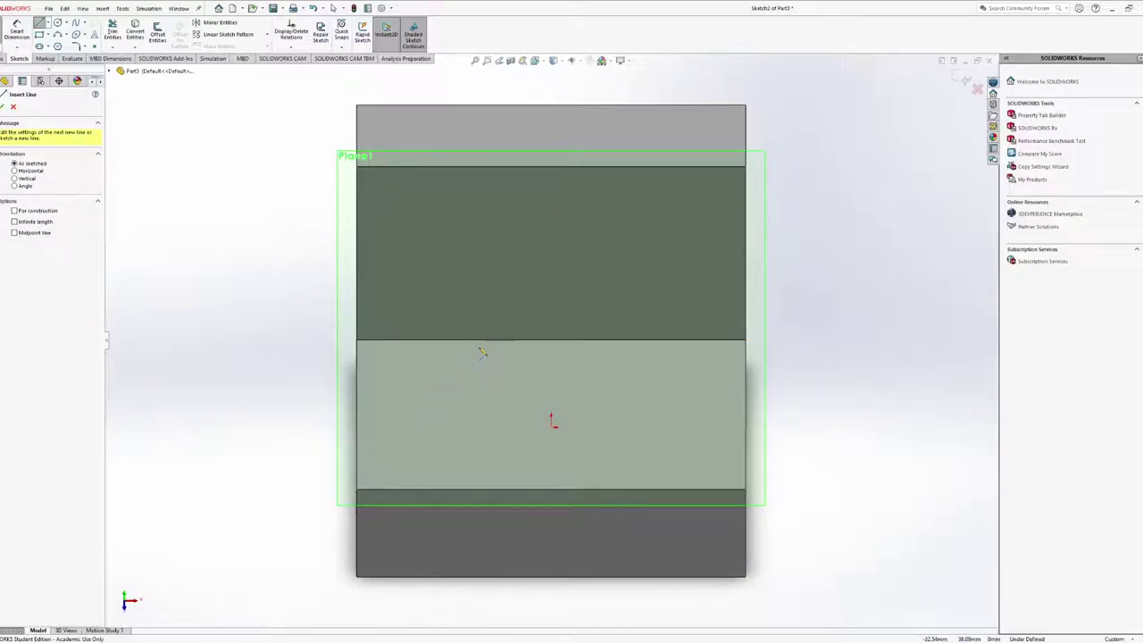
click(551, 489)
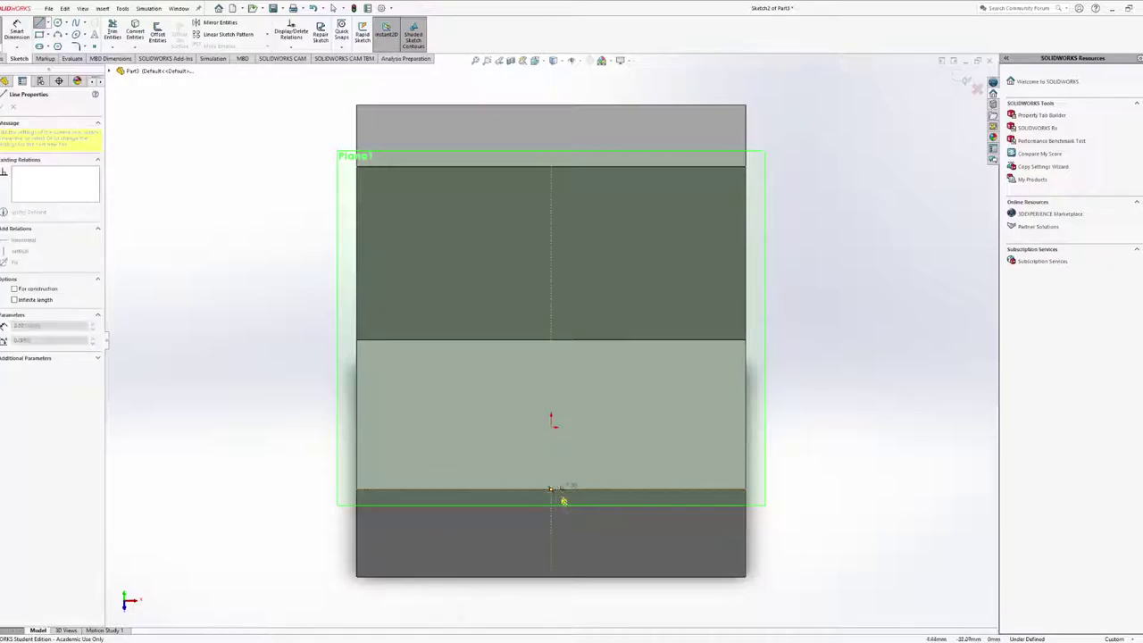
click(477, 426)
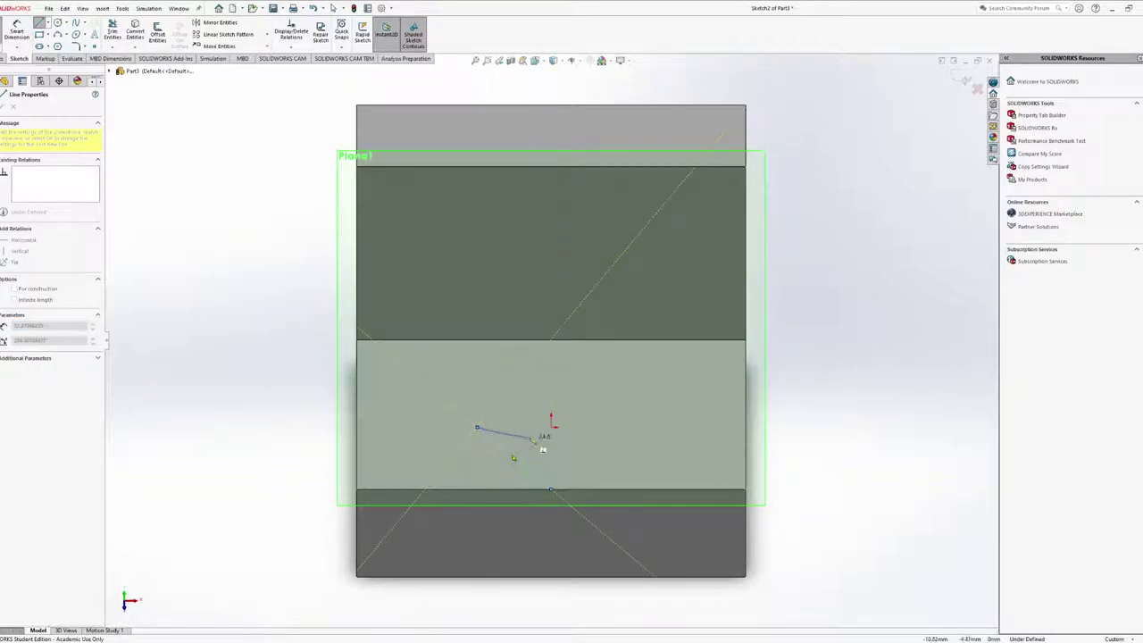
key(Escape)
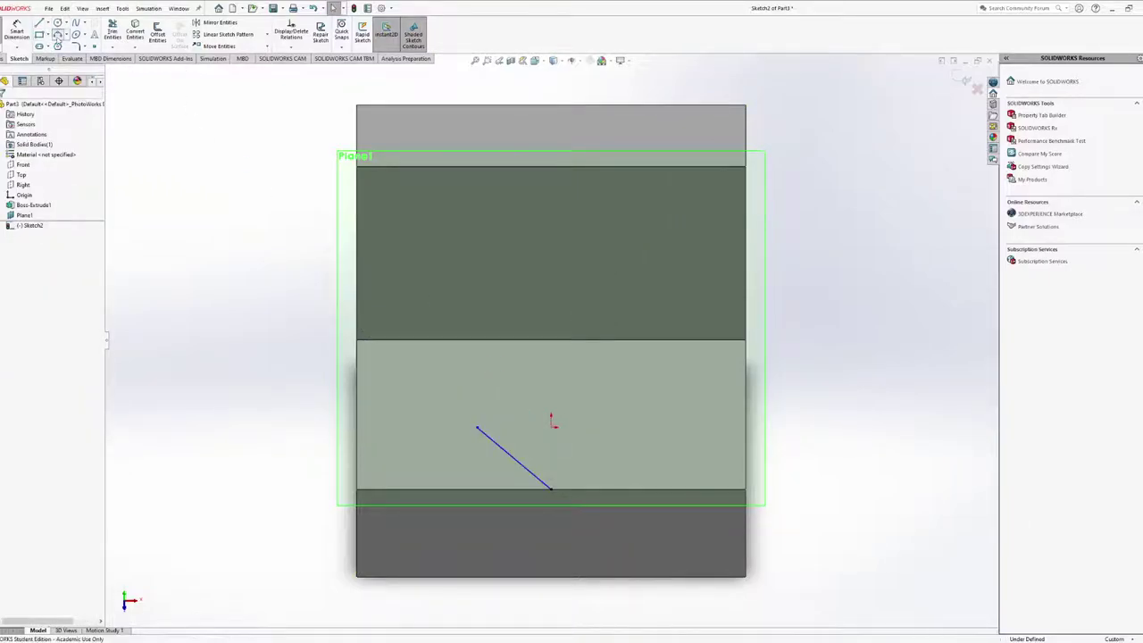
Draw an arc from the slanted line's upper end to a point near the top edge
click(57, 34)
click(478, 429)
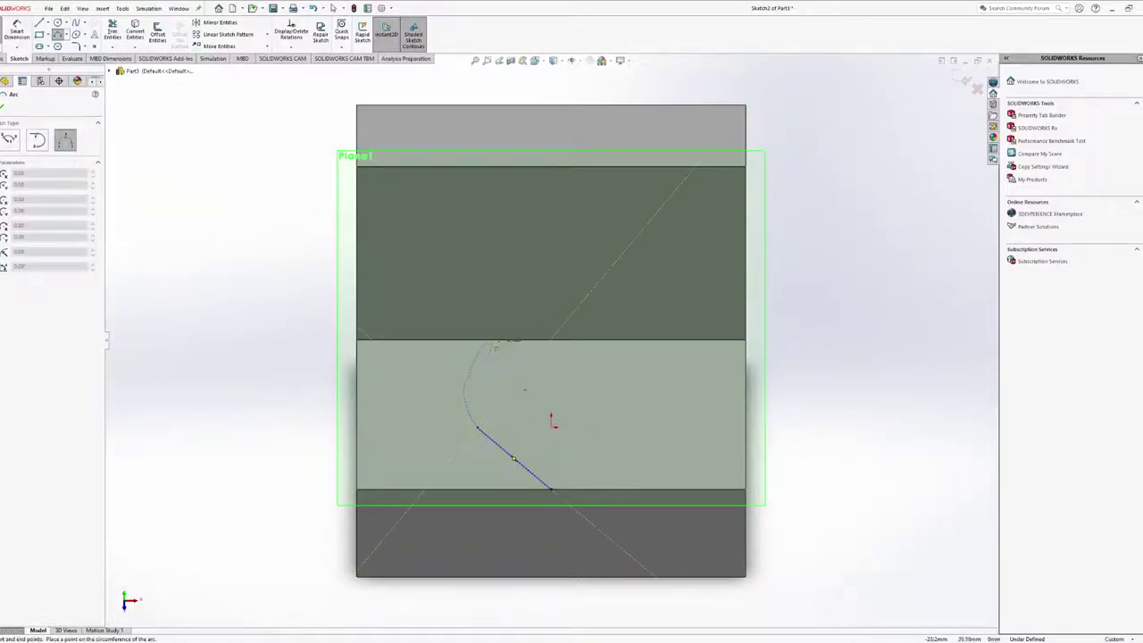
click(551, 341)
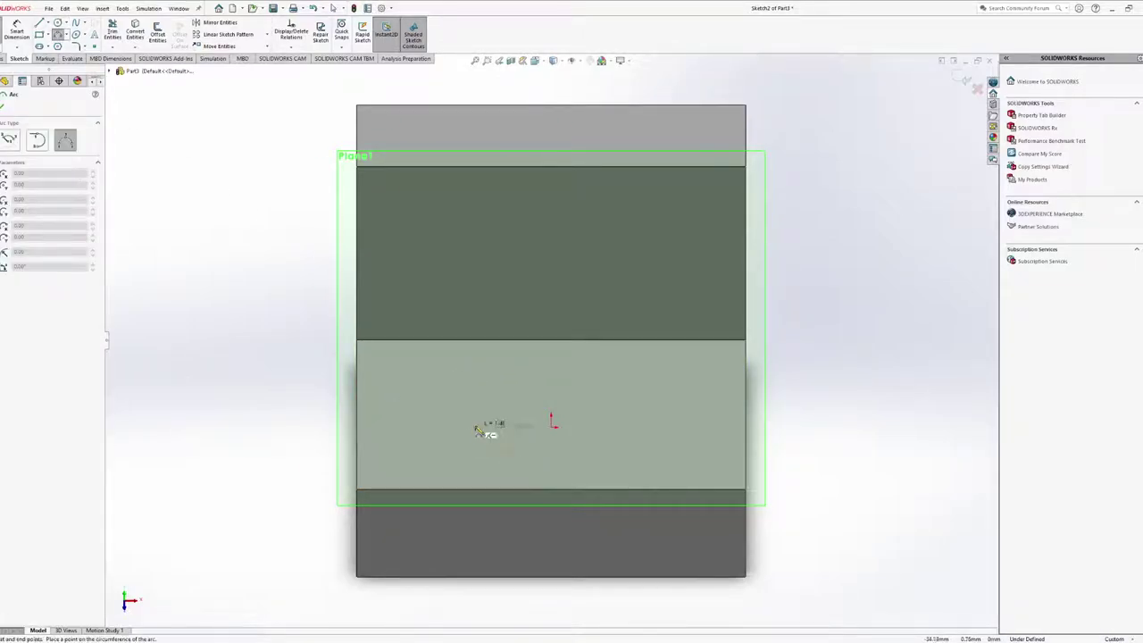
click(58, 34)
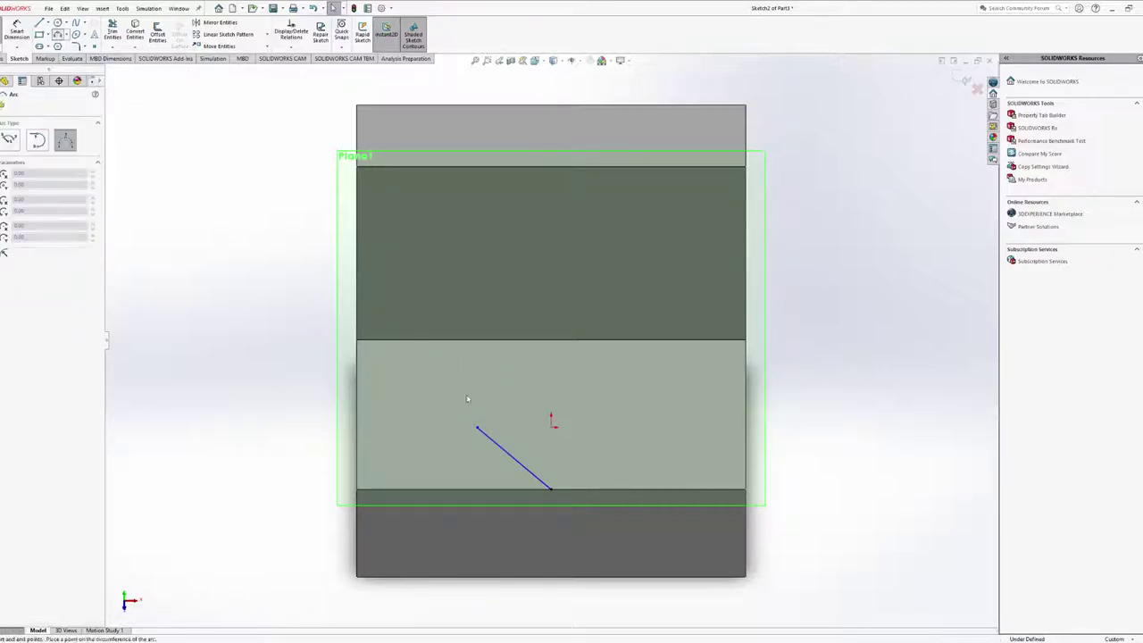
click(478, 428)
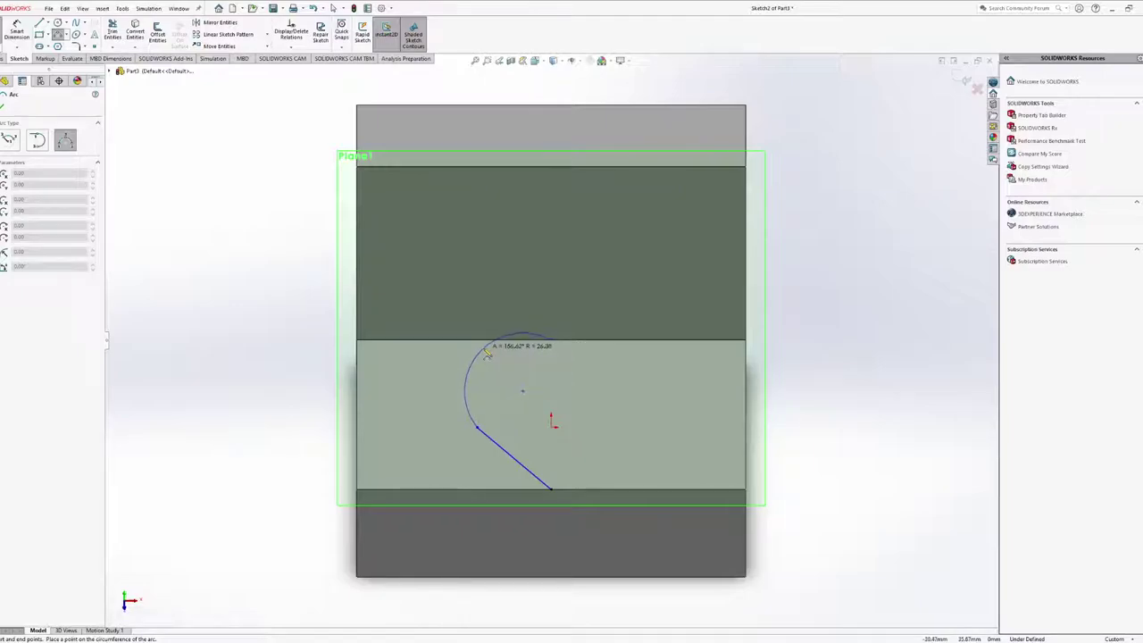
key(Escape)
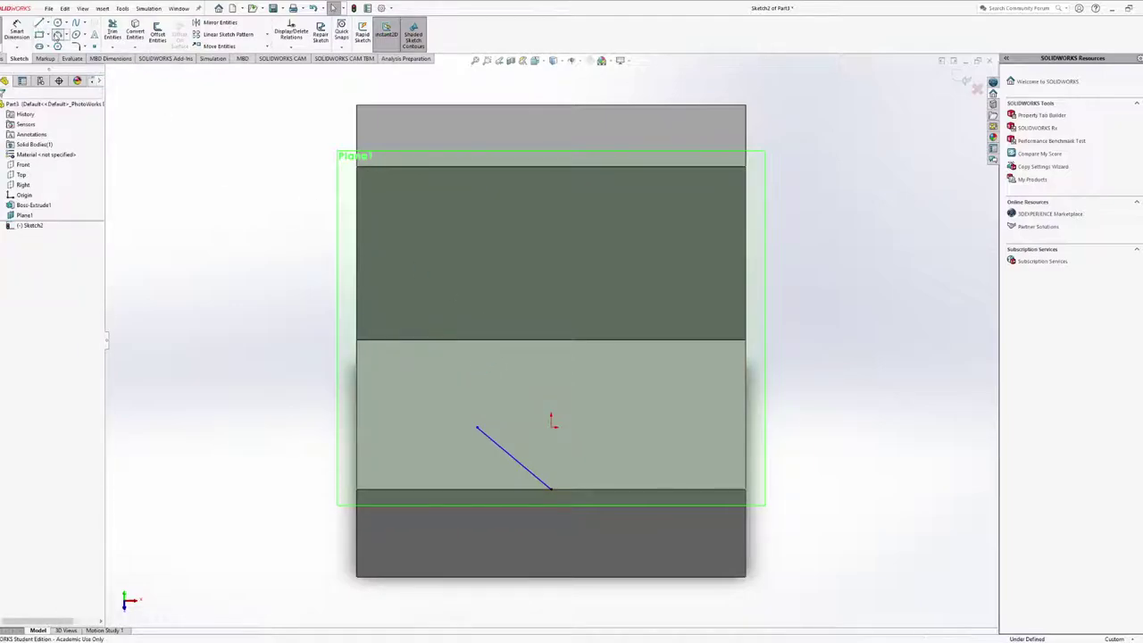
click(56, 34)
click(478, 428)
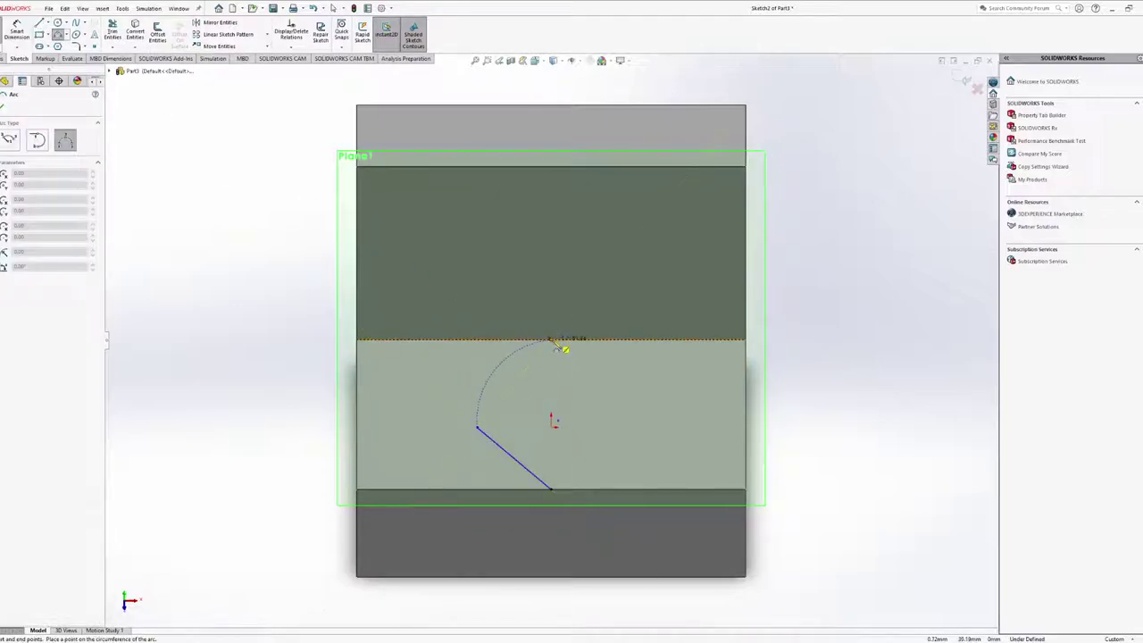
click(551, 339)
key(Escape)
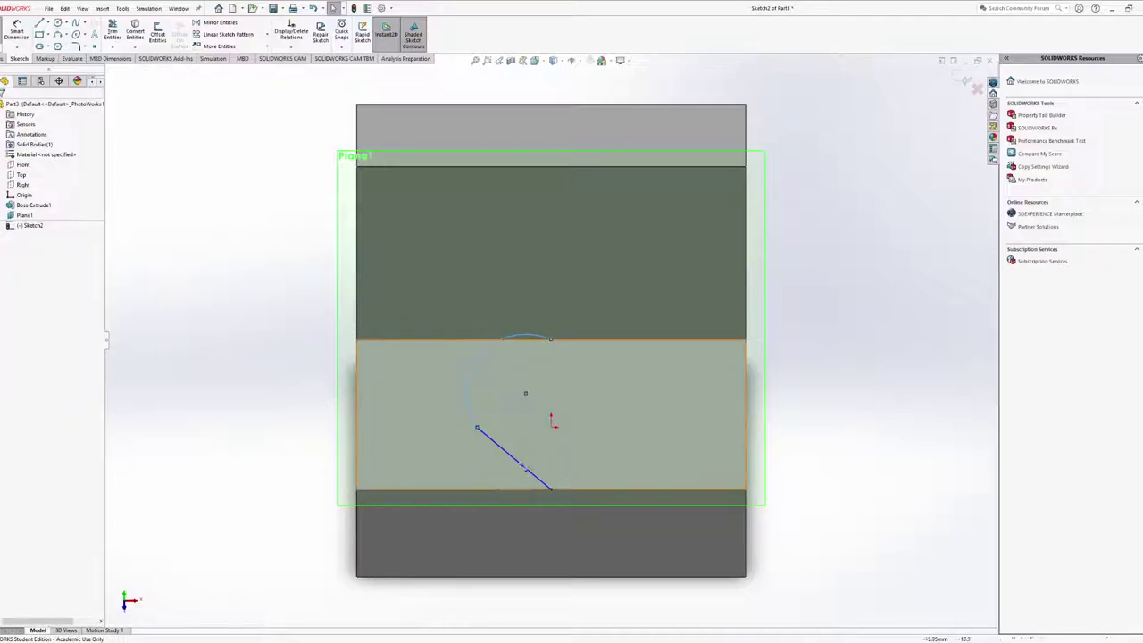
Make the arc tangent to the slanted line
click(463, 408)
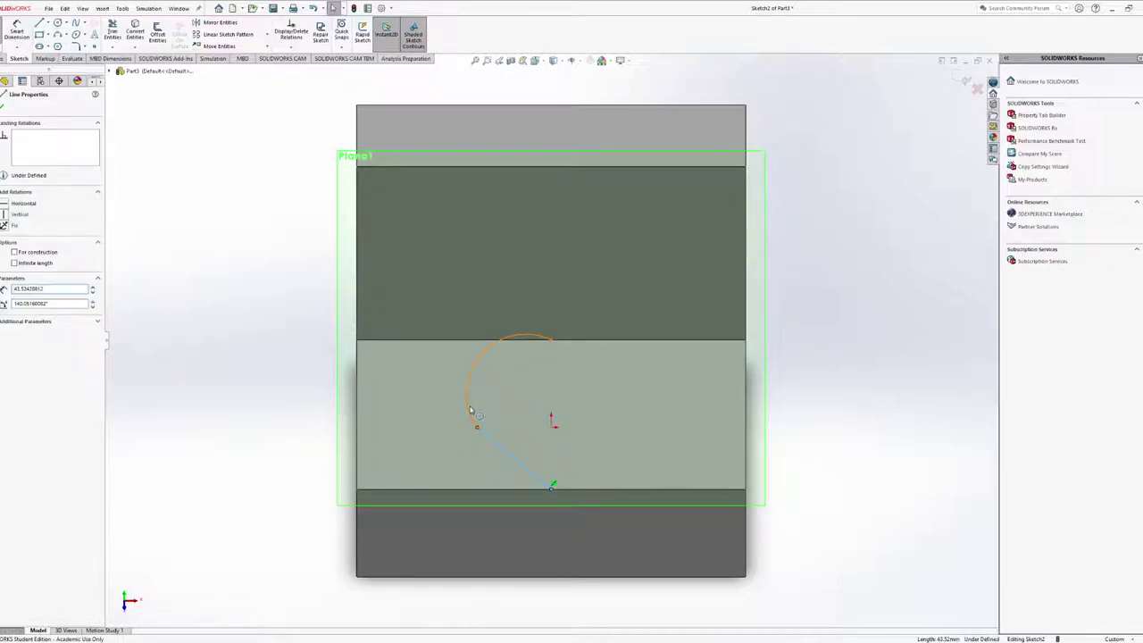
ctrl+click(470, 408)
click(3, 255)
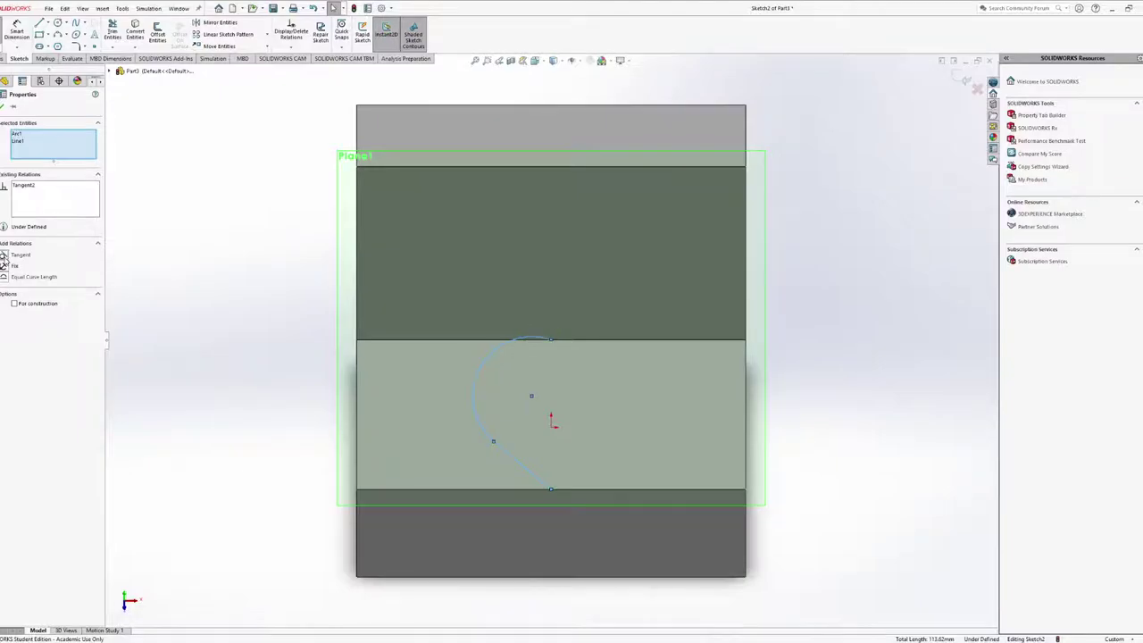
key(Escape)
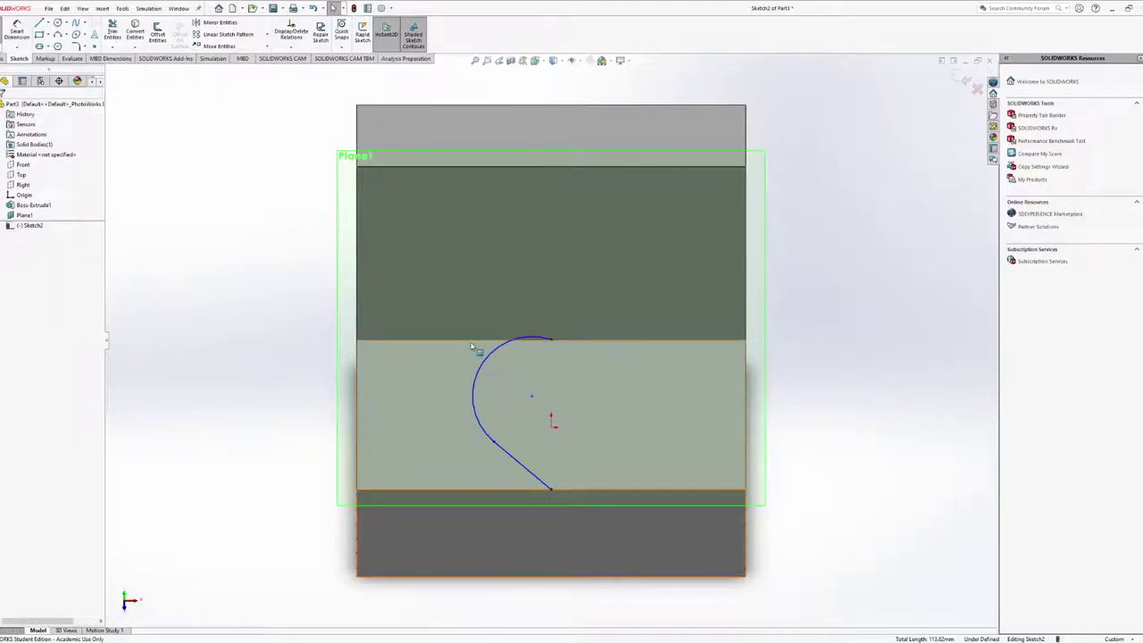
Draw a two-segment zigzag line from the arc's upper end to the upright's top edge
click(41, 24)
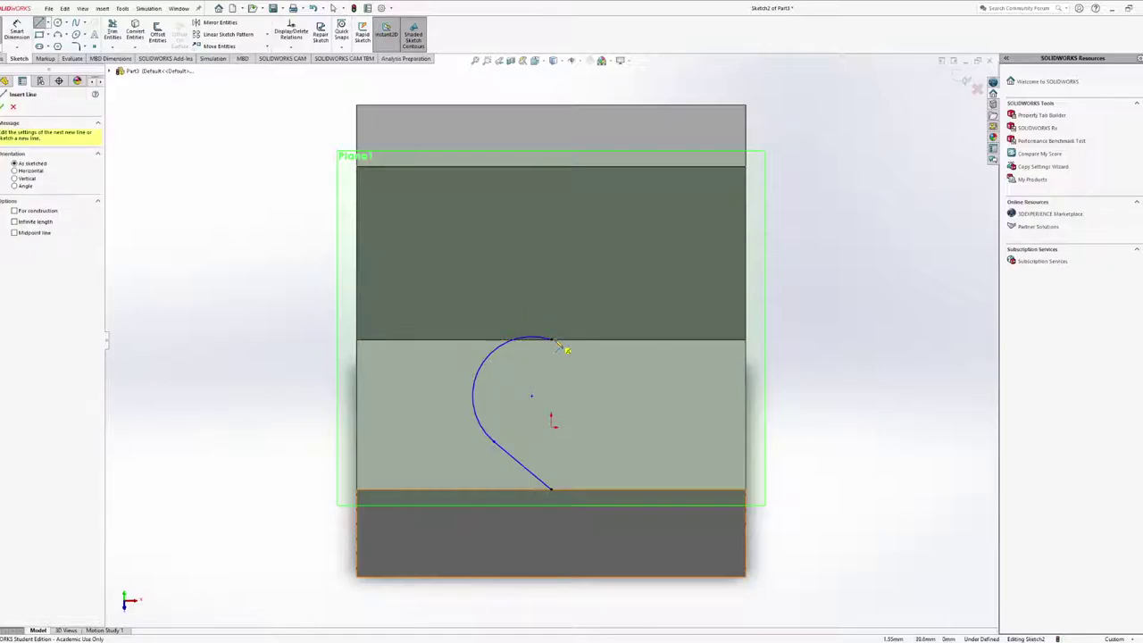
click(551, 339)
key(Escape)
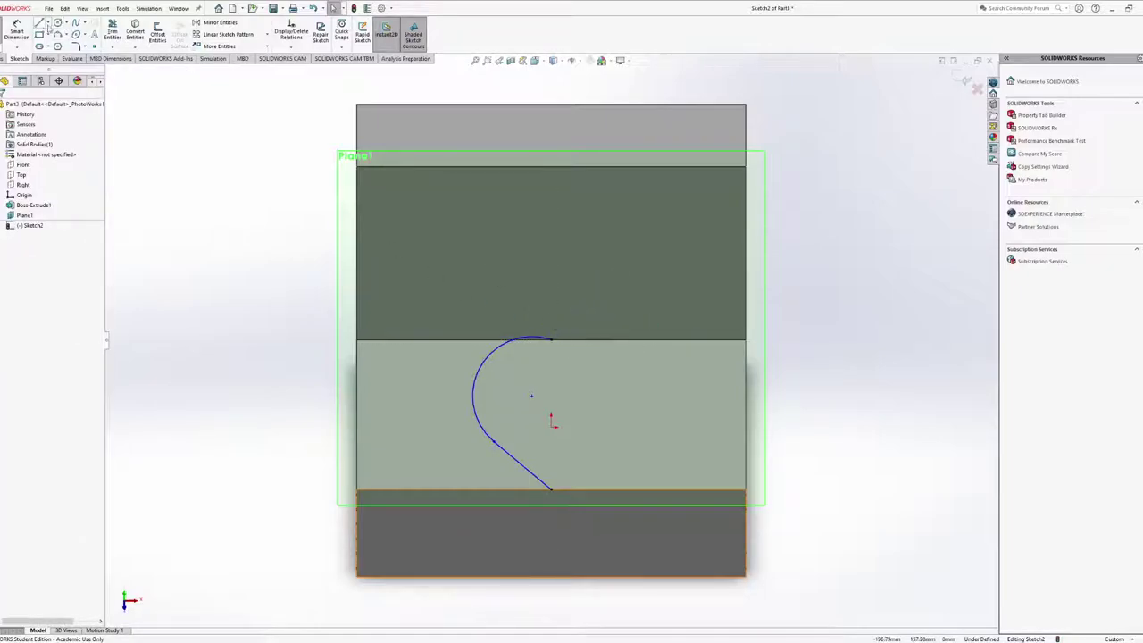
key(l)
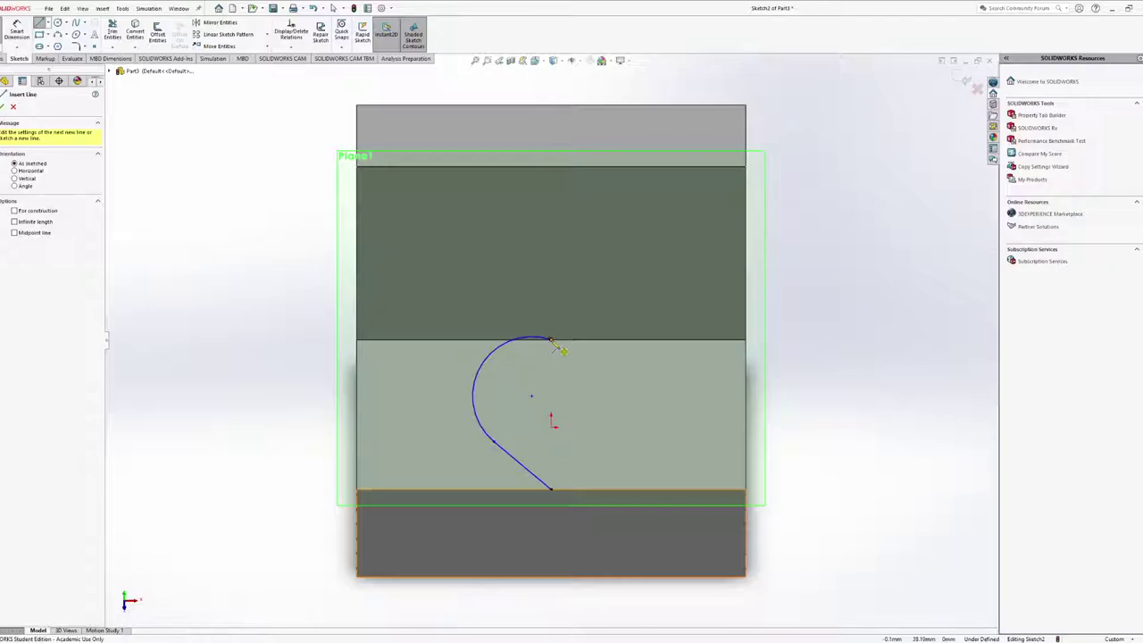
click(551, 339)
click(634, 232)
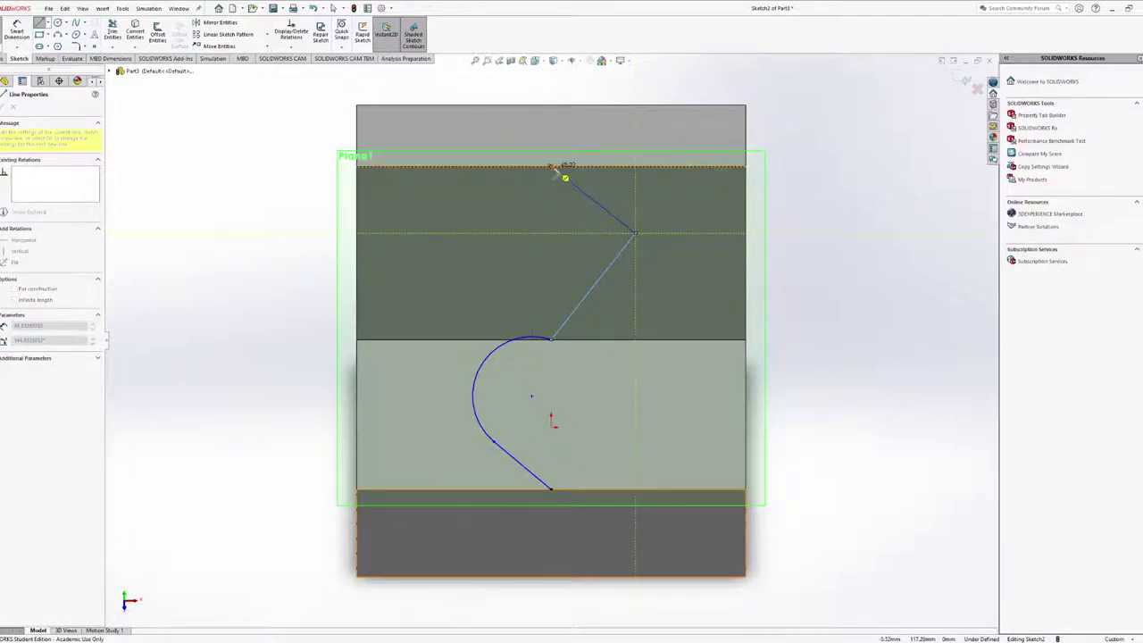
click(551, 166)
key(Escape)
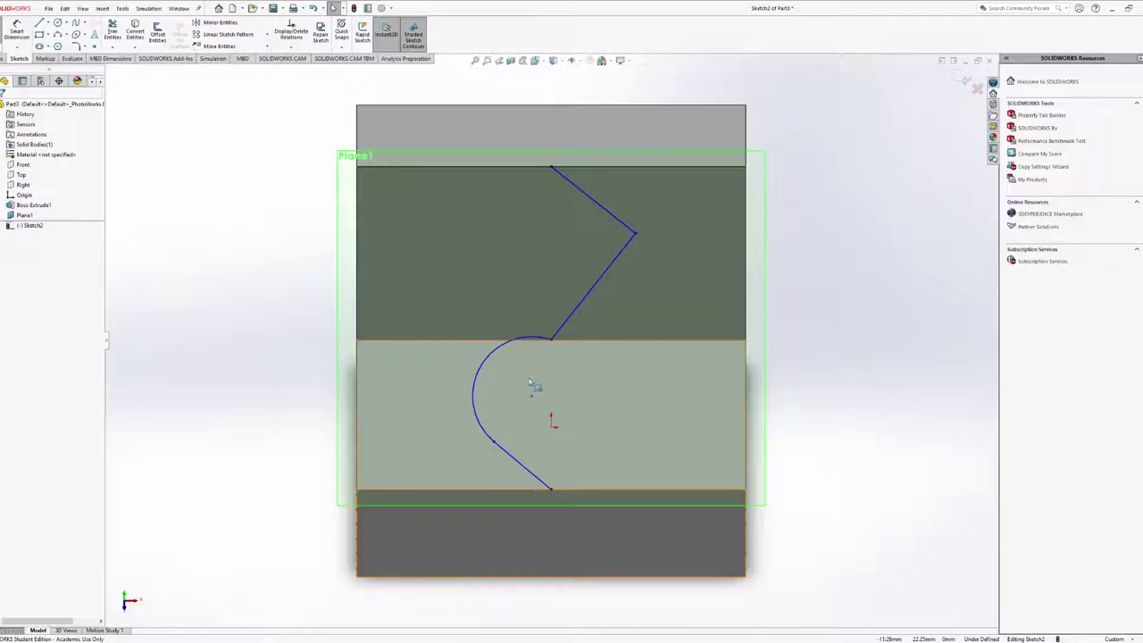
Dimension the angle between the two zigzag lines as 90.00°
key(d)
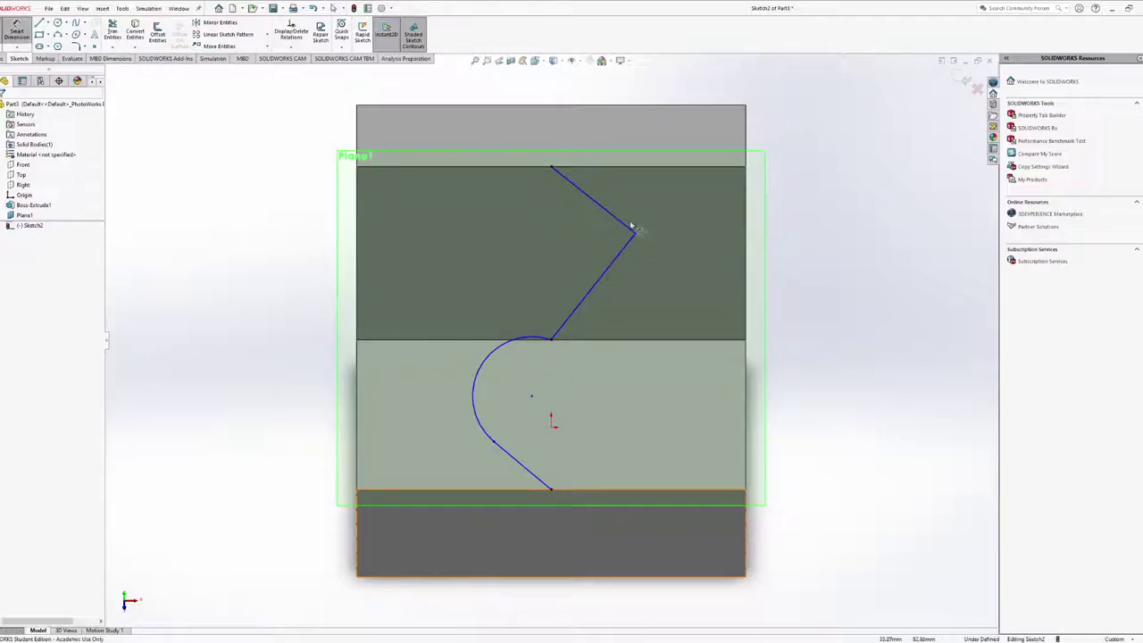
click(623, 223)
click(625, 247)
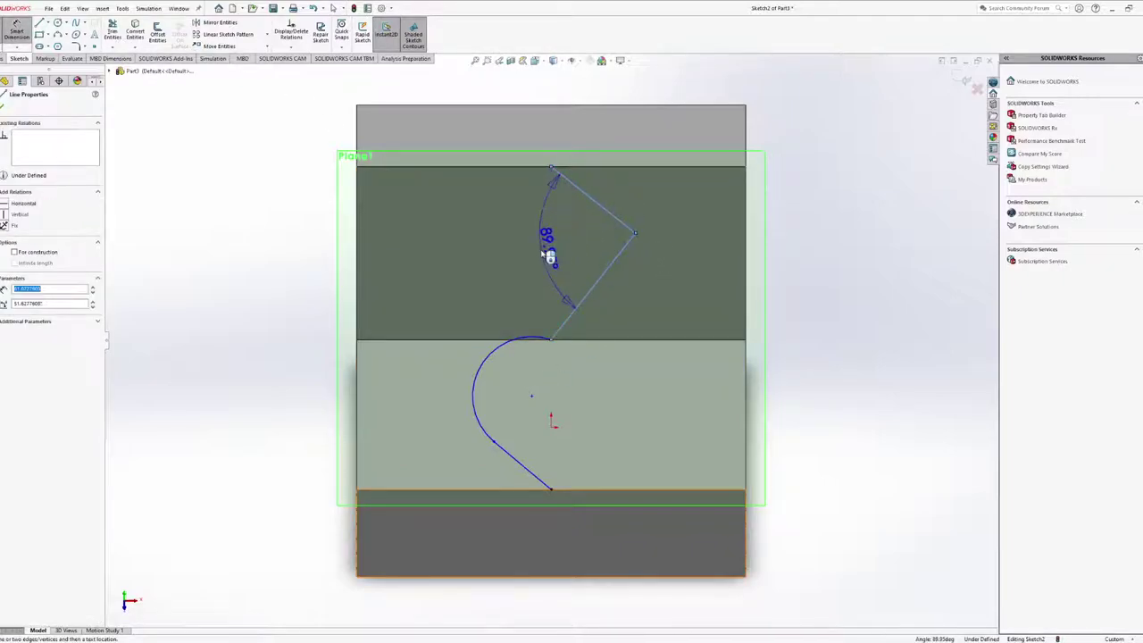
click(548, 257)
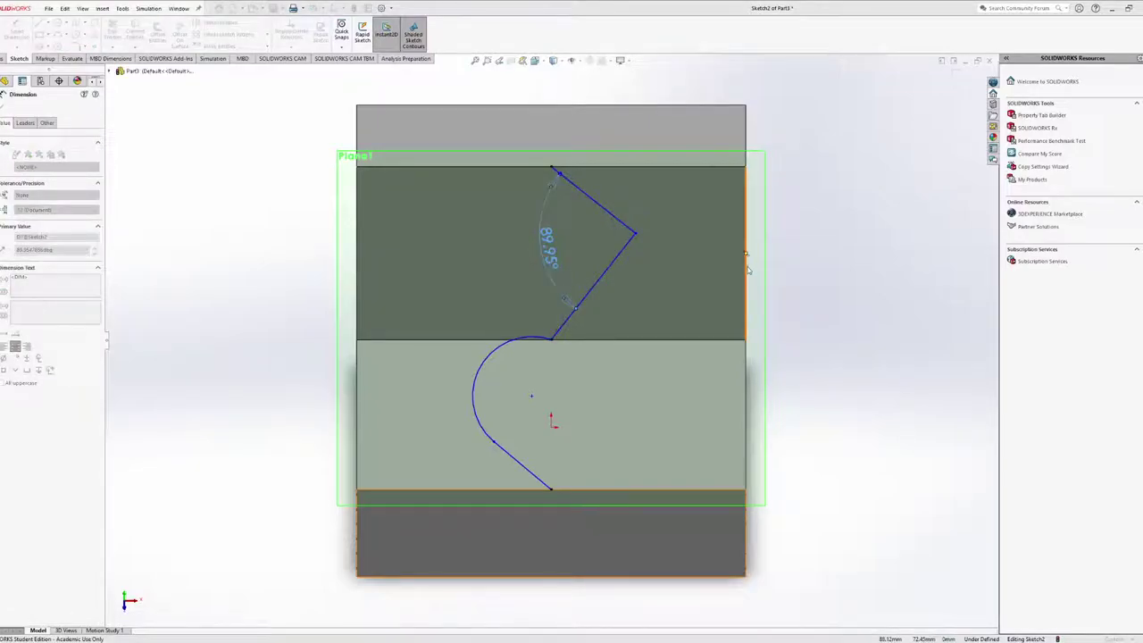
key(Return)
drag(551, 260, 594, 248)
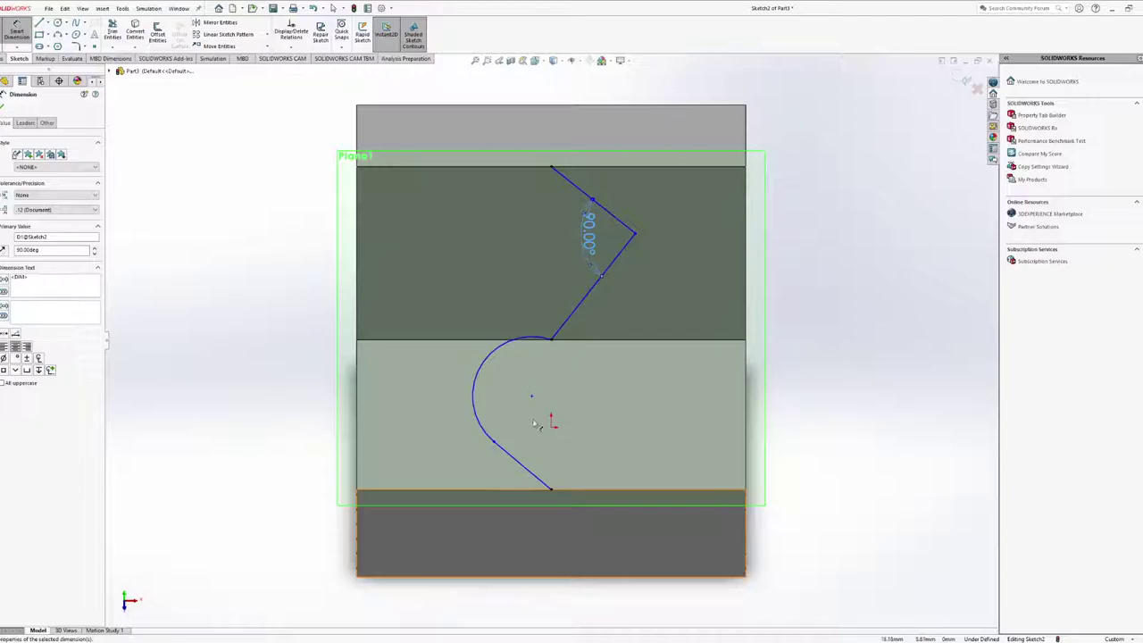
Dimension the arc radius as 26.75
click(473, 399)
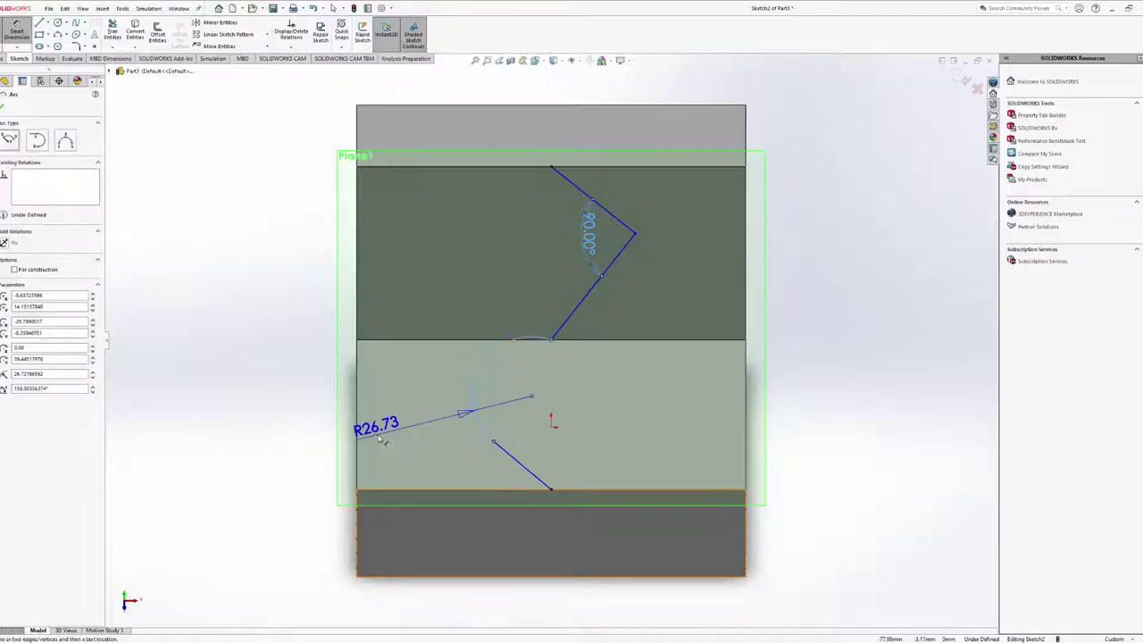
click(400, 432)
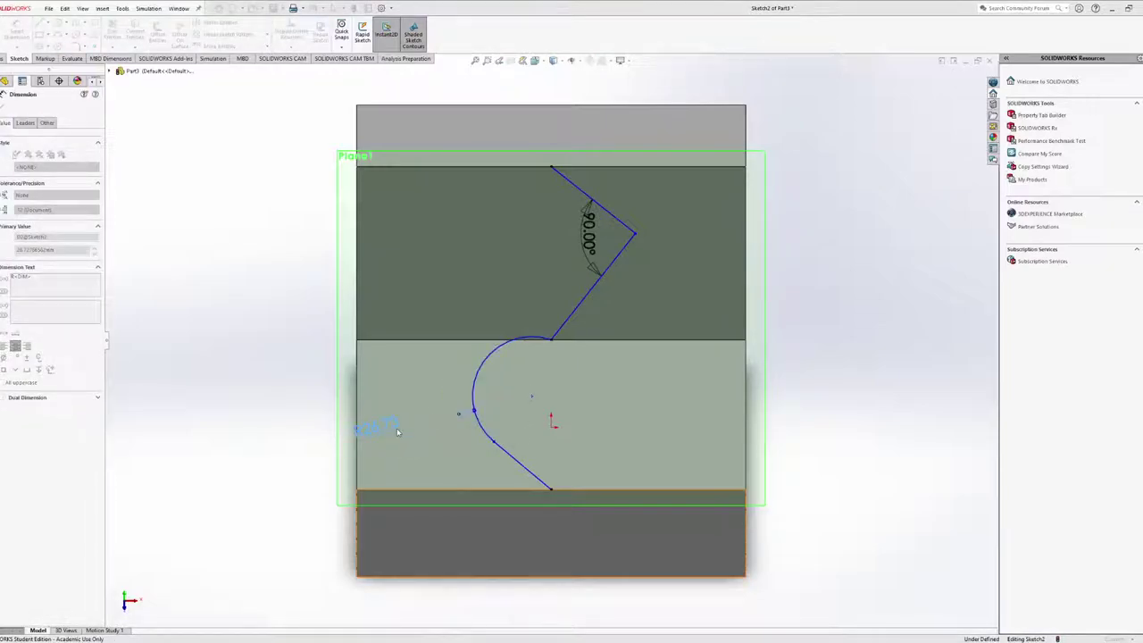
key(Return)
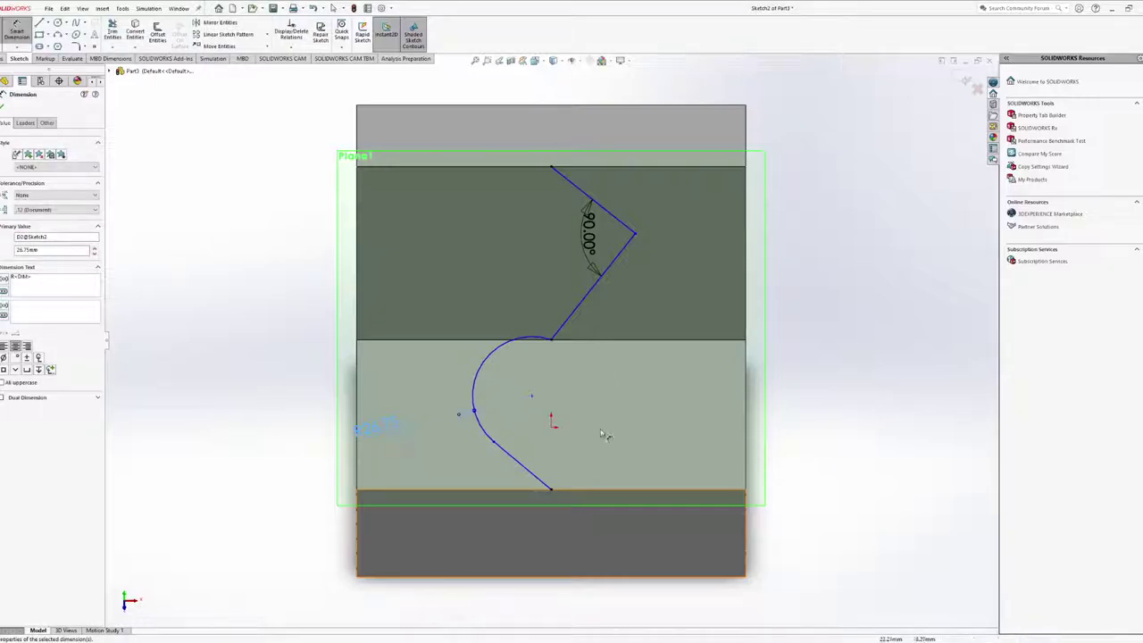
key(Escape)
Select the arc with the upper zigzag line, then bring up the Fully Define Sketch options
click(492, 442)
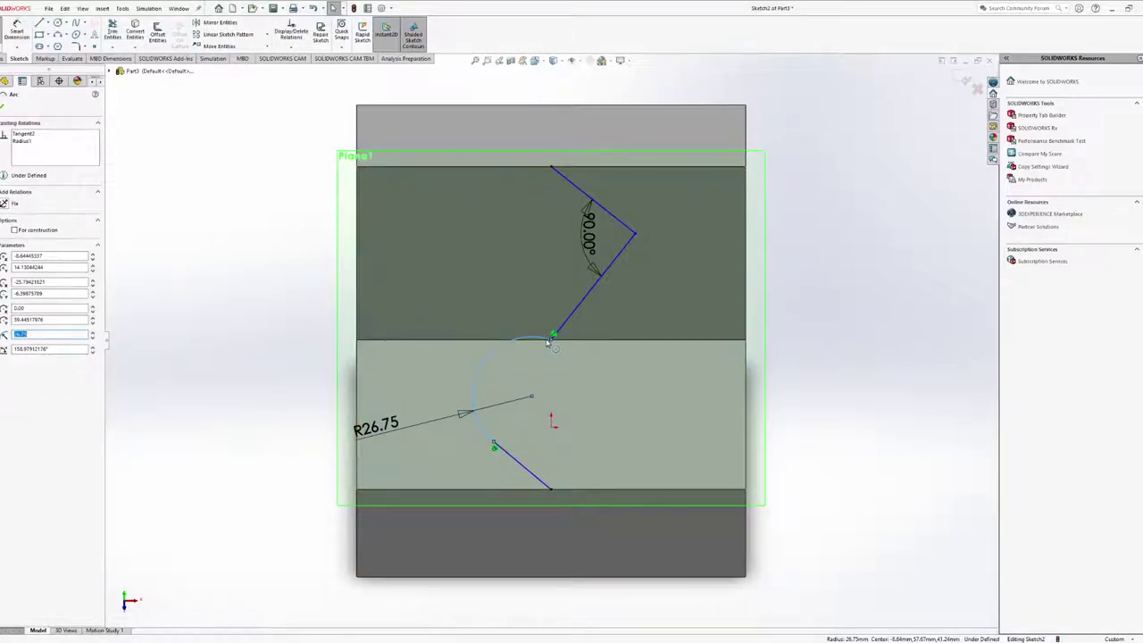
ctrl+click(571, 322)
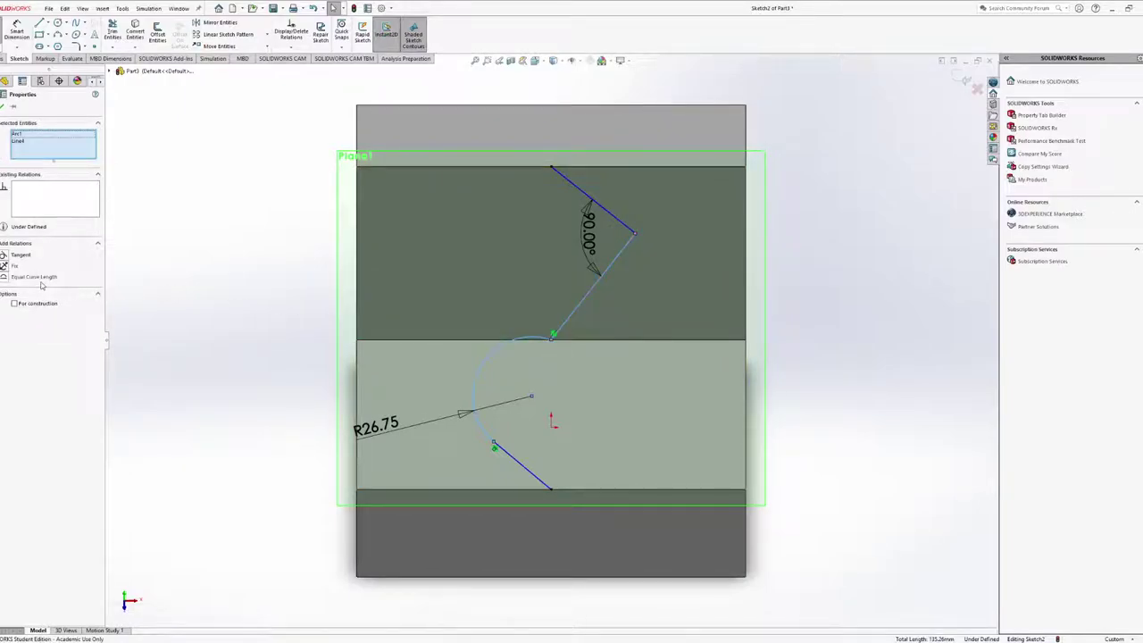
key(Escape)
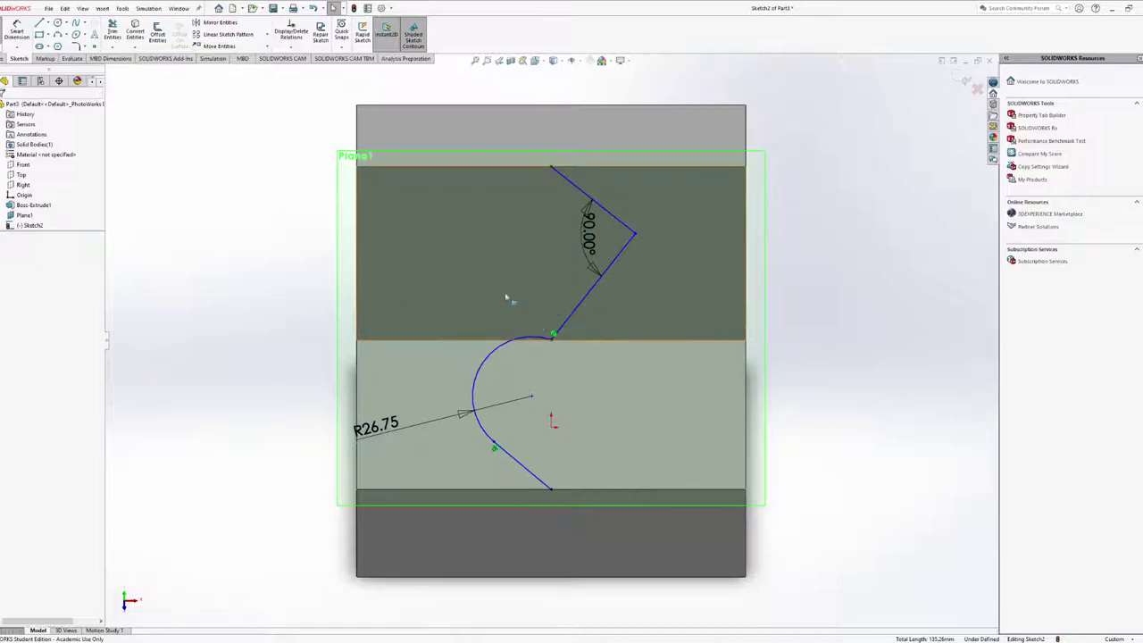
click(291, 40)
click(306, 79)
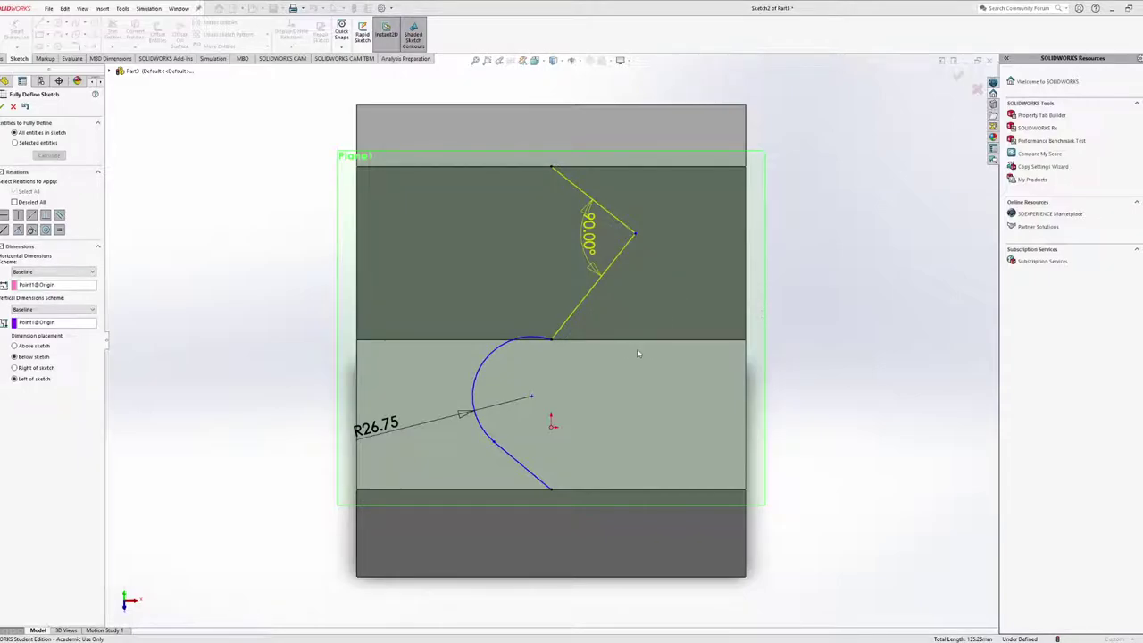
Fully define Sketch2 automatically, adding 8.64 and 37.89 position dimensions
key(Escape)
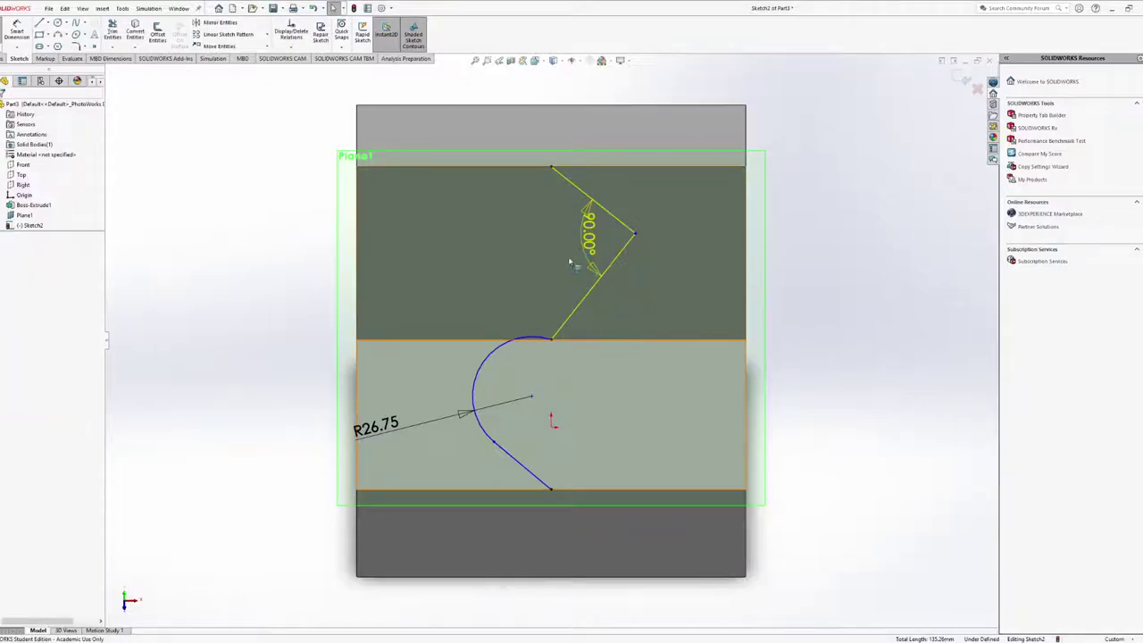
mouse_move(607, 246)
middle_down()
mouse_move(518, 242)
mouse_move(562, 242)
middle_up()
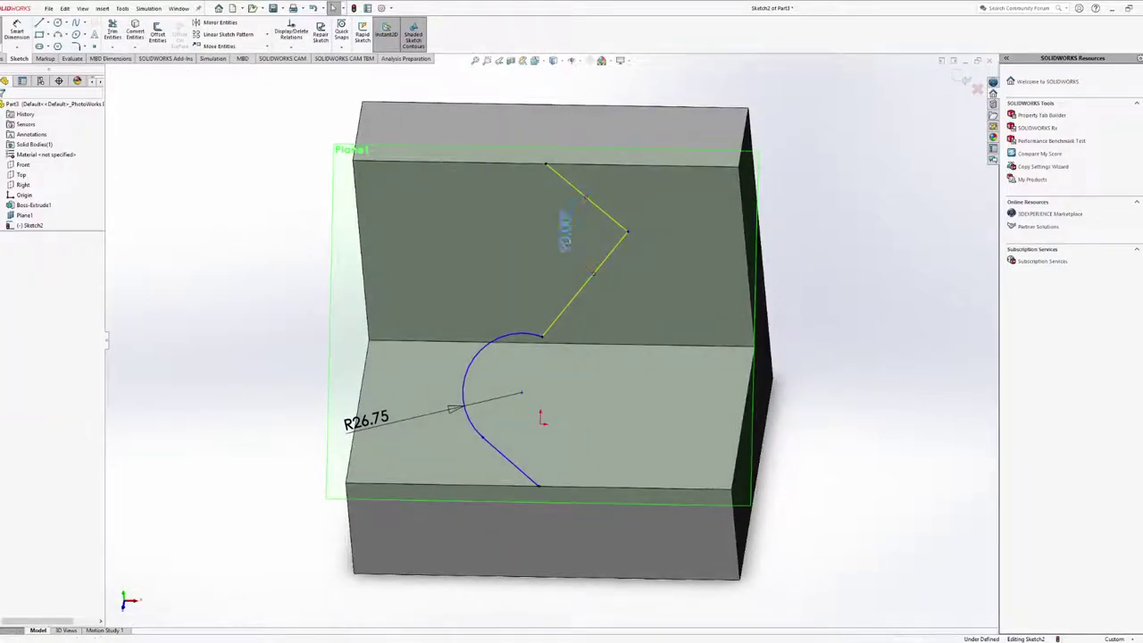
click(574, 242)
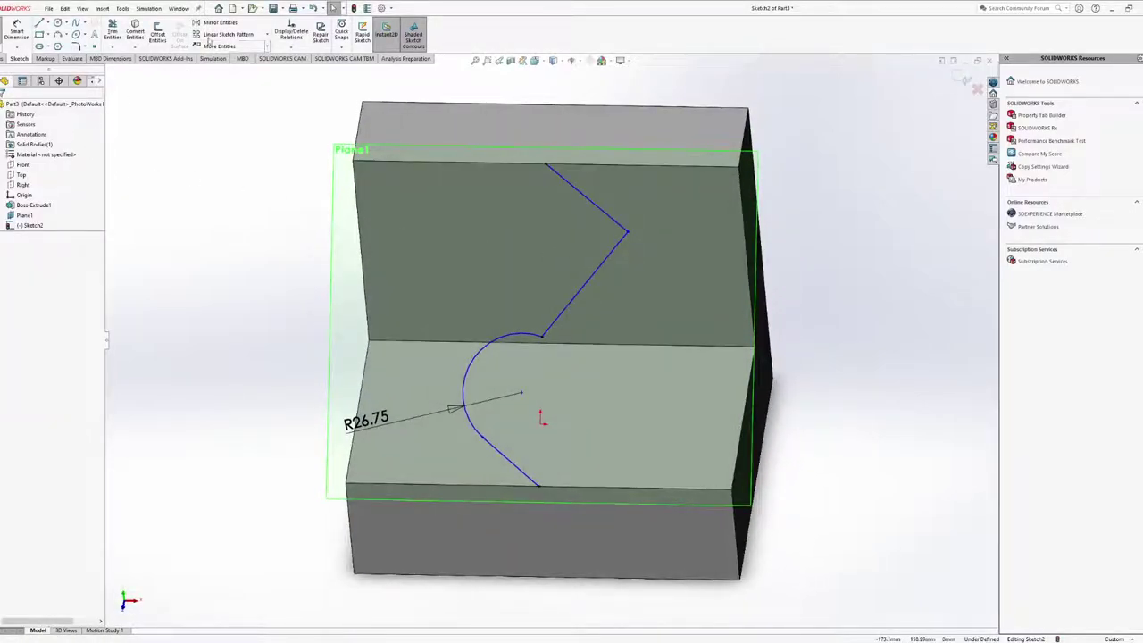
click(291, 42)
click(315, 84)
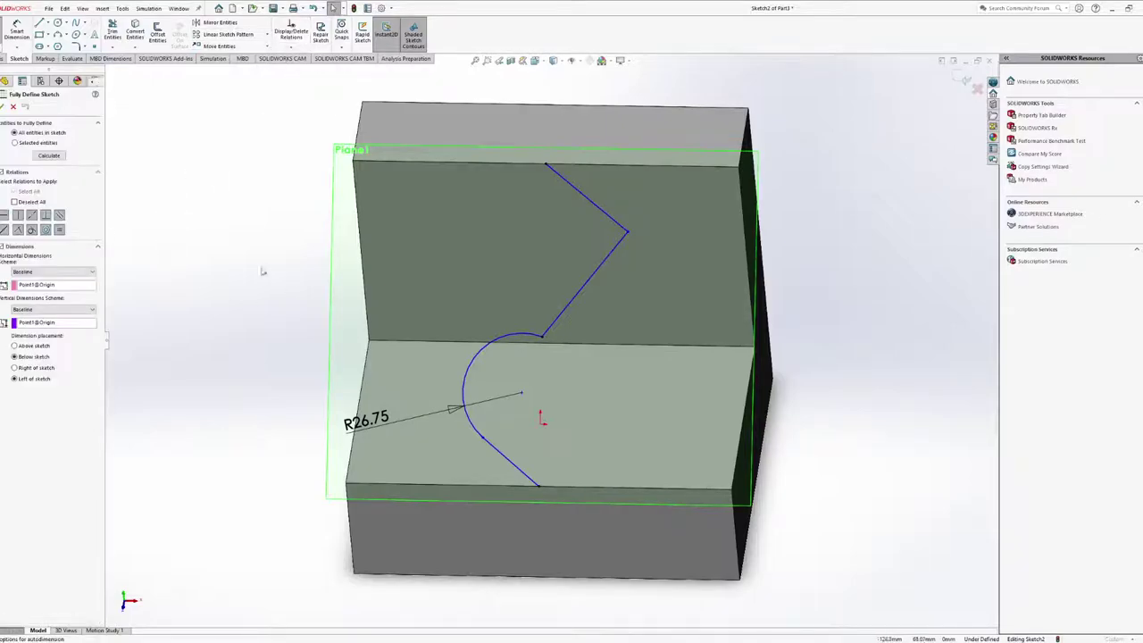
click(3, 106)
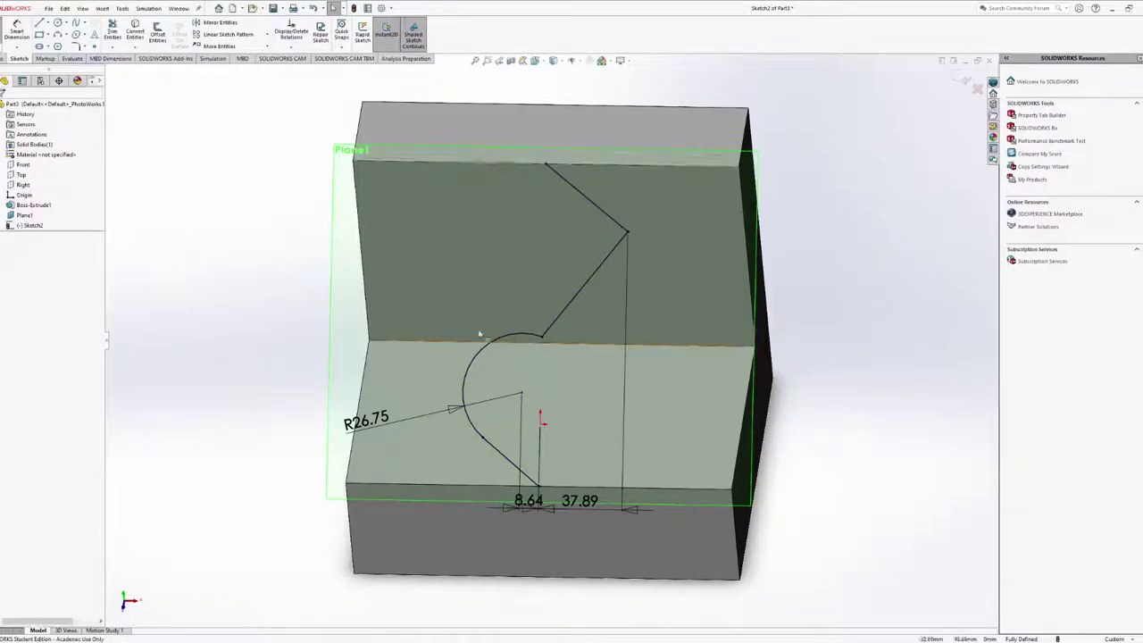
Reposition the 37.89 dimension beside the part
click(582, 502)
key(Delete)
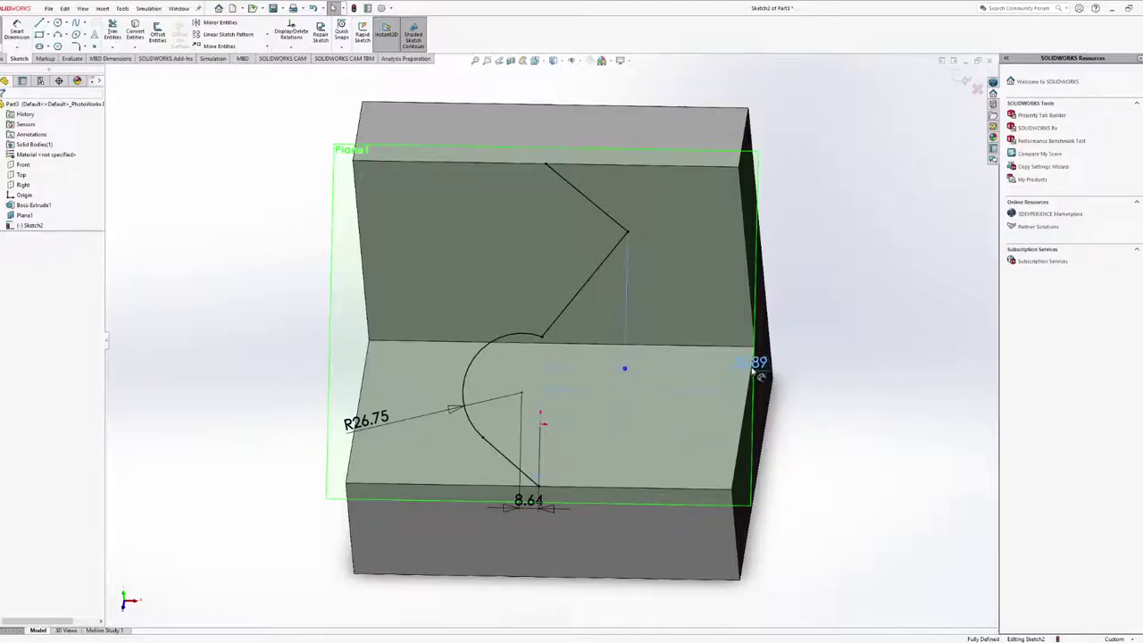
click(757, 370)
mouse_move(757, 370)
middle_down()
mouse_move(635, 311)
mouse_move(641, 348)
middle_up()
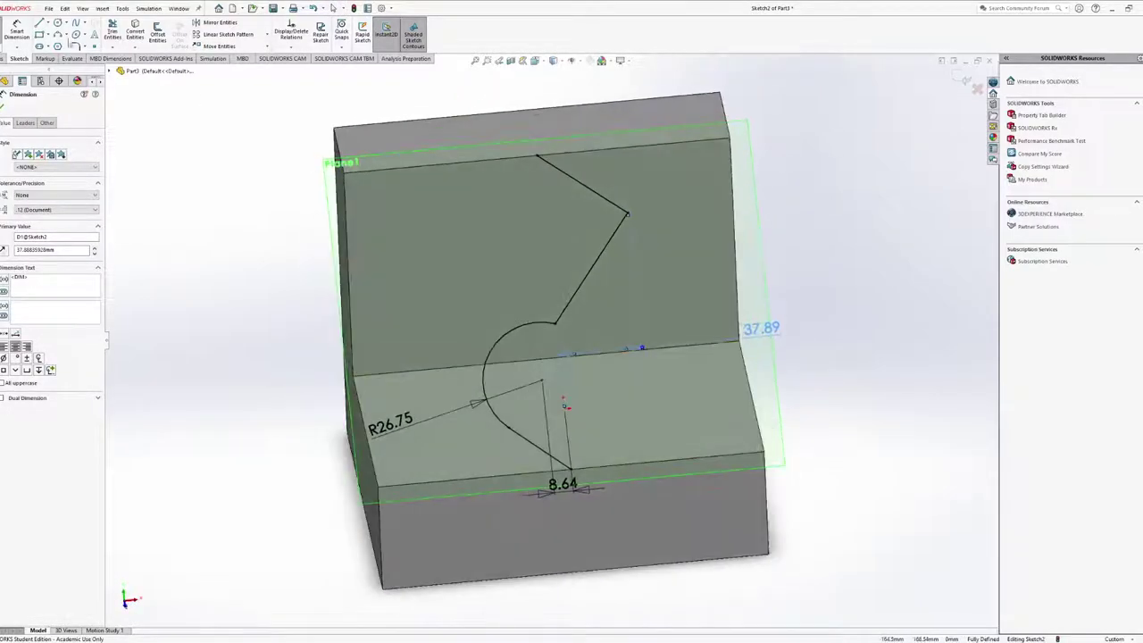
click(3, 58)
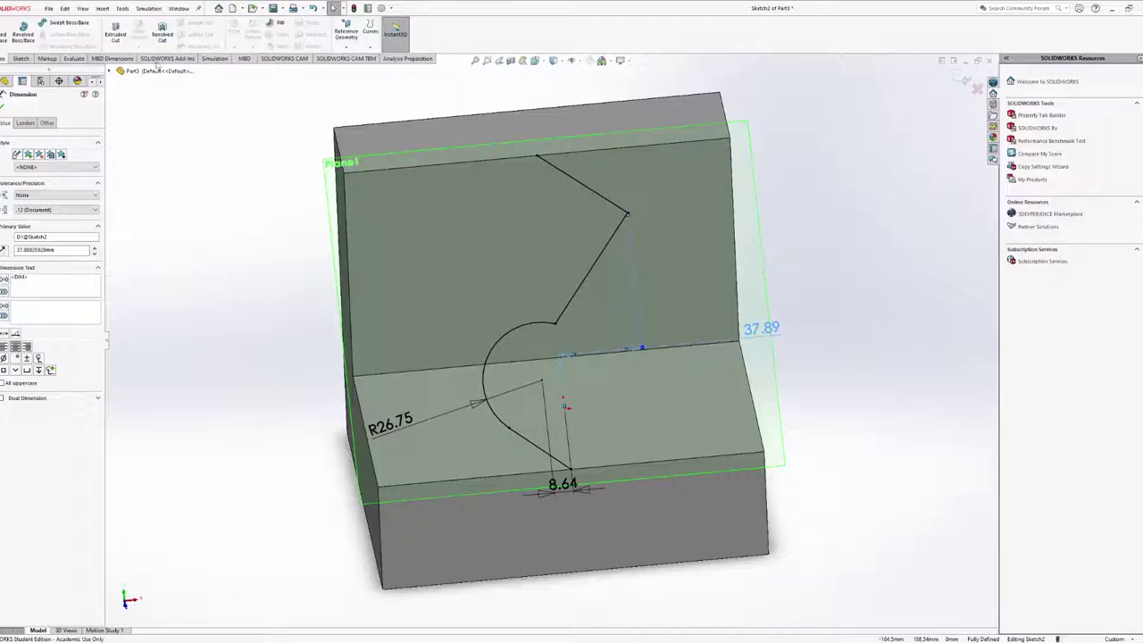
Start a Rib from Sketch2 extruded parallel to the sketch, with the material side flipped
click(279, 25)
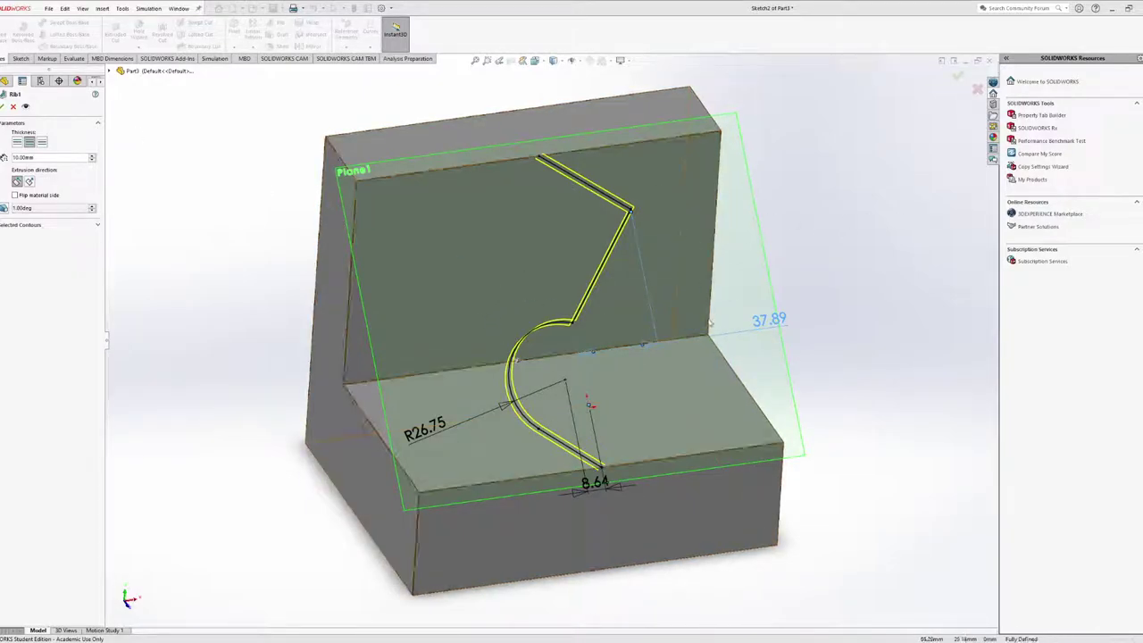
click(29, 183)
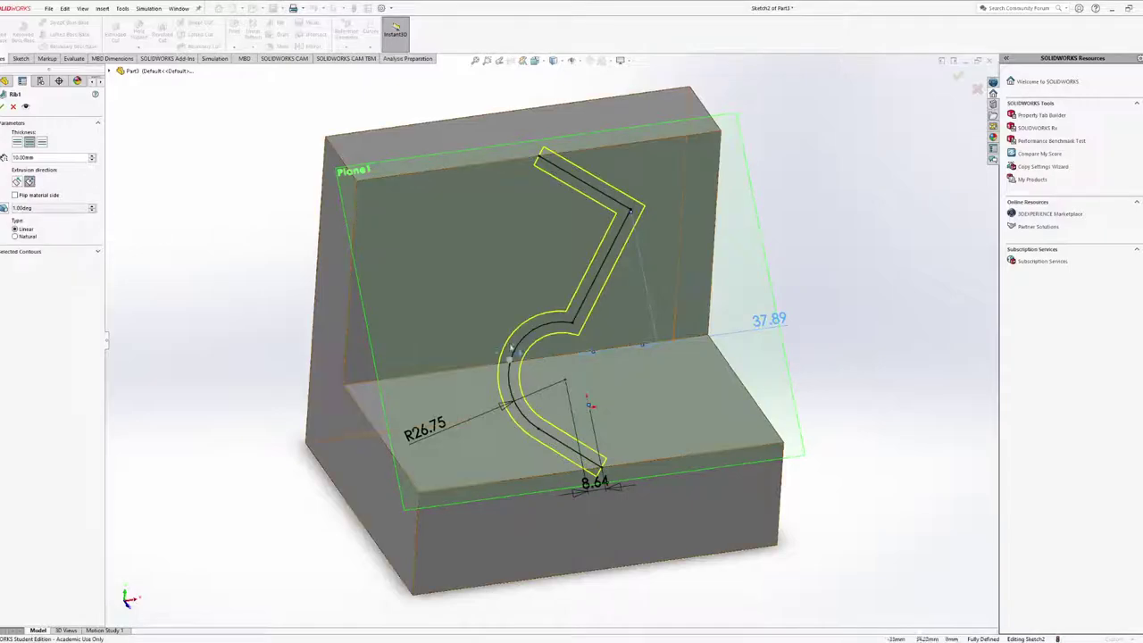
mouse_move(384, 295)
middle_down()
mouse_move(401, 279)
mouse_move(439, 299)
middle_up()
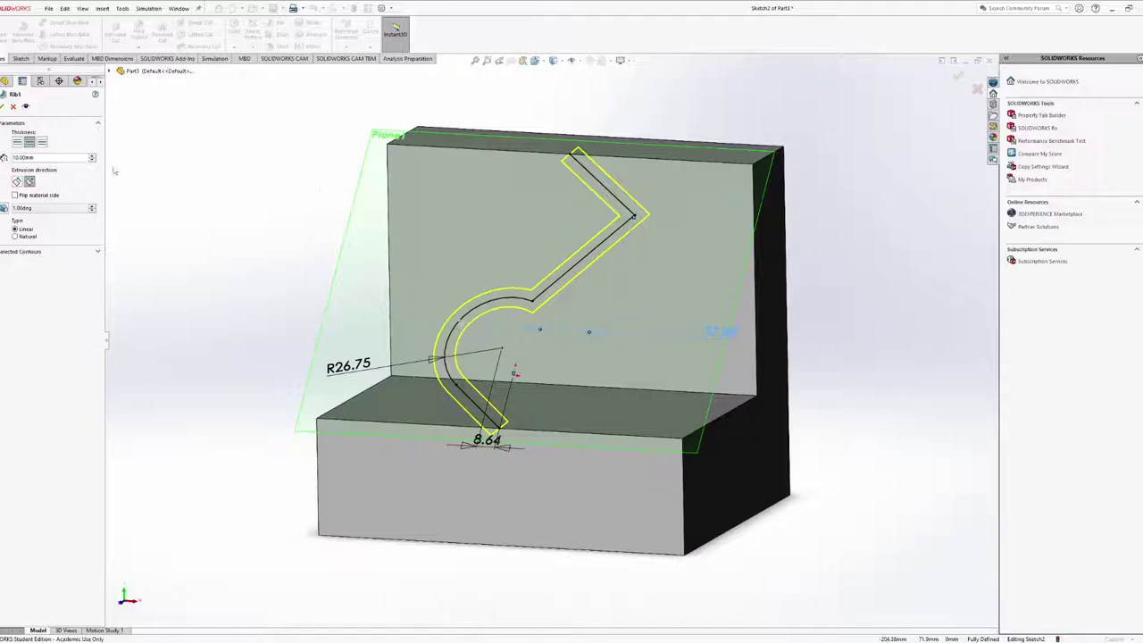
middle_drag(428, 224, 350, 278)
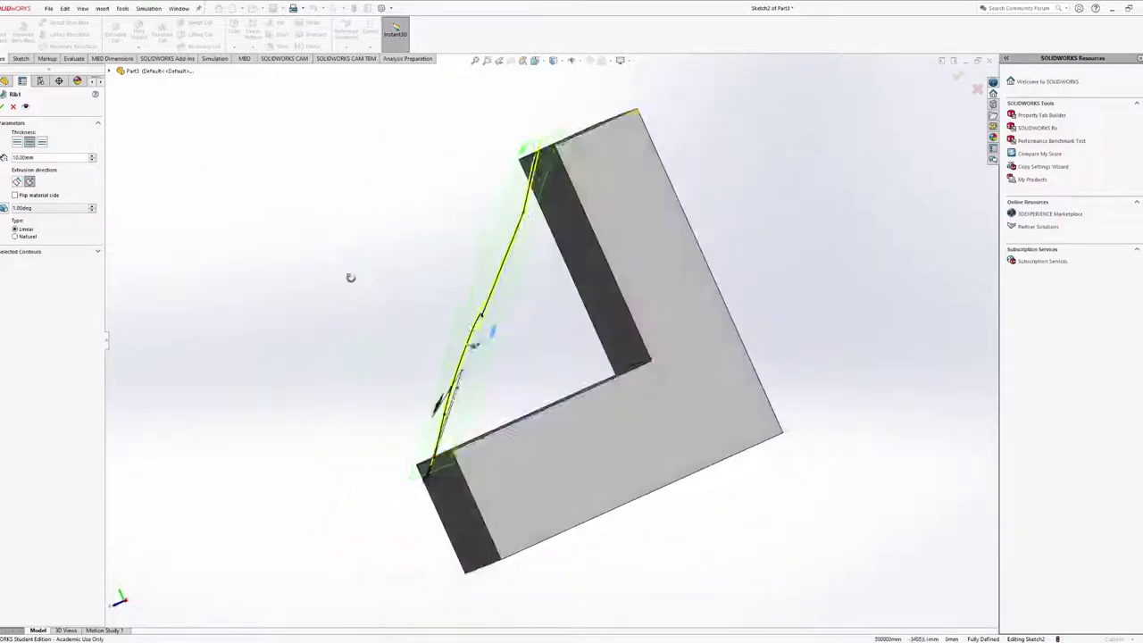
middle_drag(605, 327, 599, 321)
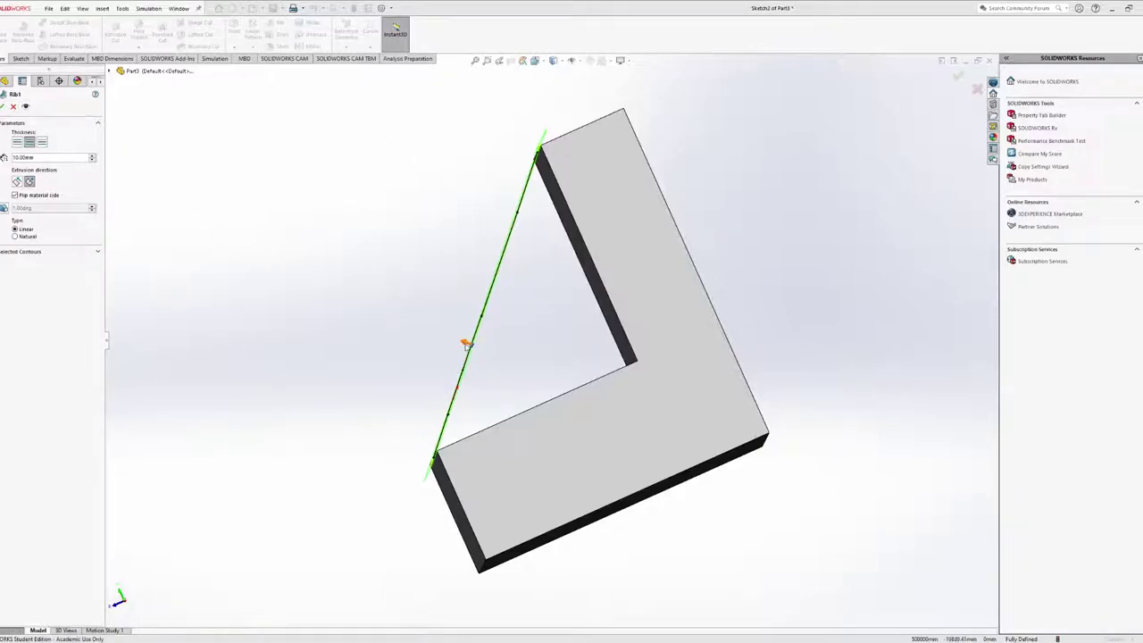
click(465, 343)
Inspect the rib preview from several angles and flip the material side back
mouse_move(425, 323)
middle_down()
mouse_move(408, 268)
mouse_move(399, 292)
middle_up()
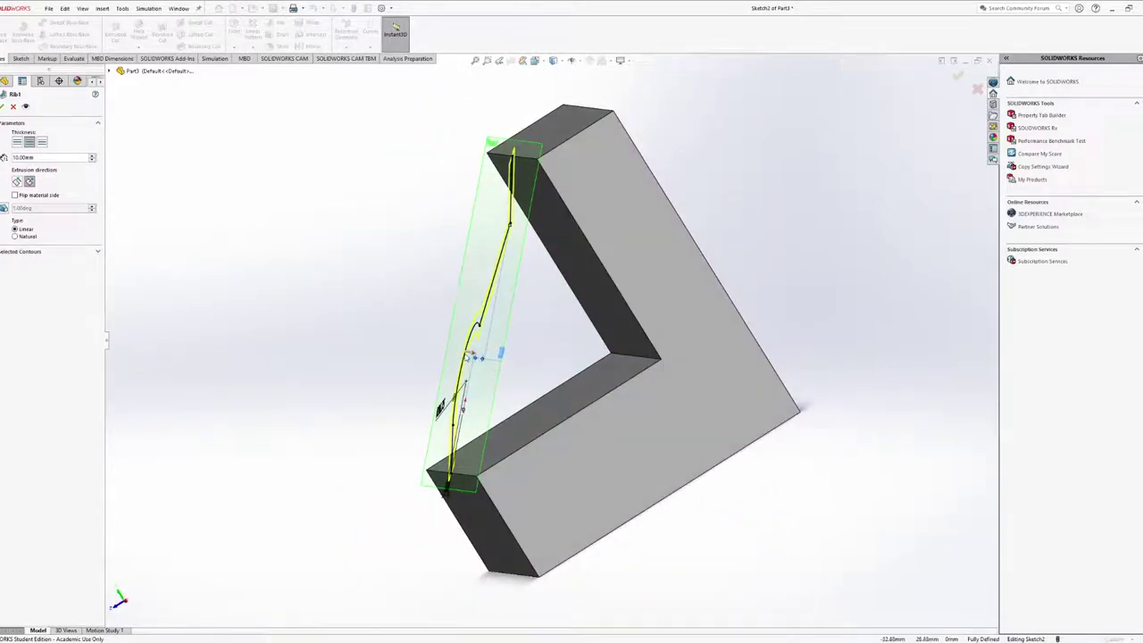
key(ctrl+8)
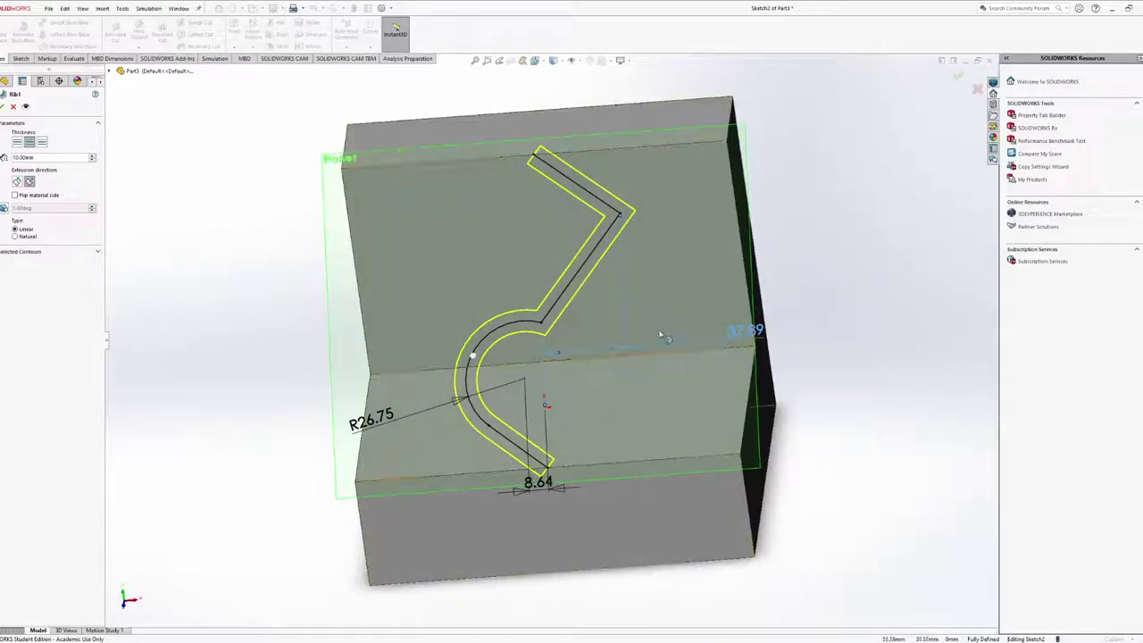
mouse_move(576, 289)
middle_down()
mouse_move(673, 273)
mouse_move(553, 308)
mouse_move(472, 308)
middle_up()
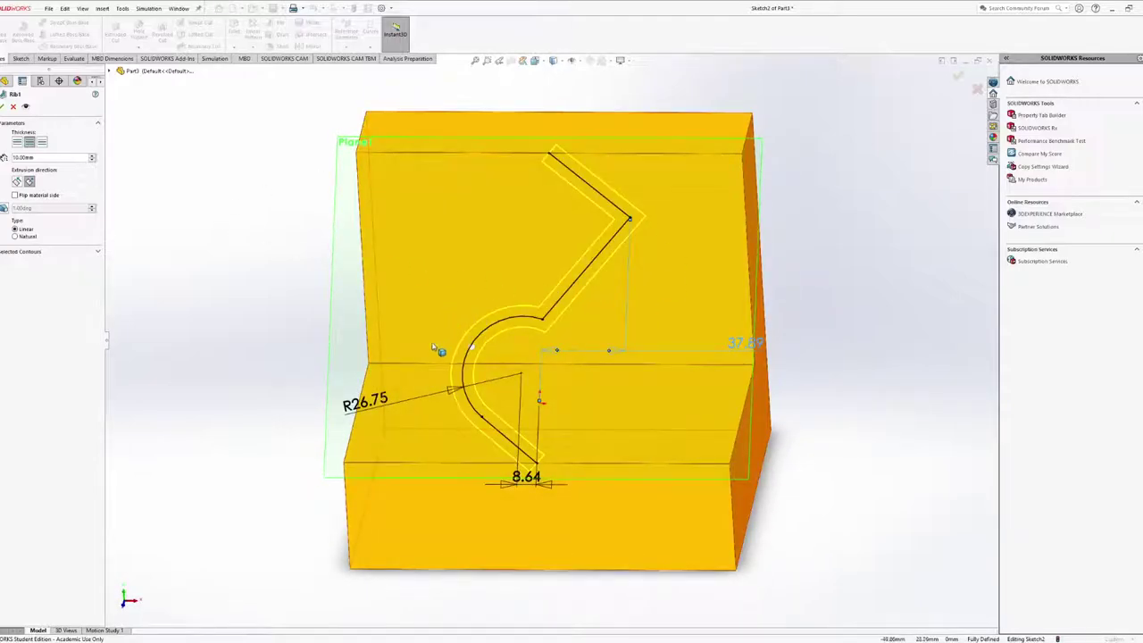
mouse_move(419, 334)
middle_down()
mouse_move(657, 394)
mouse_move(500, 404)
middle_up()
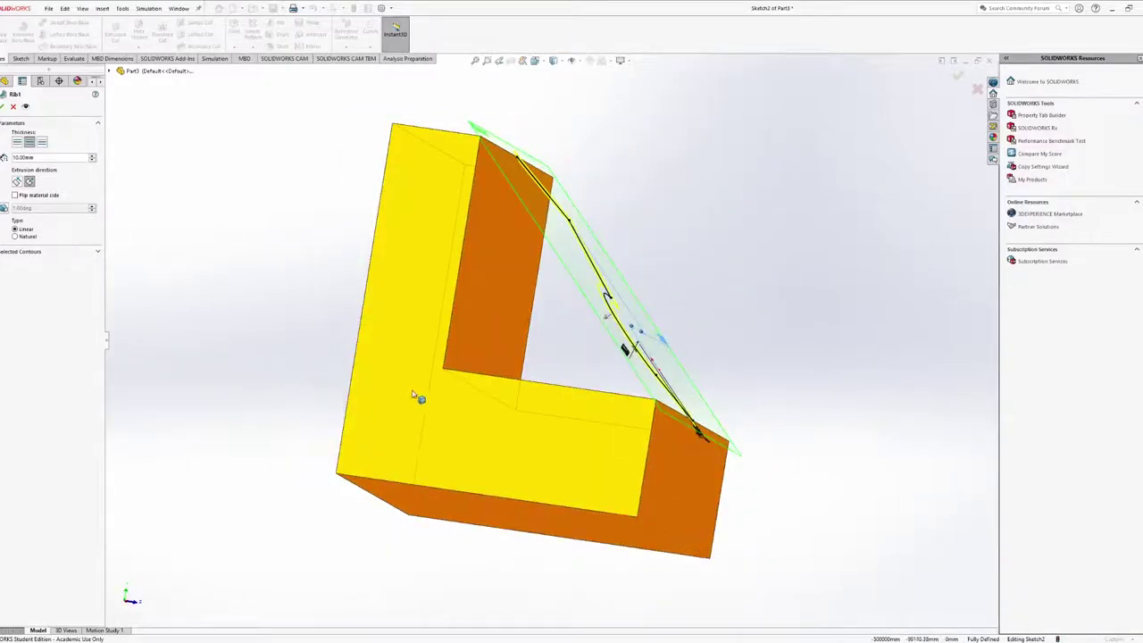
middle_drag(419, 395, 300, 417)
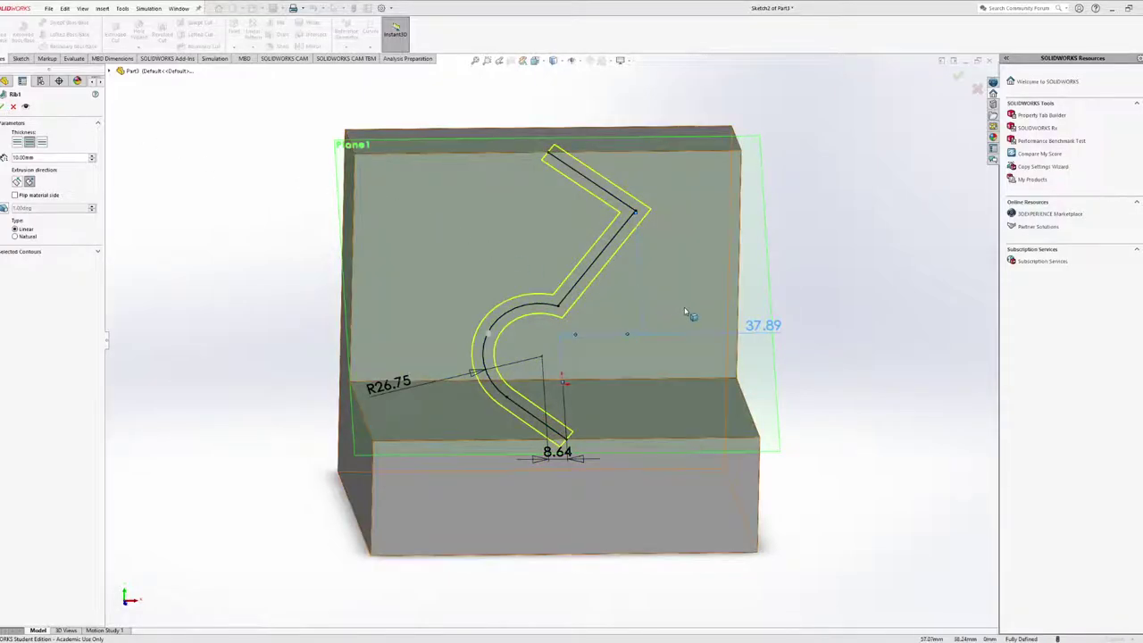
middle_drag(685, 312, 572, 419)
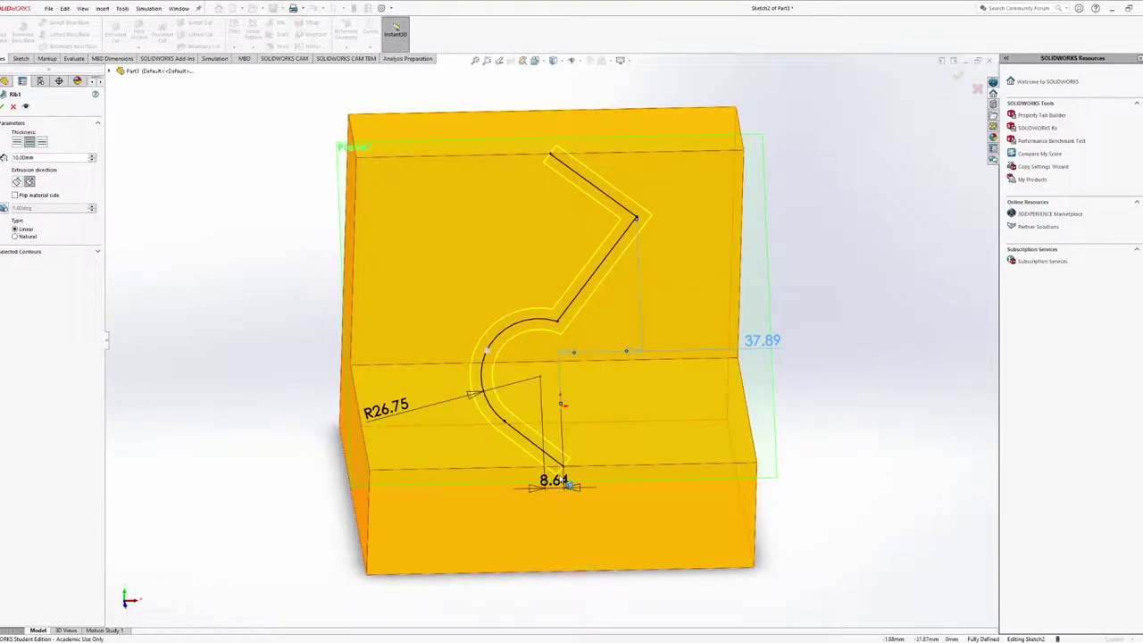
scroll(566, 484, down, 5)
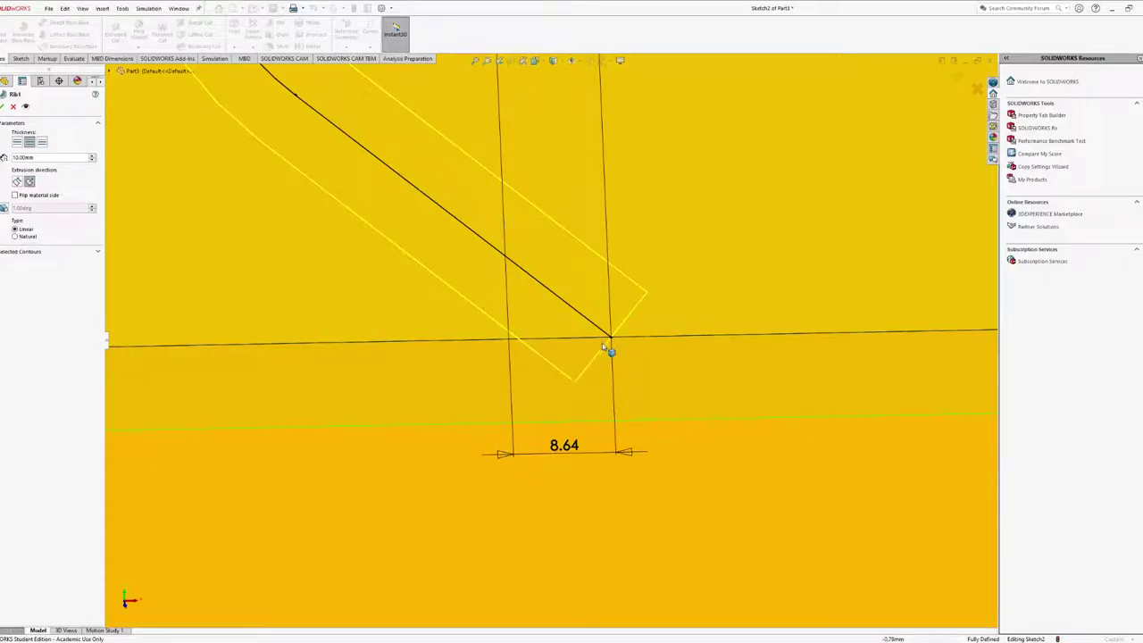
mouse_move(589, 372)
middle_down()
mouse_move(624, 402)
mouse_move(693, 330)
mouse_move(658, 348)
mouse_move(581, 344)
mouse_move(586, 377)
middle_up()
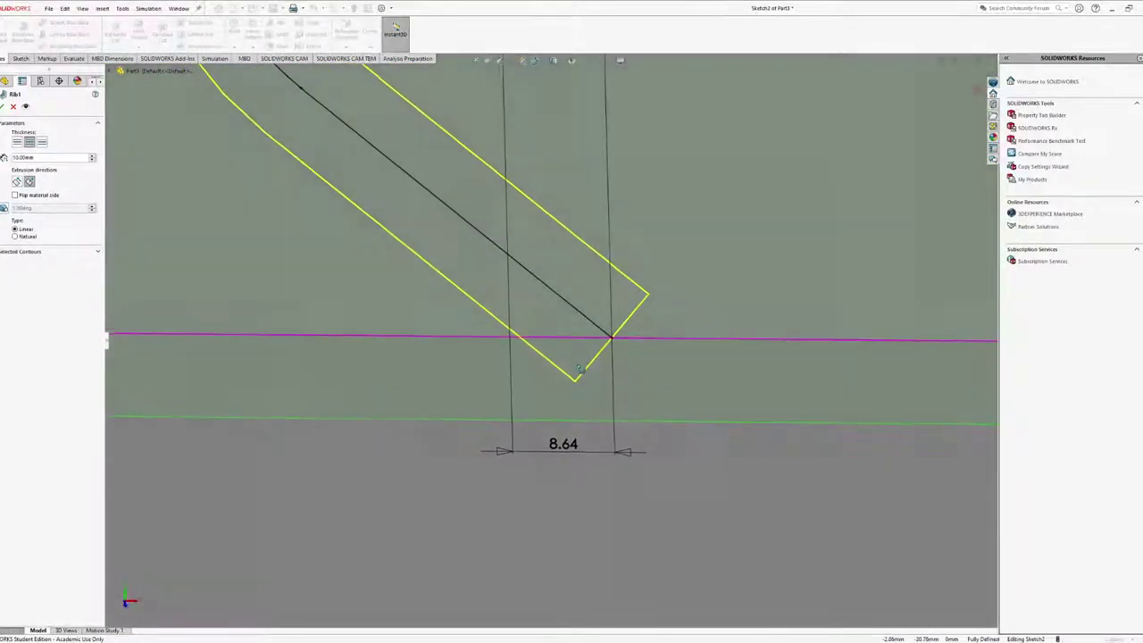
key(ctrl+8)
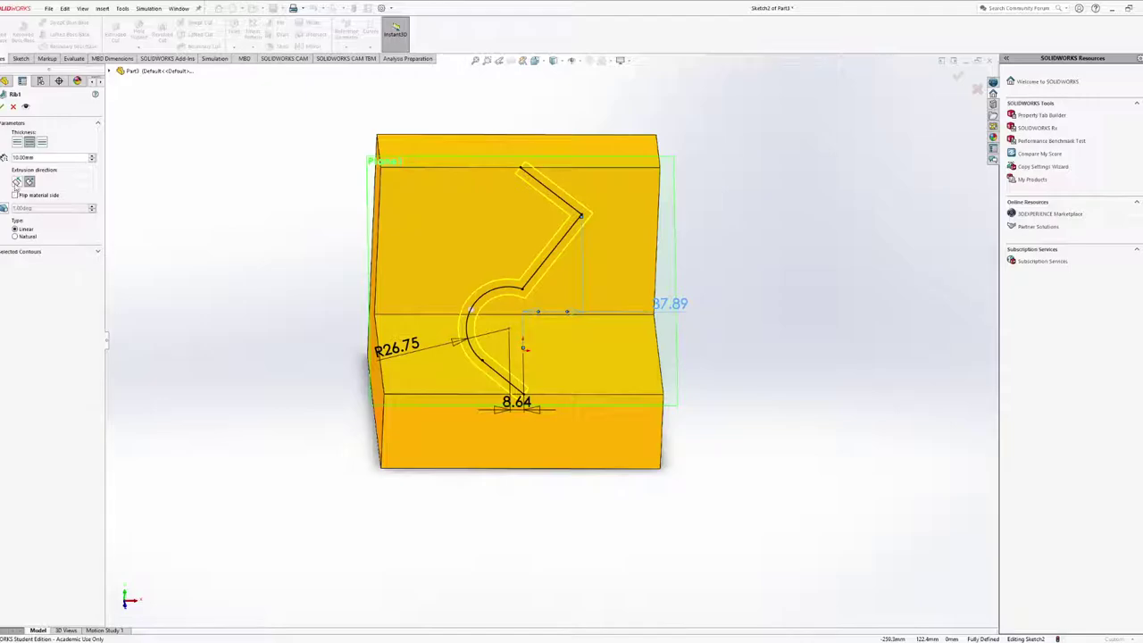
click(15, 193)
Set the rib thickness to 5.00 mm
scroll(521, 403, down, 5)
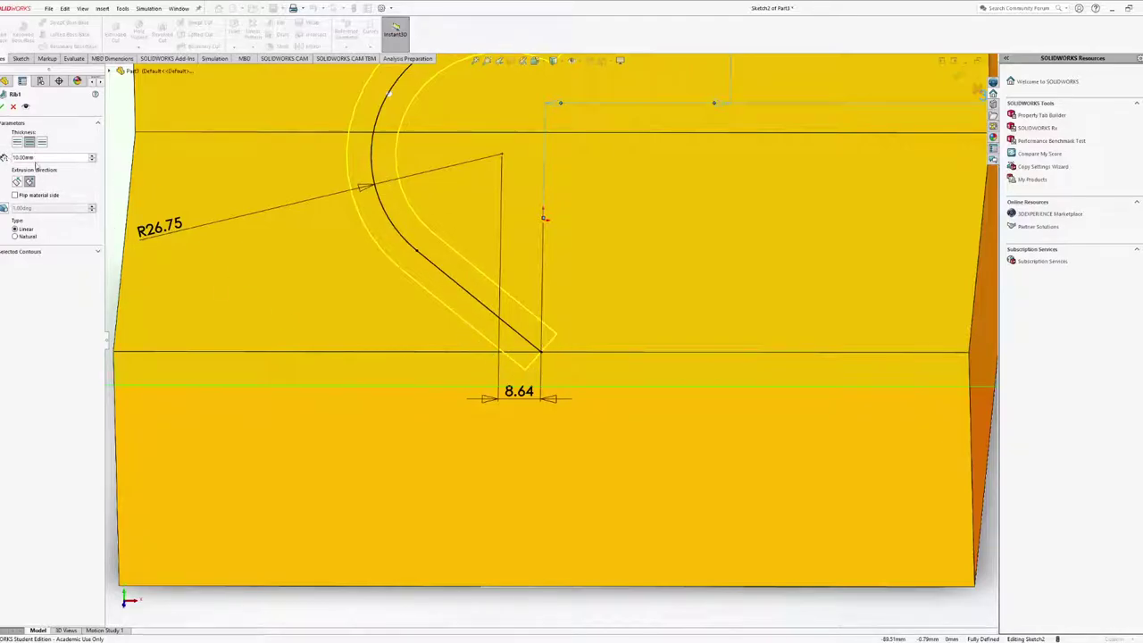
double_click(22, 157)
text(5)
key(Return)
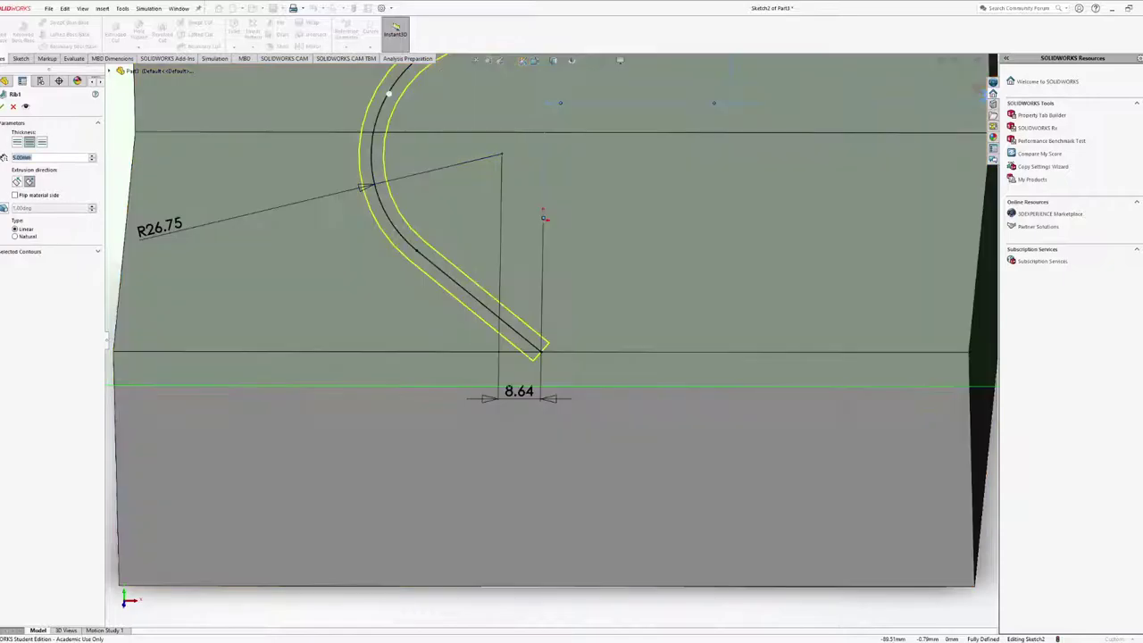
scroll(311, 272, up, 5)
mouse_move(304, 267)
middle_down()
mouse_move(186, 212)
mouse_move(181, 324)
mouse_move(247, 288)
middle_up()
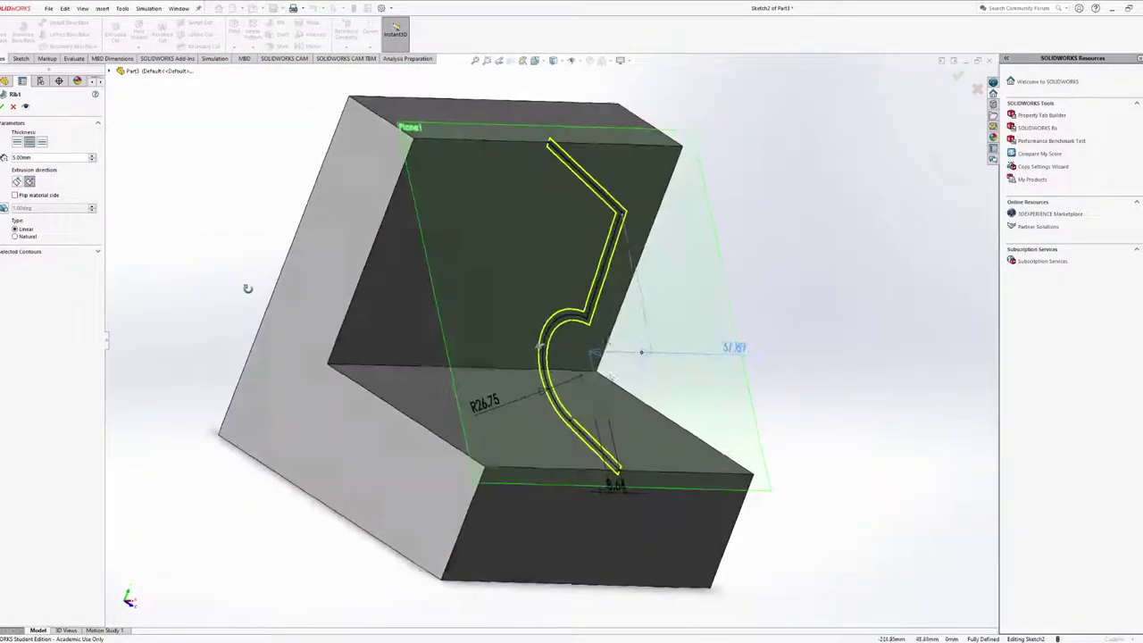
click(5, 105)
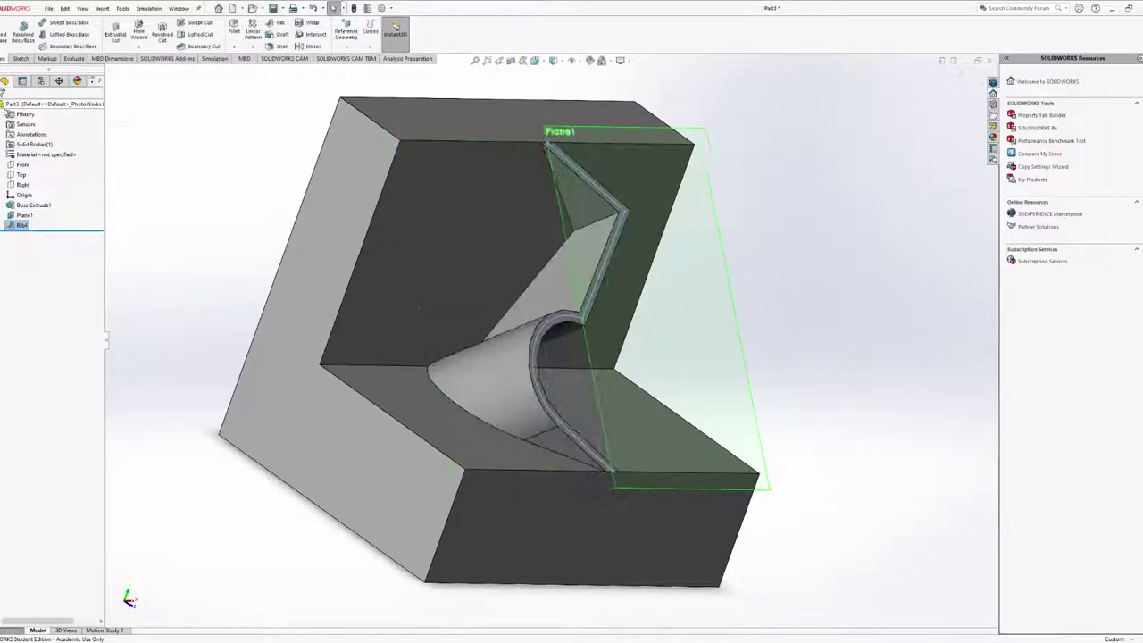
middle_drag(401, 223, 340, 265)
click(25, 216)
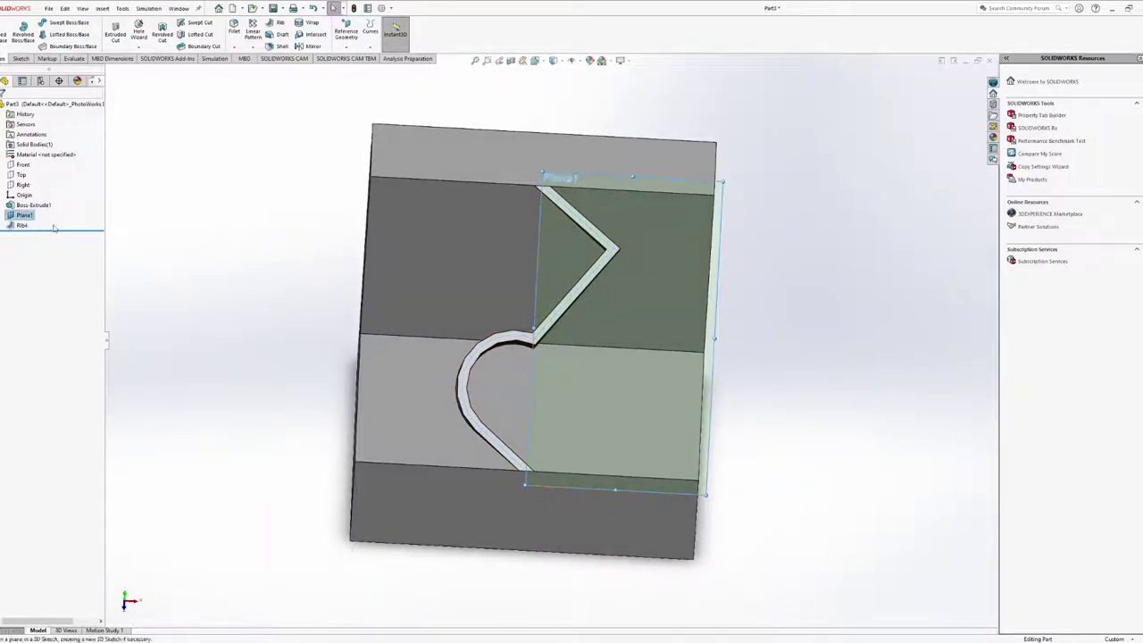
key(ctrl+8)
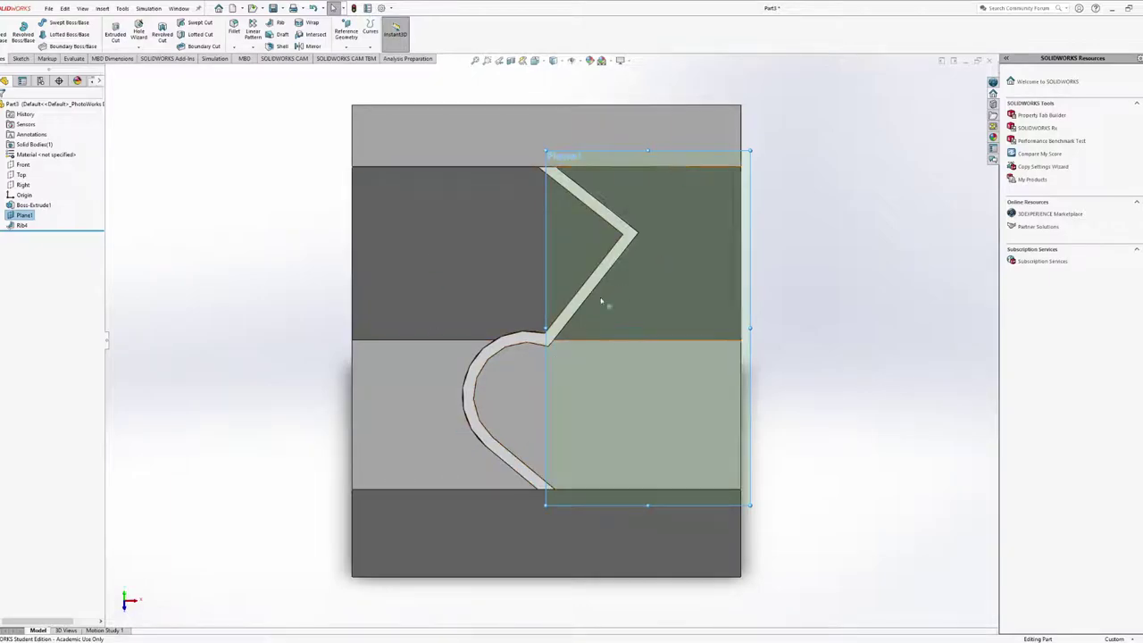
middle_drag(579, 500, 651, 346)
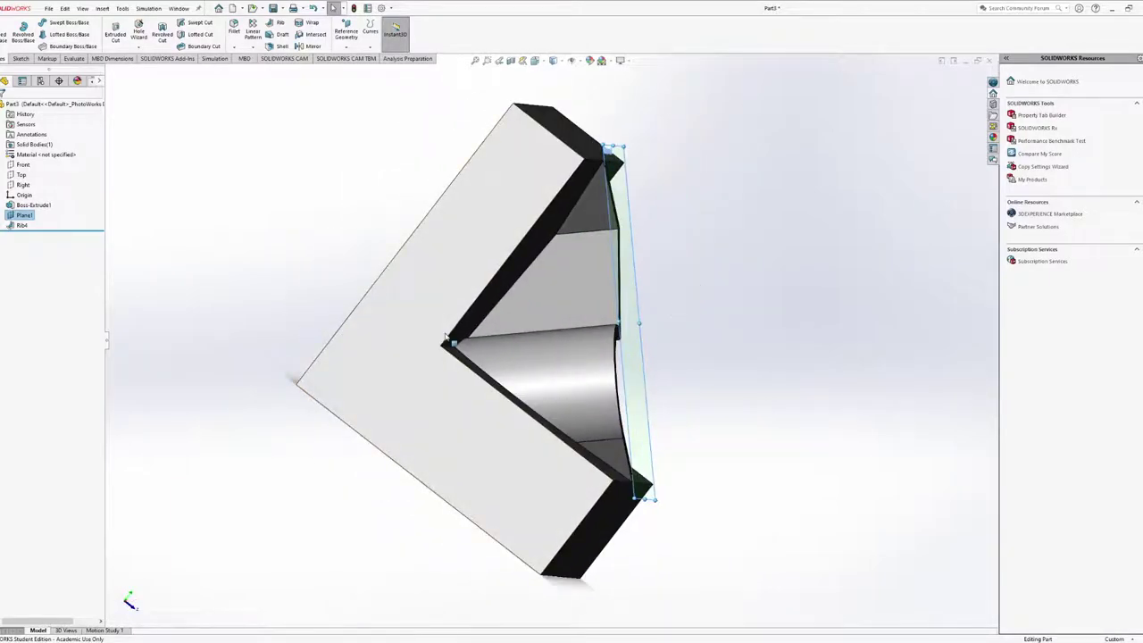
middle_drag(505, 357, 473, 342)
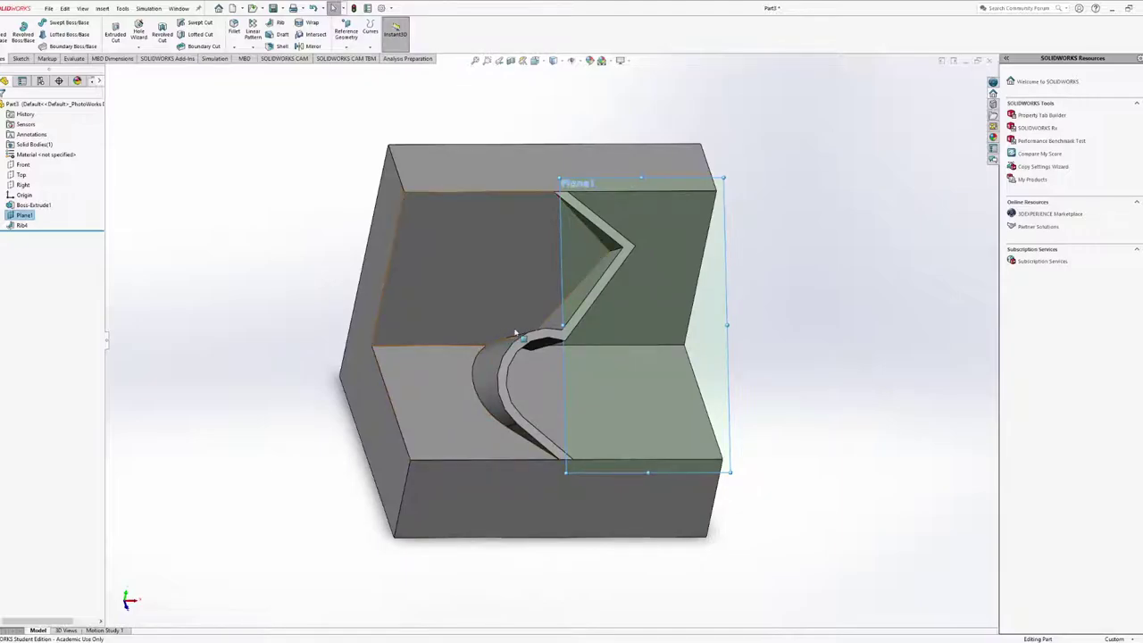
key(ctrl+8)
scroll(576, 310, down, 5)
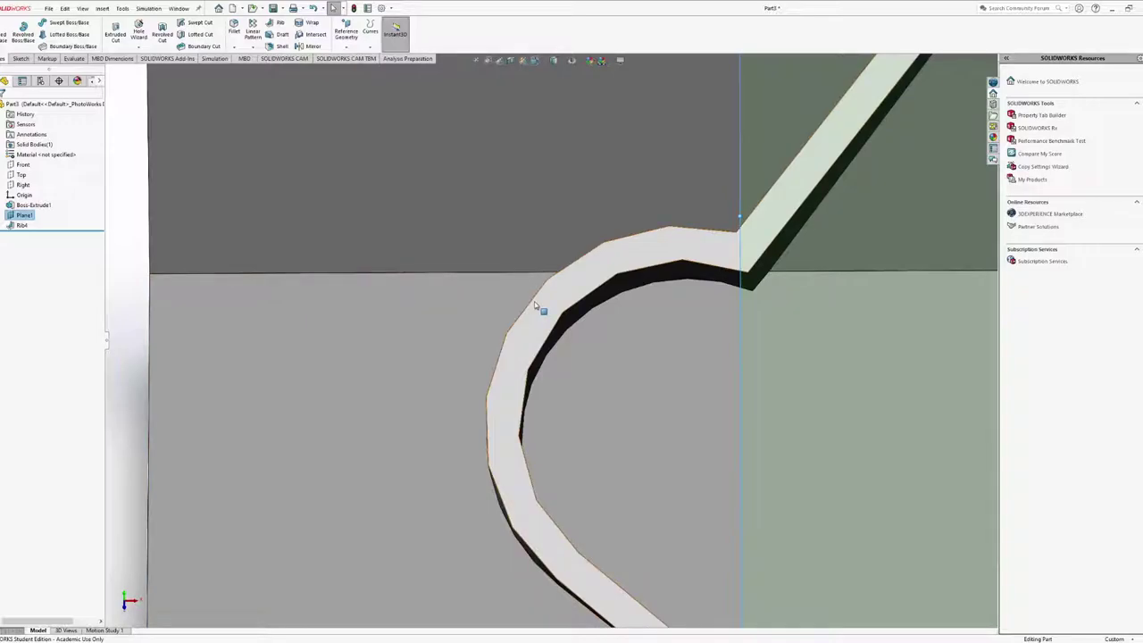
key(f)
Edit Rib1, placing its thickness on one side, then the opposite side, and apply
click(22, 225)
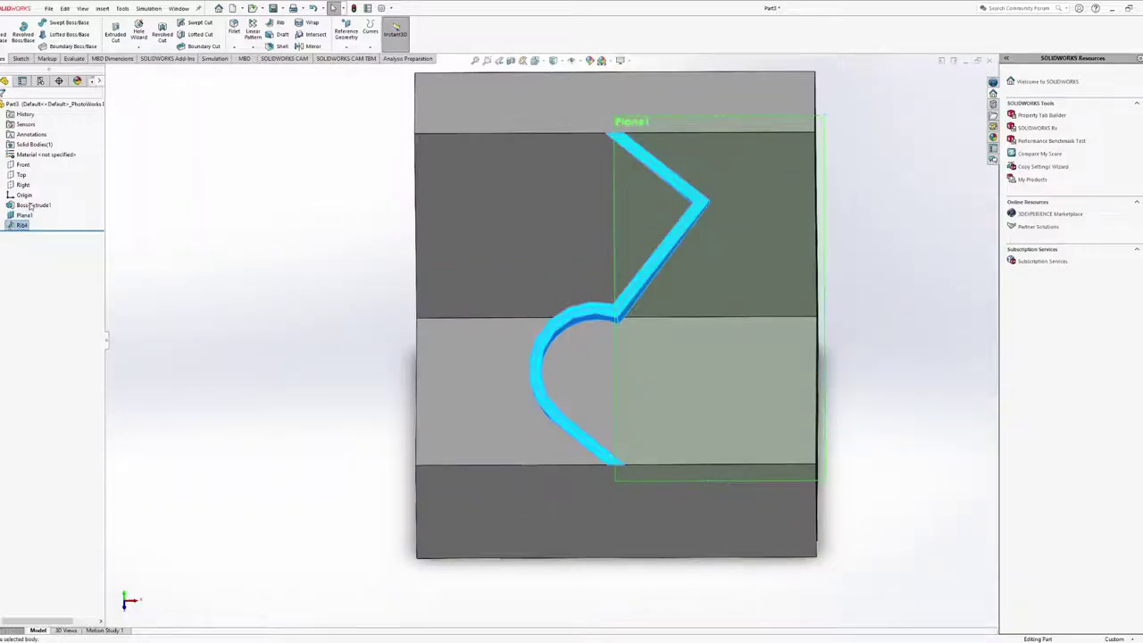
click(30, 202)
click(17, 142)
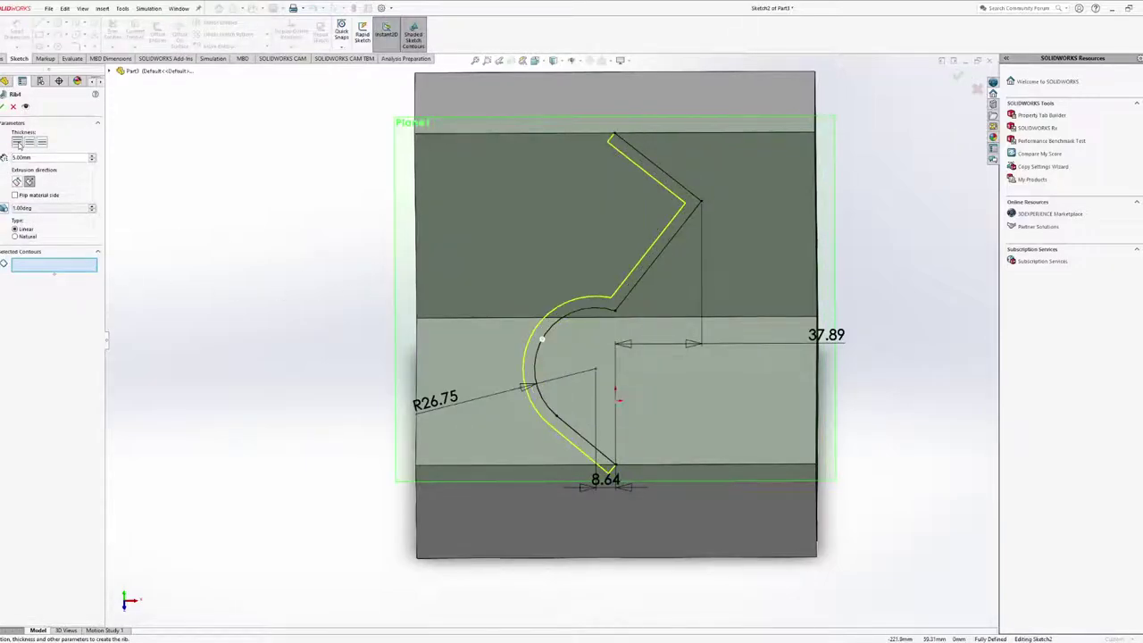
click(42, 143)
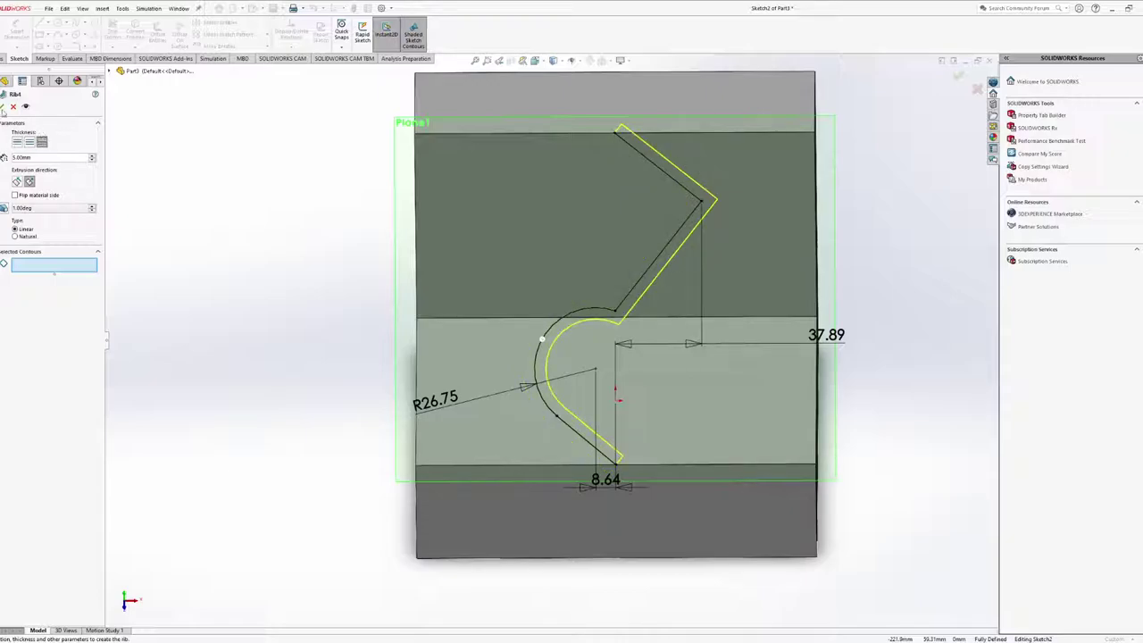
click(3, 106)
Re-edit Rib1 twice and confirm it each time to rebuild the rib
mouse_move(671, 164)
middle_down()
mouse_move(715, 170)
mouse_move(665, 147)
middle_up()
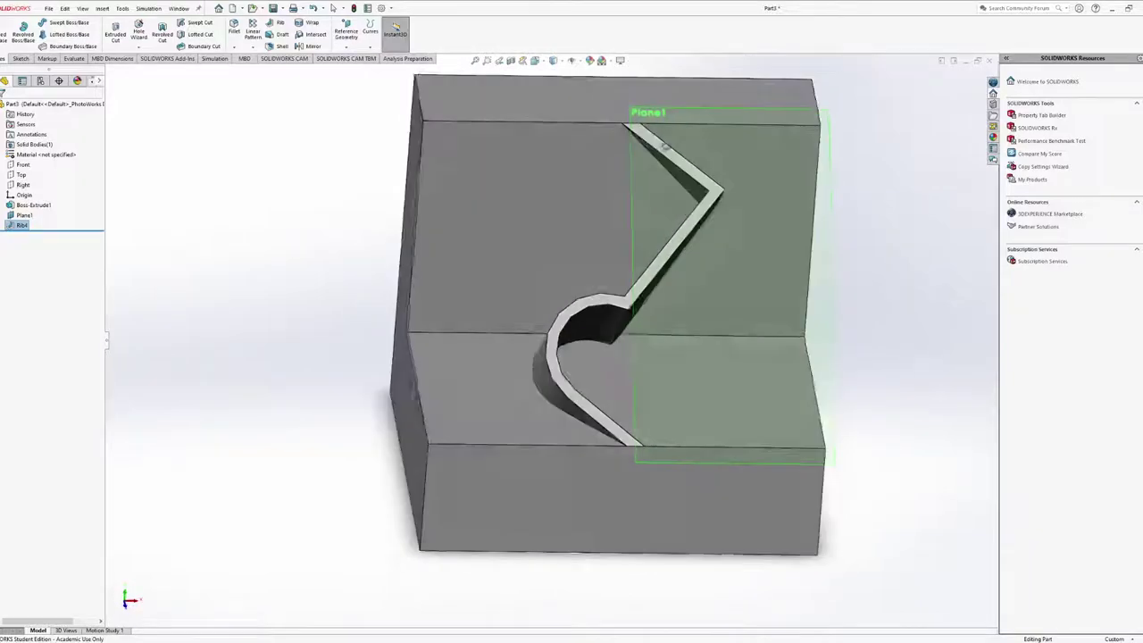
click(21, 225)
click(34, 198)
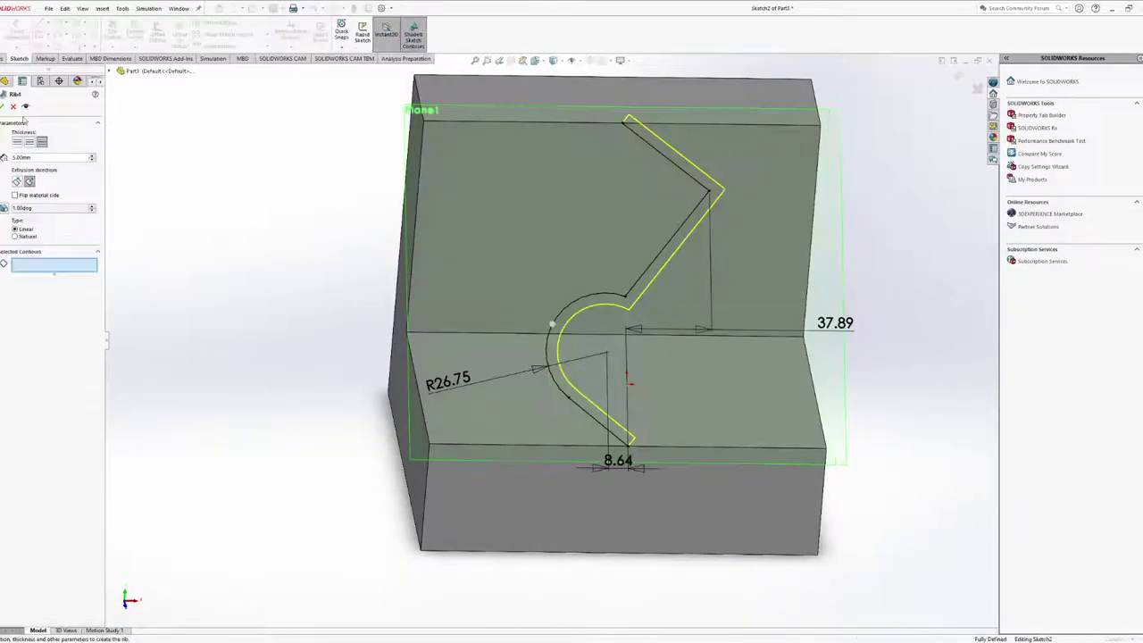
click(4, 107)
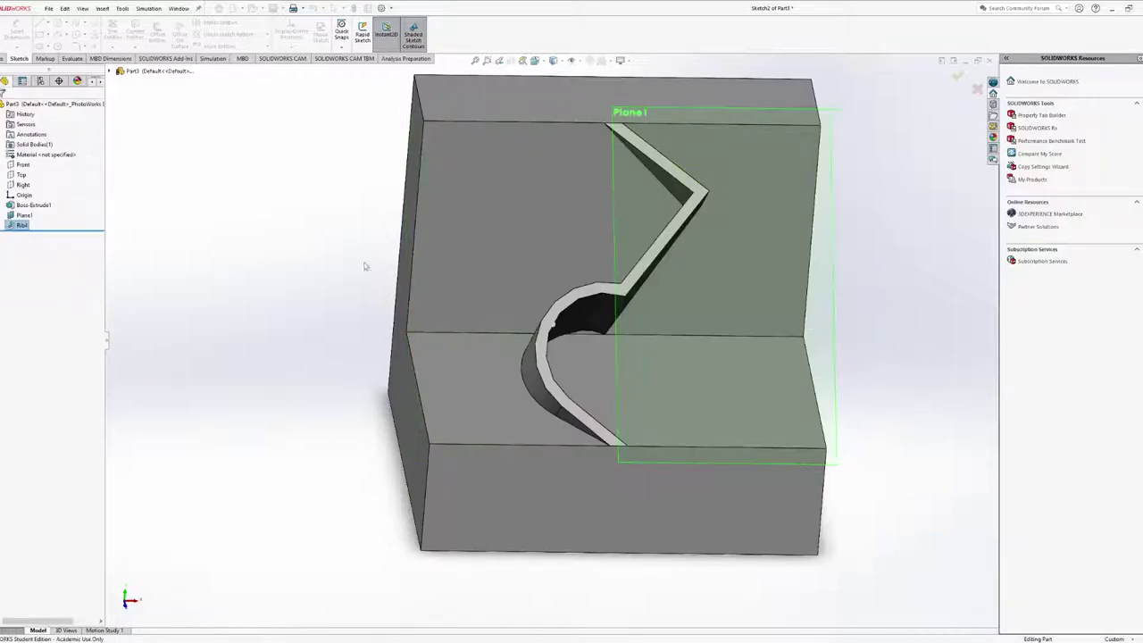
click(22, 225)
click(34, 198)
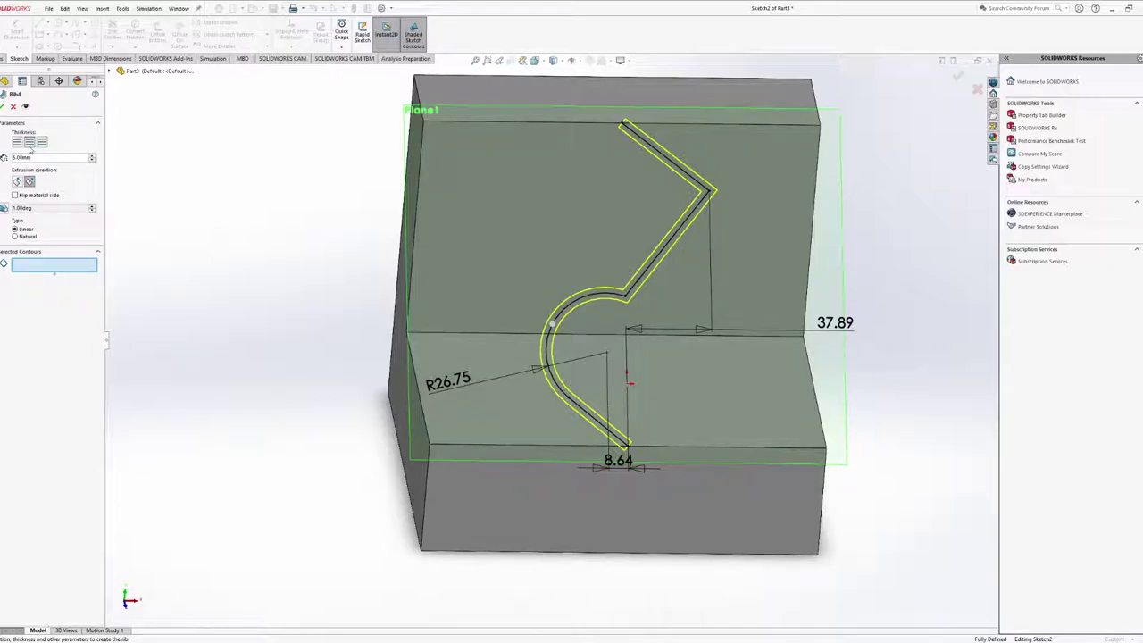
click(4, 106)
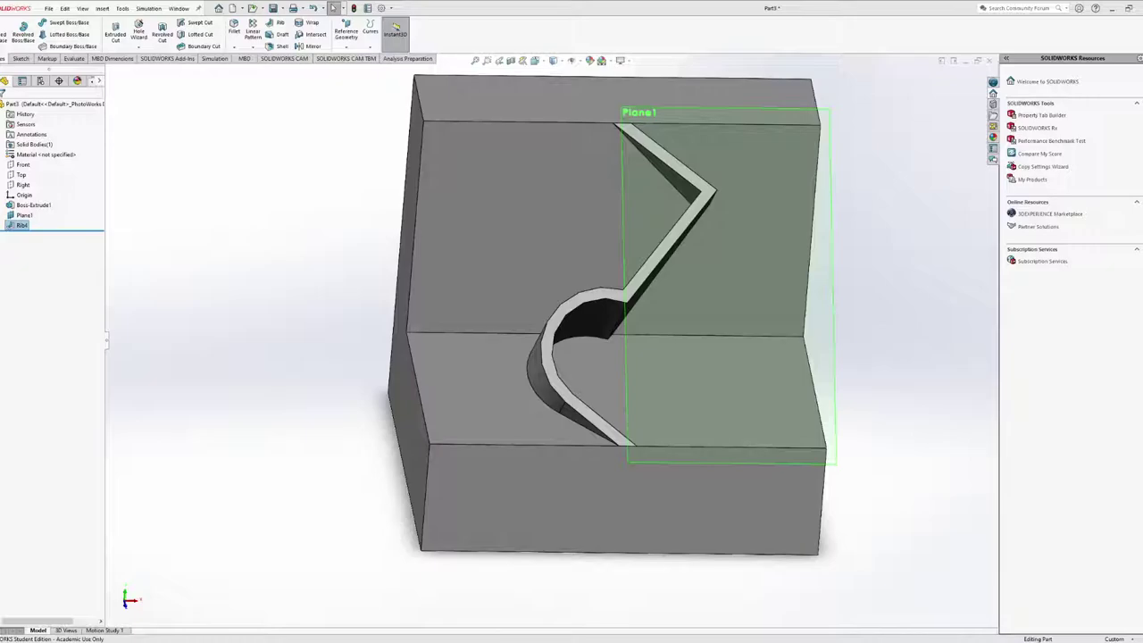
Orbit to an oblique view and open Rib1 with Edit Feature
middle_drag(505, 503, 600, 382)
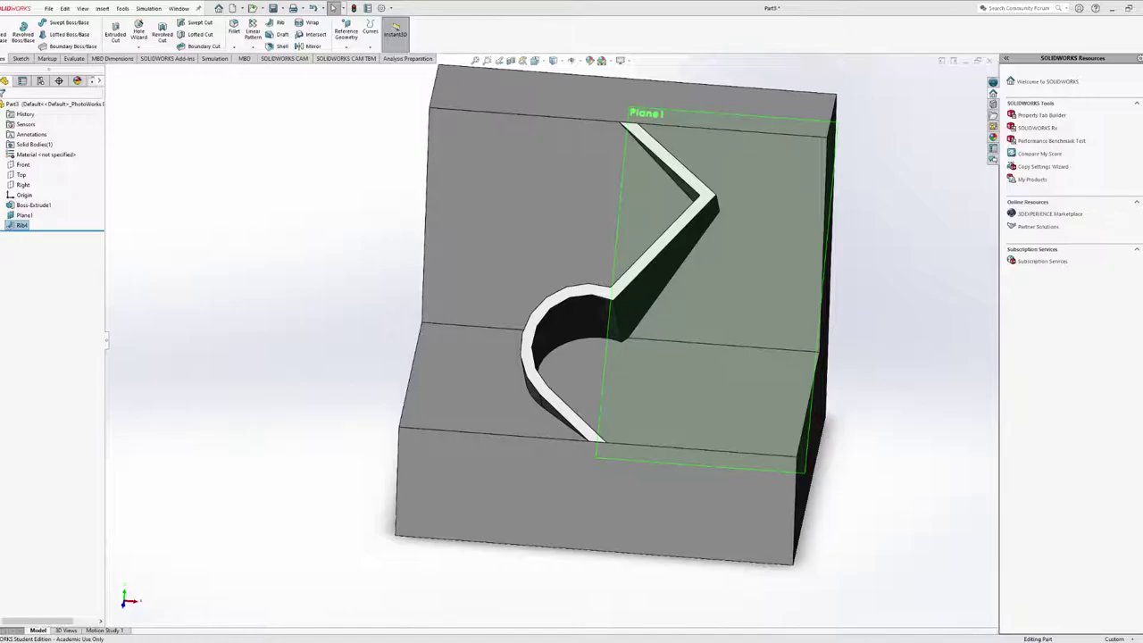
click(20, 226)
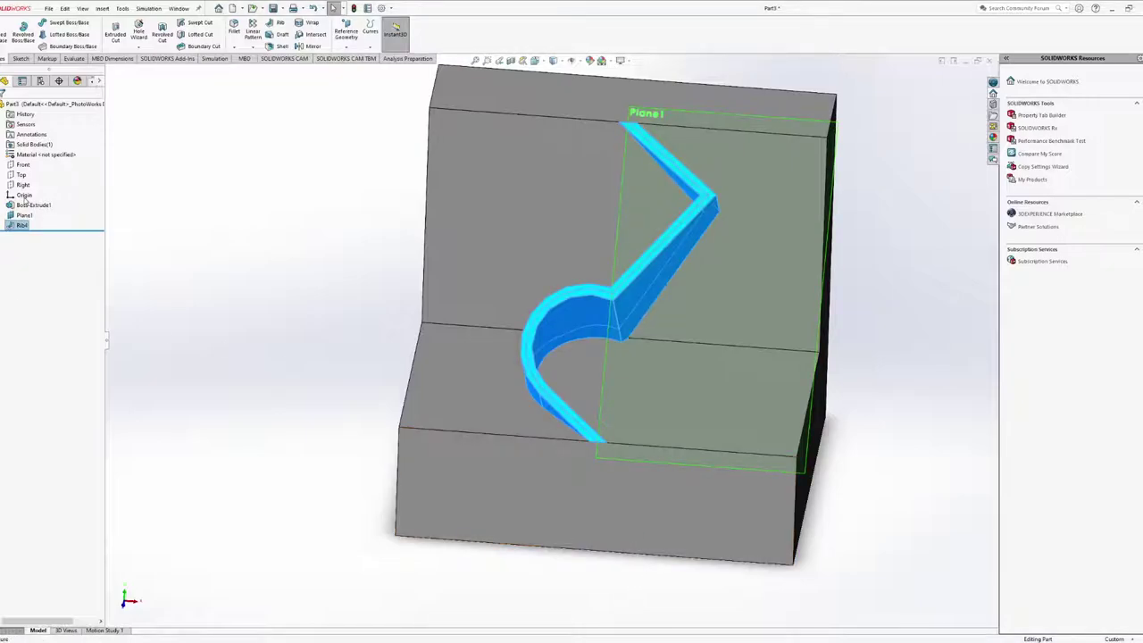
click(24, 202)
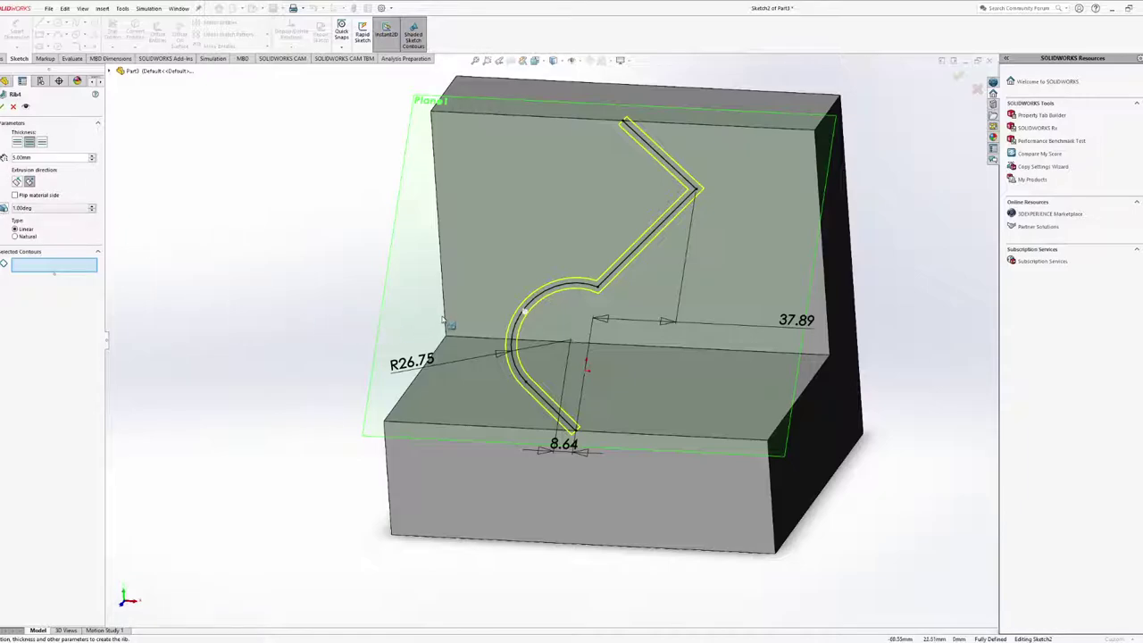
Enable the rib draft, raise it to 10.00° outward, and create the rib
mouse_move(449, 323)
middle_down()
mouse_move(395, 285)
mouse_move(442, 290)
middle_up()
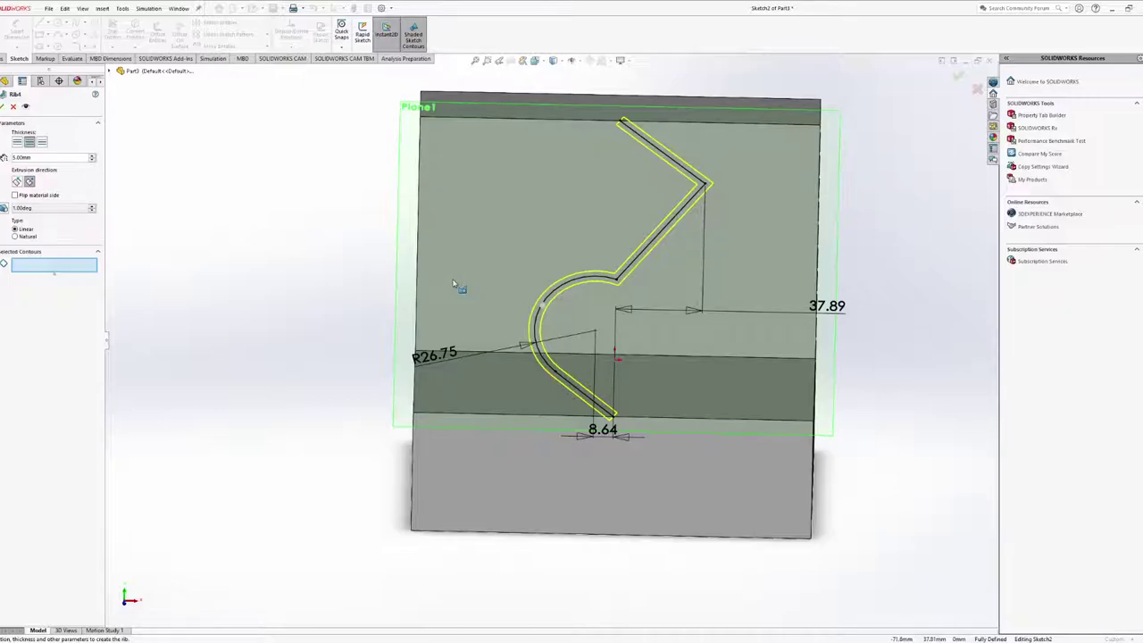
click(3, 207)
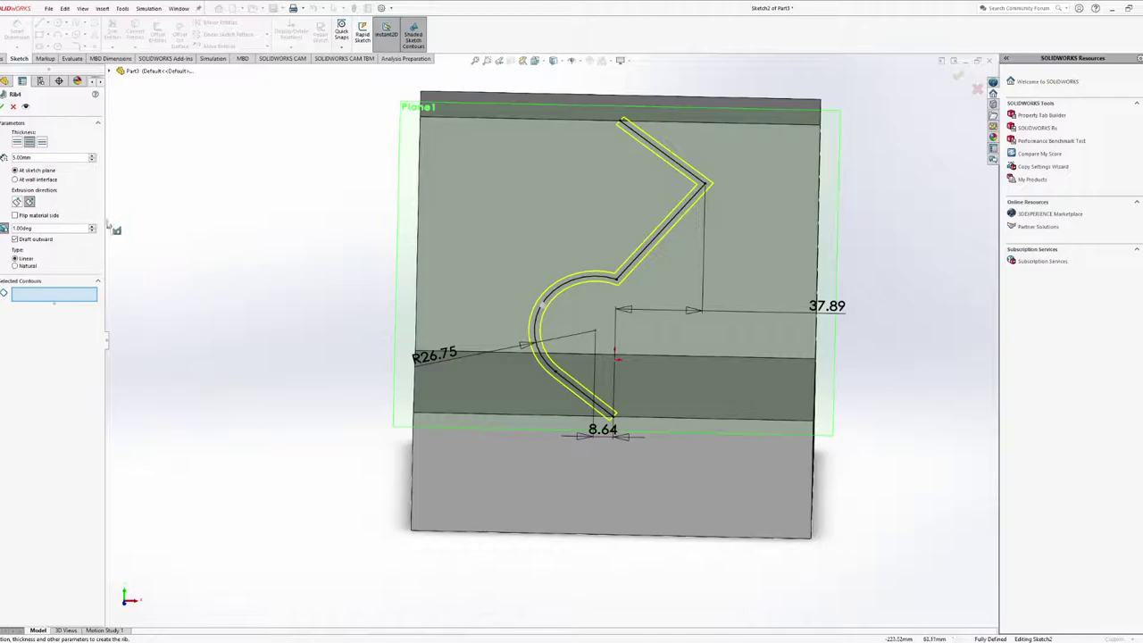
click(93, 229)
click(93, 227)
middle_drag(518, 313, 612, 312)
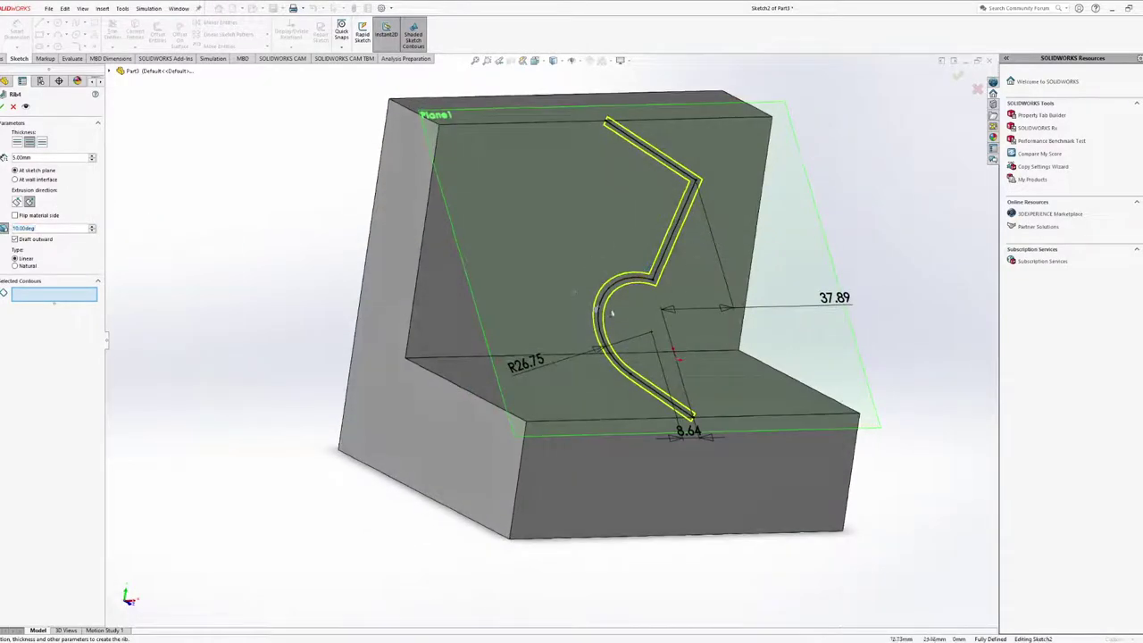
scroll(611, 317, up, 5)
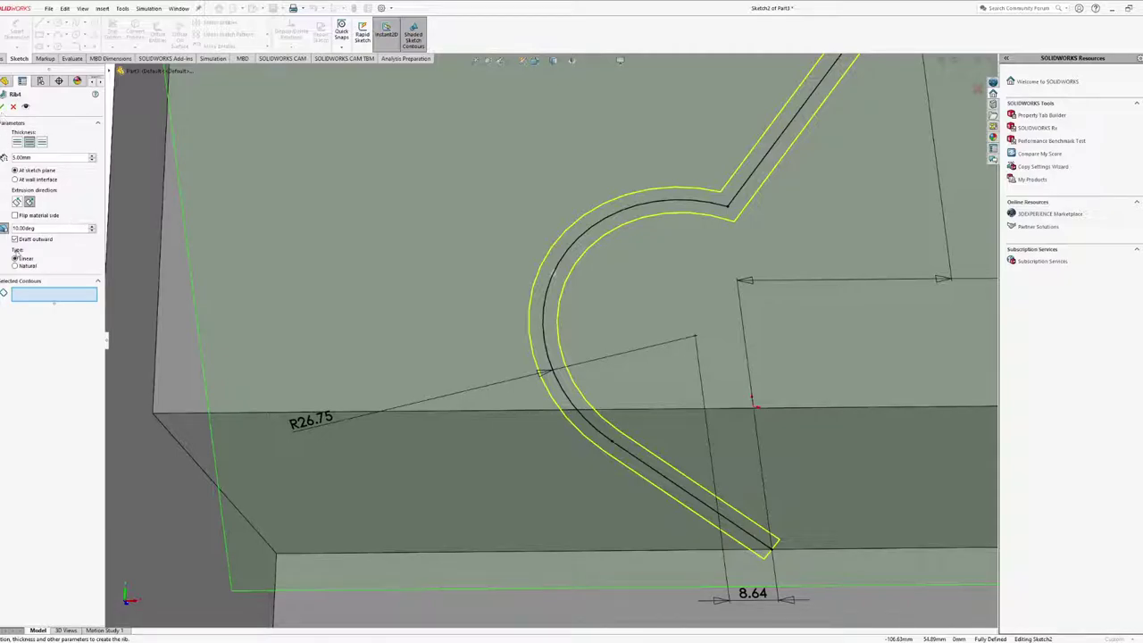
click(3, 106)
Select Plane1 and widen it past the block's right side
scroll(428, 232, up, 5)
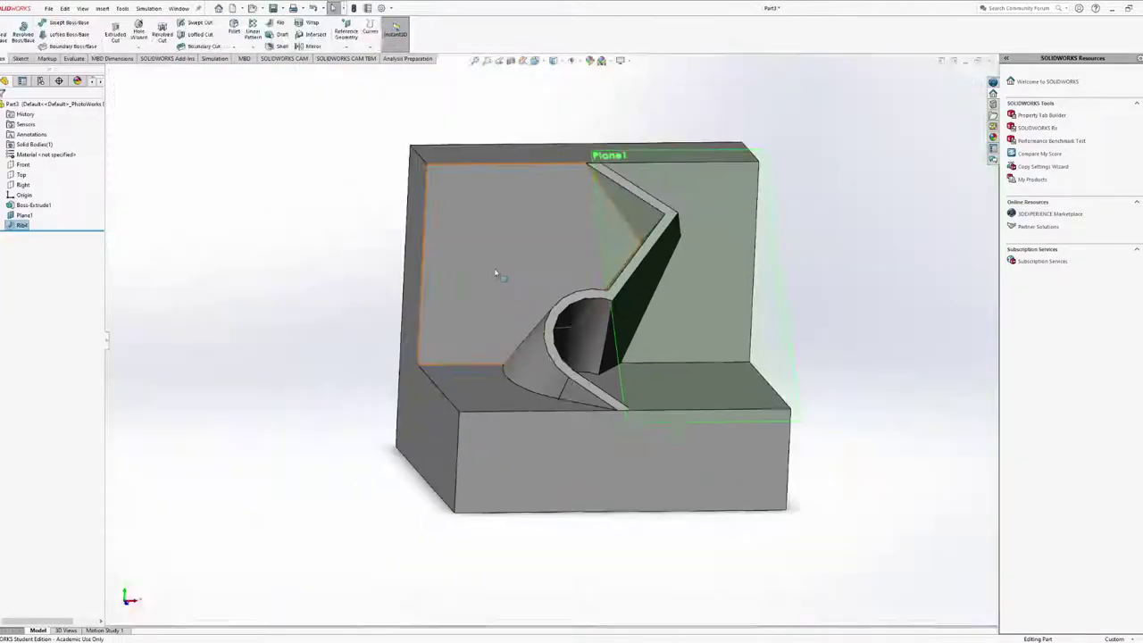
click(625, 311)
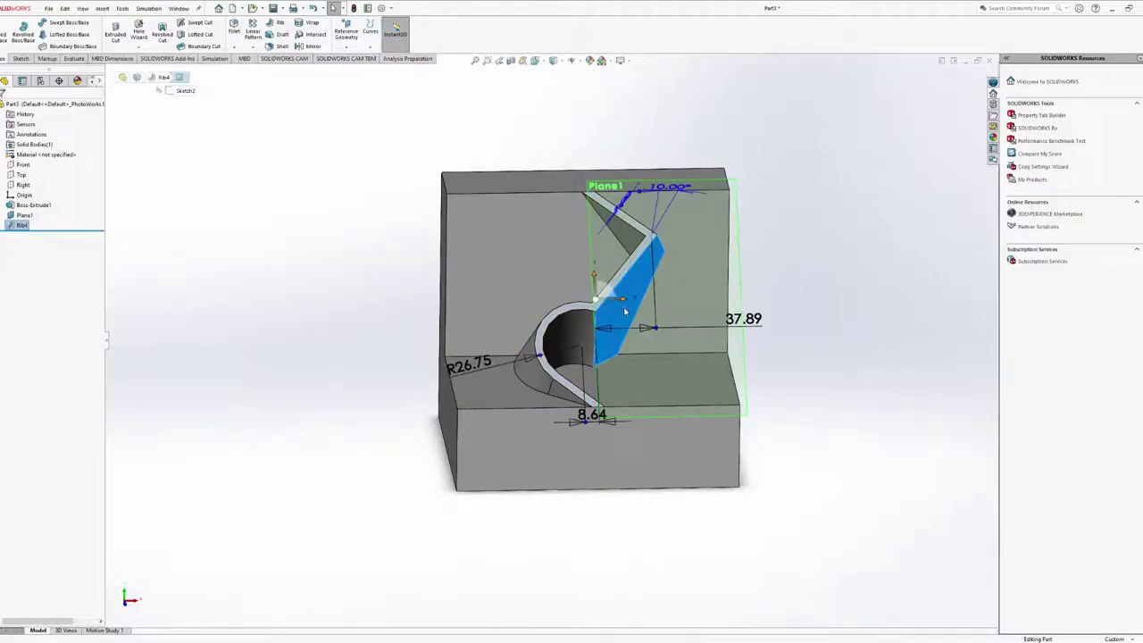
click(699, 366)
click(798, 283)
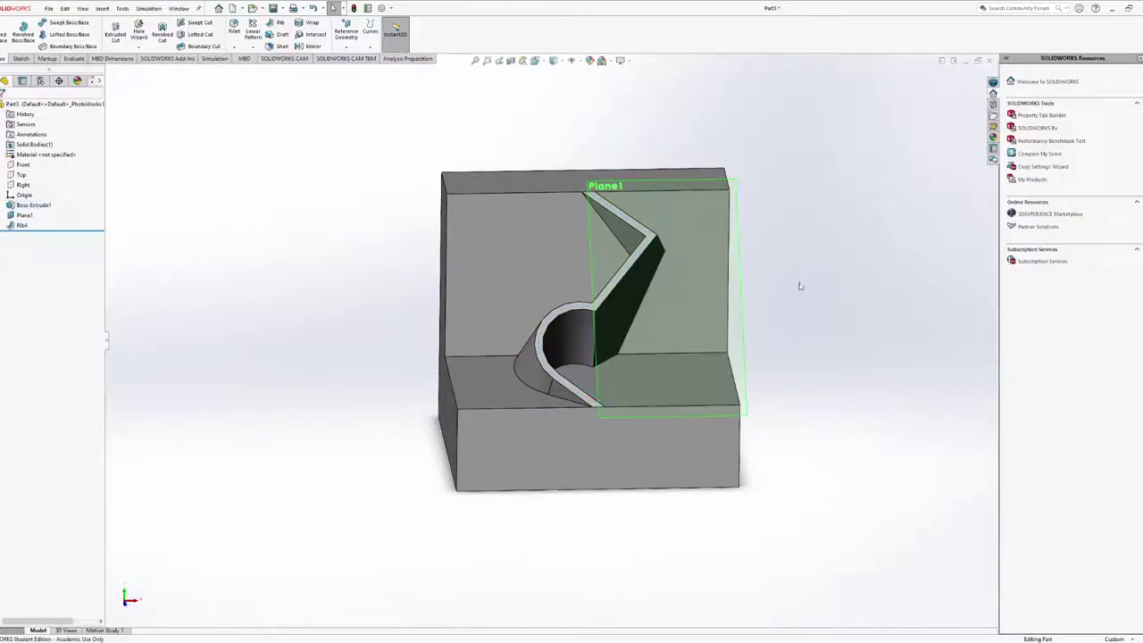
click(739, 286)
key(ctrl+8)
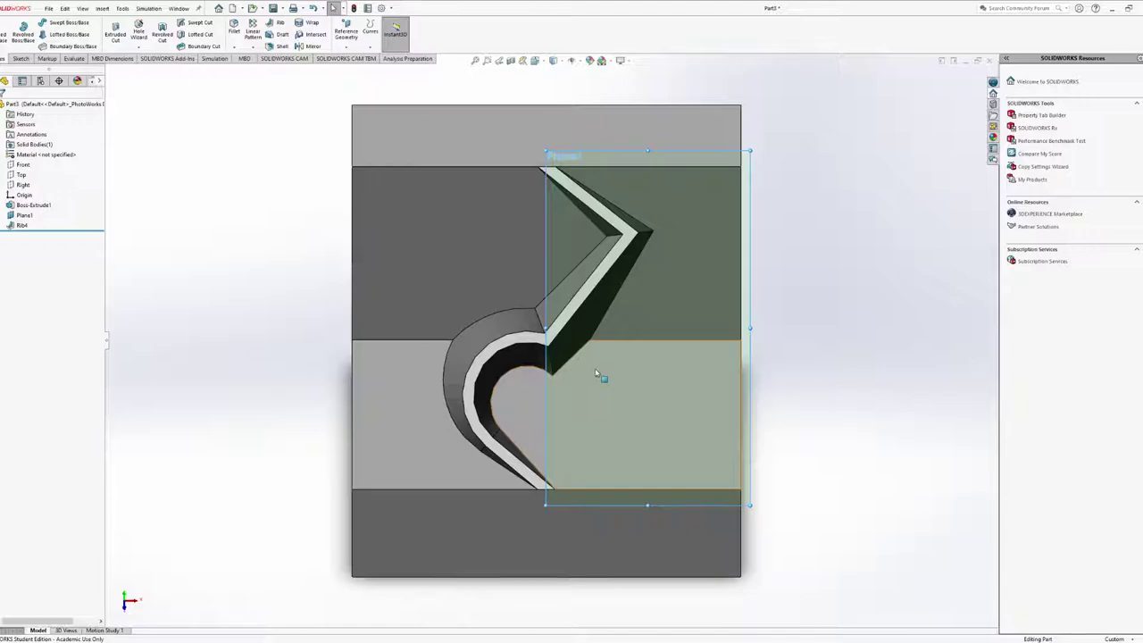
middle_drag(605, 364, 589, 401)
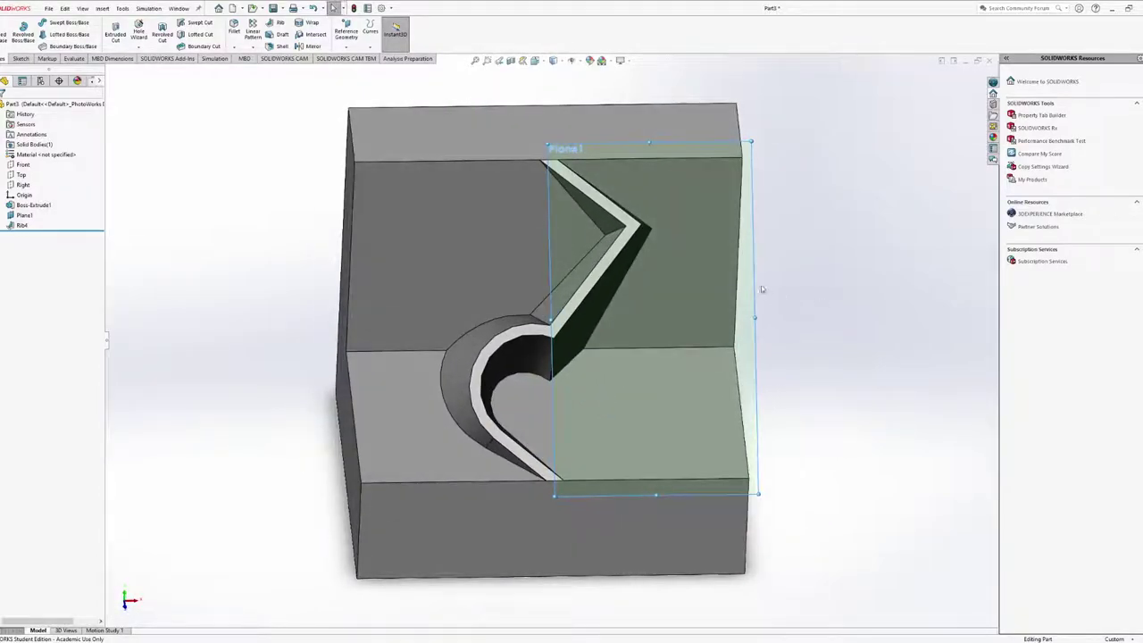
drag(756, 314, 862, 314)
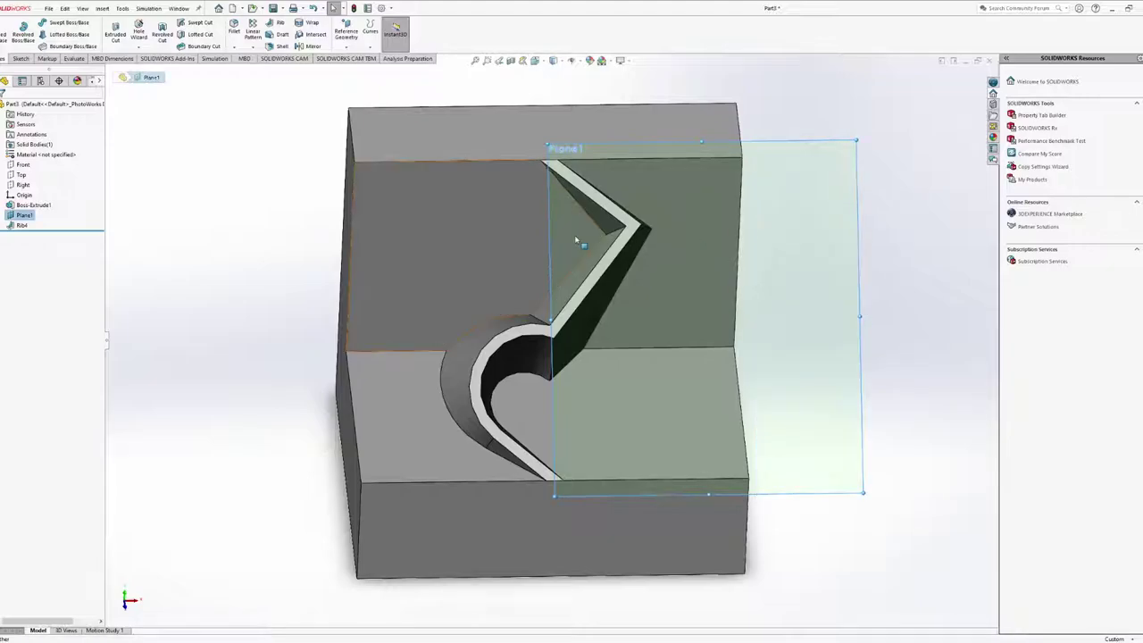
Open Rib1's Sketch2 for editing
middle_drag(574, 234, 571, 247)
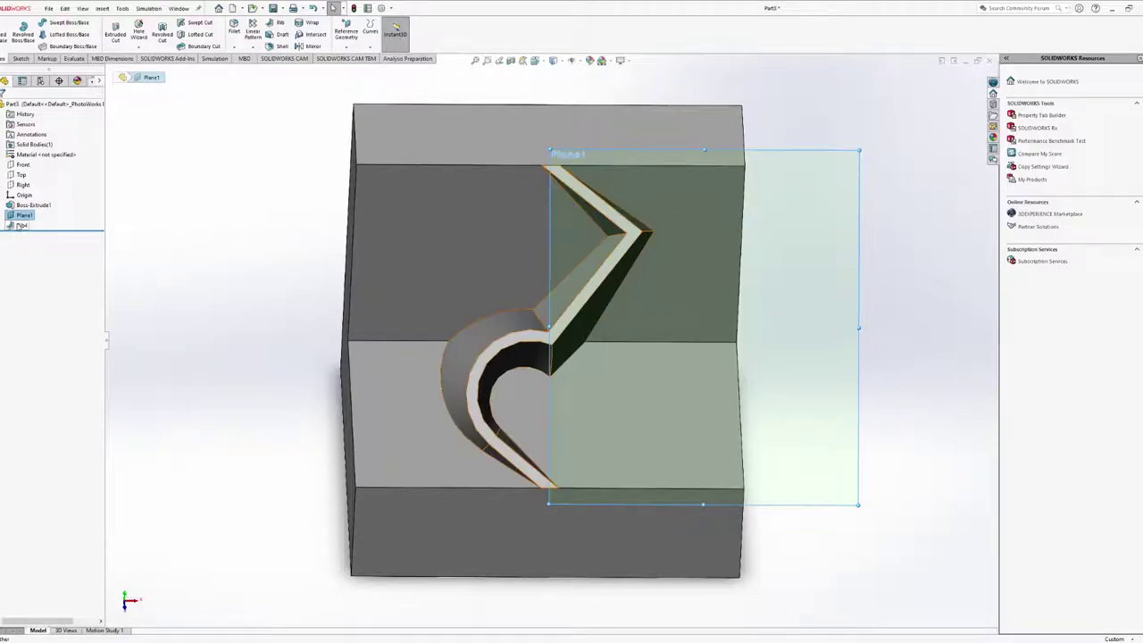
click(22, 225)
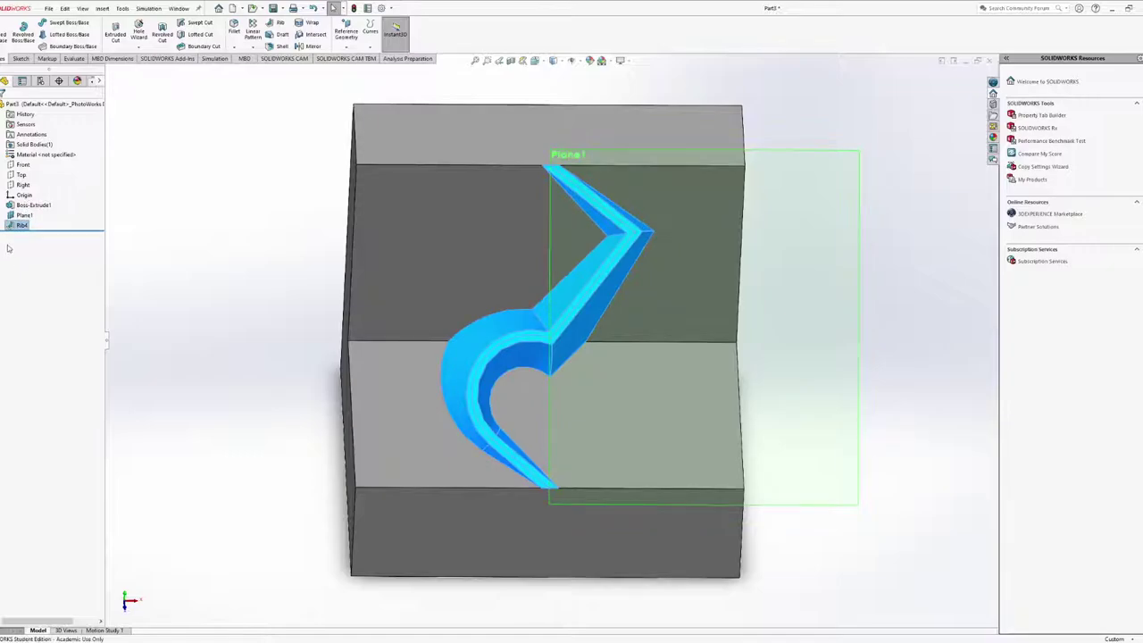
click(113, 210)
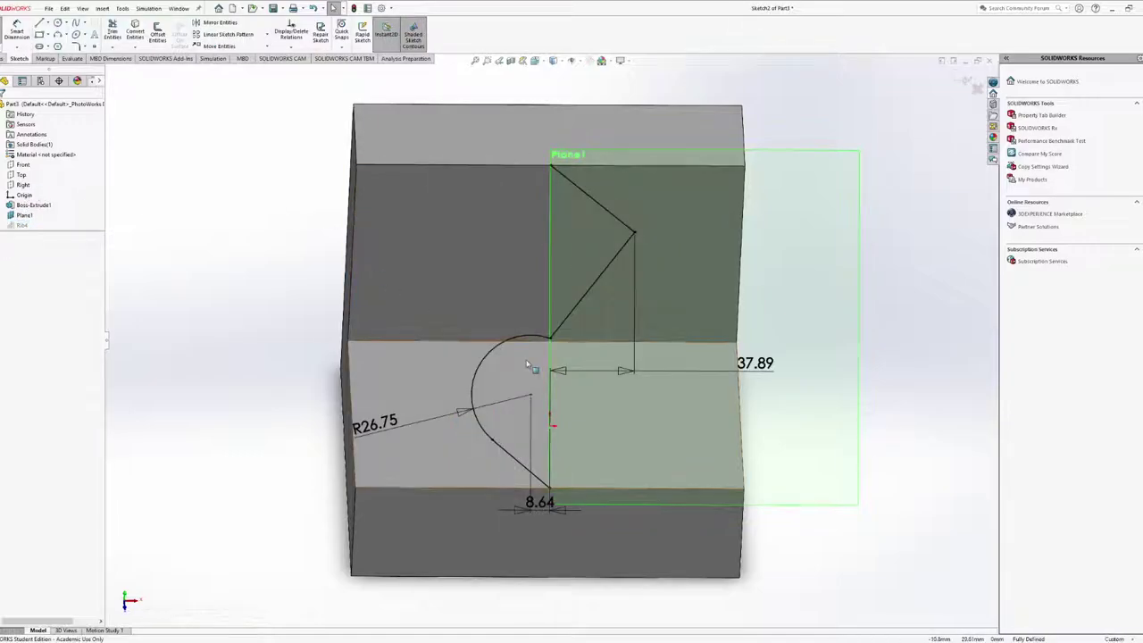
Draw a new line from the sketch's corner point and dimension its length to 57 mm
click(40, 23)
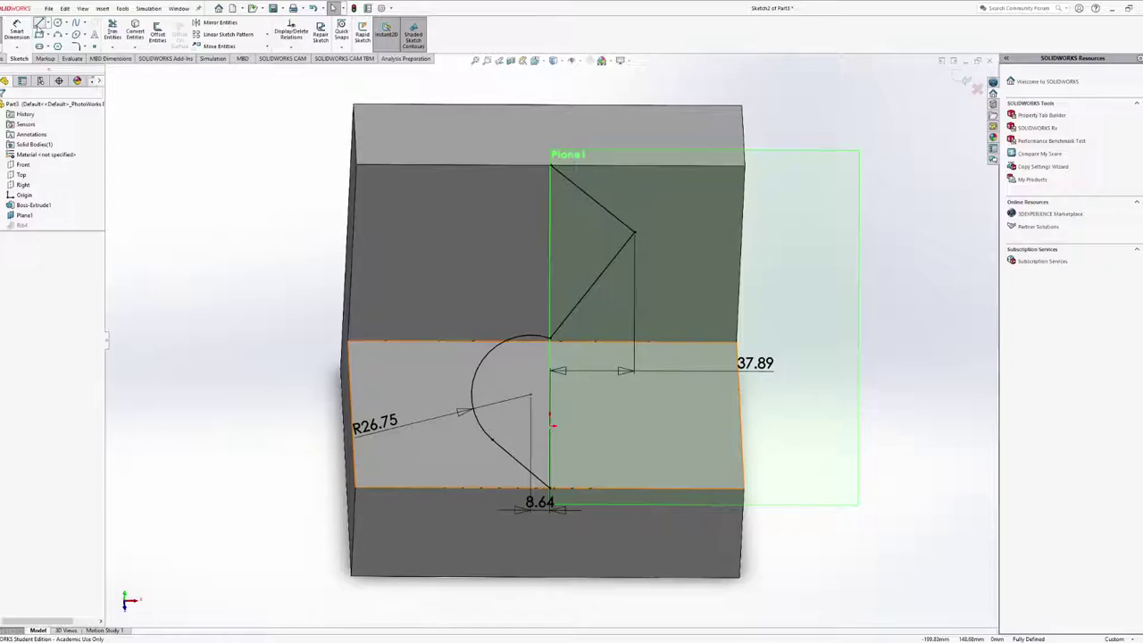
click(634, 234)
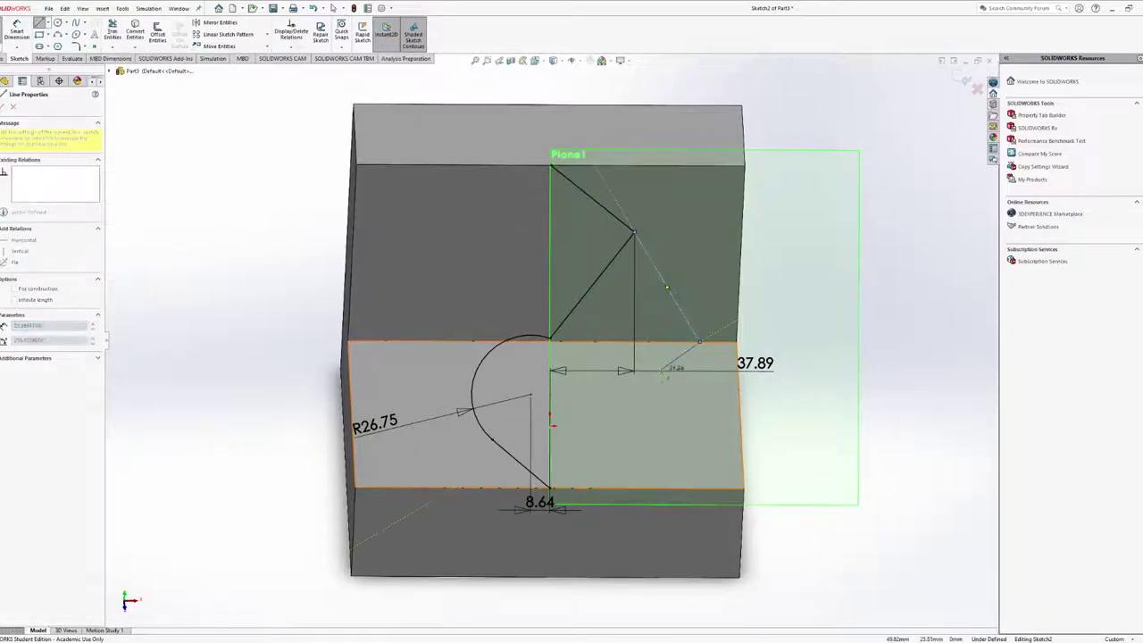
middle_drag(675, 327, 616, 320)
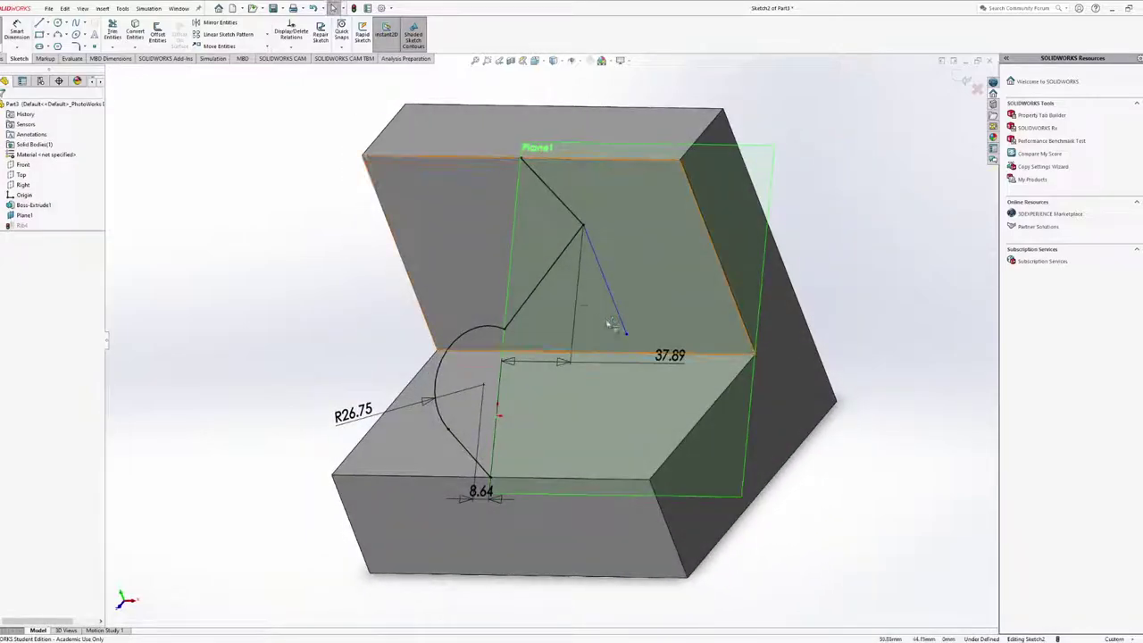
key(ctrl+8)
click(16, 28)
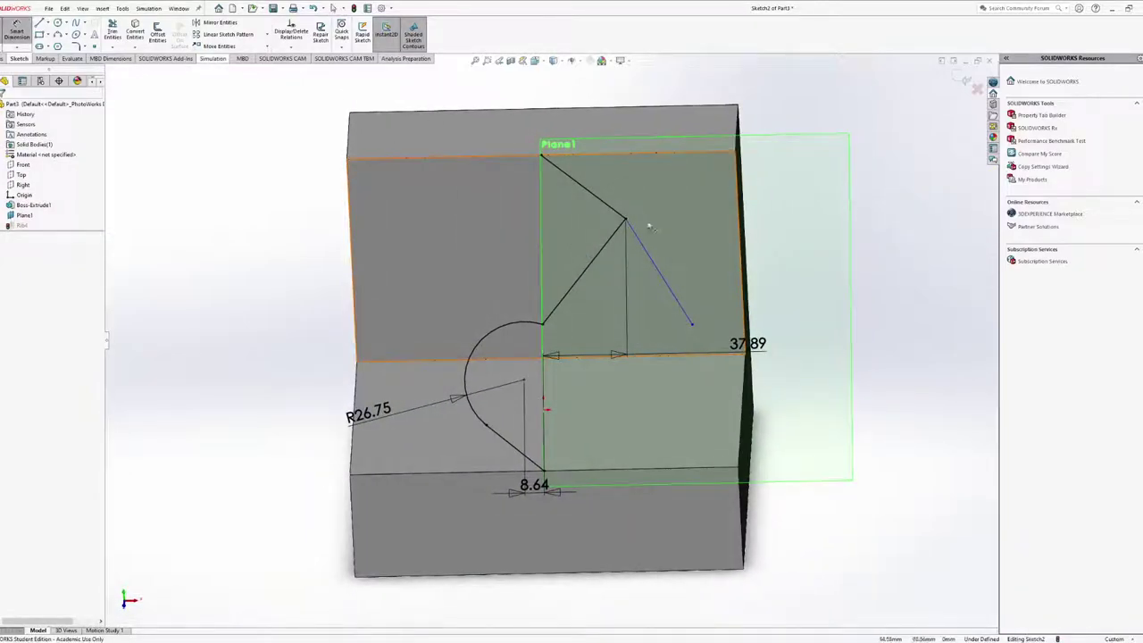
click(668, 284)
click(684, 259)
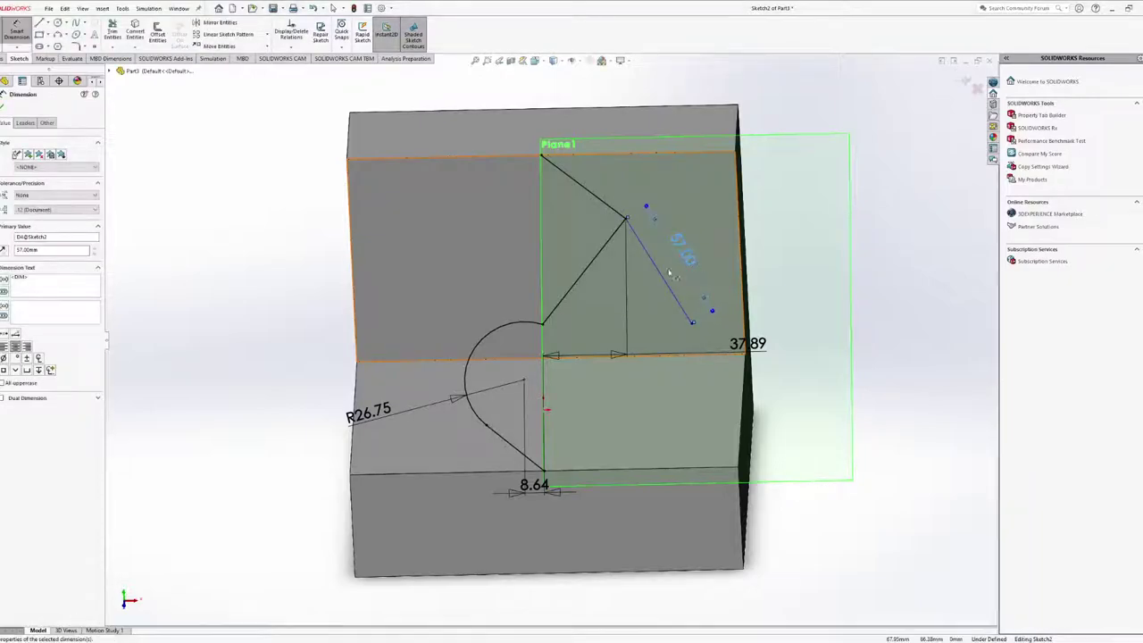
Dimension the new line at 69° to the vertical line and exit the sketch
click(653, 258)
click(626, 261)
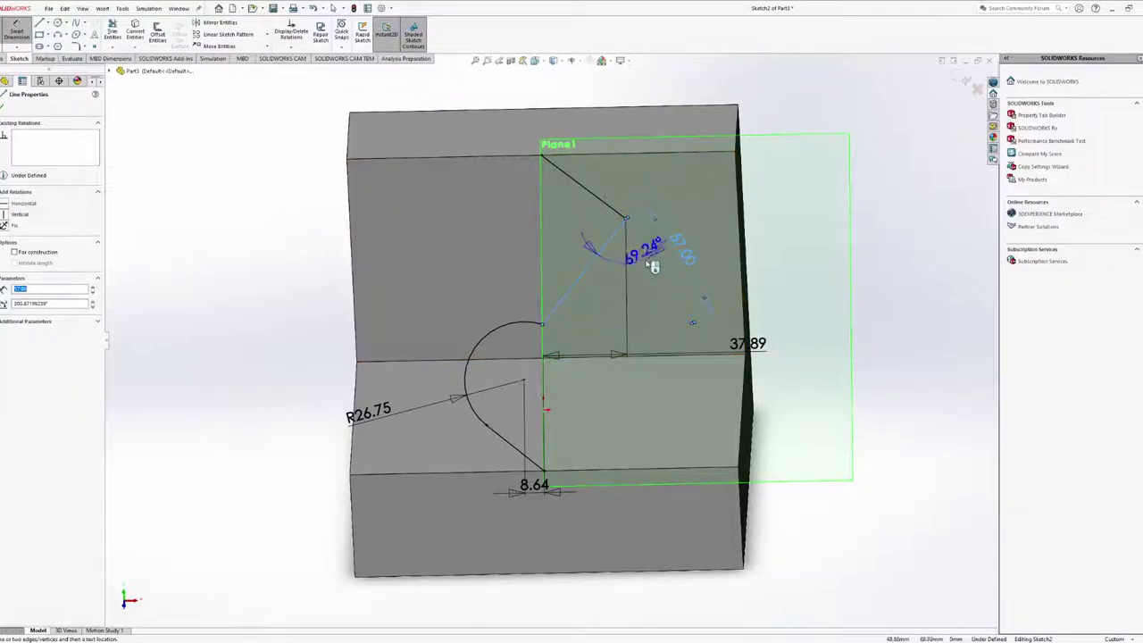
click(638, 279)
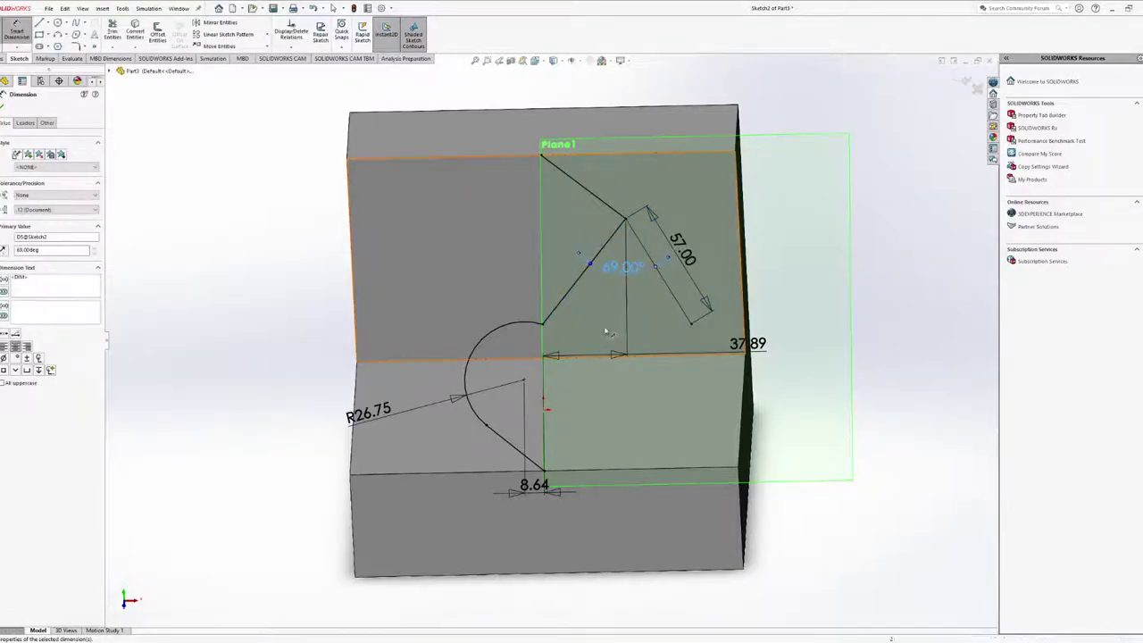
click(905, 248)
middle_drag(905, 248, 853, 317)
drag(614, 263, 573, 256)
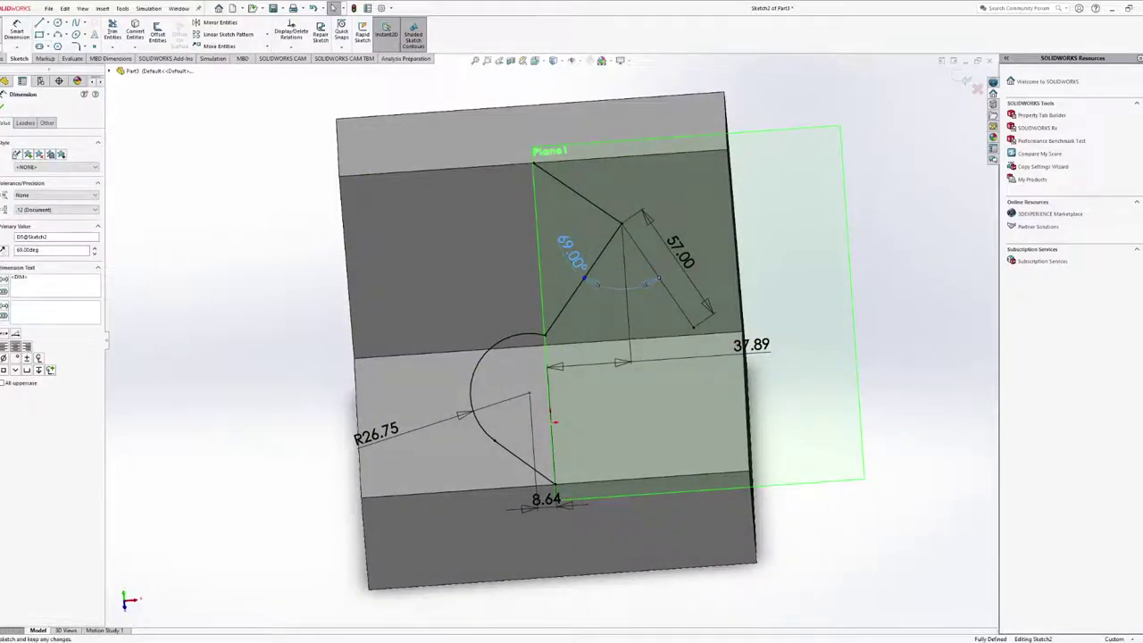
key(Escape)
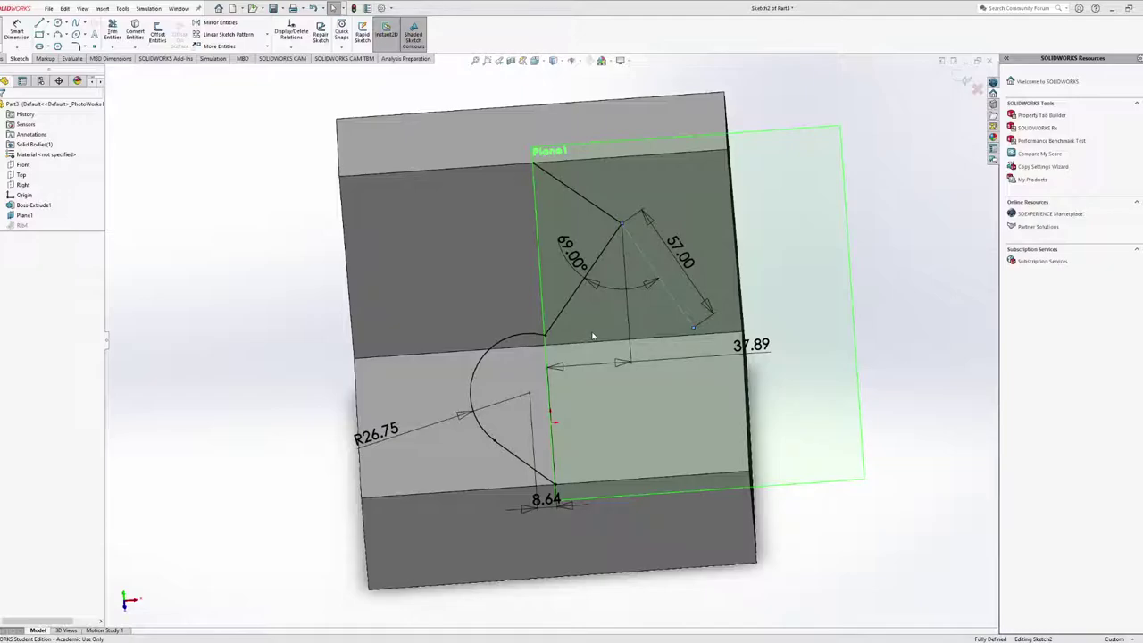
key(ctrl+8)
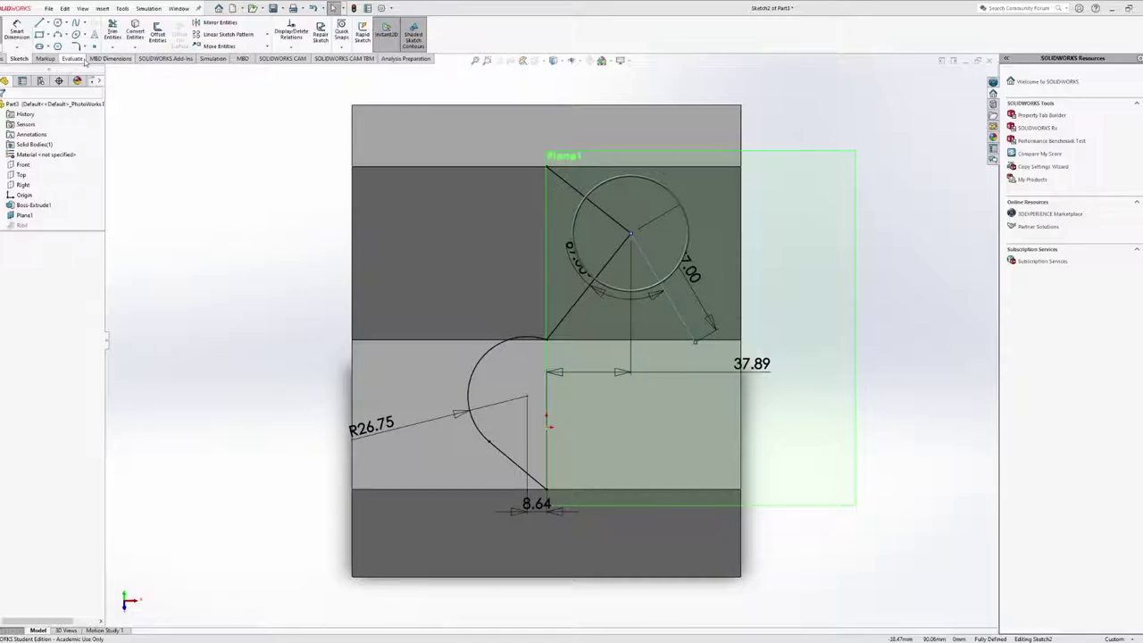
mouse_move(706, 303)
middle_down()
mouse_move(720, 282)
mouse_move(687, 300)
middle_up()
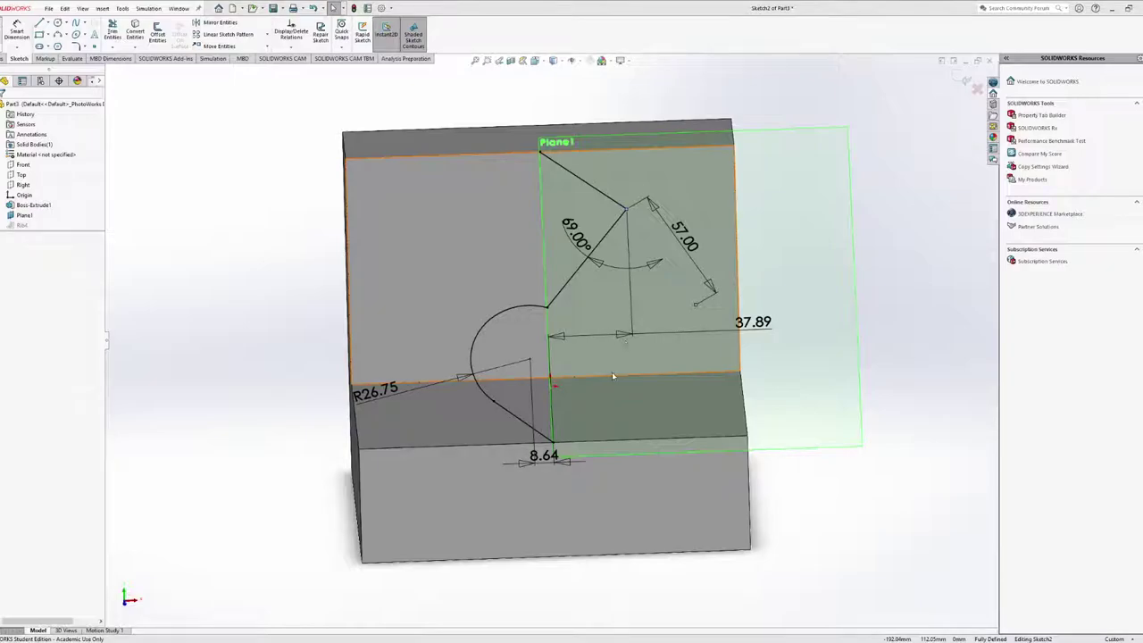
click(353, 8)
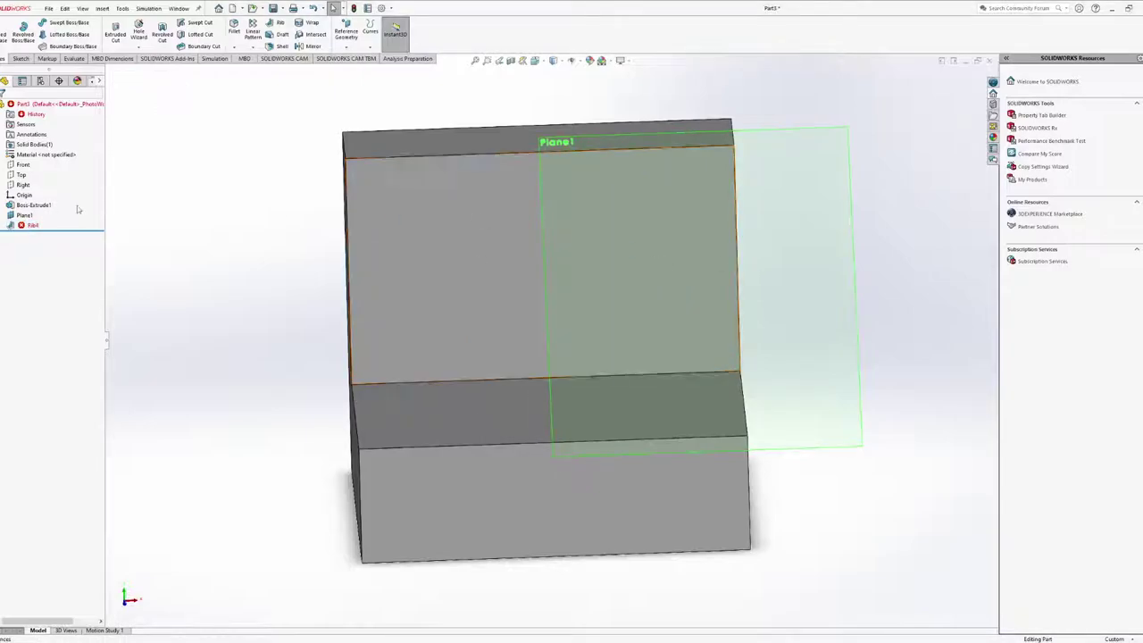
Open Sketch2 under Rib1 and delete the added 57.00 line
click(10, 225)
click(40, 235)
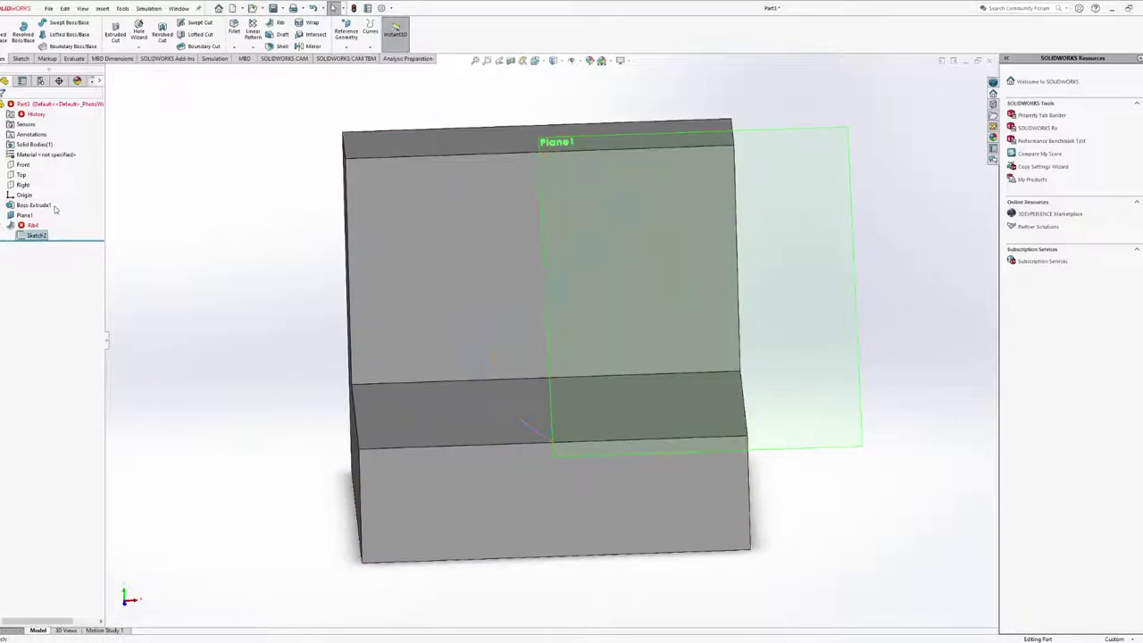
click(57, 211)
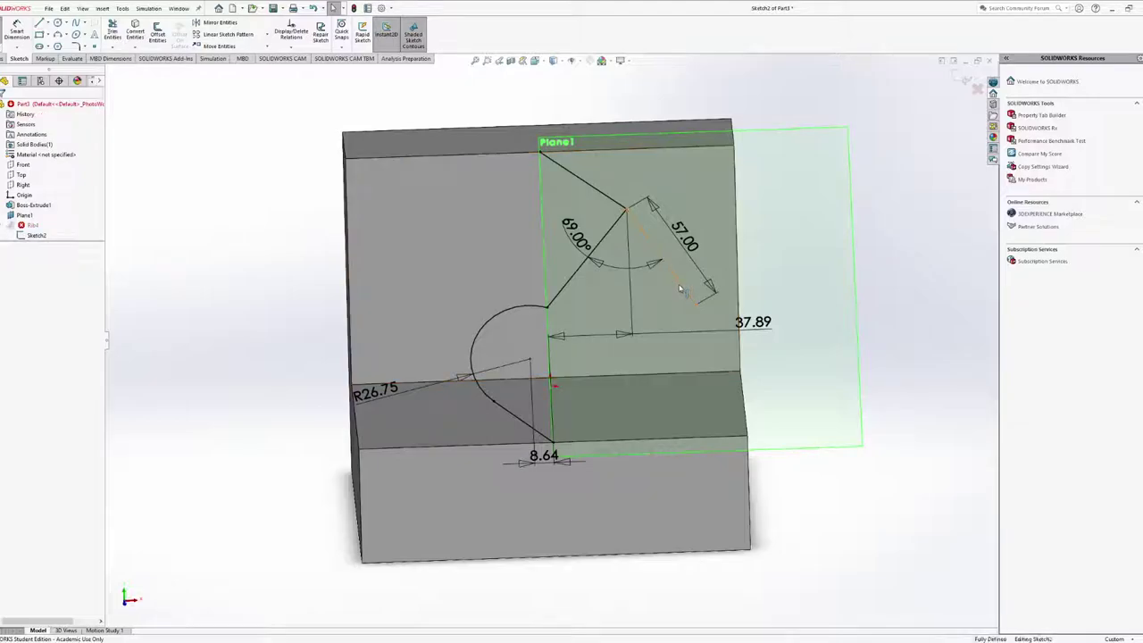
click(679, 284)
key(Delete)
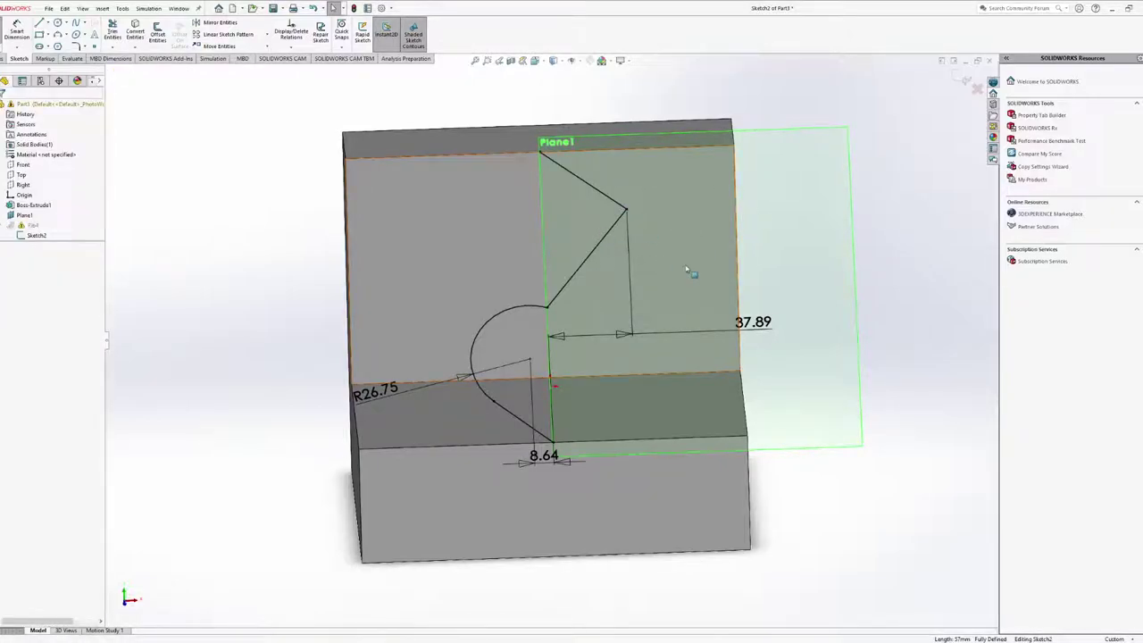
Exit the sketch to rebuild Rib1, then reopen Sketch2 for editing
key(ctrl+8)
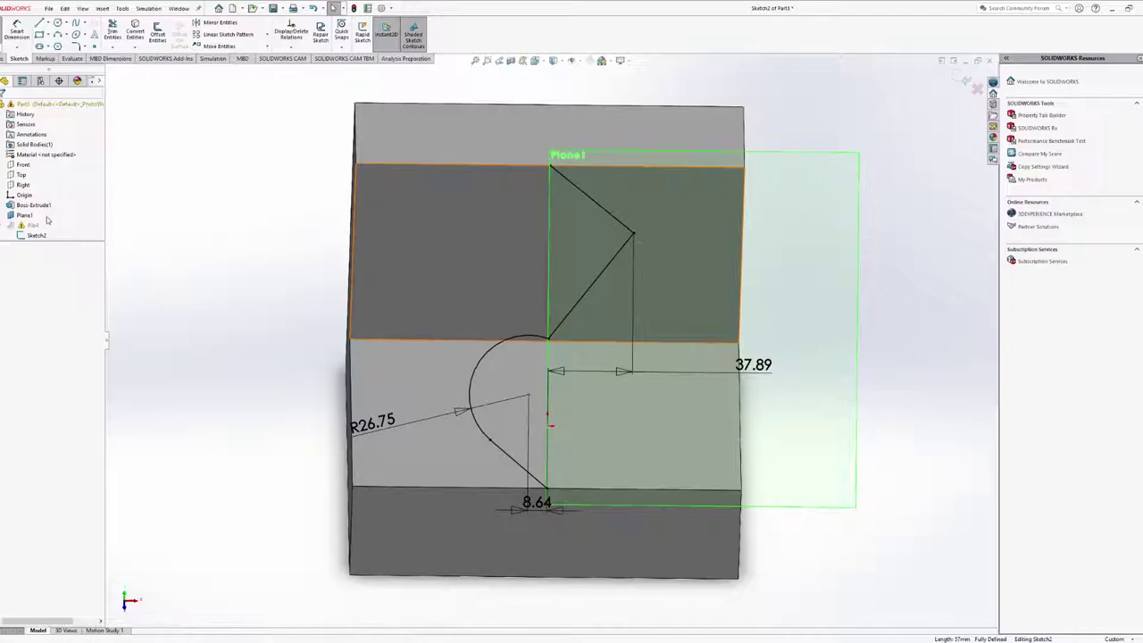
key(ctrl+b)
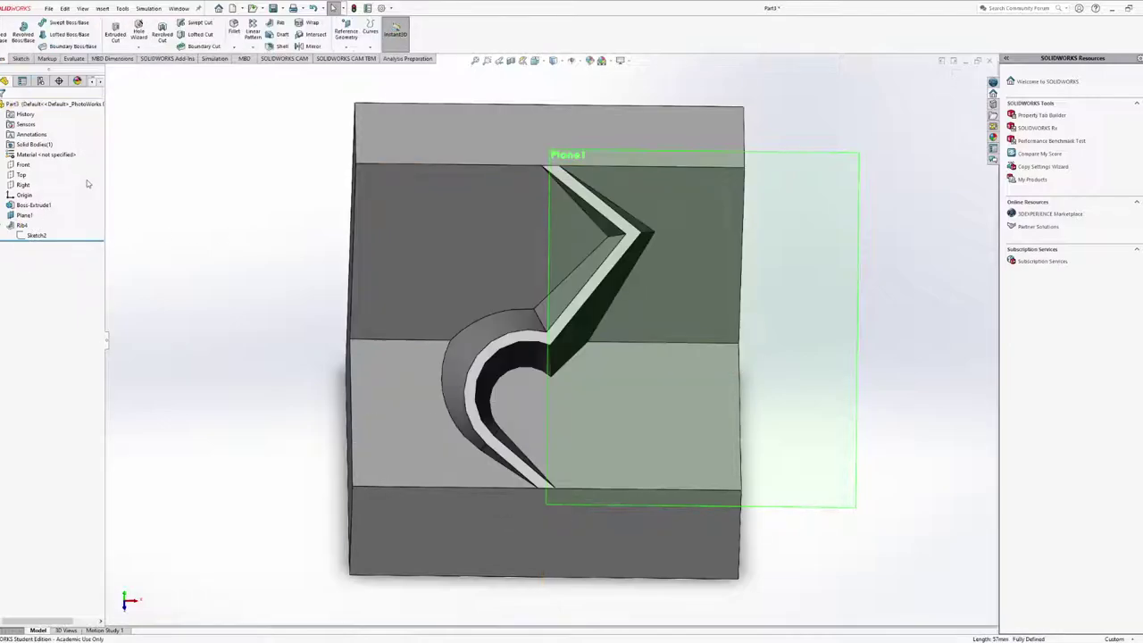
middle_drag(438, 286, 522, 281)
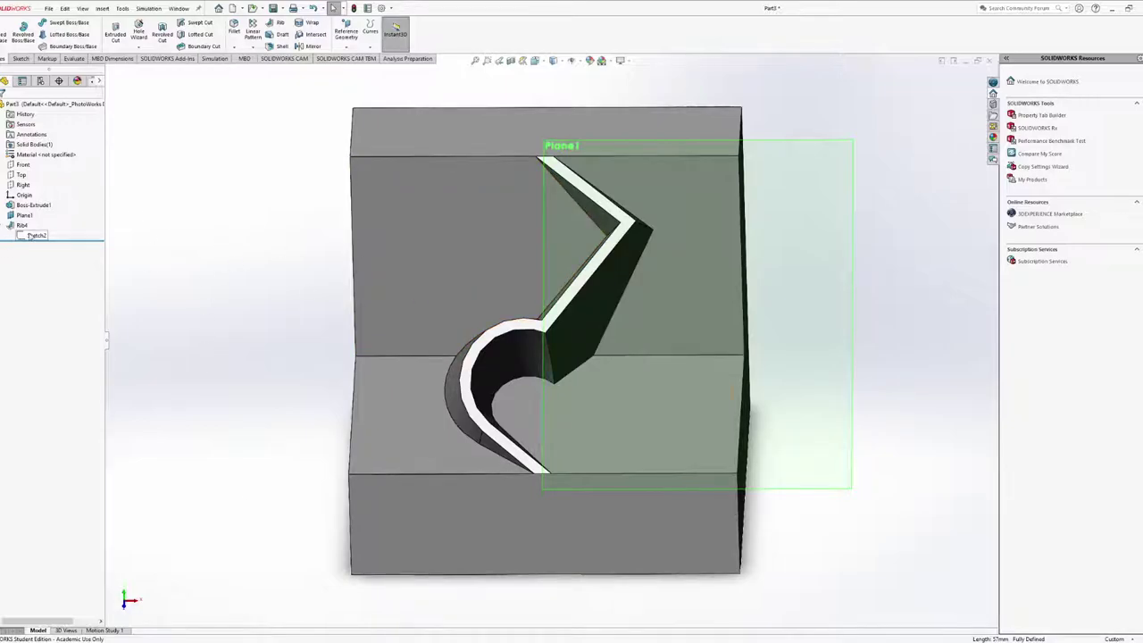
click(33, 235)
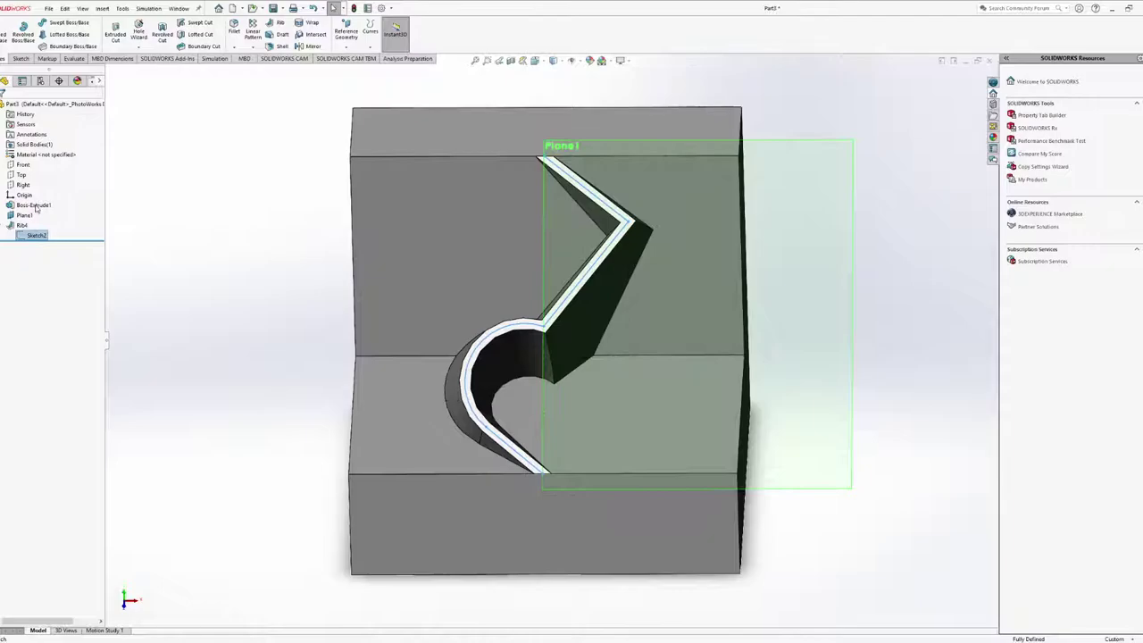
click(36, 211)
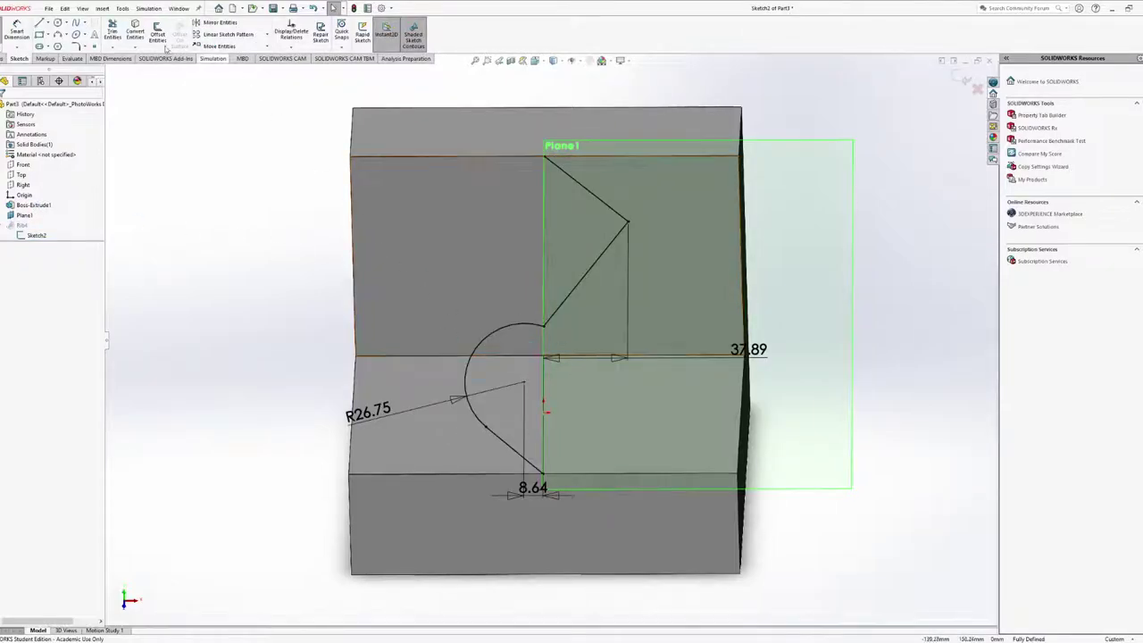
Delete the old rib profile and draw a circle centred on the origin
mouse_move(391, 129)
mouse_down()
mouse_move(760, 510)
mouse_move(813, 536)
mouse_up()
key(Delete)
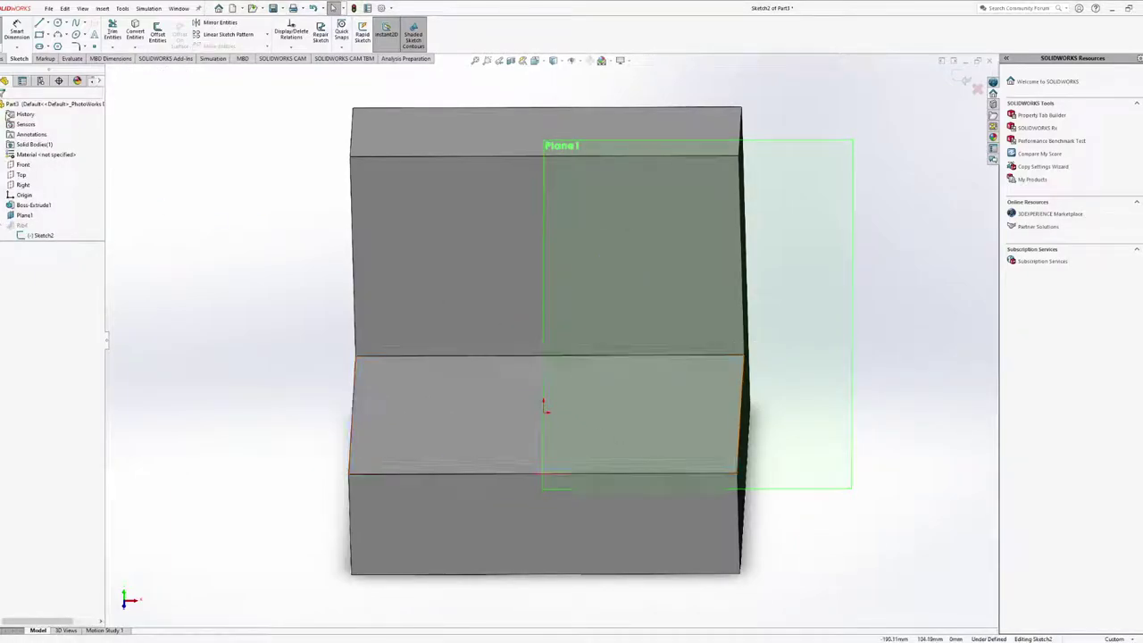
click(57, 22)
key(ctrl+8)
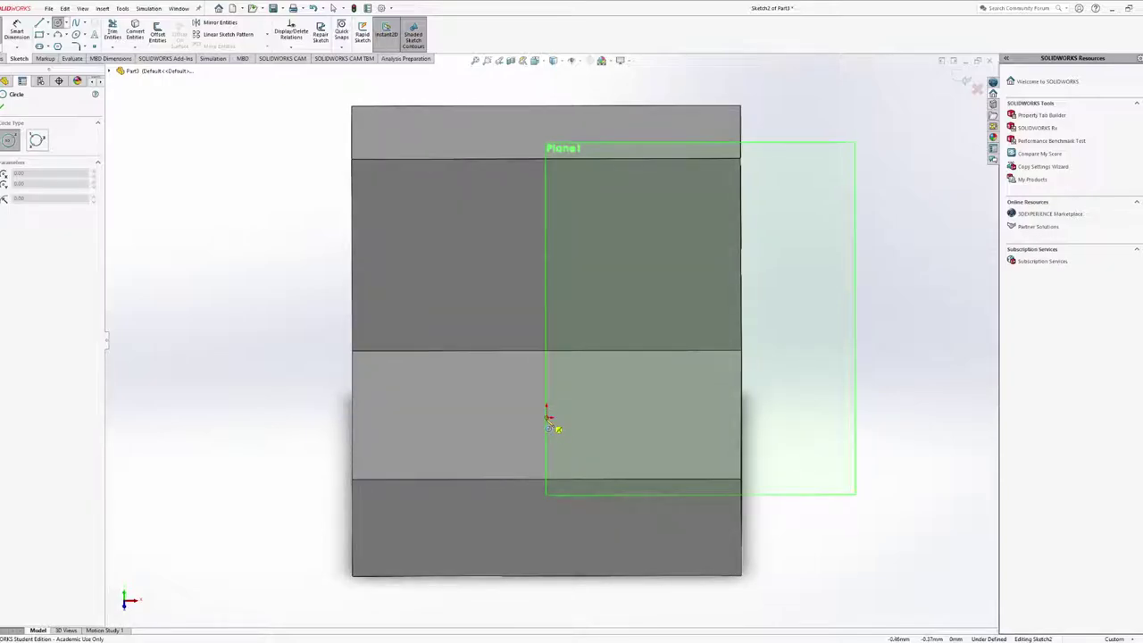
click(548, 416)
click(548, 445)
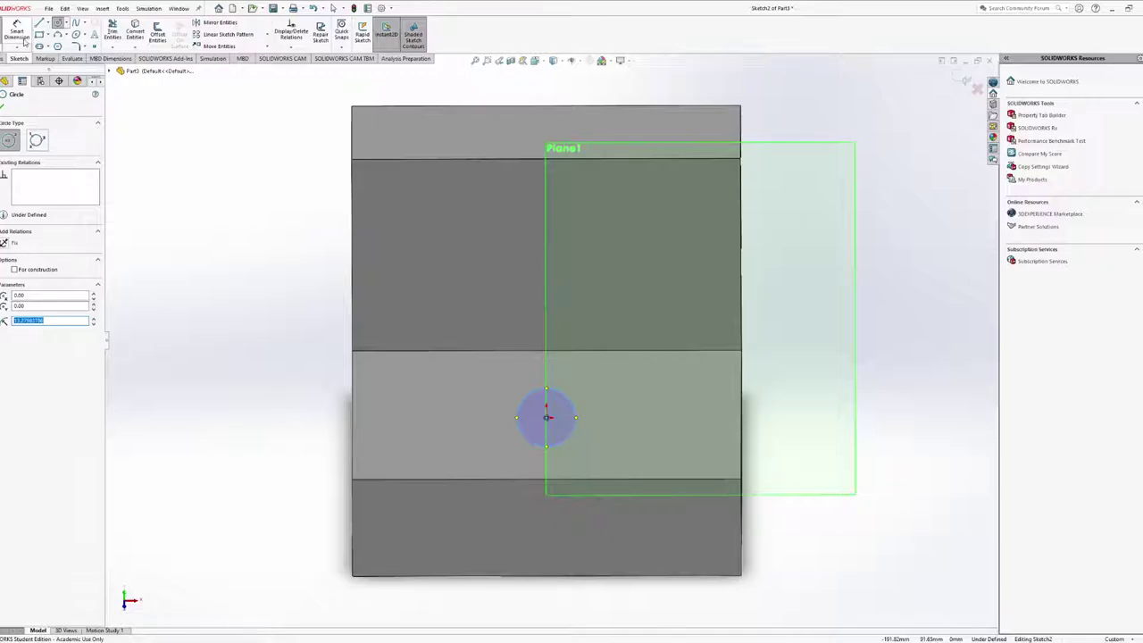
Dimension the circle's diameter to 26 mm
click(16, 29)
click(533, 449)
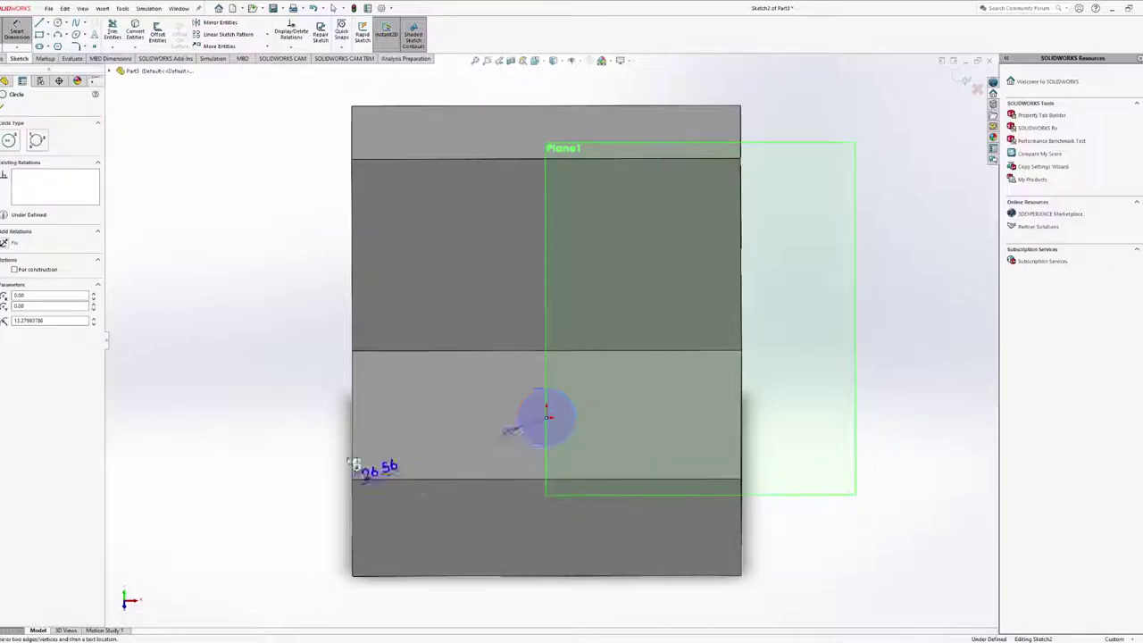
click(344, 347)
text(26)
key(Return)
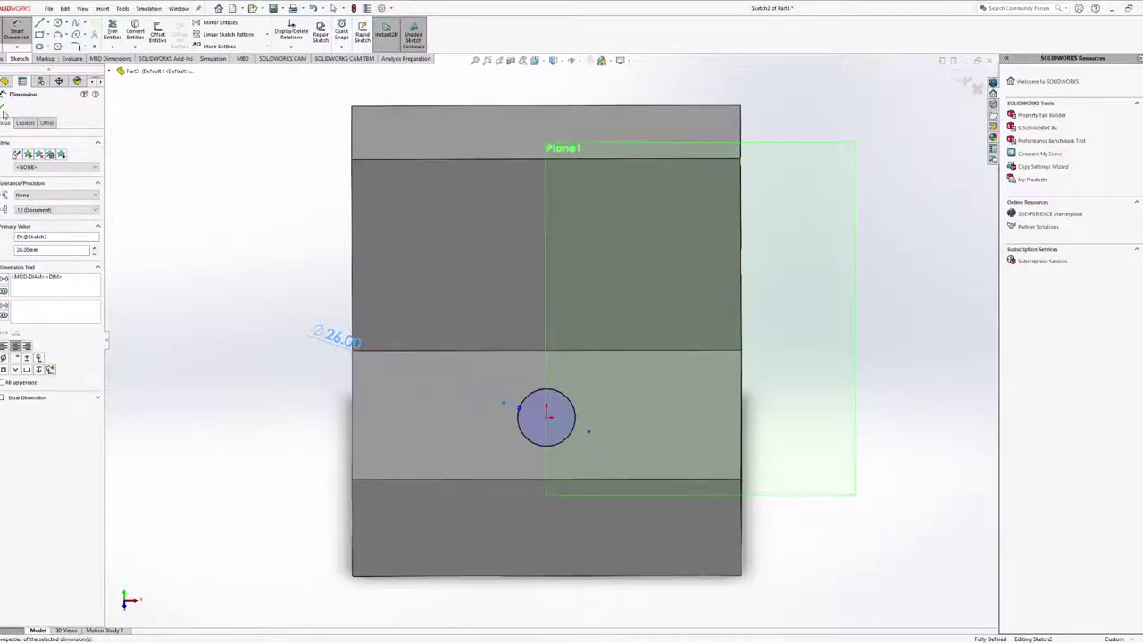
Add a vertical line from the circle centre to the block's top edge and rebuild the rib
click(39, 22)
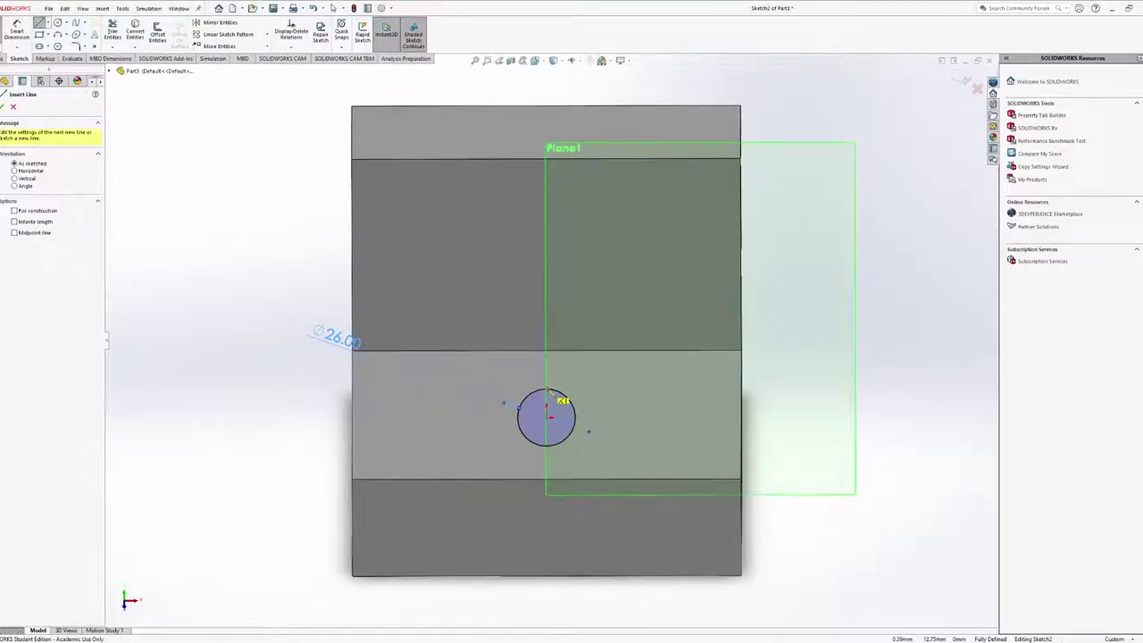
click(546, 417)
click(546, 159)
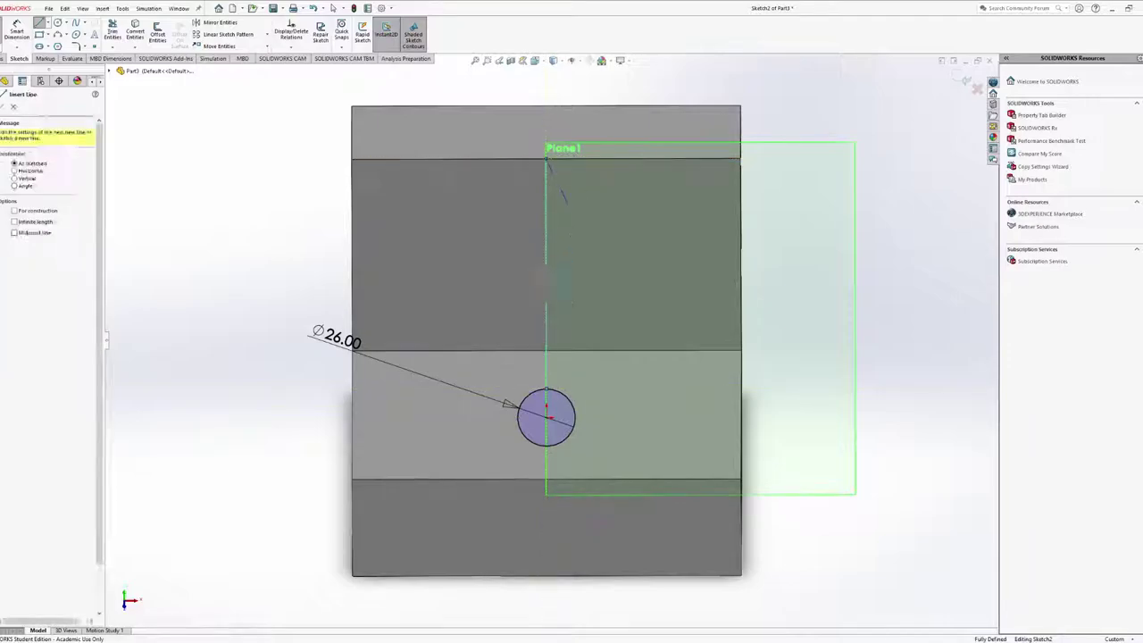
key(Escape)
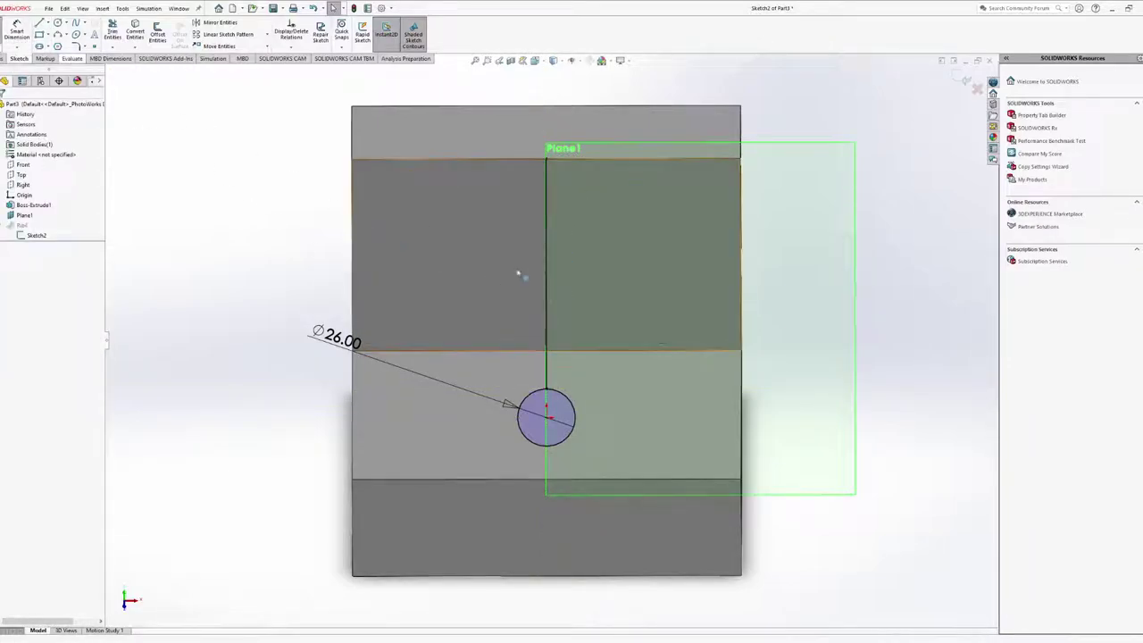
mouse_move(524, 273)
middle_down()
mouse_move(759, 307)
mouse_move(742, 321)
middle_up()
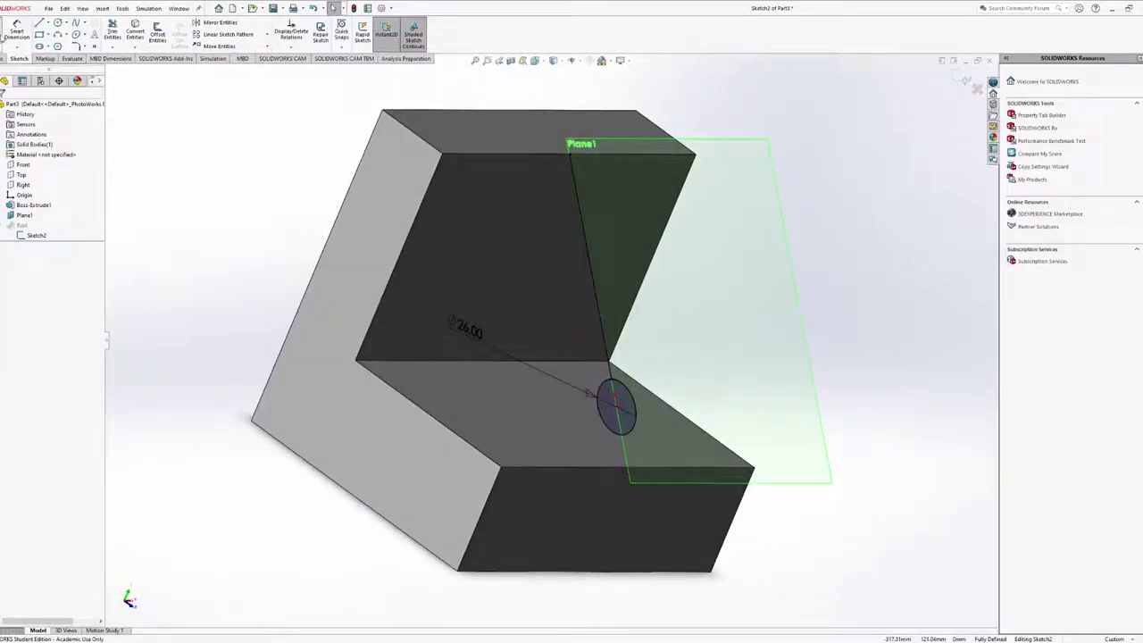
click(3, 39)
mouse_move(518, 276)
middle_down()
mouse_move(571, 268)
mouse_move(482, 284)
mouse_move(536, 277)
mouse_move(521, 278)
mouse_move(528, 268)
middle_up()
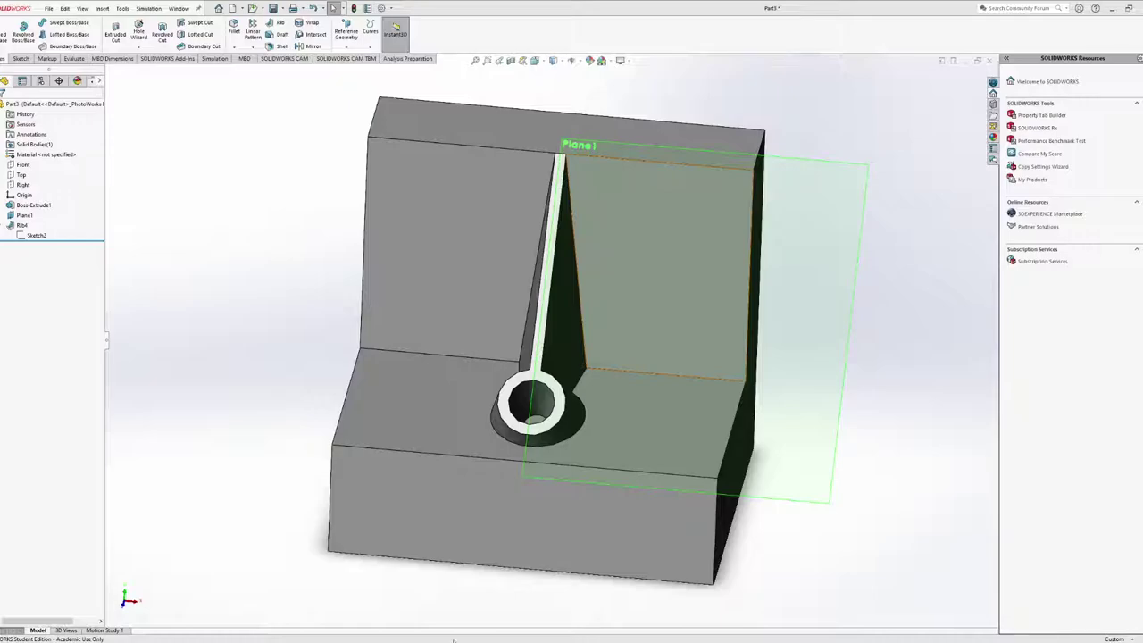
middle_drag(605, 402, 463, 505)
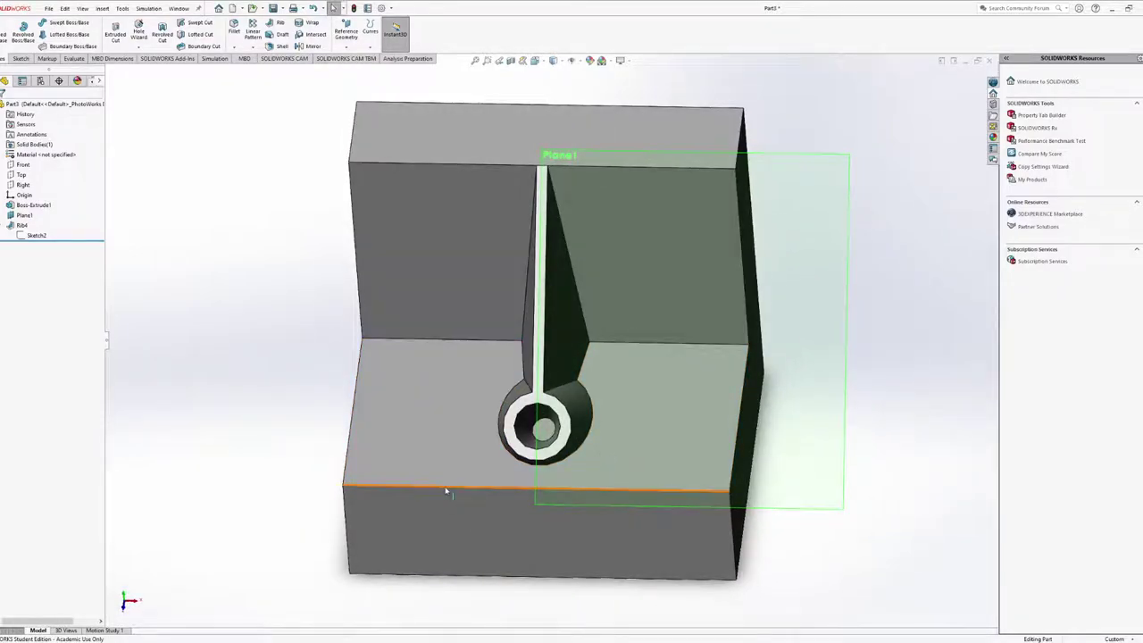
click(449, 483)
click(315, 453)
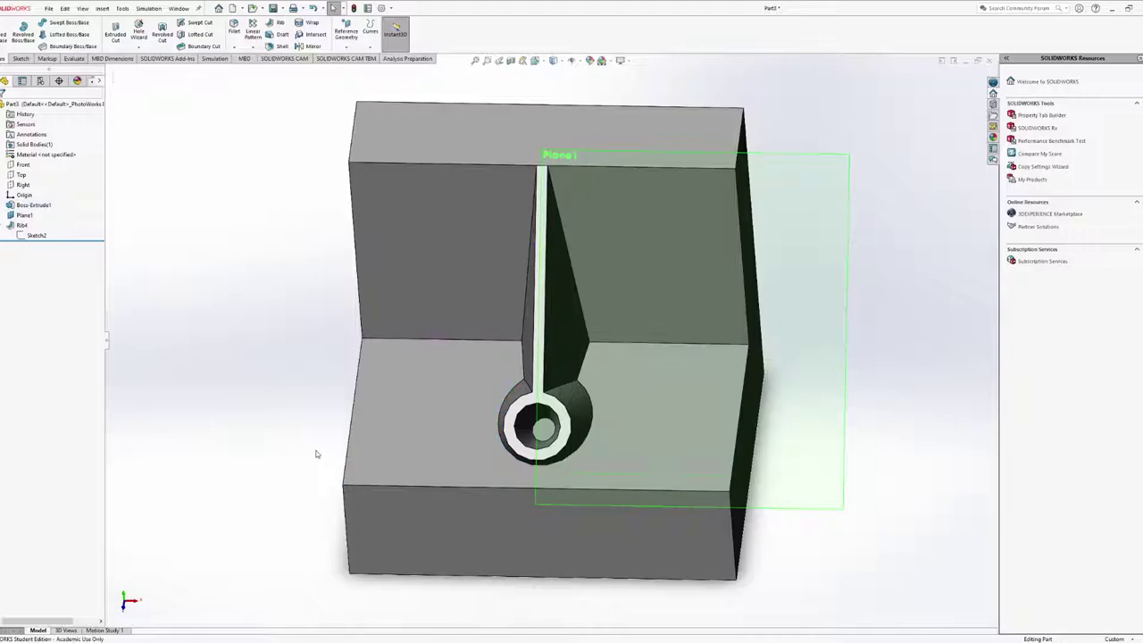
key(ctrl+1)
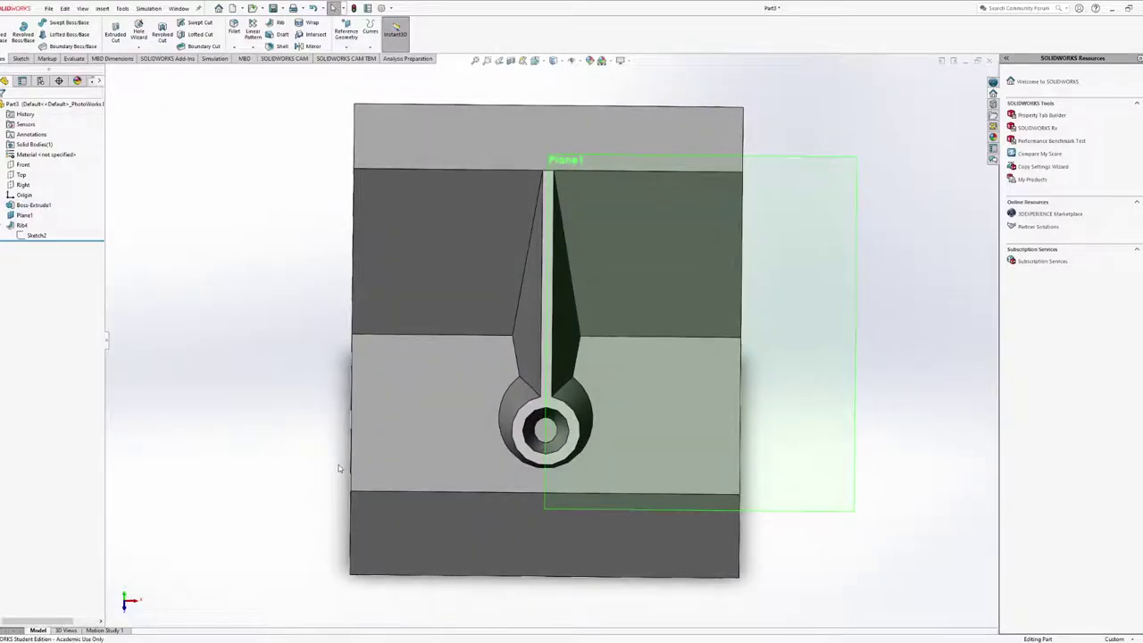
middle_drag(328, 469, 473, 416)
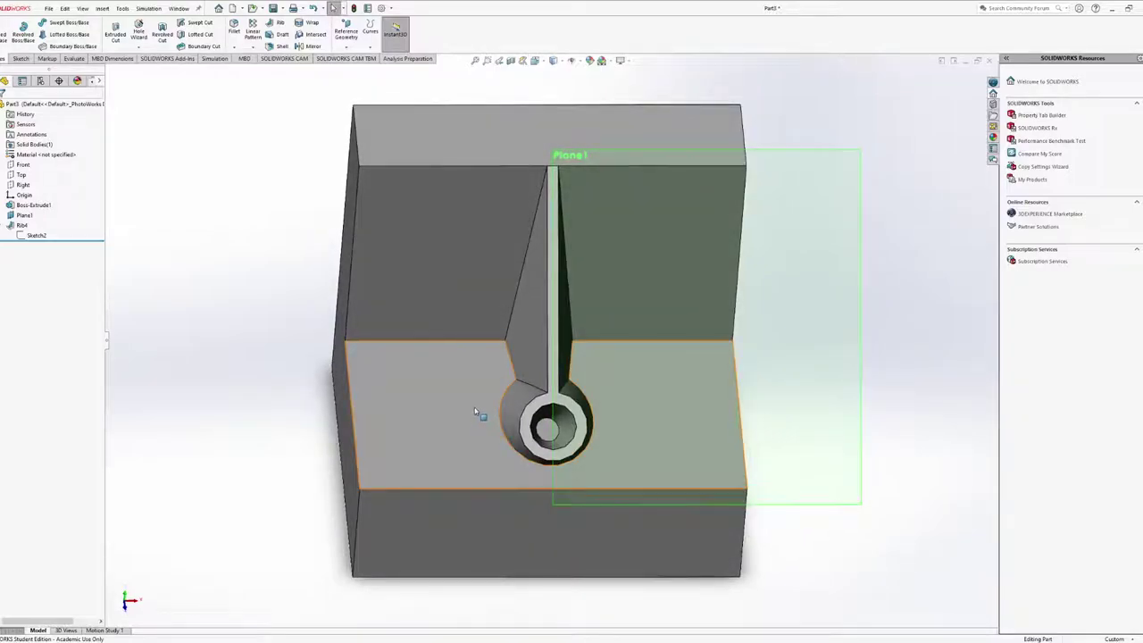
middle_drag(472, 405, 464, 387)
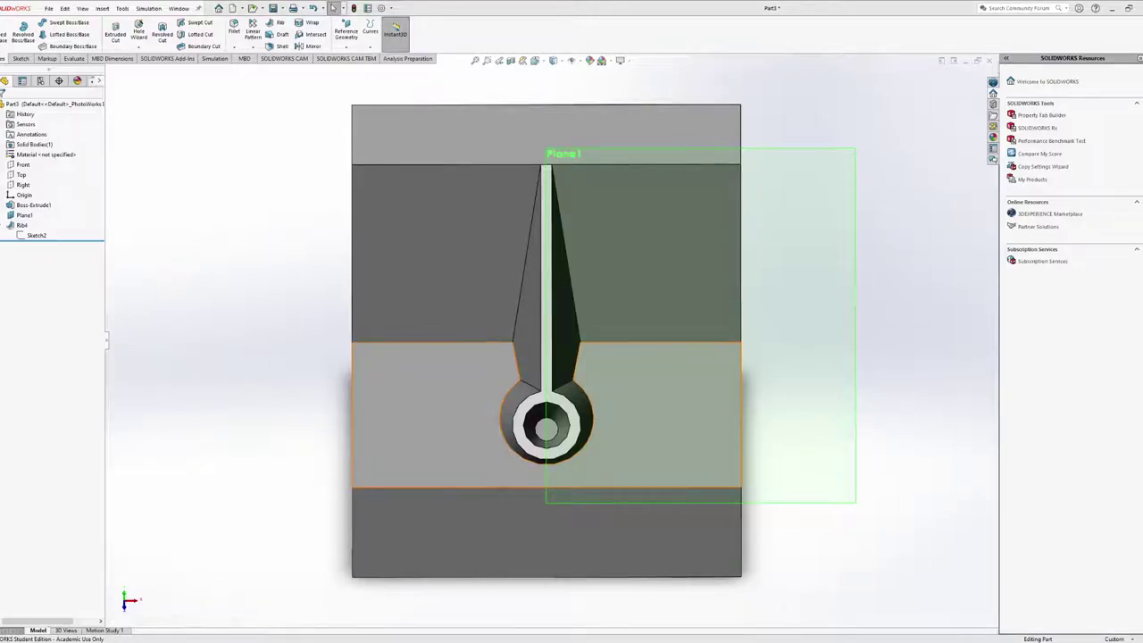
mouse_move(622, 376)
middle_down()
mouse_move(607, 363)
mouse_move(630, 365)
mouse_move(616, 366)
middle_up()
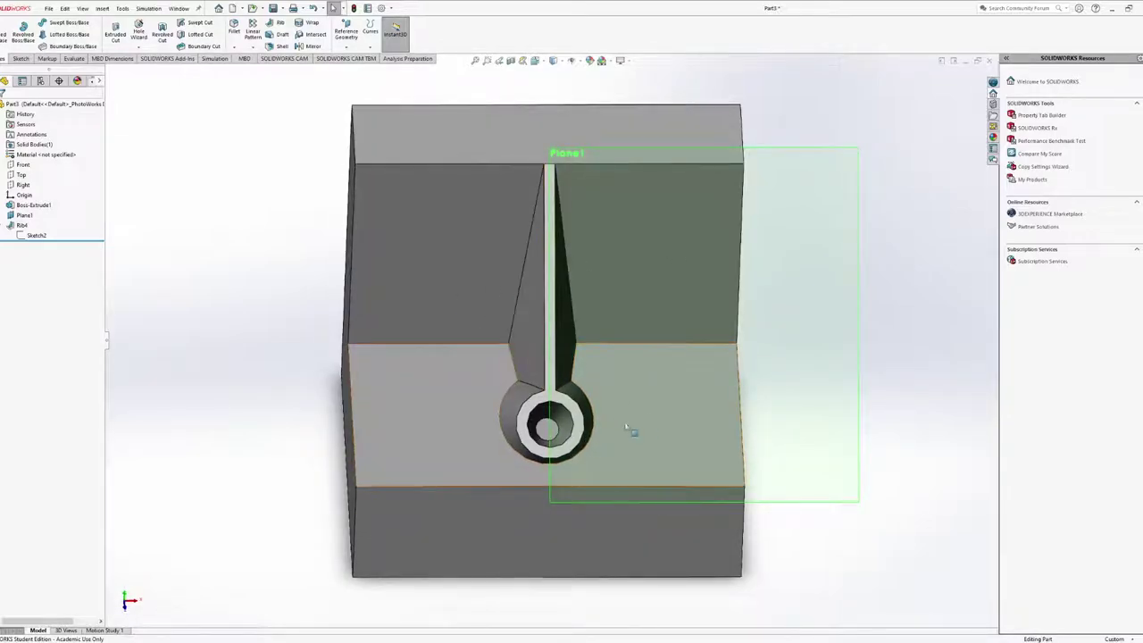
middle_drag(628, 426, 645, 479)
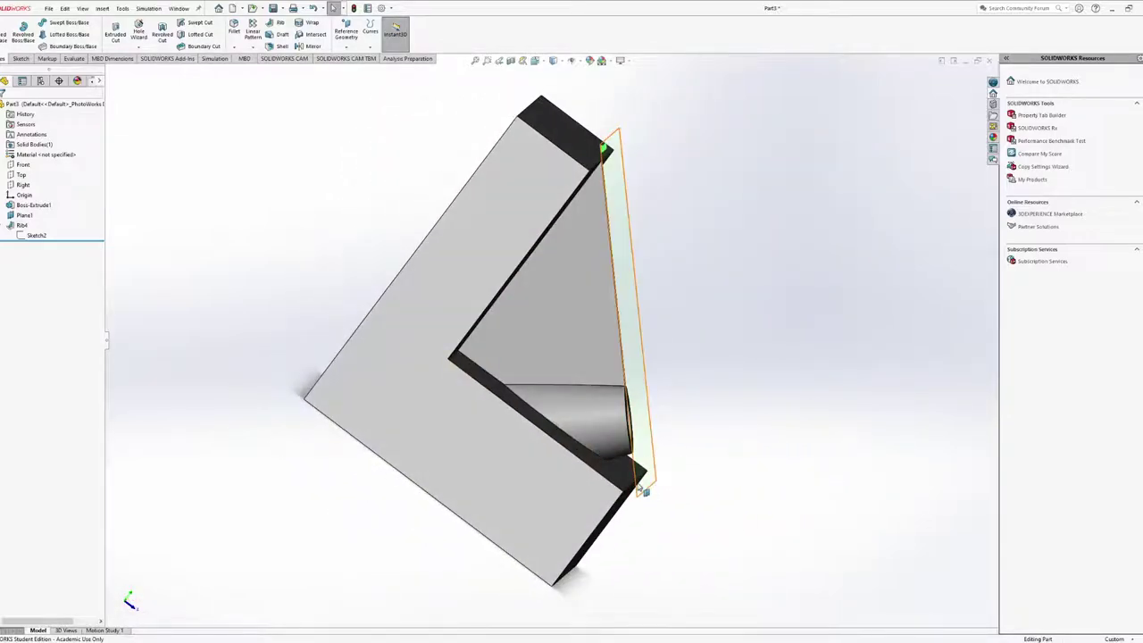
click(643, 490)
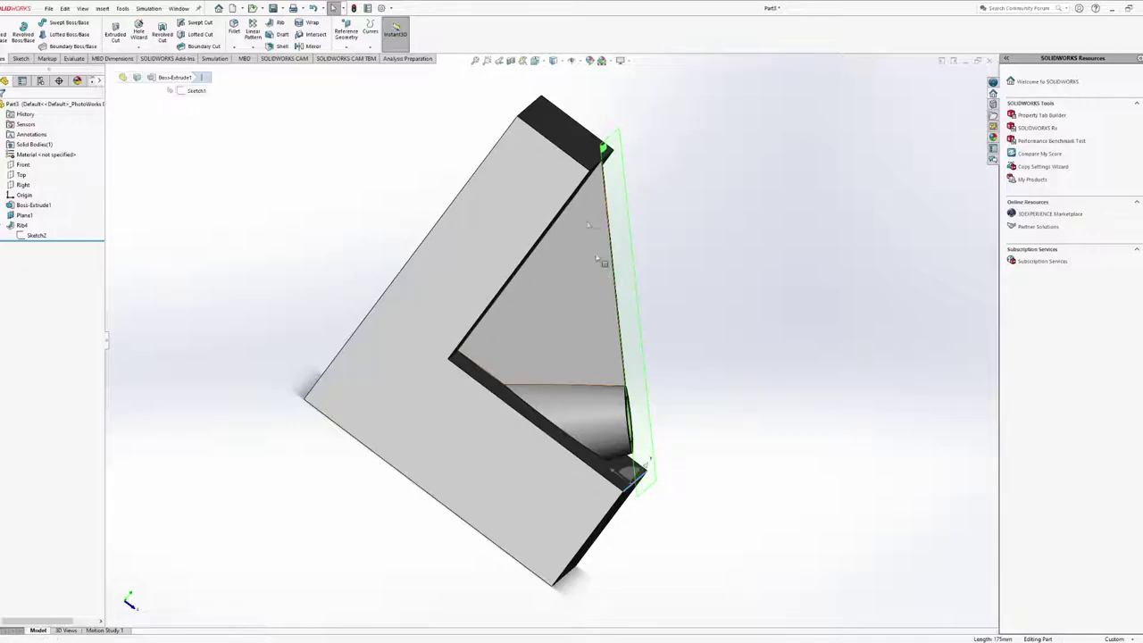
key(ctrl+7)
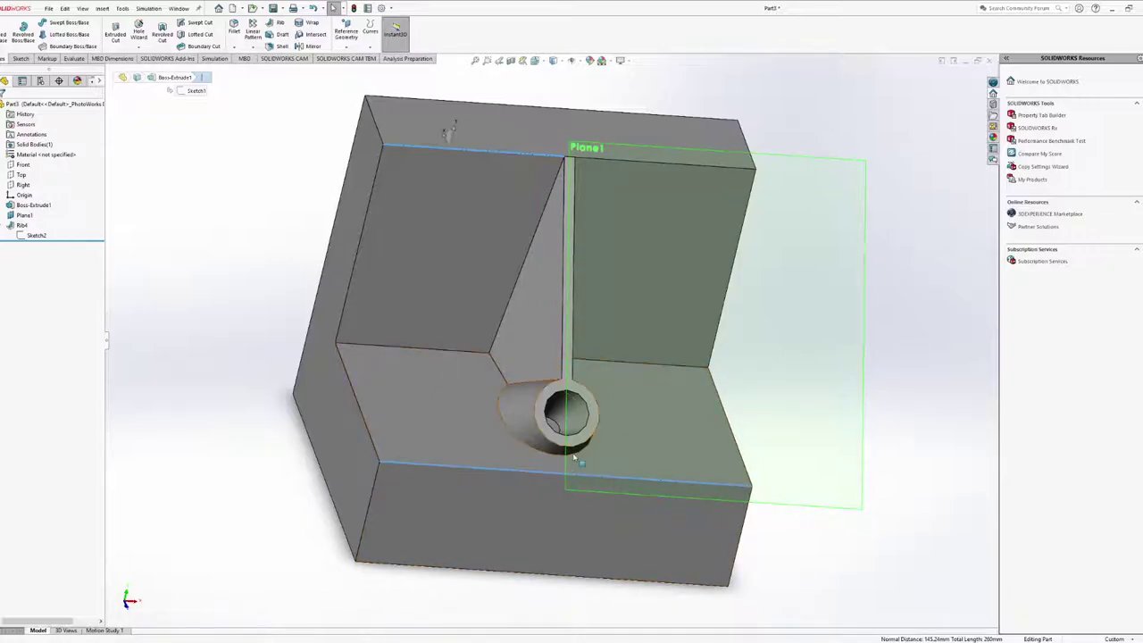
middle_drag(513, 442, 700, 268)
click(594, 482)
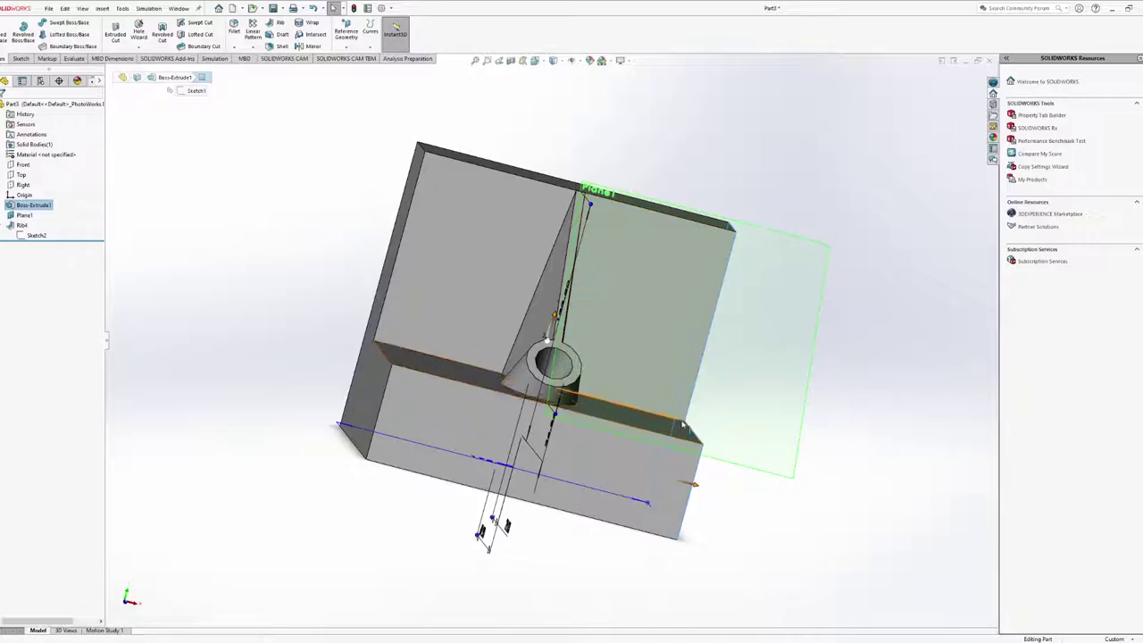
middle_drag(709, 396, 609, 444)
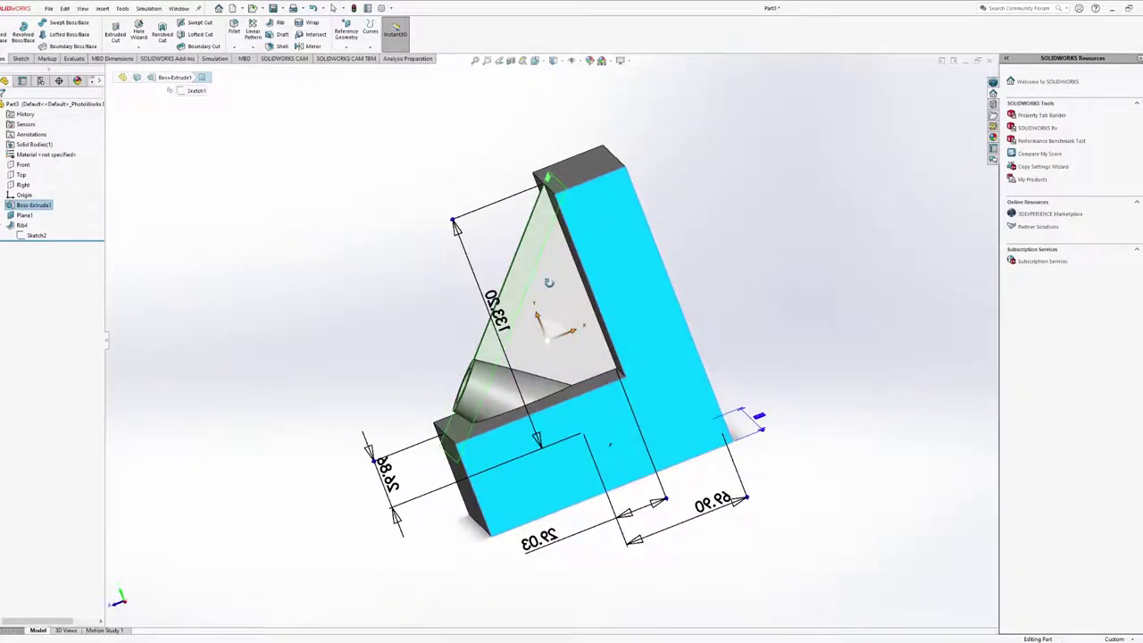
Finish orbiting the part to a new viewing angle
middle_drag(549, 282, 438, 498)
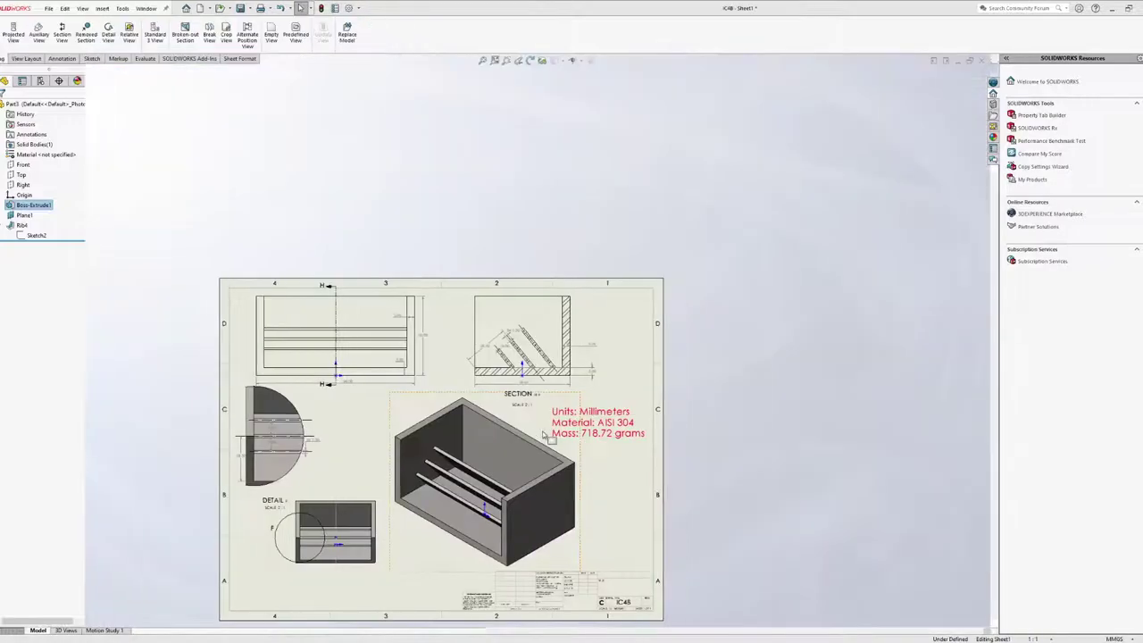
scroll(526, 434, down, 1)
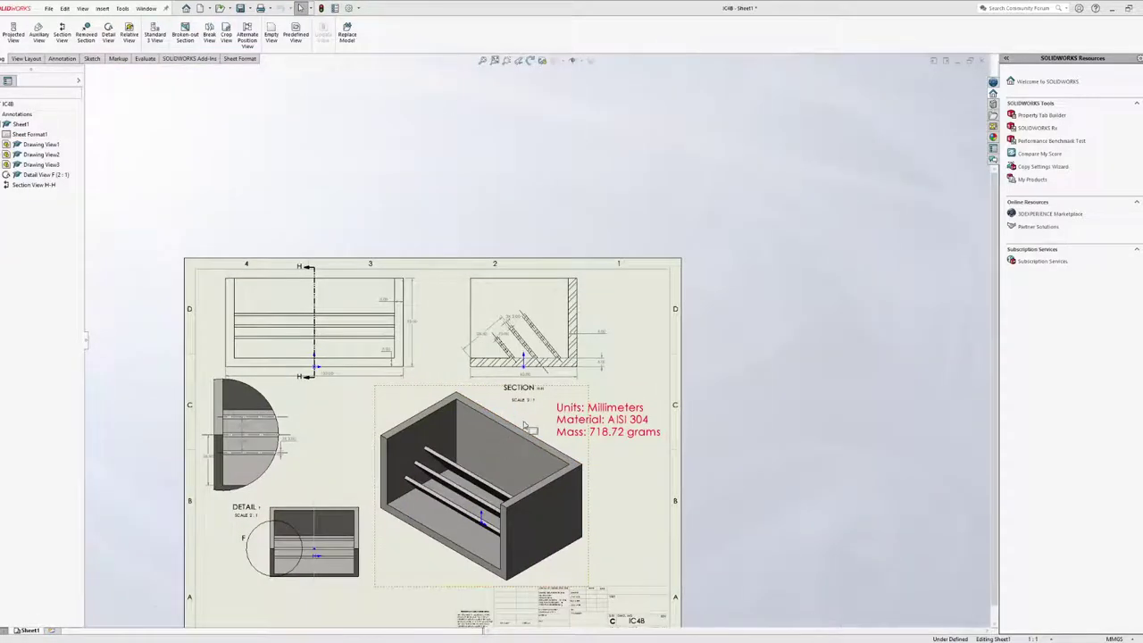
scroll(527, 427, down, 3)
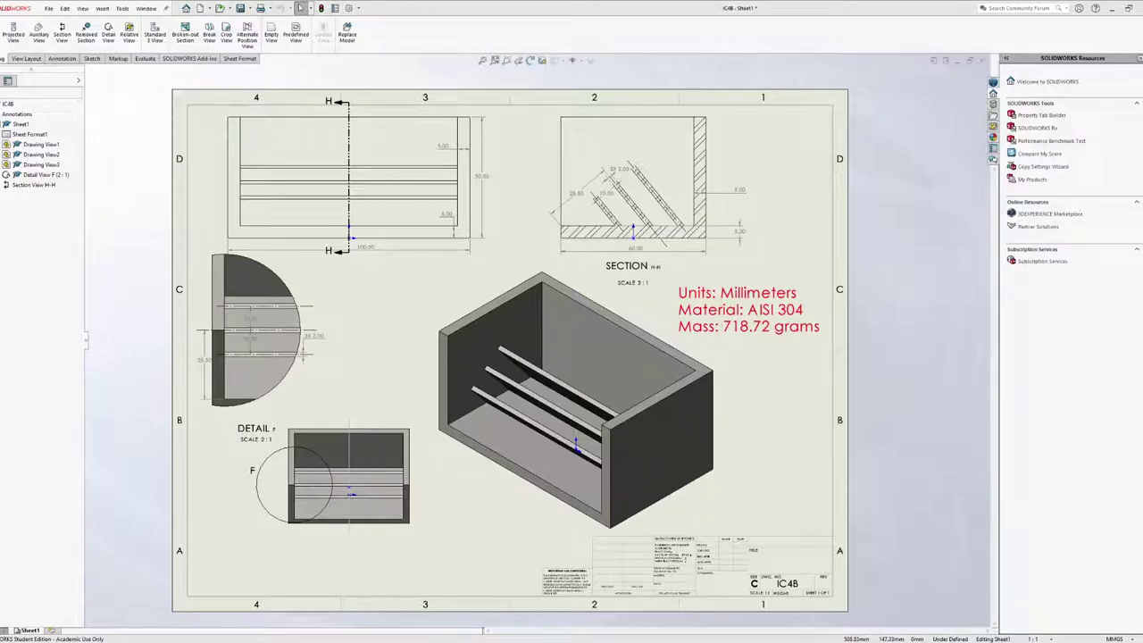
click(790, 216)
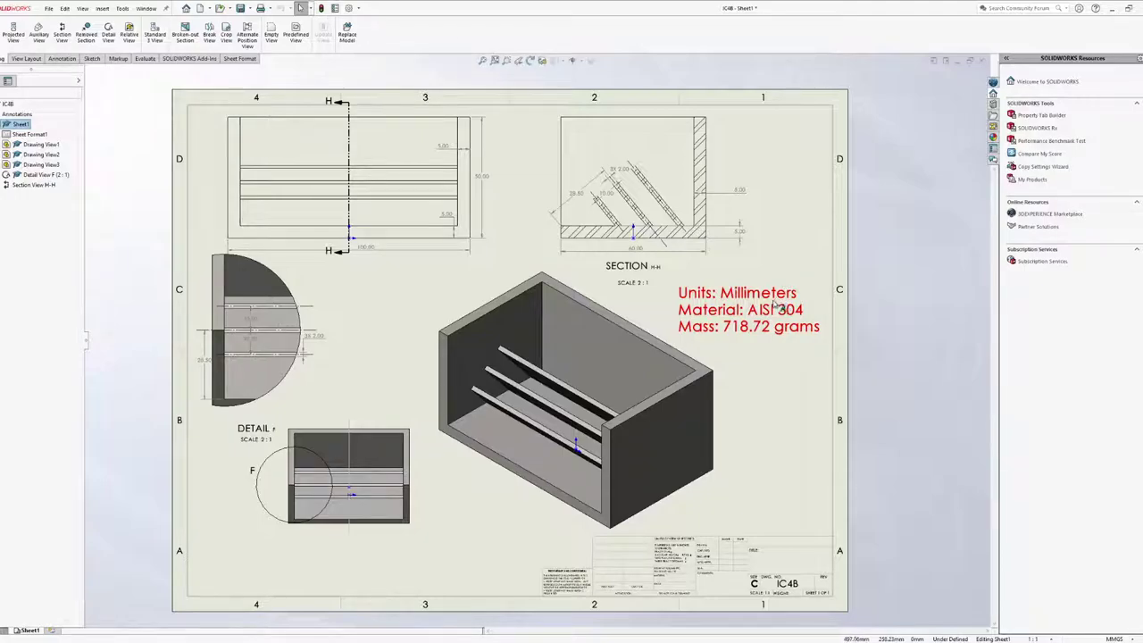
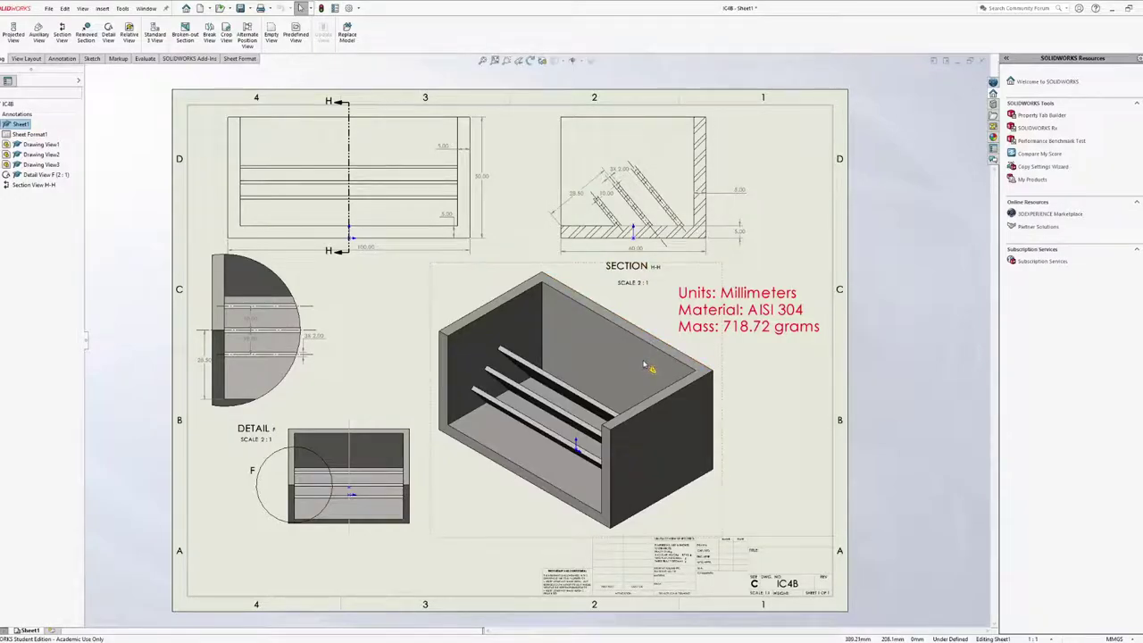
Zoom the view in and back out to look over the block, rib and Plane1
scroll(631, 203, up, 2)
scroll(575, 292, down, 3)
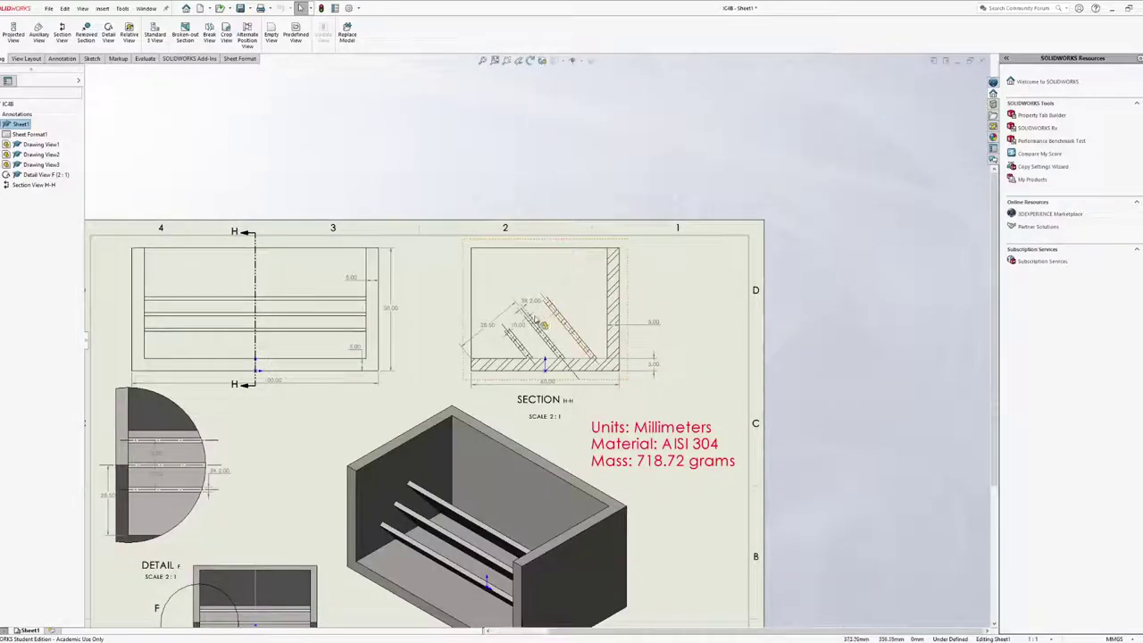
scroll(535, 300, down, 2)
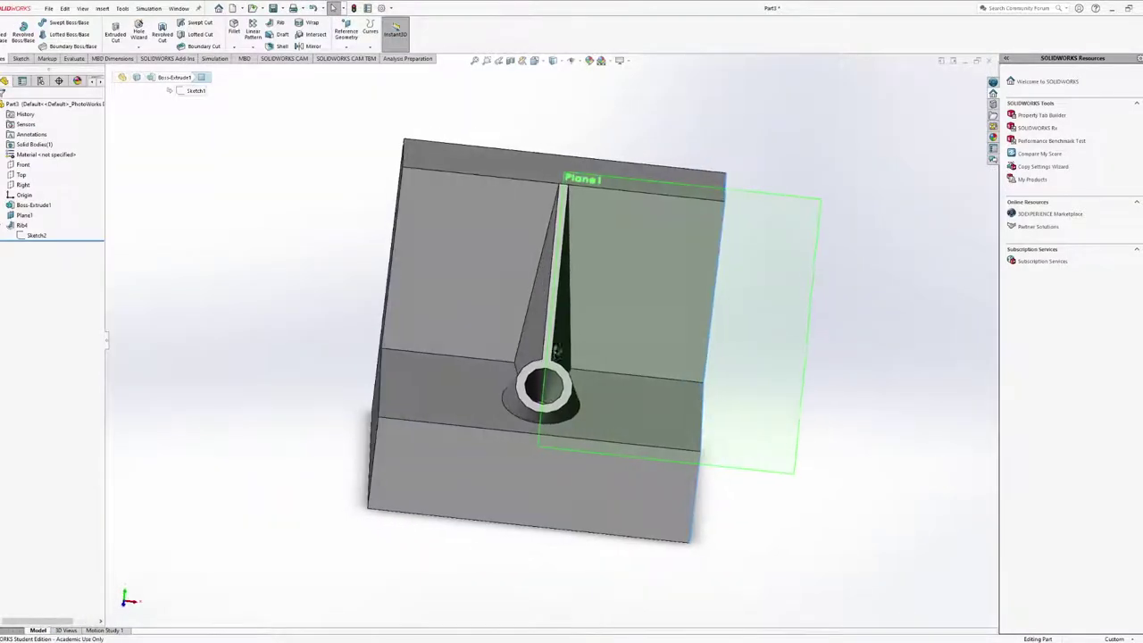
Edit the rib's Sketch2 and start a line at the lower-left block corner, then cancel it
click(37, 234)
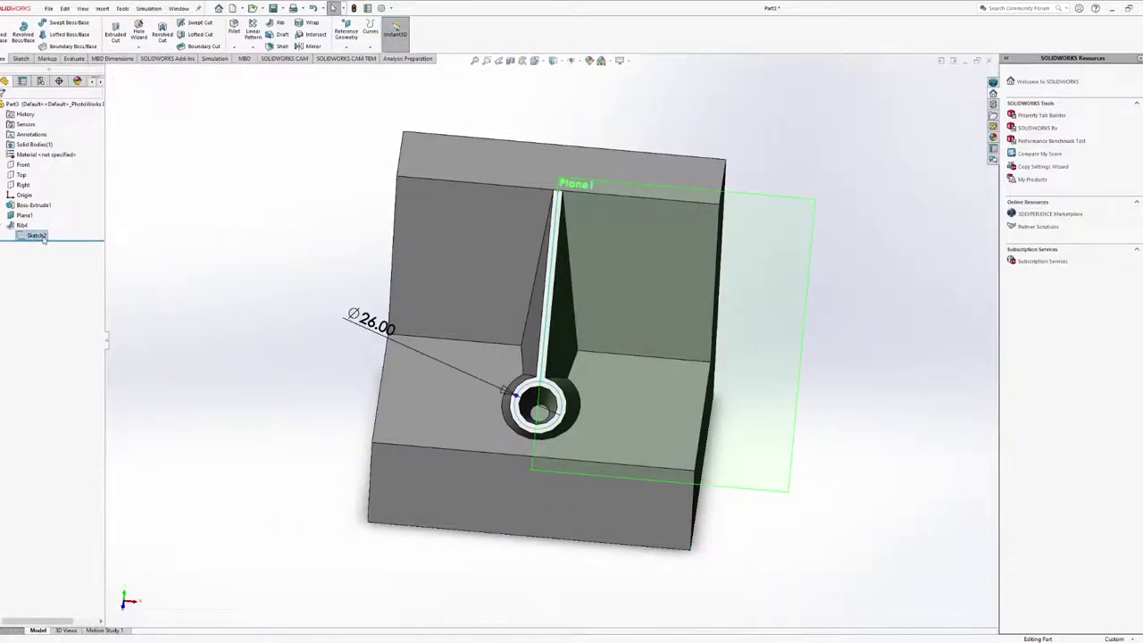
click(50, 217)
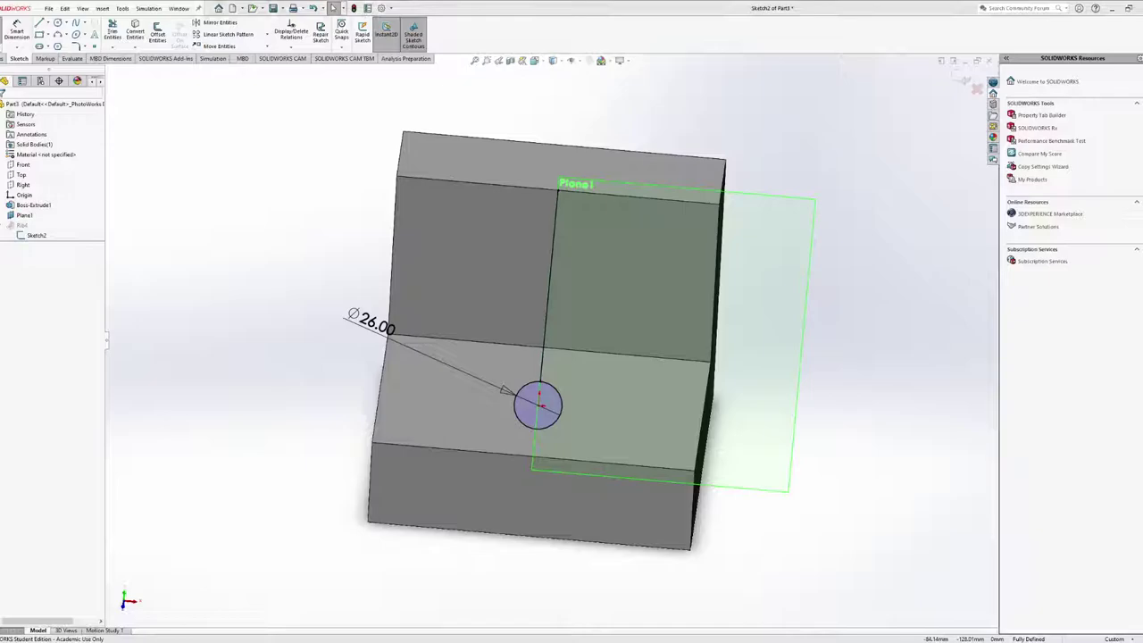
mouse_move(618, 355)
middle_down()
mouse_move(630, 356)
mouse_move(613, 353)
middle_up()
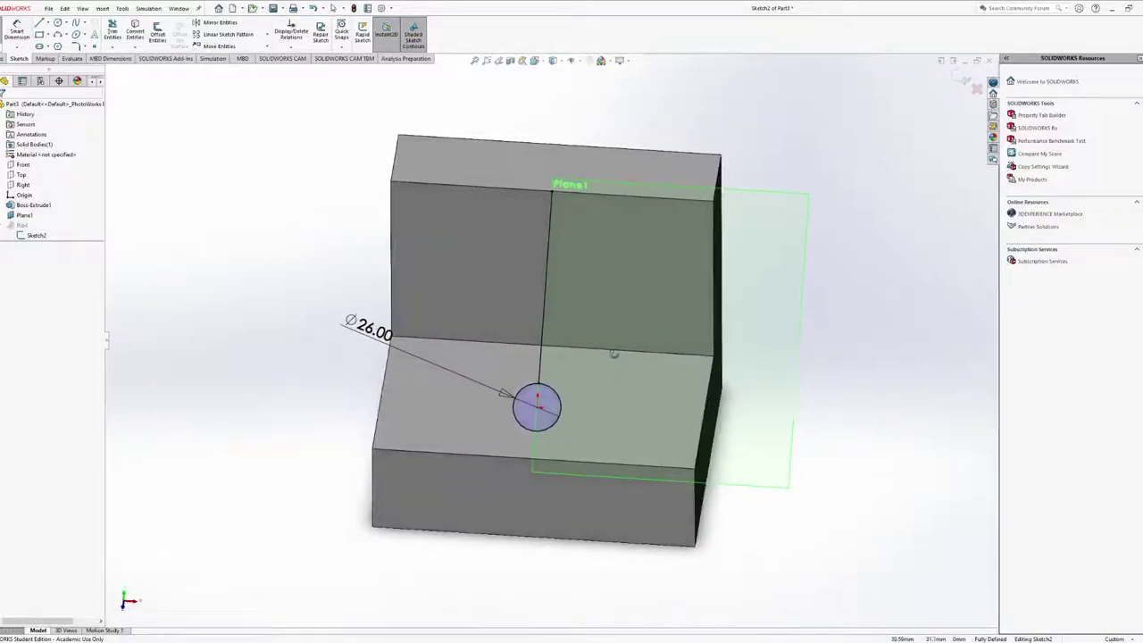
click(39, 23)
click(373, 447)
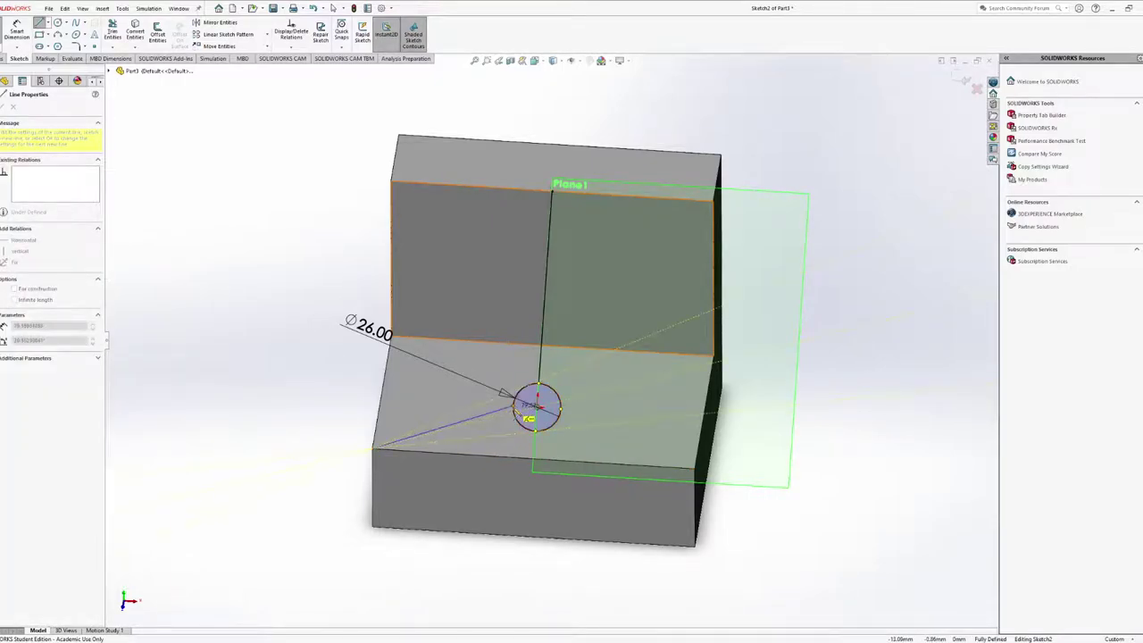
key(Escape)
key(Escape)
mouse_move(416, 327)
middle_down()
mouse_move(375, 323)
mouse_move(419, 323)
middle_up()
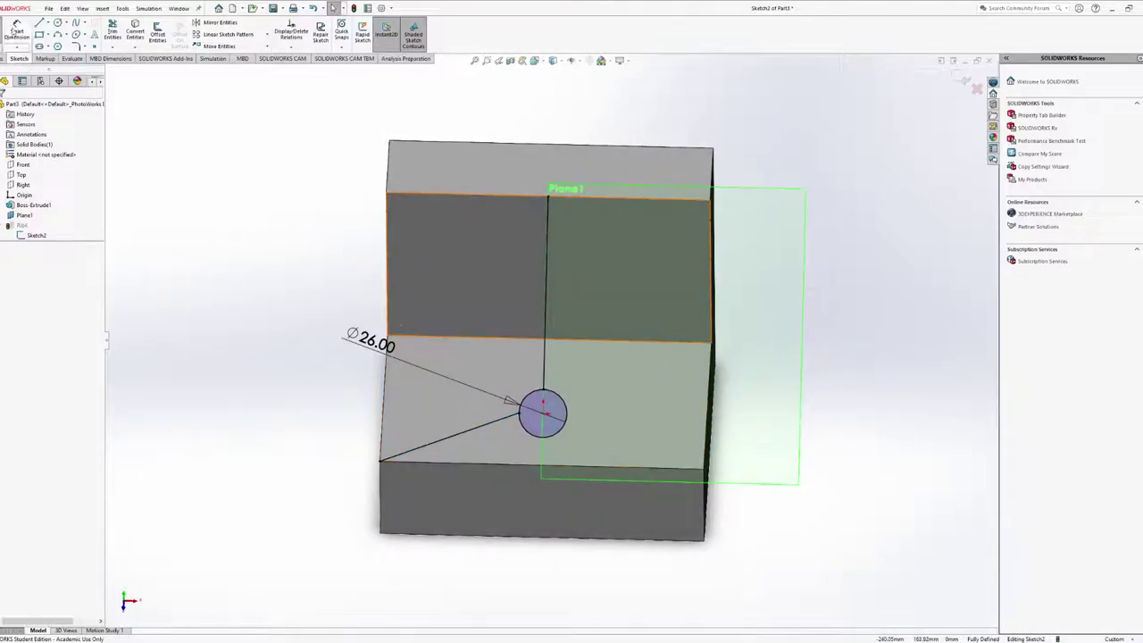
Draw a line from the lower-right block corner to the circle and exit the sketch
click(38, 23)
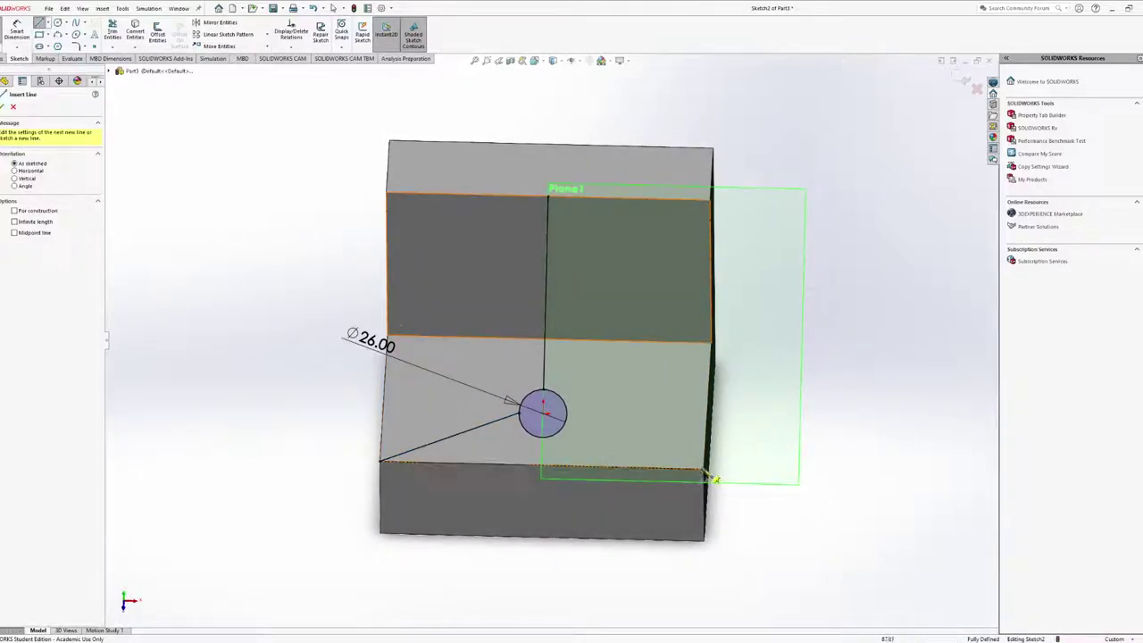
click(715, 480)
click(568, 418)
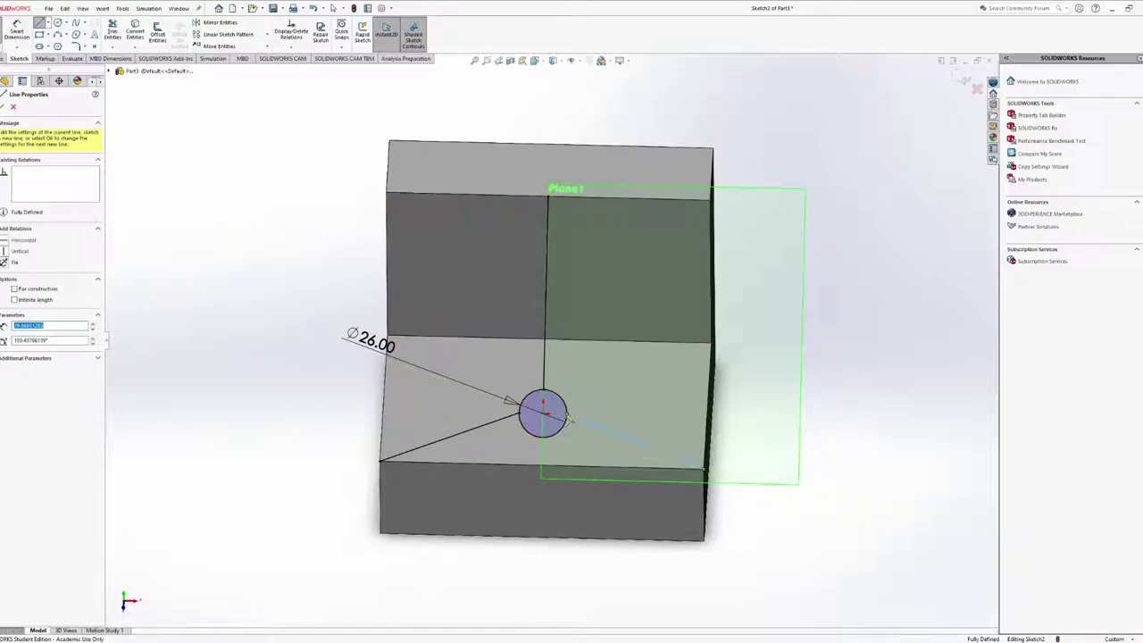
key(Escape)
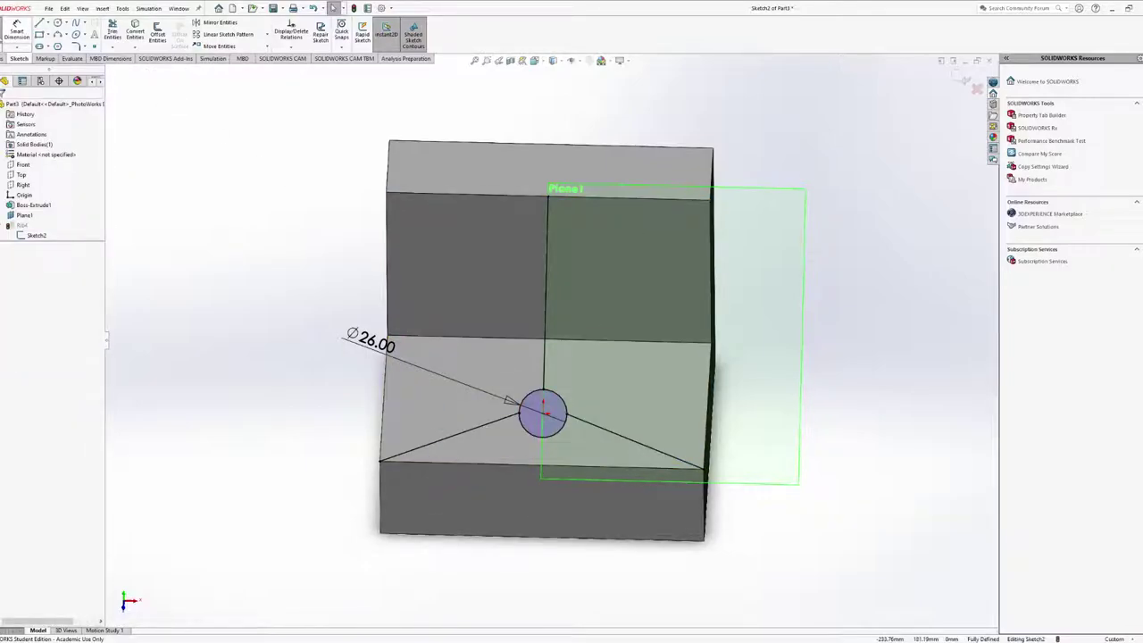
click(9, 26)
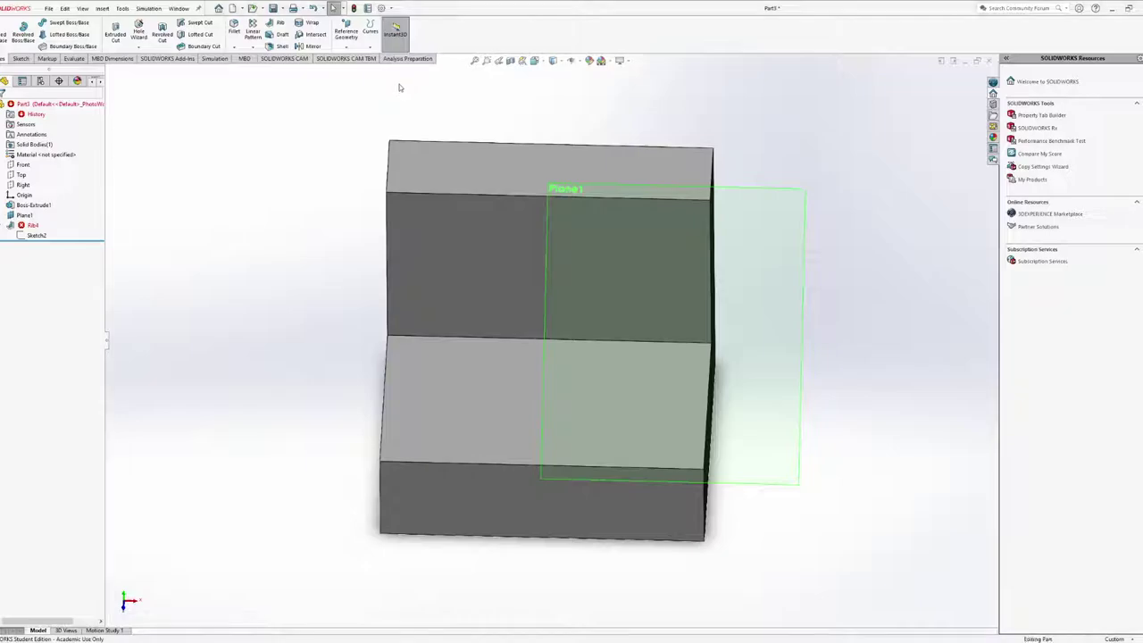
click(21, 227)
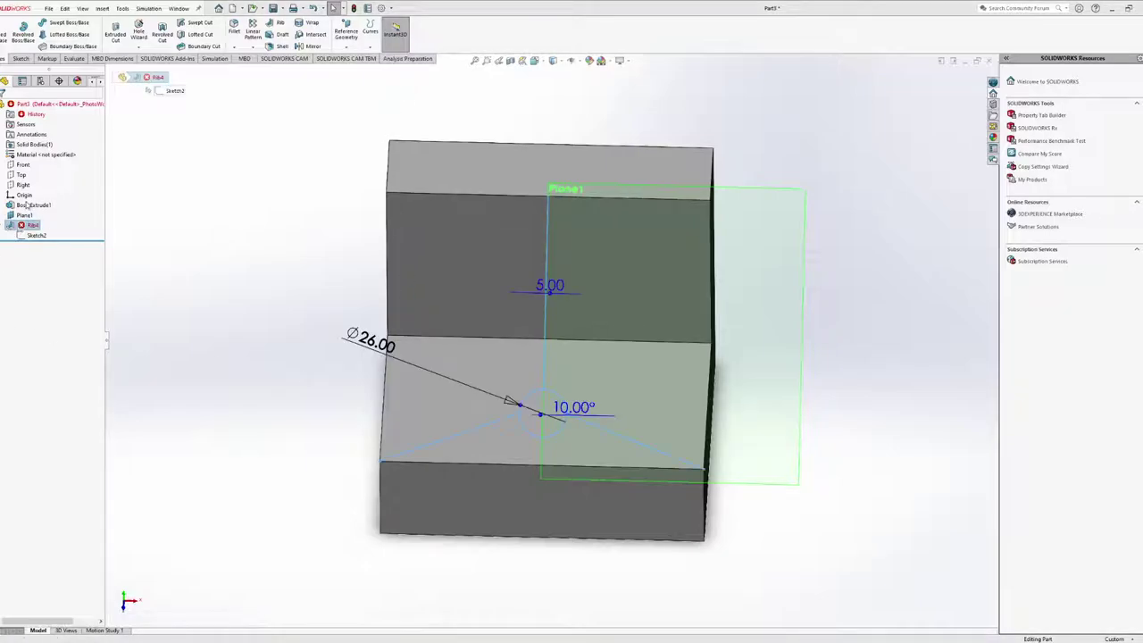
click(29, 205)
middle_drag(494, 410, 464, 393)
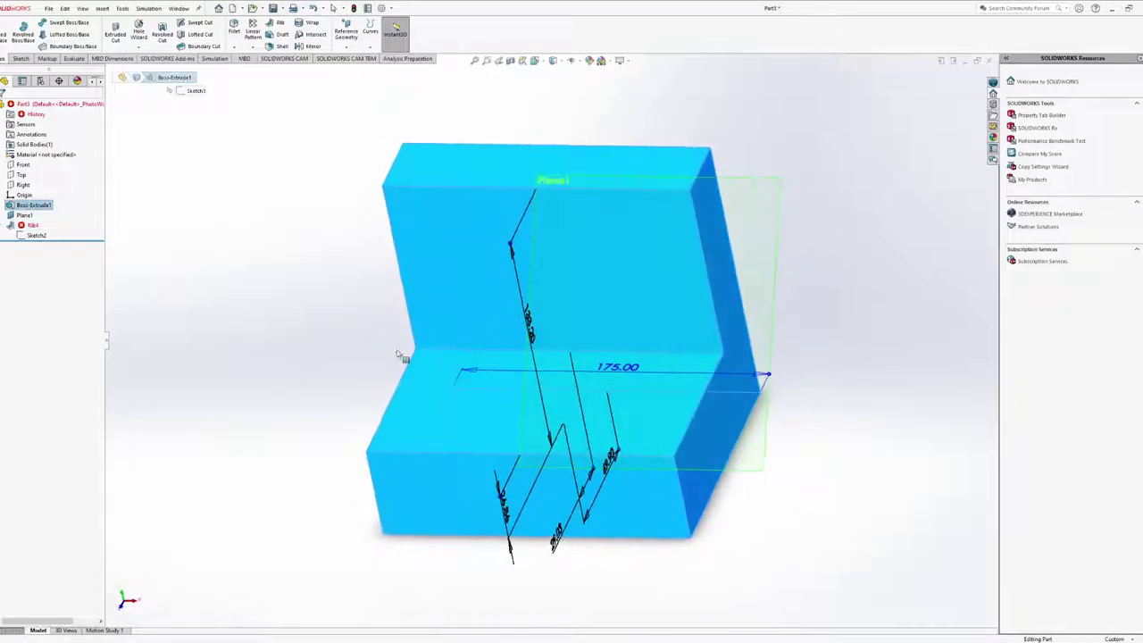
key(Escape)
click(27, 231)
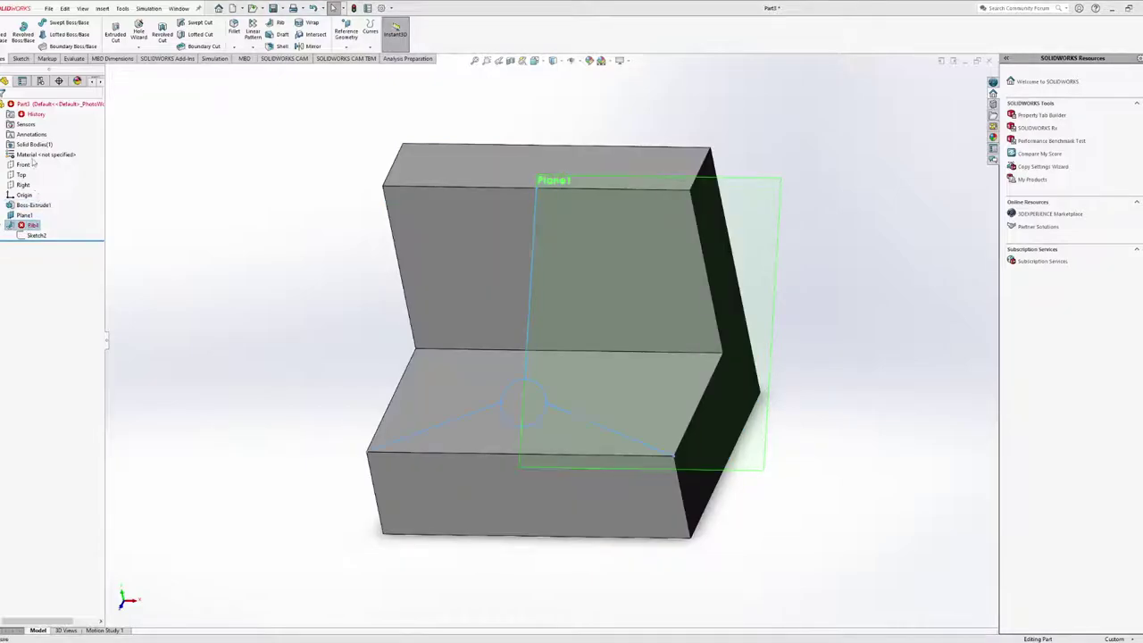
key(ctrl+8)
scroll(533, 402, down, 6)
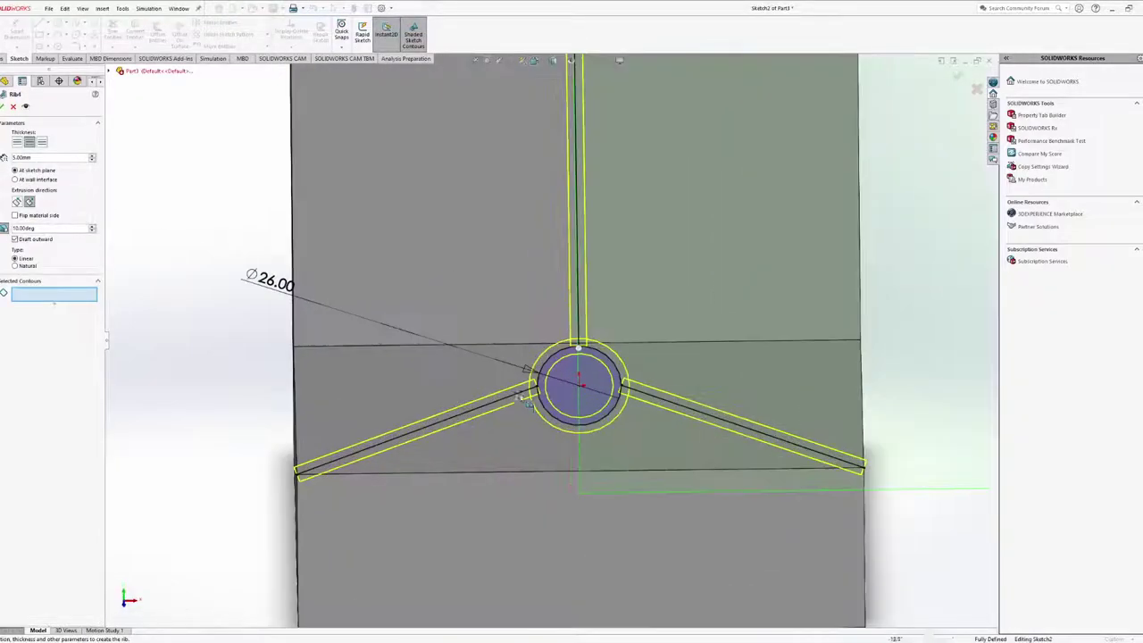
scroll(534, 403, up, 5)
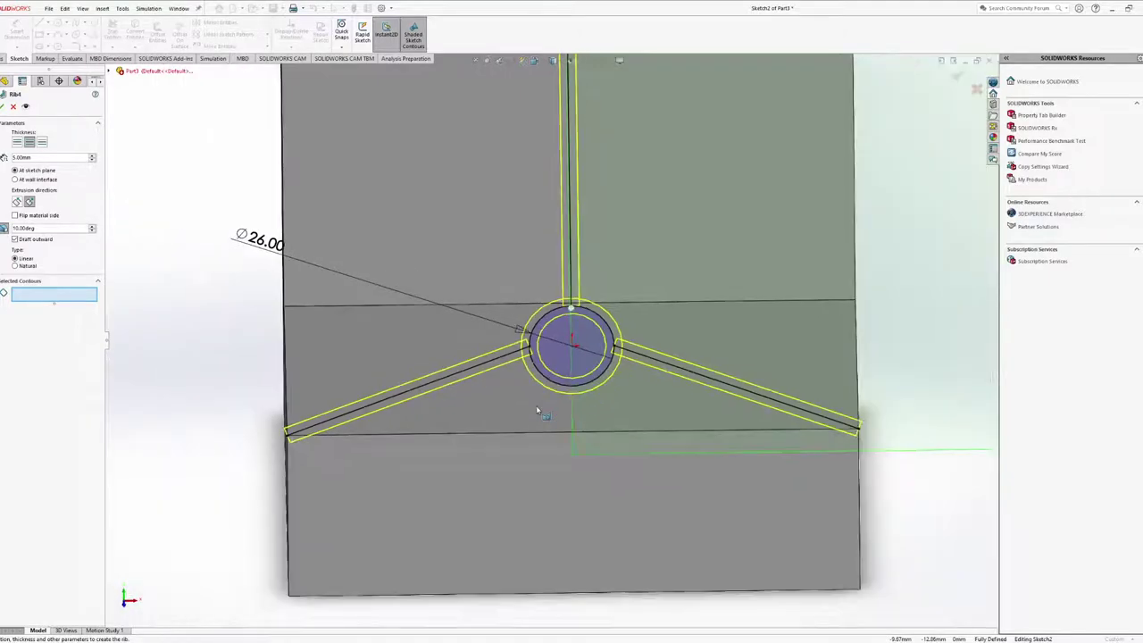
middle_drag(536, 409, 534, 378)
key(ctrl+8)
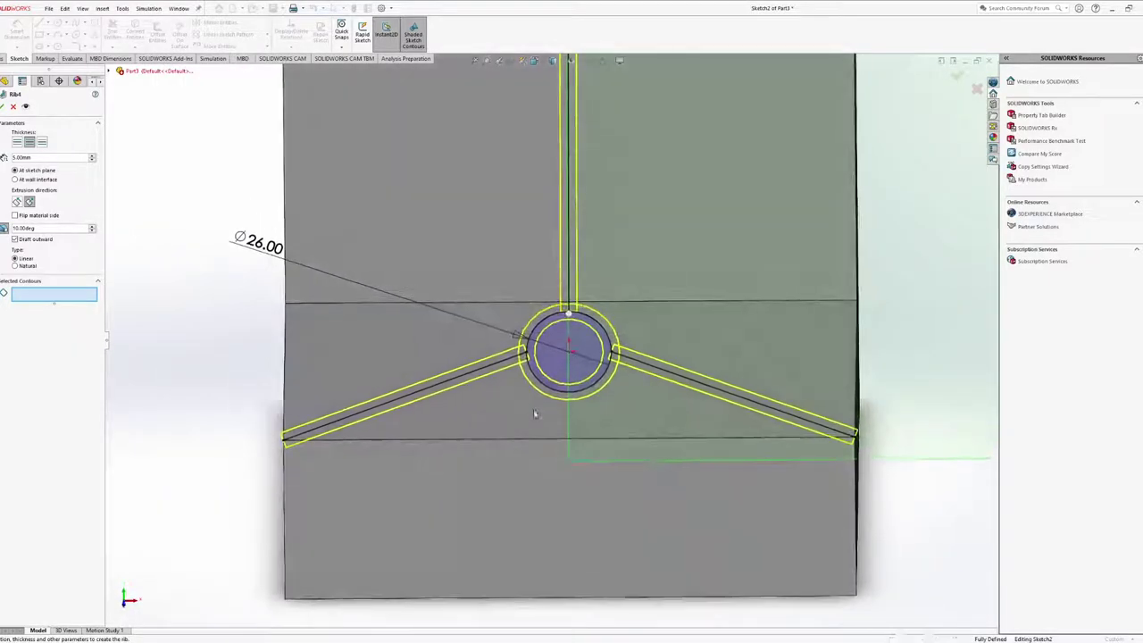
click(14, 107)
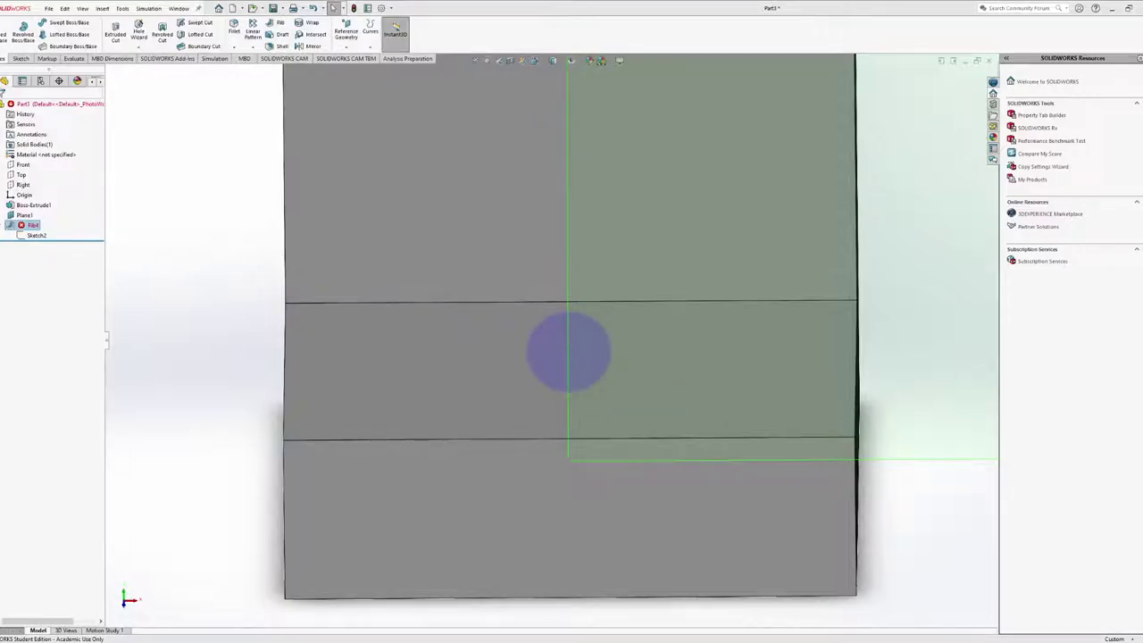
click(32, 225)
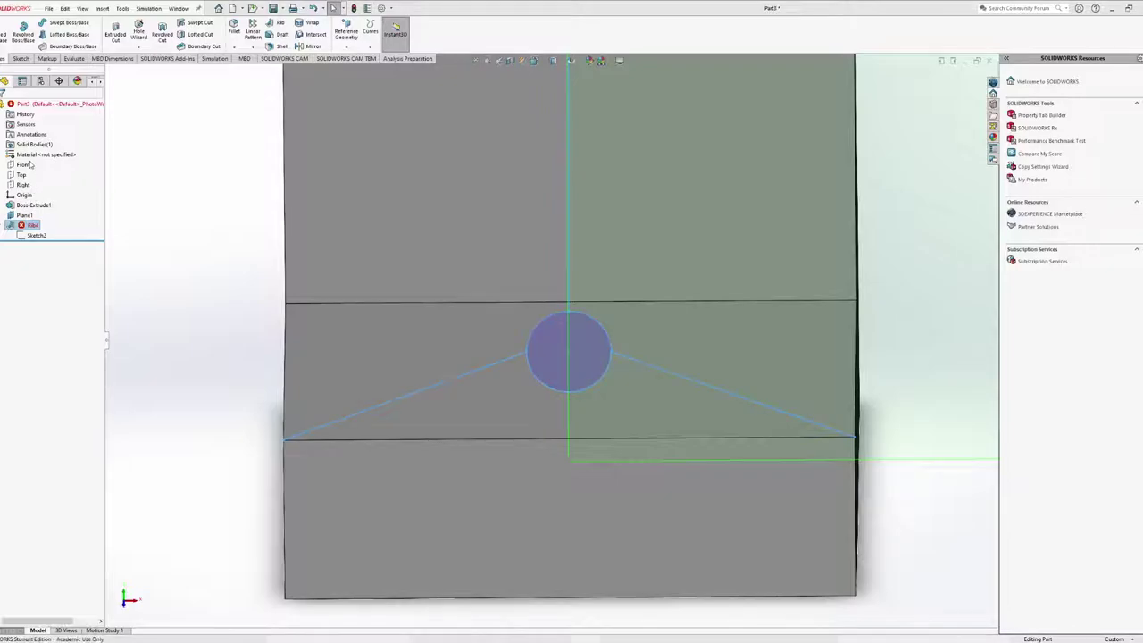
click(42, 213)
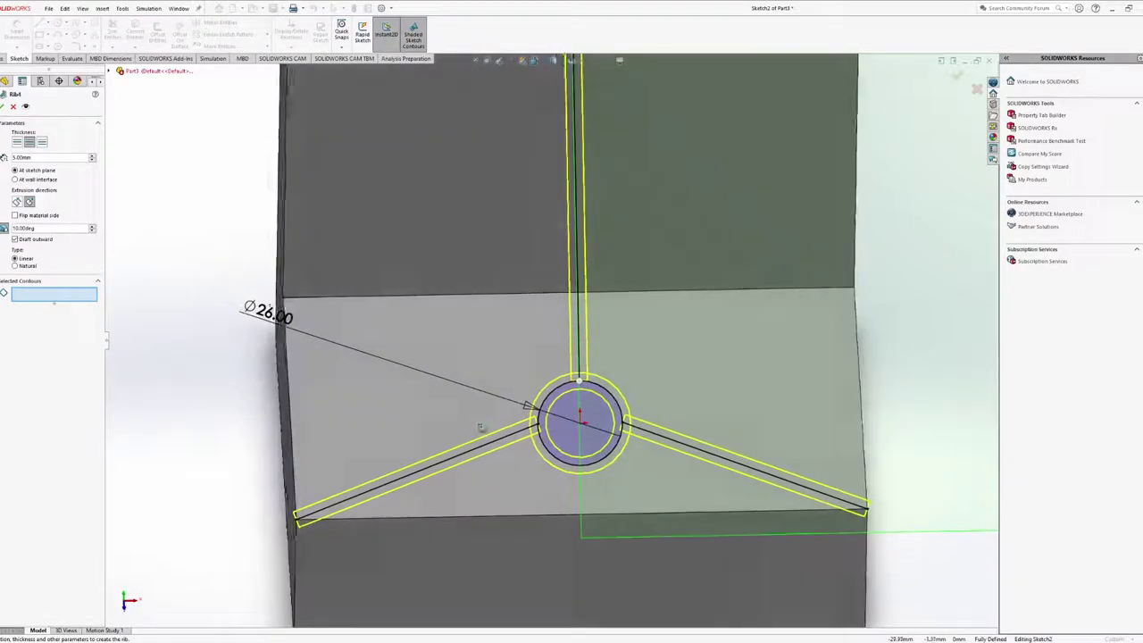
scroll(487, 442, down, 3)
scroll(486, 442, up, 3)
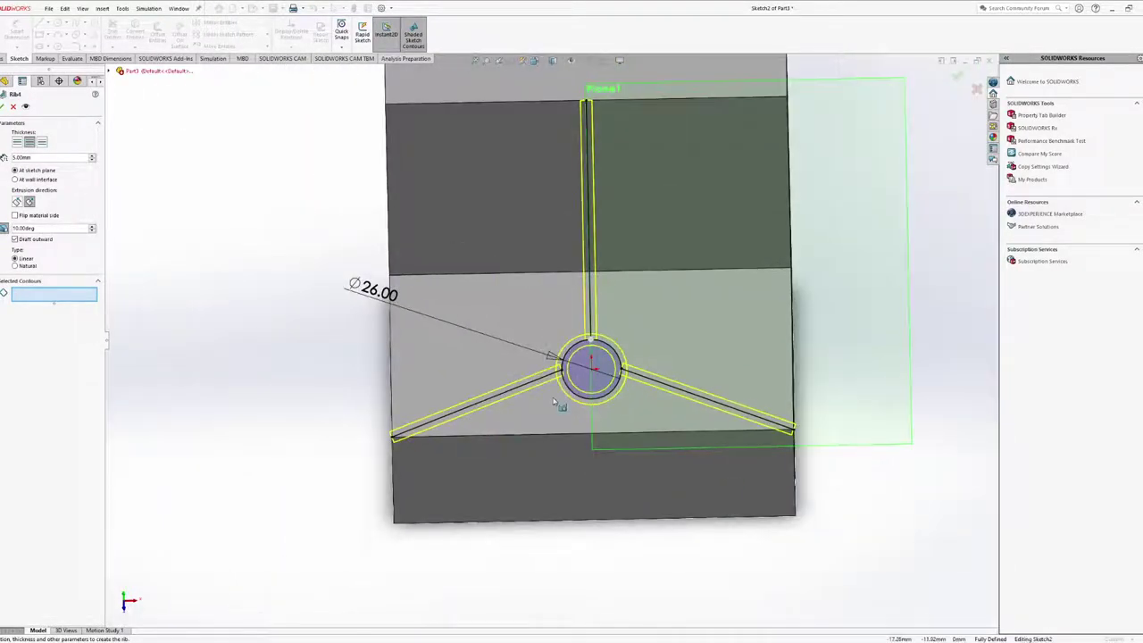
scroll(558, 401, up, 1)
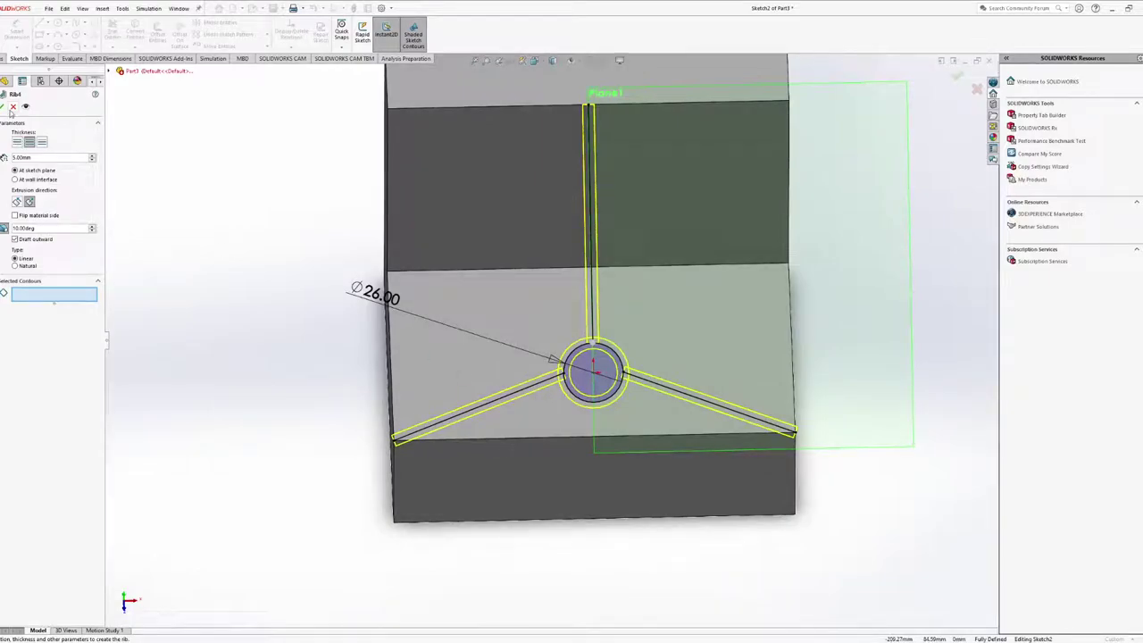
click(13, 107)
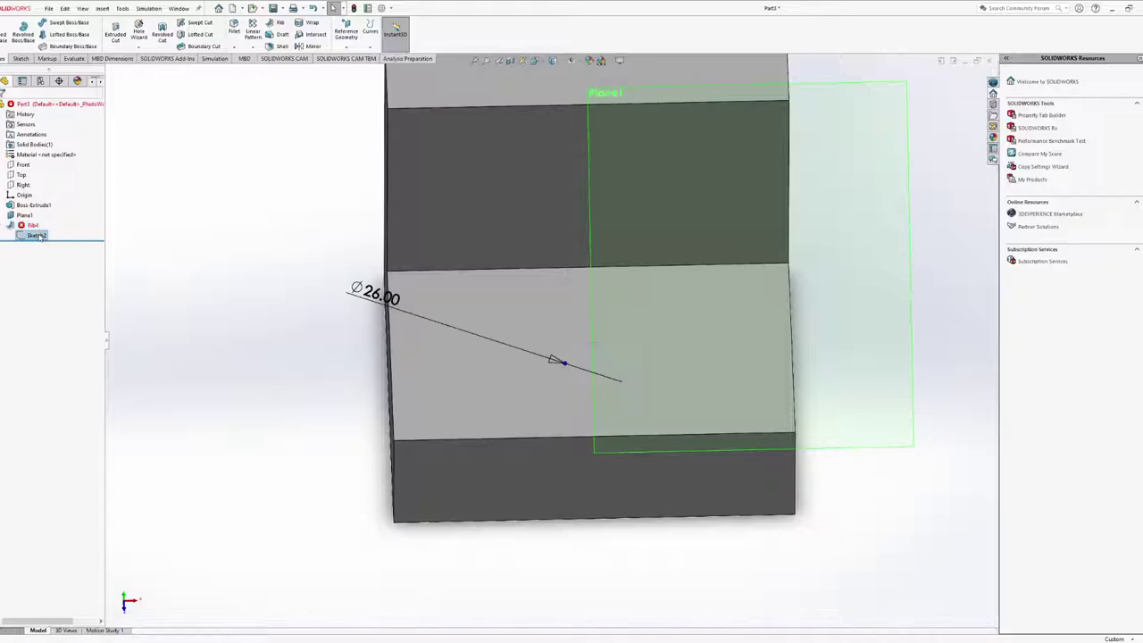
click(43, 208)
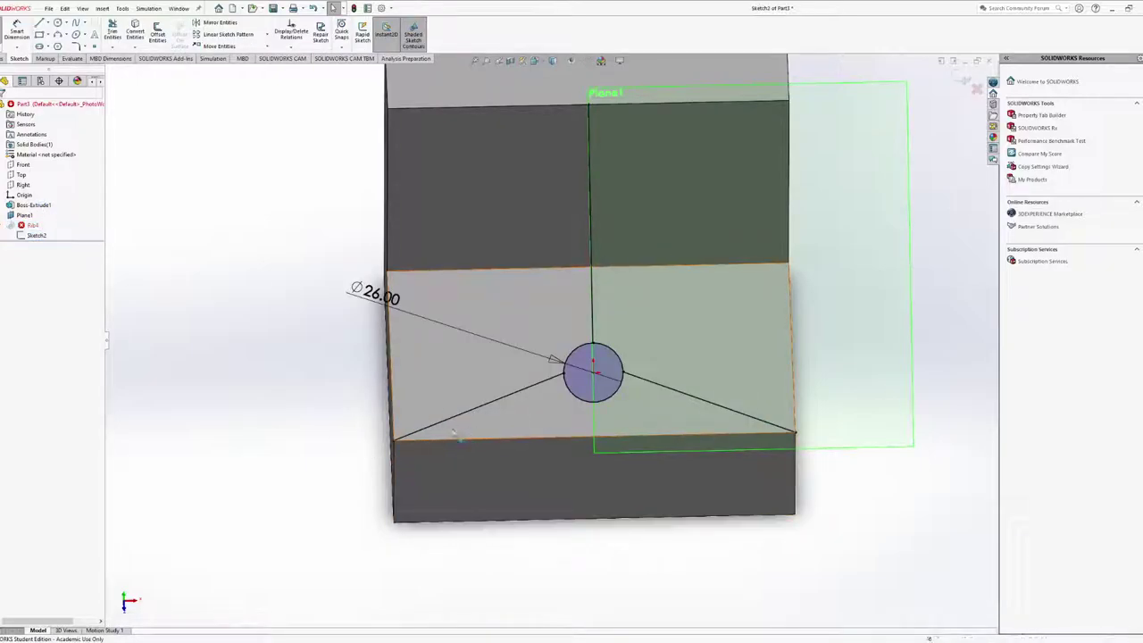
click(4, 32)
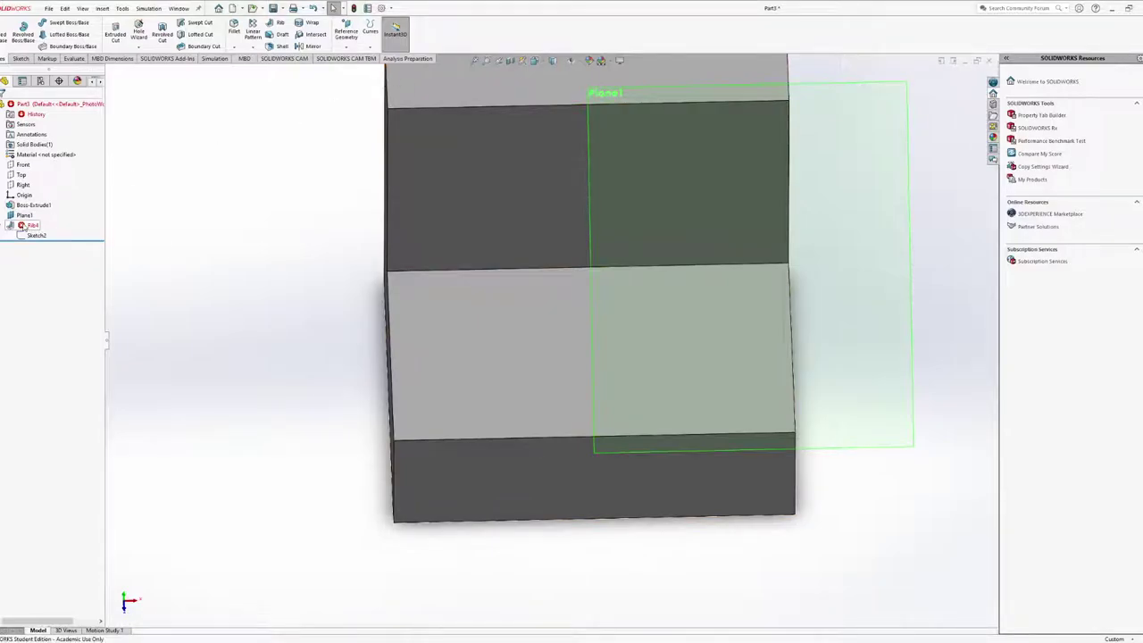
Edit Rib1 to inspect where its three spokes meet the block edges, then close it
click(28, 225)
click(31, 158)
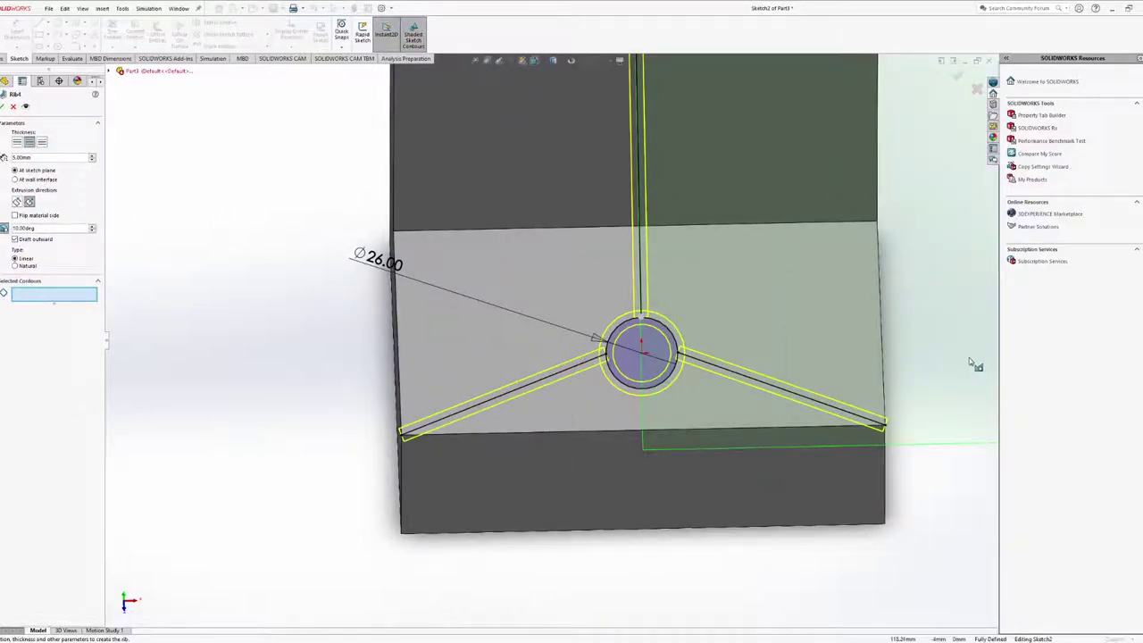
middle_drag(821, 405, 815, 426)
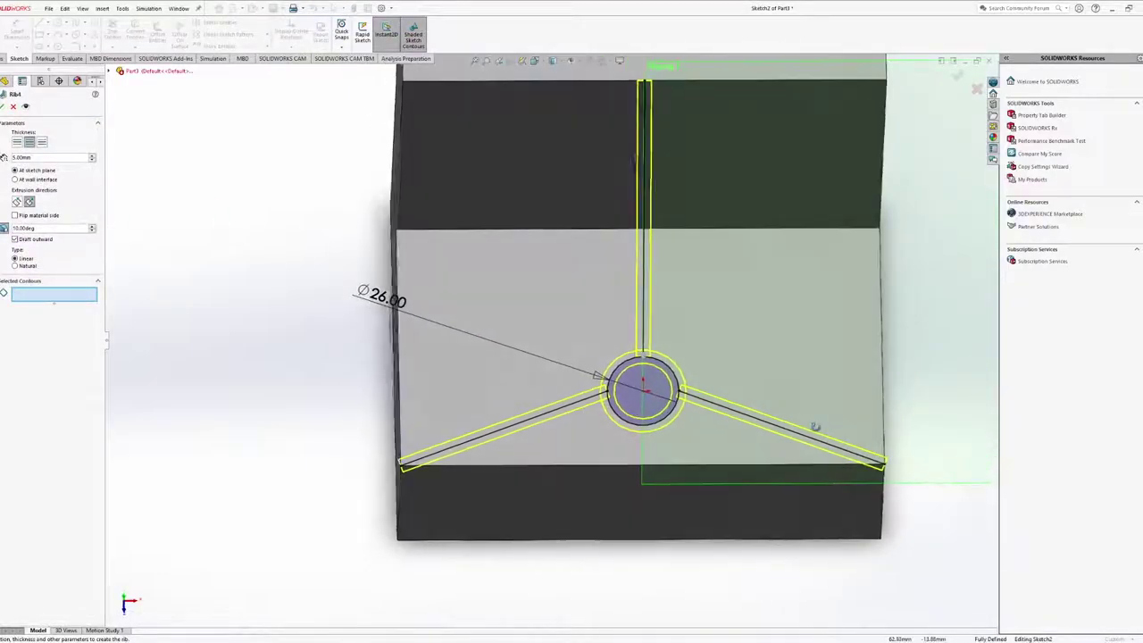
scroll(811, 408, up, 5)
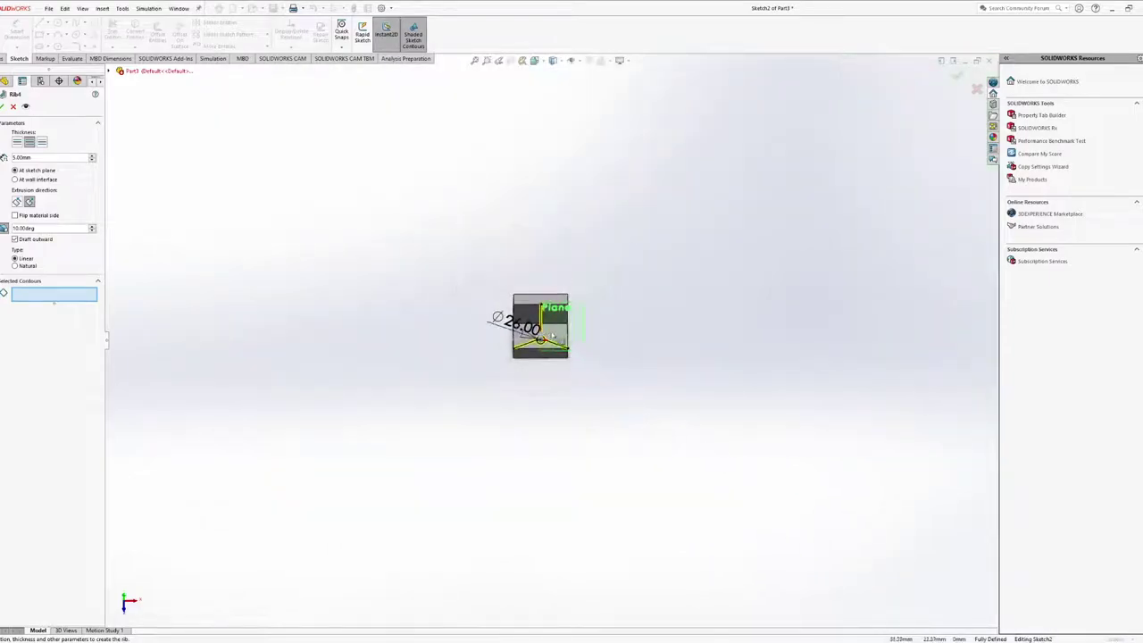
scroll(552, 335, down, 10)
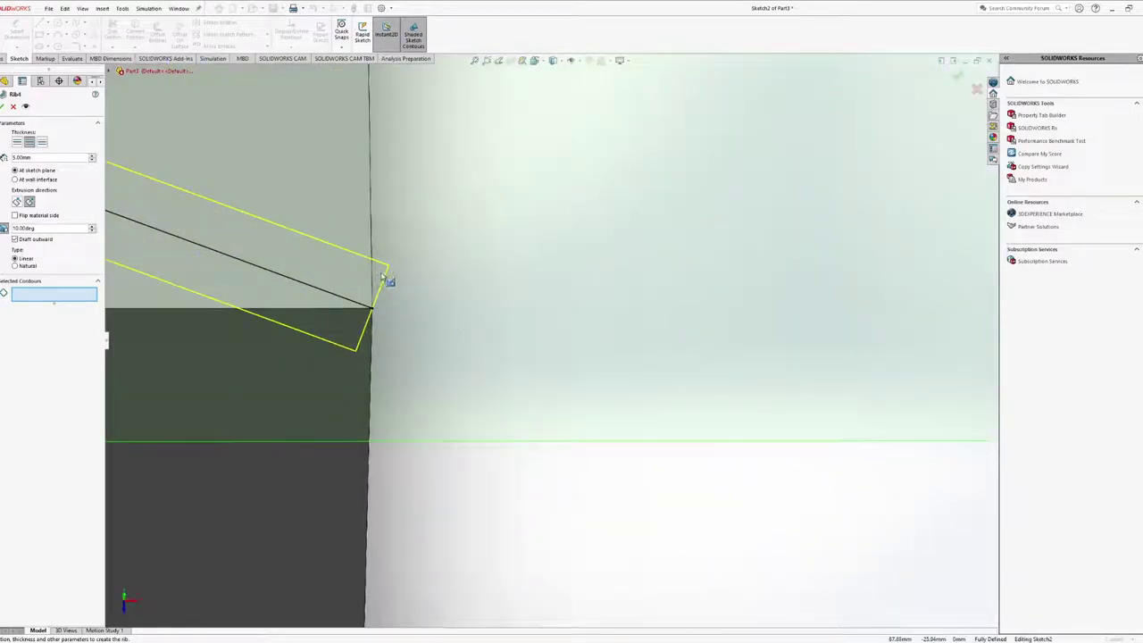
ctrl+middle_drag(384, 278, 423, 304)
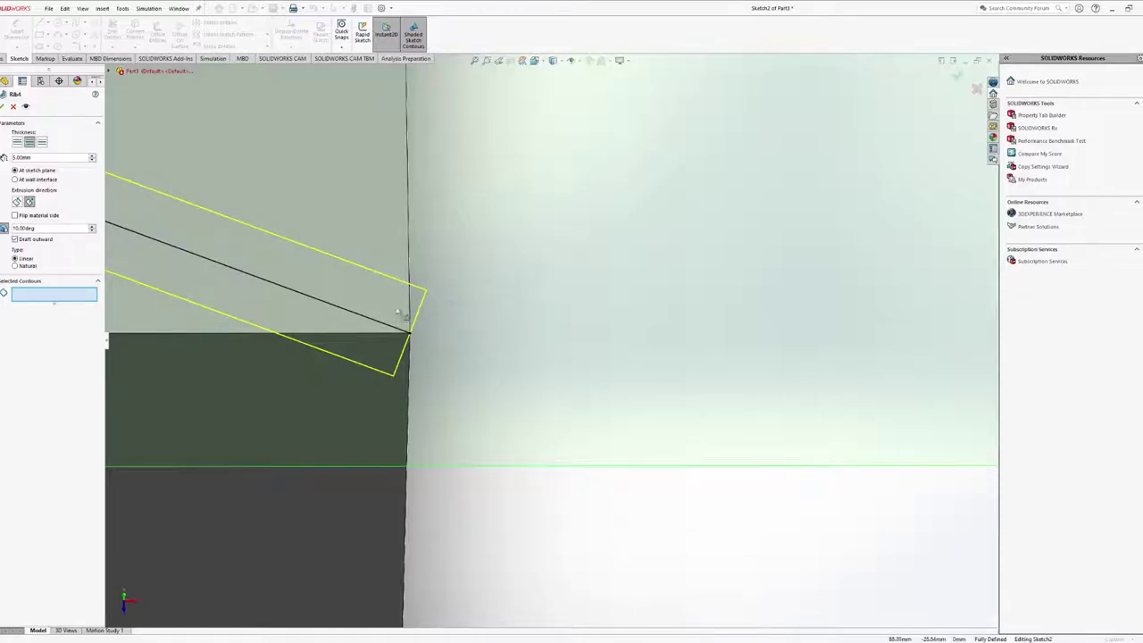
scroll(473, 361, up, 6)
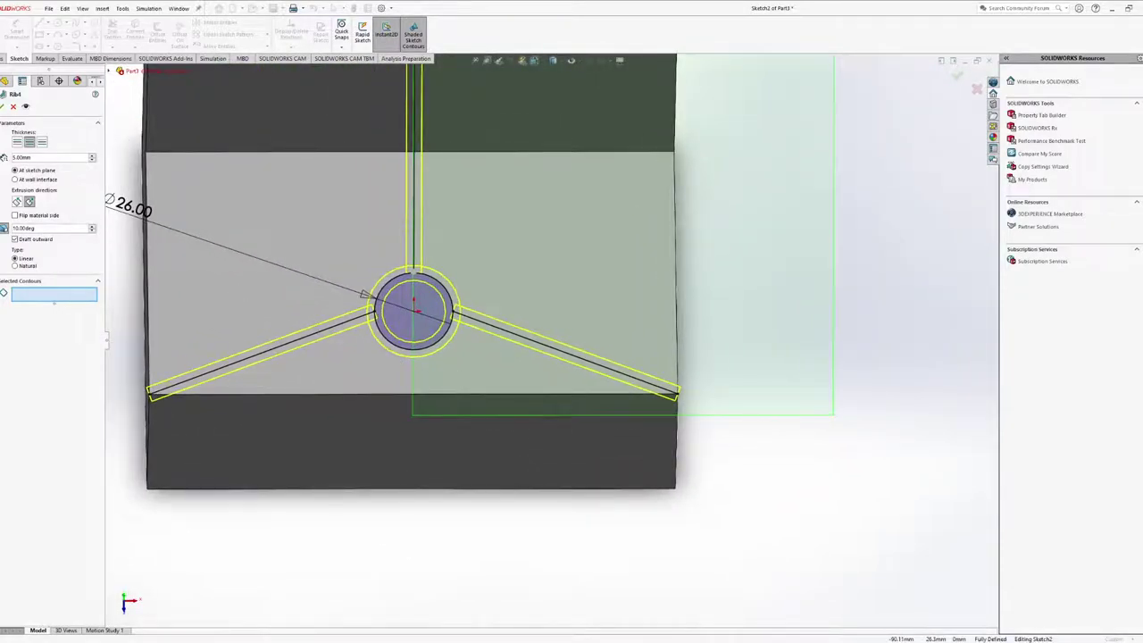
click(4, 105)
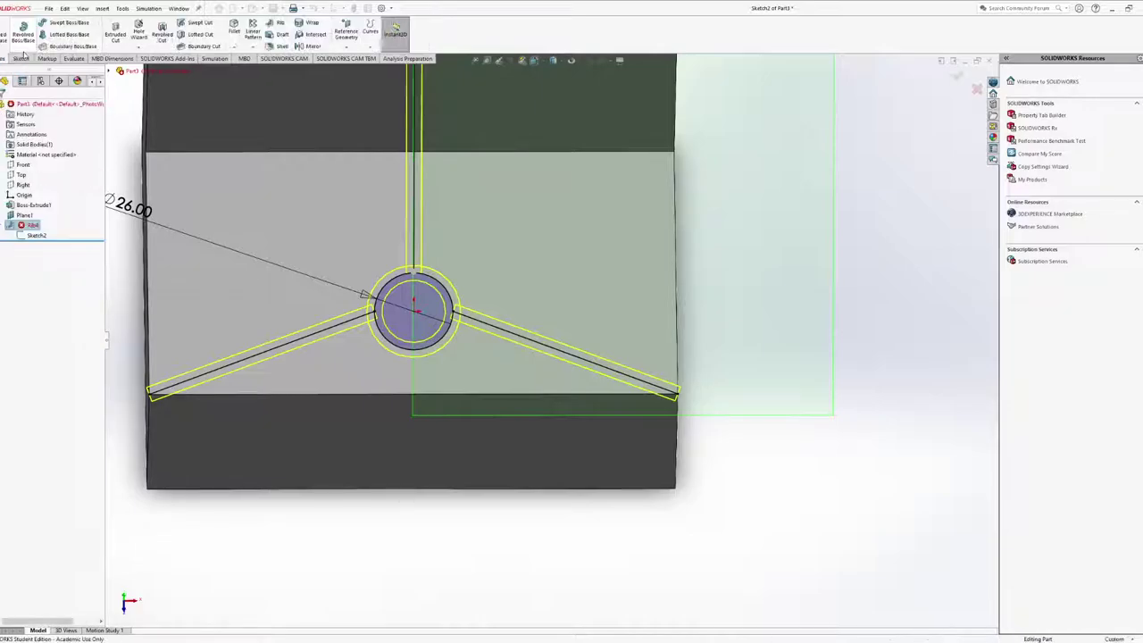
Open the rib sketch and delete its lower-left and lower-right angled lines
click(36, 234)
click(42, 211)
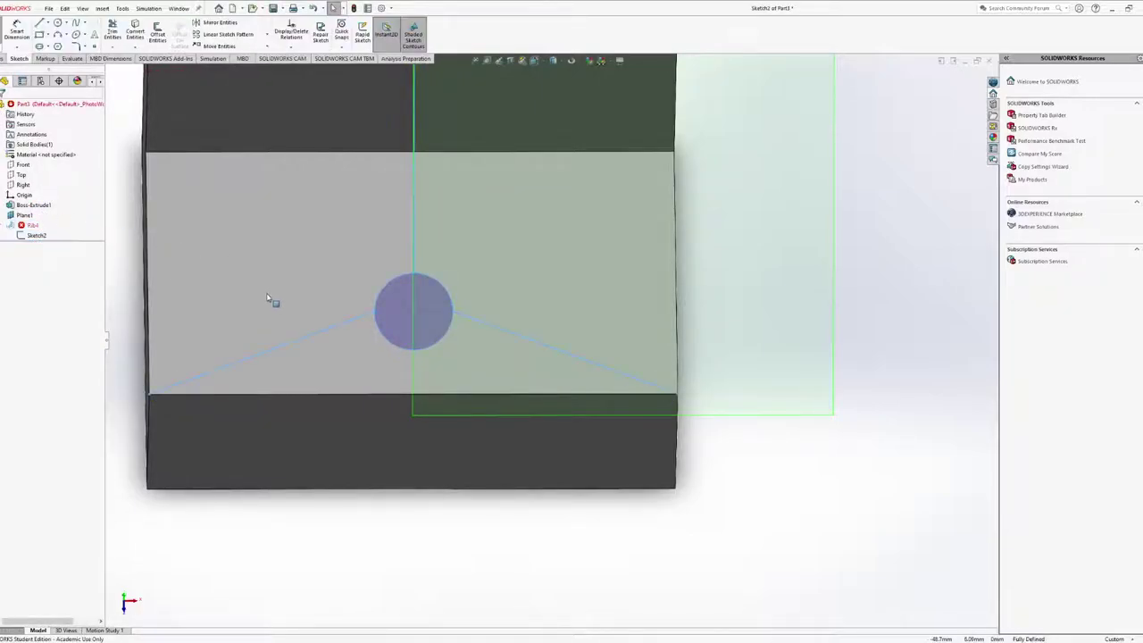
click(149, 394)
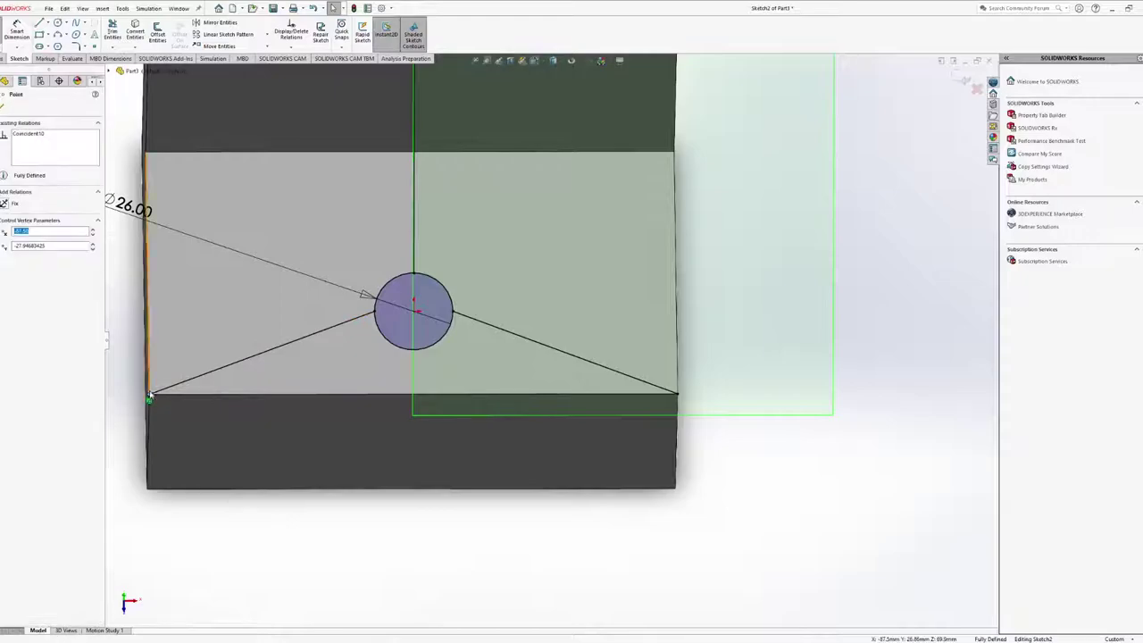
click(358, 329)
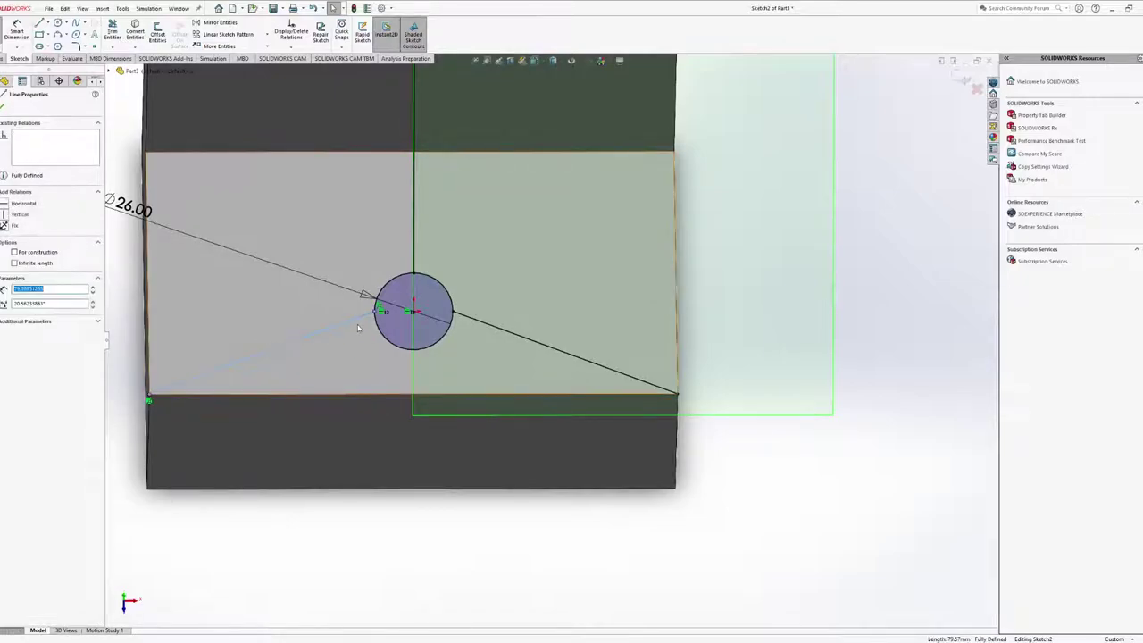
key(Delete)
click(591, 363)
key(Delete)
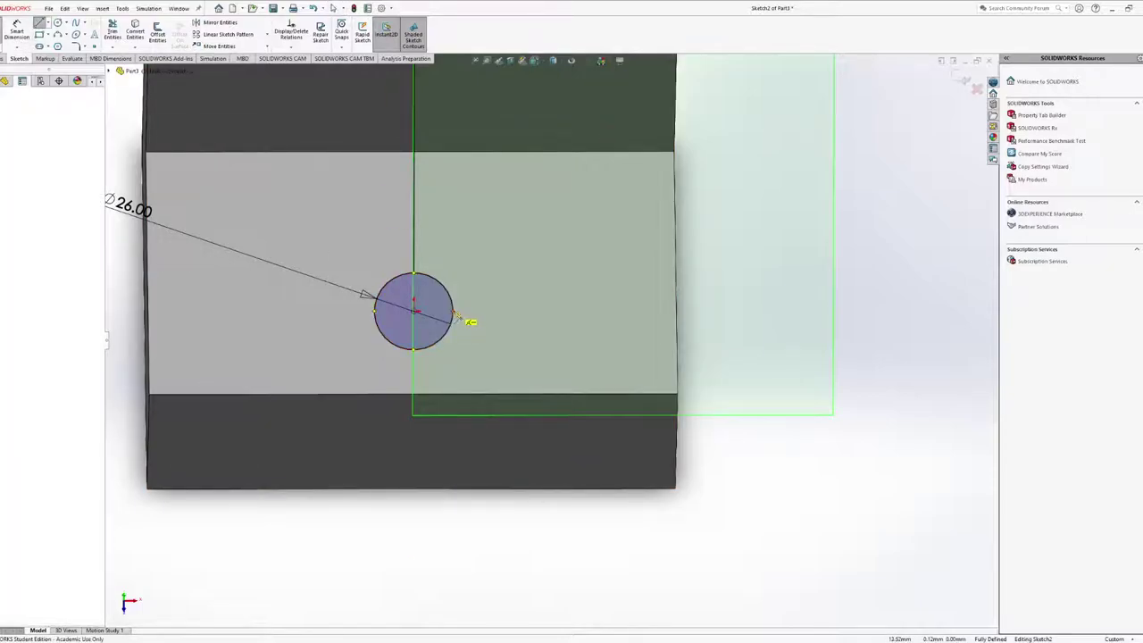
Draw a line from the circle's centre to the bottom edge and dimension it 50
click(415, 311)
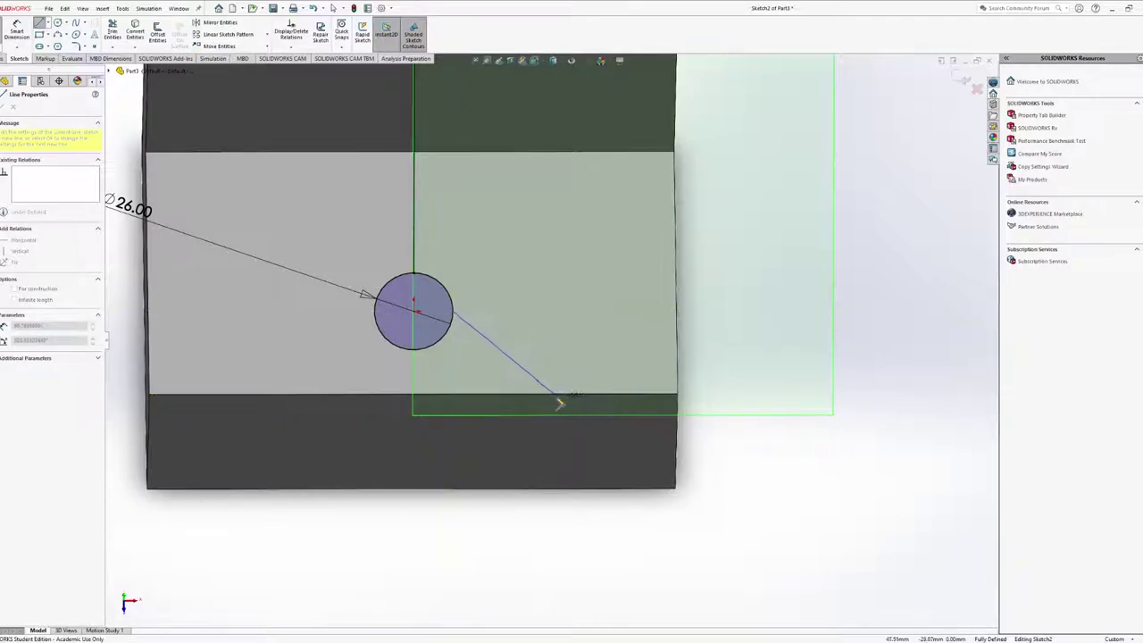
double_click(585, 393)
key(Escape)
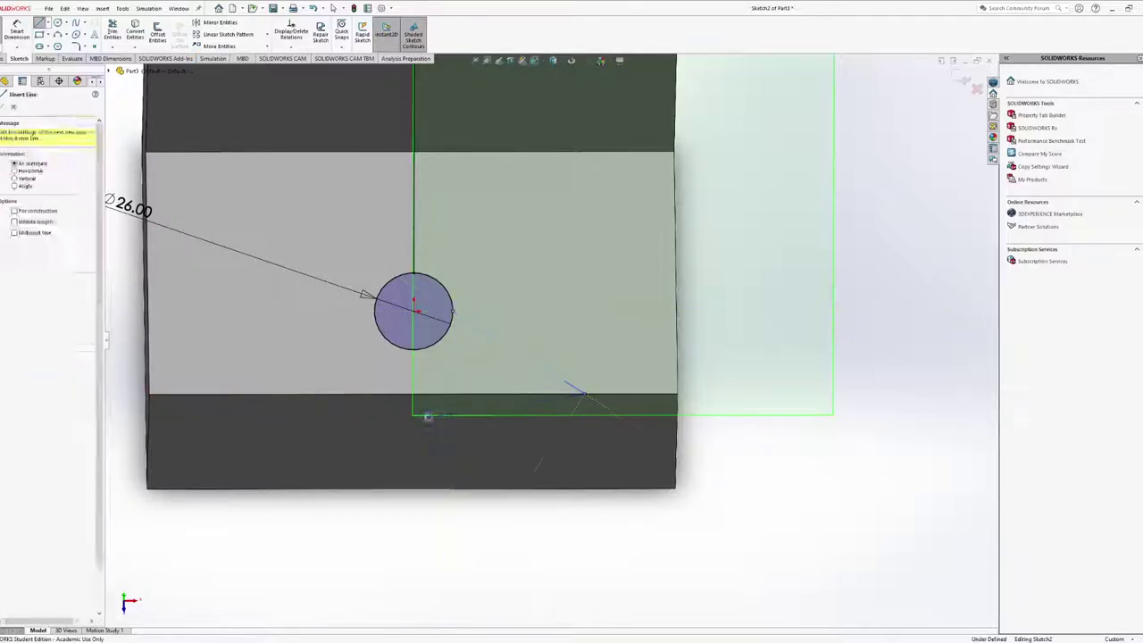
click(16, 29)
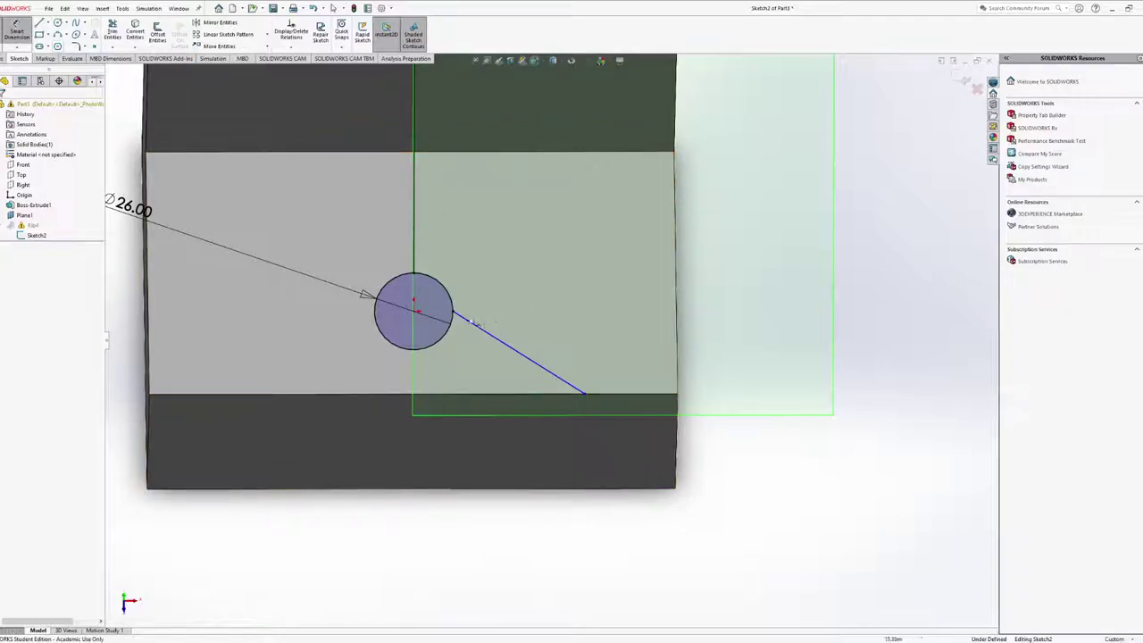
click(486, 336)
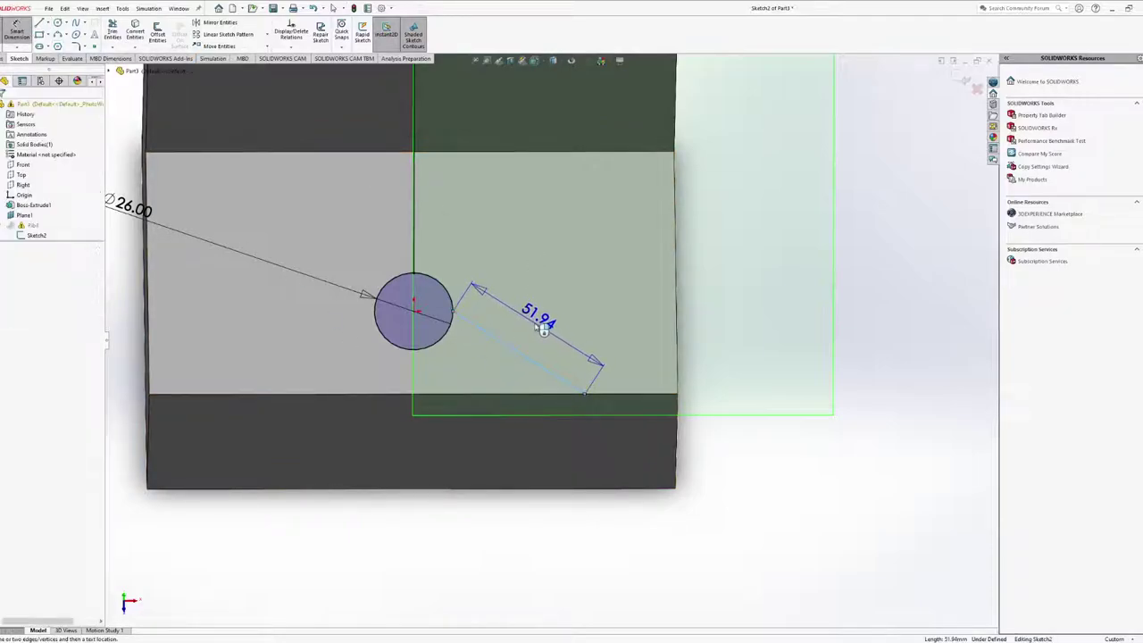
click(540, 321)
text(50)
key(Return)
key(Escape)
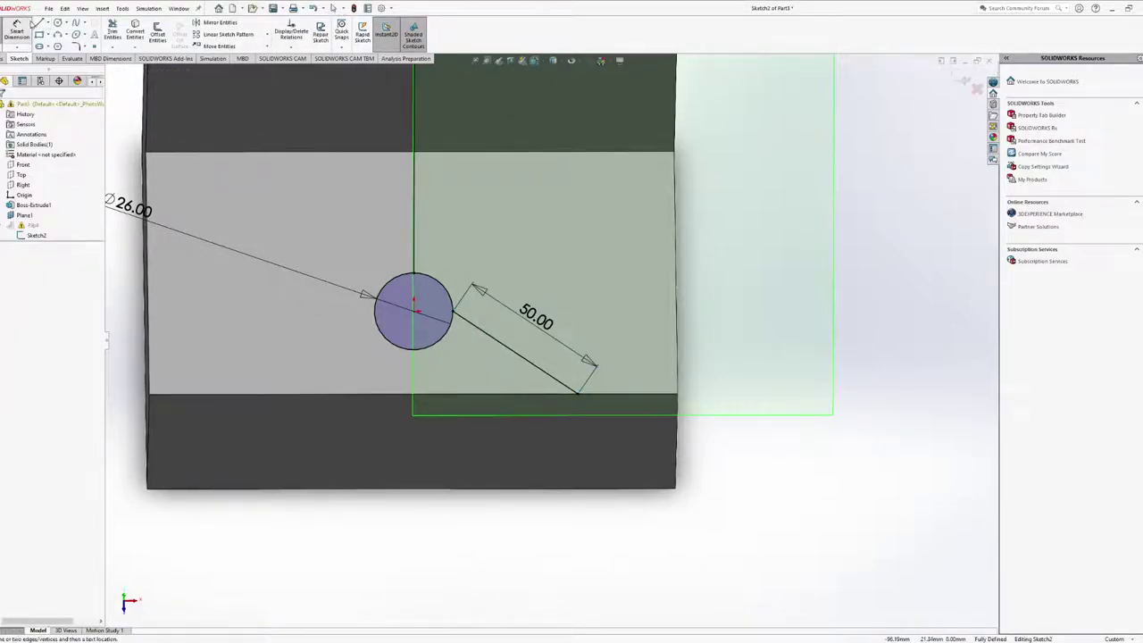
Draw a line from the circle's left edge to the lower-left bottom edge, dimensioned 50
click(40, 22)
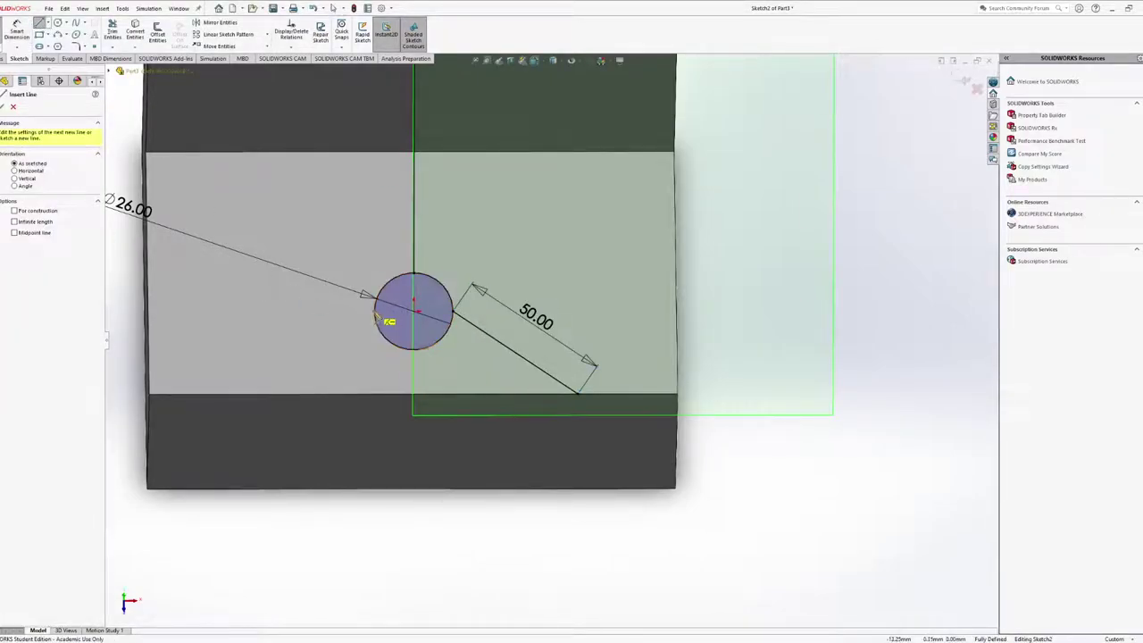
click(375, 316)
key(Escape)
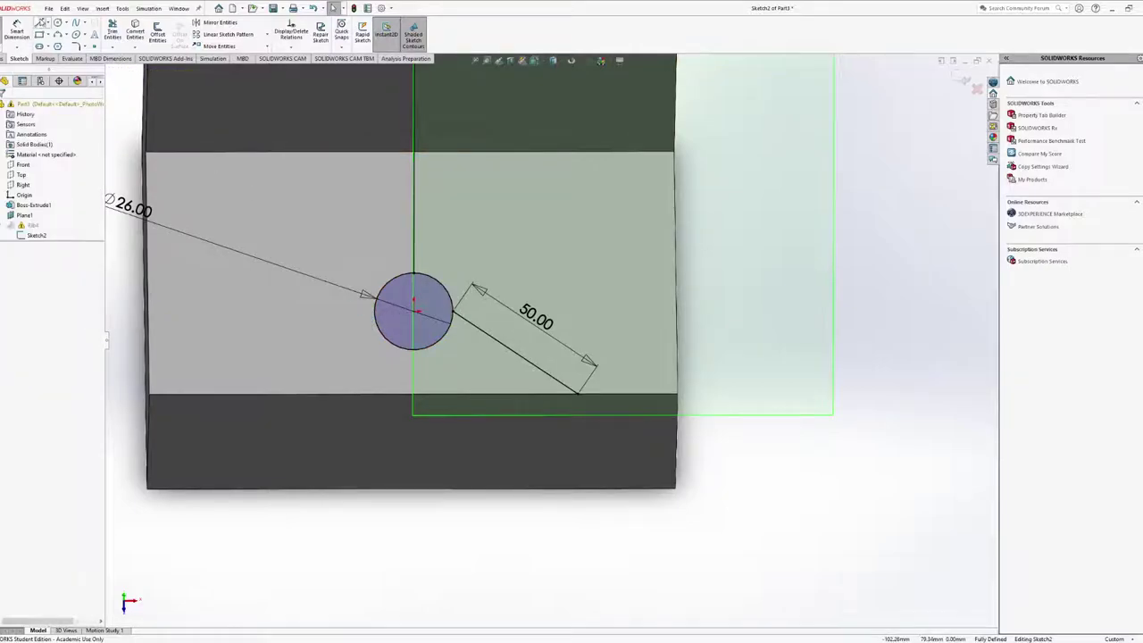
key(l)
click(375, 313)
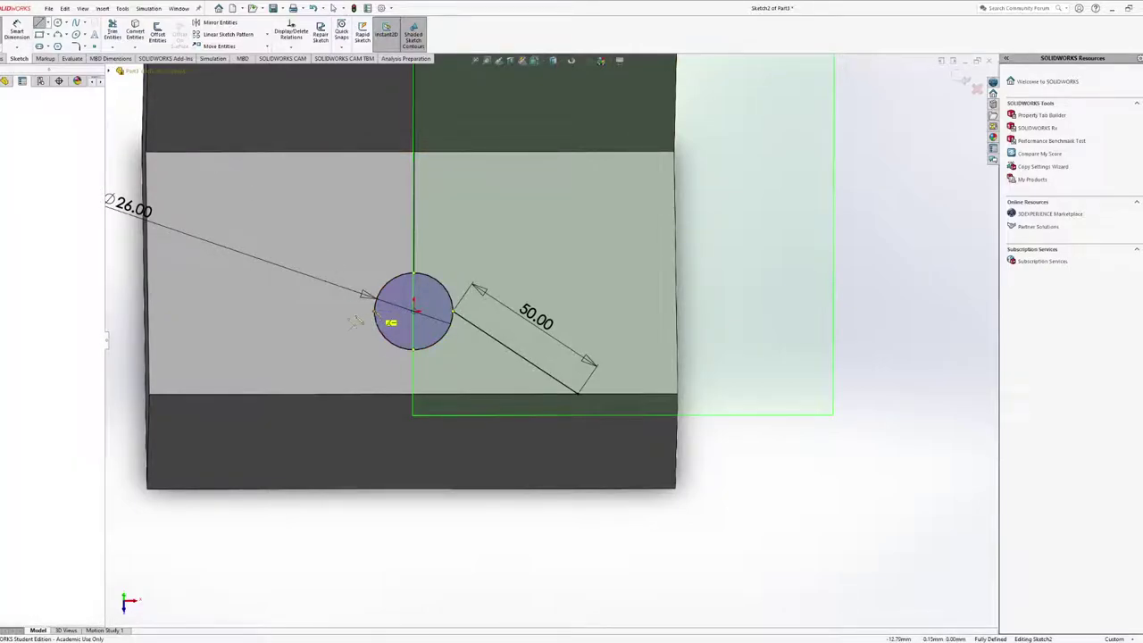
click(250, 394)
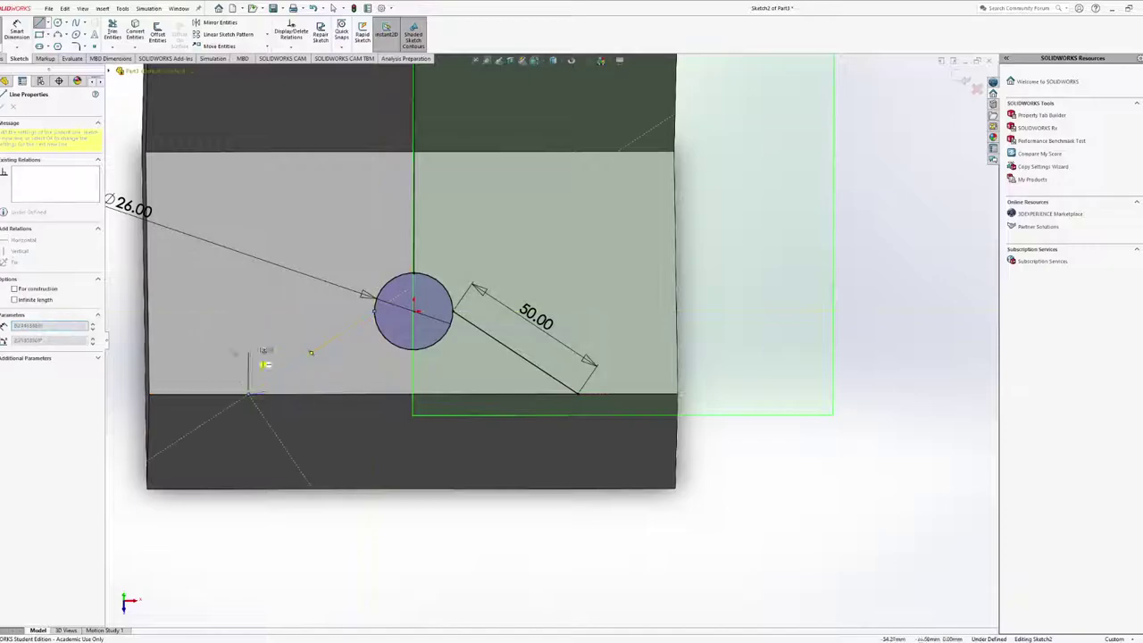
key(Escape)
click(16, 31)
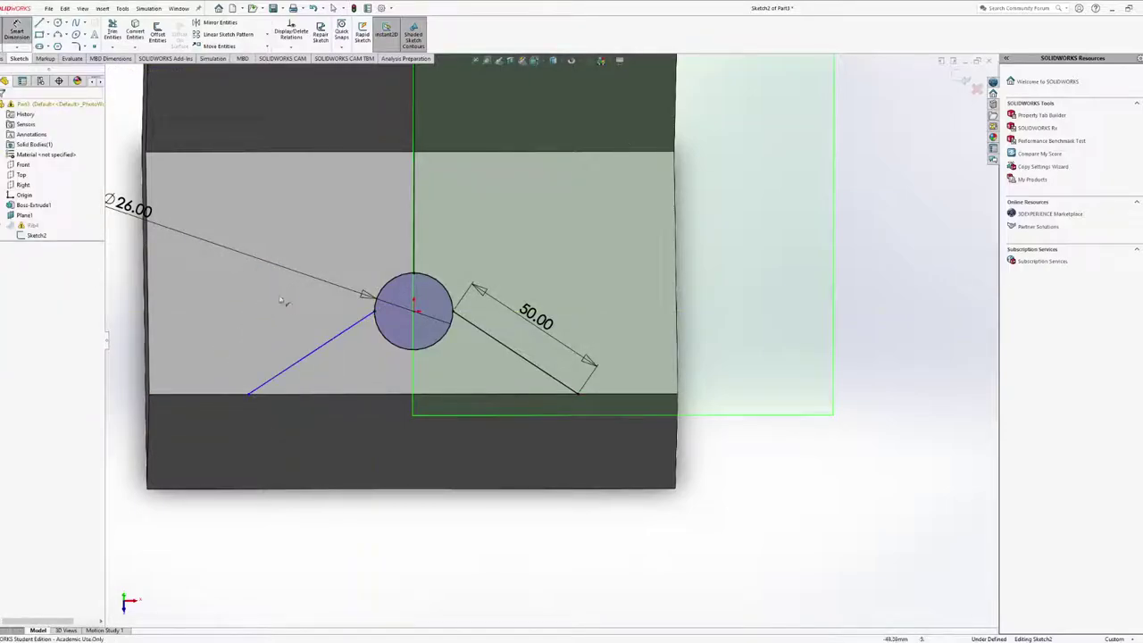
click(303, 343)
click(290, 331)
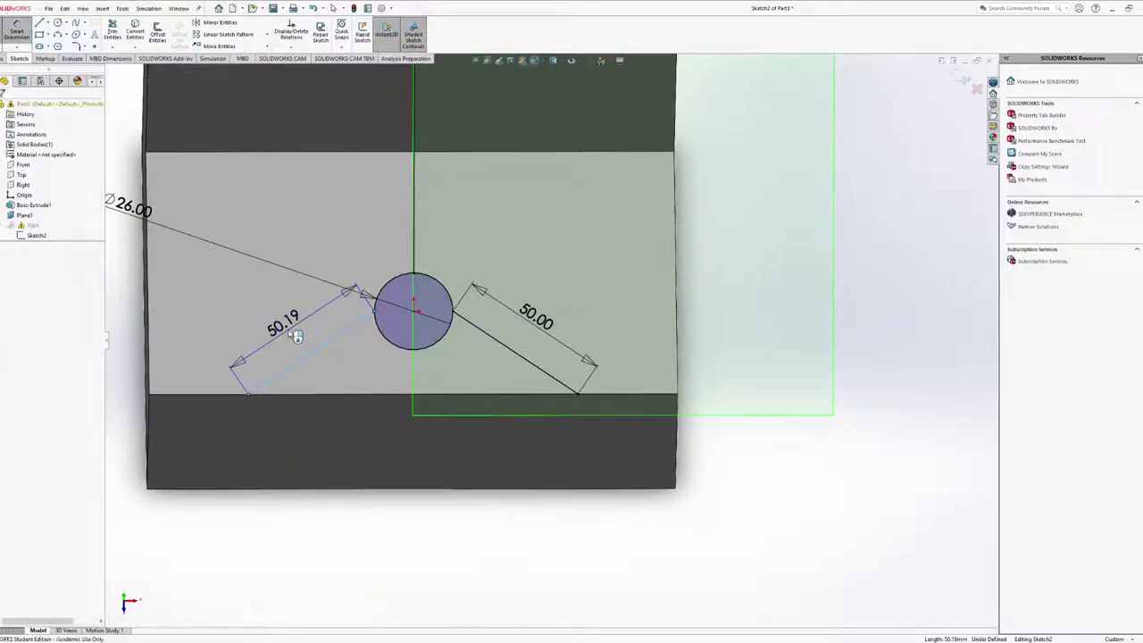
text(50.00mm)
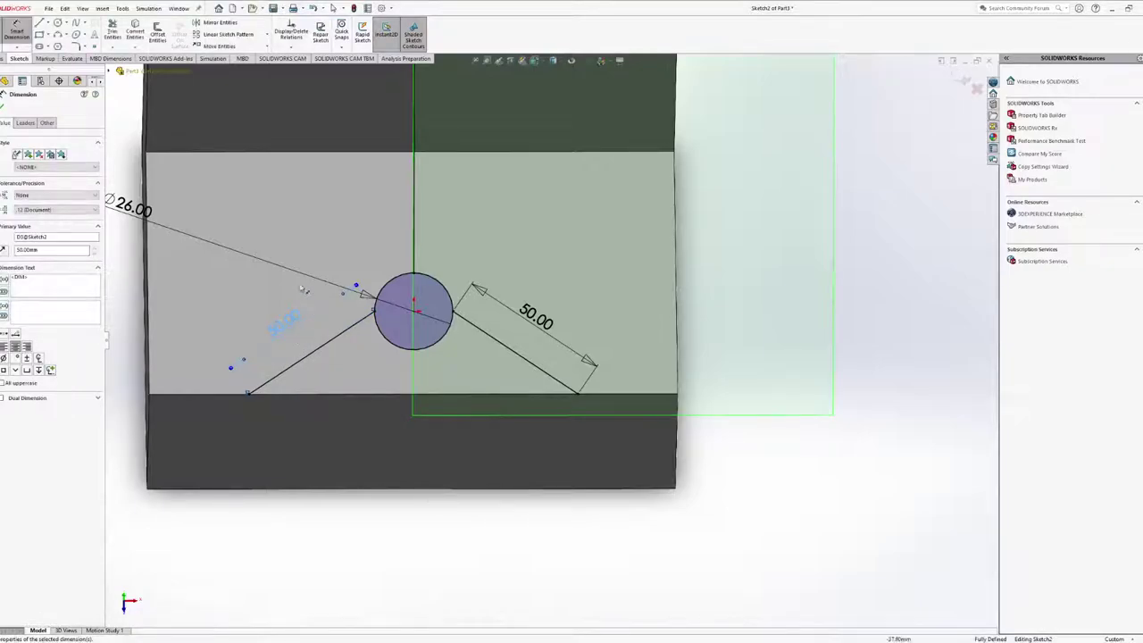
key(Return)
key(Escape)
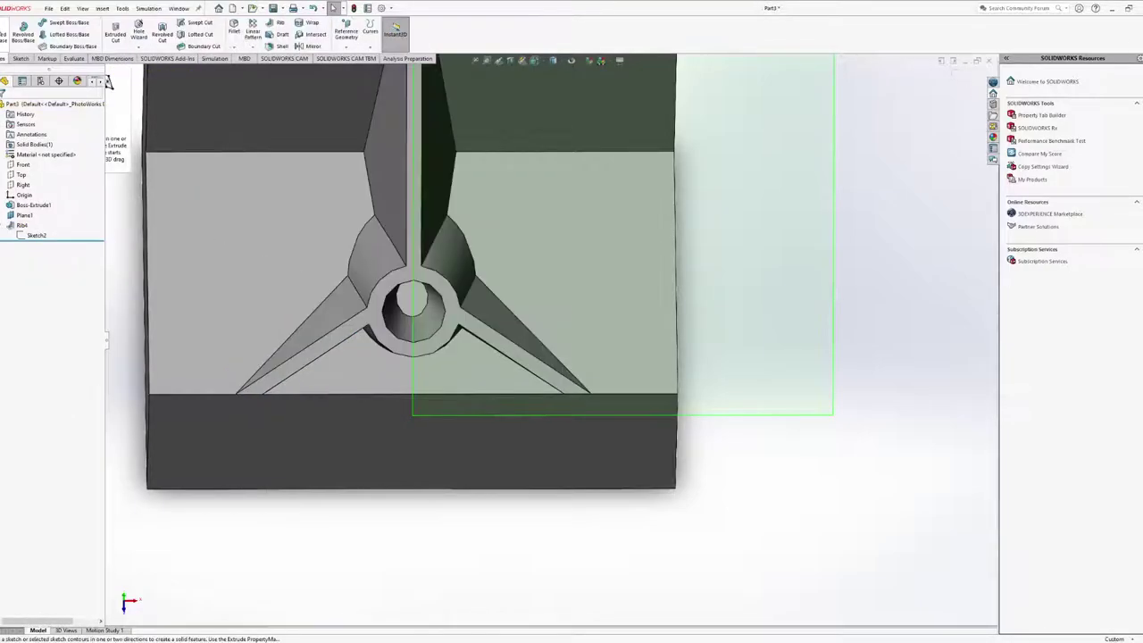
mouse_move(576, 275)
middle_down()
mouse_move(594, 212)
mouse_move(625, 219)
mouse_move(548, 238)
mouse_move(566, 252)
middle_up()
middle_drag(644, 306, 505, 348)
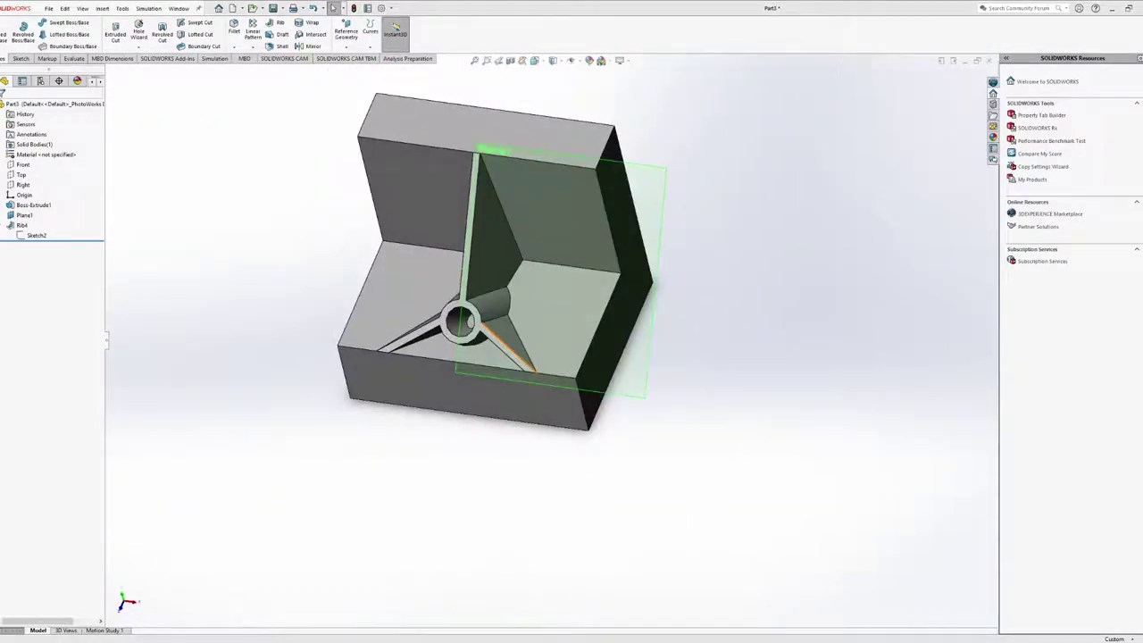
middle_drag(615, 324, 633, 280)
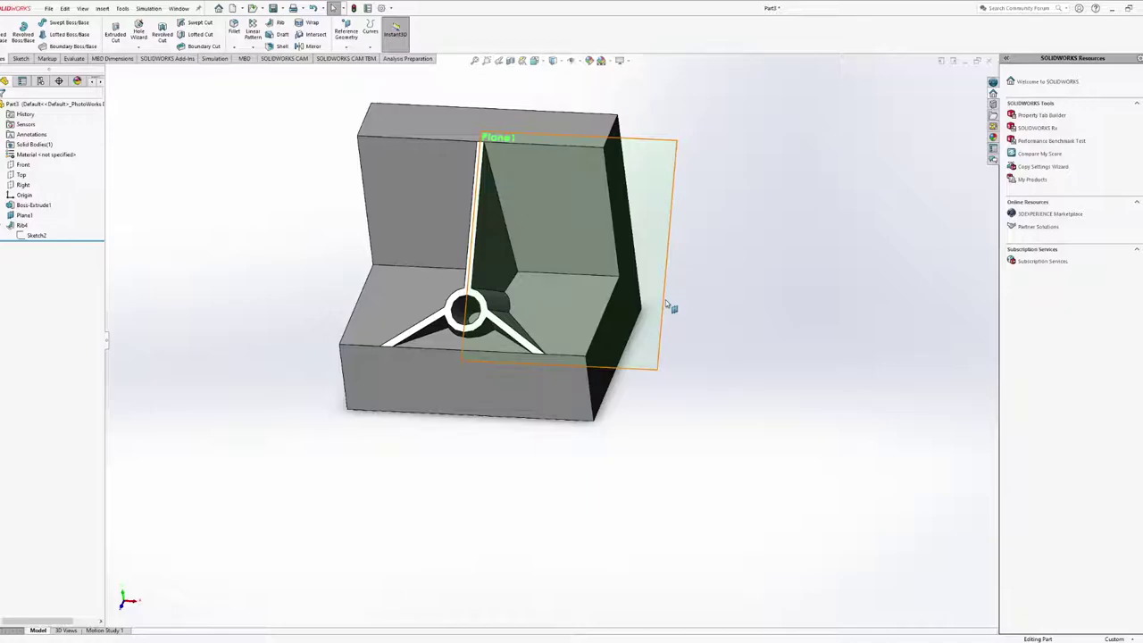
mouse_move(623, 319)
middle_down()
mouse_move(655, 248)
mouse_move(650, 278)
mouse_move(622, 308)
middle_up()
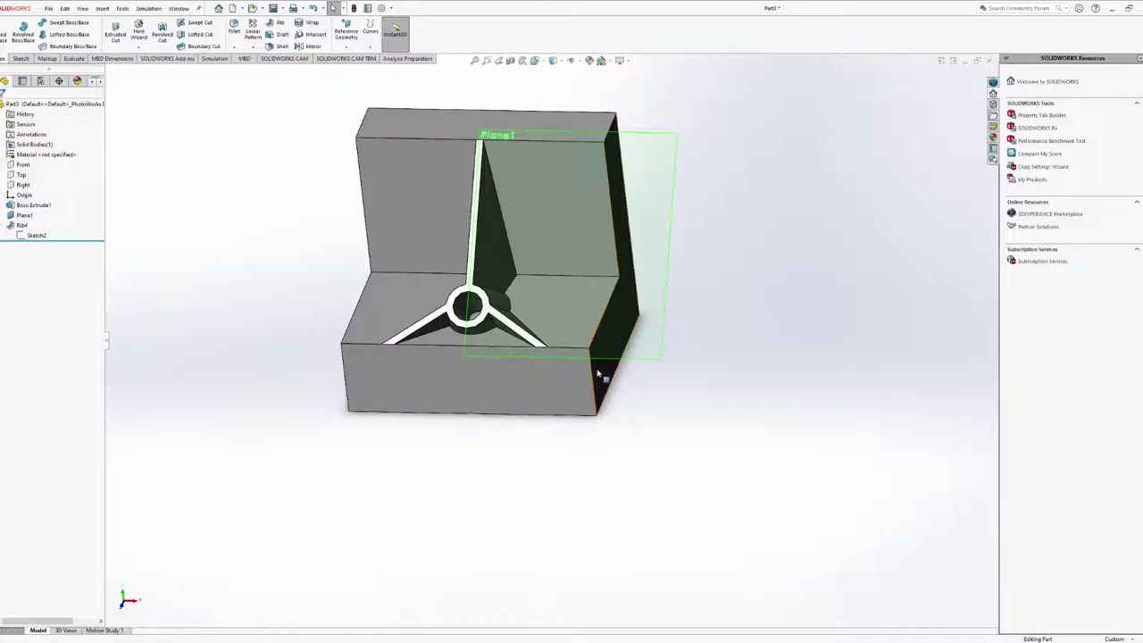
middle_drag(602, 378, 632, 404)
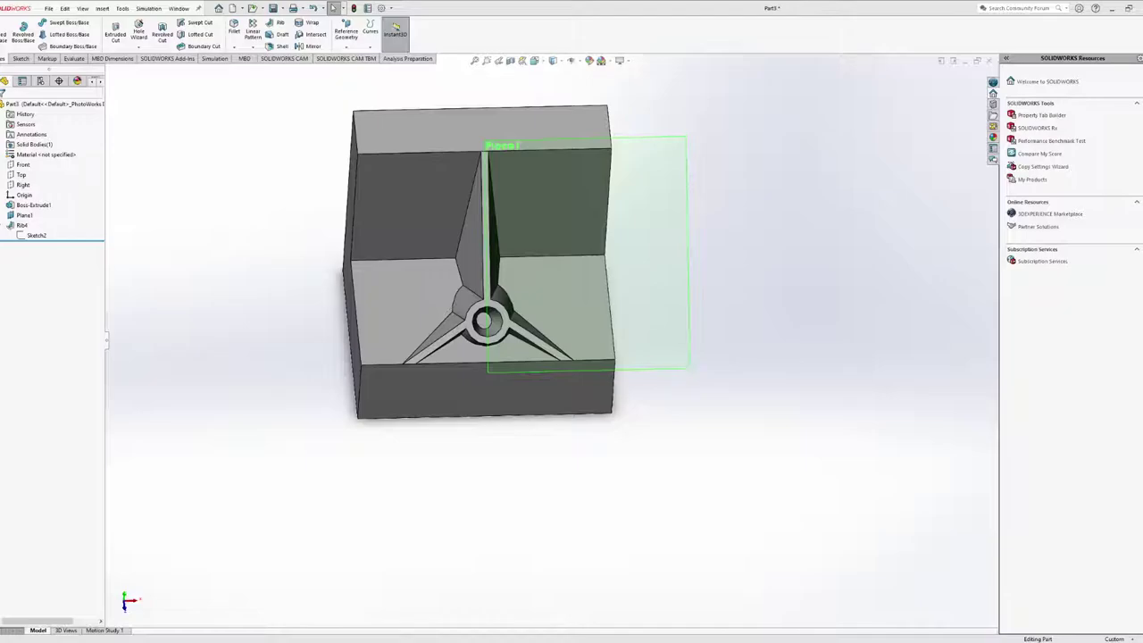
middle_drag(595, 584, 566, 255)
Show the base extrusion's dimensions, then clear the selection
click(416, 353)
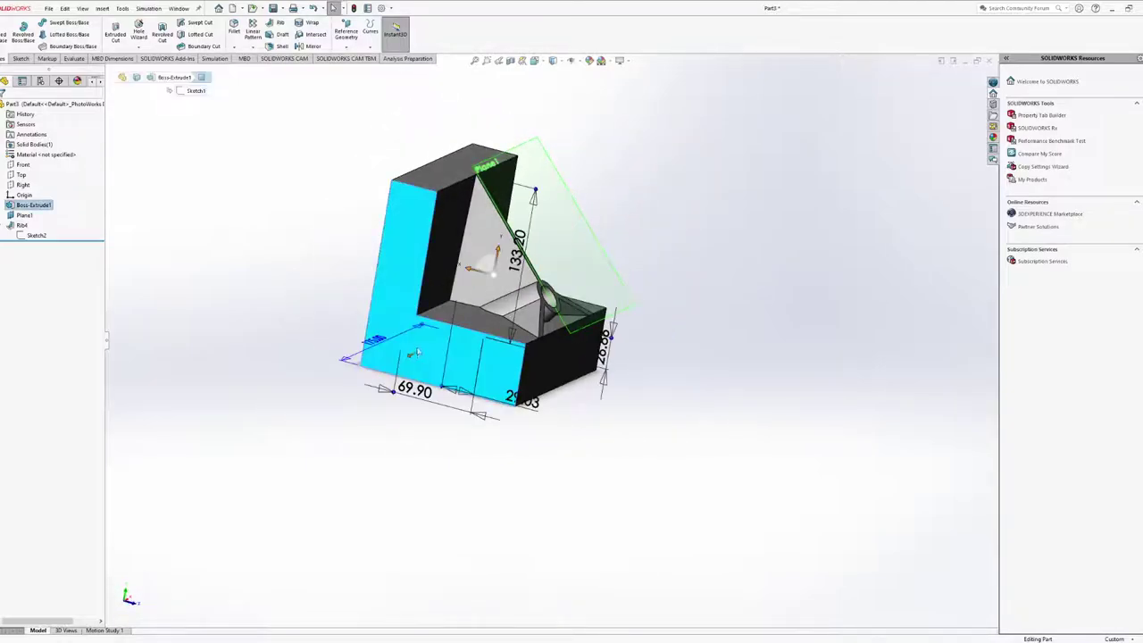
key(Escape)
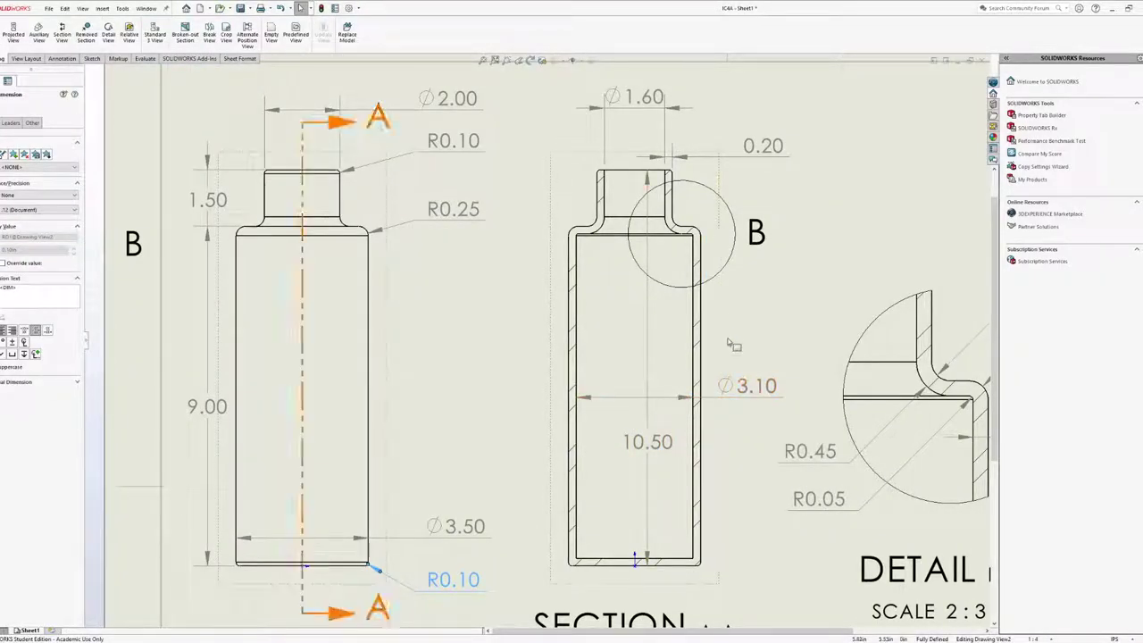
Zoom out on the IC4A drawing sheet
scroll(735, 337, up, 3)
scroll(738, 355, up, 3)
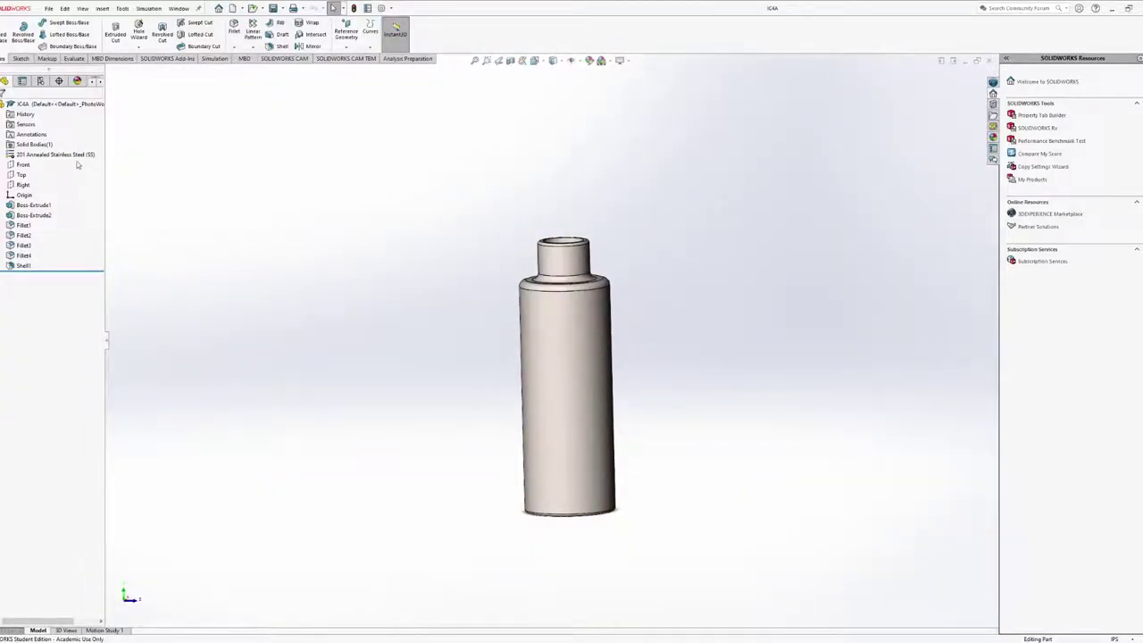
click(73, 58)
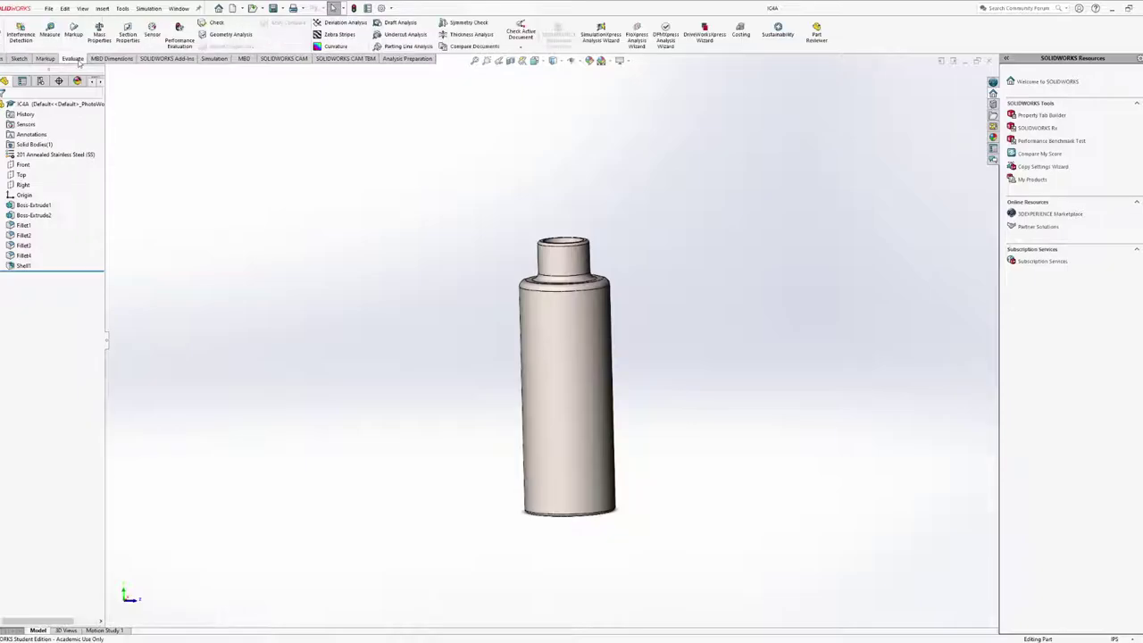
click(99, 34)
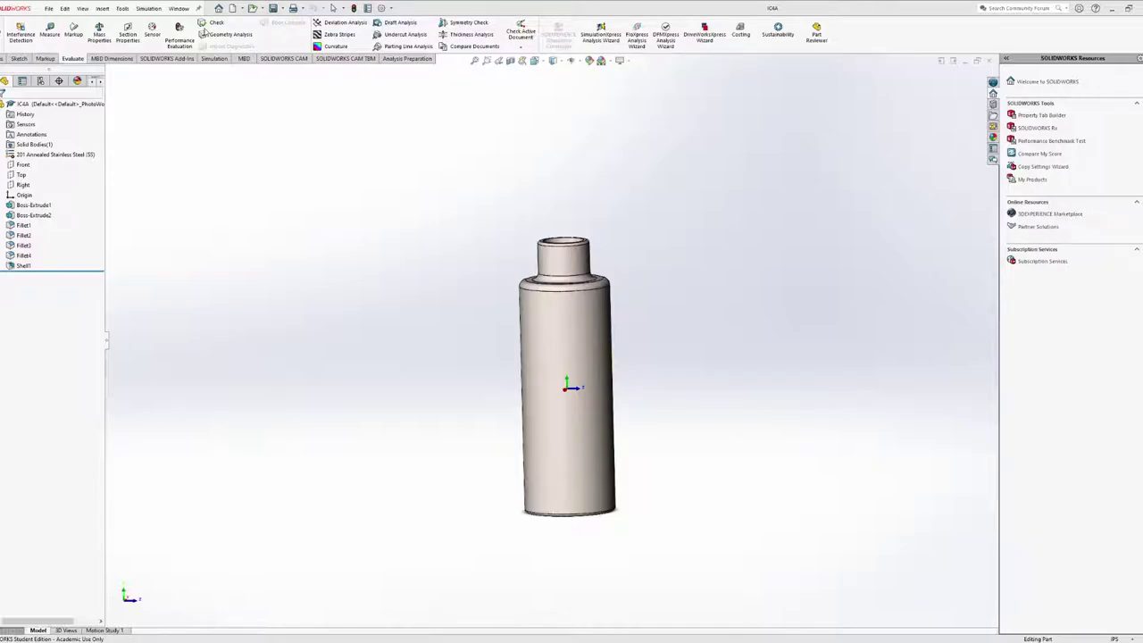
click(5, 204)
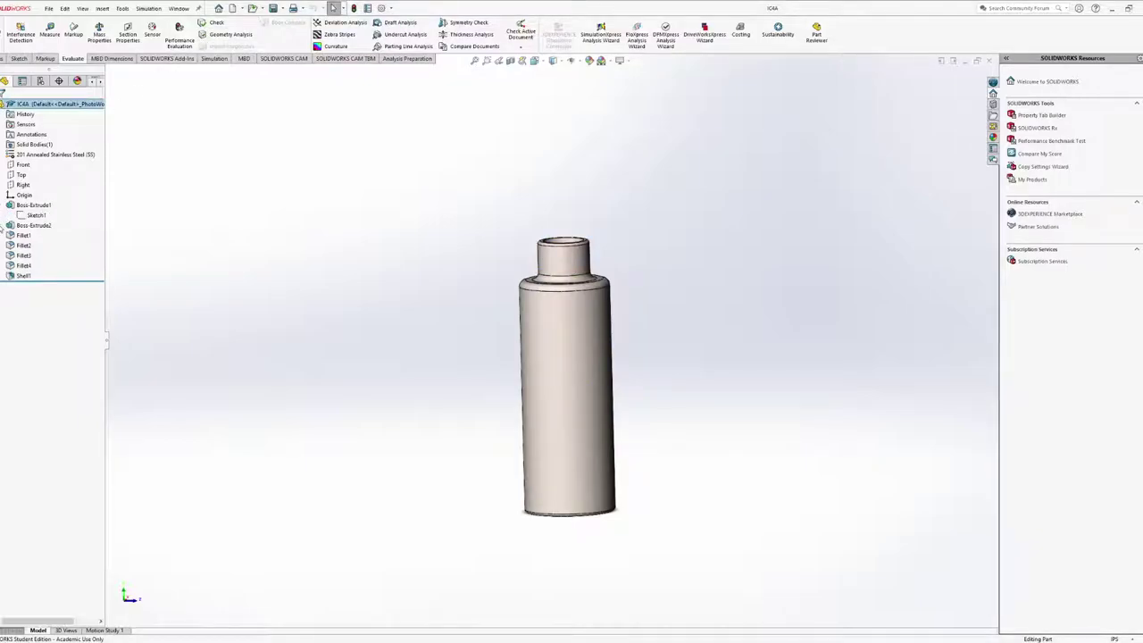
click(4, 225)
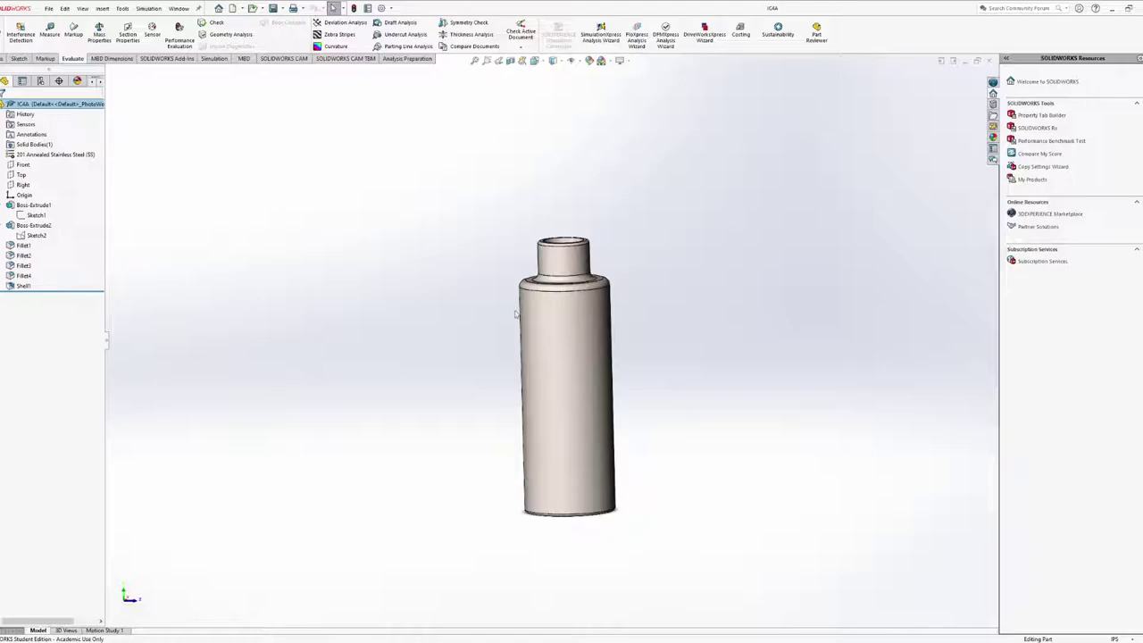
middle_drag(515, 313, 576, 424)
scroll(581, 443, up, 5)
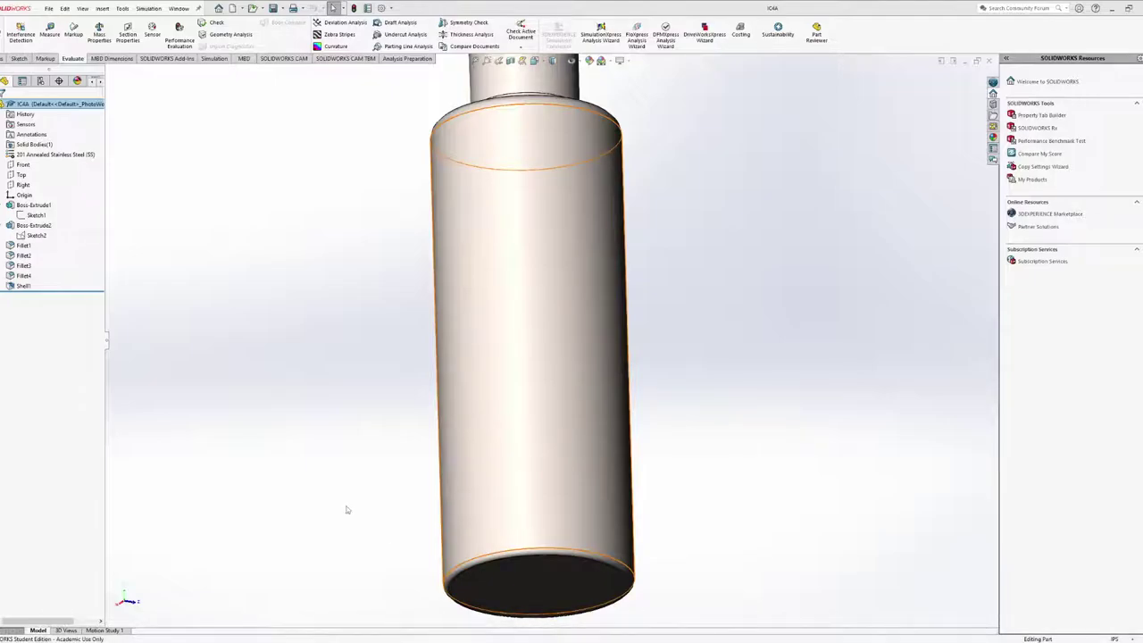
click(22, 285)
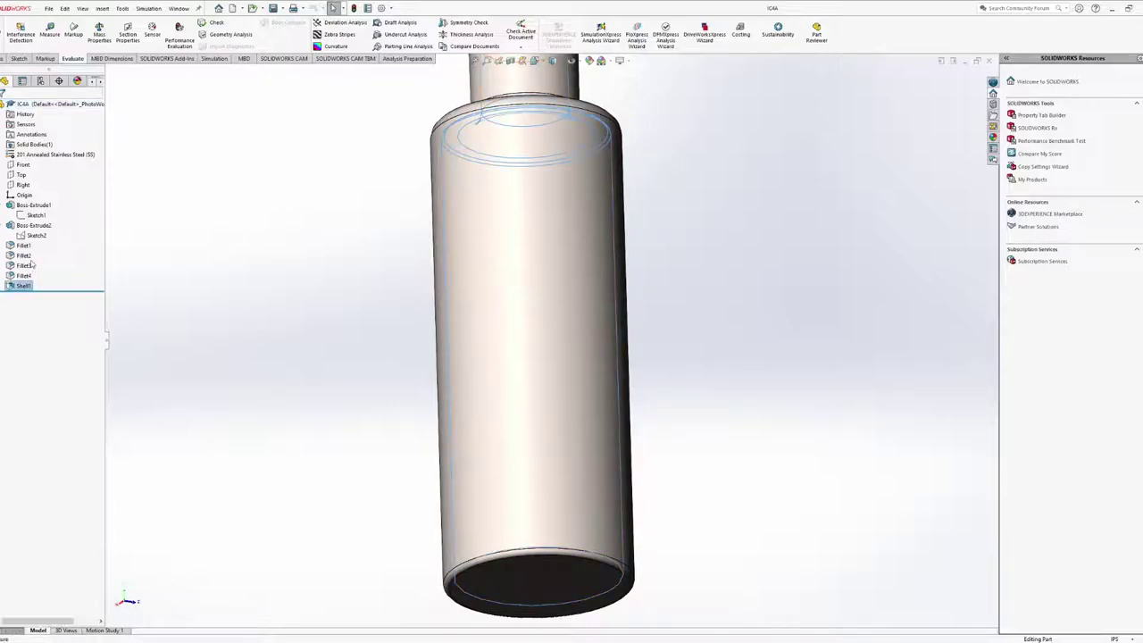
click(224, 370)
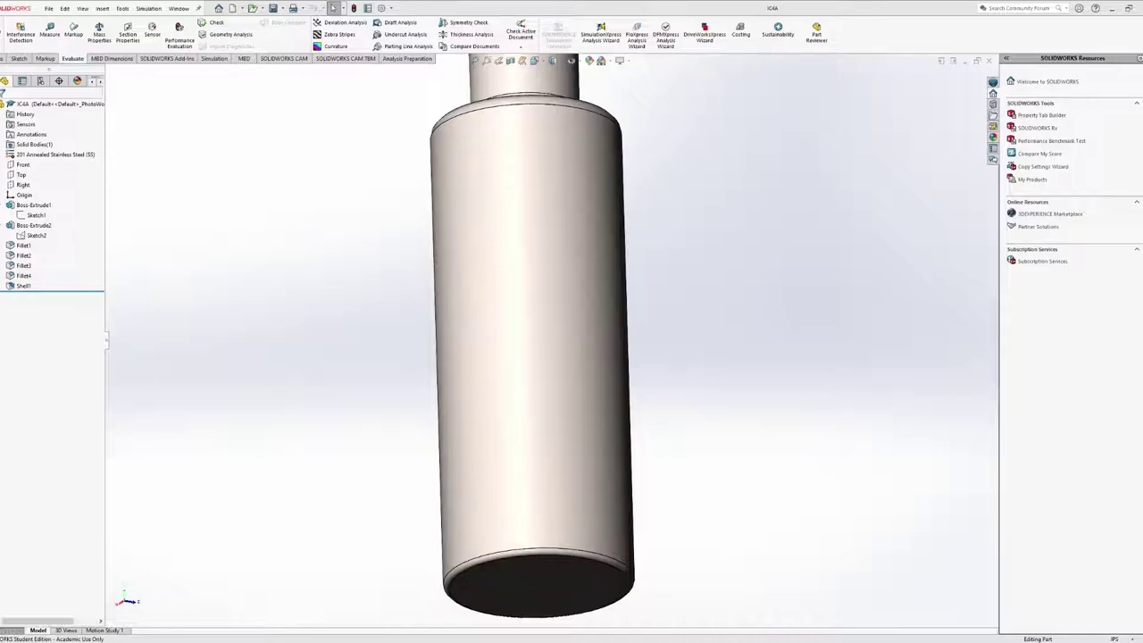
middle_drag(350, 291, 513, 268)
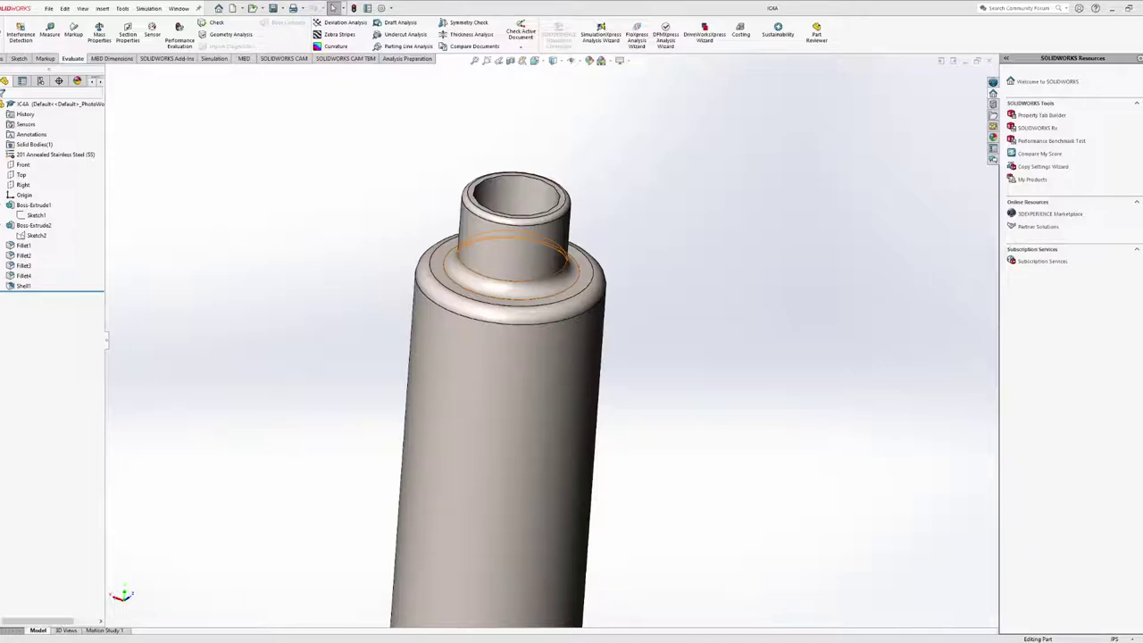
middle_drag(513, 268, 492, 366)
click(551, 437)
middle_drag(619, 186, 505, 267)
click(506, 214)
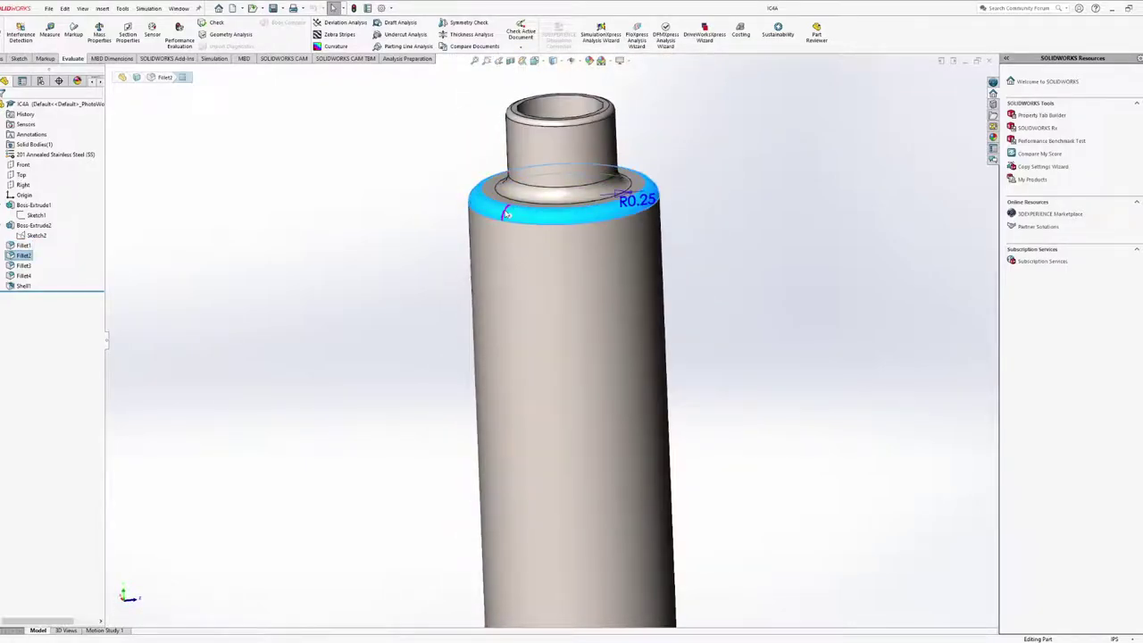
scroll(507, 214, down, 4)
click(547, 272)
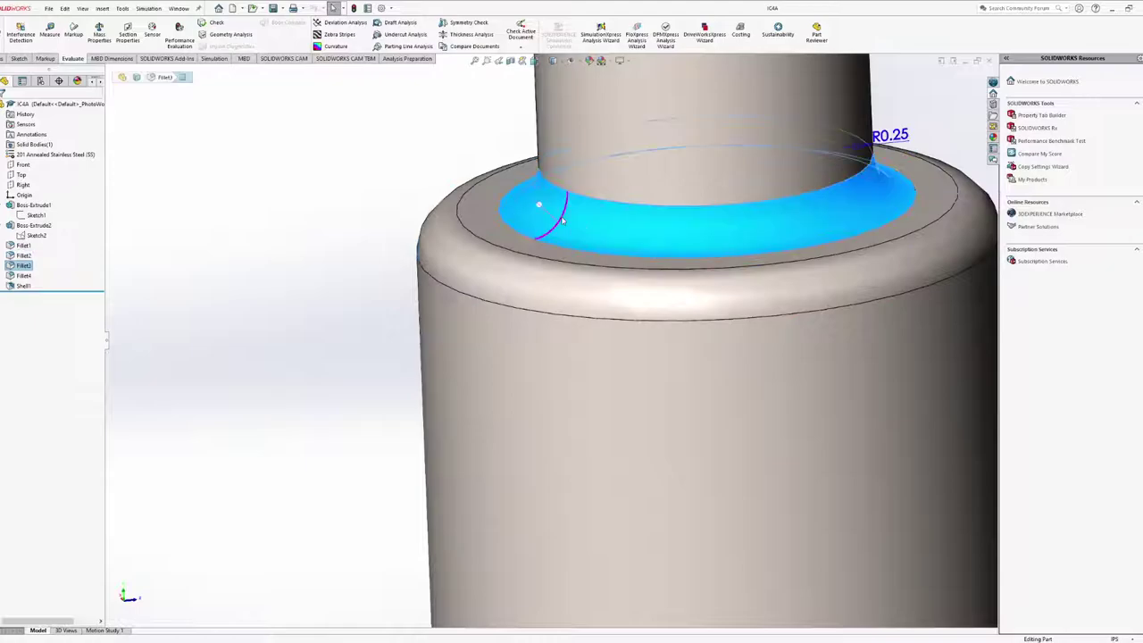
ctrl+click(558, 293)
scroll(571, 298, up, 4)
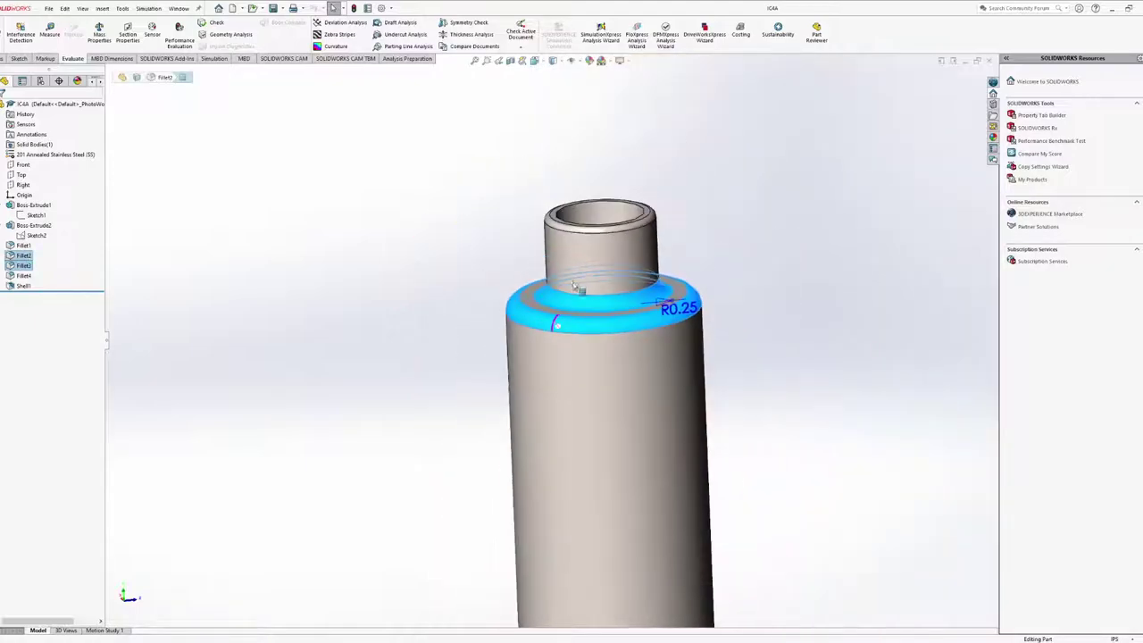
click(584, 225)
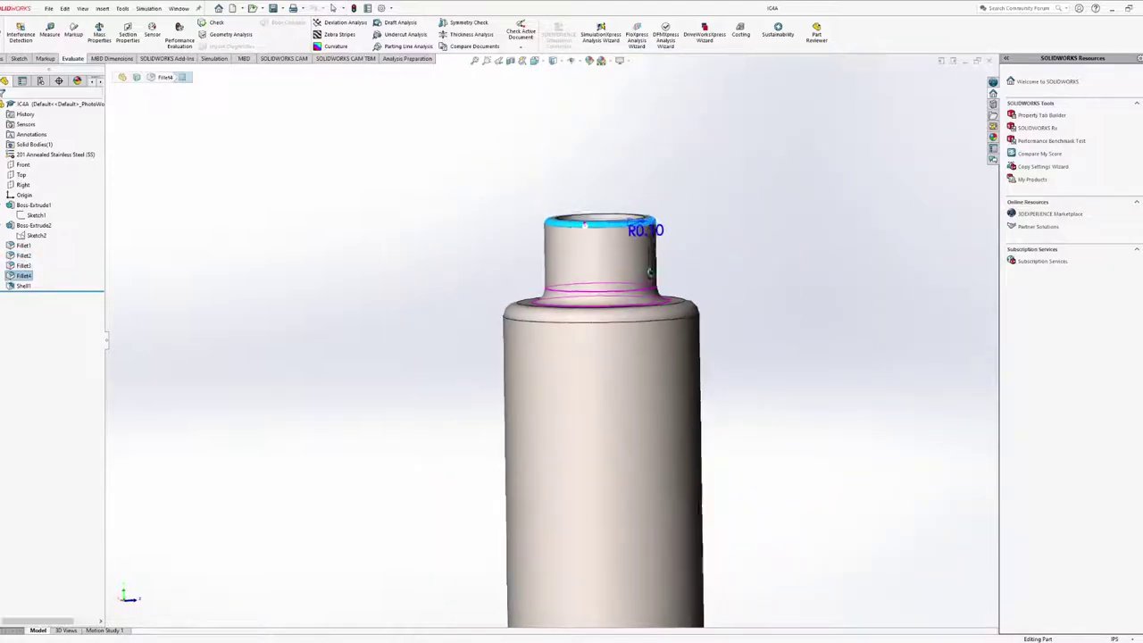
middle_drag(584, 224, 607, 291)
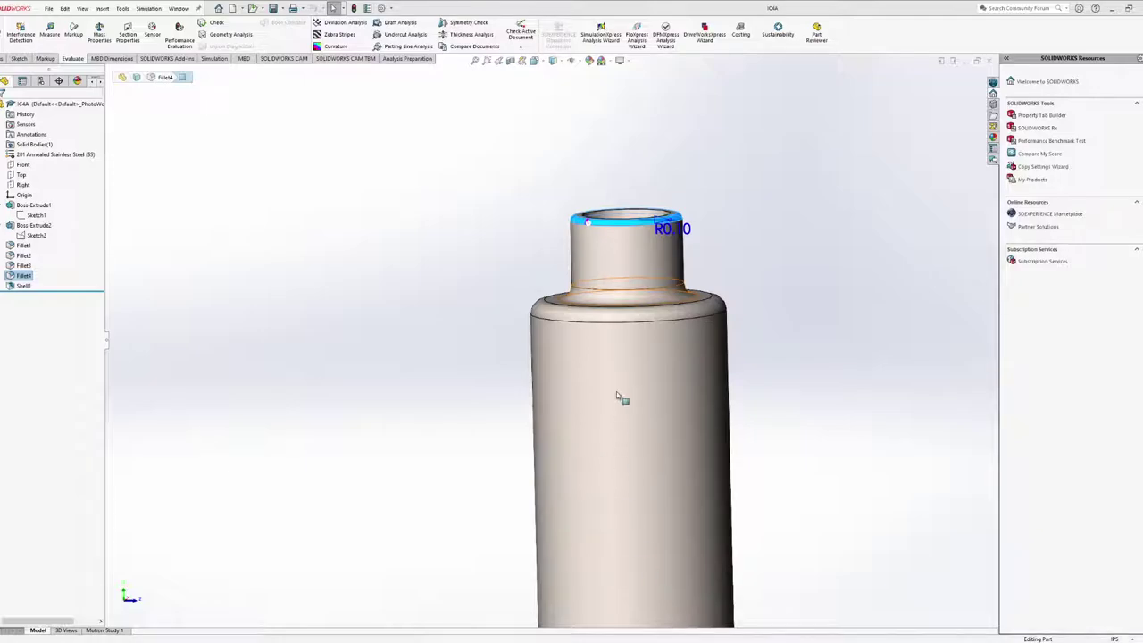
Apply a section view to the IC4A bottle, inspect the hollow bore, and accept it
mouse_move(694, 334)
middle_down()
mouse_move(645, 488)
mouse_move(582, 377)
mouse_move(612, 243)
mouse_move(576, 346)
mouse_move(556, 291)
mouse_move(570, 526)
mouse_move(561, 393)
mouse_move(462, 378)
mouse_move(923, 449)
middle_up()
scroll(607, 259, down, 3)
click(510, 60)
scroll(461, 377, down, 5)
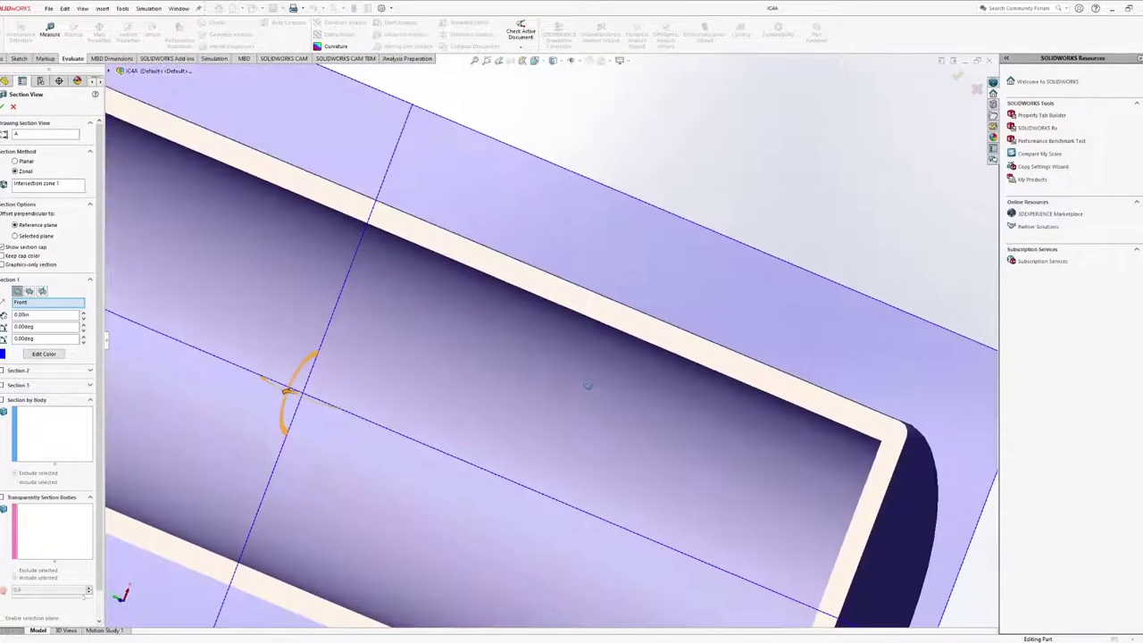
scroll(928, 465, up, 1)
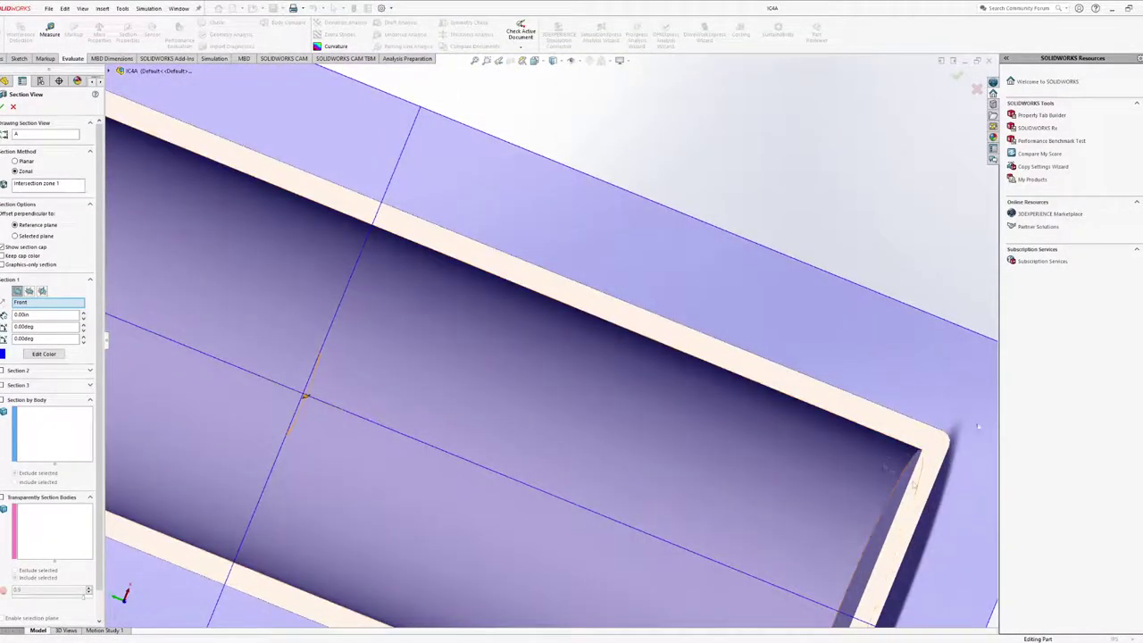
scroll(798, 485, up, 5)
scroll(808, 509, down, 2)
scroll(513, 429, down, 5)
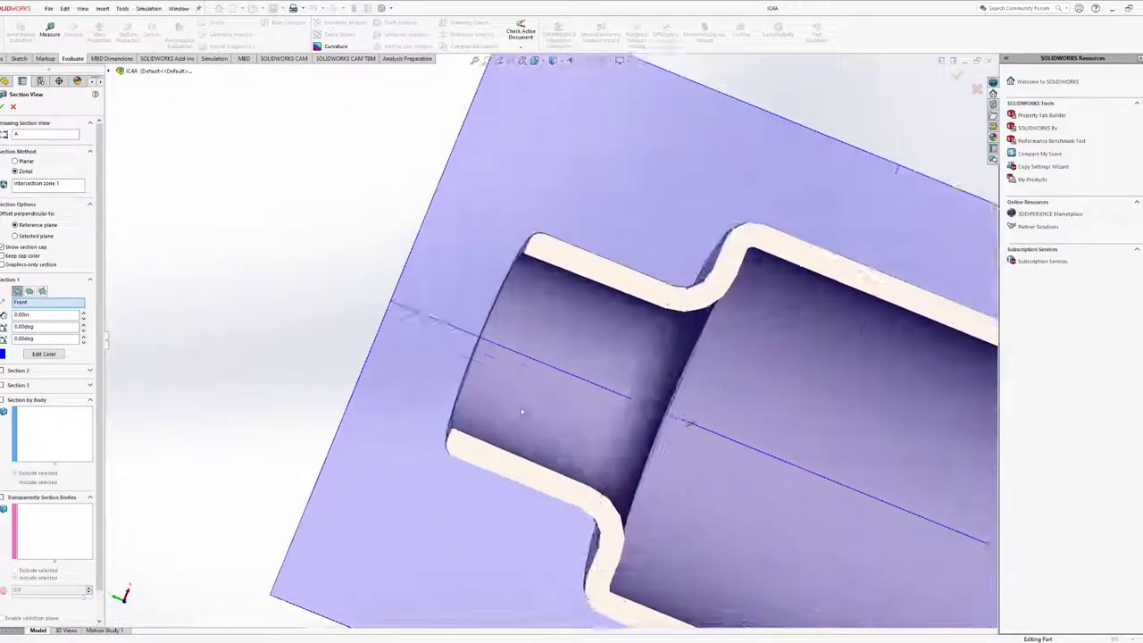
middle_drag(536, 183, 535, 170)
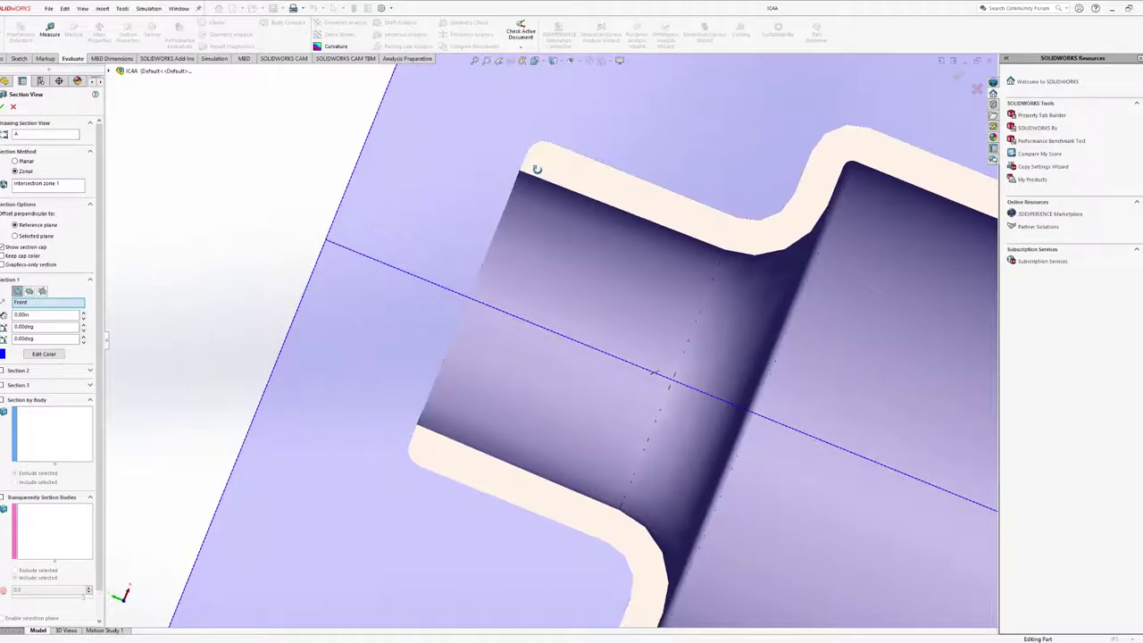
middle_drag(590, 256, 605, 309)
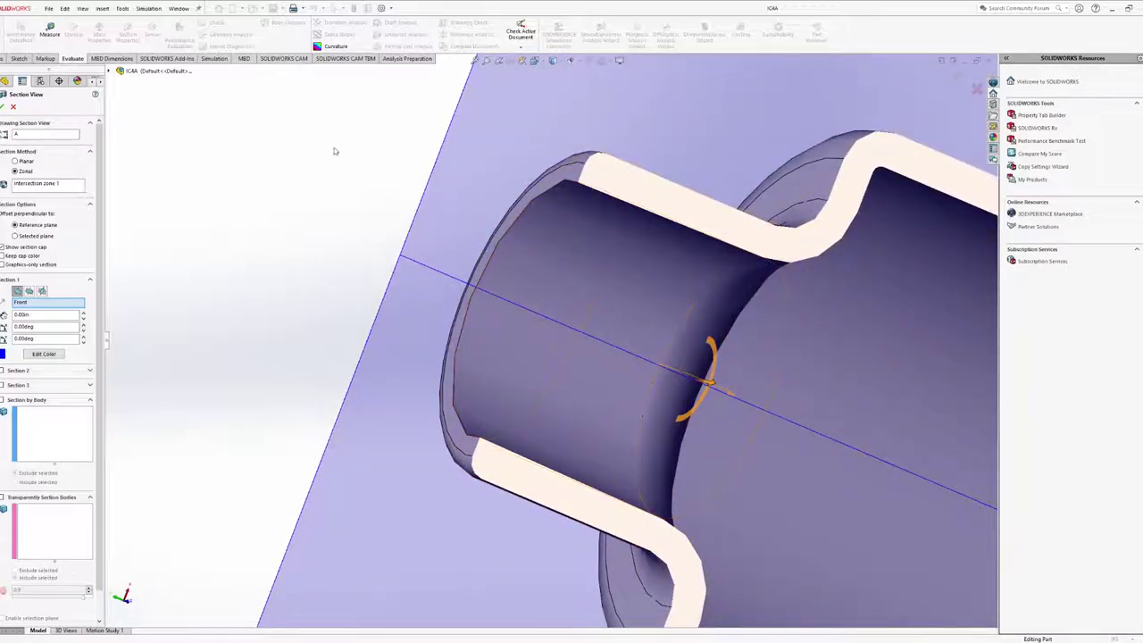
click(2, 106)
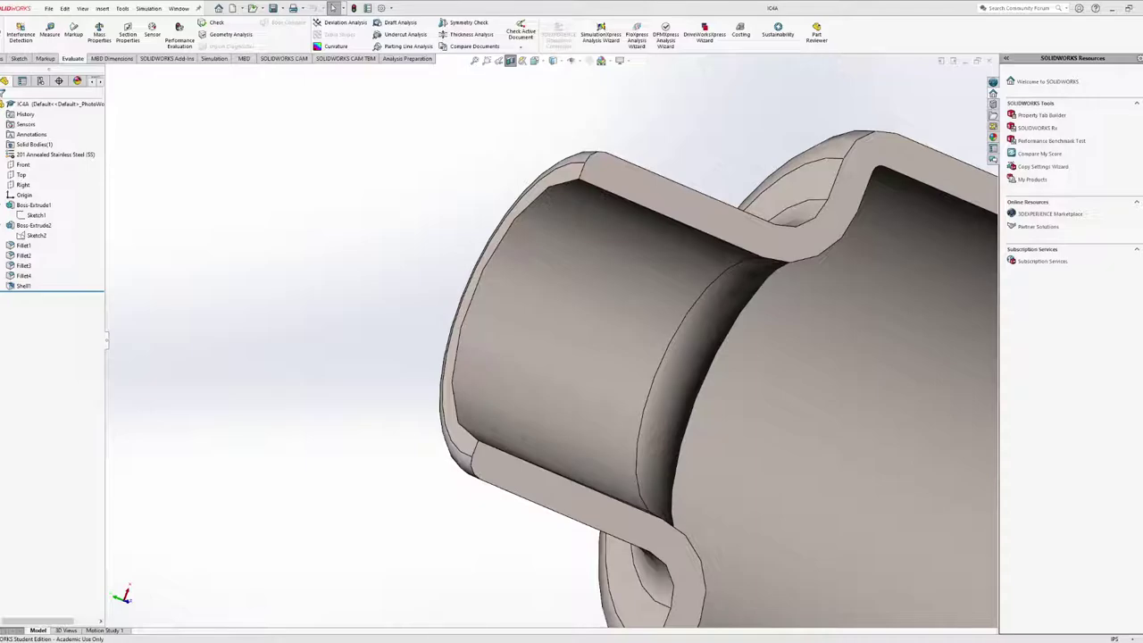
Turn the sectioned bottle to the Front view and orbit to see the cut face obliquely
scroll(407, 257, up, 5)
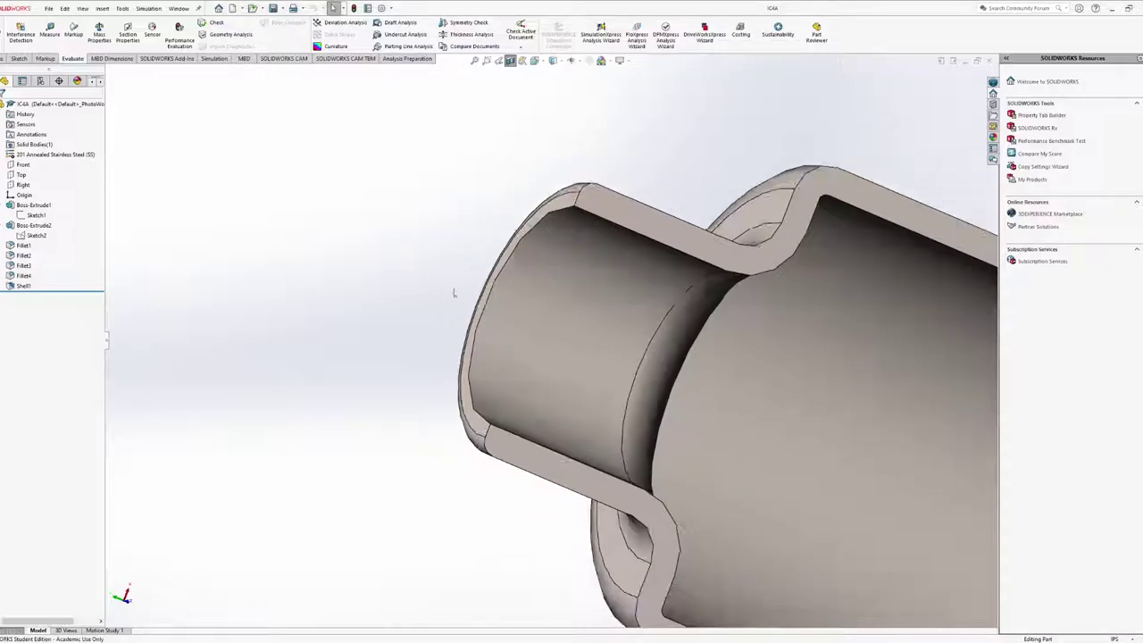
middle_drag(406, 258, 538, 523)
click(533, 60)
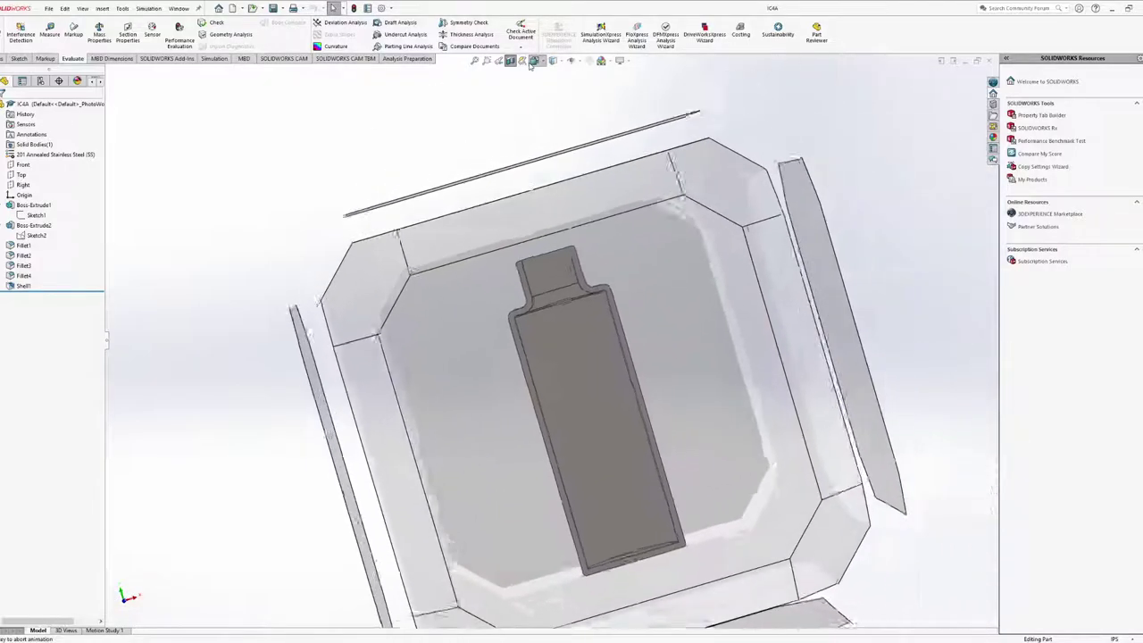
click(440, 358)
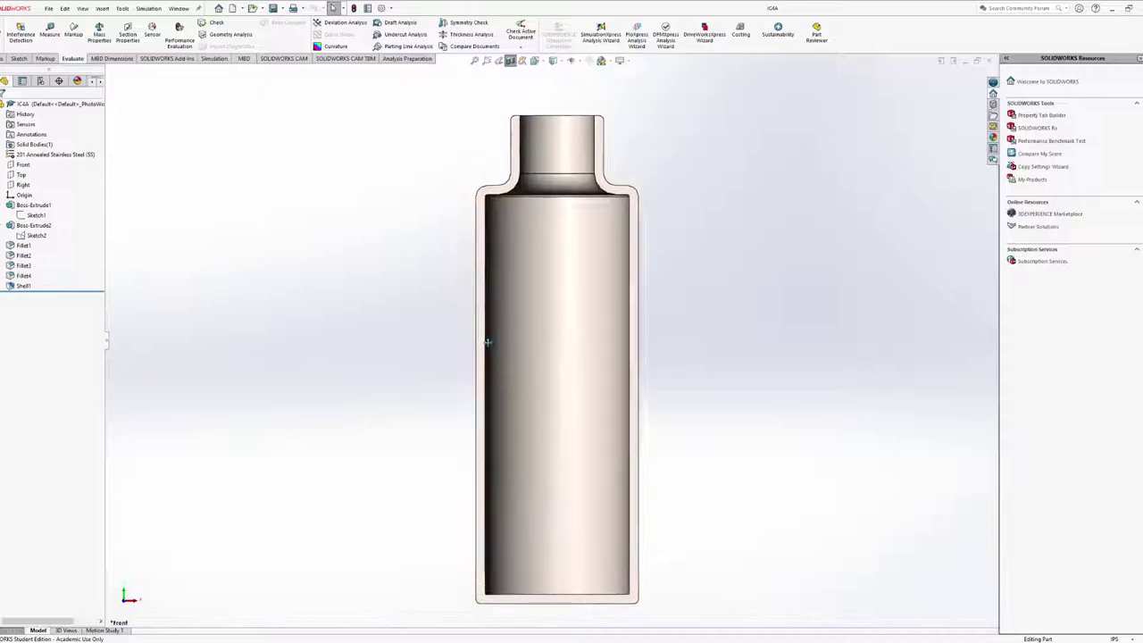
scroll(561, 200, down, 5)
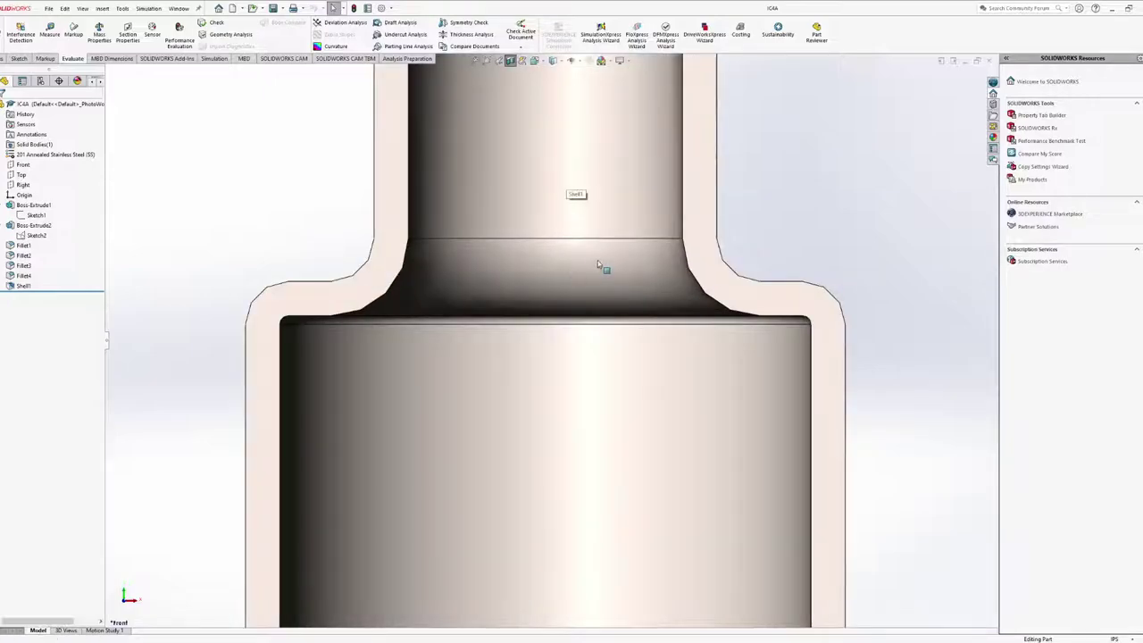
middle_drag(598, 260, 738, 318)
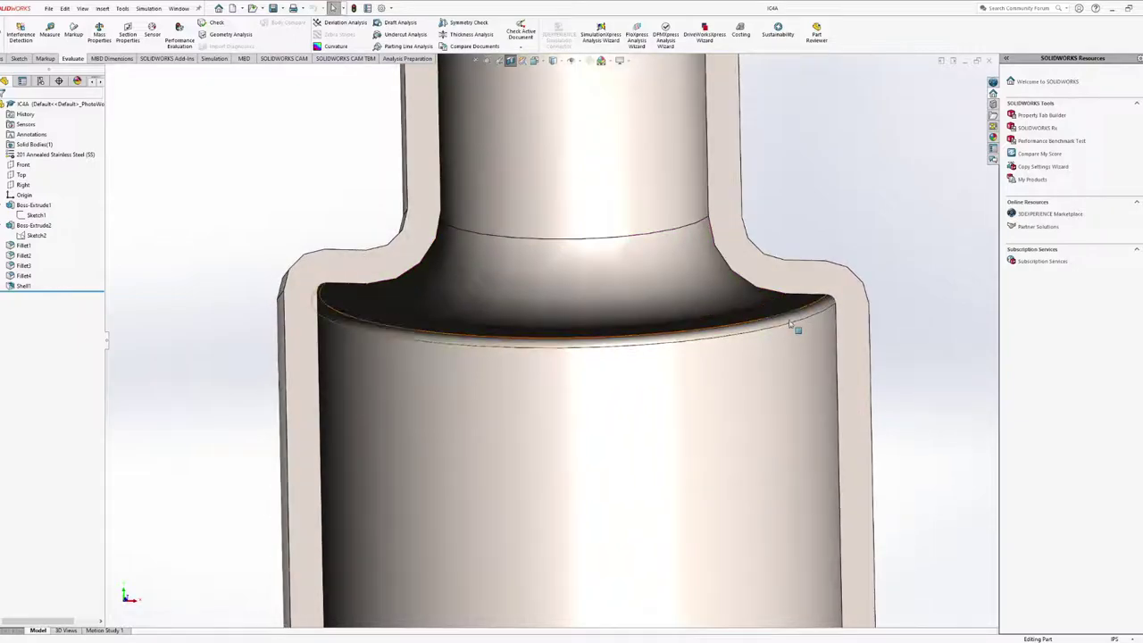
Select the conical inner shoulder face of Shell1 after trying the inner circular edge
click(664, 324)
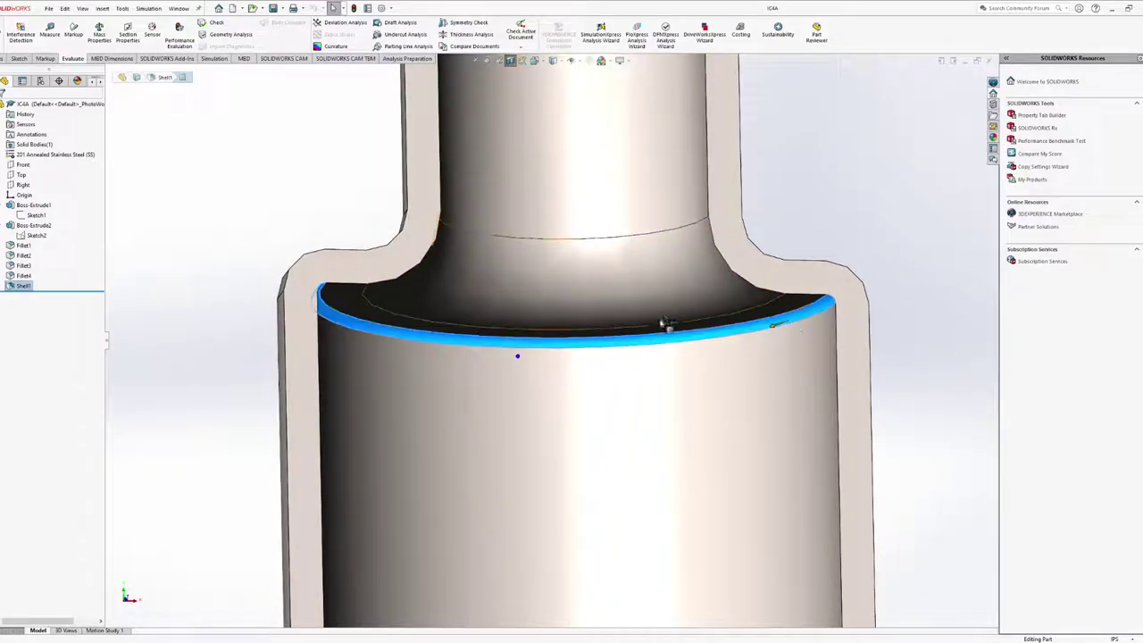
click(892, 469)
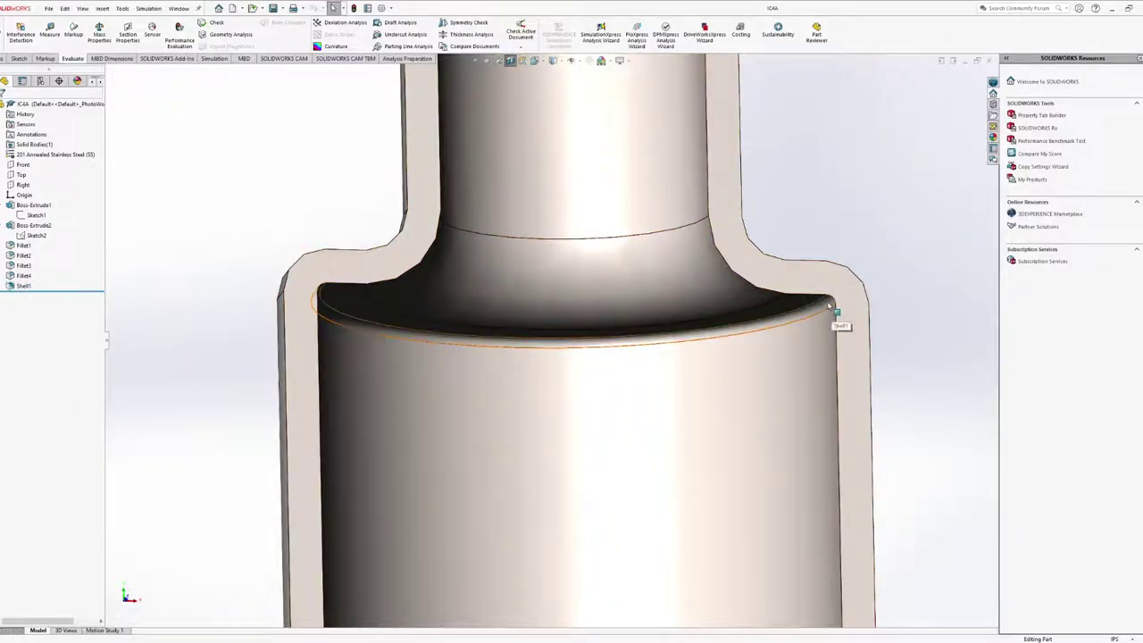
click(832, 311)
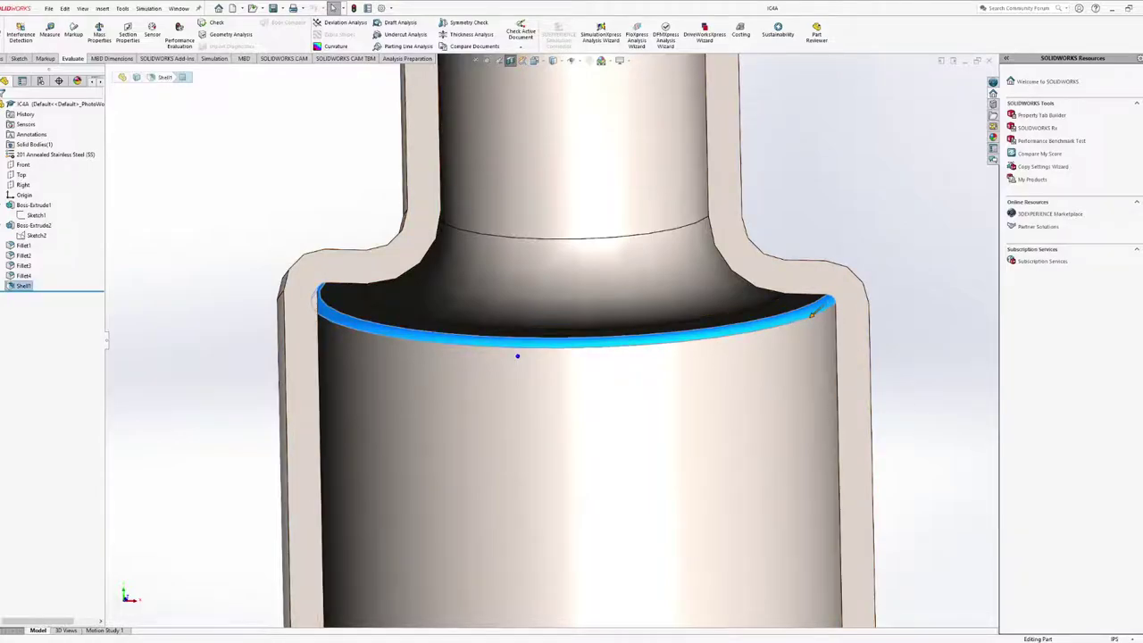
mouse_move(671, 319)
middle_down()
mouse_move(529, 346)
mouse_move(541, 331)
mouse_move(669, 340)
middle_up()
key(Escape)
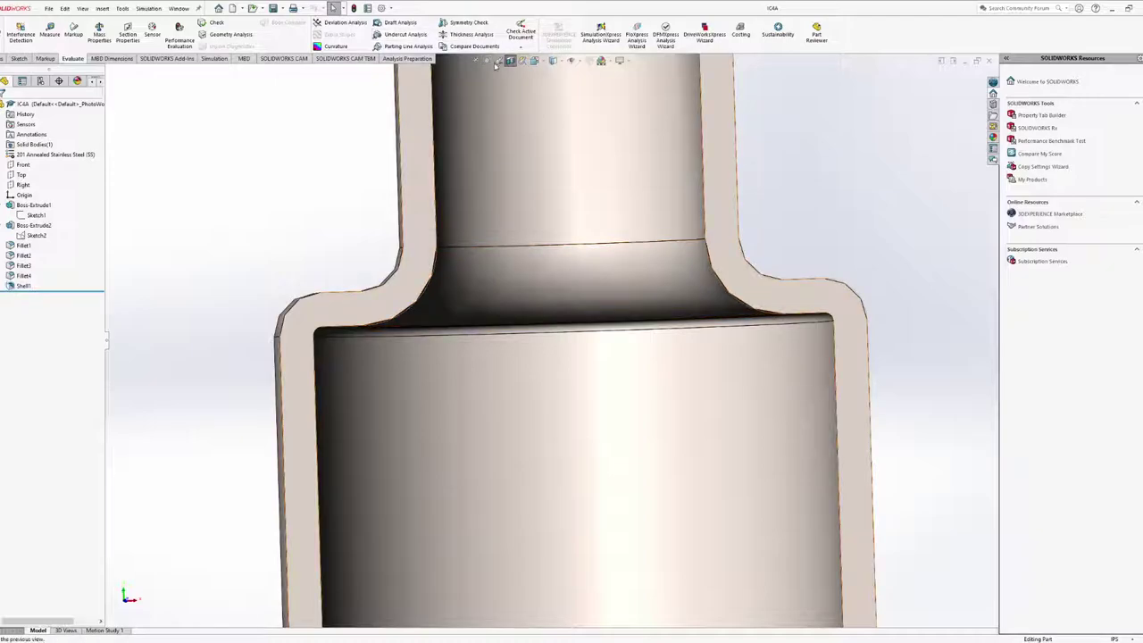
click(638, 284)
middle_drag(637, 286, 695, 247)
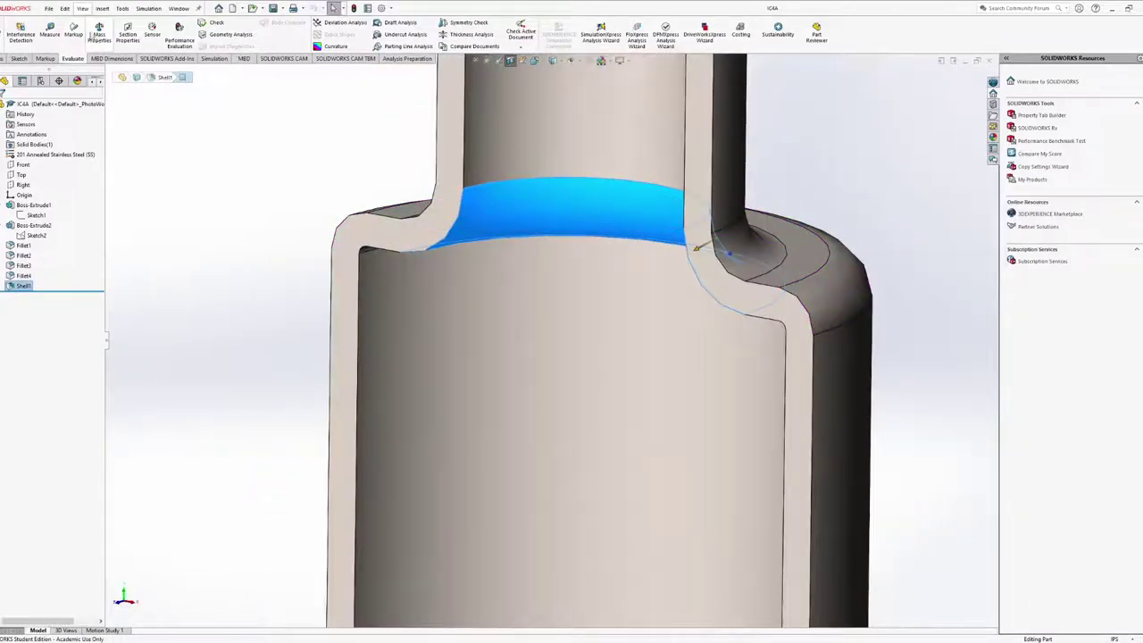
Measure the inner shoulder face, showing a 0.45in radius
click(50, 31)
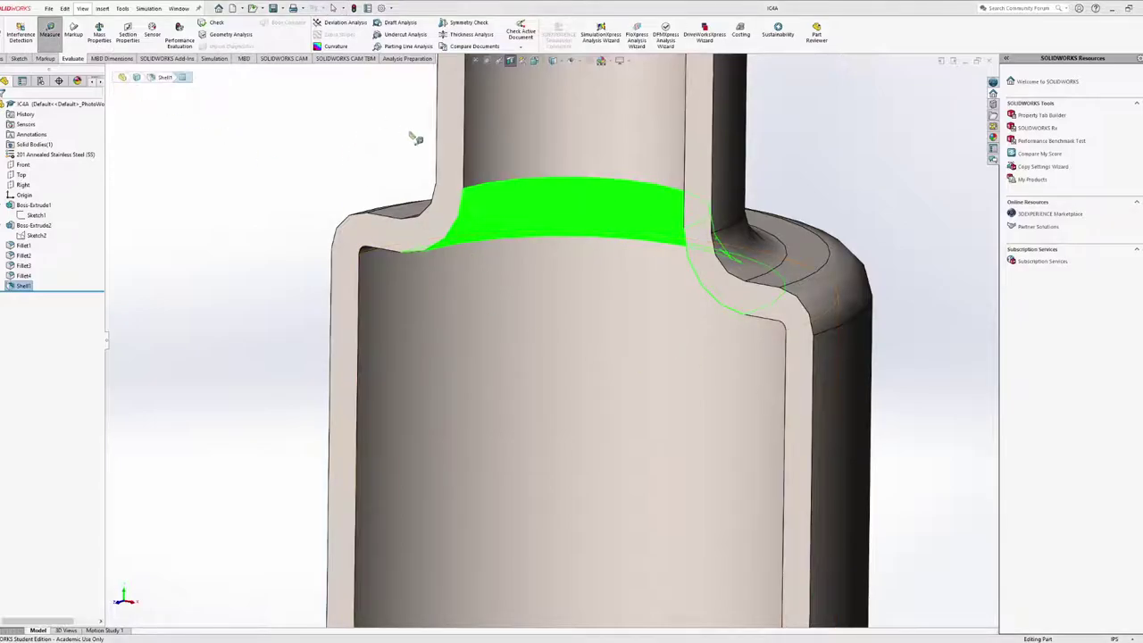
key(Escape)
key(Escape)
click(50, 31)
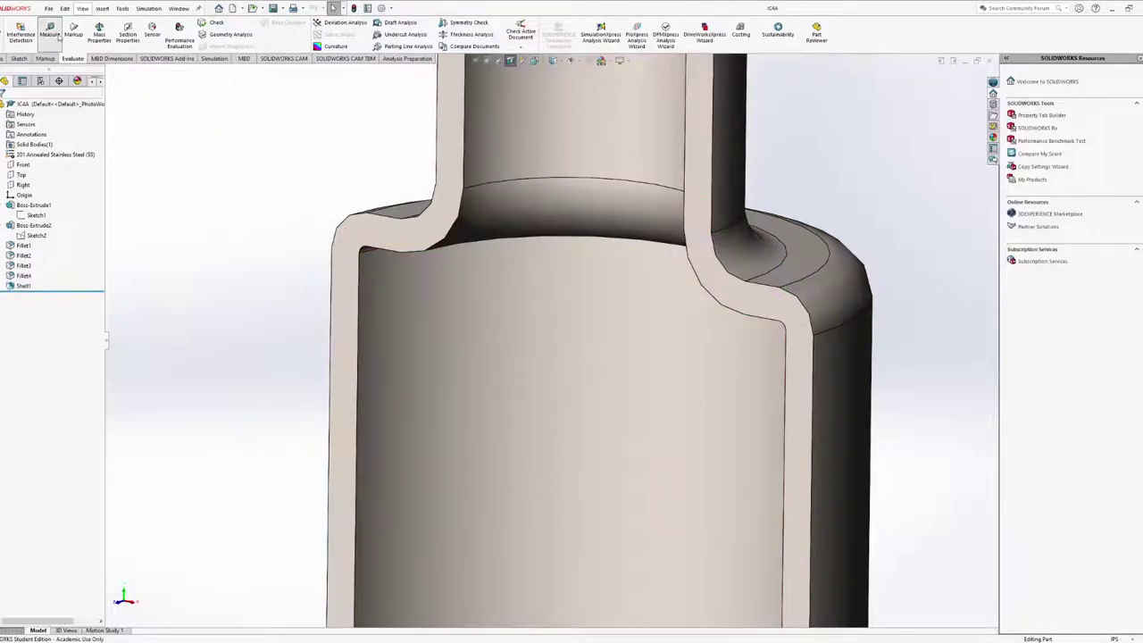
click(605, 253)
scroll(625, 223, down, 2)
middle_drag(628, 221, 725, 277)
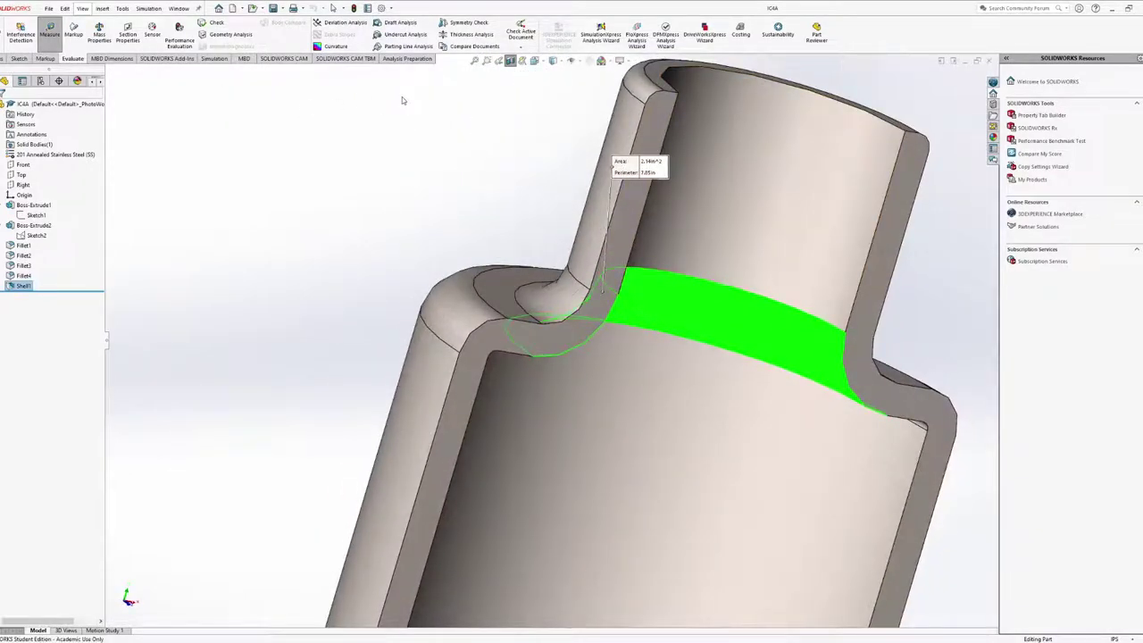
key(Escape)
Check two inner fillet edges, confirming their 0.05in radius
middle_drag(465, 178, 723, 340)
key(Escape)
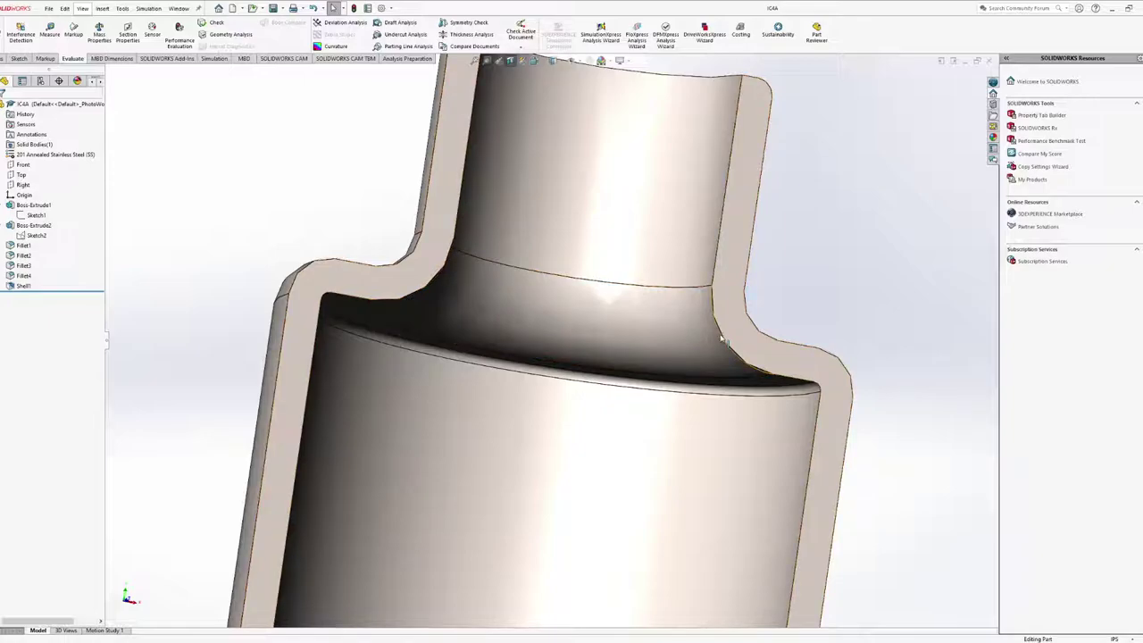
click(721, 339)
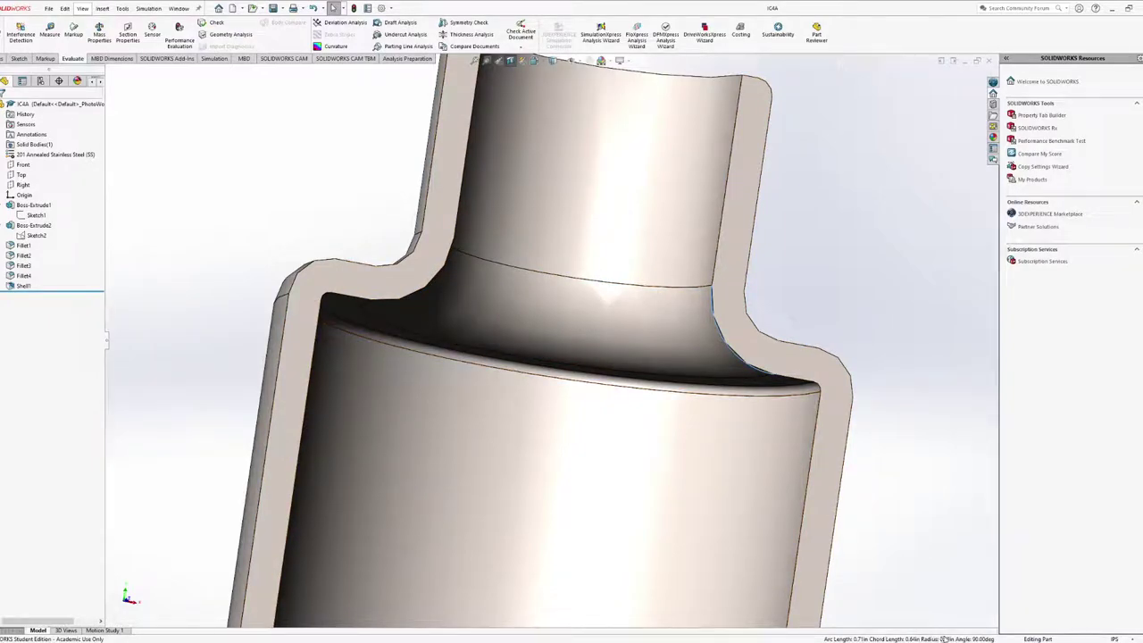
middle_drag(814, 386, 823, 394)
click(823, 394)
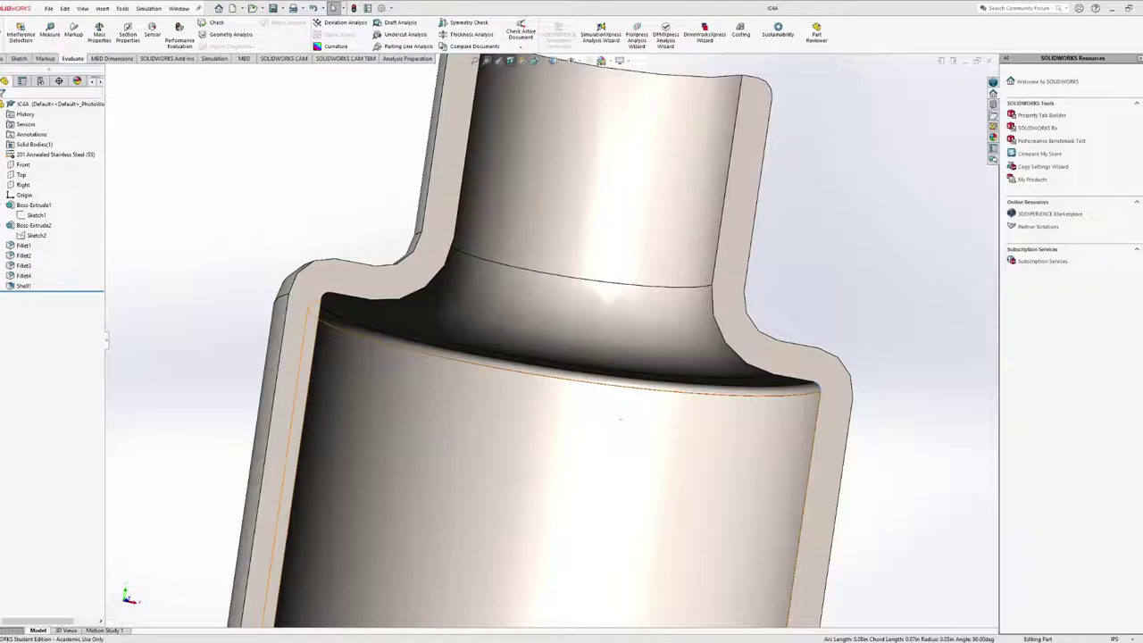
scroll(900, 471, down, 3)
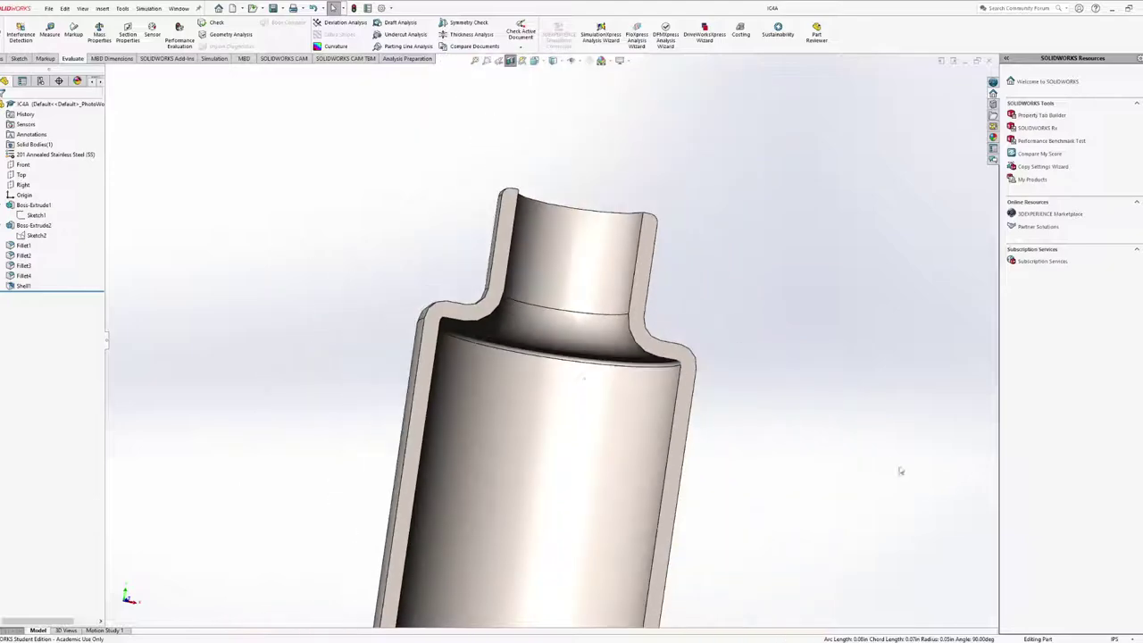
scroll(714, 393, up, 5)
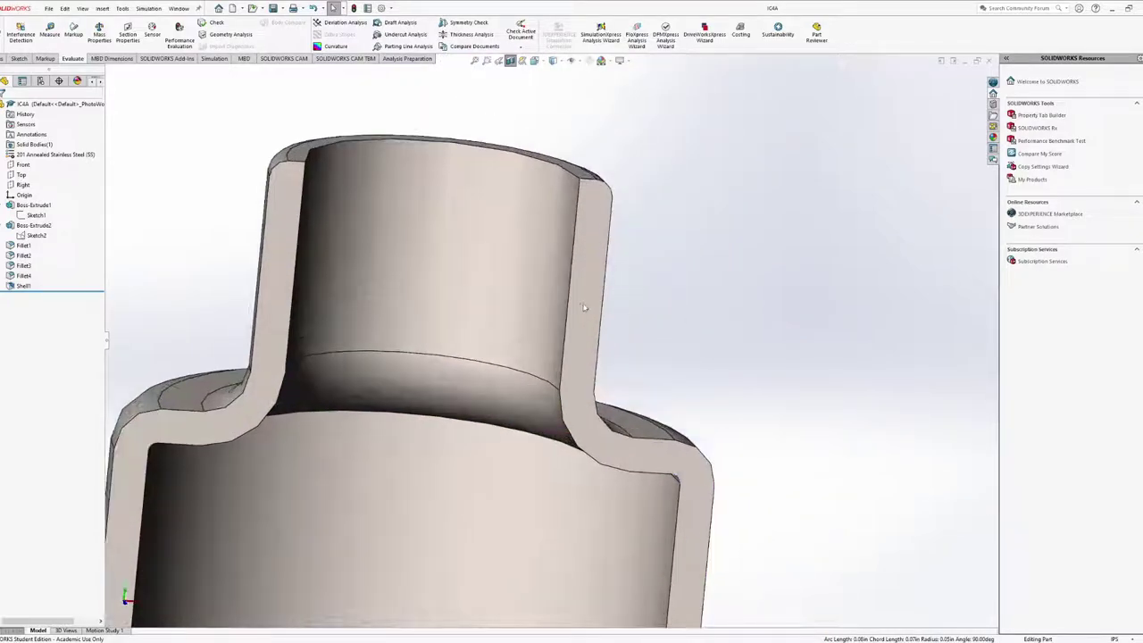
mouse_move(557, 279)
middle_down()
mouse_move(550, 266)
mouse_move(584, 260)
mouse_move(555, 300)
middle_up()
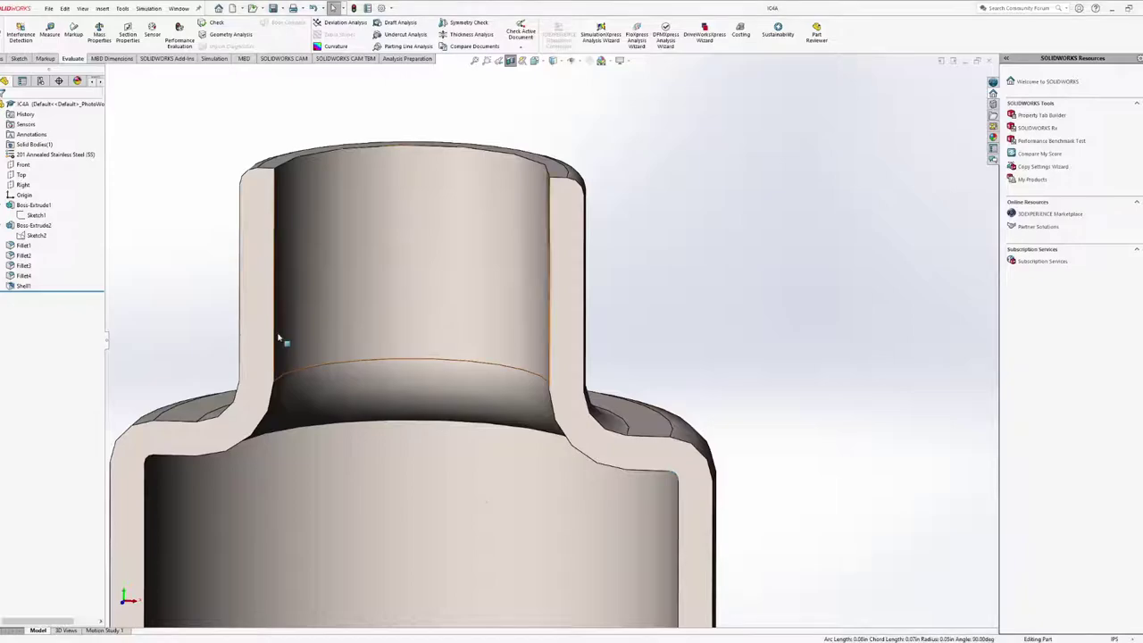
middle_drag(440, 364, 465, 366)
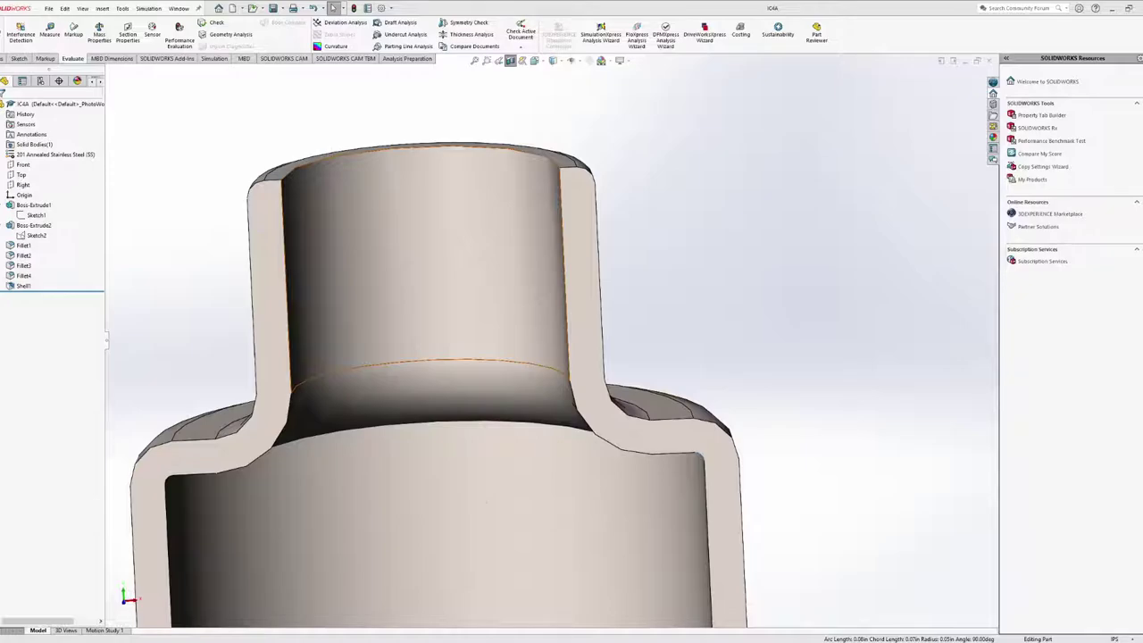
scroll(369, 324, up, 4)
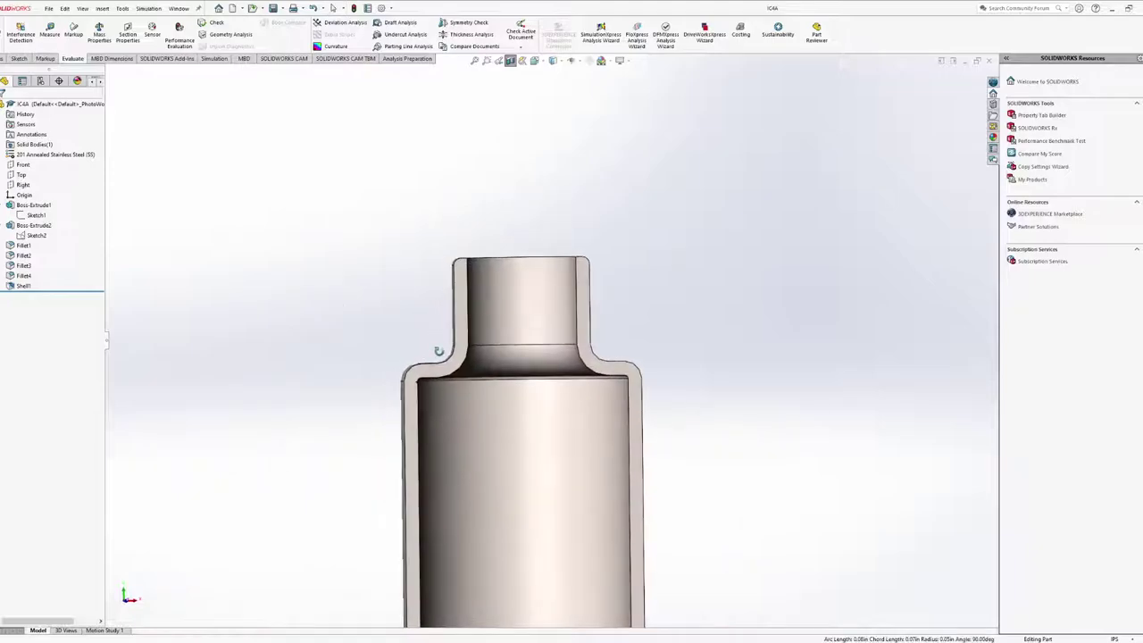
Select Boss-Extrude1, return the bottle to Front view, and switch to the IC4A Sheet1 drawing
scroll(438, 350, up, 4)
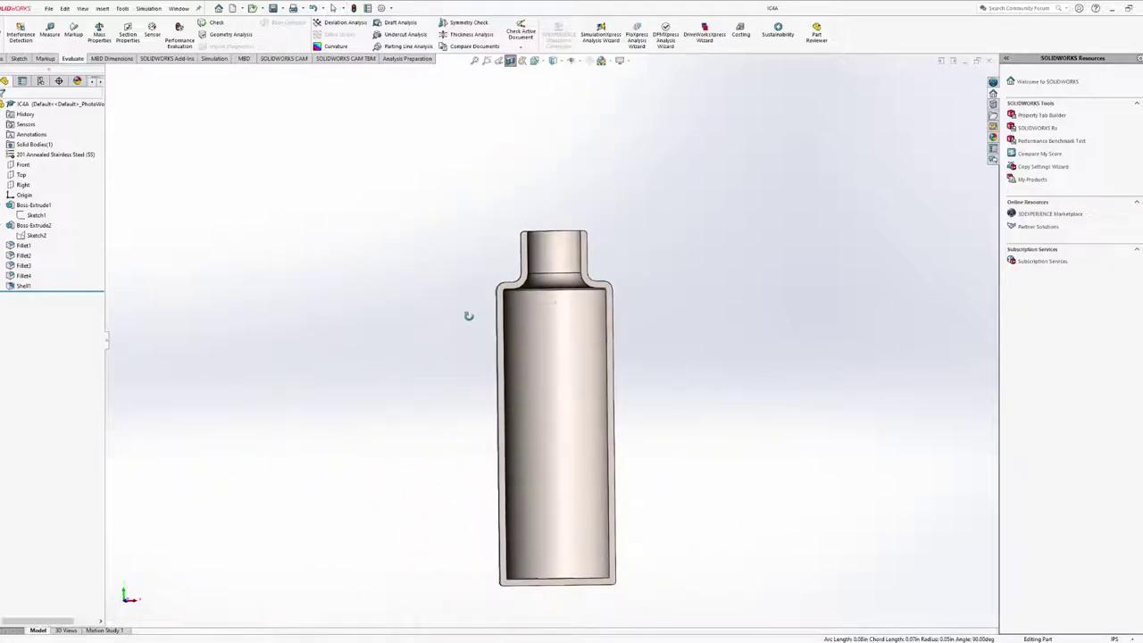
middle_drag(468, 315, 470, 332)
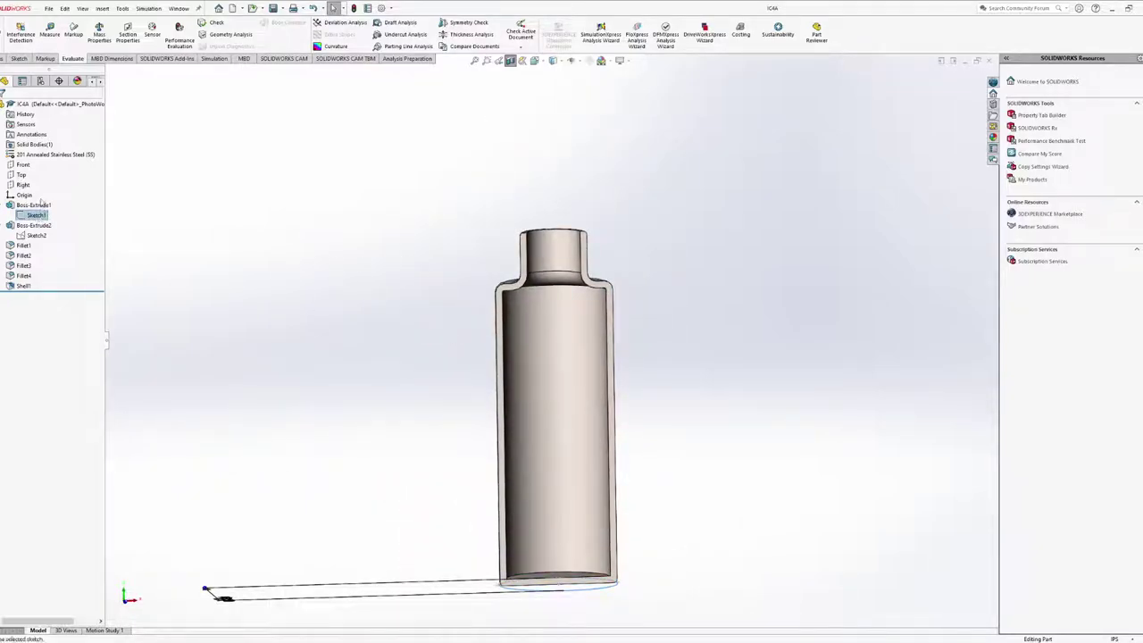
click(35, 205)
middle_drag(458, 345, 500, 359)
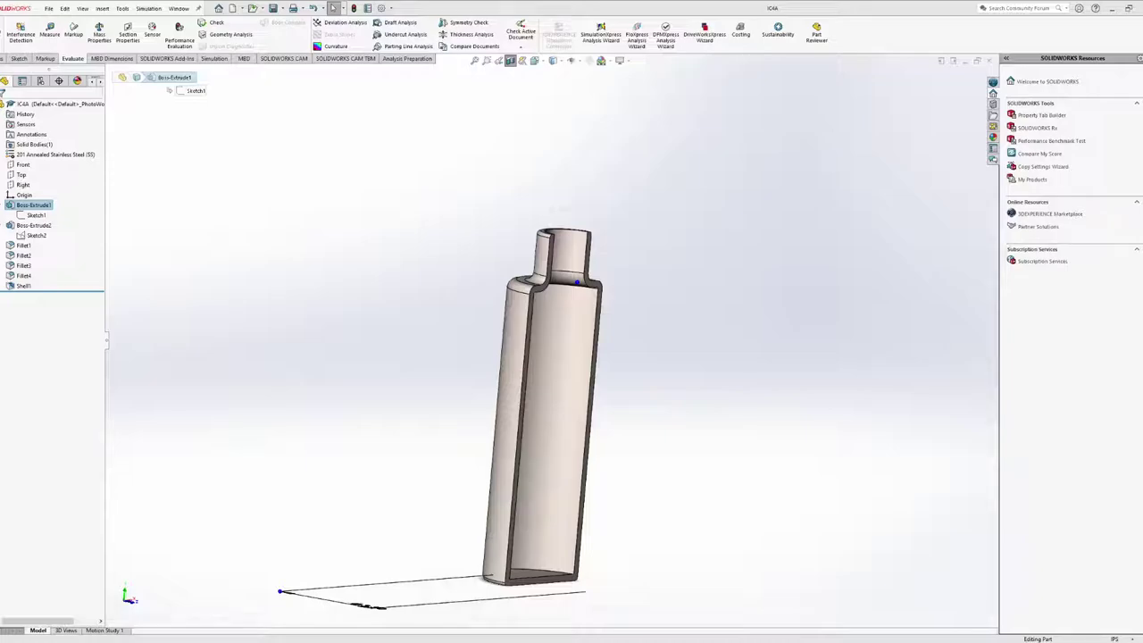
key(ctrl+1)
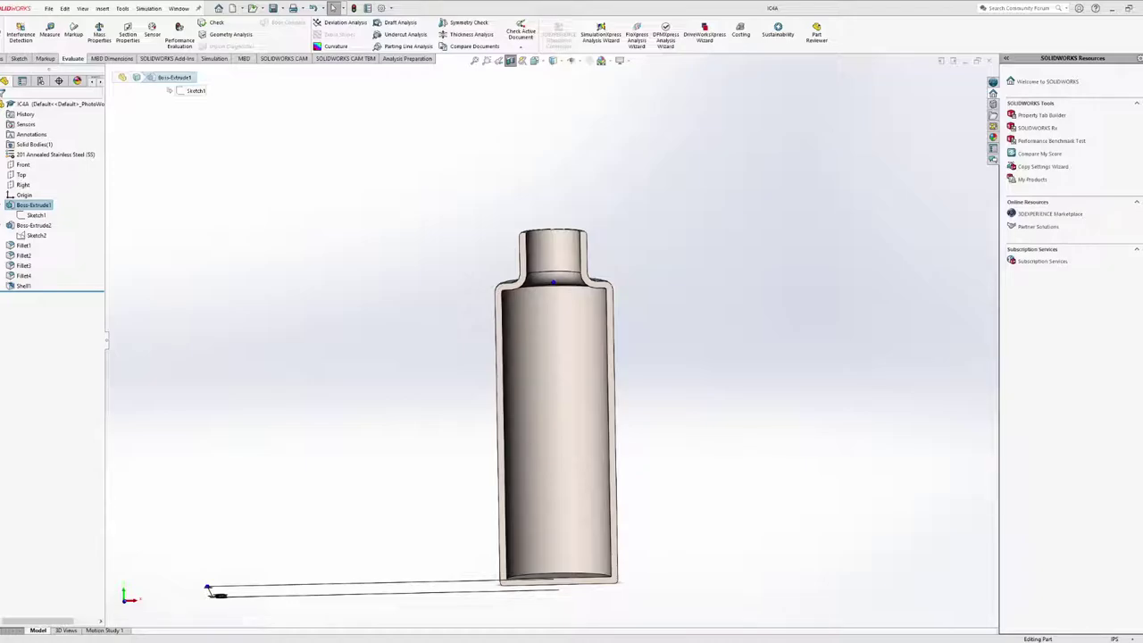
key(ctrl+Tab)
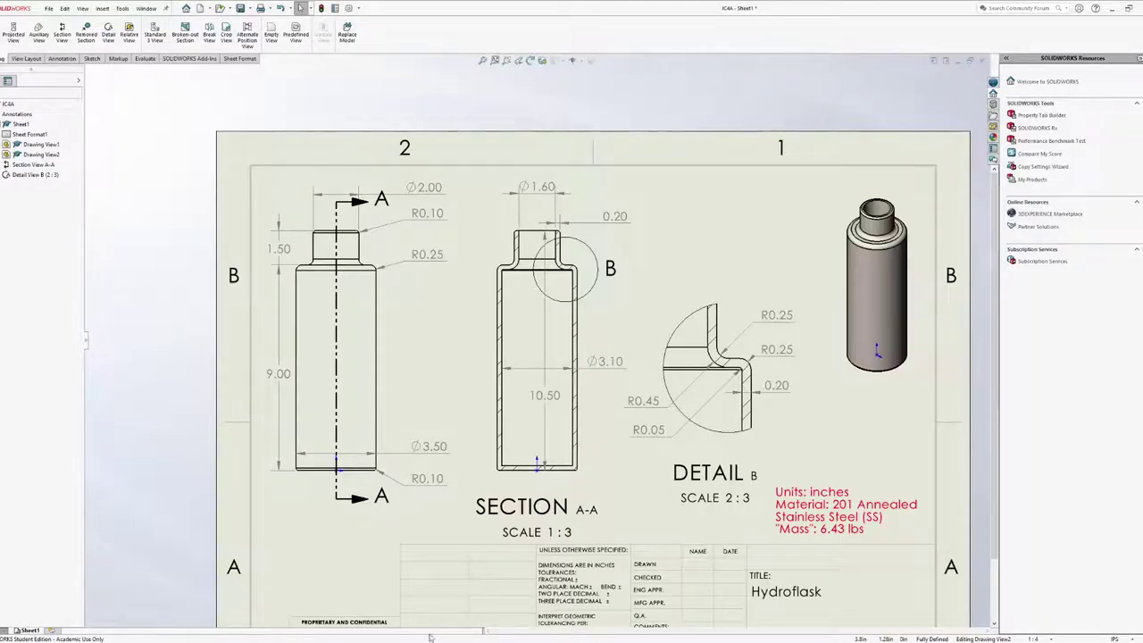
Bring up the IC4A part window and close it, returning to the Hydroflask drawing
click(982, 60)
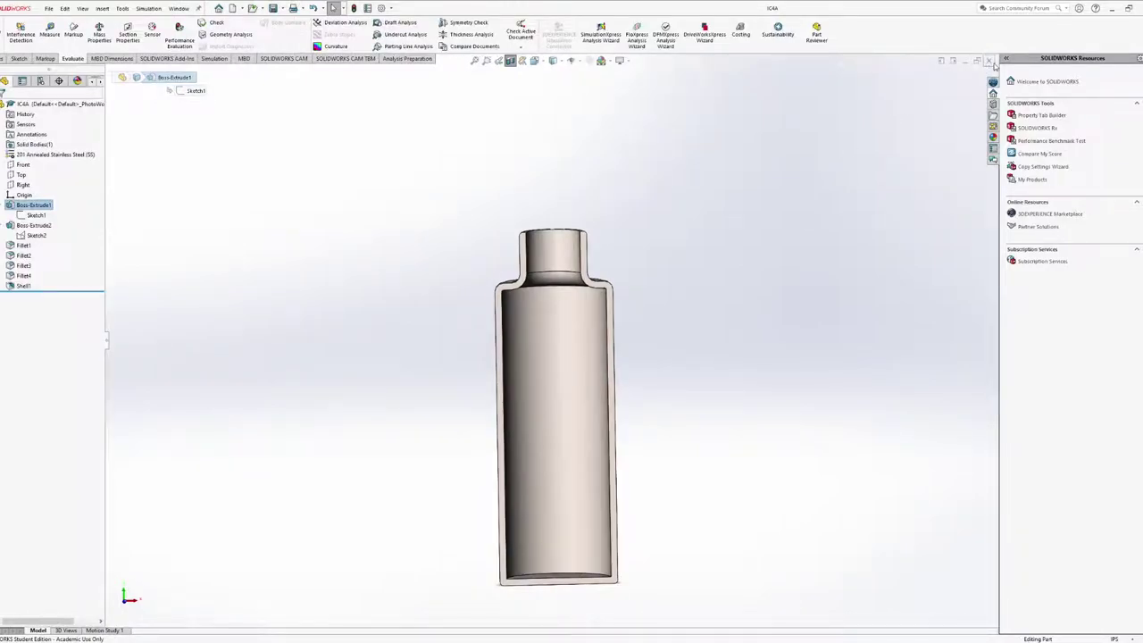
click(989, 61)
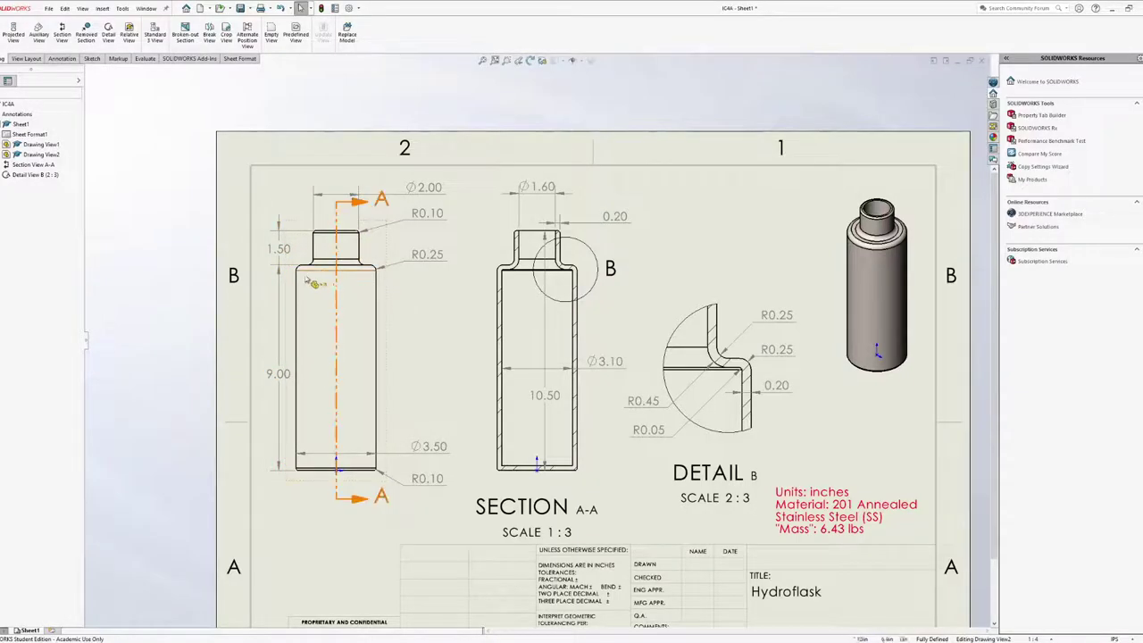
Pan and zoom the Hydroflask drawing sheet, then fit the whole sheet in view
middle_drag(389, 263, 373, 244)
scroll(374, 244, down, 1)
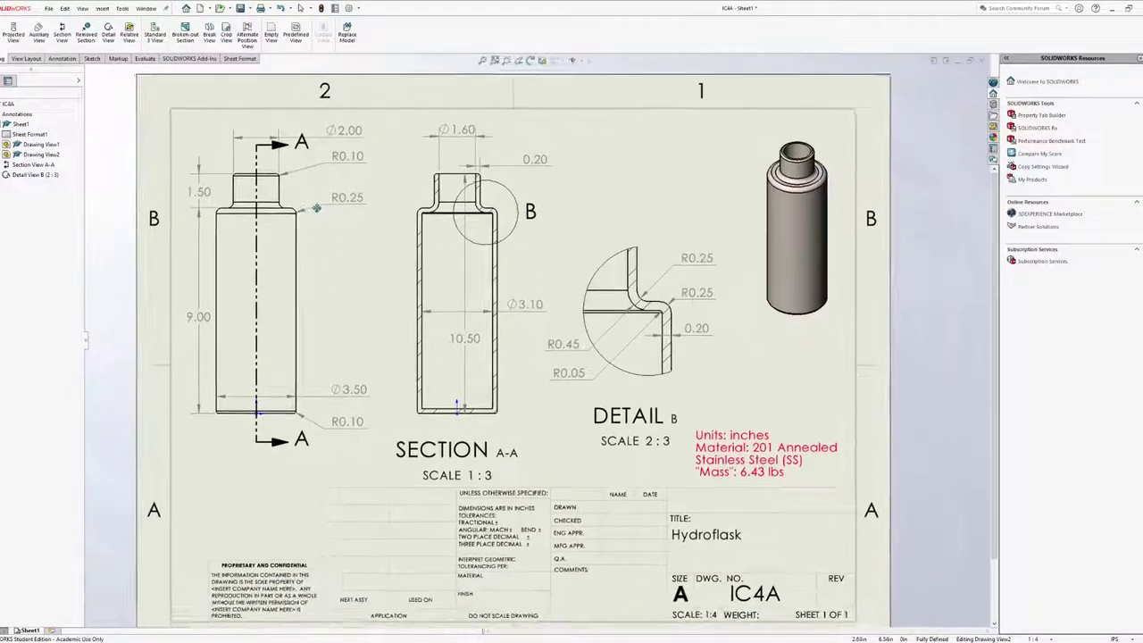
scroll(357, 272, down, 1)
key(f)
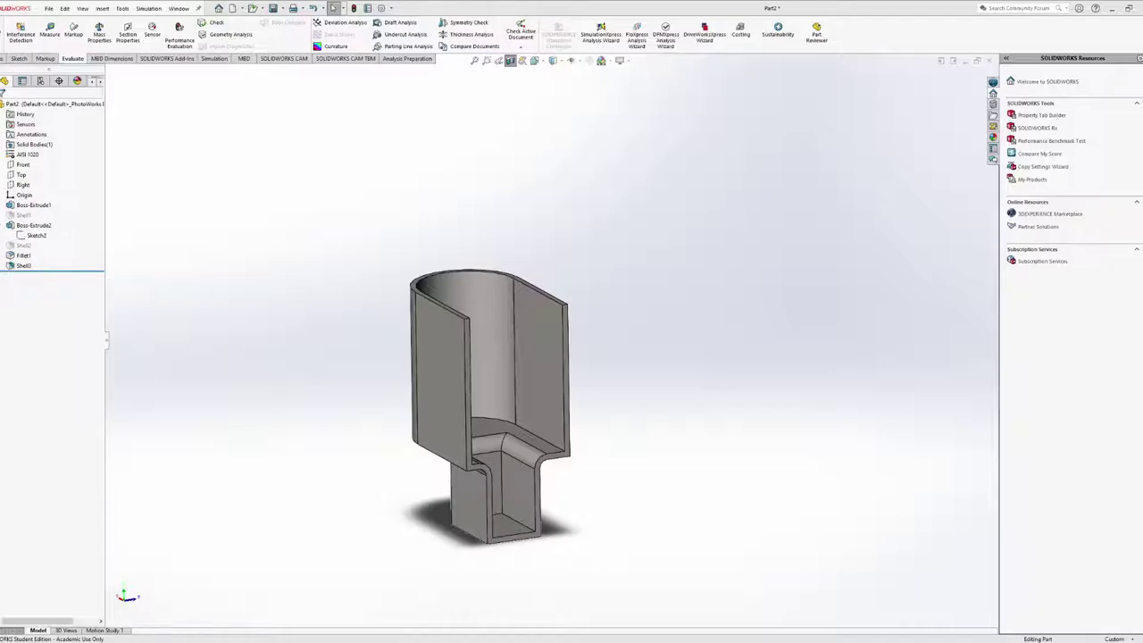
Orbit the Part2 cup to a near front view and zoom in and back out
middle_drag(561, 467, 524, 417)
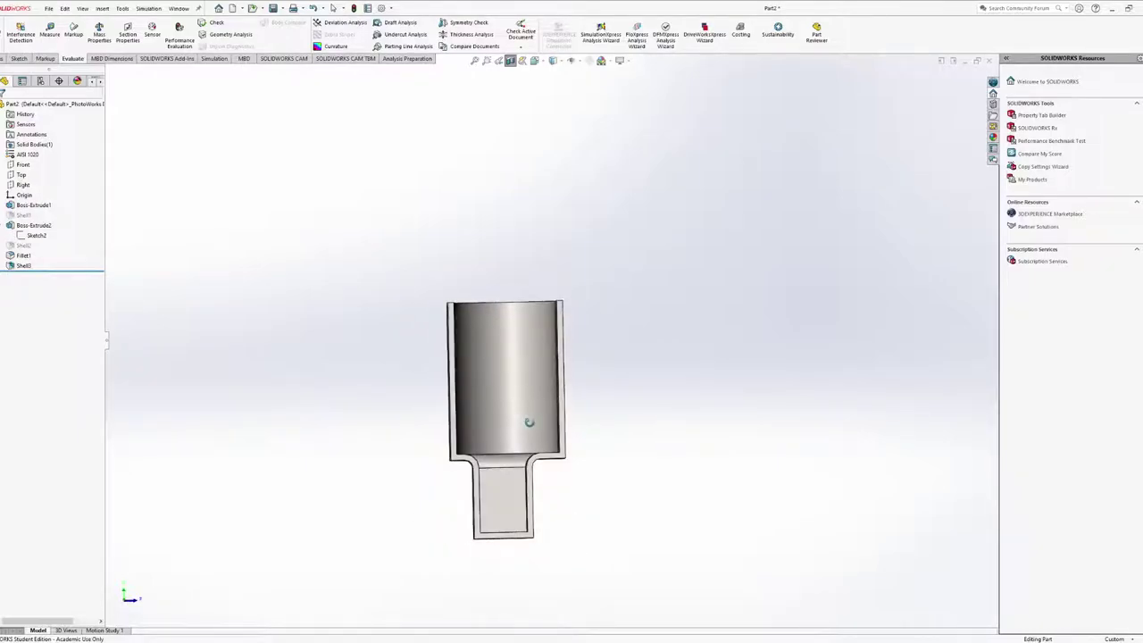
scroll(532, 425, up, 1)
scroll(514, 425, down, 2)
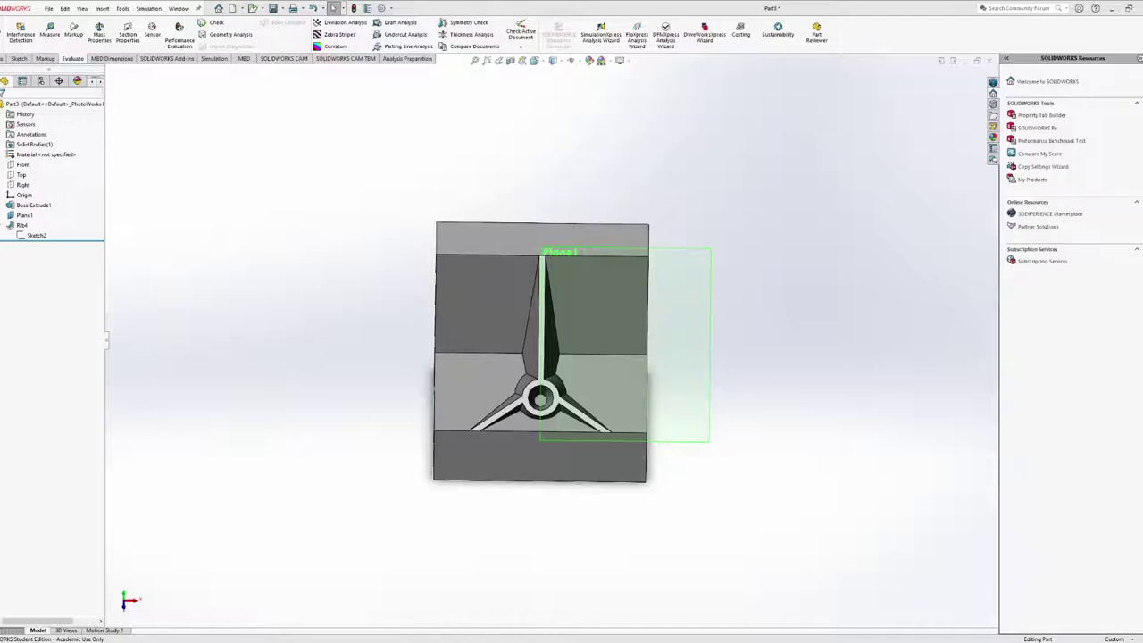
Orbit the L-bracket to a tilted view and select Boss-Extrude1 to show its dimensions
middle_drag(581, 357, 531, 365)
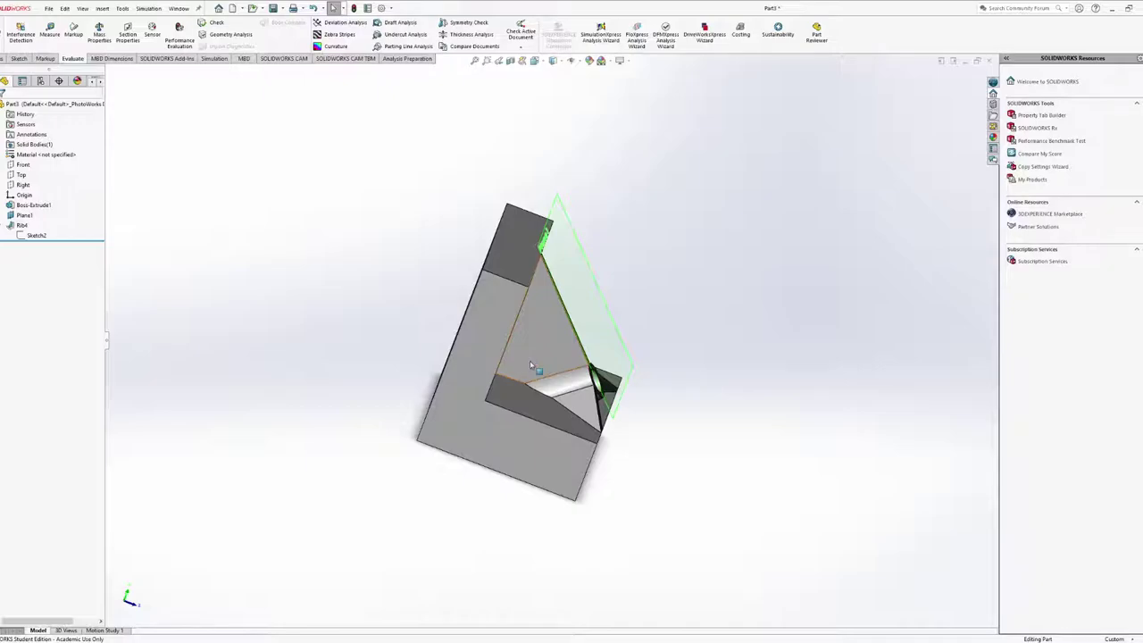
click(33, 206)
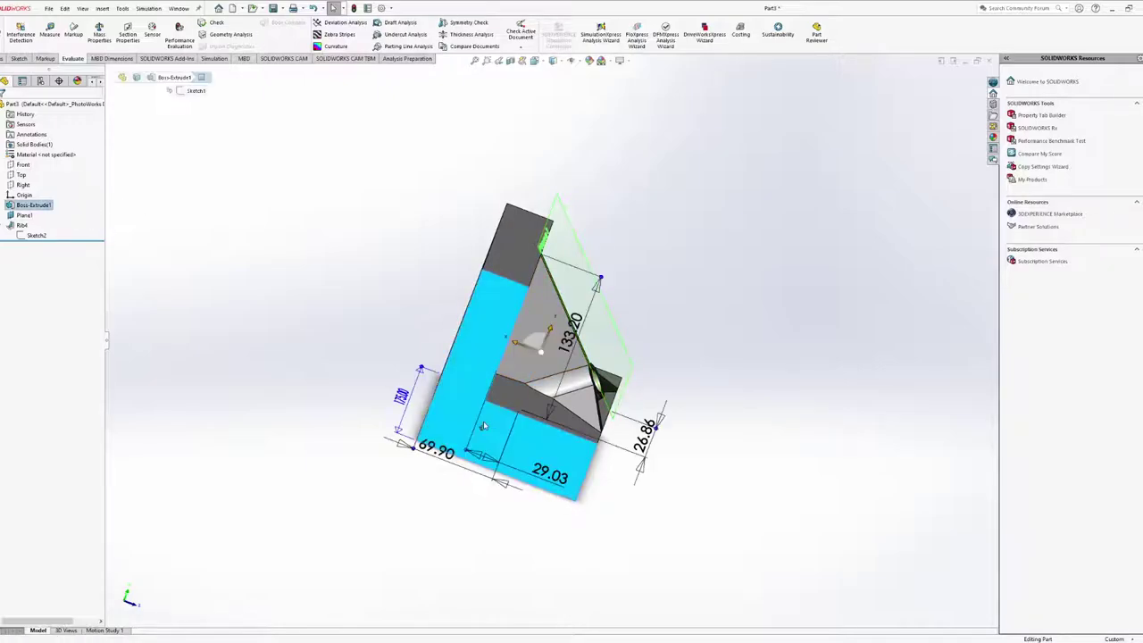
click(20, 58)
click(22, 26)
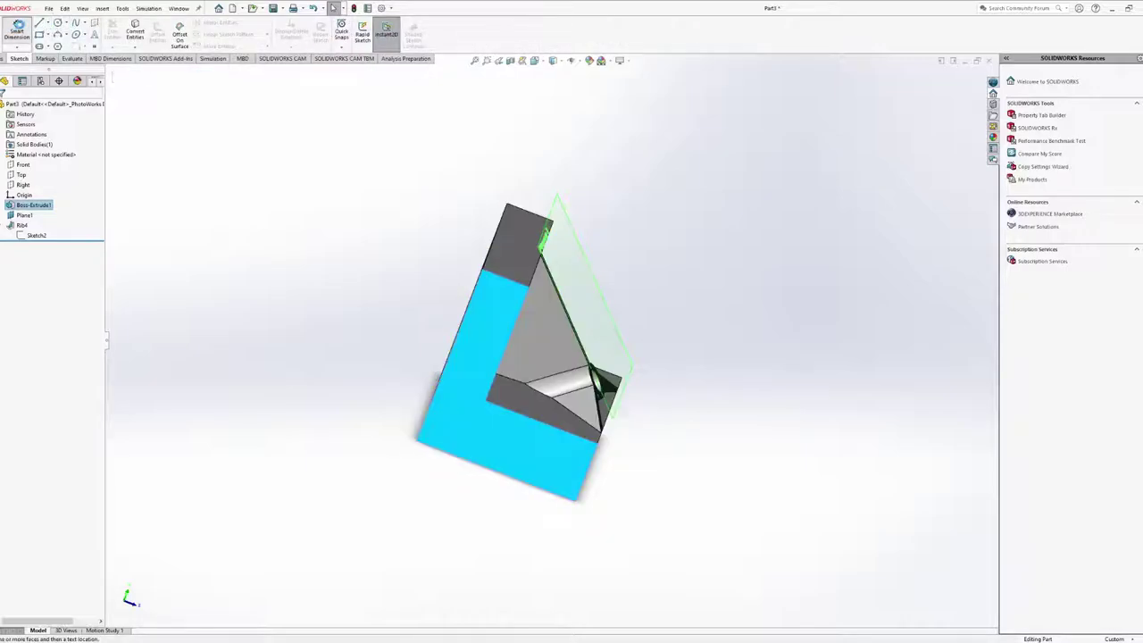
click(23, 27)
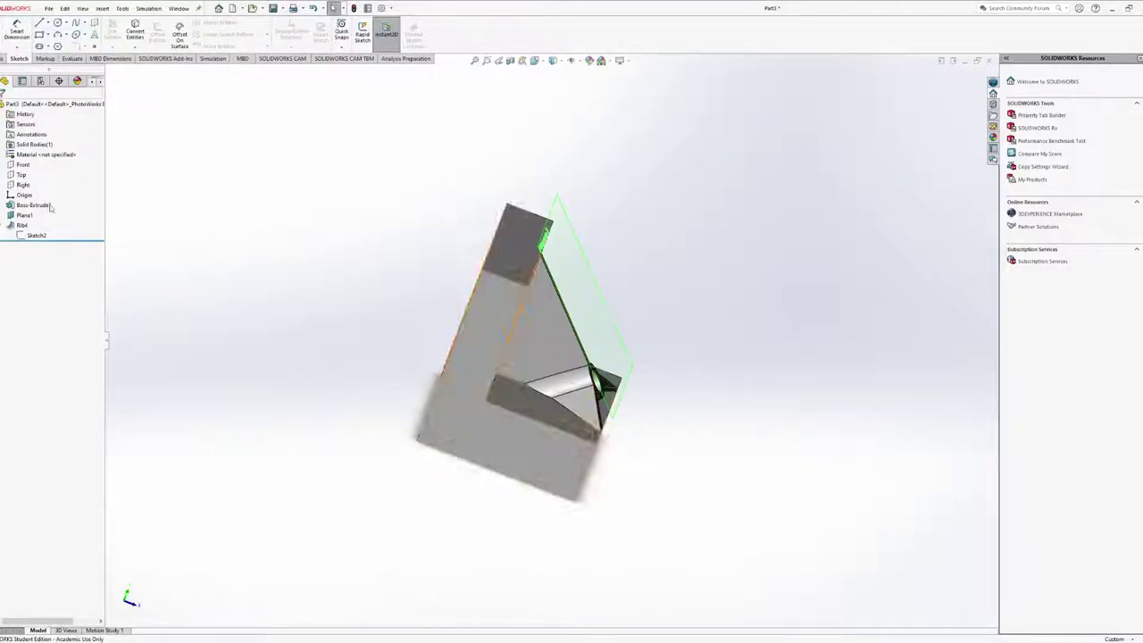
Start a new sketch on the bracket's side face, viewed from the left
click(2, 31)
click(467, 485)
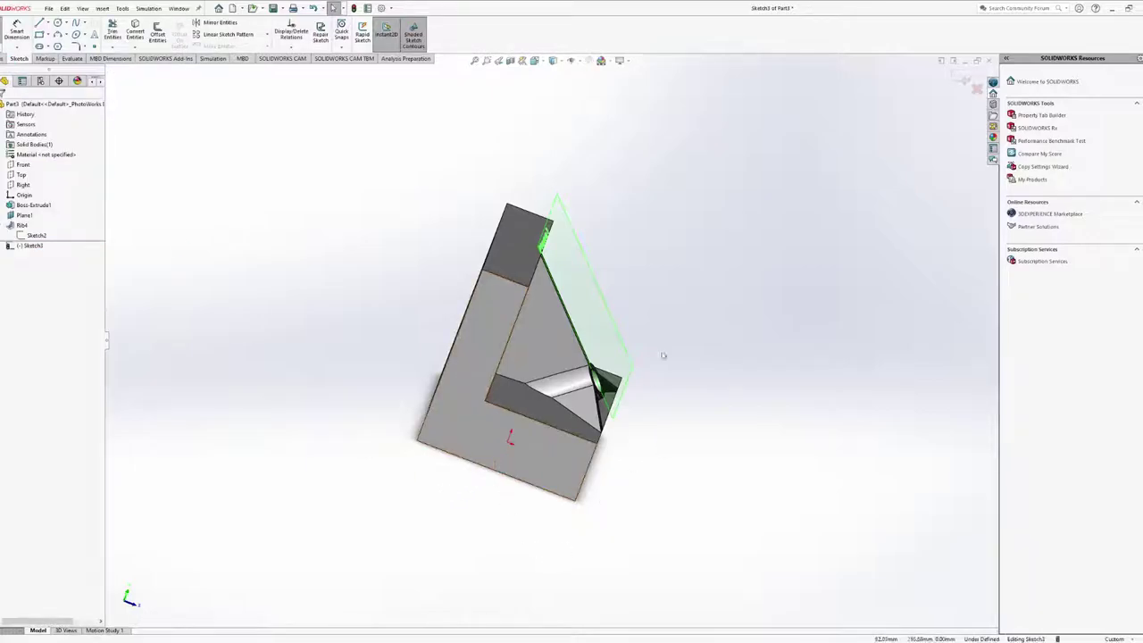
key(space)
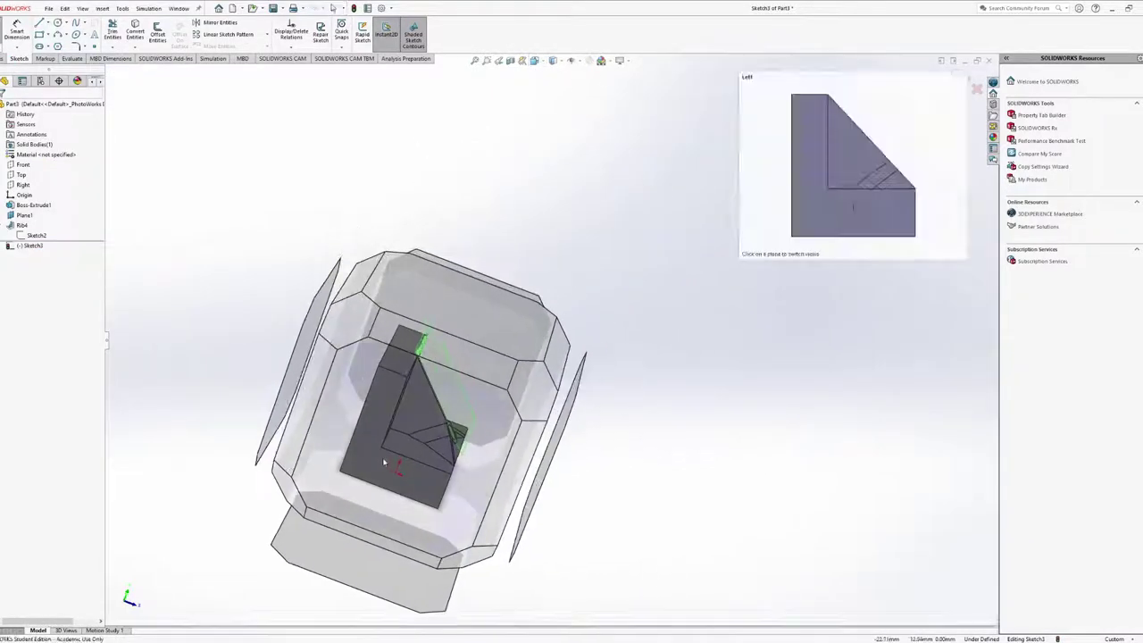
click(384, 462)
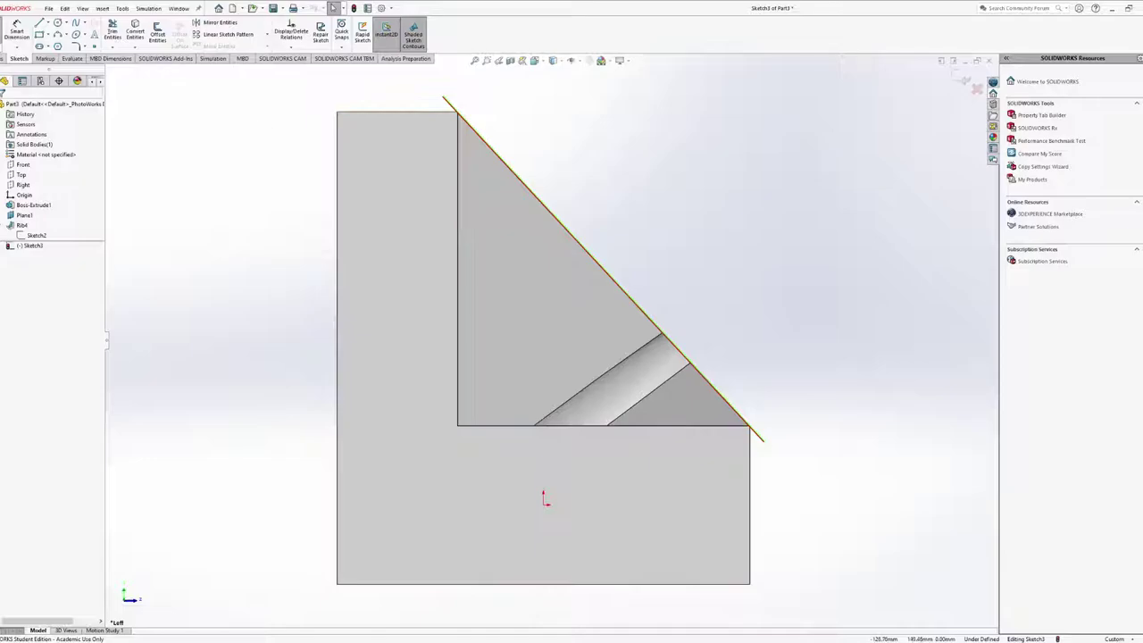
Sketch a triangle in the bracket's inside corner, from the inner bottom corner to the slanted edge
click(39, 22)
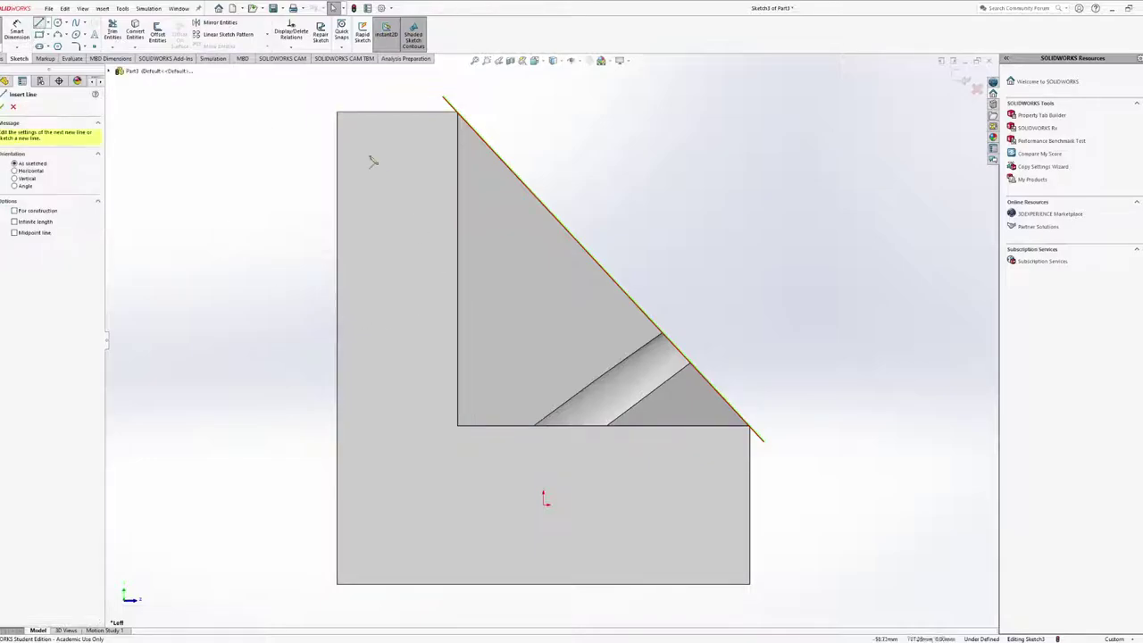
click(459, 154)
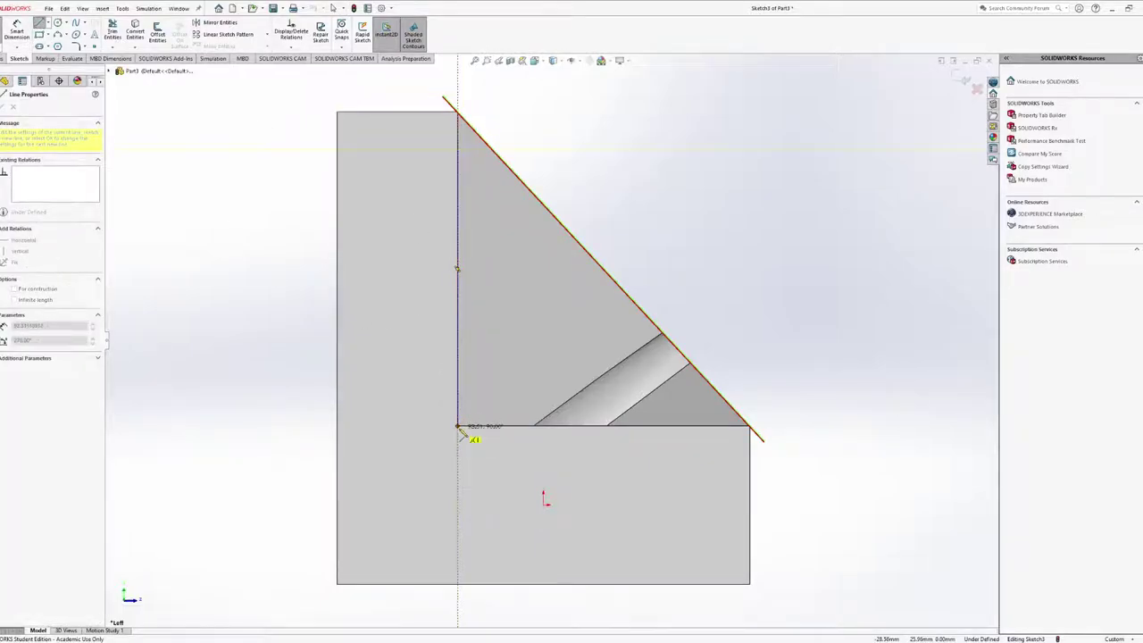
click(463, 427)
key(Escape)
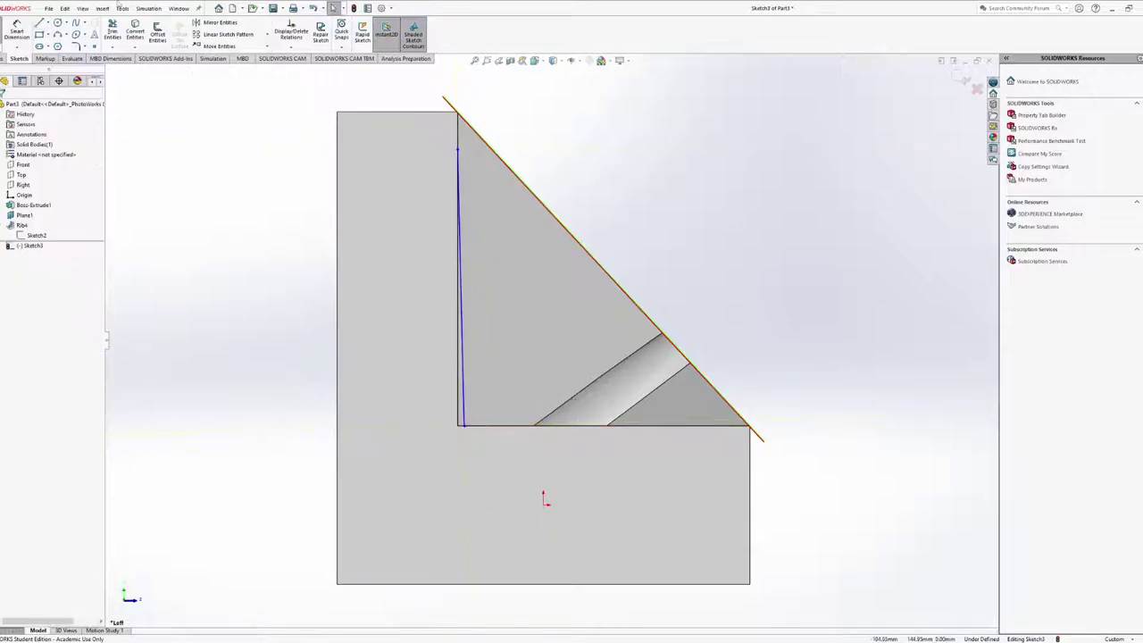
key(ctrl+z)
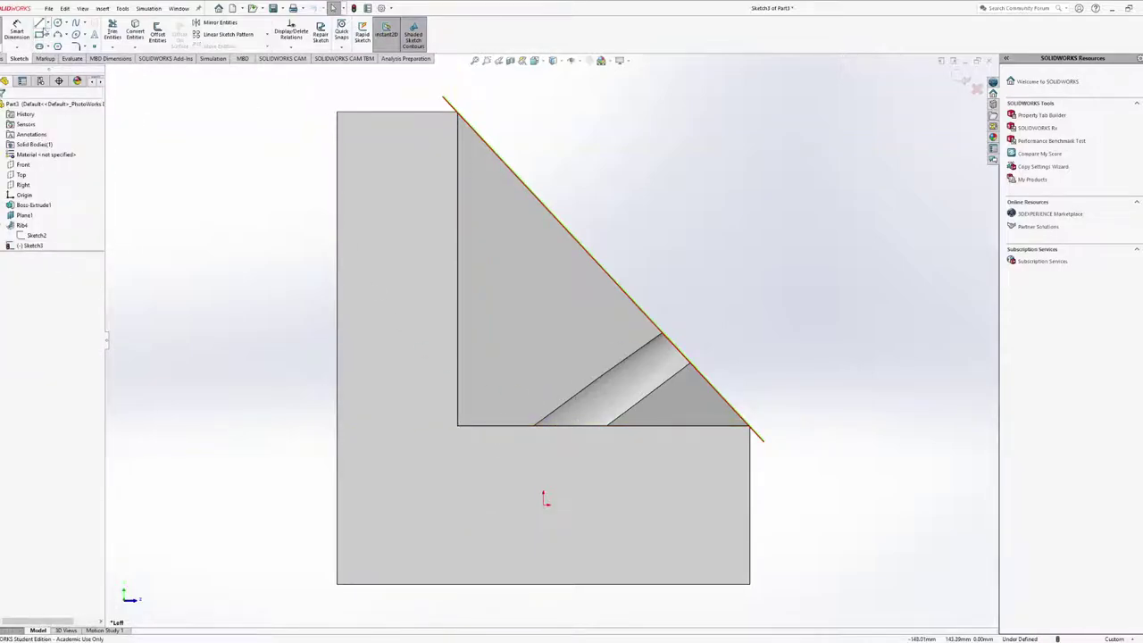
key(l)
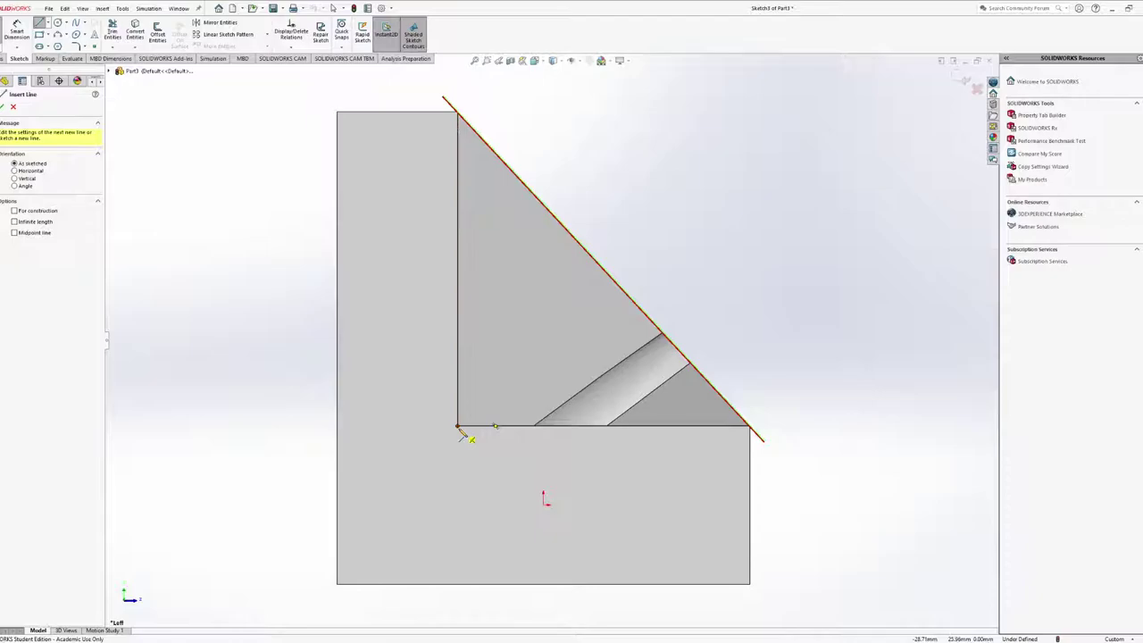
click(458, 427)
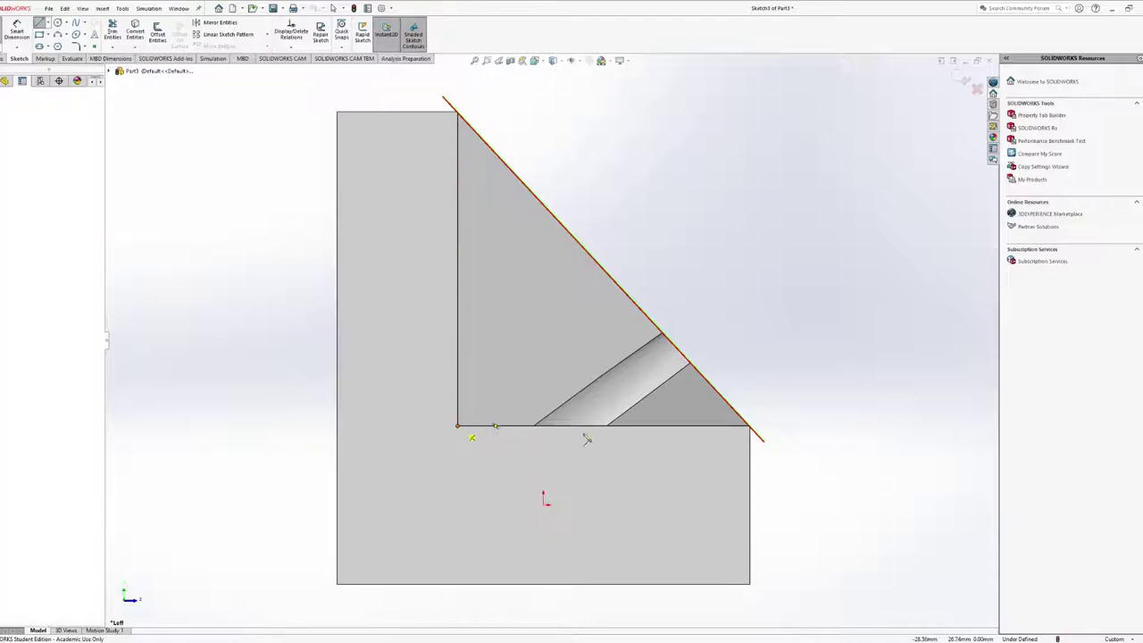
click(721, 426)
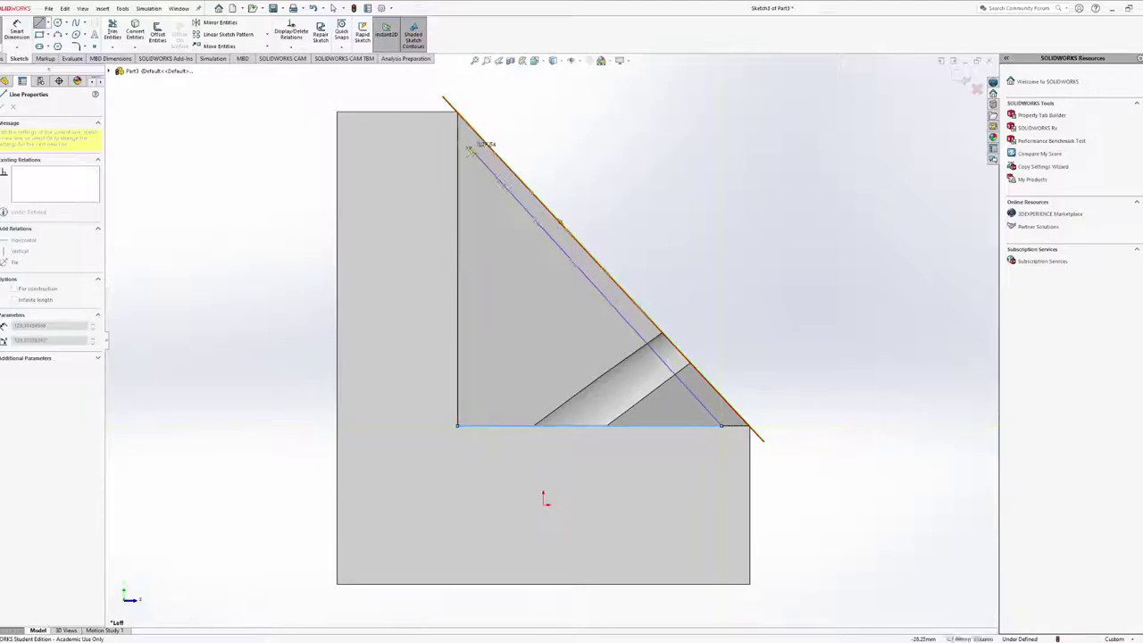
click(458, 143)
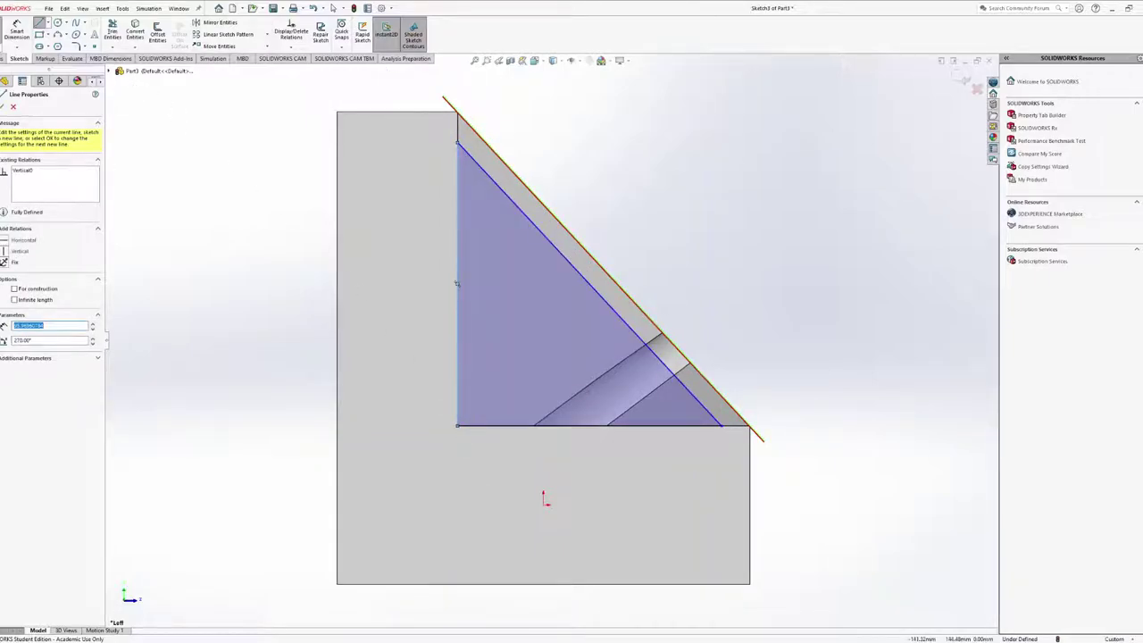
Dimension the triangle's diagonal 10.00 from the sloped rib face, replacing 7.06
key(d)
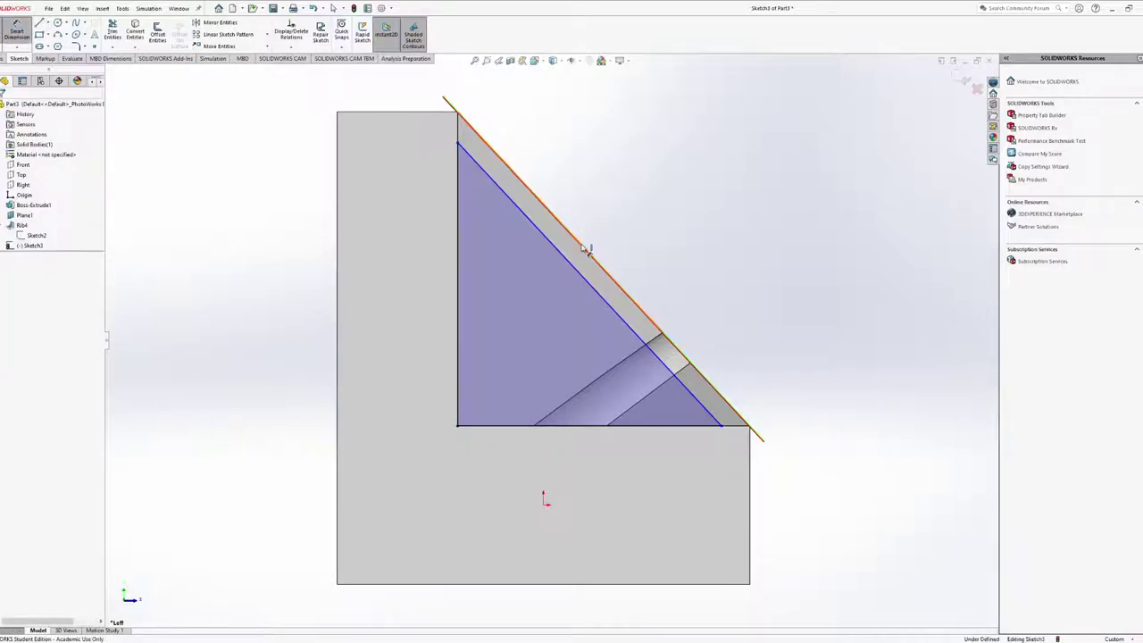
click(585, 250)
click(576, 266)
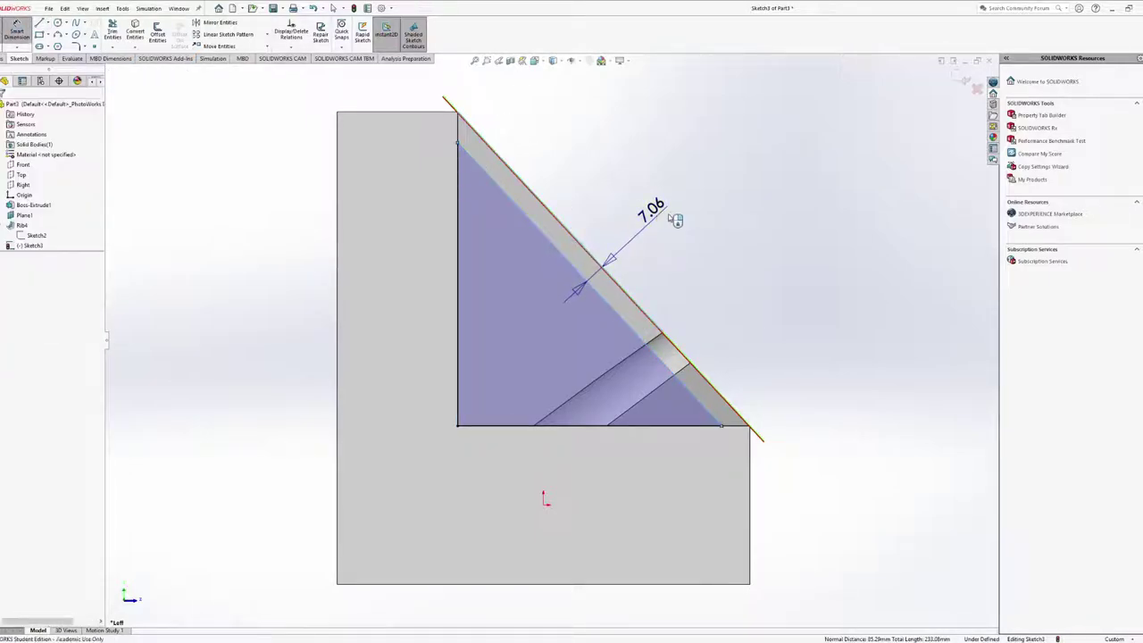
click(669, 216)
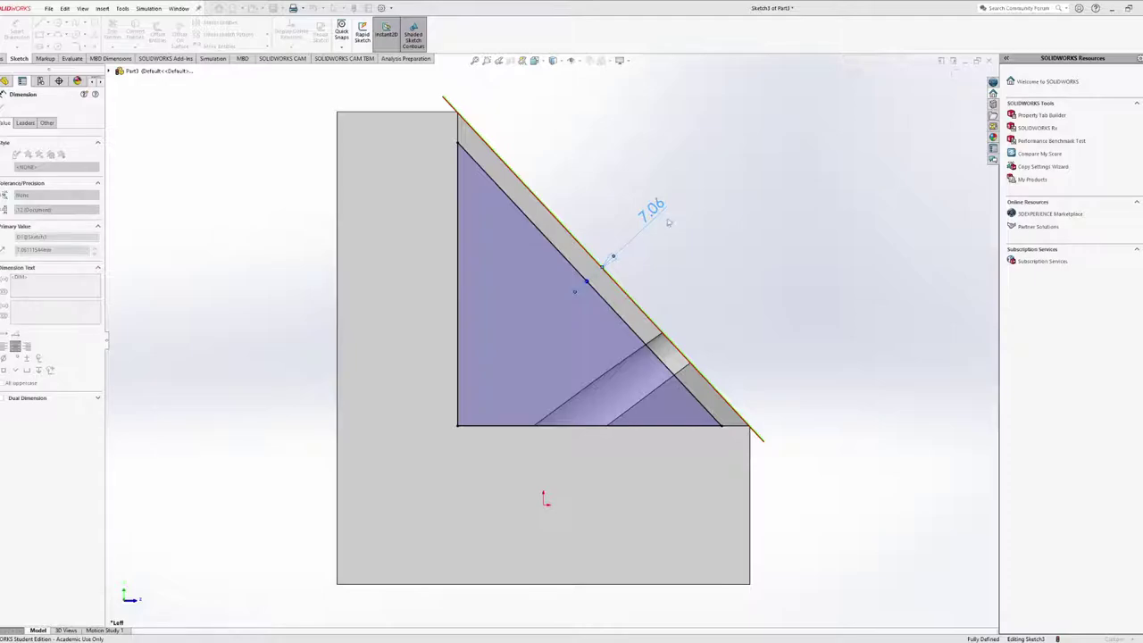
text(10)
key(Return)
key(Escape)
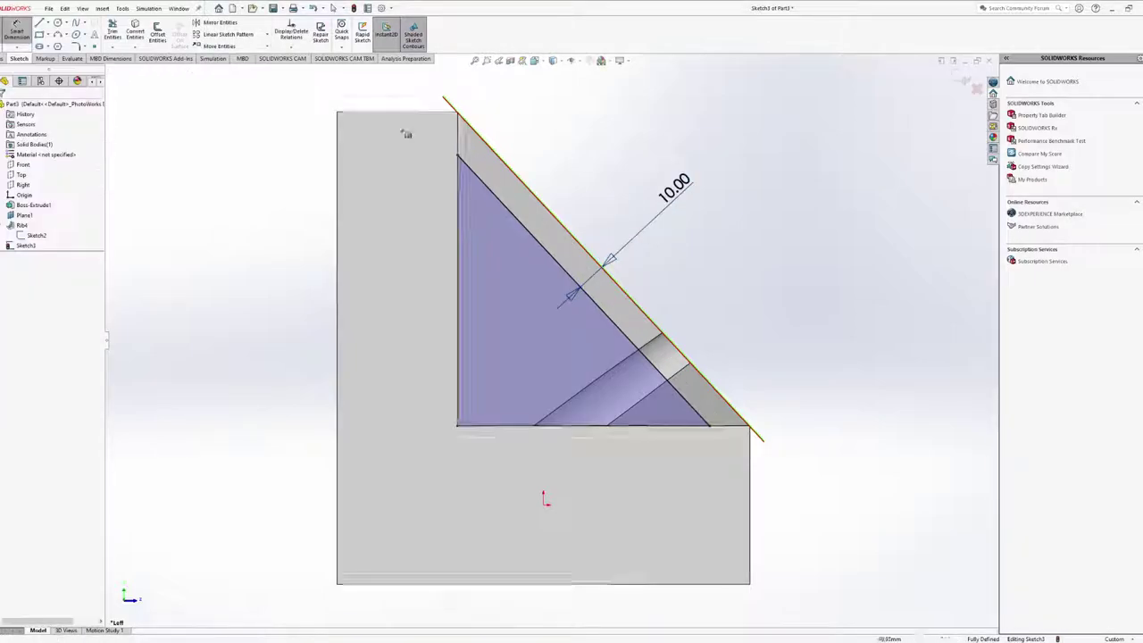
Inspect the triangle sketch normal to its plane and pick its bottom edge for dimensioning
middle_drag(651, 355, 583, 305)
key(ctrl+8)
click(16, 30)
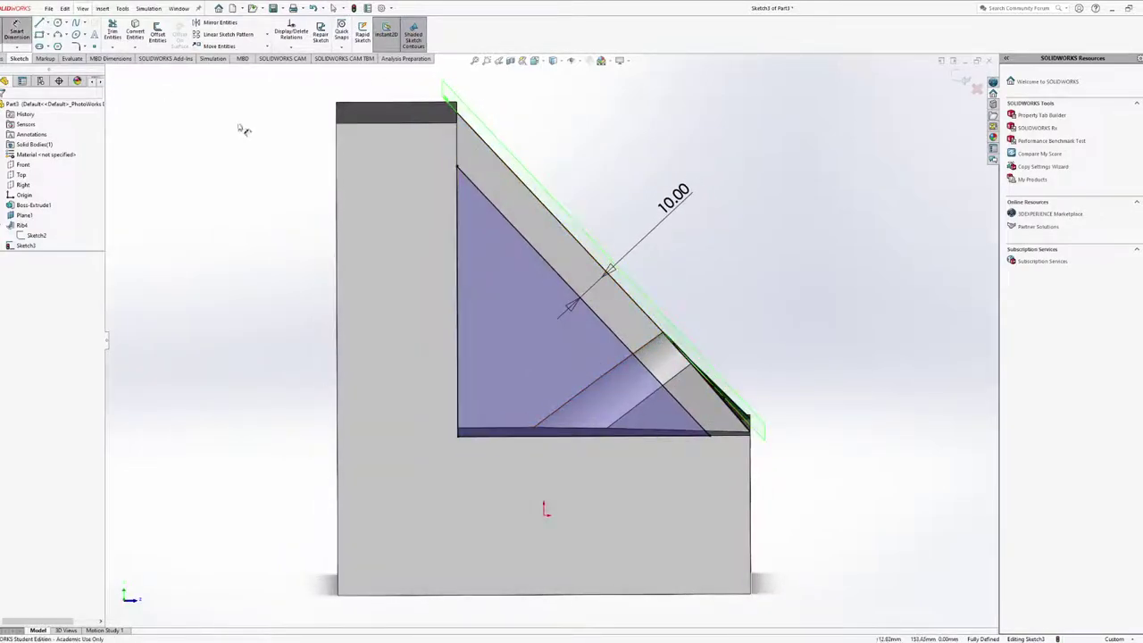
click(598, 436)
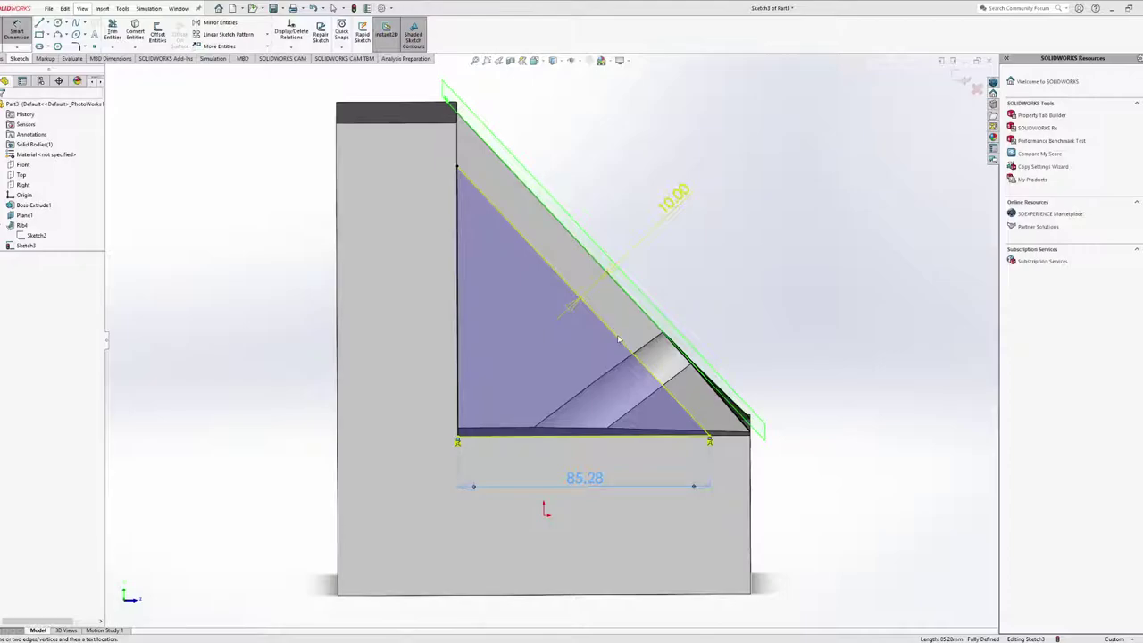
key(Escape)
mouse_move(619, 339)
middle_down()
mouse_move(590, 331)
mouse_move(661, 339)
mouse_move(645, 350)
mouse_move(667, 336)
mouse_move(625, 353)
middle_up()
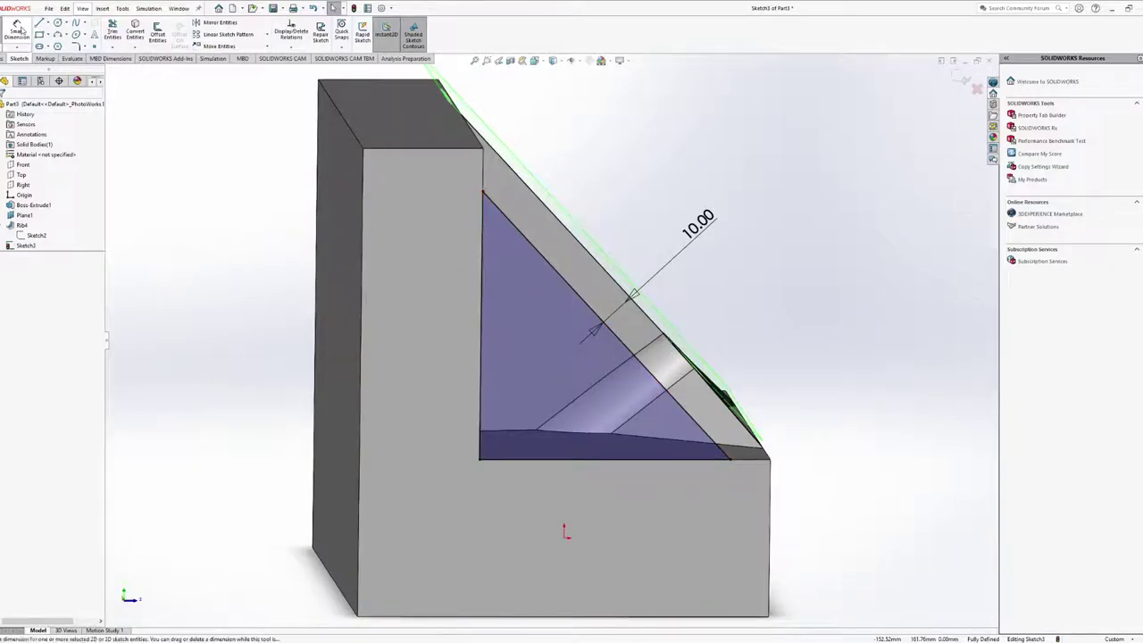
click(4, 58)
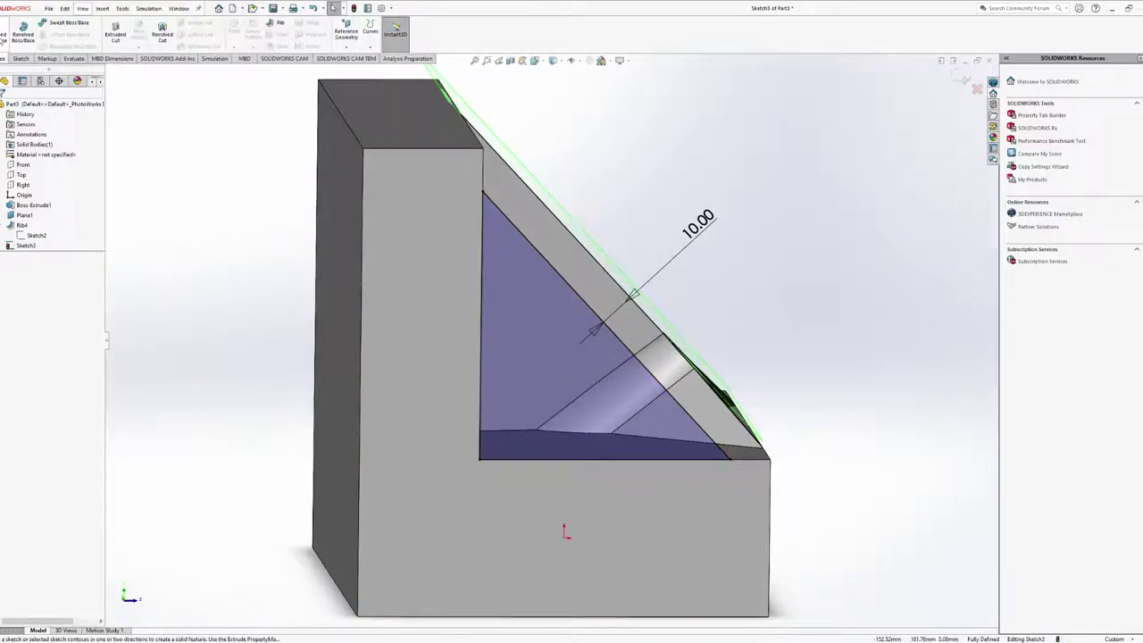
Extruded-cut Sketch3 as a Blind cut dragged to 180 mm, after trying Up To Surface and Up To Next
click(115, 33)
middle_drag(703, 261, 334, 256)
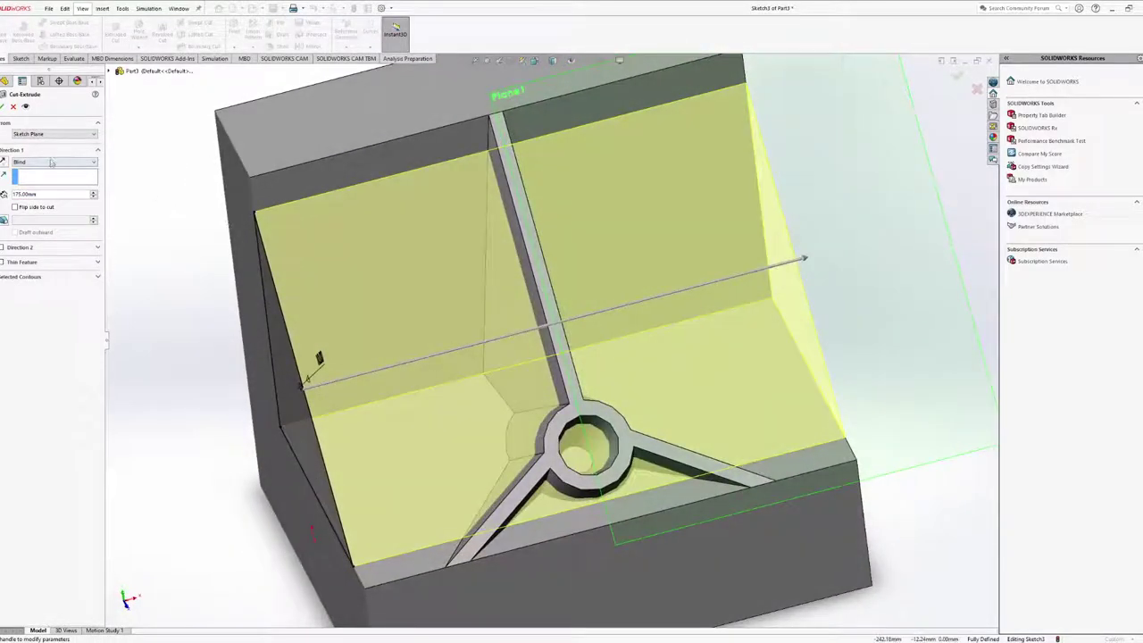
click(51, 205)
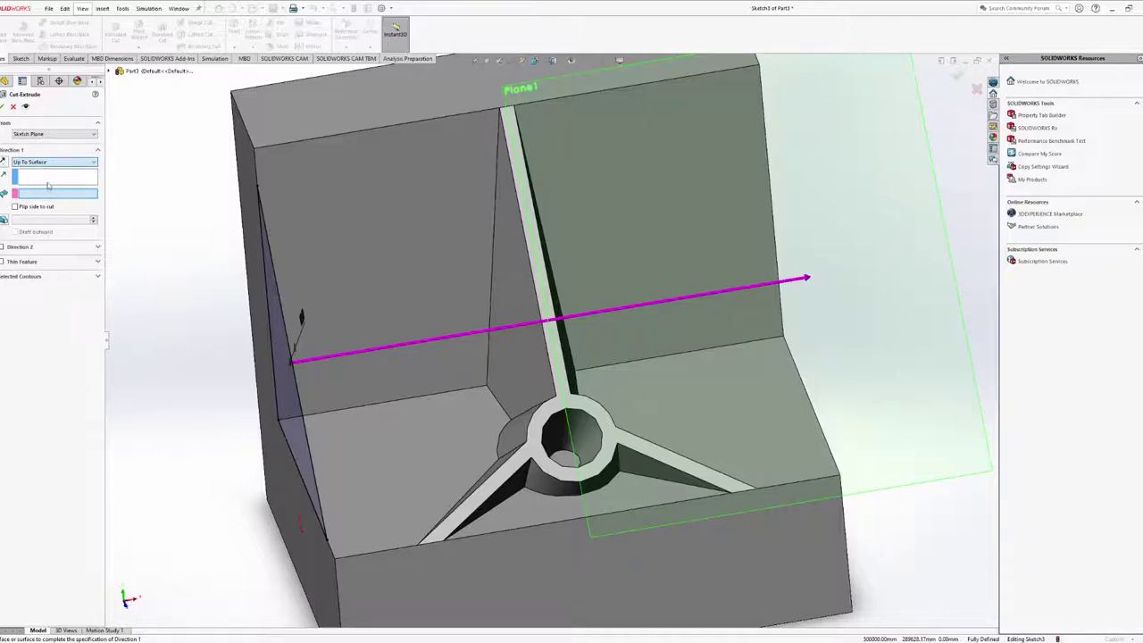
click(54, 162)
click(45, 208)
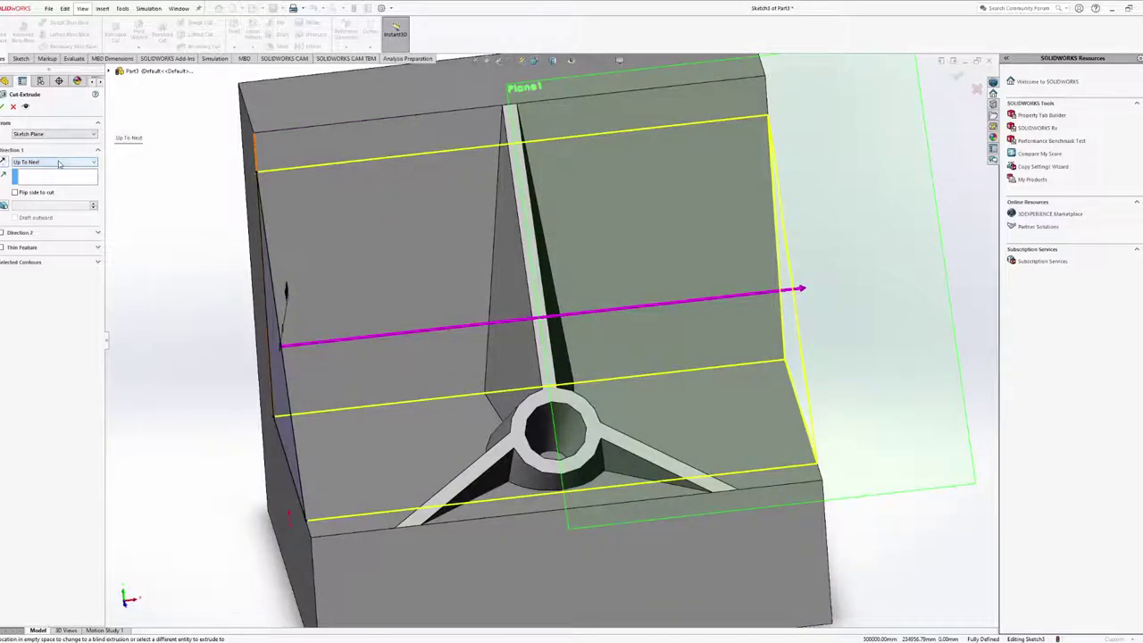
click(59, 164)
click(44, 174)
middle_drag(479, 283, 504, 321)
drag(505, 321, 757, 302)
middle_drag(757, 301, 714, 295)
click(3, 105)
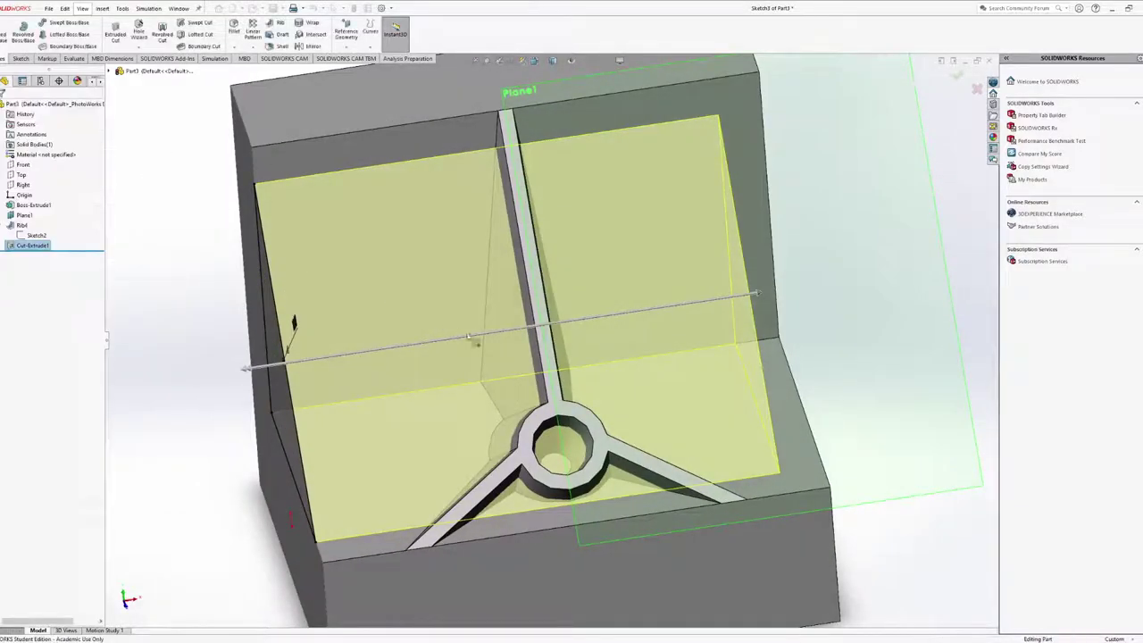
middle_drag(472, 334, 708, 403)
scroll(536, 369, up, 5)
scroll(666, 421, down, 3)
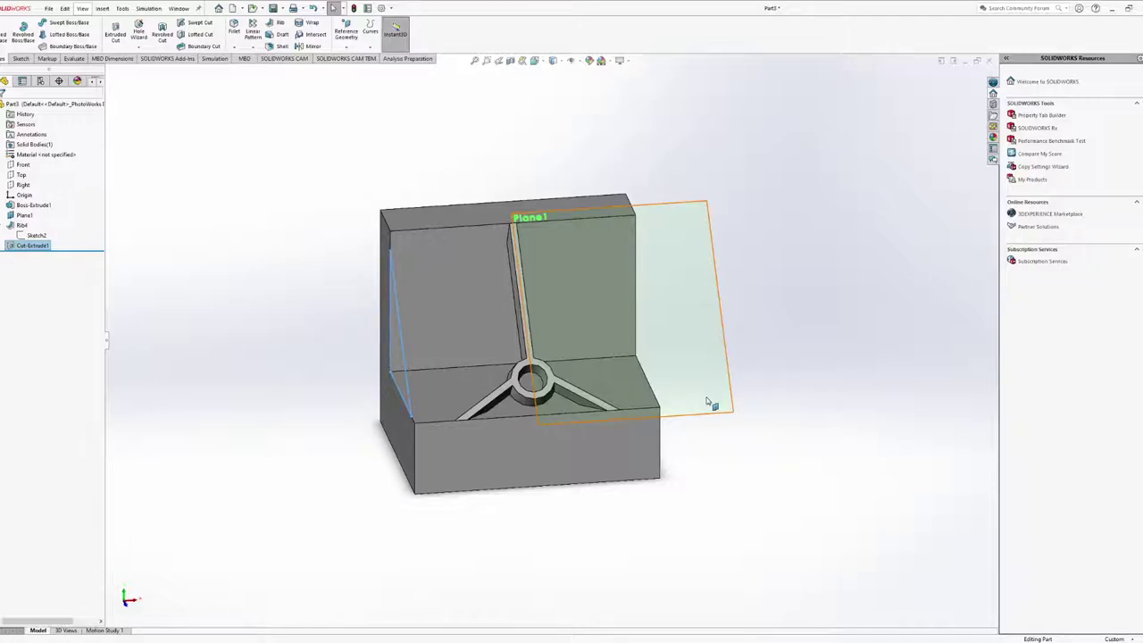
click(45, 154)
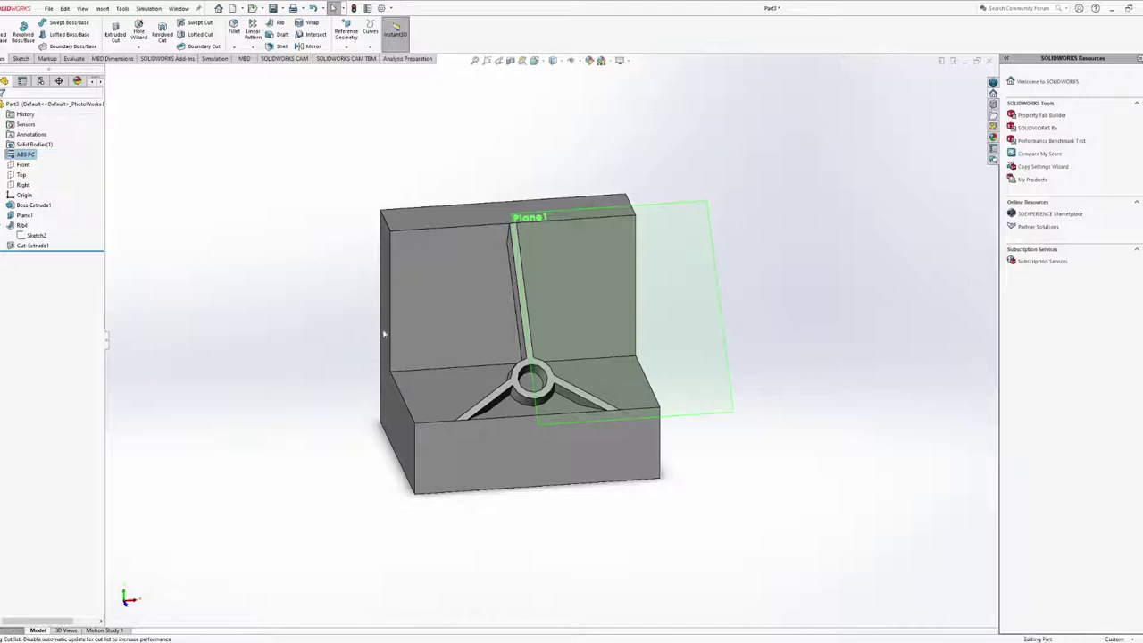
Orbit the gold brass part to inspect its underside and back, ending near a front view
middle_drag(464, 303, 435, 358)
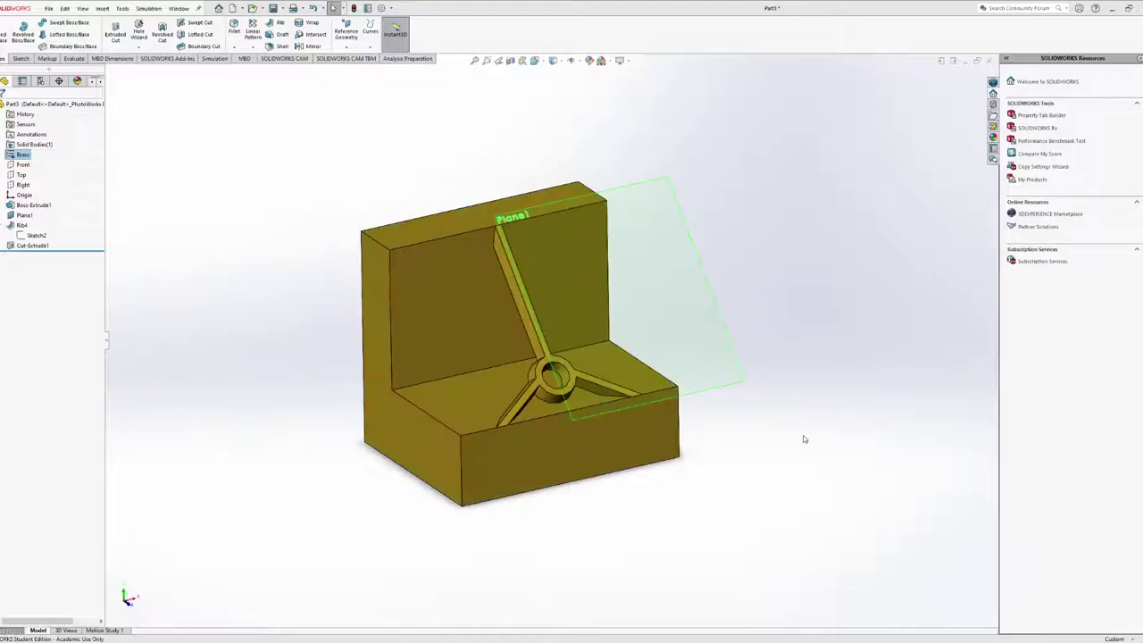
middle_drag(619, 330, 629, 375)
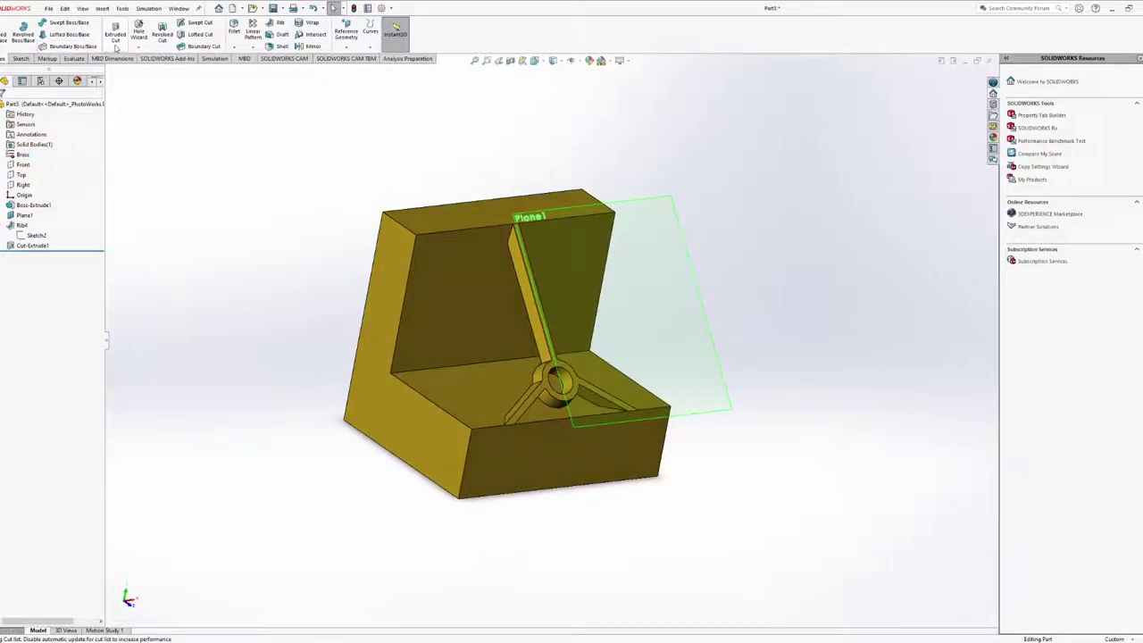
middle_drag(401, 259, 423, 384)
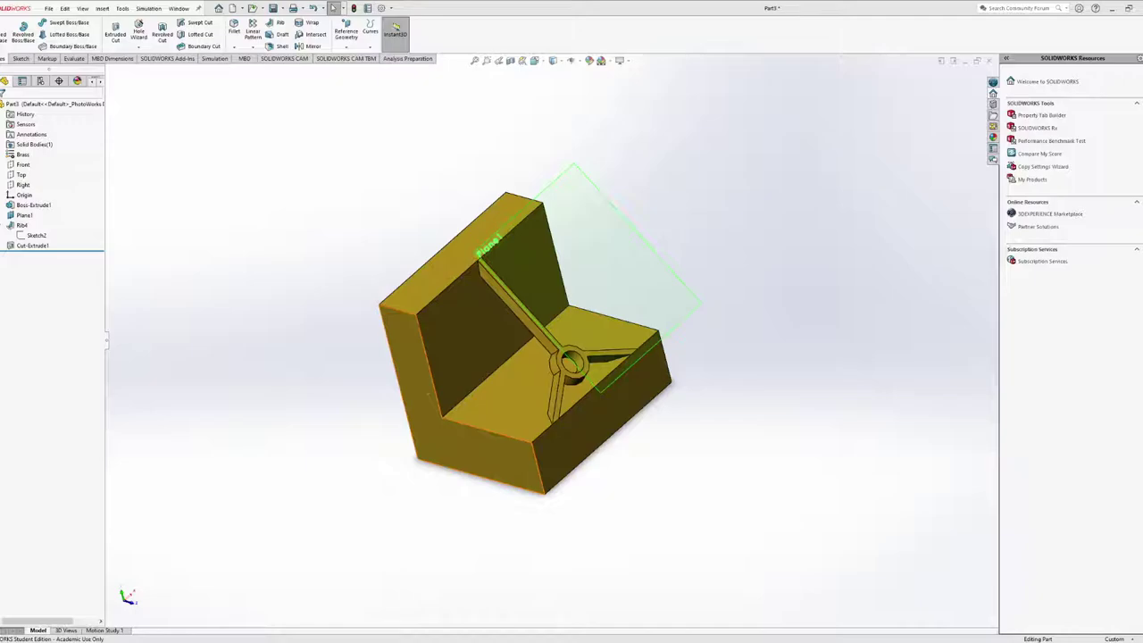
middle_drag(528, 509, 561, 424)
Sketch a circle centred on the origin of the bracket's L-shaped side face
click(511, 432)
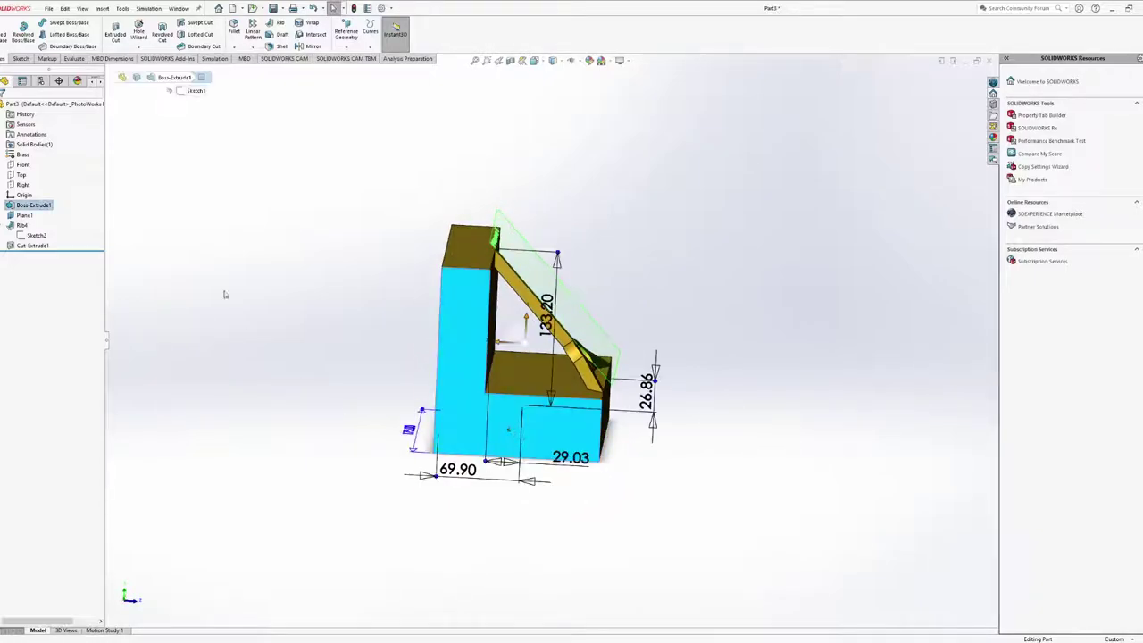
click(19, 58)
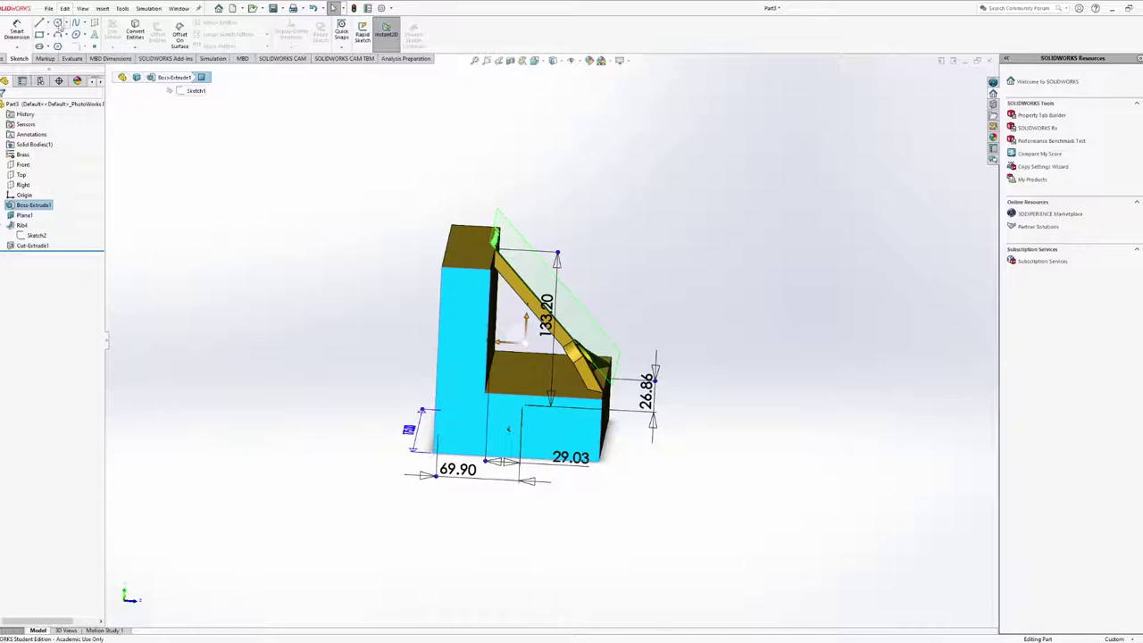
click(58, 22)
click(534, 60)
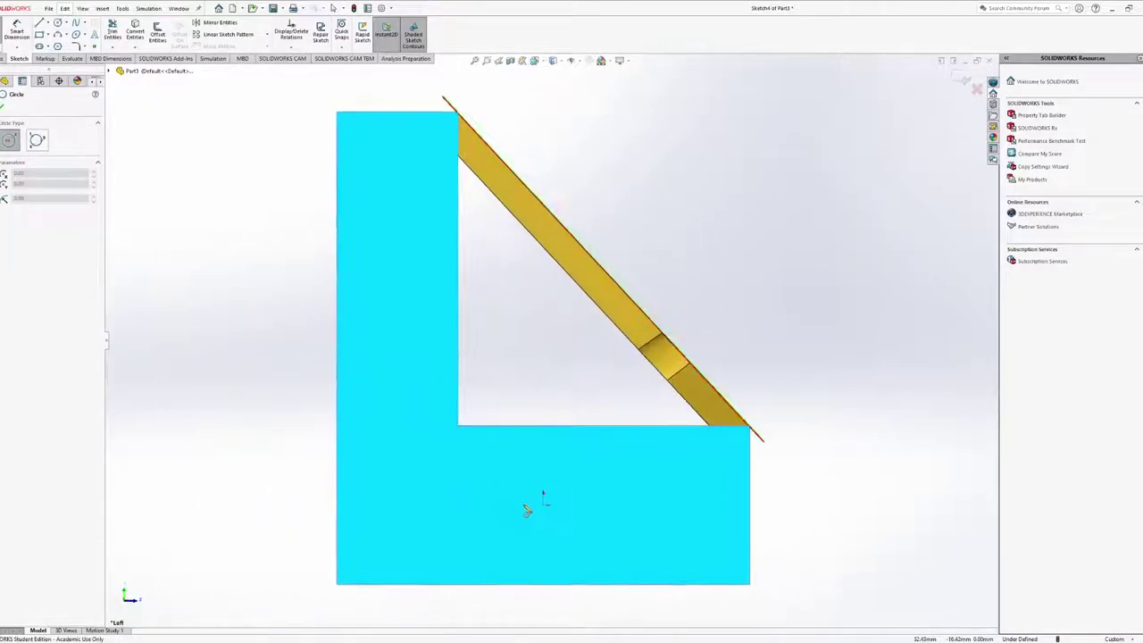
click(544, 506)
click(549, 534)
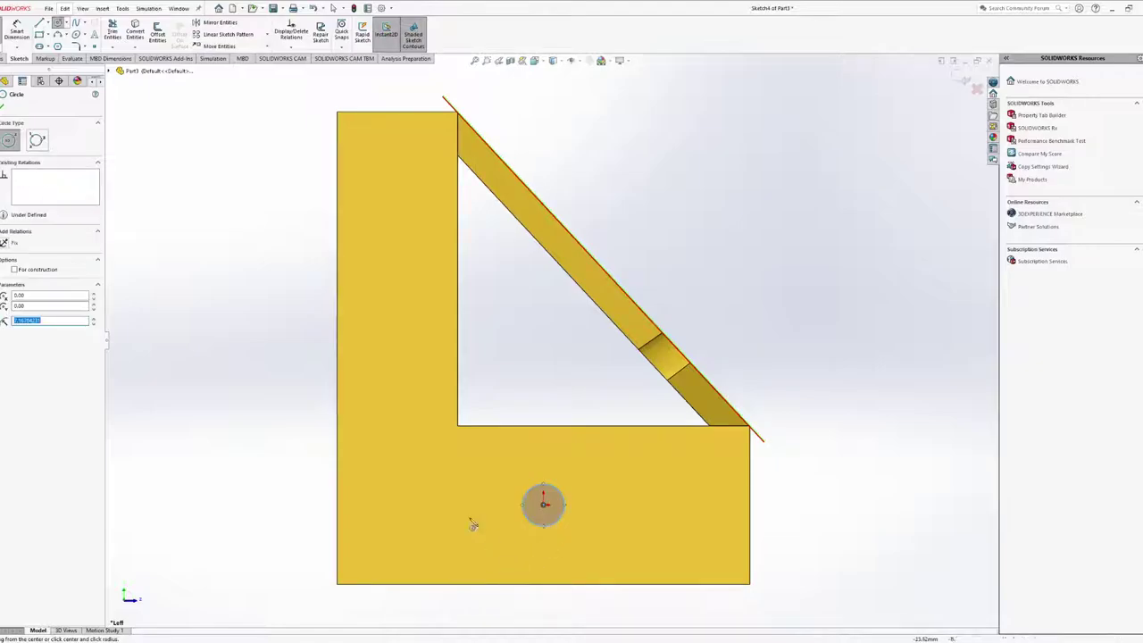
key(Escape)
Dimension the circle's diameter to 15 mm
click(16, 29)
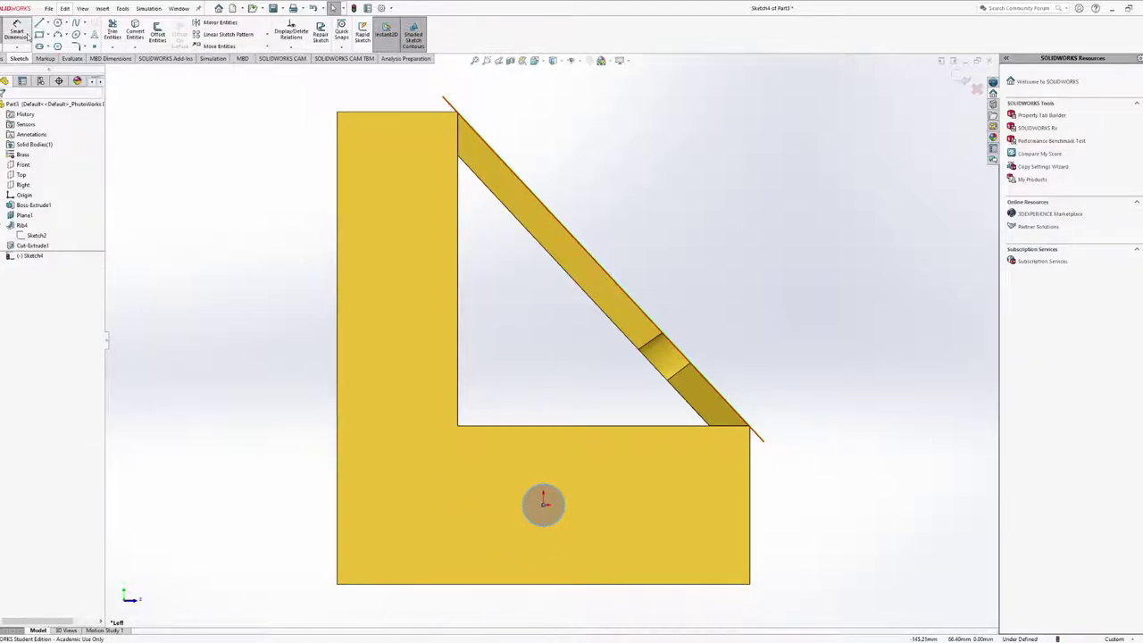
click(529, 521)
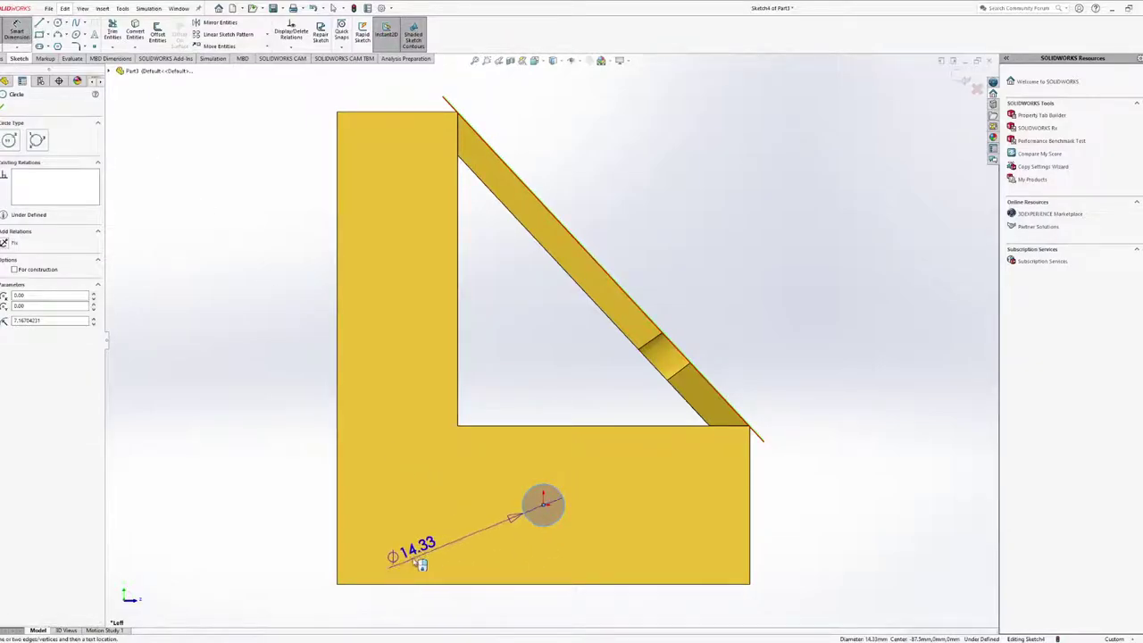
click(426, 559)
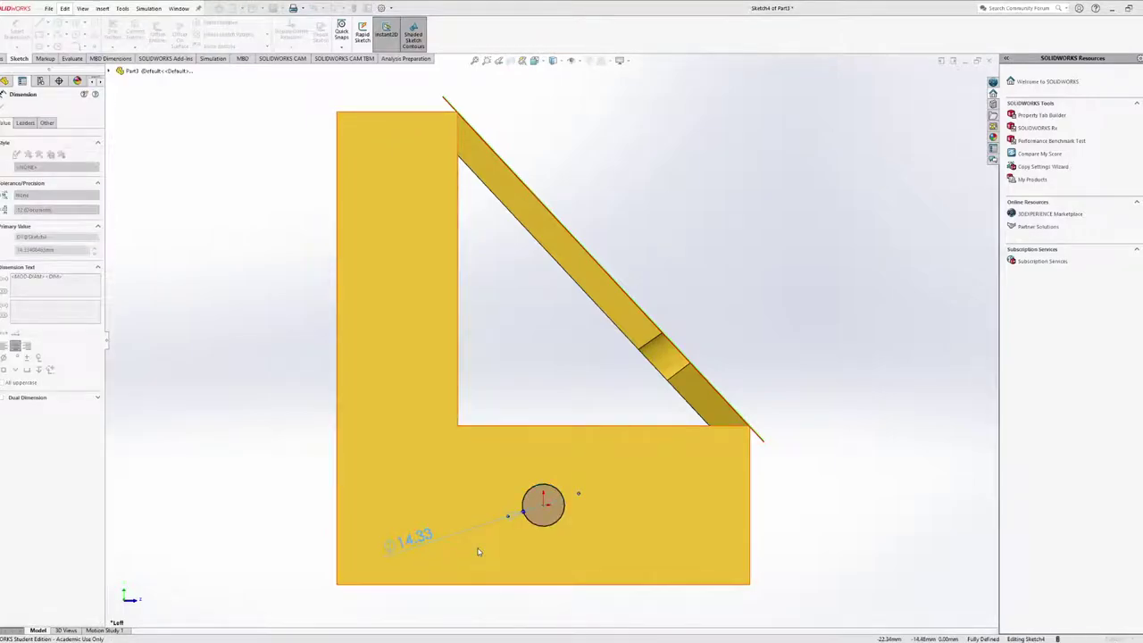
text(15)
key(Return)
middle_drag(500, 535, 551, 401)
scroll(554, 401, down, 3)
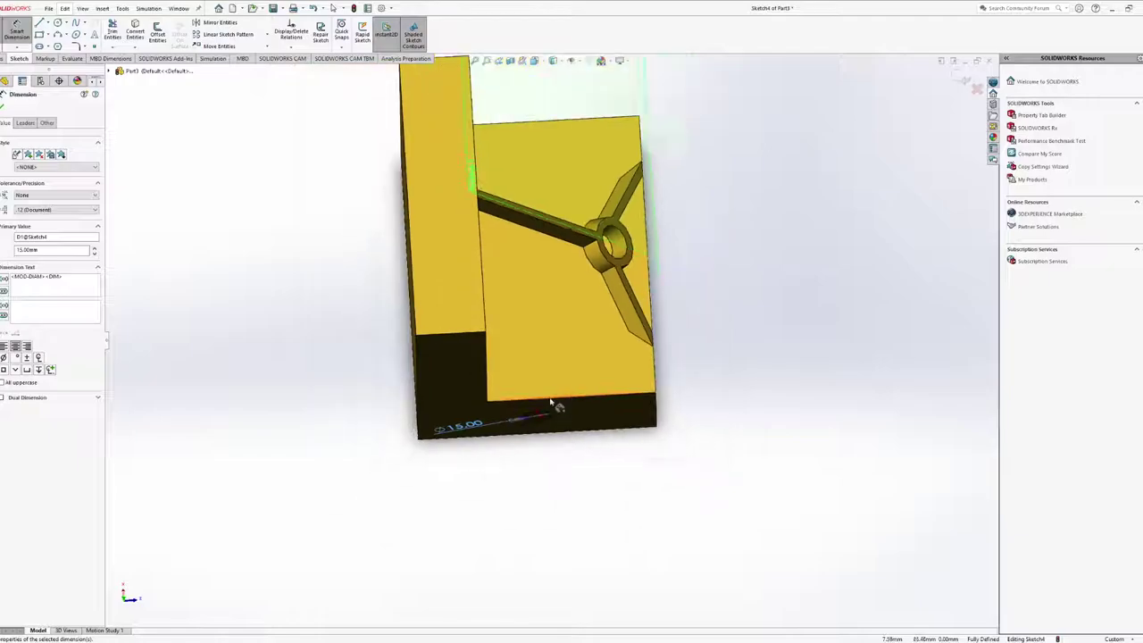
key(Escape)
Start Sketch5 on another face of the bracket and view it normal to
click(467, 293)
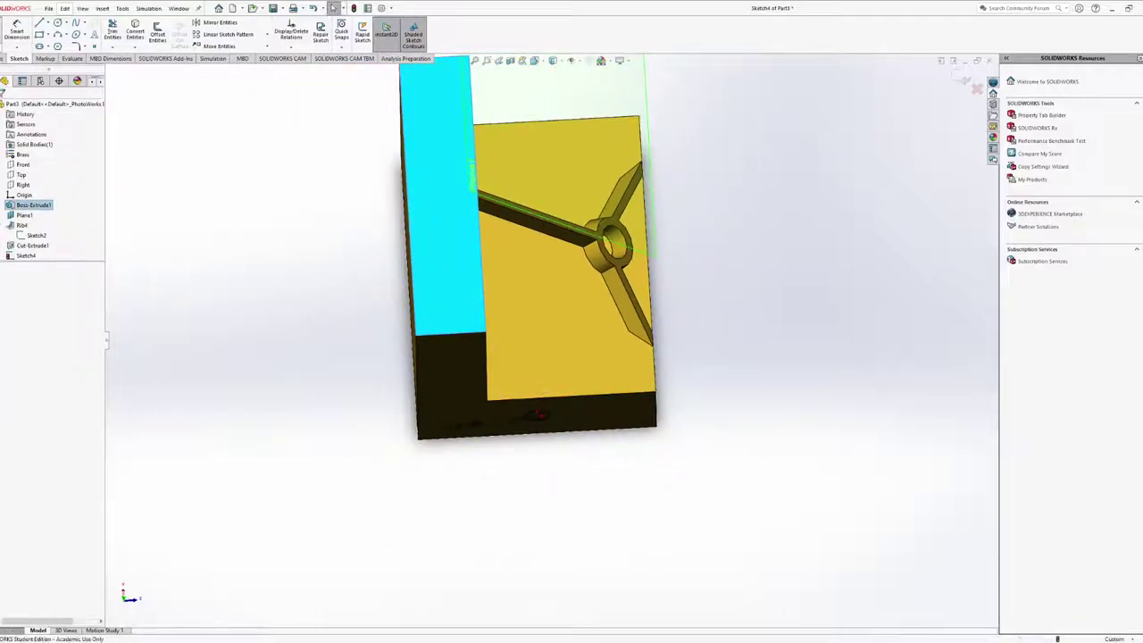
click(16, 32)
click(452, 242)
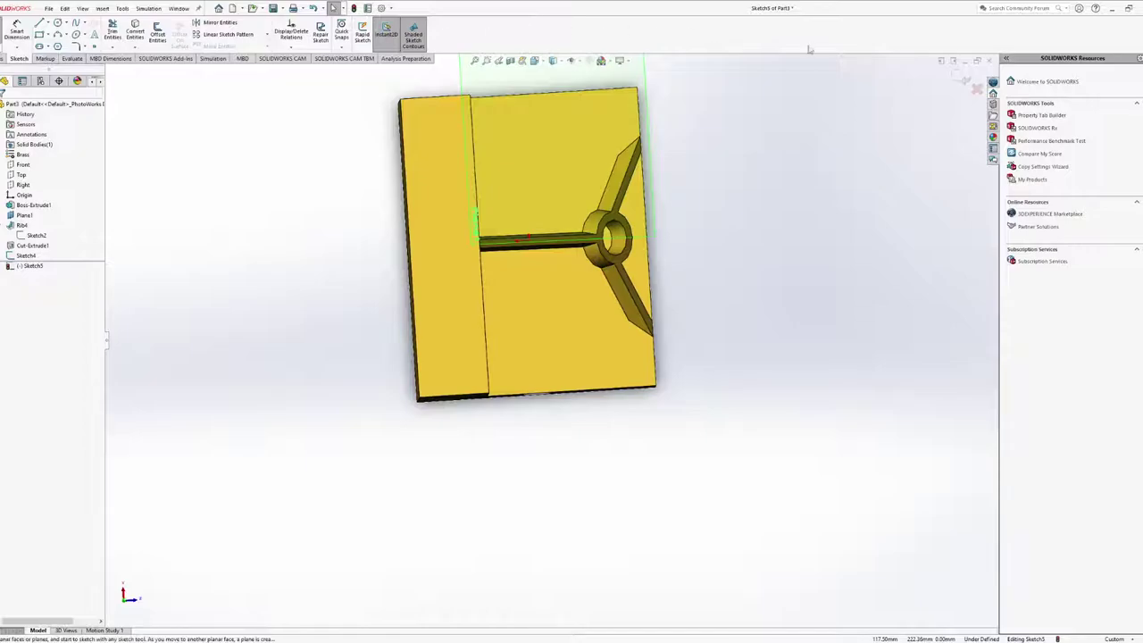
click(534, 60)
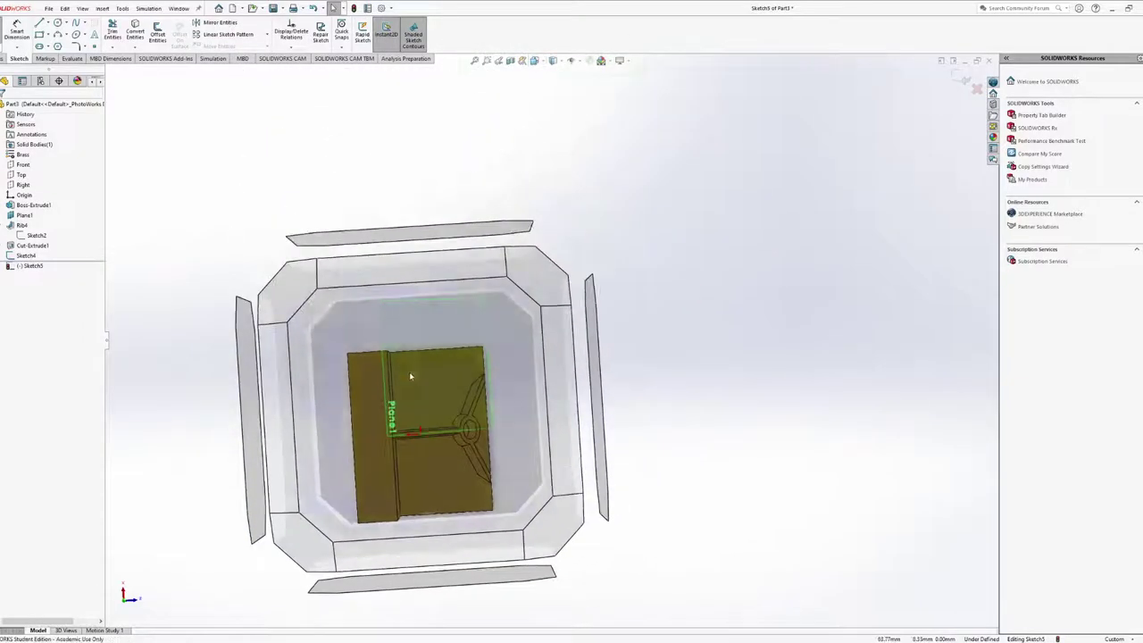
click(409, 372)
mouse_move(566, 477)
ctrl+middle_down()
mouse_move(542, 348)
mouse_move(548, 396)
ctrl+middle_up()
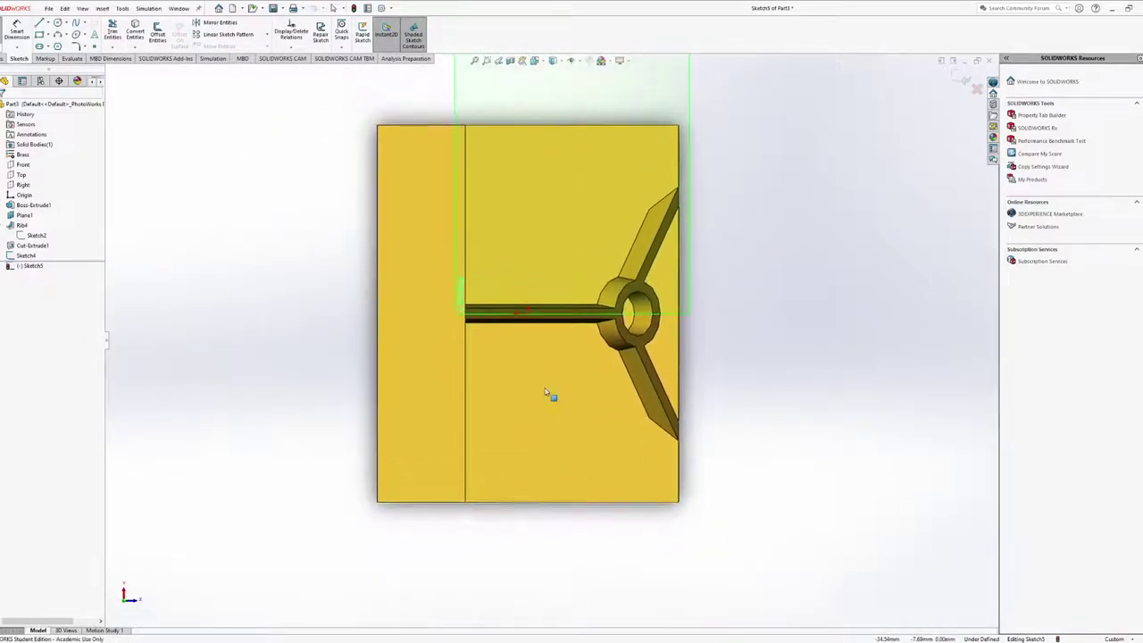
Draw a vertical line up from the bottom edge, then an arc bending right toward the rib
click(39, 23)
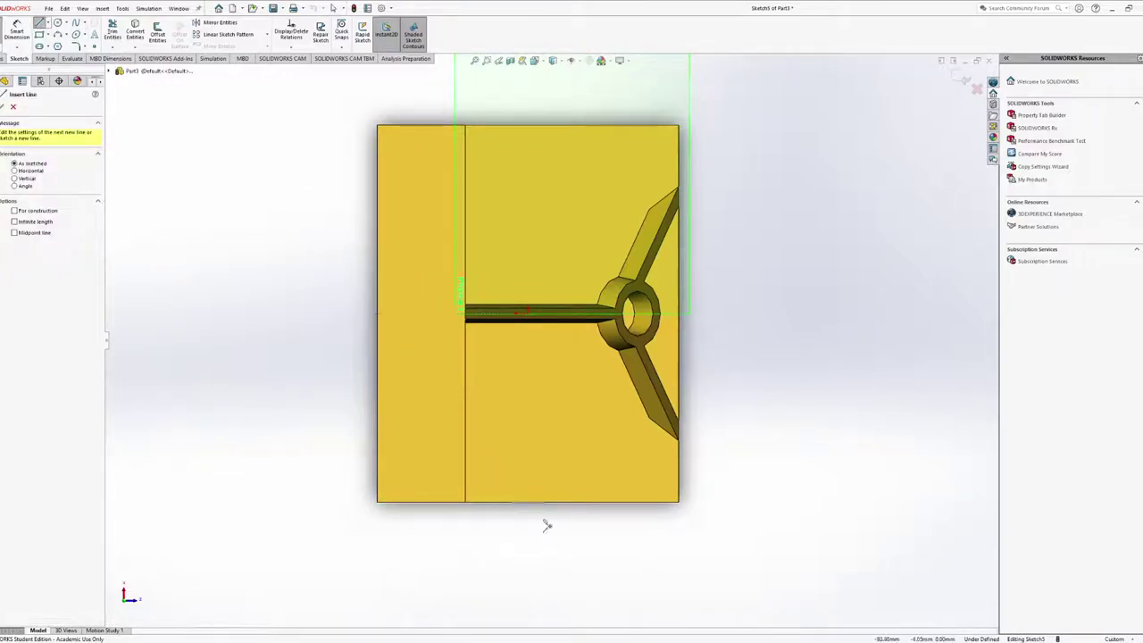
click(527, 502)
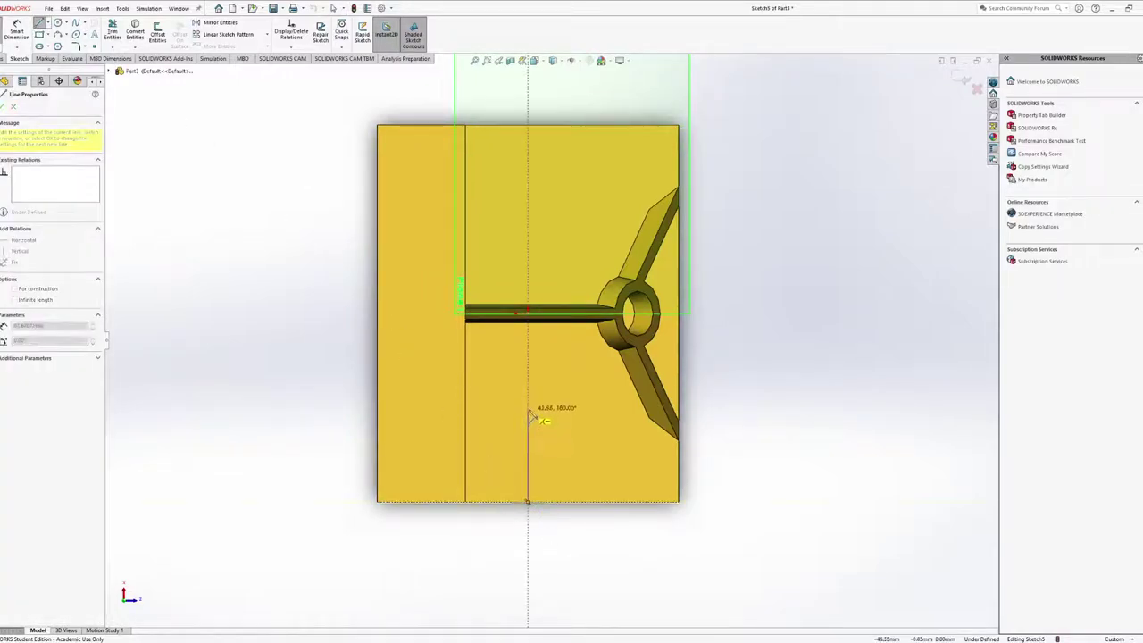
click(528, 409)
key(Escape)
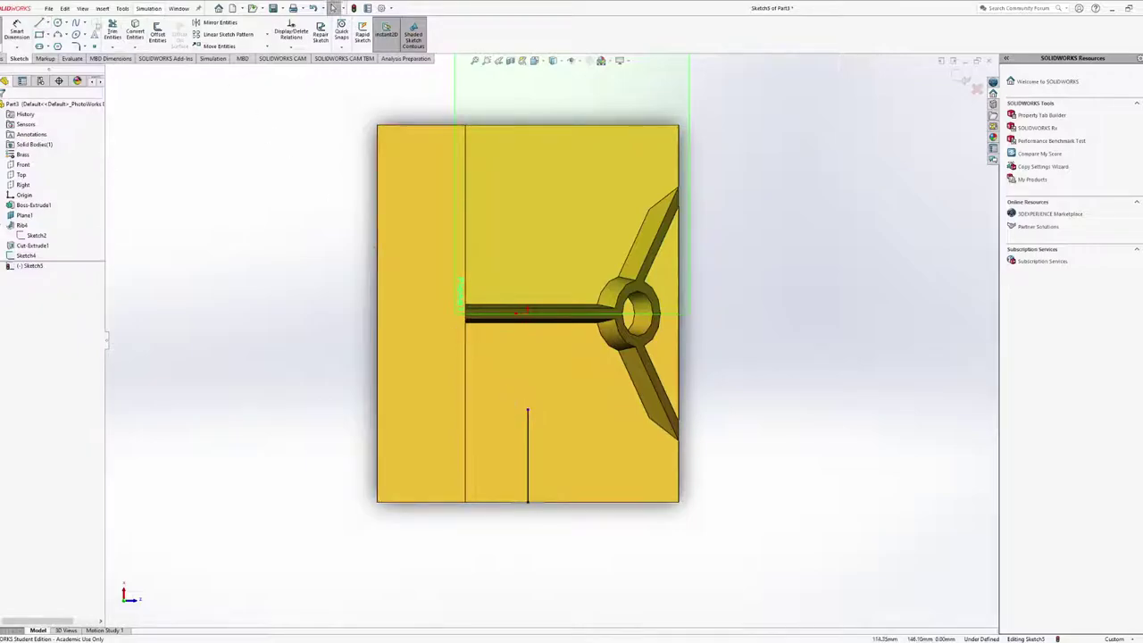
click(58, 34)
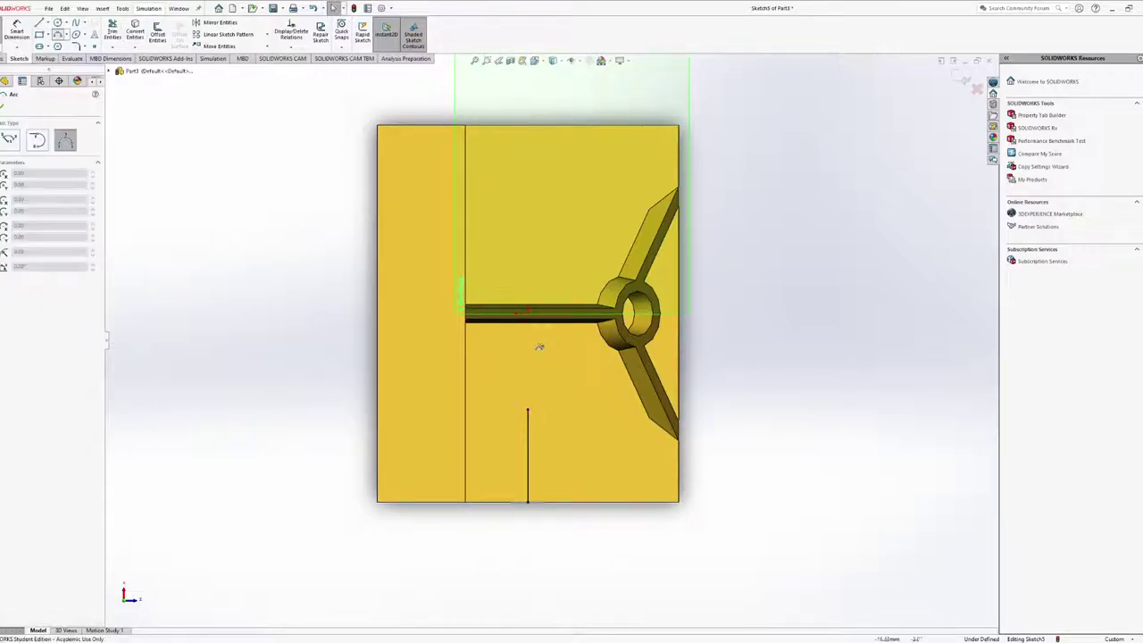
click(528, 408)
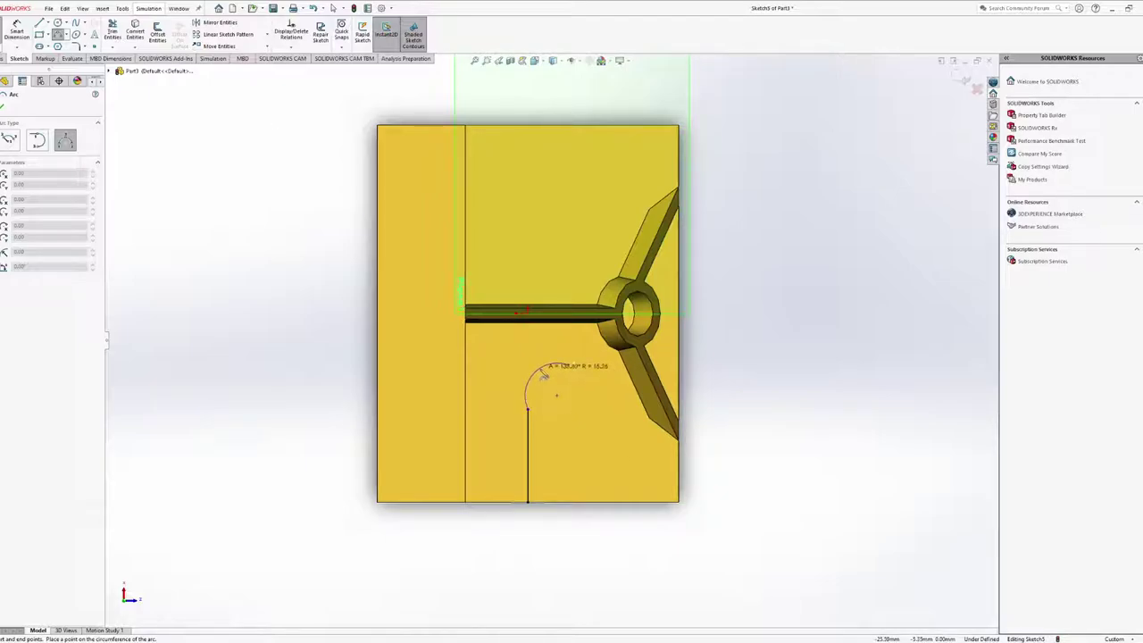
click(570, 365)
key(Escape)
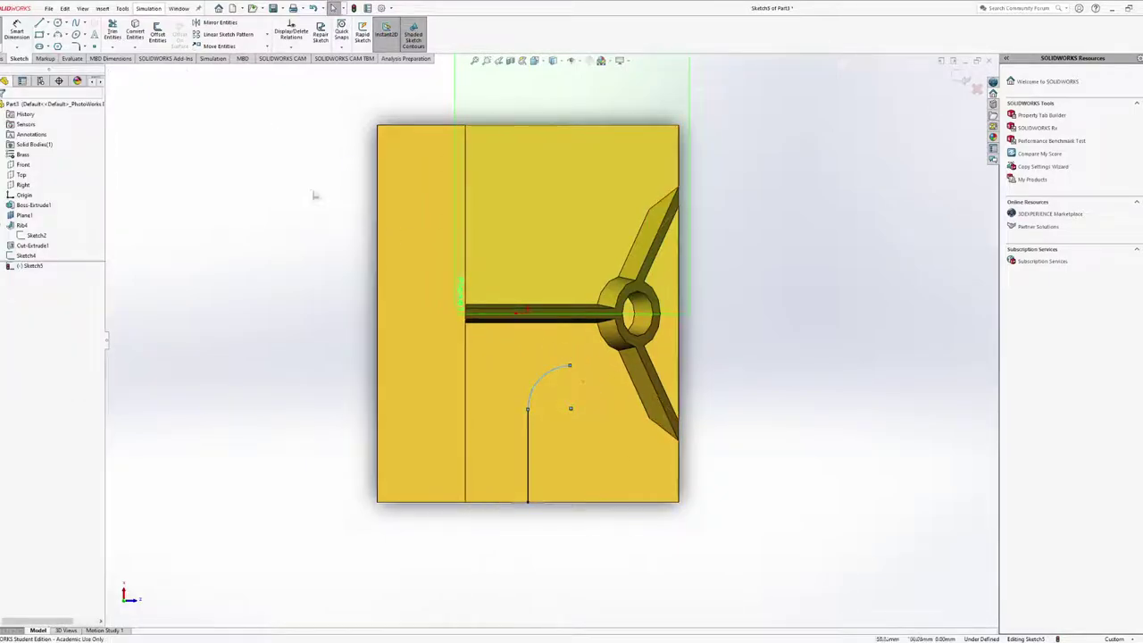
Add a tangent arc from the first arc's end sweeping up above the boss
click(58, 34)
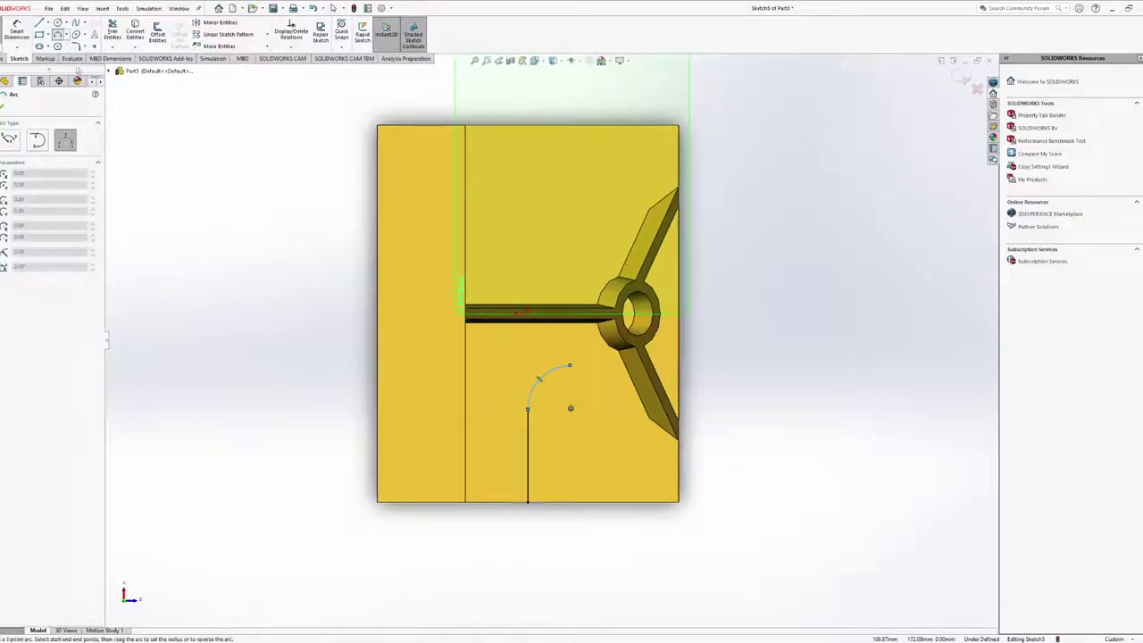
click(37, 140)
click(569, 366)
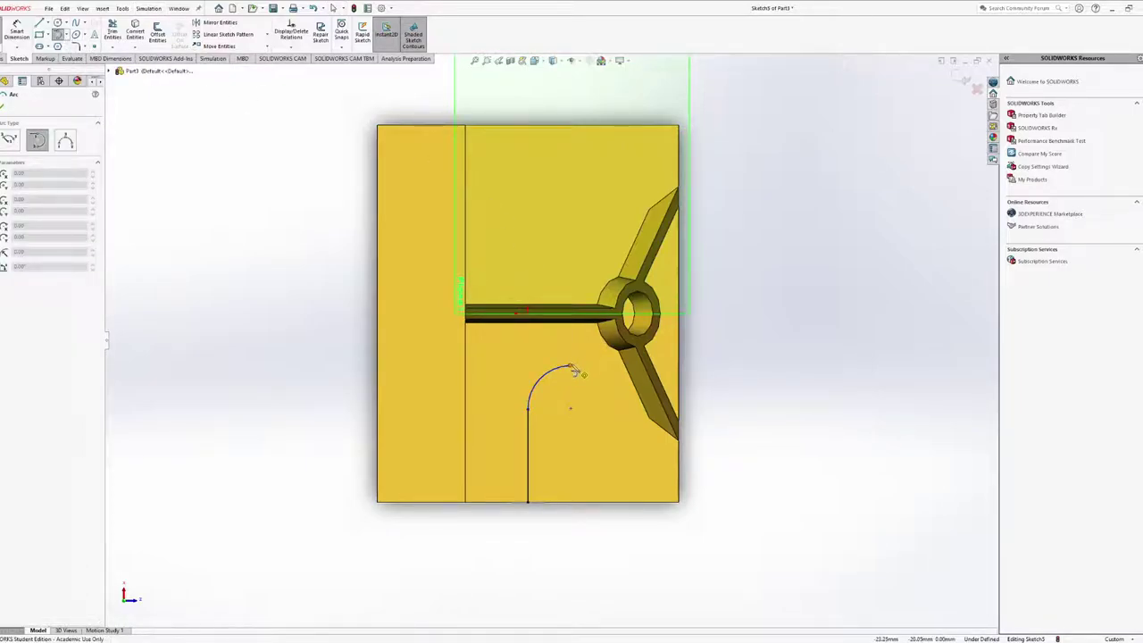
click(568, 278)
key(Escape)
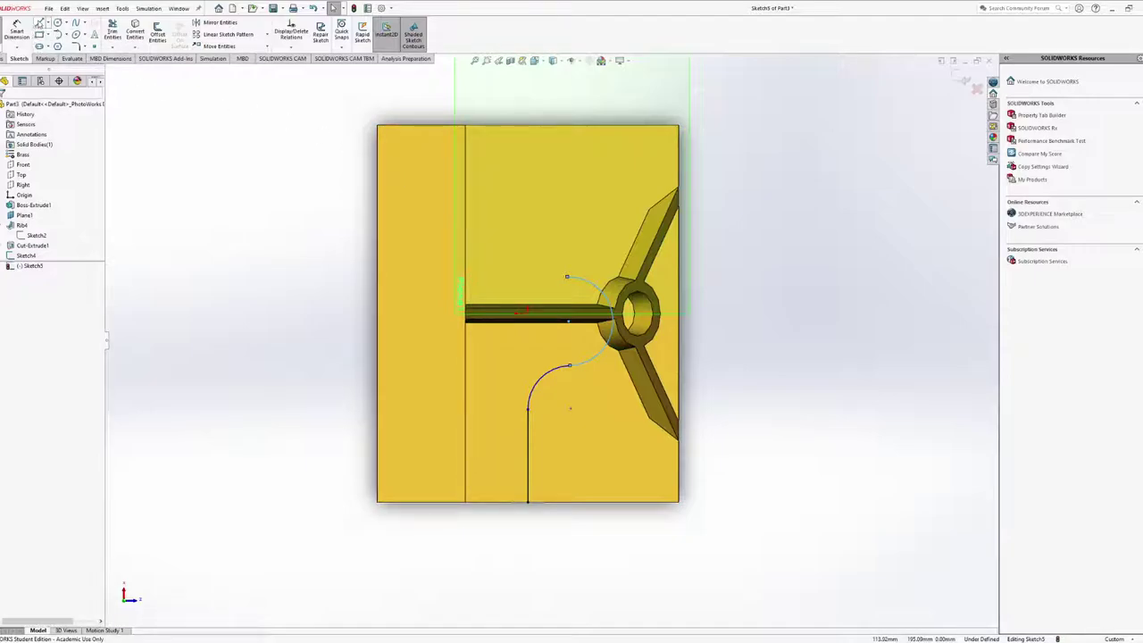
click(39, 23)
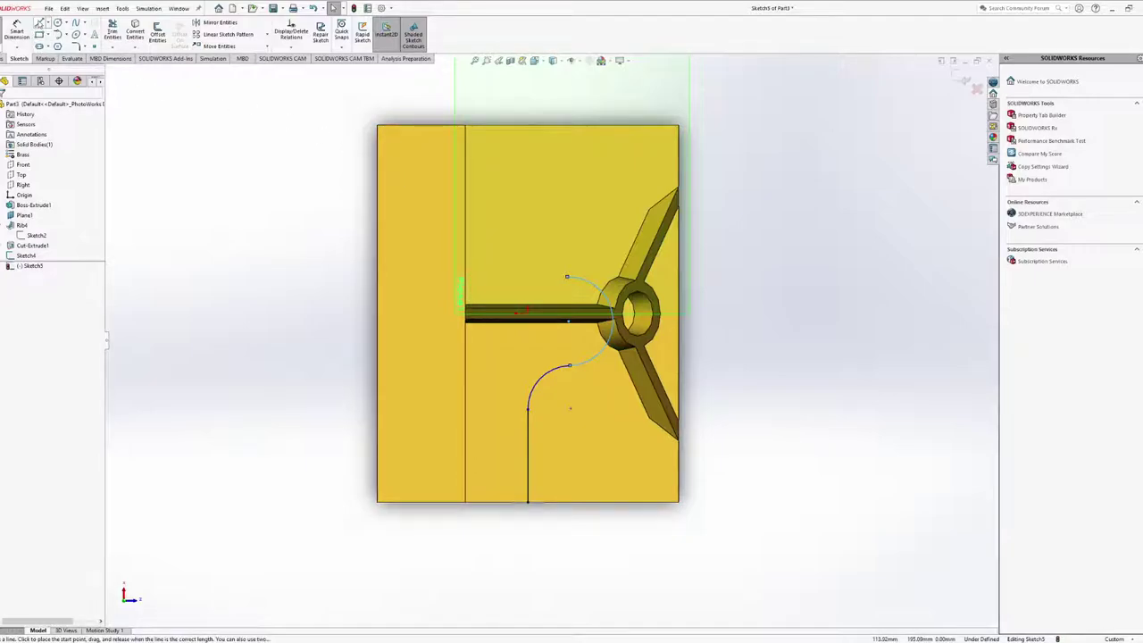
Draw a vertical line down from the top edge and join it to the upper arc with a tangent arc
click(490, 126)
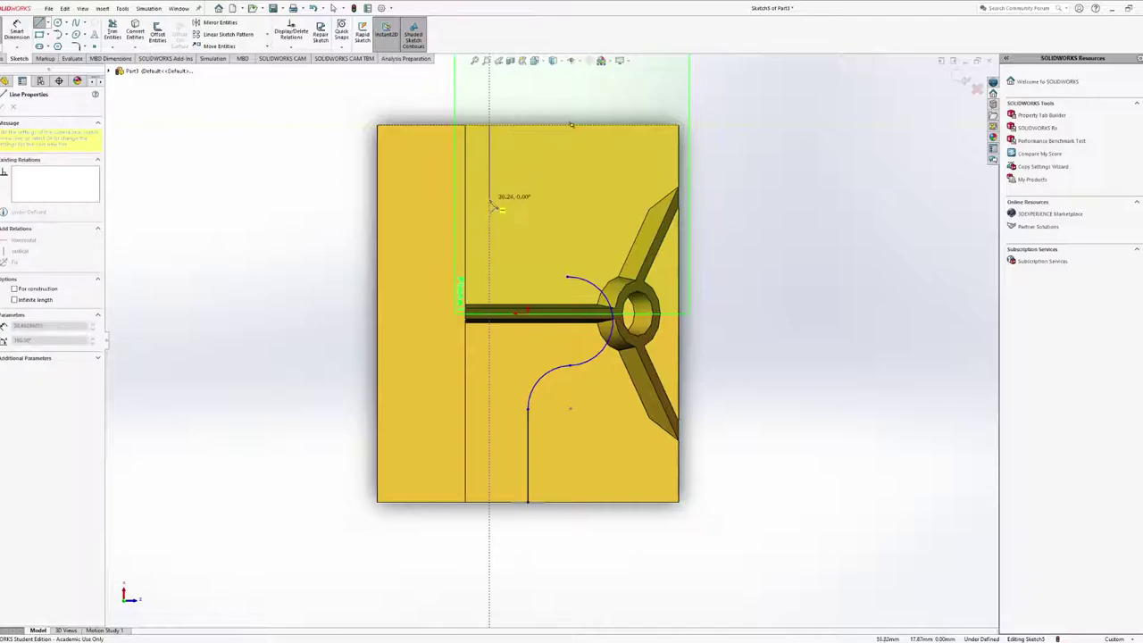
click(490, 234)
key(Escape)
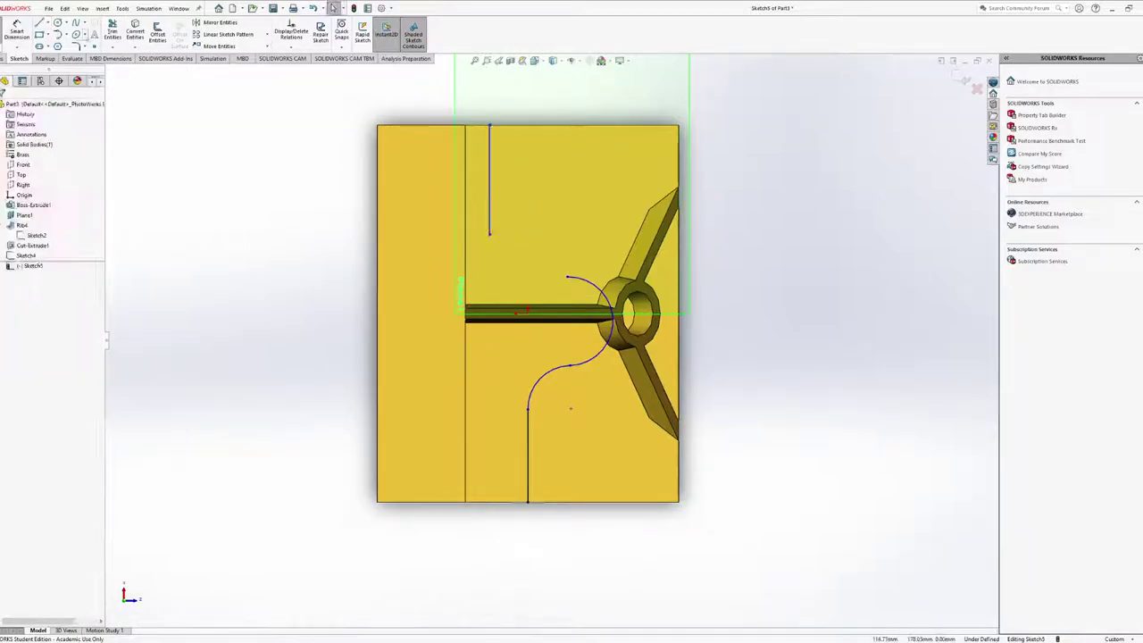
click(59, 36)
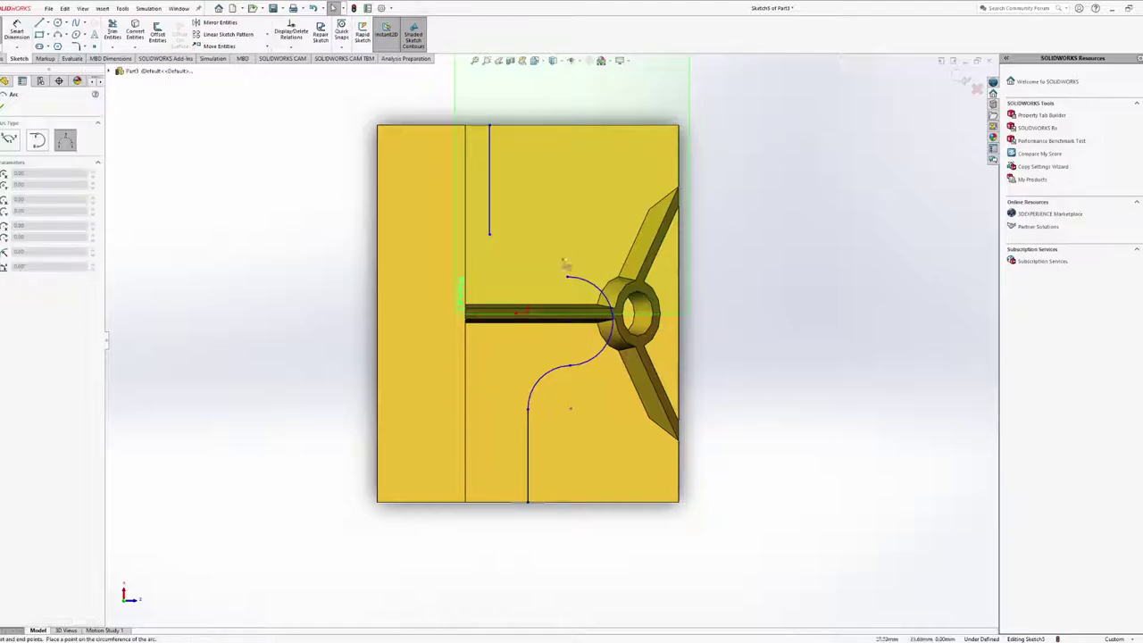
click(569, 279)
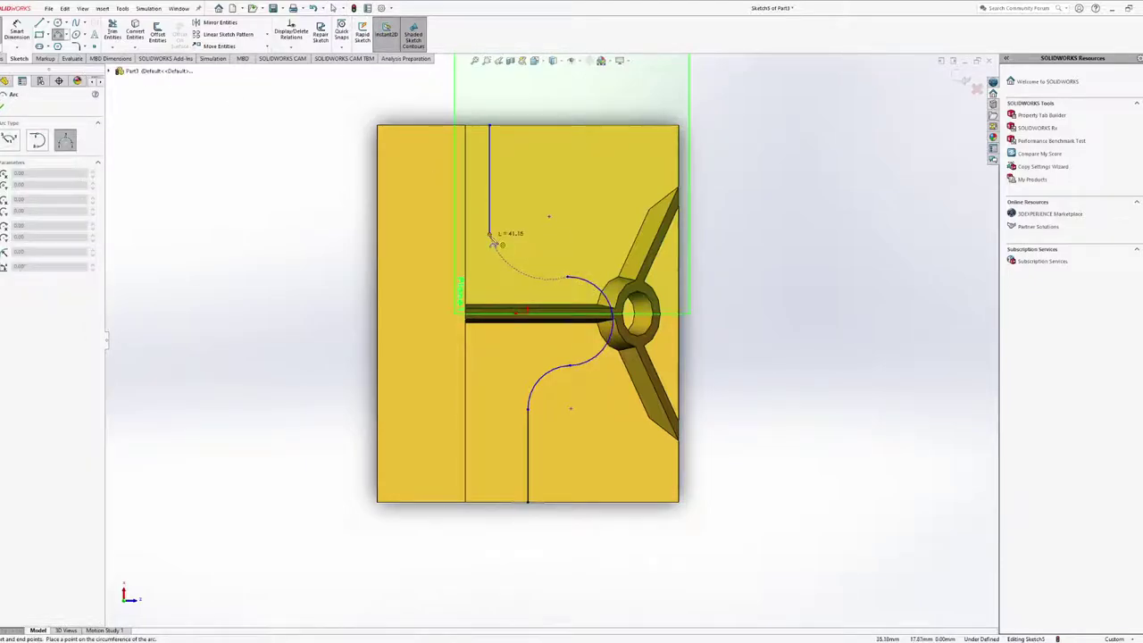
key(Escape)
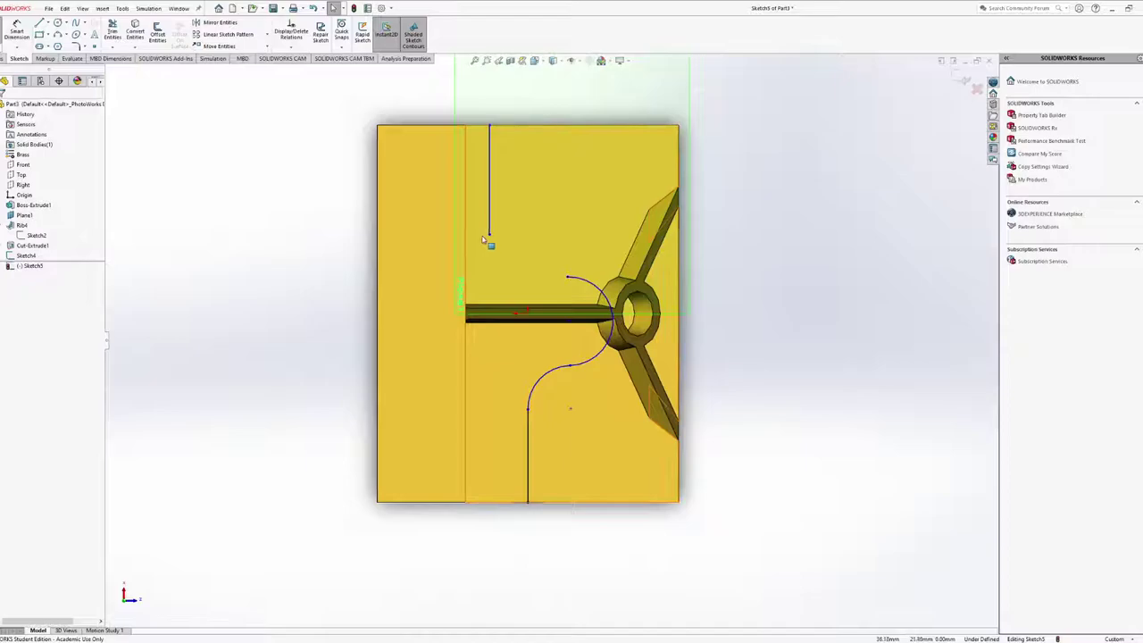
click(58, 34)
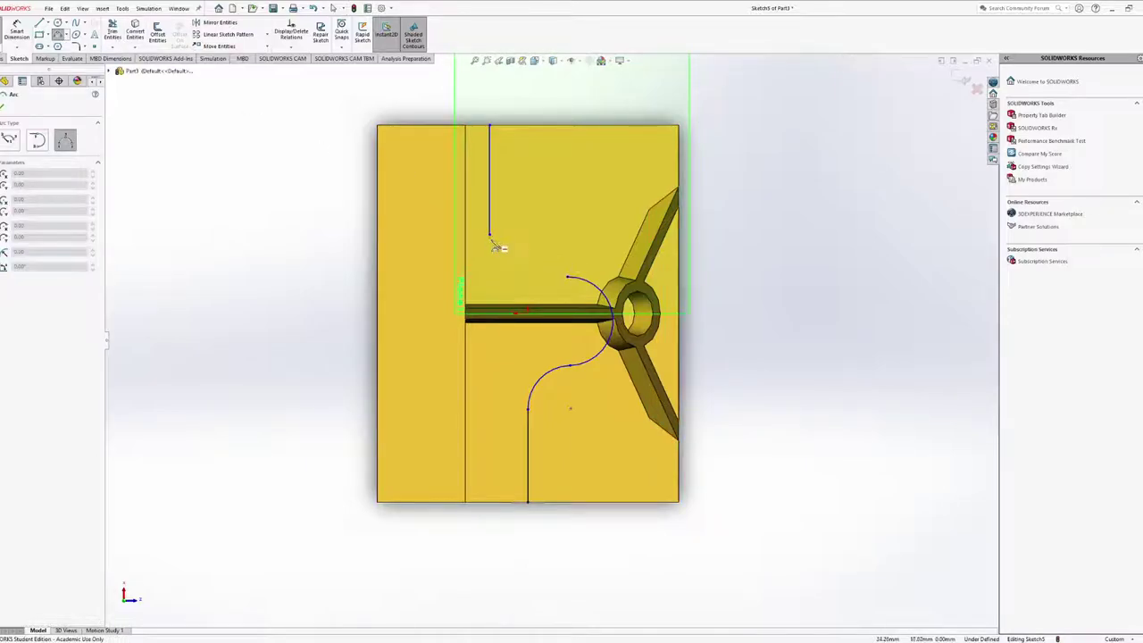
click(490, 237)
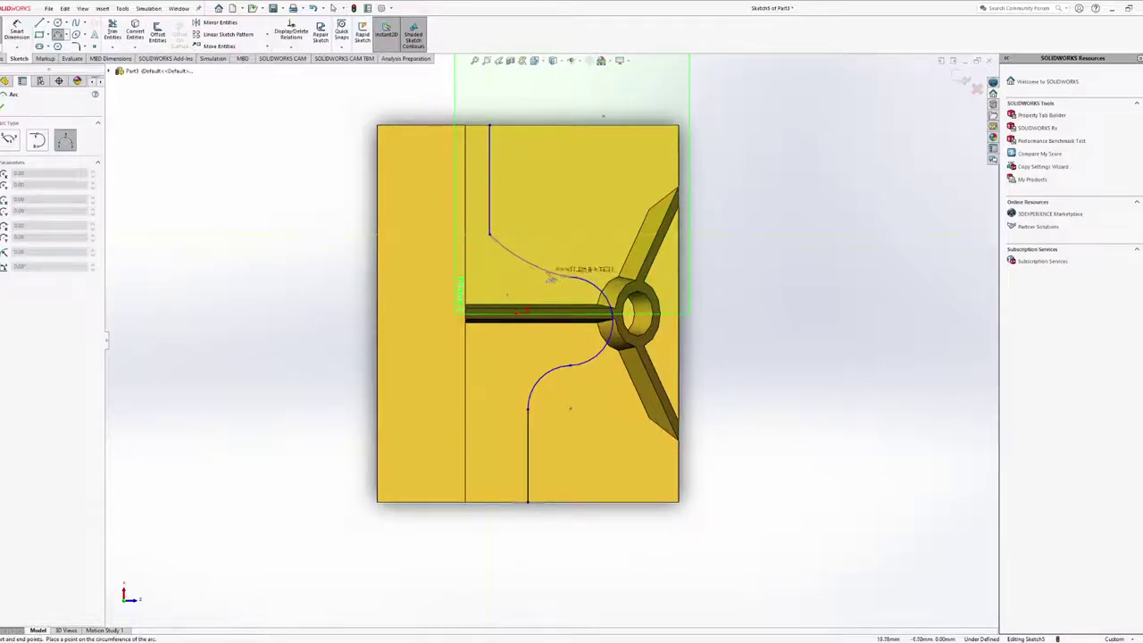
click(566, 277)
key(Escape)
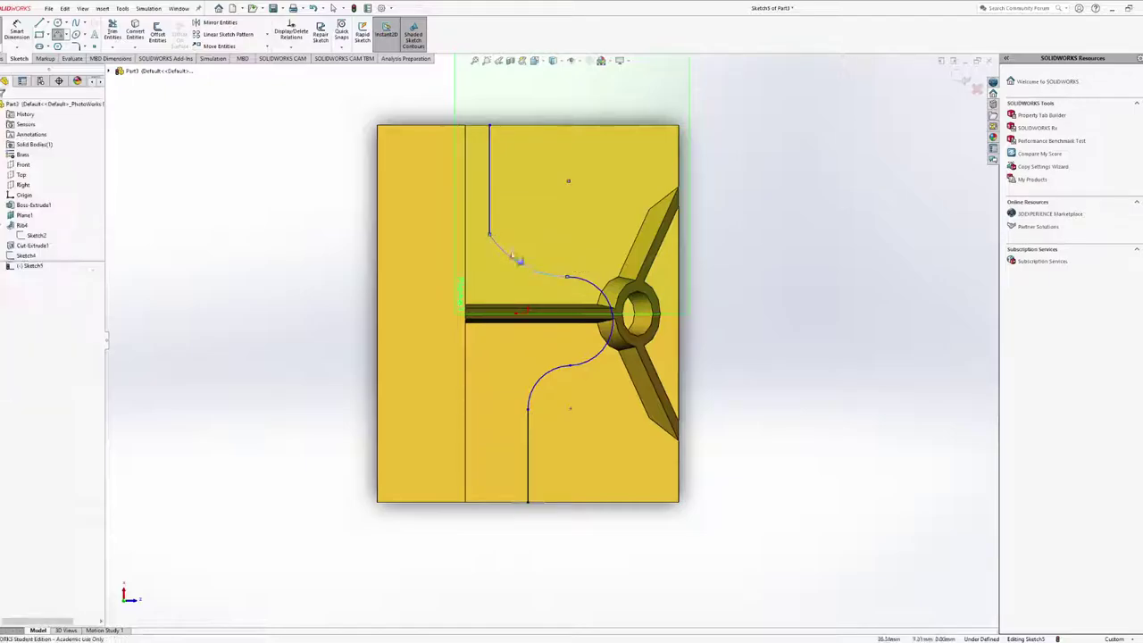
Add Tangent relations between the middle and upper arcs, and between the newest arc and vertical line
scroll(536, 261, down, 2)
scroll(532, 250, down, 3)
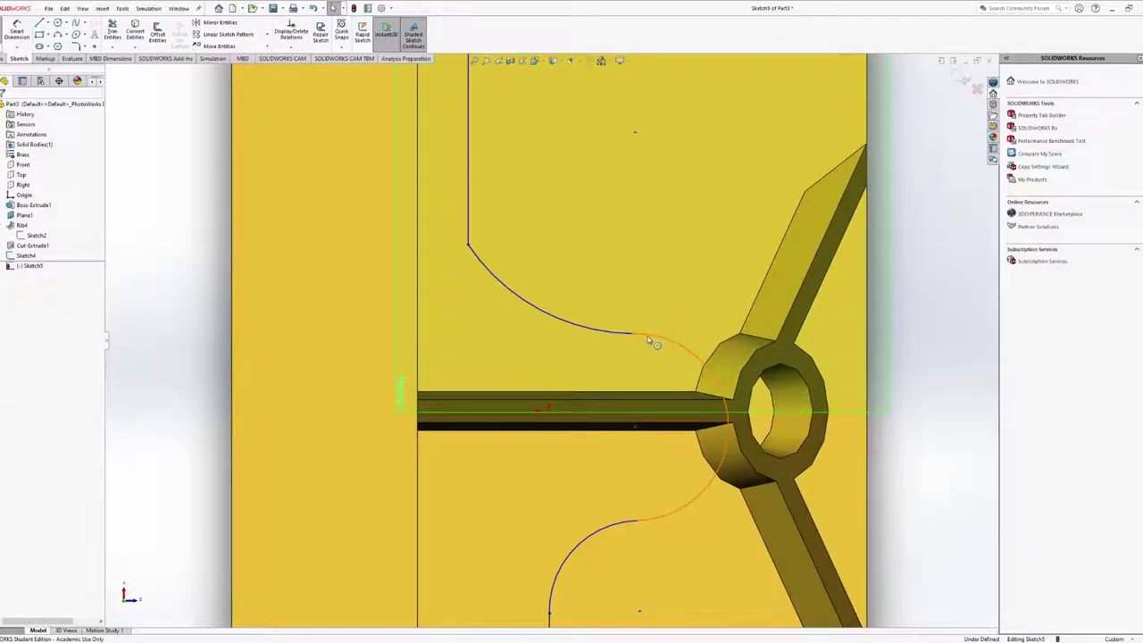
click(651, 341)
ctrl+click(621, 331)
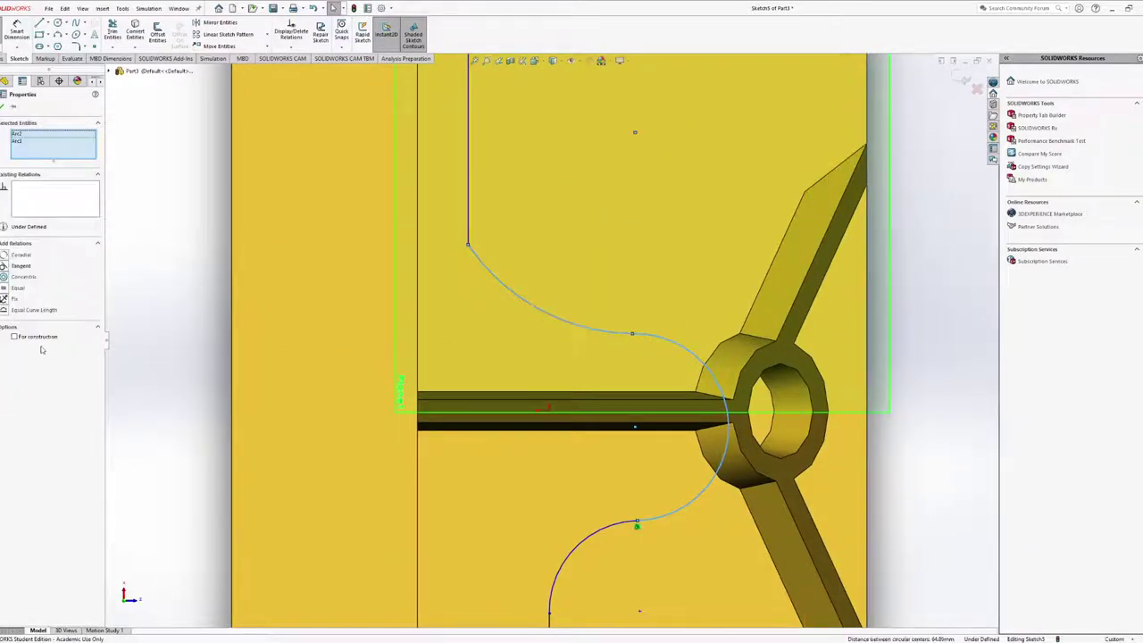
click(4, 266)
click(331, 283)
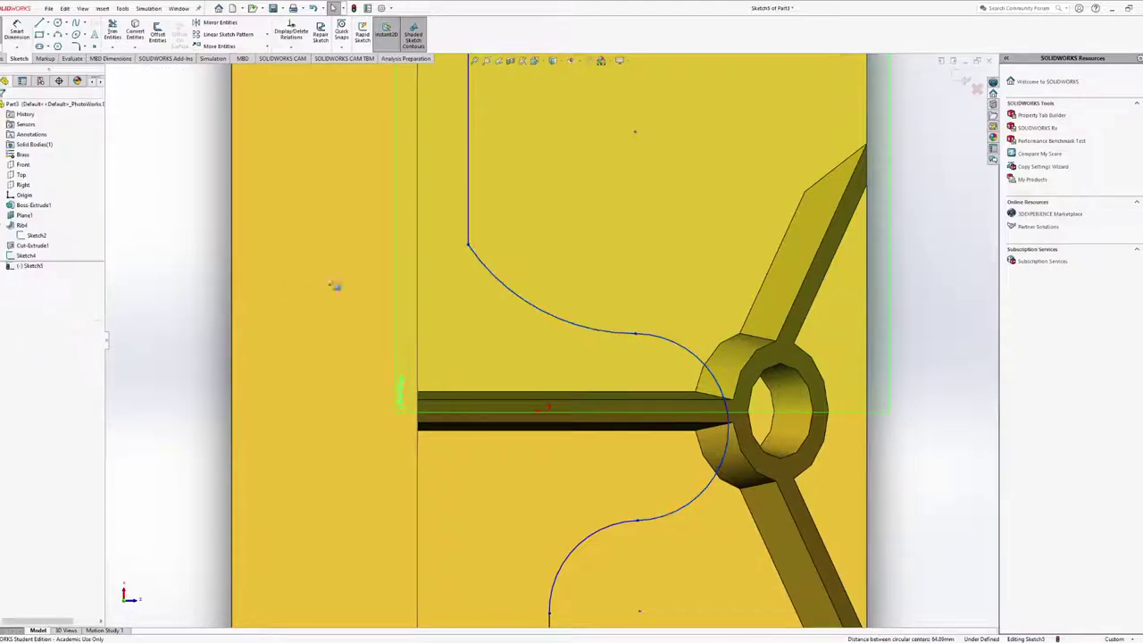
click(476, 254)
ctrl+click(467, 219)
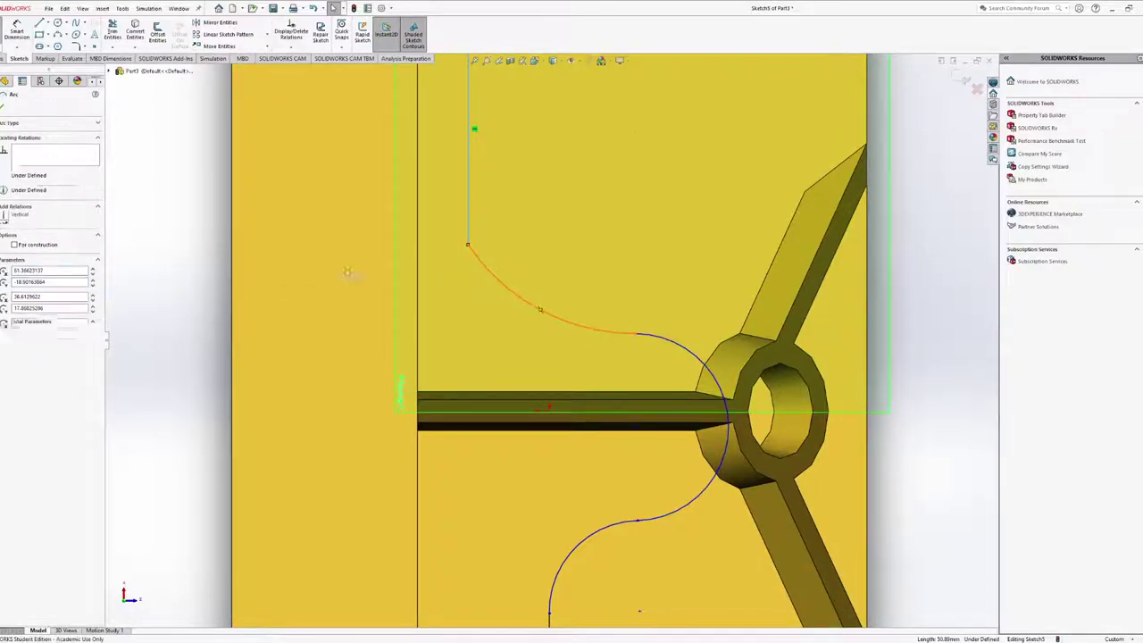
click(5, 255)
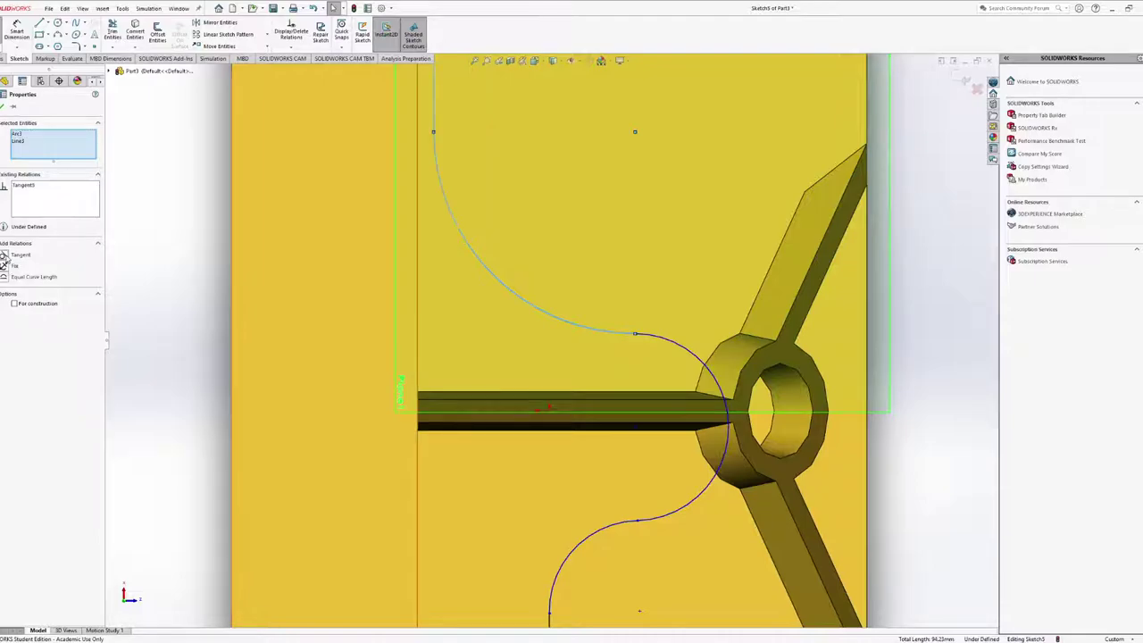
click(173, 264)
Exit Sketch5 and create Cut-Sweep1, sweeping the 15 mm Sketch4 circle along the S-shaped path
key(f)
mouse_move(514, 198)
middle_down()
mouse_move(535, 280)
mouse_move(523, 296)
mouse_move(541, 311)
mouse_move(561, 179)
mouse_move(553, 63)
mouse_move(538, 118)
middle_up()
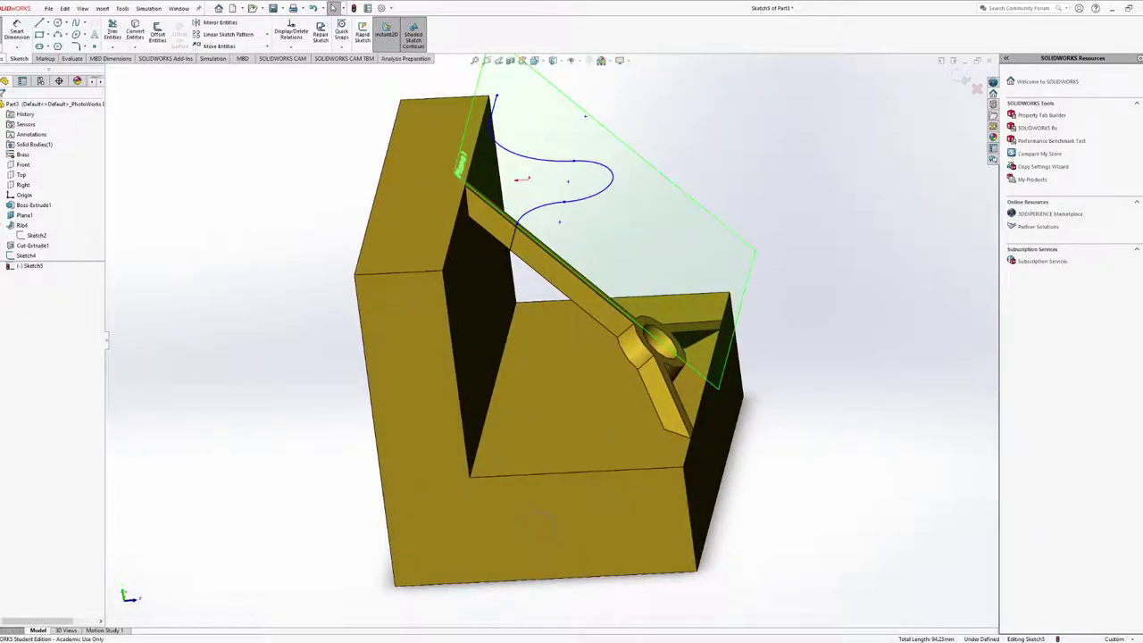
click(3, 58)
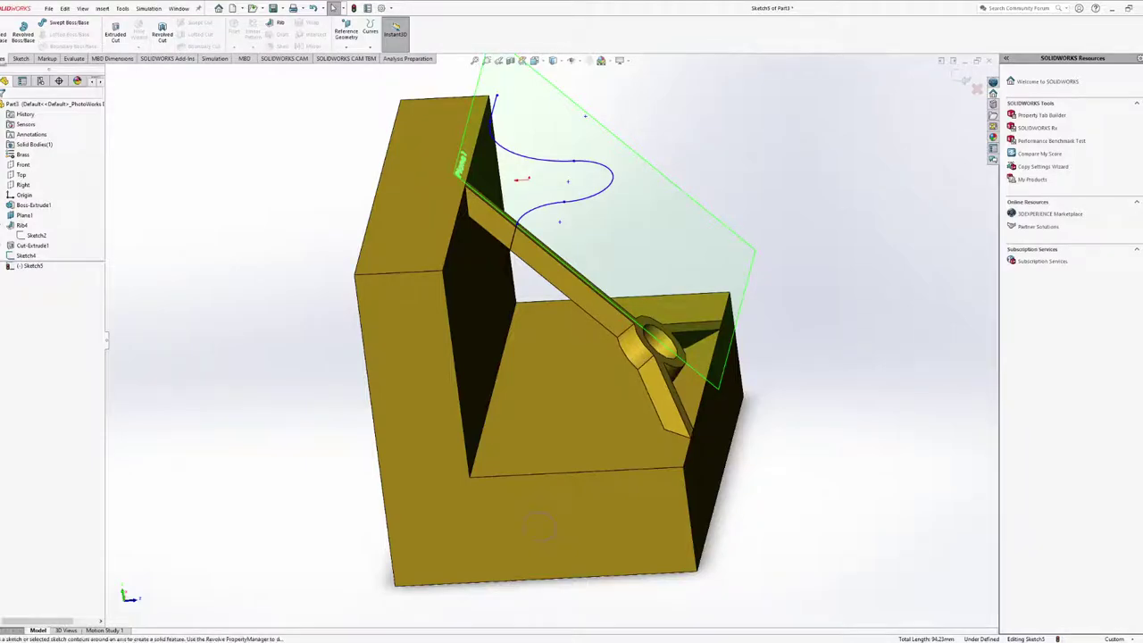
click(957, 80)
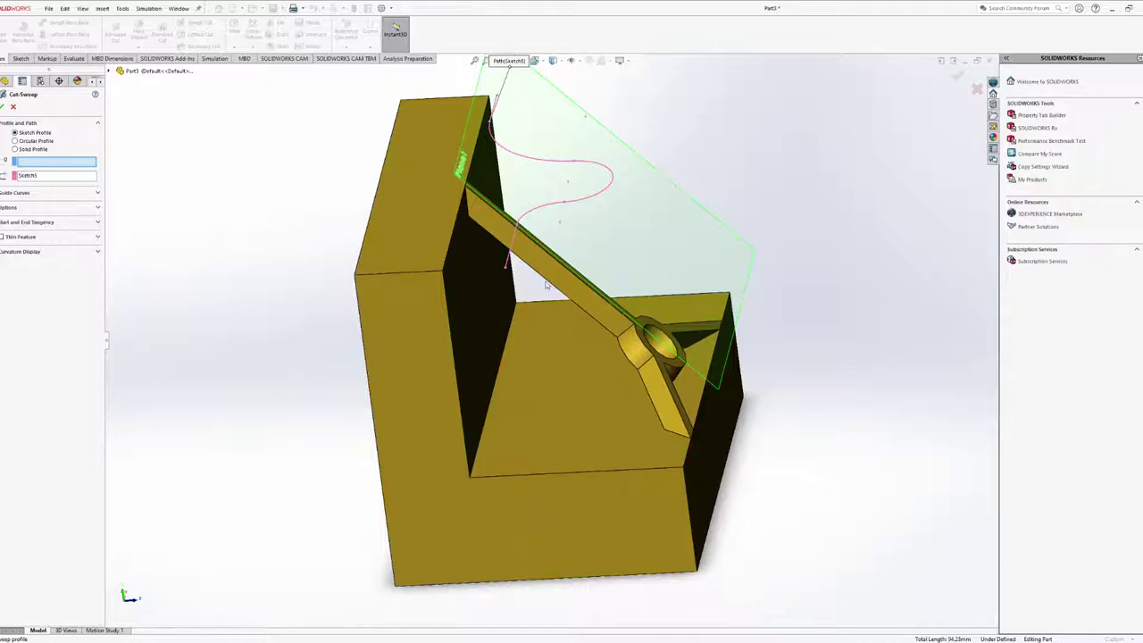
click(554, 536)
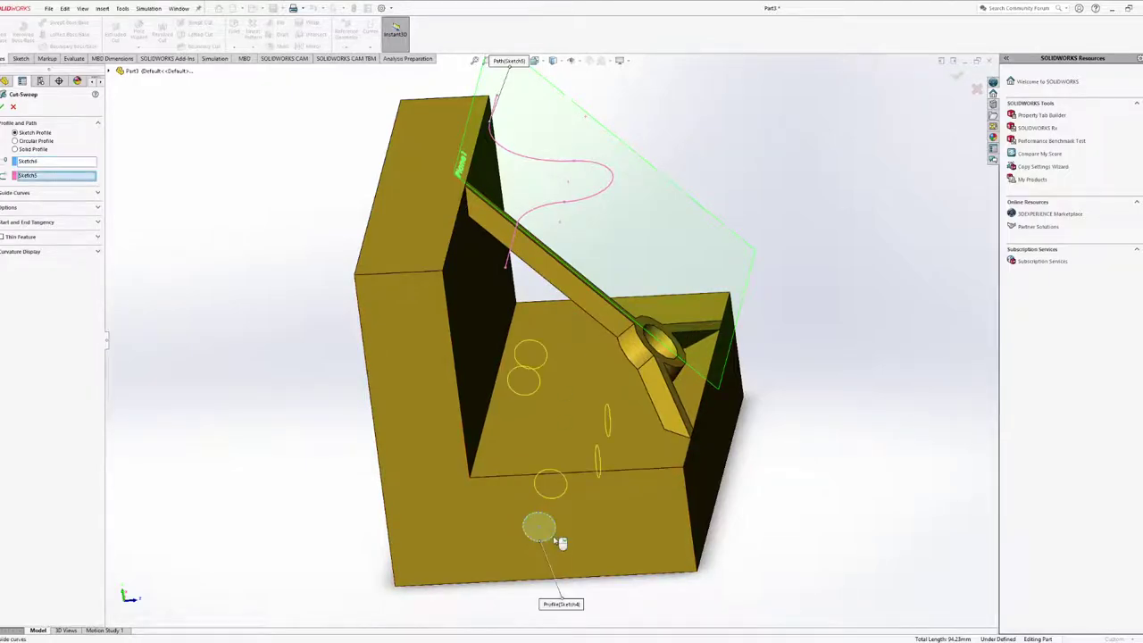
middle_drag(560, 542, 623, 469)
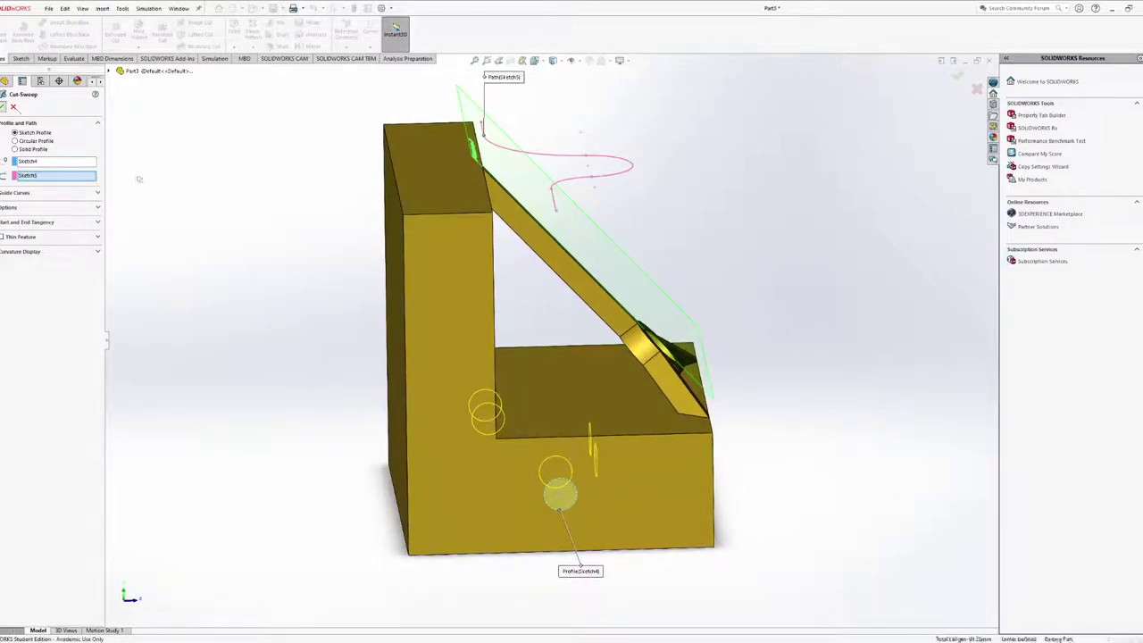
click(5, 105)
key(Up)
key(Up)
Apply a Top-plane section view to expose the S-shaped channel, then select Plane1
key(Down)
key(Down)
key(Down)
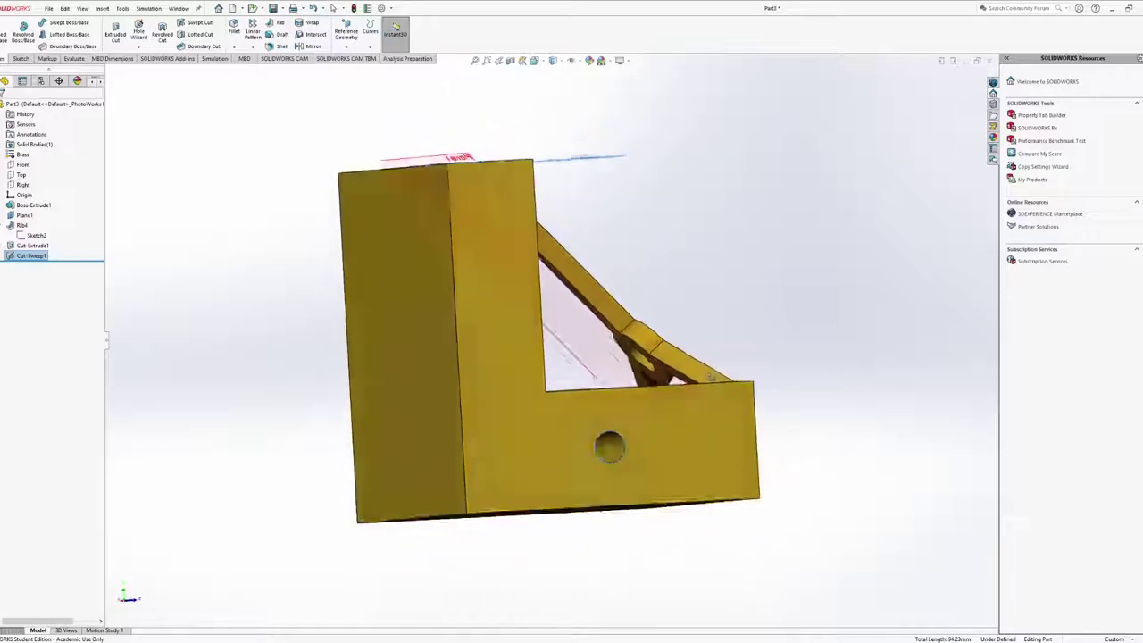
click(625, 454)
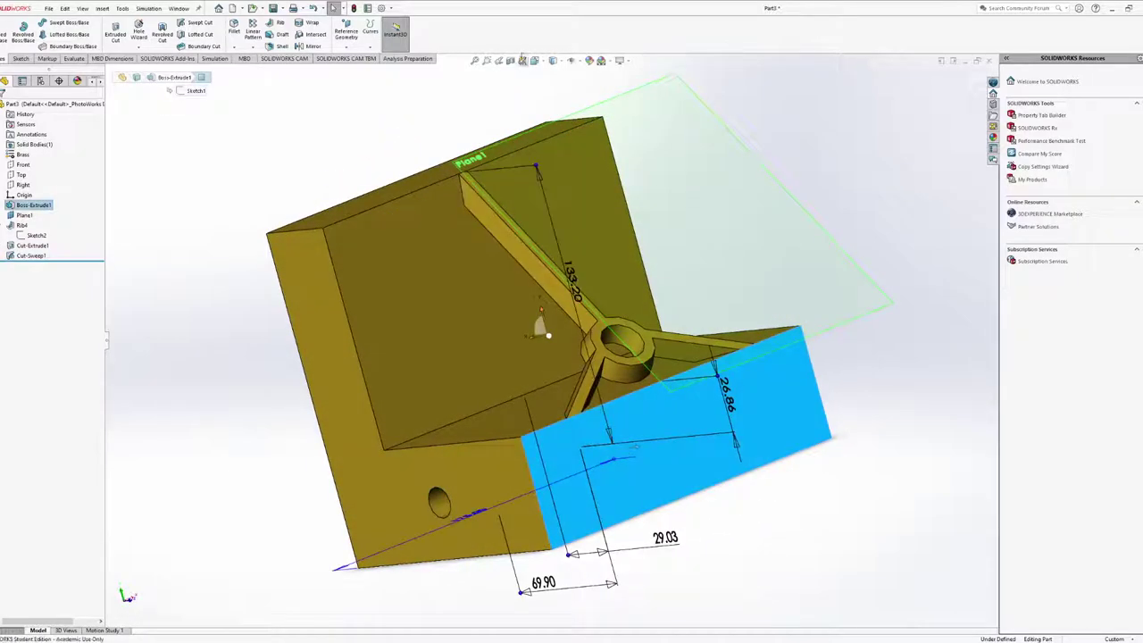
click(510, 60)
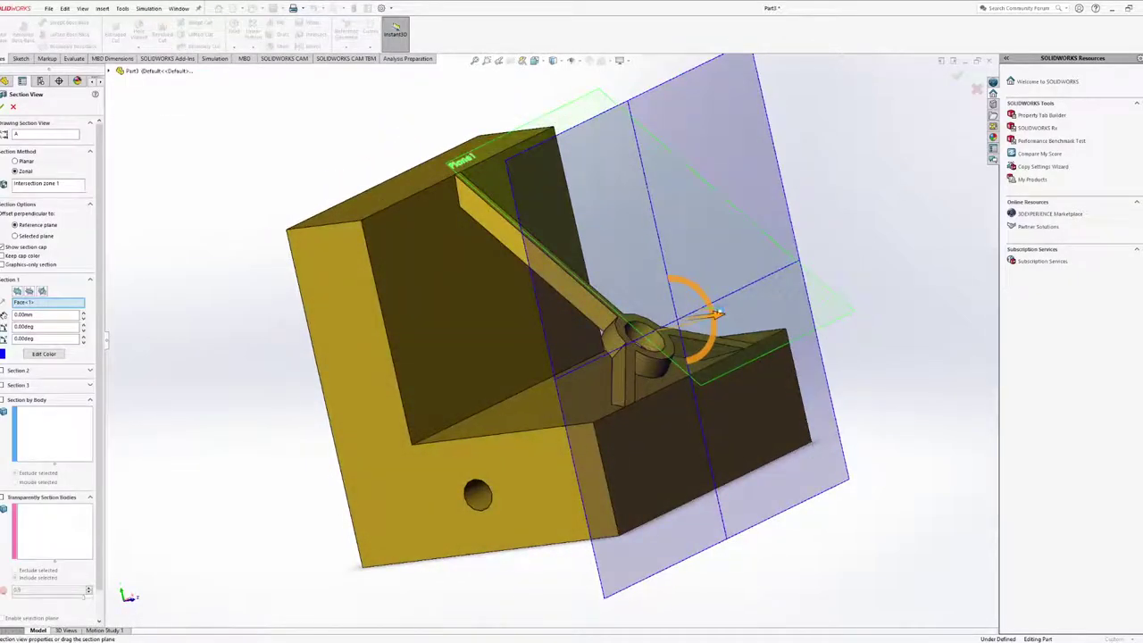
mouse_move(715, 314)
mouse_down()
mouse_move(647, 330)
mouse_move(625, 314)
mouse_move(596, 331)
mouse_move(621, 335)
mouse_move(705, 305)
mouse_move(728, 312)
mouse_up()
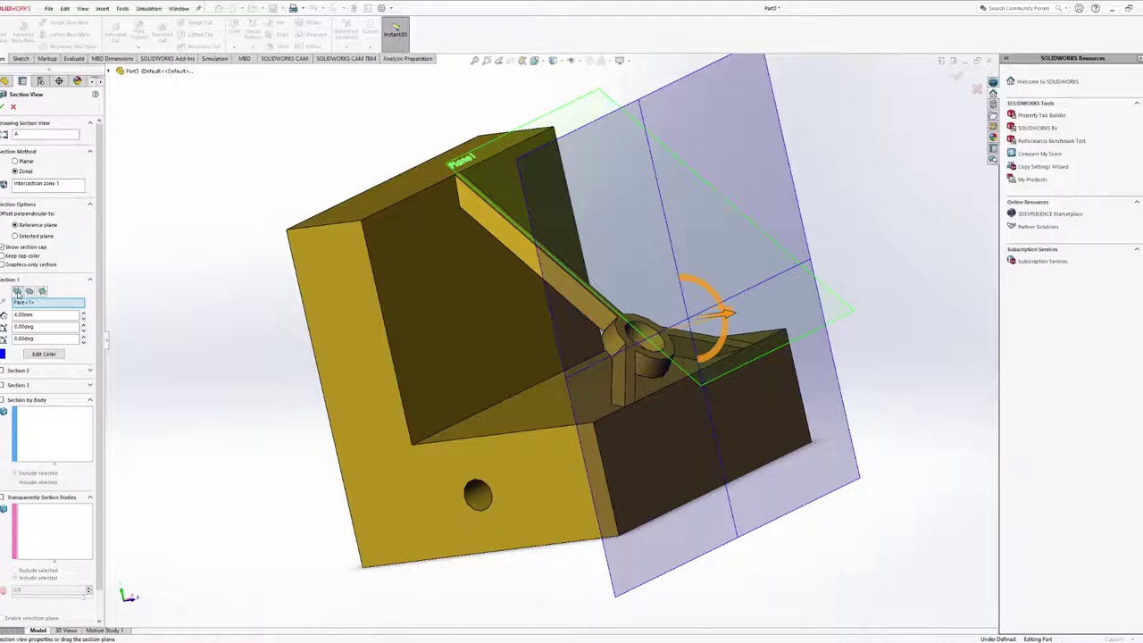
click(17, 292)
click(42, 291)
click(30, 291)
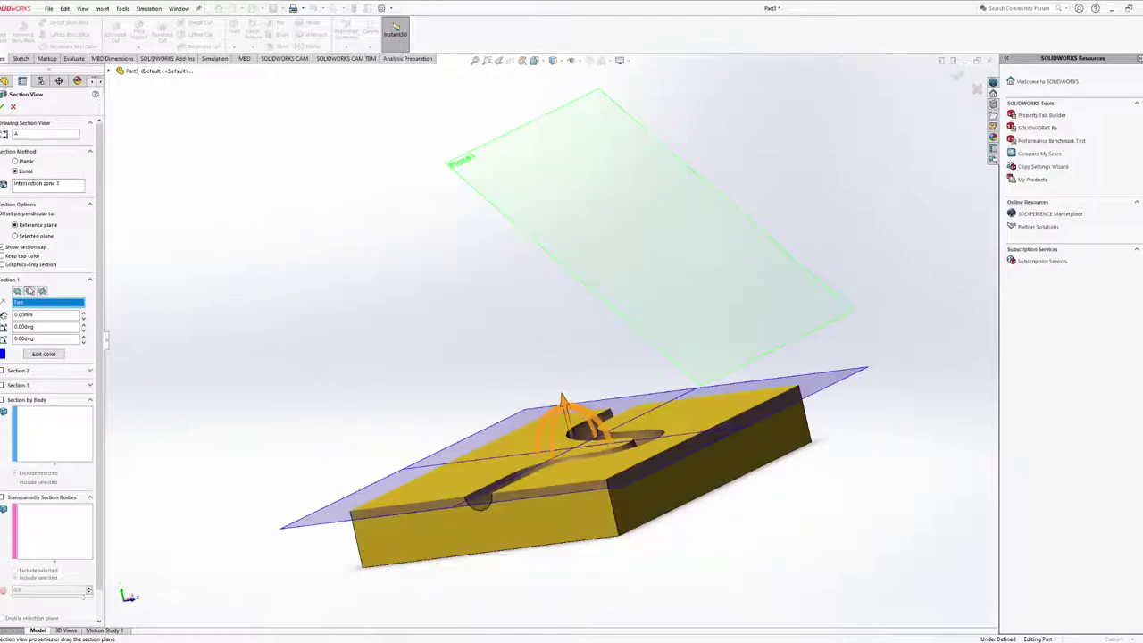
middle_drag(589, 390, 473, 333)
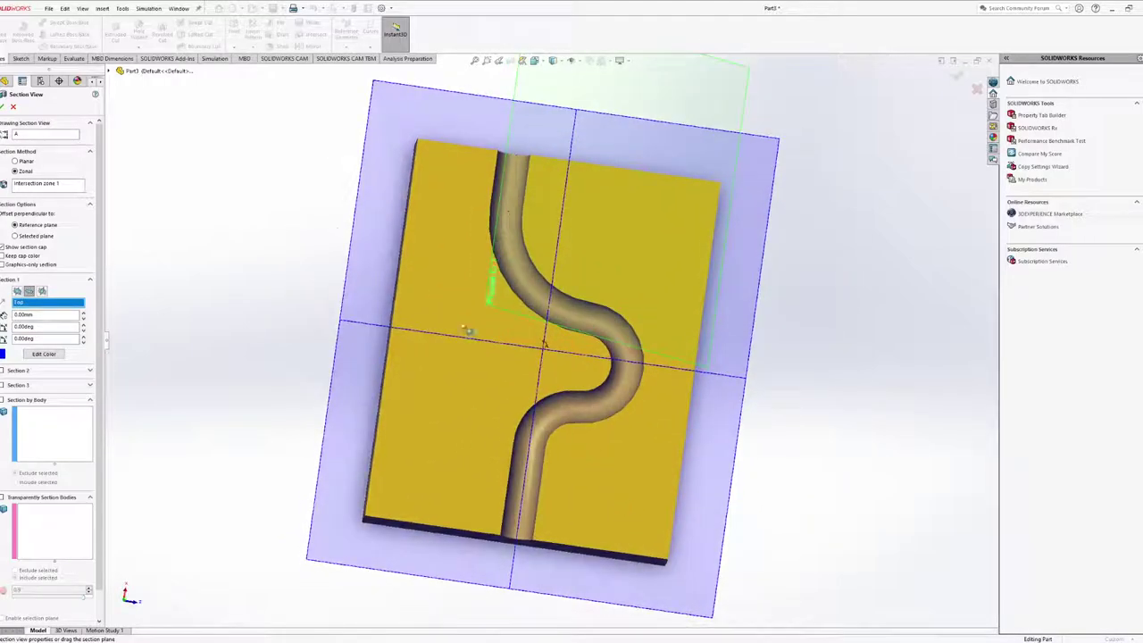
click(6, 106)
middle_drag(574, 462, 535, 520)
click(543, 297)
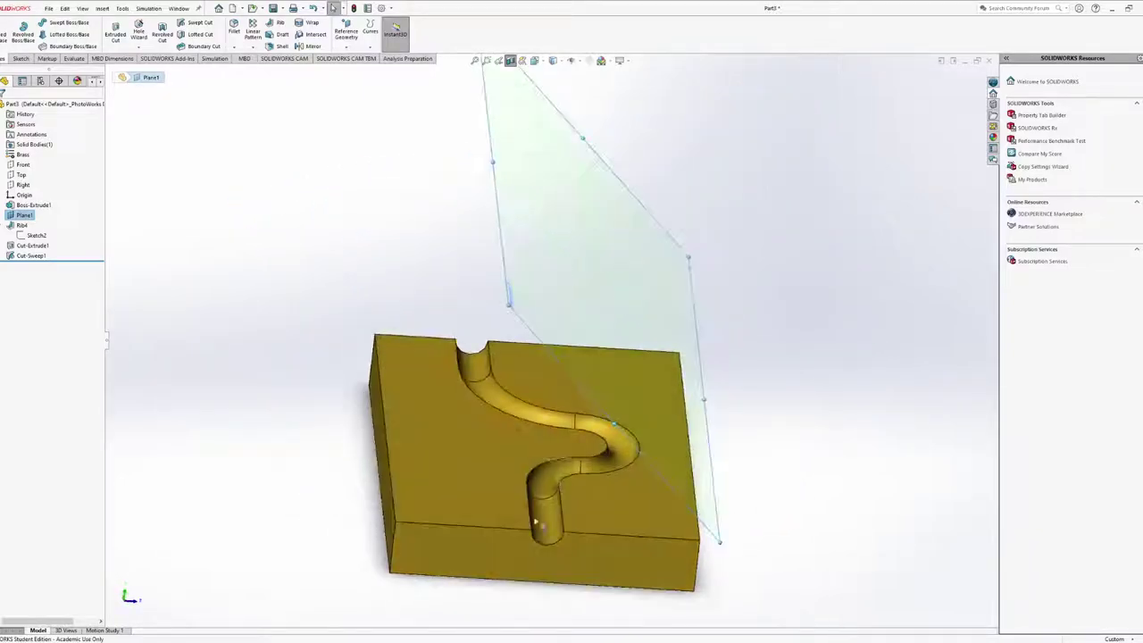